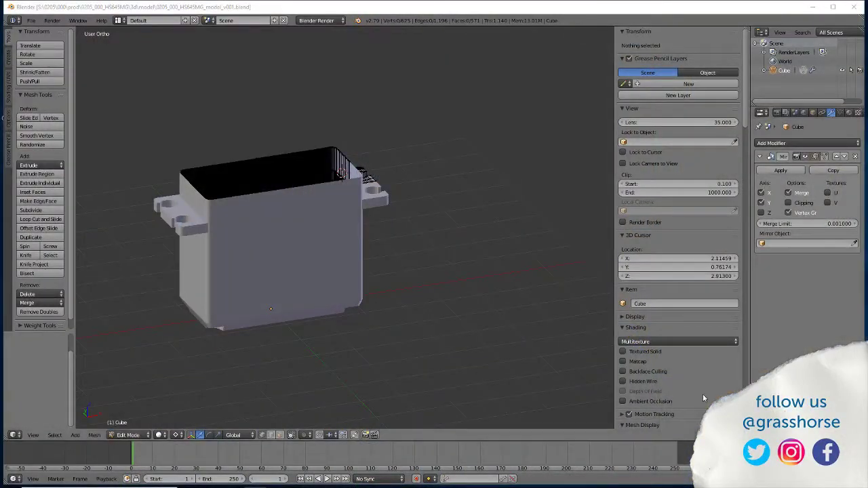
Orbit the servo model to inspect its opposite side and underside.
{"action": "middle_click_drag", "start_coordinate": [375, 351], "coordinate": [381, 262]}
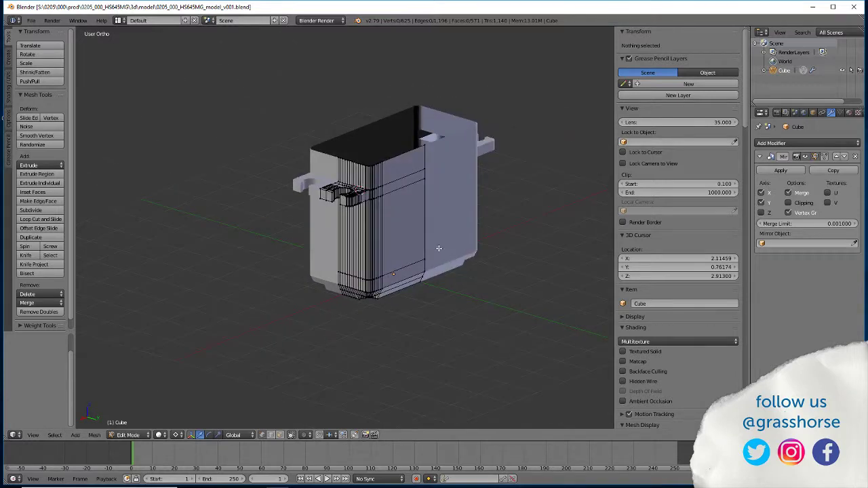
{"action": "middle_click_drag", "start_coordinate": [439, 248], "coordinate": [424, 295]}
{"action": "scroll", "coordinate": [422, 311], "scroll_direction": "up", "scroll_amount": 3}
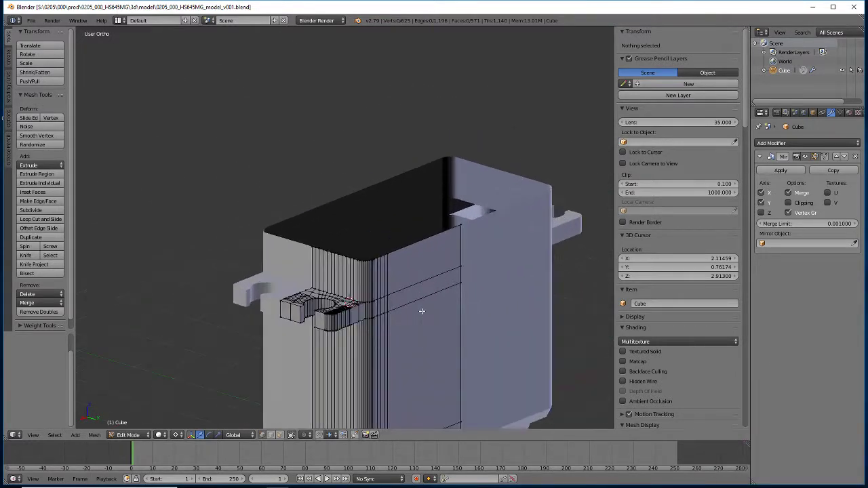
{"action": "middle_click_drag", "start_coordinate": [355, 293], "coordinate": [378, 340]}
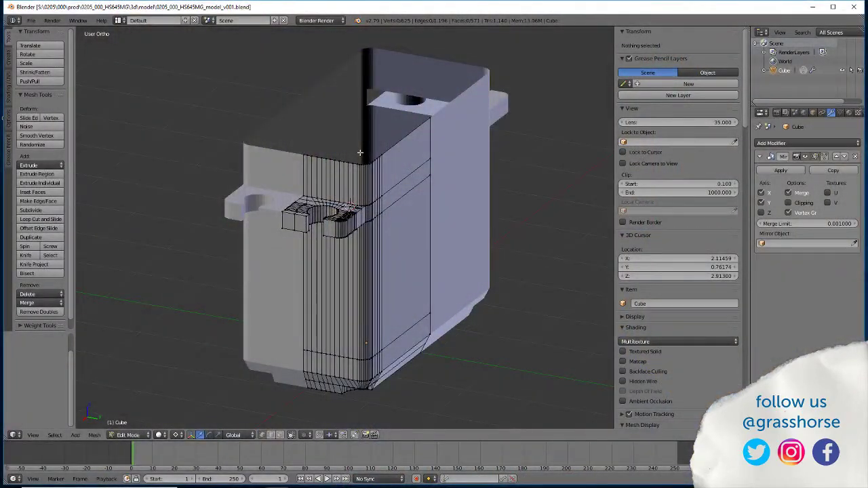
View the mounting tab straight on and enter 117 in Windows Calculator.
{"action": "middle_click_drag", "start_coordinate": [335, 287], "coordinate": [378, 246]}
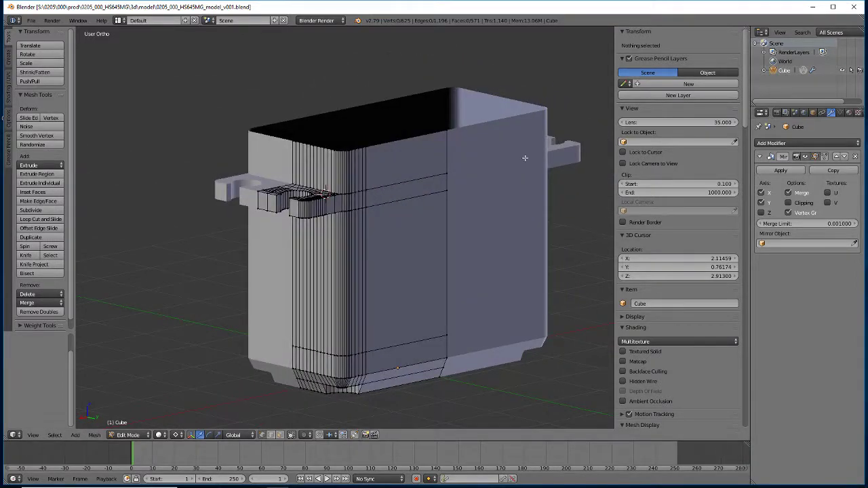
{"action": "middle_click_drag", "start_coordinate": [318, 208], "coordinate": [352, 239]}
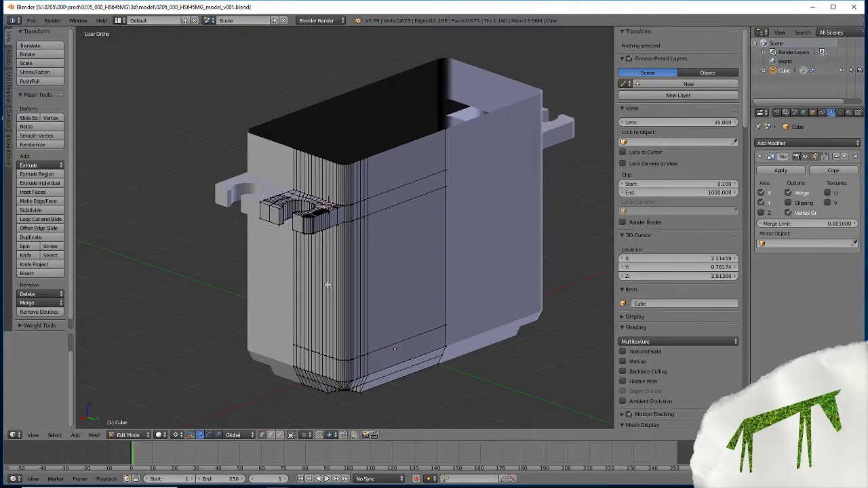
{"action": "scroll", "coordinate": [351, 158], "scroll_direction": "up", "scroll_amount": 4}
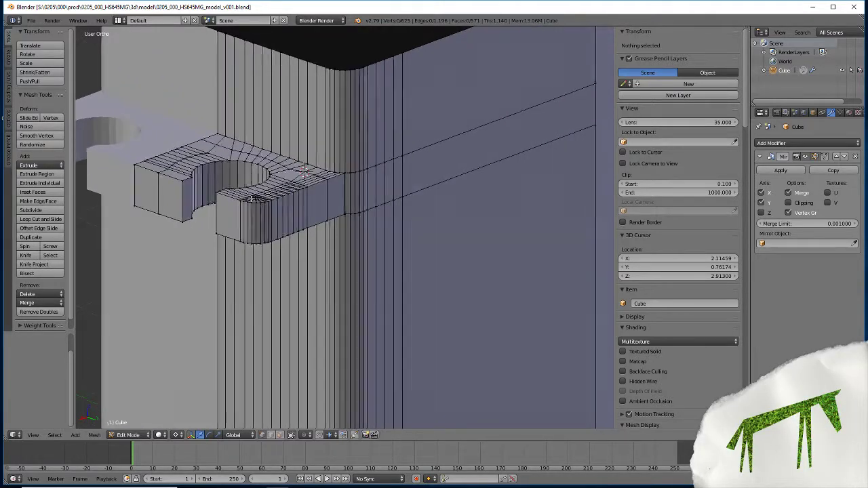
{"action": "middle_click_drag", "start_coordinate": [350, 158], "coordinate": [298, 179]}
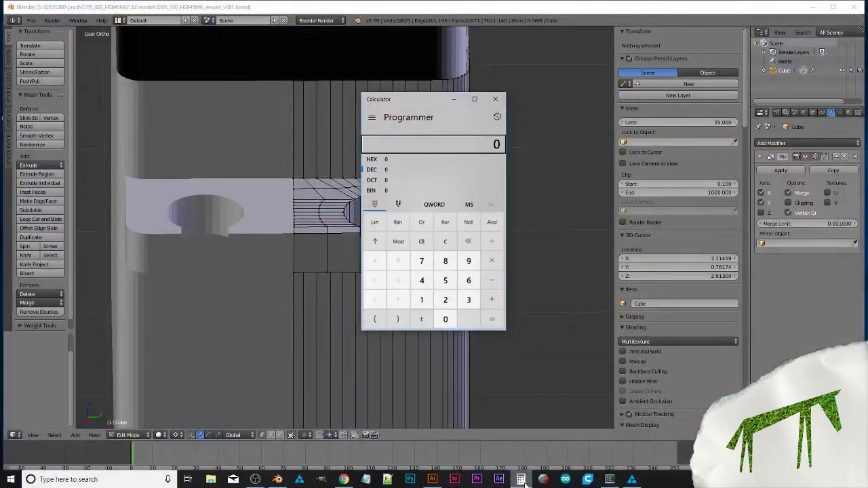
{"action": "type", "text": "117 ÷"}
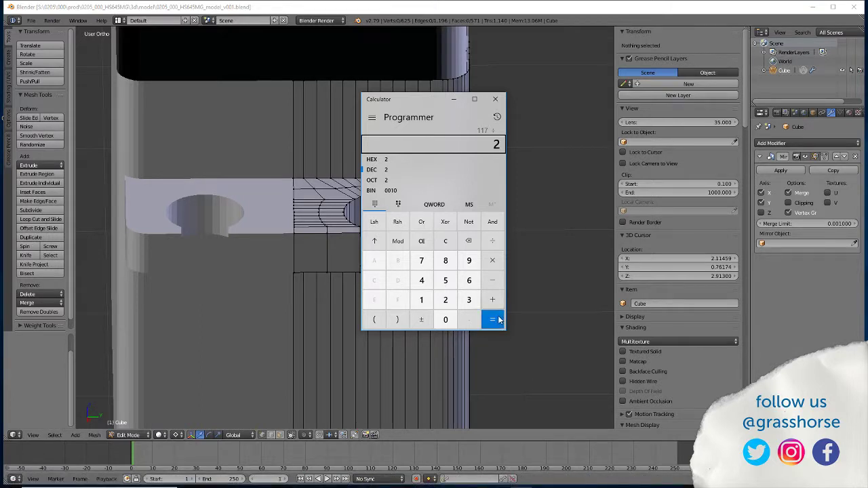
Switch Calculator to Standard mode and compute 1.17 ÷ 2 = 0.585.
{"action": "left_click", "coordinate": [371, 117]}
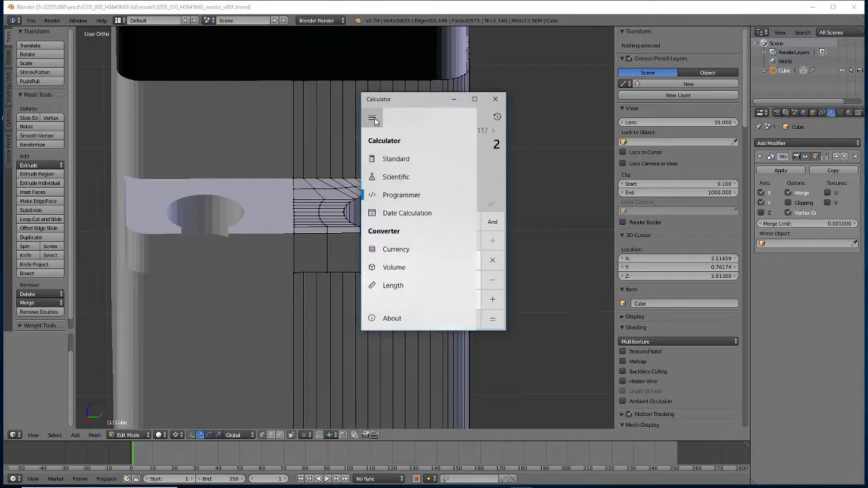
{"action": "left_click", "coordinate": [390, 162]}
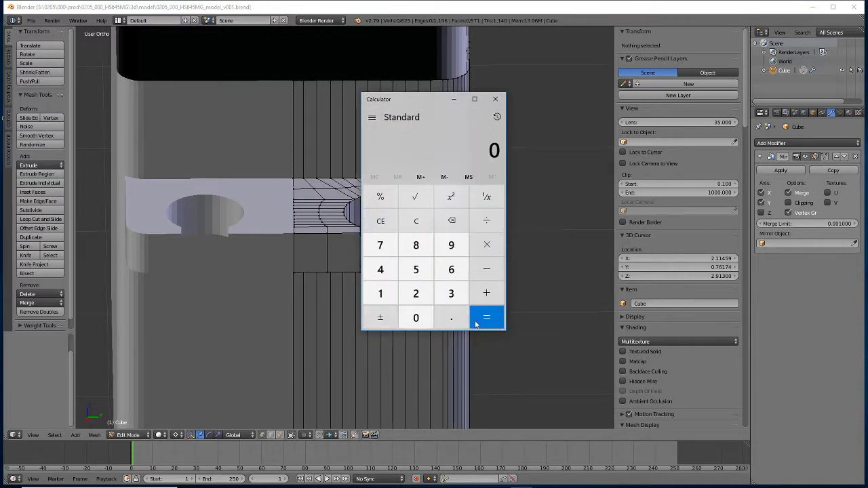
{"action": "type", "text": "1.1"}
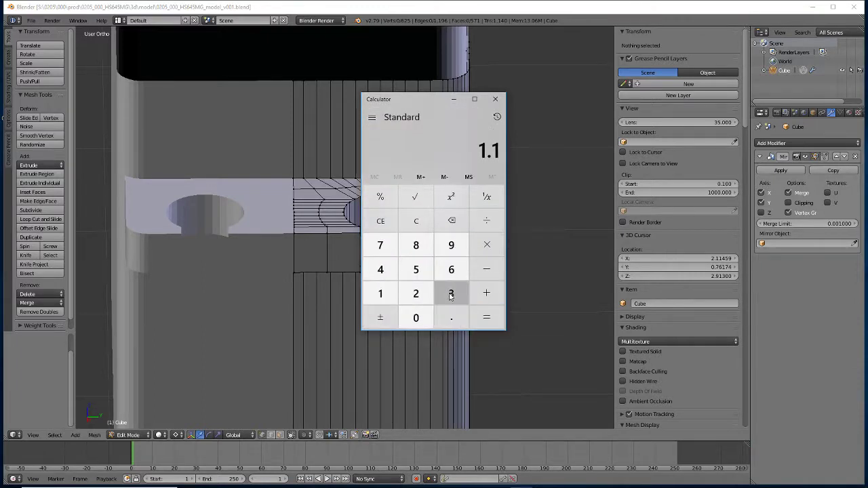
{"action": "type", "text": "7 ÷ 2"}
{"action": "left_click", "coordinate": [488, 326]}
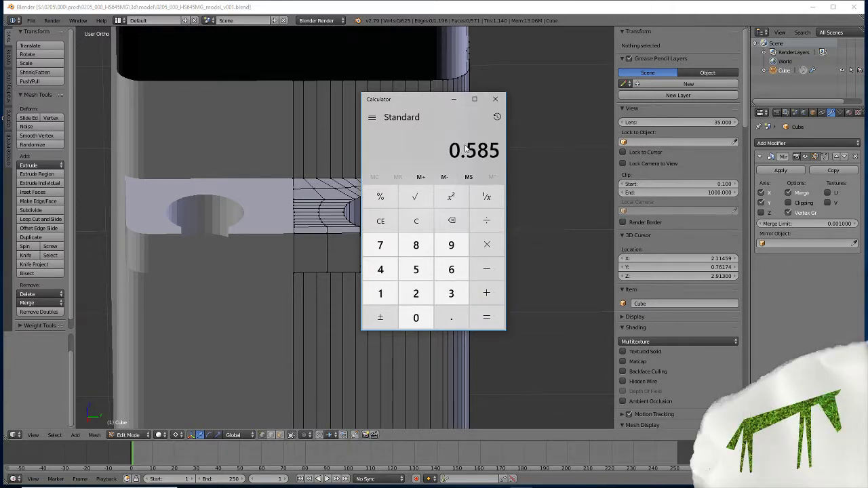
Back in Blender, snap the 3D cursor to the tab's top-corner vertex.
{"action": "left_click", "coordinate": [490, 10]}
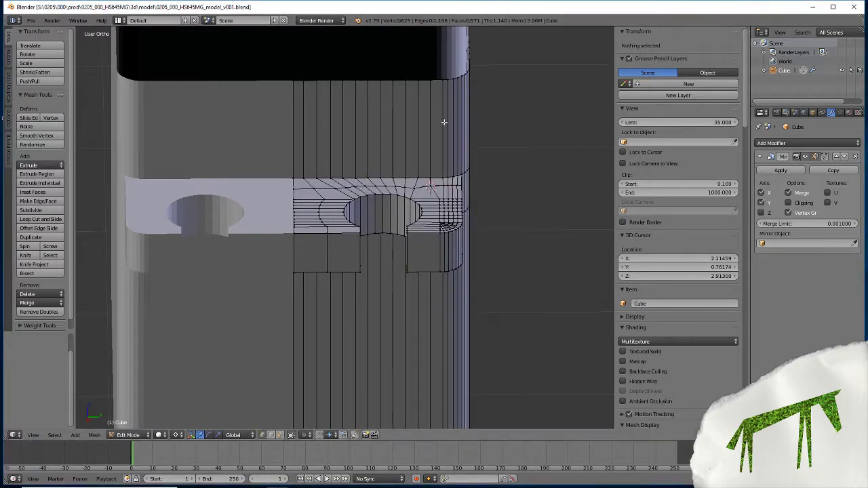
{"action": "right_click", "coordinate": [295, 177]}
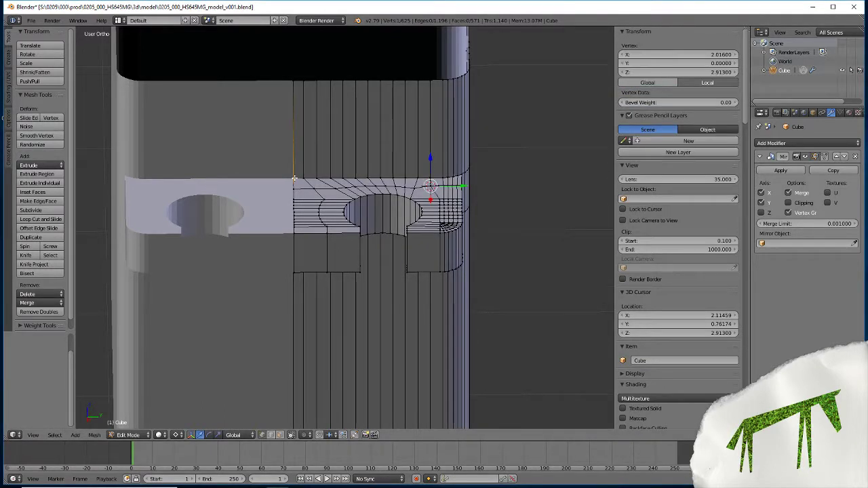
{"action": "key", "text": "shift+s"}
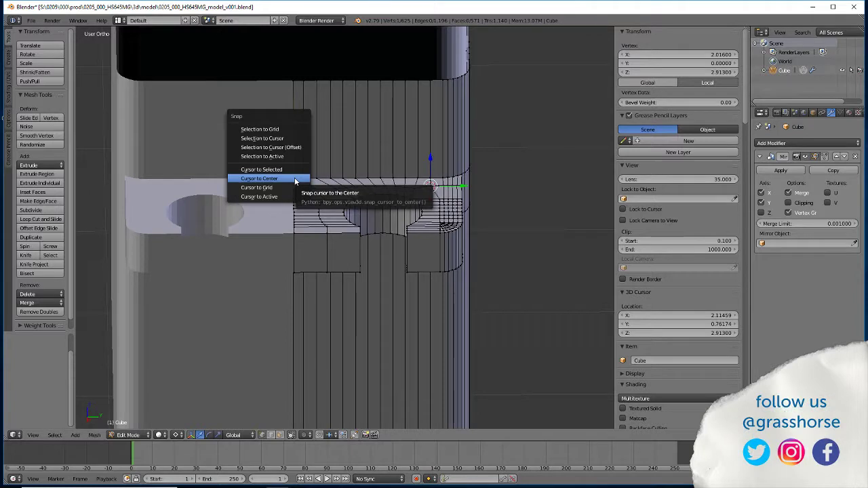
{"action": "left_click", "coordinate": [285, 170]}
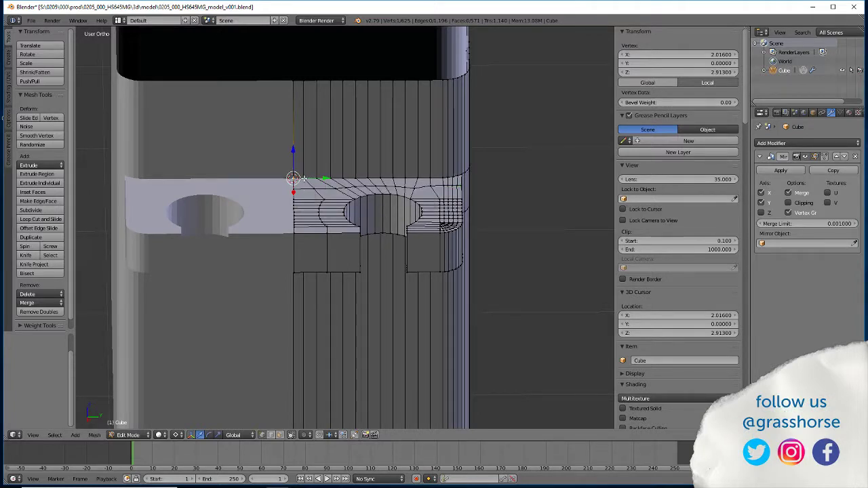
Select the vertical edge loop beside the hole and flatten it to zero scale on Y.
{"action": "right_click", "coordinate": [293, 178], "text": "alt"}
{"action": "right_click", "coordinate": [299, 142], "text": "alt"}
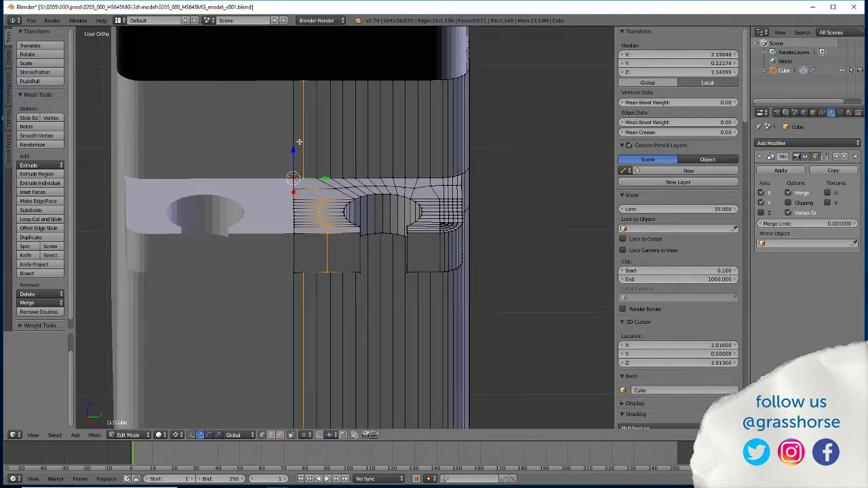
{"action": "scroll", "coordinate": [324, 234], "scroll_direction": "down", "scroll_amount": 6}
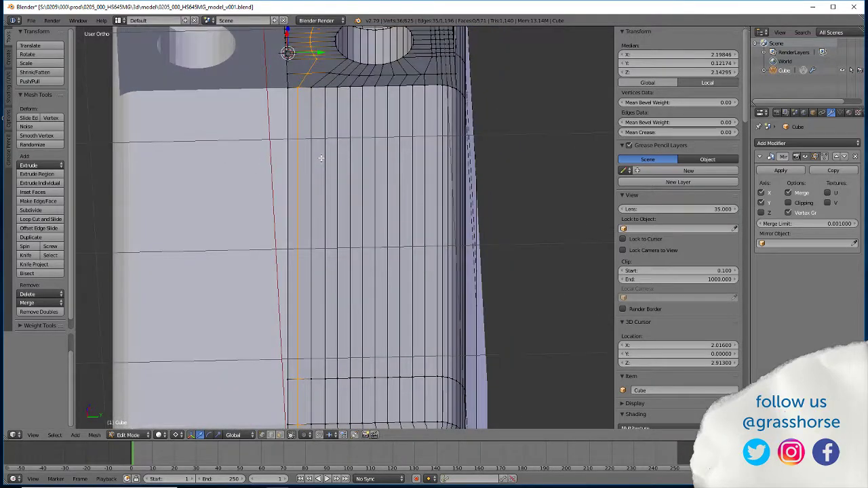
{"action": "middle_click_drag", "start_coordinate": [315, 228], "coordinate": [311, 342]}
{"action": "scroll", "coordinate": [312, 336], "scroll_direction": "up", "scroll_amount": 5}
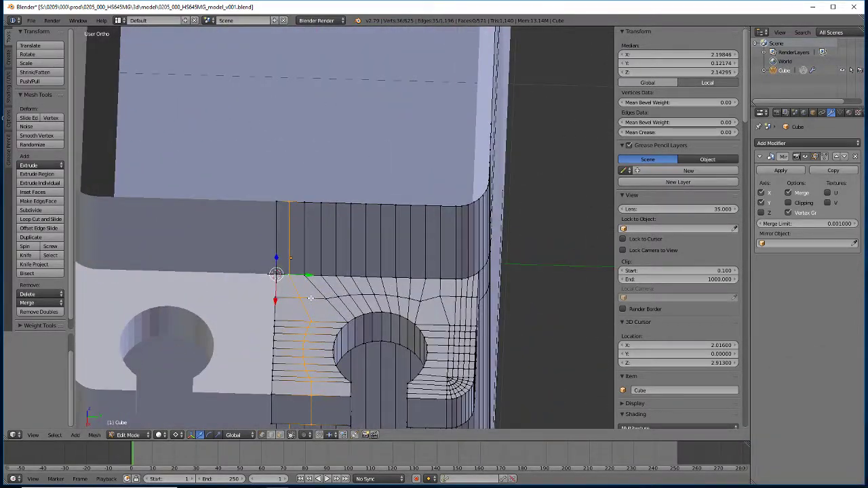
{"action": "key", "text": "s"}
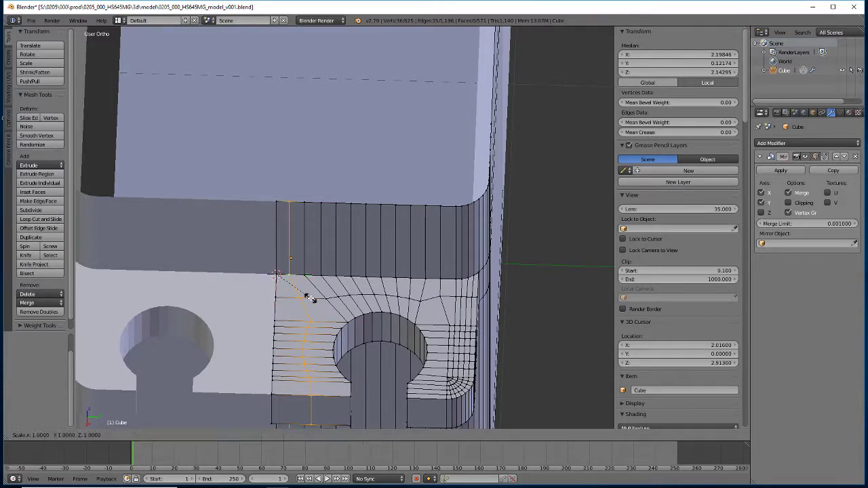
{"action": "key", "text": "y"}
{"action": "key", "text": "0"}
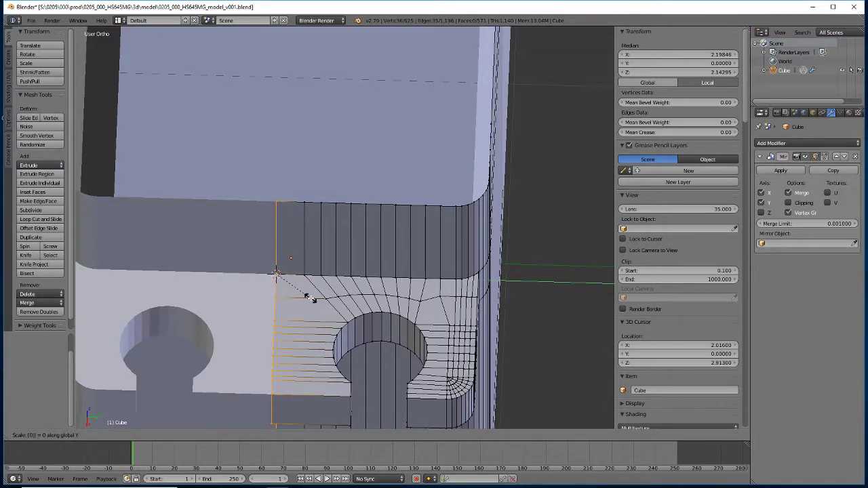
{"action": "key", "text": "Return"}
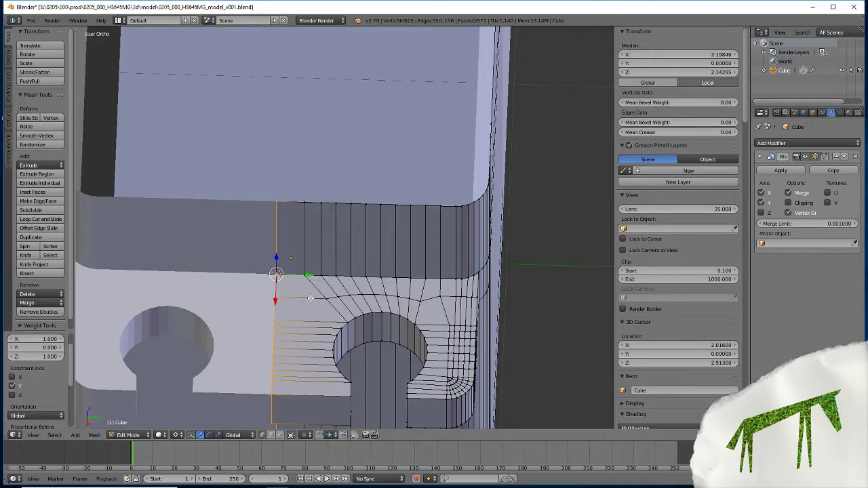
Move the flattened loop 0.058 along Y, undoing a mistaken 0.585 move.
{"action": "type", "text": "gy"}
{"action": "type", "text": "0.585"}
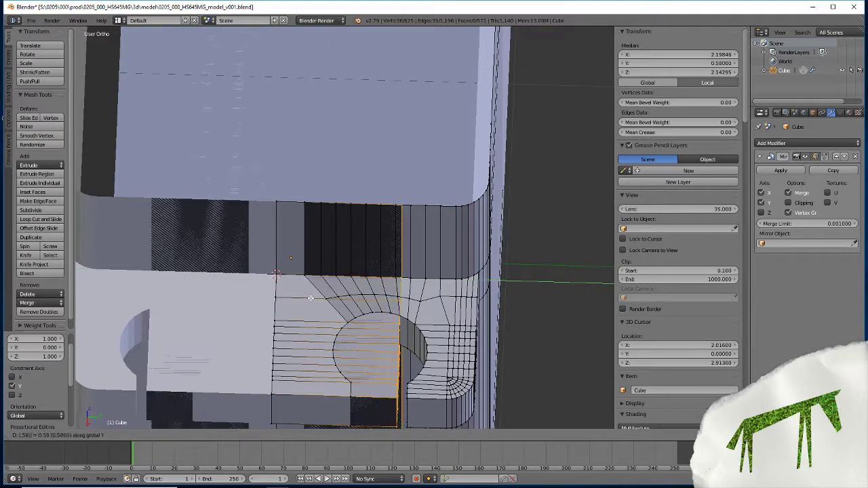
{"action": "key", "text": "Return"}
{"action": "key", "text": "ctrl+z"}
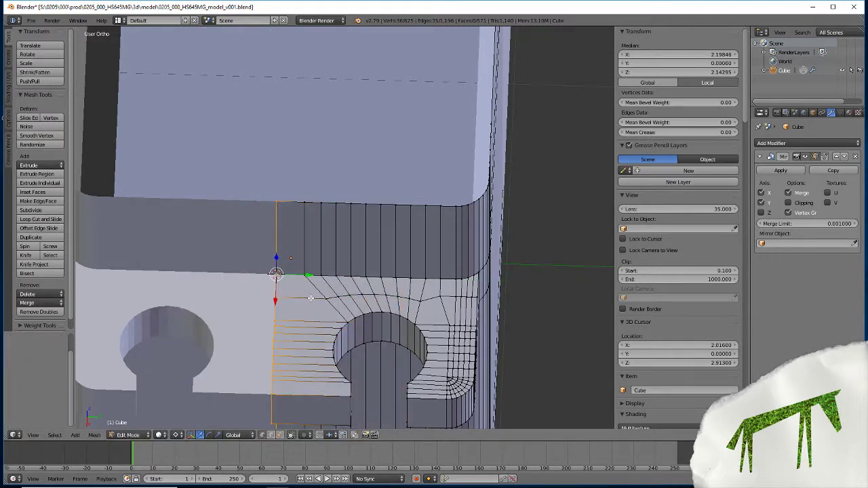
{"action": "type", "text": "gy"}
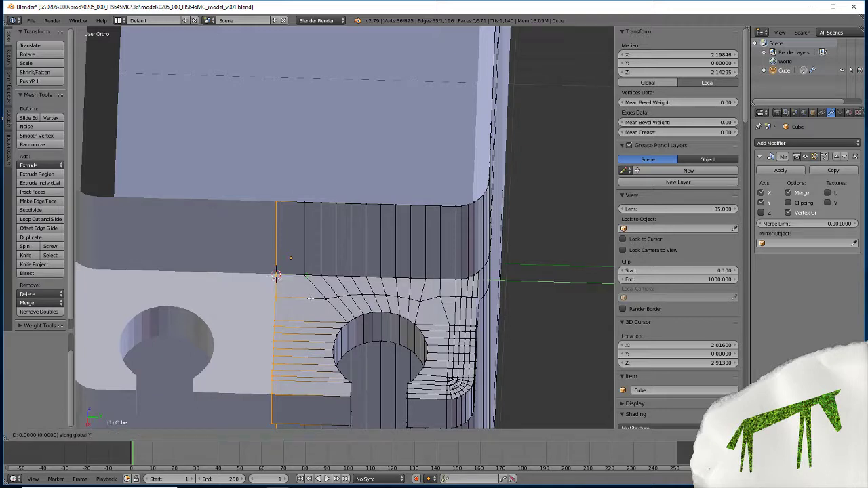
{"action": "type", "text": "0.0585"}
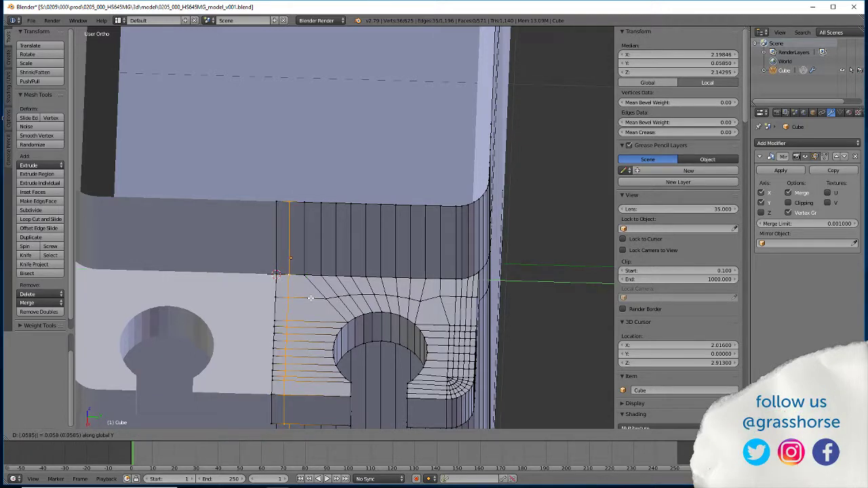
{"action": "key", "text": "Return"}
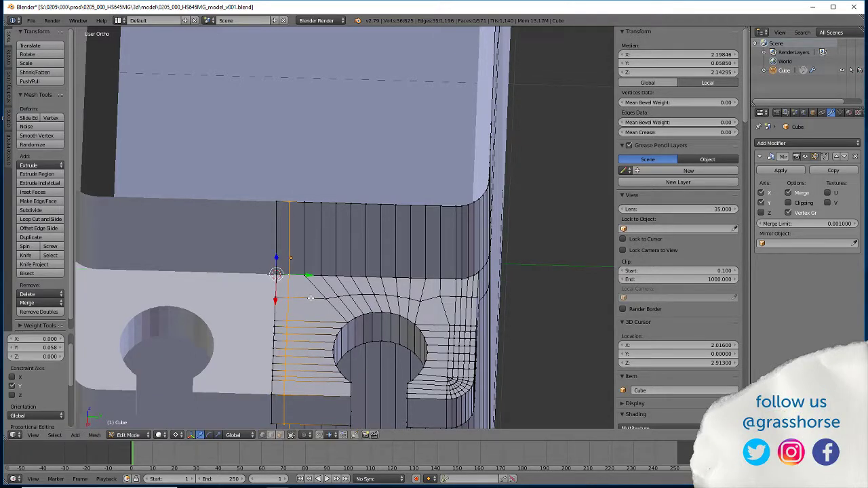
Add a centred horizontal loop cut on the body wall below the rounded top edge.
{"action": "middle_click_drag", "start_coordinate": [288, 343], "coordinate": [248, 318]}
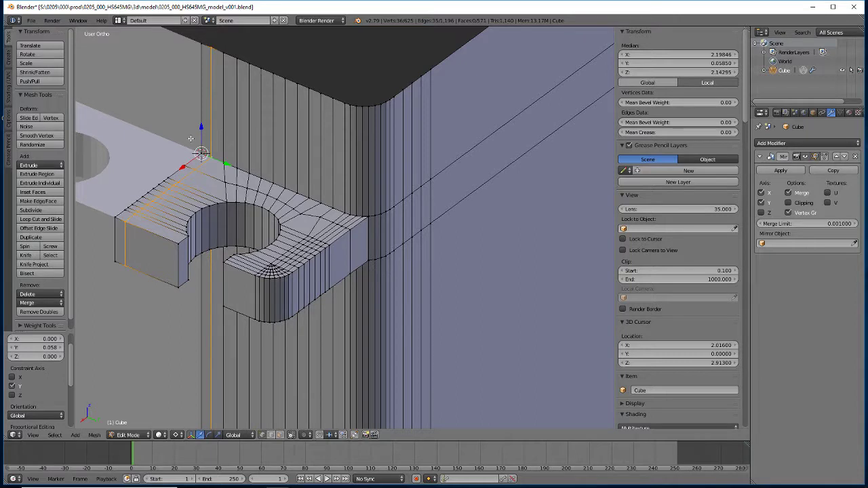
{"action": "left_click", "coordinate": [32, 219]}
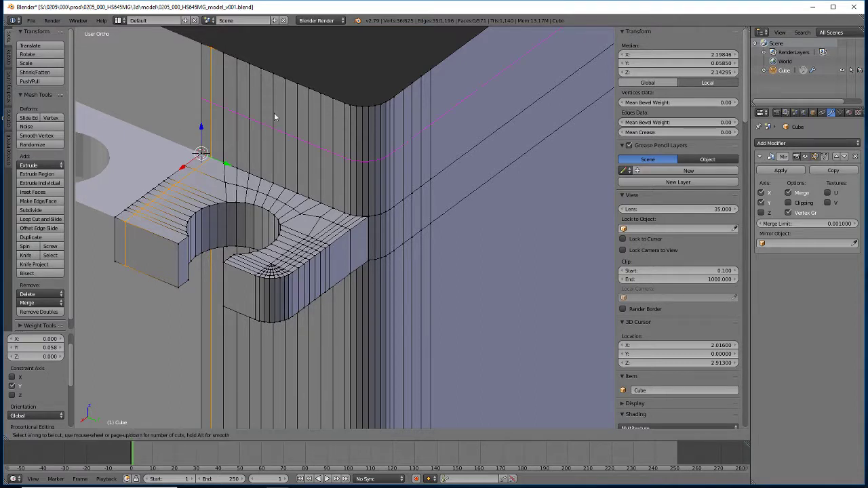
{"action": "left_click", "coordinate": [280, 130]}
{"action": "right_click", "coordinate": [279, 125]}
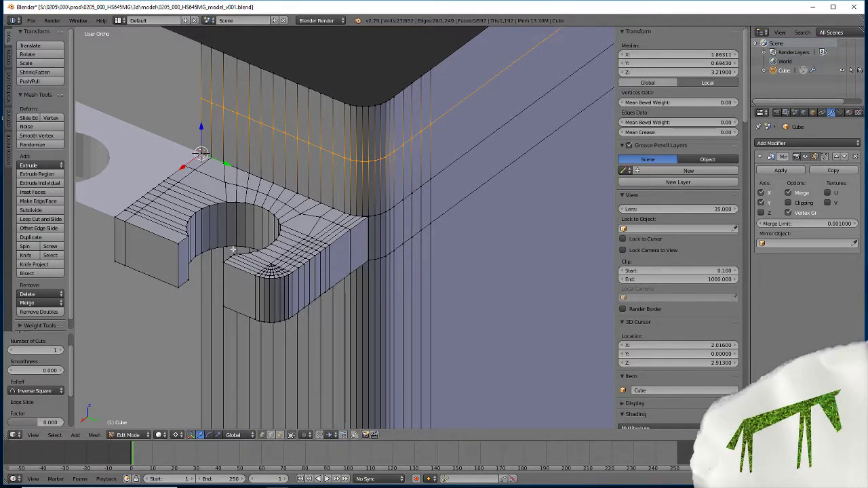
Place the 3D cursor on the mounting tab's top-corner vertex.
{"action": "right_click", "coordinate": [369, 259]}
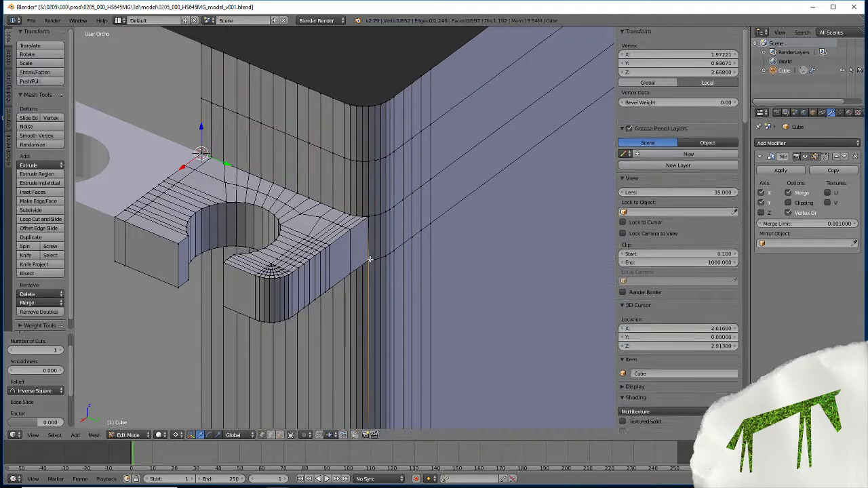
{"action": "key", "text": "shift+s"}
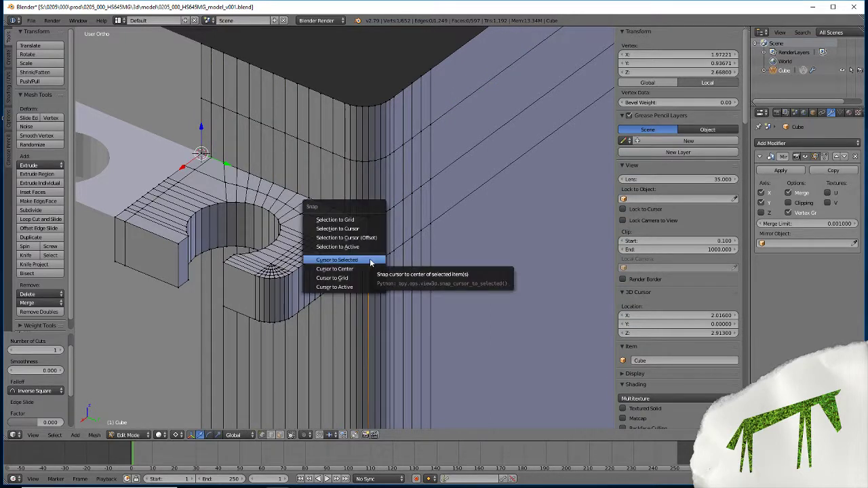
{"action": "left_click", "coordinate": [369, 260]}
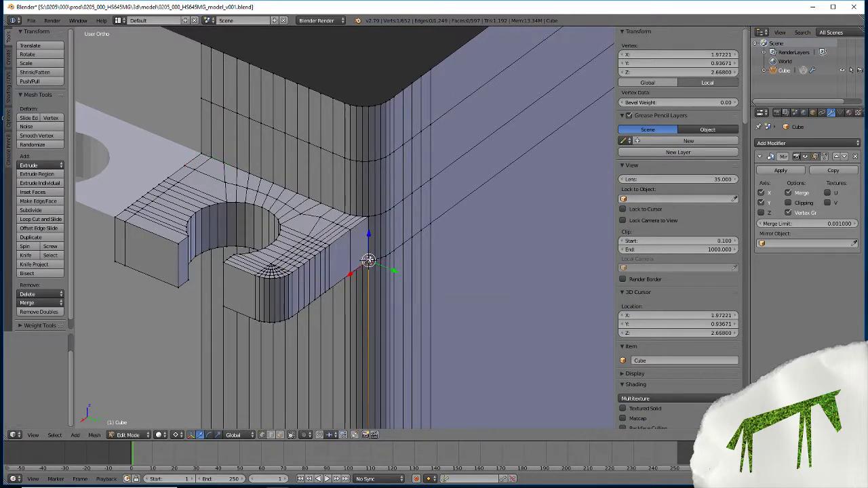
Flatten the new edge loop on Z and raise it 0.428 to sit at Z 3.096.
{"action": "right_click", "coordinate": [359, 162], "text": "alt"}
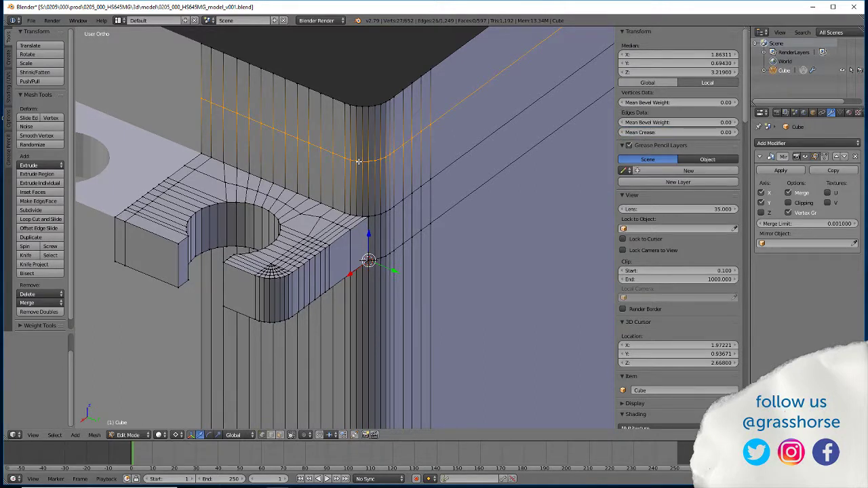
{"action": "key", "text": "s"}
{"action": "key", "text": "z"}
{"action": "key", "text": "0"}
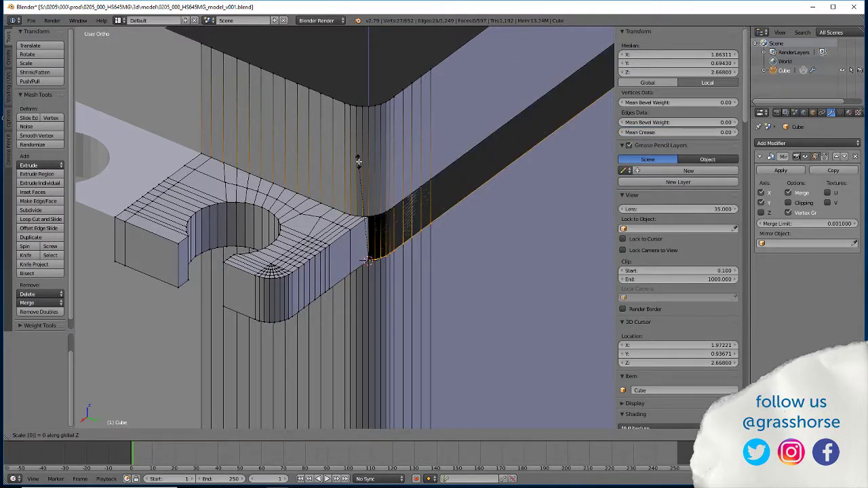
{"action": "key", "text": "Return"}
{"action": "type", "text": "gz"}
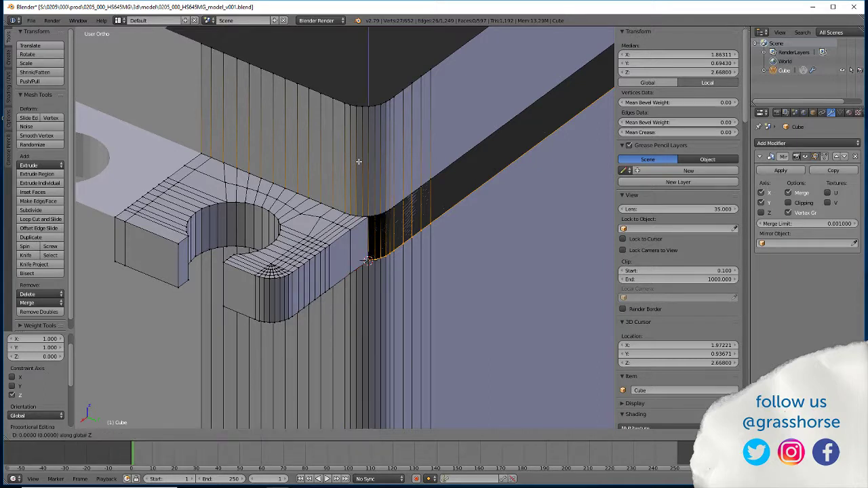
{"action": "type", "text": ".428"}
{"action": "key", "text": "Return"}
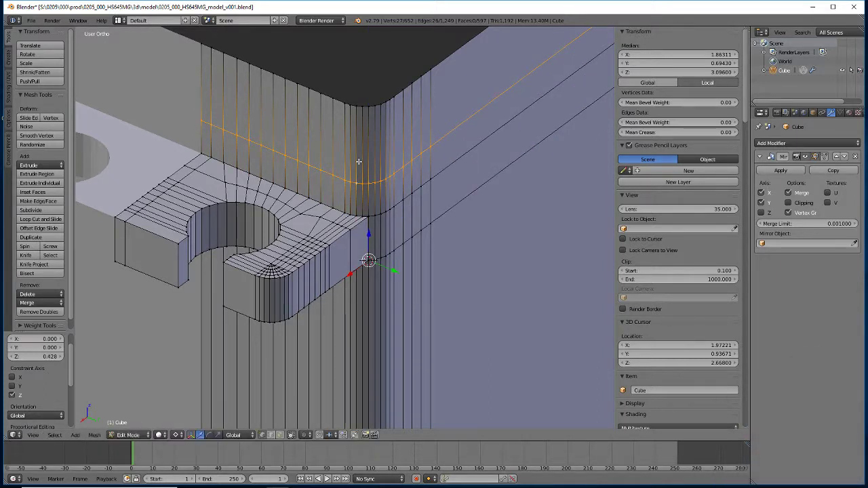
Orbit and zoom to inspect both mounting tabs and the tab hole.
{"action": "middle_click_drag", "start_coordinate": [208, 190], "coordinate": [277, 222]}
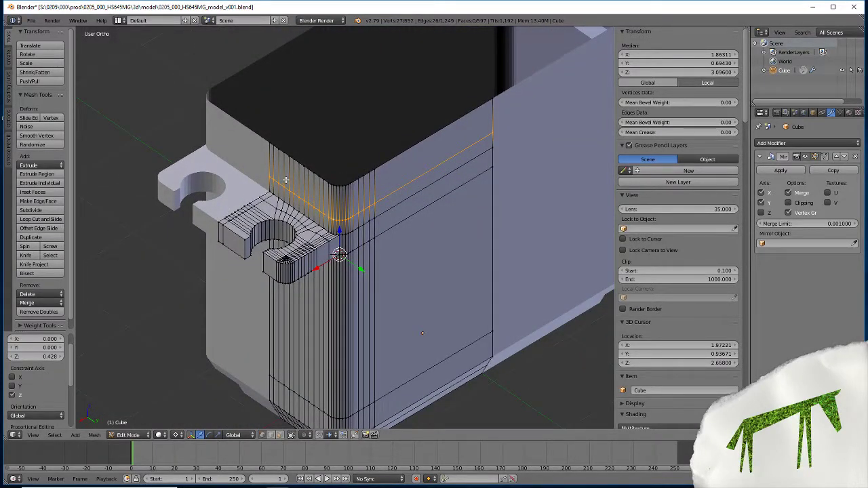
{"action": "scroll", "coordinate": [228, 232], "scroll_direction": "up", "scroll_amount": 4}
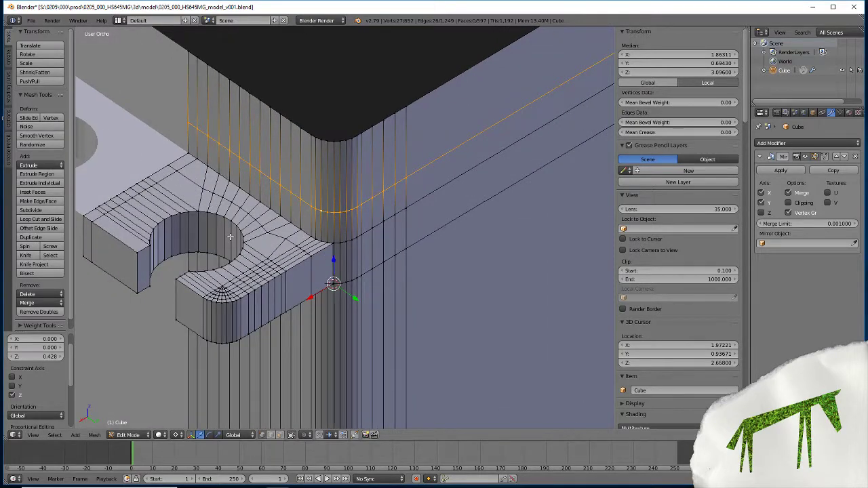
{"action": "middle_click_drag", "start_coordinate": [230, 237], "coordinate": [361, 252]}
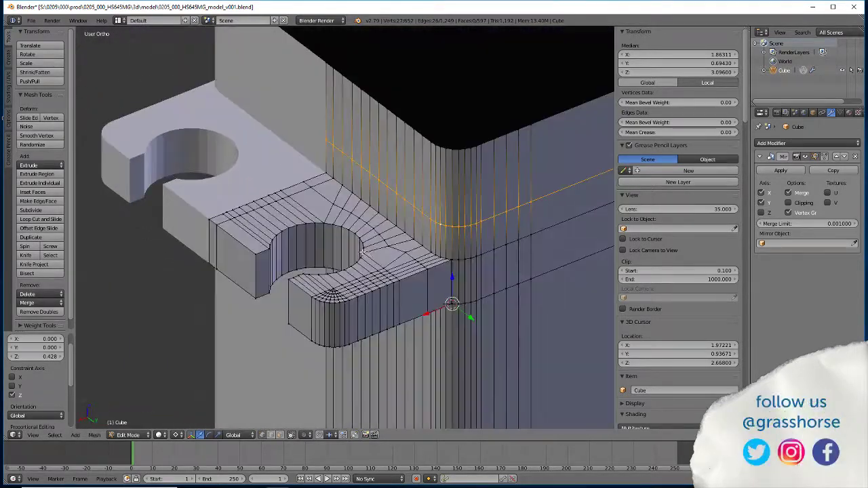
{"action": "scroll", "coordinate": [287, 210], "scroll_direction": "up", "scroll_amount": 3}
{"action": "middle_click_drag", "start_coordinate": [295, 172], "coordinate": [441, 227], "text": "shift"}
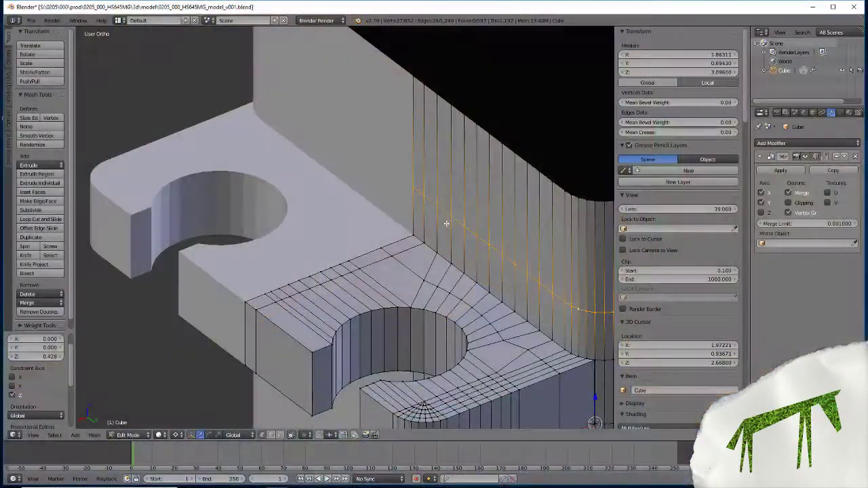
{"action": "middle_click_drag", "start_coordinate": [297, 314], "coordinate": [334, 302]}
{"action": "scroll", "coordinate": [323, 292], "scroll_direction": "up", "scroll_amount": 2}
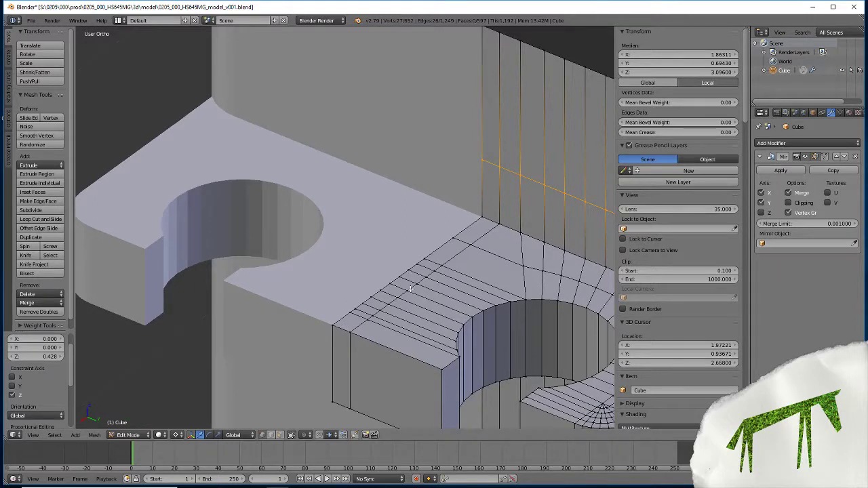
{"action": "middle_click_drag", "start_coordinate": [436, 275], "coordinate": [443, 270]}
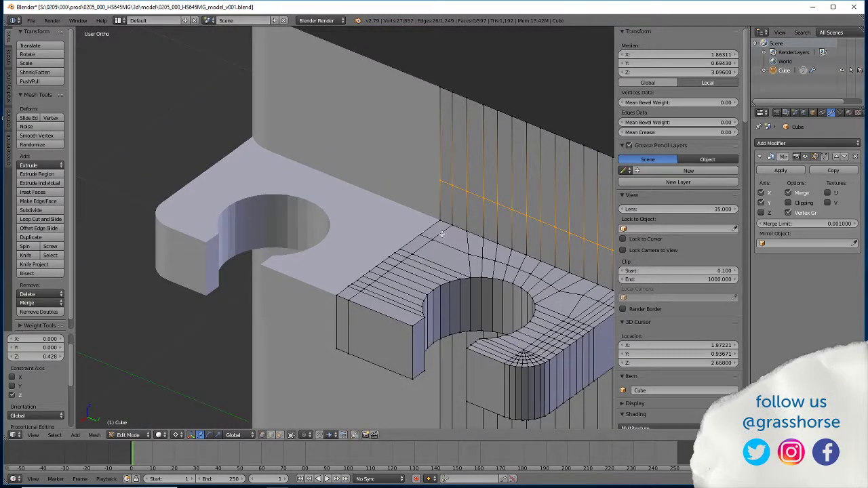
In face select mode, delete the thin face where the tab meets the body wall.
{"action": "left_click", "coordinate": [280, 436]}
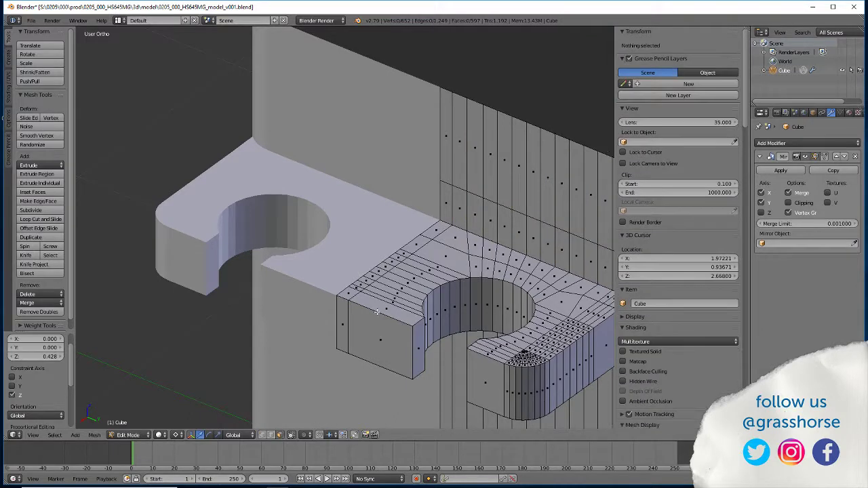
{"action": "right_click", "coordinate": [442, 197]}
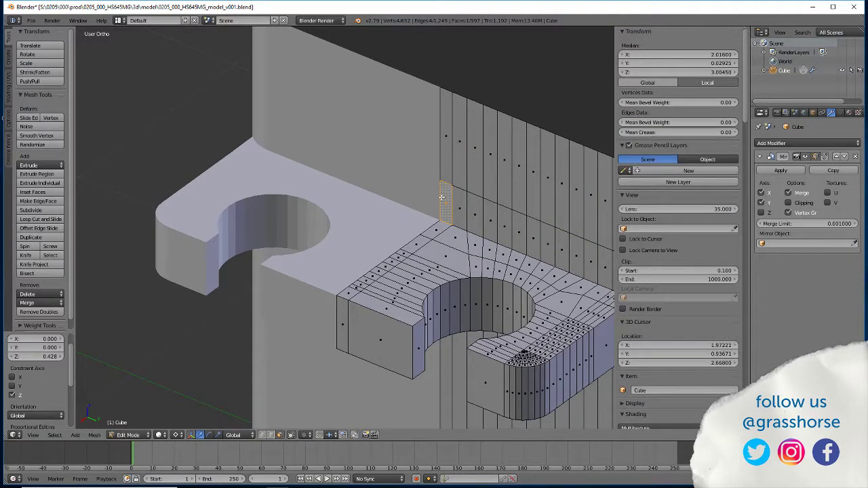
{"action": "key", "text": "x"}
{"action": "left_click", "coordinate": [437, 219]}
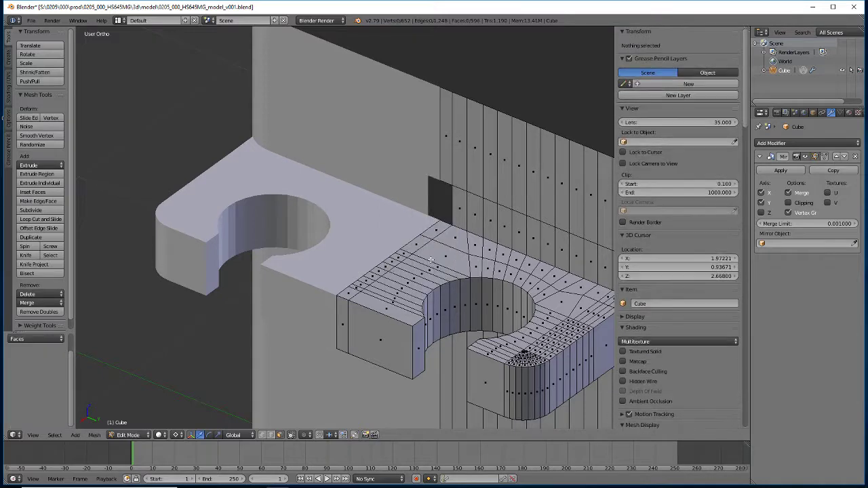
Select the strip of faces along the tab's inner edge up to the body wall.
{"action": "middle_click_drag", "start_coordinate": [424, 248], "coordinate": [370, 282]}
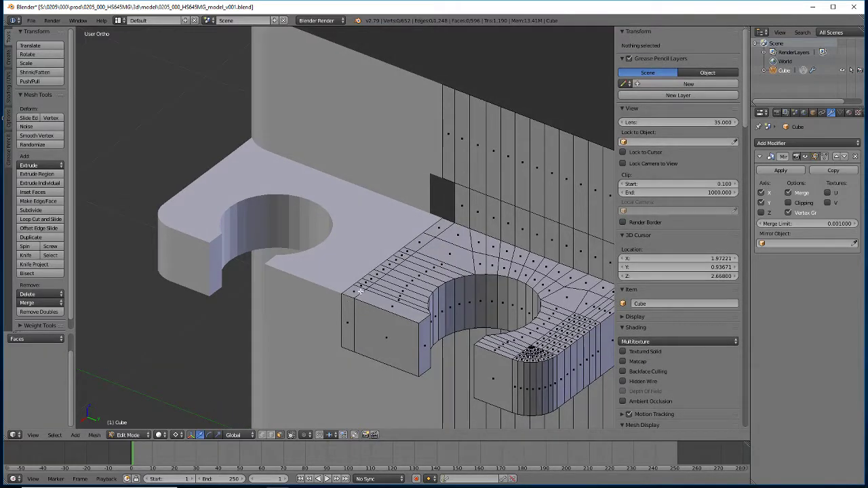
{"action": "right_click", "coordinate": [359, 290]}
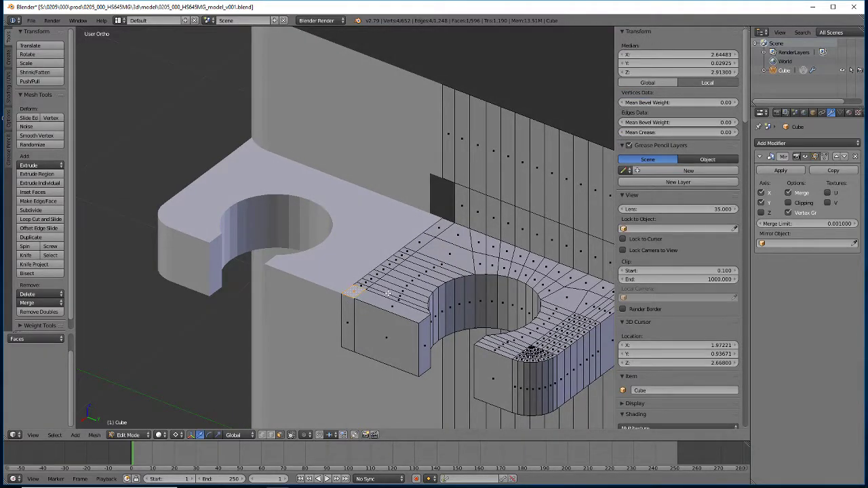
{"action": "scroll", "coordinate": [387, 293], "scroll_direction": "down", "scroll_amount": 3}
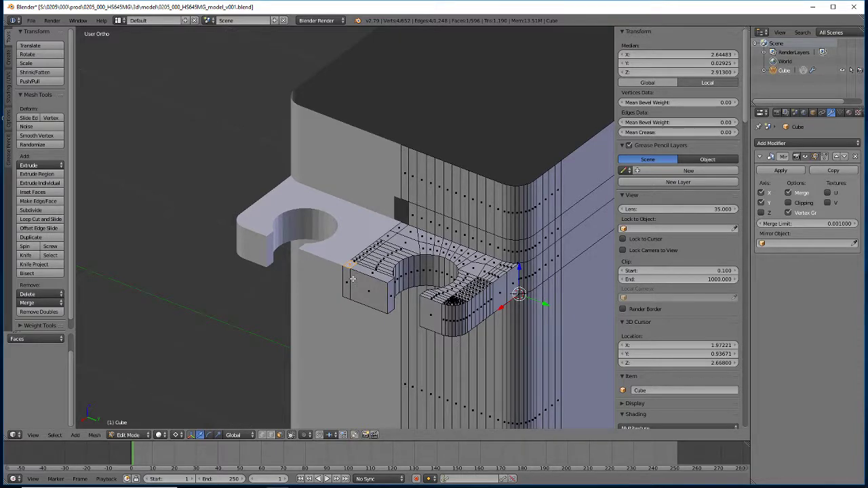
{"action": "scroll", "coordinate": [352, 279], "scroll_direction": "up", "scroll_amount": 5}
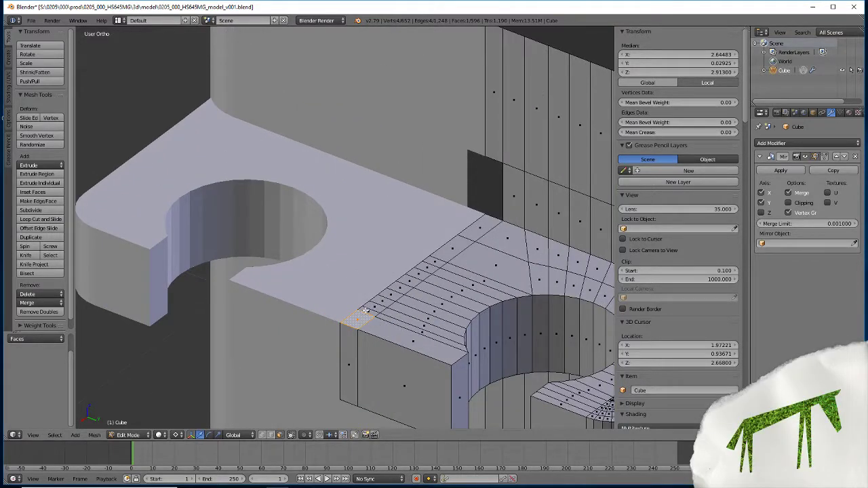
{"action": "right_click", "coordinate": [370, 306], "text": "shift"}
{"action": "right_click", "coordinate": [388, 298], "text": "shift"}
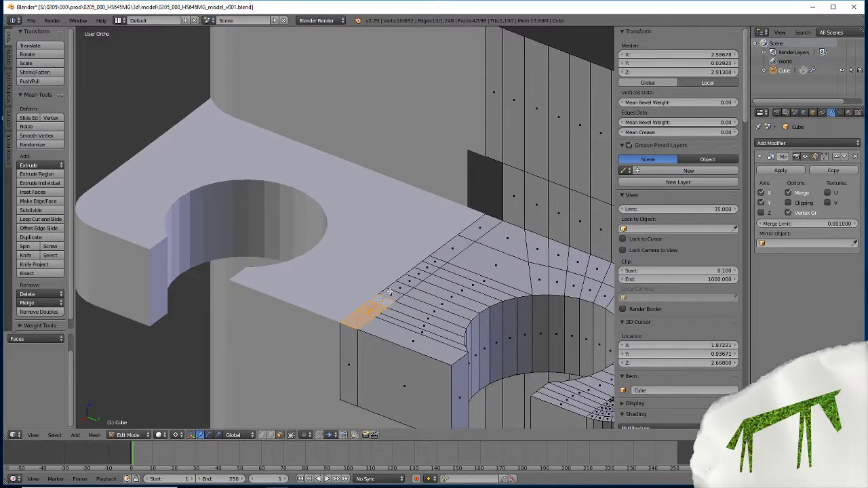
{"action": "right_click", "coordinate": [395, 293], "text": "shift"}
{"action": "right_click", "coordinate": [401, 288], "text": "shift"}
{"action": "right_click", "coordinate": [408, 283], "text": "shift"}
{"action": "right_click", "coordinate": [419, 274], "text": "shift"}
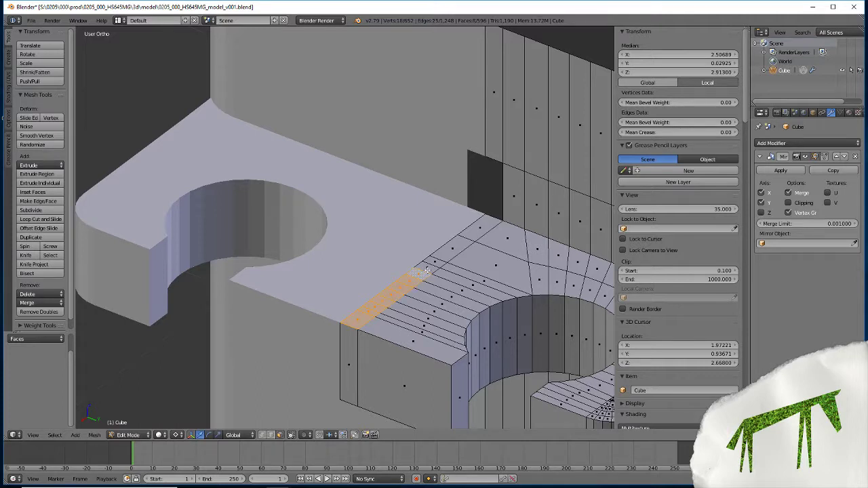
{"action": "right_click", "coordinate": [443, 260], "text": "shift"}
{"action": "right_click", "coordinate": [462, 247], "text": "shift"}
{"action": "right_click", "coordinate": [483, 229], "text": "shift"}
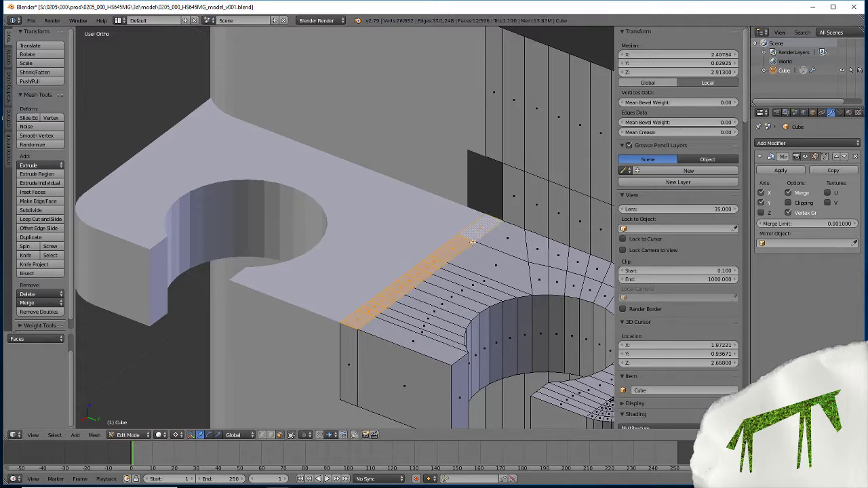
Cancel the extrusion, flatten the face strip on Z and raise it 0.304.
{"action": "key", "text": "e"}
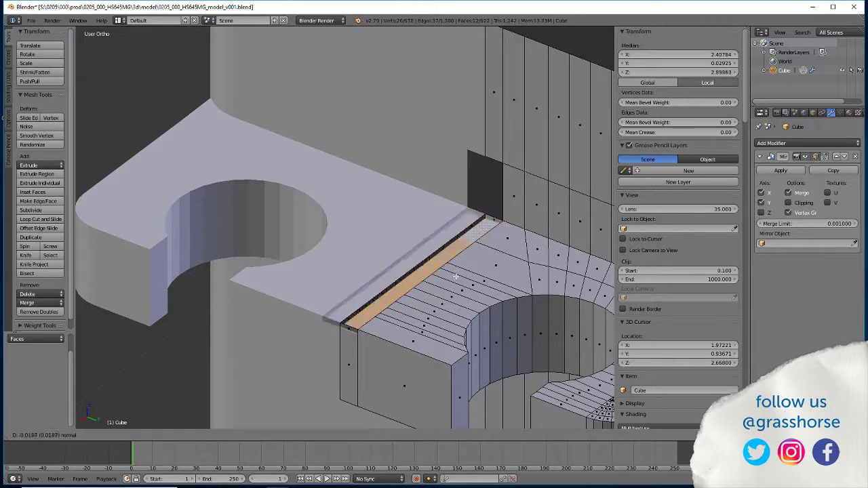
{"action": "right_click", "coordinate": [461, 288]}
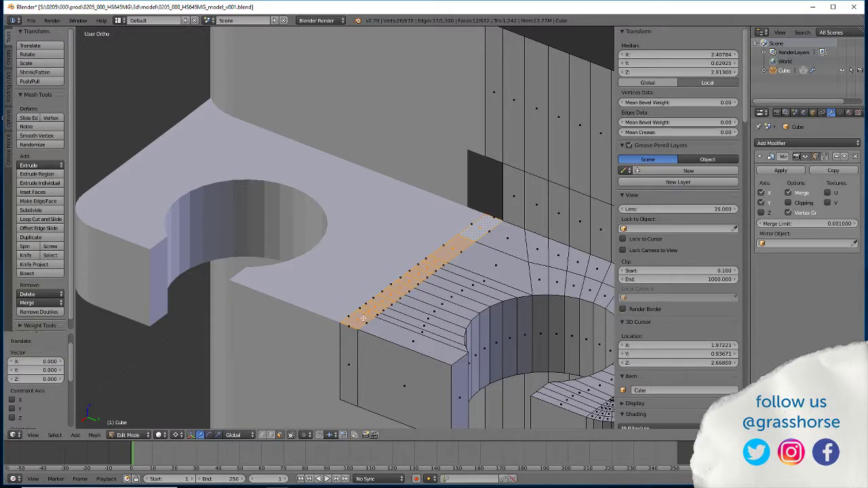
{"action": "key", "text": "s"}
{"action": "key", "text": "z"}
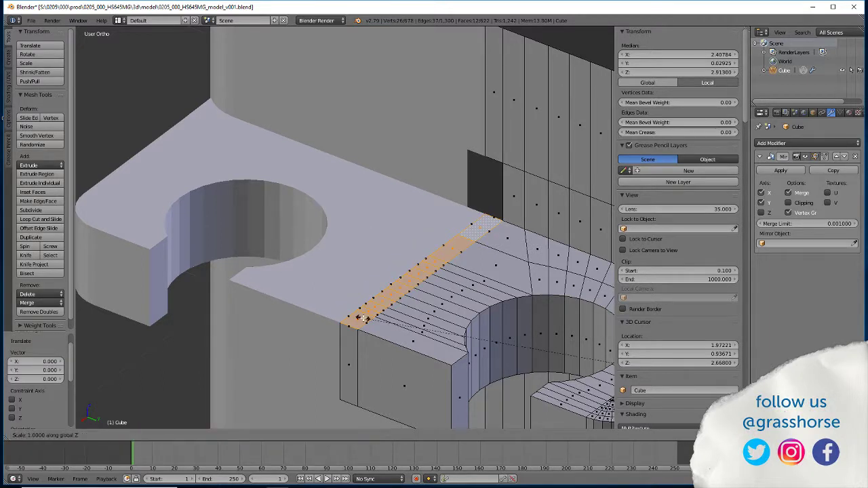
{"action": "key", "text": "0"}
{"action": "key", "text": "Return"}
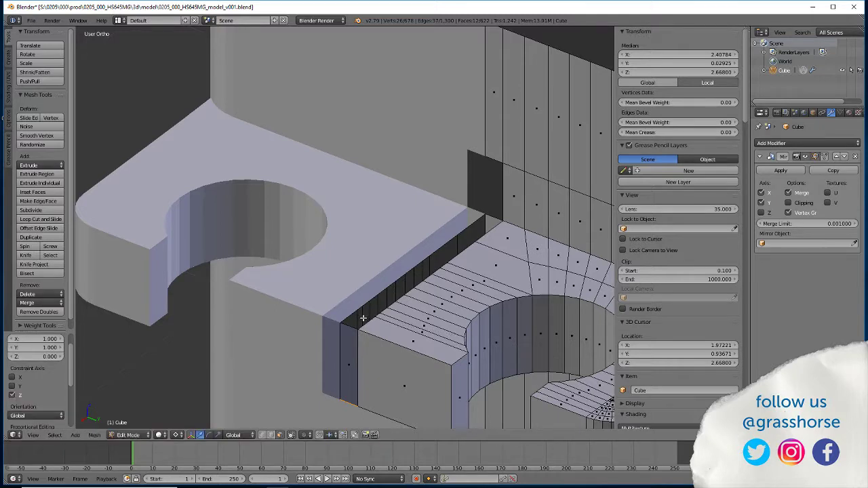
{"action": "type", "text": "gz"}
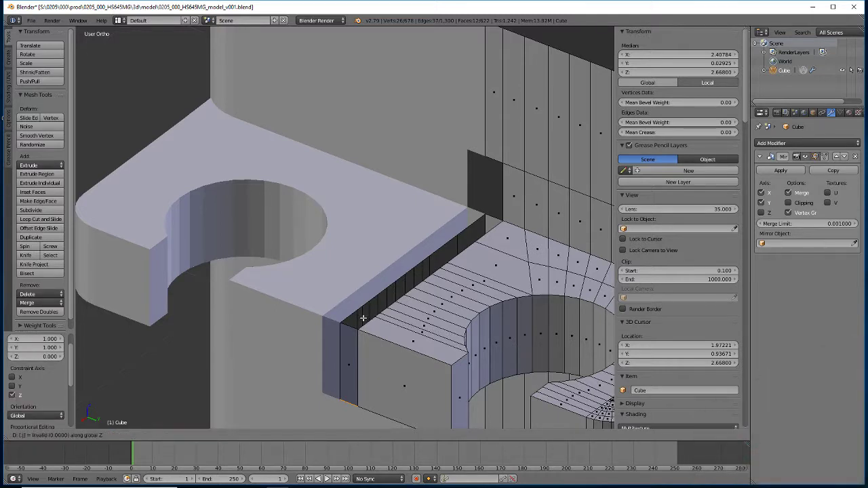
{"action": "type", "text": ".304"}
{"action": "key", "text": "Return"}
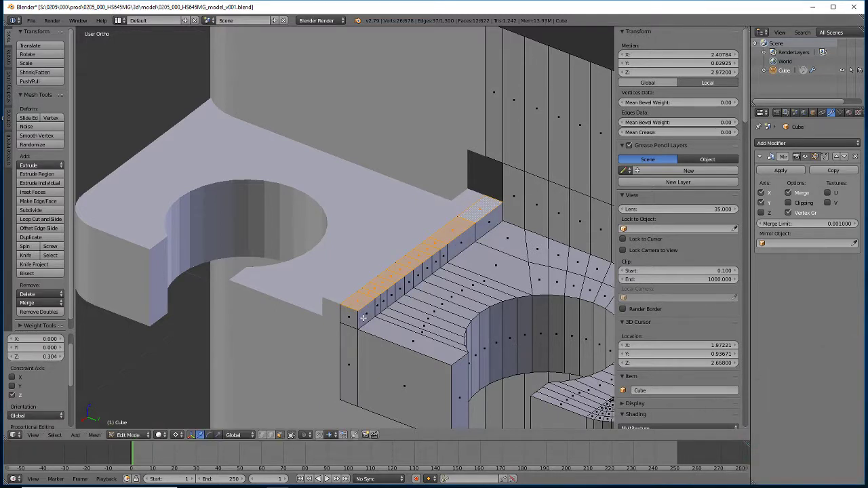
Zoom and orbit to inspect the flattened strip.
{"action": "scroll", "coordinate": [356, 323], "scroll_direction": "down", "scroll_amount": 6}
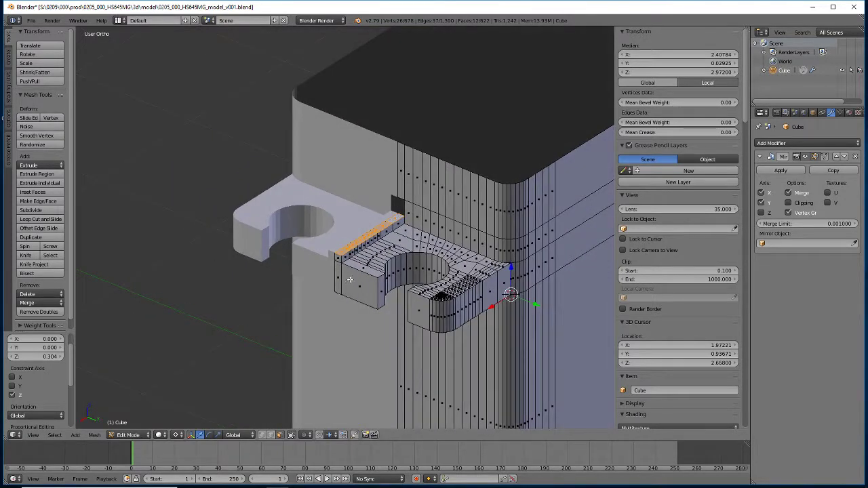
{"action": "scroll", "coordinate": [435, 257], "scroll_direction": "up", "scroll_amount": 3}
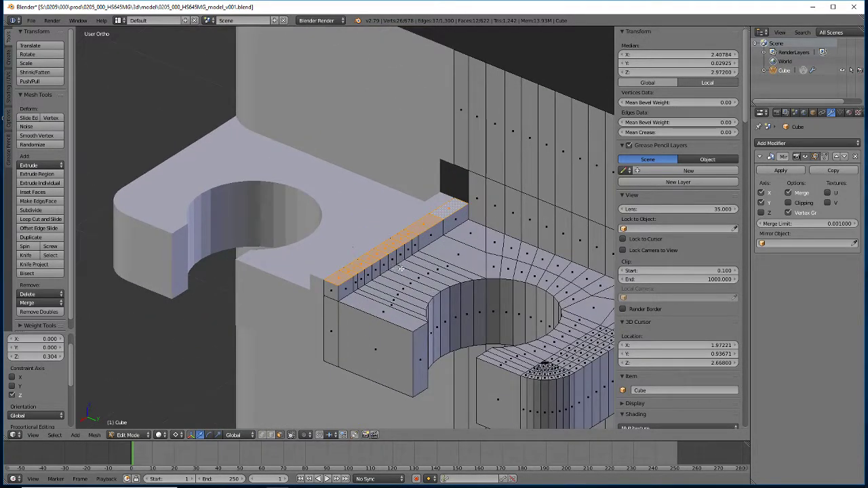
{"action": "scroll", "coordinate": [409, 275], "scroll_direction": "up", "scroll_amount": 4}
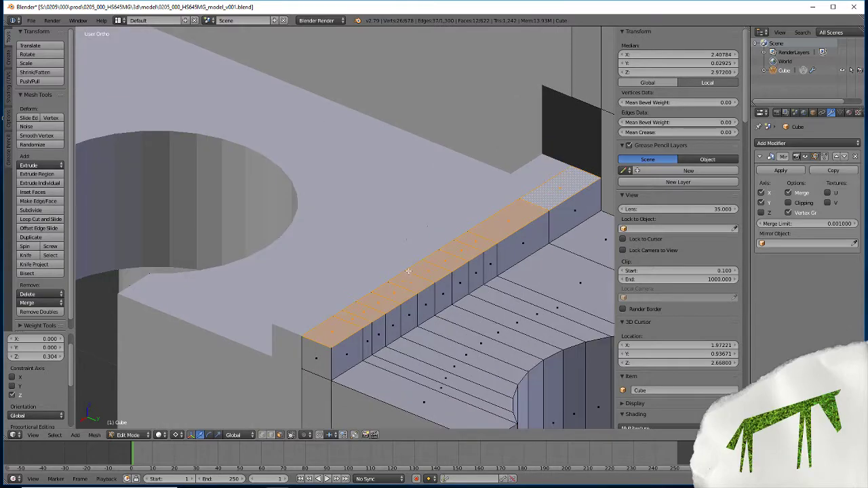
{"action": "middle_click_drag", "start_coordinate": [449, 305], "coordinate": [415, 282]}
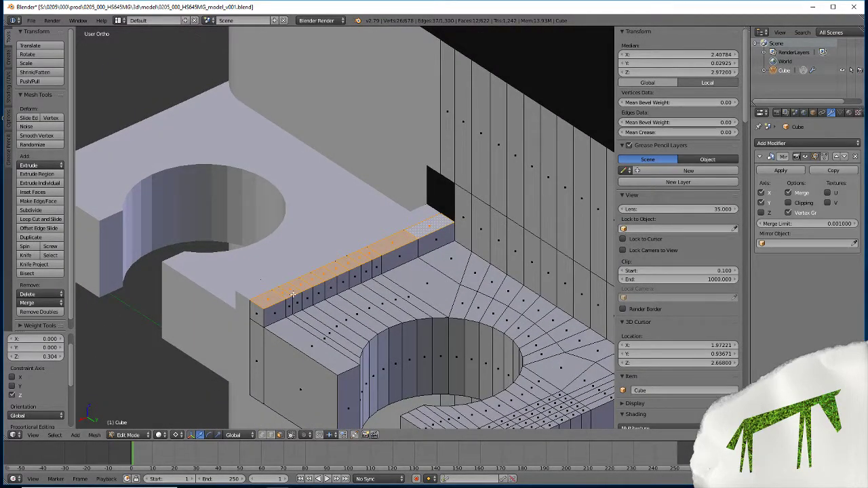
{"action": "scroll", "coordinate": [293, 293], "scroll_direction": "up", "scroll_amount": 2}
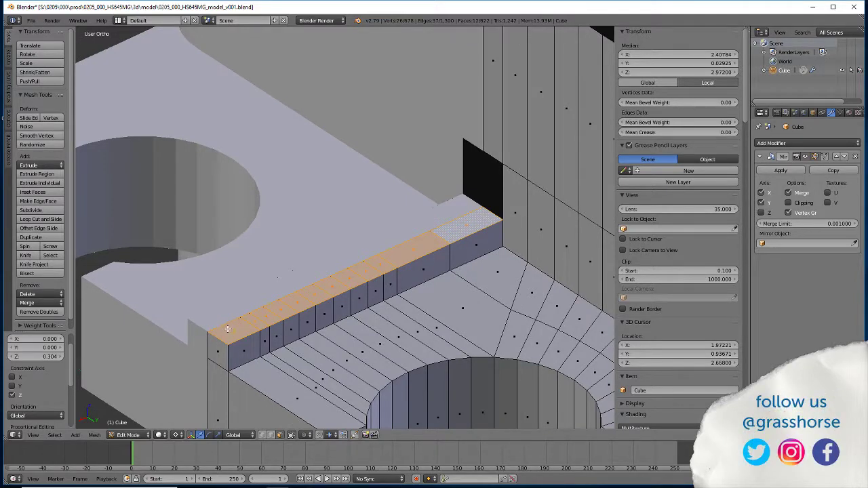
{"action": "middle_click_drag", "start_coordinate": [333, 305], "coordinate": [451, 292]}
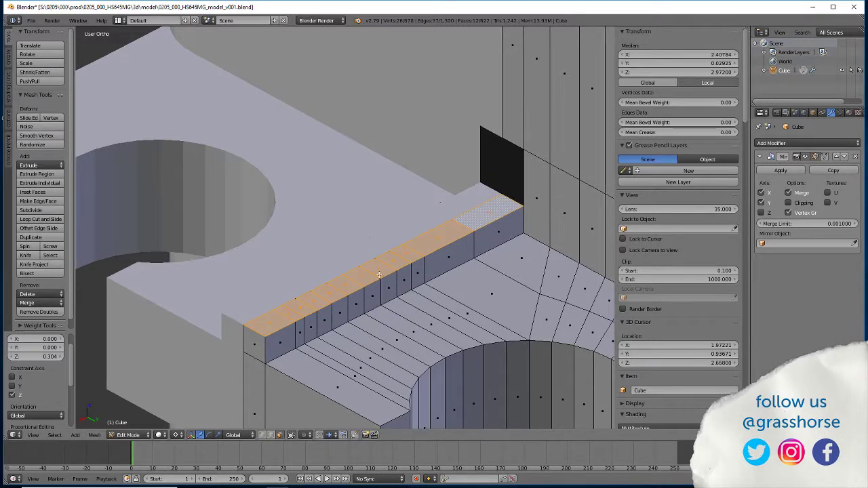
Delete the faces of the flattened strip.
{"action": "key", "text": "x"}
{"action": "left_click", "coordinate": [270, 320]}
{"action": "scroll", "coordinate": [270, 351], "scroll_direction": "up", "scroll_amount": 2}
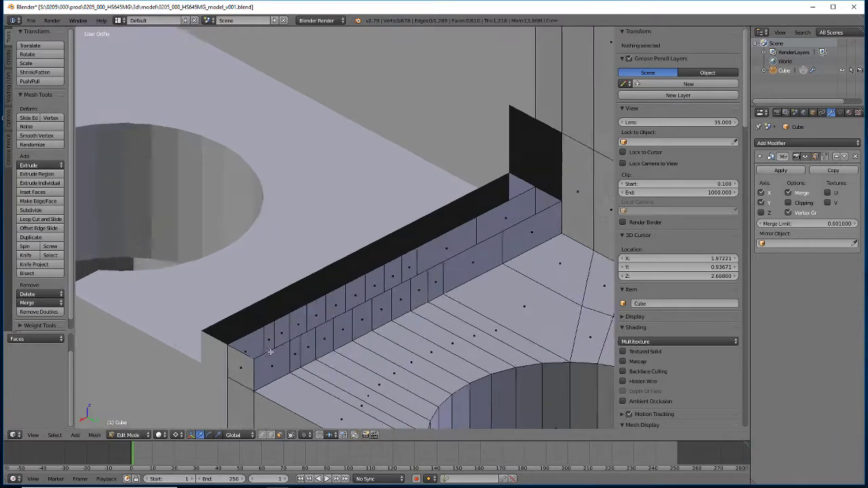
{"action": "middle_click_drag", "start_coordinate": [270, 352], "coordinate": [277, 353]}
Delete the twelve top-row wall faces beside the tab, then select a leftover wall face.
{"action": "left_click", "coordinate": [301, 348]}
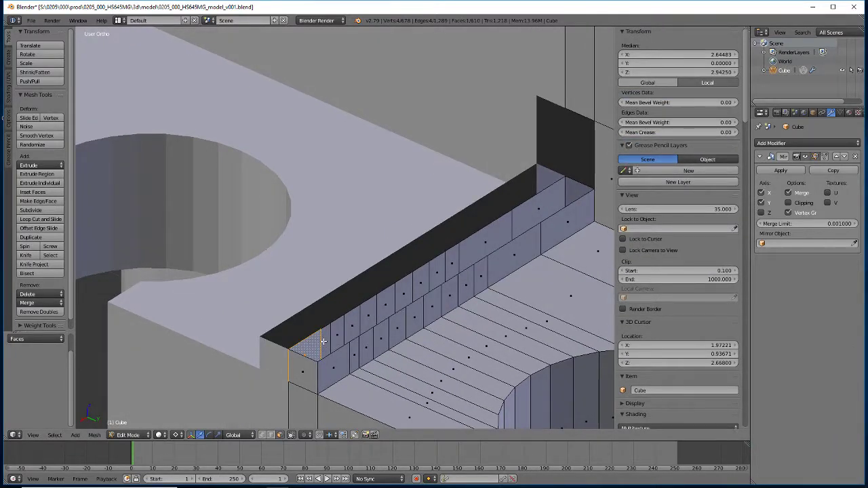
{"action": "left_click", "coordinate": [325, 339], "text": "shift"}
{"action": "left_click", "coordinate": [339, 330], "text": "shift"}
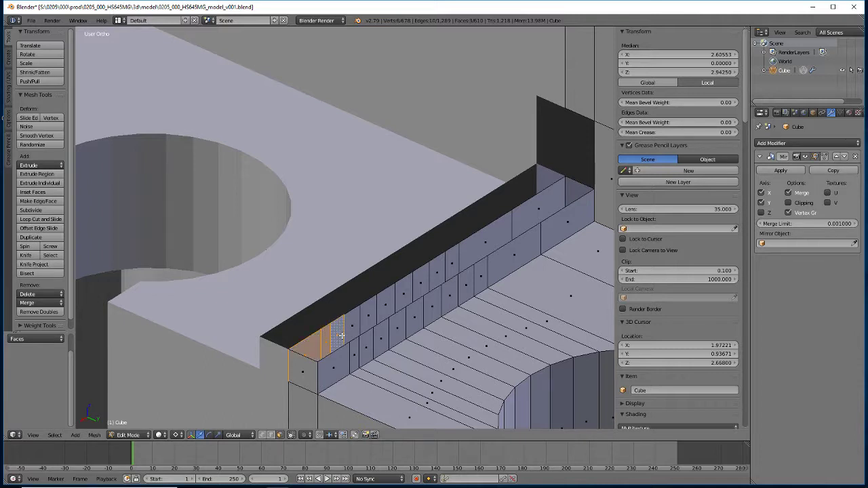
{"action": "left_click", "coordinate": [354, 320], "text": "shift"}
{"action": "left_click", "coordinate": [369, 310], "text": "shift"}
{"action": "left_click", "coordinate": [391, 296], "text": "shift"}
{"action": "left_click", "coordinate": [405, 286], "text": "shift"}
{"action": "left_click", "coordinate": [421, 276], "text": "shift"}
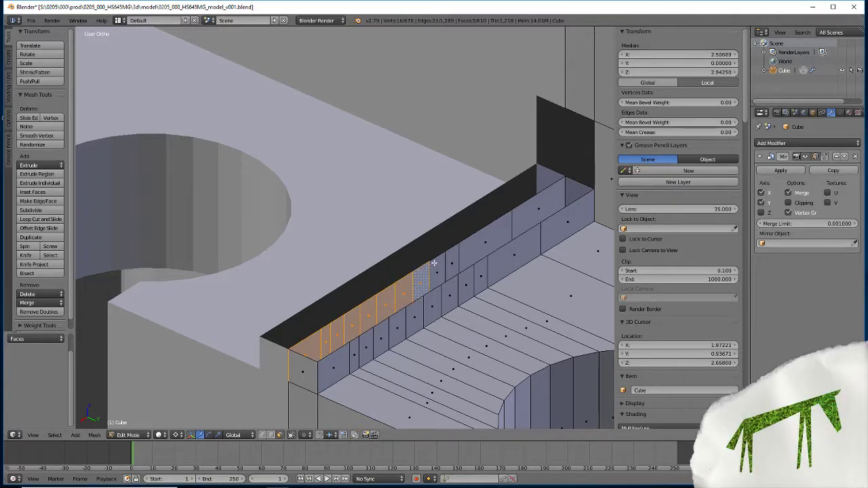
{"action": "left_click", "coordinate": [437, 266], "text": "shift"}
{"action": "left_click", "coordinate": [452, 256], "text": "shift"}
{"action": "left_click", "coordinate": [483, 235], "text": "shift"}
{"action": "left_click", "coordinate": [533, 205], "text": "shift"}
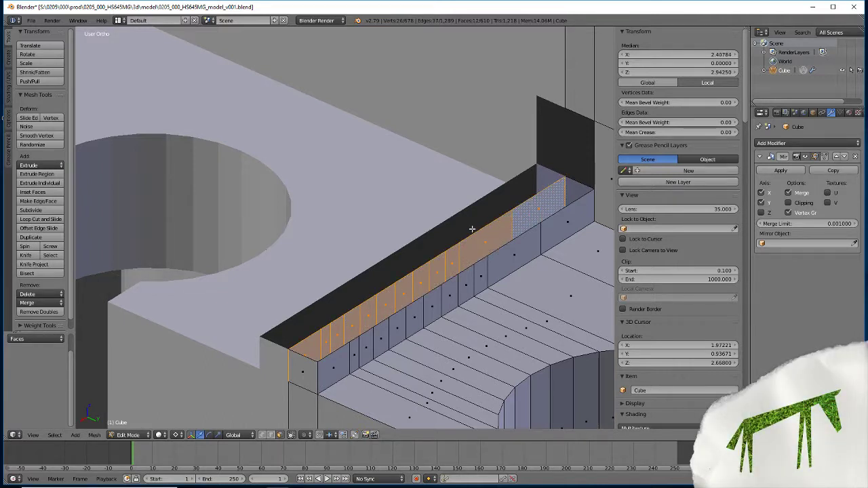
{"action": "key", "text": "x"}
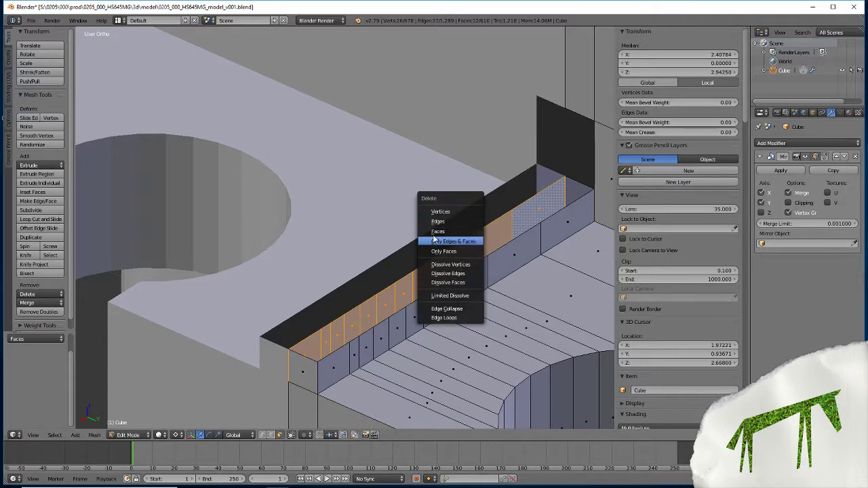
{"action": "left_click", "coordinate": [438, 231]}
{"action": "middle_click_drag", "start_coordinate": [292, 336], "coordinate": [434, 177]}
{"action": "left_click", "coordinate": [448, 157]}
Remove the leftover face and fill the gap's corner vertices with a new face.
{"action": "left_click", "coordinate": [433, 159]}
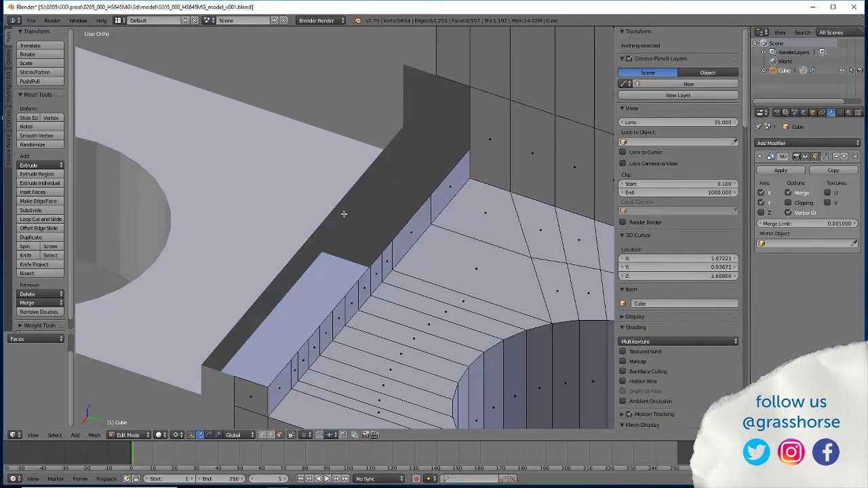
{"action": "middle_click_drag", "start_coordinate": [343, 213], "coordinate": [287, 257]}
{"action": "left_click", "coordinate": [263, 436]}
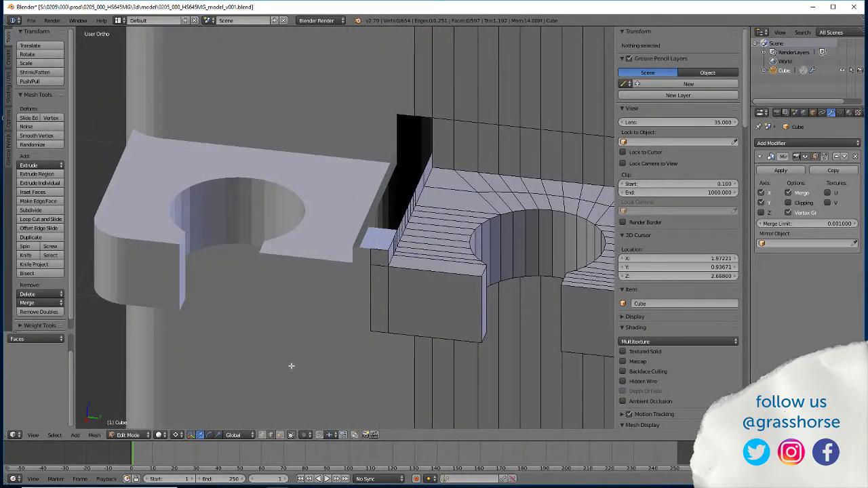
{"action": "left_click", "coordinate": [370, 258]}
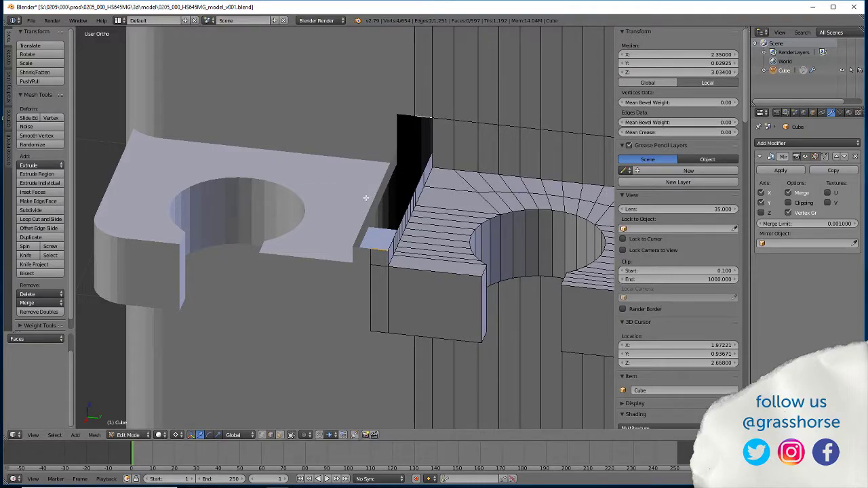
{"action": "key", "text": "f"}
Switch to Top view in wireframe and frame the new face over the reference image.
{"action": "middle_click_drag", "start_coordinate": [311, 246], "coordinate": [347, 334]}
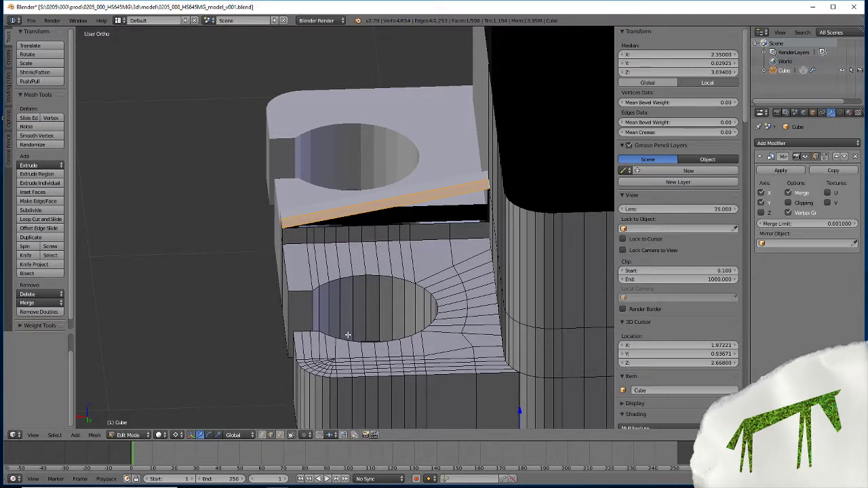
{"action": "key", "text": "KP_7"}
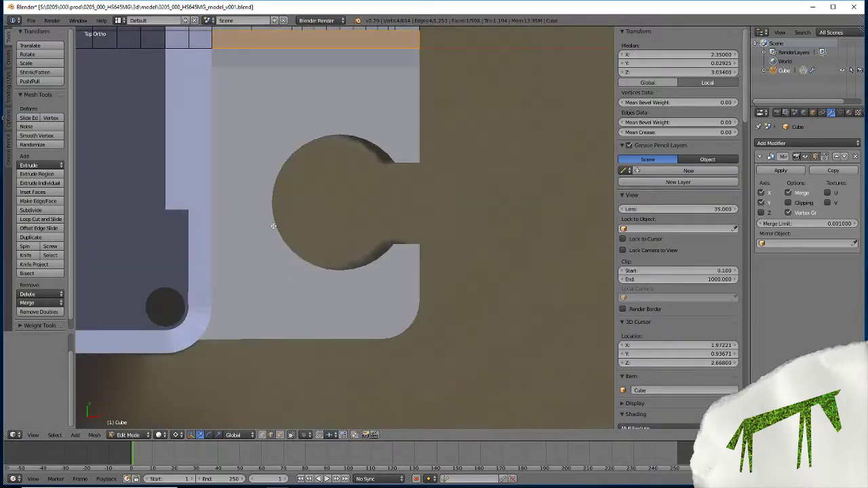
{"action": "key", "text": "z"}
{"action": "middle_click_drag", "start_coordinate": [233, 120], "coordinate": [341, 359], "text": "shift"}
{"action": "scroll", "coordinate": [345, 279], "scroll_direction": "up", "scroll_amount": 5}
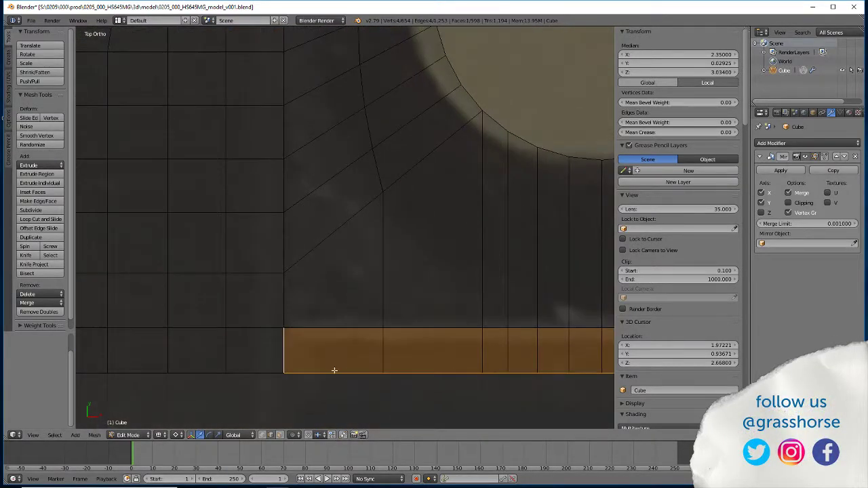
{"action": "middle_click_drag", "start_coordinate": [415, 407], "coordinate": [295, 339], "text": "shift"}
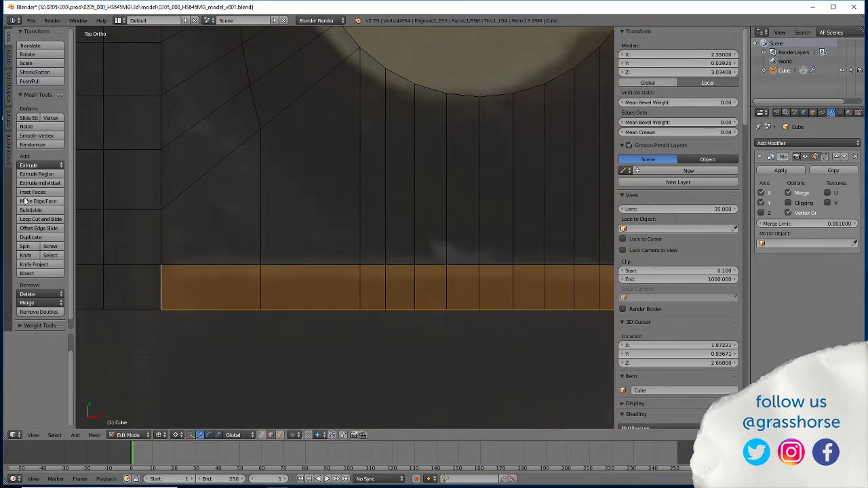
Add a loop cut across the face and slide its edge into position.
{"action": "left_click", "coordinate": [39, 219]}
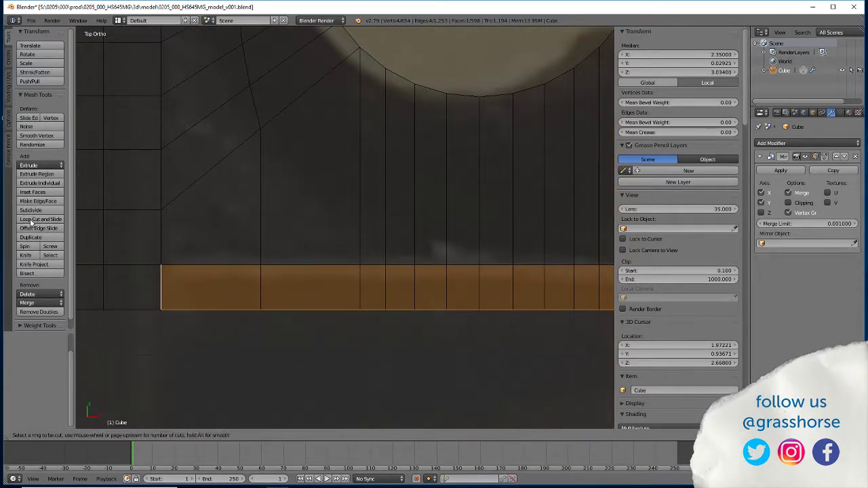
{"action": "left_click", "coordinate": [420, 269]}
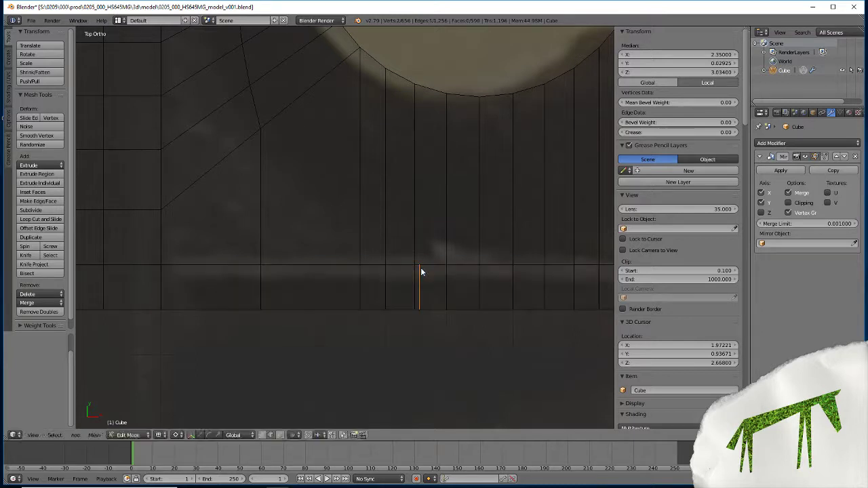
{"action": "left_click", "coordinate": [263, 296]}
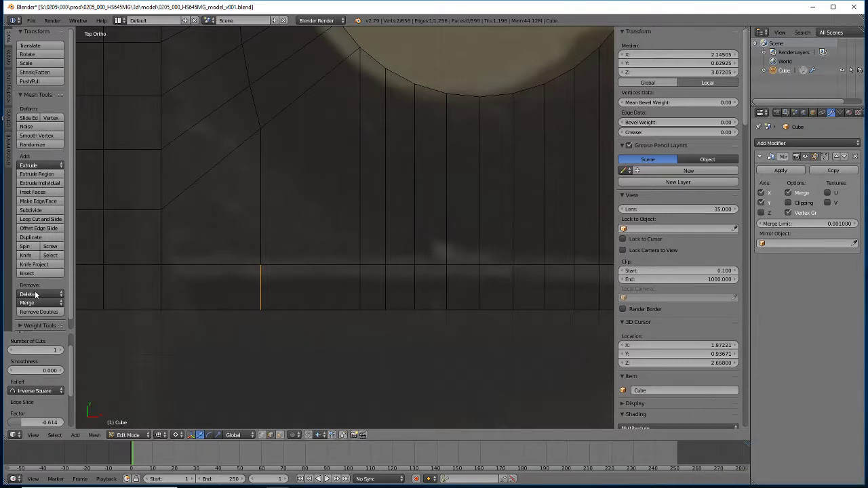
Add a second loop cut across the face and confirm its slide position.
{"action": "left_click", "coordinate": [36, 219]}
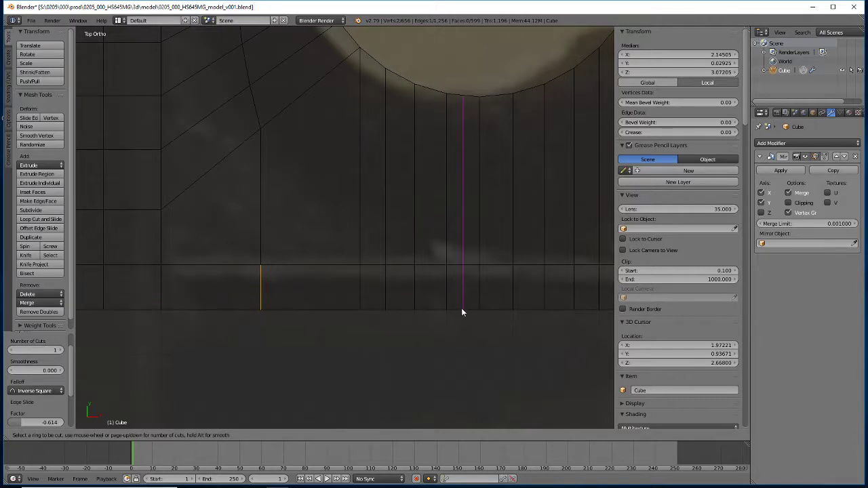
{"action": "left_click", "coordinate": [469, 268]}
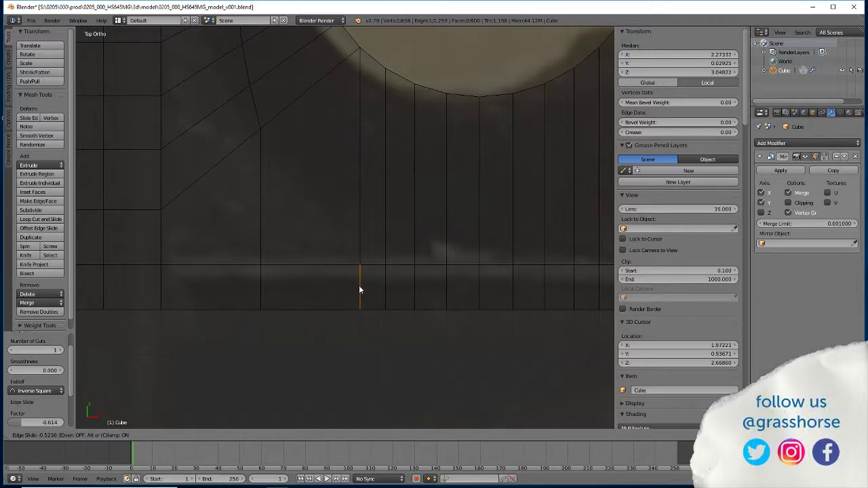
{"action": "left_click", "coordinate": [360, 290]}
{"action": "scroll", "coordinate": [315, 324], "scroll_direction": "down", "scroll_amount": 2}
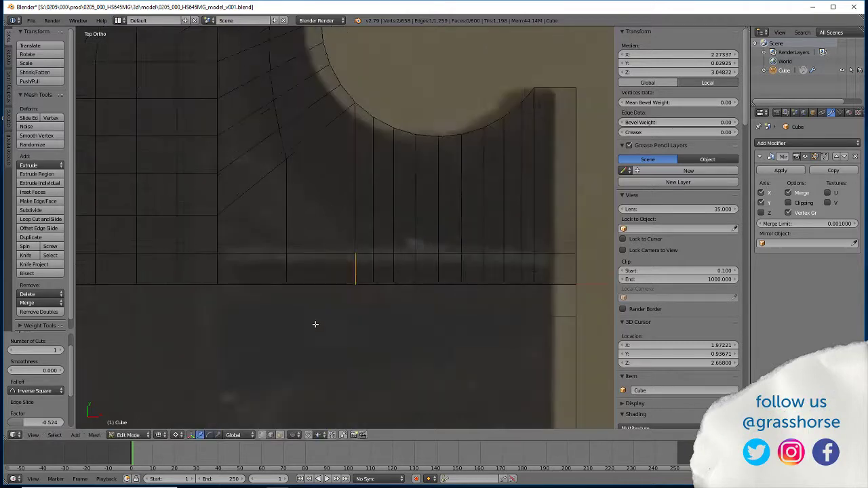
{"action": "scroll", "coordinate": [312, 341], "scroll_direction": "down", "scroll_amount": 4}
{"action": "scroll", "coordinate": [316, 342], "scroll_direction": "up", "scroll_amount": 3}
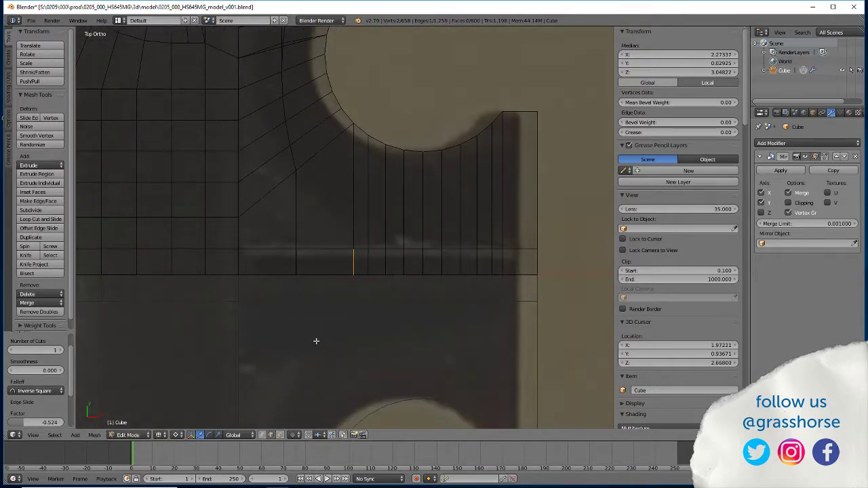
{"action": "scroll", "coordinate": [316, 342], "scroll_direction": "up", "scroll_amount": 1}
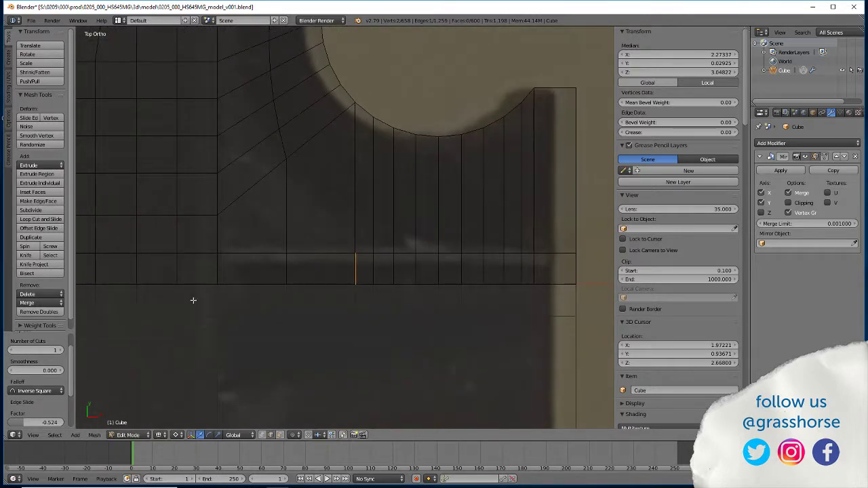
Loop-cut the strip below the tab hole, sliding the edge right to factor 0.619.
{"action": "left_click", "coordinate": [24, 220]}
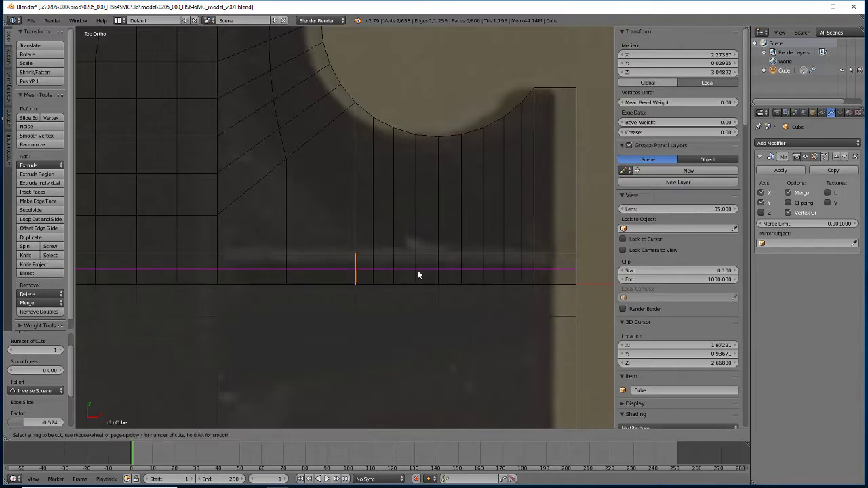
{"action": "left_click", "coordinate": [466, 281]}
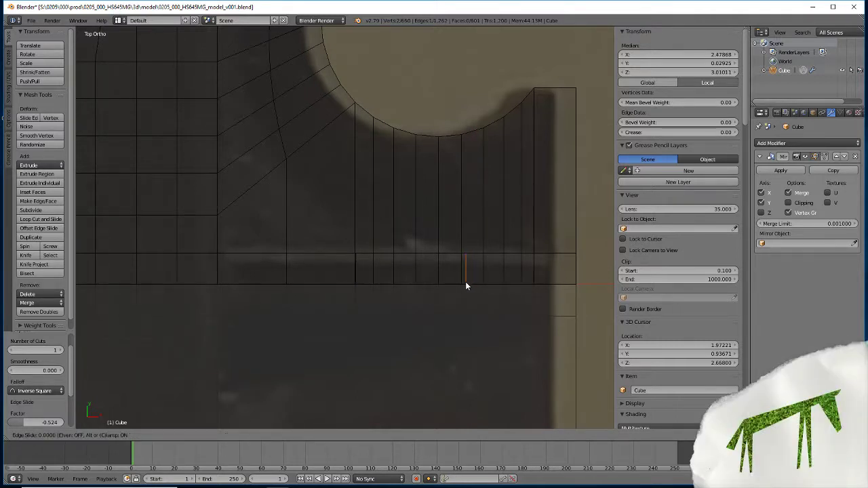
{"action": "left_click", "coordinate": [534, 282]}
Show the model in solid shading from an angled view with all vertices deselected.
{"action": "middle_click_drag", "start_coordinate": [310, 356], "coordinate": [205, 330]}
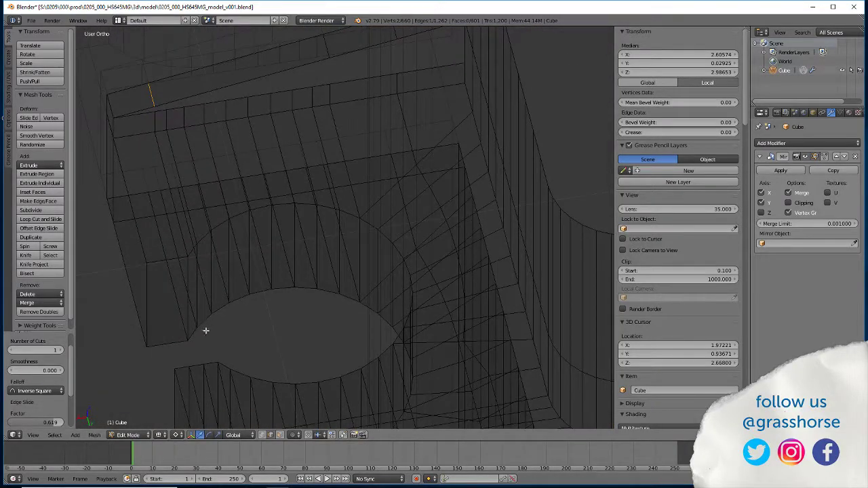
{"action": "key", "text": "z"}
{"action": "key", "text": "a"}
{"action": "middle_click_drag", "start_coordinate": [194, 186], "coordinate": [313, 191]}
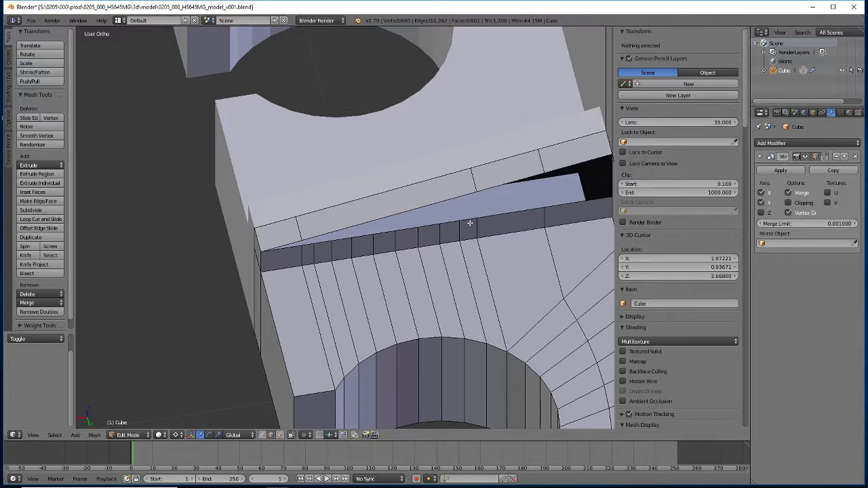
Preview a Loop Cut with 8 cuts across the narrow slanted strip.
{"action": "left_click", "coordinate": [40, 219]}
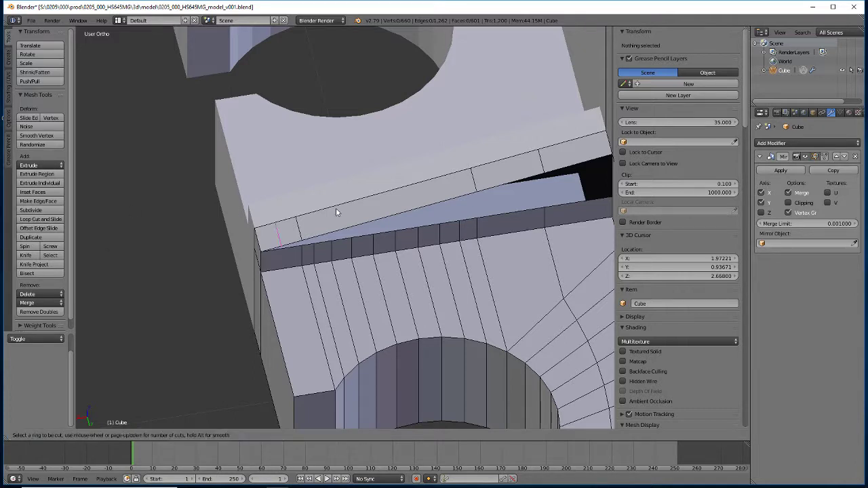
{"action": "scroll", "coordinate": [400, 214], "scroll_direction": "up", "scroll_amount": 3}
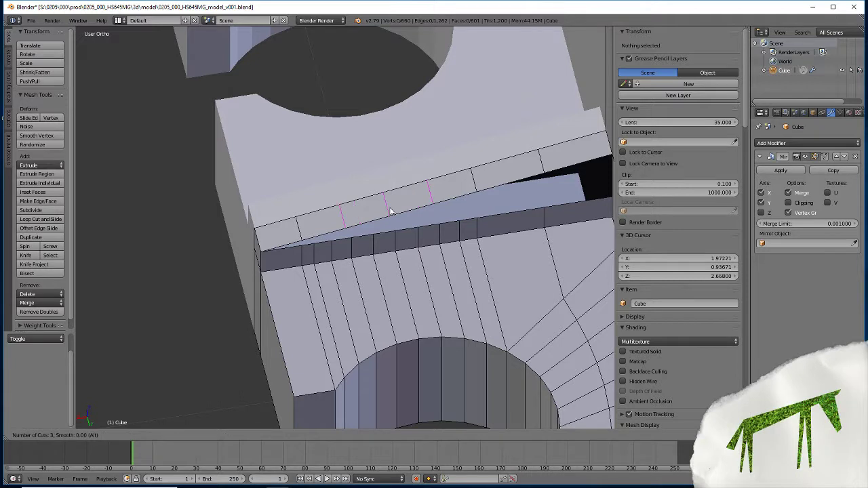
{"action": "scroll", "coordinate": [391, 213], "scroll_direction": "up", "scroll_amount": 1}
{"action": "scroll", "coordinate": [391, 212], "scroll_direction": "up", "scroll_amount": 3}
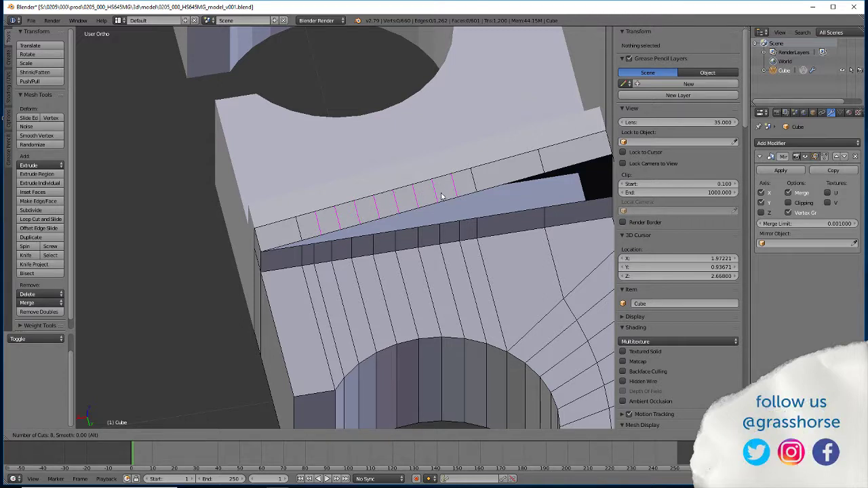
Commit the eight loop cuts at even spacing and switch to vertex selection.
{"action": "left_click", "coordinate": [374, 197]}
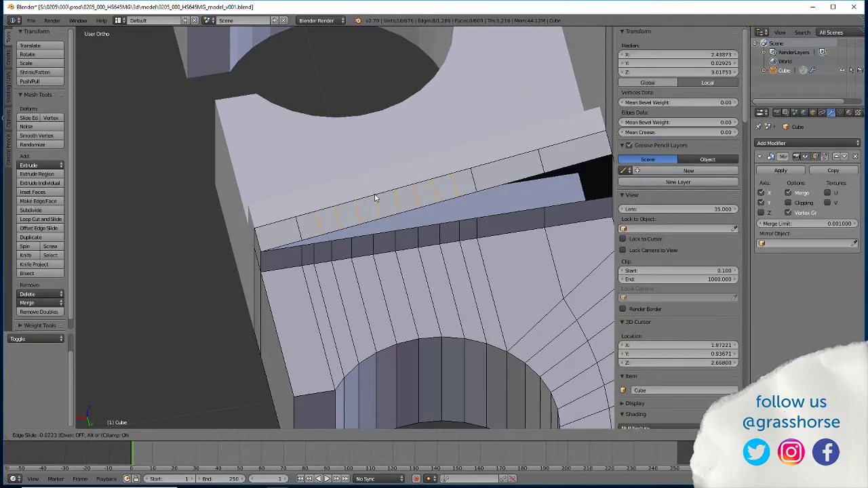
{"action": "right_click", "coordinate": [372, 190]}
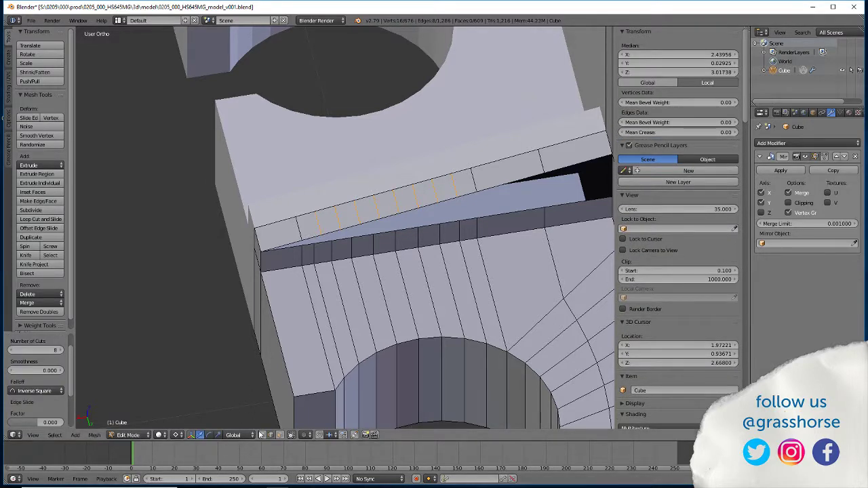
{"action": "left_click", "coordinate": [261, 435]}
Merge the first loop-cut vertex pairs at the strip's end At Last onto neighbours.
{"action": "right_click", "coordinate": [318, 239]}
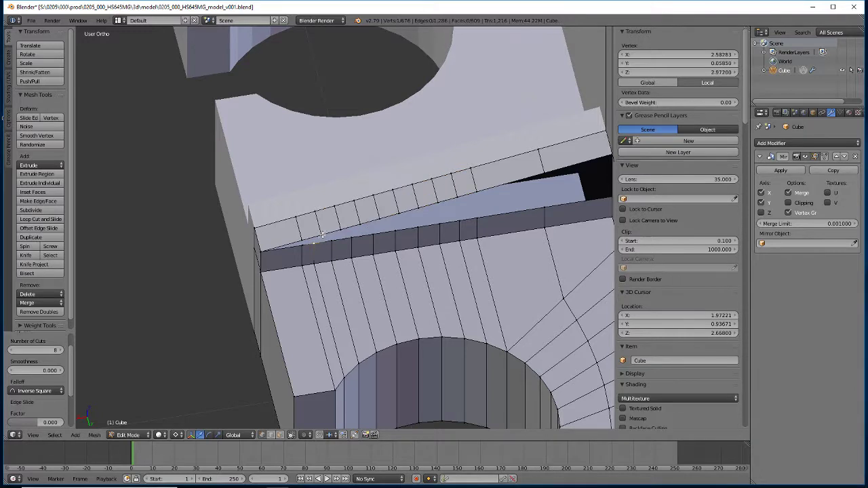
{"action": "key", "text": "alt+m"}
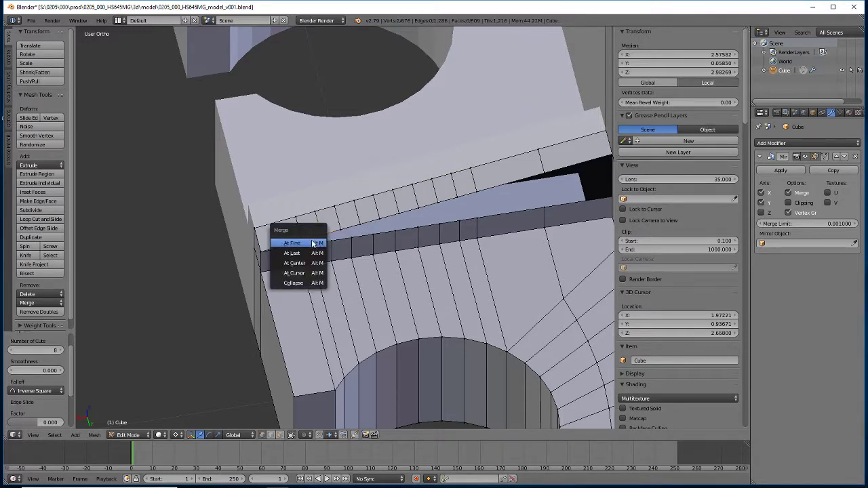
{"action": "left_click", "coordinate": [304, 251]}
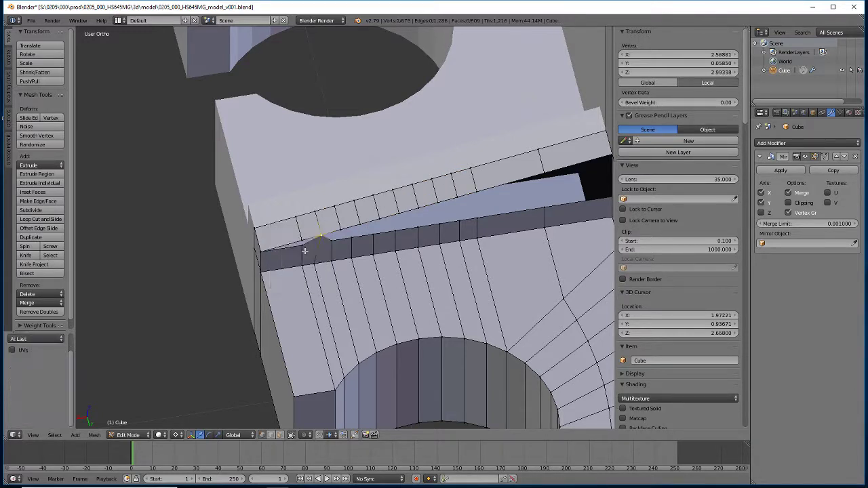
{"action": "right_click", "coordinate": [340, 231], "text": "shift"}
{"action": "key", "text": "alt+m"}
{"action": "left_click", "coordinate": [339, 232]}
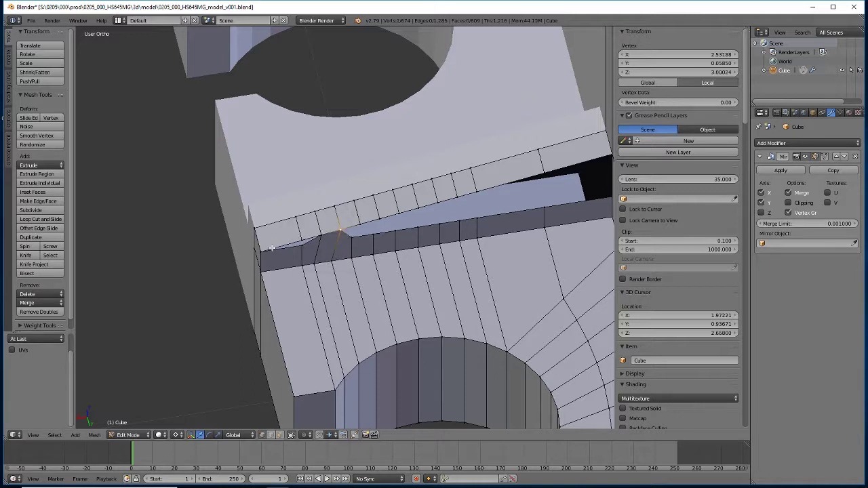
{"action": "right_click", "coordinate": [300, 236], "text": "shift"}
{"action": "key", "text": "alt+m"}
{"action": "left_click", "coordinate": [300, 236]}
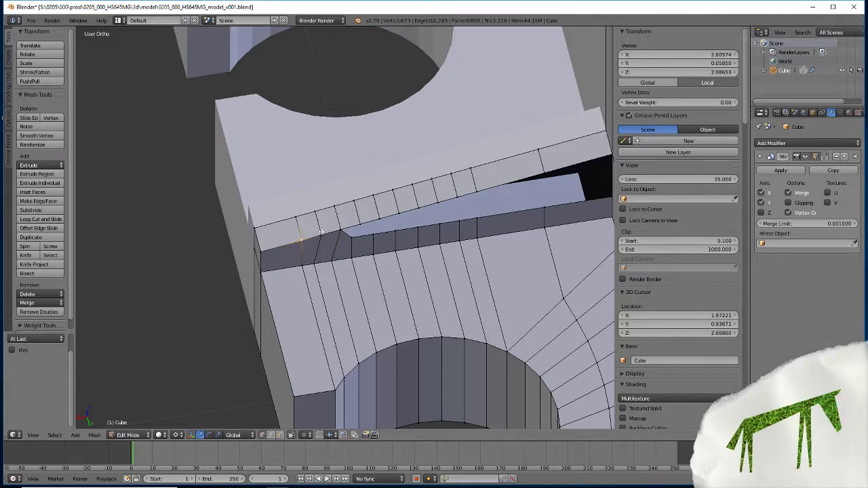
{"action": "right_click", "coordinate": [360, 223]}
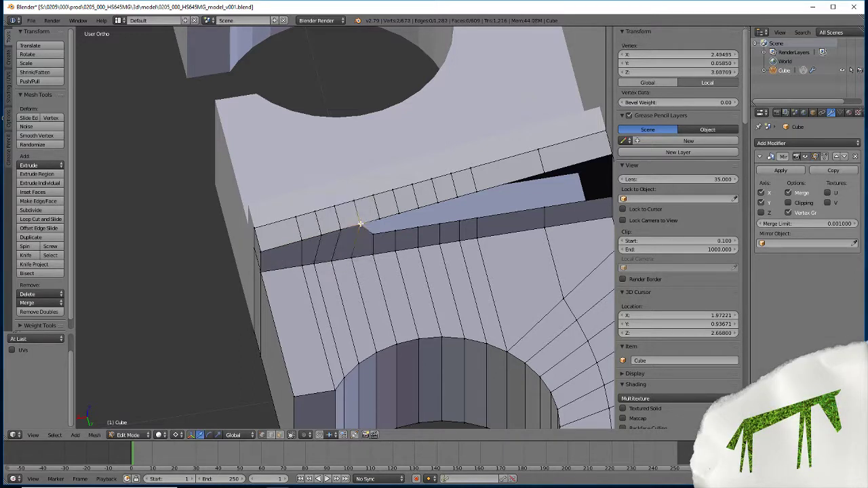
{"action": "right_click", "coordinate": [375, 232], "text": "shift"}
{"action": "key", "text": "alt+m"}
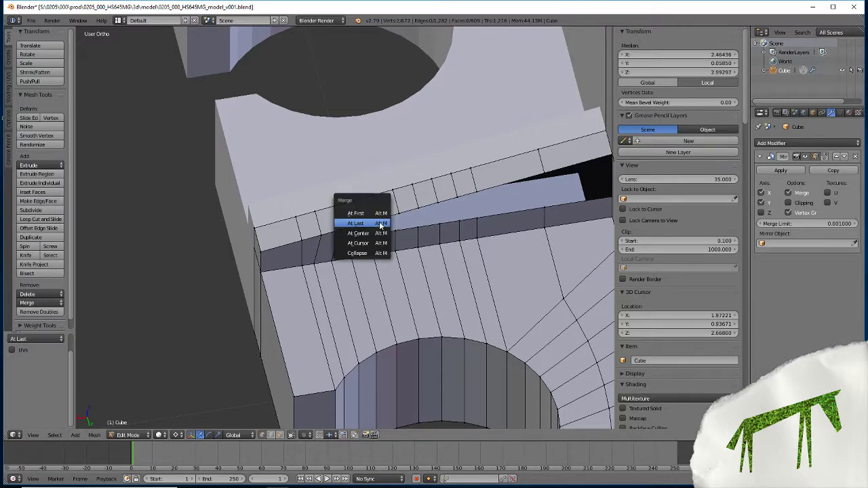
{"action": "left_click", "coordinate": [380, 224]}
Merge the remaining vertex pairs along the slanted edge, ending with the far corner vertex selected.
{"action": "right_click", "coordinate": [400, 215], "text": "shift"}
{"action": "key", "text": "alt+m"}
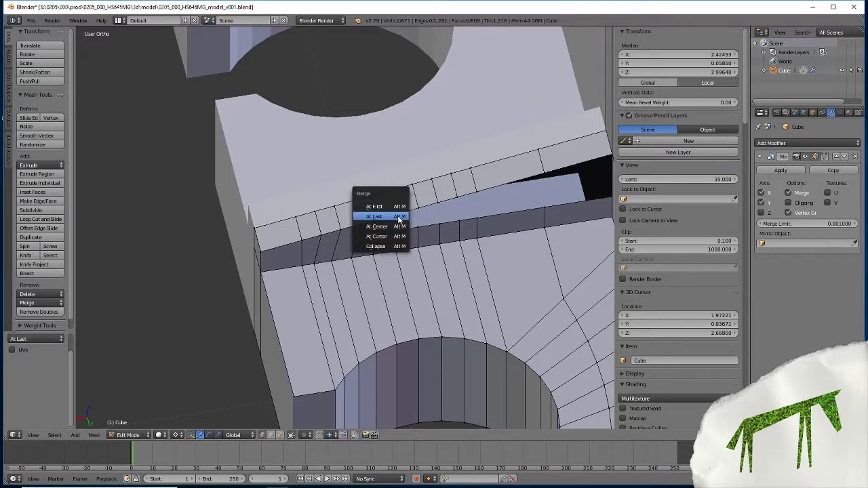
{"action": "left_click", "coordinate": [400, 216]}
{"action": "key", "text": "alt+m"}
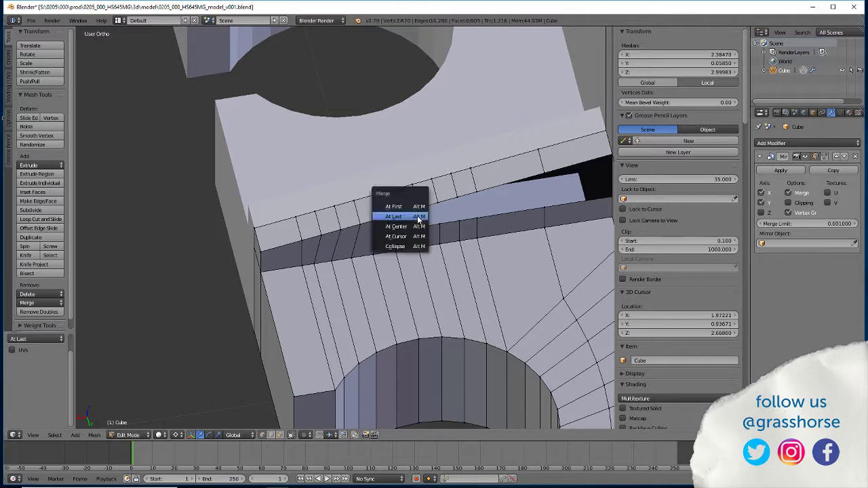
{"action": "left_click", "coordinate": [417, 215]}
{"action": "right_click", "coordinate": [440, 225], "text": "shift"}
{"action": "key", "text": "alt+m"}
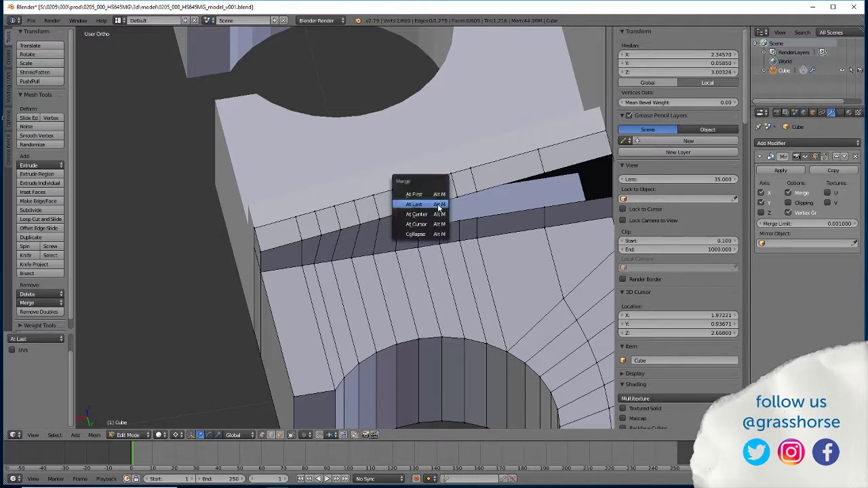
{"action": "left_click", "coordinate": [438, 203]}
{"action": "right_click", "coordinate": [456, 197], "text": "shift"}
{"action": "key", "text": "alt+m"}
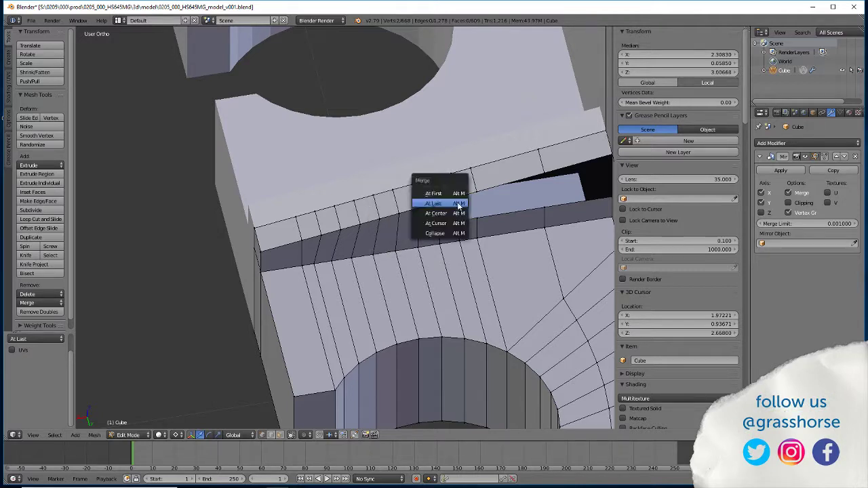
{"action": "left_click", "coordinate": [456, 198]}
{"action": "right_click", "coordinate": [474, 195], "text": "shift"}
{"action": "key", "text": "alt+m"}
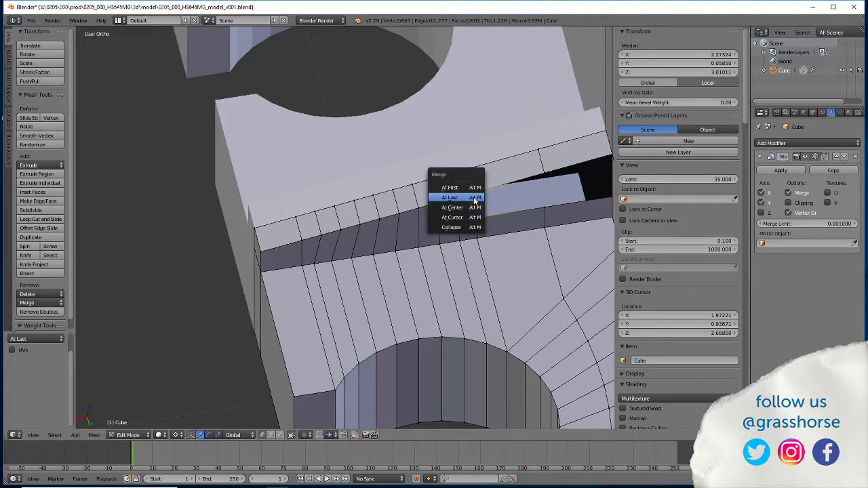
{"action": "left_click", "coordinate": [474, 195]}
{"action": "right_click", "coordinate": [543, 207], "text": "shift"}
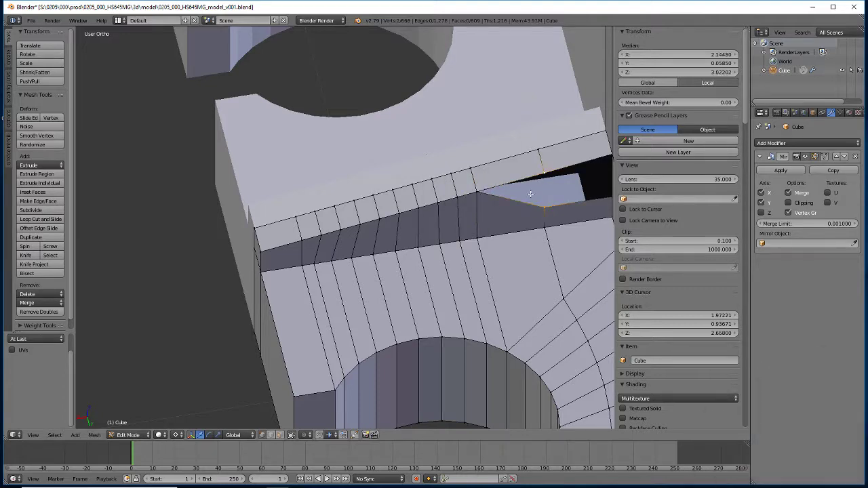
{"action": "key", "text": "alt+m"}
{"action": "left_click", "coordinate": [531, 194]}
{"action": "middle_click_drag", "start_coordinate": [531, 195], "coordinate": [444, 271]}
{"action": "right_click", "coordinate": [472, 169], "text": "shift"}
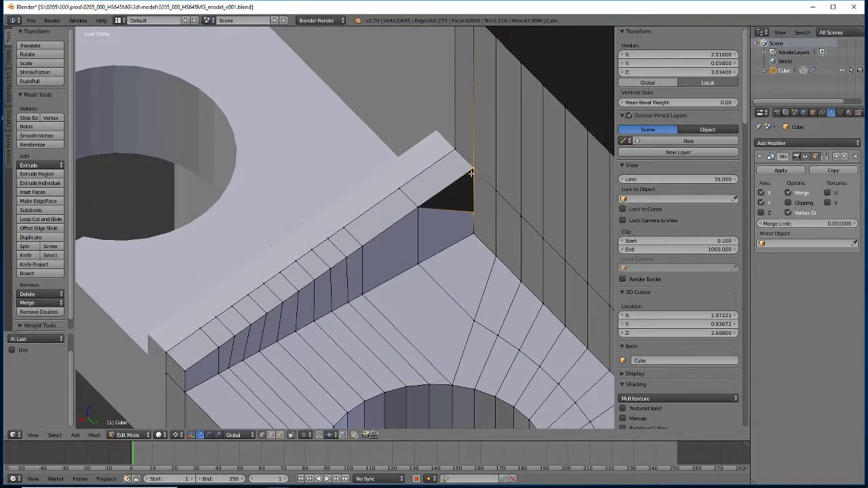
Merge the two vertices at the strip's far corner into one.
{"action": "key", "text": "alt+m"}
{"action": "left_click", "coordinate": [473, 172]}
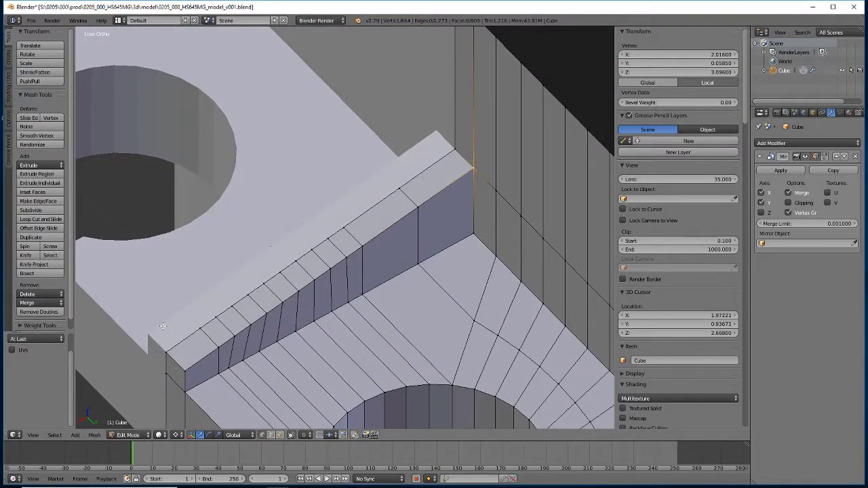
{"action": "scroll", "coordinate": [162, 326], "scroll_direction": "down", "scroll_amount": 5}
{"action": "middle_click_drag", "start_coordinate": [152, 325], "coordinate": [246, 369]}
{"action": "scroll", "coordinate": [246, 369], "scroll_direction": "up", "scroll_amount": 6}
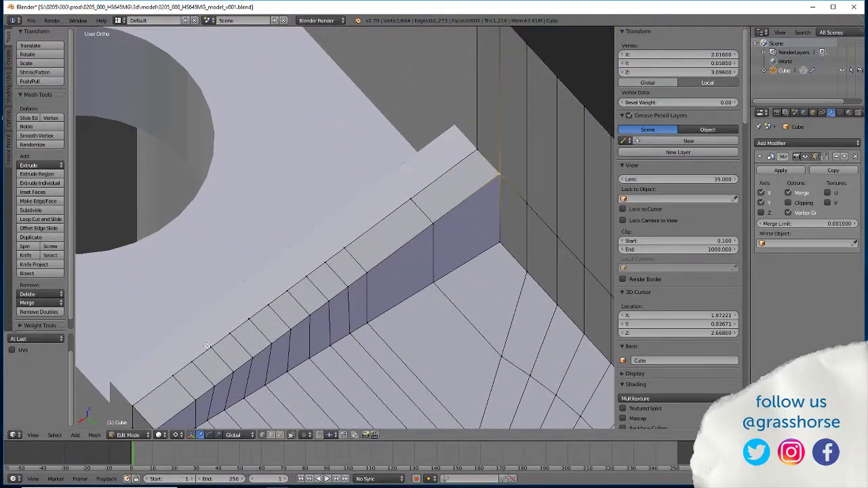
{"action": "scroll", "coordinate": [207, 347], "scroll_direction": "down", "scroll_amount": 5}
Snap the 3D cursor to the vertex at the step's inner corner.
{"action": "right_click", "coordinate": [387, 230]}
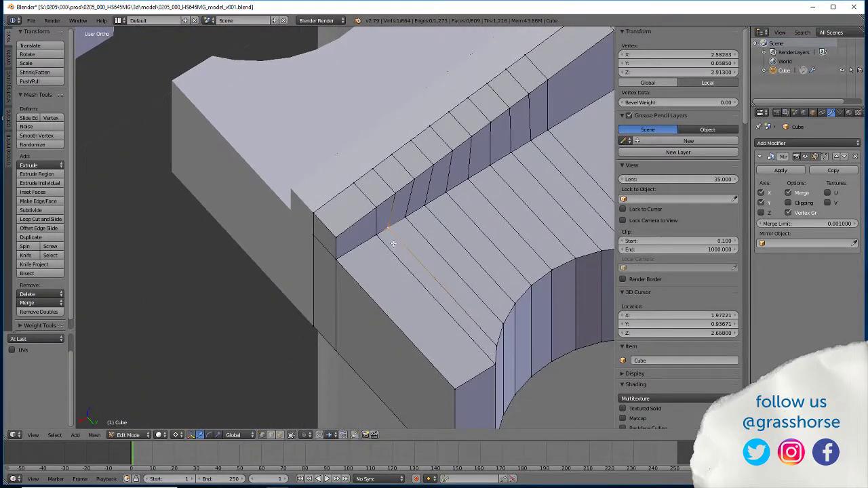
{"action": "key", "text": "shift+s"}
{"action": "left_click", "coordinate": [359, 233]}
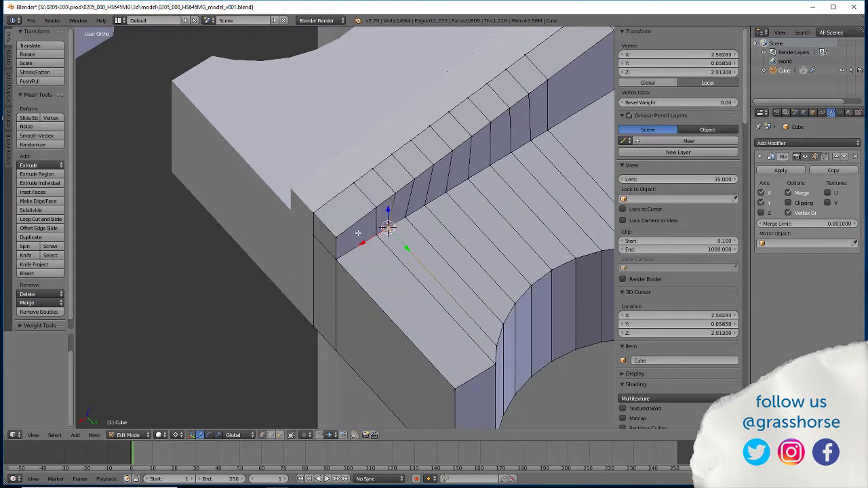
Extrude a rim vertex, mirror it with scale X -1 about the cursor, and merge it At Last.
{"action": "right_click", "coordinate": [406, 219]}
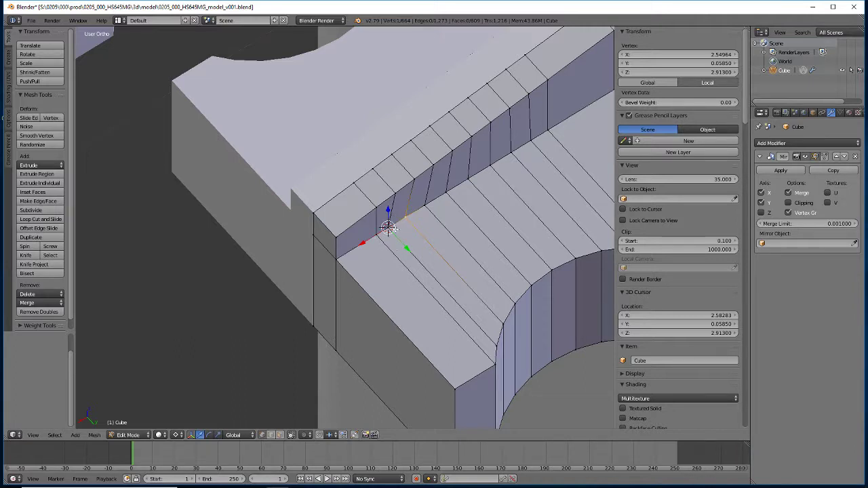
{"action": "key", "text": "e"}
{"action": "right_click", "coordinate": [388, 230]}
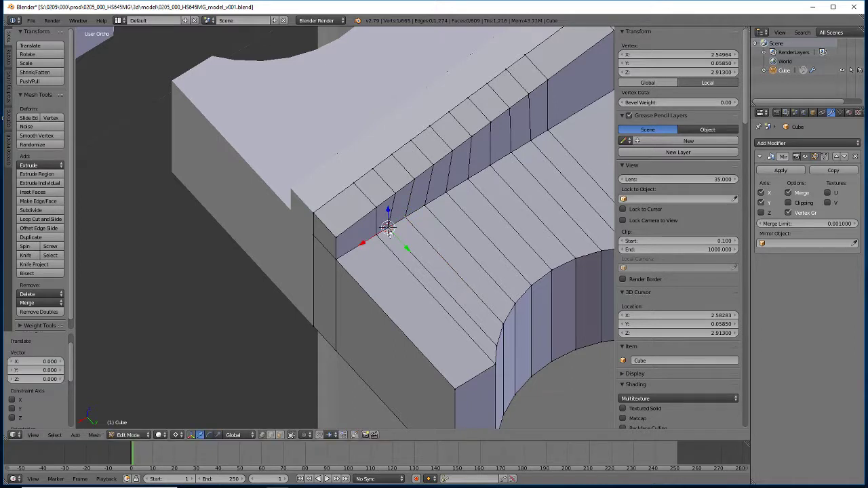
{"action": "type", "text": "s"}
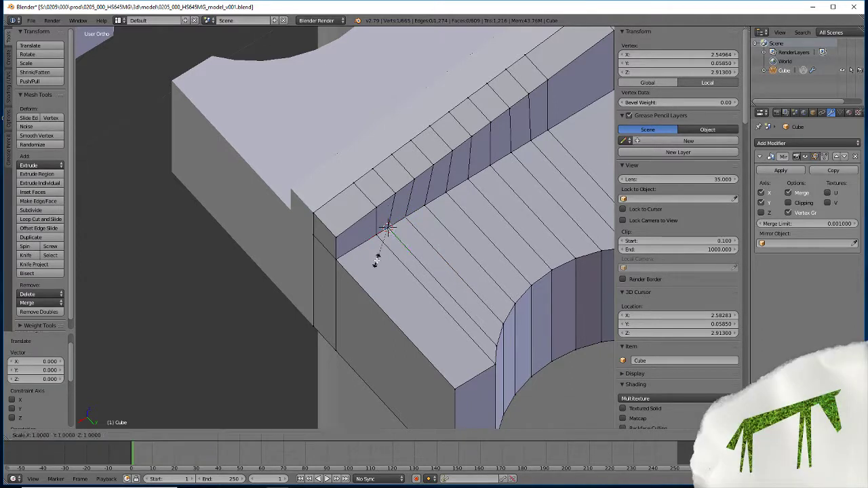
{"action": "type", "text": "x"}
{"action": "type", "text": "-1"}
{"action": "key", "text": "Return"}
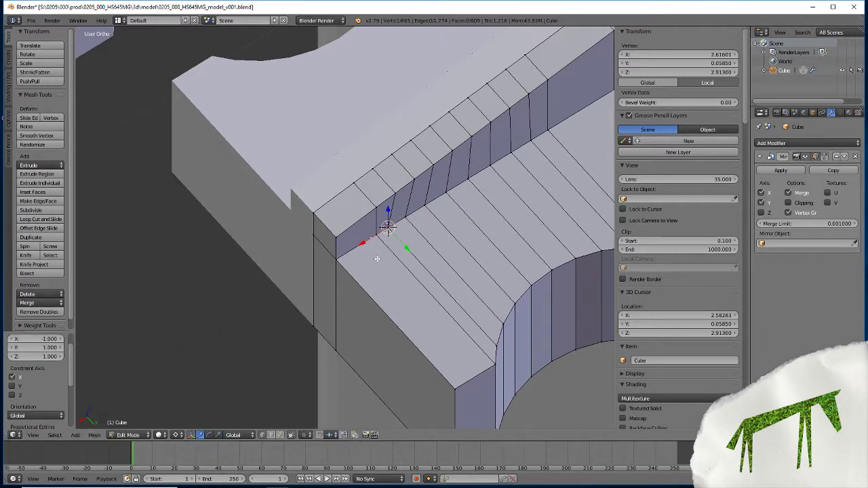
{"action": "right_click", "coordinate": [371, 240], "text": "shift"}
{"action": "key", "text": "alt+m"}
{"action": "left_click", "coordinate": [353, 241]}
{"action": "middle_click_drag", "start_coordinate": [353, 315], "coordinate": [285, 322]}
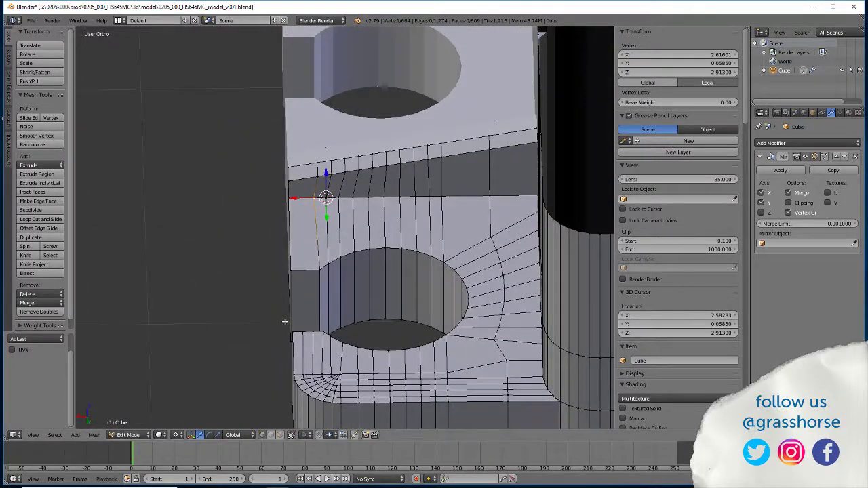
Add a second vertex, then view the rim in Top Ortho, zoomed and panned, with textured shading.
{"action": "right_click", "coordinate": [284, 321], "text": "shift"}
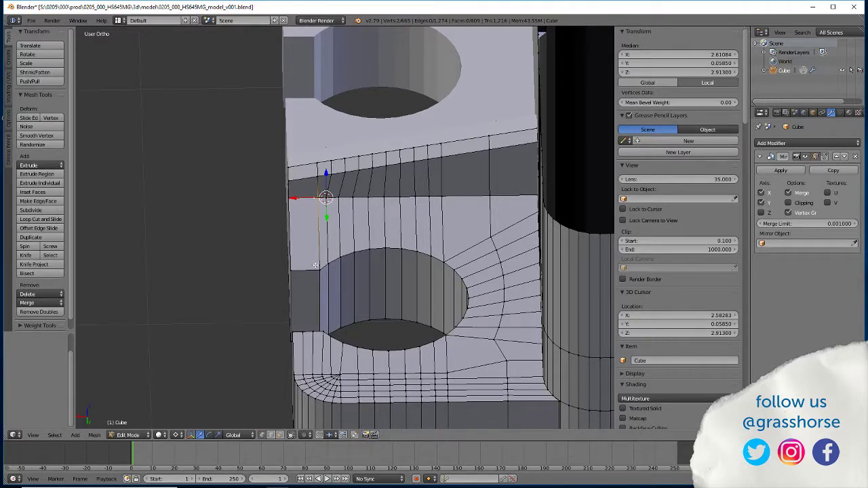
{"action": "key", "text": "KP_7"}
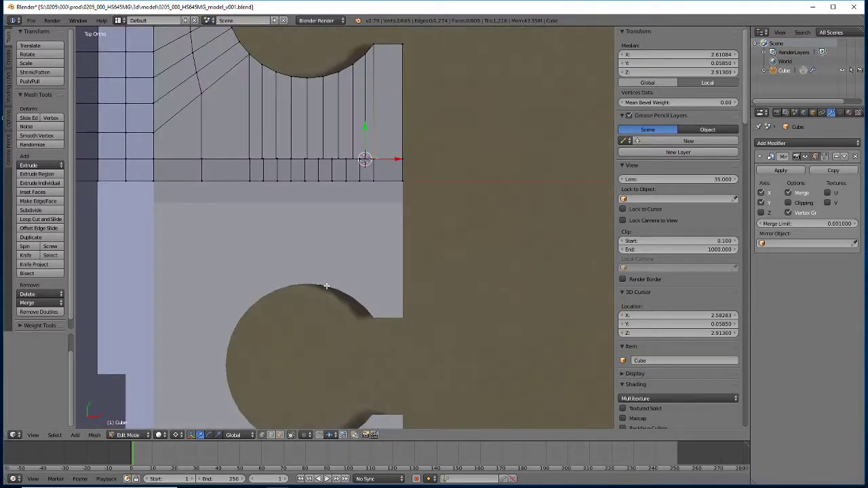
{"action": "scroll", "coordinate": [295, 191], "scroll_direction": "up", "scroll_amount": 5}
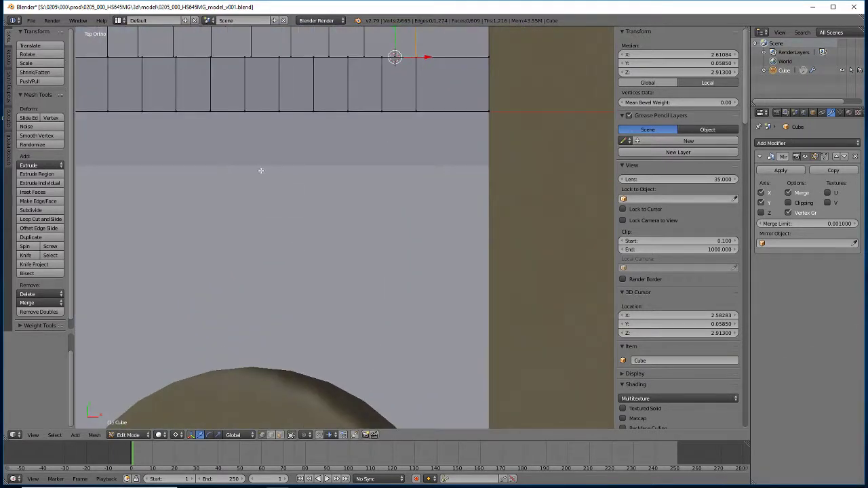
{"action": "middle_click_drag", "start_coordinate": [261, 170], "coordinate": [330, 278], "text": "shift"}
{"action": "key", "text": "alt+z"}
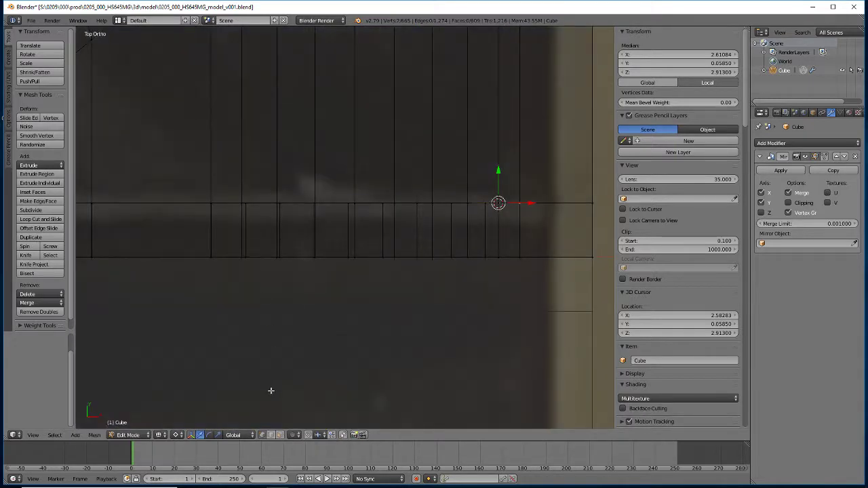
In edge select mode, pick the rim's vertical edge and start edge-sliding it right.
{"action": "left_click", "coordinate": [272, 437]}
{"action": "left_click", "coordinate": [245, 228]}
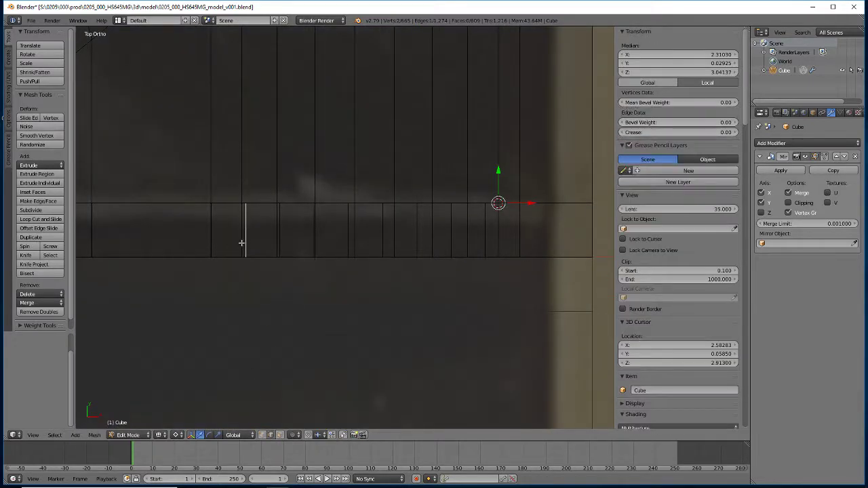
{"action": "key", "text": "g"}
{"action": "key", "text": "g"}
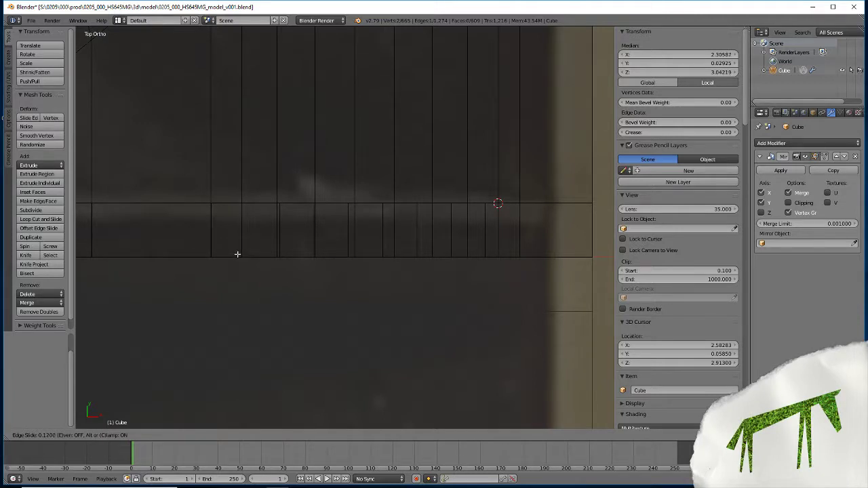
{"action": "left_click", "coordinate": [237, 254]}
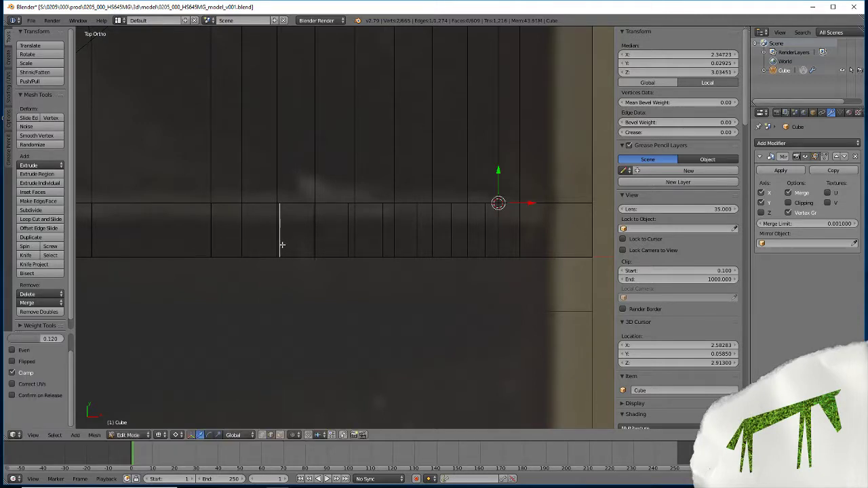
{"action": "key", "text": "g"}
{"action": "key", "text": "g"}
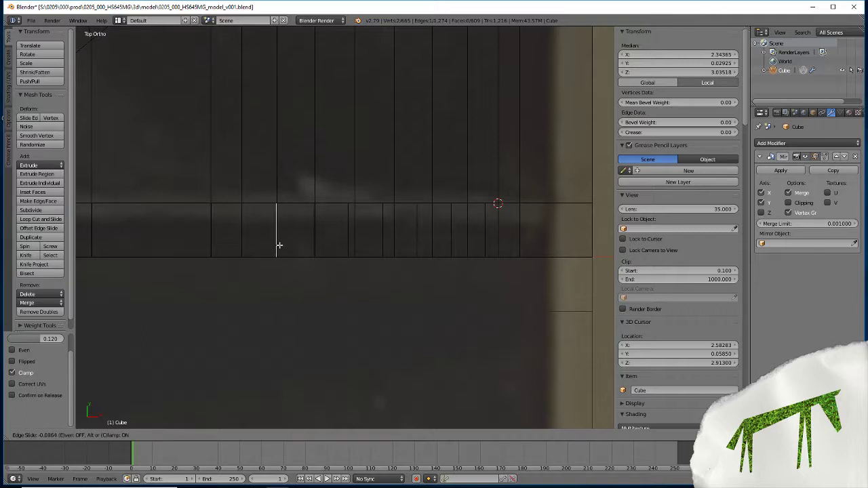
{"action": "left_click", "coordinate": [280, 245]}
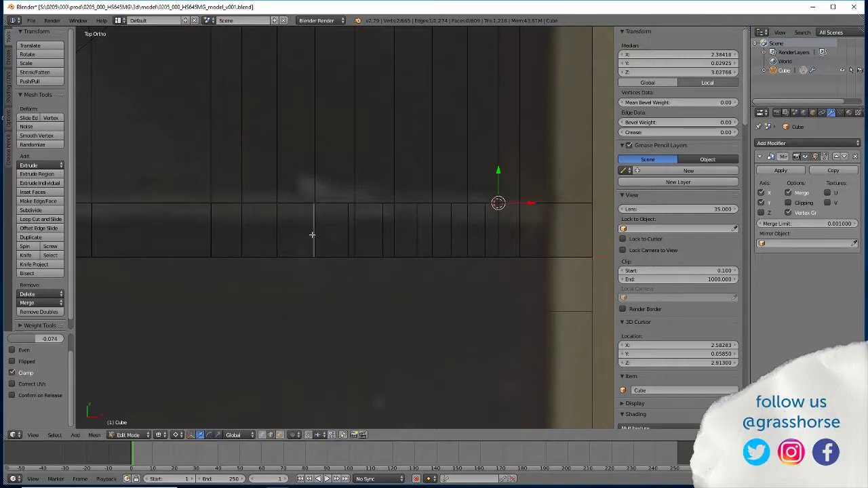
{"action": "key", "text": "g"}
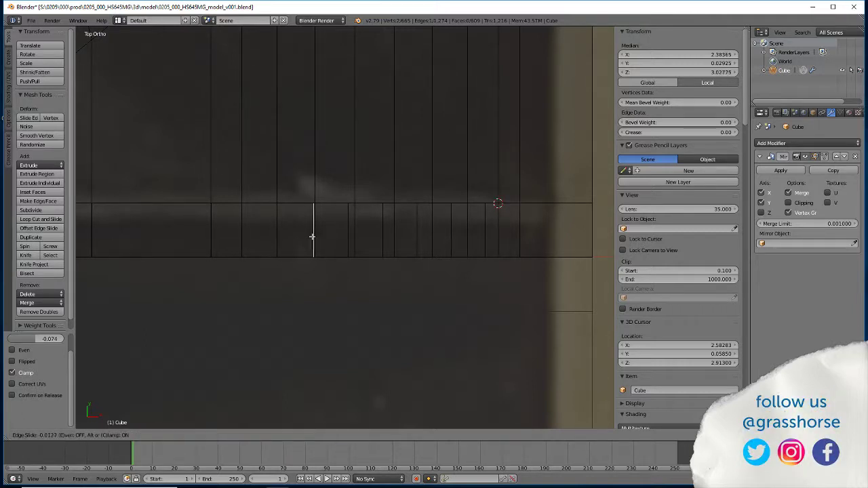
{"action": "left_click", "coordinate": [314, 237]}
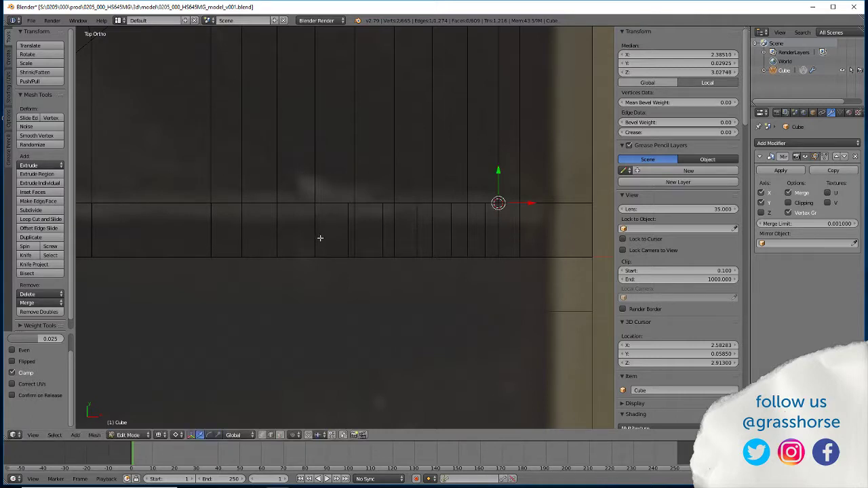
Keep edge-sliding it right until it sits under the 3D cursor at X 2.583.
{"action": "key", "text": "g"}
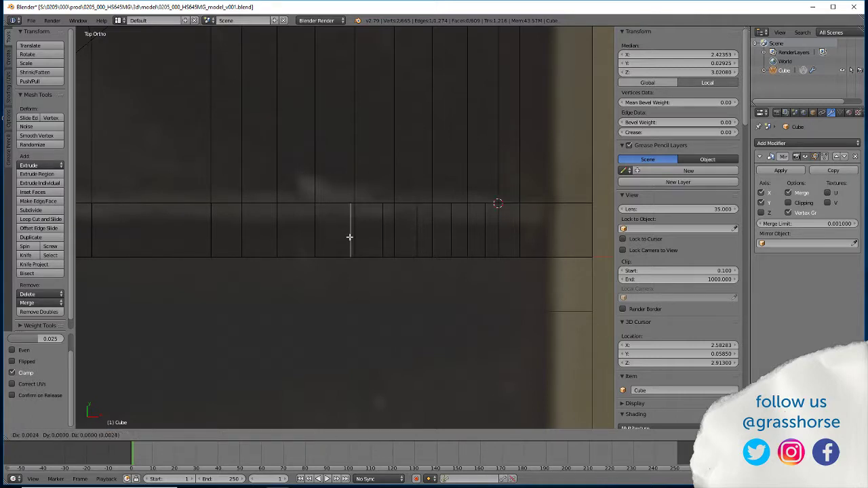
{"action": "key", "text": "g"}
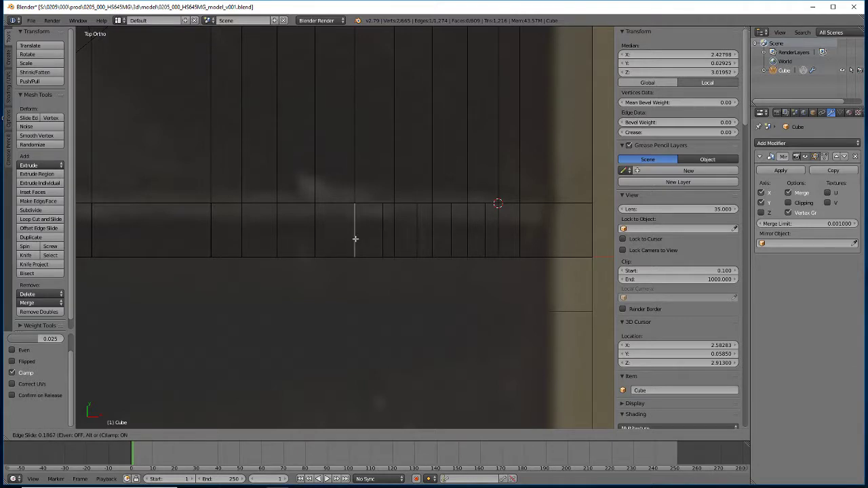
{"action": "left_click", "coordinate": [356, 239]}
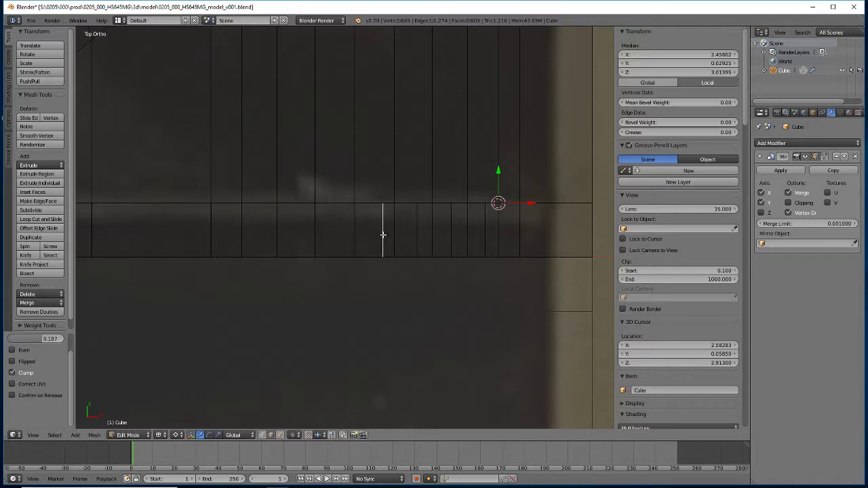
{"action": "key", "text": "g"}
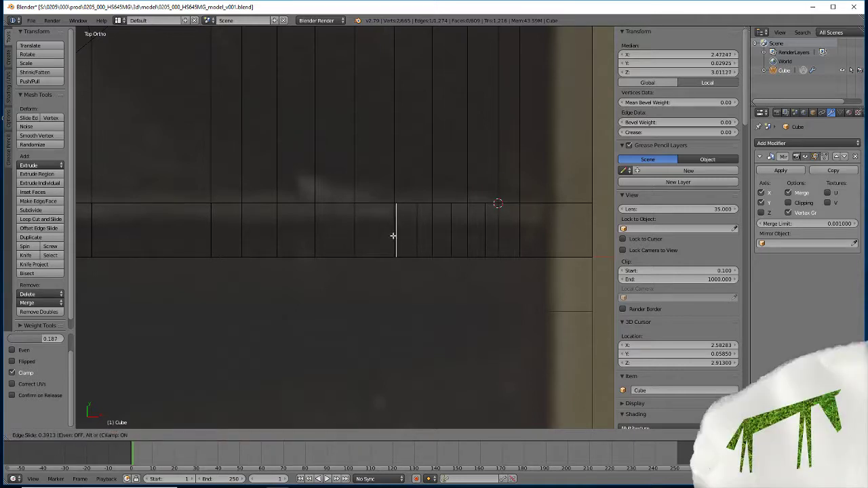
{"action": "left_click", "coordinate": [392, 236]}
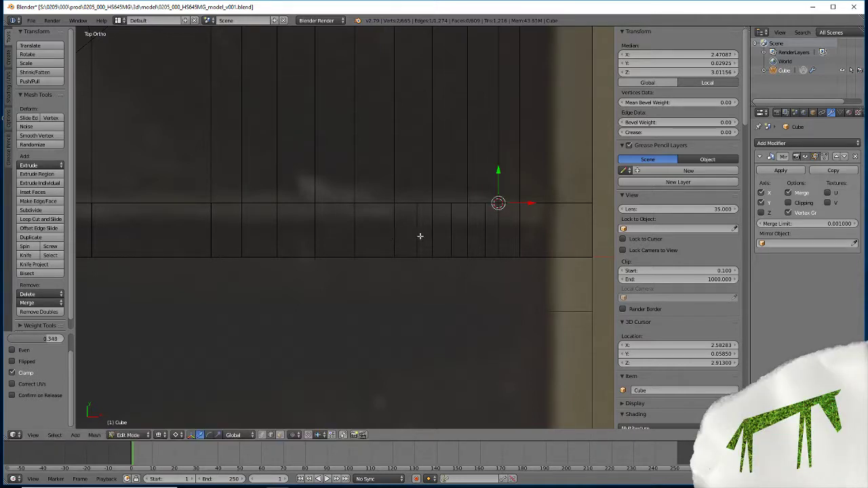
{"action": "key", "text": "g"}
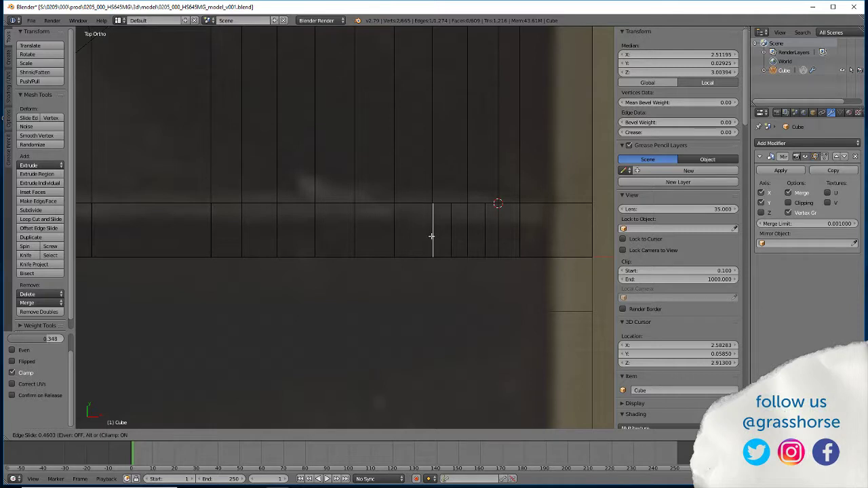
{"action": "left_click", "coordinate": [432, 236]}
{"action": "key", "text": "g"}
{"action": "key", "text": "g"}
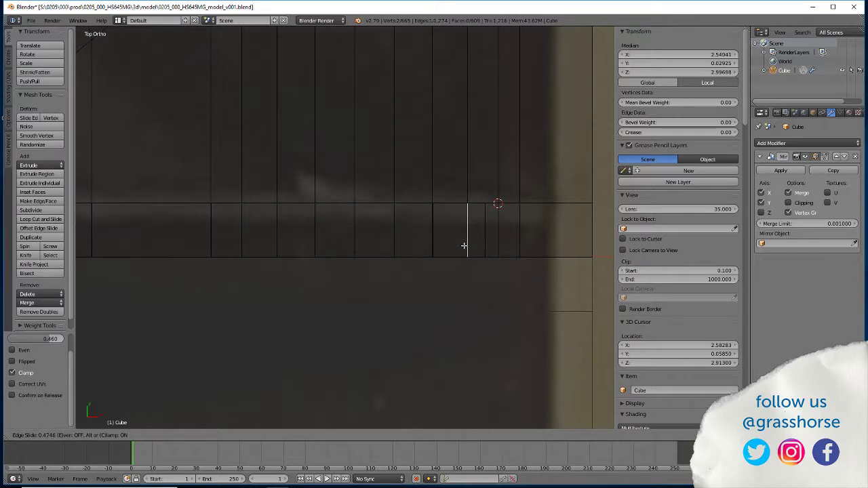
{"action": "left_click", "coordinate": [464, 245]}
{"action": "key", "text": "g"}
{"action": "key", "text": "g"}
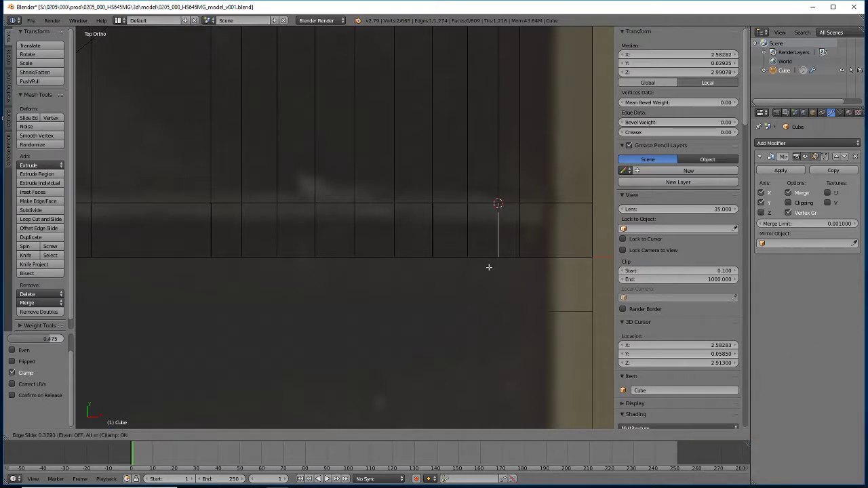
{"action": "left_click", "coordinate": [488, 267]}
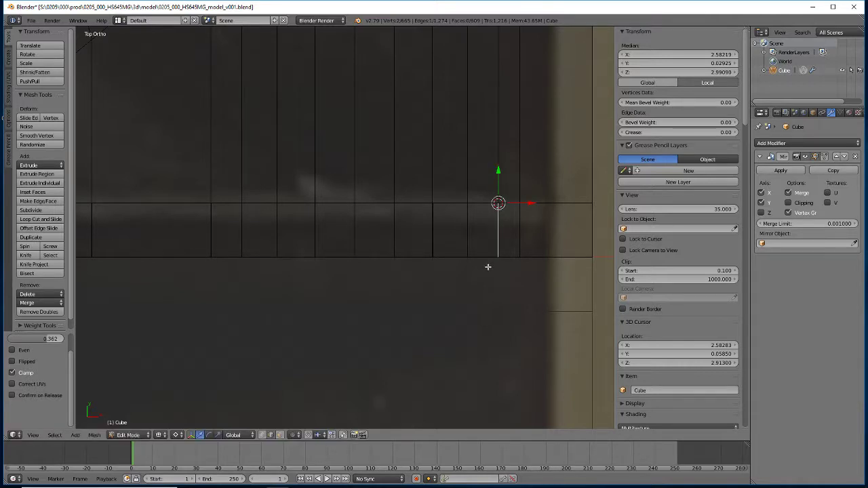
{"action": "key", "text": "g"}
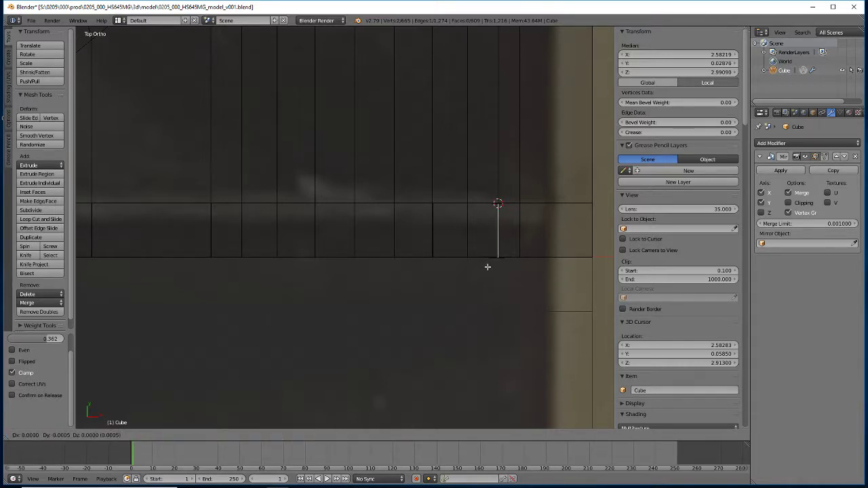
{"action": "left_click", "coordinate": [488, 266]}
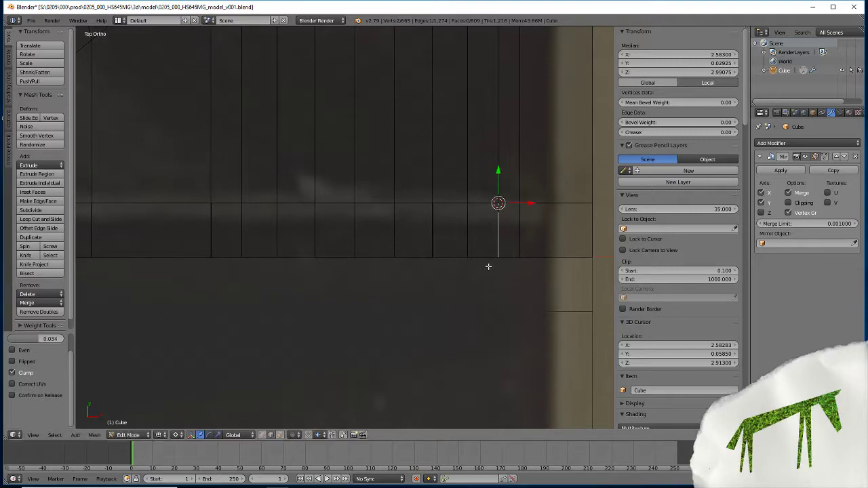
Select all, run Remove Doubles on the whole mesh (0 removed), then deselect everything.
{"action": "middle_click_drag", "start_coordinate": [347, 356], "coordinate": [260, 248]}
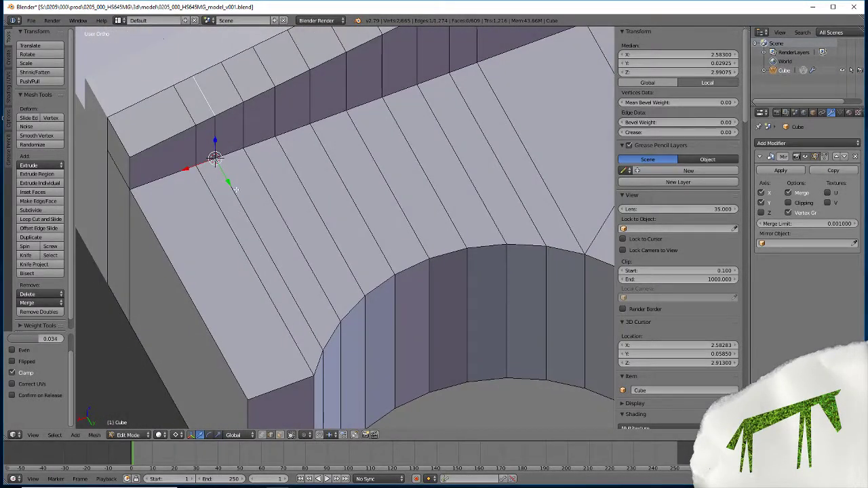
{"action": "scroll", "coordinate": [235, 190], "scroll_direction": "down", "scroll_amount": 4}
{"action": "middle_click_drag", "start_coordinate": [271, 339], "coordinate": [333, 279]}
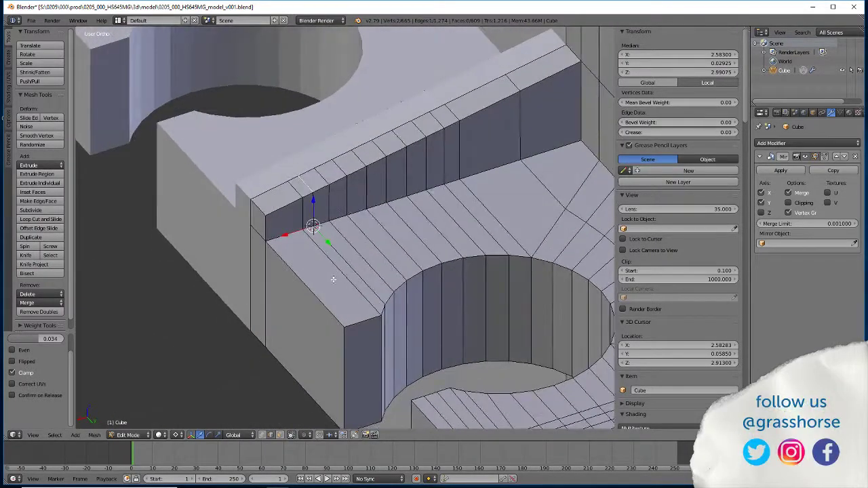
{"action": "key", "text": "a"}
{"action": "key", "text": "w"}
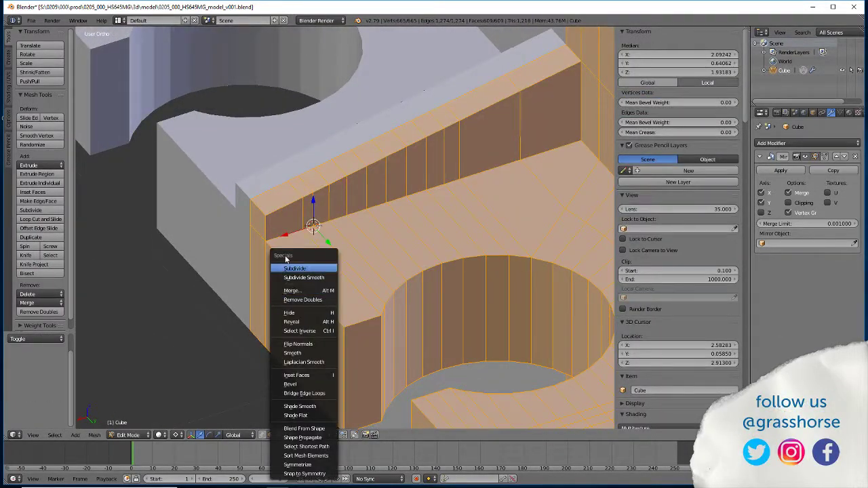
{"action": "left_click", "coordinate": [299, 300]}
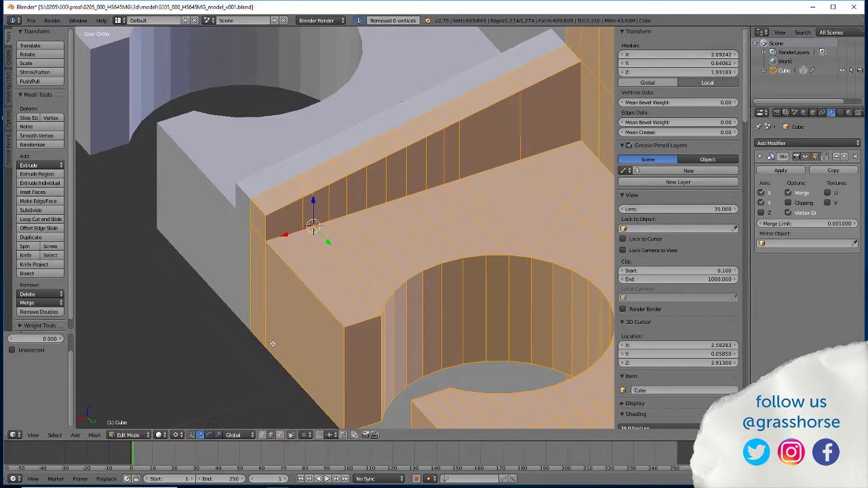
{"action": "key", "text": "a"}
{"action": "scroll", "coordinate": [275, 341], "scroll_direction": "down", "scroll_amount": 8}
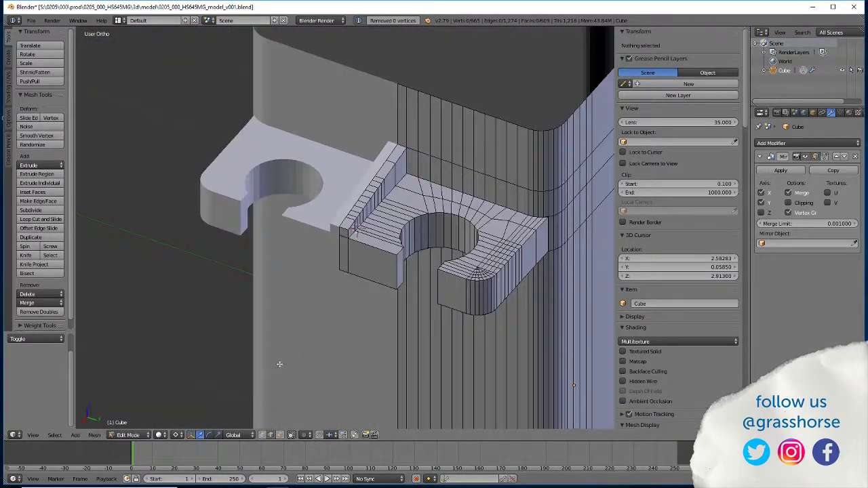
{"action": "middle_click_drag", "start_coordinate": [280, 364], "coordinate": [213, 358]}
{"action": "scroll", "coordinate": [294, 341], "scroll_direction": "down", "scroll_amount": 3}
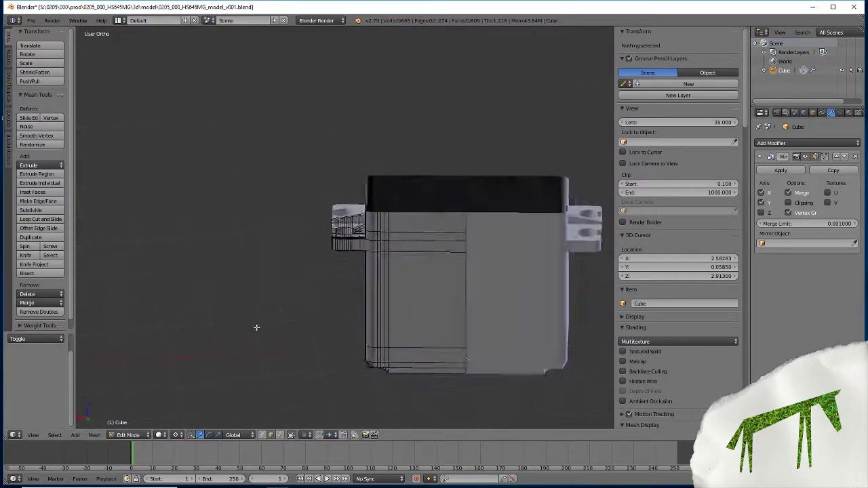
{"action": "scroll", "coordinate": [272, 357], "scroll_direction": "up", "scroll_amount": 5}
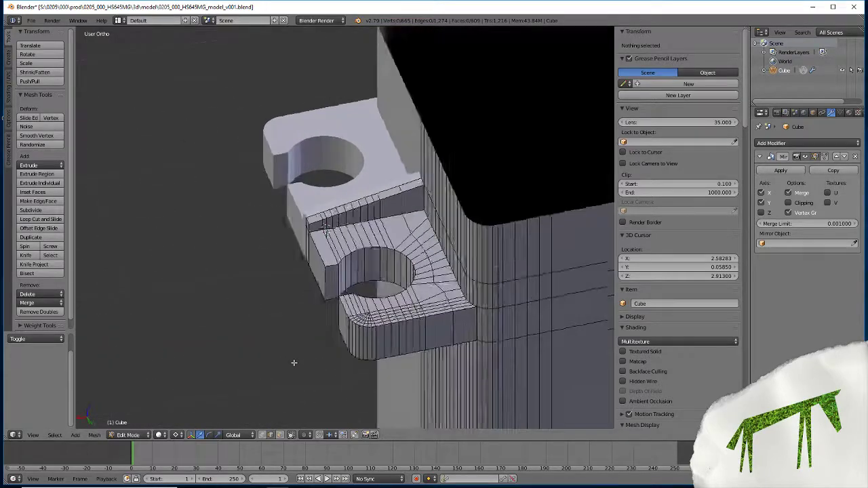
{"action": "middle_click_drag", "start_coordinate": [294, 363], "coordinate": [446, 285]}
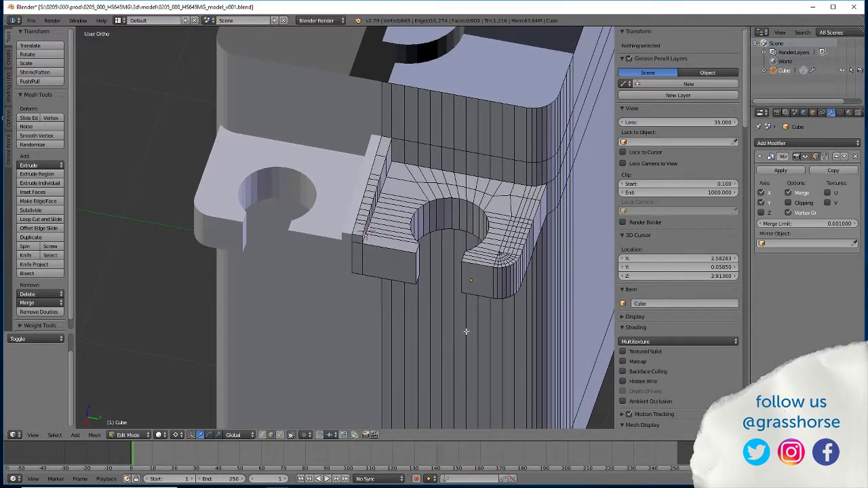
{"action": "middle_click_drag", "start_coordinate": [466, 331], "coordinate": [348, 297]}
{"action": "middle_click_drag", "start_coordinate": [258, 363], "coordinate": [354, 362]}
Zoom in on the rounded corner's edge fan and try selecting its small corner face.
{"action": "scroll", "coordinate": [481, 376], "scroll_direction": "up", "scroll_amount": 4}
{"action": "middle_click_drag", "start_coordinate": [492, 405], "coordinate": [364, 265], "text": "shift"}
{"action": "scroll", "coordinate": [465, 266], "scroll_direction": "up", "scroll_amount": 4}
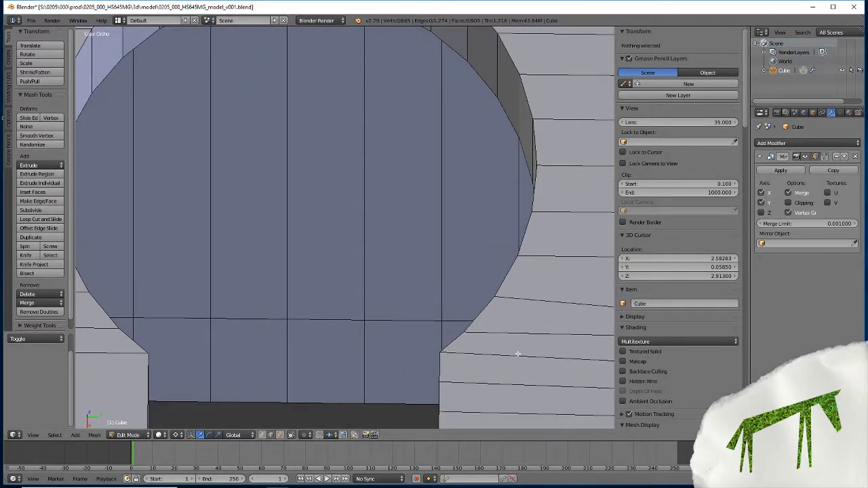
{"action": "middle_click_drag", "start_coordinate": [518, 353], "coordinate": [155, 203]}
{"action": "scroll", "coordinate": [346, 347], "scroll_direction": "up", "scroll_amount": 3}
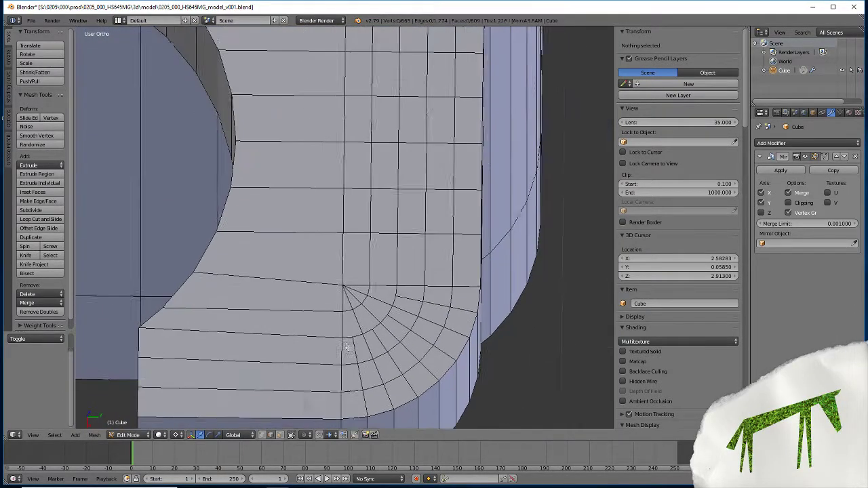
{"action": "middle_click_drag", "start_coordinate": [343, 293], "coordinate": [365, 308], "text": "shift"}
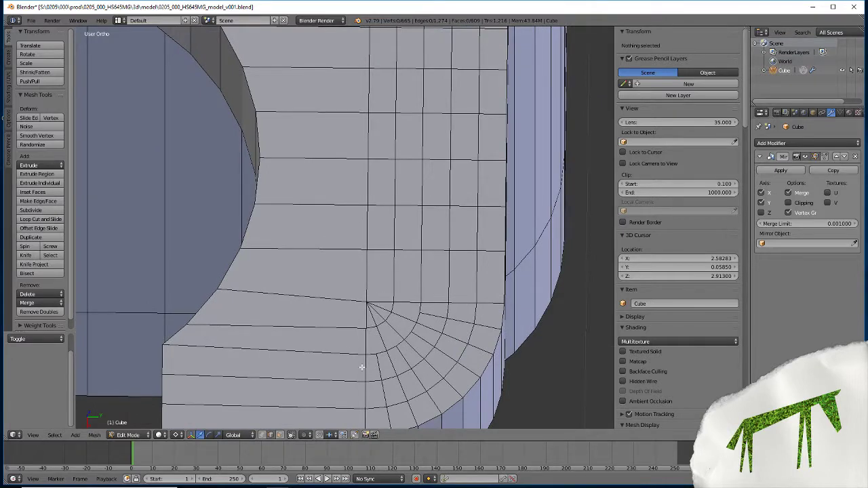
{"action": "right_click", "coordinate": [375, 318]}
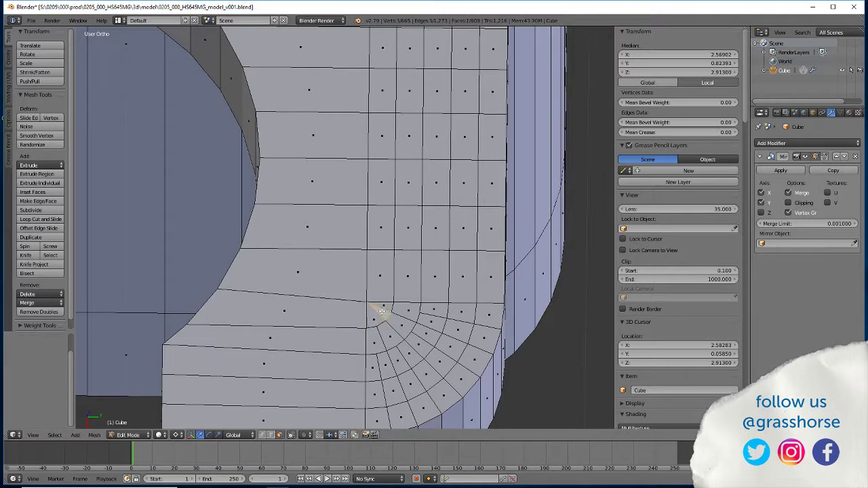
{"action": "middle_click_drag", "start_coordinate": [368, 364], "coordinate": [347, 377]}
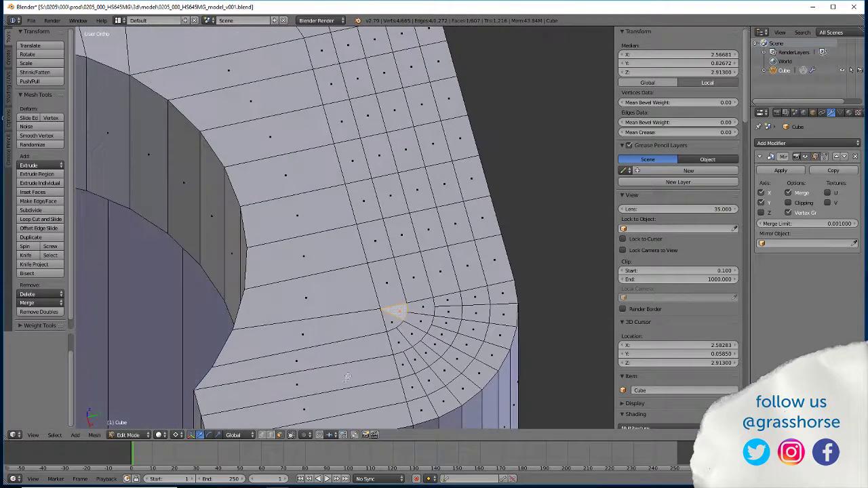
{"action": "key", "text": "a"}
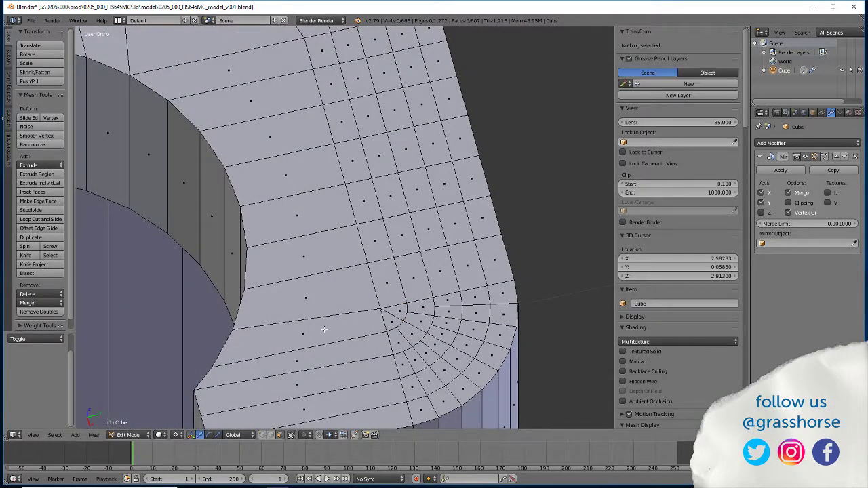
Select the small face at the fan's centre, then look top-down and glance at the File menu.
{"action": "scroll", "coordinate": [324, 330], "scroll_direction": "down", "scroll_amount": 4}
{"action": "middle_click_drag", "start_coordinate": [291, 310], "coordinate": [255, 168]}
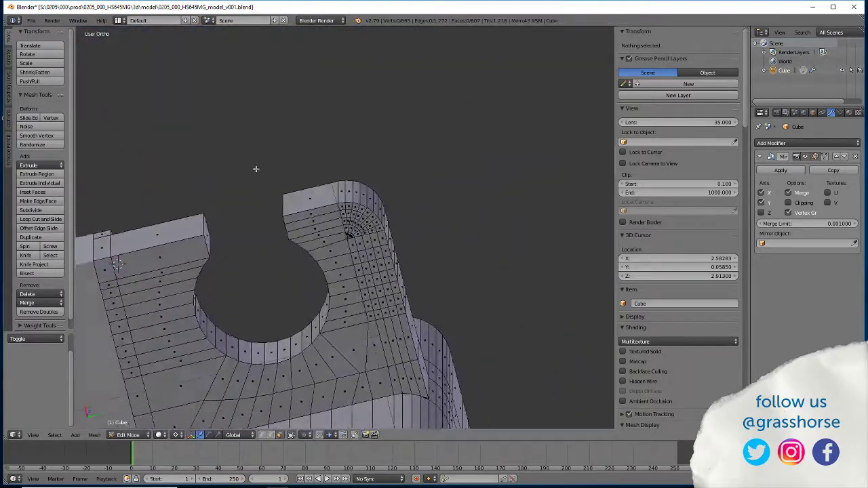
{"action": "scroll", "coordinate": [354, 248], "scroll_direction": "up", "scroll_amount": 5}
{"action": "right_click", "coordinate": [352, 253]}
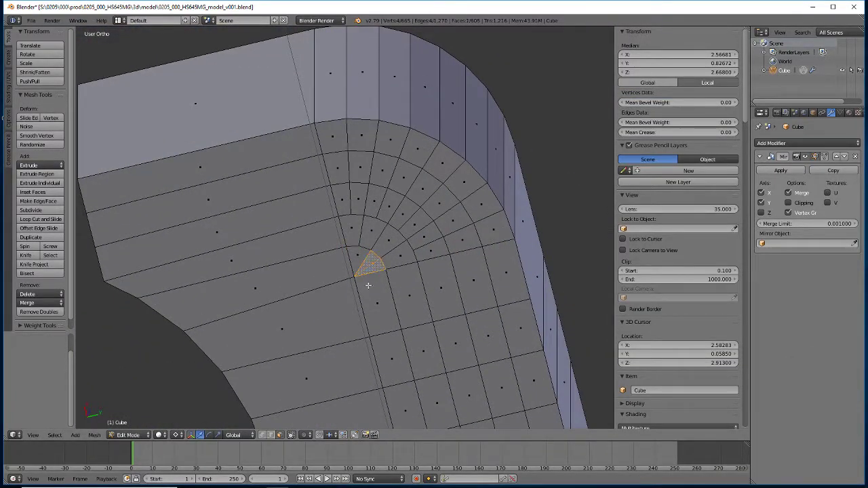
{"action": "scroll", "coordinate": [369, 286], "scroll_direction": "down", "scroll_amount": 4}
{"action": "middle_click_drag", "start_coordinate": [368, 286], "coordinate": [184, 331]}
{"action": "scroll", "coordinate": [204, 312], "scroll_direction": "down", "scroll_amount": 4}
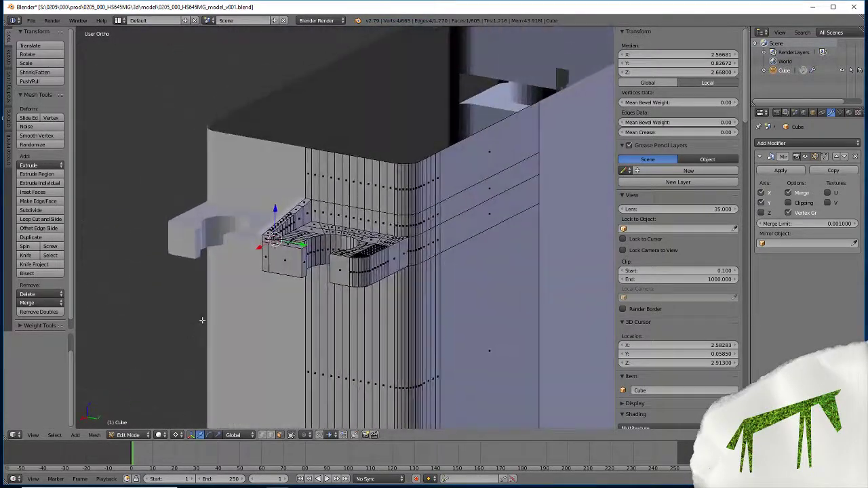
{"action": "left_click", "coordinate": [31, 22]}
{"action": "left_click", "coordinate": [45, 93]}
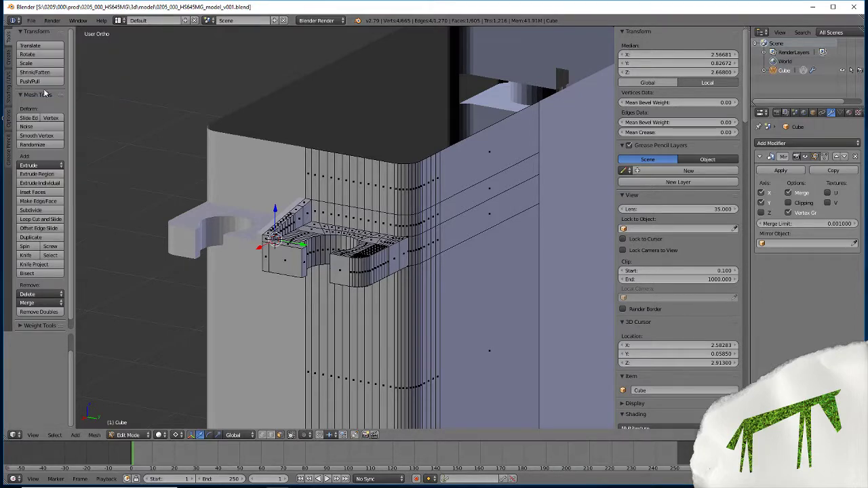
{"action": "middle_click_drag", "start_coordinate": [234, 274], "coordinate": [238, 295]}
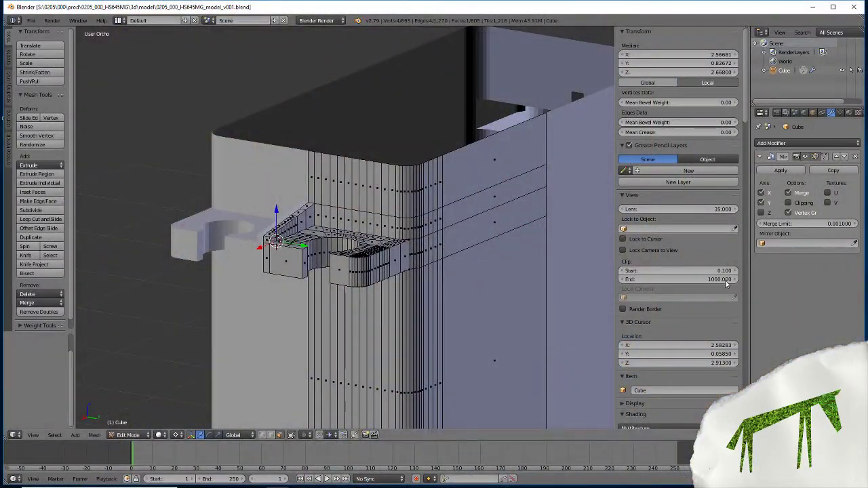
Apply the X Mirror modifier in Object Mode, then return to Edit Mode.
{"action": "left_click", "coordinate": [761, 203]}
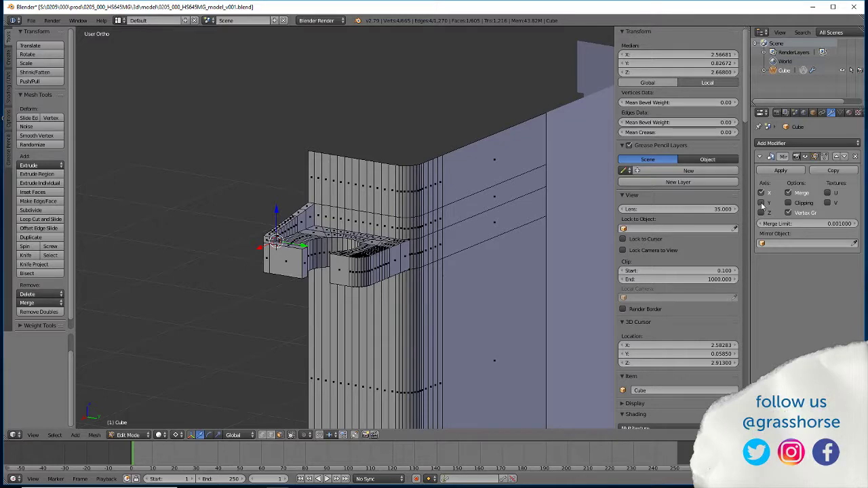
{"action": "middle_click_drag", "start_coordinate": [529, 319], "coordinate": [432, 315]}
{"action": "scroll", "coordinate": [420, 254], "scroll_direction": "down", "scroll_amount": 3}
{"action": "middle_click_drag", "start_coordinate": [420, 254], "coordinate": [465, 356]}
{"action": "left_click", "coordinate": [780, 171]}
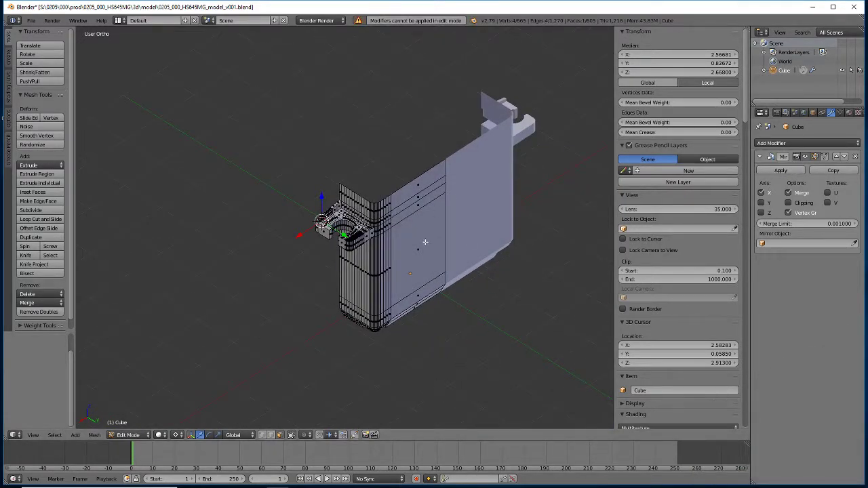
{"action": "key", "text": "Tab"}
{"action": "left_click", "coordinate": [781, 170]}
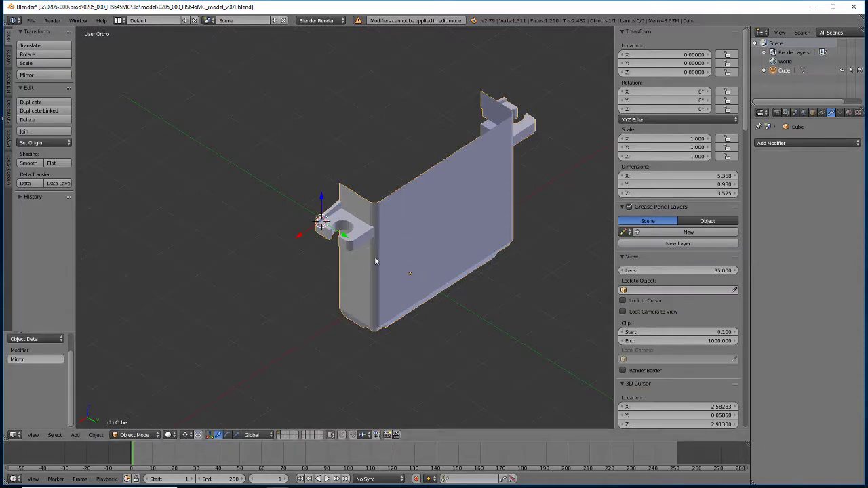
{"action": "key", "text": "Tab"}
{"action": "middle_click_drag", "start_coordinate": [373, 284], "coordinate": [255, 314]}
{"action": "middle_click_drag", "start_coordinate": [226, 314], "coordinate": [245, 312]}
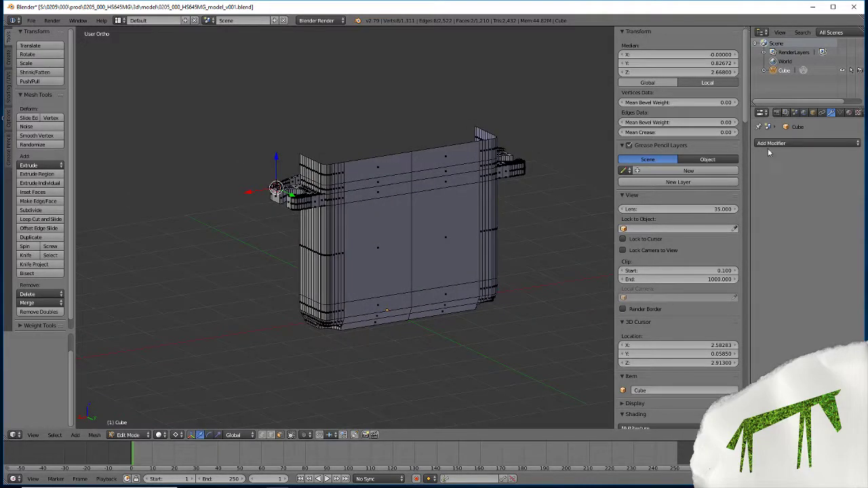
Add a Mirror modifier on Y only, with X unticked, and orbit to check the front-to-back copy.
{"action": "left_click", "coordinate": [769, 144]}
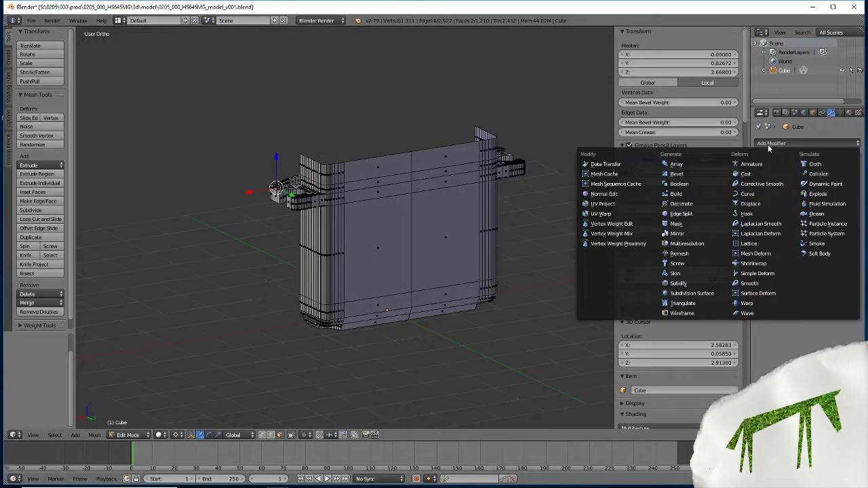
{"action": "left_click", "coordinate": [678, 234]}
{"action": "left_click", "coordinate": [761, 203]}
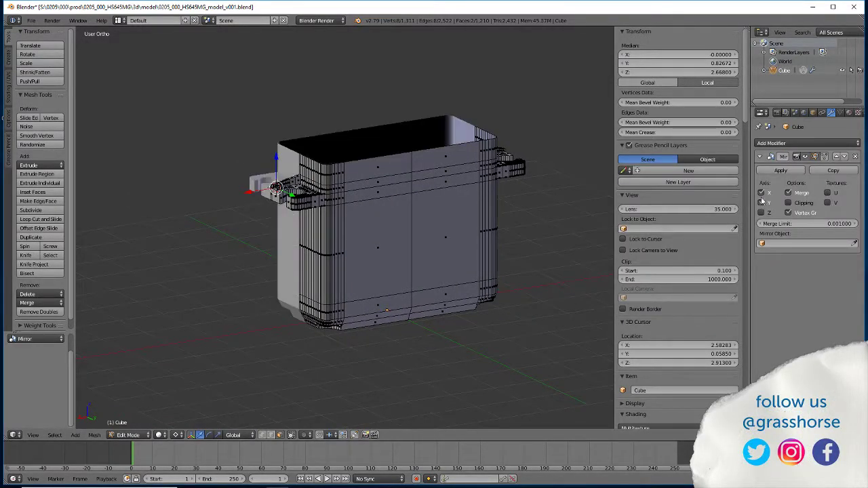
{"action": "left_click", "coordinate": [761, 193]}
{"action": "middle_click_drag", "start_coordinate": [254, 368], "coordinate": [274, 384]}
{"action": "scroll", "coordinate": [273, 305], "scroll_direction": "up", "scroll_amount": 4}
{"action": "middle_click_drag", "start_coordinate": [273, 305], "coordinate": [375, 354]}
{"action": "scroll", "coordinate": [221, 344], "scroll_direction": "down", "scroll_amount": 3}
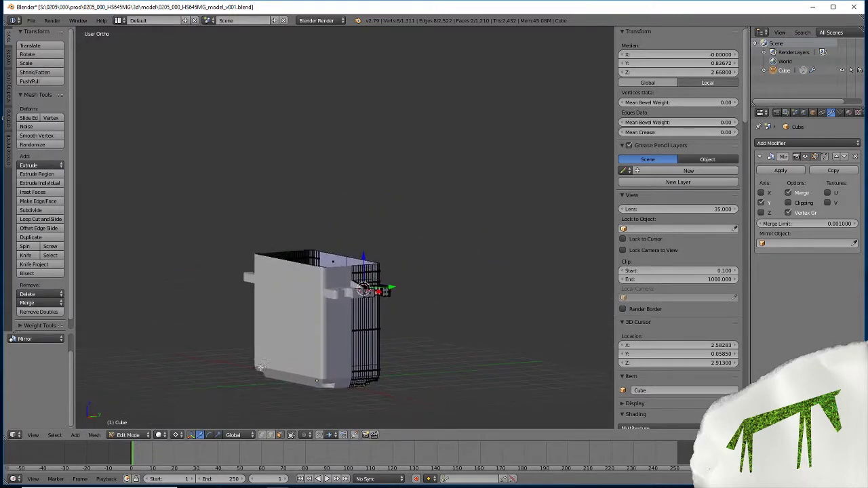
{"action": "middle_click_drag", "start_coordinate": [344, 419], "coordinate": [367, 411]}
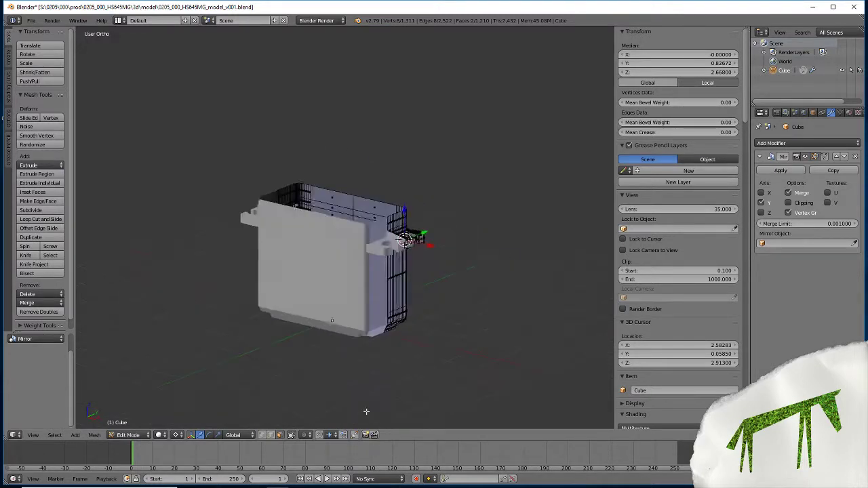
{"action": "middle_click_drag", "start_coordinate": [352, 365], "coordinate": [319, 327]}
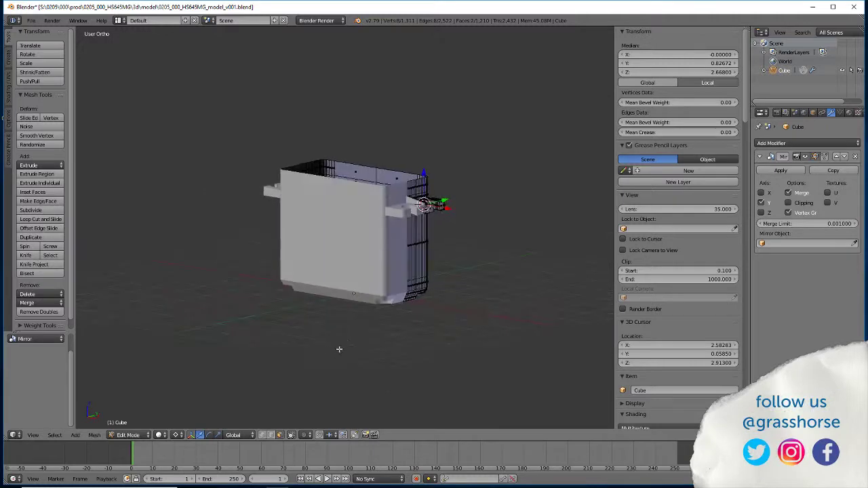
{"action": "scroll", "coordinate": [318, 241], "scroll_direction": "up", "scroll_amount": 4}
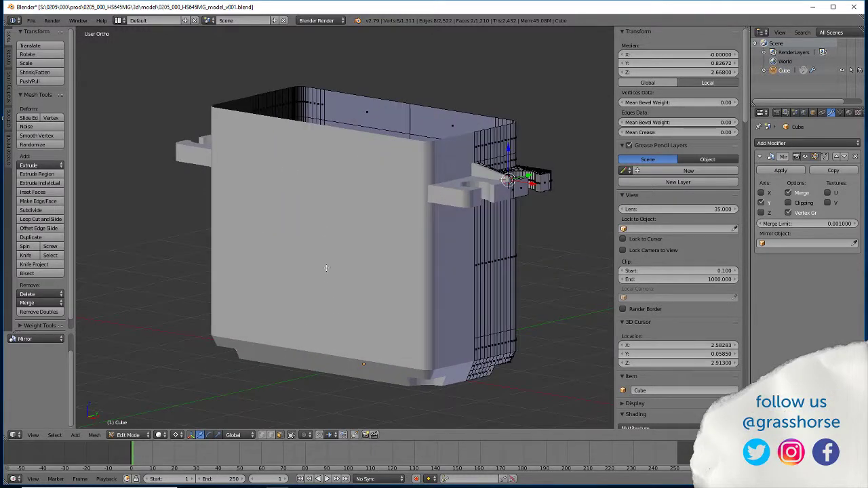
Orbit and zoom around the servo body and its mounting tabs, then return to Object Mode.
{"action": "middle_click_drag", "start_coordinate": [326, 268], "coordinate": [310, 261]}
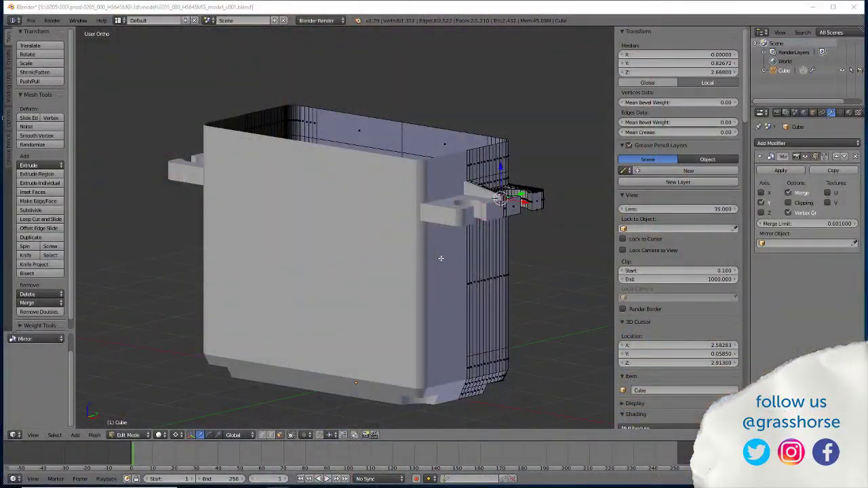
{"action": "middle_click_drag", "start_coordinate": [441, 259], "coordinate": [315, 296]}
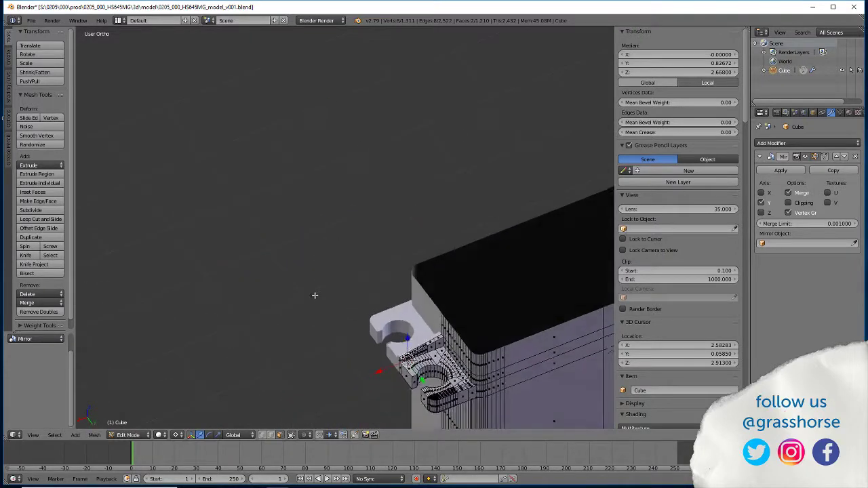
{"action": "scroll", "coordinate": [315, 296], "scroll_direction": "down", "scroll_amount": 5}
{"action": "middle_click_drag", "start_coordinate": [329, 331], "coordinate": [292, 331]}
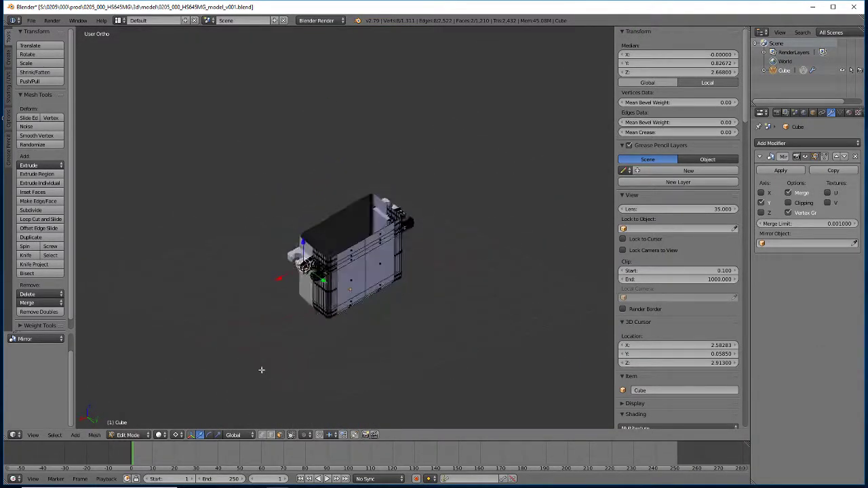
{"action": "scroll", "coordinate": [354, 300], "scroll_direction": "up", "scroll_amount": 3}
{"action": "middle_click_drag", "start_coordinate": [297, 291], "coordinate": [242, 274]}
{"action": "key", "text": "Tab"}
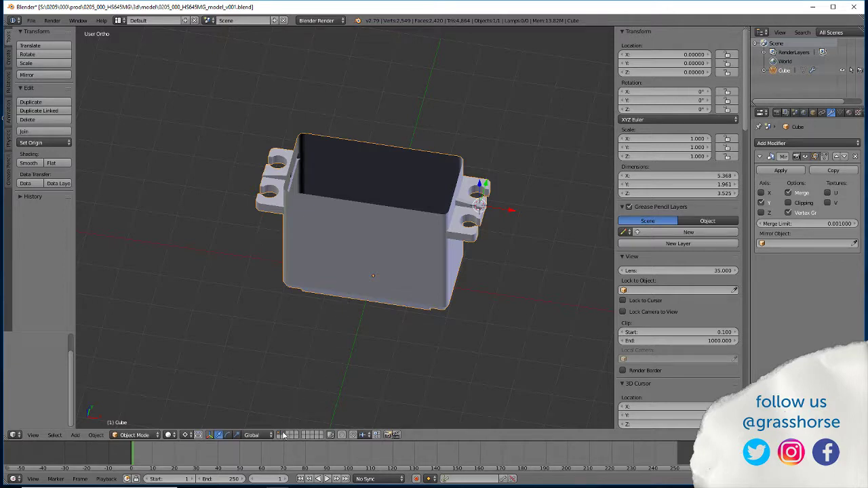
Snap the 3D cursor to the world origin and move to an empty layer for new geometry.
{"action": "key", "text": "Delete"}
{"action": "key", "text": "shift+s"}
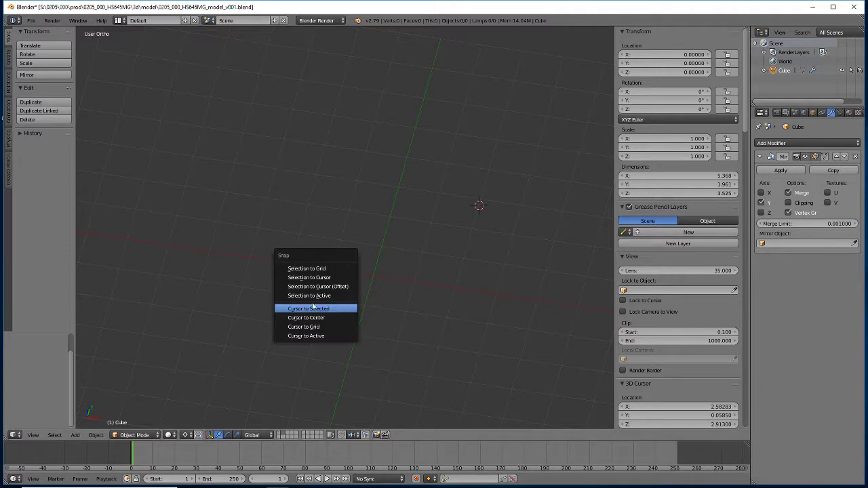
{"action": "left_click", "coordinate": [299, 316]}
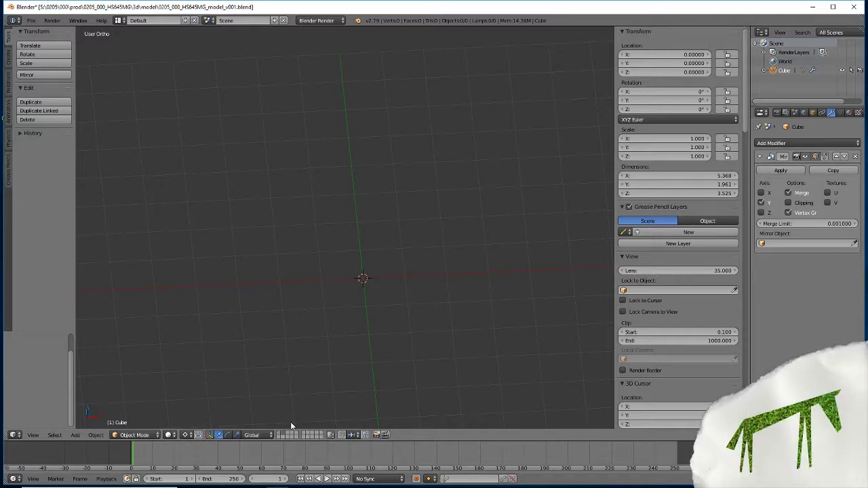
{"action": "key", "text": "1"}
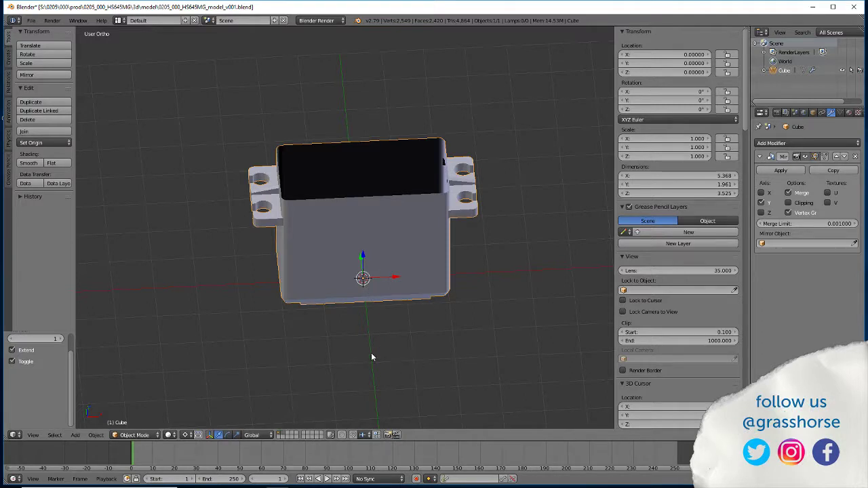
{"action": "left_click", "coordinate": [283, 437]}
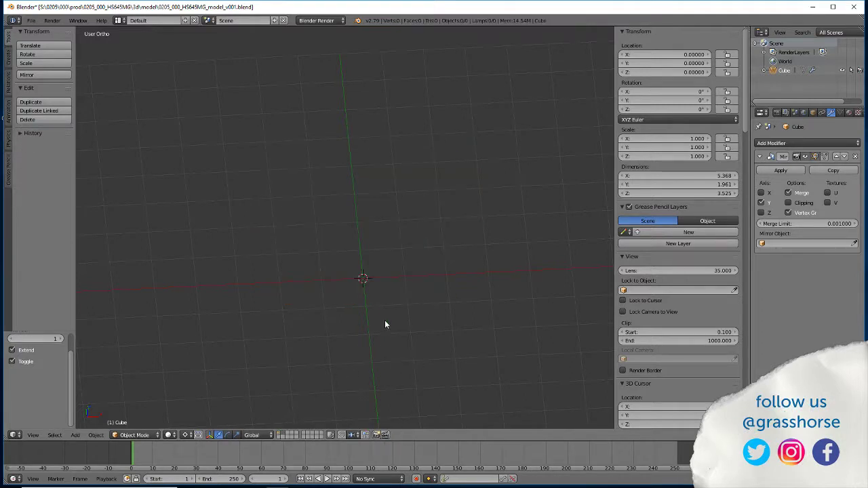
{"action": "key", "text": "shift+a"}
Add a plane at the origin and delete three of its corners, leaving one vertex.
{"action": "left_click", "coordinate": [419, 323]}
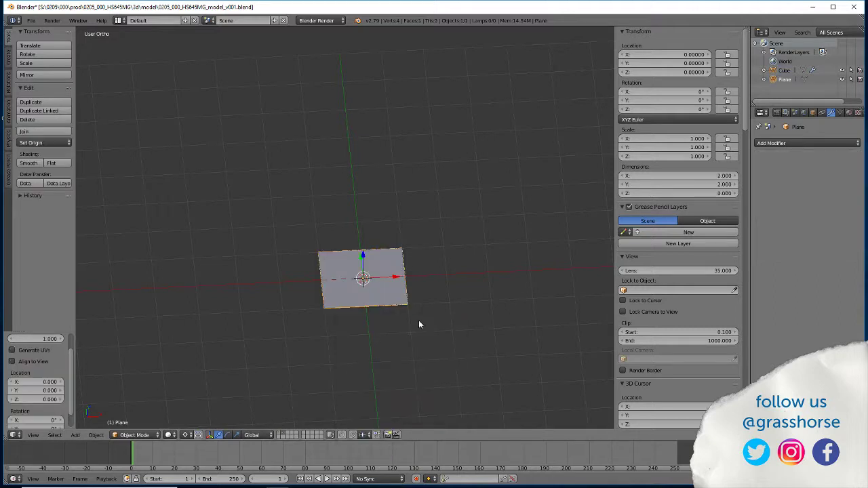
{"action": "key", "text": "Tab"}
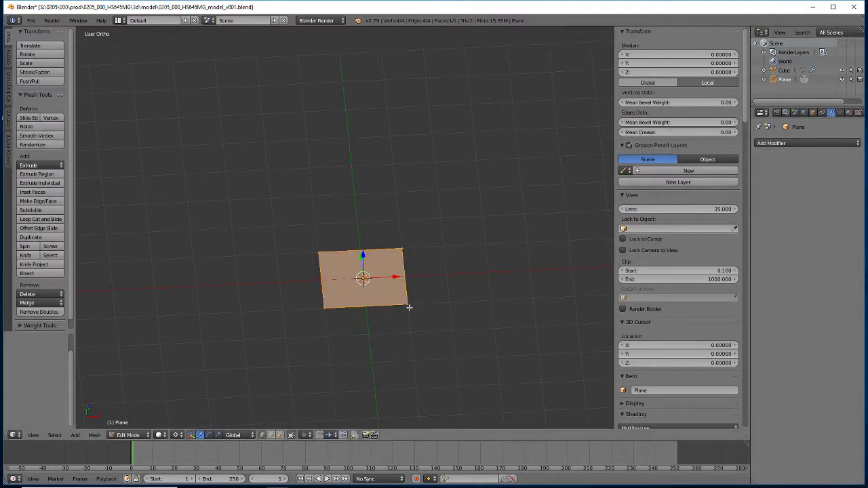
{"action": "right_click", "coordinate": [408, 306]}
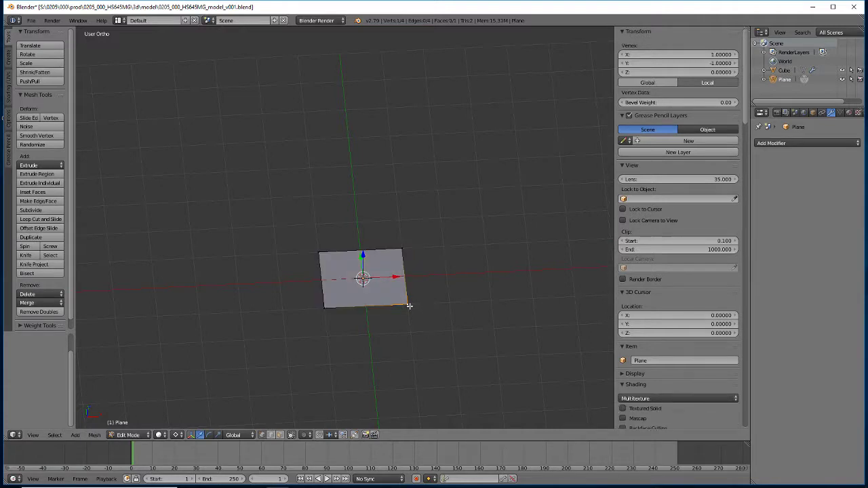
{"action": "key", "text": "ctrl+i"}
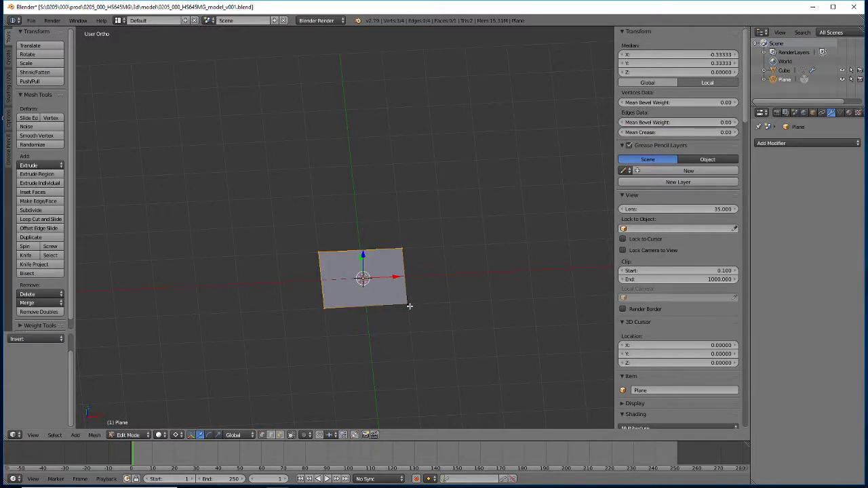
{"action": "key", "text": "x"}
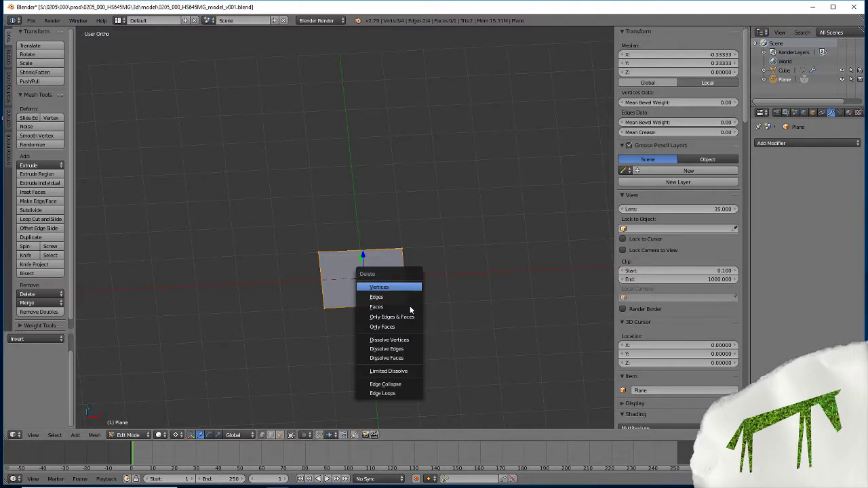
{"action": "key", "text": "Return"}
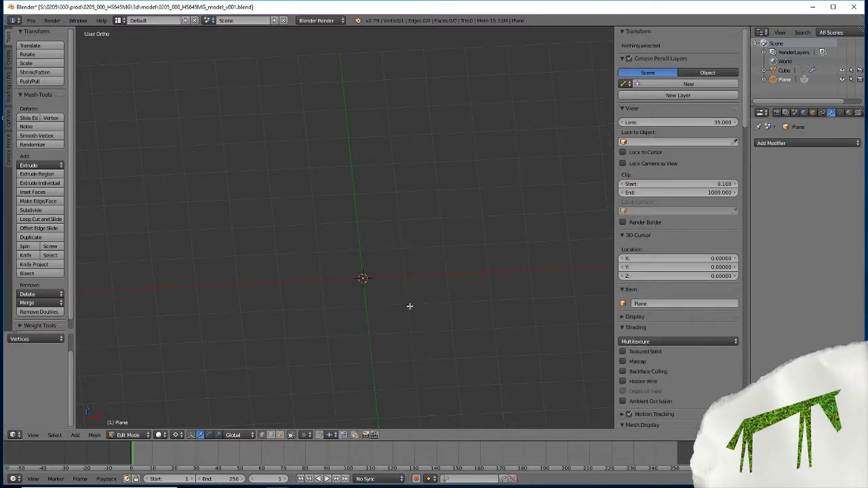
Select the remaining vertex and pick Selection to Cursor from the snap menu.
{"action": "key", "text": "a"}
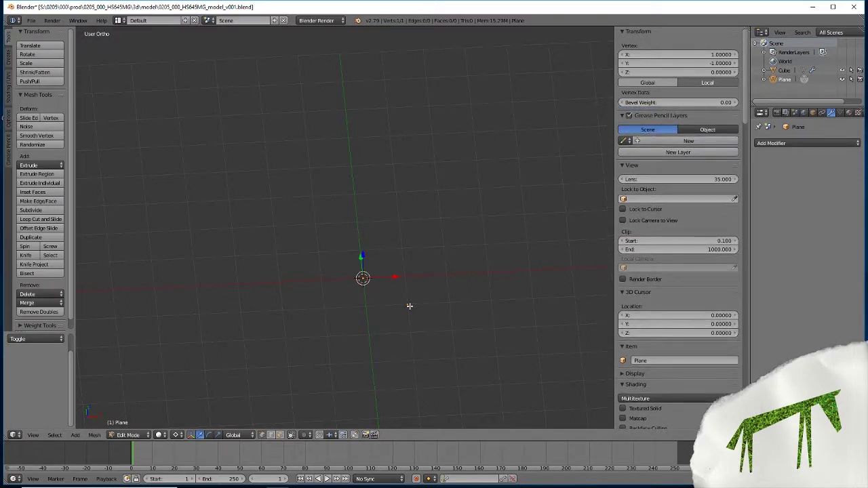
{"action": "key", "text": "shift+s"}
{"action": "key", "text": "Up"}
{"action": "key", "text": "Up"}
{"action": "key", "text": "Up"}
{"action": "key", "text": "Up"}
{"action": "key", "text": "Up"}
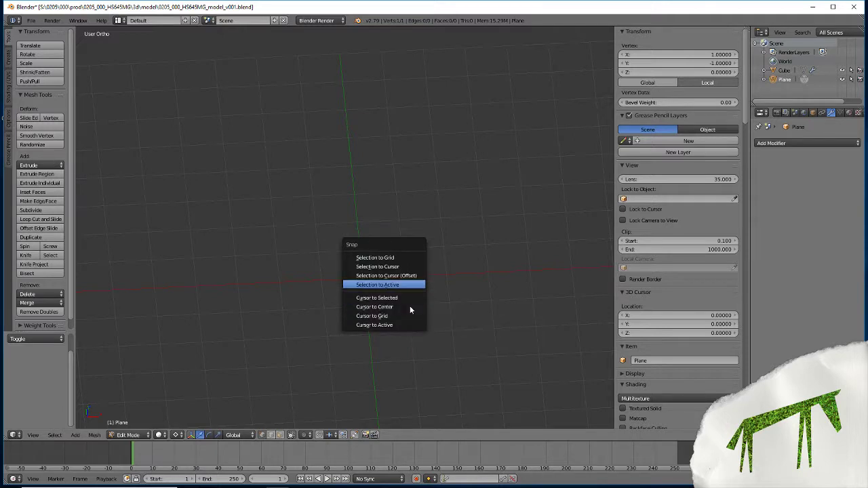
{"action": "key", "text": "Down"}
{"action": "key", "text": "Down"}
{"action": "key", "text": "Up"}
Snap the lone vertex onto the 3D cursor at the world origin.
{"action": "key", "text": "Return"}
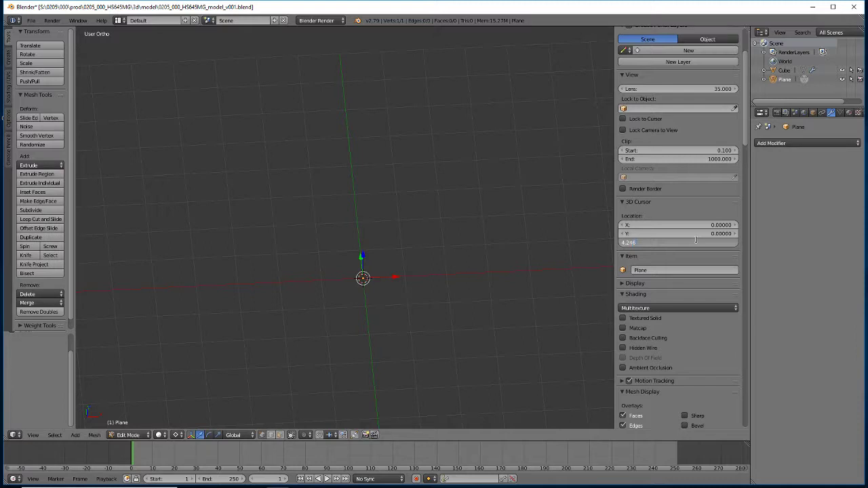
Commit the 3D cursor's Z of 4.246 and snap the vertex up to it.
{"action": "key", "text": "Return"}
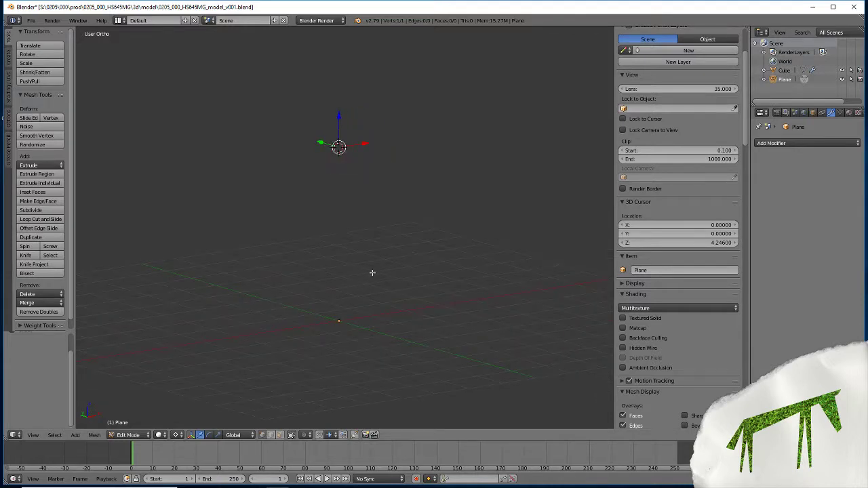
{"action": "key", "text": "shift+s"}
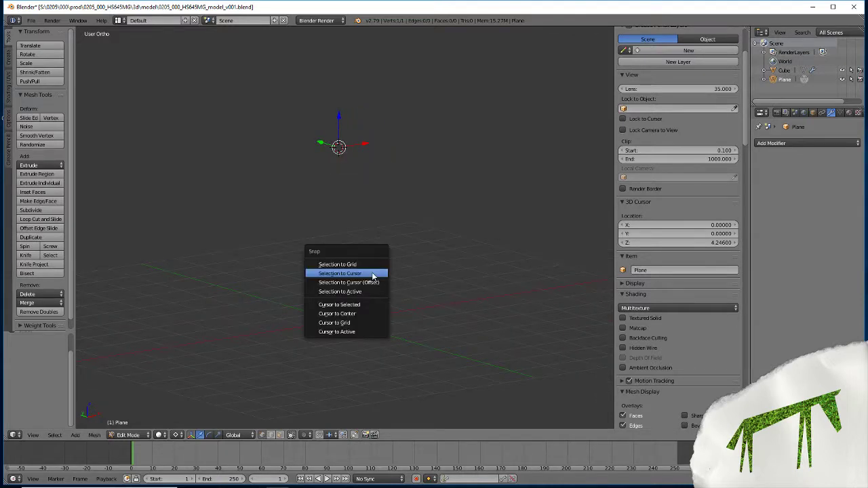
{"action": "left_click", "coordinate": [359, 273]}
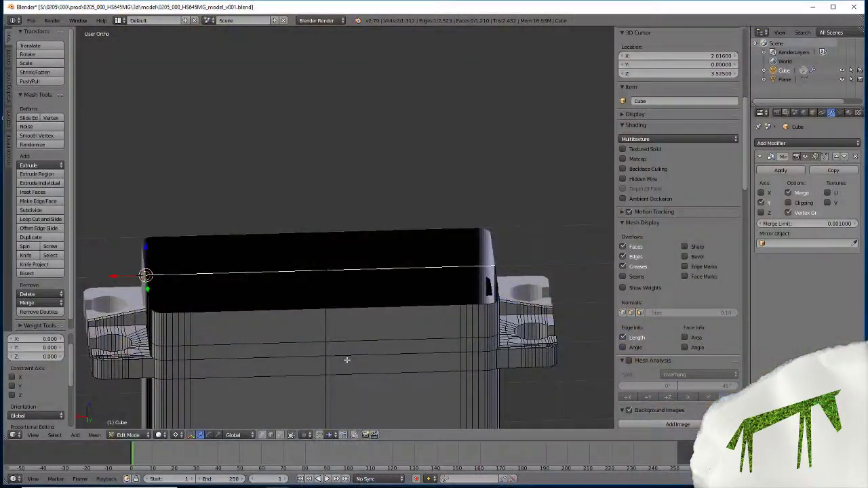
Orbit and zoom around the servo body's top corner, then bring up the delete menu.
{"action": "middle_click_drag", "start_coordinate": [224, 311], "coordinate": [291, 303]}
{"action": "scroll", "coordinate": [292, 302], "scroll_direction": "up", "scroll_amount": 3}
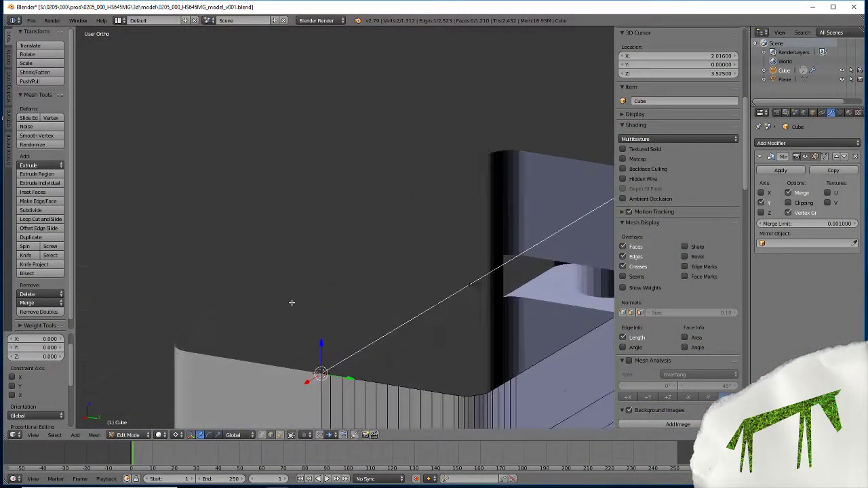
{"action": "middle_click_drag", "start_coordinate": [346, 323], "coordinate": [395, 212]}
{"action": "scroll", "coordinate": [433, 236], "scroll_direction": "down", "scroll_amount": 3}
{"action": "middle_click_drag", "start_coordinate": [432, 236], "coordinate": [458, 249]}
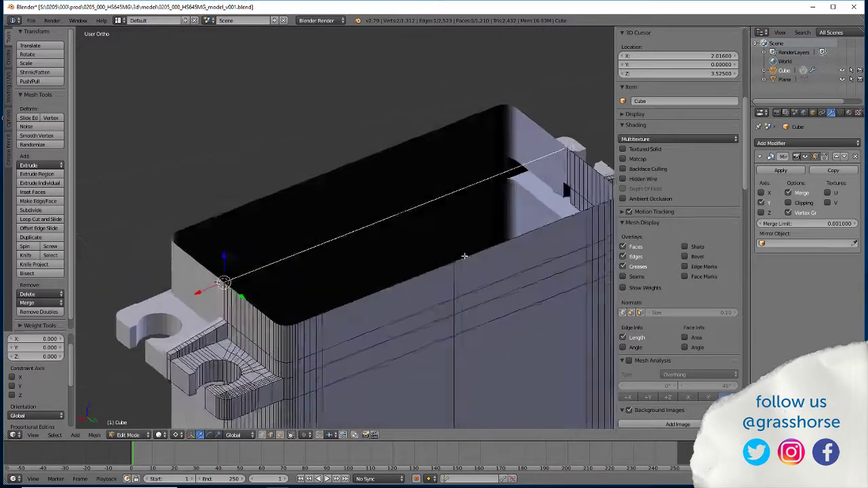
{"action": "scroll", "coordinate": [461, 237], "scroll_direction": "up", "scroll_amount": 3}
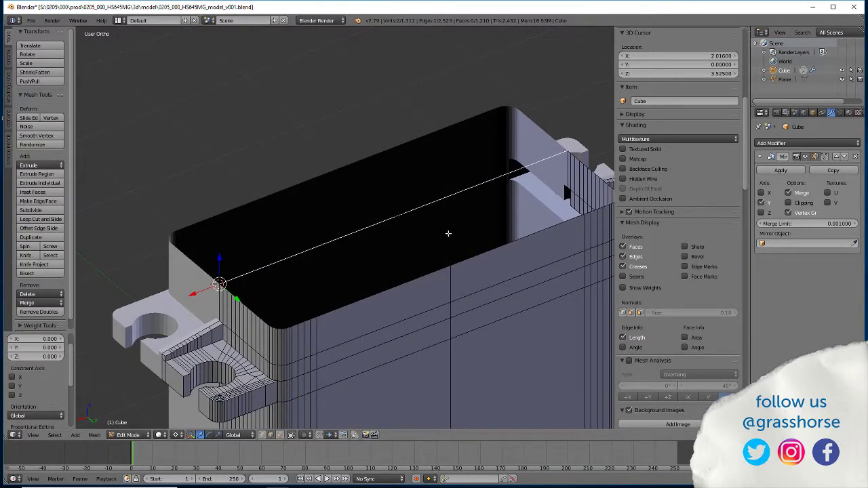
{"action": "key", "text": "x"}
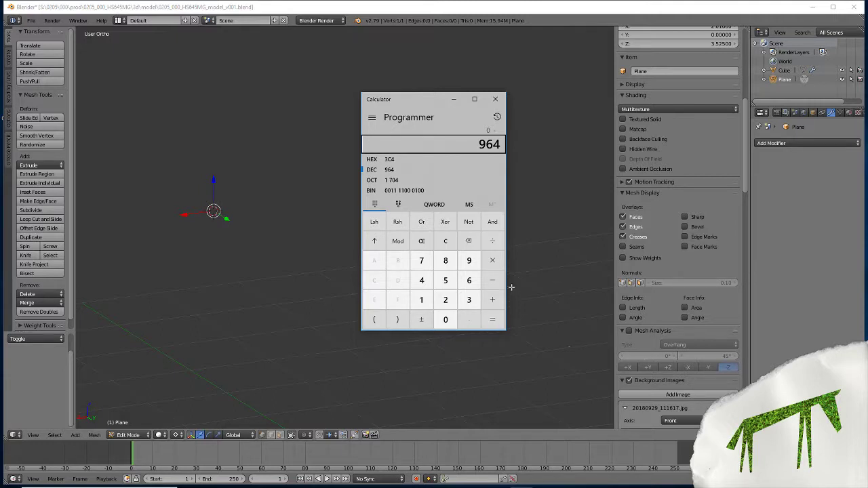
Switch Calculator to Standard mode, compute 15.95 − 6.46 = 9.49, and close it.
{"action": "left_click", "coordinate": [448, 243]}
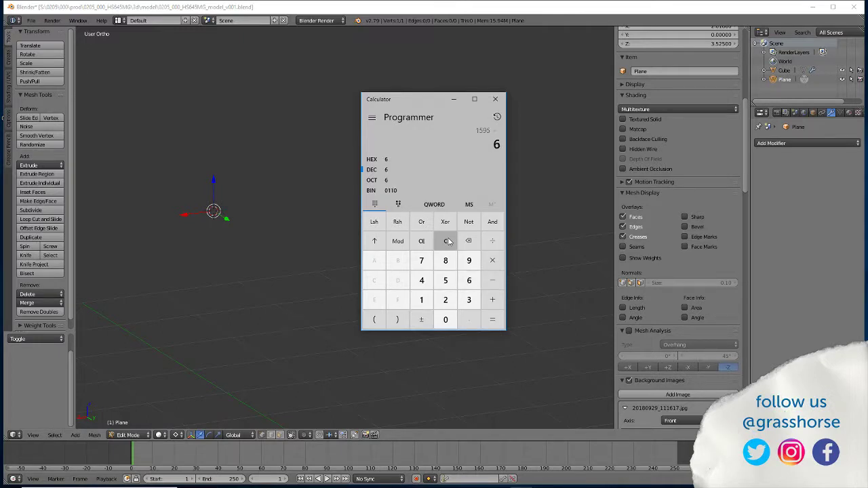
{"action": "left_click", "coordinate": [372, 118]}
{"action": "left_click", "coordinate": [395, 160]}
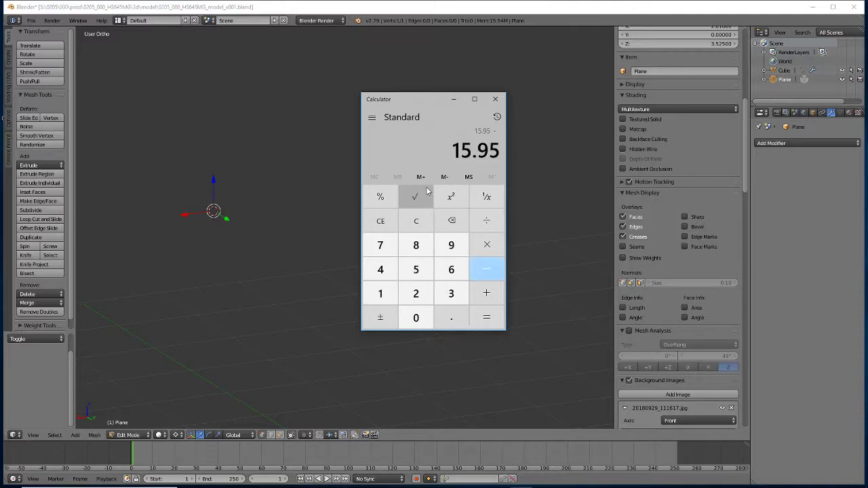
{"action": "type", "text": "6"}
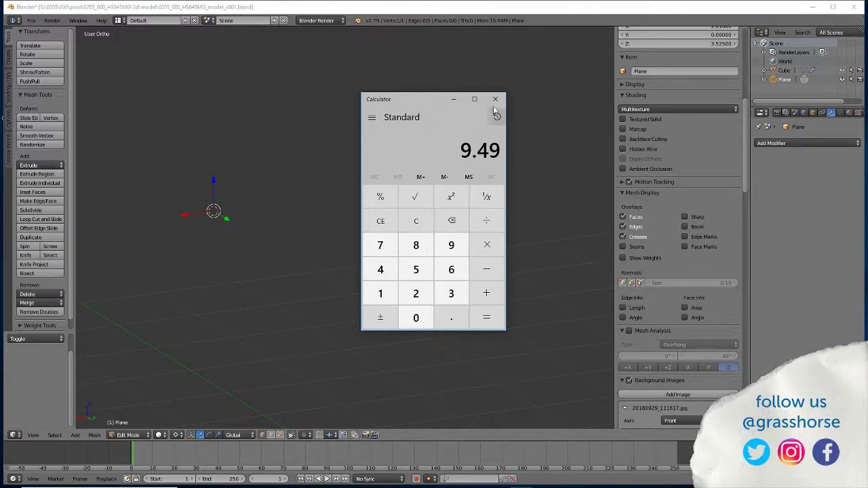
{"action": "left_click", "coordinate": [454, 99]}
Show the servo body's layer again and check it beside the vertex in front view.
{"action": "scroll", "coordinate": [404, 292], "scroll_direction": "up", "scroll_amount": 2}
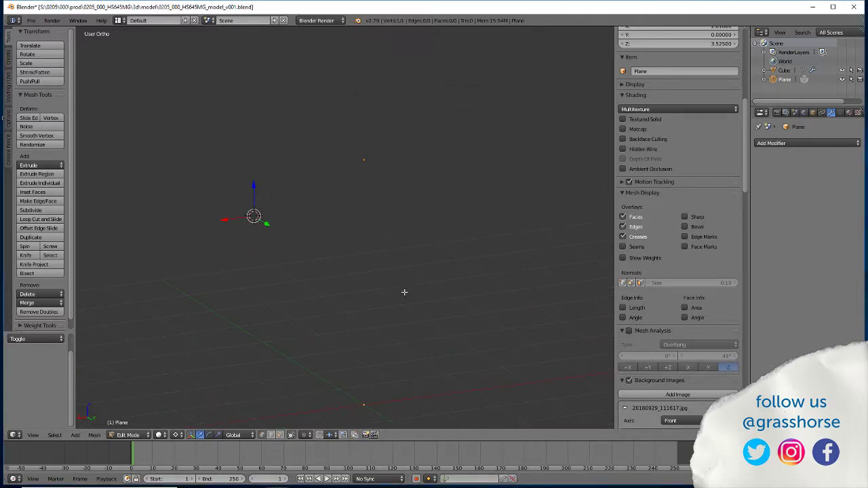
{"action": "middle_click_drag", "start_coordinate": [364, 267], "coordinate": [366, 269]}
{"action": "key", "text": "Tab"}
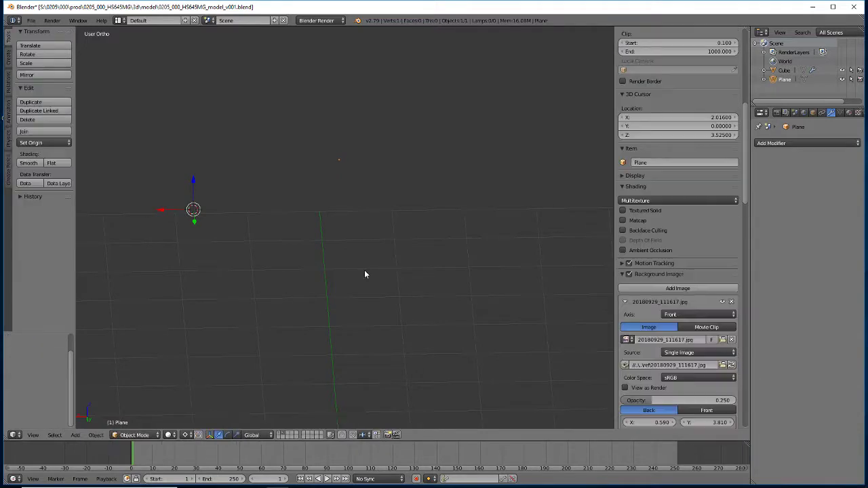
{"action": "key", "text": "Tab"}
{"action": "key", "text": "Tab"}
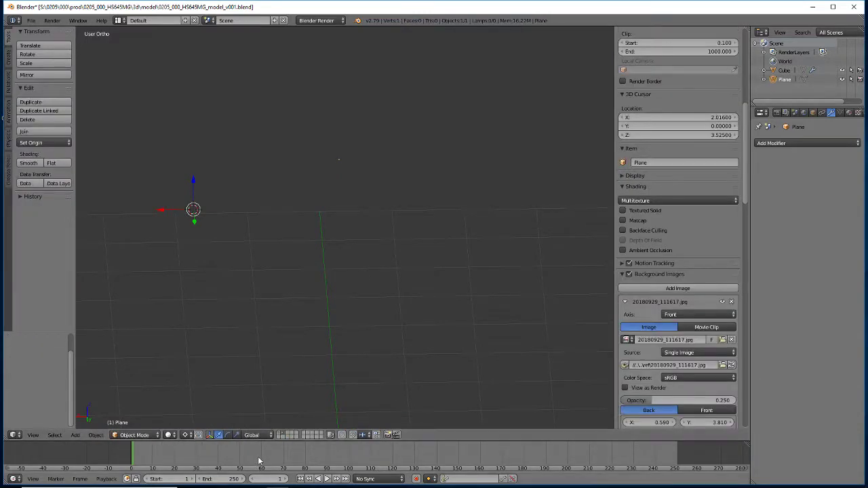
{"action": "left_click", "coordinate": [280, 434]}
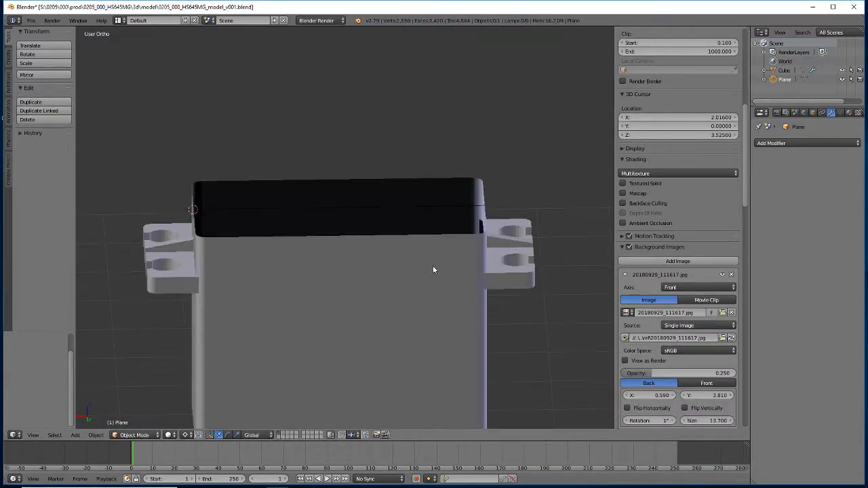
{"action": "middle_click_drag", "start_coordinate": [432, 265], "coordinate": [416, 290]}
{"action": "scroll", "coordinate": [429, 278], "scroll_direction": "down", "scroll_amount": 7}
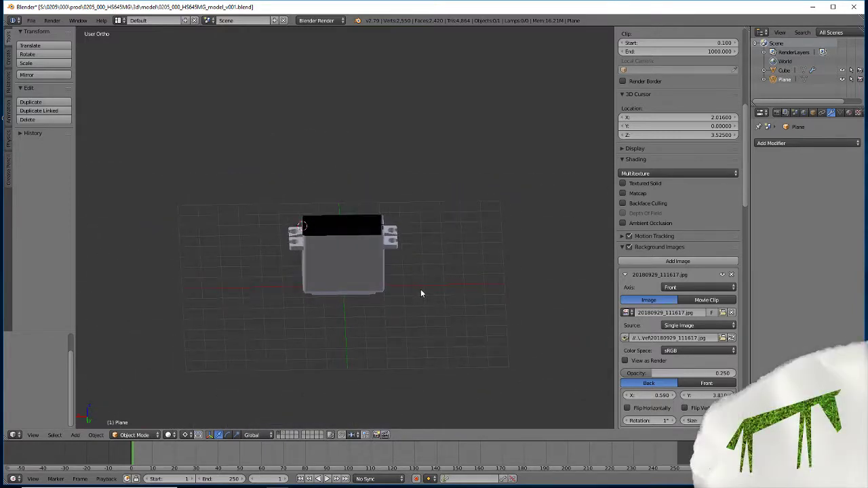
{"action": "key", "text": "KP_1"}
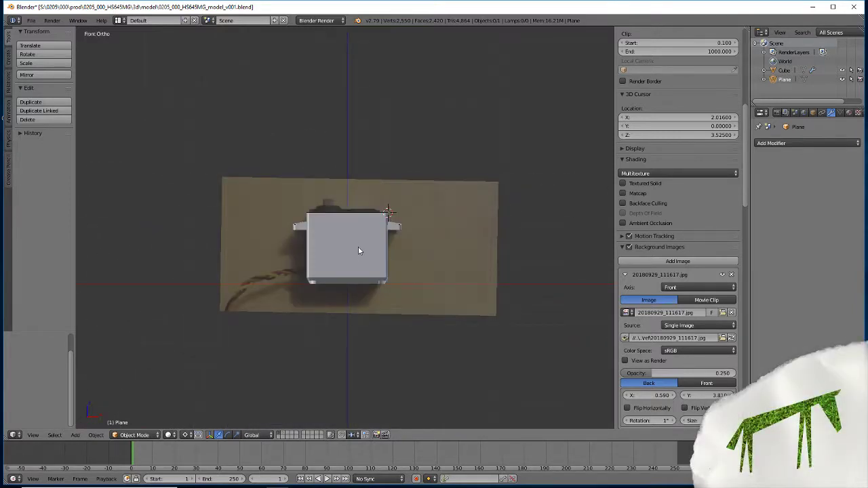
{"action": "scroll", "coordinate": [360, 251], "scroll_direction": "up", "scroll_amount": 6}
{"action": "middle_click_drag", "start_coordinate": [271, 217], "coordinate": [255, 225]}
Snap the 3D cursor to the servo body's top corner vertex, then hide the body's layer.
{"action": "right_click", "coordinate": [253, 226]}
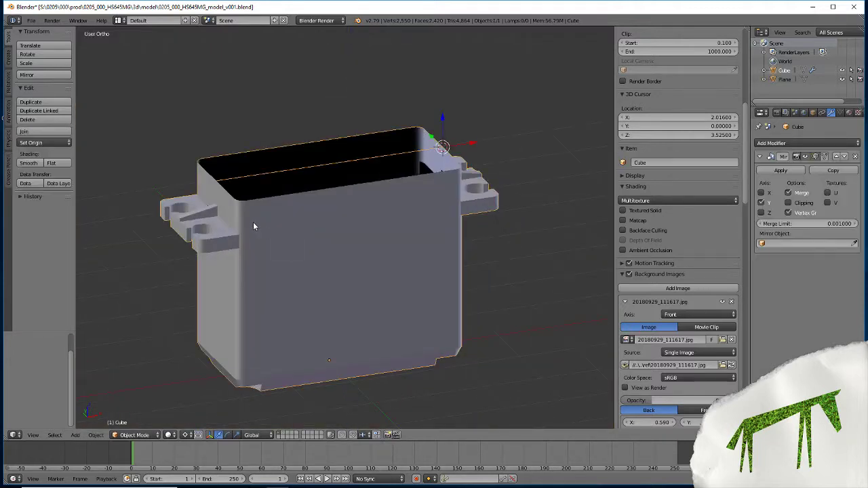
{"action": "key", "text": "Tab"}
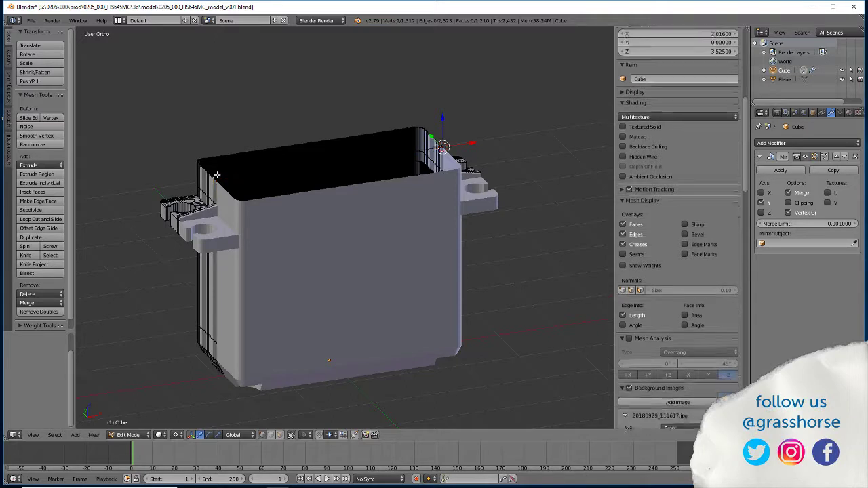
{"action": "right_click", "coordinate": [215, 175]}
{"action": "key", "text": "shift+s"}
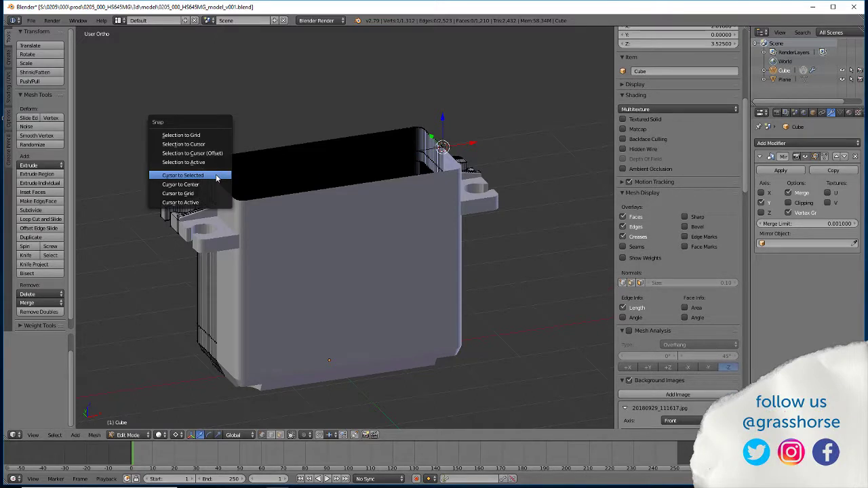
{"action": "left_click", "coordinate": [214, 174]}
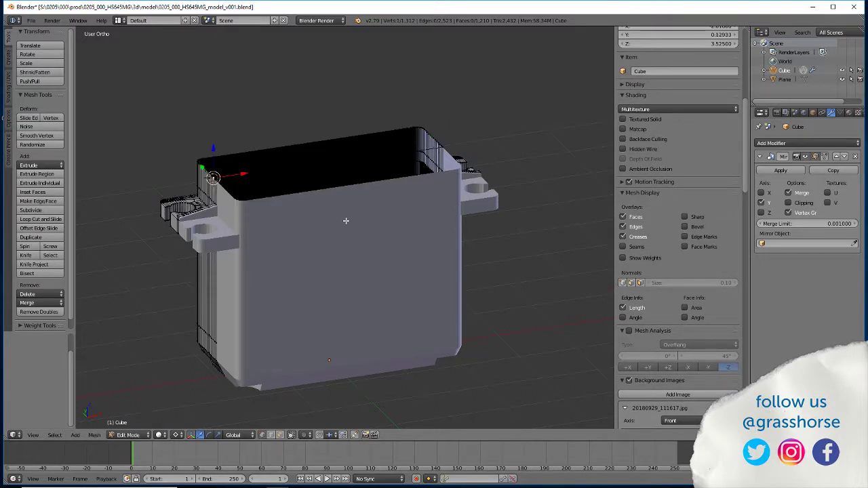
{"action": "key", "text": "Tab"}
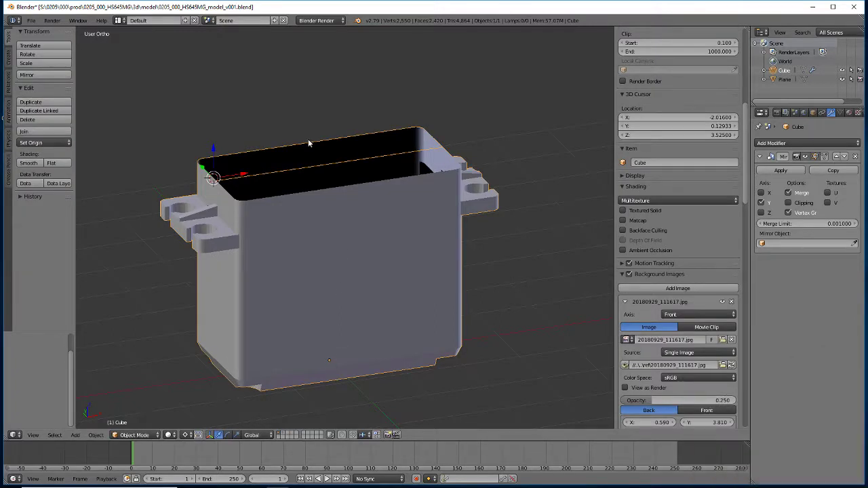
{"action": "left_click", "coordinate": [284, 435]}
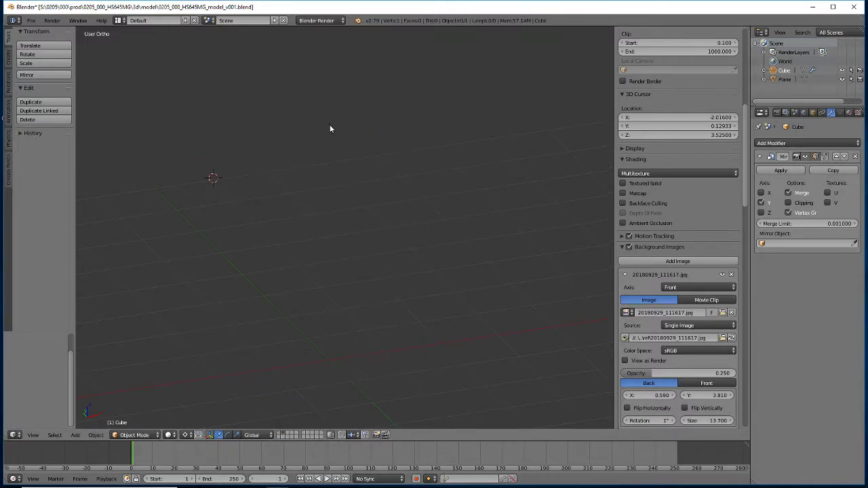
Select the Plane and scale its vertex to 0 on X, aligning it with the cursor.
{"action": "right_click", "coordinate": [330, 124]}
{"action": "key", "text": "Tab"}
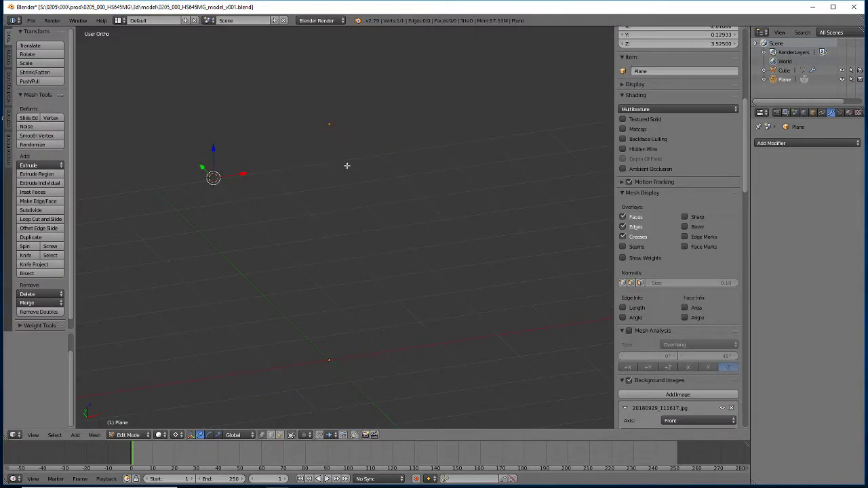
{"action": "middle_click_drag", "start_coordinate": [362, 208], "coordinate": [342, 206]}
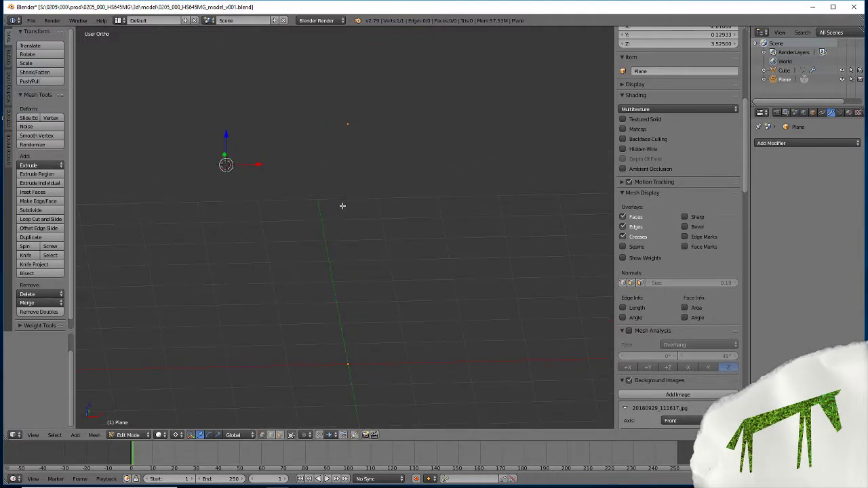
{"action": "key", "text": "s"}
{"action": "key", "text": "x"}
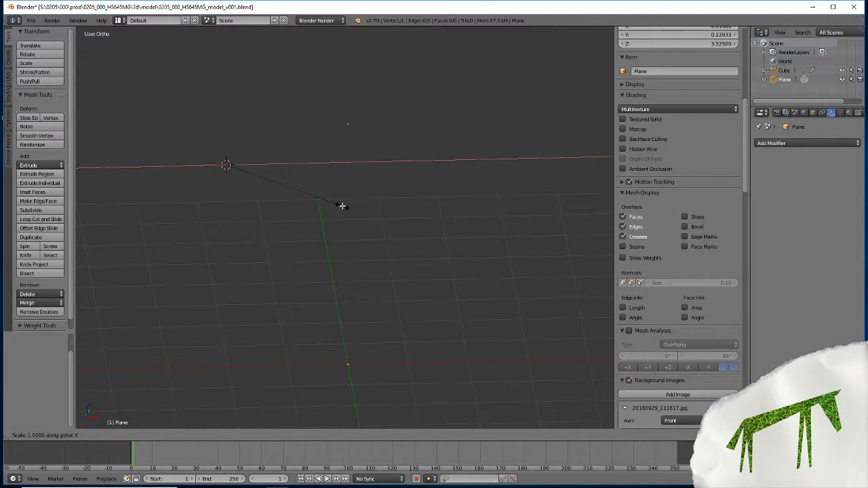
{"action": "type", "text": "0"}
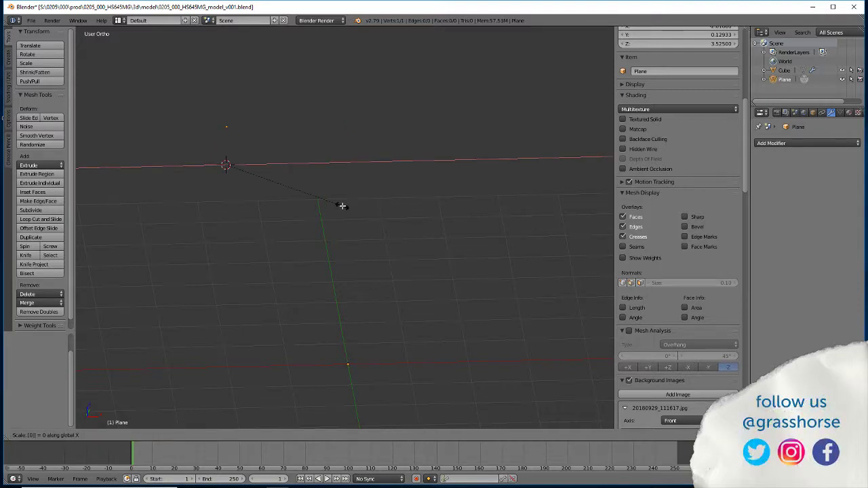
{"action": "key", "text": "Return"}
Move the vertex 0.949 along the X axis.
{"action": "key", "text": "g"}
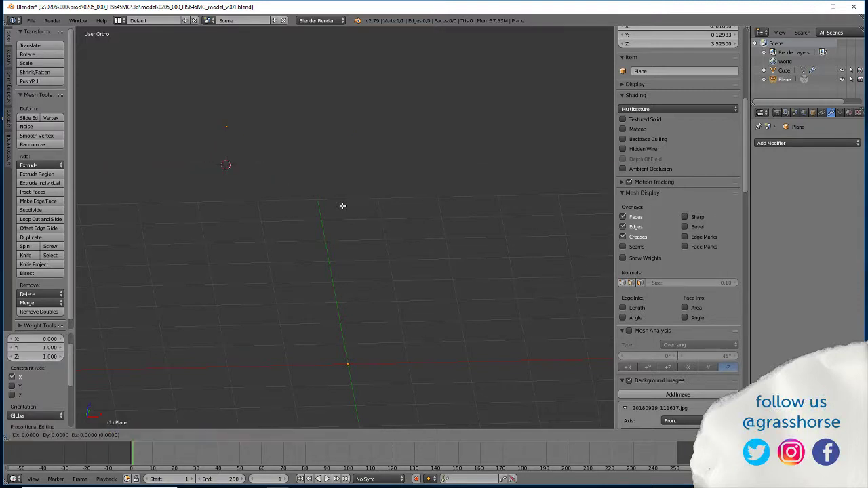
{"action": "key", "text": "x"}
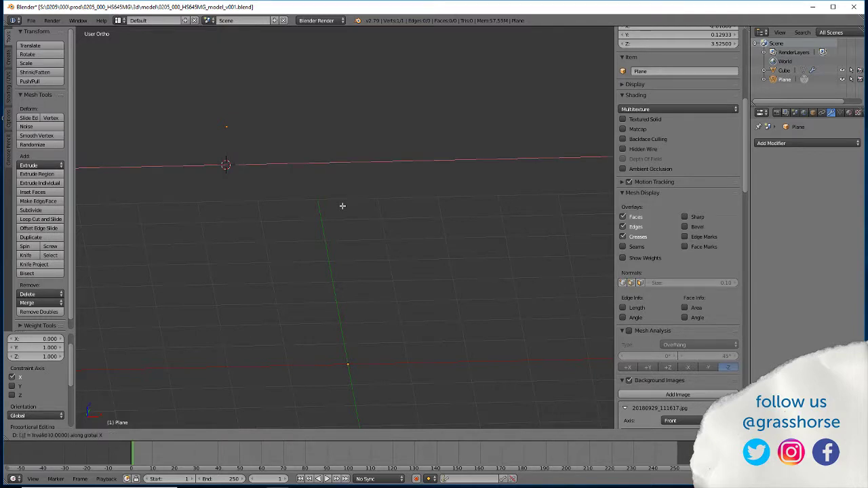
{"action": "type", "text": ".949"}
{"action": "key", "text": "Return"}
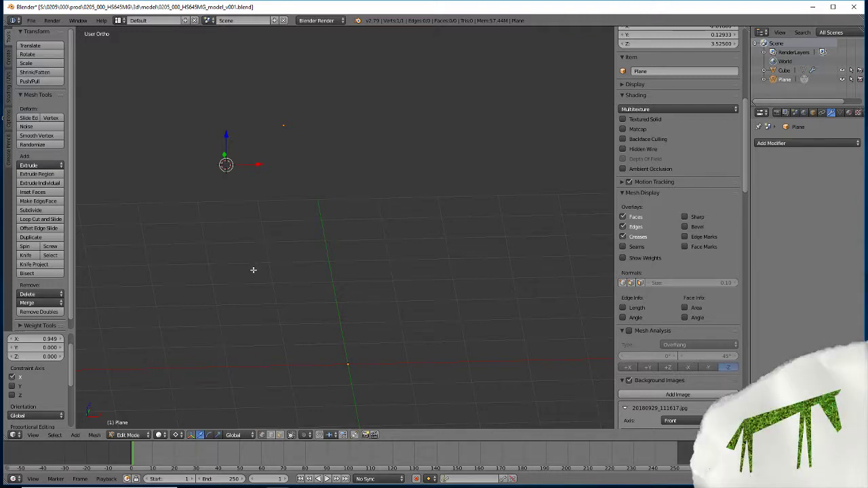
Show the servo layer again and check the vertex from front, side and back views.
{"action": "key", "text": "shift+1"}
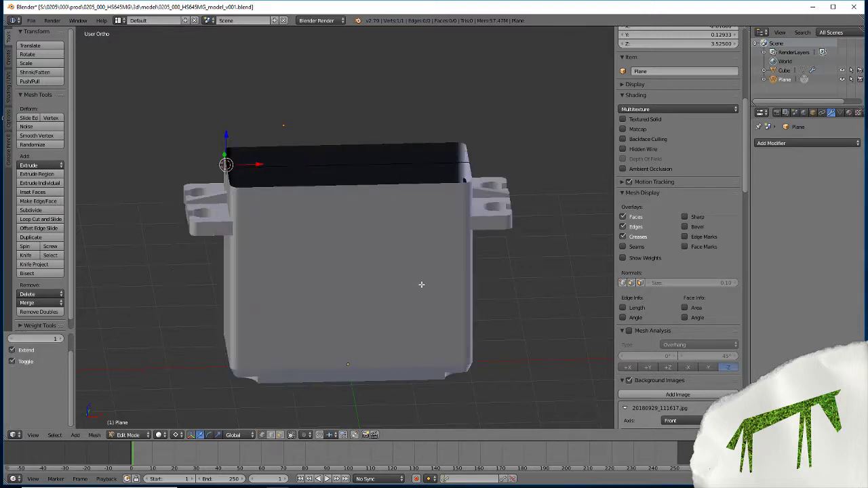
{"action": "middle_click_drag", "start_coordinate": [369, 266], "coordinate": [367, 246]}
{"action": "key", "text": "KP_1"}
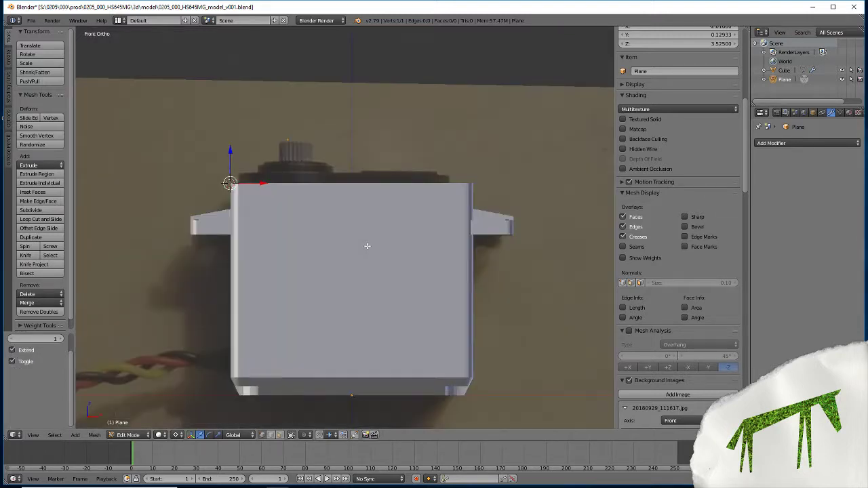
{"action": "scroll", "coordinate": [311, 168], "scroll_direction": "up", "scroll_amount": 4}
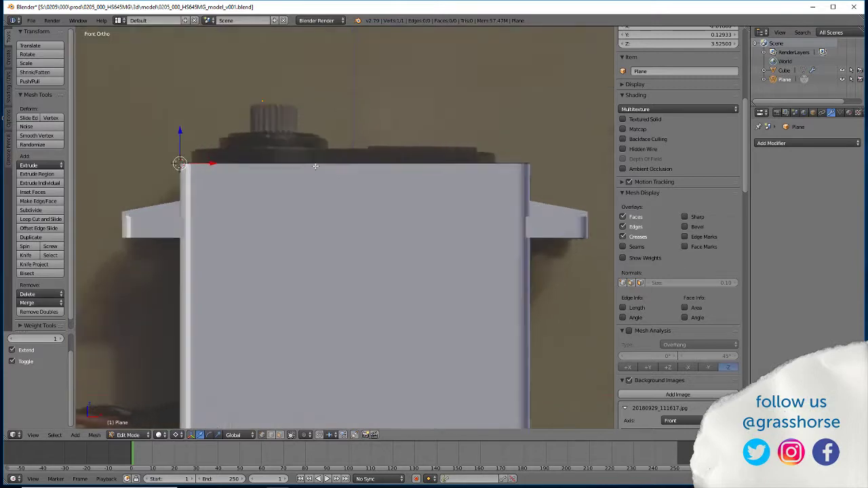
{"action": "scroll", "coordinate": [308, 166], "scroll_direction": "down", "scroll_amount": 2}
{"action": "scroll", "coordinate": [307, 166], "scroll_direction": "up", "scroll_amount": 1}
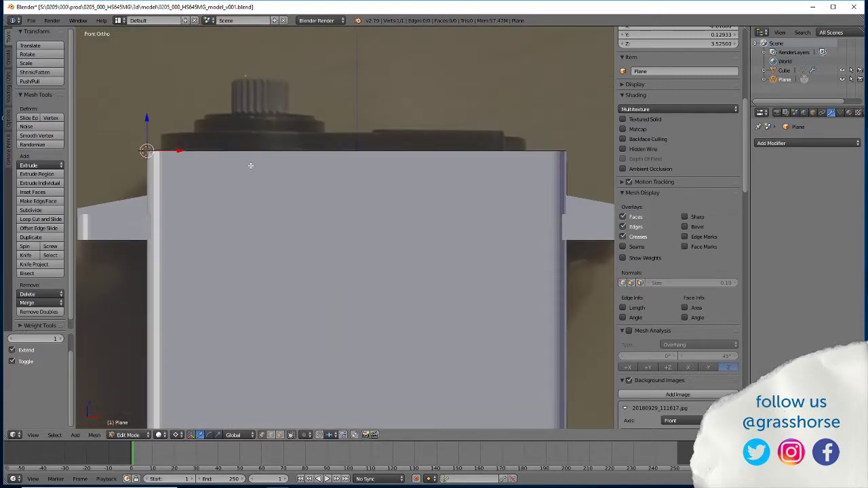
{"action": "key", "text": "ctrl+KP_1"}
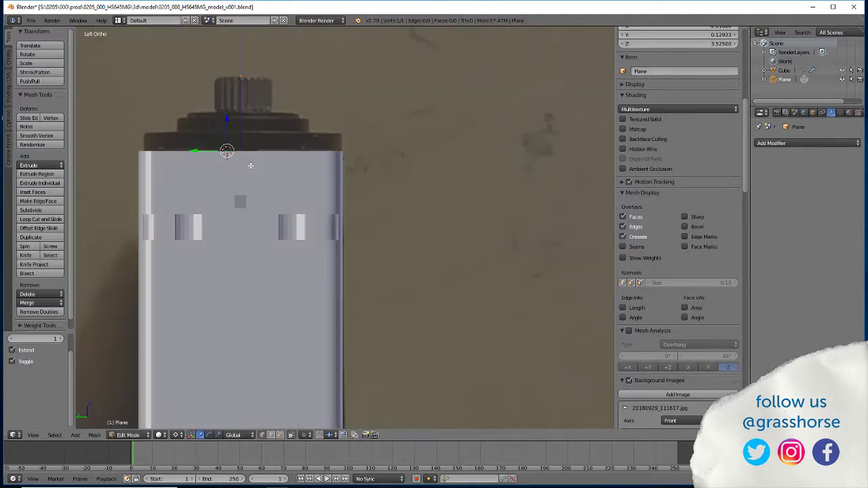
{"action": "key", "text": "ctrl+KP_1"}
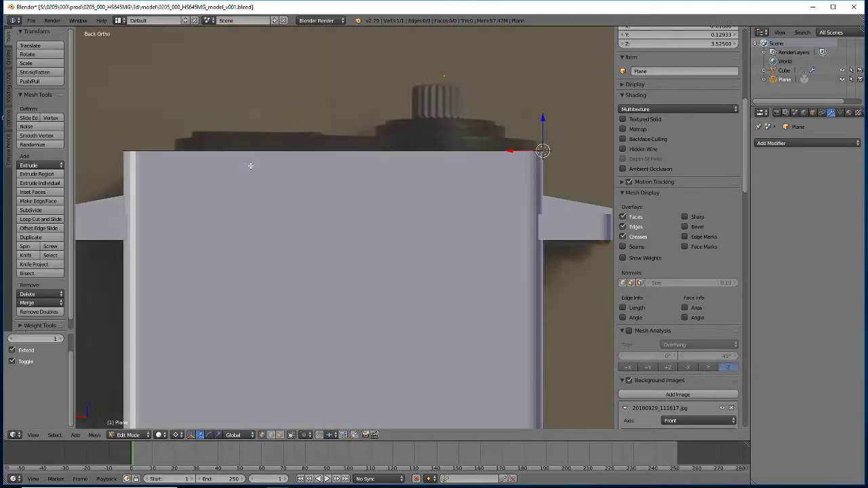
{"action": "key", "text": "ctrl+KP_3"}
{"action": "key", "text": "KP_1"}
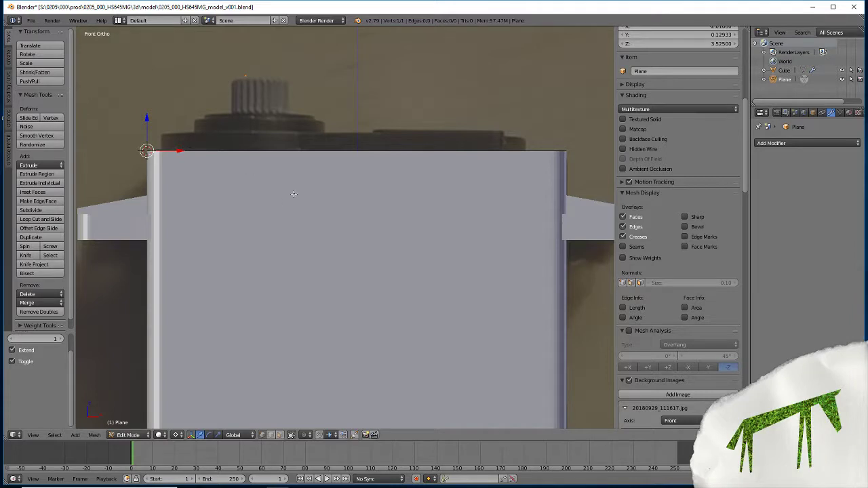
Orbit to look along the servo's top face from above.
{"action": "scroll", "coordinate": [235, 201], "scroll_direction": "down", "scroll_amount": 3}
{"action": "middle_click_drag", "start_coordinate": [278, 190], "coordinate": [285, 235]}
{"action": "scroll", "coordinate": [285, 233], "scroll_direction": "down", "scroll_amount": 1}
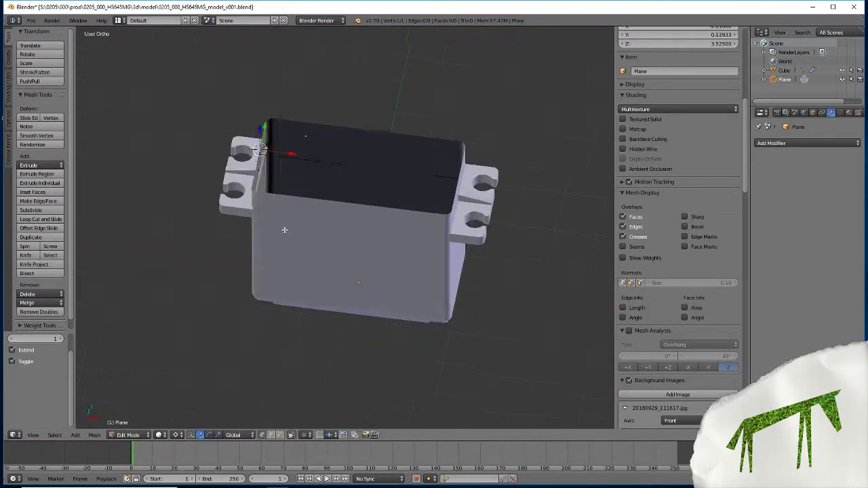
{"action": "scroll", "coordinate": [284, 229], "scroll_direction": "up", "scroll_amount": 6}
{"action": "middle_click_drag", "start_coordinate": [302, 188], "coordinate": [315, 265]}
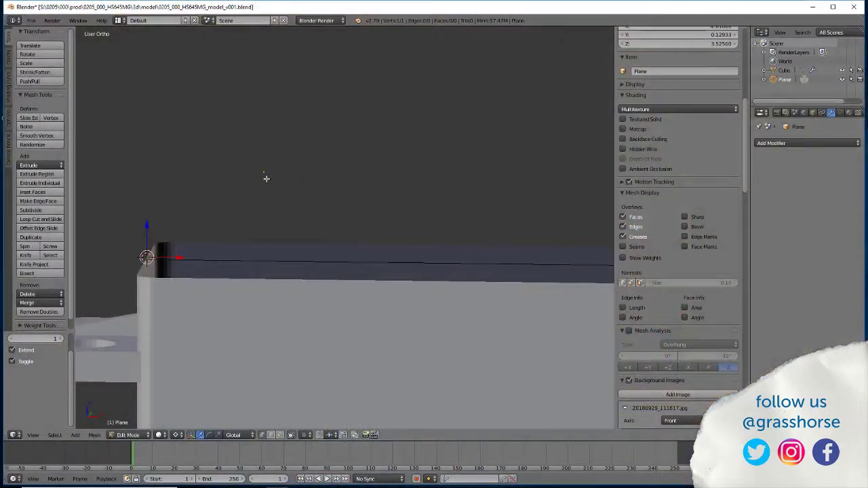
Cancel a stray extrusion, then drop the end vertex -0.338 along Z.
{"action": "key", "text": "e"}
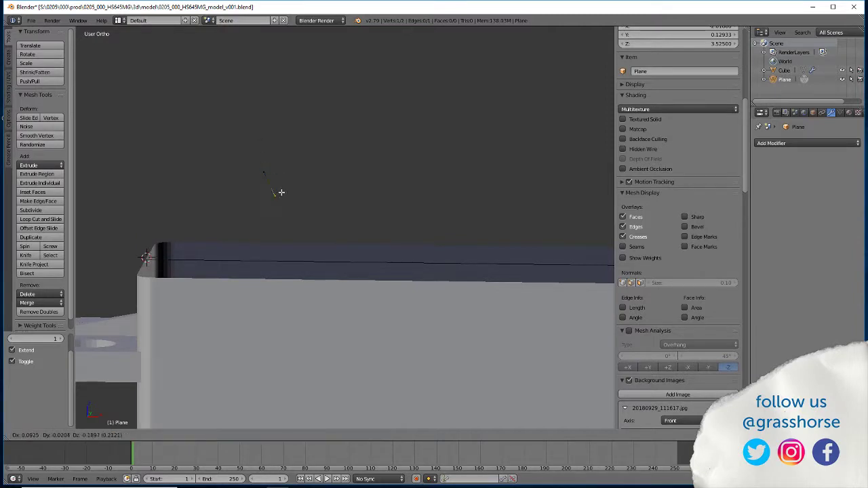
{"action": "key", "text": "Escape"}
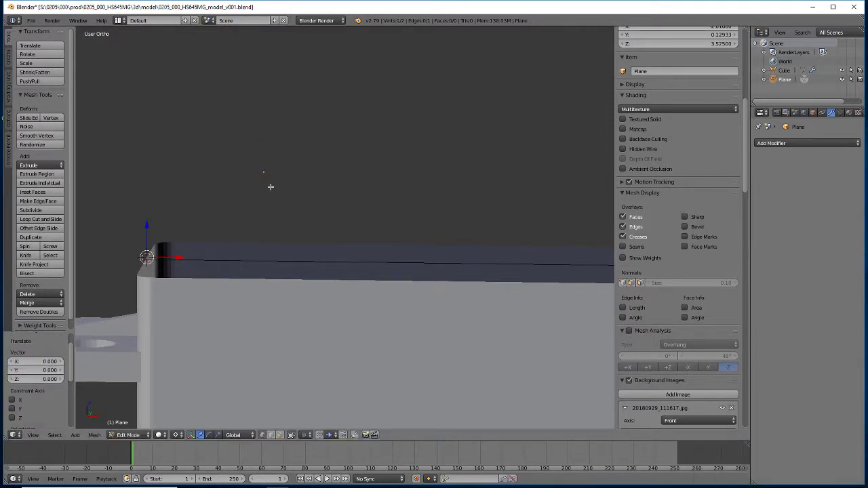
{"action": "key", "text": "g"}
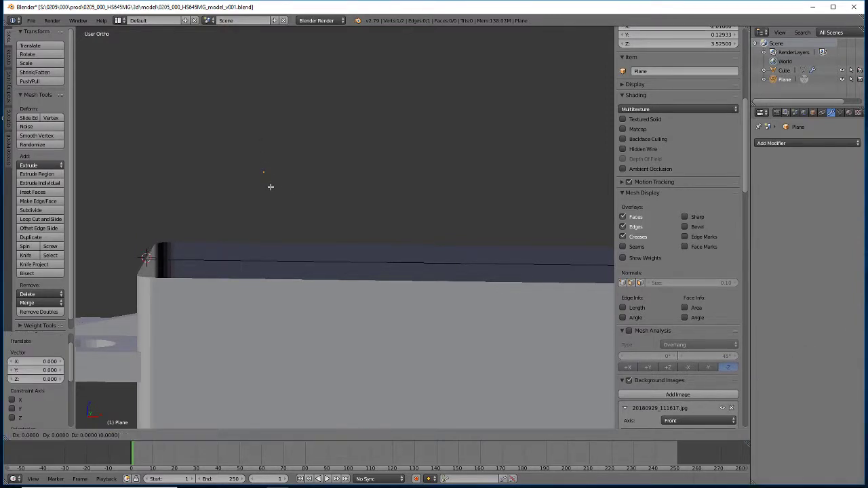
{"action": "key", "text": "z"}
{"action": "key", "text": "minus"}
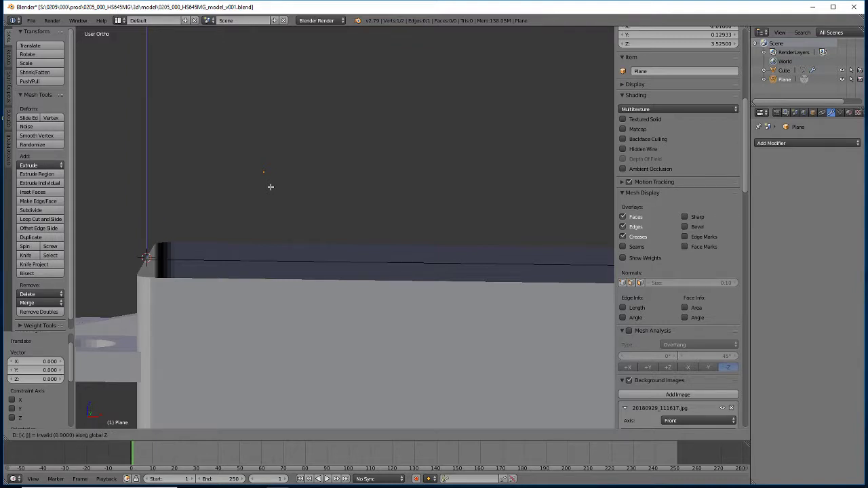
{"action": "type", "text": "0.338"}
{"action": "key", "text": "Return"}
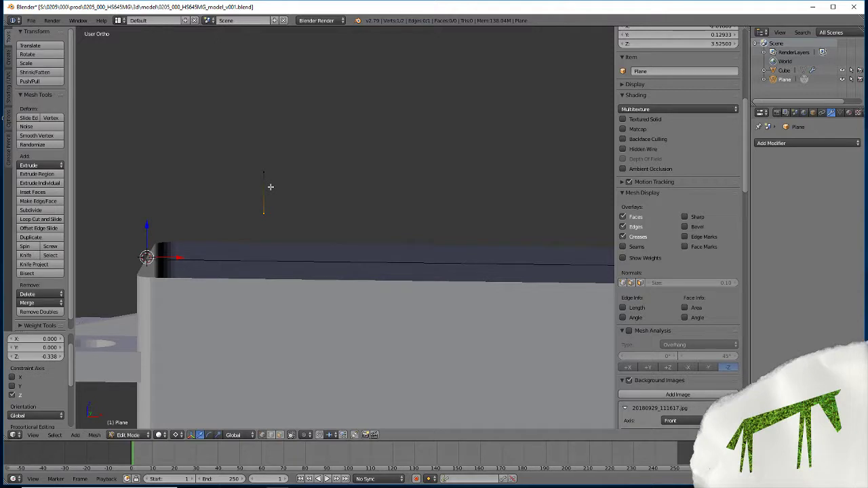
{"action": "scroll", "coordinate": [265, 197], "scroll_direction": "down", "scroll_amount": 2}
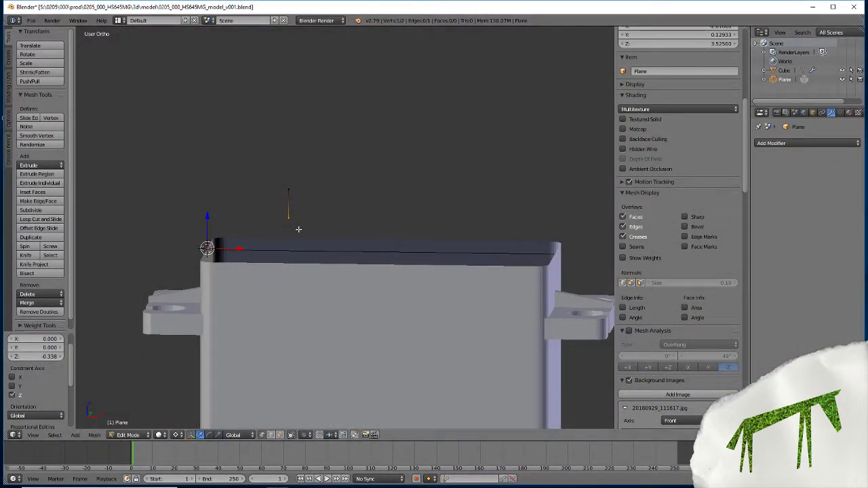
Extrude a new vertex 0.21 along X from the end vertex.
{"action": "key", "text": "e"}
{"action": "right_click", "coordinate": [320, 247]}
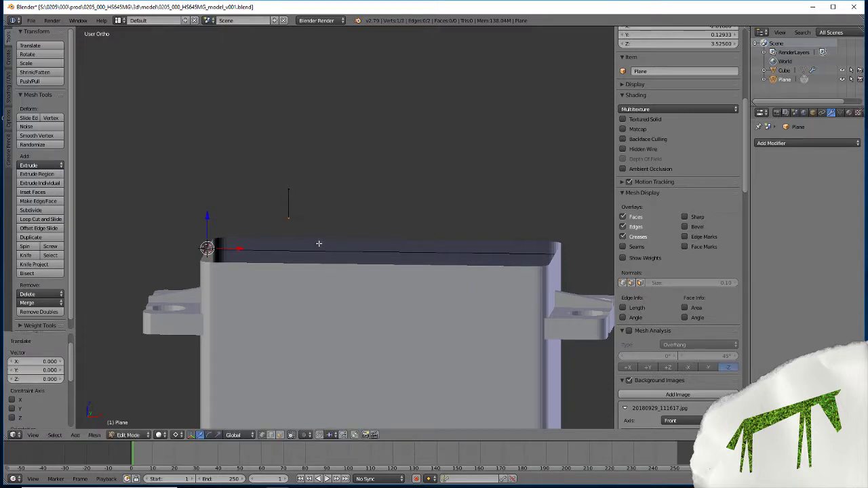
{"action": "type", "text": "x"}
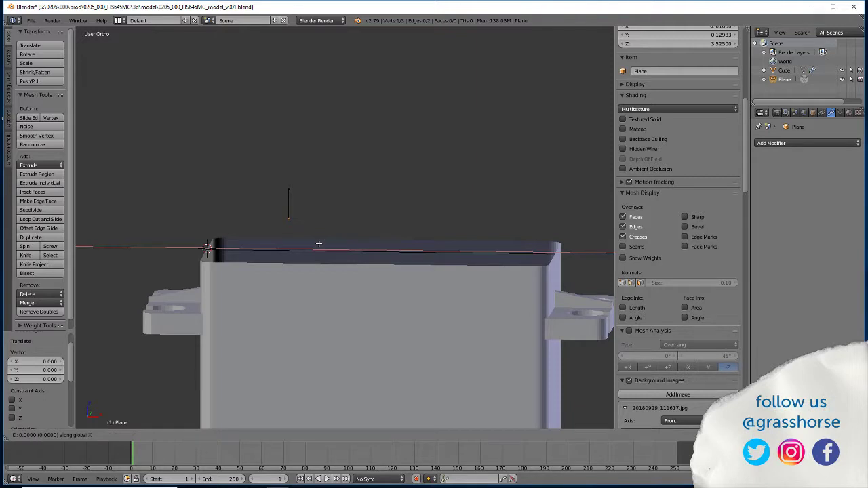
{"action": "type", "text": ".21"}
{"action": "key", "text": "Return"}
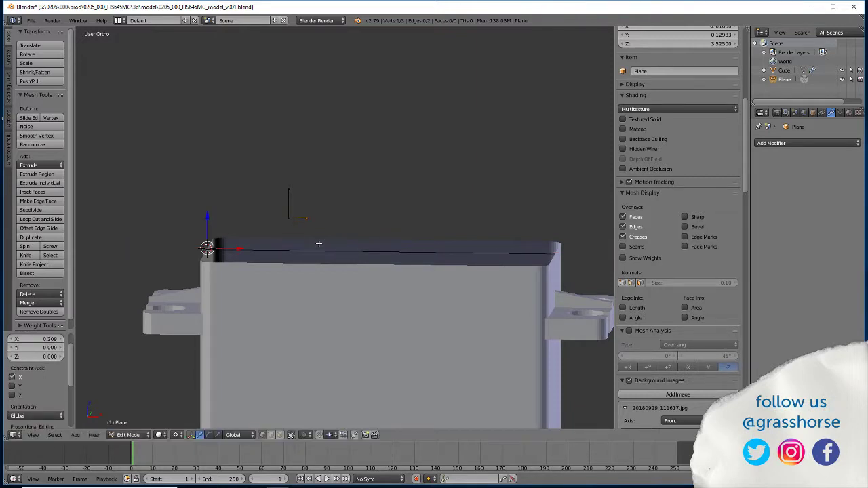
Snap the 3D cursor to the top vertex of the vertical edge.
{"action": "right_click", "coordinate": [289, 190]}
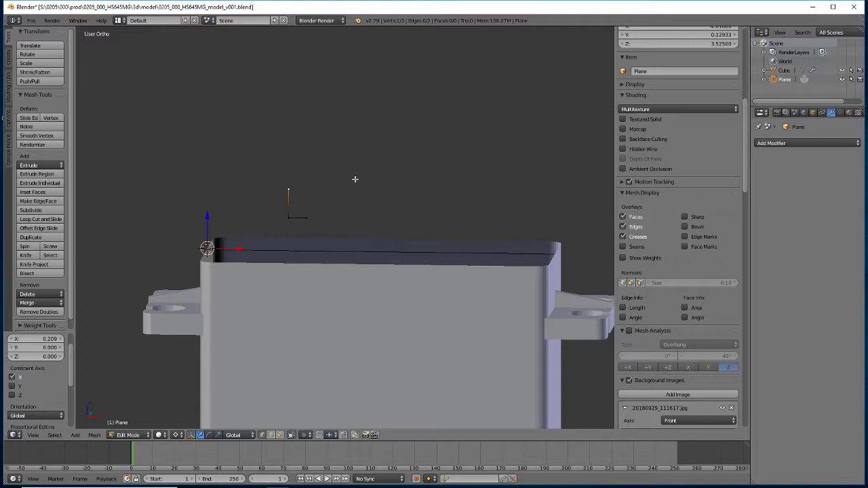
{"action": "right_click", "coordinate": [306, 219]}
{"action": "right_click", "coordinate": [280, 184]}
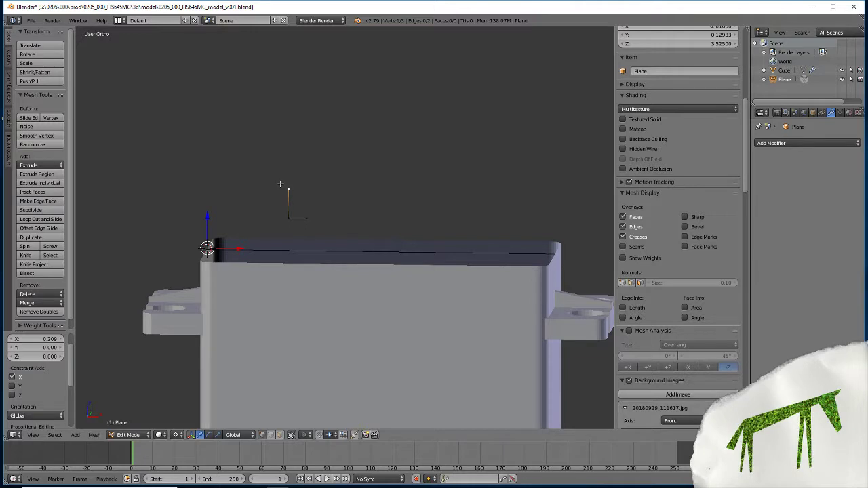
{"action": "key", "text": "shift+s"}
{"action": "left_click", "coordinate": [280, 183]}
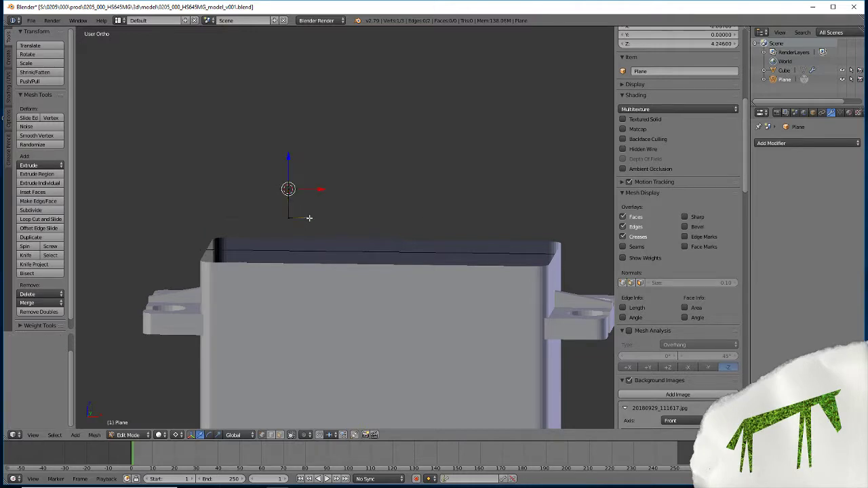
Extrude a vertex from the right end and raise it to the cursor's height.
{"action": "key", "text": "e"}
{"action": "right_click", "coordinate": [335, 234]}
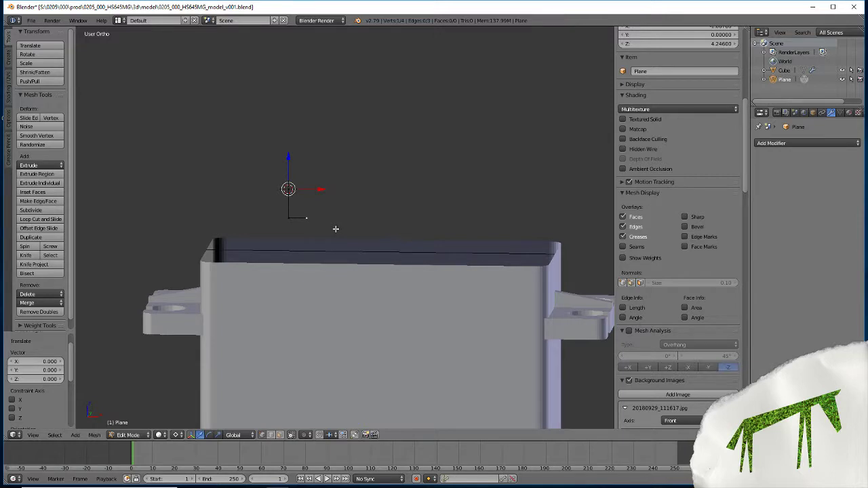
{"action": "key", "text": "s"}
{"action": "key", "text": "z"}
{"action": "key", "text": "0"}
{"action": "key", "text": "Return"}
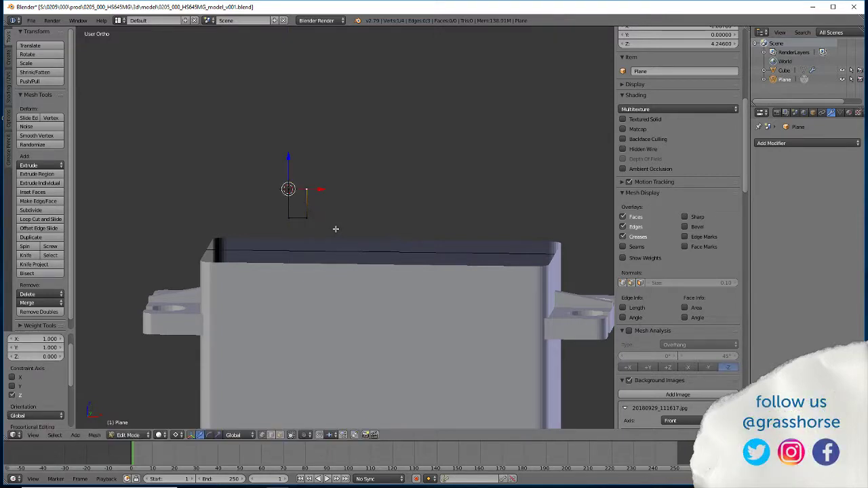
Loop-cut the right edge to add a vertex and slide it along the edge.
{"action": "scroll", "coordinate": [335, 228], "scroll_direction": "up", "scroll_amount": 5}
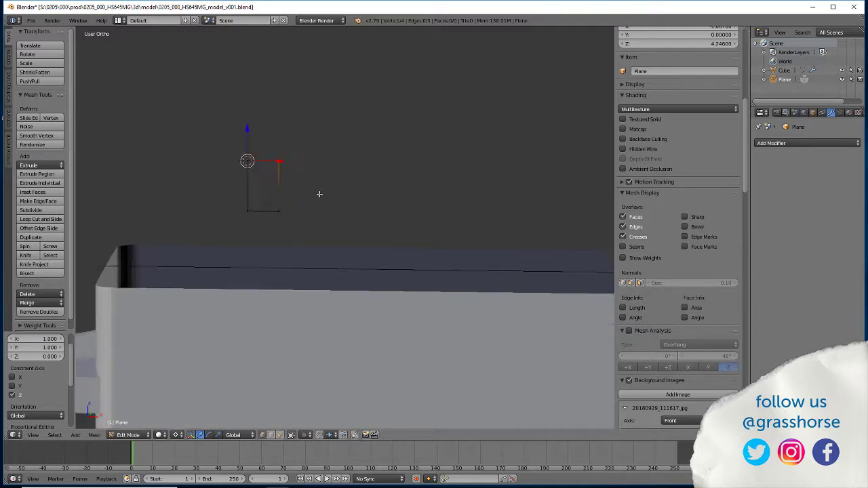
{"action": "left_click", "coordinate": [41, 220]}
{"action": "left_click", "coordinate": [243, 175]}
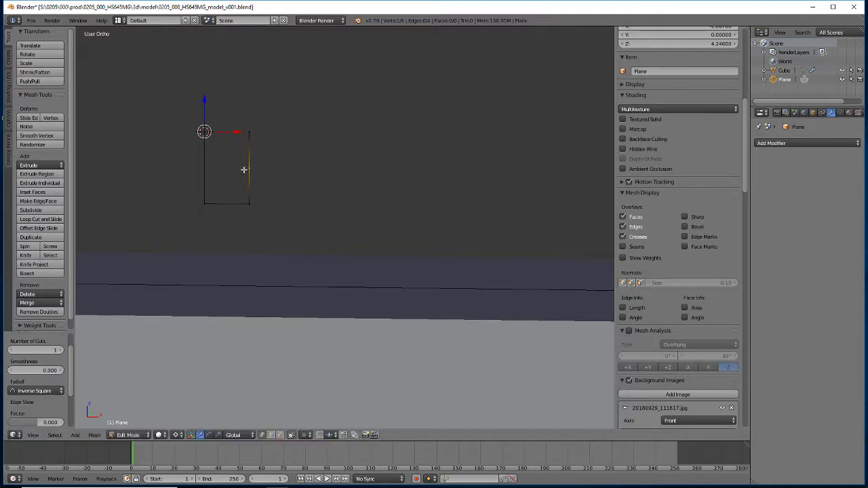
{"action": "key", "text": "shift+v"}
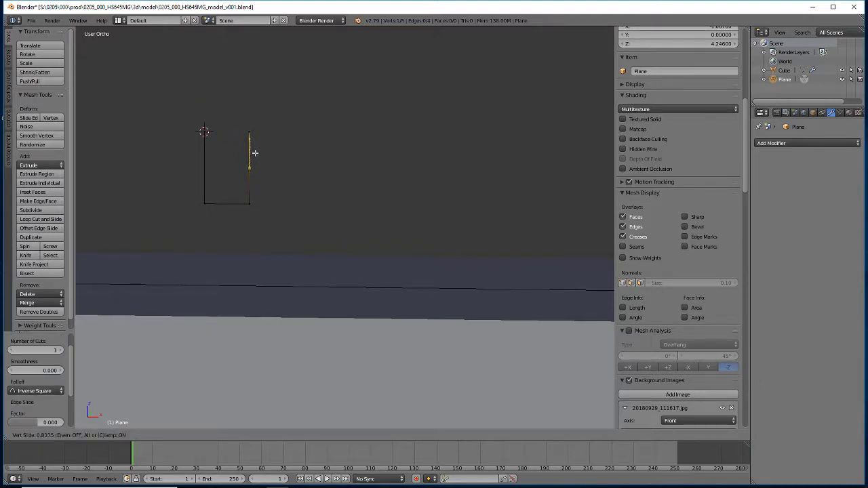
{"action": "left_click", "coordinate": [253, 168]}
Level the new vertex with the top-right corner, then lower it 0.086 along Z.
{"action": "right_click", "coordinate": [263, 127]}
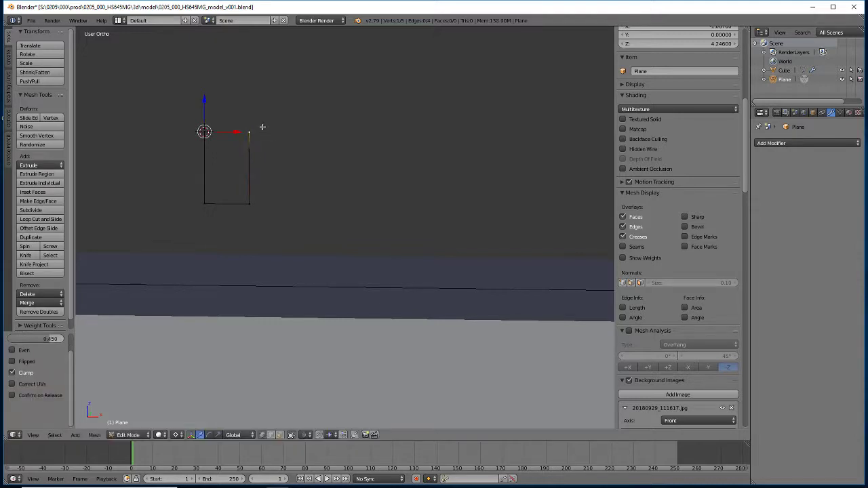
{"action": "key", "text": "shift+s"}
{"action": "left_click", "coordinate": [262, 126]}
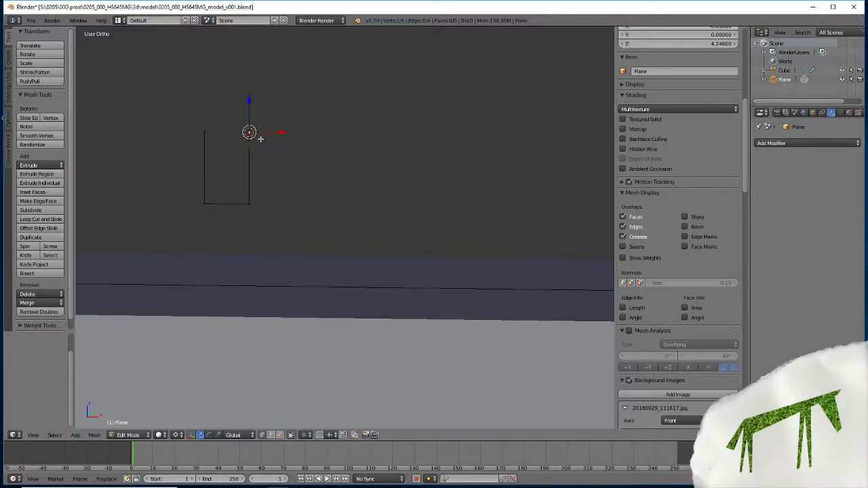
{"action": "right_click", "coordinate": [262, 149]}
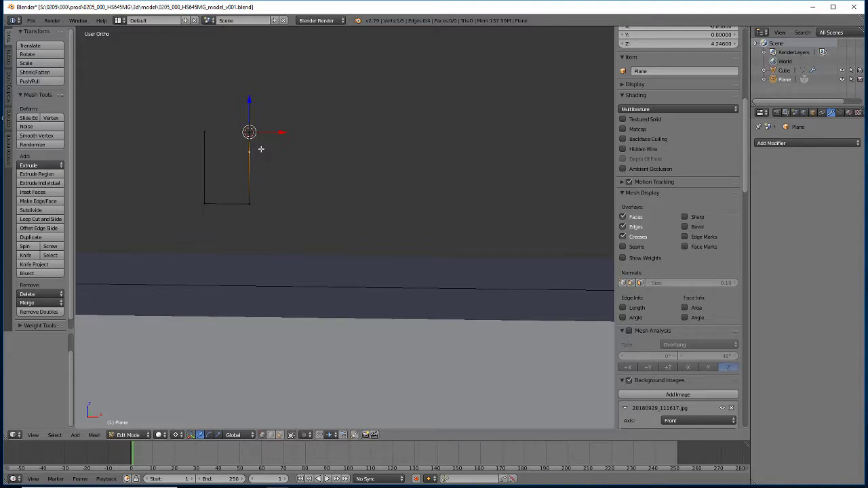
{"action": "type", "text": "s"}
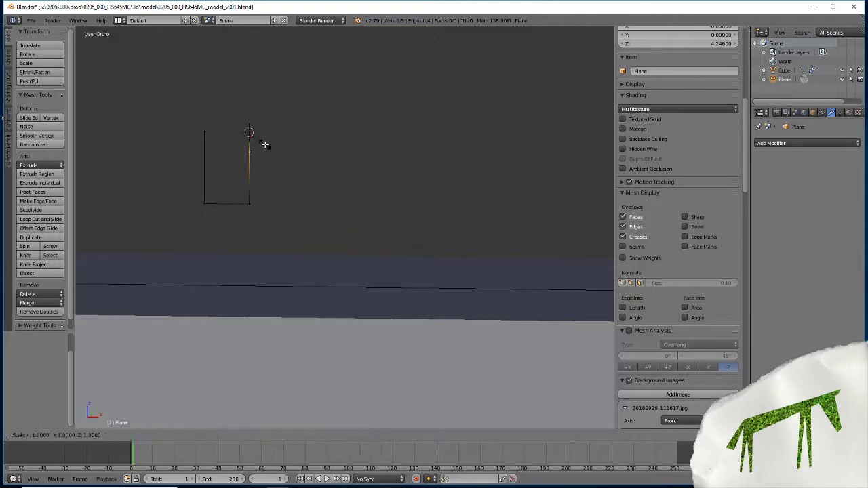
{"action": "type", "text": "z"}
{"action": "type", "text": "0"}
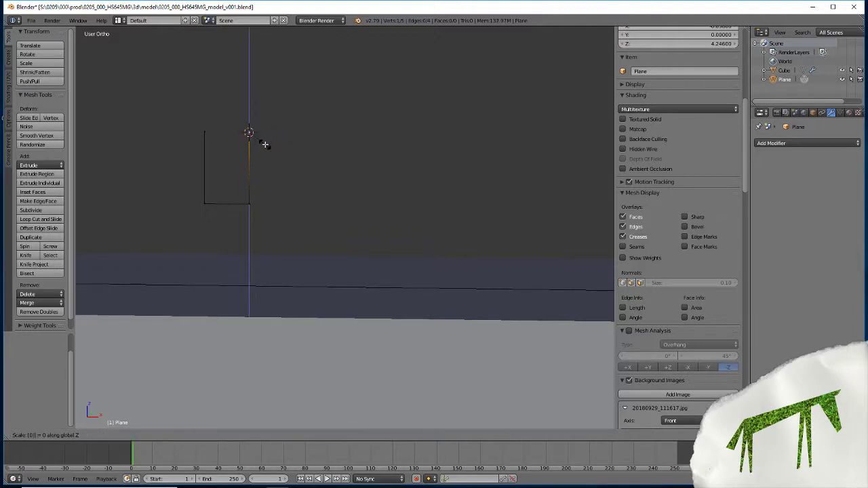
{"action": "key", "text": "Return"}
{"action": "type", "text": "gz"}
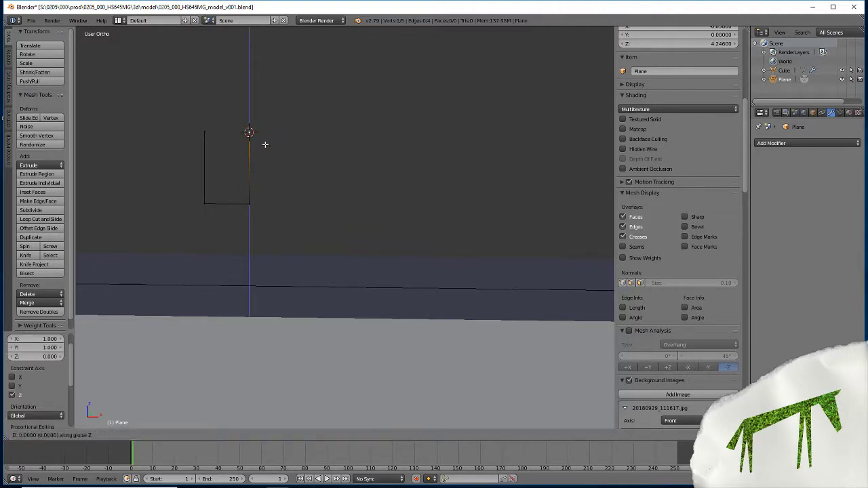
{"action": "type", "text": "-0.086"}
{"action": "key", "text": "Return"}
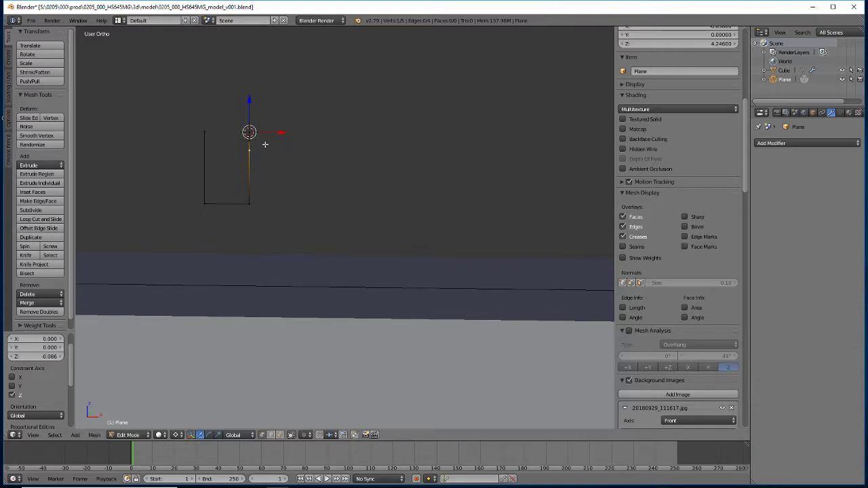
Undo an accidental extrusion and shift the top-right corner vertex 0.086 along X.
{"action": "right_click", "coordinate": [253, 136]}
{"action": "key", "text": "e"}
{"action": "right_click", "coordinate": [252, 135]}
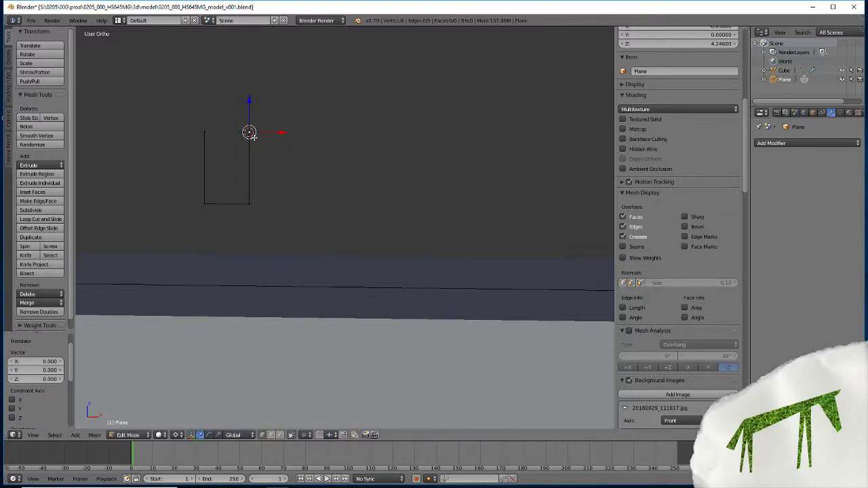
{"action": "key", "text": "ctrl+z"}
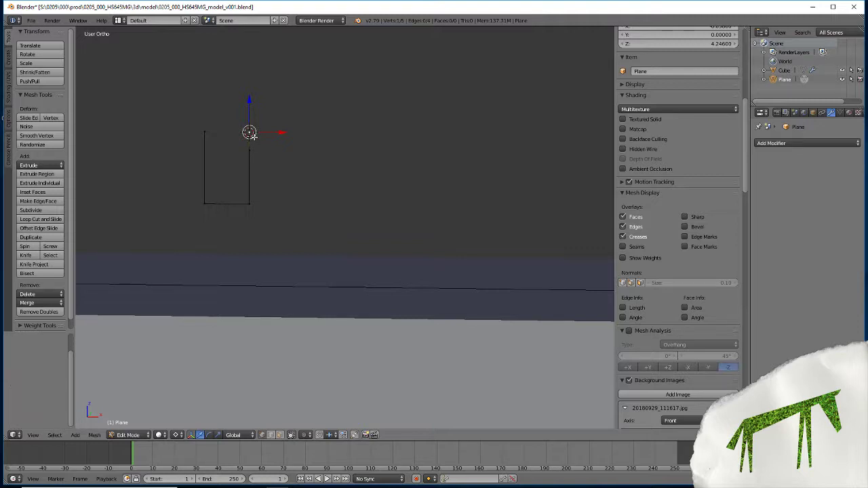
{"action": "right_click", "coordinate": [251, 135]}
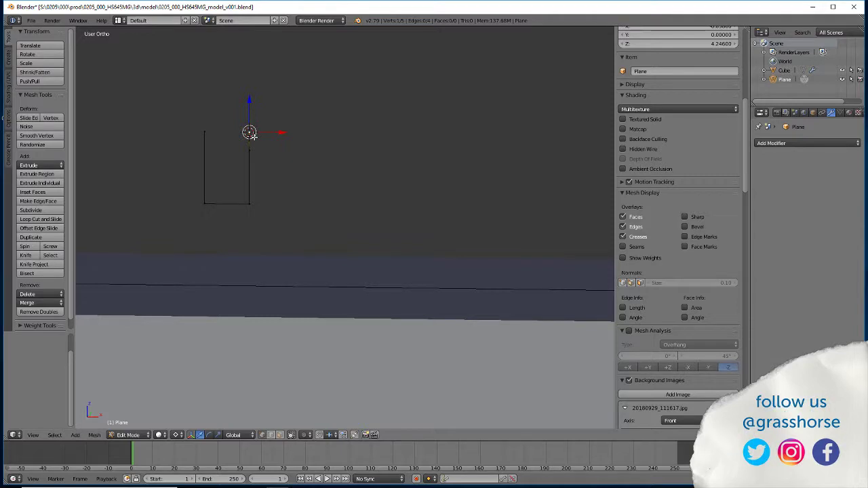
{"action": "key", "text": "g"}
{"action": "key", "text": "x"}
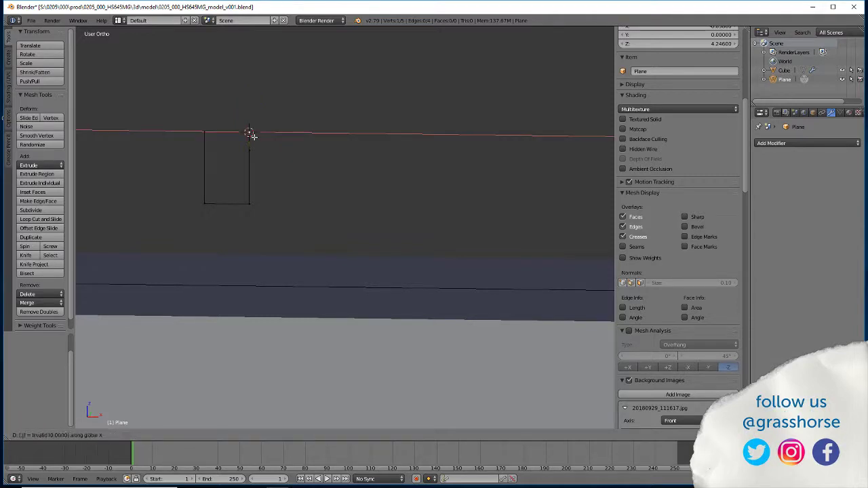
{"action": "type", "text": ".086"}
{"action": "key", "text": "Return"}
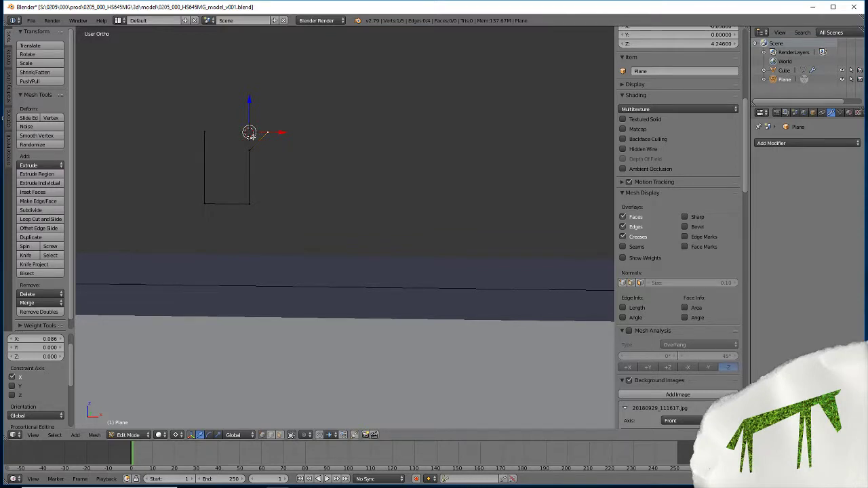
Extrude a vertex aligned with the top-left vertex and move it 0.566 along X.
{"action": "right_click", "coordinate": [201, 135]}
{"action": "key", "text": "shift+s"}
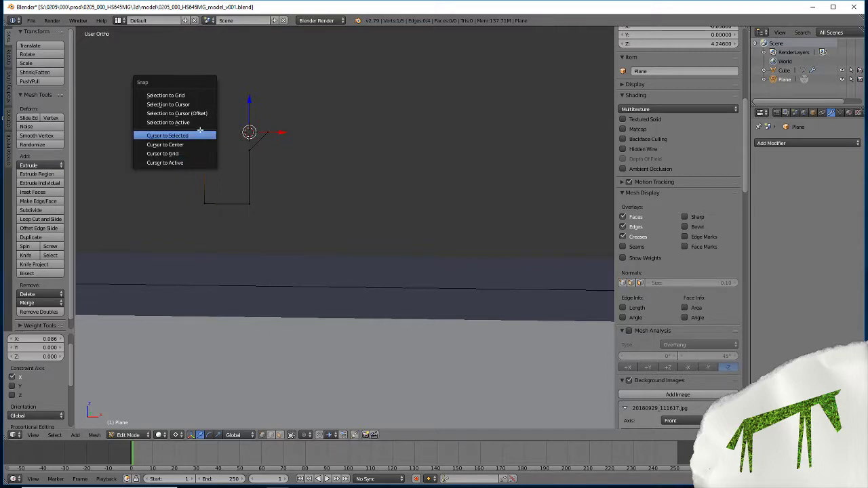
{"action": "left_click", "coordinate": [196, 132]}
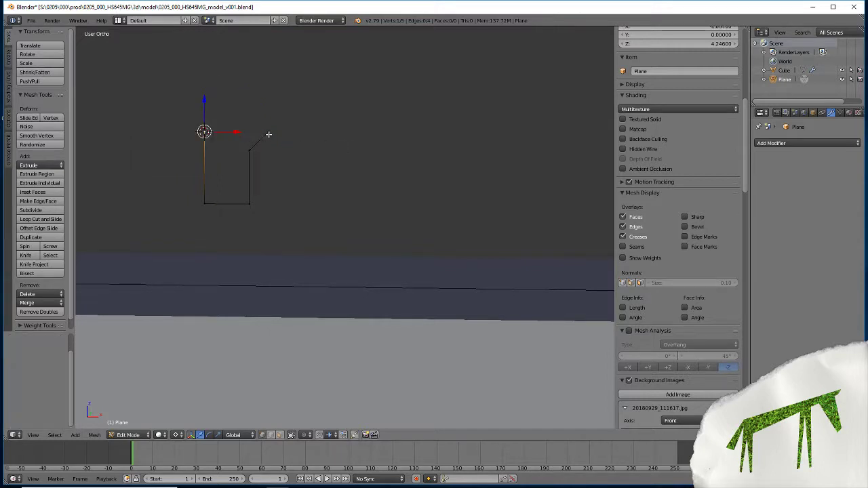
{"action": "key", "text": "e"}
{"action": "right_click", "coordinate": [340, 135]}
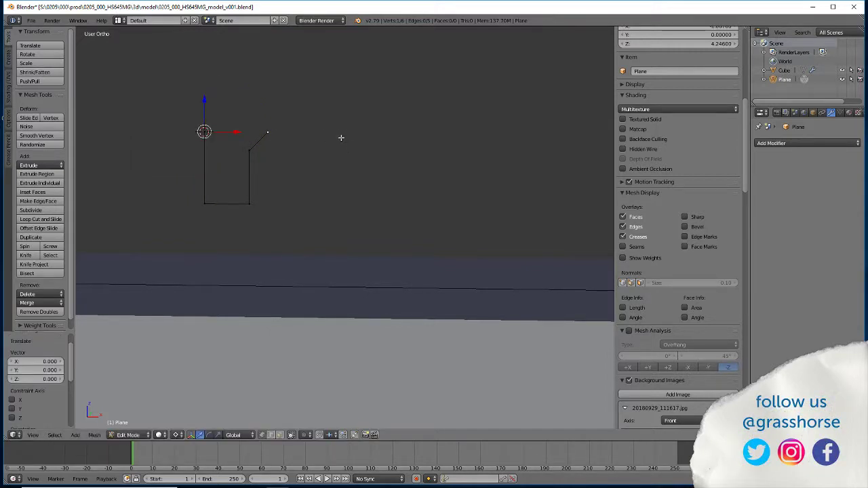
{"action": "key", "text": "s"}
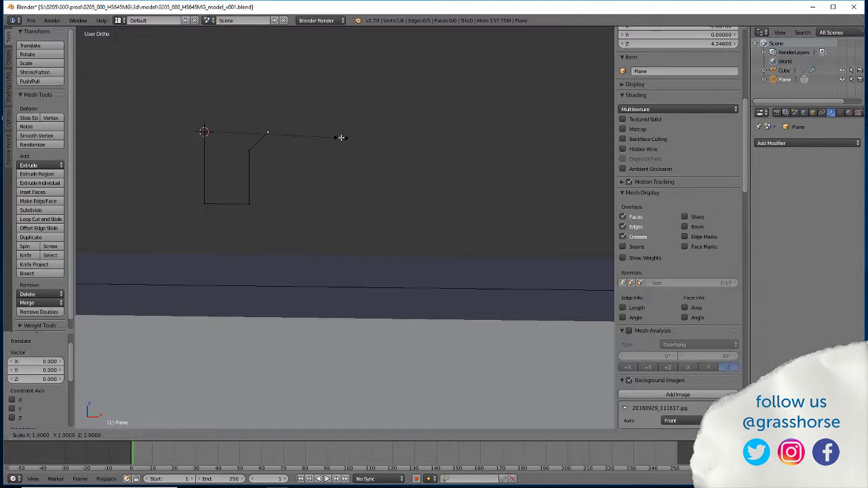
{"action": "key", "text": "x"}
{"action": "key", "text": "0"}
{"action": "key", "text": "Return"}
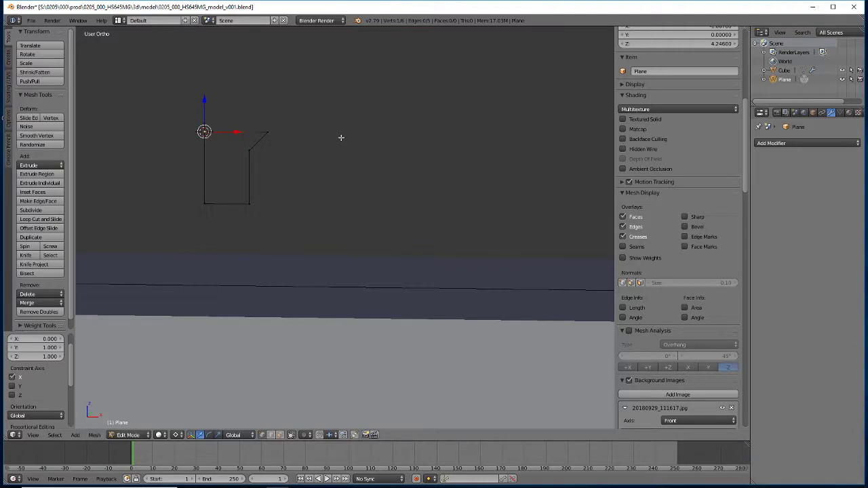
{"action": "type", "text": "gx.566"}
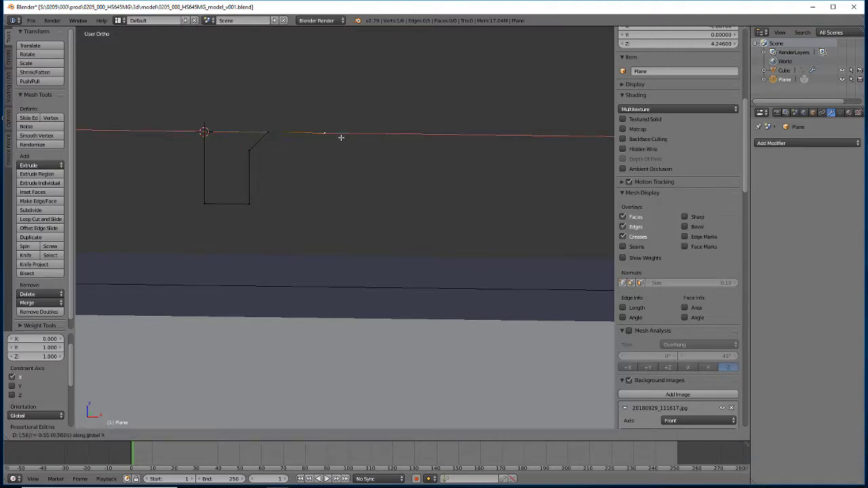
{"action": "key", "text": "Return"}
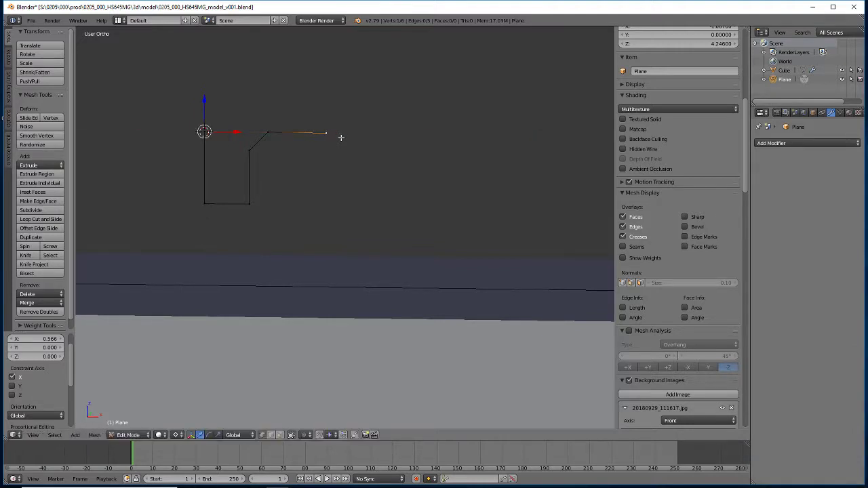
{"action": "scroll", "coordinate": [341, 149], "scroll_direction": "down", "scroll_amount": 2}
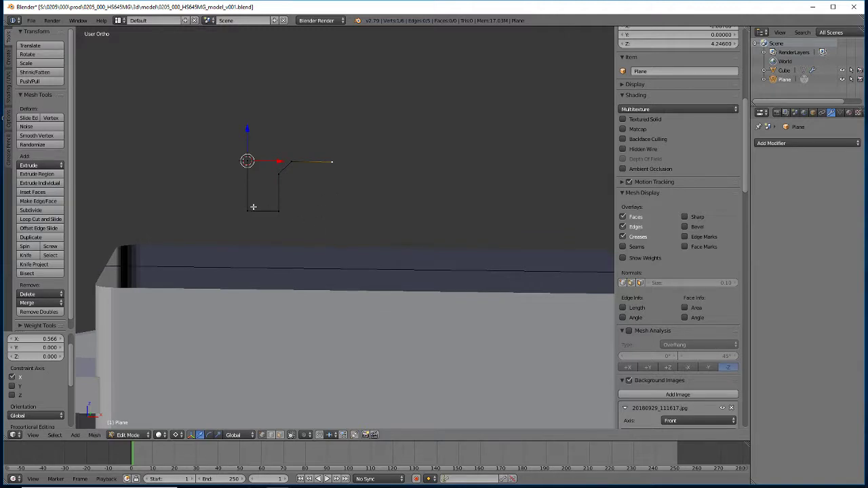
Snap the cursor to the bottom-left vertex and extrude the right end down to that height.
{"action": "right_click", "coordinate": [250, 210]}
{"action": "key", "text": "shift+s"}
{"action": "left_click", "coordinate": [249, 210]}
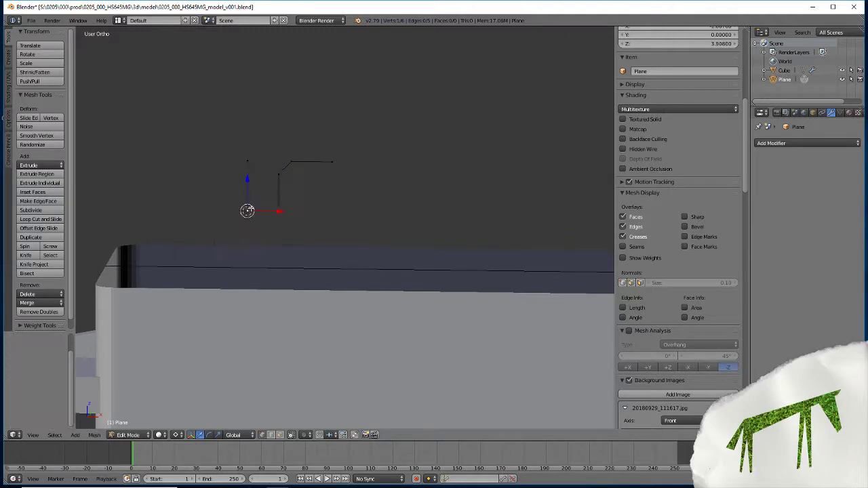
{"action": "right_click", "coordinate": [335, 164]}
{"action": "key", "text": "e"}
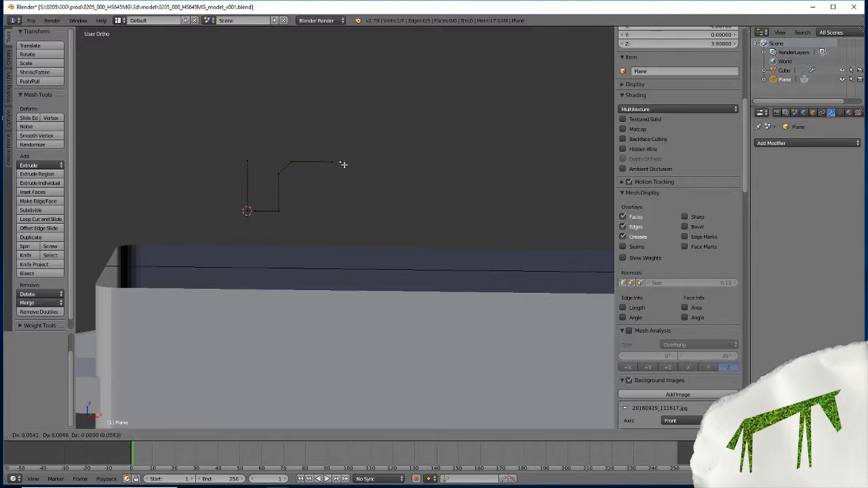
{"action": "right_click", "coordinate": [342, 170]}
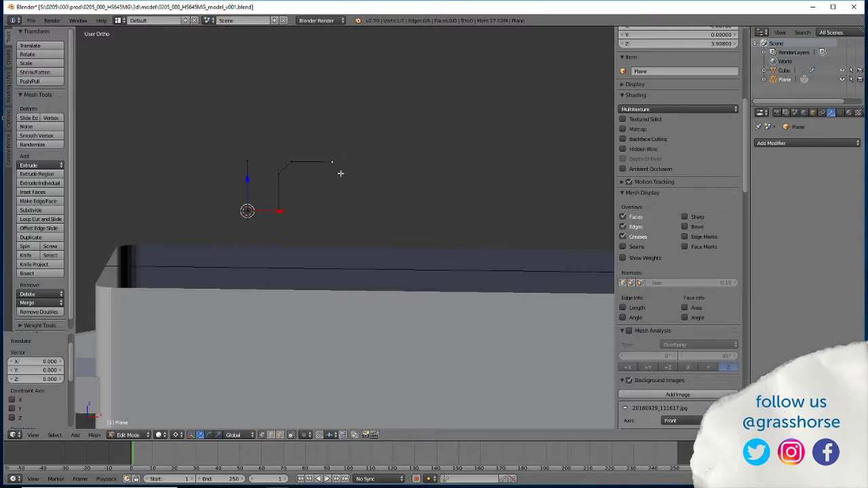
{"action": "key", "text": "s"}
{"action": "key", "text": "z"}
{"action": "key", "text": "0"}
{"action": "key", "text": "Return"}
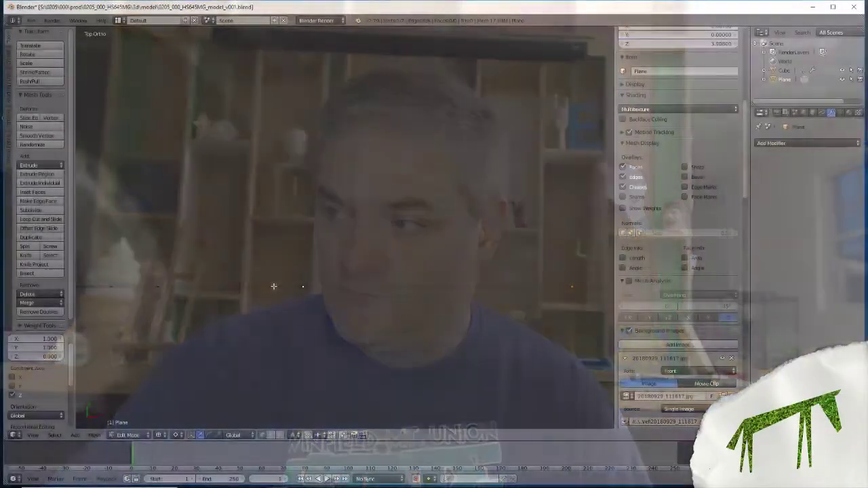
{"action": "key", "text": "space"}
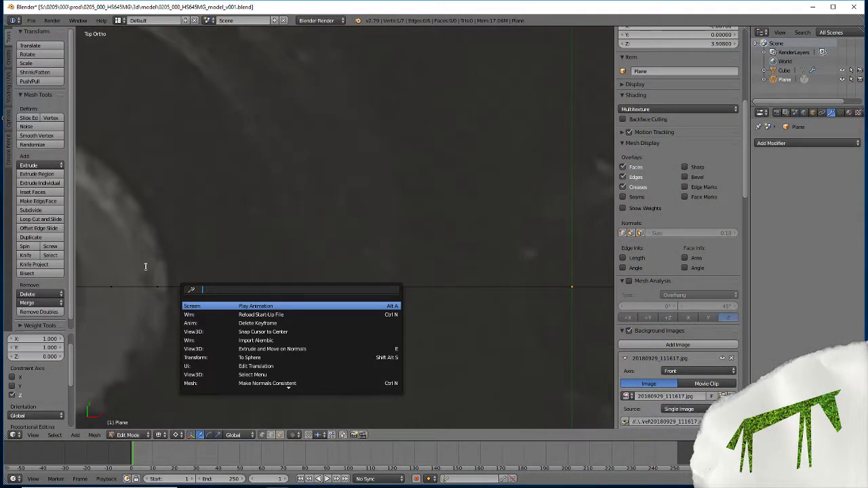
{"action": "key", "text": "Escape"}
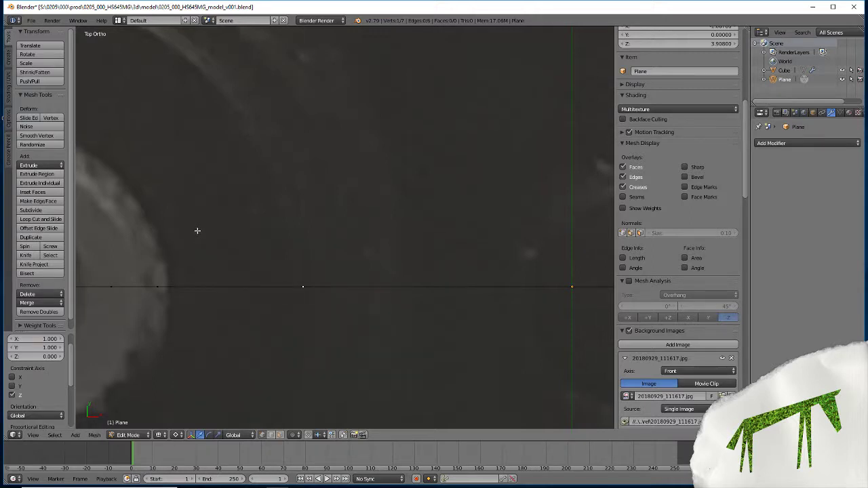
{"action": "key", "text": "Home"}
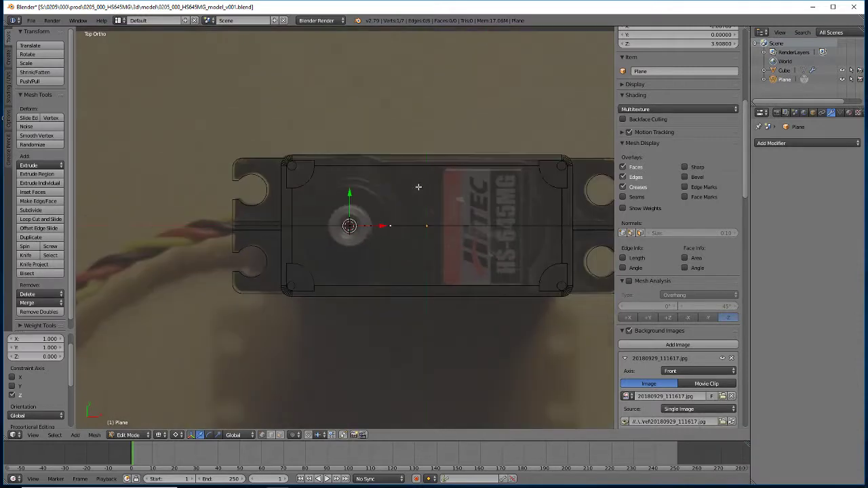
{"action": "middle_click_drag", "start_coordinate": [361, 291], "coordinate": [389, 229]}
{"action": "scroll", "coordinate": [390, 229], "scroll_direction": "up", "scroll_amount": 4}
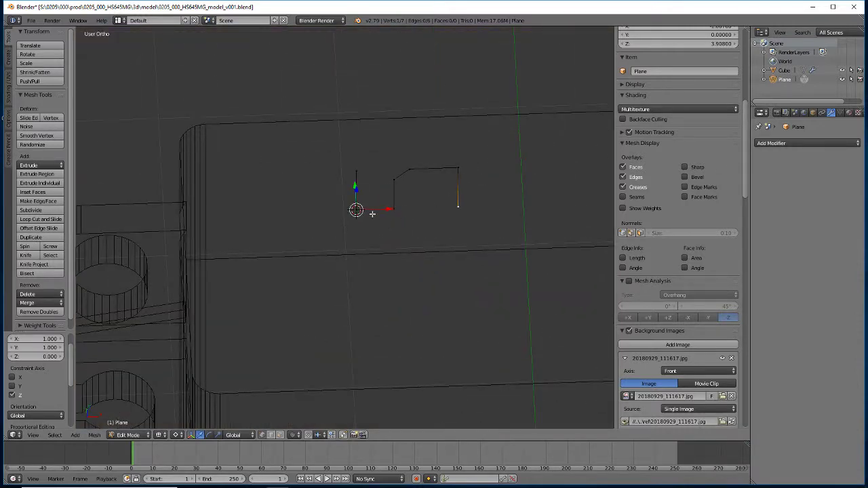
{"action": "key", "text": "KP_7"}
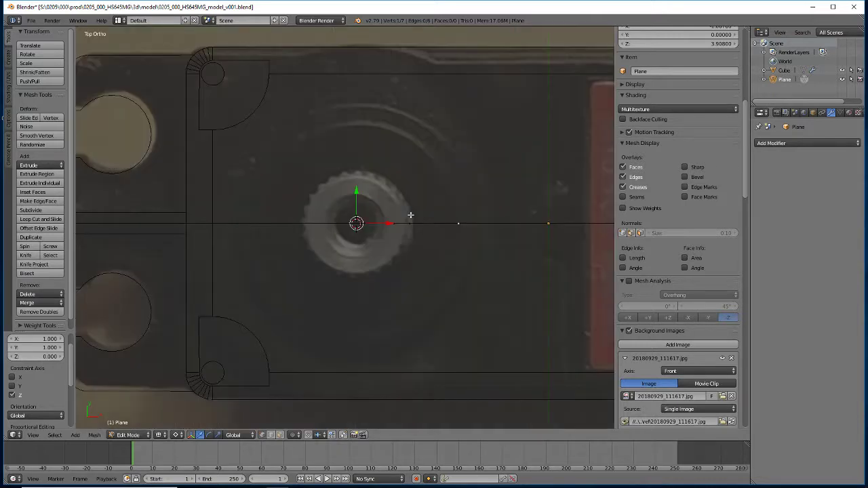
{"action": "middle_click_drag", "start_coordinate": [378, 310], "coordinate": [378, 275]}
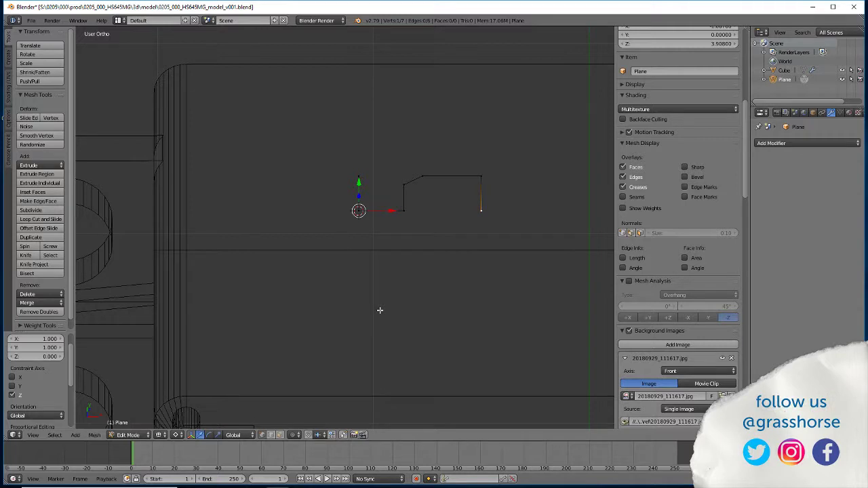
{"action": "key", "text": "KP_7"}
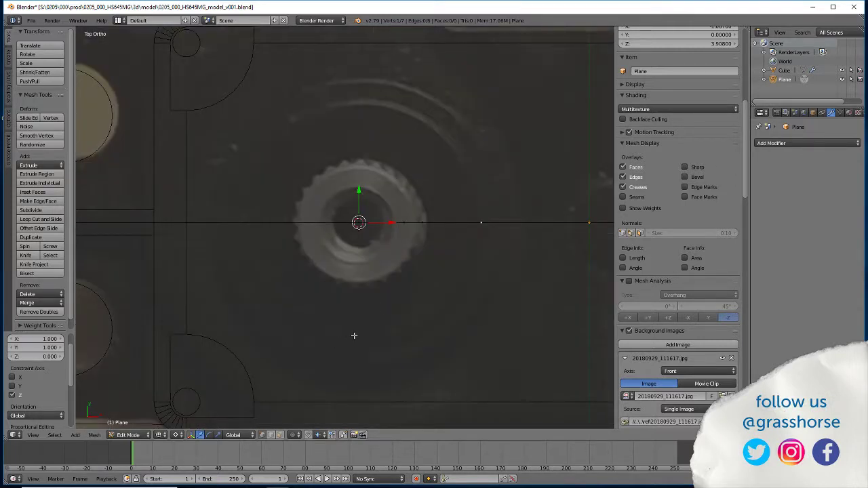
{"action": "middle_click_drag", "start_coordinate": [354, 343], "coordinate": [352, 294]}
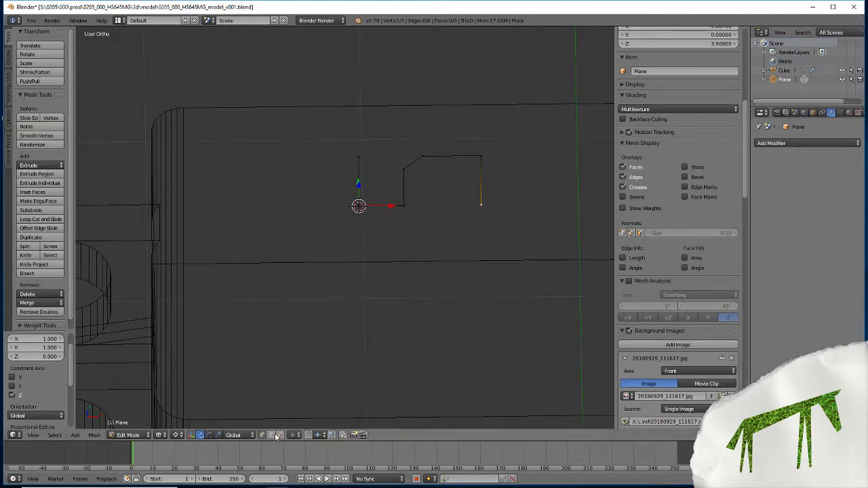
Select the short bottom edge near the origin and enable the Edge Info length overlay.
{"action": "key", "text": "a"}
{"action": "right_click", "coordinate": [380, 200]}
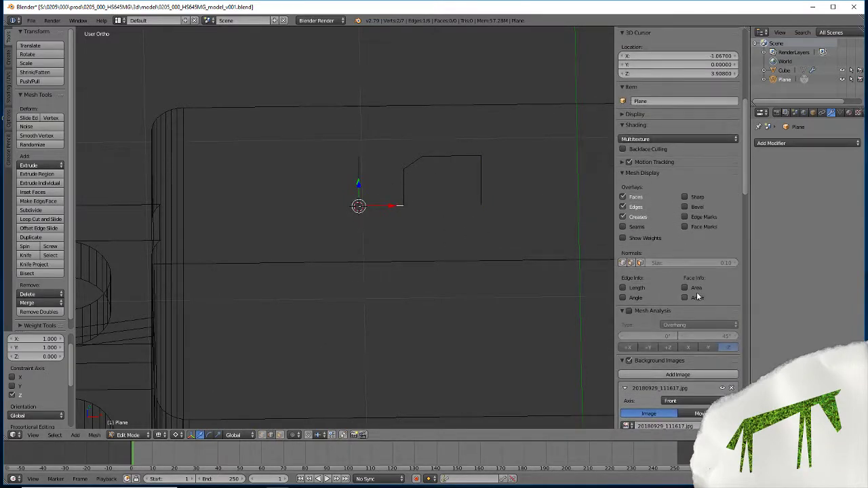
{"action": "scroll", "coordinate": [646, 348], "scroll_direction": "down", "scroll_amount": 10}
{"action": "scroll", "coordinate": [646, 348], "scroll_direction": "down", "scroll_amount": 15}
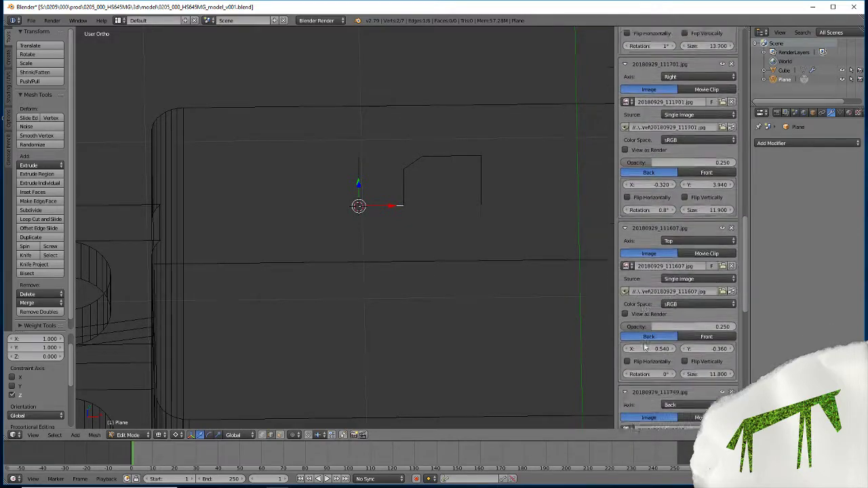
{"action": "scroll", "coordinate": [646, 348], "scroll_direction": "up", "scroll_amount": 20}
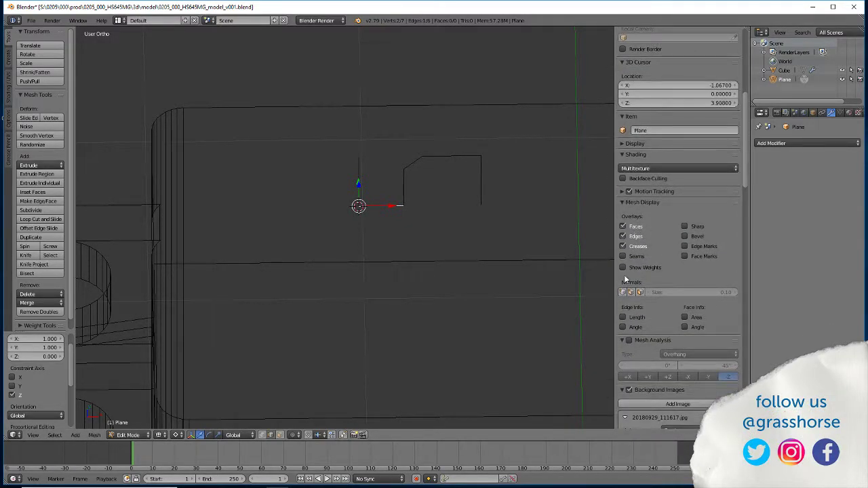
{"action": "left_click", "coordinate": [623, 317]}
{"action": "scroll", "coordinate": [442, 257], "scroll_direction": "up", "scroll_amount": 7}
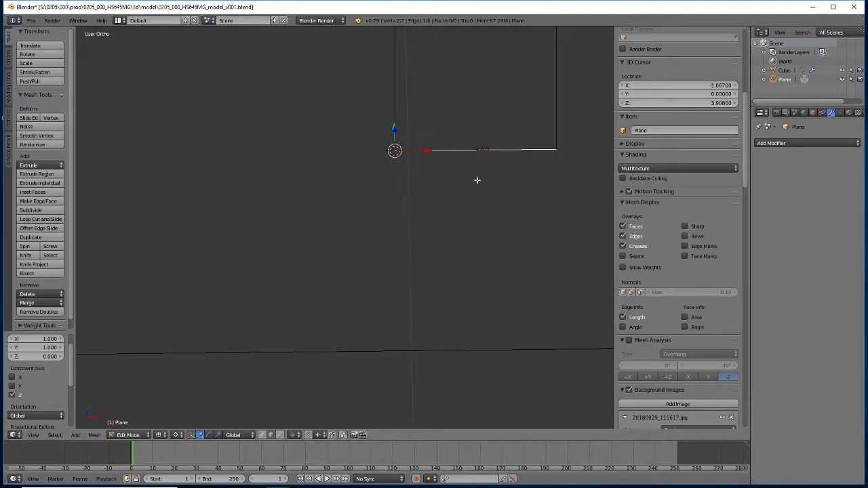
{"action": "scroll", "coordinate": [479, 218], "scroll_direction": "down", "scroll_amount": 4}
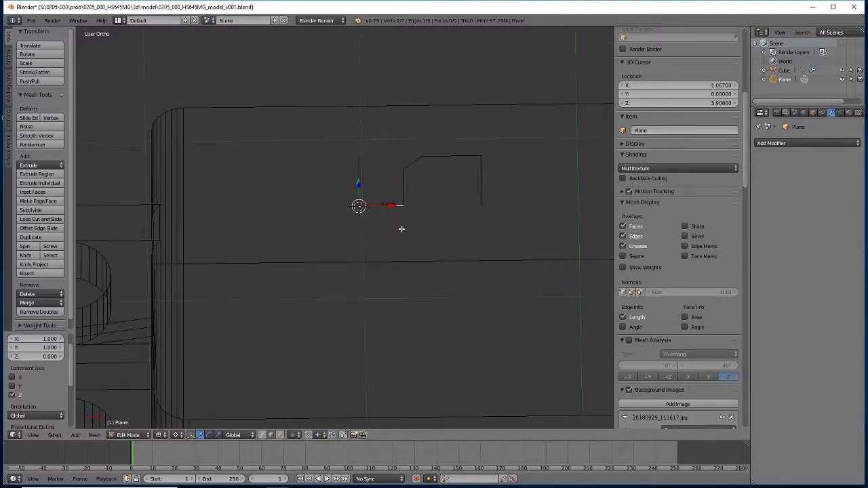
{"action": "scroll", "coordinate": [401, 231], "scroll_direction": "up", "scroll_amount": 3}
{"action": "scroll", "coordinate": [452, 184], "scroll_direction": "down", "scroll_amount": 2}
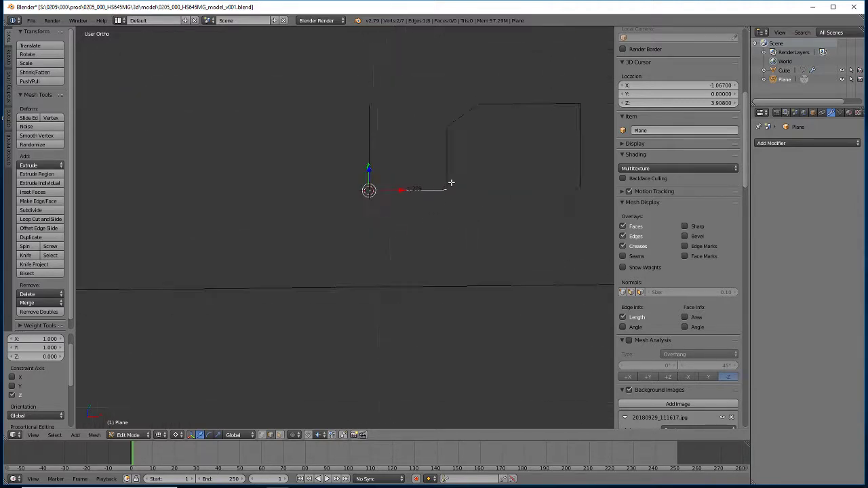
{"action": "scroll", "coordinate": [452, 184], "scroll_direction": "up", "scroll_amount": 1}
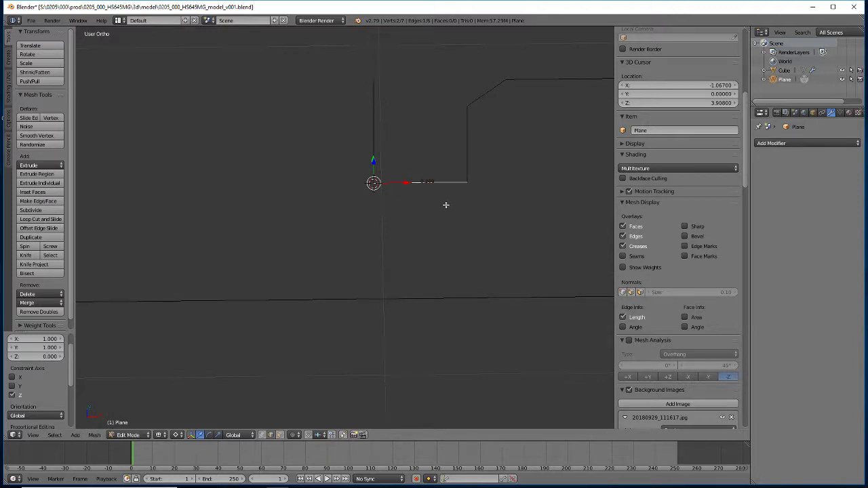
Compute 0.209 / 2 = 0.1045 in Calculator and return to Blender.
{"action": "mouse_move", "coordinate": [446, 485]}
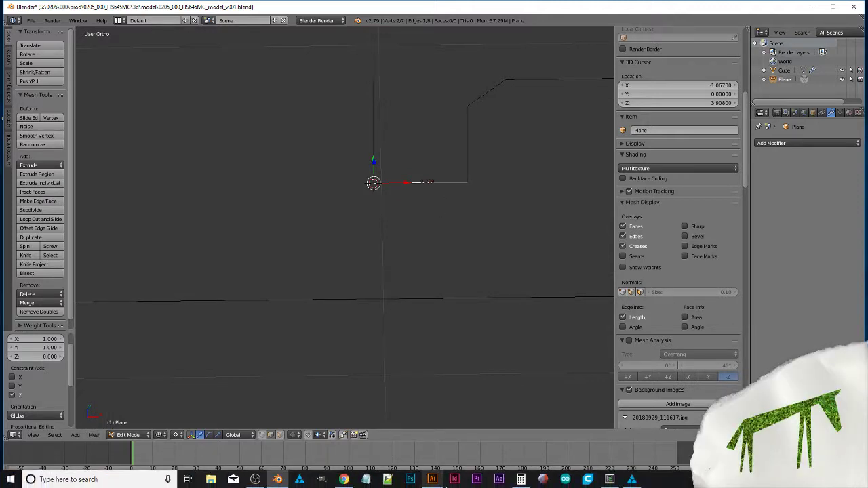
{"action": "left_click", "coordinate": [521, 480]}
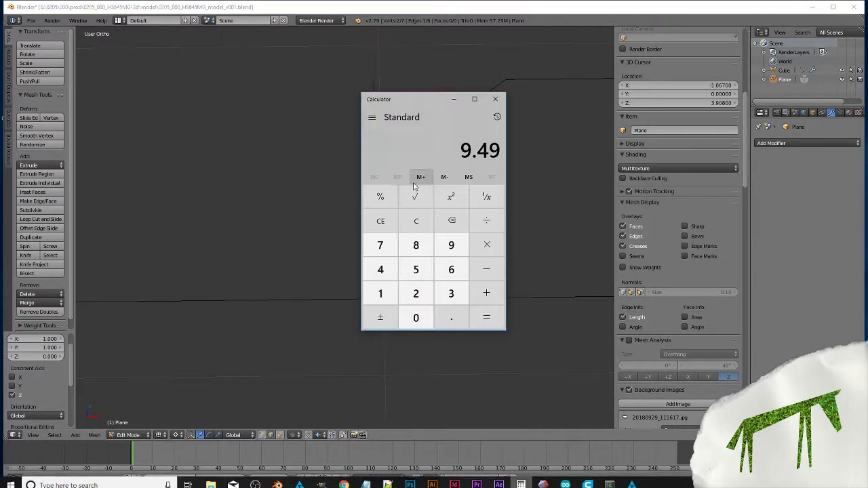
{"action": "type", "text": "0.209/2"}
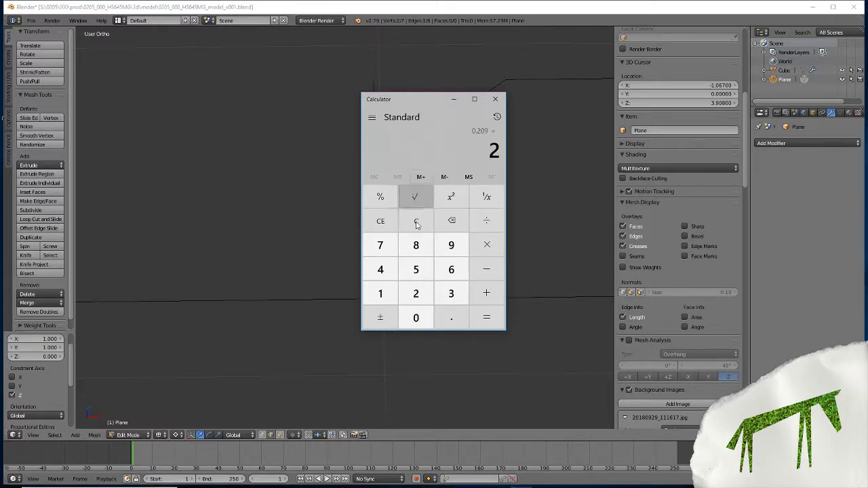
{"action": "left_click", "coordinate": [490, 317]}
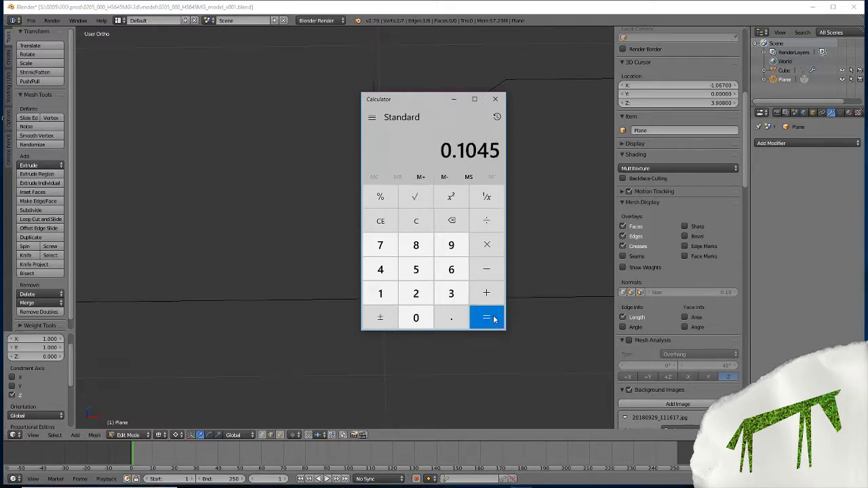
{"action": "left_click", "coordinate": [508, 11]}
{"action": "scroll", "coordinate": [465, 182], "scroll_direction": "down", "scroll_amount": 5}
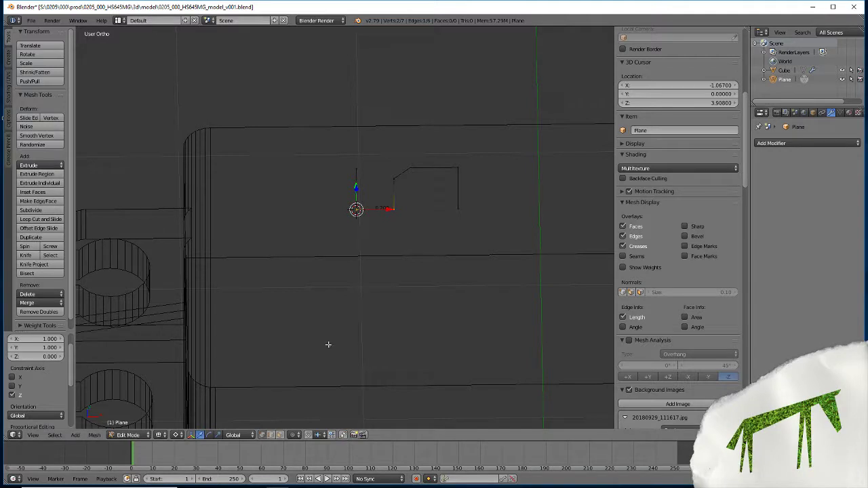
Box-select the right part of the outline and try a -0.01 X move, then undo it.
{"action": "key", "text": "a"}
{"action": "key", "text": "b"}
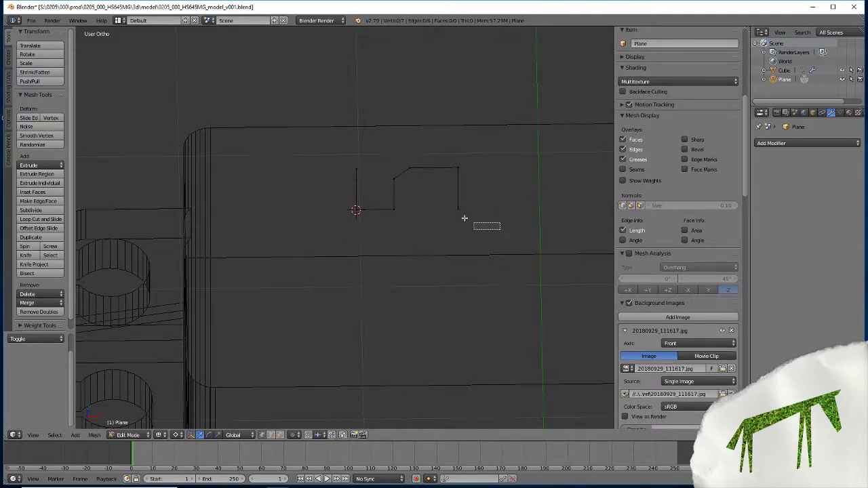
{"action": "left_click_drag", "start_coordinate": [500, 226], "coordinate": [389, 153]}
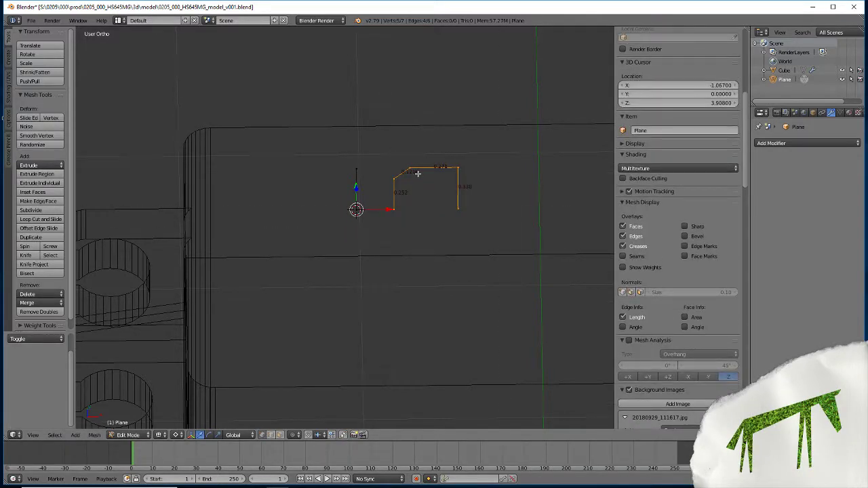
{"action": "key", "text": "g"}
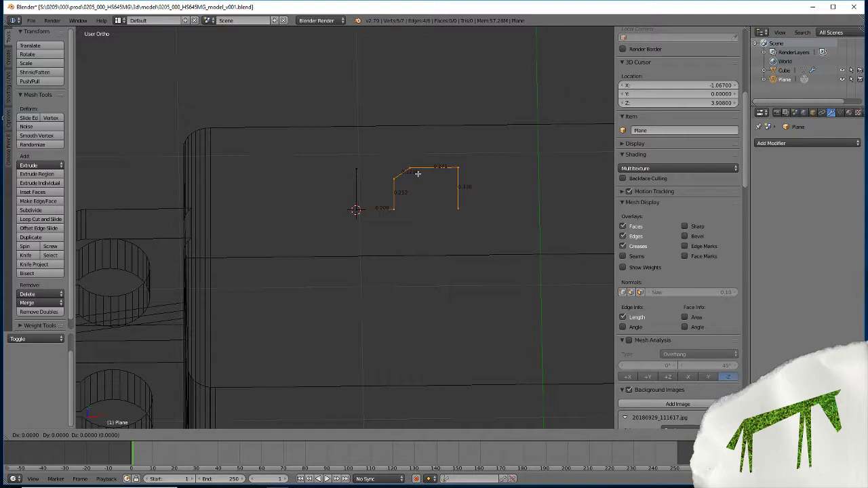
{"action": "type", "text": "x-0"}
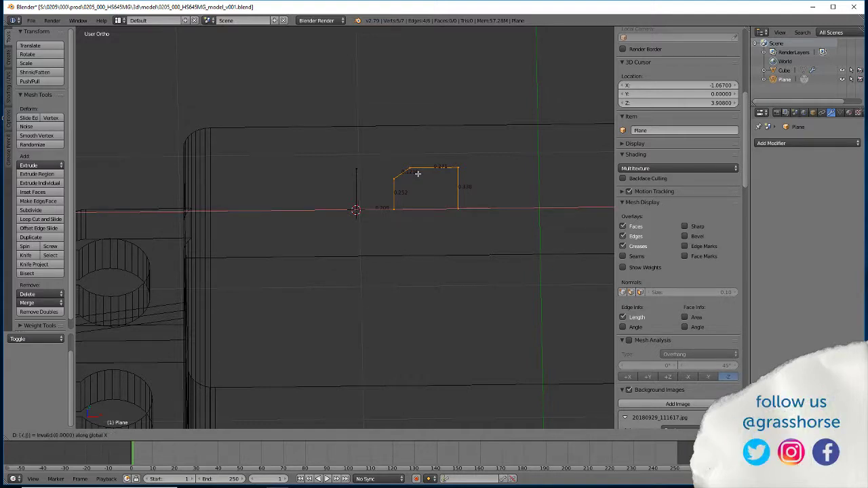
{"action": "type", "text": ".01045"}
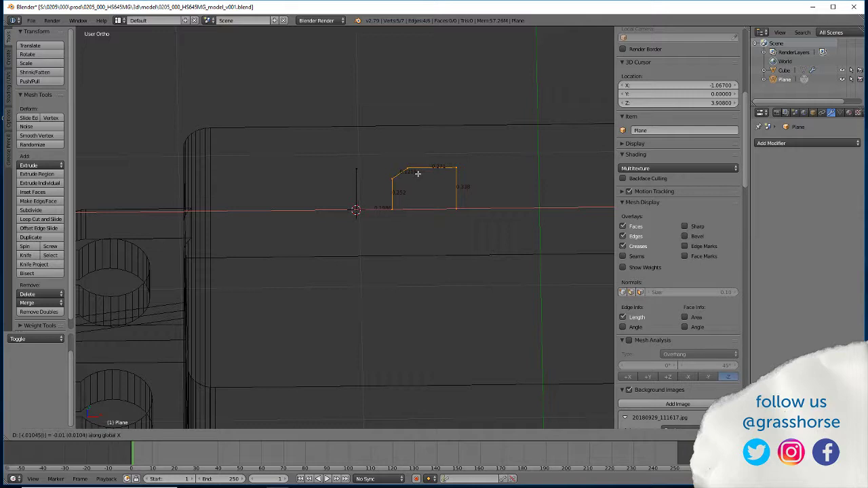
{"action": "key", "text": "Return"}
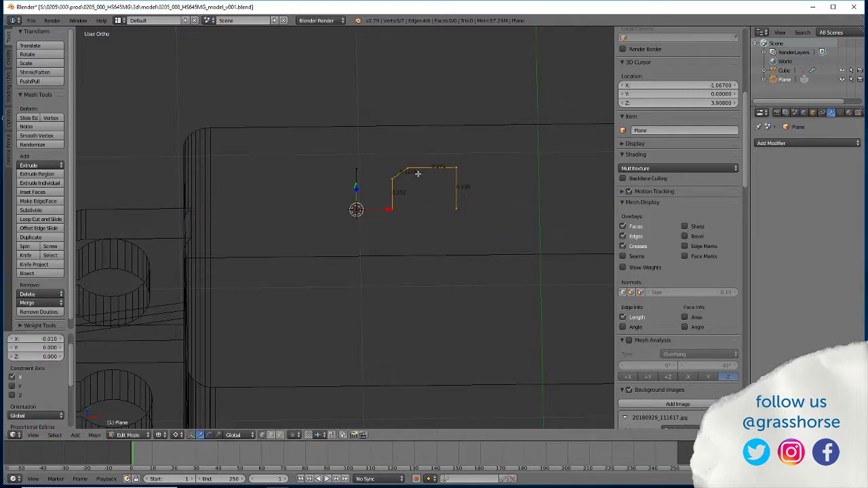
{"action": "key", "text": "ctrl+z"}
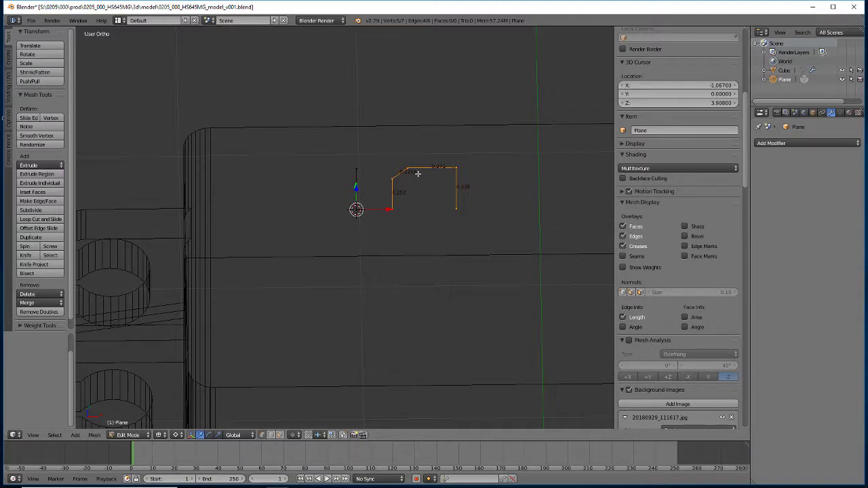
Move the selected right-side vertices -0.105 along X.
{"action": "scroll", "coordinate": [379, 241], "scroll_direction": "up", "scroll_amount": 4}
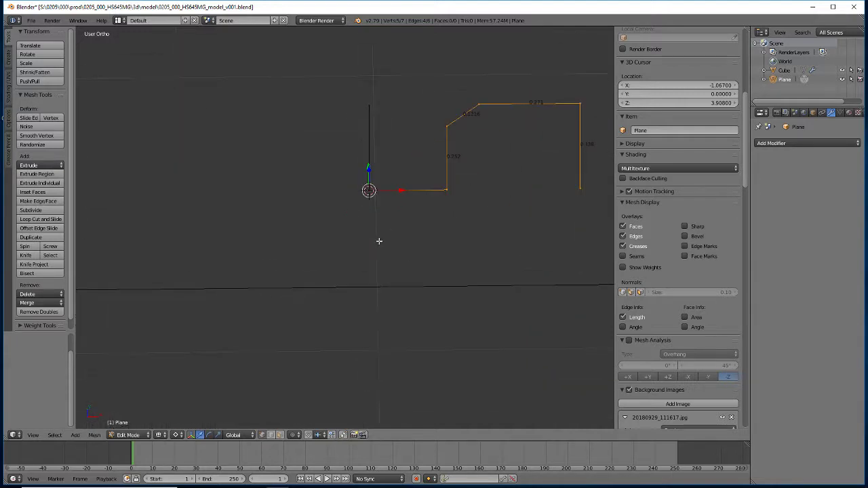
{"action": "middle_click_drag", "start_coordinate": [380, 240], "coordinate": [394, 221]}
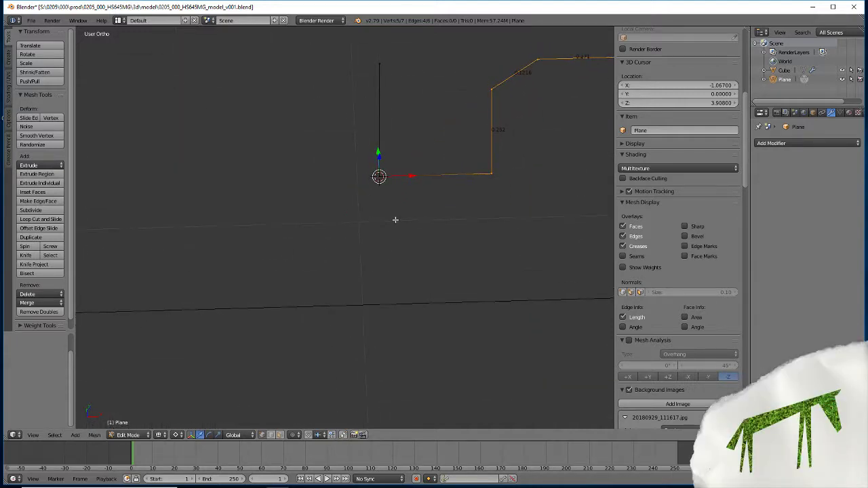
{"action": "scroll", "coordinate": [448, 185], "scroll_direction": "down", "scroll_amount": 3}
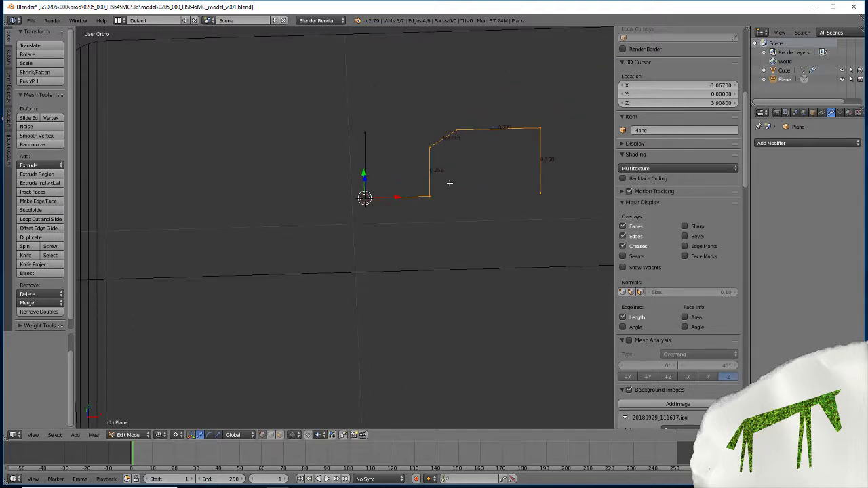
{"action": "key", "text": "a"}
{"action": "key", "text": "a"}
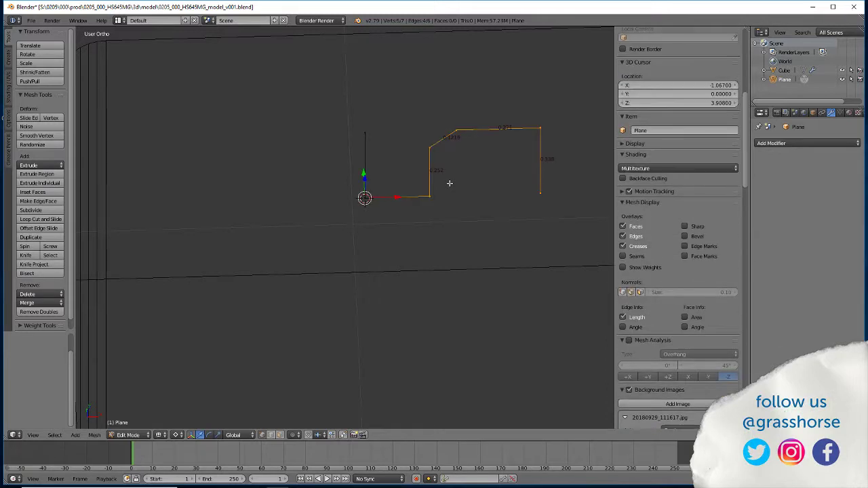
{"action": "key", "text": "ctrl+z"}
{"action": "key", "text": "g"}
{"action": "type", "text": "x"}
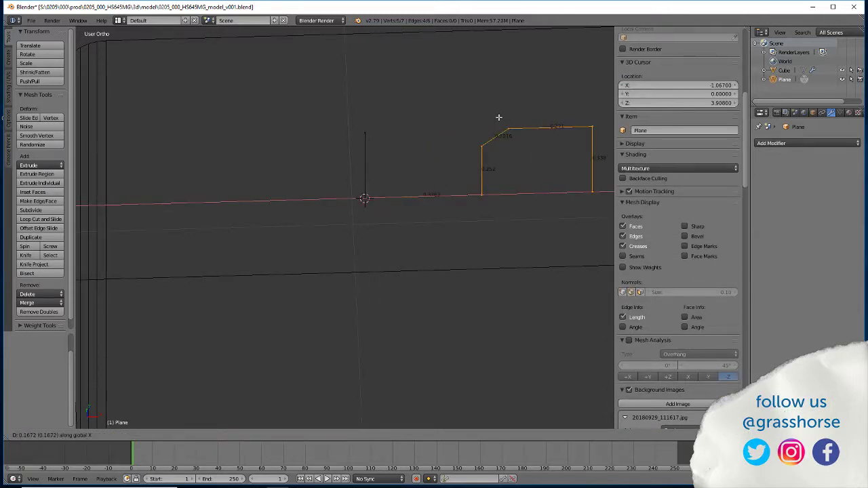
{"action": "type", "text": "-0.105"}
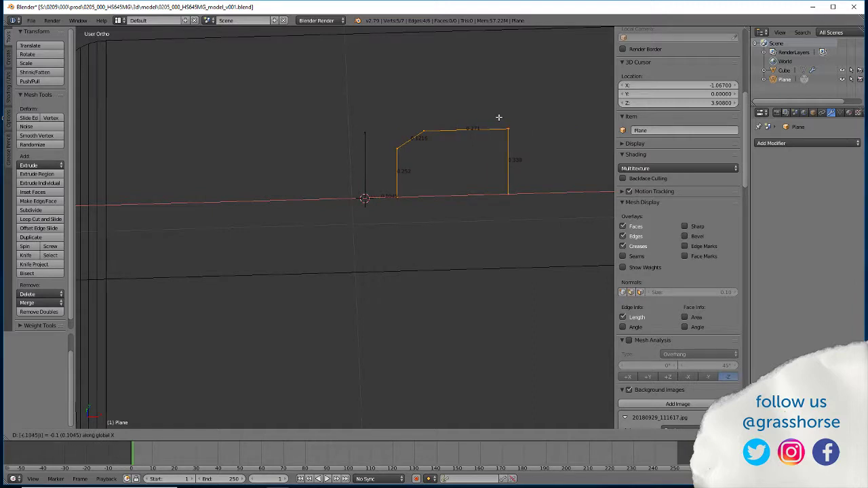
{"action": "key", "text": "Return"}
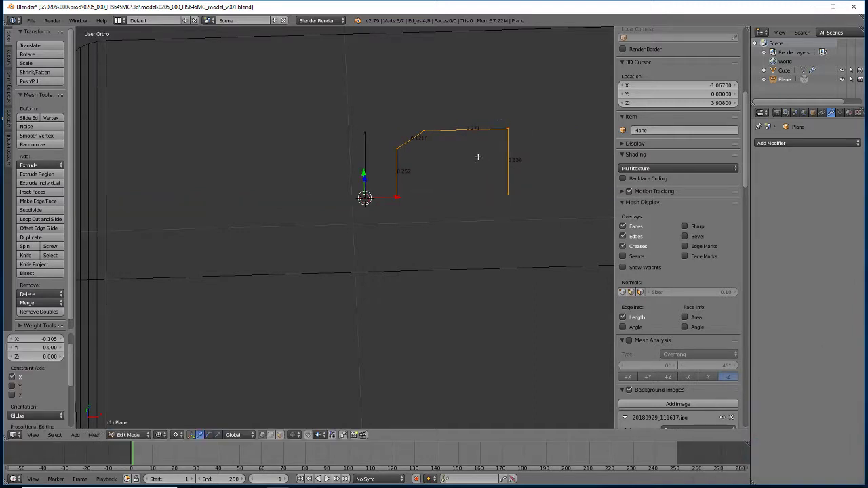
{"action": "scroll", "coordinate": [477, 146], "scroll_direction": "up", "scroll_amount": 5}
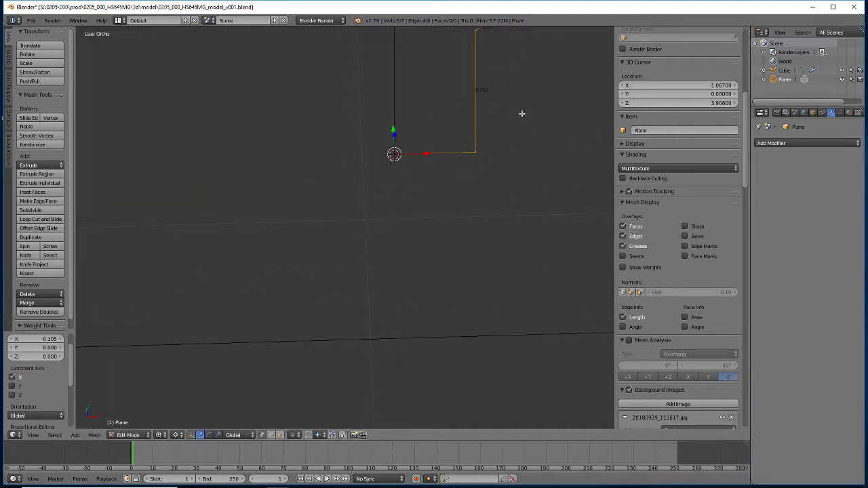
{"action": "middle_click_drag", "start_coordinate": [522, 115], "coordinate": [334, 309], "text": "shift"}
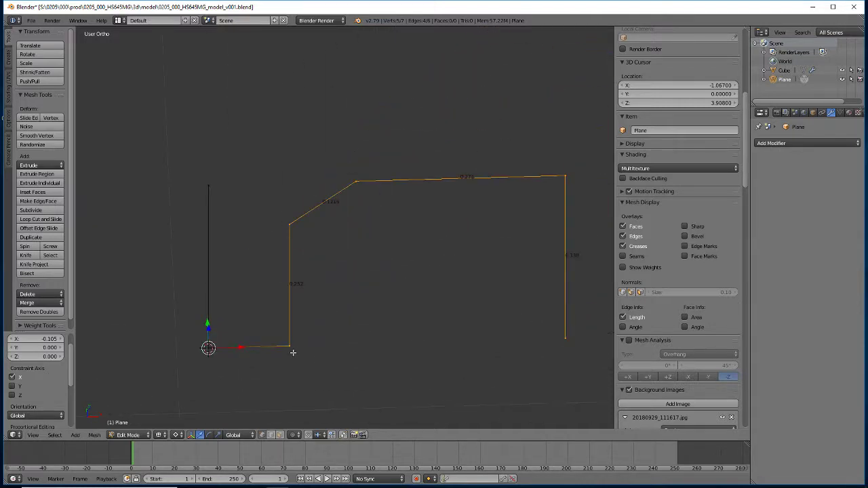
Snap the 3D cursor to the step's base vertex, then to the lower-left corner vertex.
{"action": "right_click", "coordinate": [290, 347]}
{"action": "key", "text": "shift+s"}
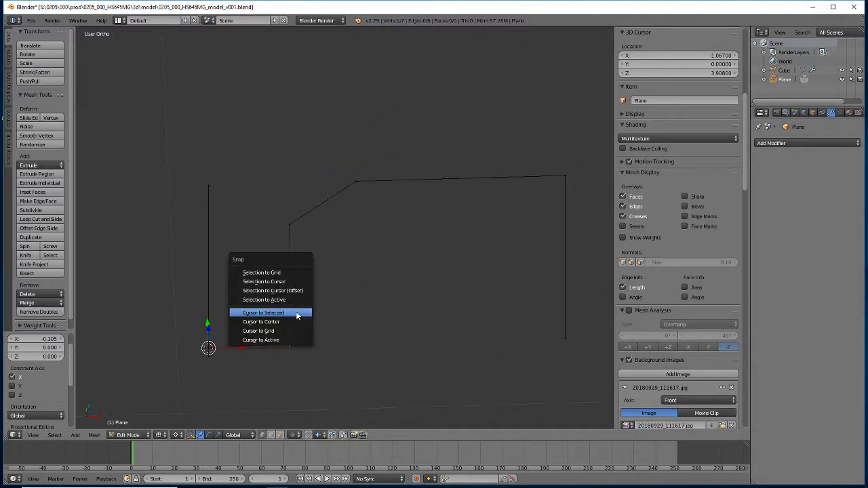
{"action": "left_click", "coordinate": [301, 310]}
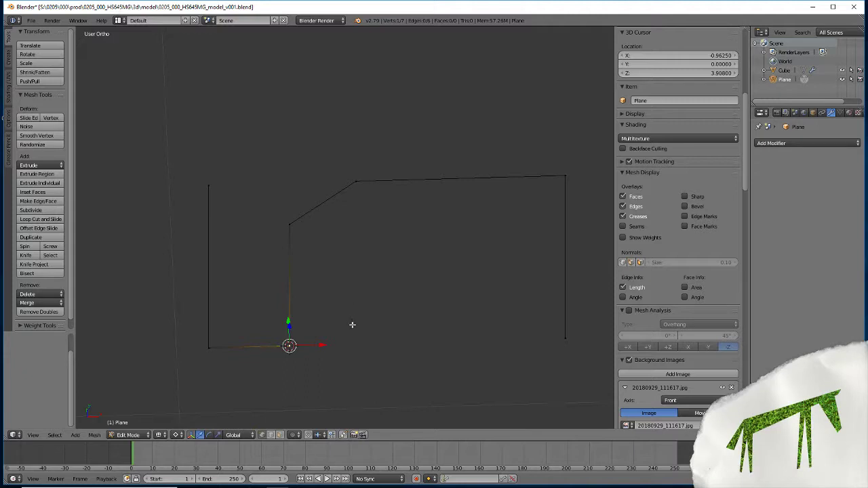
{"action": "scroll", "coordinate": [351, 325], "scroll_direction": "down", "scroll_amount": 3}
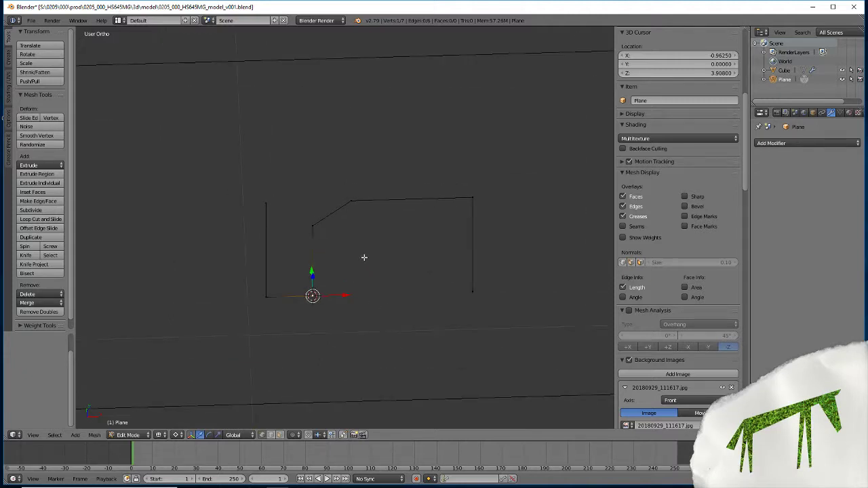
{"action": "right_click", "coordinate": [263, 301]}
{"action": "key", "text": "shift+s"}
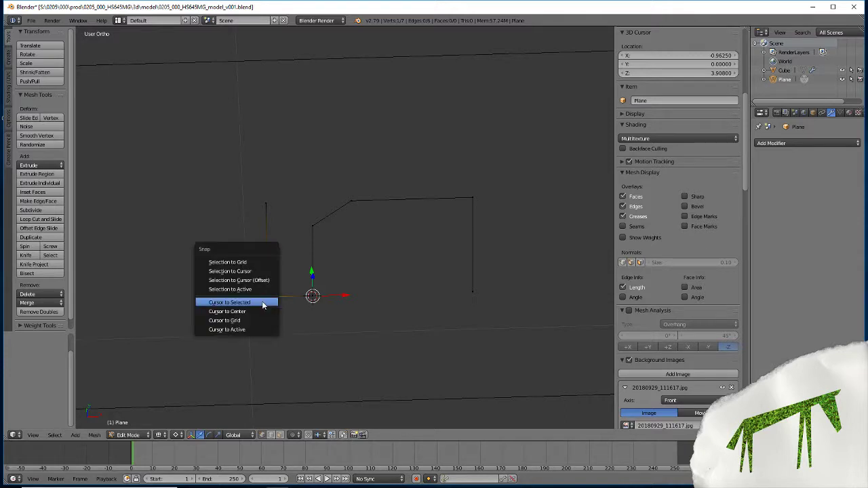
{"action": "left_click", "coordinate": [263, 301]}
Scale the outline's right-edge vertices by 0.5 along X about the 3D cursor.
{"action": "right_click", "coordinate": [478, 194]}
{"action": "right_click", "coordinate": [470, 294], "text": "shift"}
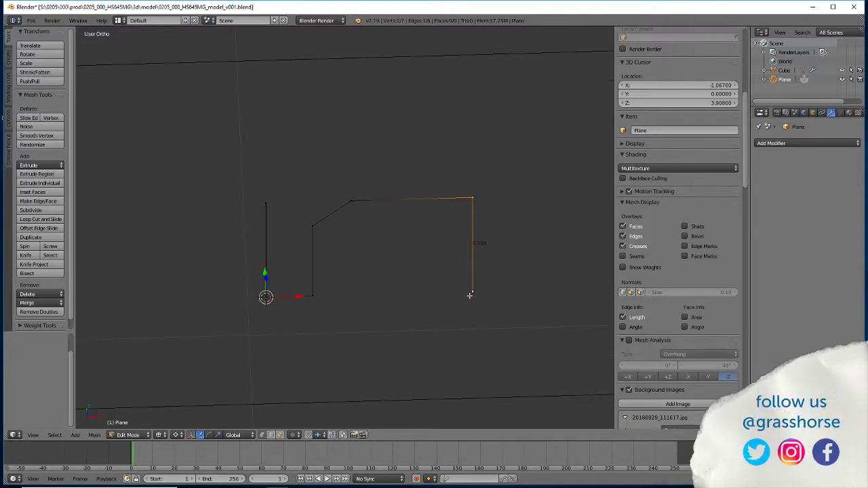
{"action": "key", "text": "s"}
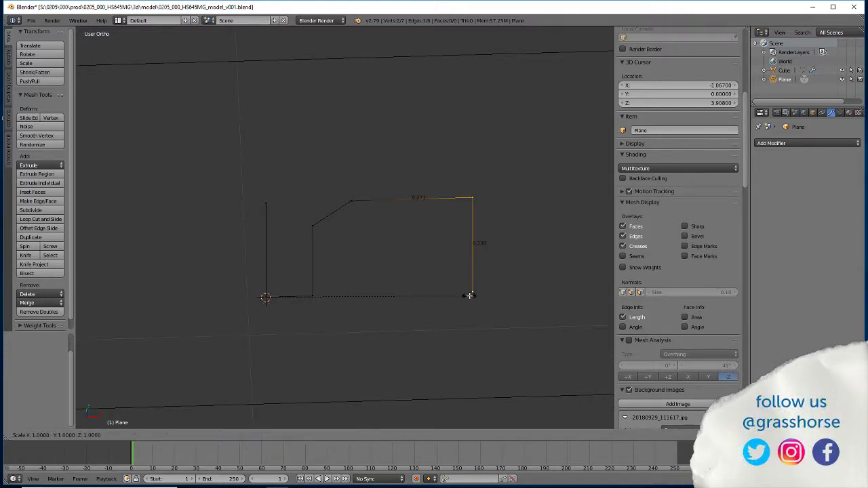
{"action": "type", "text": "x"}
{"action": "type", "text": ".5"}
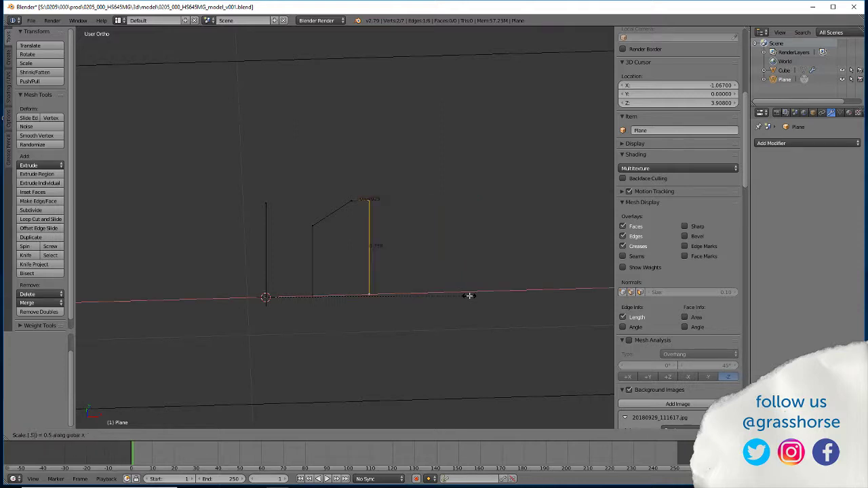
{"action": "key", "text": "Return"}
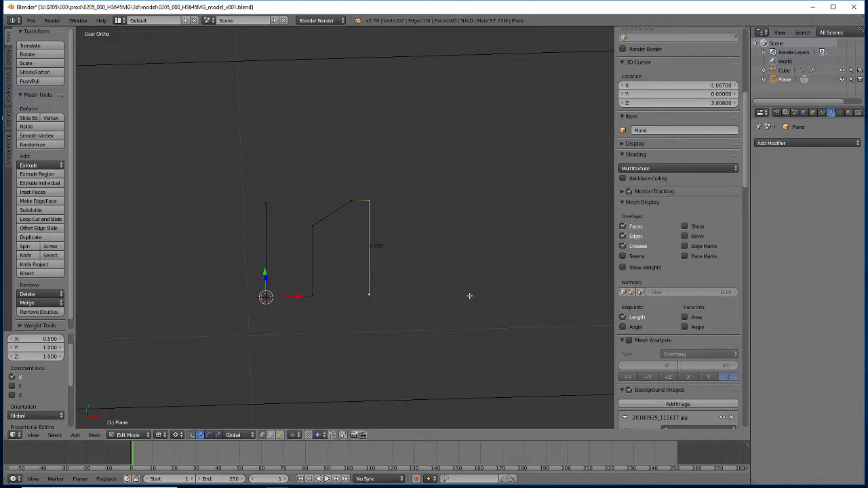
Line the front-view outline up with the photo and snap the cursor to the top-left vertex.
{"action": "key", "text": "KP_7"}
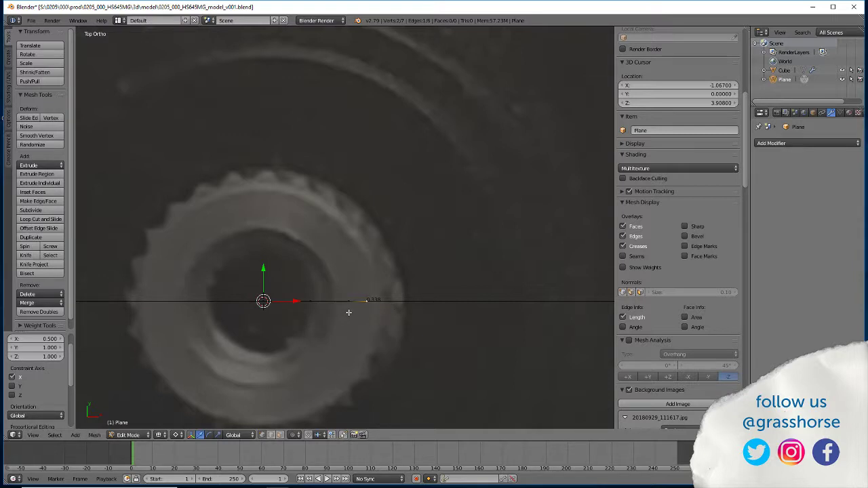
{"action": "key", "text": "KP_1"}
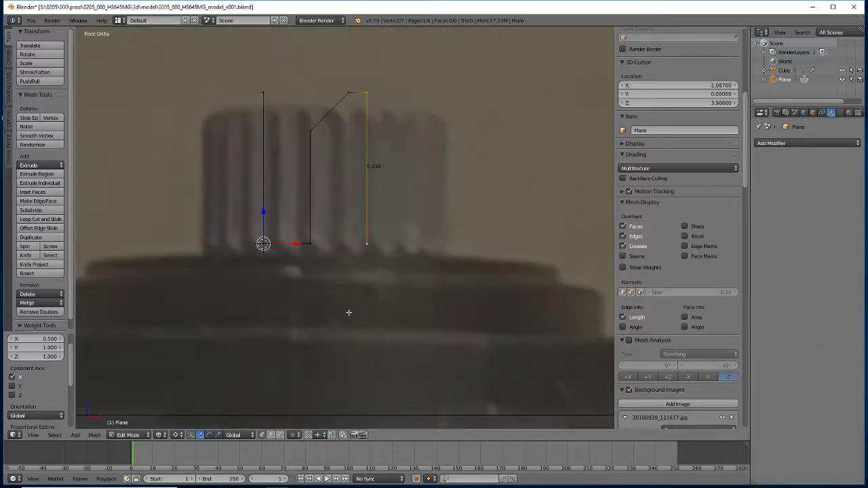
{"action": "scroll", "coordinate": [364, 180], "scroll_direction": "down", "scroll_amount": 2}
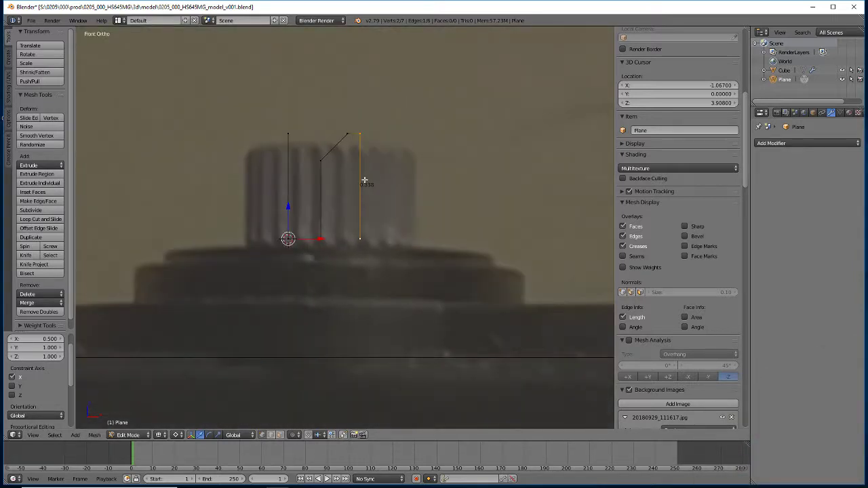
{"action": "middle_click_drag", "start_coordinate": [337, 165], "coordinate": [357, 285], "text": "shift"}
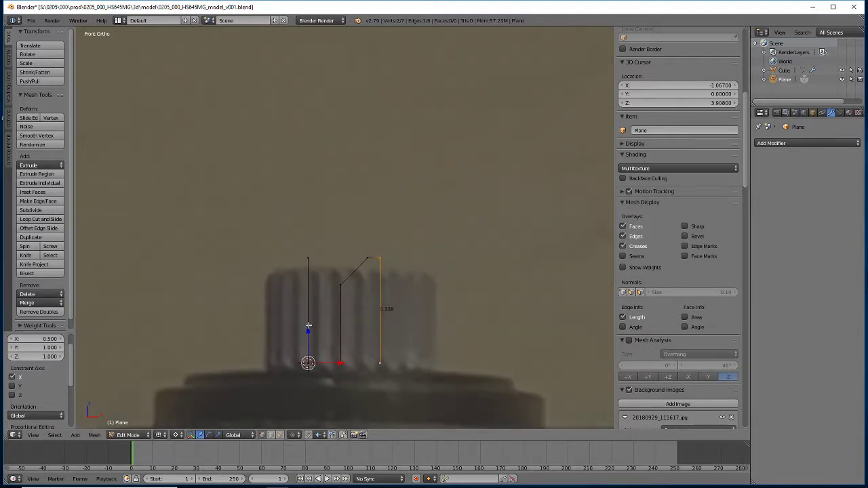
{"action": "scroll", "coordinate": [379, 322], "scroll_direction": "up", "scroll_amount": 3}
{"action": "middle_click_drag", "start_coordinate": [407, 362], "coordinate": [472, 211], "text": "shift"}
{"action": "right_click", "coordinate": [409, 196]}
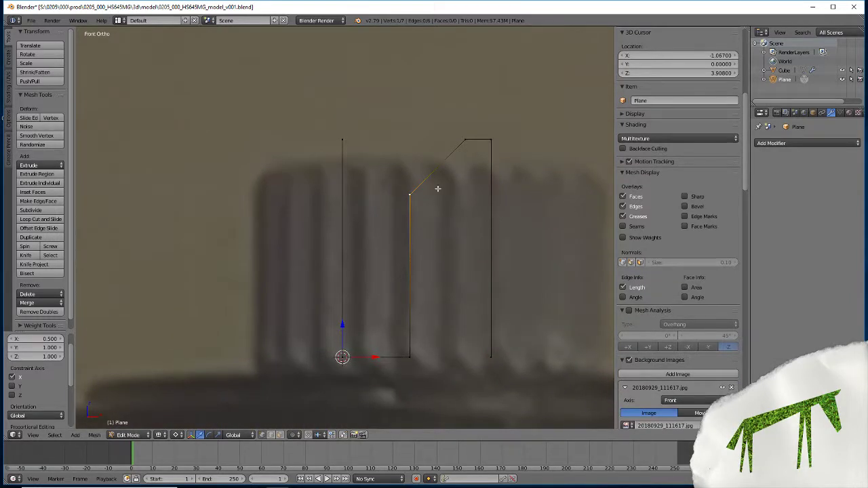
{"action": "right_click", "coordinate": [339, 138]}
{"action": "key", "text": "shift+s"}
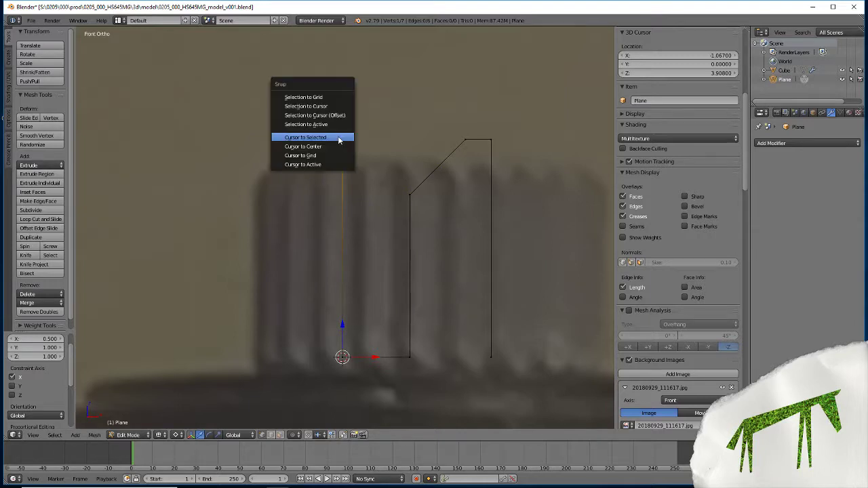
{"action": "left_click", "coordinate": [339, 137]}
Scale the inner corner vertex by 0.5 along Z; an X 0.5 trial on the top vertex is undone.
{"action": "right_click", "coordinate": [407, 198]}
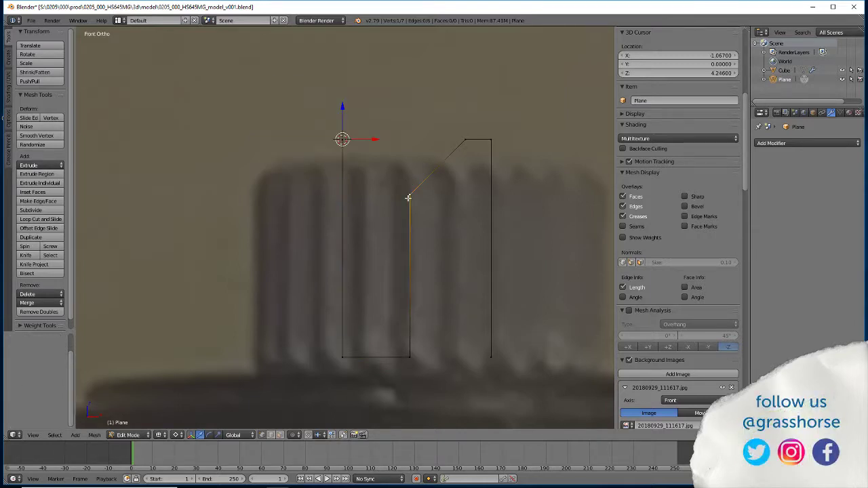
{"action": "type", "text": "s"}
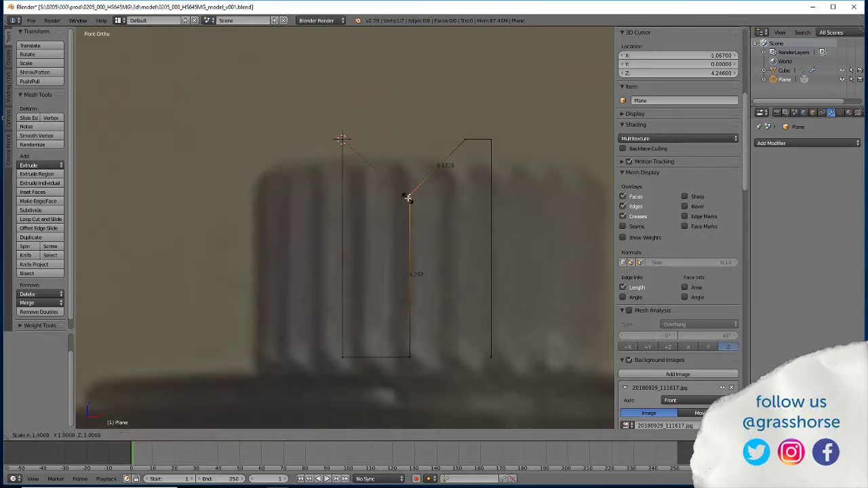
{"action": "type", "text": "z.5"}
{"action": "key", "text": "Return"}
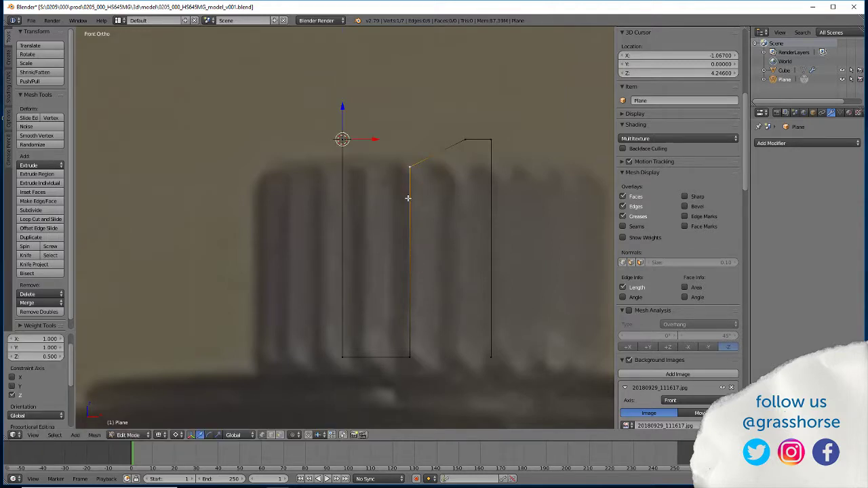
{"action": "right_click", "coordinate": [470, 143]}
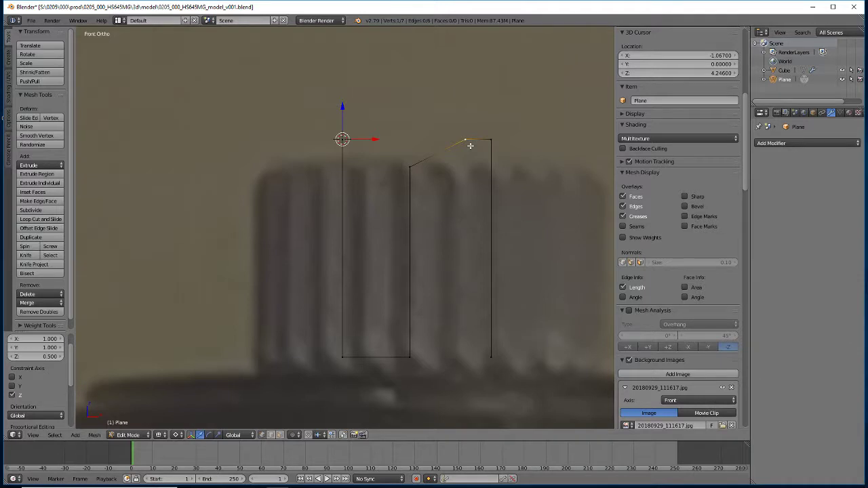
{"action": "type", "text": "sx.5"}
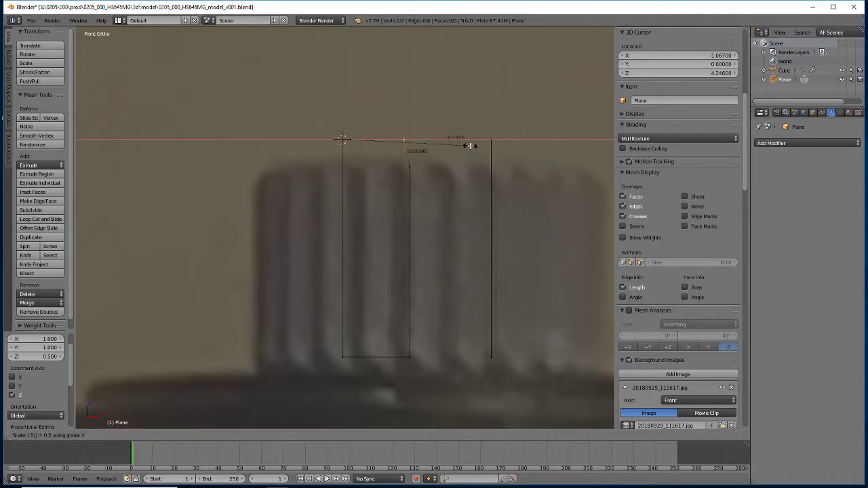
{"action": "key", "text": "Return"}
{"action": "key", "text": "ctrl+z"}
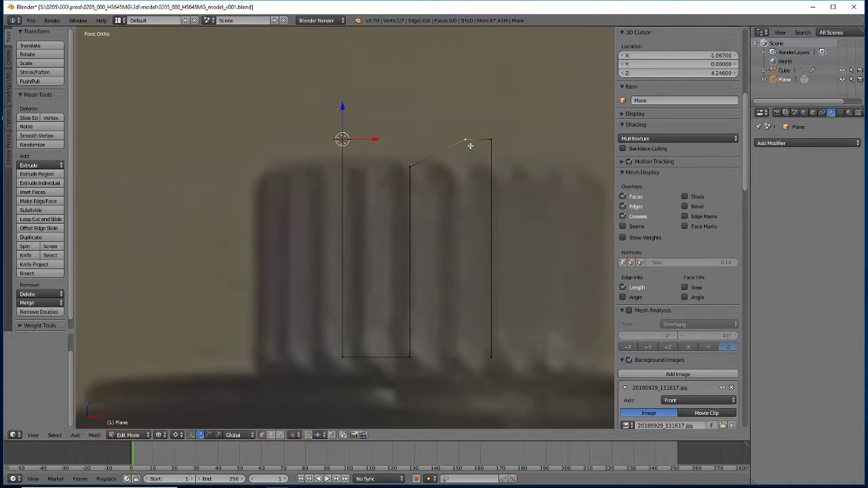
Snap the cursor to the slope's foot and pull its top vertex halfway inward (S X 0.5).
{"action": "right_click", "coordinate": [410, 168]}
{"action": "key", "text": "shift+s"}
{"action": "left_click", "coordinate": [410, 171]}
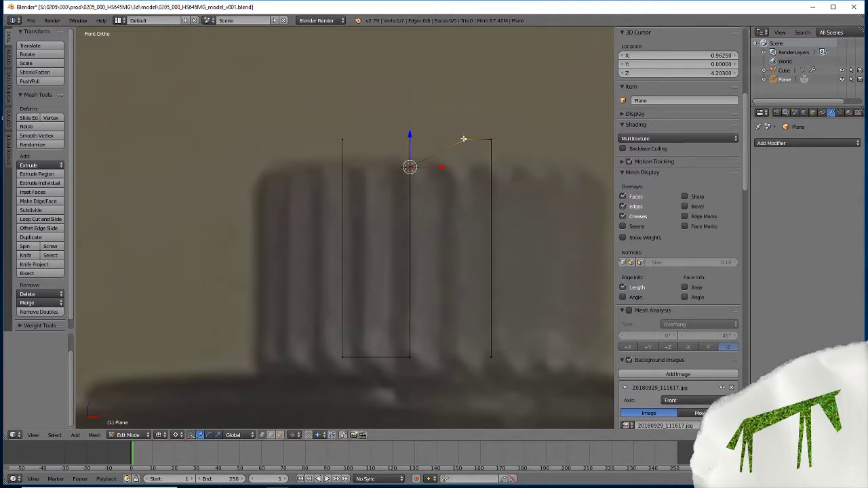
{"action": "type", "text": "sx"}
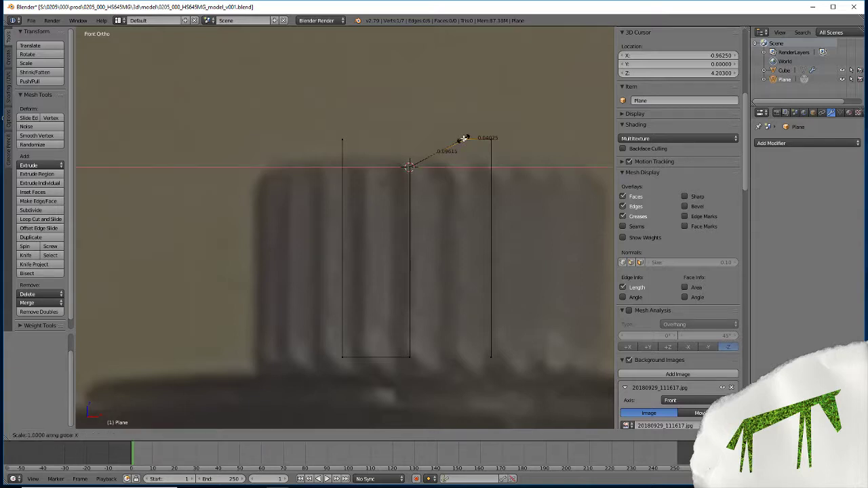
{"action": "type", "text": "0.5"}
{"action": "key", "text": "Return"}
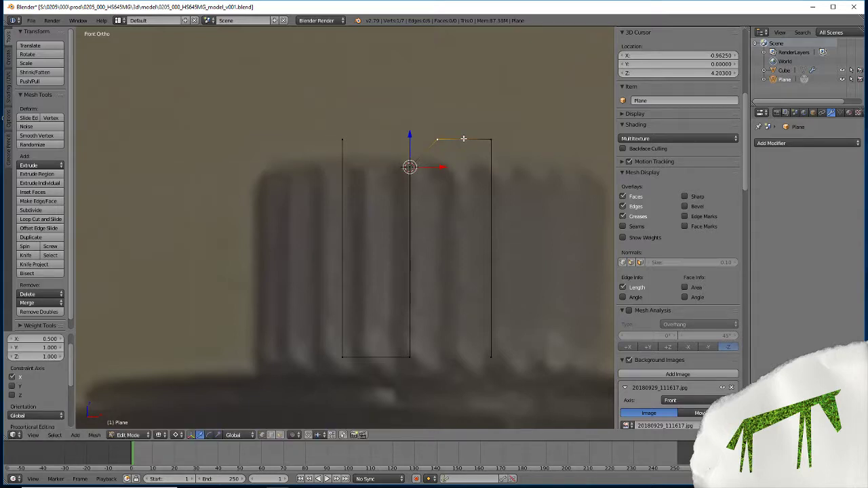
{"action": "key", "text": "a"}
{"action": "scroll", "coordinate": [393, 192], "scroll_direction": "down", "scroll_amount": 1}
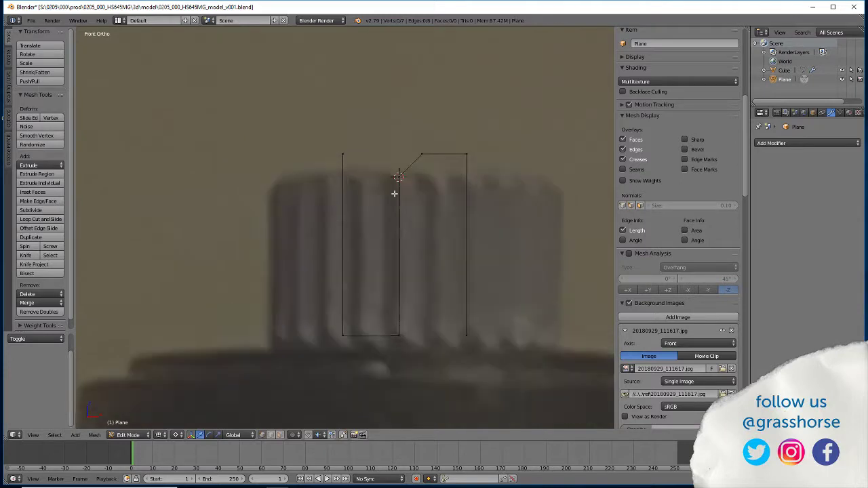
{"action": "scroll", "coordinate": [421, 190], "scroll_direction": "up", "scroll_amount": 2}
{"action": "scroll", "coordinate": [485, 183], "scroll_direction": "down", "scroll_amount": 1}
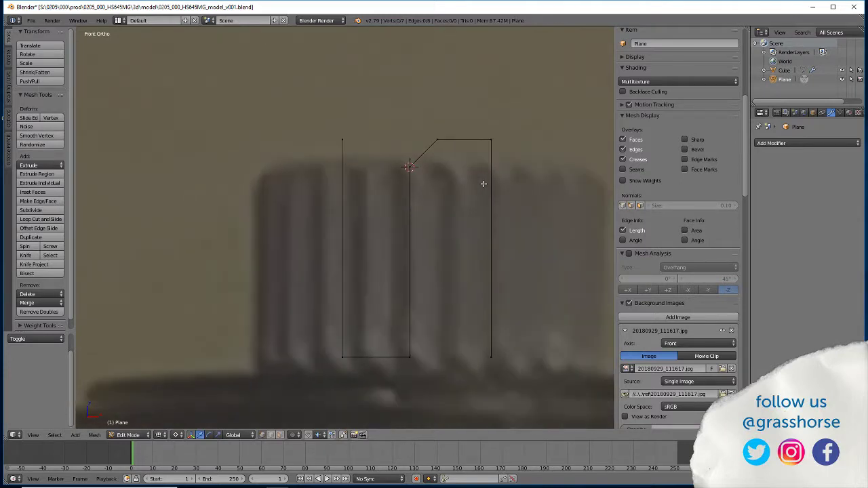
{"action": "key", "text": "KP_7"}
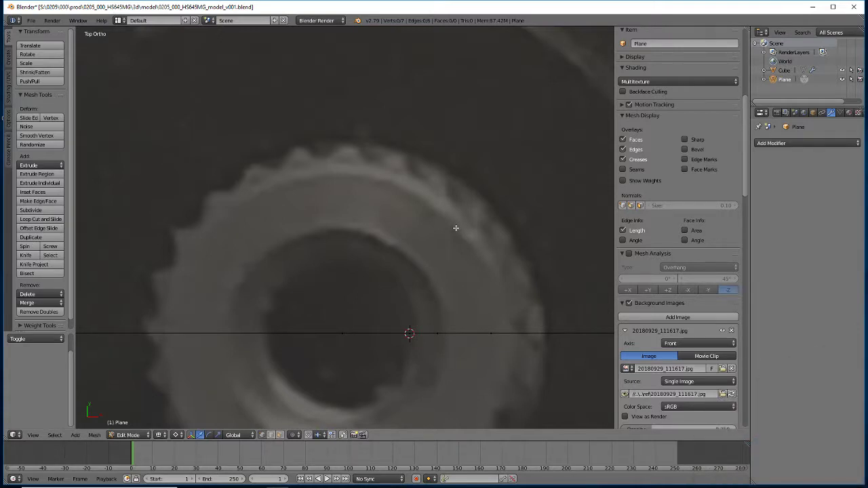
{"action": "middle_click_drag", "start_coordinate": [366, 272], "coordinate": [367, 232]}
{"action": "key", "text": "KP_1"}
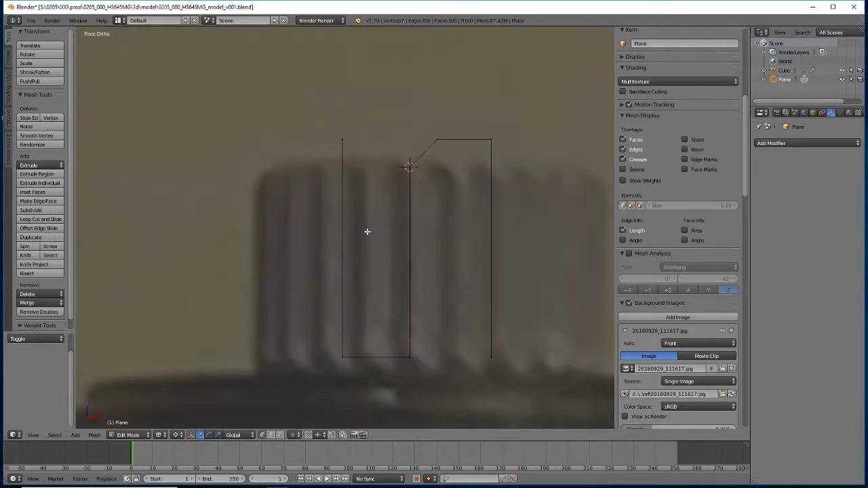
Put the 3D cursor on the top-left vertex (X −1.067, Z 4.246), select everything, view from top.
{"action": "scroll", "coordinate": [376, 267], "scroll_direction": "down", "scroll_amount": 3}
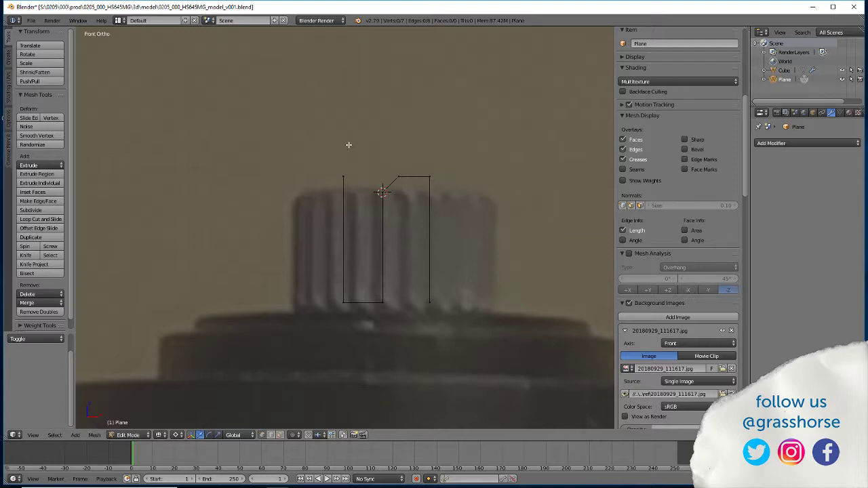
{"action": "right_click", "coordinate": [342, 173]}
{"action": "key", "text": "shift+s"}
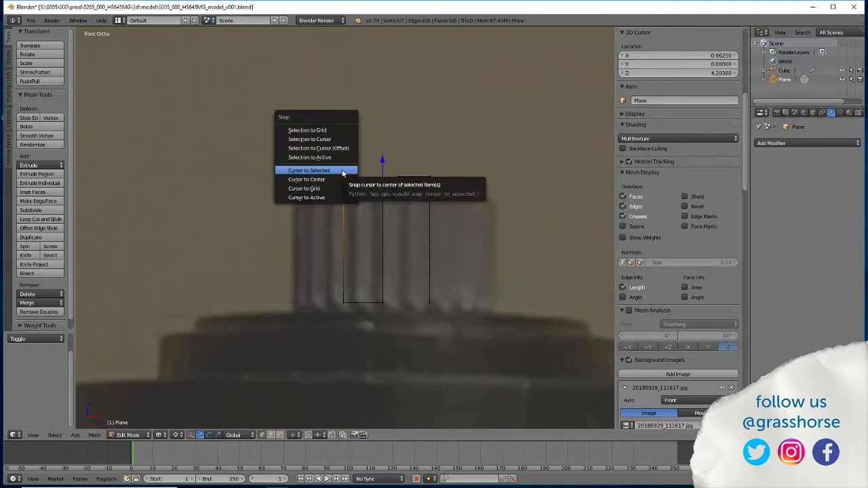
{"action": "left_click", "coordinate": [342, 170]}
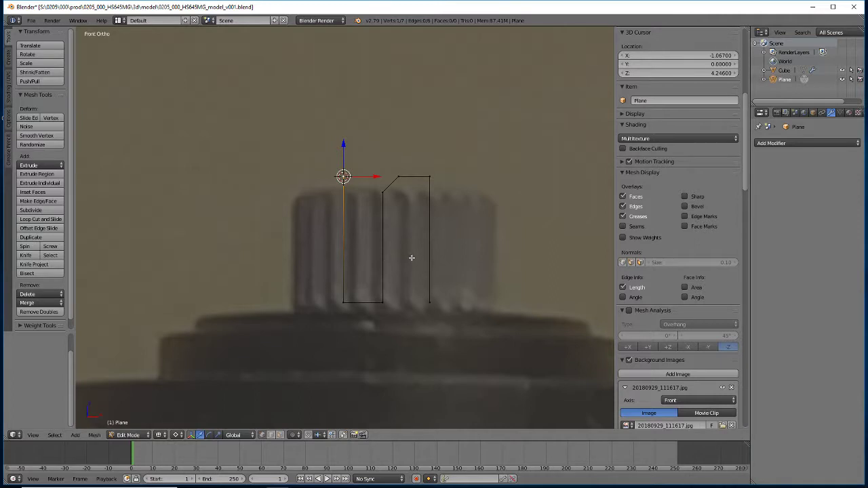
{"action": "key", "text": "a"}
{"action": "key", "text": "KP_8"}
{"action": "key", "text": "KP_8"}
{"action": "key", "text": "KP_8"}
{"action": "key", "text": "KP_8"}
{"action": "key", "text": "KP_8"}
{"action": "key", "text": "KP_8"}
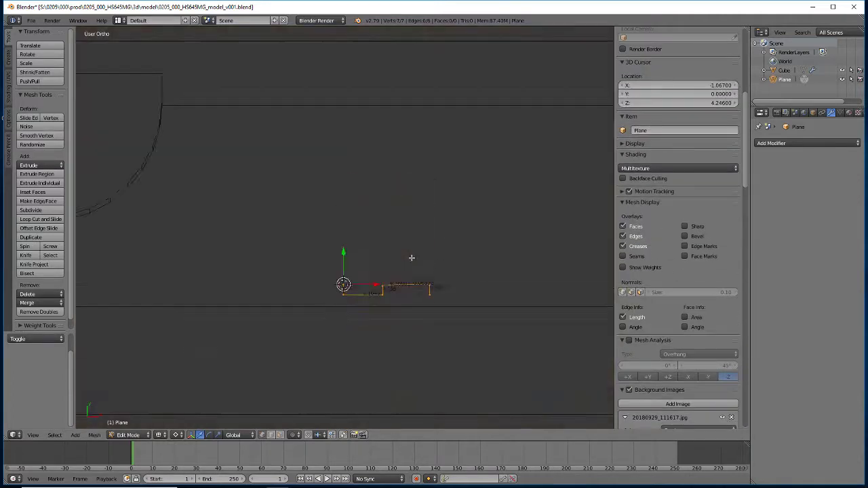
{"action": "key", "text": "KP_7"}
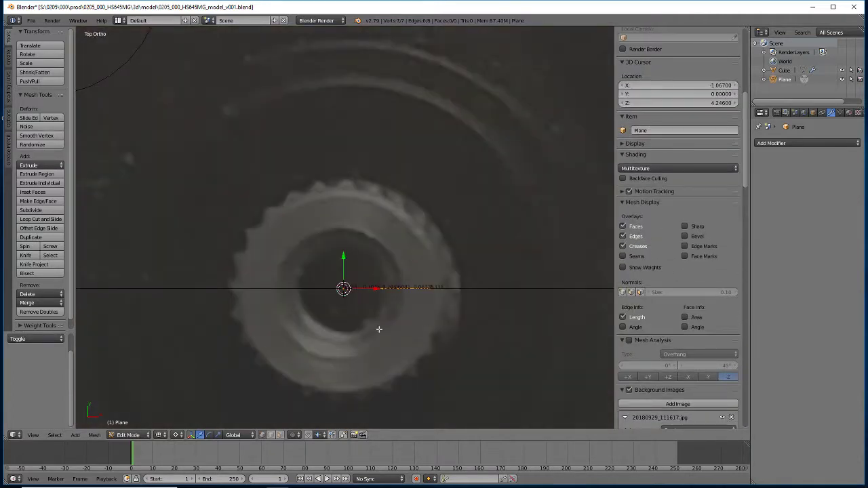
Spin the profile 360° in 48 steps around the 3D cursor.
{"action": "left_click", "coordinate": [25, 246]}
{"action": "scroll", "coordinate": [35, 341], "scroll_direction": "up", "scroll_amount": 2}
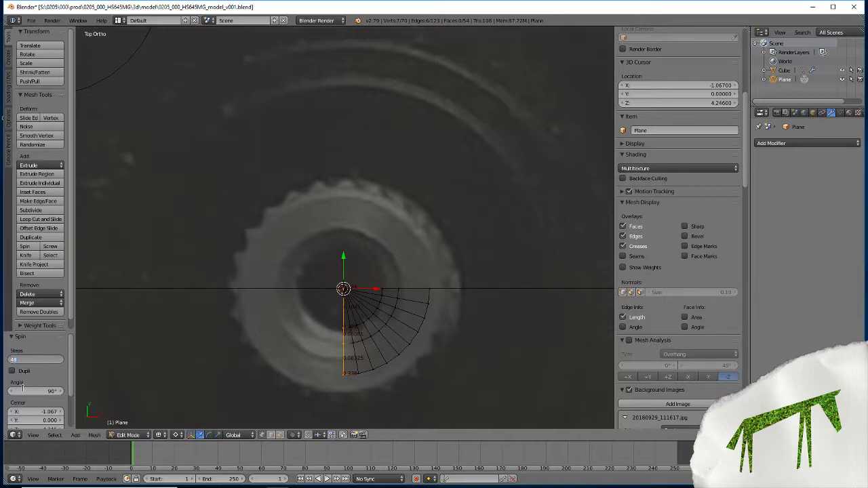
{"action": "key", "text": "Return"}
{"action": "left_click", "coordinate": [31, 391]}
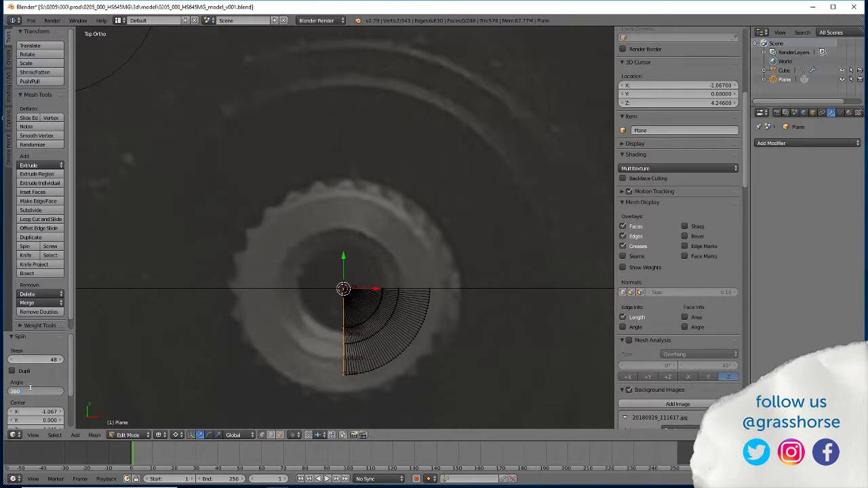
{"action": "key", "text": "Return"}
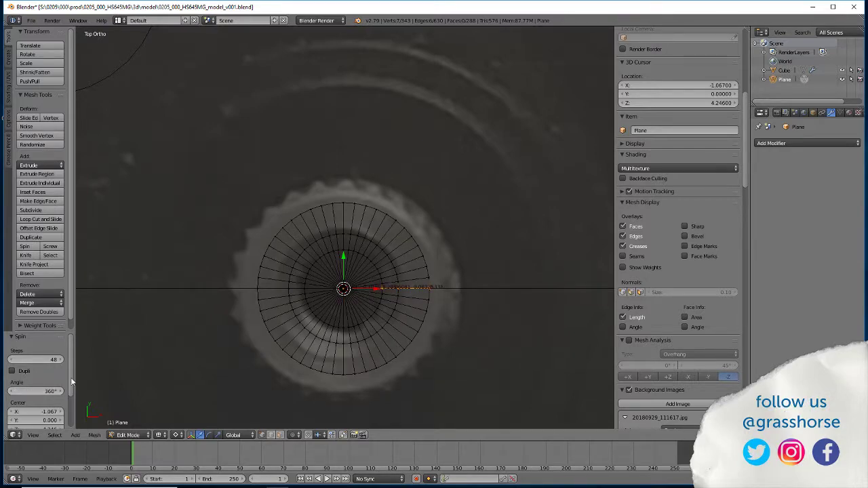
Remove the ring's 101 duplicate vertices and turn off the edge length labels.
{"action": "key", "text": "a"}
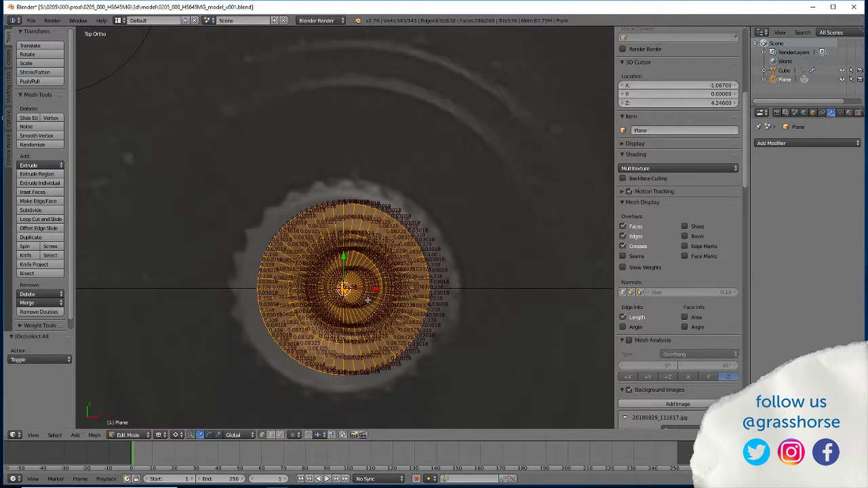
{"action": "key", "text": "w"}
{"action": "left_click", "coordinate": [368, 300]}
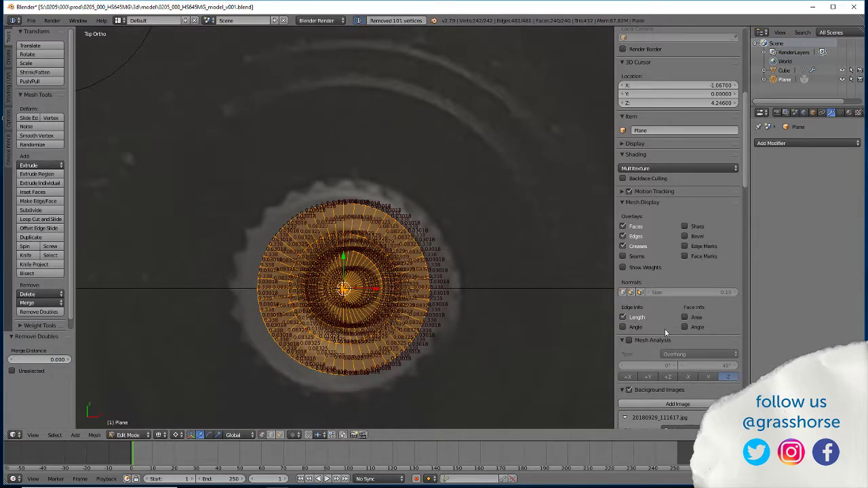
{"action": "left_click", "coordinate": [623, 318]}
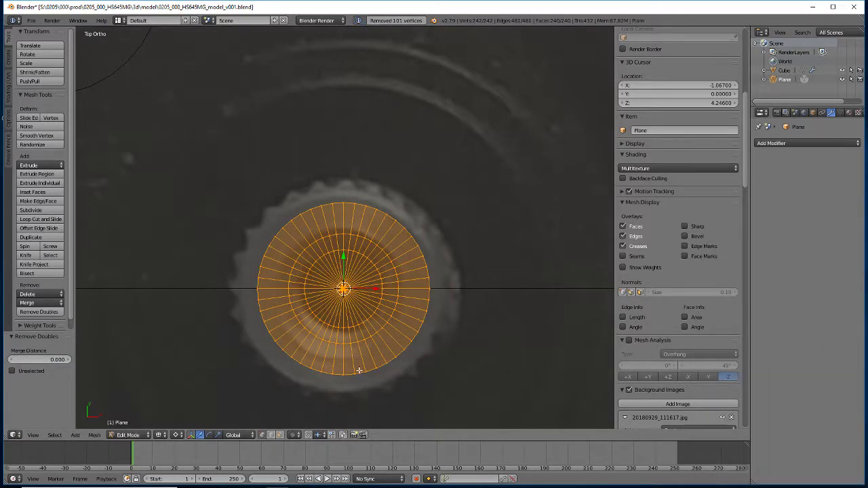
{"action": "mouse_move", "coordinate": [358, 368]}
{"action": "middle_mouse_down"}
{"action": "mouse_move", "coordinate": [348, 284]}
{"action": "mouse_move", "coordinate": [350, 292]}
{"action": "middle_mouse_up"}
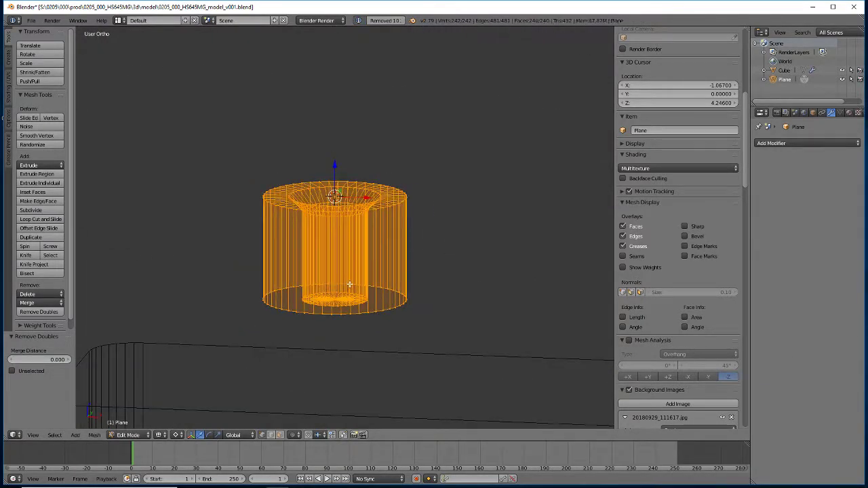
{"action": "key", "text": "z"}
{"action": "mouse_move", "coordinate": [356, 246]}
{"action": "middle_mouse_down"}
{"action": "mouse_move", "coordinate": [394, 319]}
{"action": "mouse_move", "coordinate": [438, 342]}
{"action": "mouse_move", "coordinate": [358, 343]}
{"action": "mouse_move", "coordinate": [362, 256]}
{"action": "mouse_move", "coordinate": [281, 238]}
{"action": "mouse_move", "coordinate": [292, 204]}
{"action": "mouse_move", "coordinate": [316, 260]}
{"action": "mouse_move", "coordinate": [355, 287]}
{"action": "mouse_move", "coordinate": [327, 296]}
{"action": "middle_mouse_up"}
{"action": "scroll", "coordinate": [333, 291], "scroll_direction": "up", "scroll_amount": 3}
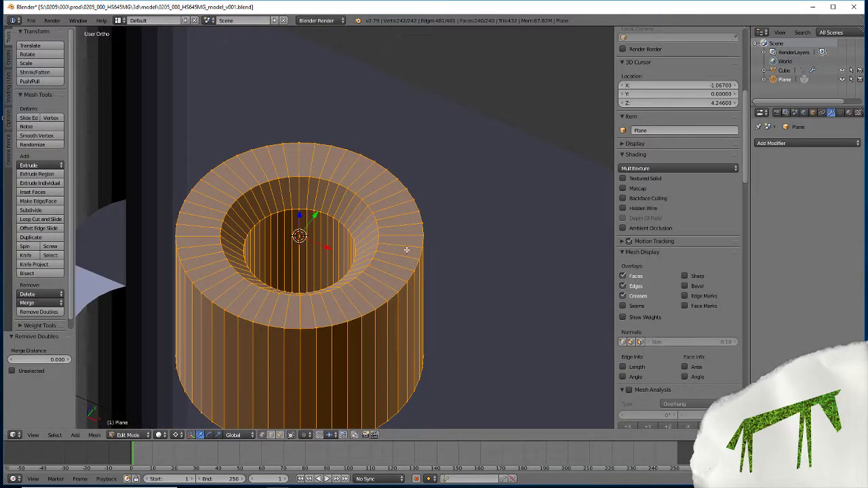
{"action": "key", "text": "KP_7"}
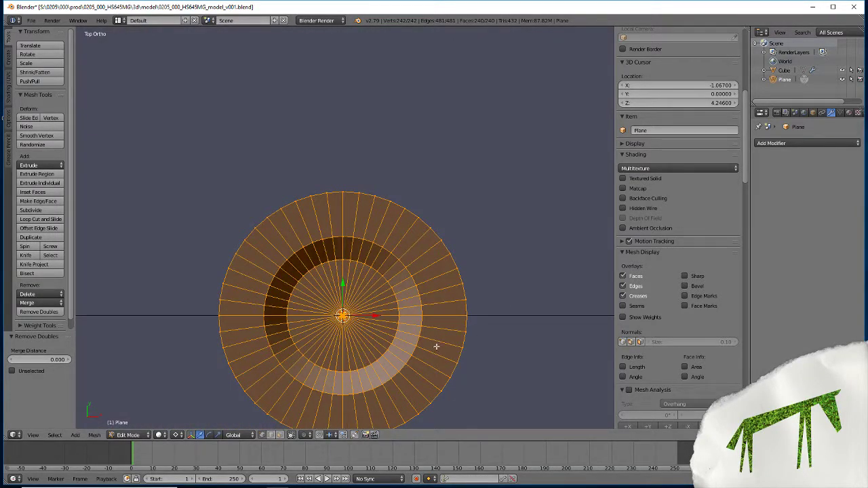
{"action": "middle_click_drag", "start_coordinate": [436, 345], "coordinate": [428, 285]}
{"action": "scroll", "coordinate": [458, 280], "scroll_direction": "down", "scroll_amount": 3}
{"action": "key", "text": "KP_7"}
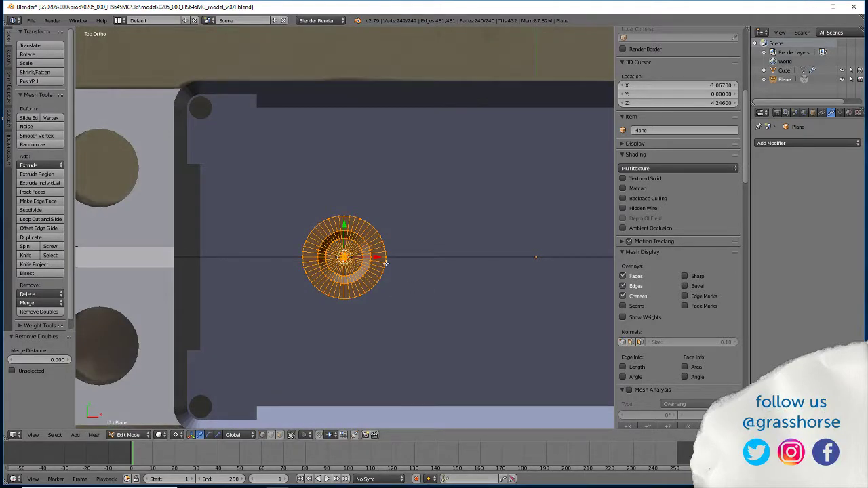
{"action": "scroll", "coordinate": [385, 262], "scroll_direction": "up", "scroll_amount": 4}
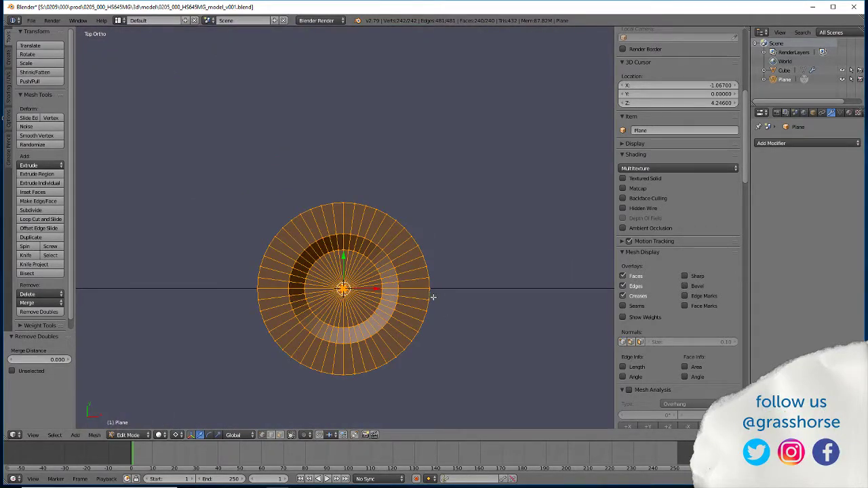
{"action": "key", "text": "z"}
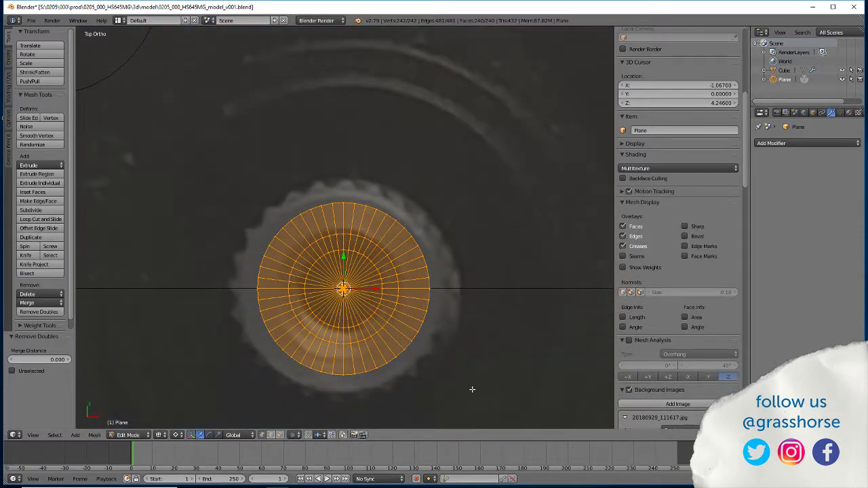
Box-select the ring's lower half and delete its vertices.
{"action": "key", "text": "a"}
{"action": "key", "text": "b"}
{"action": "left_click_drag", "start_coordinate": [503, 408], "coordinate": [127, 290]}
{"action": "key", "text": "x"}
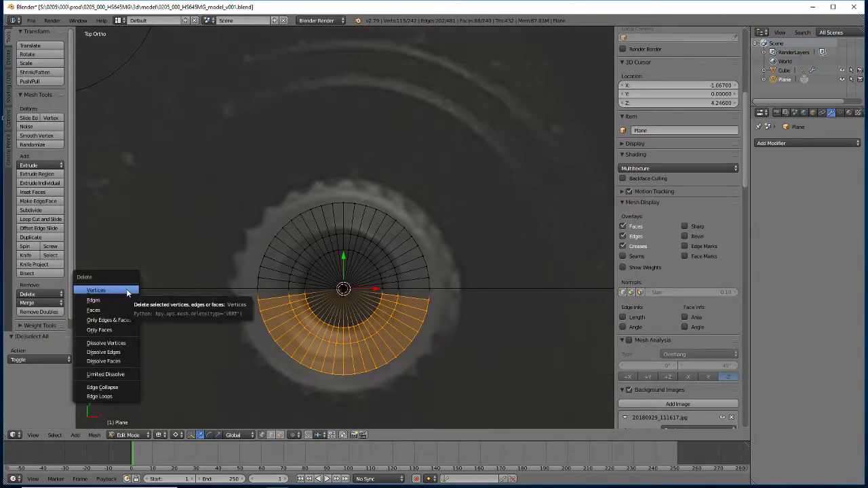
{"action": "left_click", "coordinate": [121, 309]}
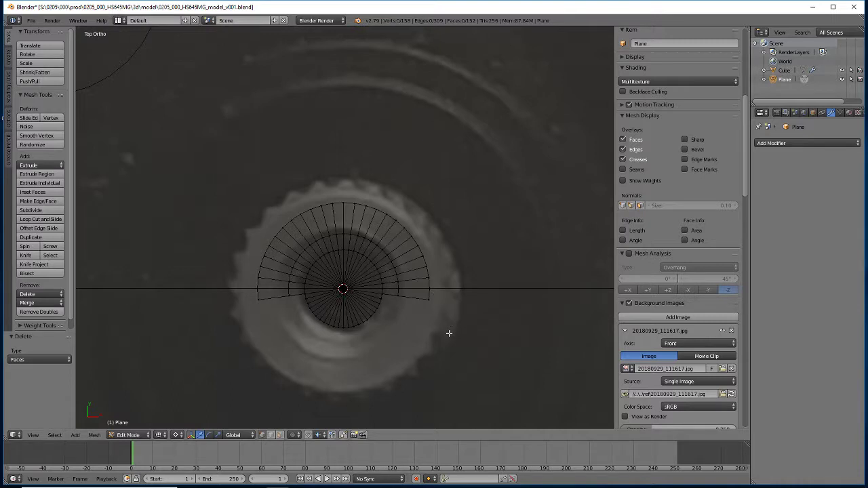
{"action": "key", "text": "ctrl+z"}
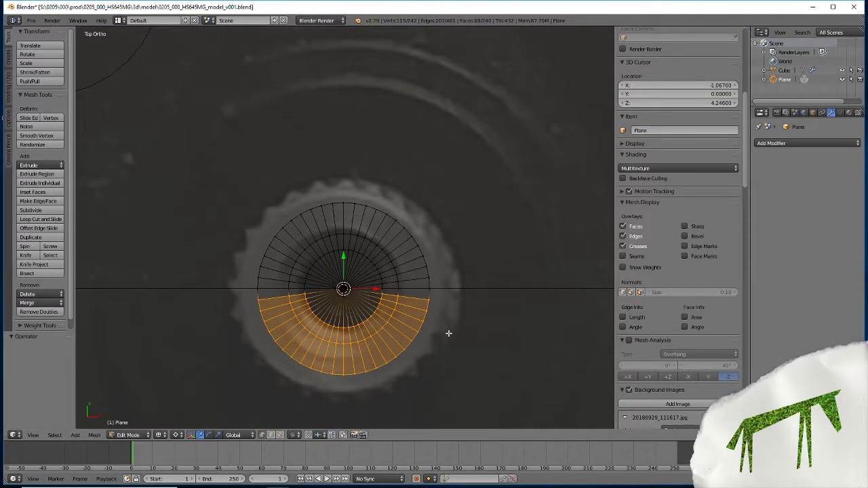
{"action": "key", "text": "x"}
{"action": "left_click", "coordinate": [443, 325]}
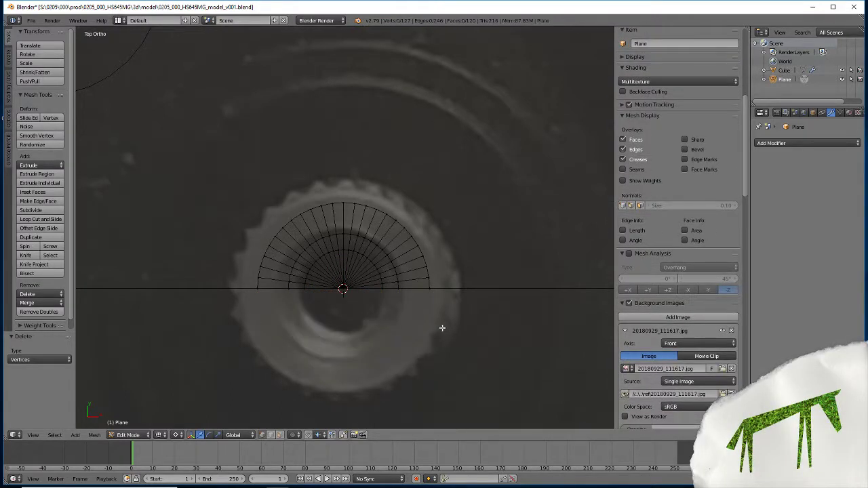
Delete the left half of the half-disc, leaving a single quarter.
{"action": "key", "text": "a"}
{"action": "key", "text": "a"}
{"action": "key", "text": "b"}
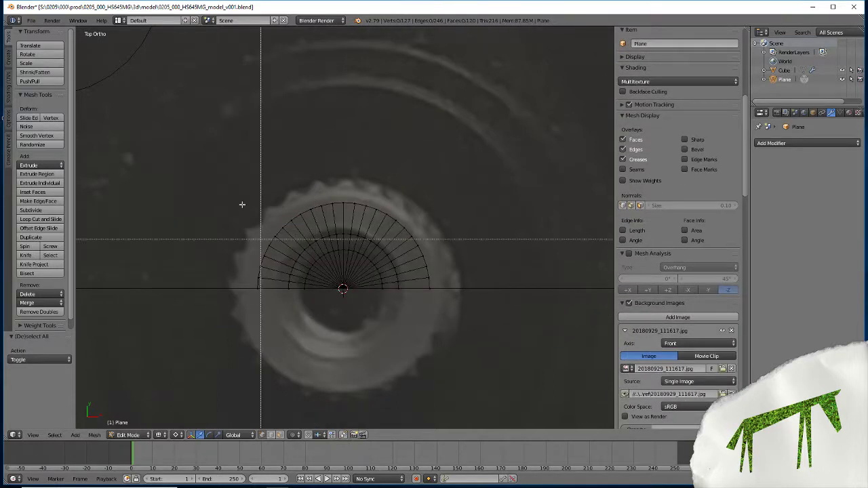
{"action": "left_click_drag", "start_coordinate": [212, 147], "coordinate": [339, 312]}
{"action": "key", "text": "x"}
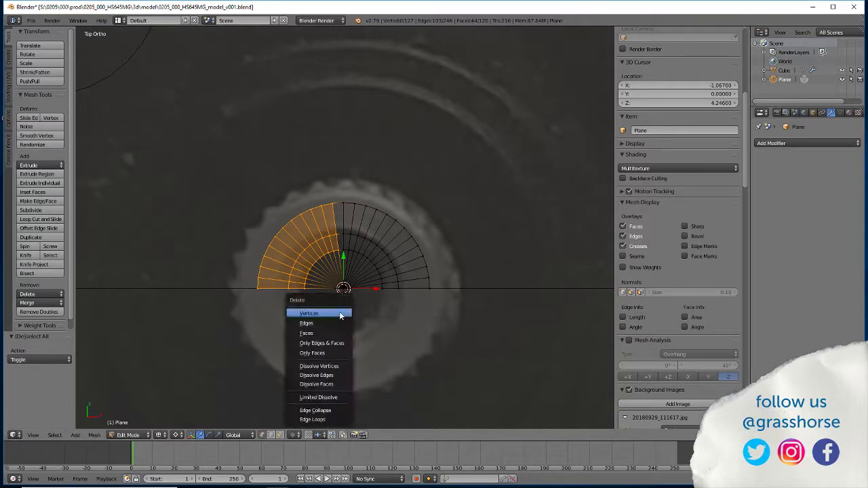
{"action": "left_click", "coordinate": [340, 312]}
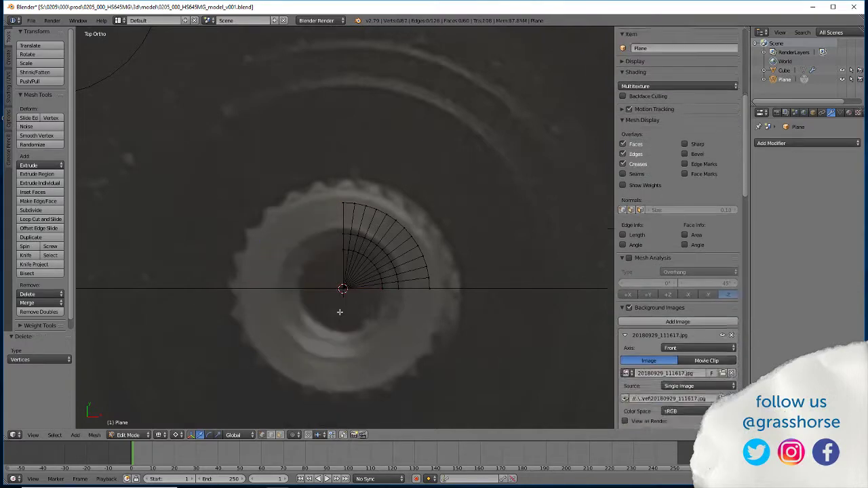
Add a Mirror modifier with X and Y axes, then view it in Object Mode, solid shading.
{"action": "left_click", "coordinate": [802, 143]}
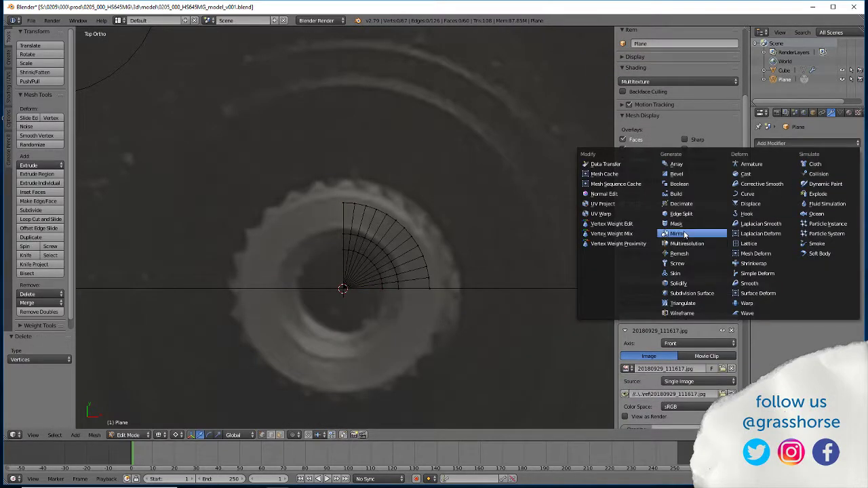
{"action": "left_click", "coordinate": [678, 233]}
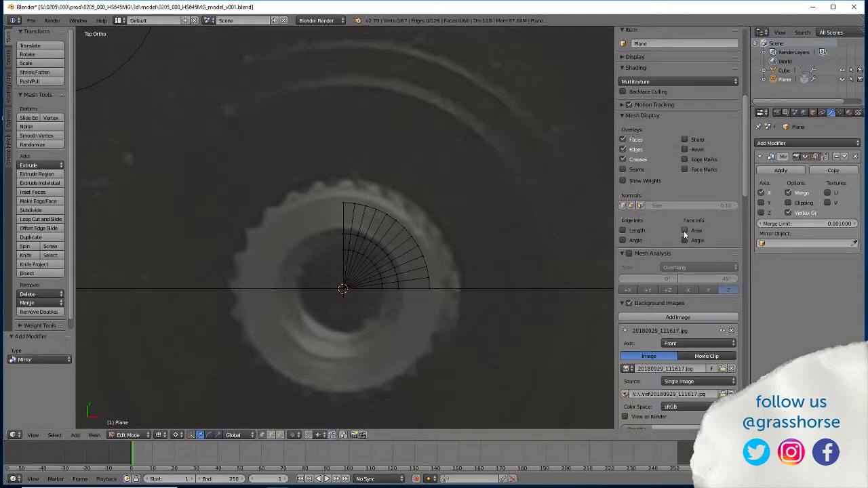
{"action": "left_click", "coordinate": [762, 203]}
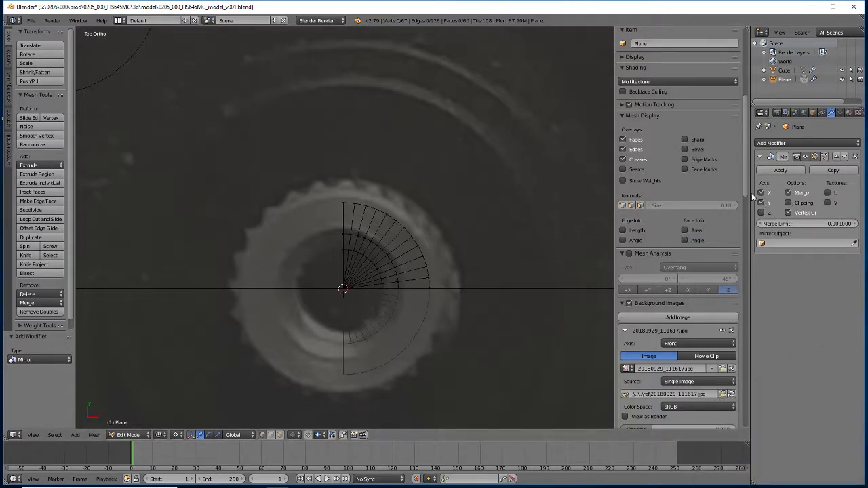
{"action": "left_click", "coordinate": [761, 192]}
{"action": "left_click", "coordinate": [762, 213]}
{"action": "left_click", "coordinate": [761, 213]}
{"action": "left_click", "coordinate": [762, 193]}
{"action": "middle_click_drag", "start_coordinate": [416, 285], "coordinate": [459, 238]}
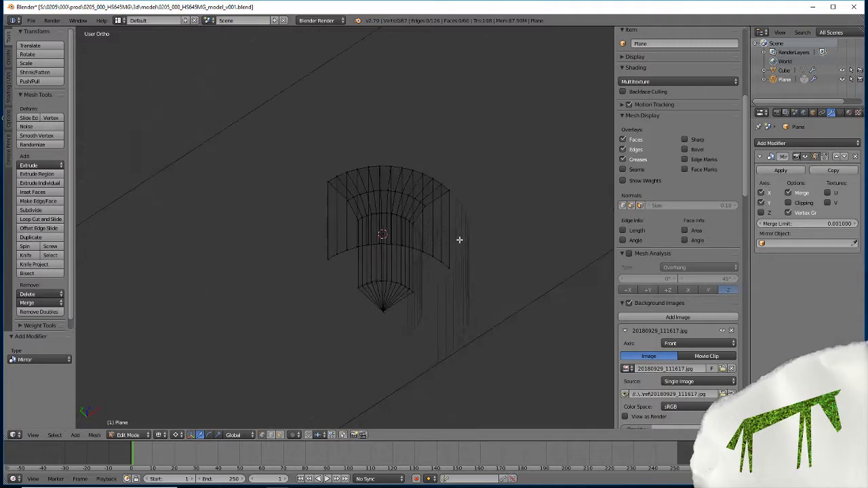
{"action": "mouse_move", "coordinate": [498, 266]}
{"action": "middle_mouse_down"}
{"action": "mouse_move", "coordinate": [427, 282]}
{"action": "mouse_move", "coordinate": [517, 272]}
{"action": "mouse_move", "coordinate": [591, 242]}
{"action": "mouse_move", "coordinate": [542, 258]}
{"action": "middle_mouse_up"}
{"action": "key", "text": "Tab"}
{"action": "key", "text": "z"}
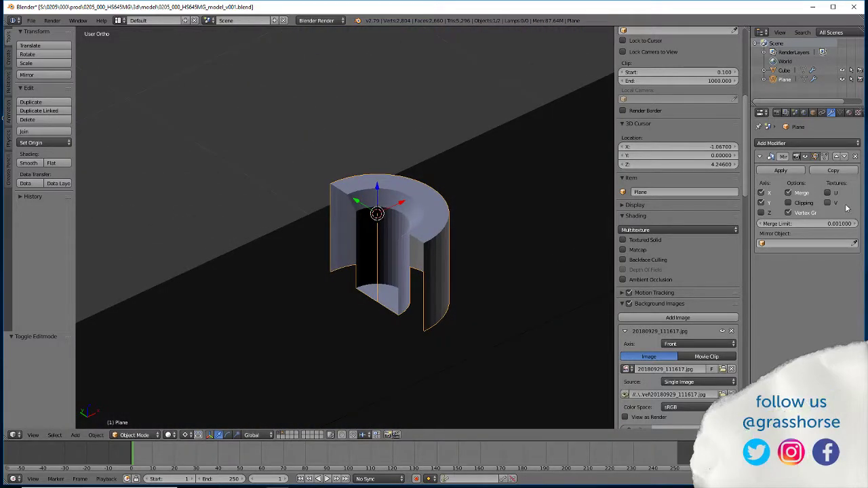
Recheck the Mirror axes, leaving Y enabled, frame the part, and re-enter Edit Mode.
{"action": "left_click", "coordinate": [761, 192]}
{"action": "left_click", "coordinate": [762, 203]}
{"action": "left_click", "coordinate": [762, 203]}
{"action": "left_click", "coordinate": [762, 203]}
{"action": "left_click", "coordinate": [762, 203]}
{"action": "middle_click_drag", "start_coordinate": [447, 297], "coordinate": [407, 301]}
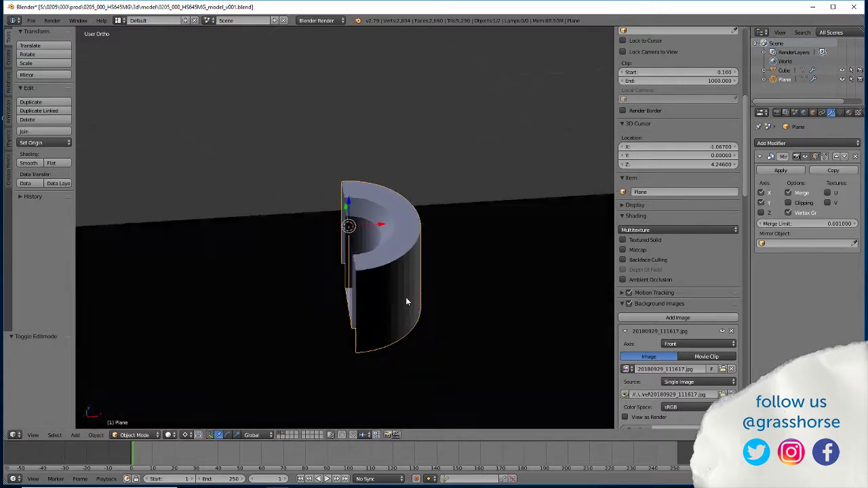
{"action": "key", "text": "KP_1"}
{"action": "scroll", "coordinate": [404, 304], "scroll_direction": "up", "scroll_amount": 4}
{"action": "key", "text": "KP_Decimal"}
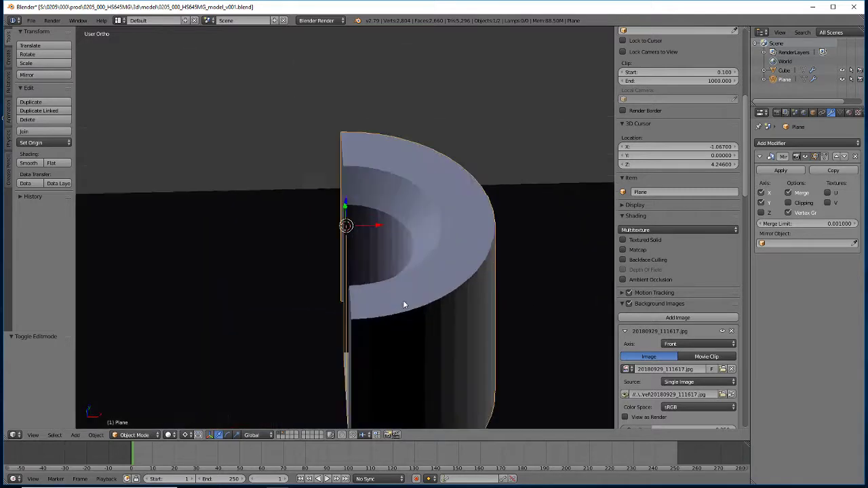
{"action": "middle_click_drag", "start_coordinate": [389, 335], "coordinate": [436, 333]}
{"action": "scroll", "coordinate": [450, 331], "scroll_direction": "down", "scroll_amount": 4}
{"action": "scroll", "coordinate": [450, 326], "scroll_direction": "up", "scroll_amount": 5}
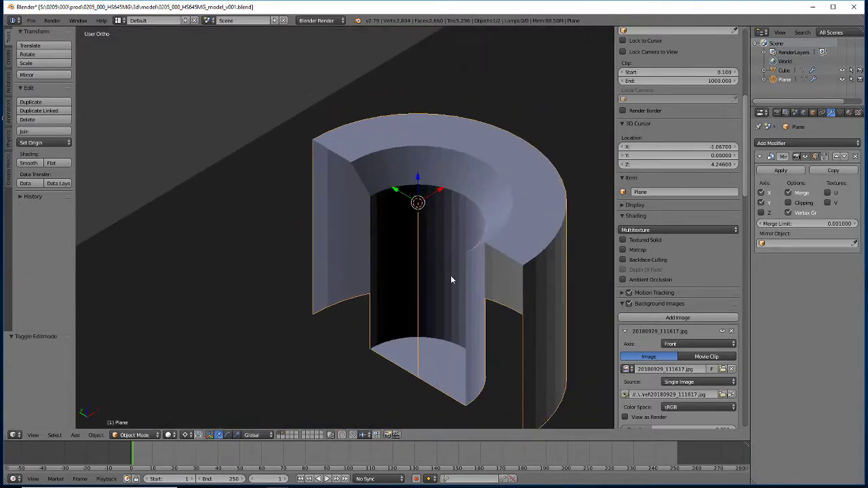
{"action": "key", "text": "Tab"}
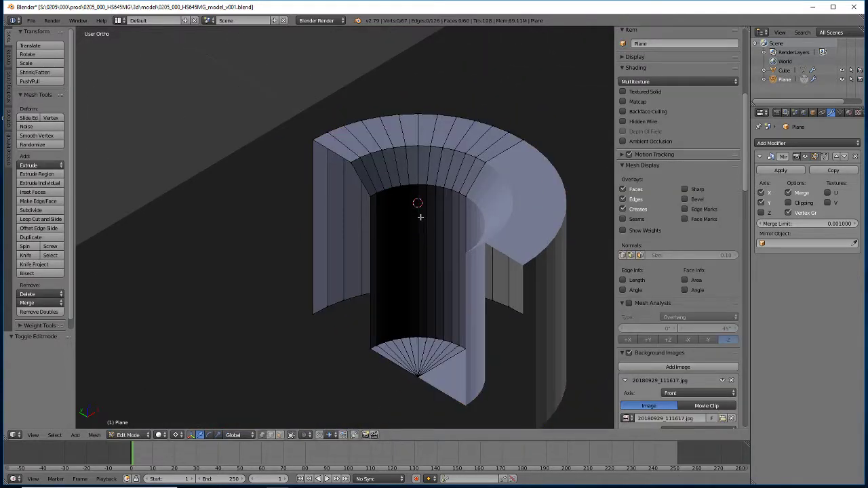
Snap the 3D cursor to the selection and set the object's origin to the 3D cursor.
{"action": "key", "text": "shift+s"}
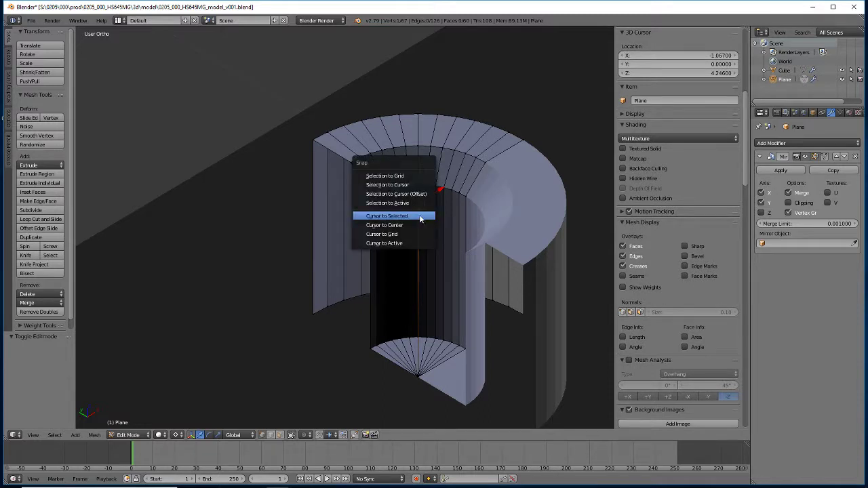
{"action": "left_click", "coordinate": [419, 217]}
{"action": "key", "text": "Tab"}
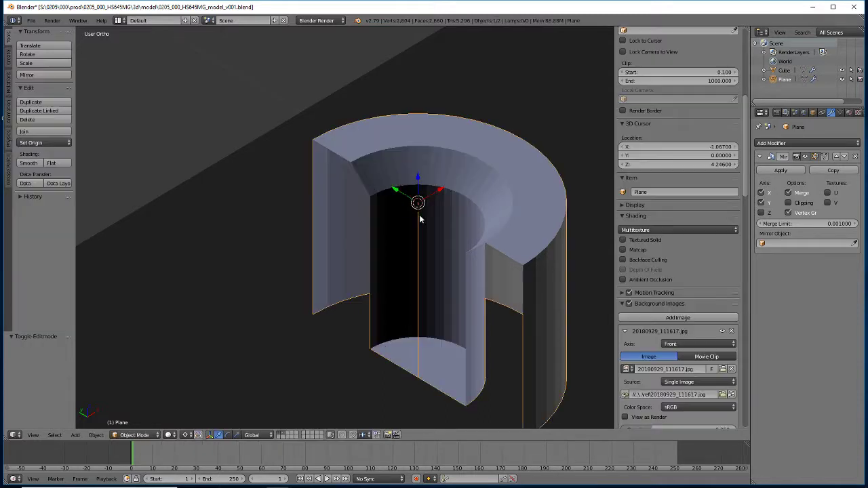
{"action": "left_click", "coordinate": [95, 436]}
{"action": "mouse_move", "coordinate": [147, 367]}
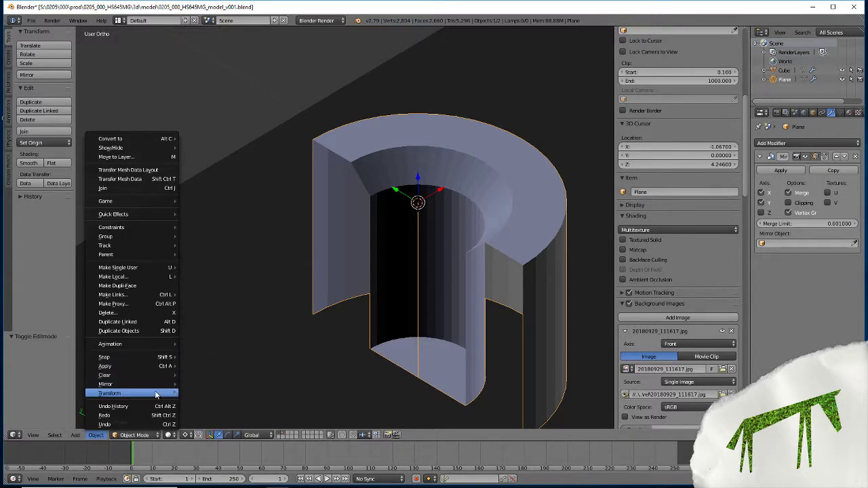
{"action": "mouse_move", "coordinate": [156, 395]}
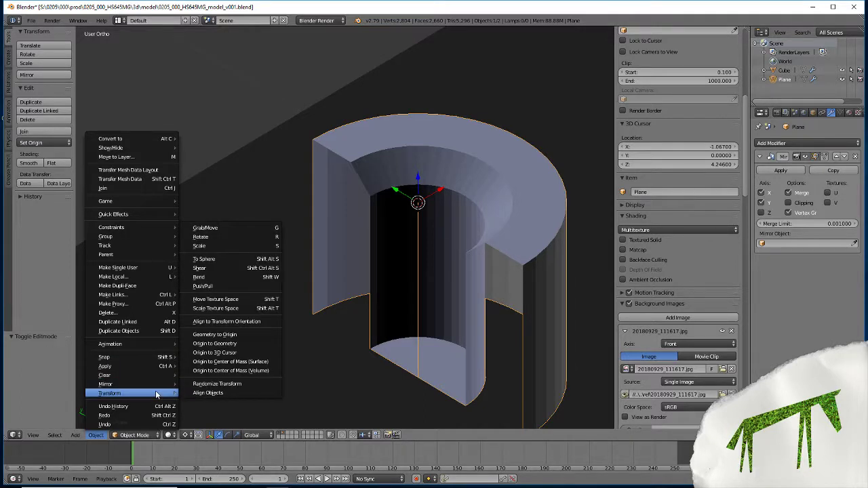
{"action": "left_click", "coordinate": [248, 354]}
Switch to wireframe and orbit to an oblique view of the ring.
{"action": "scroll", "coordinate": [418, 285], "scroll_direction": "down", "scroll_amount": 5}
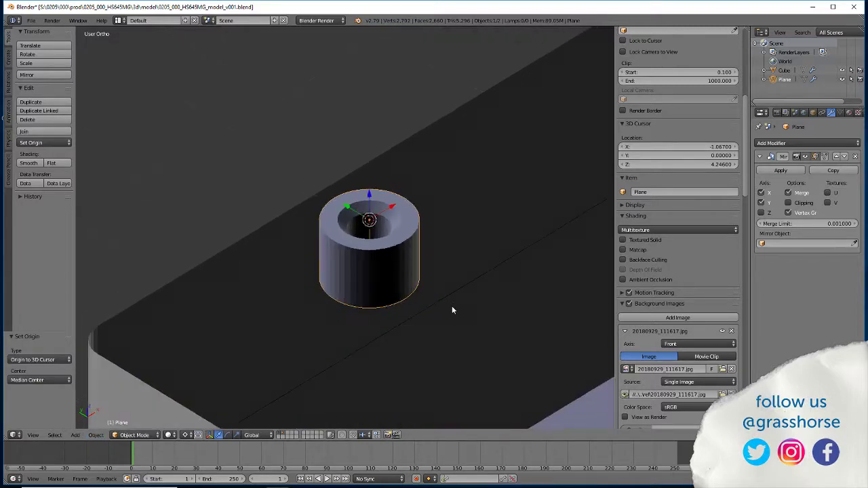
{"action": "middle_click_drag", "start_coordinate": [453, 308], "coordinate": [397, 336]}
{"action": "scroll", "coordinate": [397, 354], "scroll_direction": "up", "scroll_amount": 6}
{"action": "scroll", "coordinate": [367, 341], "scroll_direction": "down", "scroll_amount": 3}
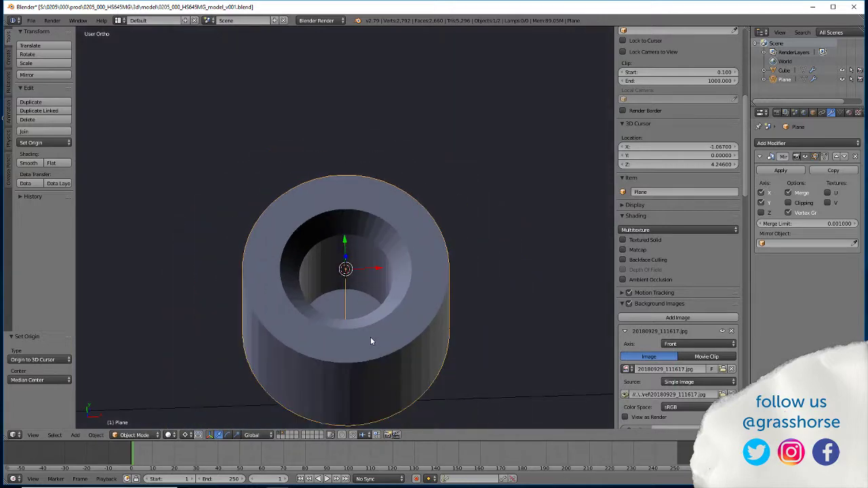
{"action": "scroll", "coordinate": [372, 352], "scroll_direction": "up", "scroll_amount": 2}
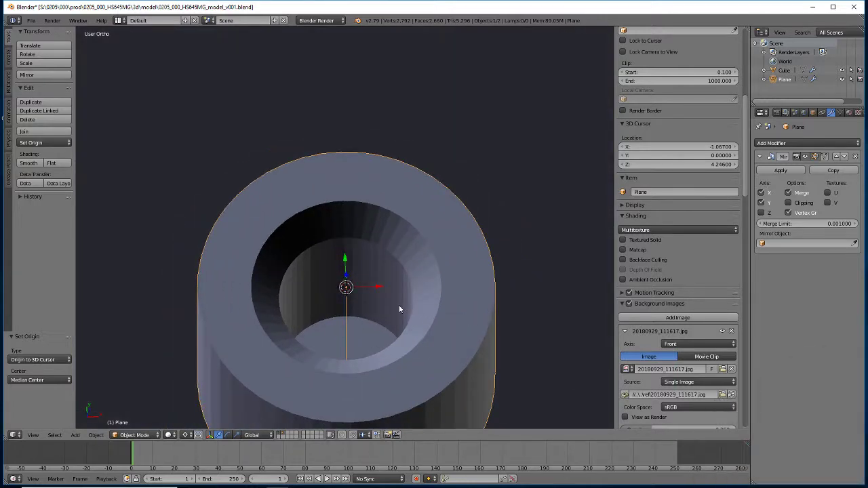
{"action": "key", "text": "z"}
{"action": "scroll", "coordinate": [399, 304], "scroll_direction": "down", "scroll_amount": 3}
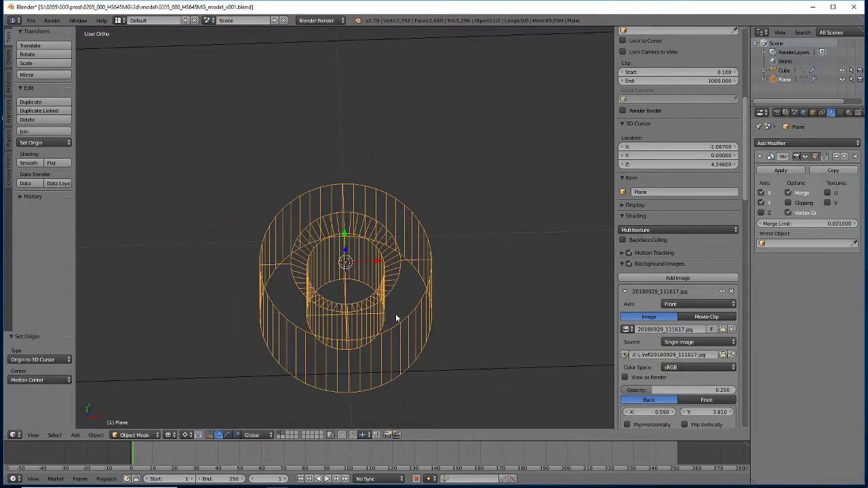
{"action": "mouse_move", "coordinate": [399, 304]}
{"action": "middle_mouse_down"}
{"action": "mouse_move", "coordinate": [374, 291]}
{"action": "mouse_move", "coordinate": [390, 327]}
{"action": "middle_mouse_up"}
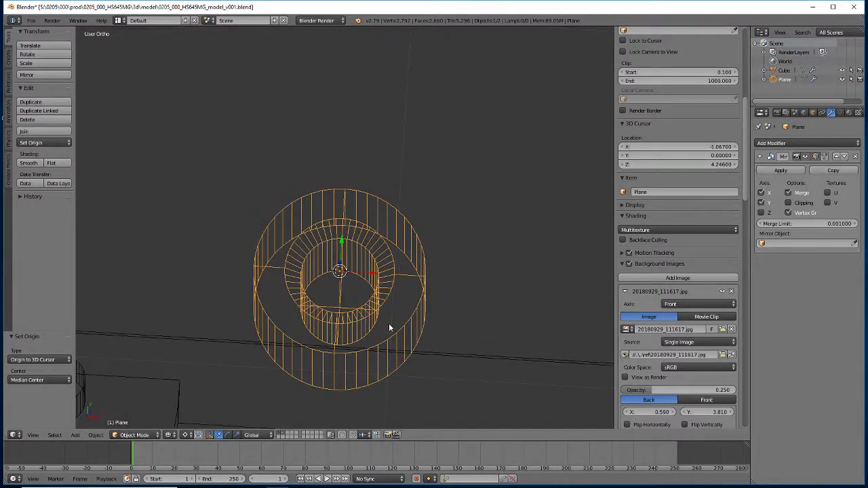
In top-view Edit Mode, select six alternating outer rim edges of the quarter ring.
{"action": "key", "text": "KP_7"}
{"action": "key", "text": "Tab"}
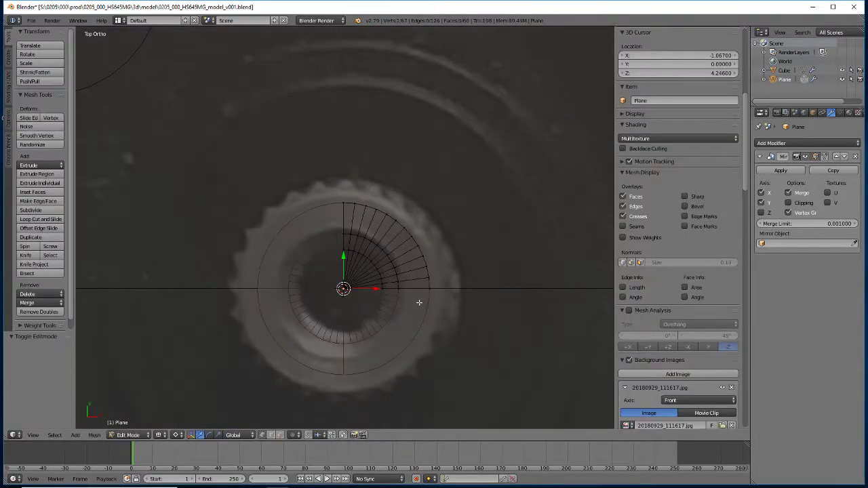
{"action": "scroll", "coordinate": [419, 300], "scroll_direction": "up", "scroll_amount": 3}
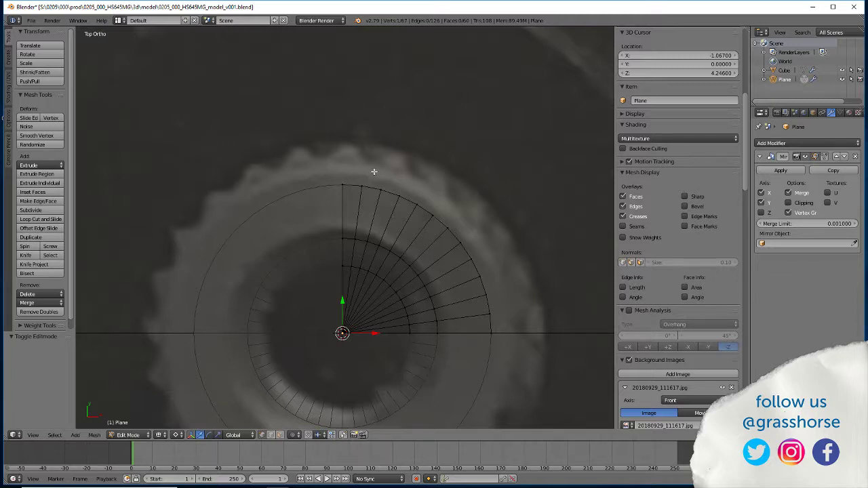
{"action": "key", "text": "a"}
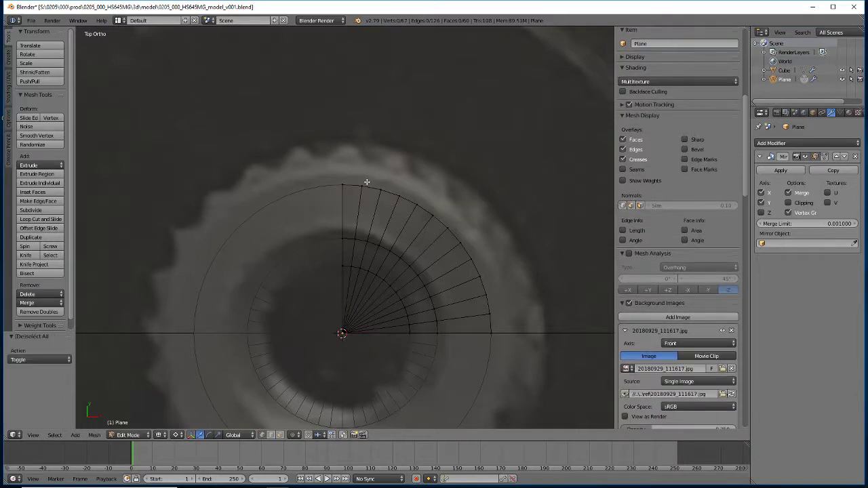
{"action": "key", "text": "a"}
{"action": "key", "text": "a"}
{"action": "right_click", "coordinate": [354, 183]}
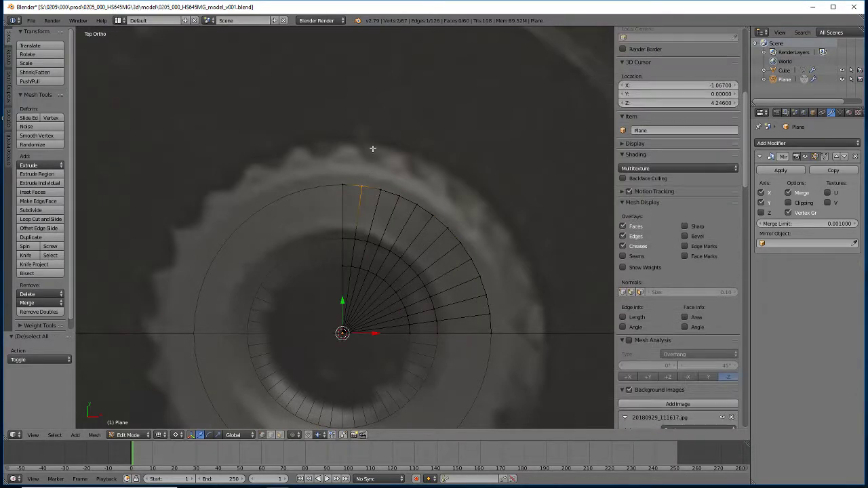
{"action": "right_click", "coordinate": [394, 183], "text": "shift"}
{"action": "right_click", "coordinate": [439, 197], "text": "shift"}
{"action": "right_click", "coordinate": [462, 255], "text": "shift"}
{"action": "right_click", "coordinate": [488, 270], "text": "shift"}
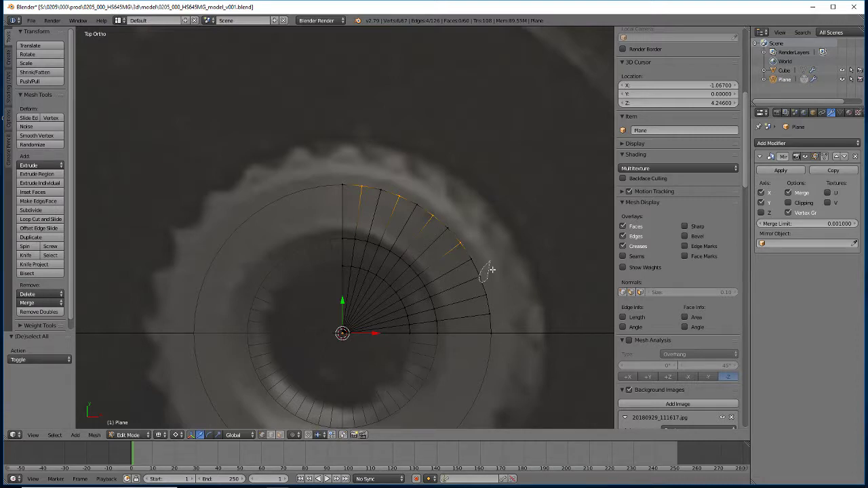
{"action": "right_click", "coordinate": [489, 313], "text": "shift"}
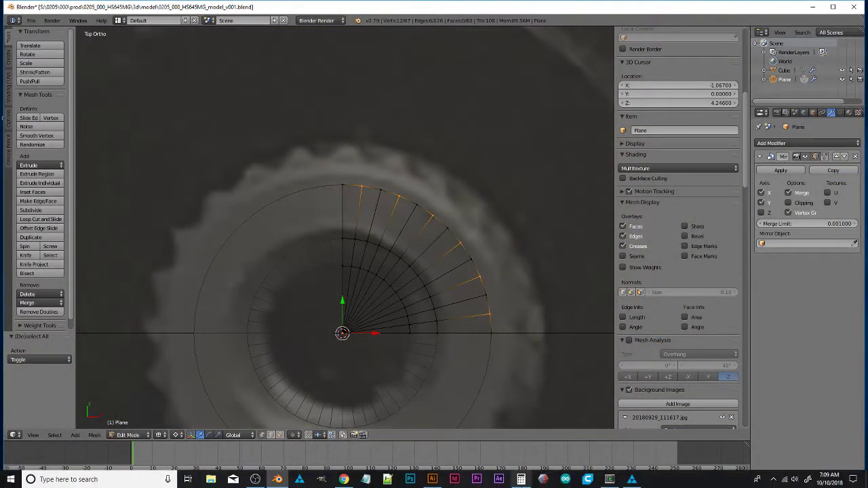
Compute 5.66 ÷ 5.53 in Windows Calculator.
{"action": "left_click", "coordinate": [521, 480]}
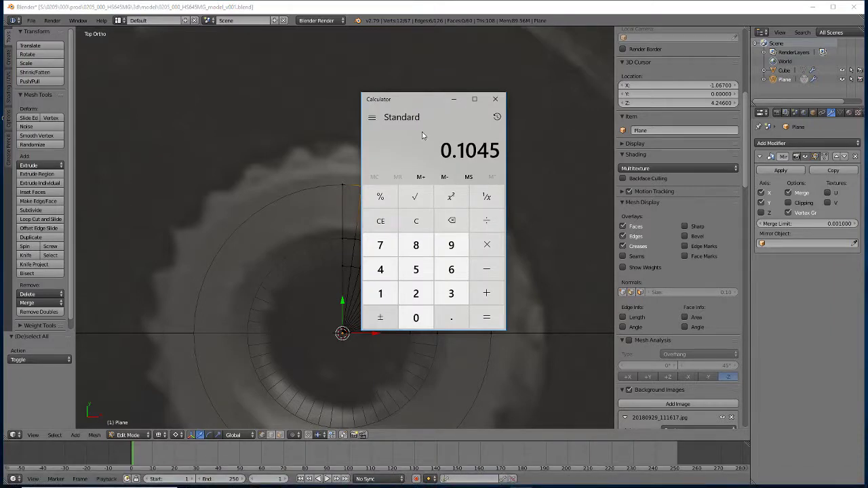
{"action": "type", "text": "5.66"}
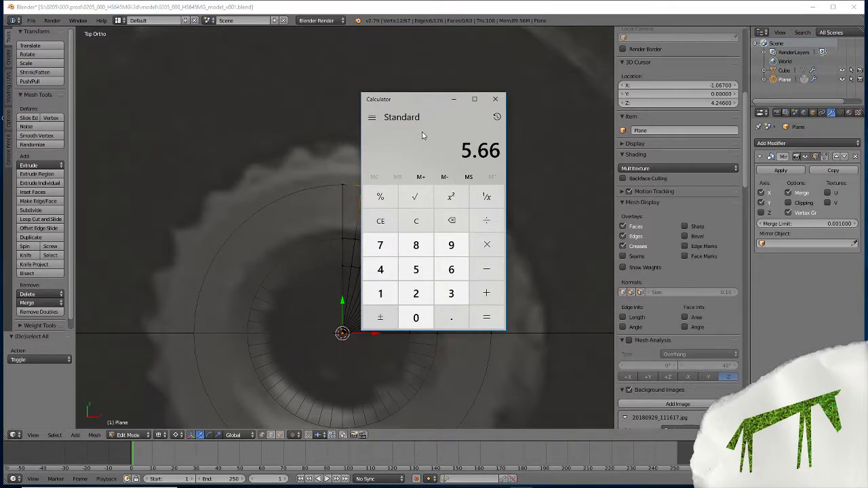
{"action": "key", "text": "slash"}
{"action": "type", "text": "5.53"}
{"action": "left_click", "coordinate": [488, 320]}
Compute 5.53 ÷ 5.66 ≈ 0.977 instead, then close the Calculator.
{"action": "type", "text": "5"}
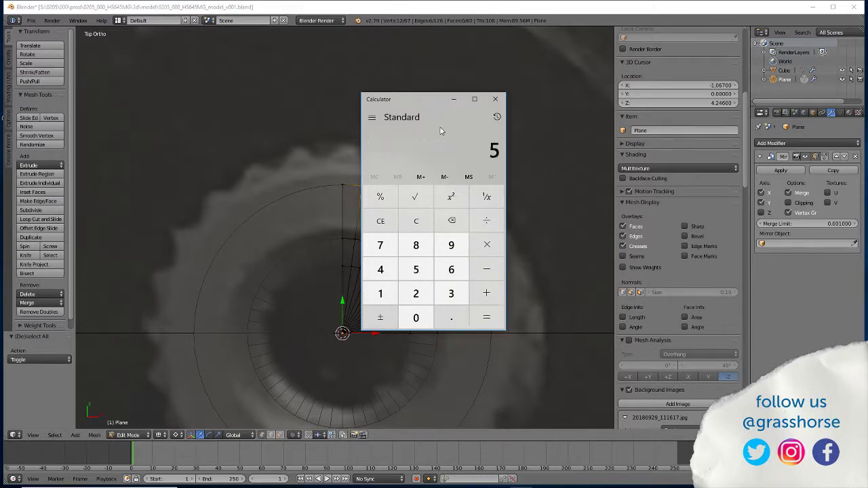
{"action": "type", "text": ".53"}
{"action": "key", "text": "slash"}
{"action": "type", "text": "5.66"}
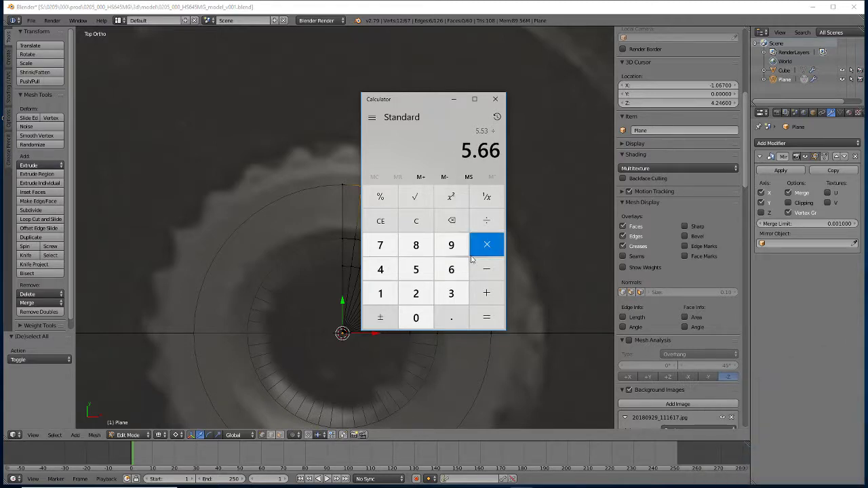
{"action": "left_click", "coordinate": [486, 321]}
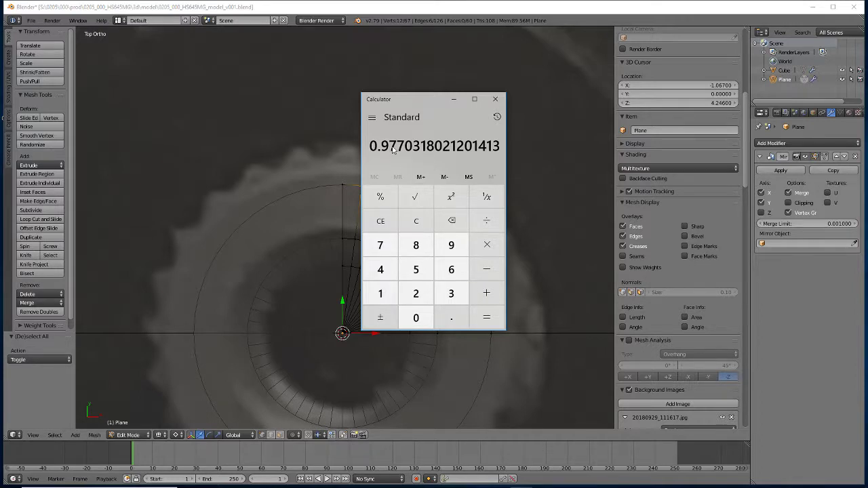
{"action": "left_click", "coordinate": [497, 101]}
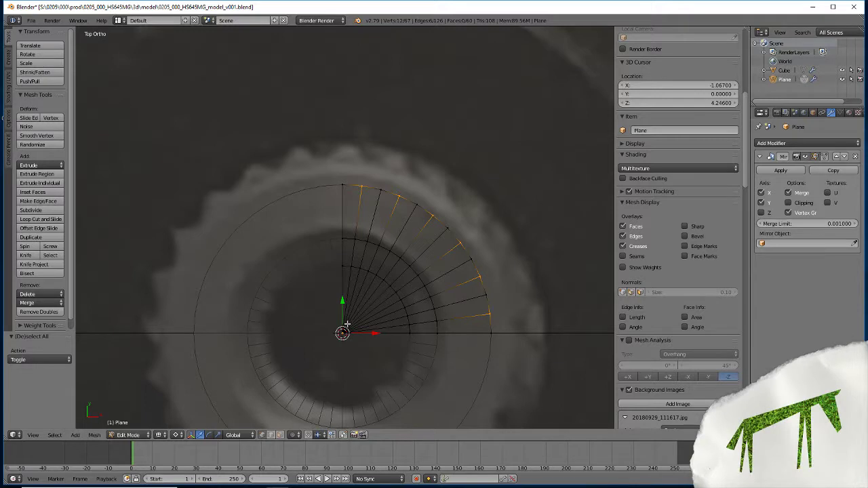
Trial-scale the tooth-tip vertices by 0.977 and by 0.97, undoing both.
{"action": "key", "text": "s"}
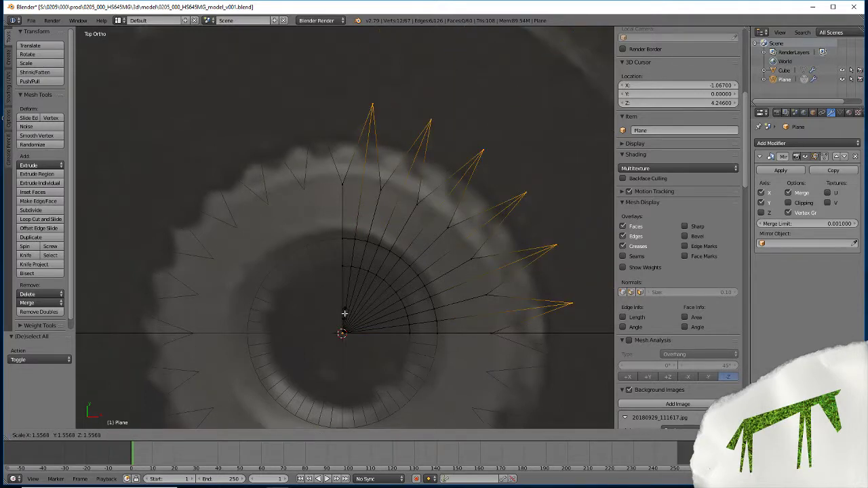
{"action": "type", "text": ".977"}
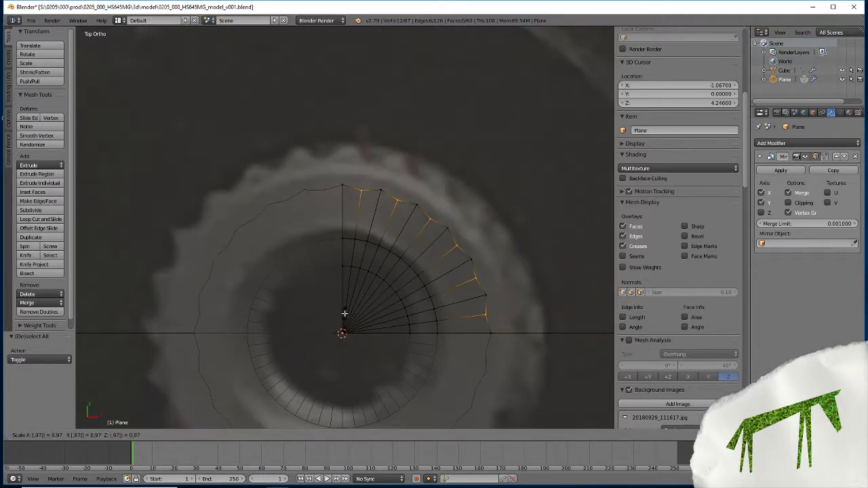
{"action": "key", "text": "Return"}
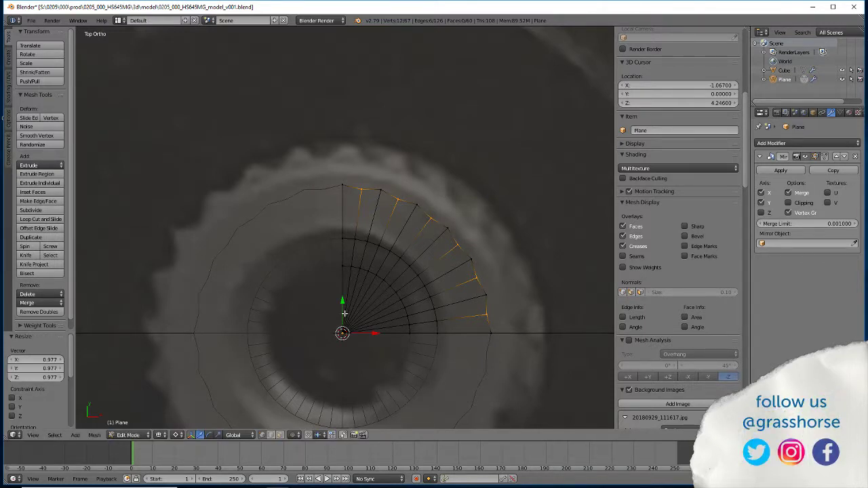
{"action": "key", "text": "ctrl+z"}
{"action": "key", "text": "s"}
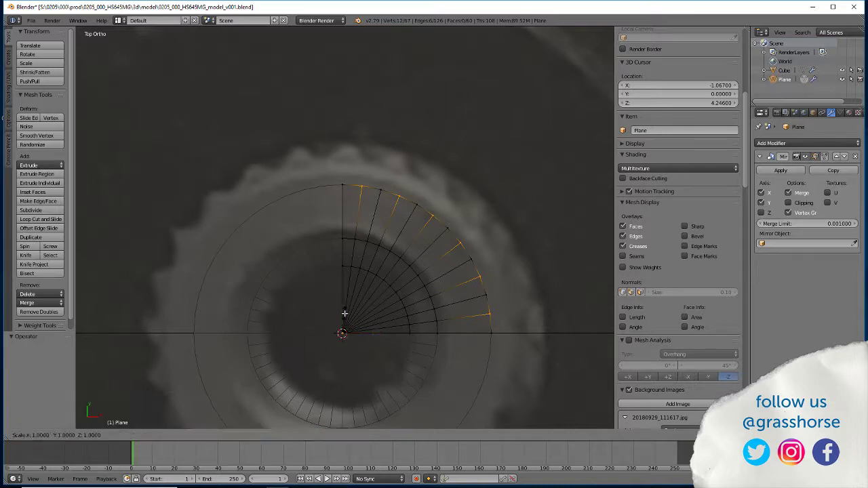
{"action": "key", "text": "equal"}
{"action": "type", "text": ".97"}
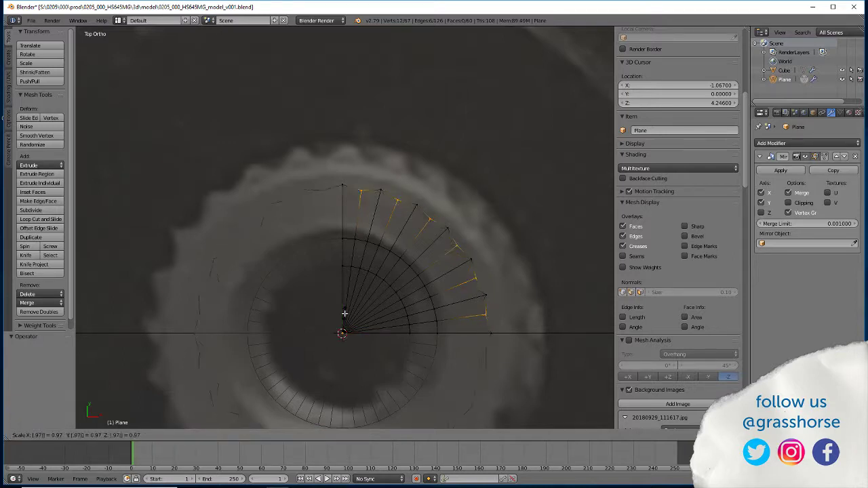
{"action": "key", "text": "Return"}
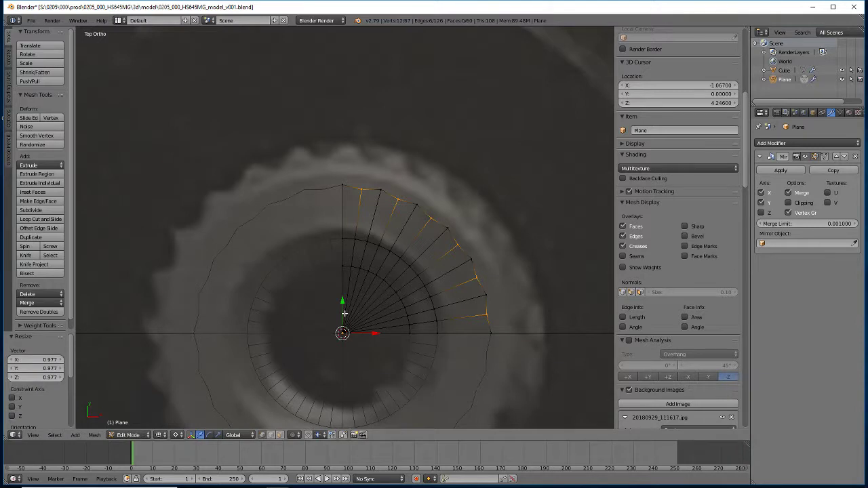
{"action": "key", "text": "ctrl+z"}
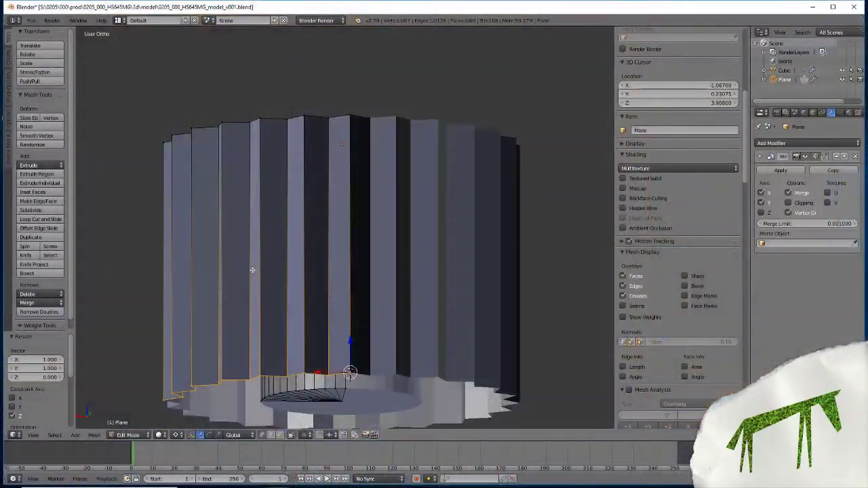
Frame the collar in Object Mode and orbit to a side view of its hollow centre.
{"action": "middle_click_drag", "start_coordinate": [204, 212], "coordinate": [358, 258]}
{"action": "scroll", "coordinate": [285, 267], "scroll_direction": "down", "scroll_amount": 2}
{"action": "scroll", "coordinate": [398, 248], "scroll_direction": "down", "scroll_amount": 8}
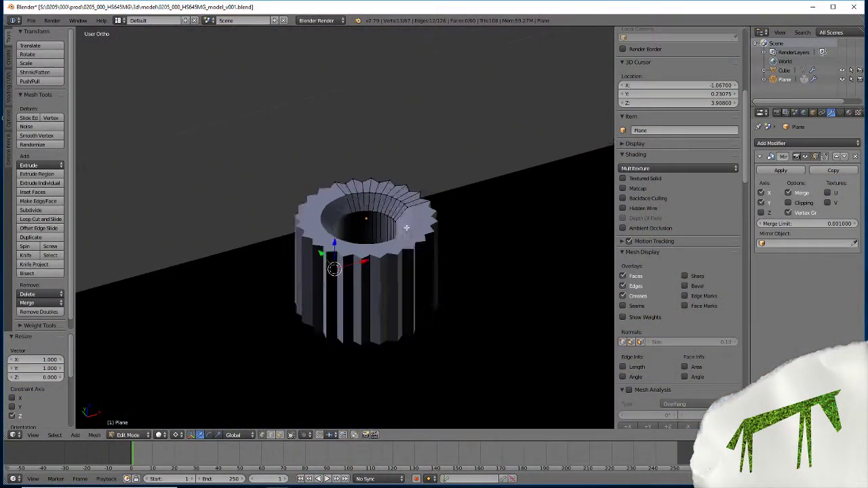
{"action": "scroll", "coordinate": [414, 244], "scroll_direction": "up", "scroll_amount": 2}
{"action": "mouse_move", "coordinate": [415, 243]}
{"action": "middle_mouse_down"}
{"action": "mouse_move", "coordinate": [475, 199]}
{"action": "mouse_move", "coordinate": [406, 253]}
{"action": "mouse_move", "coordinate": [416, 217]}
{"action": "mouse_move", "coordinate": [413, 241]}
{"action": "middle_mouse_up"}
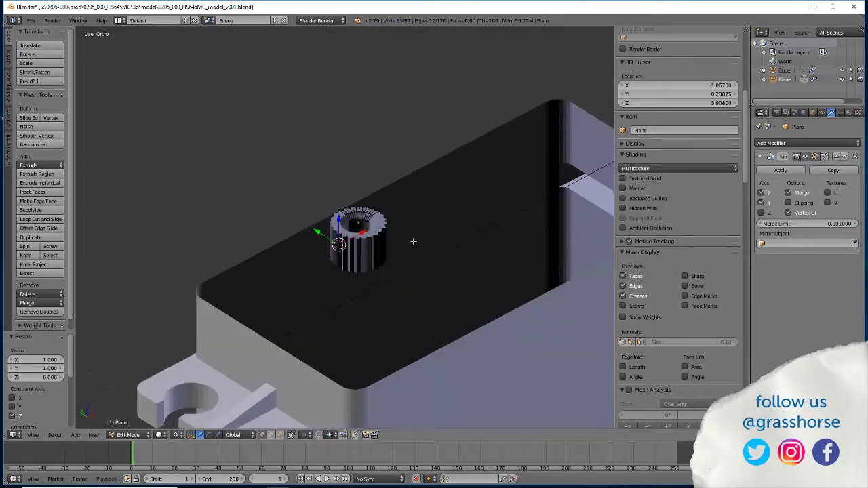
{"action": "key", "text": "Tab"}
{"action": "key", "text": "KP_Decimal"}
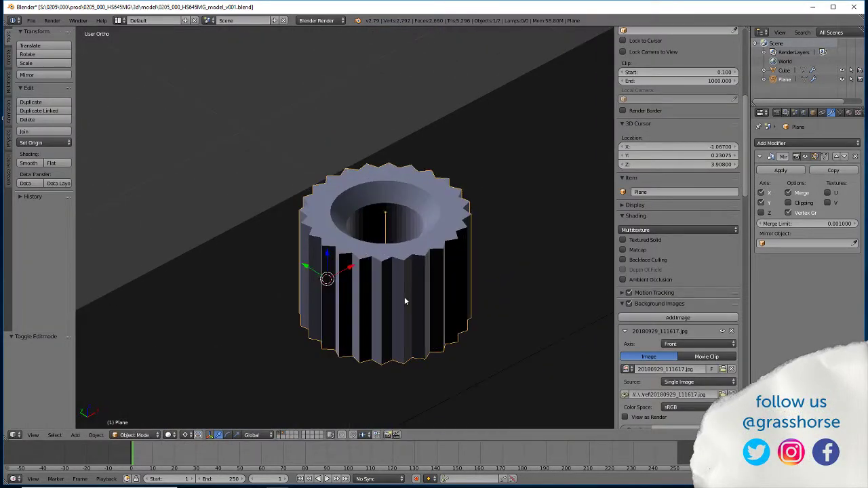
{"action": "middle_click_drag", "start_coordinate": [407, 301], "coordinate": [312, 303]}
{"action": "scroll", "coordinate": [311, 303], "scroll_direction": "up", "scroll_amount": 6}
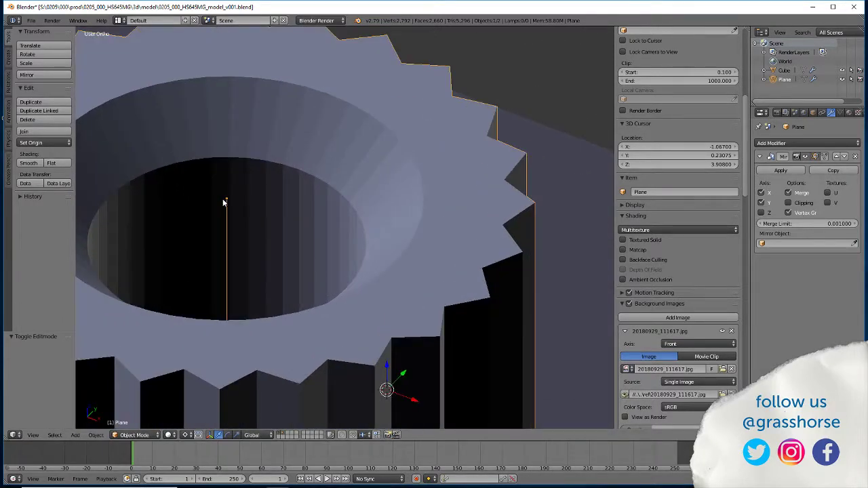
Delete the stray vertex inside the collar's hole in Edit Mode, then orbit to check.
{"action": "key", "text": "Tab"}
{"action": "right_click", "coordinate": [231, 201]}
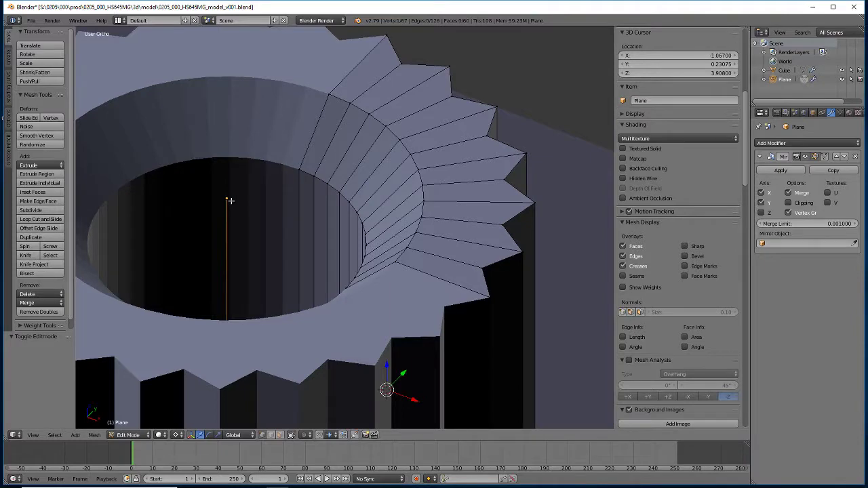
{"action": "key", "text": "x"}
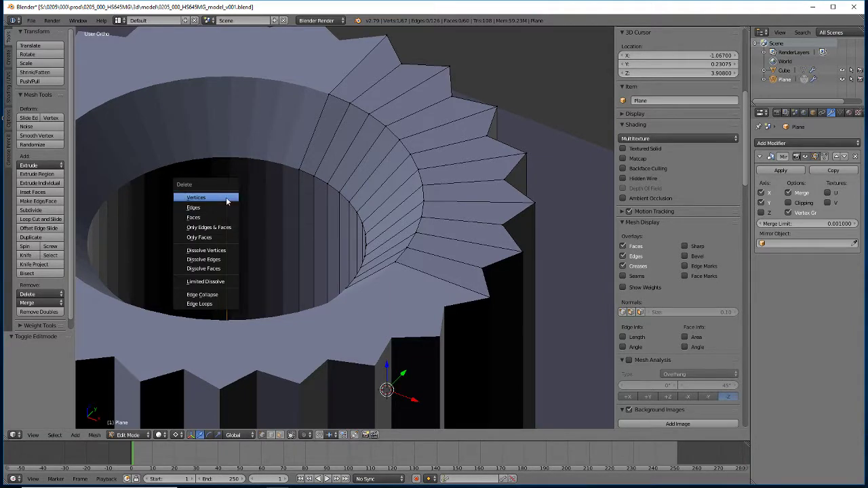
{"action": "left_click", "coordinate": [226, 201]}
{"action": "scroll", "coordinate": [209, 252], "scroll_direction": "down", "scroll_amount": 4}
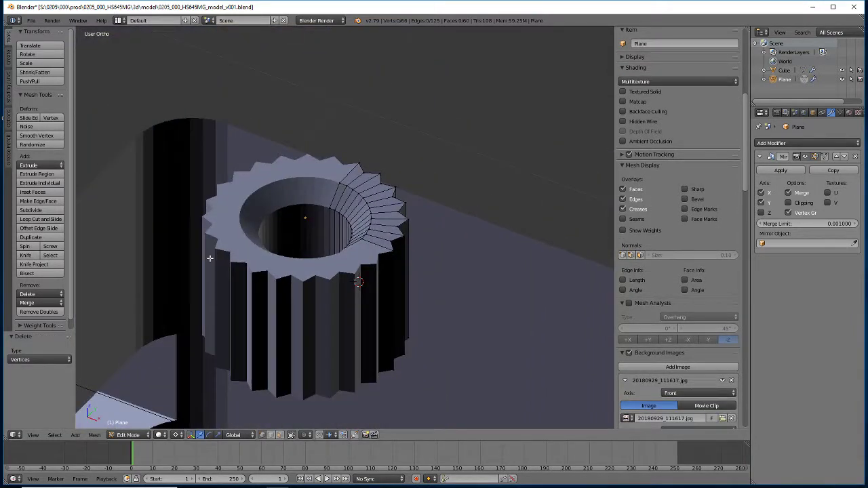
{"action": "middle_click_drag", "start_coordinate": [209, 252], "coordinate": [291, 273]}
{"action": "scroll", "coordinate": [290, 279], "scroll_direction": "down", "scroll_amount": 3}
{"action": "scroll", "coordinate": [289, 279], "scroll_direction": "down", "scroll_amount": 5}
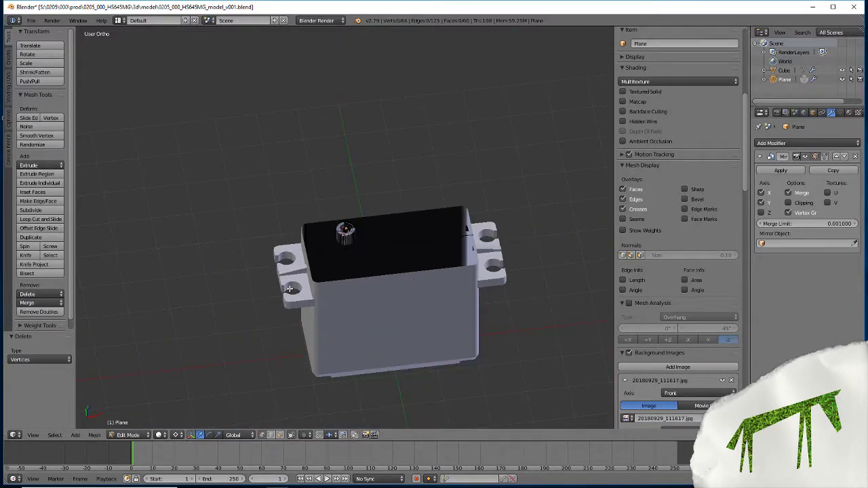
{"action": "scroll", "coordinate": [284, 287], "scroll_direction": "up", "scroll_amount": 5}
{"action": "scroll", "coordinate": [284, 288], "scroll_direction": "down", "scroll_amount": 2}
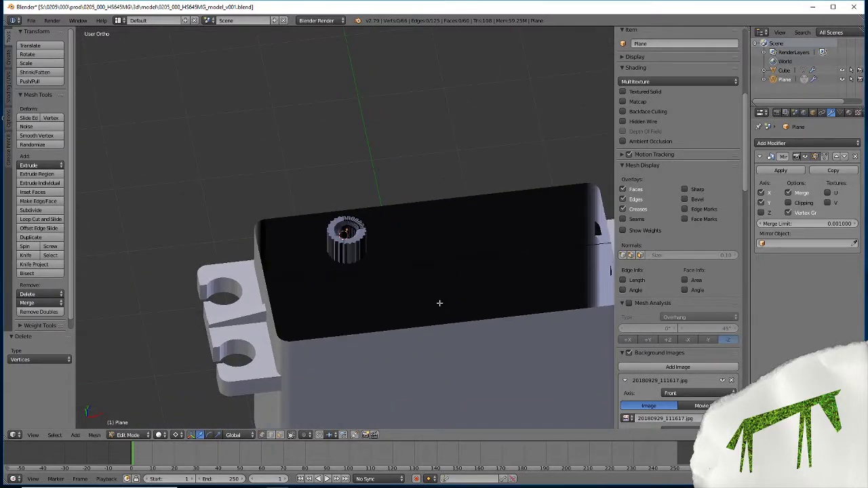
{"action": "middle_click_drag", "start_coordinate": [439, 303], "coordinate": [570, 347]}
In Object Mode, snap the 3D cursor to the selected collar's centre.
{"action": "scroll", "coordinate": [418, 332], "scroll_direction": "up", "scroll_amount": 4}
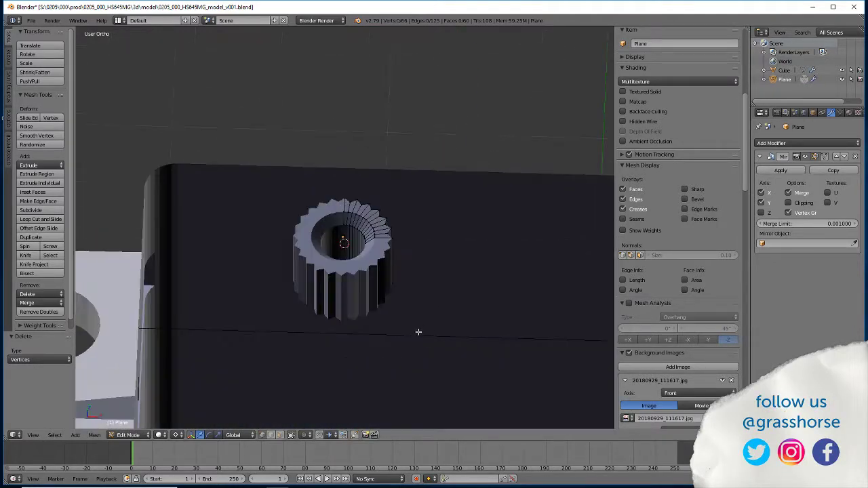
{"action": "middle_click_drag", "start_coordinate": [419, 332], "coordinate": [452, 318]}
{"action": "key", "text": "Tab"}
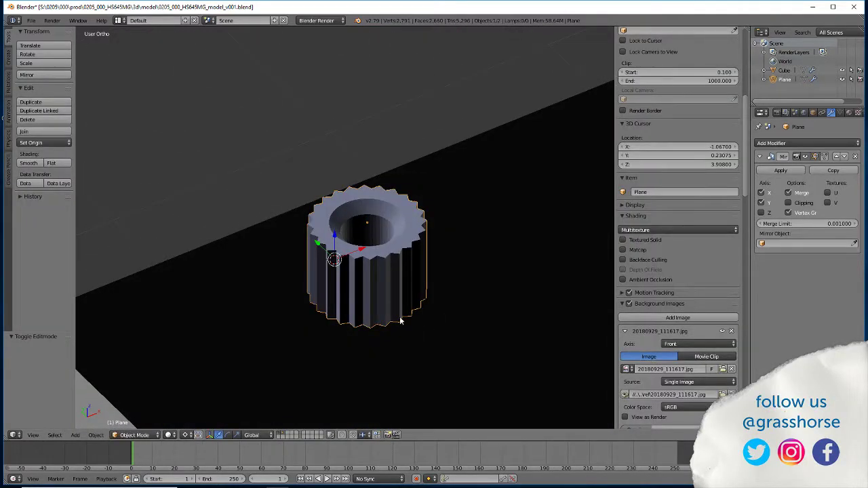
{"action": "key", "text": "shift+s"}
{"action": "left_click", "coordinate": [378, 288]}
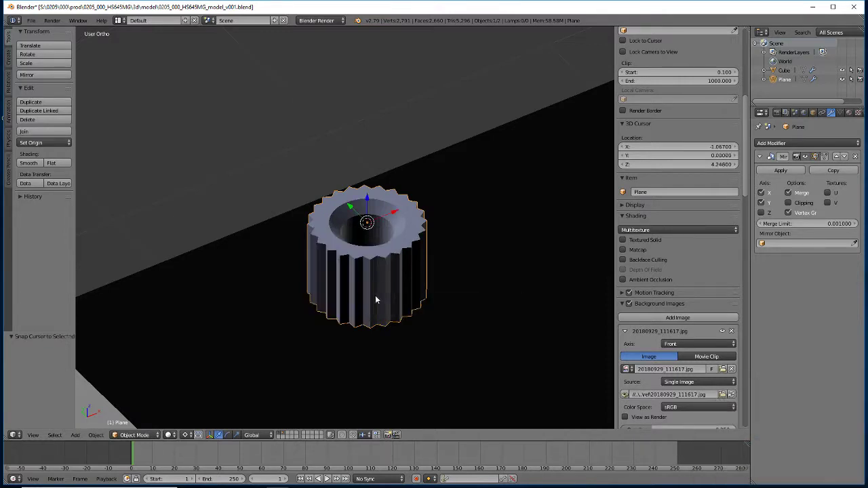
Orbit to a low side view of the collar and bring up the Add menu.
{"action": "scroll", "coordinate": [367, 356], "scroll_direction": "down", "scroll_amount": 4}
{"action": "middle_click_drag", "start_coordinate": [366, 356], "coordinate": [348, 330]}
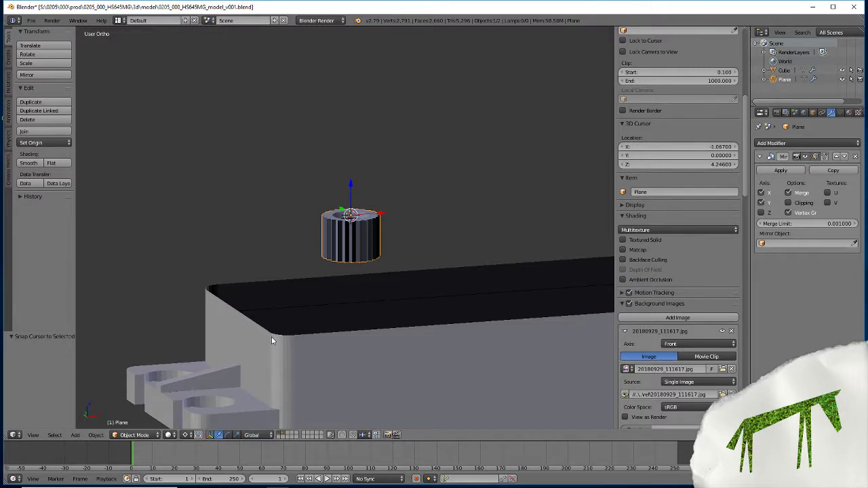
{"action": "scroll", "coordinate": [391, 272], "scroll_direction": "up", "scroll_amount": 5}
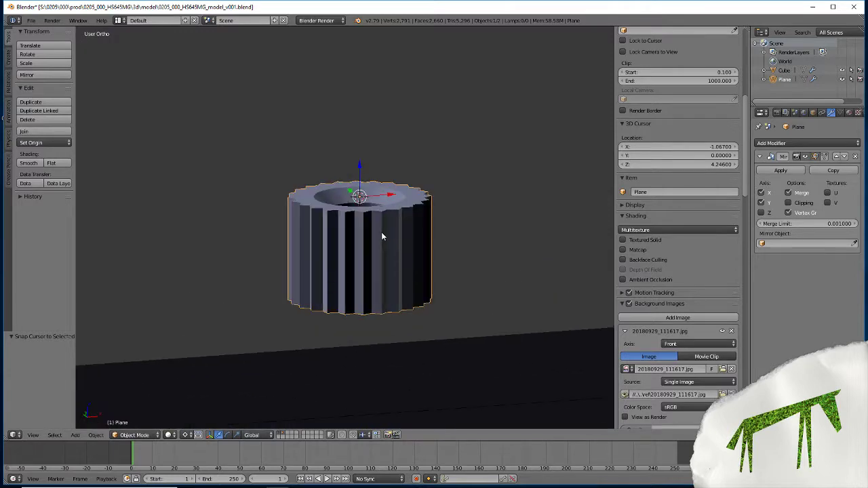
{"action": "key", "text": "shift+a"}
Add a plane at the 3D cursor and delete three corners, leaving one vertex.
{"action": "mouse_move", "coordinate": [382, 234]}
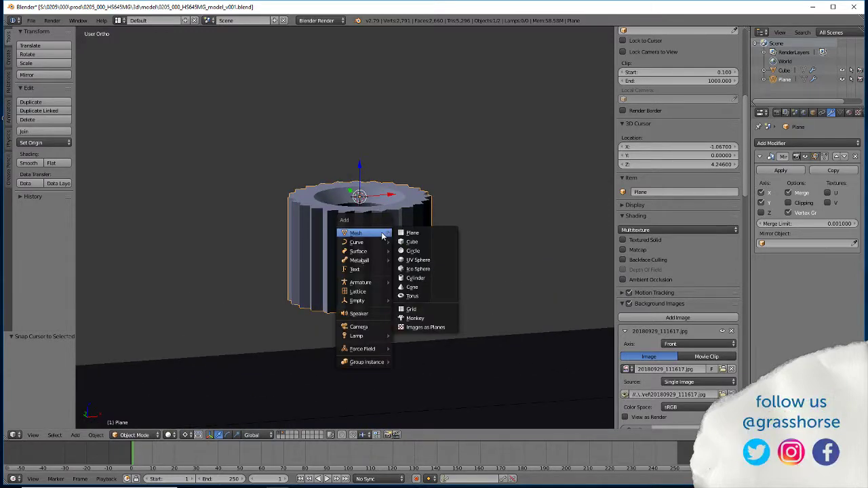
{"action": "left_click", "coordinate": [426, 233]}
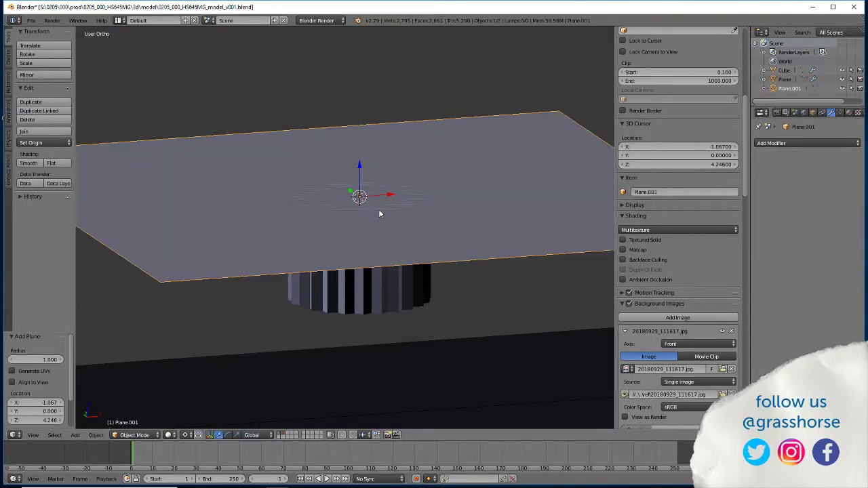
{"action": "key", "text": "Tab"}
{"action": "right_click", "coordinate": [159, 291]}
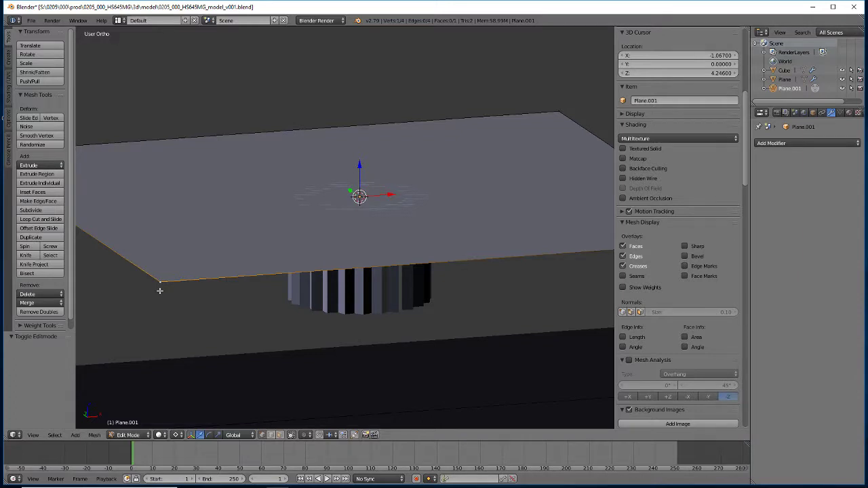
{"action": "key", "text": "ctrl+i"}
{"action": "key", "text": "x"}
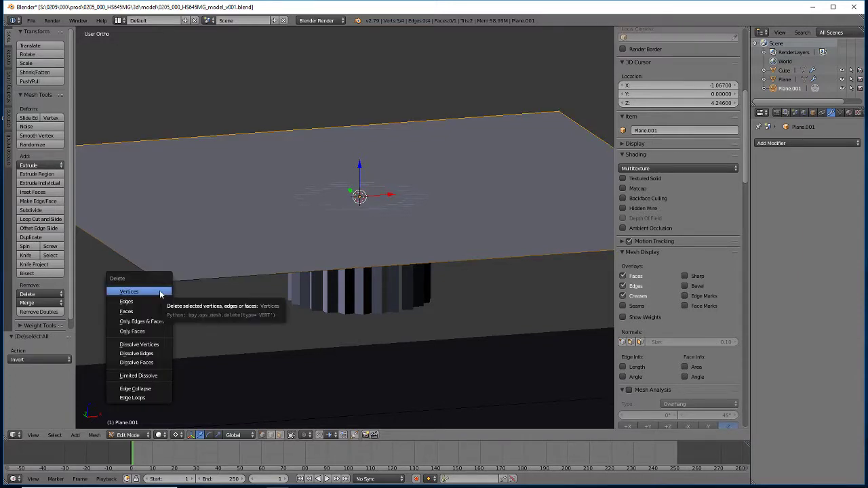
{"action": "left_click", "coordinate": [159, 290]}
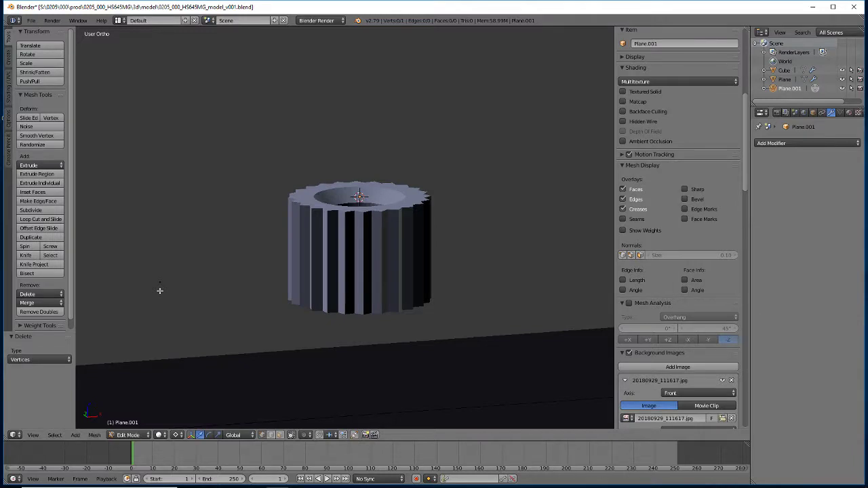
Scale the remaining vertex to 0, return to Object Mode and select the gear Plane.
{"action": "key", "text": "a"}
{"action": "key", "text": "s"}
{"action": "key", "text": "0"}
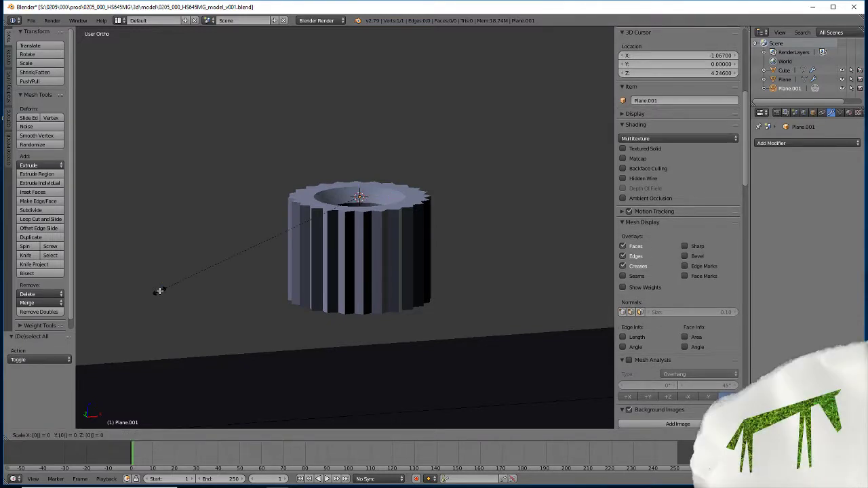
{"action": "key", "text": "Return"}
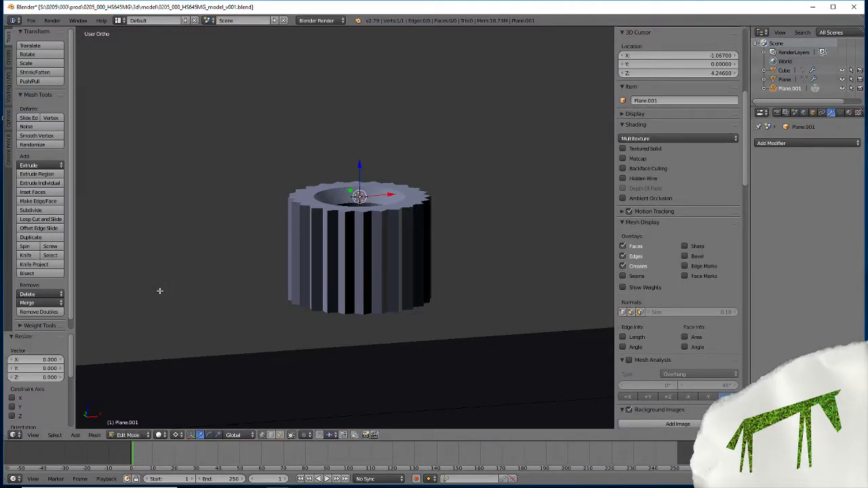
{"action": "scroll", "coordinate": [247, 340], "scroll_direction": "up", "scroll_amount": 3}
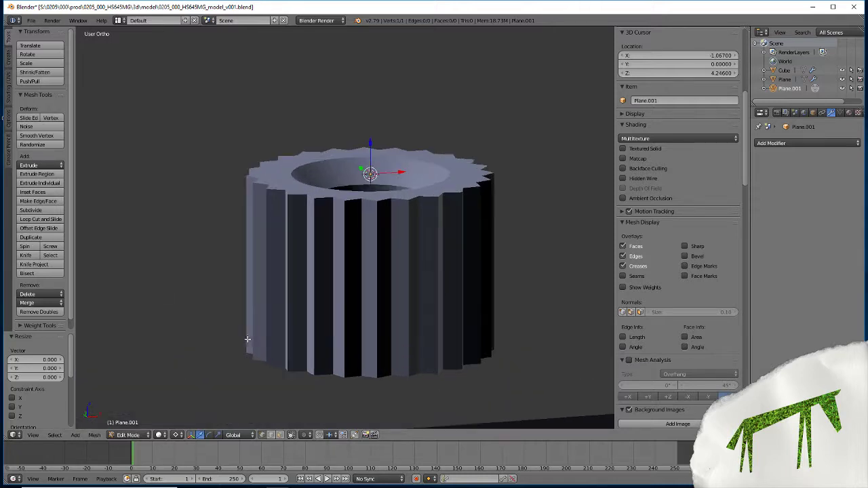
{"action": "key", "text": "Tab"}
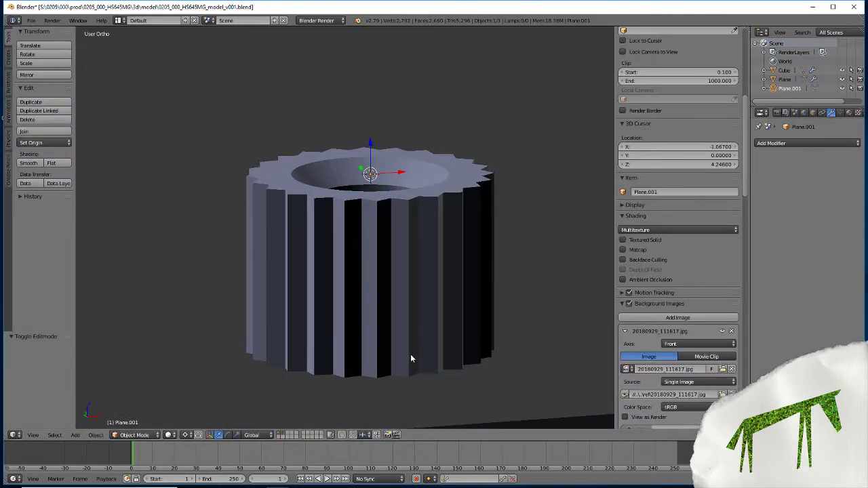
{"action": "right_click", "coordinate": [410, 357]}
In the gear's Edit Mode, snap the 3D cursor to a vertex on its base.
{"action": "key", "text": "Tab"}
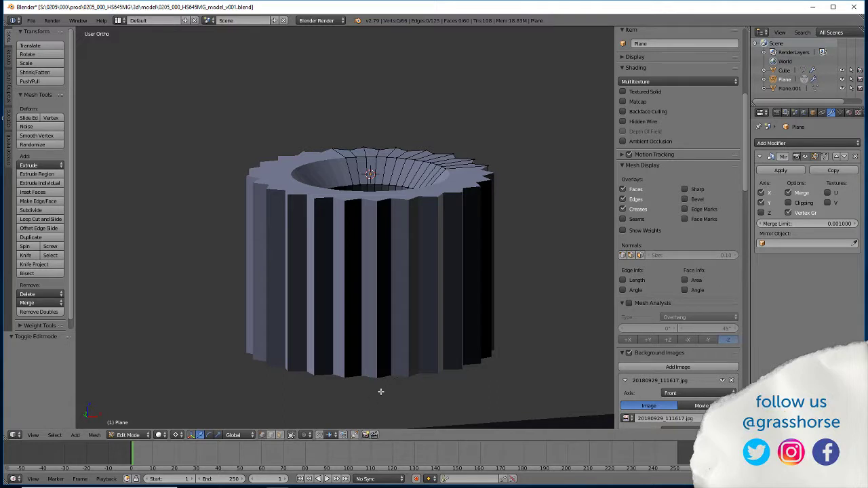
{"action": "middle_click_drag", "start_coordinate": [421, 378], "coordinate": [418, 358]}
{"action": "right_click", "coordinate": [378, 339]}
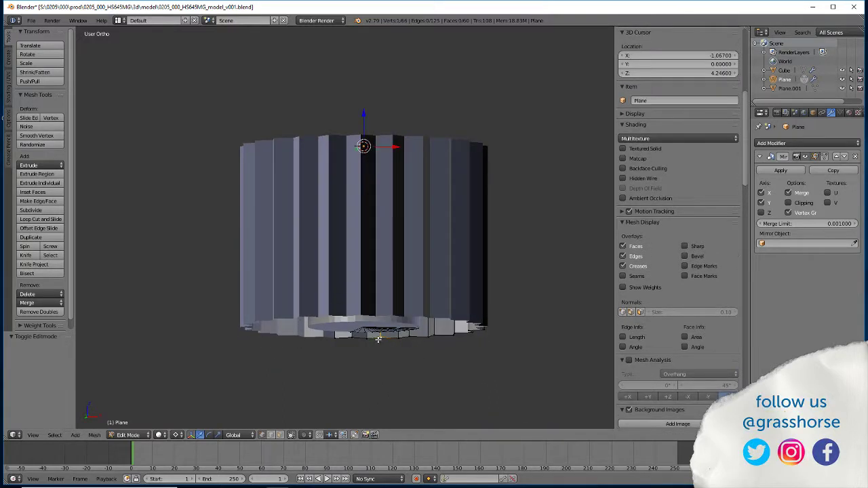
{"action": "key", "text": "shift+s"}
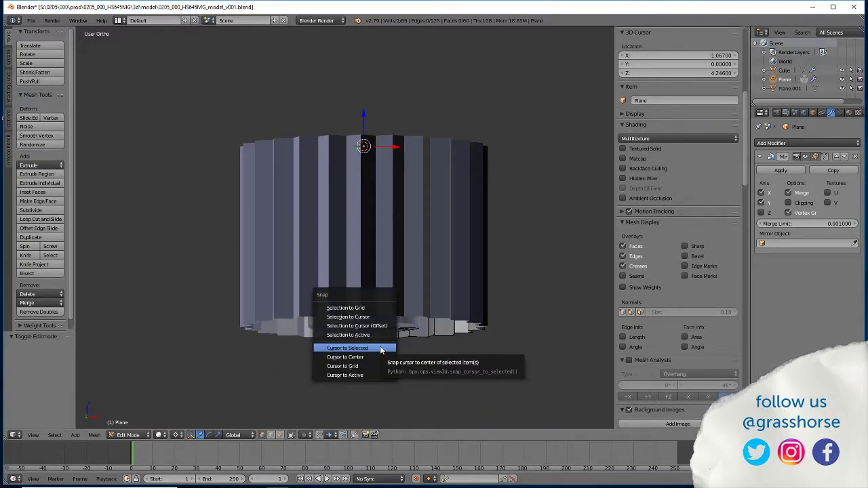
{"action": "left_click", "coordinate": [381, 349]}
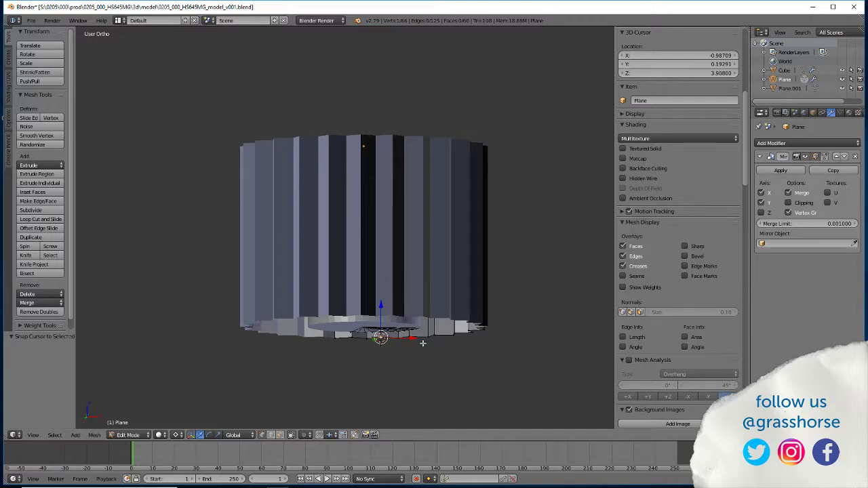
Snap the cursor to the base cap faces' centre, then enter Edit Mode on Plane.001.
{"action": "middle_click_drag", "start_coordinate": [415, 328], "coordinate": [368, 318]}
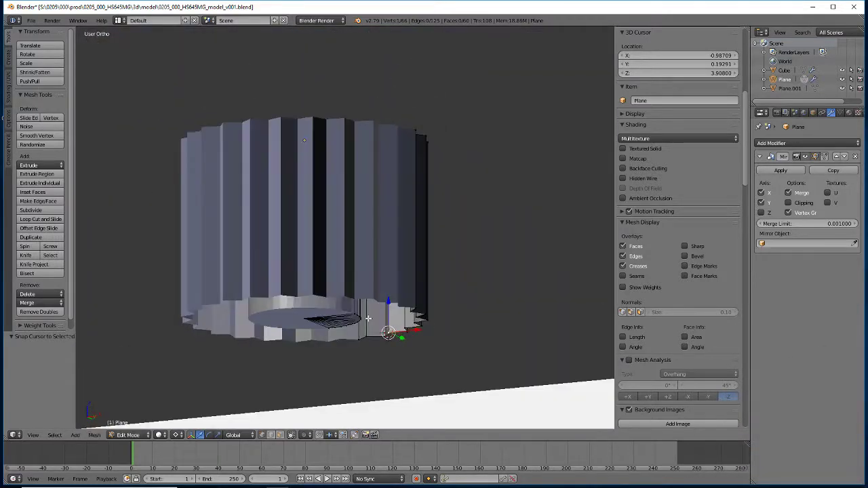
{"action": "right_click", "coordinate": [314, 321]}
{"action": "key", "text": "shift+s"}
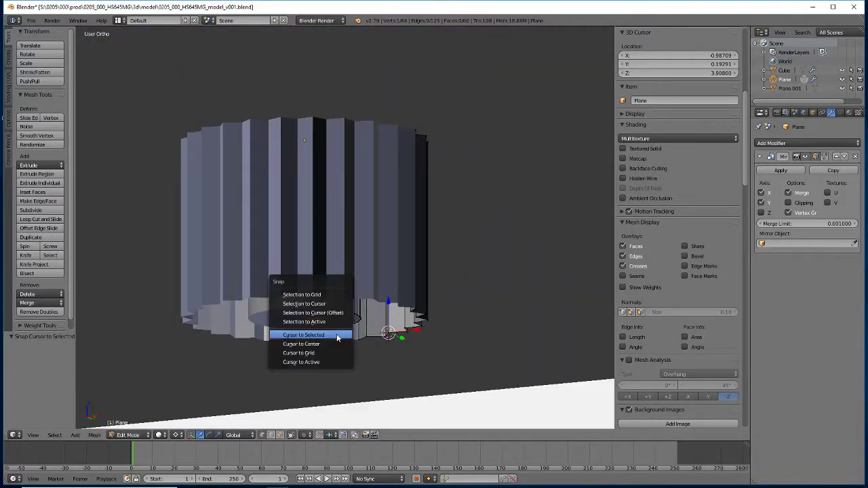
{"action": "left_click", "coordinate": [337, 334]}
{"action": "middle_click_drag", "start_coordinate": [337, 334], "coordinate": [353, 325]}
{"action": "key", "text": "Tab"}
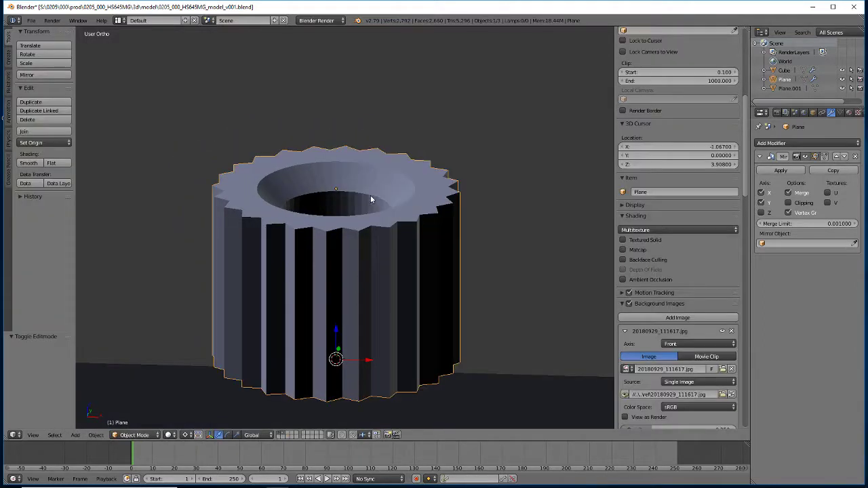
{"action": "right_click", "coordinate": [336, 190]}
{"action": "key", "text": "Tab"}
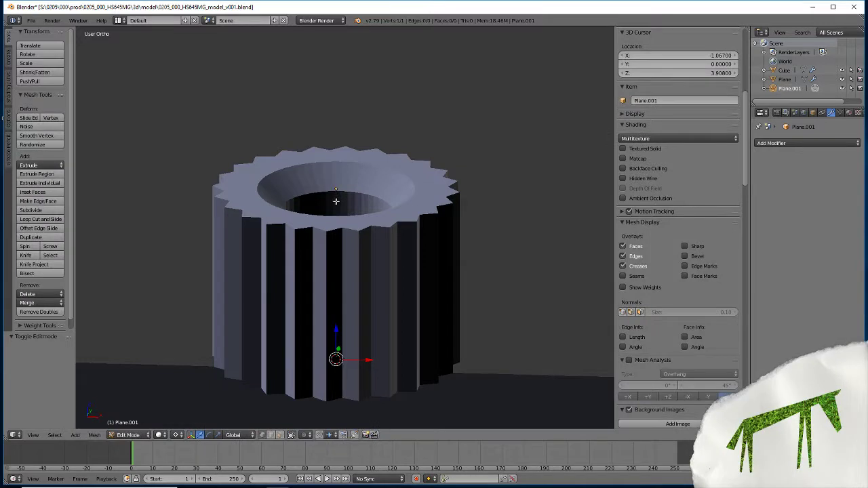
Switch the viewport to wireframe shading and orbit to a side view of the gear.
{"action": "middle_click_drag", "start_coordinate": [338, 204], "coordinate": [354, 204]}
{"action": "mouse_move", "coordinate": [341, 238]}
{"action": "middle_mouse_down"}
{"action": "mouse_move", "coordinate": [370, 240]}
{"action": "mouse_move", "coordinate": [353, 248]}
{"action": "middle_mouse_up"}
{"action": "key", "text": "z"}
{"action": "middle_click_drag", "start_coordinate": [363, 211], "coordinate": [370, 232]}
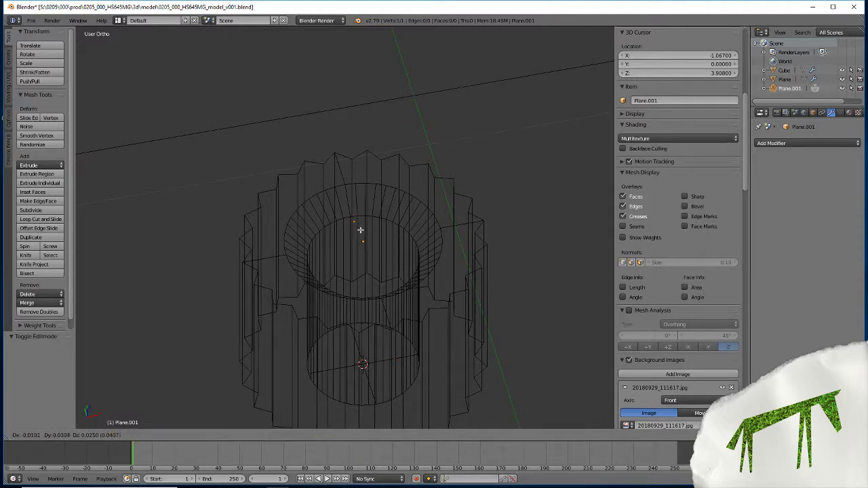
{"action": "mouse_move", "coordinate": [364, 269]}
{"action": "middle_mouse_down"}
{"action": "mouse_move", "coordinate": [402, 274]}
{"action": "mouse_move", "coordinate": [375, 262]}
{"action": "mouse_move", "coordinate": [380, 272]}
{"action": "middle_mouse_up"}
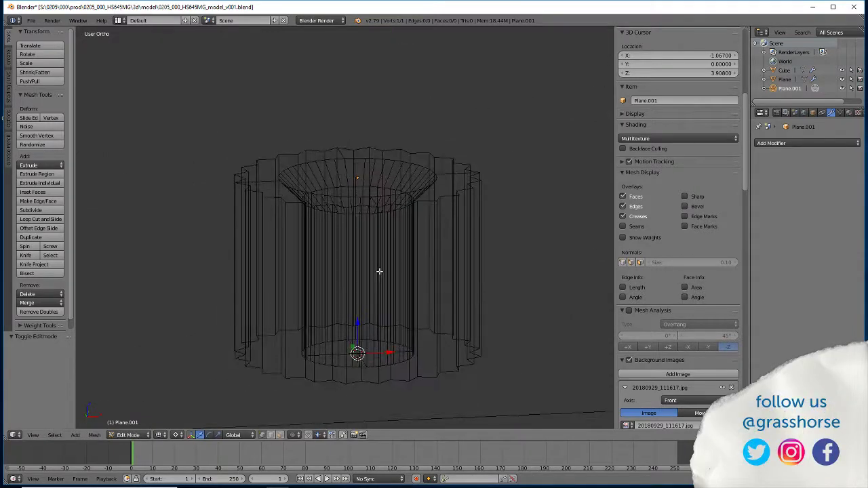
Scale Plane.001's selected vertex to 0 along the Z axis.
{"action": "key", "text": "s"}
{"action": "key", "text": "z"}
{"action": "key", "text": "0"}
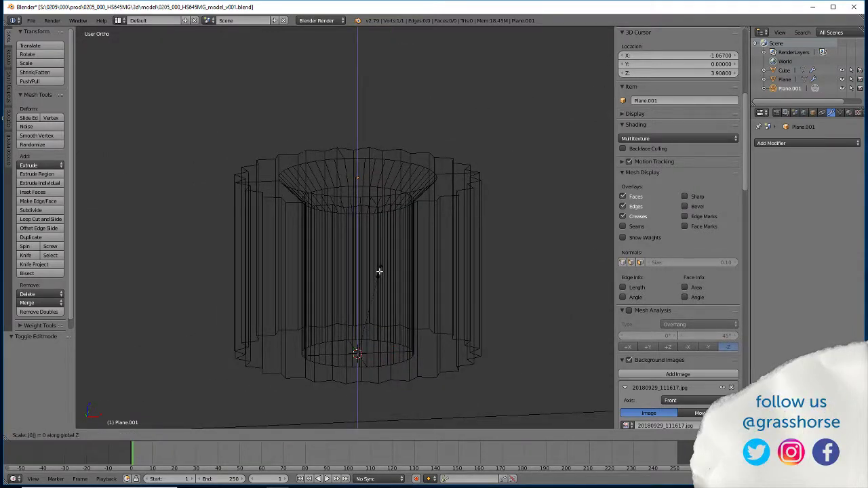
{"action": "key", "text": "Return"}
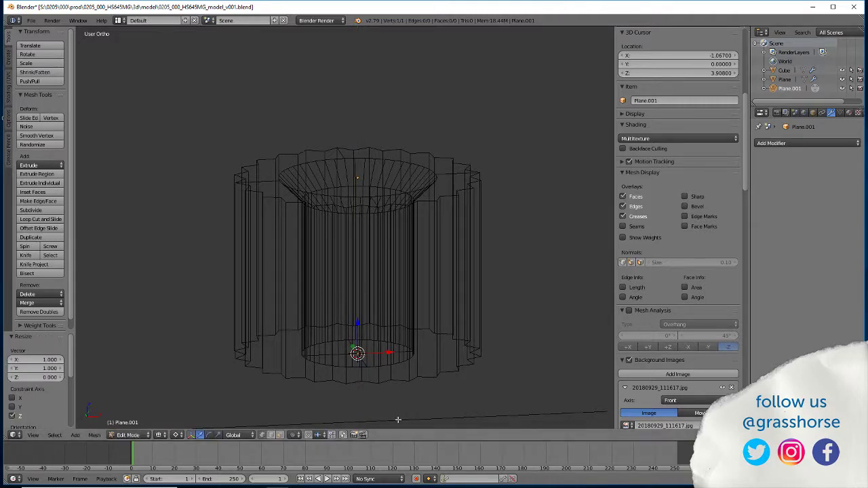
{"action": "scroll", "coordinate": [398, 420], "scroll_direction": "down", "scroll_amount": 2}
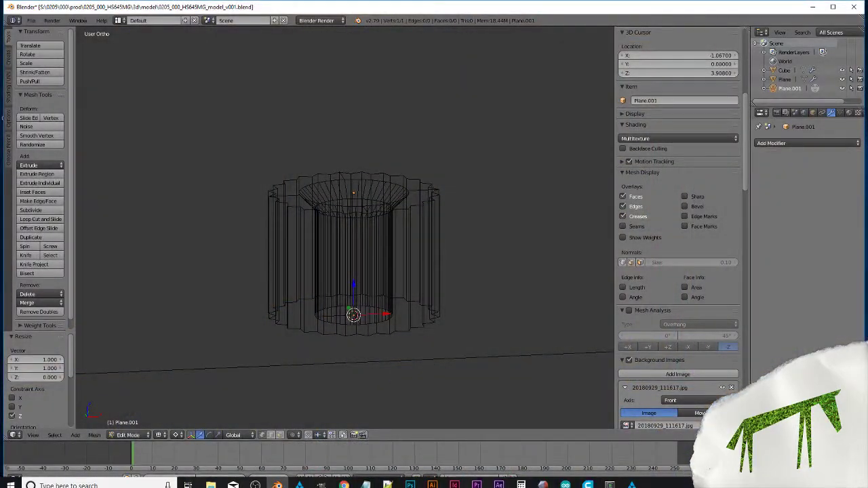
Compute 10.89/2 = 5.445 in Windows Calculator, then switch back to Blender.
{"action": "left_click", "coordinate": [204, 480]}
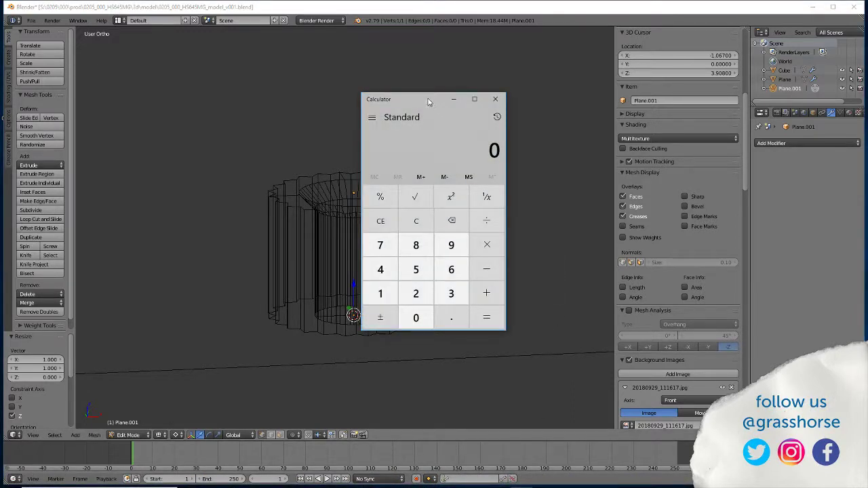
{"action": "left_click_drag", "start_coordinate": [428, 101], "coordinate": [559, 119]}
{"action": "type", "text": "10."}
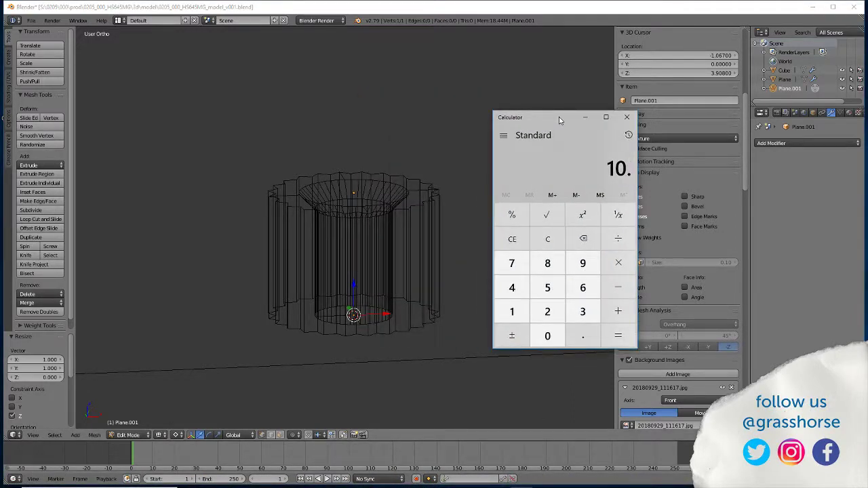
{"action": "type", "text": "89/2"}
{"action": "key", "text": "Return"}
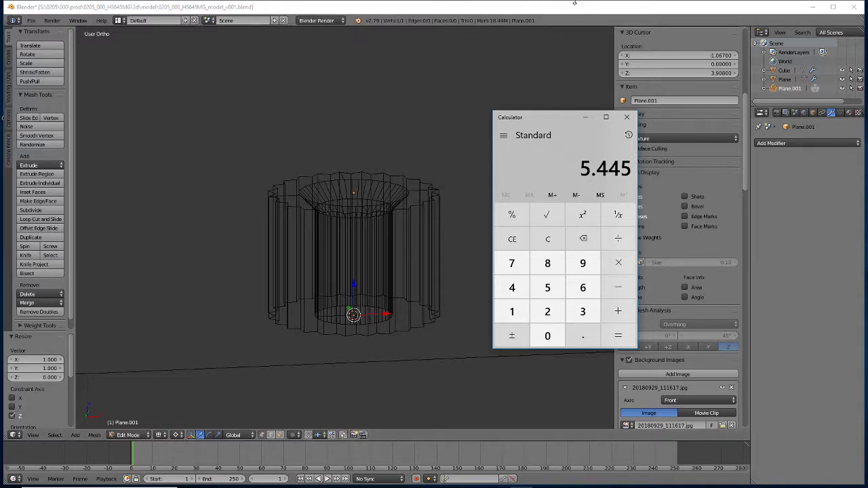
{"action": "left_click", "coordinate": [399, 9]}
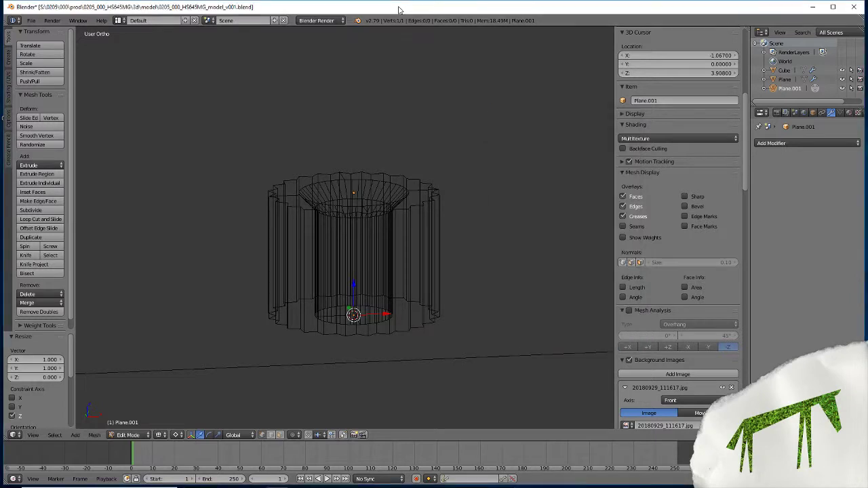
Extrude Plane.001's vertex and move the new vertex exactly 0.5445 along X.
{"action": "scroll", "coordinate": [390, 310], "scroll_direction": "up", "scroll_amount": 3}
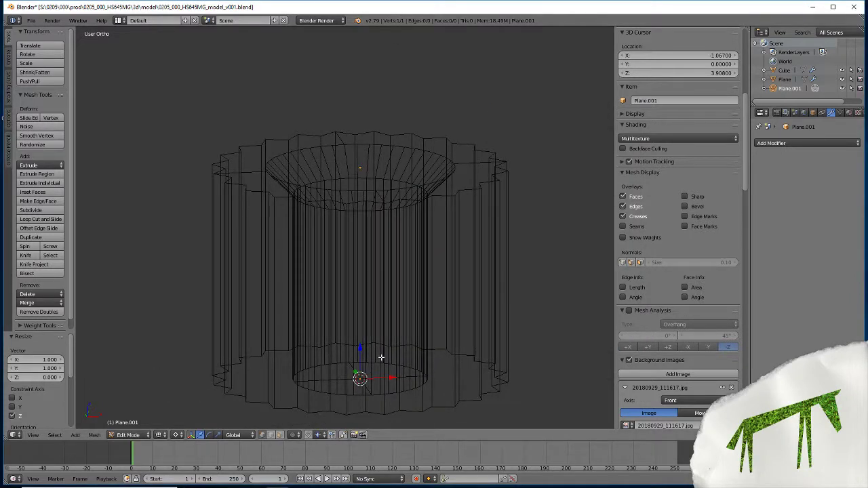
{"action": "key", "text": "e"}
{"action": "right_click", "coordinate": [413, 389]}
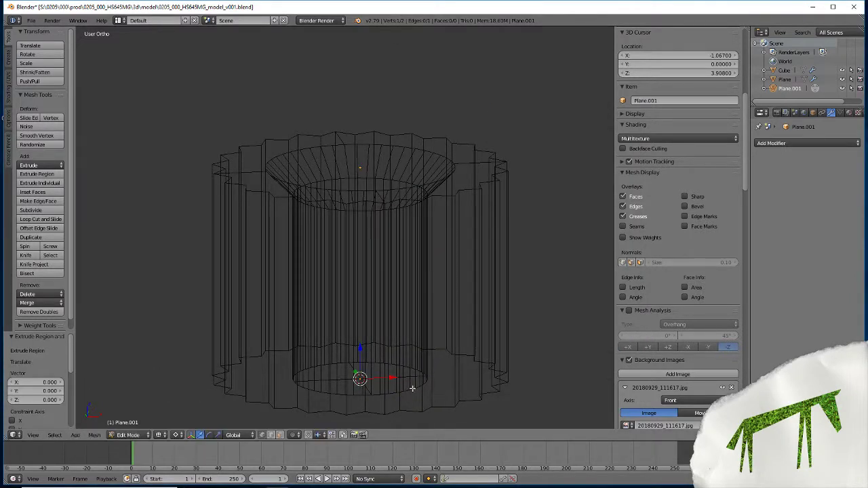
{"action": "key", "text": "g"}
{"action": "key", "text": "x"}
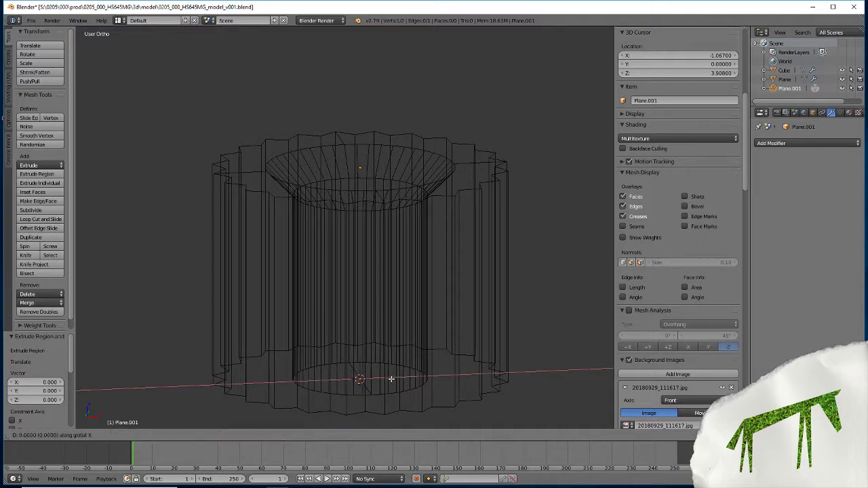
{"action": "key", "text": "equal"}
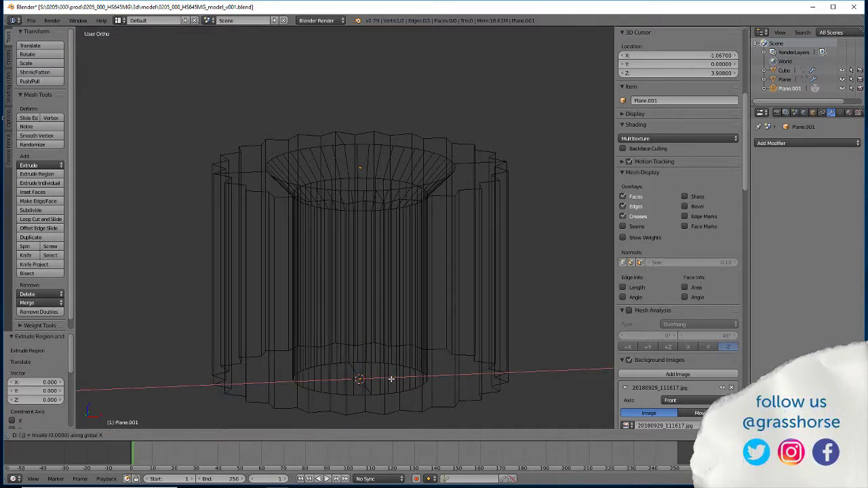
{"action": "type", "text": ".5445"}
{"action": "key", "text": "Return"}
{"action": "scroll", "coordinate": [402, 373], "scroll_direction": "down", "scroll_amount": 6}
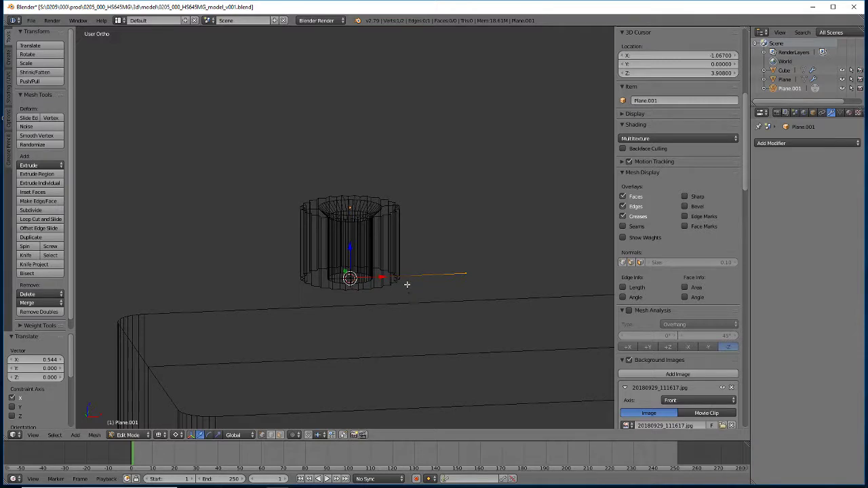
Cut a new vertex into the edge and slide it to factor 0.138 in top view.
{"action": "left_click", "coordinate": [33, 221]}
{"action": "left_click", "coordinate": [400, 279]}
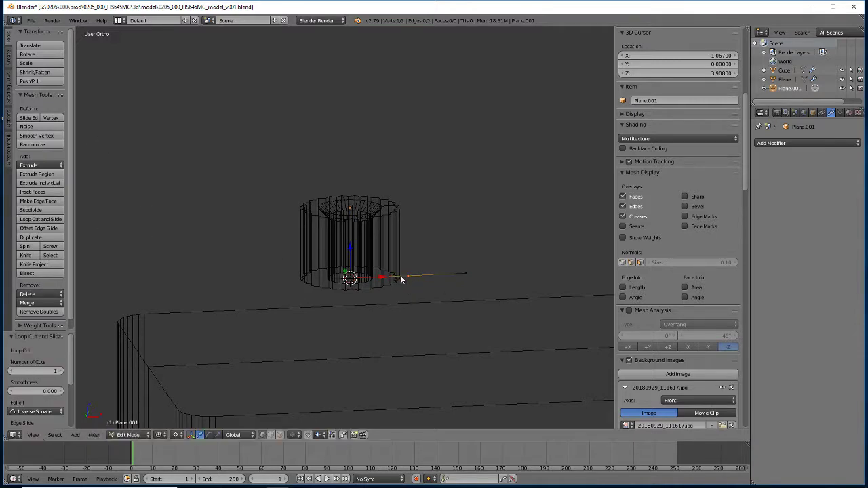
{"action": "key", "text": "KP_7"}
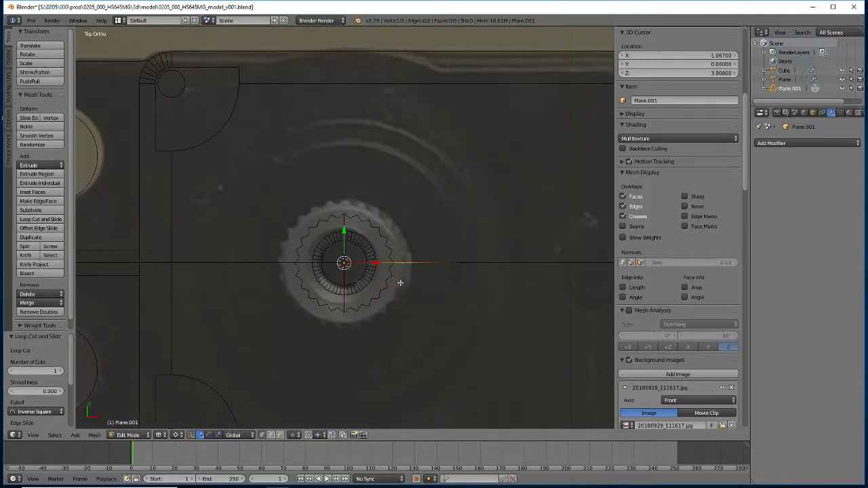
{"action": "scroll", "coordinate": [474, 319], "scroll_direction": "up", "scroll_amount": 3}
{"action": "key", "text": "shift+v"}
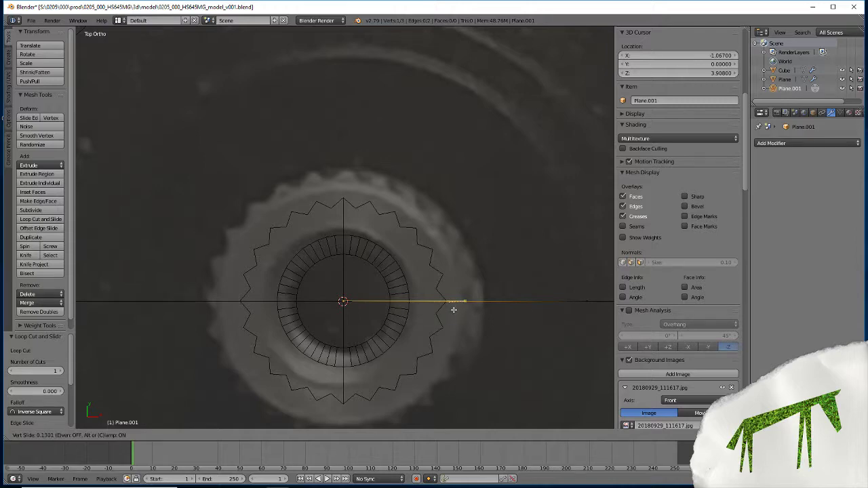
{"action": "left_click", "coordinate": [453, 310]}
{"action": "middle_click_drag", "start_coordinate": [452, 307], "coordinate": [481, 342]}
{"action": "scroll", "coordinate": [450, 329], "scroll_direction": "down", "scroll_amount": 4}
{"action": "scroll", "coordinate": [415, 319], "scroll_direction": "up", "scroll_amount": 3}
{"action": "scroll", "coordinate": [410, 322], "scroll_direction": "down", "scroll_amount": 1}
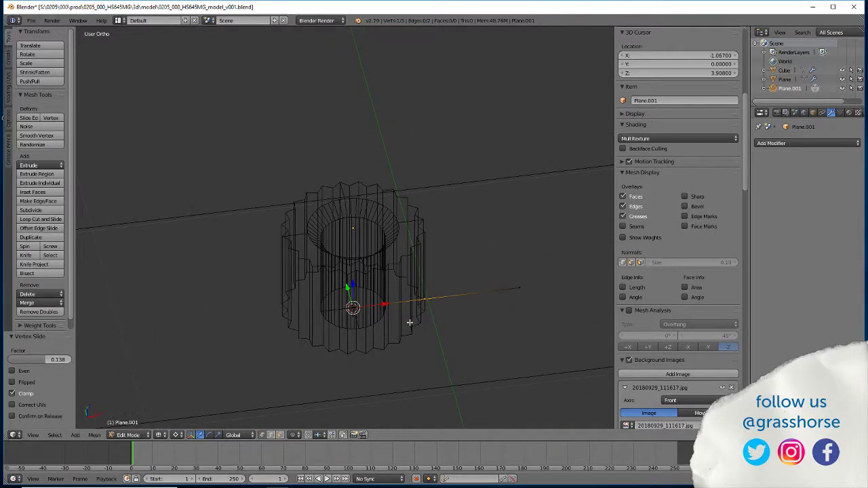
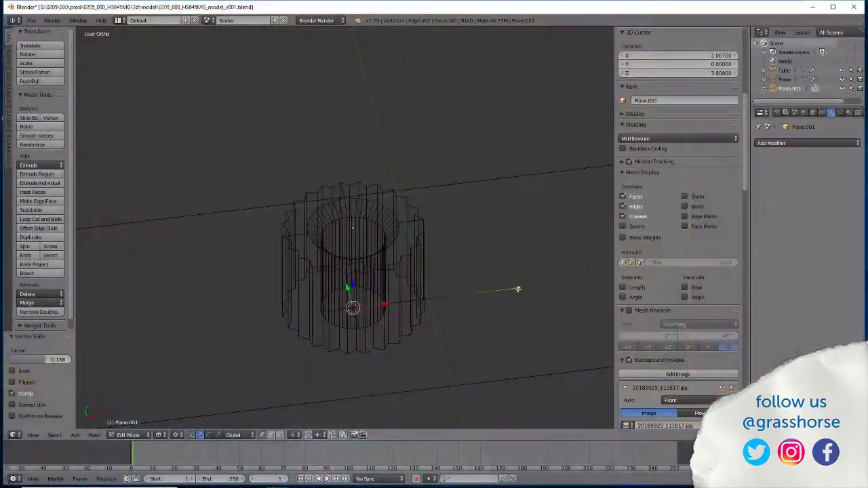
Extrude a new vertex from the selected profile point and move it -0.044 along Z.
{"action": "key", "text": "e"}
{"action": "right_click", "coordinate": [517, 289]}
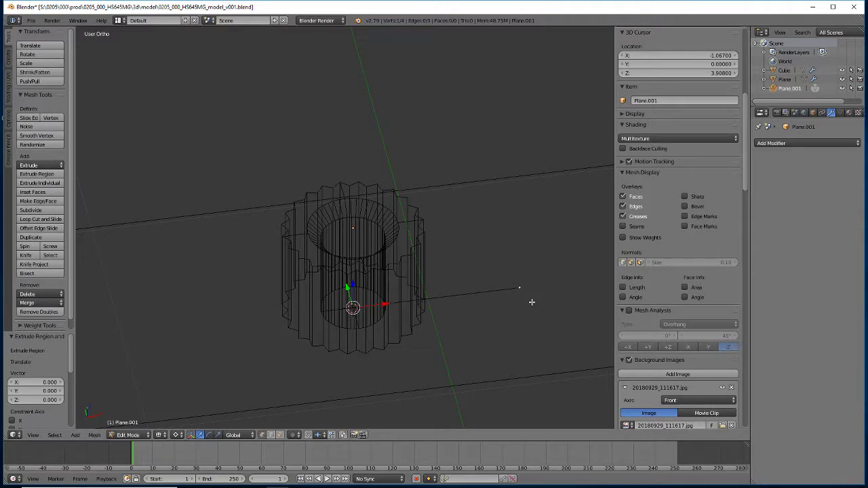
{"action": "key", "text": "g"}
{"action": "key", "text": "z"}
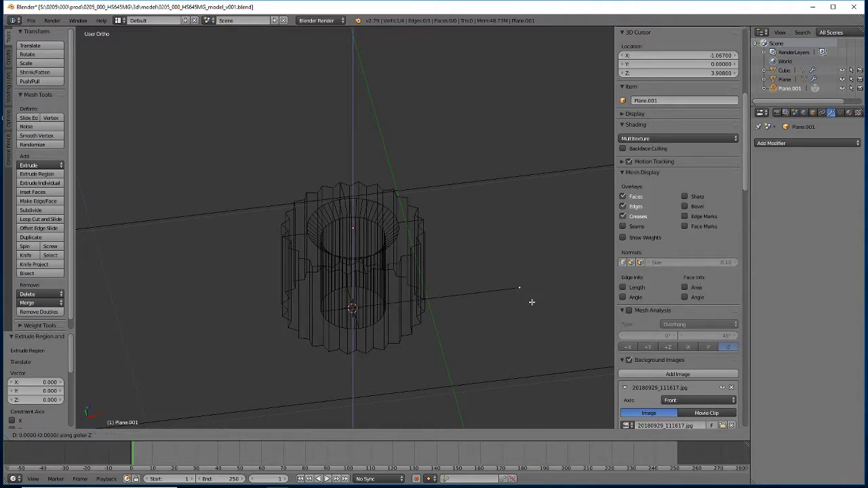
{"action": "key", "text": "minus"}
{"action": "type", "text": "0.044"}
{"action": "key", "text": "Return"}
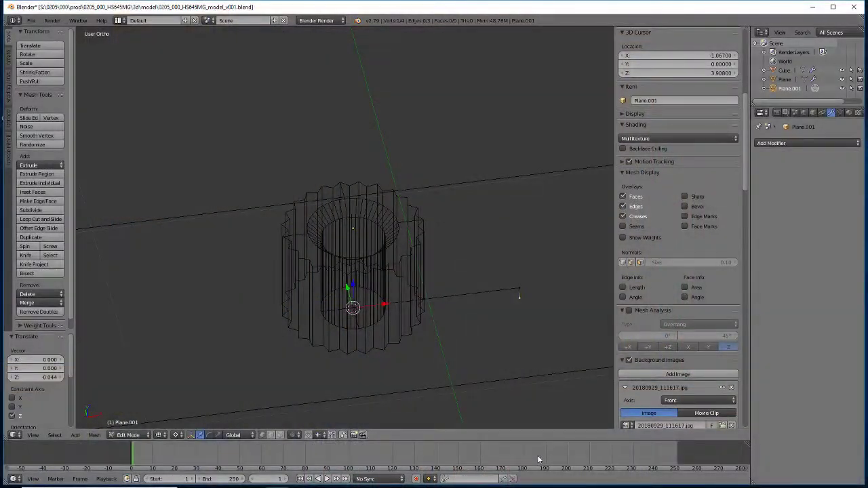
Compute 12.90/2 = 6.45 in Windows Calculator, then return to Blender.
{"action": "left_click", "coordinate": [521, 481]}
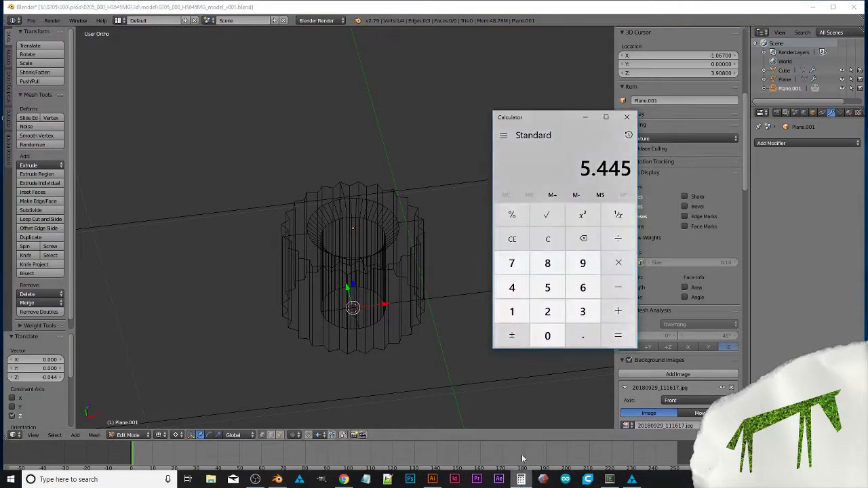
{"action": "type", "text": "12.90/2"}
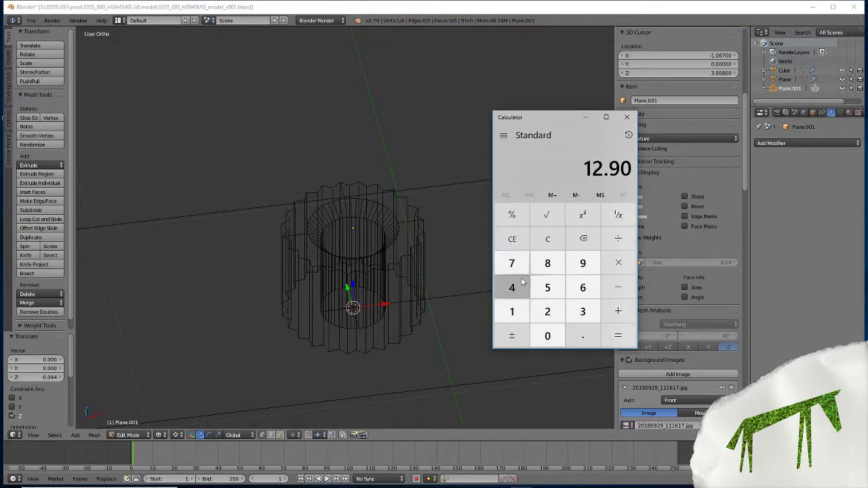
{"action": "key", "text": "Return"}
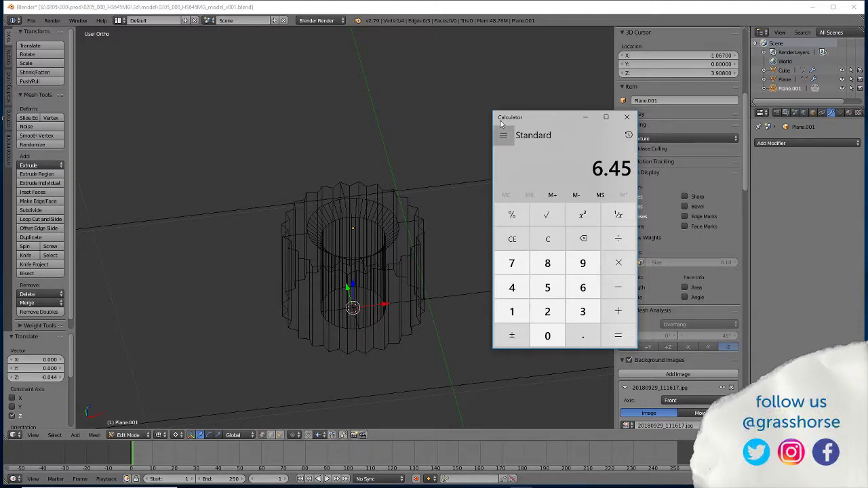
{"action": "left_click", "coordinate": [508, 7]}
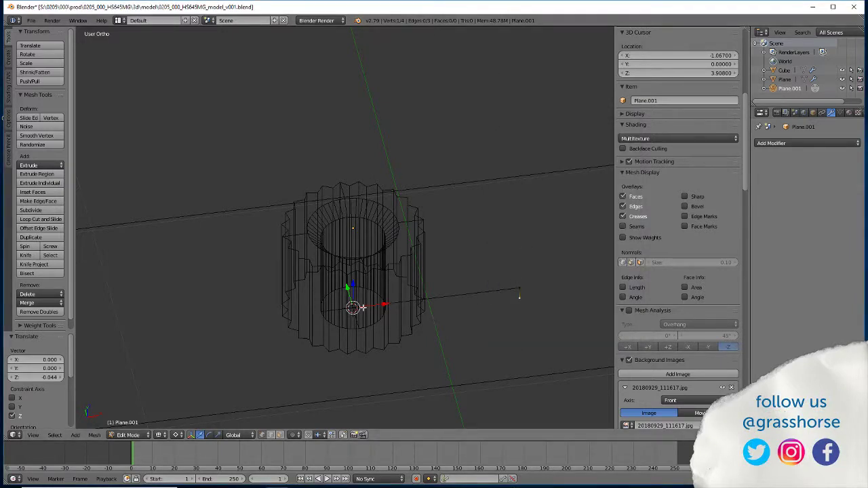
Extrude another vertex in place and scale it to zero along X.
{"action": "key", "text": "e"}
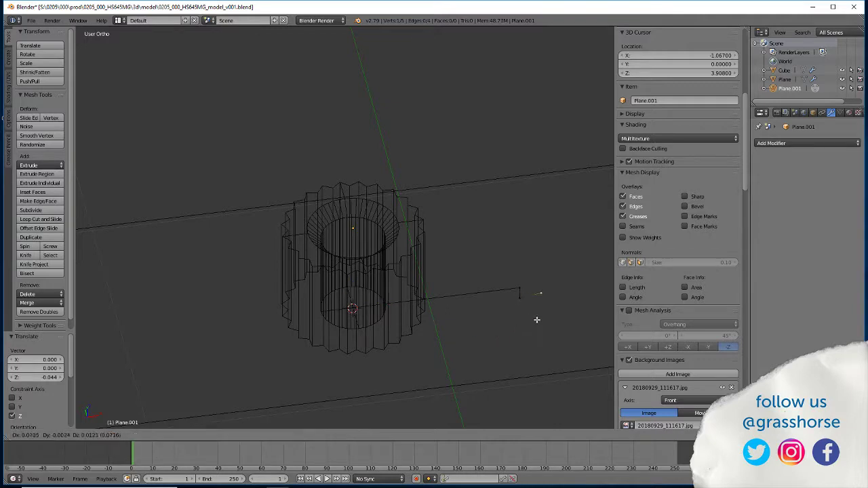
{"action": "right_click", "coordinate": [532, 337]}
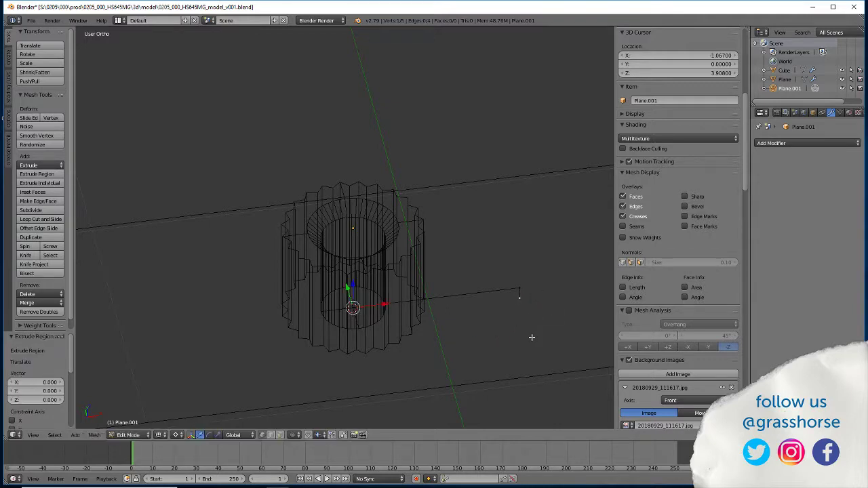
{"action": "key", "text": "s"}
{"action": "key", "text": "x"}
{"action": "key", "text": "0"}
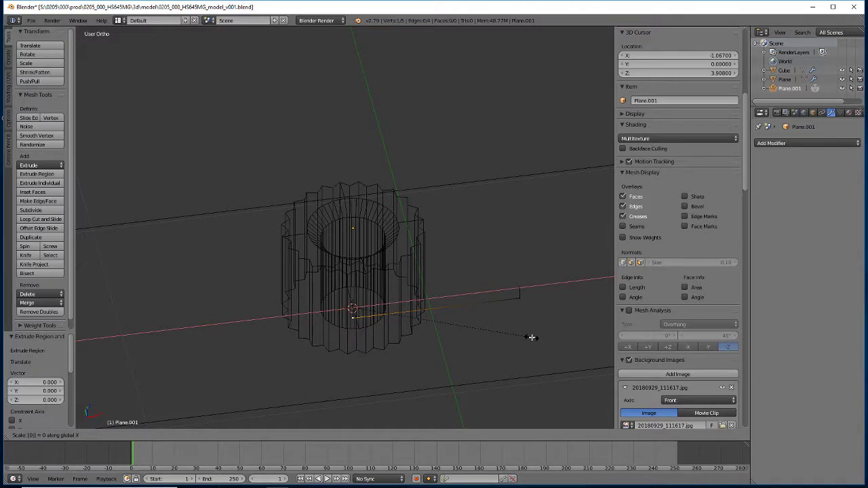
{"action": "key", "text": "Return"}
Move the new vertex 0.645 along X, undoing a mistaken 0.0645 move.
{"action": "key", "text": "g"}
{"action": "key", "text": "x"}
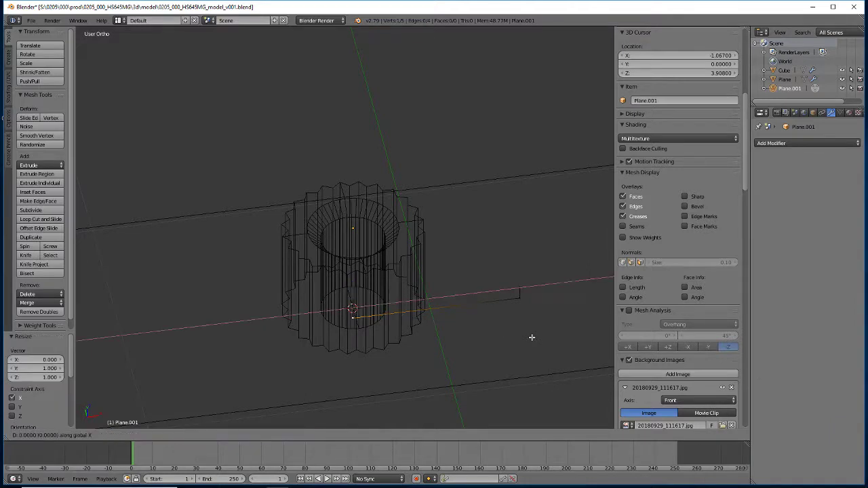
{"action": "key", "text": "minus"}
{"action": "type", "text": "0.0645"}
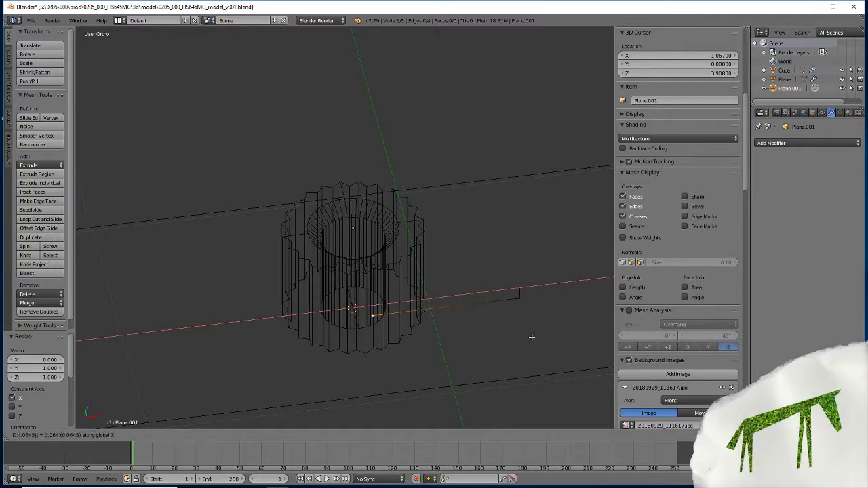
{"action": "key", "text": "Return"}
{"action": "key", "text": "ctrl+z"}
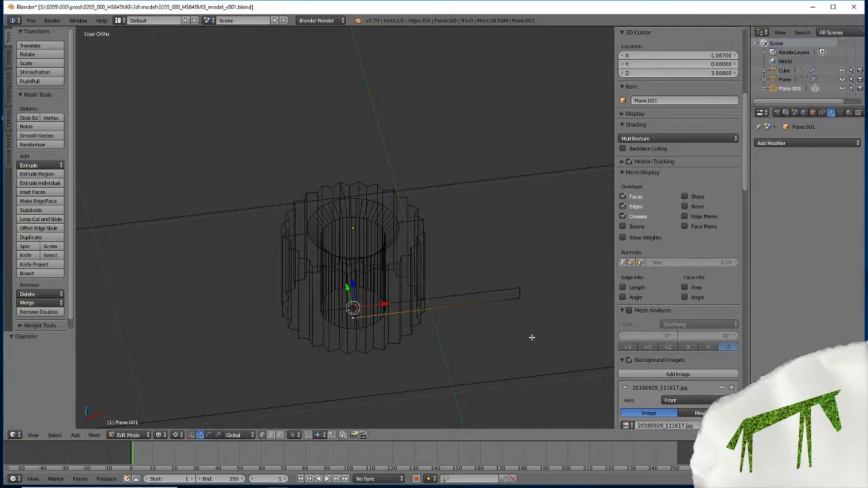
{"action": "key", "text": "g"}
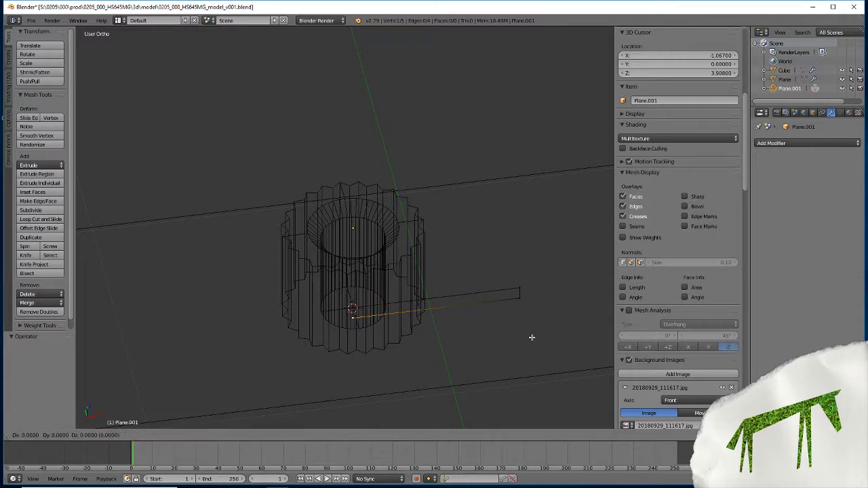
{"action": "key", "text": "x"}
{"action": "key", "text": "equal"}
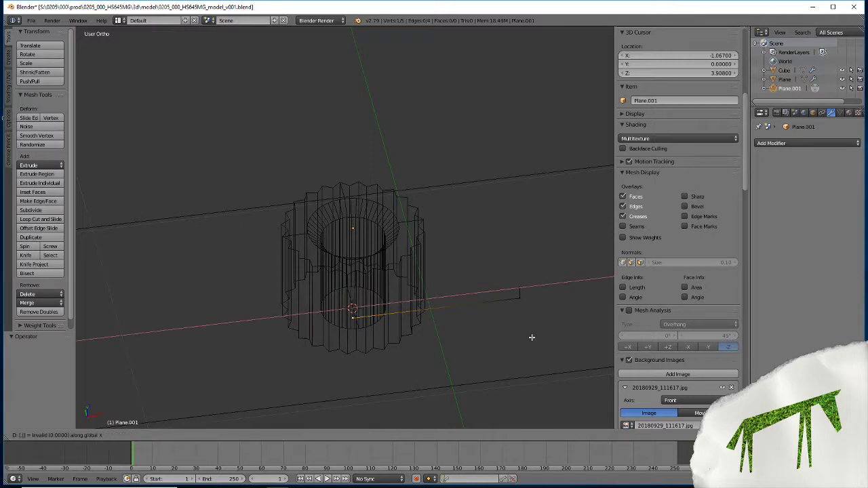
{"action": "type", "text": ".645"}
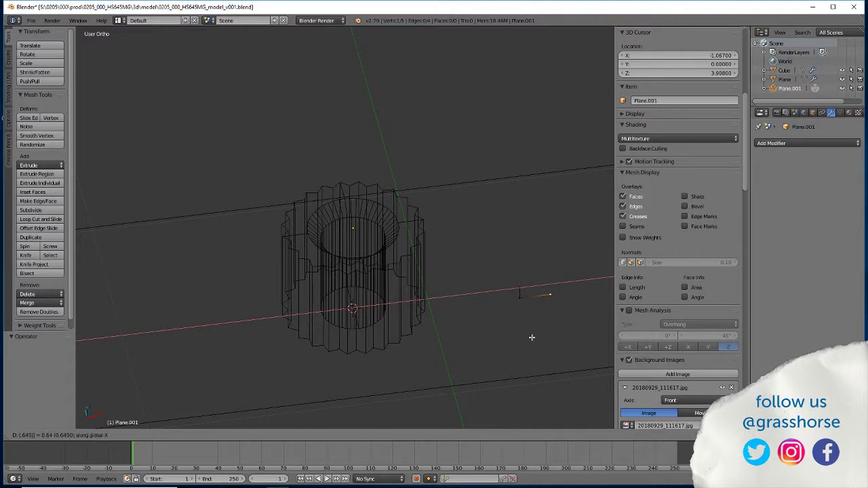
{"action": "key", "text": "Return"}
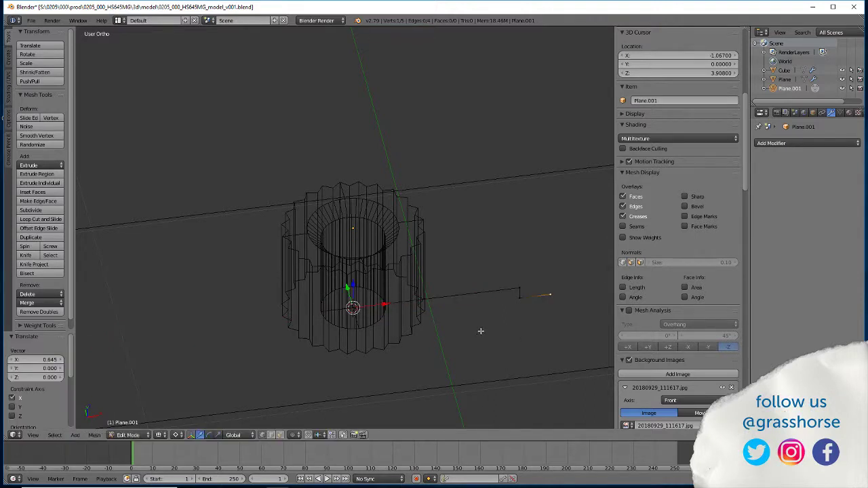
{"action": "middle_click_drag", "start_coordinate": [481, 331], "coordinate": [461, 328]}
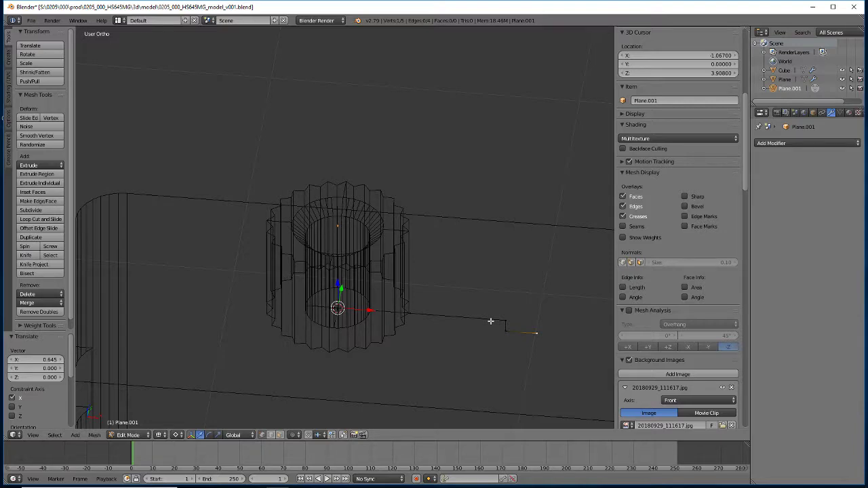
{"action": "scroll", "coordinate": [465, 279], "scroll_direction": "down", "scroll_amount": 4}
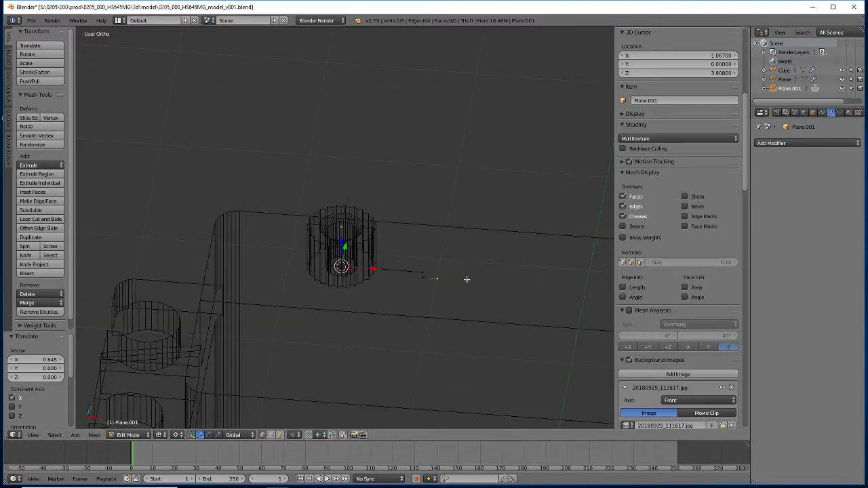
{"action": "middle_click_drag", "start_coordinate": [465, 279], "coordinate": [447, 305]}
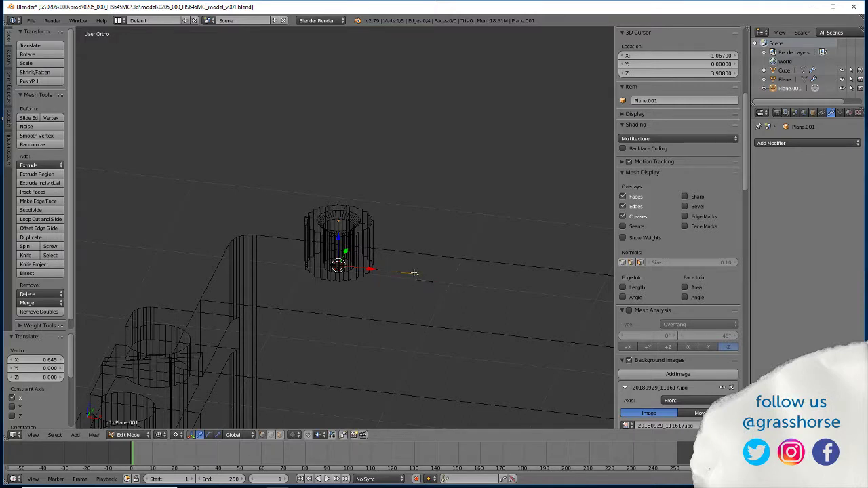
{"action": "key", "text": "shift+s"}
{"action": "left_click", "coordinate": [414, 272]}
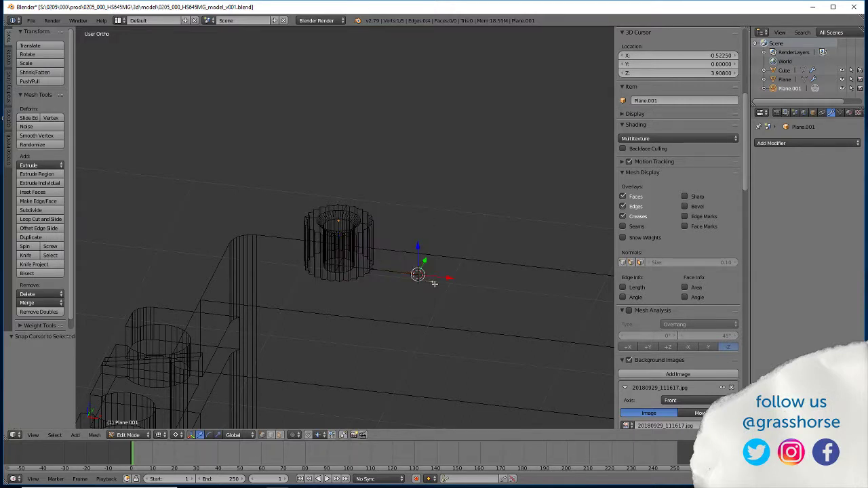
{"action": "key", "text": "e"}
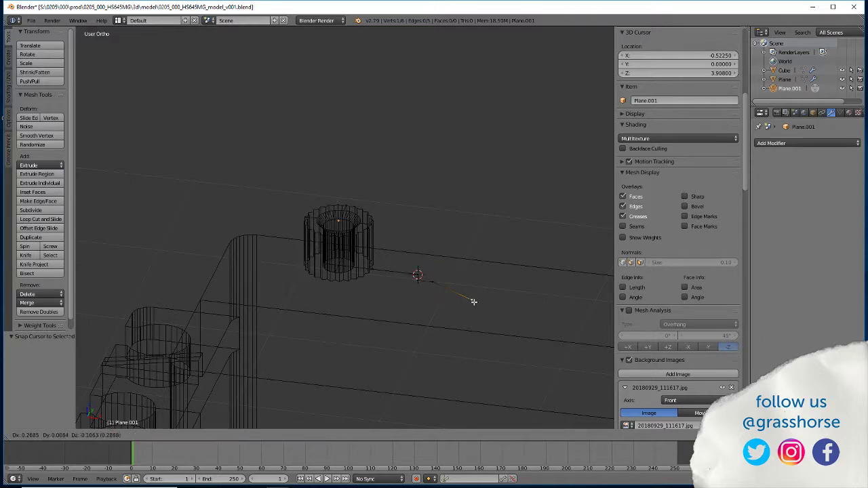
{"action": "key", "text": "Escape"}
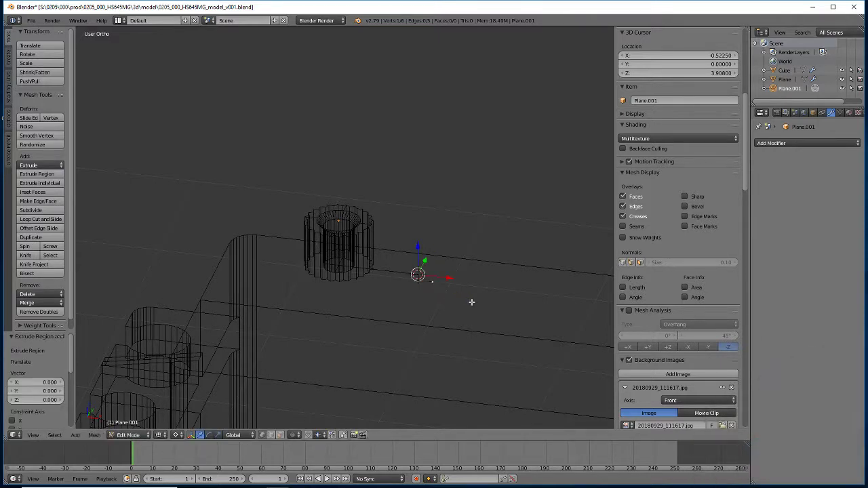
{"action": "key", "text": "s"}
{"action": "key", "text": "z"}
{"action": "key", "text": "Return"}
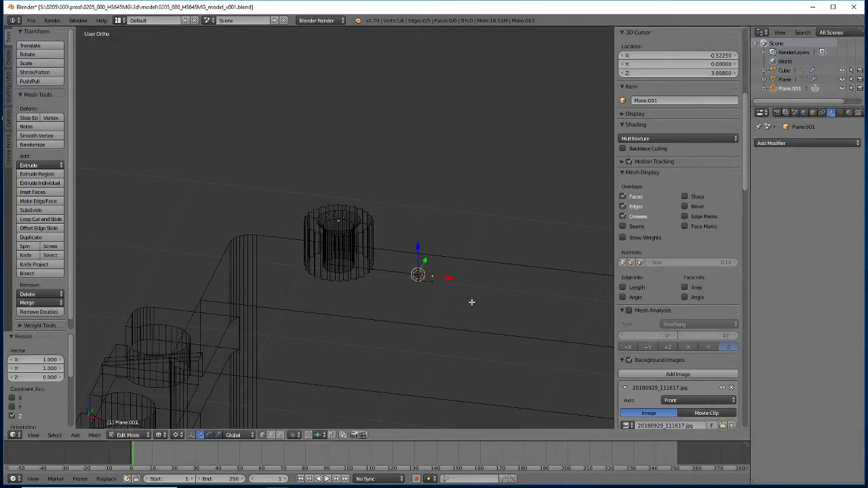
{"action": "key", "text": "g"}
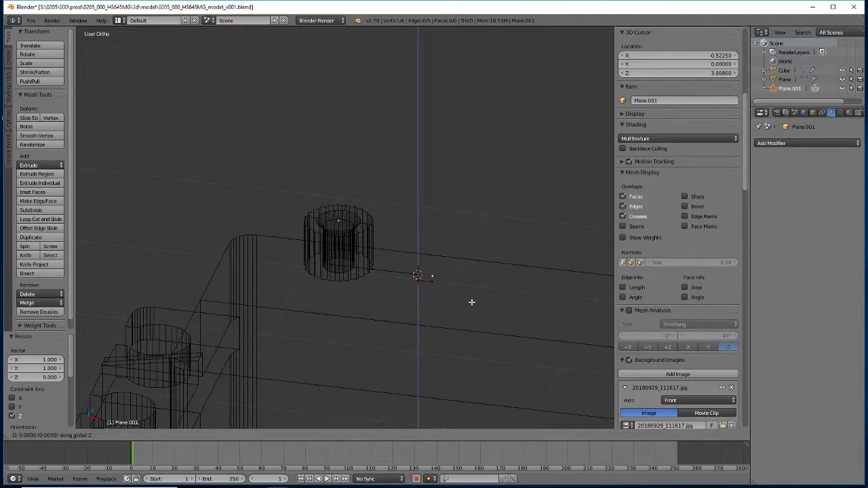
{"action": "key", "text": "Return"}
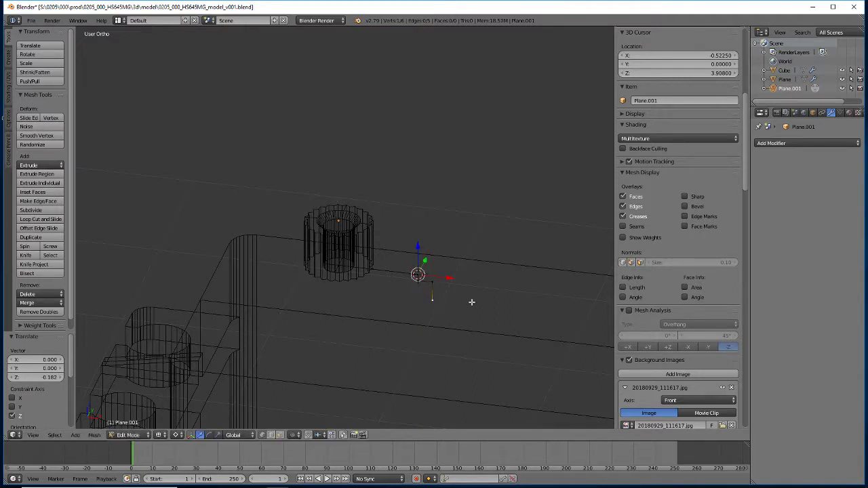
{"action": "mouse_move", "coordinate": [420, 302]}
{"action": "middle_mouse_down"}
{"action": "mouse_move", "coordinate": [463, 278]}
{"action": "mouse_move", "coordinate": [423, 277]}
{"action": "mouse_move", "coordinate": [415, 287]}
{"action": "middle_mouse_up"}
{"action": "scroll", "coordinate": [415, 287], "scroll_direction": "up", "scroll_amount": 1}
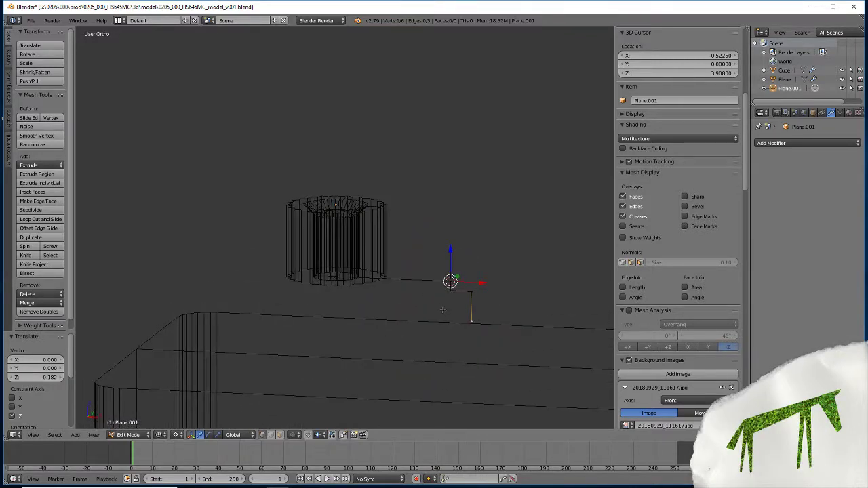
{"action": "key", "text": "shift+s"}
{"action": "left_click", "coordinate": [336, 275]}
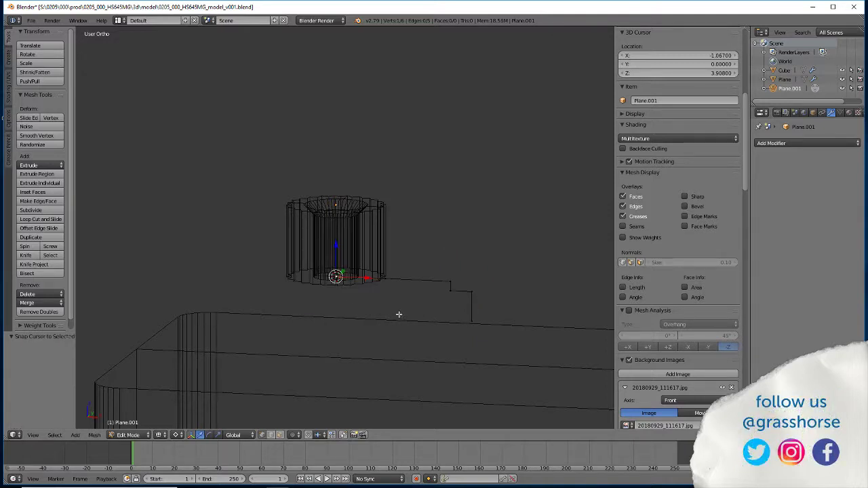
{"action": "key", "text": "KP_7"}
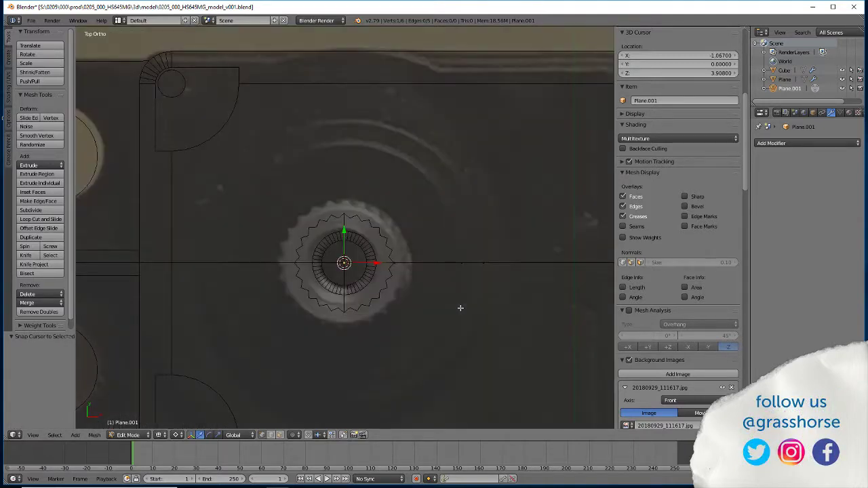
{"action": "scroll", "coordinate": [459, 308], "scroll_direction": "down", "scroll_amount": 3}
{"action": "scroll", "coordinate": [454, 309], "scroll_direction": "up", "scroll_amount": 2}
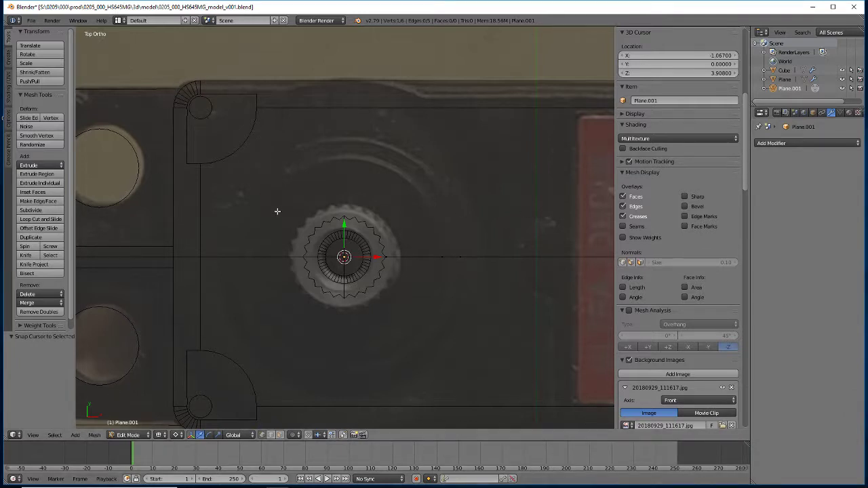
{"action": "middle_click_drag", "start_coordinate": [392, 361], "coordinate": [398, 300]}
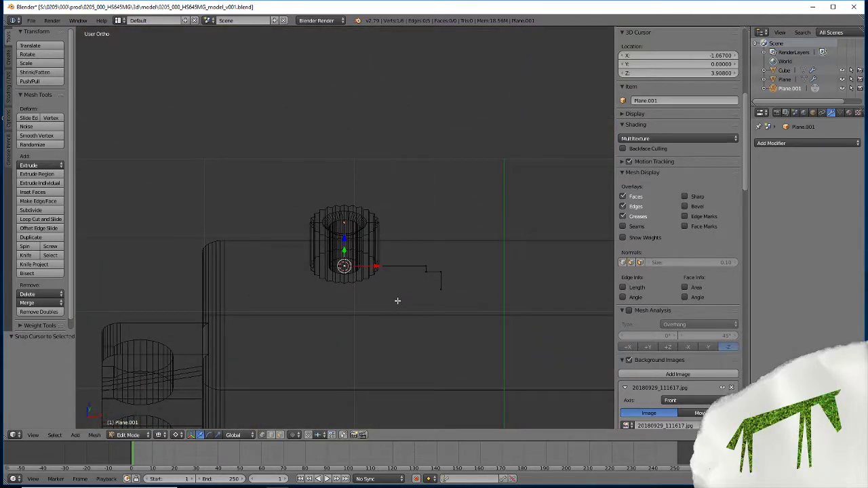
{"action": "key", "text": "KP_1"}
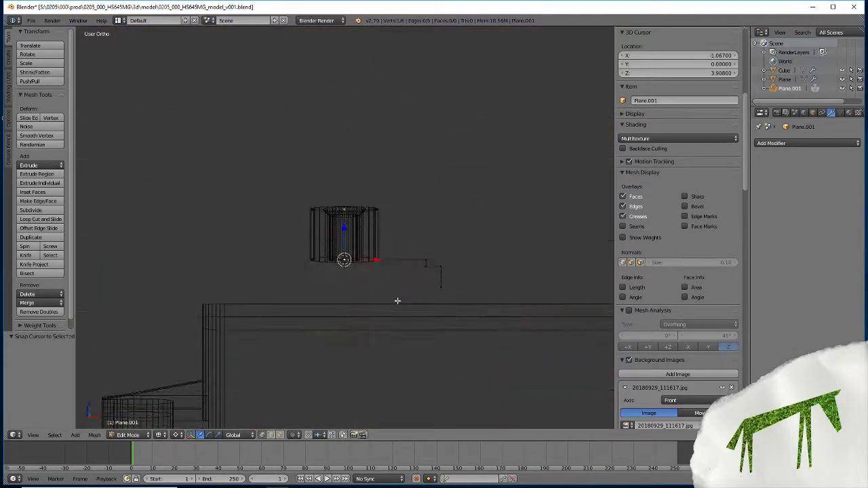
{"action": "key", "text": "KP_7"}
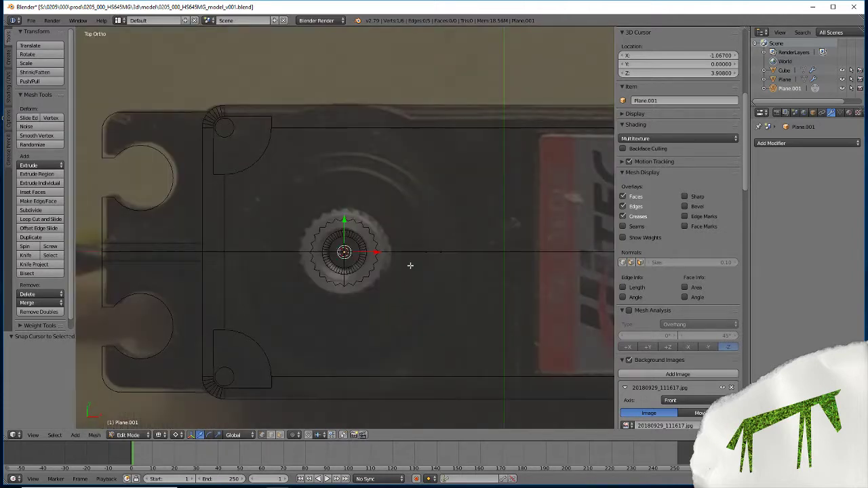
Spin the whole stepped profile 360° around the hub with 24 steps.
{"action": "key", "text": "a"}
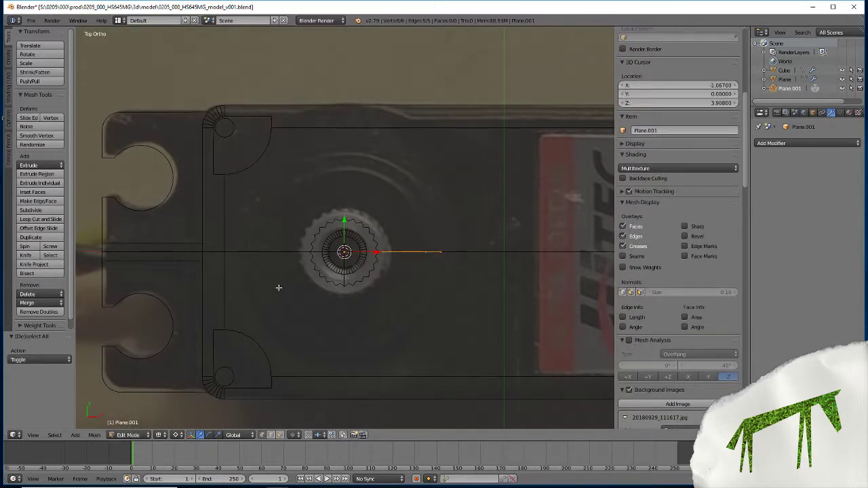
{"action": "left_click", "coordinate": [26, 246]}
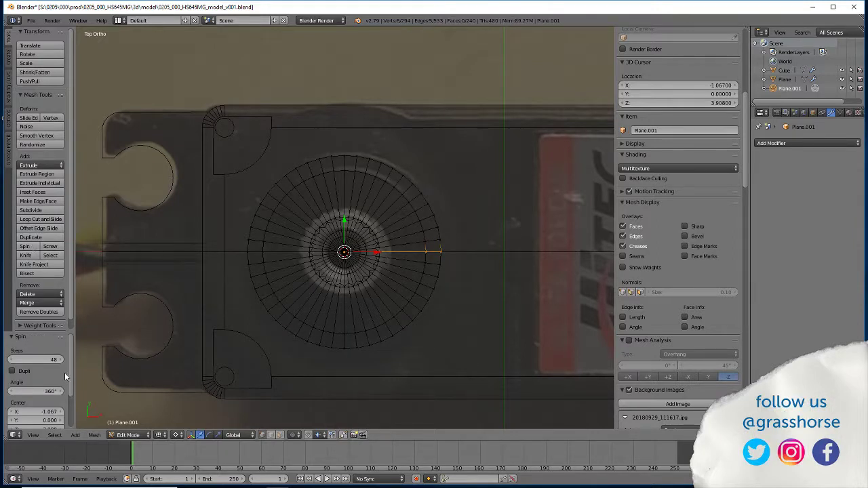
{"action": "type", "text": "24"}
{"action": "key", "text": "Return"}
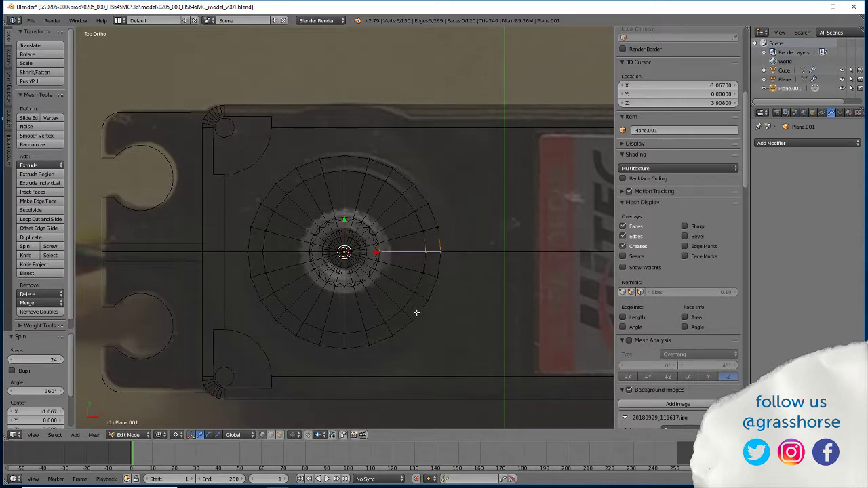
Remove Doubles on the whole spun disc, merging 29 duplicate vertices.
{"action": "key", "text": "a"}
{"action": "key", "text": "w"}
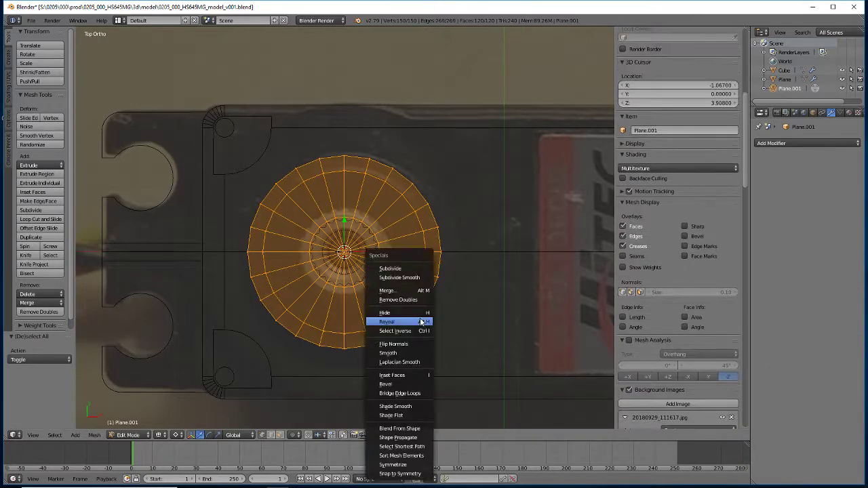
{"action": "left_click", "coordinate": [420, 318]}
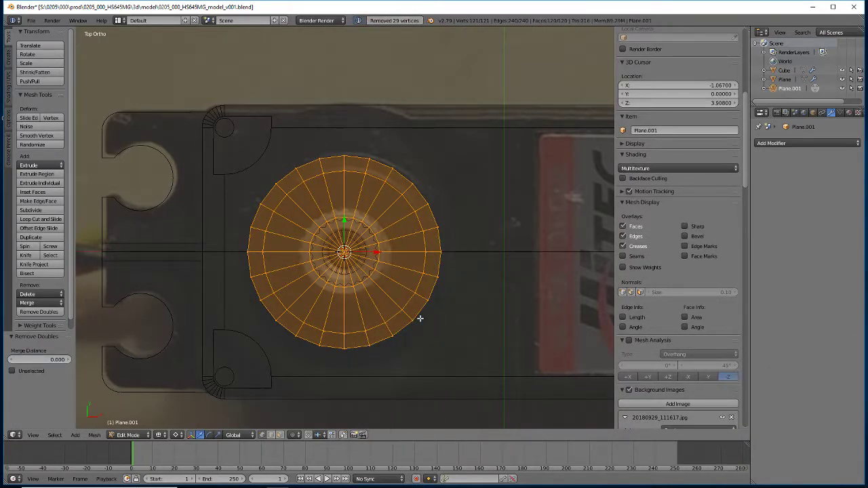
{"action": "middle_click_drag", "start_coordinate": [436, 372], "coordinate": [399, 318]}
{"action": "scroll", "coordinate": [415, 311], "scroll_direction": "down", "scroll_amount": 3}
{"action": "scroll", "coordinate": [386, 340], "scroll_direction": "up", "scroll_amount": 5}
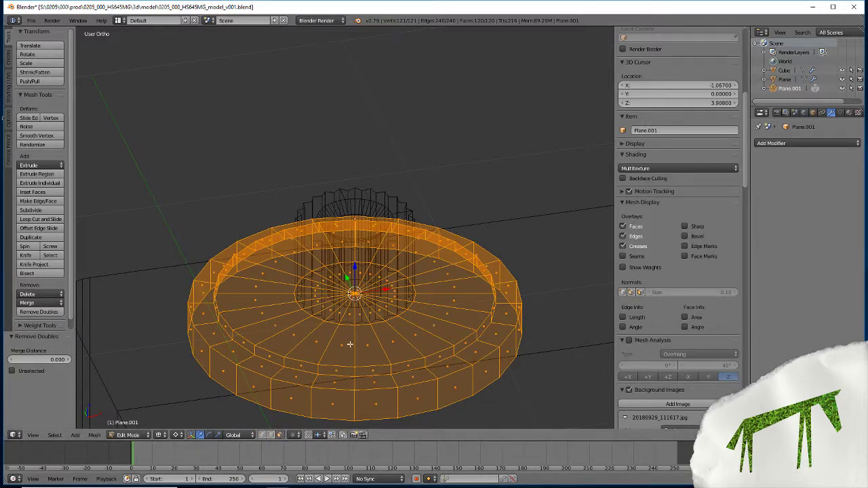
Switch to top view over the servo photo and re-enter Edit Mode on the disc.
{"action": "right_click", "coordinate": [364, 312]}
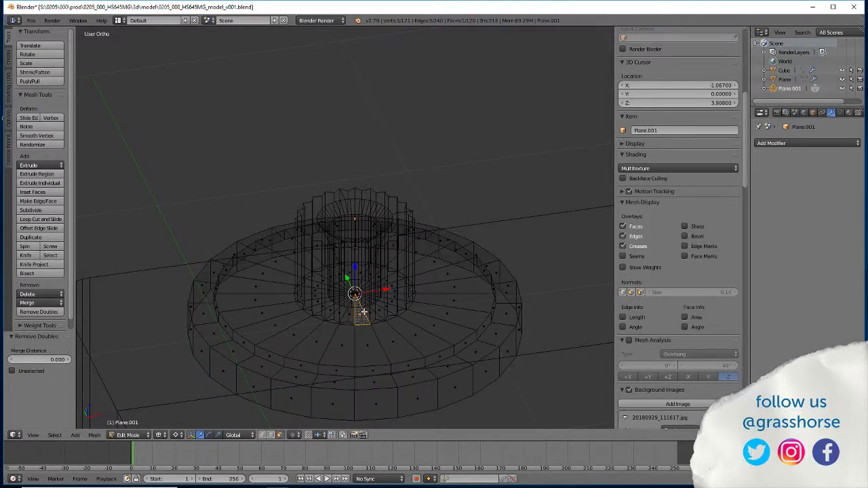
{"action": "key", "text": "KP_7"}
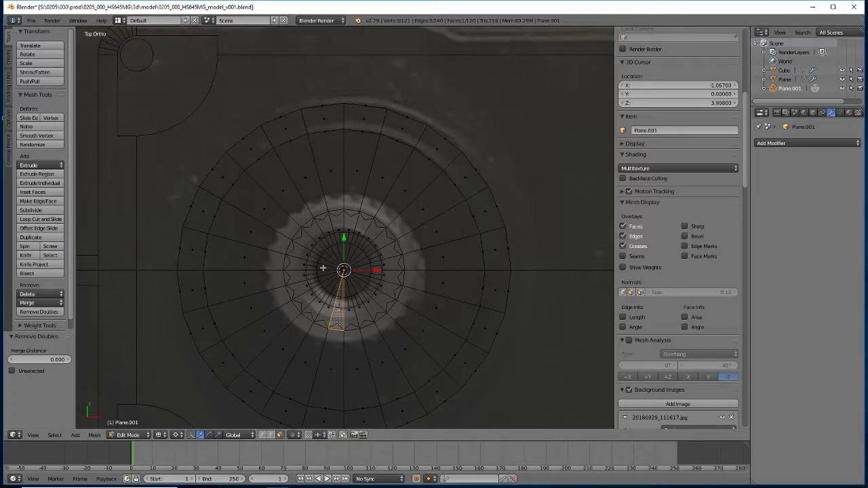
{"action": "key", "text": "Tab"}
{"action": "middle_click_drag", "start_coordinate": [289, 347], "coordinate": [248, 280]}
{"action": "scroll", "coordinate": [283, 334], "scroll_direction": "down", "scroll_amount": 8}
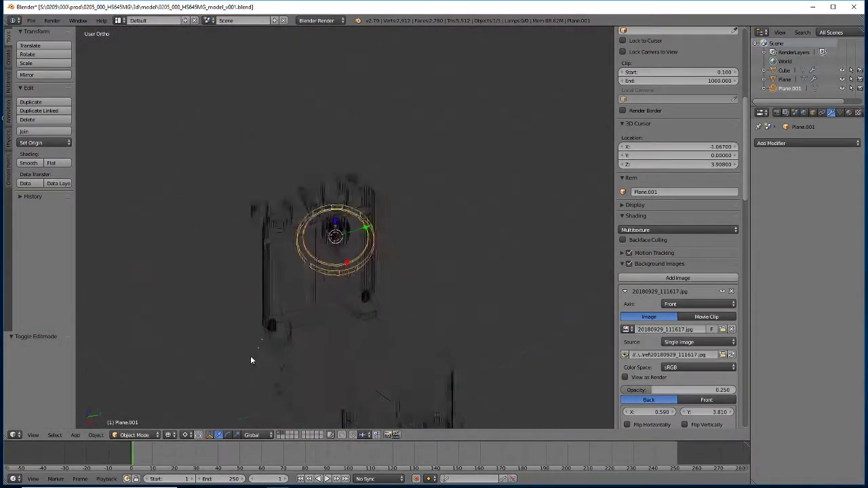
{"action": "key", "text": "KP_7"}
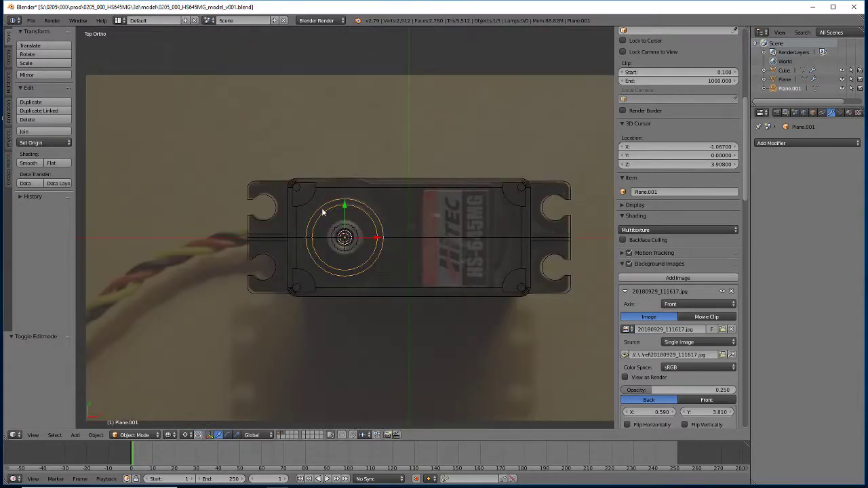
{"action": "key", "text": "Tab"}
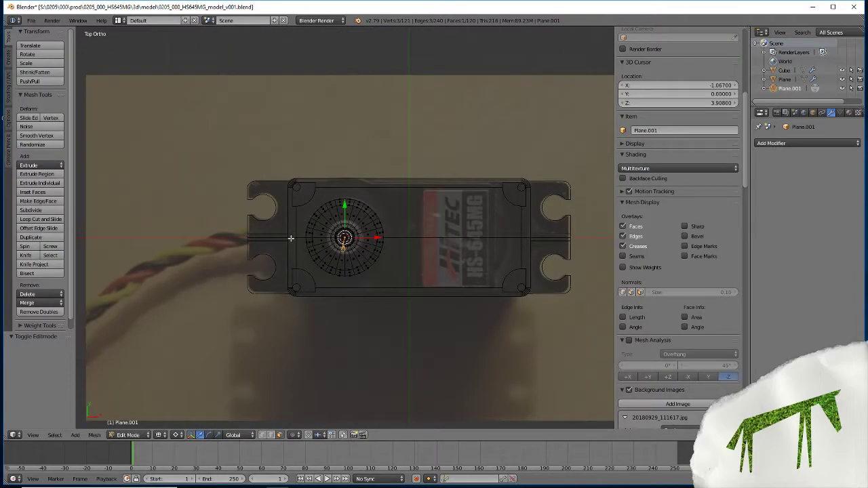
{"action": "scroll", "coordinate": [291, 238], "scroll_direction": "up", "scroll_amount": 5}
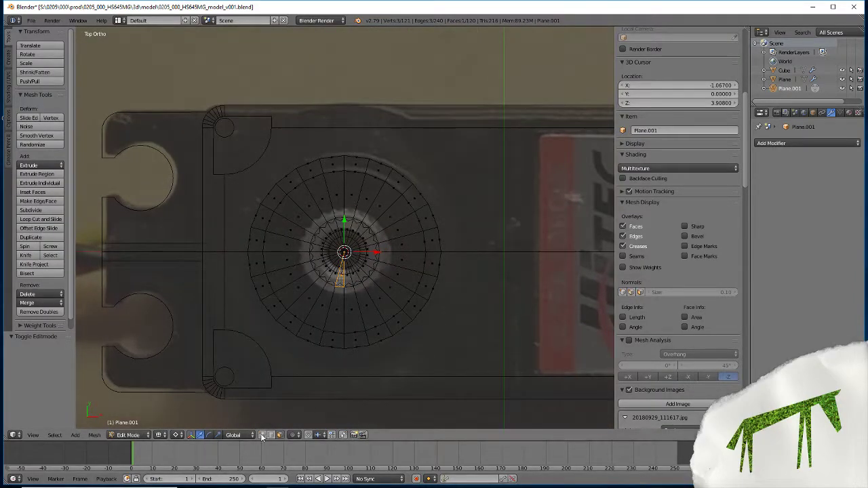
In vertex select mode, box-select the vertices of the disc's lower half.
{"action": "left_click", "coordinate": [262, 436]}
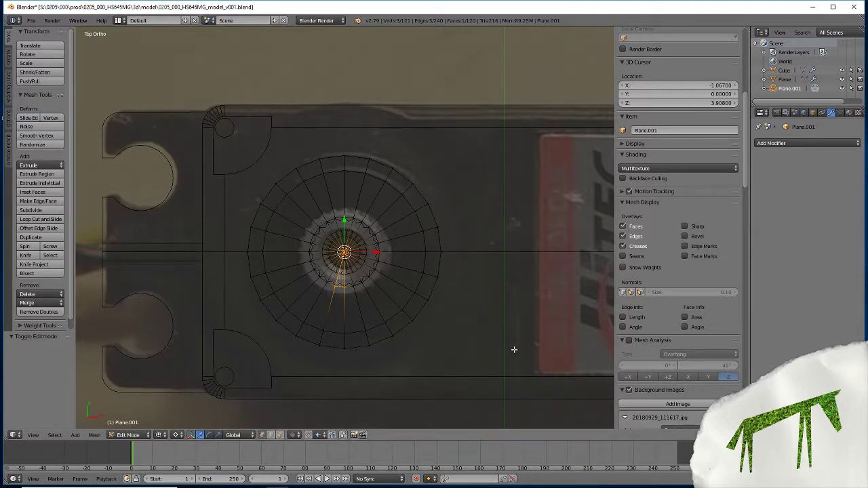
{"action": "key", "text": "a"}
{"action": "key", "text": "b"}
{"action": "left_click_drag", "start_coordinate": [510, 367], "coordinate": [177, 254]}
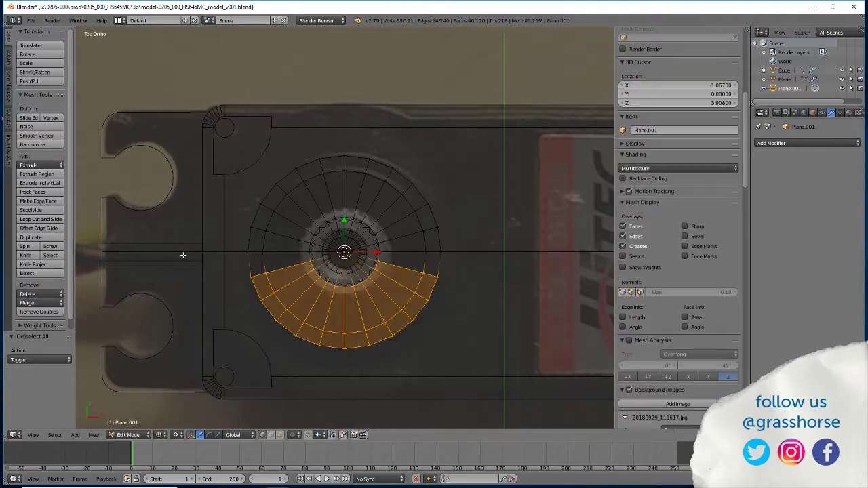
Delete the selected lower-half vertices and add a Mirror modifier.
{"action": "key", "text": "x"}
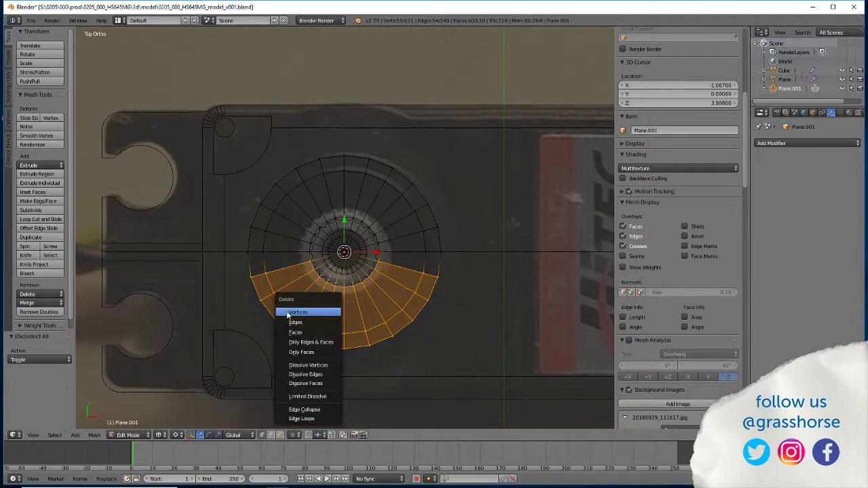
{"action": "left_click", "coordinate": [287, 314]}
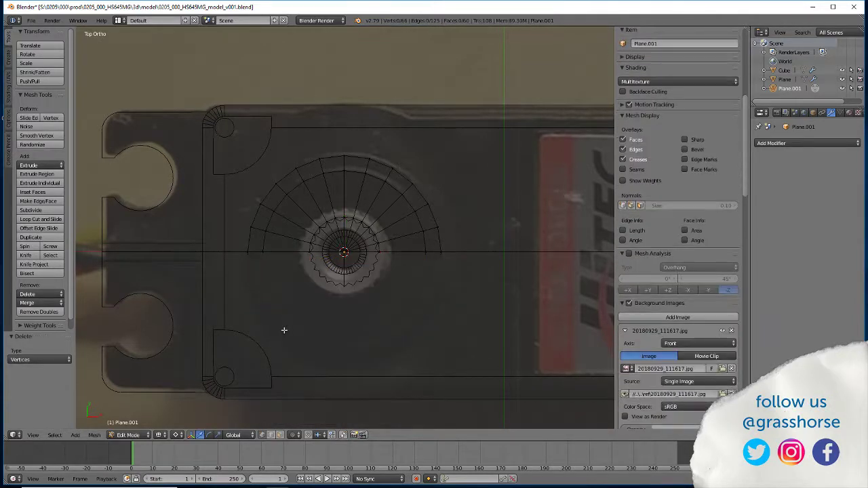
{"action": "left_click", "coordinate": [780, 144]}
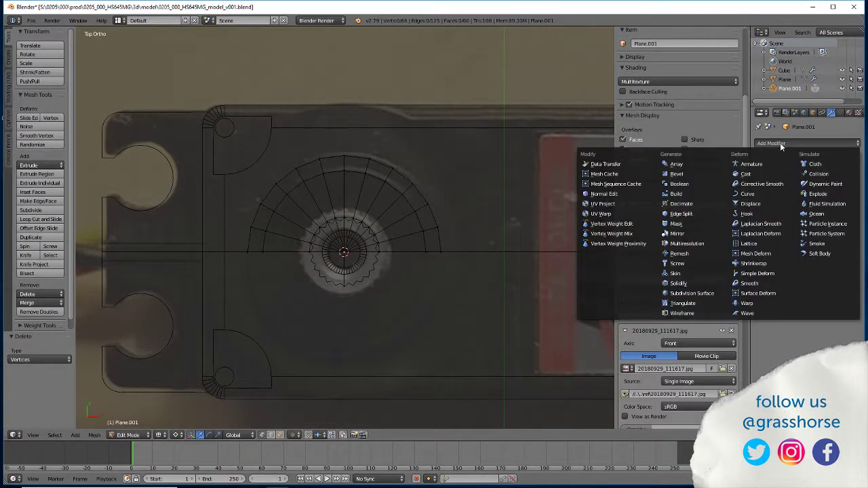
{"action": "left_click", "coordinate": [676, 234]}
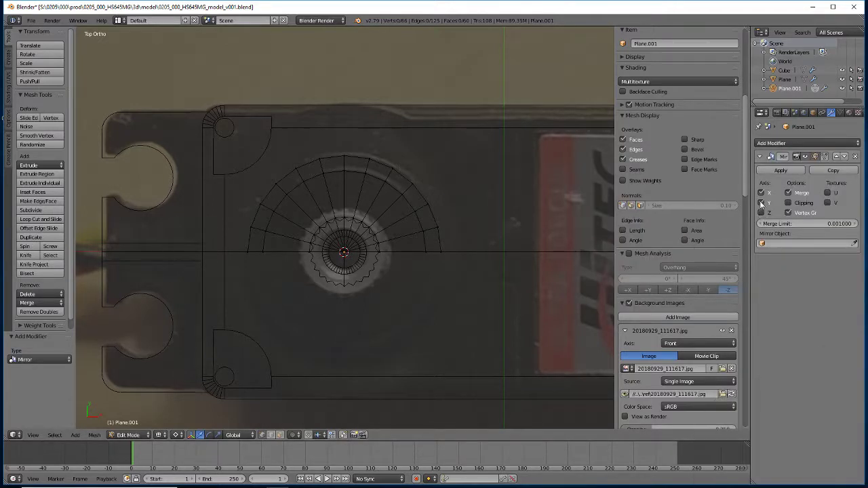
Switch the Mirror axis from X to Y and view the result in solid shading.
{"action": "left_click", "coordinate": [761, 203]}
{"action": "left_click", "coordinate": [761, 192]}
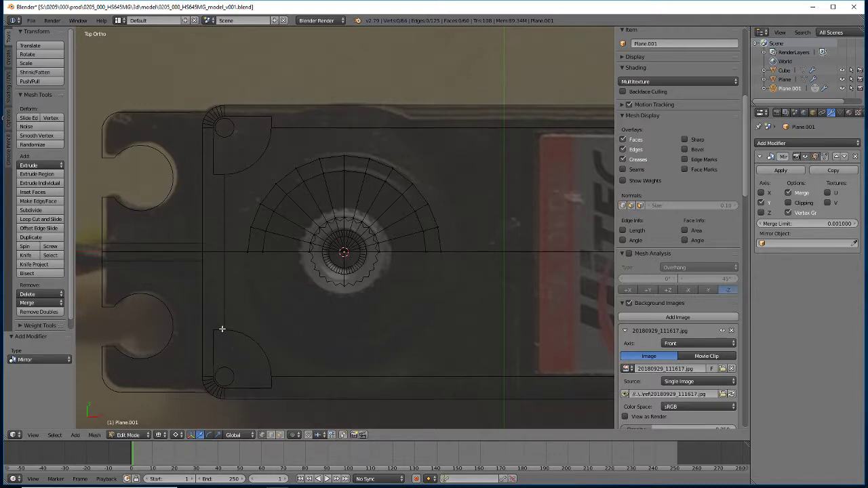
{"action": "scroll", "coordinate": [224, 331], "scroll_direction": "down", "scroll_amount": 7}
{"action": "mouse_move", "coordinate": [327, 359]}
{"action": "middle_mouse_down"}
{"action": "mouse_move", "coordinate": [359, 303]}
{"action": "mouse_move", "coordinate": [348, 300]}
{"action": "mouse_move", "coordinate": [326, 325]}
{"action": "mouse_move", "coordinate": [256, 343]}
{"action": "mouse_move", "coordinate": [204, 313]}
{"action": "mouse_move", "coordinate": [298, 358]}
{"action": "middle_mouse_up"}
{"action": "key", "text": "z"}
{"action": "scroll", "coordinate": [256, 343], "scroll_direction": "up", "scroll_amount": 4}
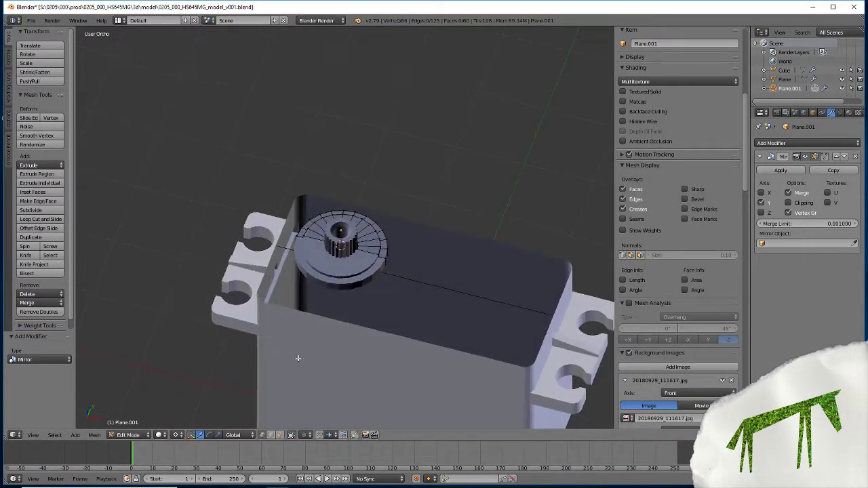
Recalculate normals outward on both the disc mesh and the splined hub mesh.
{"action": "key", "text": "a"}
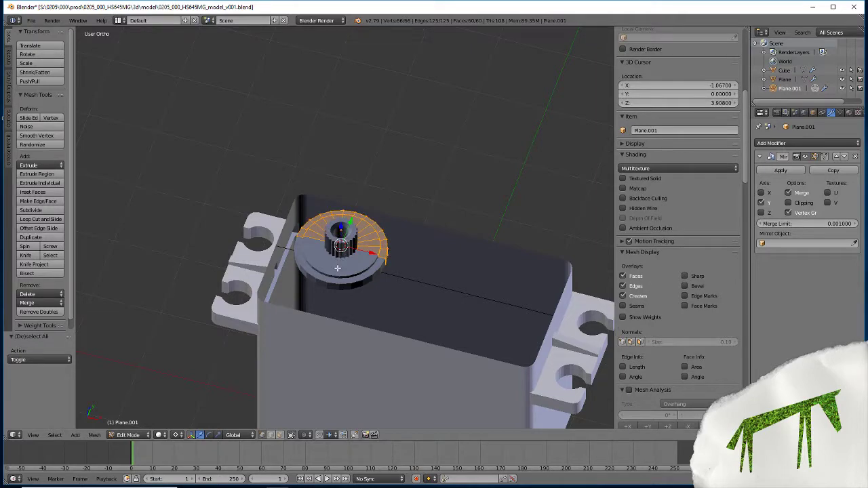
{"action": "key", "text": "ctrl+n"}
{"action": "middle_click_drag", "start_coordinate": [274, 350], "coordinate": [277, 350]}
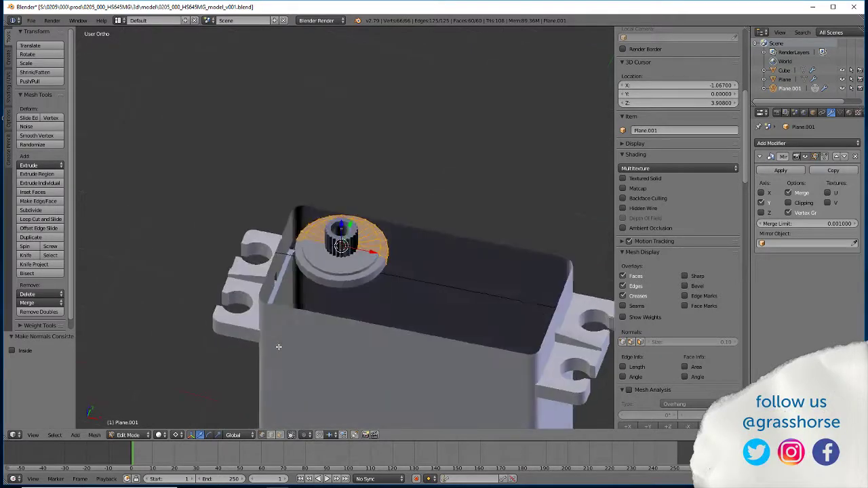
{"action": "key", "text": "Tab"}
{"action": "key", "text": "Tab"}
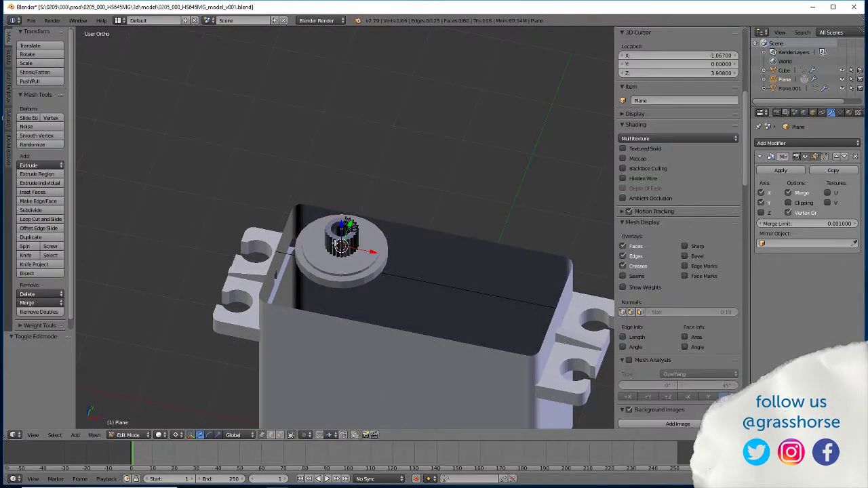
{"action": "key", "text": "a"}
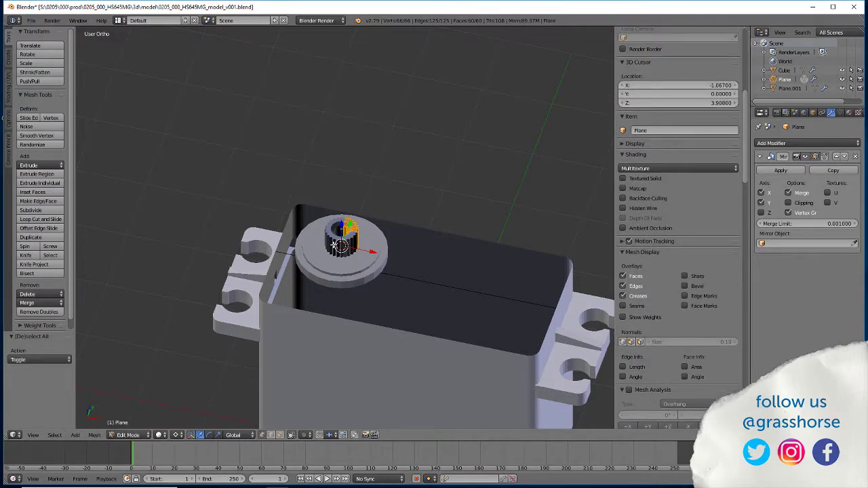
{"action": "key", "text": "ctrl+n"}
{"action": "key", "text": "Tab"}
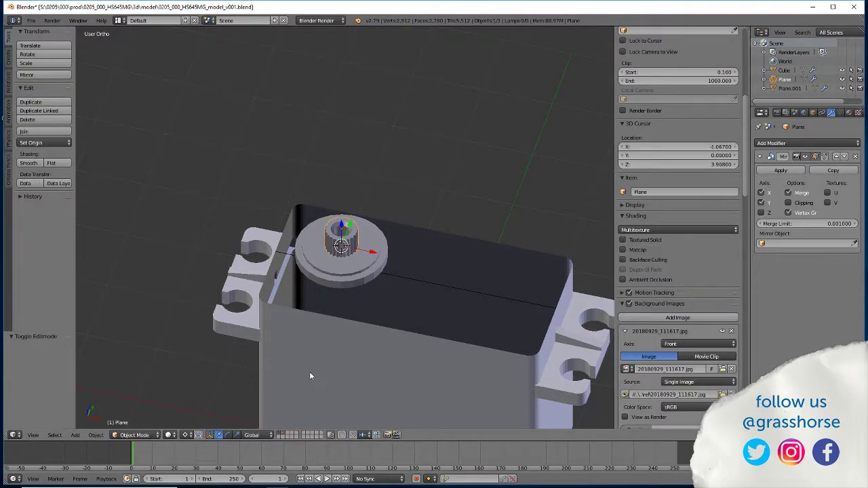
From a near top-down view, select the disc base Plane.001 under the hub.
{"action": "scroll", "coordinate": [309, 372], "scroll_direction": "up", "scroll_amount": 6}
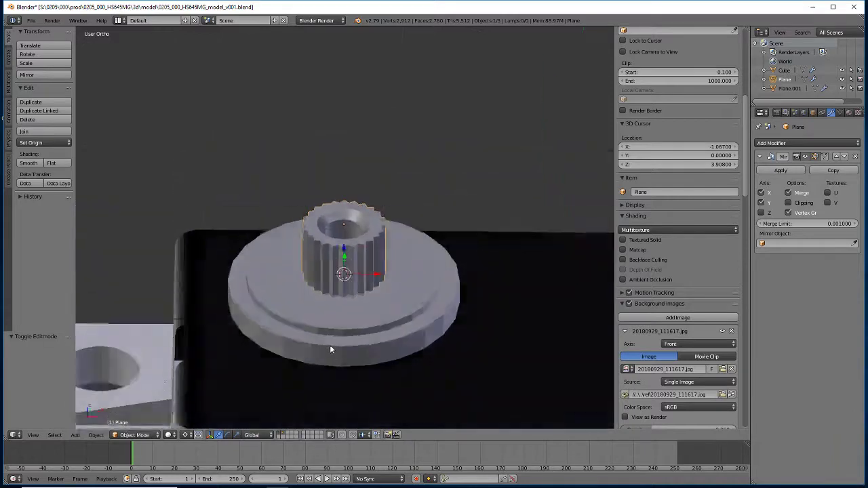
{"action": "scroll", "coordinate": [305, 304], "scroll_direction": "down", "scroll_amount": 4}
{"action": "mouse_move", "coordinate": [305, 304]}
{"action": "middle_mouse_down"}
{"action": "mouse_move", "coordinate": [272, 366]}
{"action": "mouse_move", "coordinate": [282, 394]}
{"action": "mouse_move", "coordinate": [151, 345]}
{"action": "mouse_move", "coordinate": [164, 337]}
{"action": "mouse_move", "coordinate": [225, 358]}
{"action": "mouse_move", "coordinate": [251, 385]}
{"action": "mouse_move", "coordinate": [256, 407]}
{"action": "mouse_move", "coordinate": [253, 354]}
{"action": "middle_mouse_up"}
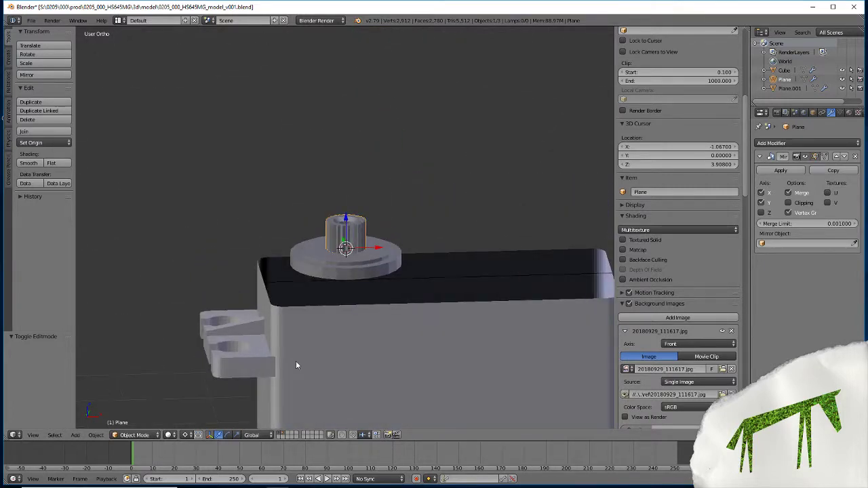
{"action": "scroll", "coordinate": [297, 254], "scroll_direction": "down", "scroll_amount": 3}
{"action": "scroll", "coordinate": [308, 291], "scroll_direction": "up", "scroll_amount": 6}
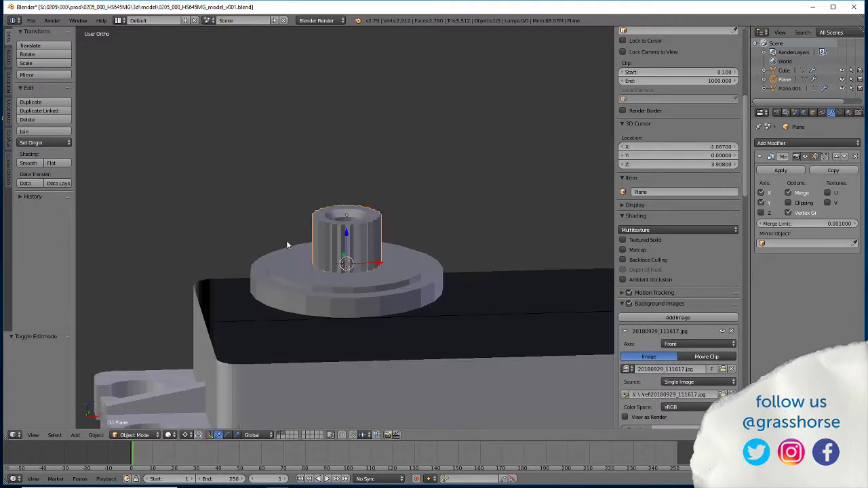
{"action": "middle_click_drag", "start_coordinate": [286, 240], "coordinate": [275, 323]}
{"action": "scroll", "coordinate": [244, 310], "scroll_direction": "up", "scroll_amount": 3}
{"action": "right_click", "coordinate": [279, 311]}
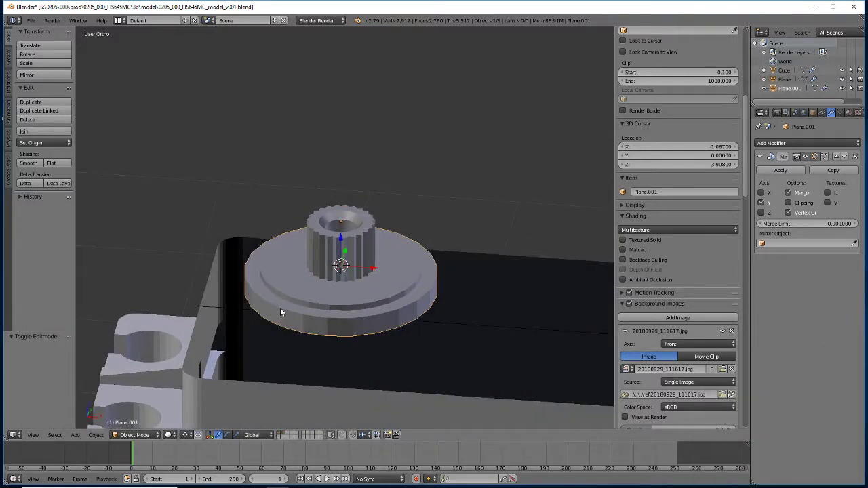
{"action": "scroll", "coordinate": [280, 308], "scroll_direction": "down", "scroll_amount": 2}
{"action": "scroll", "coordinate": [422, 304], "scroll_direction": "down", "scroll_amount": 3}
Orbit around the servo to inspect the hub and disc on the body from several angles.
{"action": "middle_click_drag", "start_coordinate": [422, 305], "coordinate": [400, 288]}
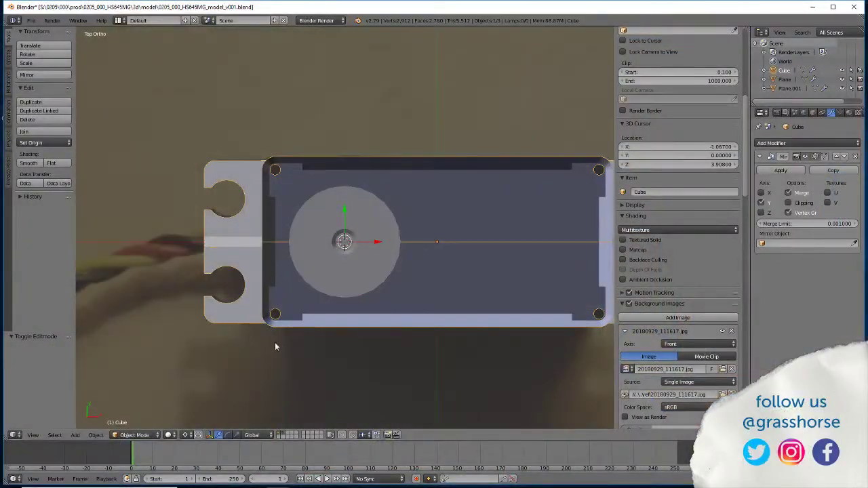
{"action": "middle_click_drag", "start_coordinate": [275, 346], "coordinate": [351, 234]}
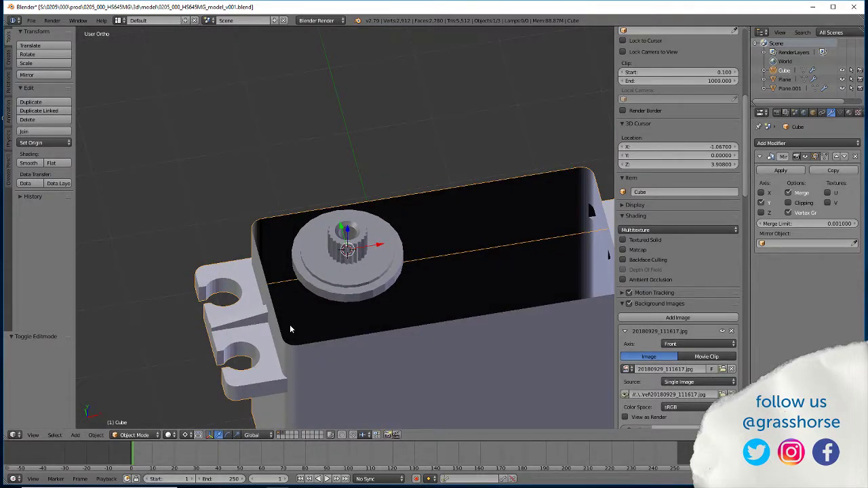
{"action": "mouse_move", "coordinate": [290, 329]}
{"action": "middle_mouse_down"}
{"action": "mouse_move", "coordinate": [289, 377]}
{"action": "mouse_move", "coordinate": [272, 352]}
{"action": "mouse_move", "coordinate": [294, 359]}
{"action": "mouse_move", "coordinate": [293, 345]}
{"action": "mouse_move", "coordinate": [263, 322]}
{"action": "mouse_move", "coordinate": [237, 321]}
{"action": "mouse_move", "coordinate": [284, 343]}
{"action": "middle_mouse_up"}
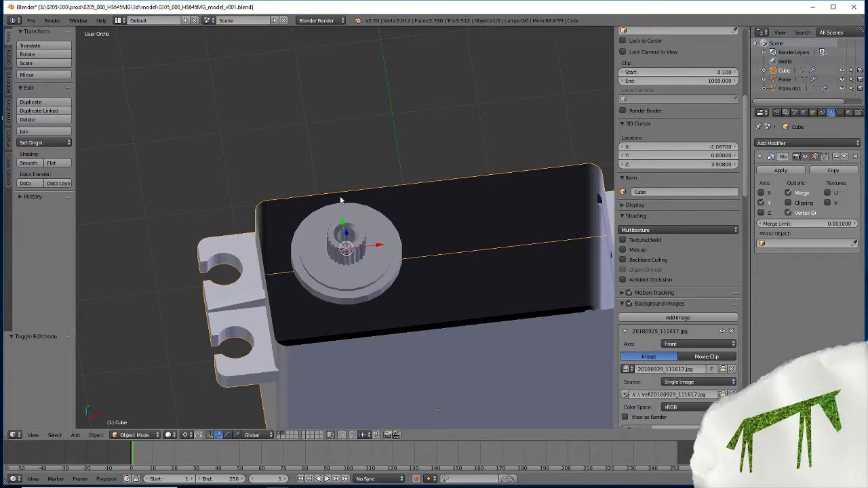
{"action": "middle_click_drag", "start_coordinate": [314, 355], "coordinate": [275, 304]}
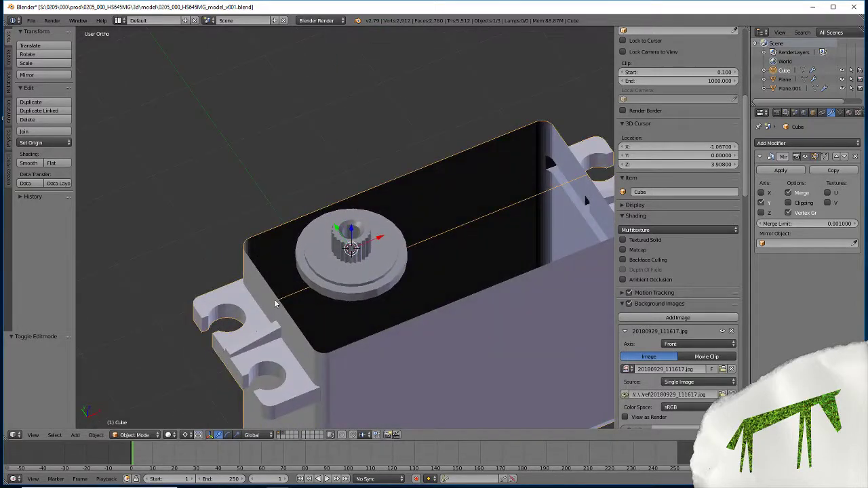
Enter Edit Mode on the servo body and snap the 3D cursor to the selection.
{"action": "key", "text": "Tab"}
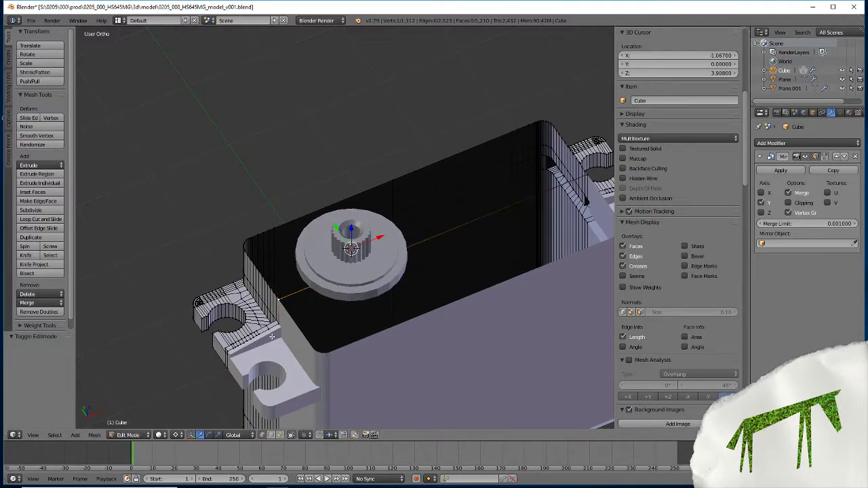
{"action": "middle_click_drag", "start_coordinate": [265, 310], "coordinate": [319, 323]}
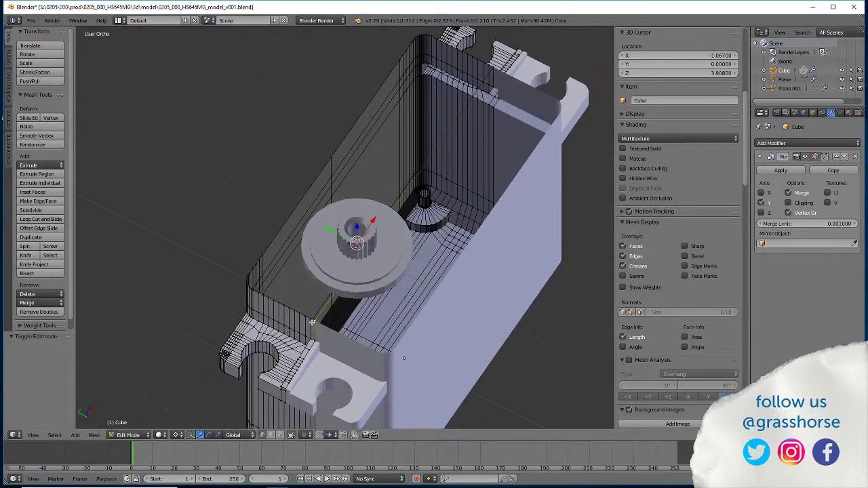
{"action": "key", "text": "shift+s"}
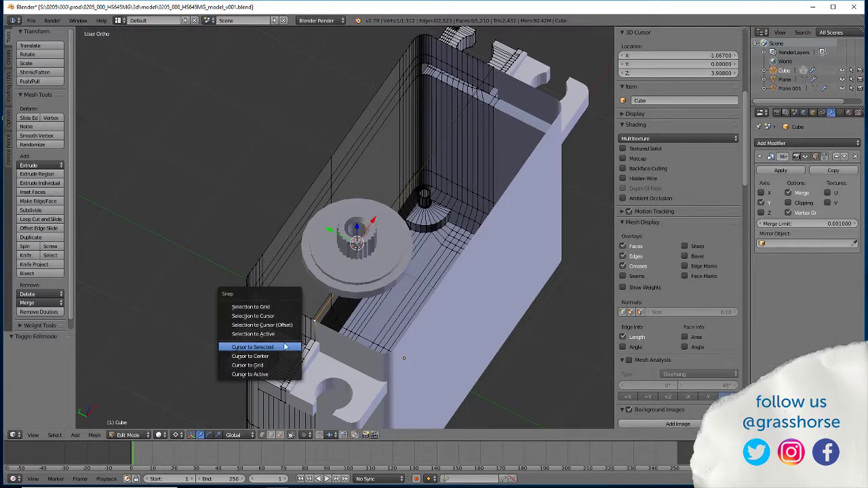
{"action": "left_click", "coordinate": [236, 350]}
{"action": "middle_click_drag", "start_coordinate": [241, 348], "coordinate": [270, 303]}
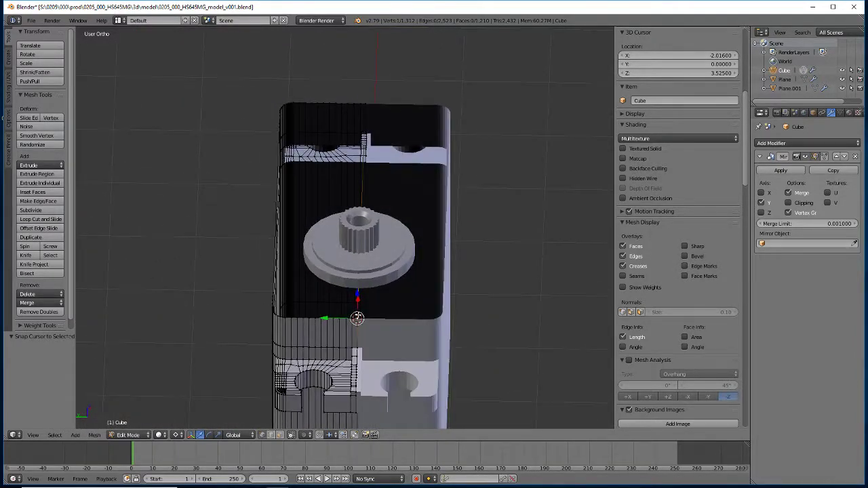
Extrude a new vertex 1.808 along Y and snap the 3D cursor to it.
{"action": "key", "text": "e"}
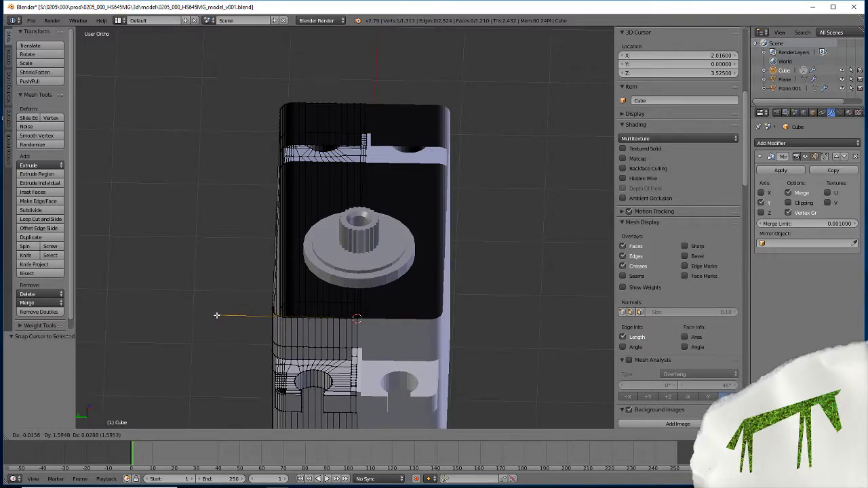
{"action": "key", "text": "y"}
{"action": "left_click", "coordinate": [199, 320]}
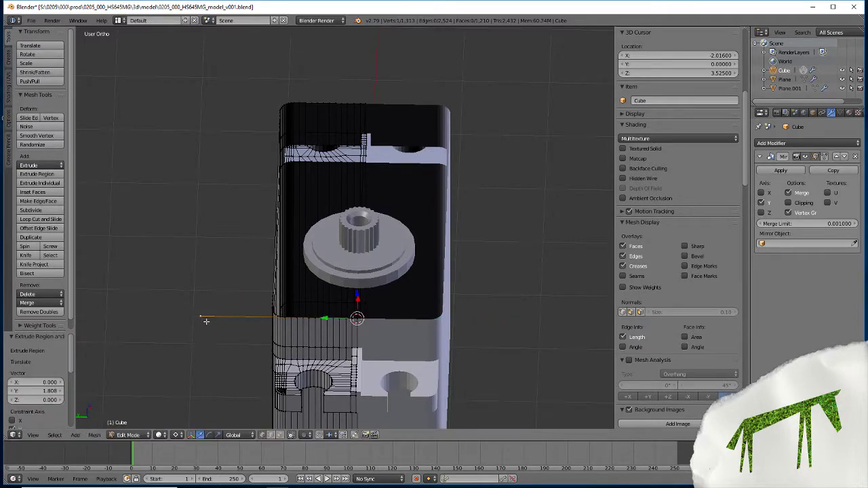
{"action": "middle_click_drag", "start_coordinate": [256, 361], "coordinate": [302, 348]}
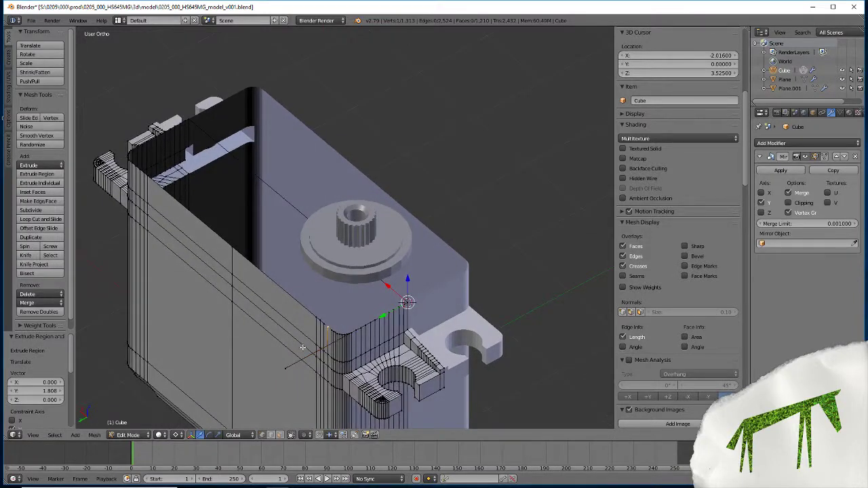
{"action": "key", "text": "shift+s"}
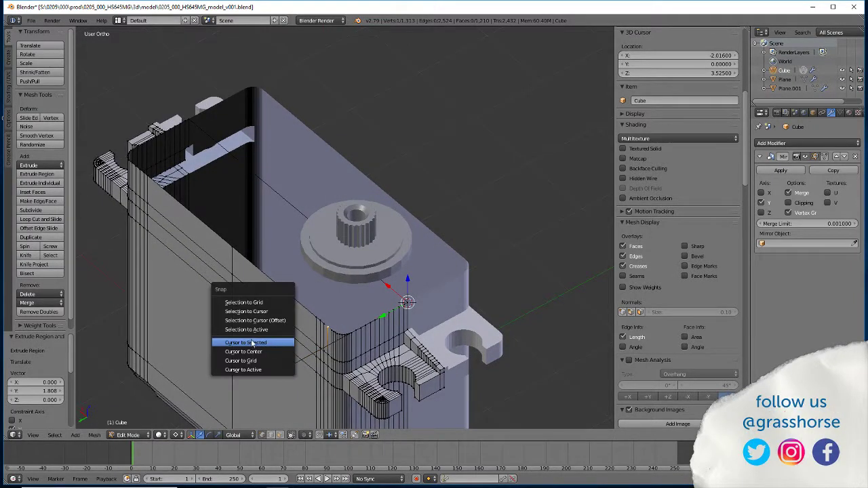
{"action": "left_click", "coordinate": [253, 343]}
Scale the selection to zero along Y to flatten it.
{"action": "key", "text": "s"}
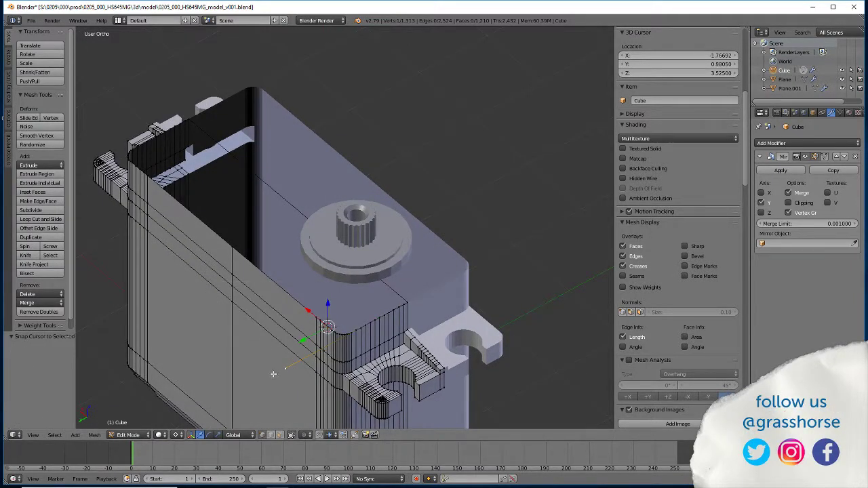
{"action": "key", "text": "shift+s"}
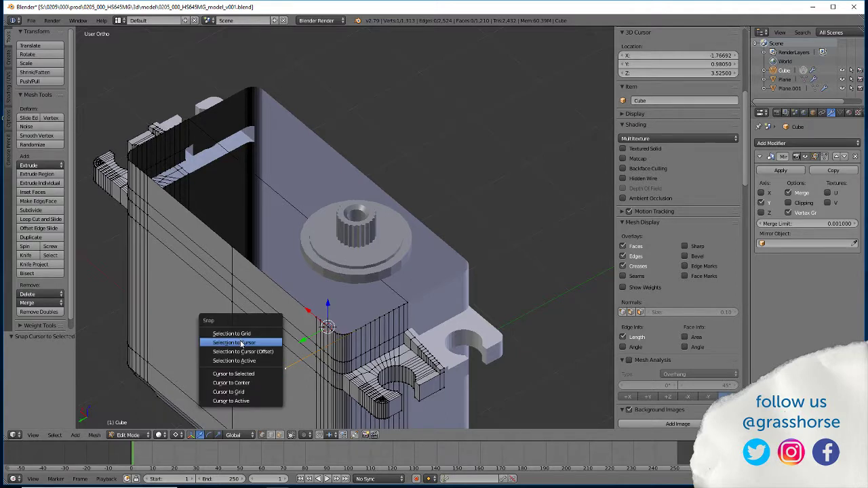
{"action": "key", "text": "s"}
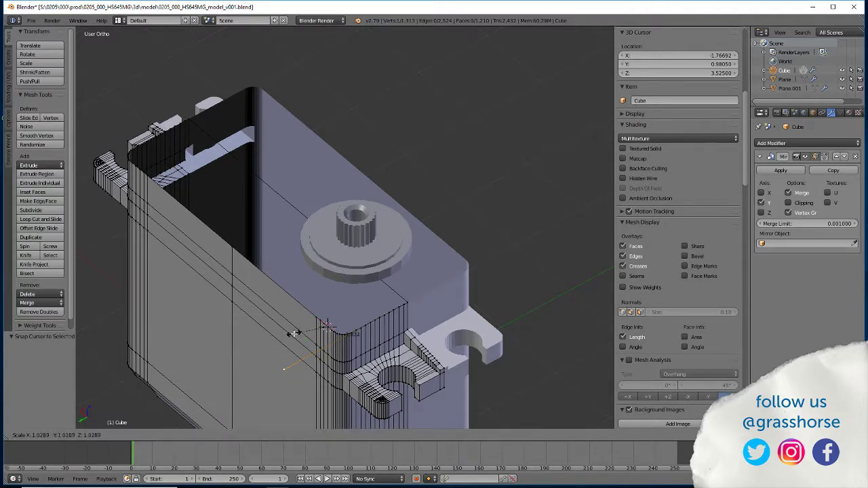
{"action": "key", "text": "y"}
{"action": "key", "text": "0"}
{"action": "key", "text": "Return"}
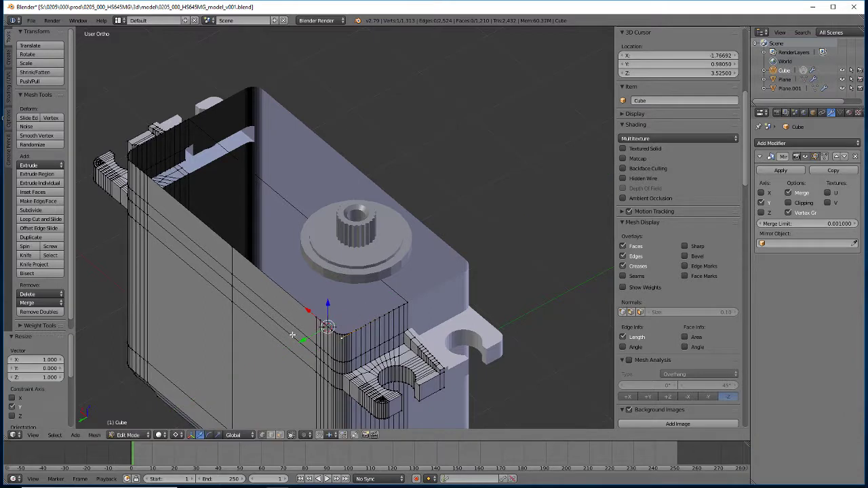
With the cursor on the vertex, rotate the selection 90° about Z and 180° about X.
{"action": "key", "text": "shift+s"}
{"action": "left_click", "coordinate": [399, 306]}
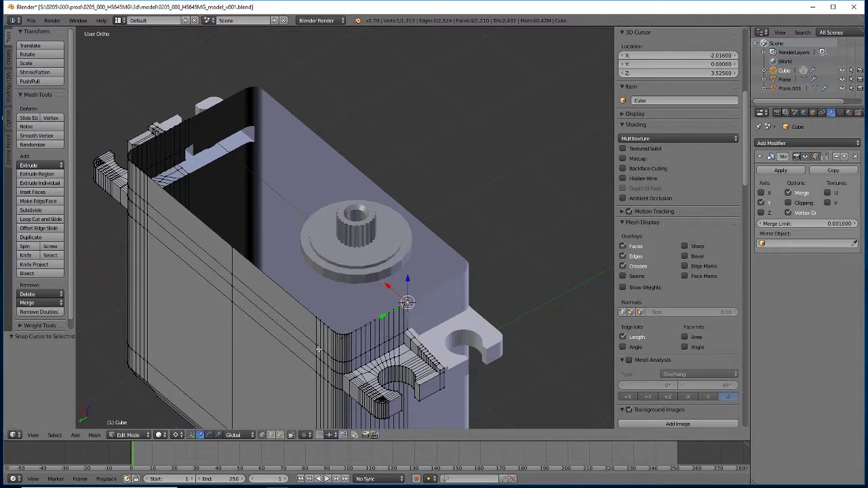
{"action": "type", "text": "r"}
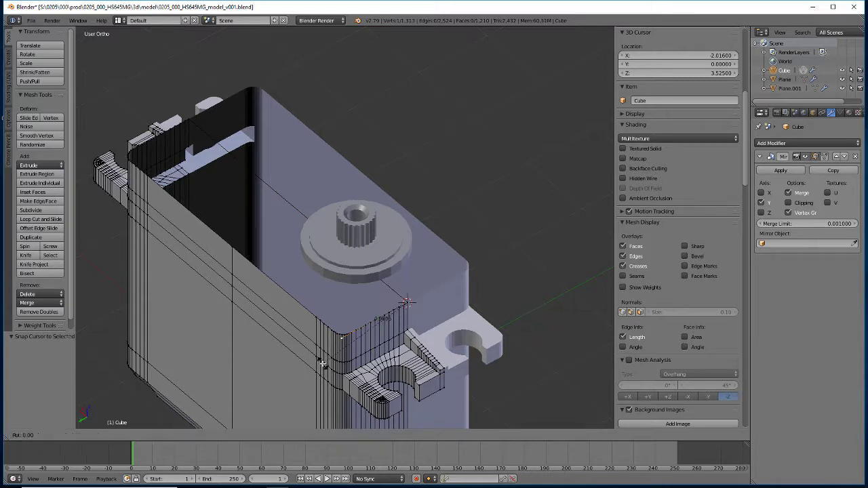
{"action": "type", "text": "z90"}
{"action": "key", "text": "Return"}
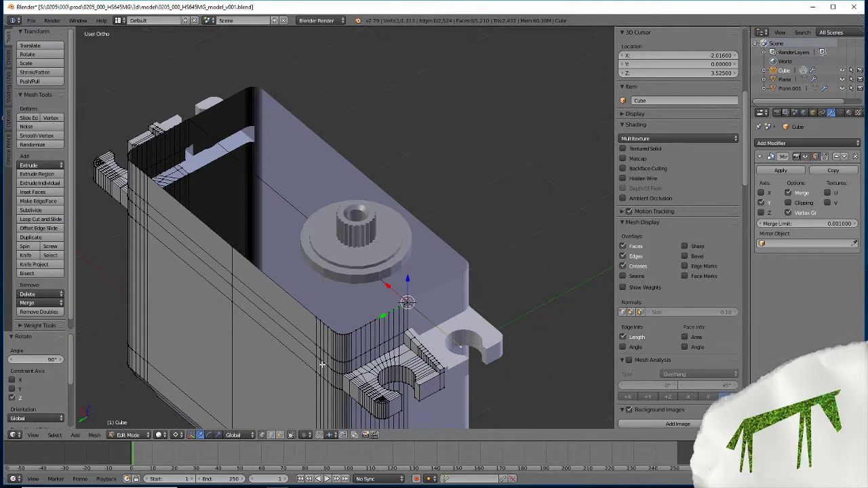
{"action": "type", "text": "rx180"}
{"action": "key", "text": "Return"}
Rotate the selection a further 180° about Z and check it in front and top views.
{"action": "middle_click_drag", "start_coordinate": [337, 343], "coordinate": [249, 296]}
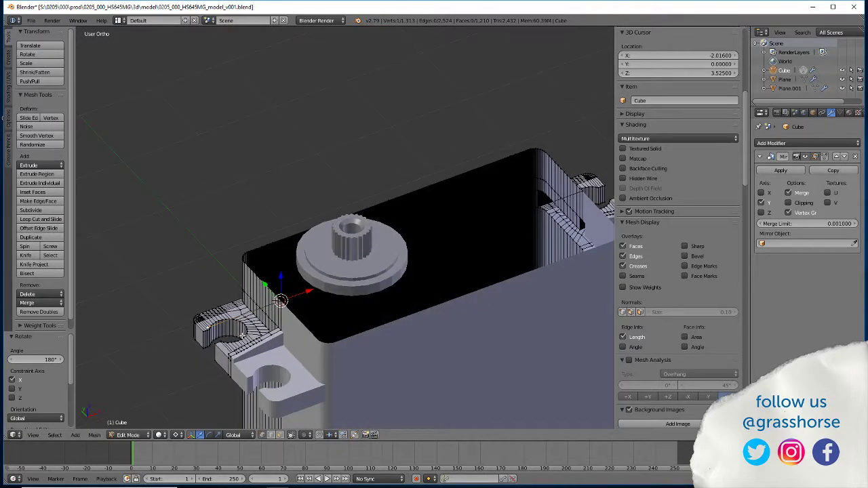
{"action": "key", "text": "r"}
{"action": "type", "text": "z"}
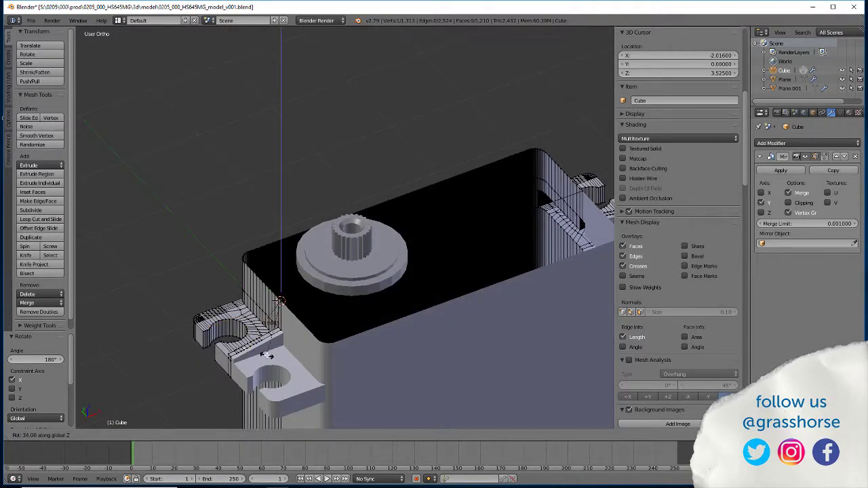
{"action": "type", "text": "180"}
{"action": "key", "text": "Return"}
{"action": "middle_click_drag", "start_coordinate": [265, 356], "coordinate": [240, 302]}
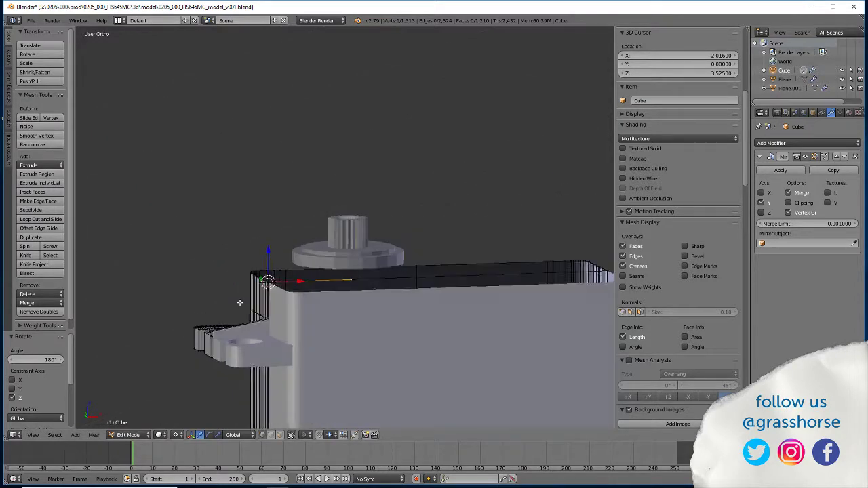
{"action": "key", "text": "KP_1"}
{"action": "key", "text": "KP_7"}
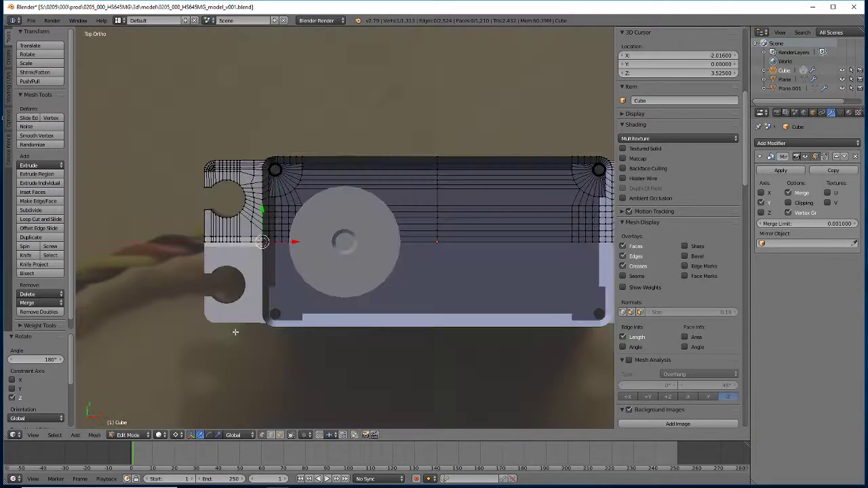
In wireframe top view, snap the 3D cursor to the hub centre at X -1.0355, Z 3.525.
{"action": "key", "text": "z"}
{"action": "scroll", "coordinate": [265, 332], "scroll_direction": "up", "scroll_amount": 6}
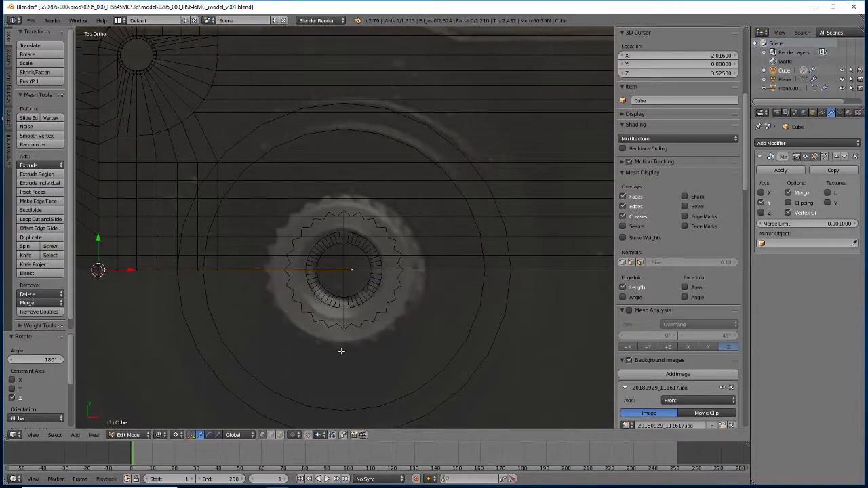
{"action": "mouse_move", "coordinate": [356, 369]}
{"action": "middle_mouse_down"}
{"action": "mouse_move", "coordinate": [355, 346]}
{"action": "mouse_move", "coordinate": [353, 359]}
{"action": "middle_mouse_up"}
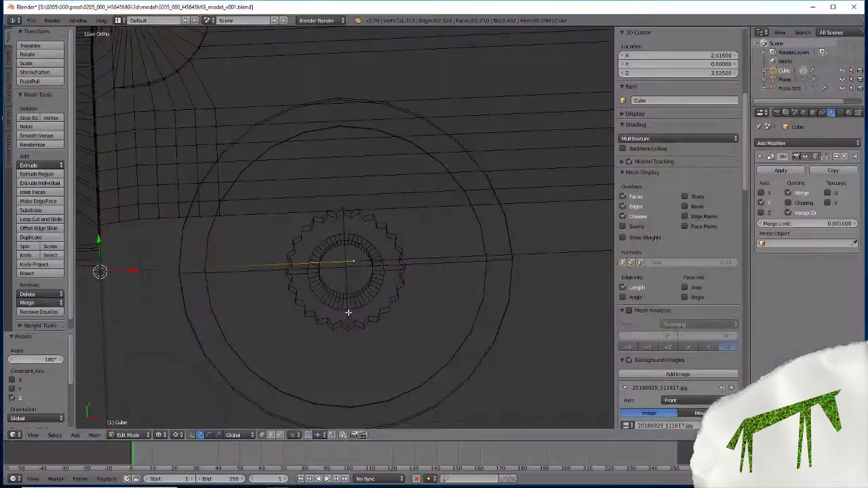
{"action": "key", "text": "KP_7"}
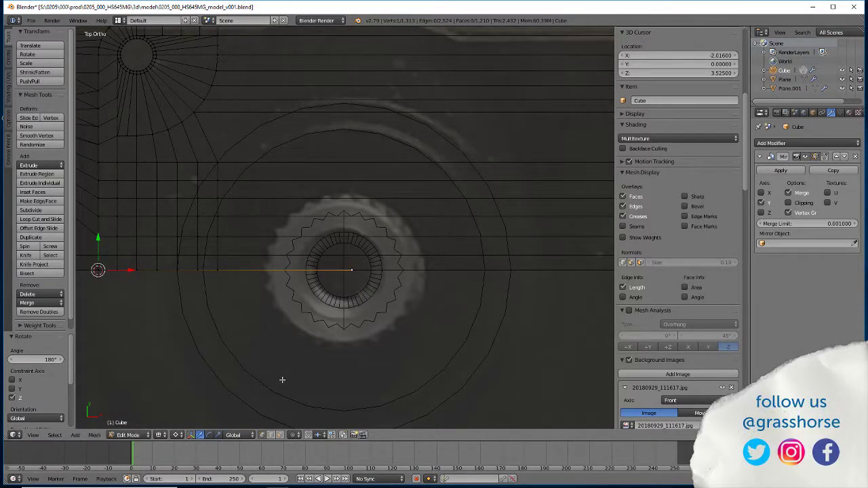
{"action": "key", "text": "shift+s"}
{"action": "left_click", "coordinate": [335, 274]}
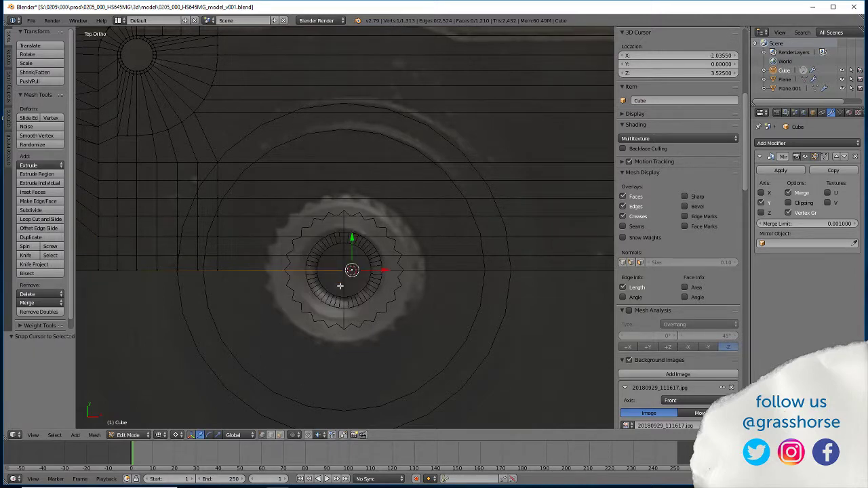
{"action": "scroll", "coordinate": [678, 231], "scroll_direction": "down", "scroll_amount": 10}
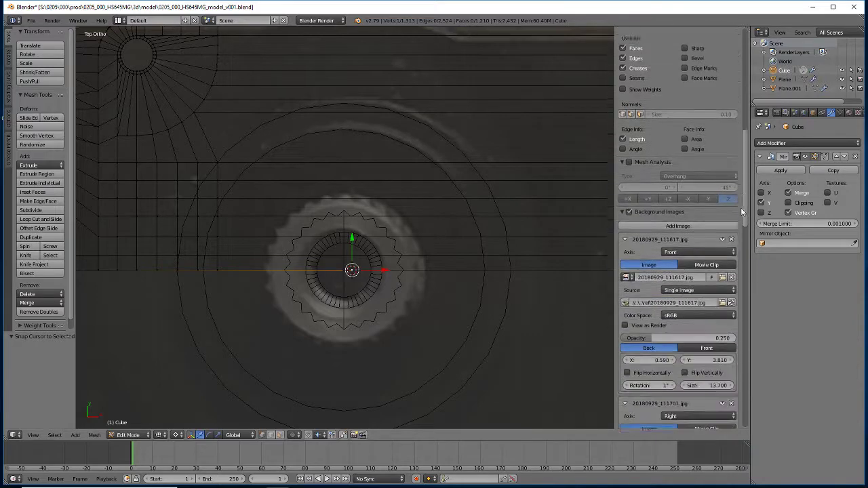
{"action": "left_click_drag", "start_coordinate": [740, 225], "coordinate": [740, 92]}
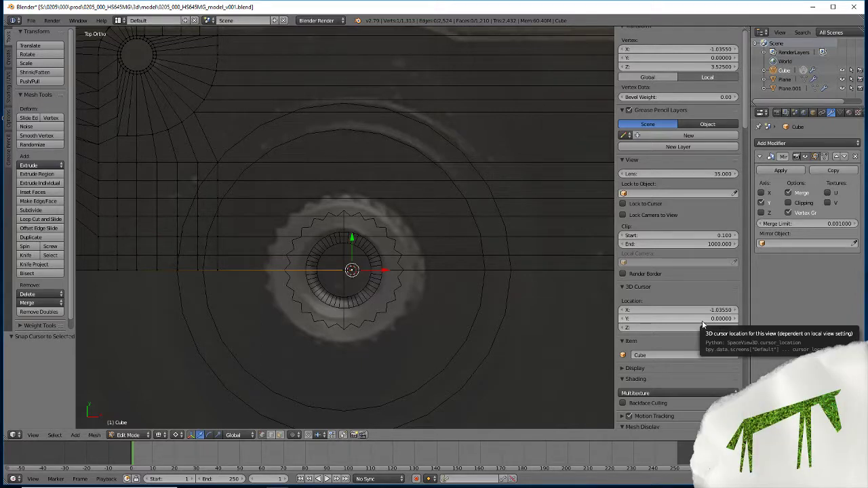
Set the splined gear's X location to -1.0355.
{"action": "key", "text": "Tab"}
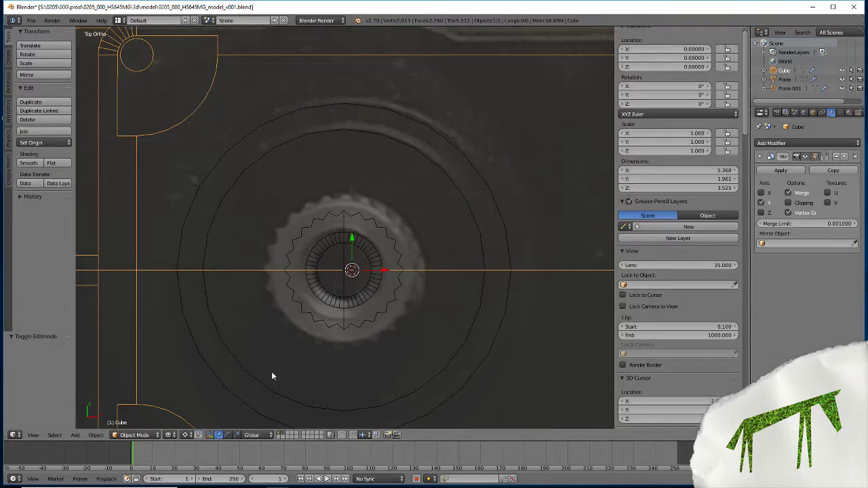
{"action": "middle_click_drag", "start_coordinate": [272, 372], "coordinate": [285, 310]}
{"action": "right_click", "coordinate": [334, 269]}
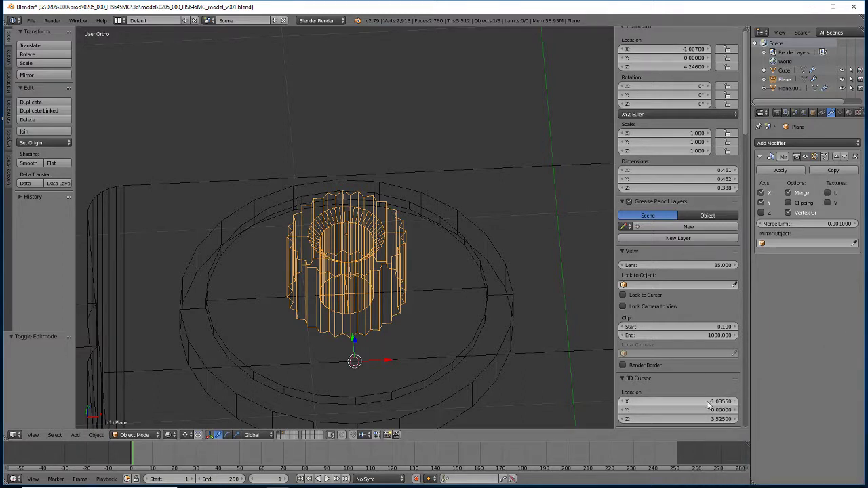
{"action": "left_click", "coordinate": [692, 50]}
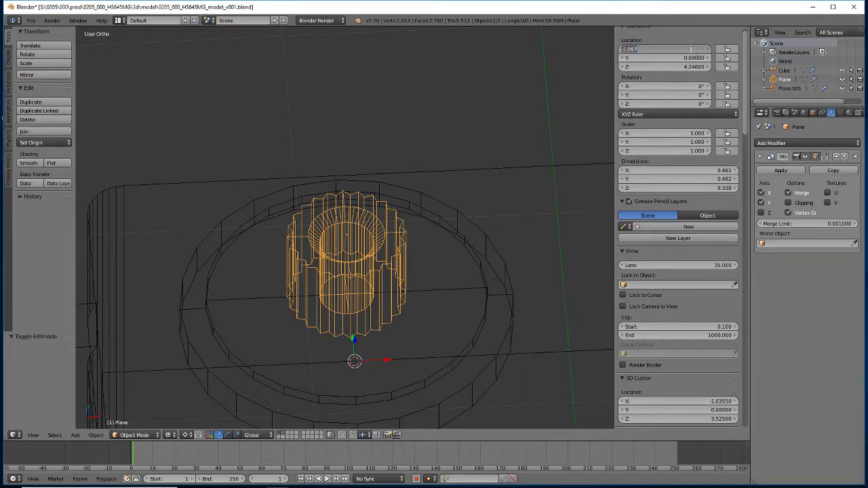
{"action": "key", "text": "Home"}
{"action": "key", "text": "Return"}
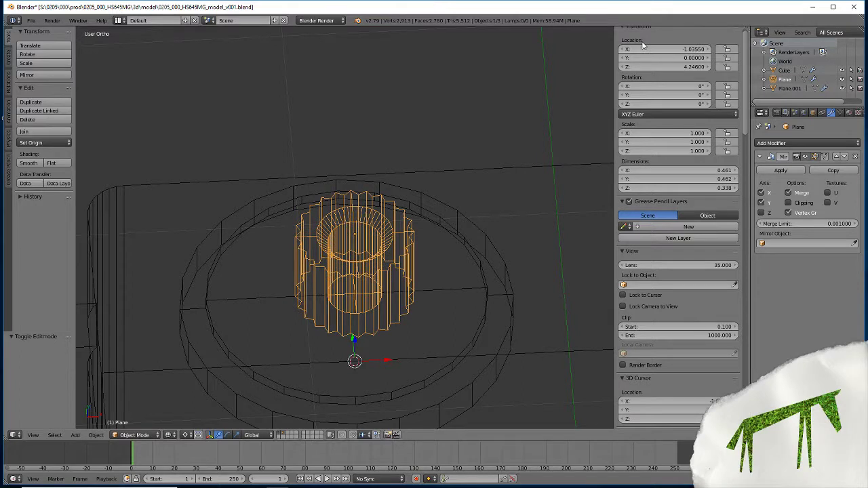
Set the outer ring Plane.001's X location to -1.0355 as well.
{"action": "right_click", "coordinate": [432, 376]}
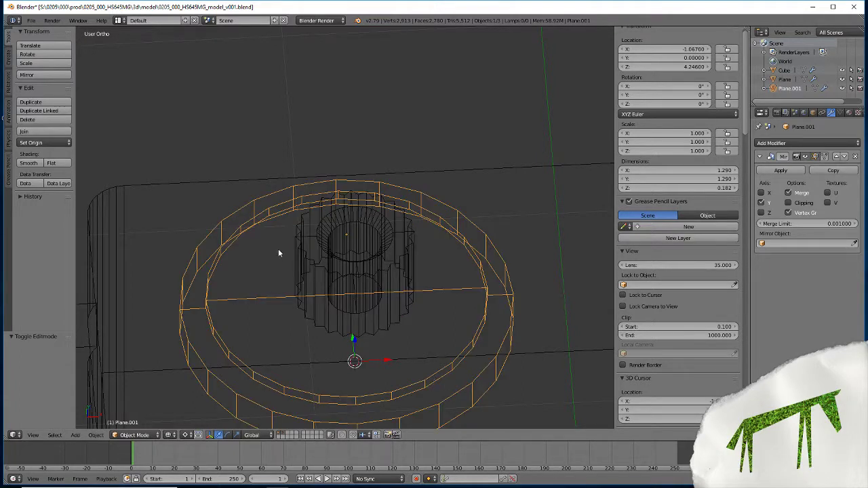
{"action": "left_click", "coordinate": [675, 51]}
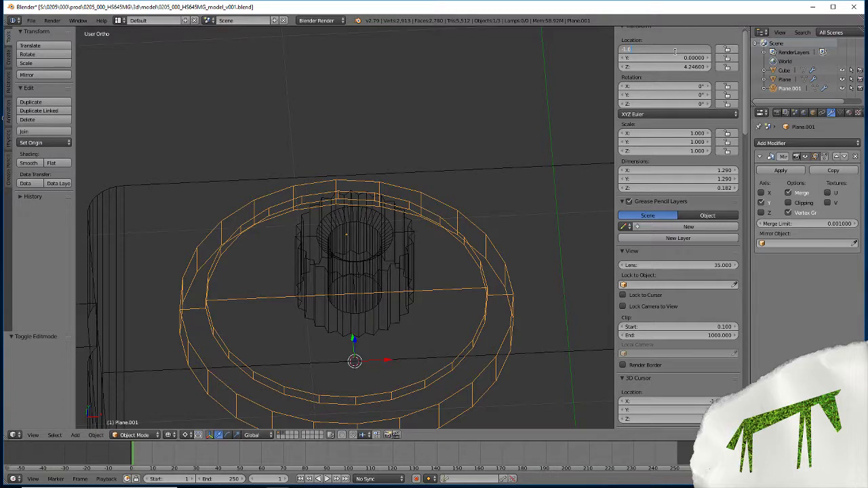
{"action": "type", "text": "1.0355"}
{"action": "key", "text": "Return"}
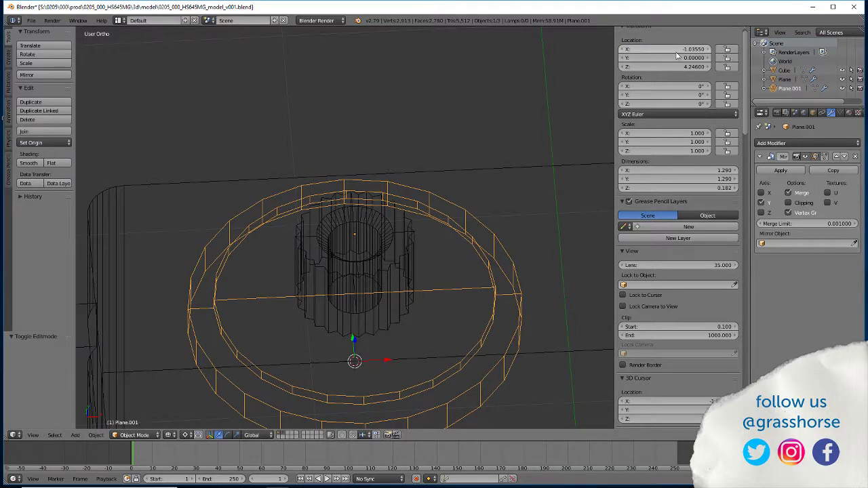
In solid shading, edit the body Cube and select its vertex at X -2.016.
{"action": "scroll", "coordinate": [273, 314], "scroll_direction": "down", "scroll_amount": 5}
{"action": "mouse_move", "coordinate": [272, 314]}
{"action": "middle_mouse_down"}
{"action": "mouse_move", "coordinate": [278, 336]}
{"action": "mouse_move", "coordinate": [299, 305]}
{"action": "mouse_move", "coordinate": [271, 264]}
{"action": "mouse_move", "coordinate": [247, 287]}
{"action": "mouse_move", "coordinate": [267, 325]}
{"action": "mouse_move", "coordinate": [297, 344]}
{"action": "mouse_move", "coordinate": [282, 329]}
{"action": "mouse_move", "coordinate": [326, 343]}
{"action": "mouse_move", "coordinate": [234, 306]}
{"action": "mouse_move", "coordinate": [325, 340]}
{"action": "mouse_move", "coordinate": [355, 357]}
{"action": "mouse_move", "coordinate": [348, 362]}
{"action": "middle_mouse_up"}
{"action": "key", "text": "z"}
{"action": "key", "text": "Tab"}
{"action": "key", "text": "Tab"}
{"action": "right_click", "coordinate": [280, 320]}
{"action": "key", "text": "Tab"}
{"action": "right_click", "coordinate": [399, 311]}
Extrude a new vertex in place and rotate it 90° about Z around the hub.
{"action": "middle_click_drag", "start_coordinate": [399, 311], "coordinate": [332, 308]}
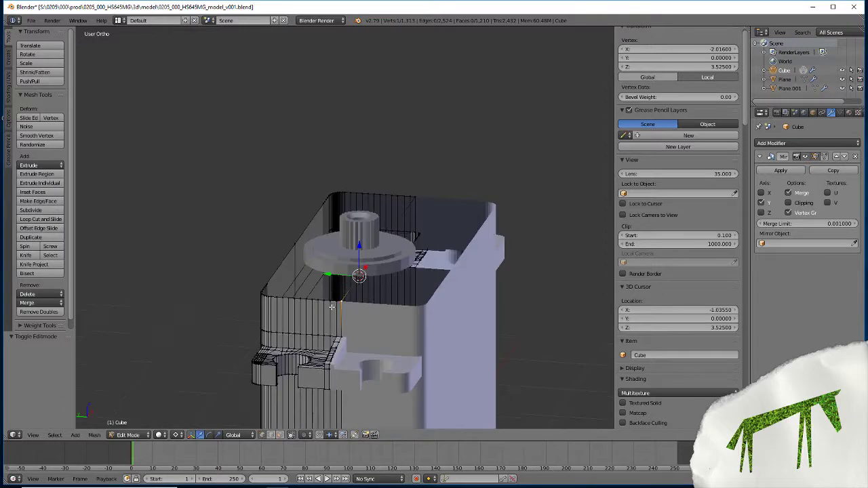
{"action": "key", "text": "e"}
{"action": "right_click", "coordinate": [354, 335]}
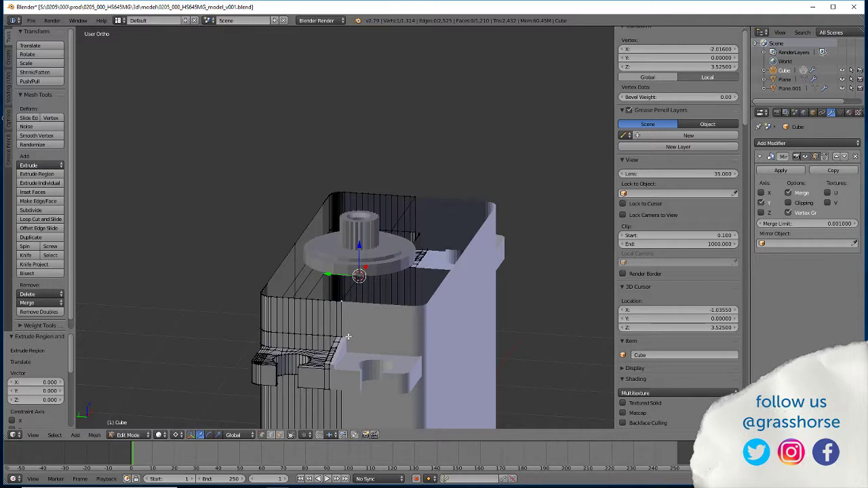
{"action": "type", "text": "rz90"}
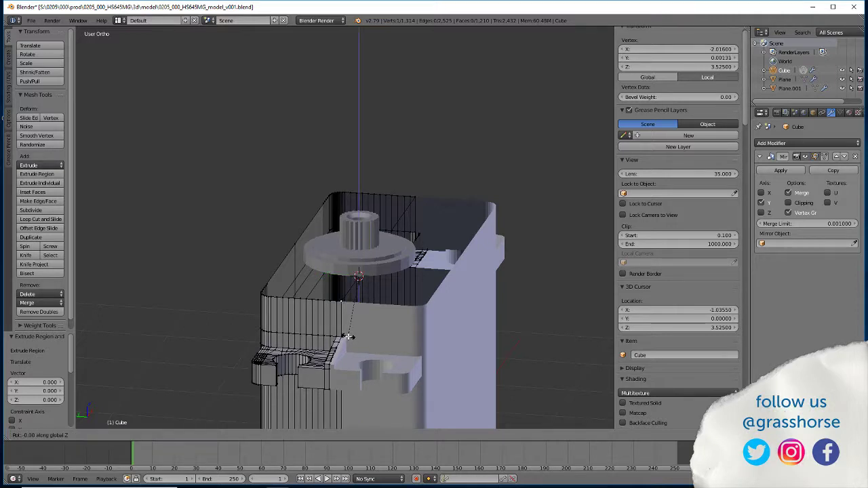
{"action": "key", "text": "Return"}
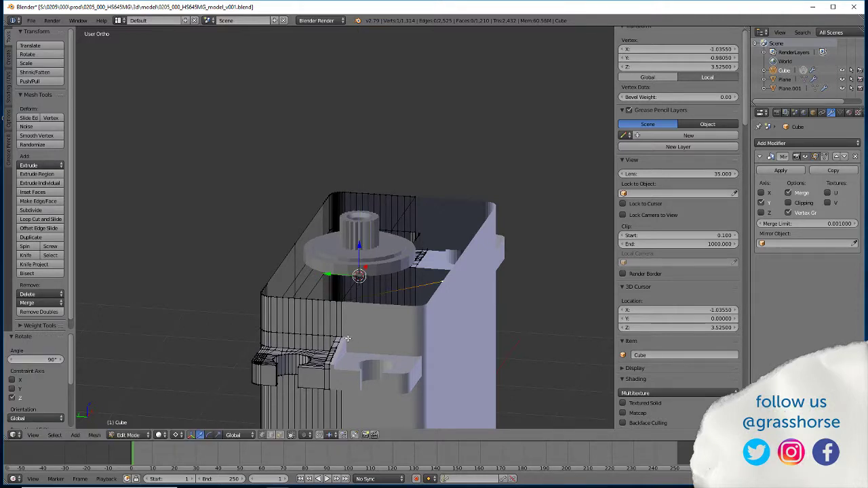
Rotate the new vertex -180° about Z so it sits at Y 0.9805.
{"action": "key", "text": "r"}
{"action": "key", "text": "z"}
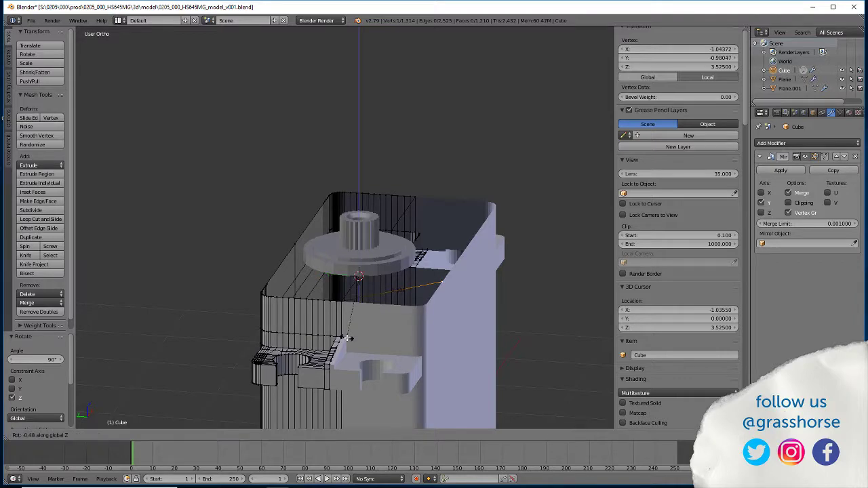
{"action": "type", "text": "-180"}
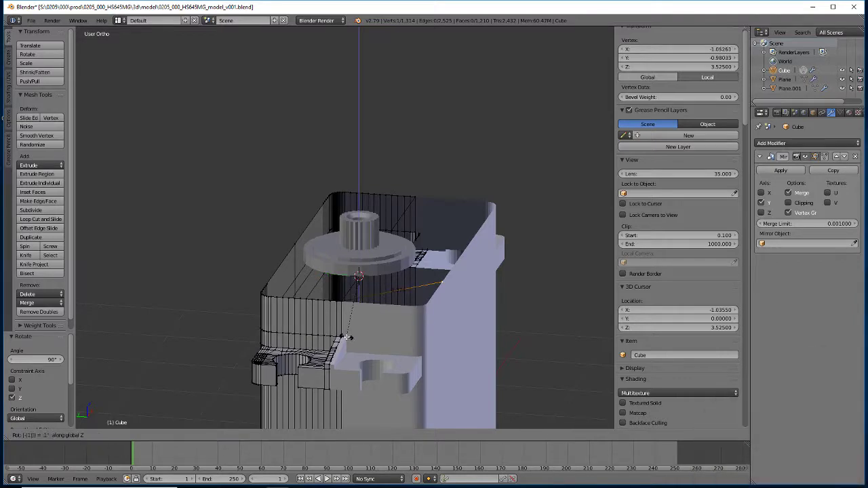
{"action": "key", "text": "Return"}
{"action": "middle_click_drag", "start_coordinate": [287, 331], "coordinate": [293, 372]}
{"action": "middle_click_drag", "start_coordinate": [293, 364], "coordinate": [339, 343]}
{"action": "middle_click_drag", "start_coordinate": [268, 399], "coordinate": [245, 351]}
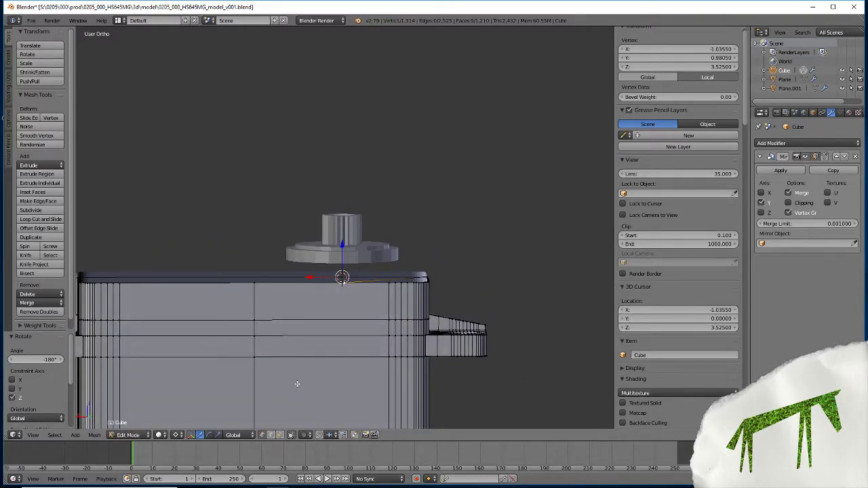
{"action": "middle_click_drag", "start_coordinate": [297, 383], "coordinate": [350, 281]}
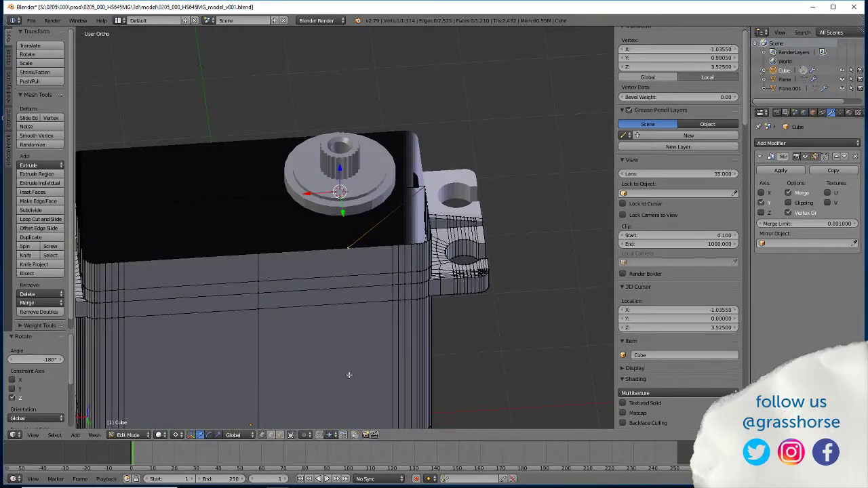
{"action": "middle_click_drag", "start_coordinate": [349, 375], "coordinate": [371, 178]}
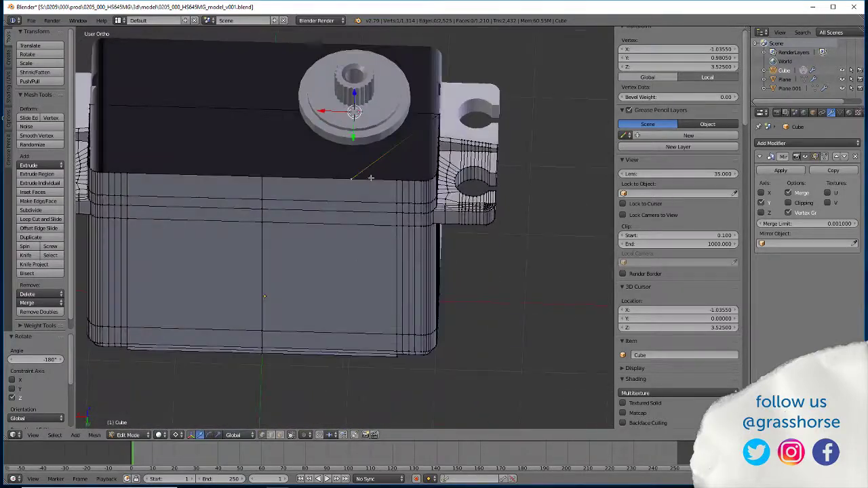
Cut a vertical edge loop on the body side and scale it to zero along X.
{"action": "left_click", "coordinate": [26, 220]}
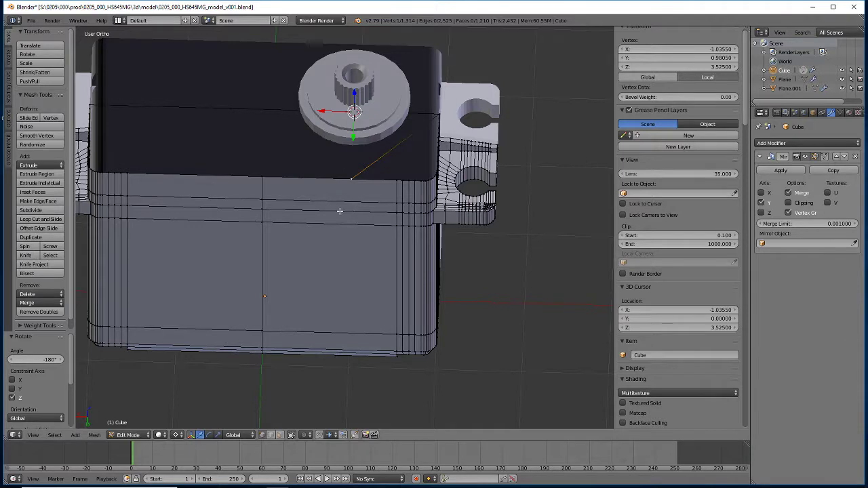
{"action": "left_click", "coordinate": [30, 219]}
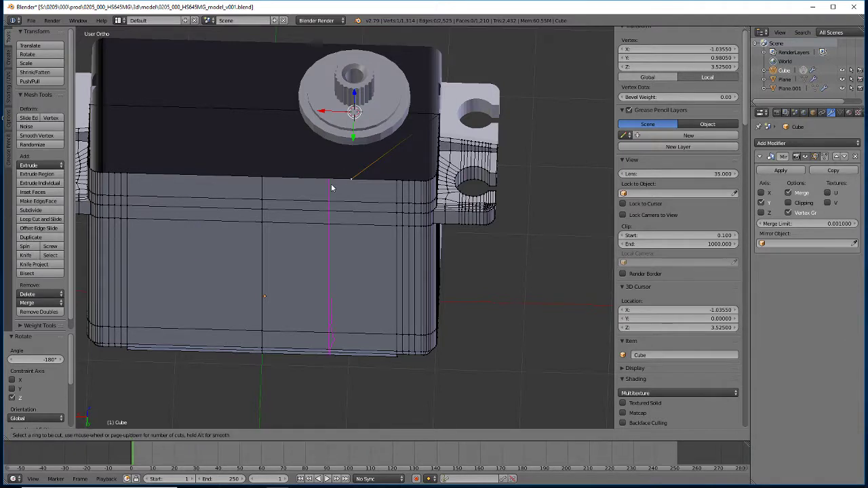
{"action": "left_click", "coordinate": [332, 188]}
{"action": "left_click", "coordinate": [325, 202]}
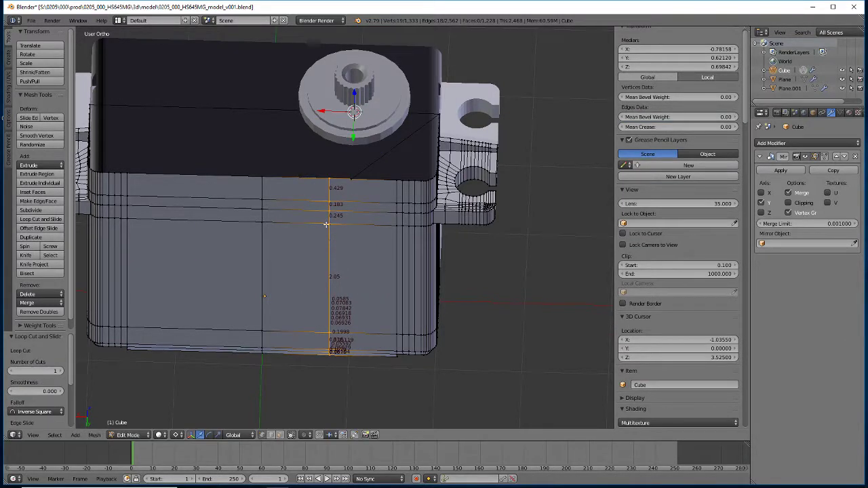
{"action": "key", "text": "s"}
{"action": "key", "text": "x"}
{"action": "key", "text": "0"}
{"action": "key", "text": "Return"}
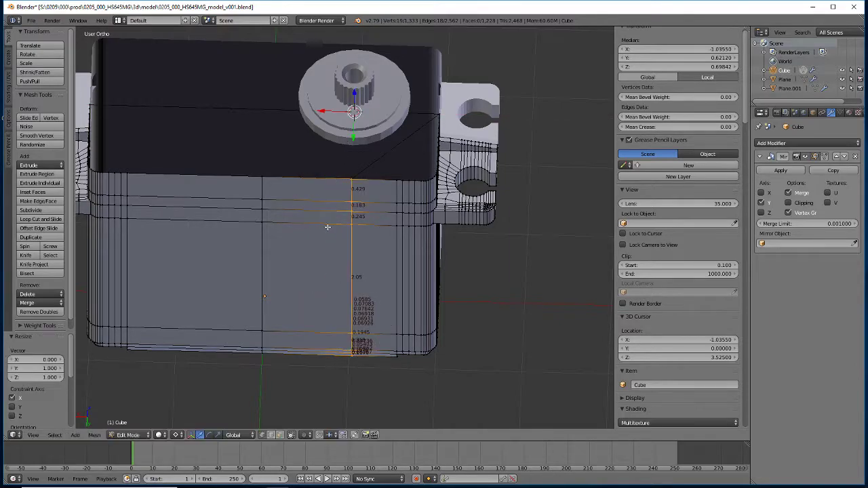
Remove the 2 duplicate vertices across the body mesh, then deselect everything.
{"action": "key", "text": "a"}
{"action": "key", "text": "w"}
{"action": "left_click", "coordinate": [328, 226]}
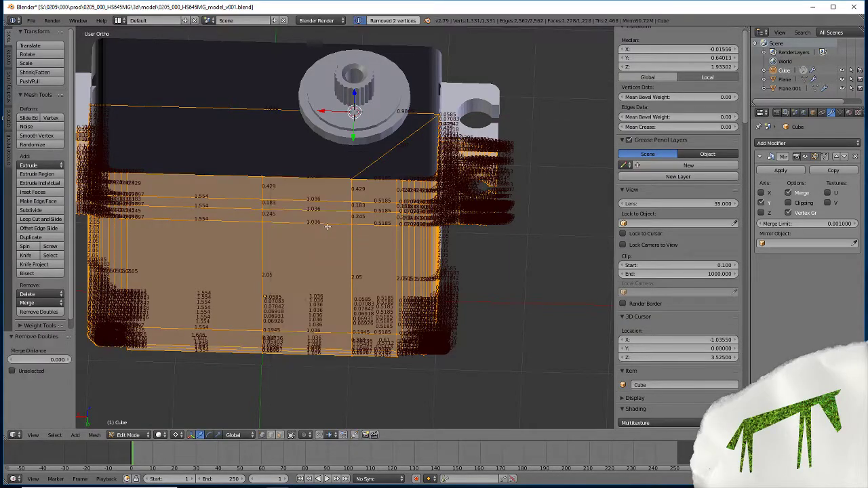
{"action": "mouse_move", "coordinate": [332, 263]}
{"action": "middle_mouse_down"}
{"action": "mouse_move", "coordinate": [326, 251]}
{"action": "mouse_move", "coordinate": [298, 252]}
{"action": "mouse_move", "coordinate": [316, 258]}
{"action": "middle_mouse_up"}
{"action": "key", "text": "z"}
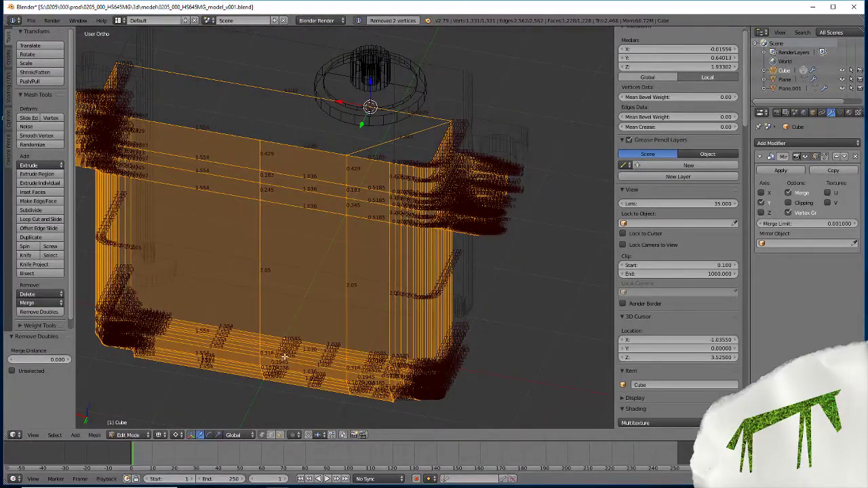
{"action": "key", "text": "z"}
{"action": "key", "text": "a"}
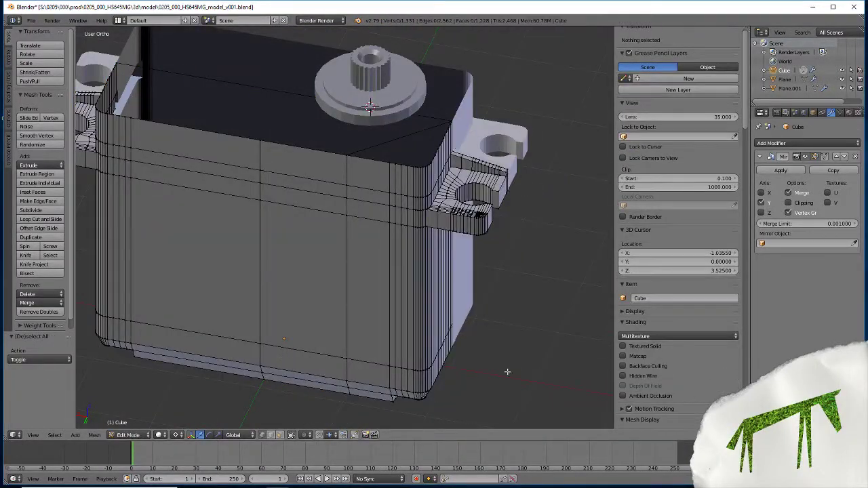
Switch from the body mesh to editing the ring Plane.001 around the hub.
{"action": "scroll", "coordinate": [622, 209], "scroll_direction": "down", "scroll_amount": 10}
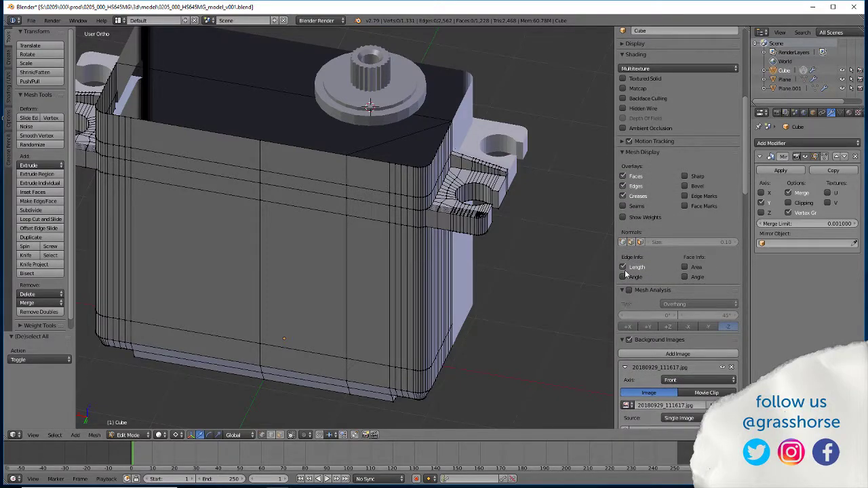
{"action": "middle_click_drag", "start_coordinate": [304, 322], "coordinate": [366, 143]}
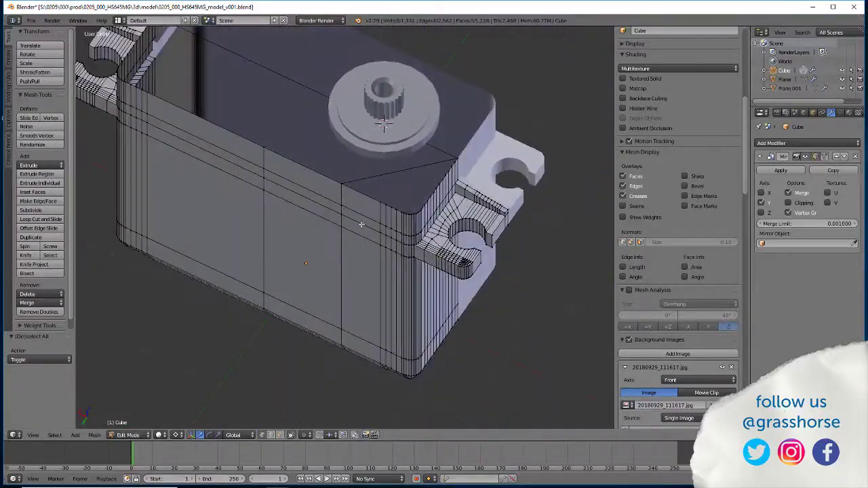
{"action": "key", "text": "Tab"}
{"action": "right_click", "coordinate": [364, 144]}
{"action": "key", "text": "Tab"}
{"action": "middle_click_drag", "start_coordinate": [351, 240], "coordinate": [334, 246]}
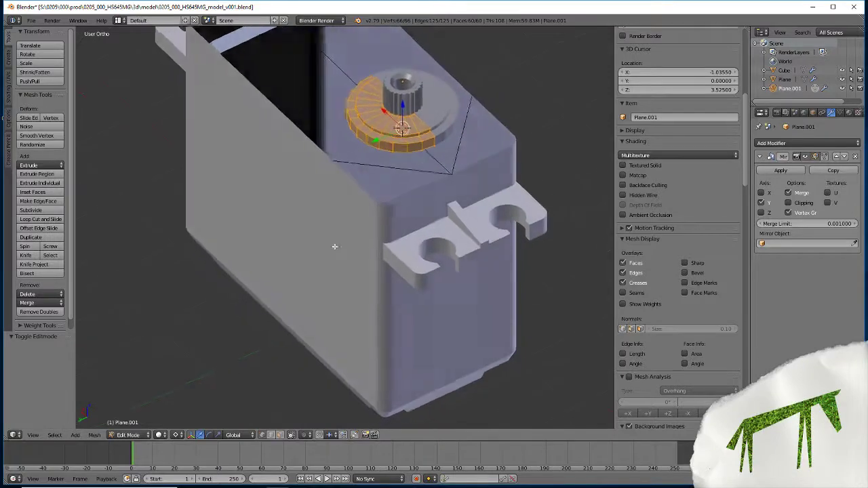
Snap the 3D cursor to the top plate's corner vertex on the body.
{"action": "key", "text": "Tab"}
{"action": "right_click", "coordinate": [451, 175]}
{"action": "key", "text": "Tab"}
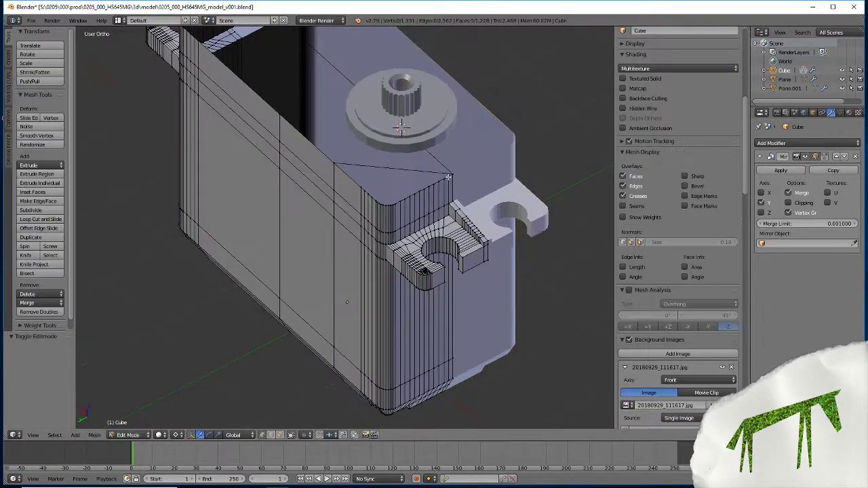
{"action": "right_click", "coordinate": [455, 175]}
{"action": "key", "text": "shift+s"}
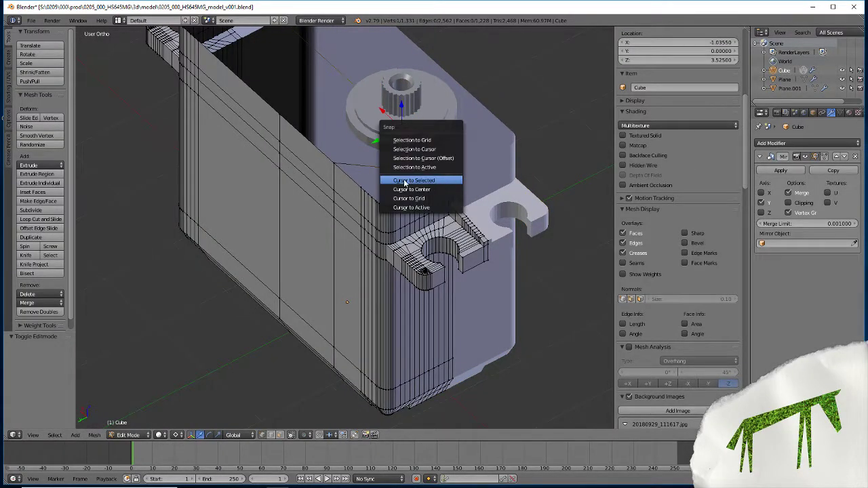
{"action": "left_click", "coordinate": [414, 180]}
{"action": "key", "text": "Tab"}
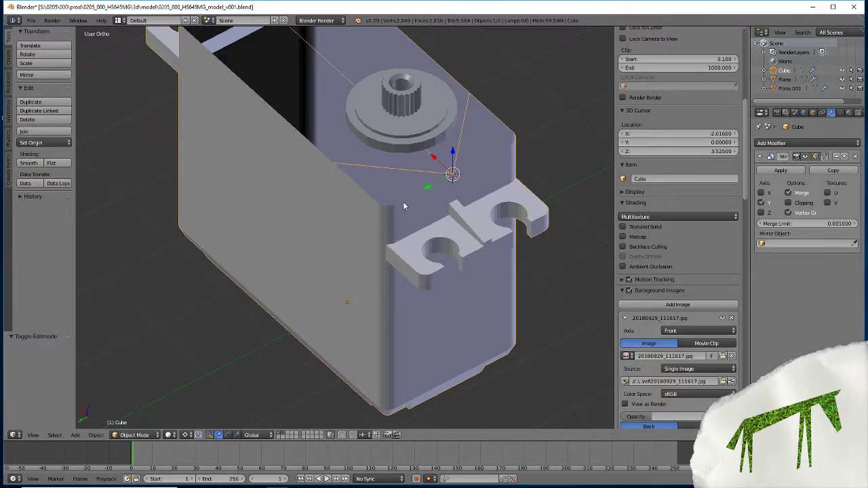
Extrude a vertex from the gear mesh, keep it in place and scale it to zero along X.
{"action": "right_click", "coordinate": [410, 146]}
{"action": "key", "text": "Tab"}
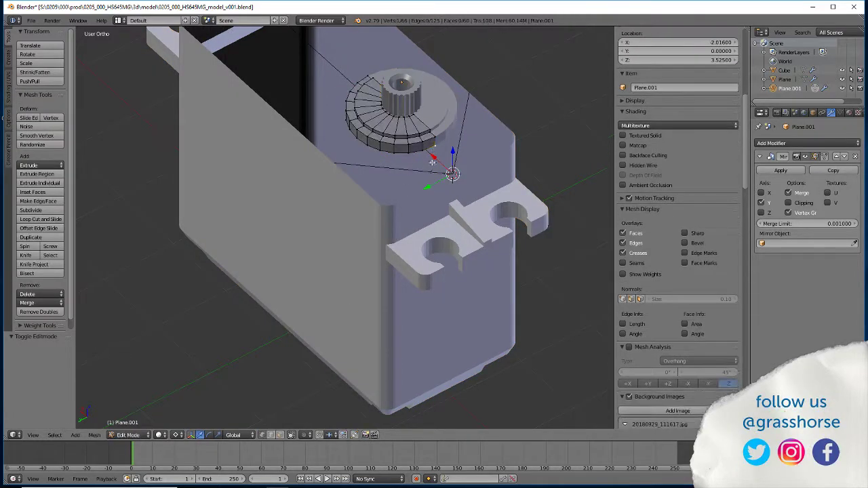
{"action": "middle_click_drag", "start_coordinate": [422, 281], "coordinate": [426, 244]}
{"action": "key", "text": "g"}
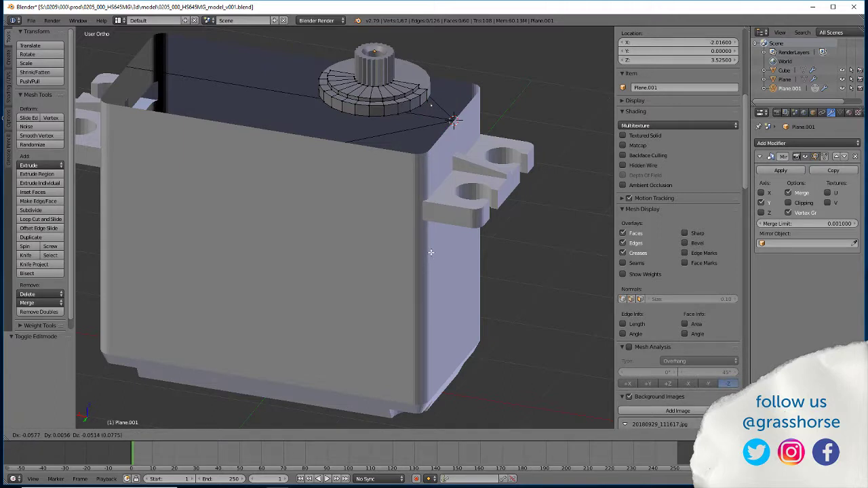
{"action": "key", "text": "Escape"}
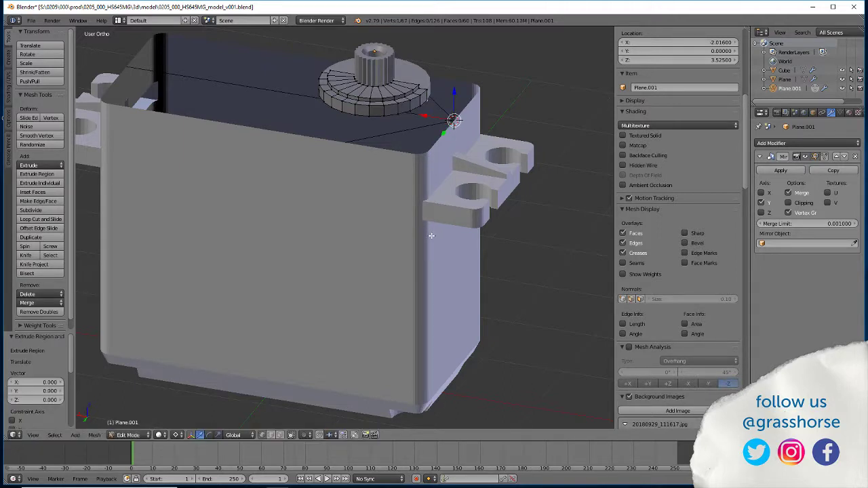
{"action": "key", "text": "s"}
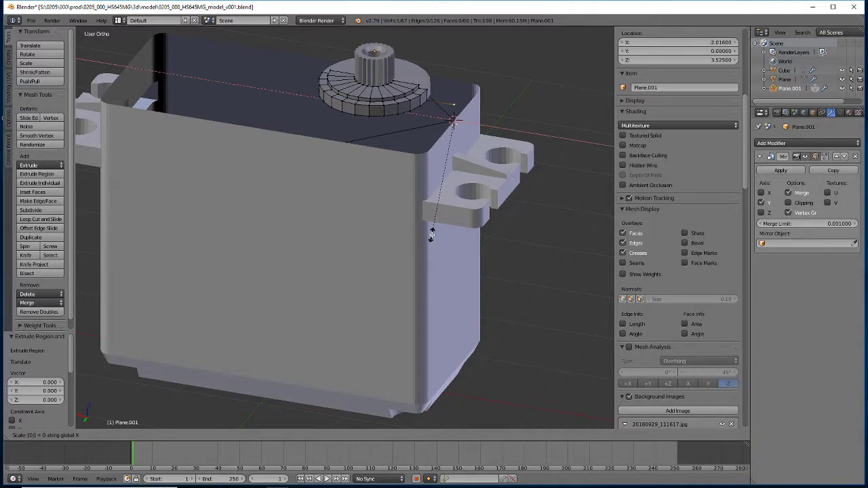
{"action": "key", "text": "Return"}
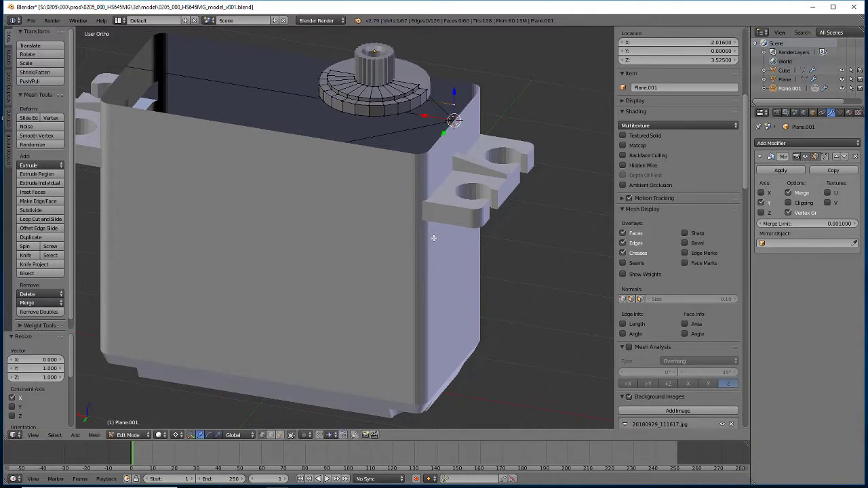
{"action": "key", "text": "Tab"}
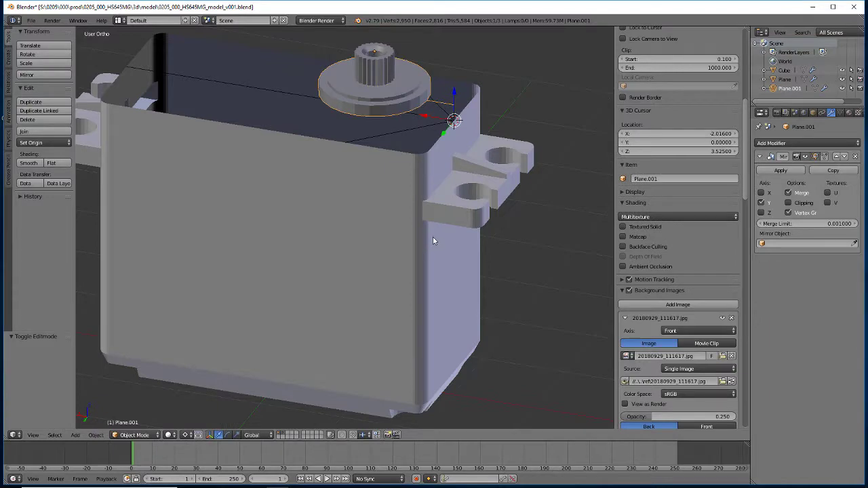
{"action": "key", "text": "Tab"}
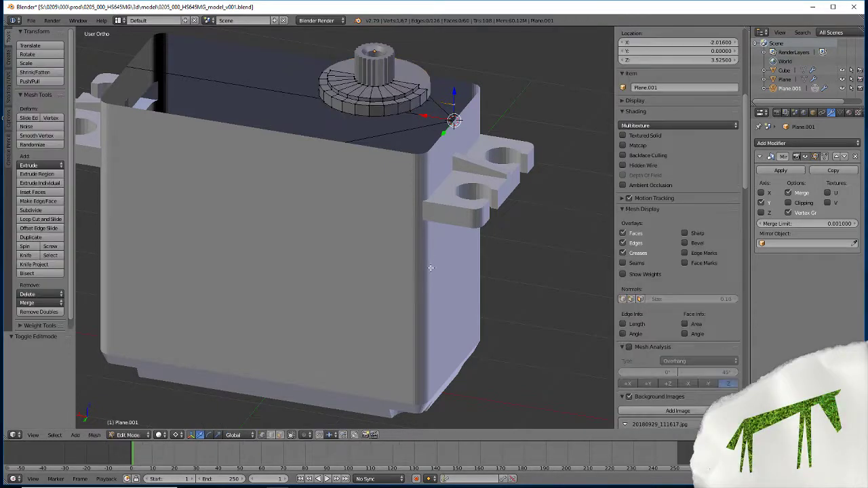
{"action": "middle_click_drag", "start_coordinate": [434, 241], "coordinate": [428, 244]}
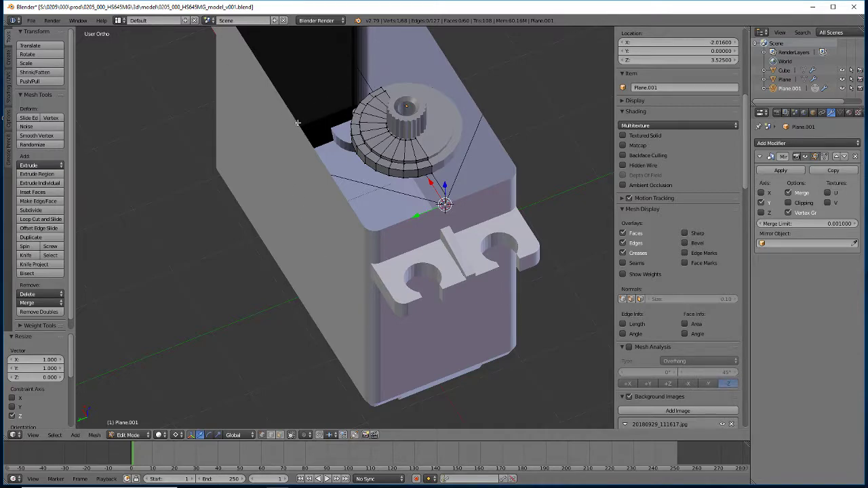
Snap the 3D cursor to the gear centre and select the plate-corner edge in top view.
{"action": "middle_click_drag", "start_coordinate": [404, 293], "coordinate": [388, 265]}
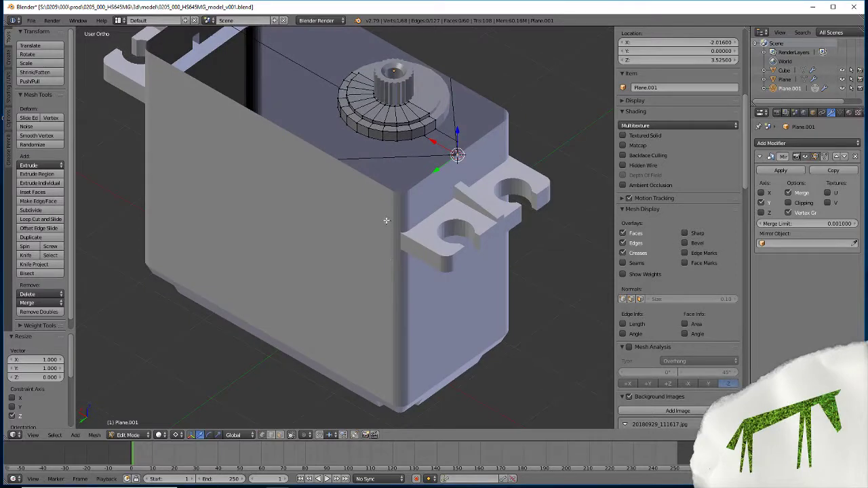
{"action": "key", "text": "Tab"}
{"action": "key", "text": "shift+s"}
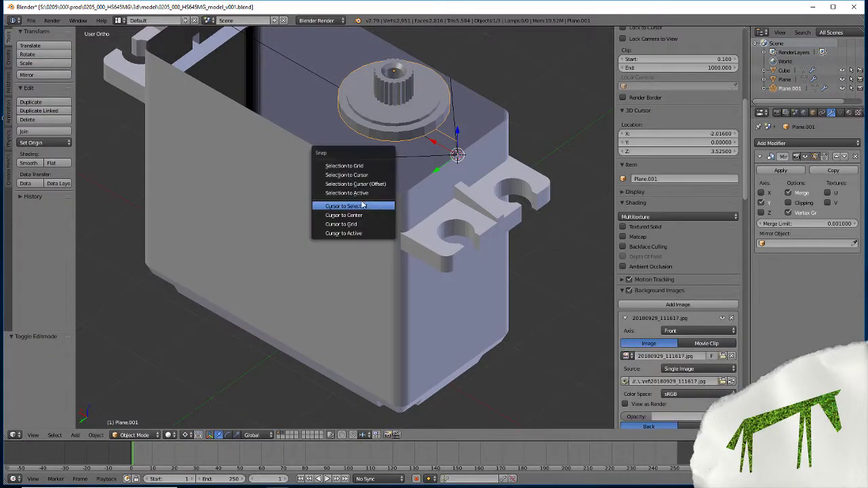
{"action": "left_click", "coordinate": [328, 209]}
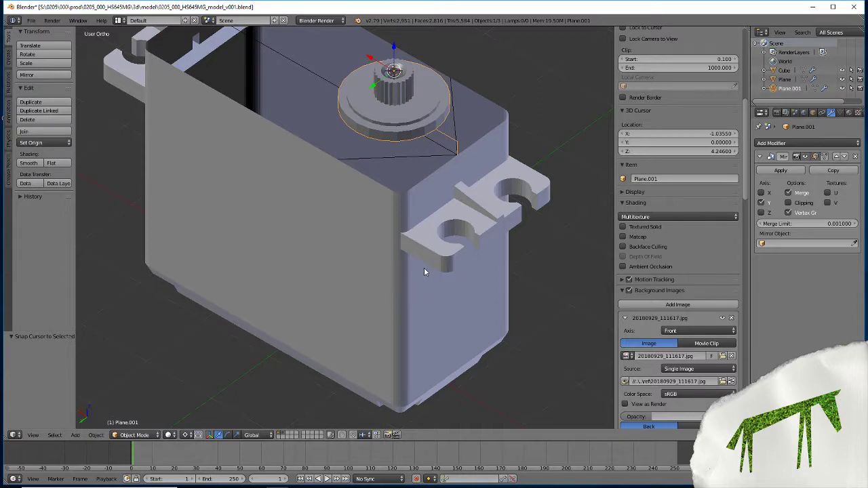
{"action": "key", "text": "Tab"}
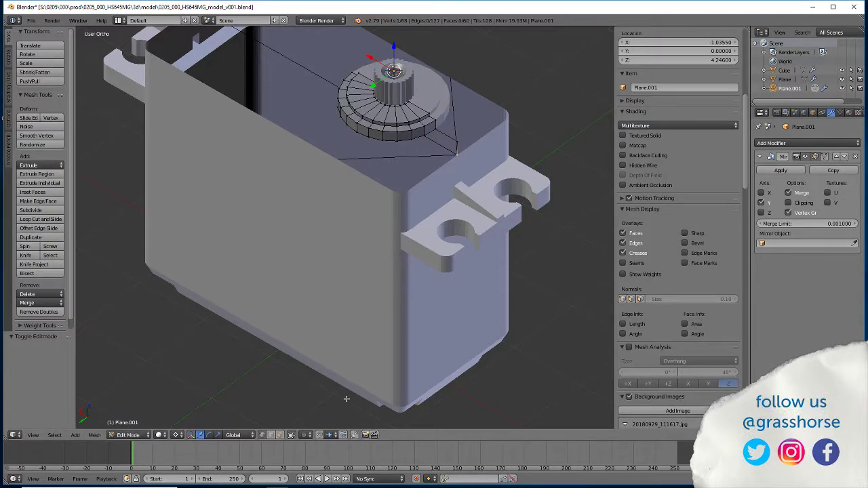
{"action": "left_click", "coordinate": [270, 436]}
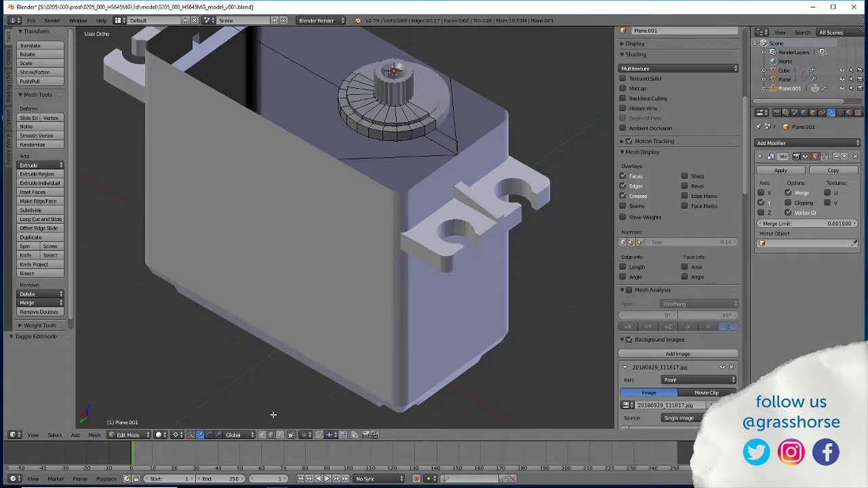
{"action": "right_click", "coordinate": [455, 148]}
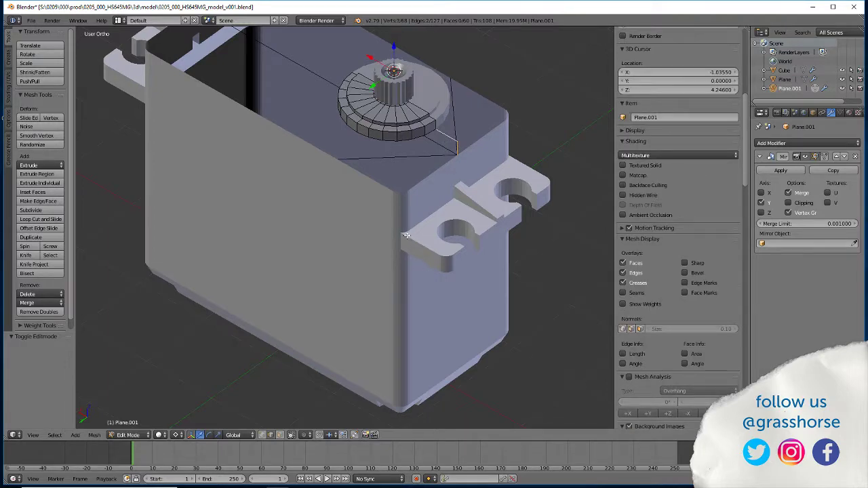
{"action": "key", "text": "KP_7"}
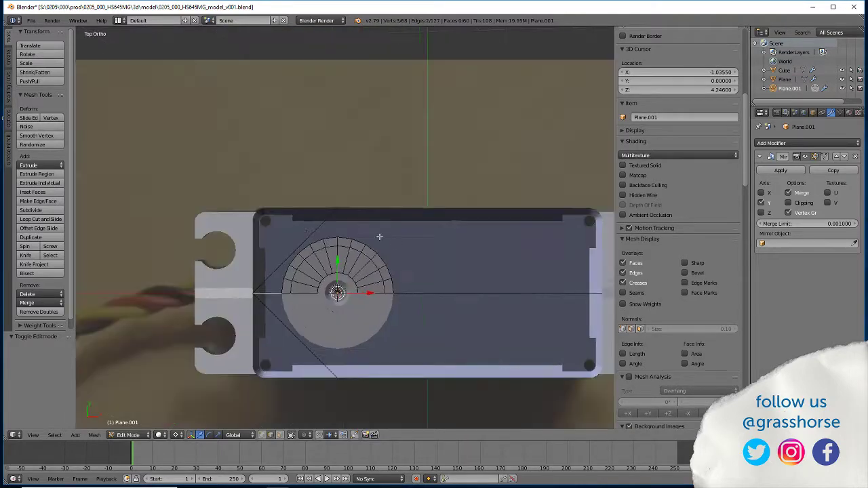
Spin the corner edge 180° in 12 steps around the hub.
{"action": "left_click", "coordinate": [25, 247]}
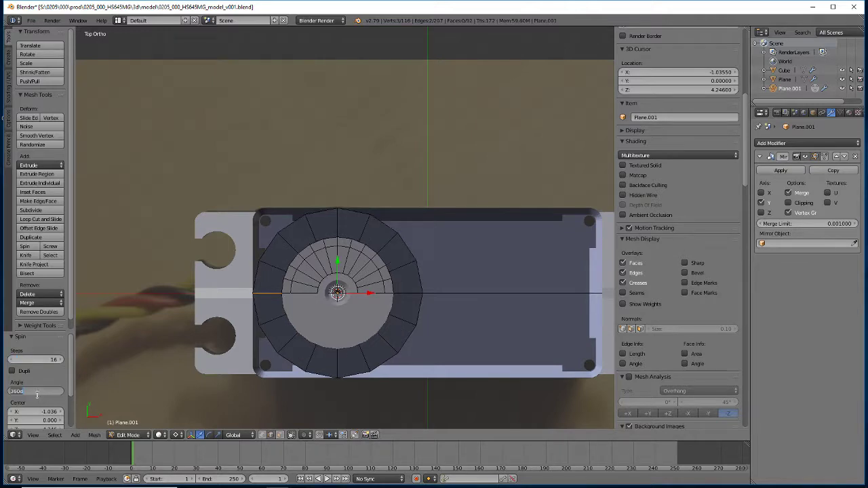
{"action": "left_click", "coordinate": [38, 392]}
{"action": "key", "text": "Return"}
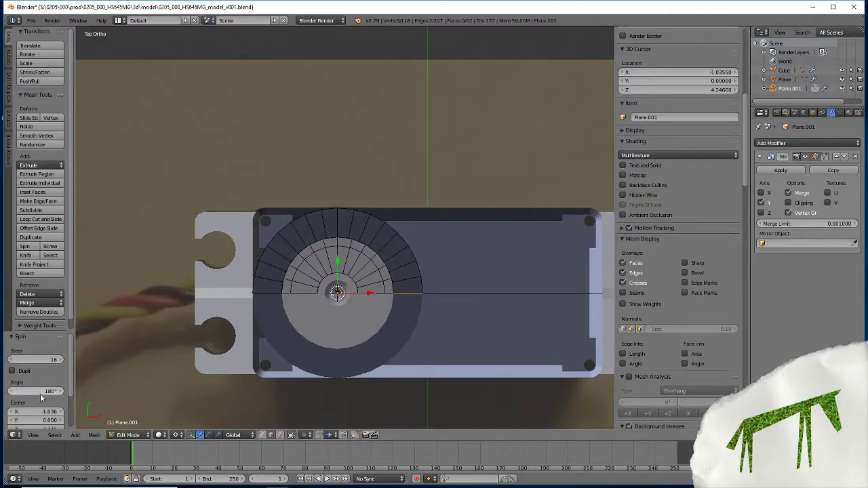
{"action": "middle_click_drag", "start_coordinate": [275, 376], "coordinate": [392, 306]}
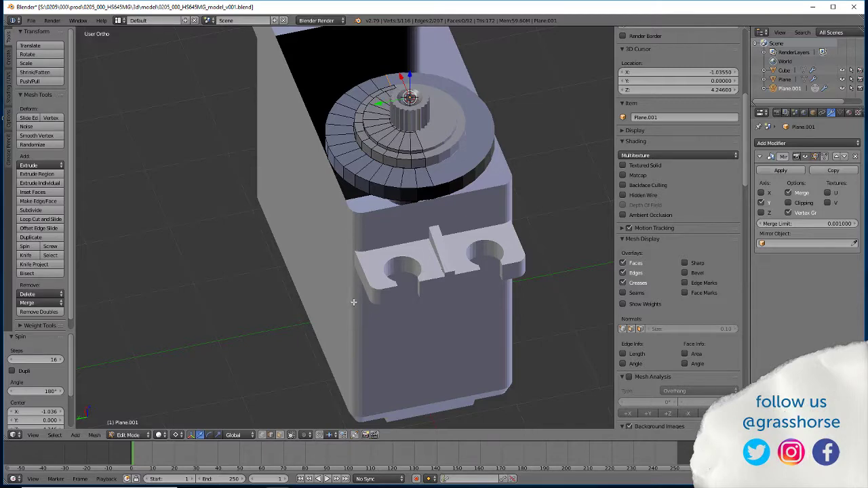
{"action": "middle_click_drag", "start_coordinate": [353, 302], "coordinate": [423, 307]}
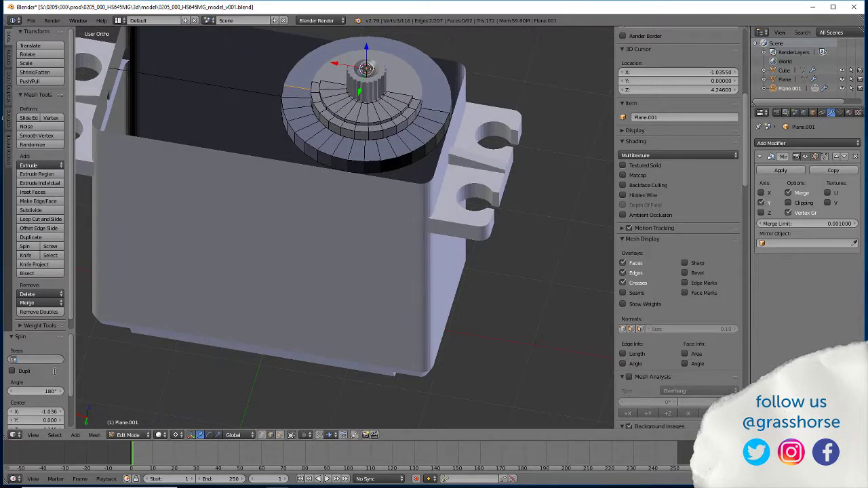
{"action": "key", "text": "Return"}
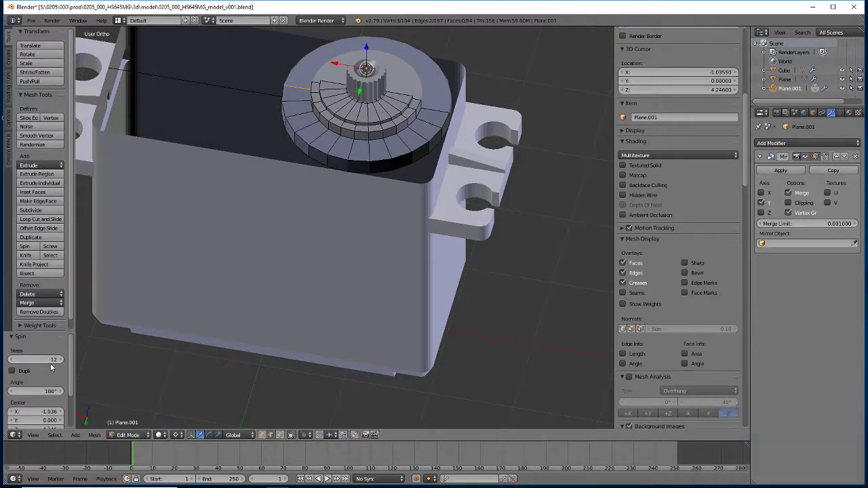
Select the whole mesh and remove the 12 duplicate vertices.
{"action": "key", "text": "a"}
{"action": "key", "text": "a"}
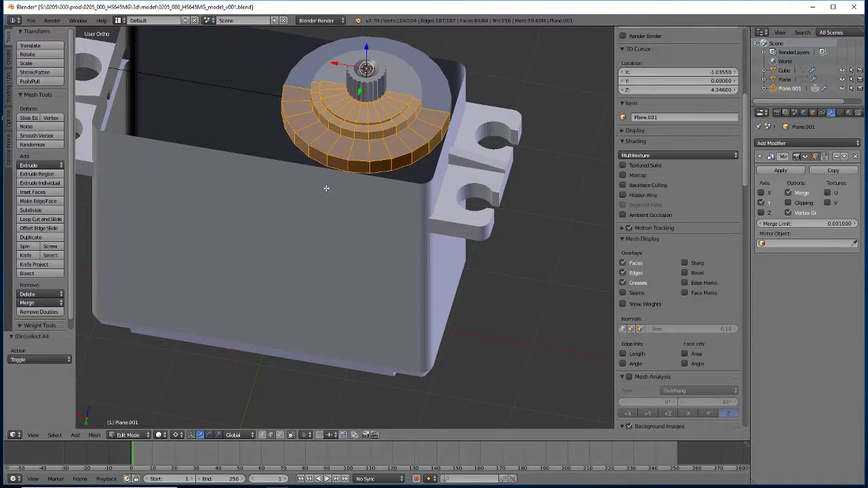
{"action": "key", "text": "w"}
{"action": "left_click", "coordinate": [327, 190]}
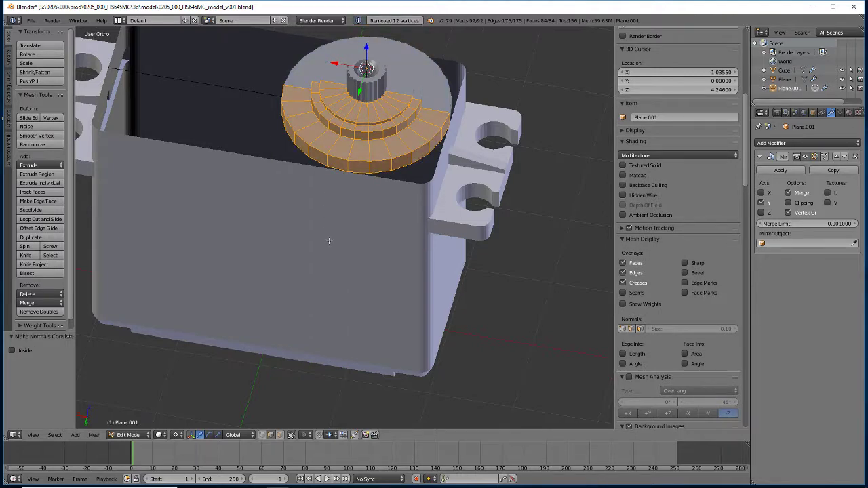
{"action": "middle_click_drag", "start_coordinate": [306, 314], "coordinate": [237, 267]}
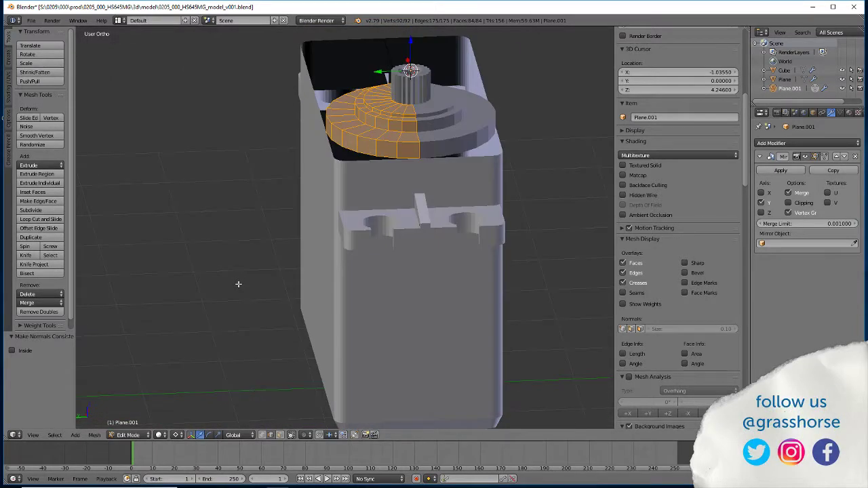
{"action": "middle_click_drag", "start_coordinate": [238, 283], "coordinate": [285, 311]}
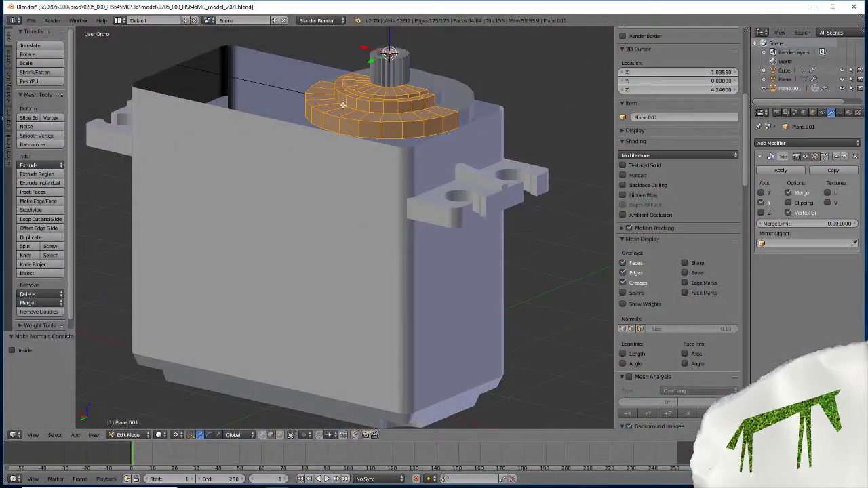
{"action": "middle_click_drag", "start_coordinate": [343, 105], "coordinate": [384, 224]}
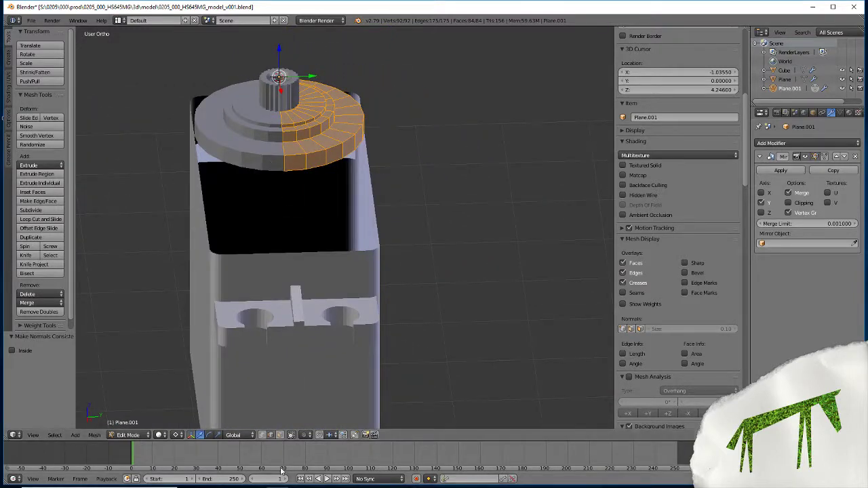
{"action": "right_click", "coordinate": [287, 172]}
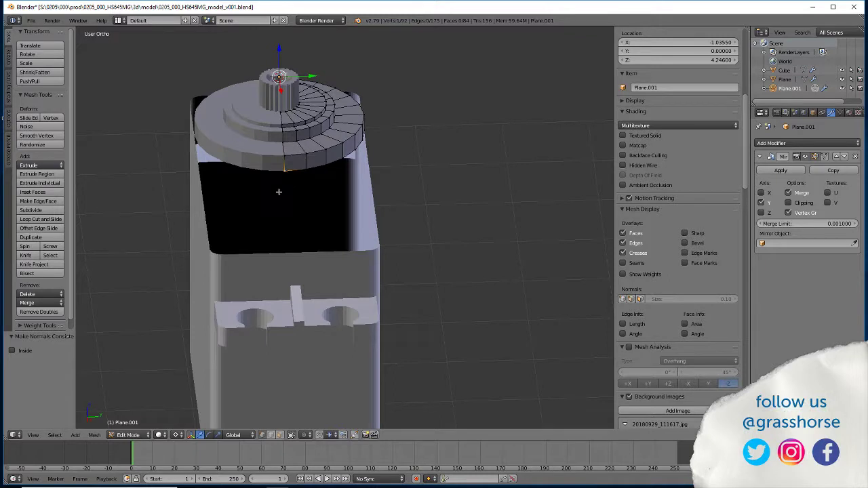
{"action": "middle_click_drag", "start_coordinate": [305, 225], "coordinate": [261, 217]}
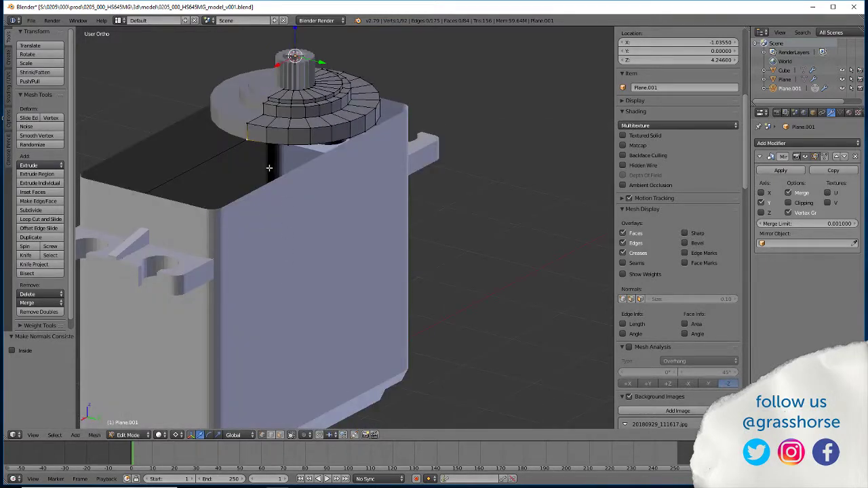
{"action": "key", "text": "g"}
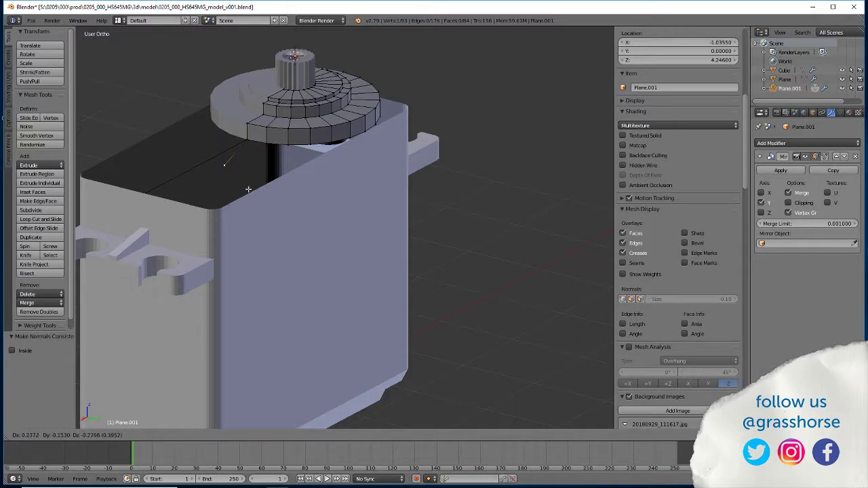
{"action": "right_click", "coordinate": [270, 188]}
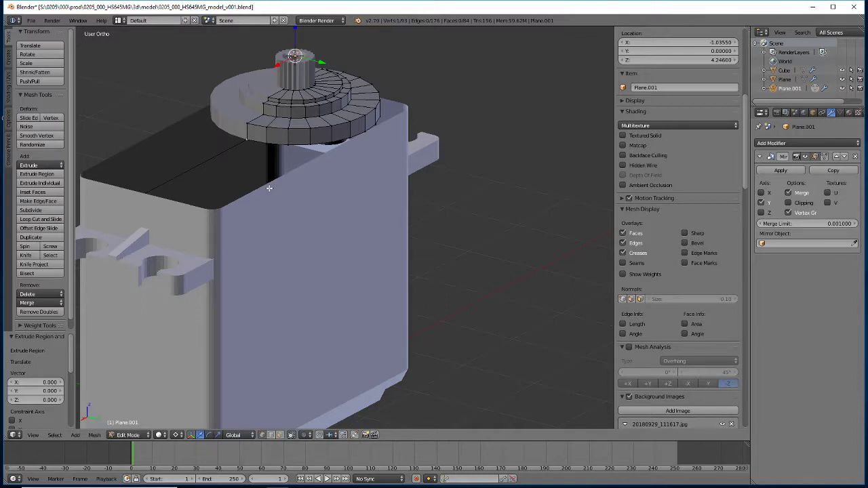
{"action": "key", "text": "g"}
{"action": "type", "text": "y"}
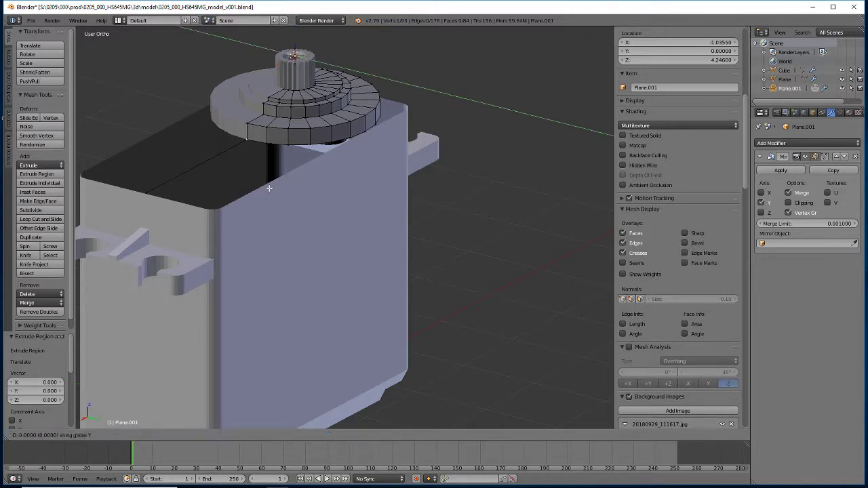
{"action": "type", "text": "1.77"}
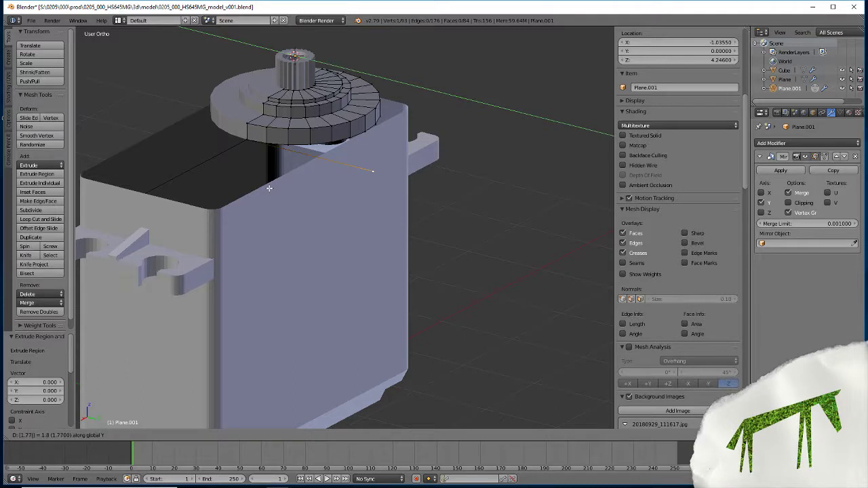
{"action": "type", "text": "2"}
{"action": "key", "text": "Return"}
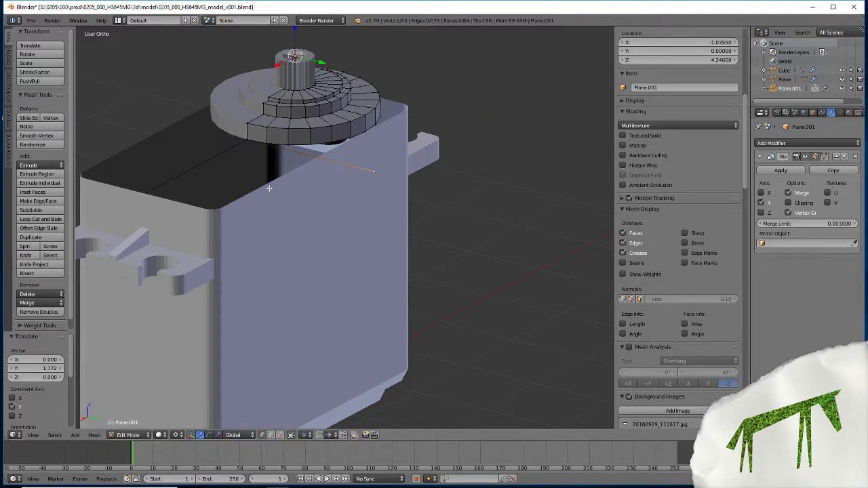
{"action": "key", "text": "ctrl+z"}
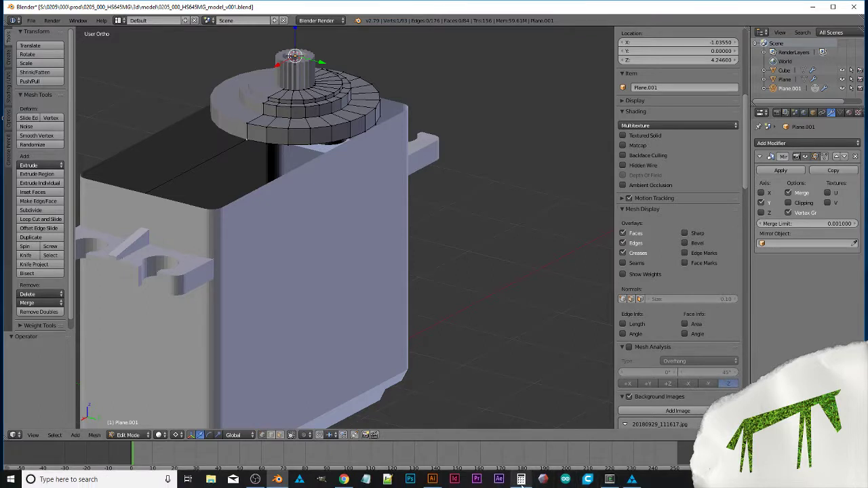
Divide 17.72 by 2 in Calculator to get 8.86, then return to Blender.
{"action": "left_click", "coordinate": [521, 479]}
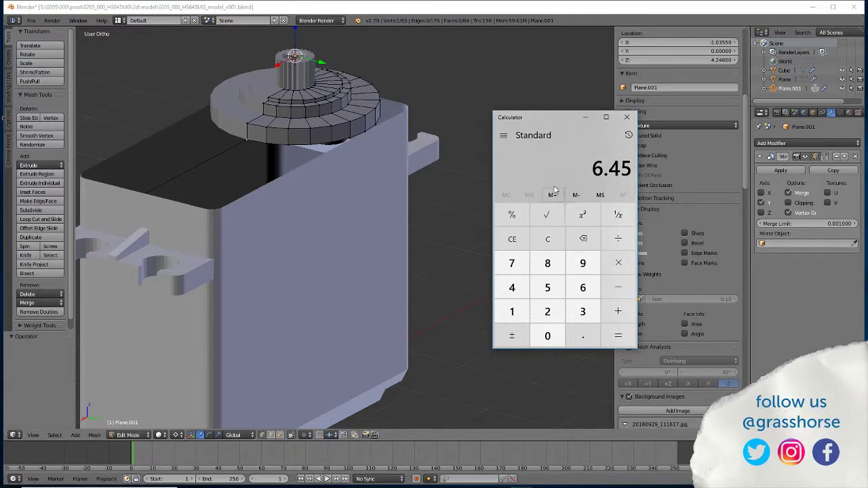
{"action": "type", "text": "17.2"}
{"action": "key", "text": "BackSpace"}
{"action": "type", "text": "72/2"}
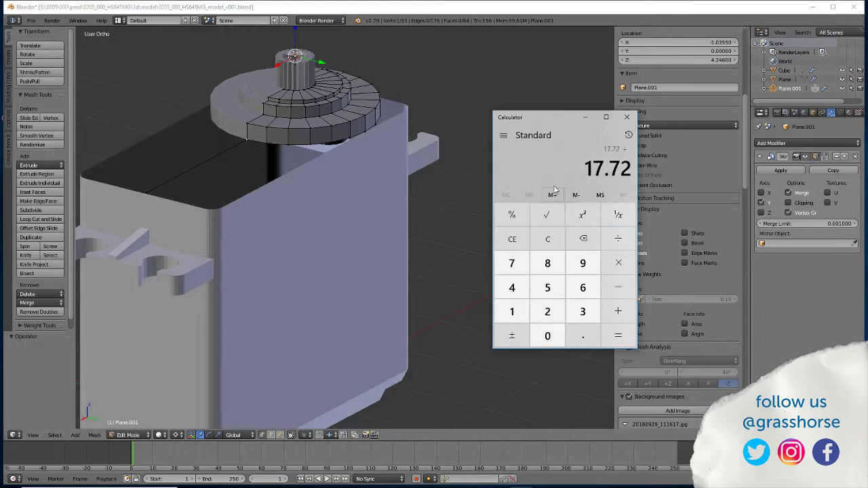
{"action": "key", "text": "Return"}
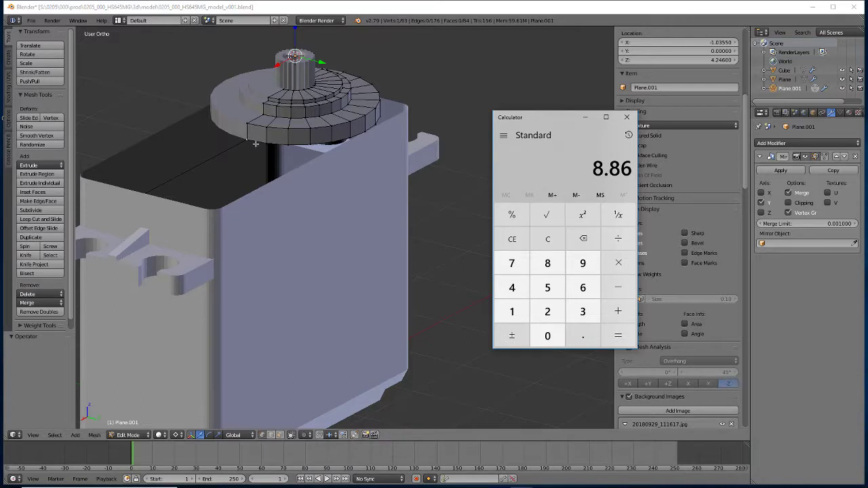
{"action": "left_click", "coordinate": [510, 10]}
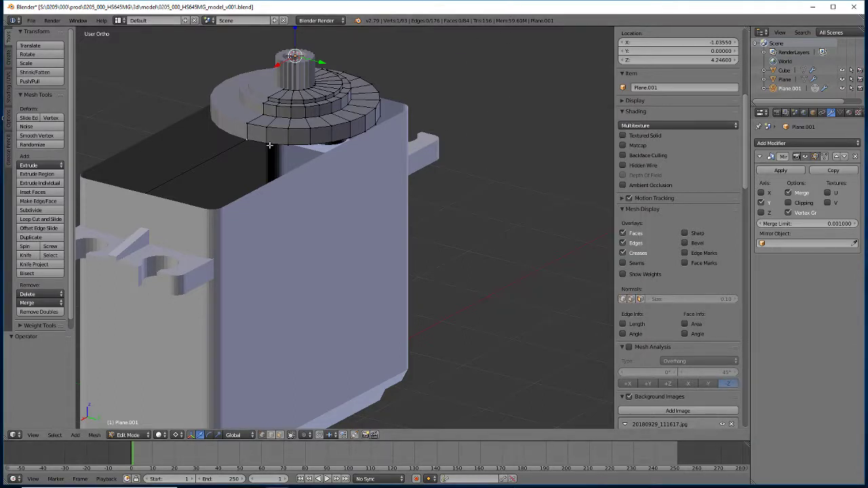
Move the extruded vertex 0.886 along global Y.
{"action": "type", "text": "gy0.886"}
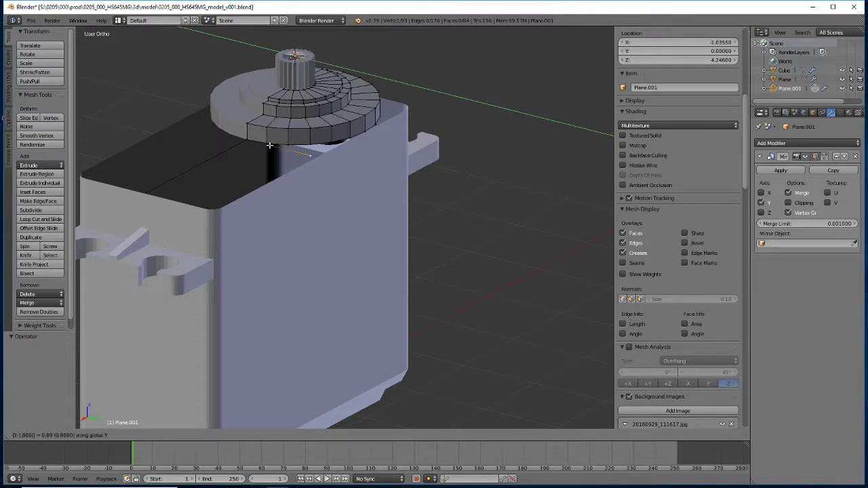
{"action": "key", "text": "Return"}
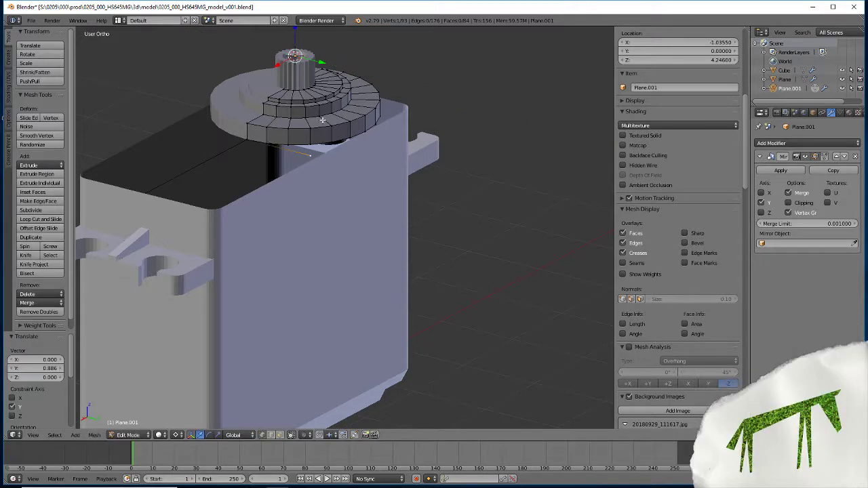
{"action": "middle_click_drag", "start_coordinate": [335, 193], "coordinate": [367, 200]}
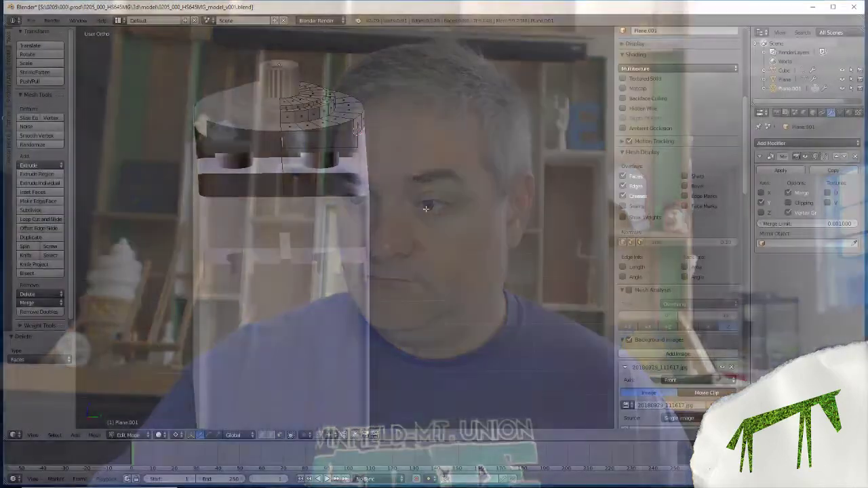
Inspect the servo from the right side and frame the top plate corner.
{"action": "scroll", "coordinate": [370, 184], "scroll_direction": "up", "scroll_amount": 6}
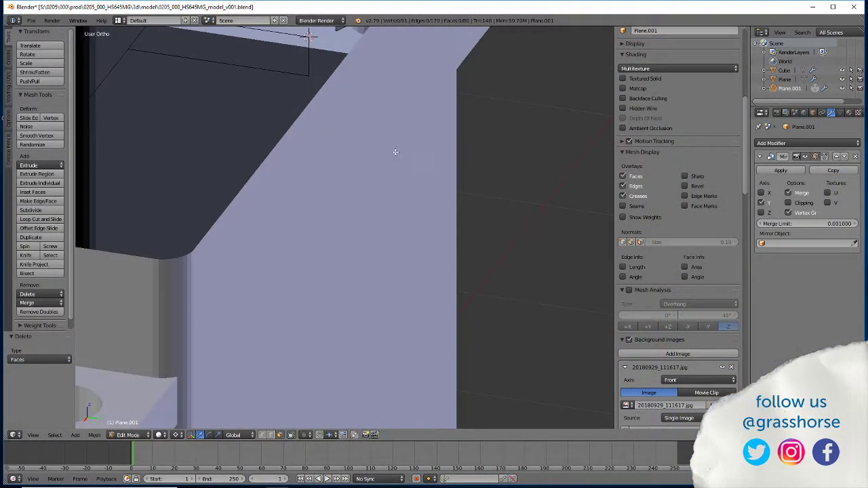
{"action": "scroll", "coordinate": [396, 152], "scroll_direction": "down", "scroll_amount": 6}
{"action": "middle_click_drag", "start_coordinate": [396, 151], "coordinate": [381, 270]}
{"action": "middle_click_drag", "start_coordinate": [410, 325], "coordinate": [541, 285]}
{"action": "middle_click_drag", "start_coordinate": [536, 293], "coordinate": [496, 257]}
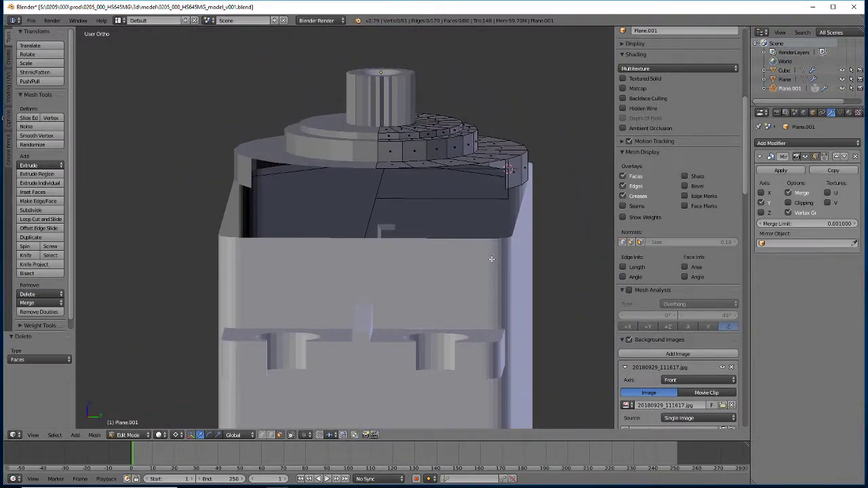
{"action": "key", "text": "KP_3"}
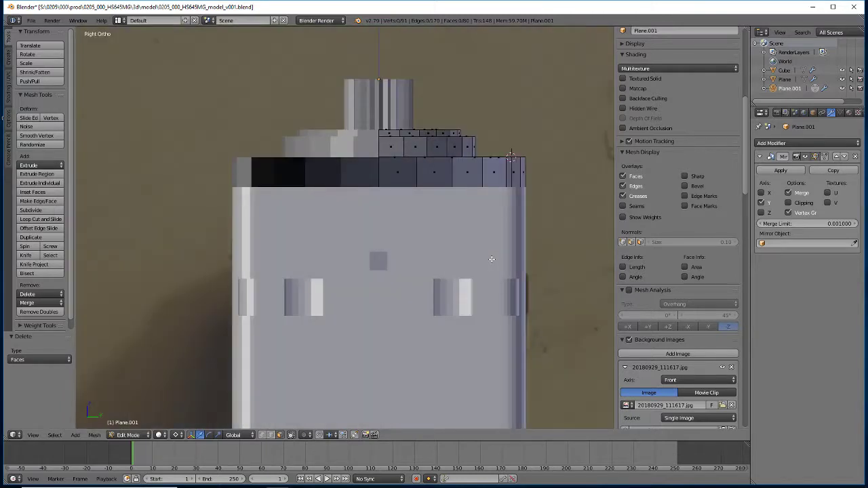
{"action": "scroll", "coordinate": [451, 231], "scroll_direction": "up", "scroll_amount": 4}
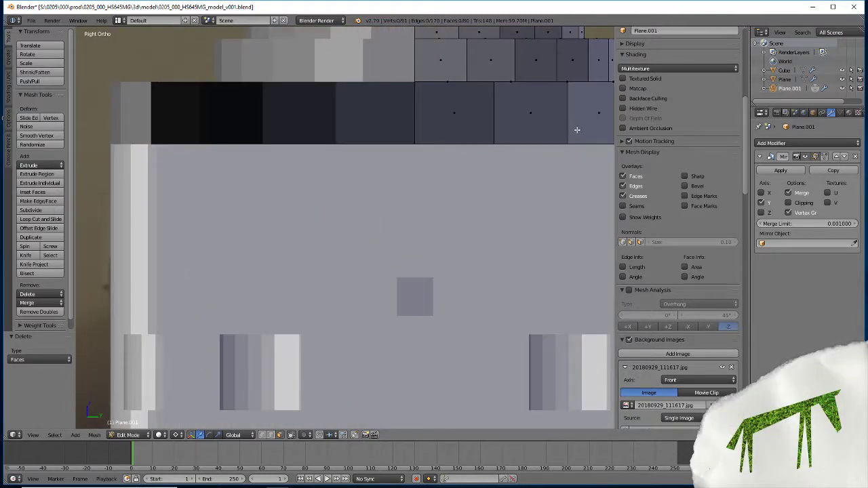
{"action": "middle_click_drag", "start_coordinate": [577, 130], "coordinate": [332, 323], "text": "shift"}
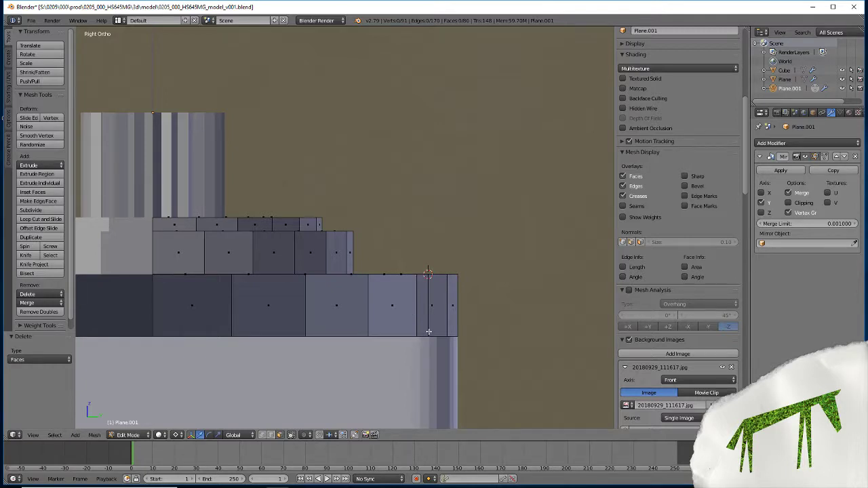
{"action": "middle_click_drag", "start_coordinate": [426, 334], "coordinate": [428, 349]}
Switch to top view in wireframe to compare the corner against the reference photo.
{"action": "key", "text": "KP_7"}
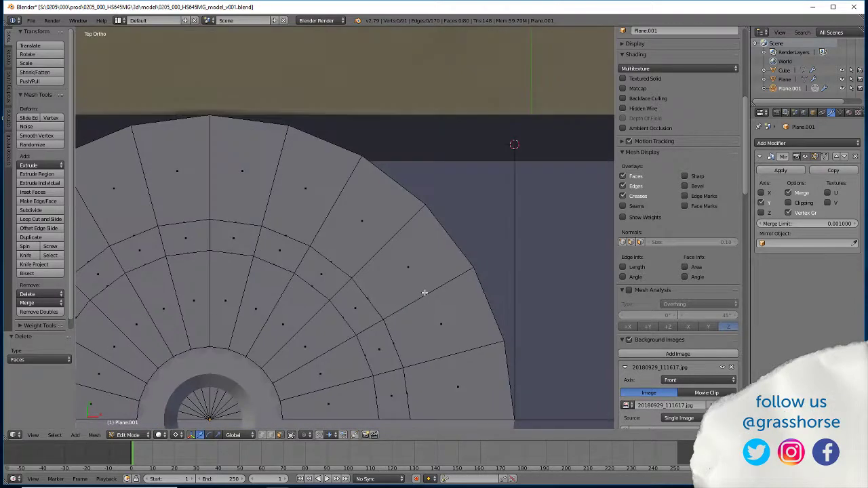
{"action": "key", "text": "z"}
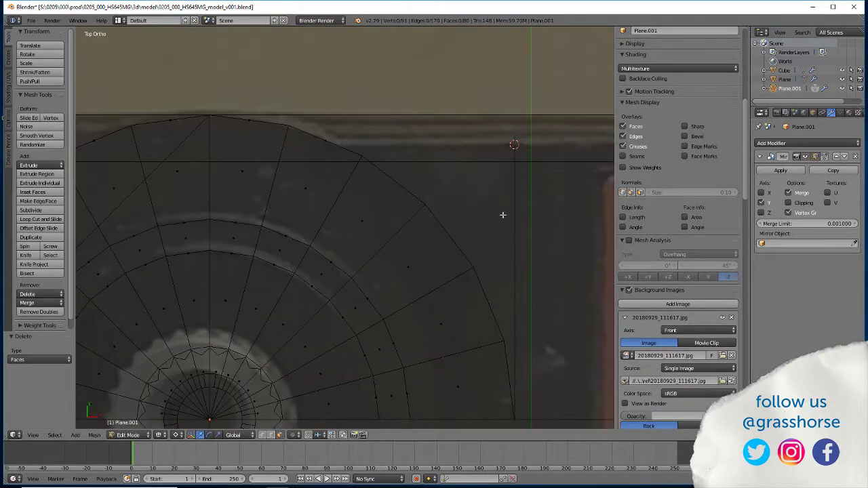
{"action": "mouse_move", "coordinate": [502, 213]}
{"action": "middle_mouse_down", "text": "shift"}
{"action": "mouse_move", "coordinate": [468, 257]}
{"action": "mouse_move", "coordinate": [458, 312]}
{"action": "middle_mouse_up", "text": "shift"}
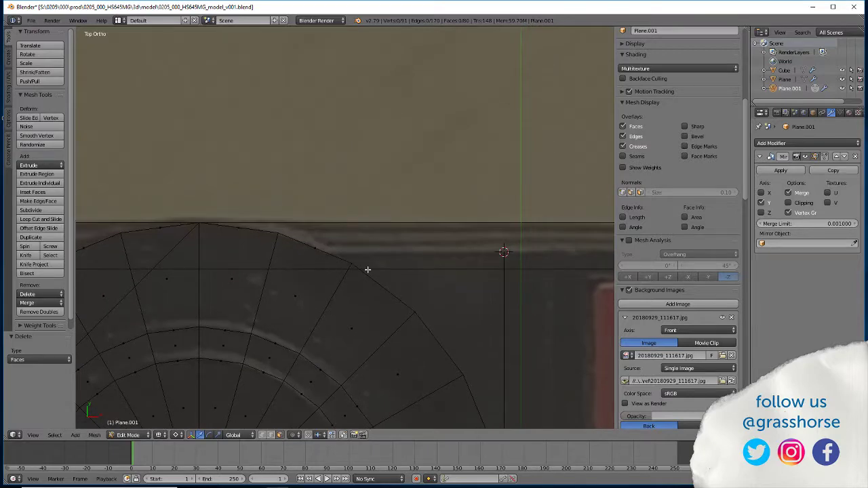
{"action": "scroll", "coordinate": [401, 354], "scroll_direction": "down", "scroll_amount": 1}
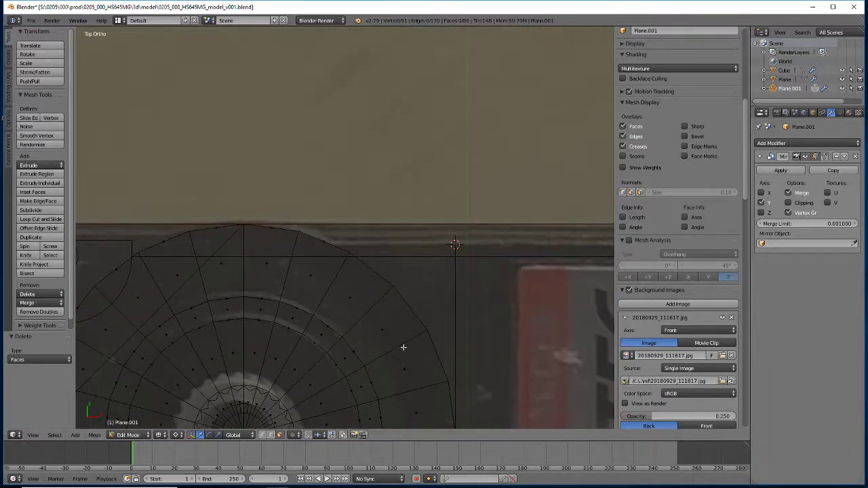
{"action": "middle_click_drag", "start_coordinate": [398, 327], "coordinate": [234, 257]}
{"action": "middle_click_drag", "start_coordinate": [386, 228], "coordinate": [261, 468]}
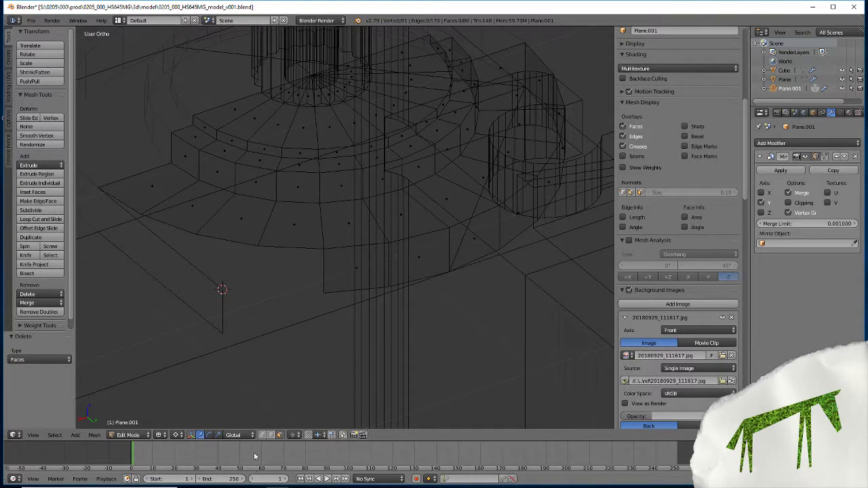
Select the vertical corner edge and snap the 3D cursor to the object's centre.
{"action": "right_click", "coordinate": [328, 250]}
{"action": "right_click", "coordinate": [319, 291], "text": "shift"}
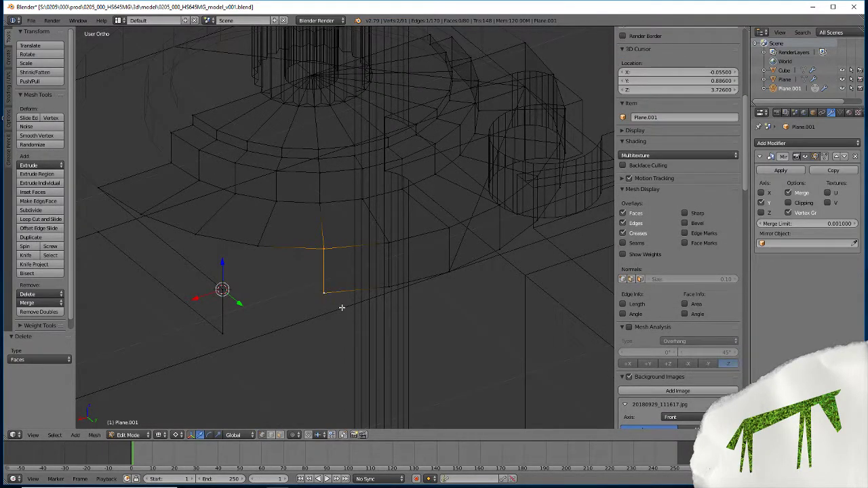
{"action": "key", "text": "KP_3"}
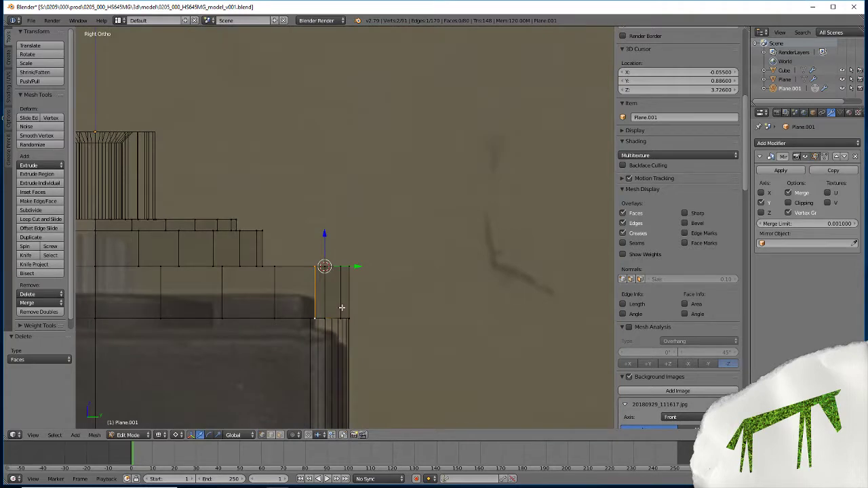
{"action": "key", "text": "Tab"}
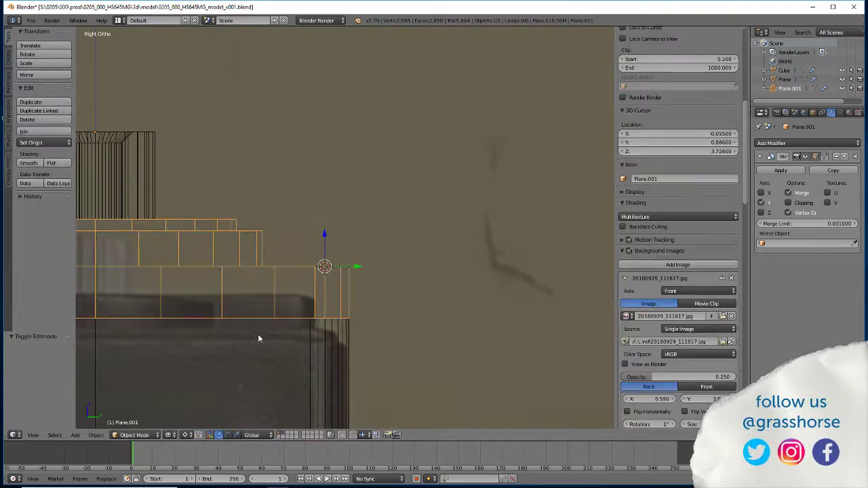
{"action": "key", "text": "shift+s"}
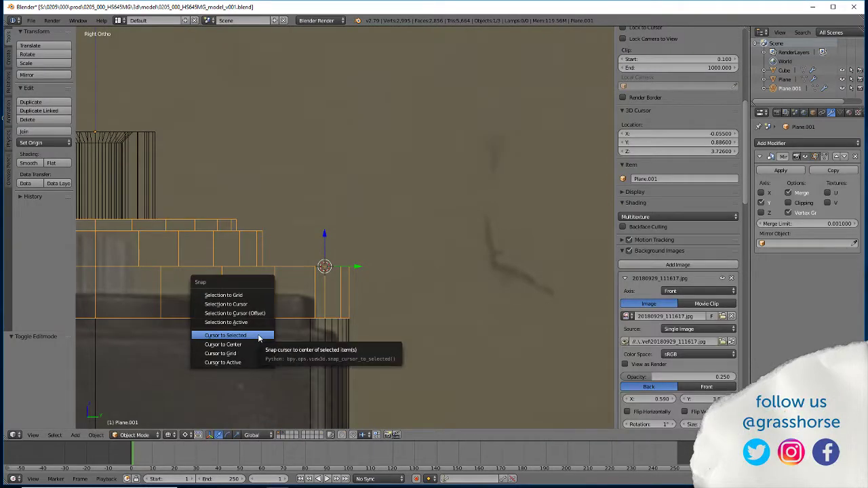
{"action": "left_click", "coordinate": [255, 337]}
{"action": "scroll", "coordinate": [252, 337], "scroll_direction": "up", "scroll_amount": 3}
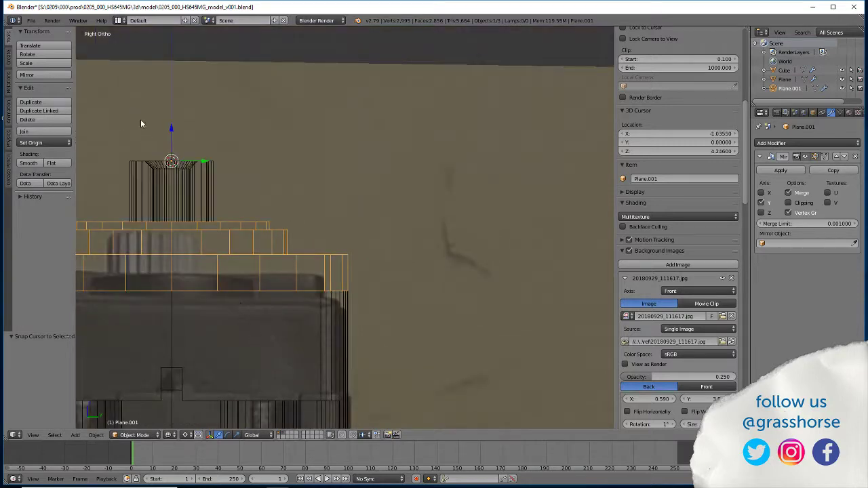
Rotate the corner edge 4.61° about Z around the cursor and return to solid shading.
{"action": "key", "text": "Tab"}
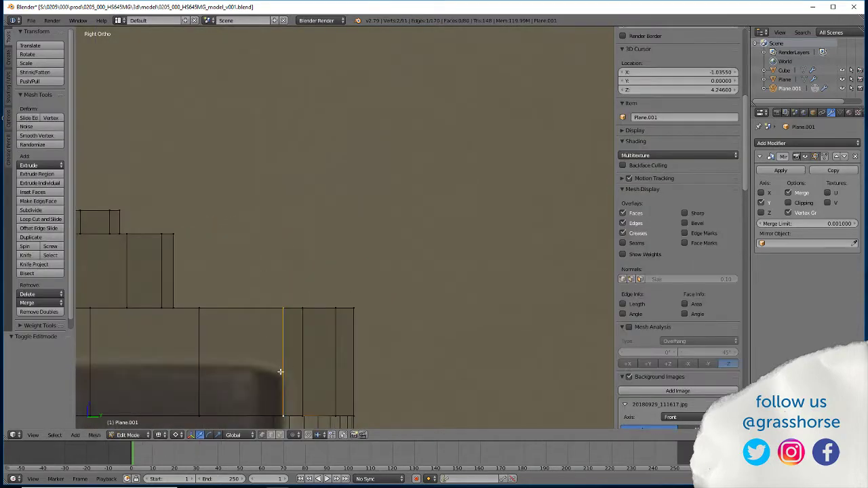
{"action": "key", "text": "r"}
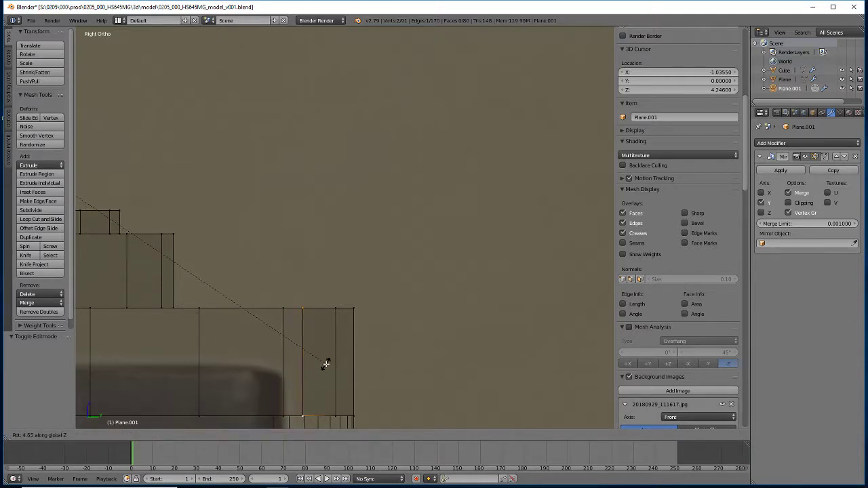
{"action": "left_click", "coordinate": [324, 364]}
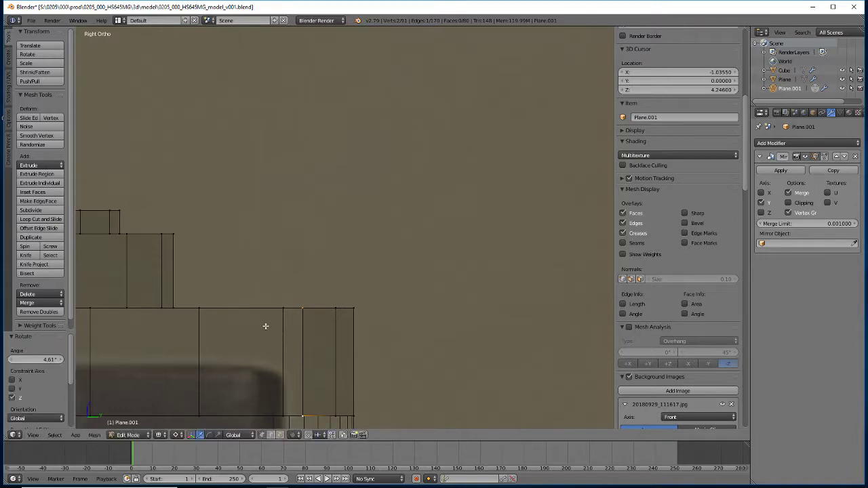
{"action": "scroll", "coordinate": [265, 326], "scroll_direction": "down", "scroll_amount": 3}
{"action": "mouse_move", "coordinate": [266, 323]}
{"action": "middle_mouse_down"}
{"action": "mouse_move", "coordinate": [257, 358]}
{"action": "mouse_move", "coordinate": [271, 360]}
{"action": "mouse_move", "coordinate": [248, 357]}
{"action": "mouse_move", "coordinate": [290, 364]}
{"action": "middle_mouse_up"}
{"action": "key", "text": "z"}
{"action": "scroll", "coordinate": [255, 362], "scroll_direction": "up", "scroll_amount": 3}
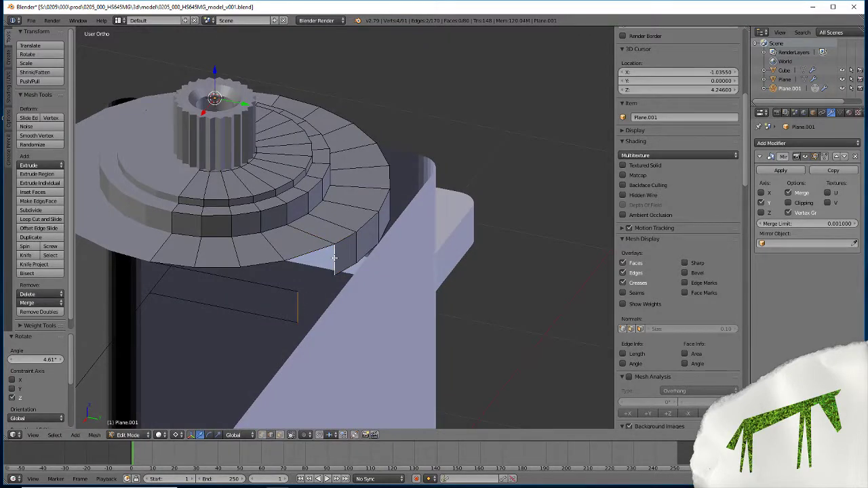
Fill a face between the two edges and merge the plate-corner vertex At Last.
{"action": "key", "text": "f"}
{"action": "middle_click_drag", "start_coordinate": [334, 261], "coordinate": [310, 290]}
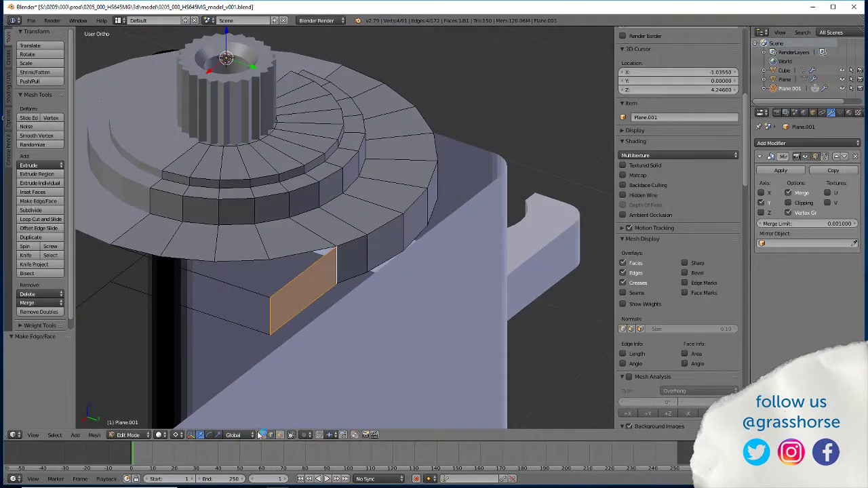
{"action": "right_click", "coordinate": [273, 258]}
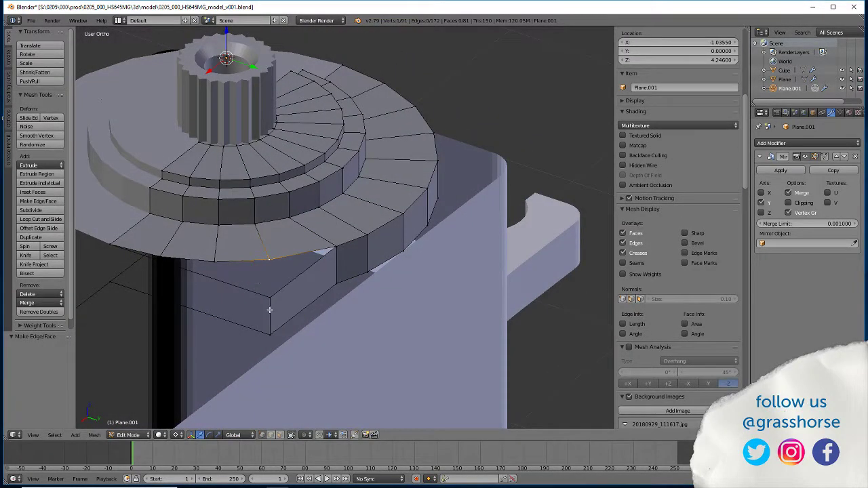
{"action": "key", "text": "alt+m"}
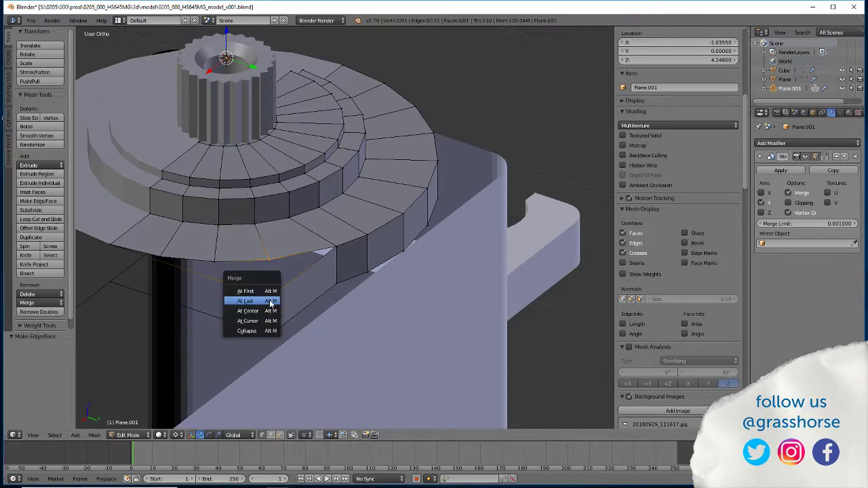
{"action": "left_click", "coordinate": [270, 302]}
{"action": "middle_click_drag", "start_coordinate": [270, 302], "coordinate": [306, 306]}
{"action": "scroll", "coordinate": [306, 307], "scroll_direction": "down", "scroll_amount": 2}
{"action": "middle_click_drag", "start_coordinate": [185, 344], "coordinate": [246, 417]}
Delete the stray edge beside the hub ring, keeping only that edge removed.
{"action": "key", "text": "a"}
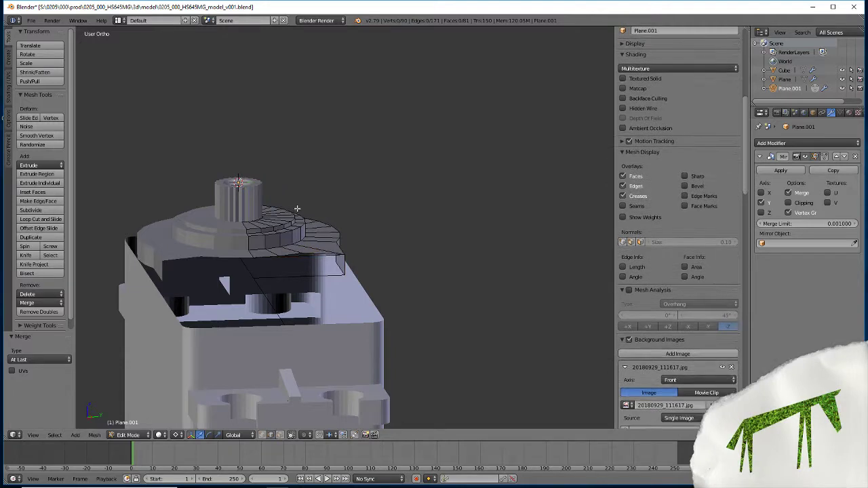
{"action": "right_click", "coordinate": [295, 279]}
{"action": "key", "text": "x"}
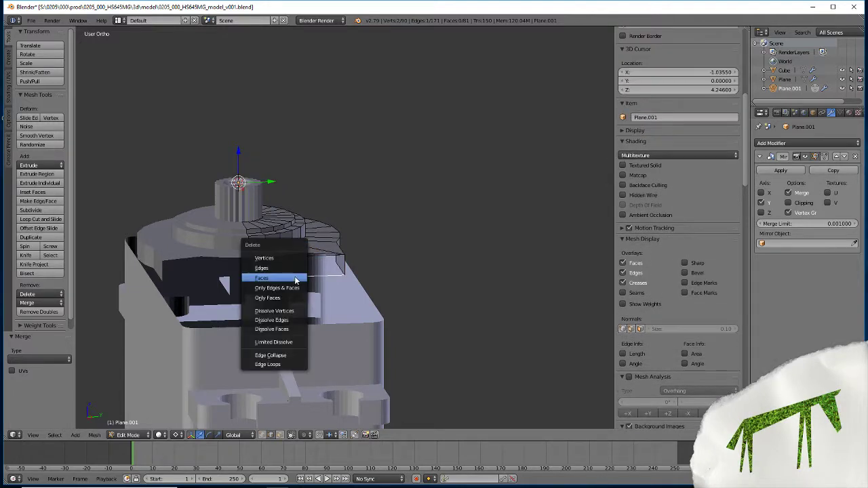
{"action": "left_click", "coordinate": [295, 269]}
{"action": "scroll", "coordinate": [267, 305], "scroll_direction": "up", "scroll_amount": 3}
{"action": "middle_click_drag", "start_coordinate": [294, 268], "coordinate": [208, 333]}
{"action": "scroll", "coordinate": [257, 317], "scroll_direction": "up", "scroll_amount": 3}
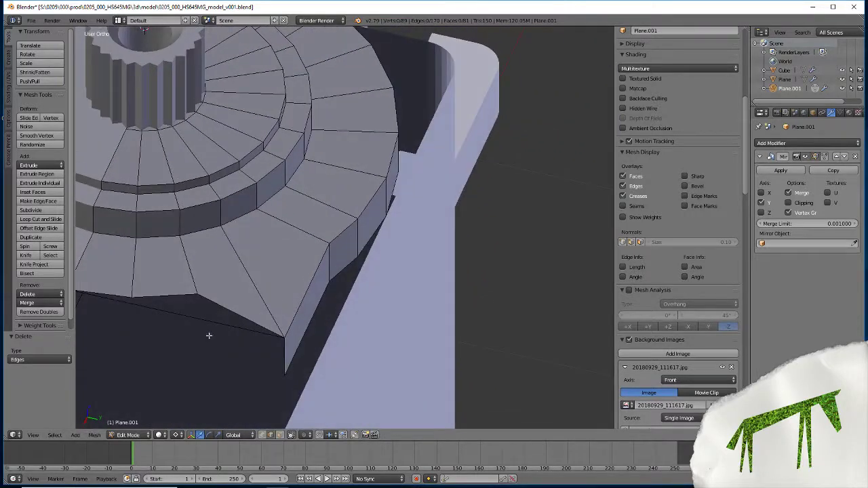
Add two loop cuts across the plate rim.
{"action": "right_click", "coordinate": [204, 322]}
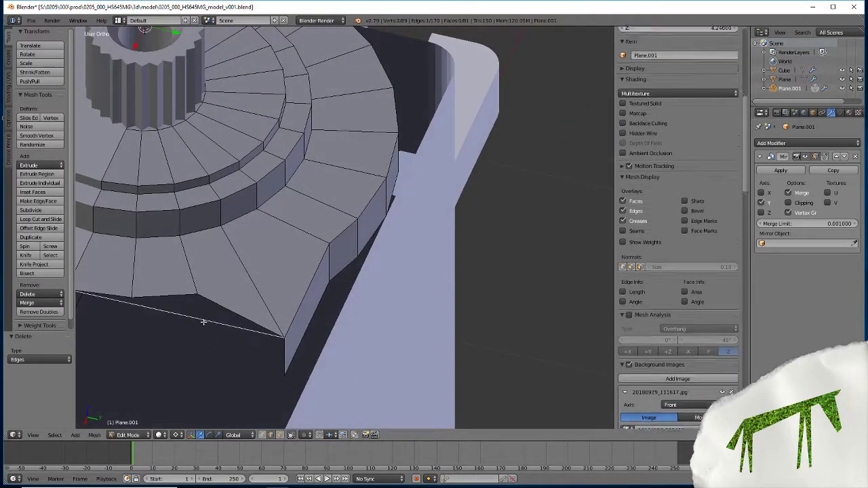
{"action": "left_click", "coordinate": [40, 220]}
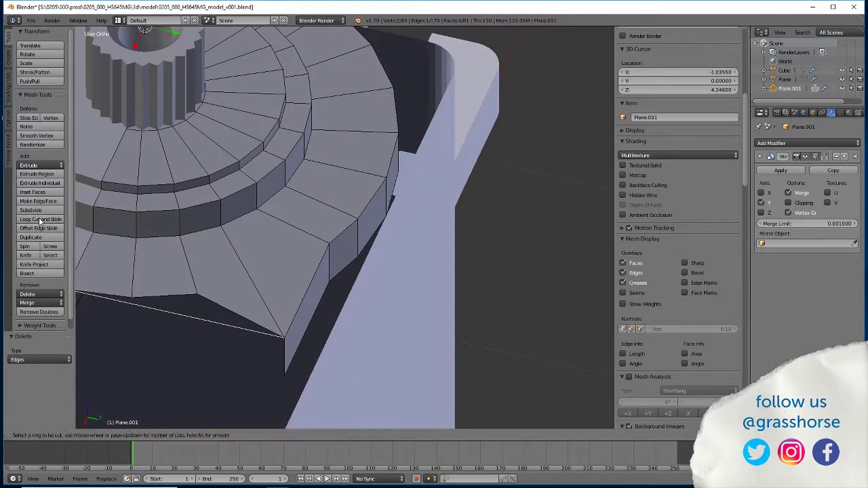
{"action": "scroll", "coordinate": [160, 313], "scroll_direction": "up", "scroll_amount": 1}
{"action": "left_click", "coordinate": [160, 313]}
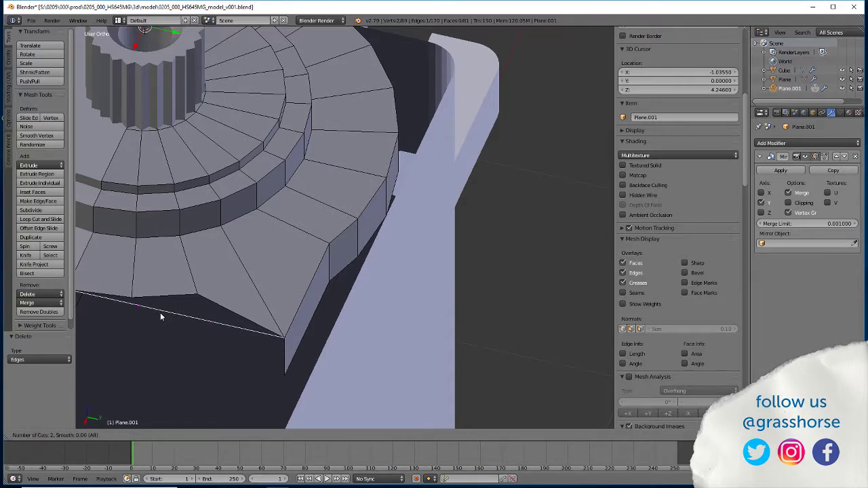
{"action": "middle_click_drag", "start_coordinate": [186, 312], "coordinate": [189, 314]}
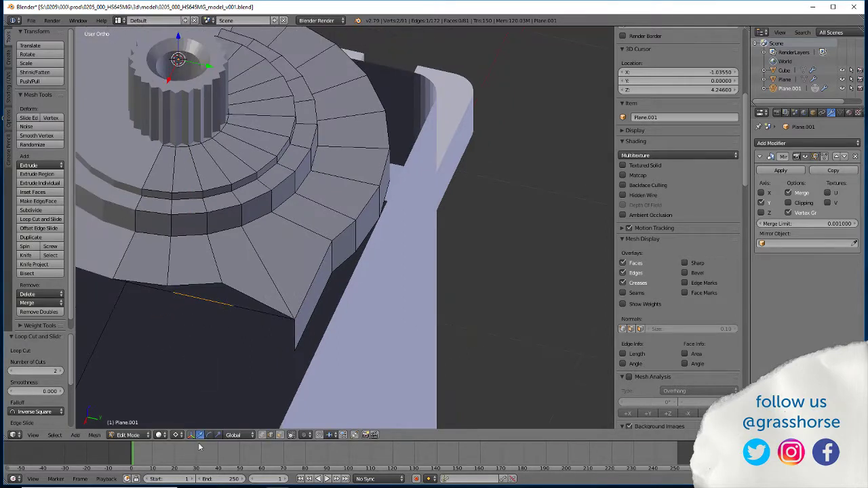
Merge the two leftover rim vertex pairs At Last.
{"action": "right_click", "coordinate": [231, 305]}
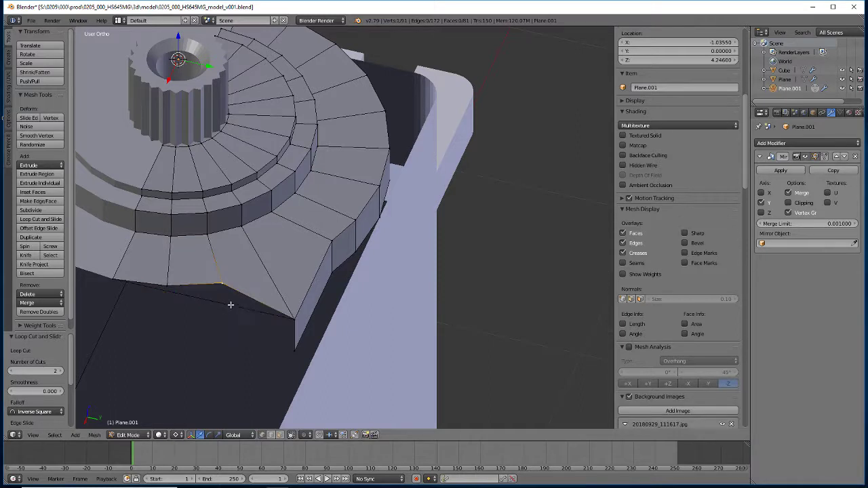
{"action": "key", "text": "alt+m"}
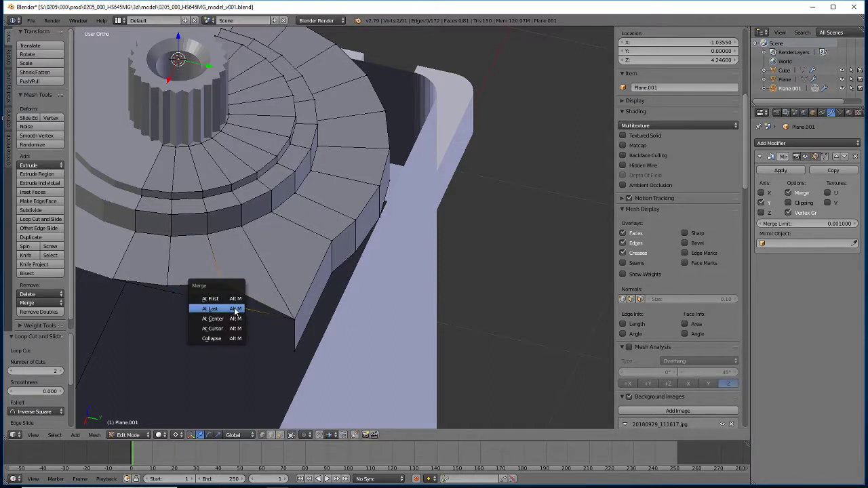
{"action": "left_click", "coordinate": [218, 307]}
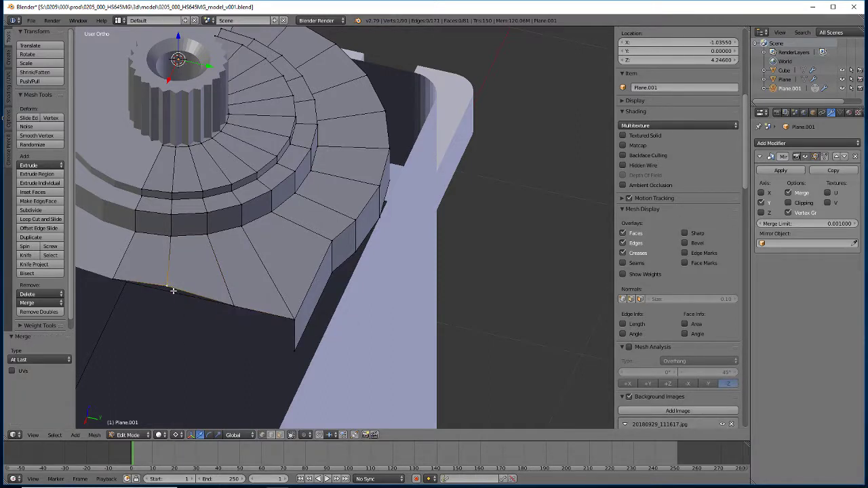
{"action": "key", "text": "alt+m"}
{"action": "left_click", "coordinate": [175, 294]}
{"action": "middle_click_drag", "start_coordinate": [175, 294], "coordinate": [408, 276]}
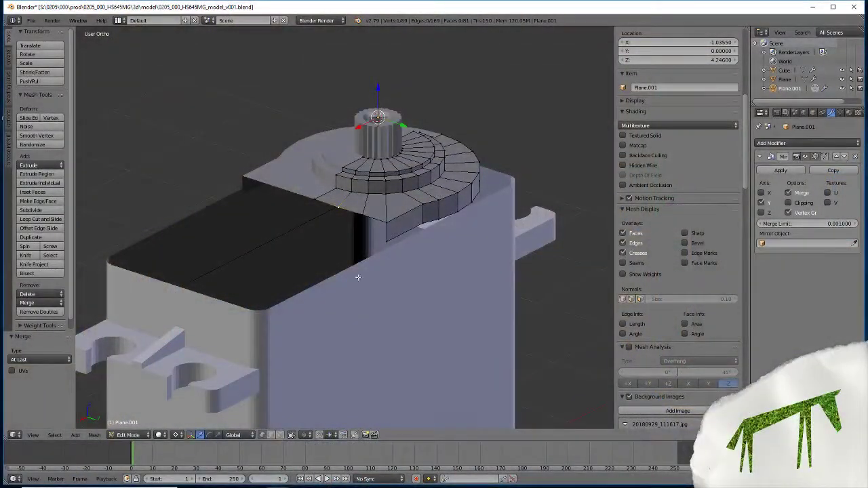
{"action": "middle_click_drag", "start_coordinate": [359, 276], "coordinate": [446, 258]}
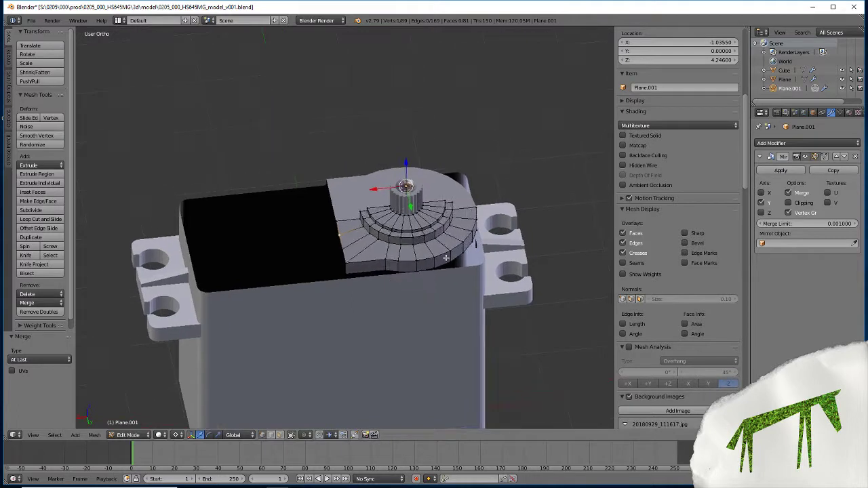
Snap the 3D cursor to the rim corner vertex at X -2.016, Y 0, Z 3.726.
{"action": "right_click", "coordinate": [479, 209]}
{"action": "key", "text": "shift+s"}
{"action": "left_click", "coordinate": [478, 209]}
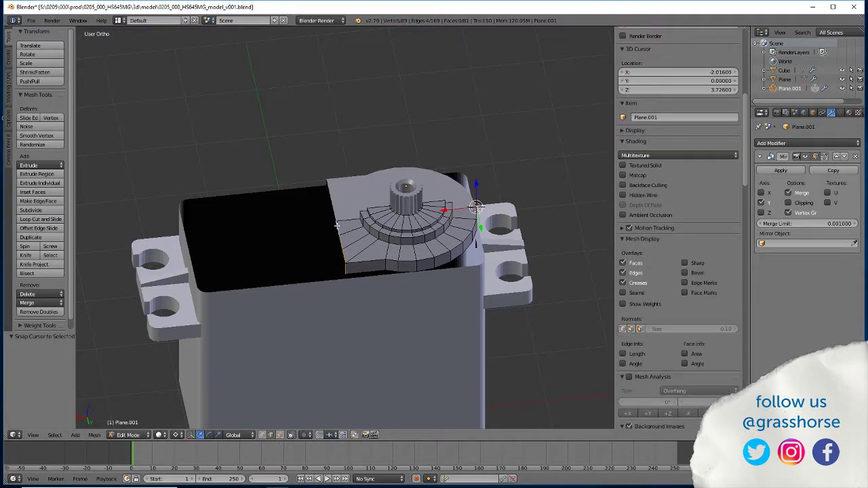
Duplicate the plate edge in place and flatten it with an X scale of 0.
{"action": "key", "text": "g"}
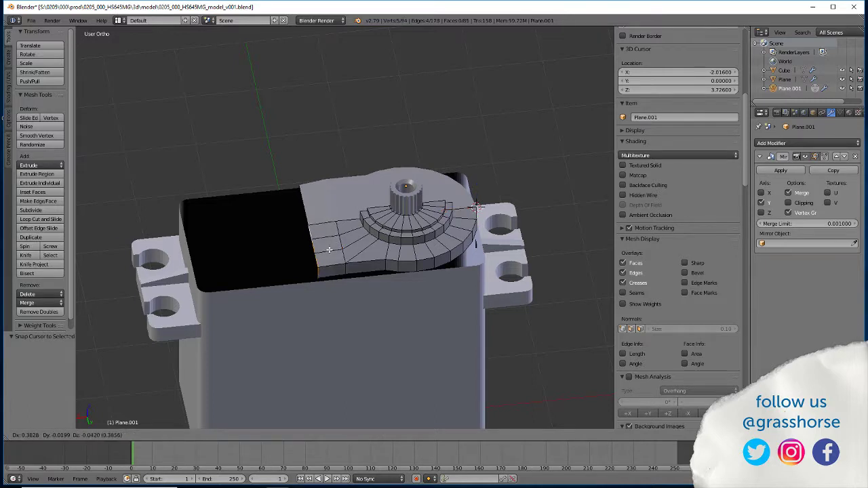
{"action": "key", "text": "Escape"}
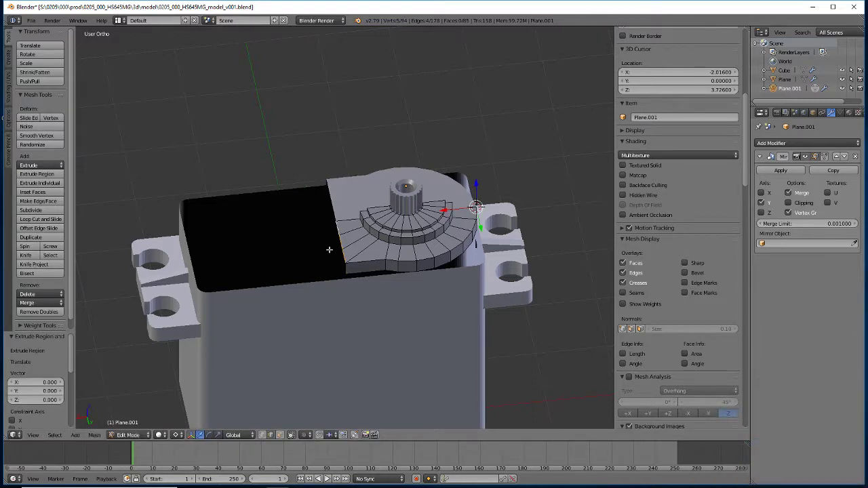
{"action": "key", "text": "s"}
{"action": "key", "text": "x"}
{"action": "key", "text": "0"}
{"action": "key", "text": "Return"}
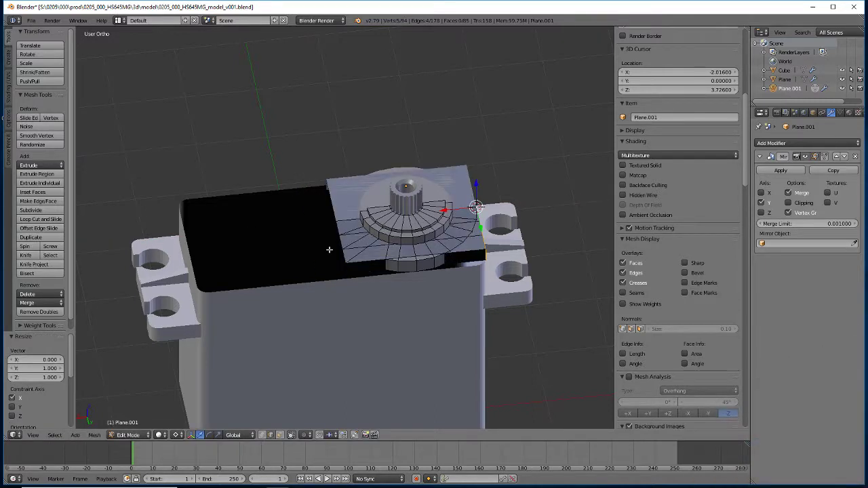
Move the flattened edge -3.4 along X to extend the plate.
{"action": "key", "text": "g"}
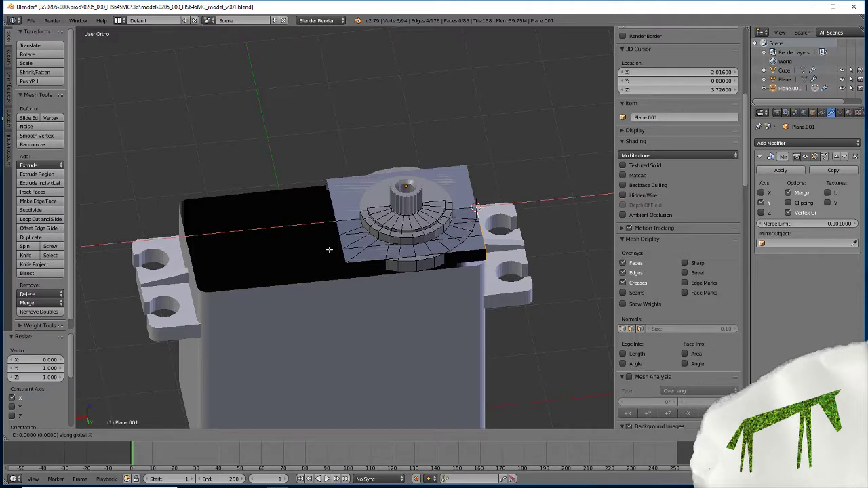
{"action": "type", "text": "-3.4"}
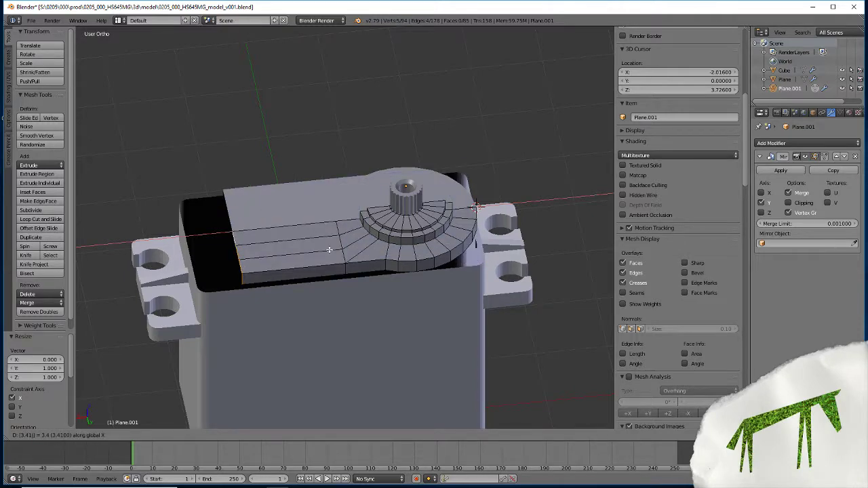
{"action": "key", "text": "Return"}
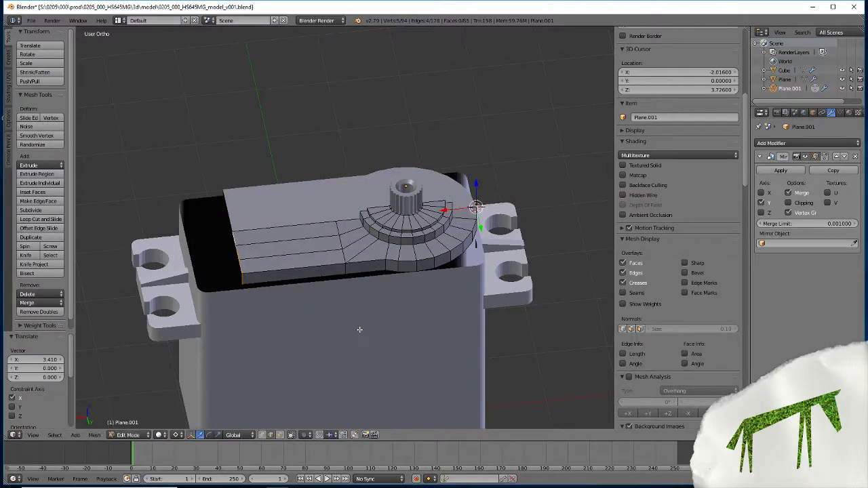
{"action": "middle_click_drag", "start_coordinate": [360, 330], "coordinate": [382, 333]}
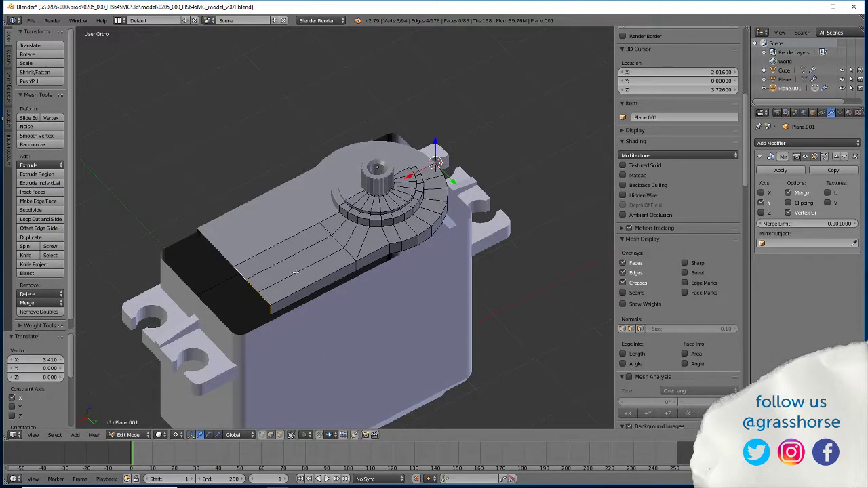
{"action": "scroll", "coordinate": [268, 303], "scroll_direction": "up", "scroll_amount": 3}
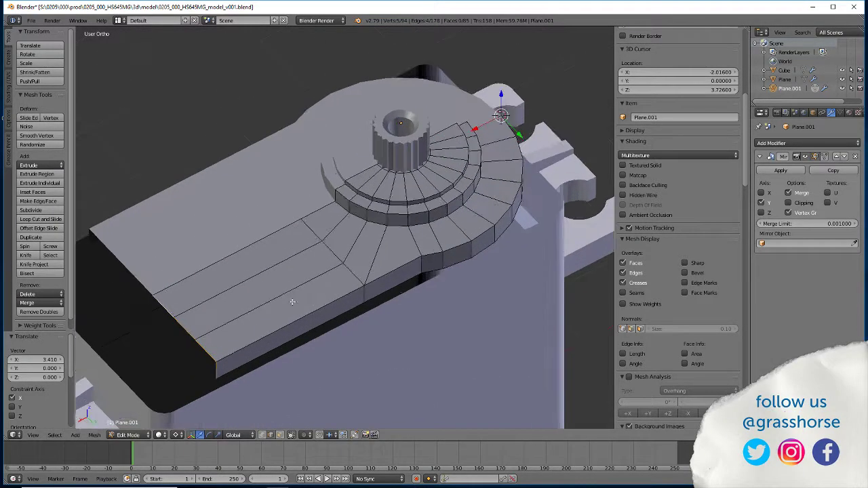
{"action": "scroll", "coordinate": [384, 314], "scroll_direction": "up", "scroll_amount": 3}
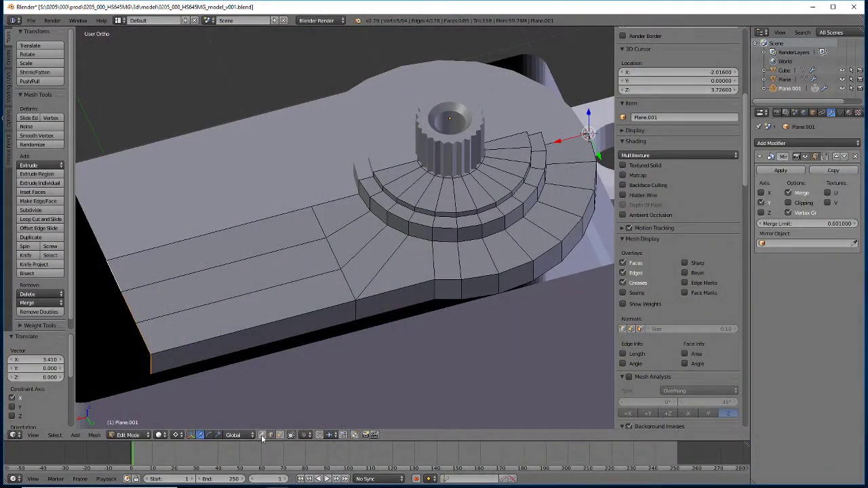
Add a new edge loop across the top plate.
{"action": "right_click", "coordinate": [144, 329], "text": "alt+shift"}
{"action": "right_click", "coordinate": [162, 345], "text": "alt"}
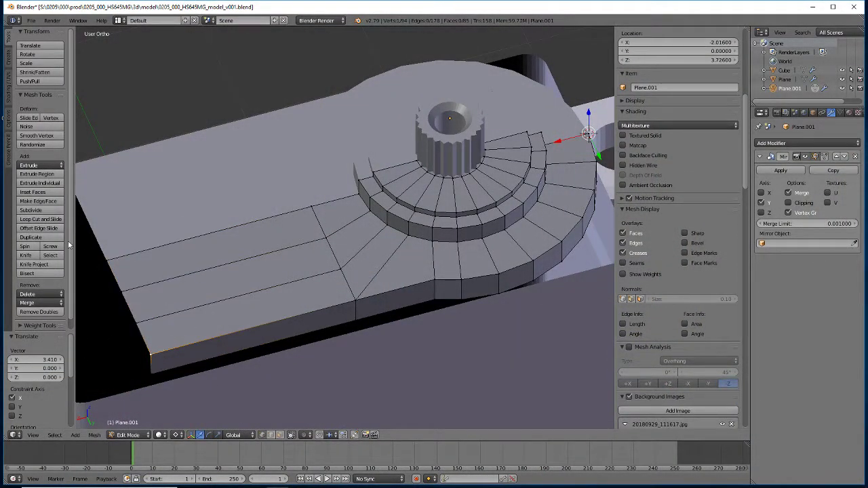
{"action": "left_click", "coordinate": [32, 220]}
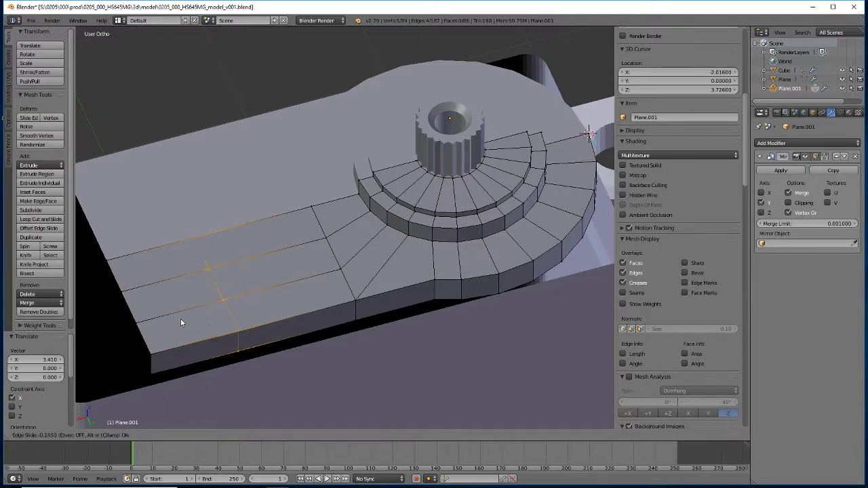
{"action": "left_click", "coordinate": [198, 330]}
{"action": "left_click", "coordinate": [201, 316]}
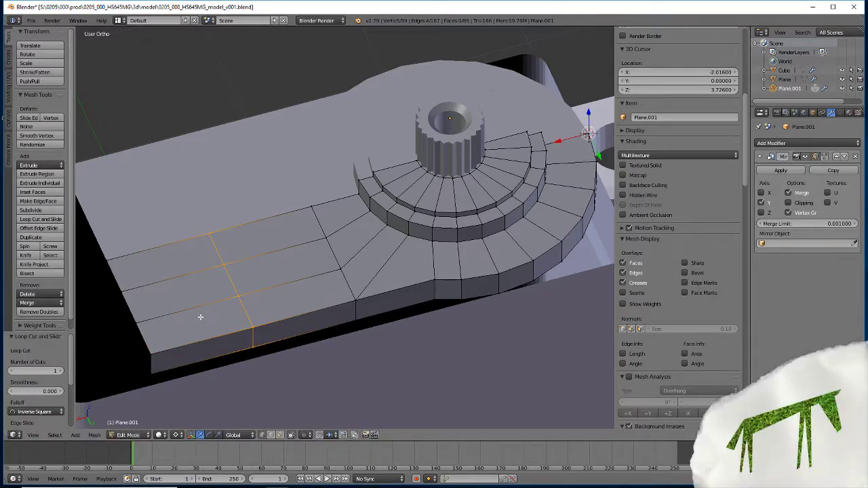
Snap the 3D cursor to the plate's front-left corner vertex.
{"action": "right_click", "coordinate": [162, 350]}
{"action": "key", "text": "shift+s"}
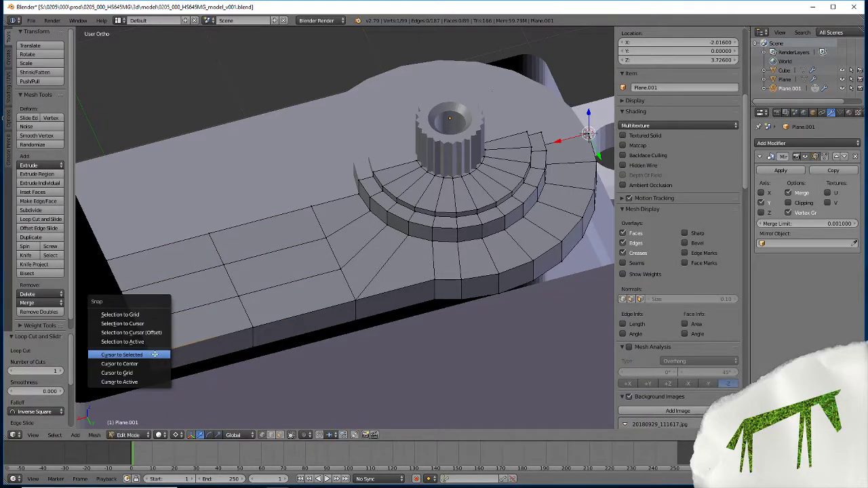
{"action": "left_click", "coordinate": [154, 355]}
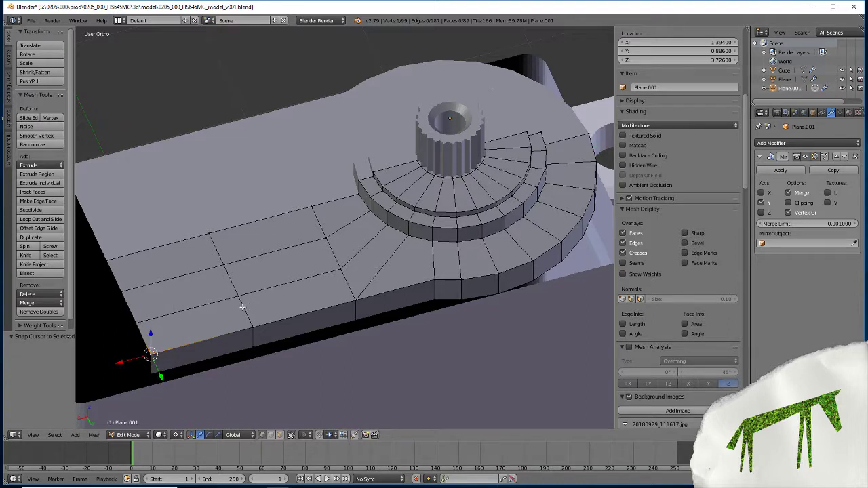
Flatten the edge loop with X scale 0 and move it -0.11 along X.
{"action": "right_click", "coordinate": [242, 307], "text": "alt"}
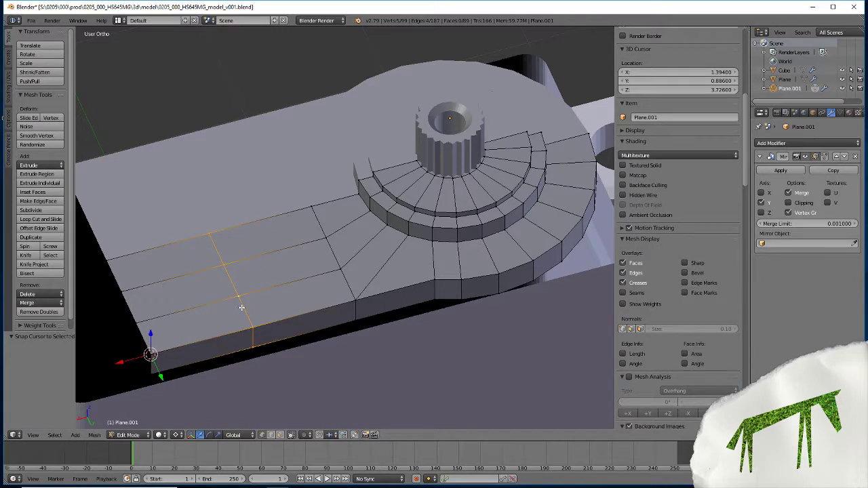
{"action": "key", "text": "s"}
{"action": "key", "text": "x"}
{"action": "key", "text": "0"}
{"action": "key", "text": "Return"}
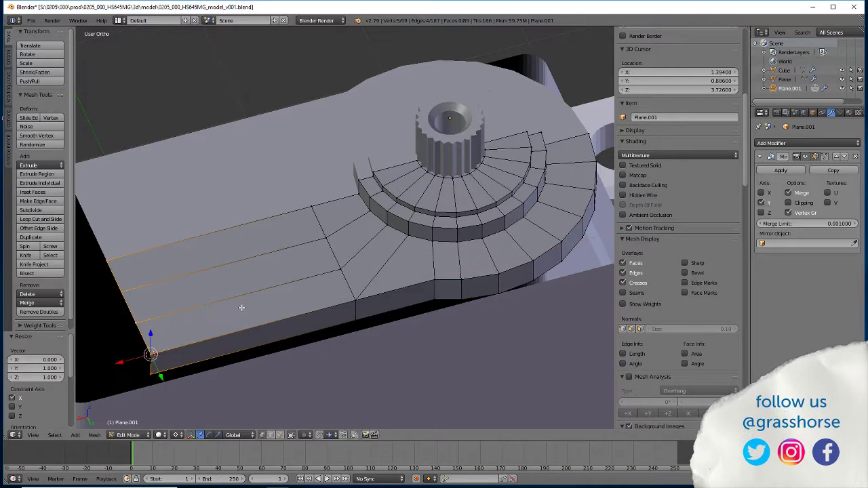
{"action": "key", "text": "g"}
{"action": "key", "text": "x"}
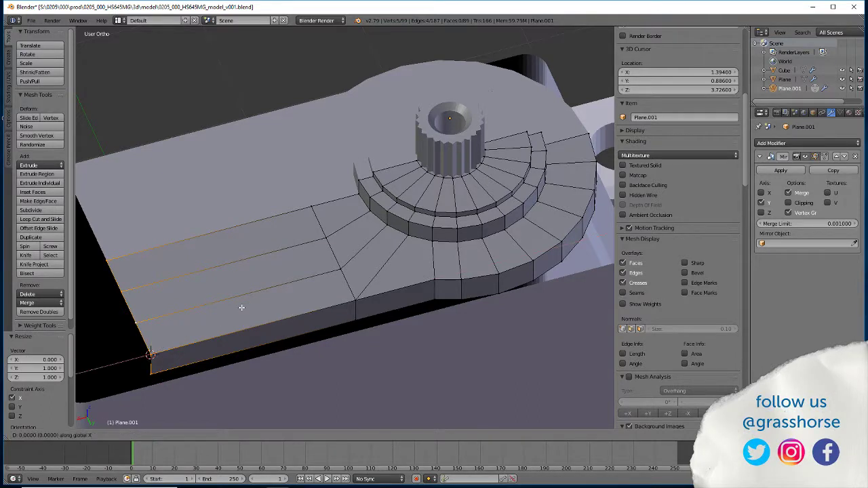
{"action": "type", "text": "-0.11"}
{"action": "key", "text": "Return"}
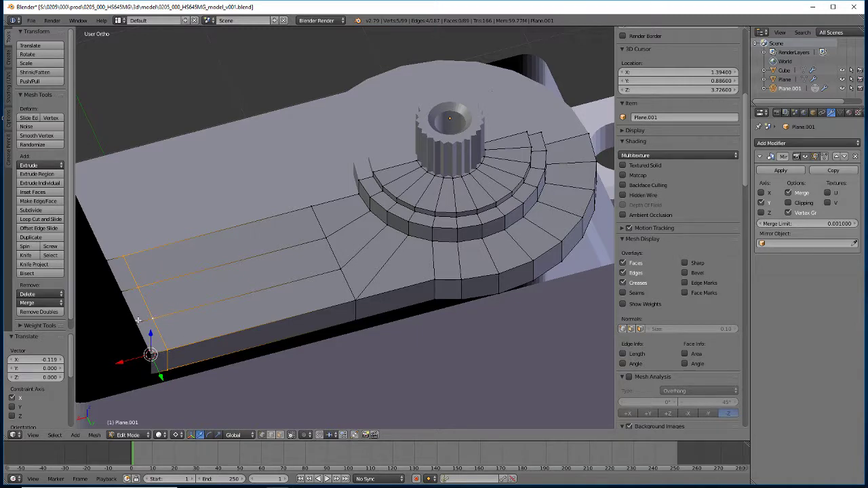
Align the corner path with Y scale 0 and move it -0.119 along Y.
{"action": "key", "text": "a"}
{"action": "left_click", "coordinate": [342, 271], "text": "ctrl"}
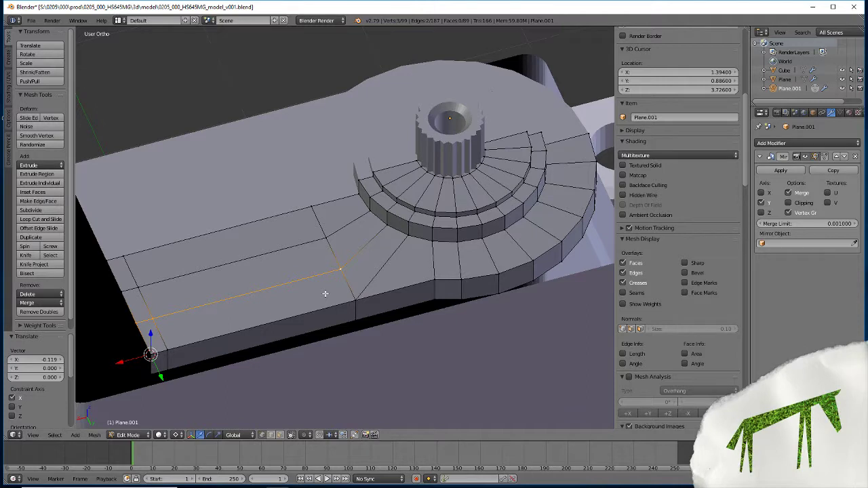
{"action": "key", "text": "s"}
{"action": "key", "text": "y"}
{"action": "key", "text": "0"}
{"action": "key", "text": "Return"}
{"action": "type", "text": "gy"}
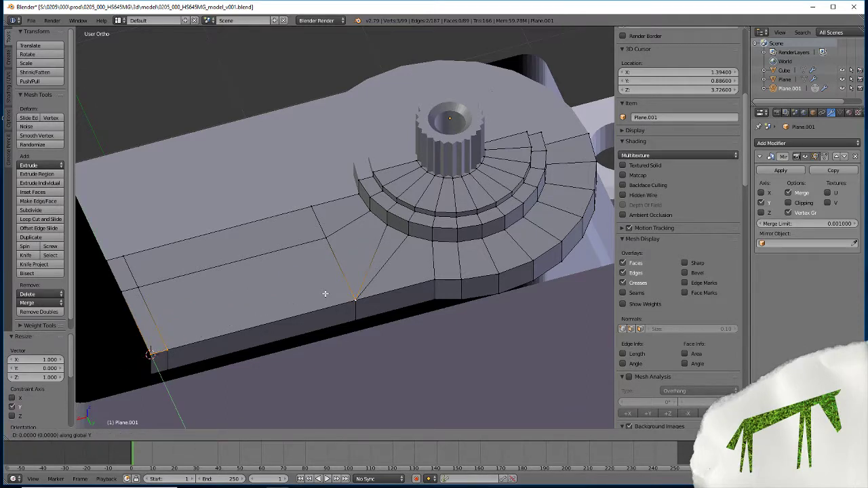
{"action": "type", "text": "-.119"}
{"action": "key", "text": "Return"}
Delete the short stray edge at the plate's front corner.
{"action": "scroll", "coordinate": [203, 378], "scroll_direction": "down", "scroll_amount": 1}
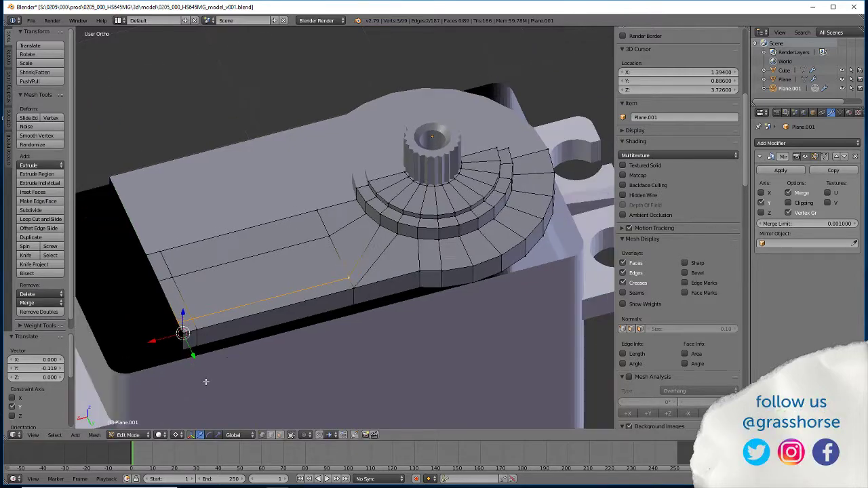
{"action": "scroll", "coordinate": [201, 375], "scroll_direction": "up", "scroll_amount": 2}
{"action": "middle_click_drag", "start_coordinate": [223, 371], "coordinate": [375, 301], "text": "shift"}
{"action": "right_click", "coordinate": [319, 339]}
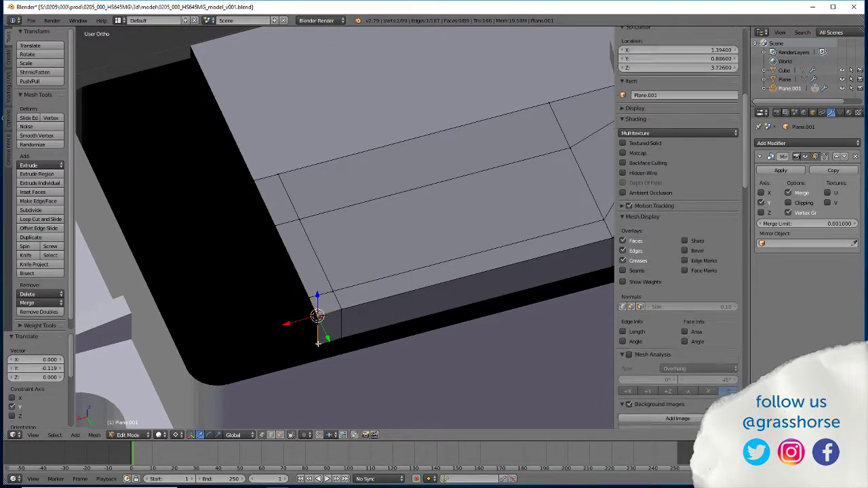
{"action": "key", "text": "x"}
{"action": "left_click", "coordinate": [318, 346]}
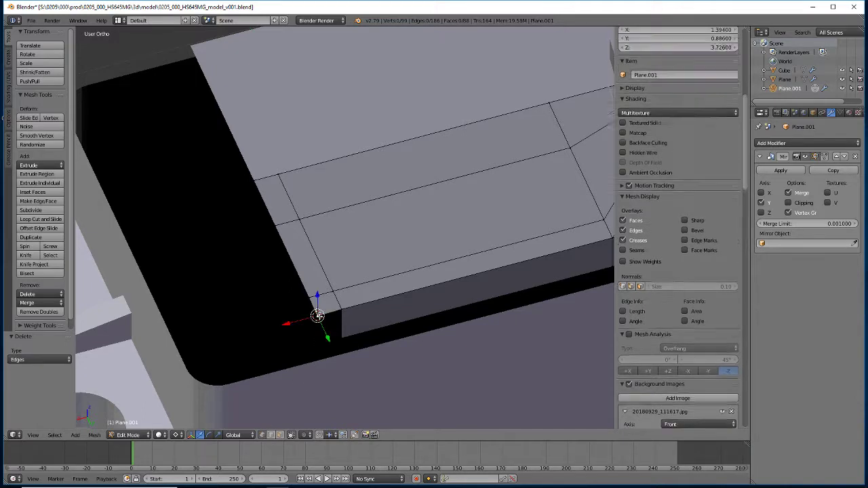
Delete the leftover stray vertex at the front corner.
{"action": "key", "text": "x"}
{"action": "key", "text": "Escape"}
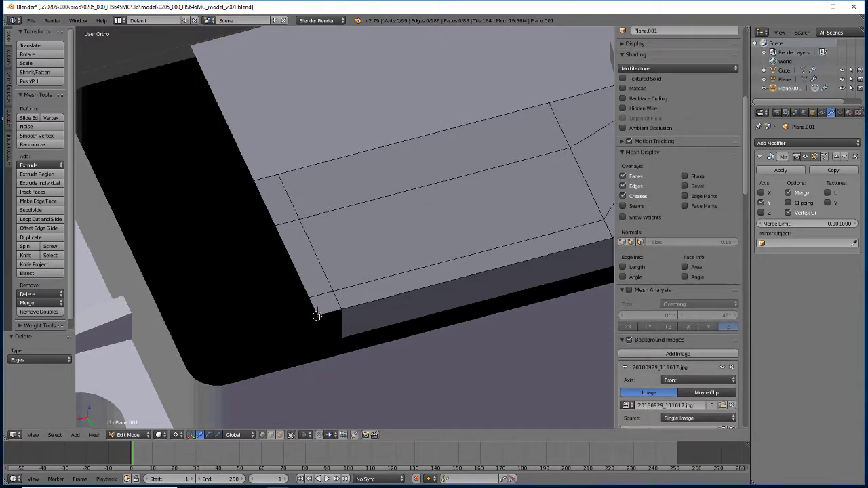
{"action": "key", "text": "x"}
{"action": "right_click", "coordinate": [316, 314]}
{"action": "key", "text": "x"}
{"action": "left_click", "coordinate": [318, 305]}
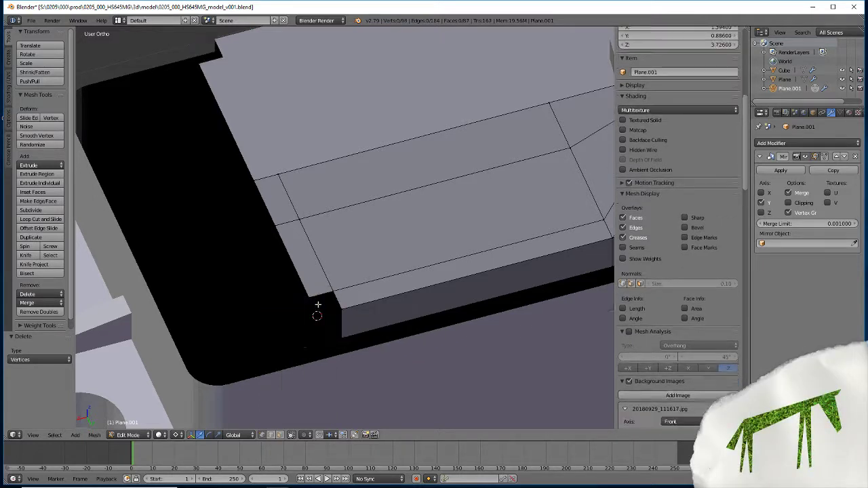
Snap the 3D cursor to the corner vertex at X 1.275, Y 0.767, Z 3.726.
{"action": "right_click", "coordinate": [316, 314]}
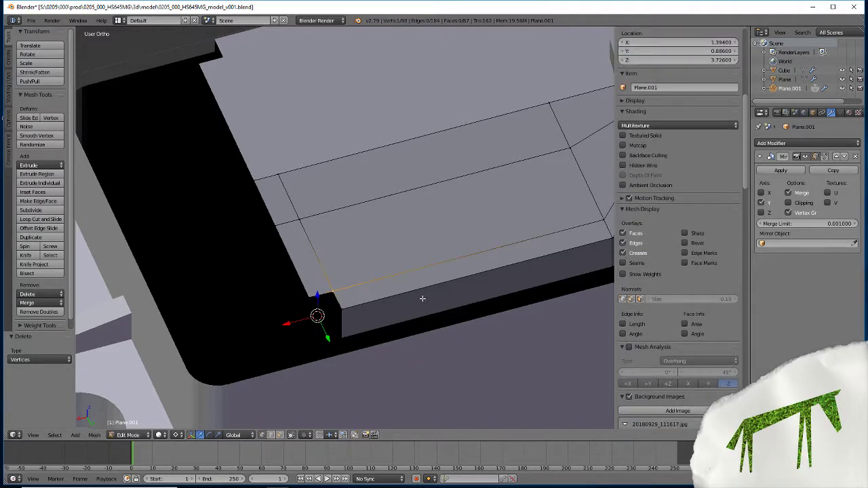
{"action": "key", "text": "shift+s"}
{"action": "left_click", "coordinate": [400, 299]}
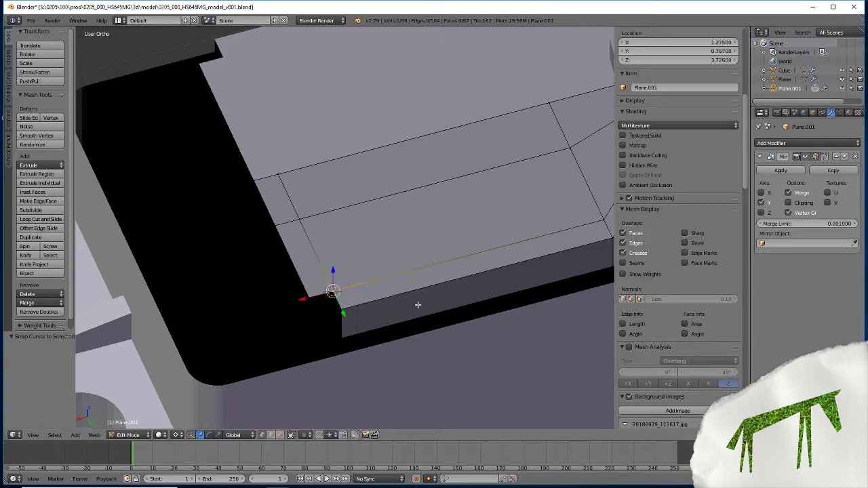
{"action": "right_click", "coordinate": [342, 312]}
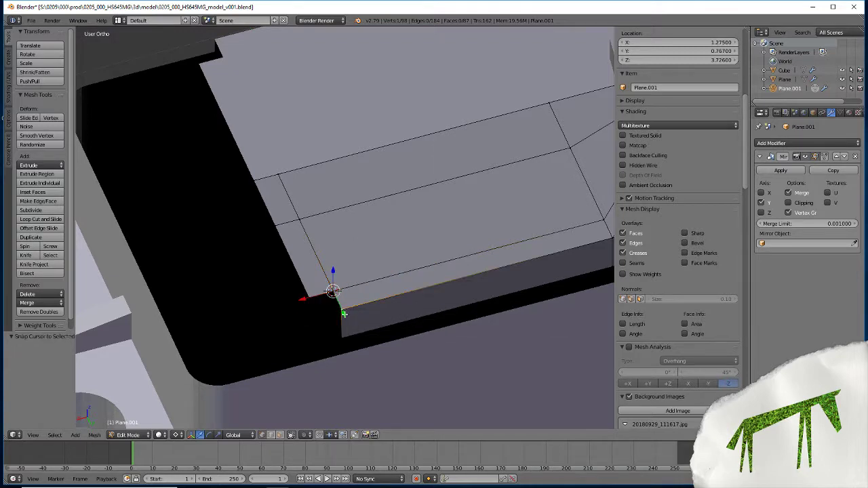
{"action": "left_click", "coordinate": [271, 435]}
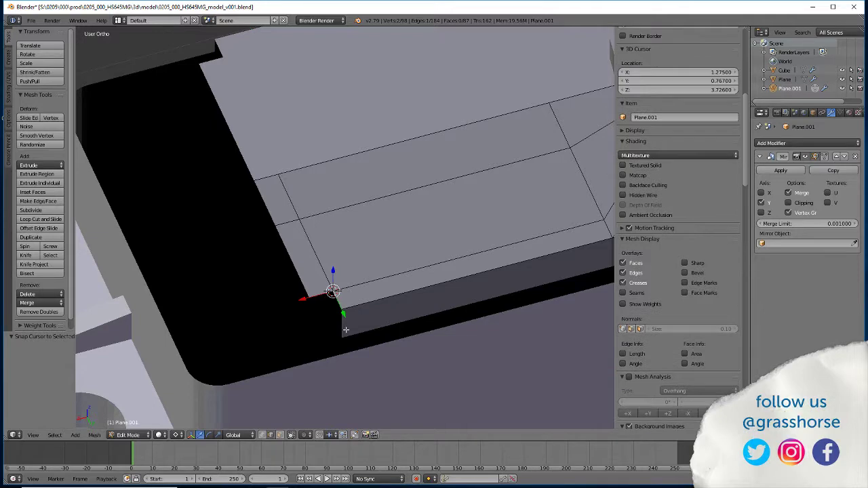
{"action": "key", "text": "KP_7"}
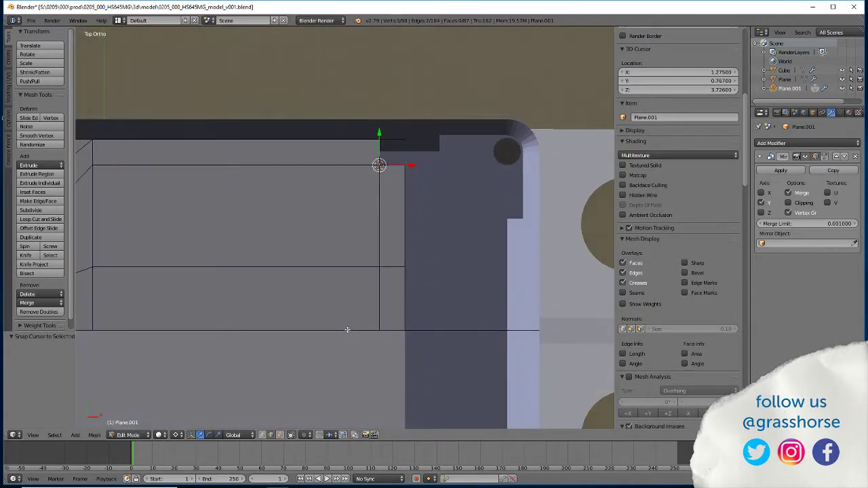
Spin the corner around the cursor with 8 steps over 90°.
{"action": "left_click", "coordinate": [25, 247]}
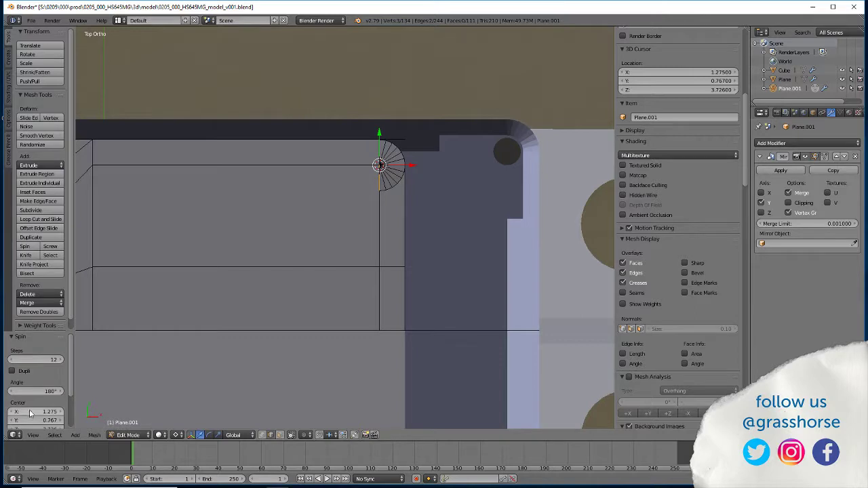
{"action": "left_click", "coordinate": [39, 360]}
{"action": "type", "text": "8"}
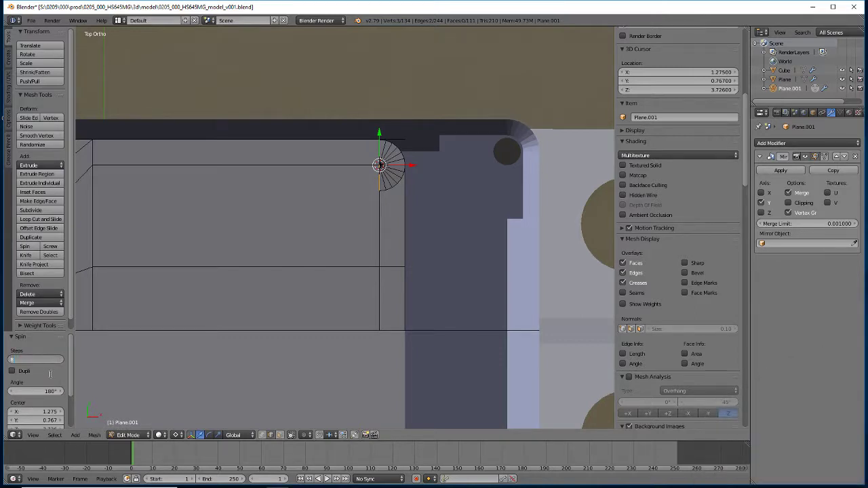
{"action": "key", "text": "Return"}
{"action": "left_click", "coordinate": [44, 391]}
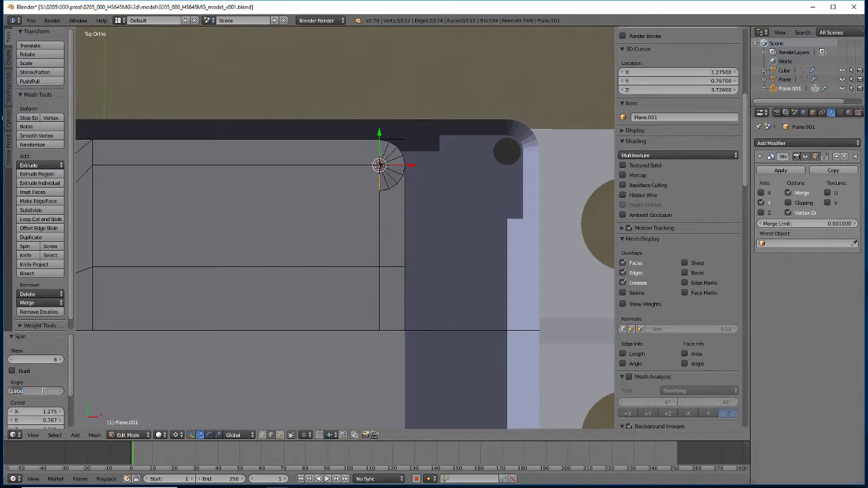
{"action": "key", "text": "Return"}
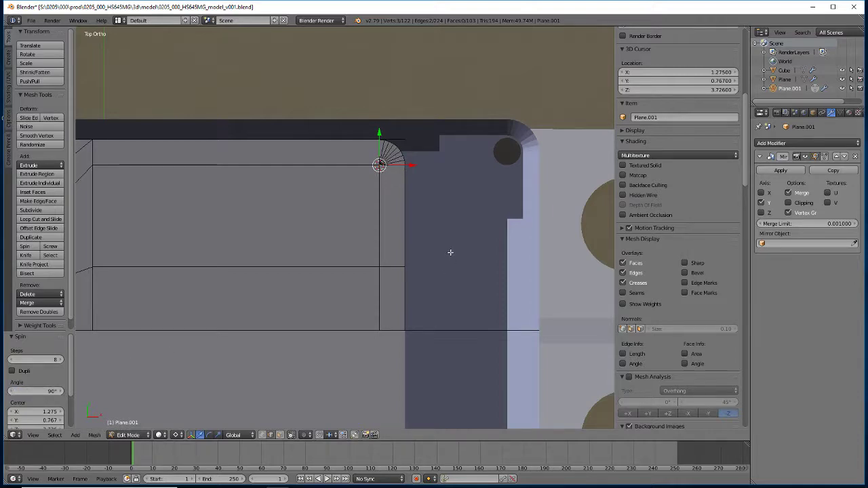
Extrude the two rim edges and flatten them to the cursor's height with Z scale 0.
{"action": "middle_click_drag", "start_coordinate": [354, 272], "coordinate": [285, 217]}
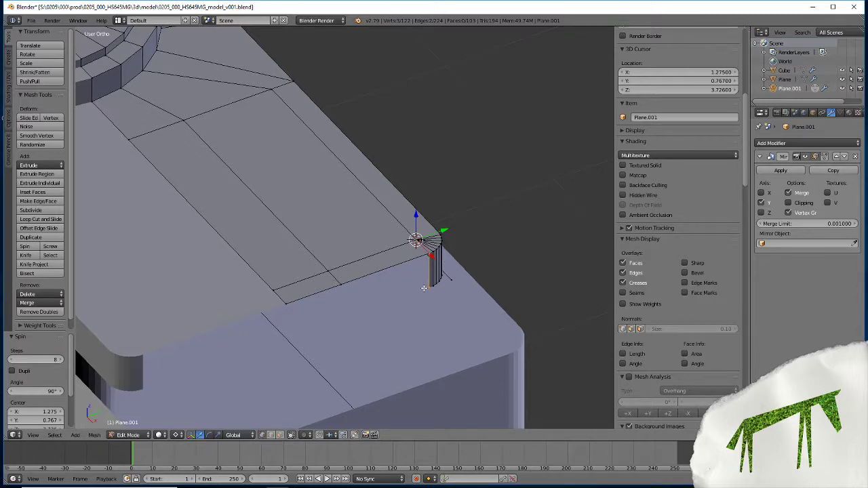
{"action": "key", "text": "shift+s"}
{"action": "left_click", "coordinate": [379, 285]}
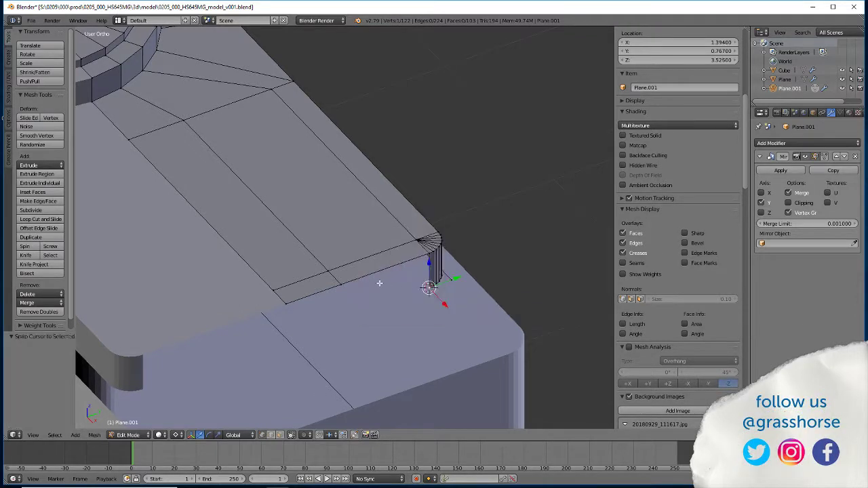
{"action": "left_click", "coordinate": [302, 299]}
{"action": "left_click", "coordinate": [365, 278], "text": "shift"}
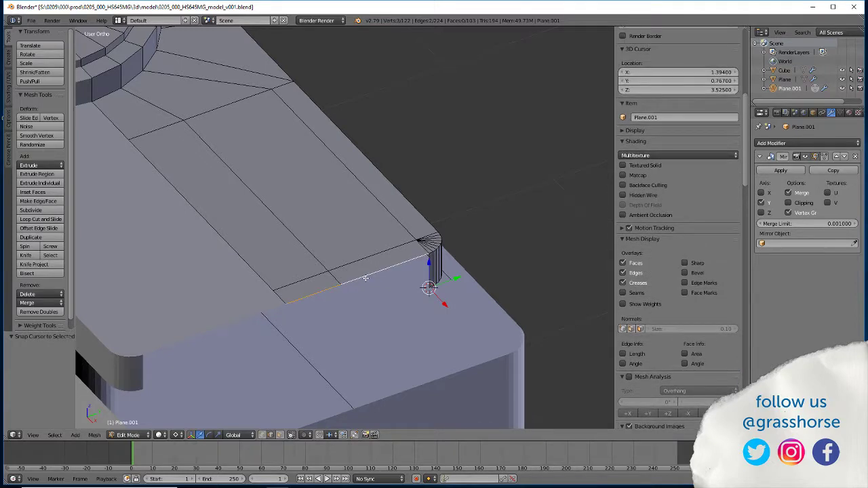
{"action": "key", "text": "e"}
{"action": "right_click", "coordinate": [365, 278]}
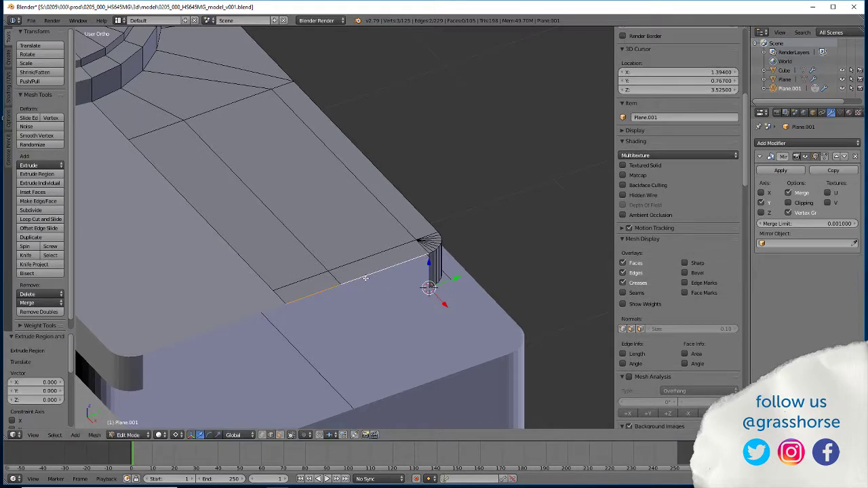
{"action": "key", "text": "s"}
{"action": "key", "text": "z"}
{"action": "key", "text": "0"}
{"action": "key", "text": "Return"}
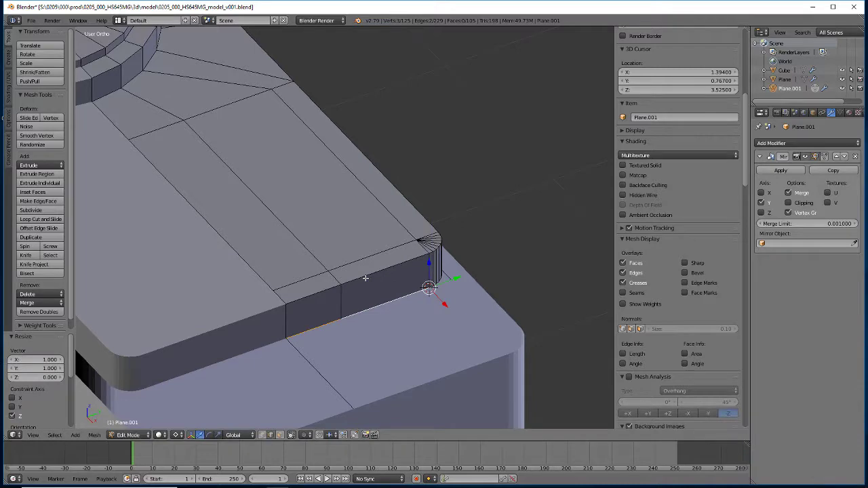
Remove doubles across the whole mesh, merging 10 duplicate vertices.
{"action": "key", "text": "a"}
{"action": "key", "text": "w"}
{"action": "left_click", "coordinate": [365, 278]}
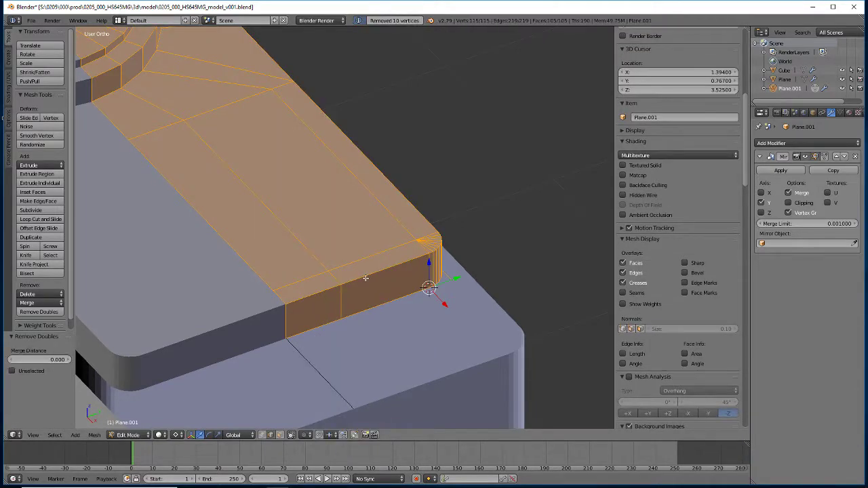
{"action": "key", "text": "a"}
{"action": "scroll", "coordinate": [285, 265], "scroll_direction": "down", "scroll_amount": 3}
{"action": "middle_click_drag", "start_coordinate": [285, 265], "coordinate": [322, 313]}
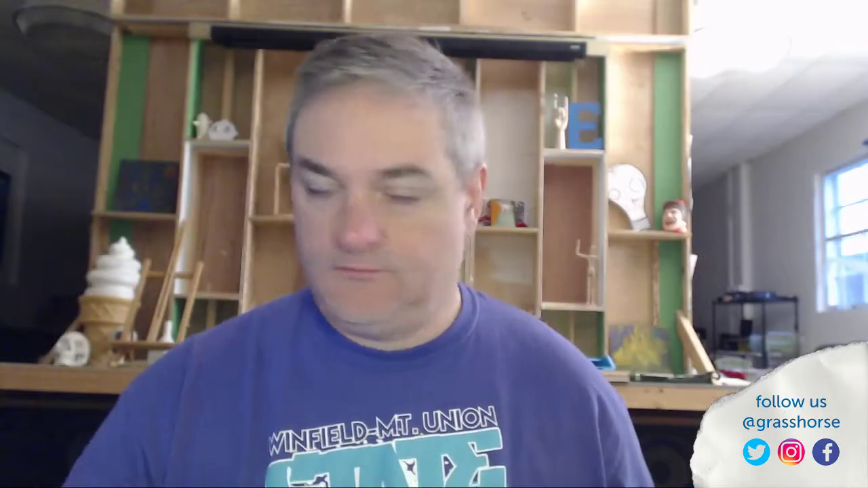
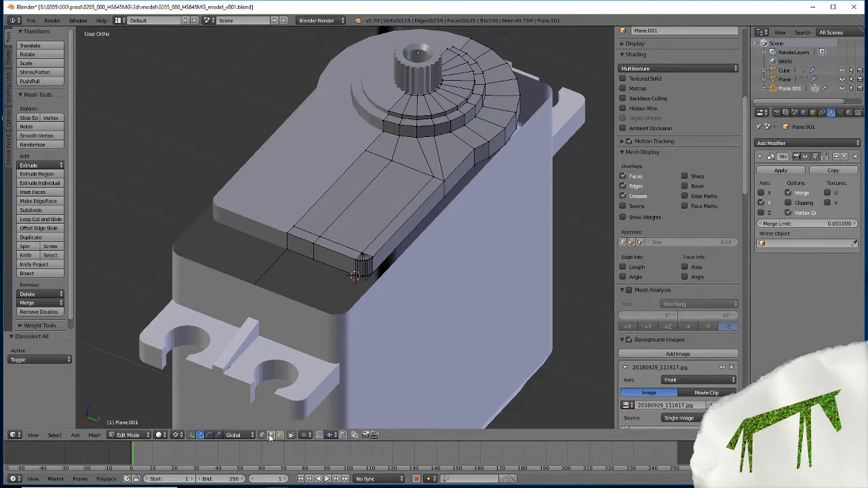
Add a loop cut across the fan's flat arm.
{"action": "left_click", "coordinate": [40, 219]}
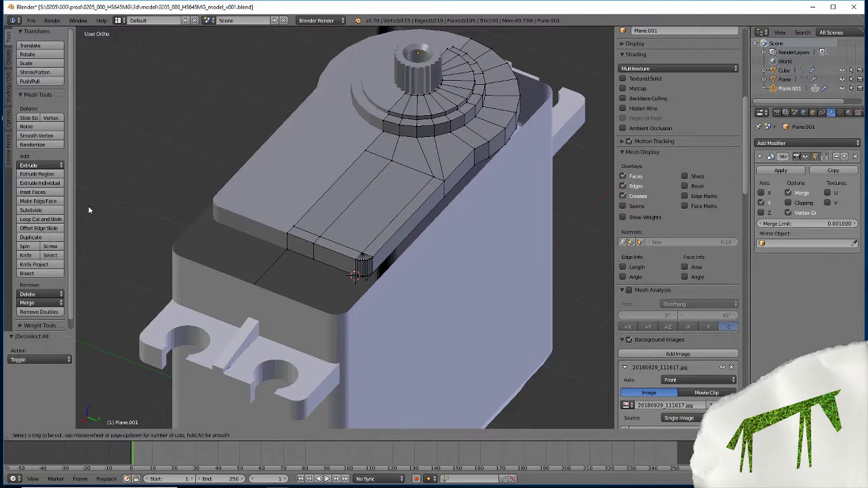
{"action": "left_click", "coordinate": [372, 198]}
{"action": "left_click", "coordinate": [363, 197]}
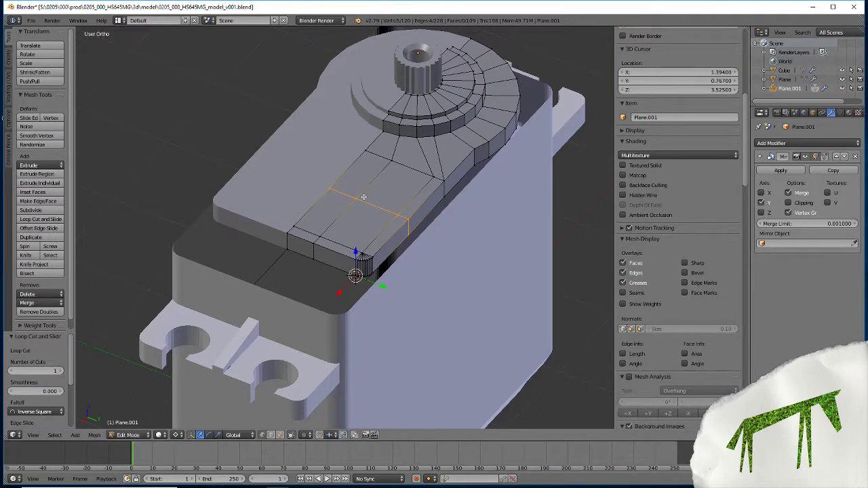
Snap the 3D cursor to a vertex of the new loop, then start and cancel an extrude from it.
{"action": "right_click", "coordinate": [329, 191]}
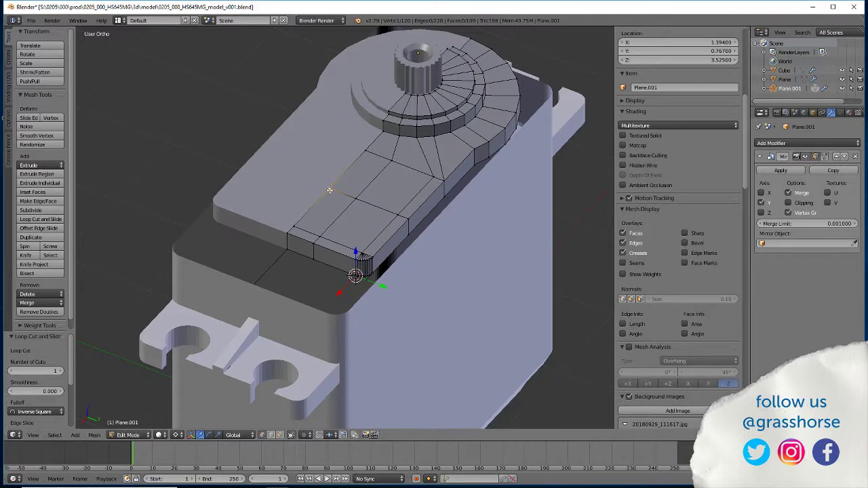
{"action": "key", "text": "shift+s"}
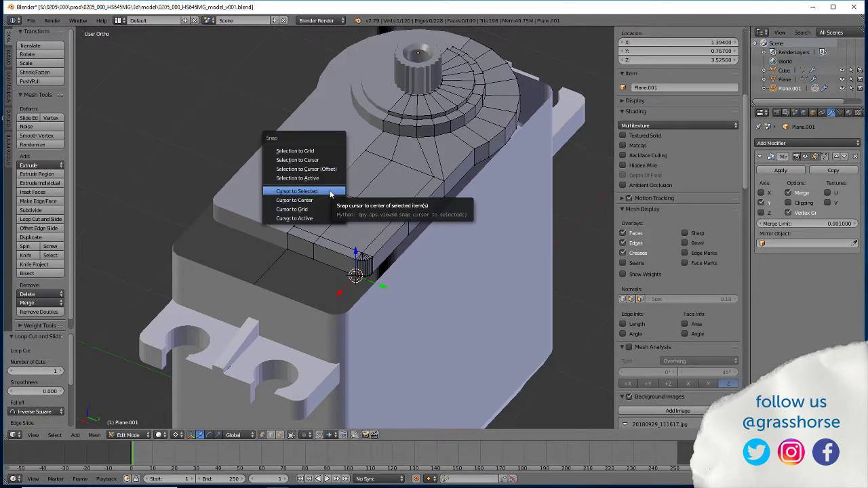
{"action": "left_click", "coordinate": [330, 190]}
{"action": "key", "text": "e"}
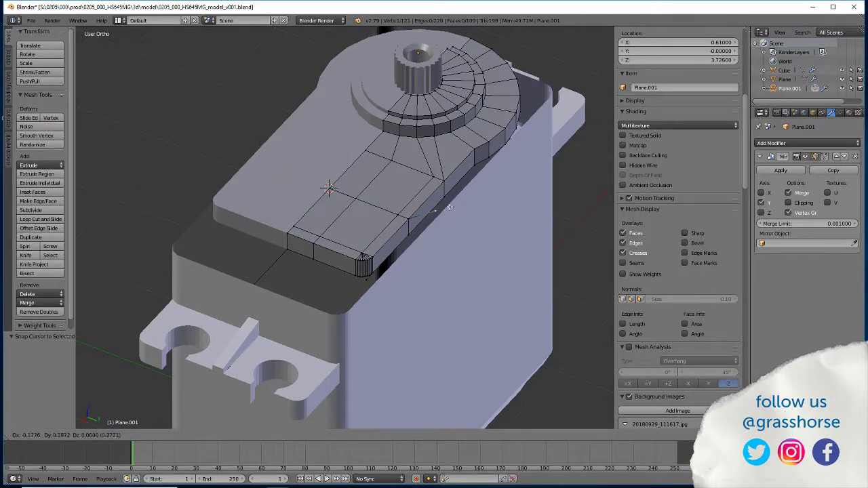
{"action": "right_click", "coordinate": [438, 171]}
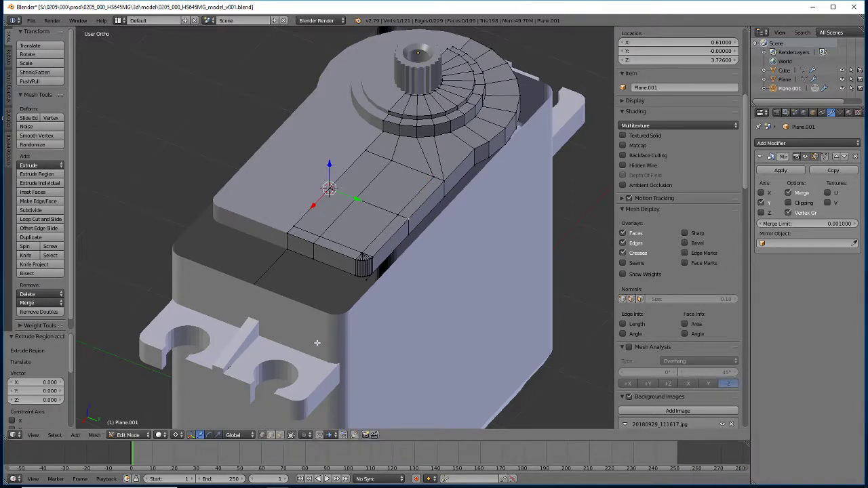
Scale the extruded vertex to zero to collapse it back.
{"action": "key", "text": "s"}
{"action": "key", "text": "0"}
{"action": "key", "text": "Return"}
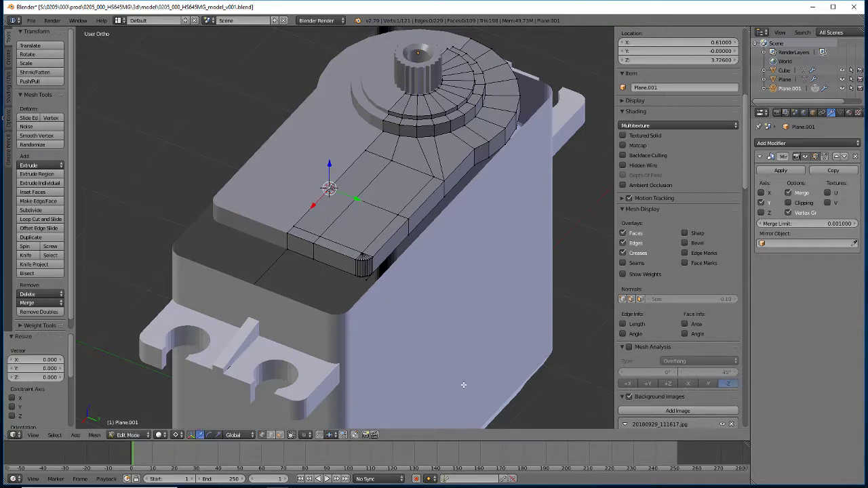
Turn on Edge Info > Length and check the arm edge measures 0.886.
{"action": "key", "text": "a"}
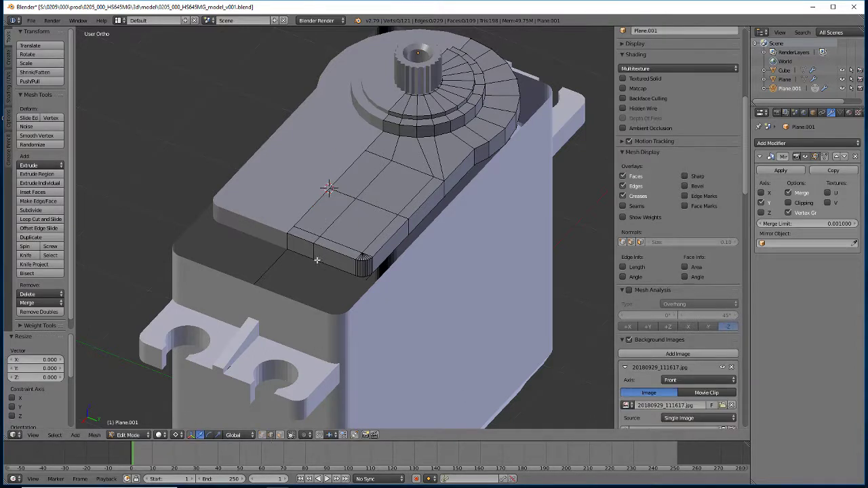
{"action": "right_click", "coordinate": [370, 204]}
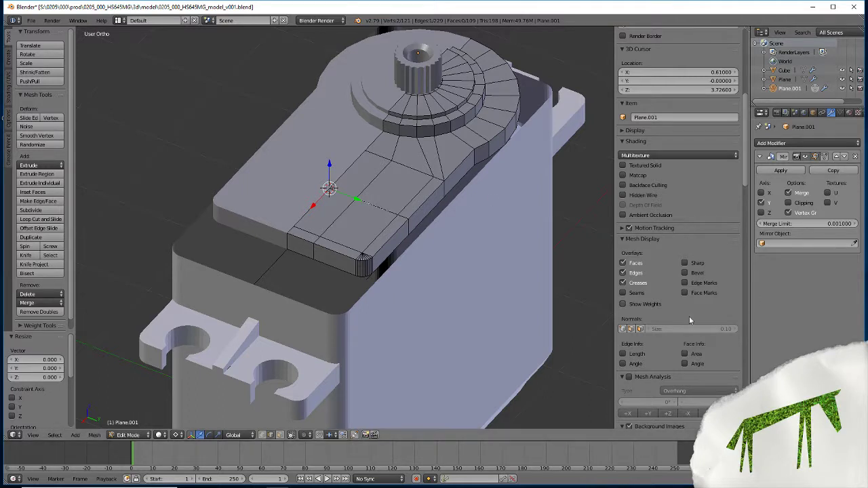
{"action": "left_click", "coordinate": [623, 354]}
{"action": "scroll", "coordinate": [317, 170], "scroll_direction": "up", "scroll_amount": 1}
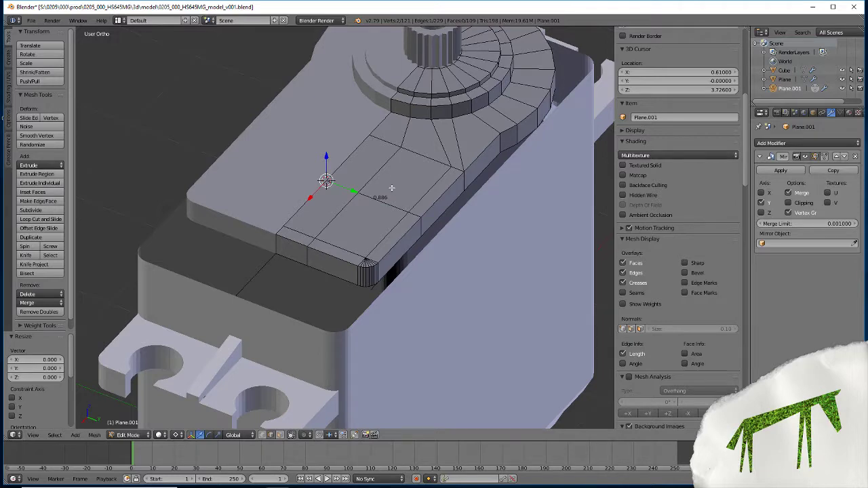
{"action": "key", "text": "z"}
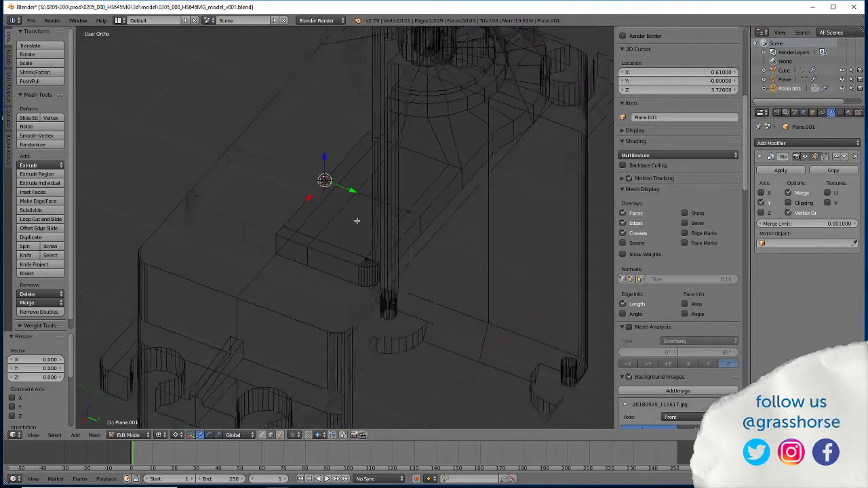
{"action": "mouse_move", "coordinate": [356, 221]}
{"action": "middle_mouse_down"}
{"action": "mouse_move", "coordinate": [411, 225]}
{"action": "mouse_move", "coordinate": [357, 226]}
{"action": "middle_mouse_up"}
{"action": "key", "text": "z"}
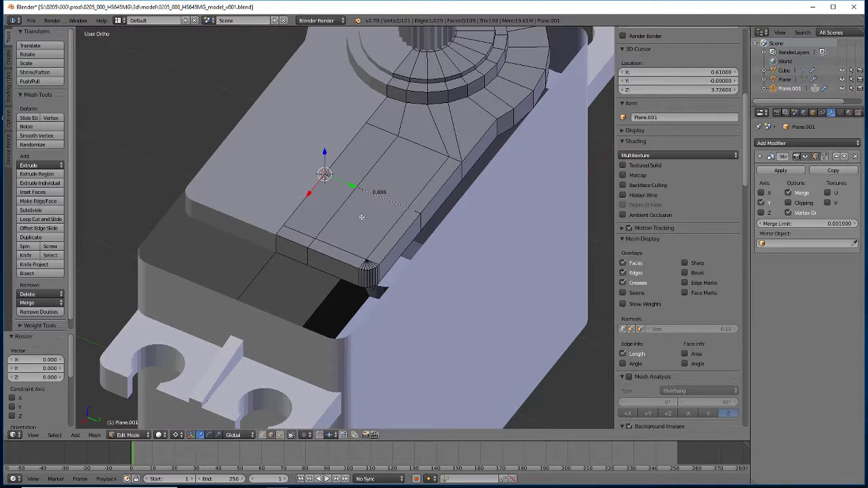
{"action": "scroll", "coordinate": [361, 217], "scroll_direction": "down", "scroll_amount": 5}
{"action": "scroll", "coordinate": [362, 218], "scroll_direction": "up", "scroll_amount": 6}
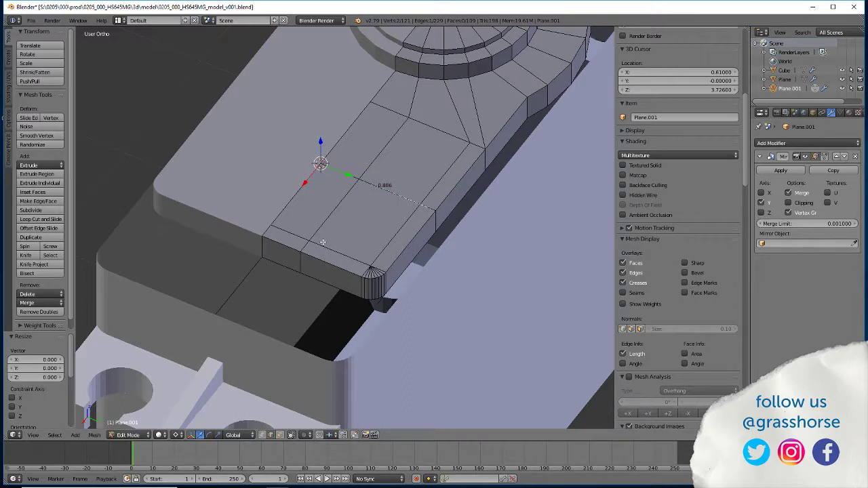
Snap the 3D cursor to the fan arm's outer corner vertex at X 1.394.
{"action": "left_click", "coordinate": [262, 437]}
{"action": "right_click", "coordinate": [264, 238]}
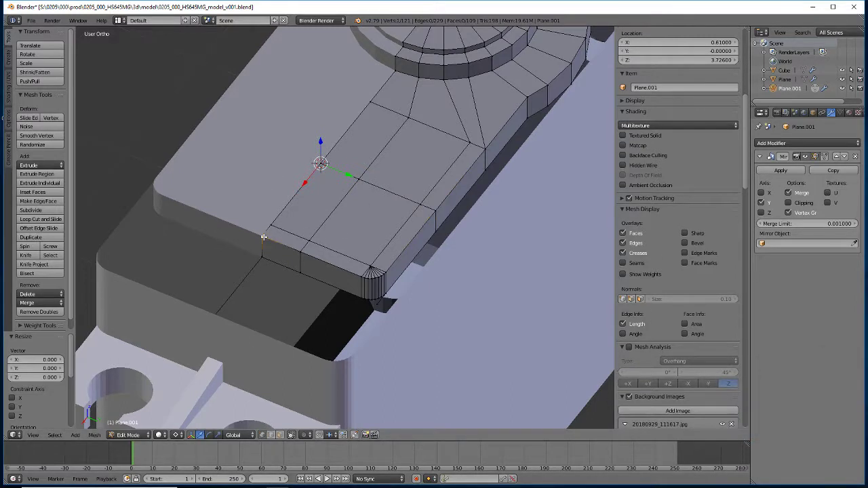
{"action": "key", "text": "shift+s"}
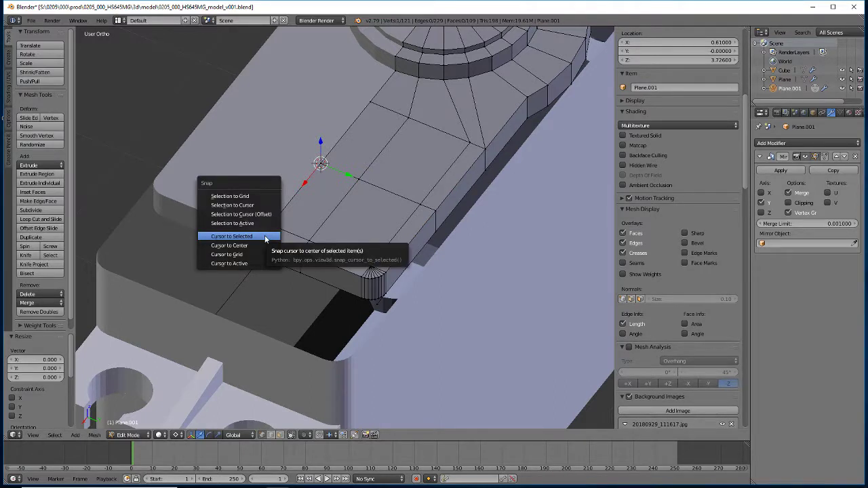
{"action": "left_click", "coordinate": [264, 235]}
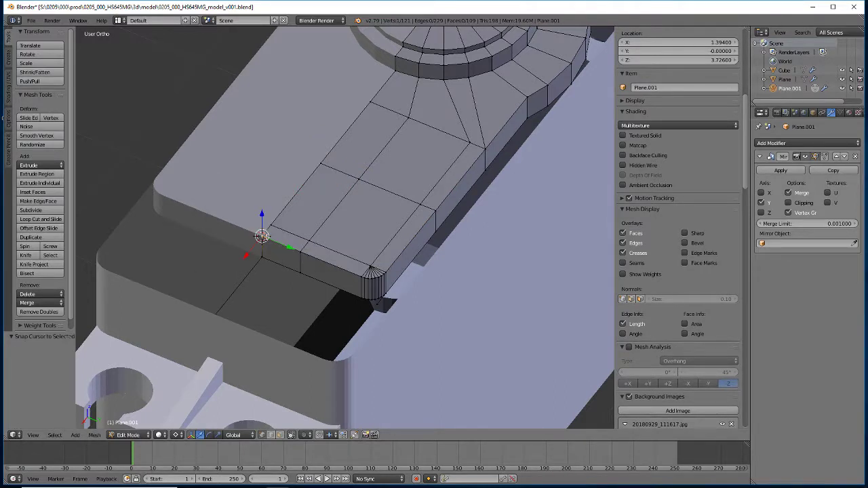
Flatten the new edge loop to zero along X around the cursor.
{"action": "right_click", "coordinate": [342, 172], "text": "alt"}
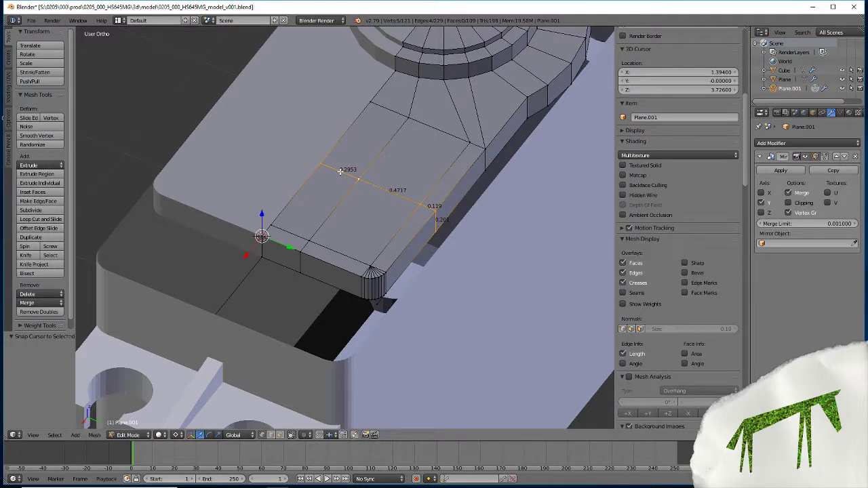
{"action": "key", "text": "s"}
{"action": "key", "text": "x"}
{"action": "key", "text": "0"}
{"action": "key", "text": "Return"}
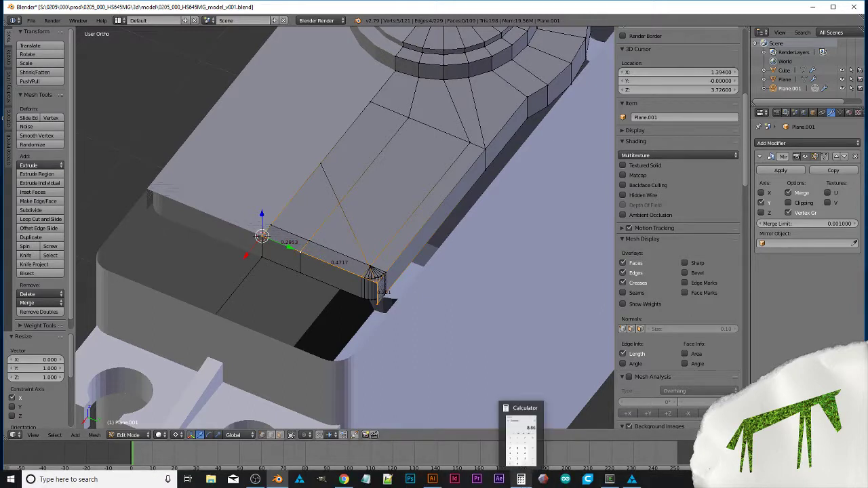
Calculate 8.86 − 2.74 = 6.12 in Calculator, then go back to Blender.
{"action": "left_click", "coordinate": [521, 479]}
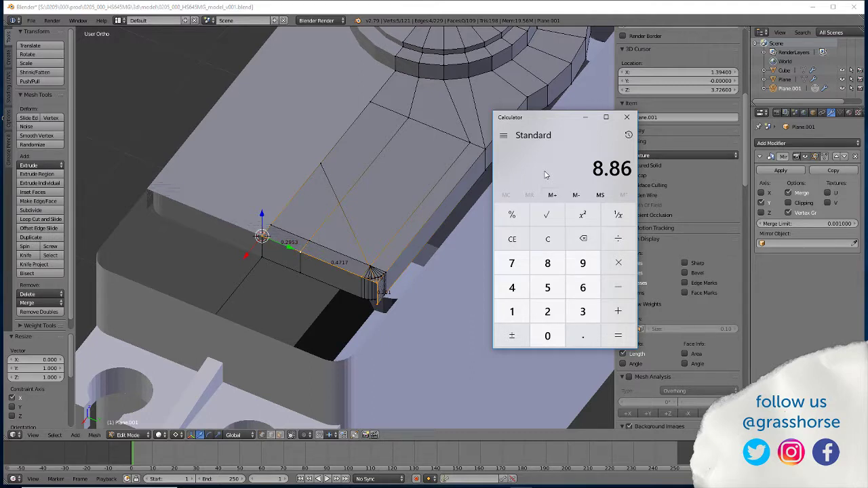
{"action": "key", "text": "minus"}
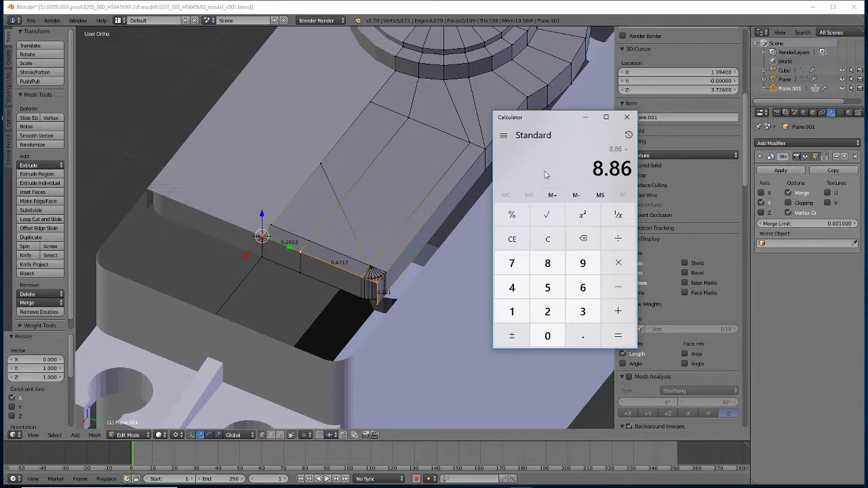
{"action": "type", "text": "2.74"}
{"action": "key", "text": "Return"}
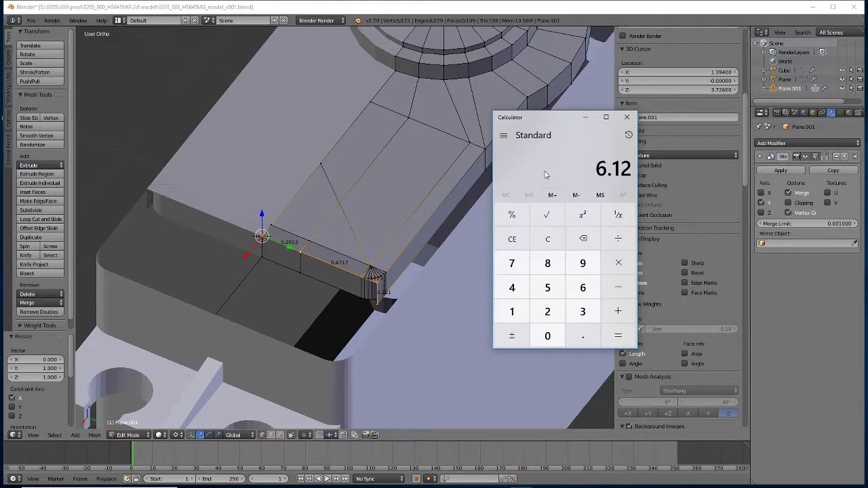
{"action": "left_click", "coordinate": [509, 8]}
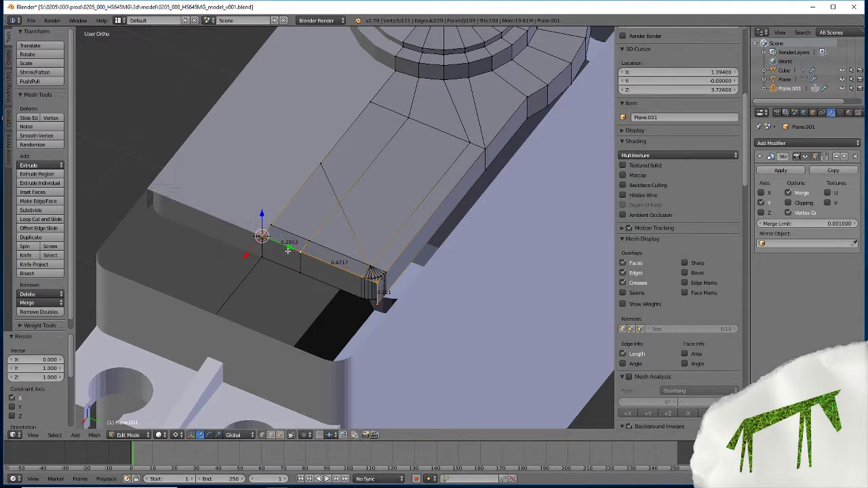
Move the flattened loop -0.612 along X and the corner edge 0.2 along X.
{"action": "type", "text": "gx-0.612"}
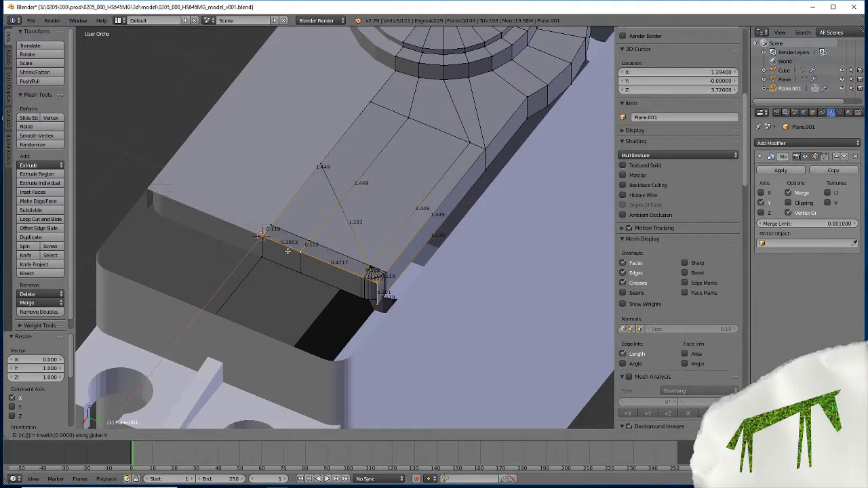
{"action": "key", "text": "Return"}
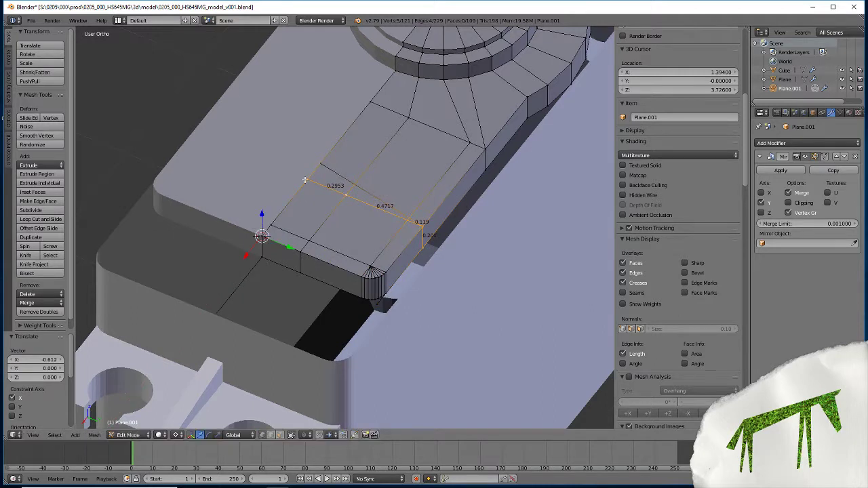
{"action": "right_click", "coordinate": [305, 180]}
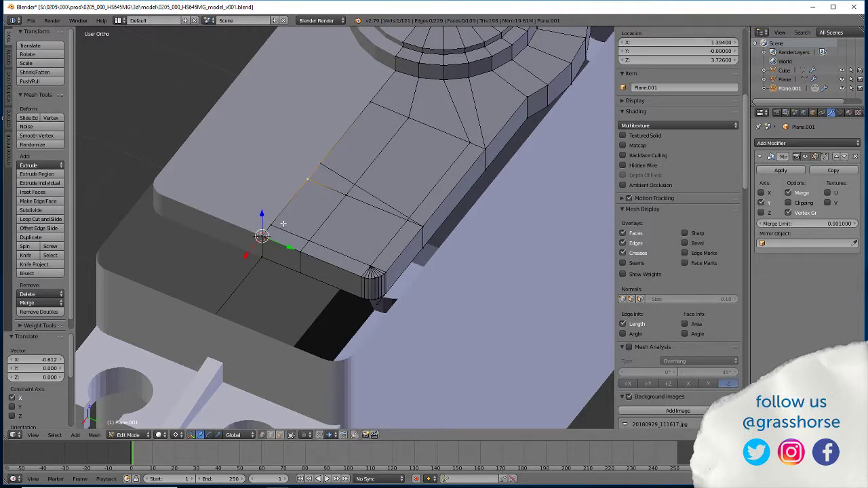
{"action": "right_click", "coordinate": [262, 235]}
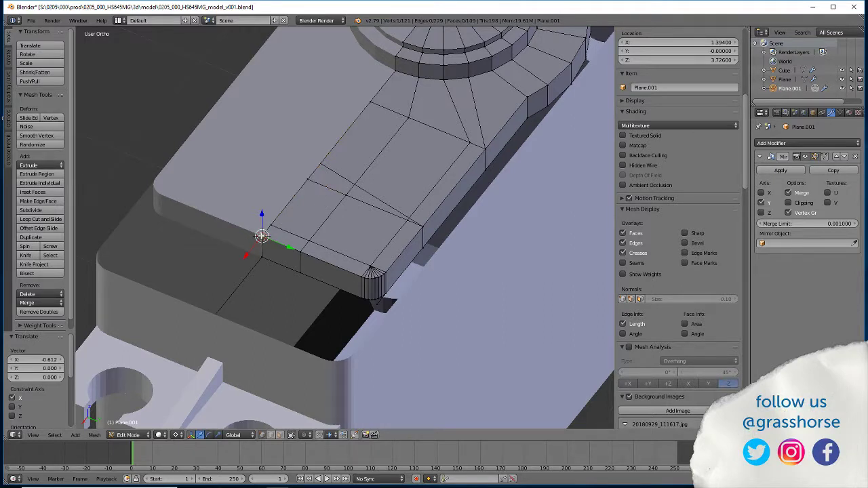
{"action": "right_click", "coordinate": [263, 240], "text": "shift"}
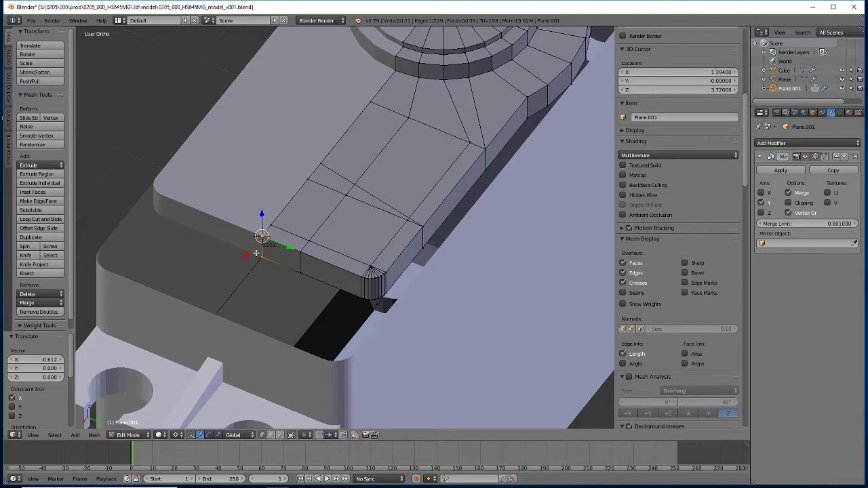
{"action": "type", "text": "gx"}
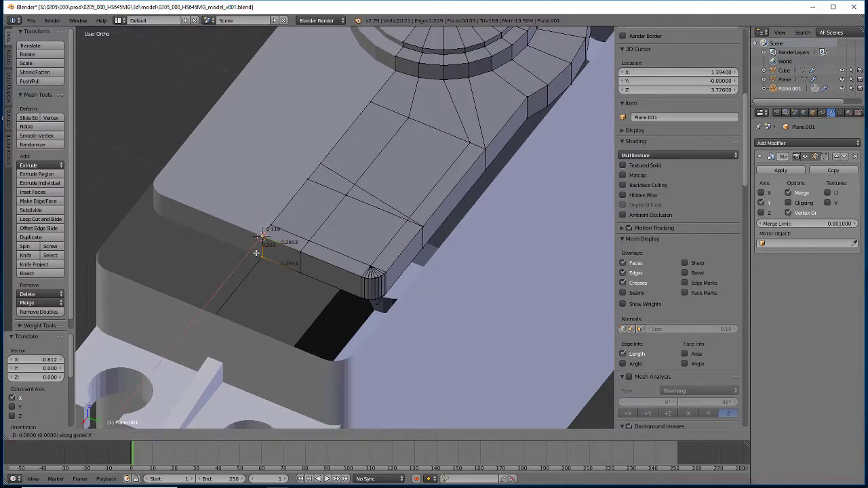
{"action": "type", "text": ".2"}
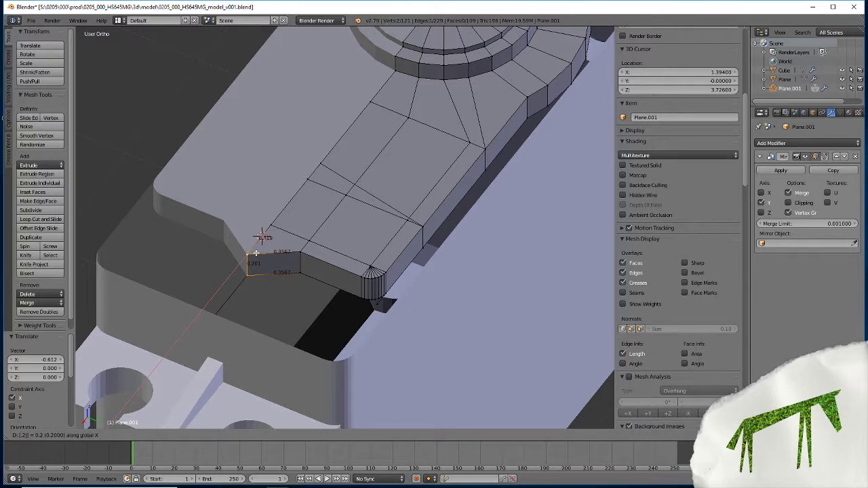
{"action": "key", "text": "Return"}
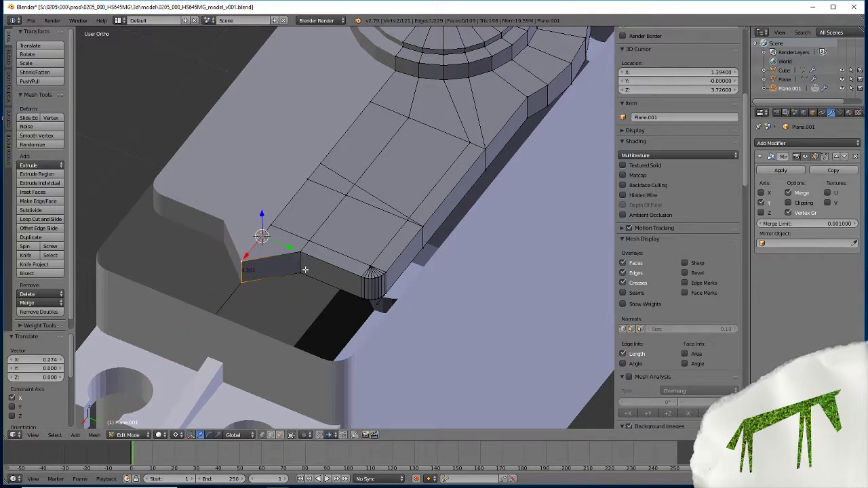
Snap the 3D cursor to the arm's outer corner edge, then view Top Ortho in wireframe.
{"action": "right_click", "coordinate": [304, 179]}
{"action": "key", "text": "shift+s"}
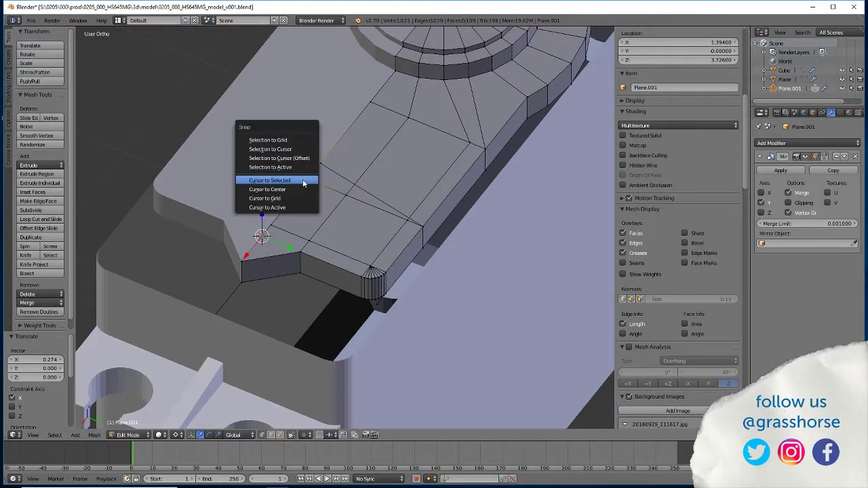
{"action": "left_click", "coordinate": [307, 179]}
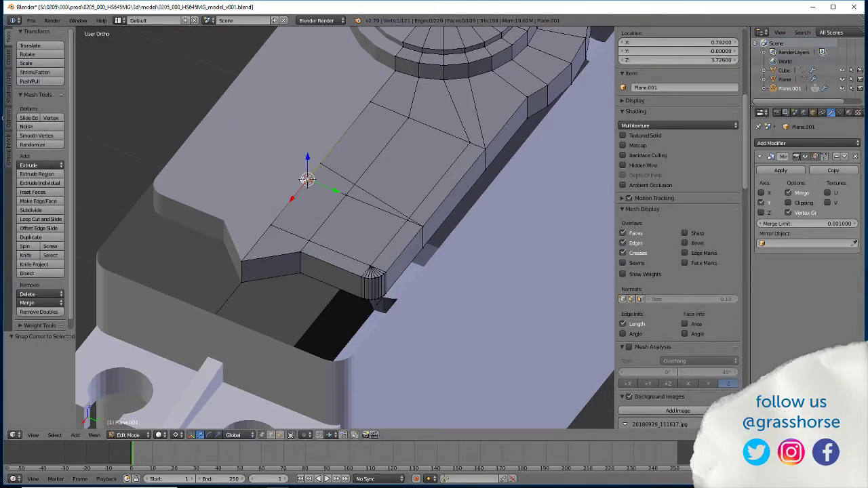
{"action": "key", "text": "KP_7"}
{"action": "key", "text": "z"}
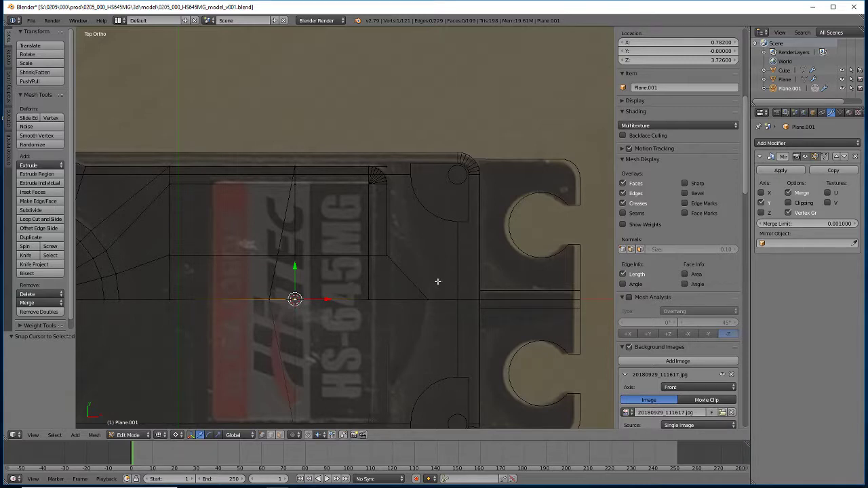
Box-select the single vertex and Spin it around the 3D cursor with a -45° angle.
{"action": "key", "text": "a"}
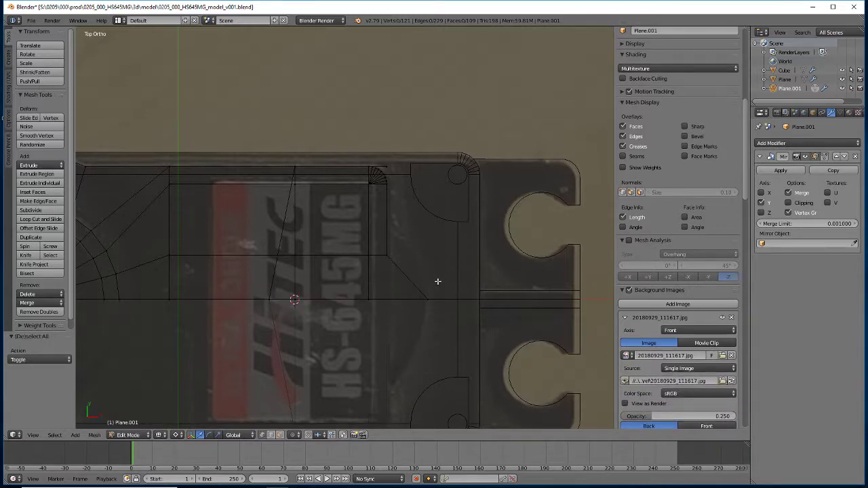
{"action": "key", "text": "b"}
{"action": "left_click_drag", "start_coordinate": [441, 276], "coordinate": [404, 317]}
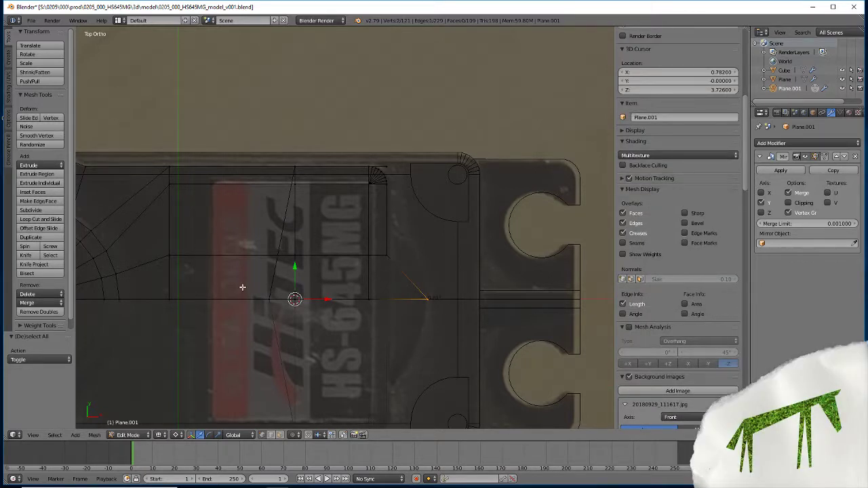
{"action": "left_click", "coordinate": [26, 246]}
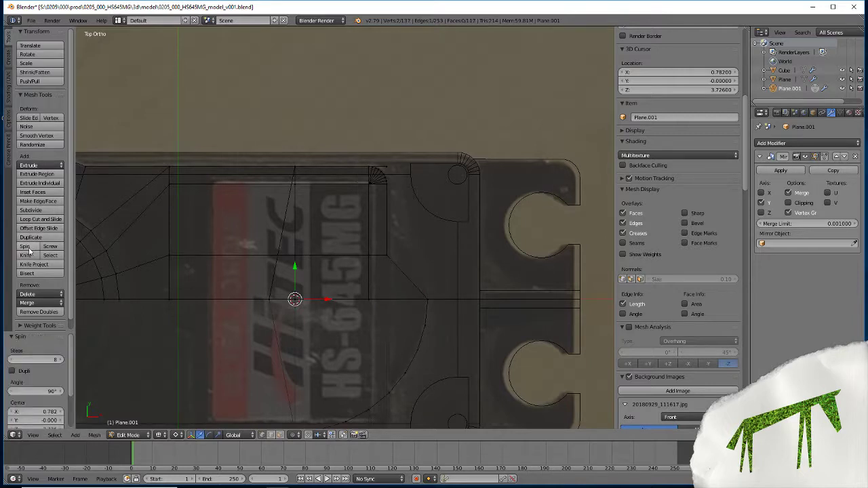
{"action": "left_click", "coordinate": [36, 392]}
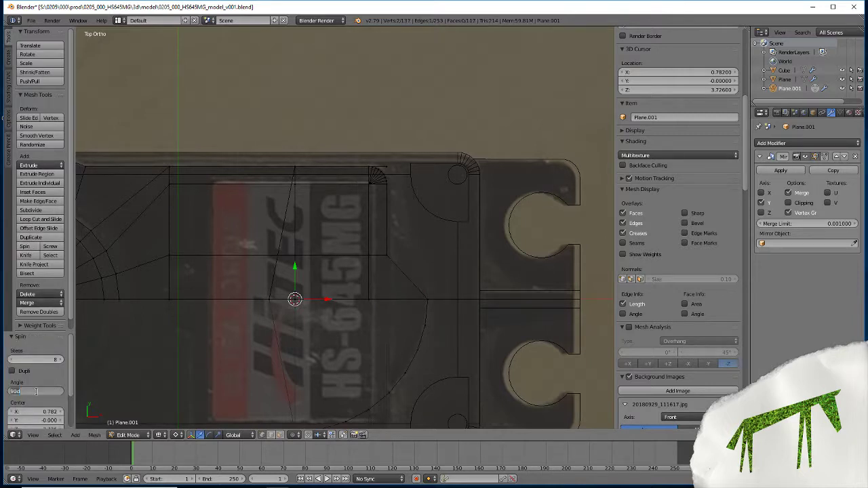
{"action": "key", "text": "BackSpace"}
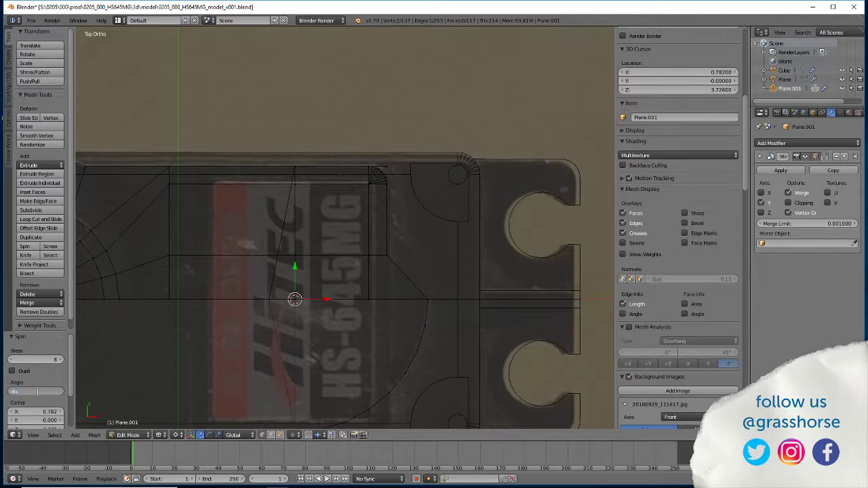
{"action": "type", "text": "-45"}
{"action": "key", "text": "Return"}
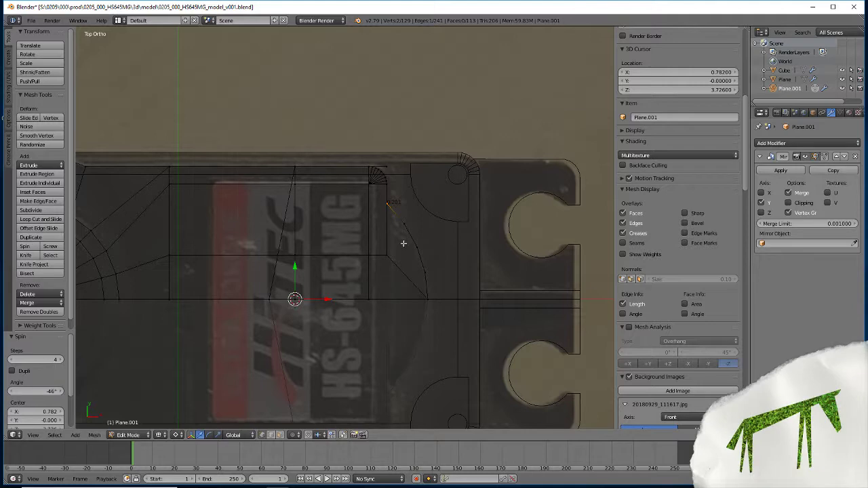
Change the spin angle to -46.3° so the arc reaches the arm's edge.
{"action": "scroll", "coordinate": [403, 243], "scroll_direction": "up", "scroll_amount": 10}
{"action": "key", "text": "space"}
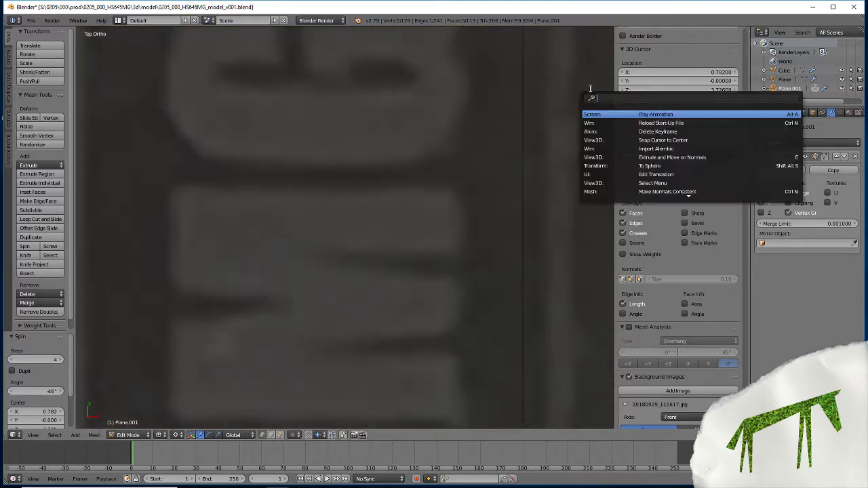
{"action": "key", "text": "space"}
{"action": "key", "text": "Escape"}
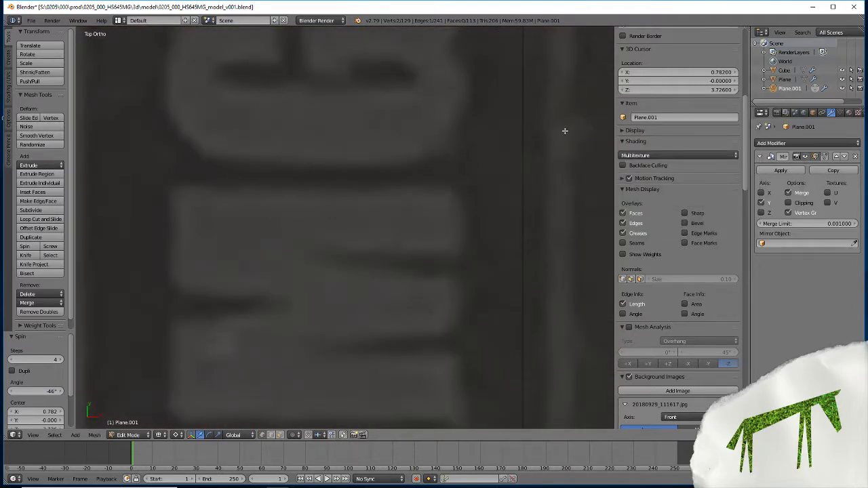
{"action": "scroll", "coordinate": [344, 236], "scroll_direction": "down", "scroll_amount": 3}
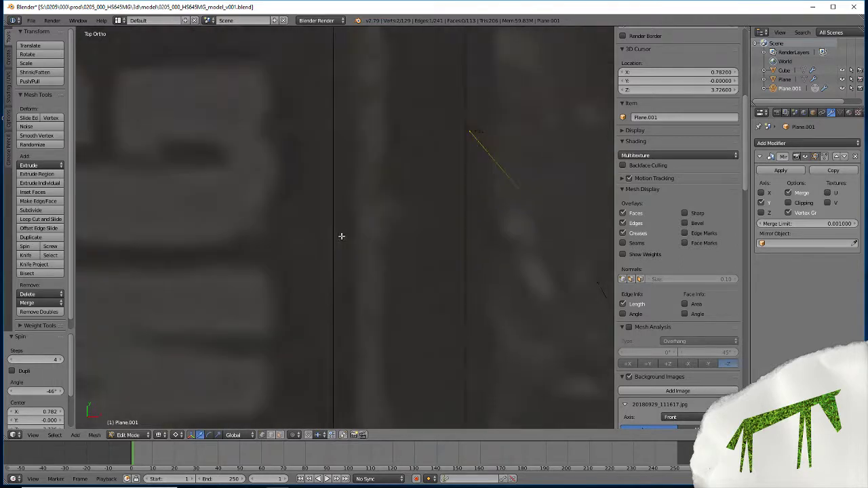
{"action": "middle_click_drag", "start_coordinate": [343, 237], "coordinate": [236, 347], "text": "shift"}
{"action": "scroll", "coordinate": [305, 306], "scroll_direction": "up", "scroll_amount": 2}
{"action": "scroll", "coordinate": [305, 306], "scroll_direction": "up", "scroll_amount": 5}
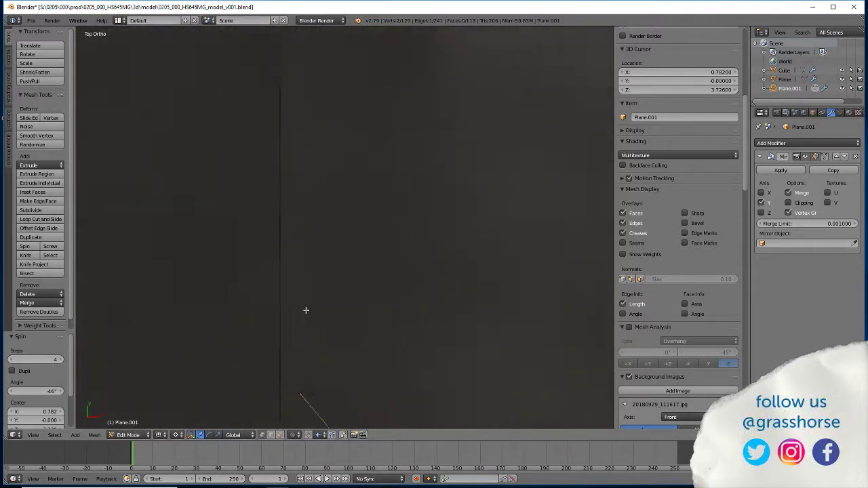
{"action": "middle_click_drag", "start_coordinate": [312, 366], "coordinate": [430, 91], "text": "shift"}
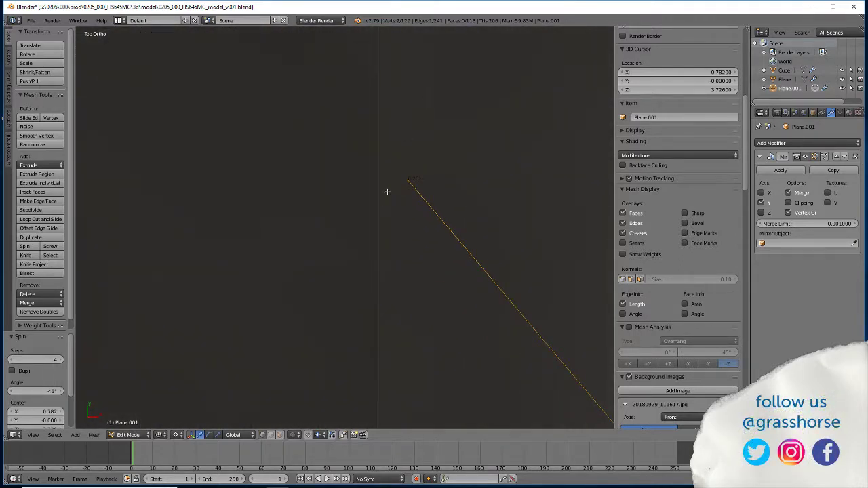
{"action": "scroll", "coordinate": [386, 197], "scroll_direction": "up", "scroll_amount": 3}
{"action": "left_click", "coordinate": [37, 391]}
{"action": "type", "text": "-46.3"}
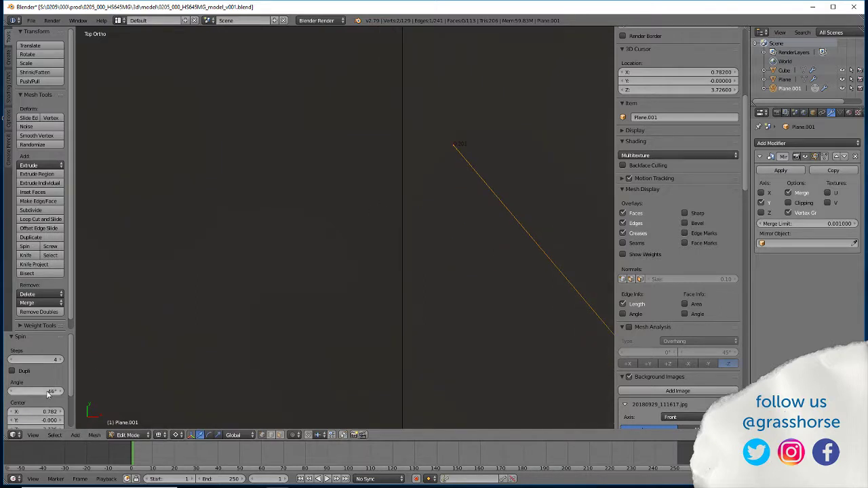
{"action": "key", "text": "Return"}
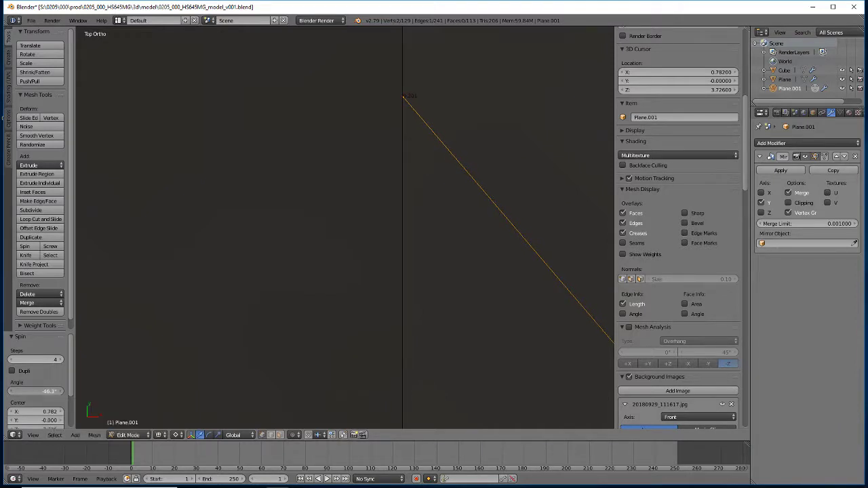
Fine-tune the spin angle, then centre on the 3D cursor and orbit to inspect the arc.
{"action": "scroll", "coordinate": [366, 103], "scroll_direction": "up", "scroll_amount": 6}
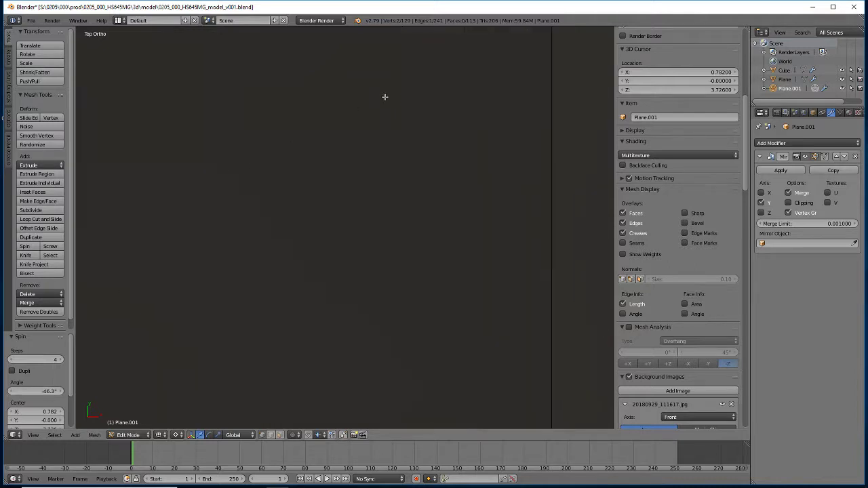
{"action": "middle_click_drag", "start_coordinate": [466, 95], "coordinate": [286, 222], "text": "shift"}
{"action": "scroll", "coordinate": [373, 273], "scroll_direction": "up", "scroll_amount": 7}
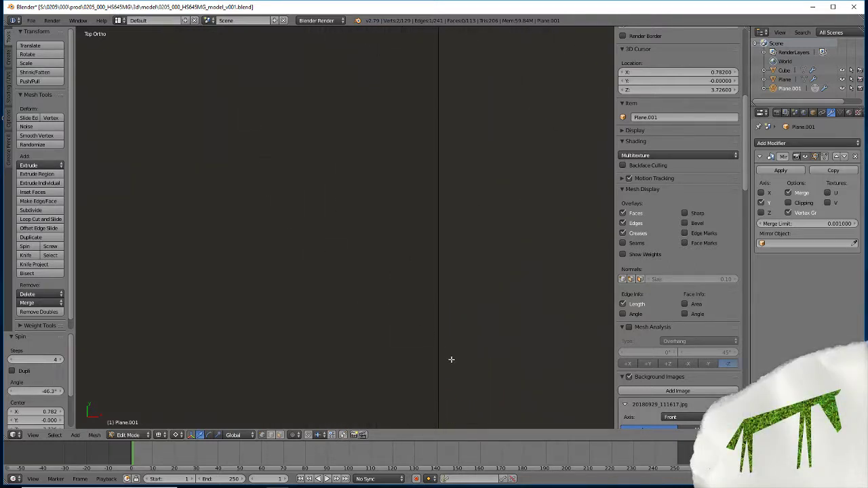
{"action": "middle_click_drag", "start_coordinate": [457, 288], "coordinate": [411, 305], "text": "shift"}
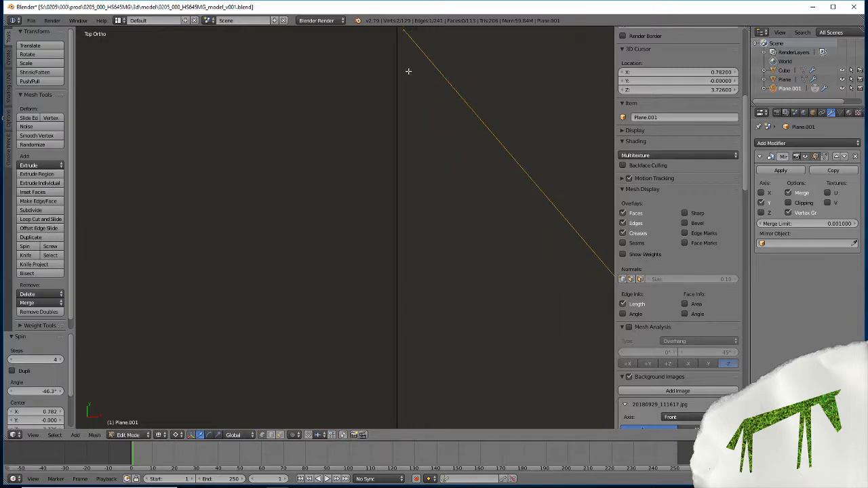
{"action": "middle_click_drag", "start_coordinate": [408, 68], "coordinate": [384, 348], "text": "shift"}
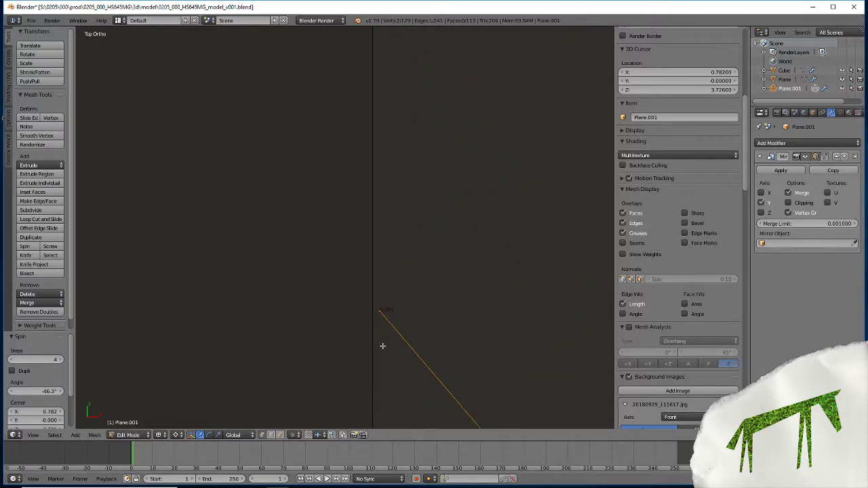
{"action": "scroll", "coordinate": [383, 346], "scroll_direction": "up", "scroll_amount": 2}
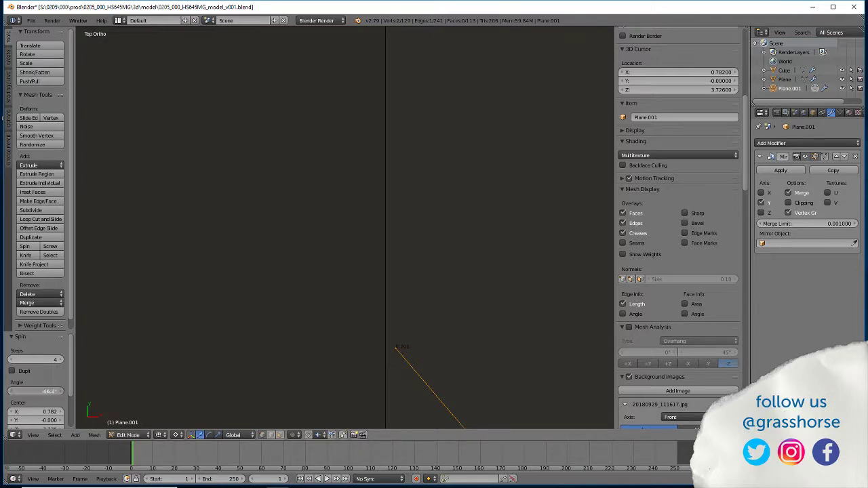
{"action": "mouse_move", "coordinate": [41, 391]}
{"action": "left_mouse_down"}
{"action": "mouse_move", "coordinate": [31, 391]}
{"action": "mouse_move", "coordinate": [40, 394]}
{"action": "left_mouse_up"}
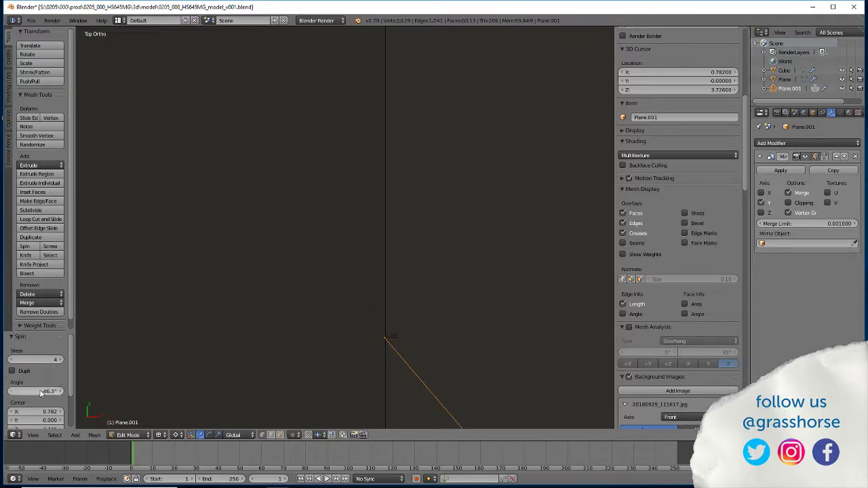
{"action": "key", "text": "alt+Home"}
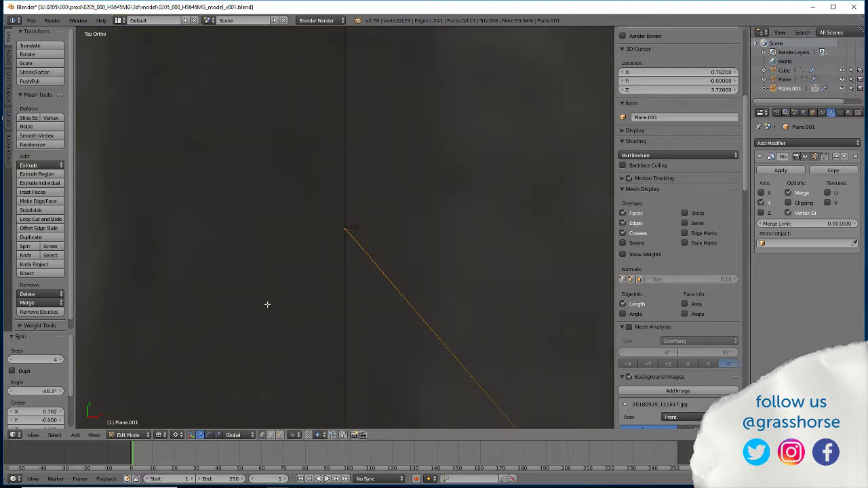
{"action": "scroll", "coordinate": [266, 304], "scroll_direction": "down", "scroll_amount": 5}
{"action": "scroll", "coordinate": [320, 314], "scroll_direction": "up", "scroll_amount": 3}
{"action": "middle_click_drag", "start_coordinate": [320, 314], "coordinate": [359, 287]}
{"action": "scroll", "coordinate": [326, 333], "scroll_direction": "up", "scroll_amount": 5}
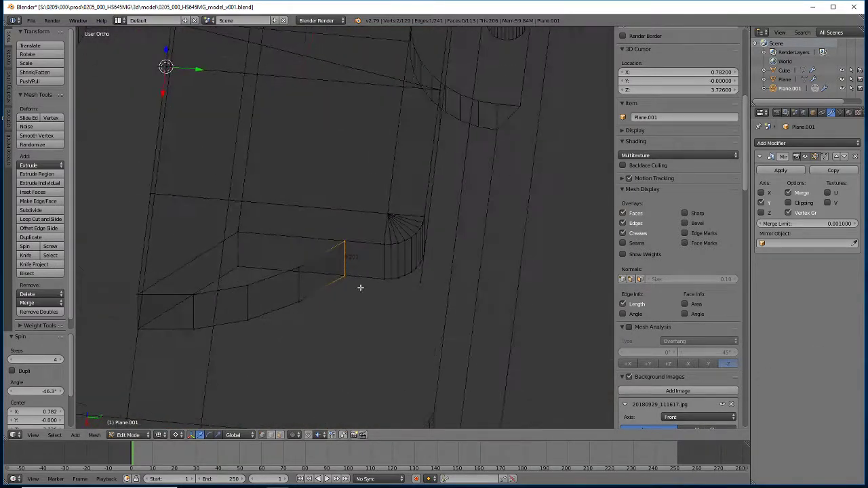
Snap the 3D cursor to the vertex at the rounded corner.
{"action": "right_click", "coordinate": [246, 240]}
{"action": "right_click", "coordinate": [382, 248]}
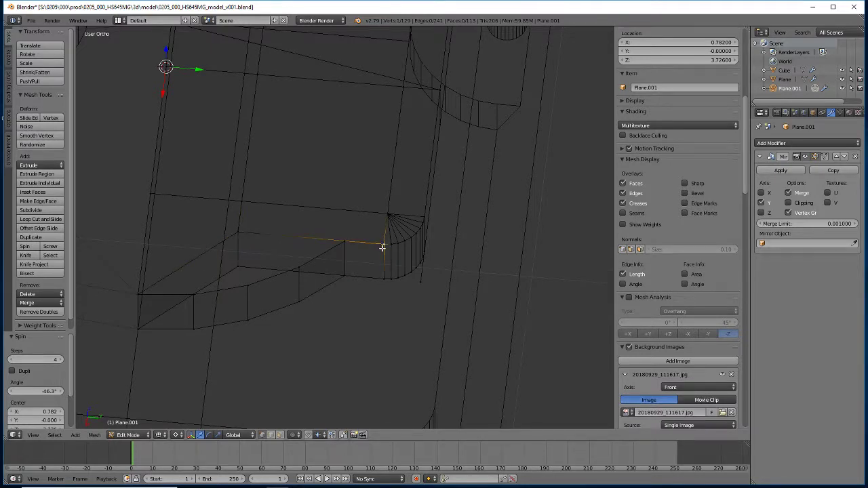
{"action": "key", "text": "shift+s"}
{"action": "left_click", "coordinate": [384, 248]}
Box-select the vertical edge at the arc's end and flatten it to zero along X.
{"action": "key", "text": "a"}
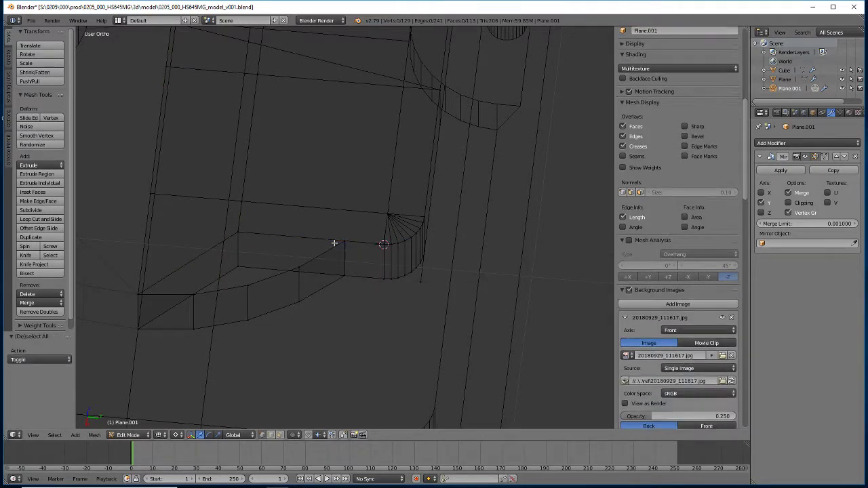
{"action": "key", "text": "b"}
{"action": "left_click_drag", "start_coordinate": [324, 217], "coordinate": [366, 285]}
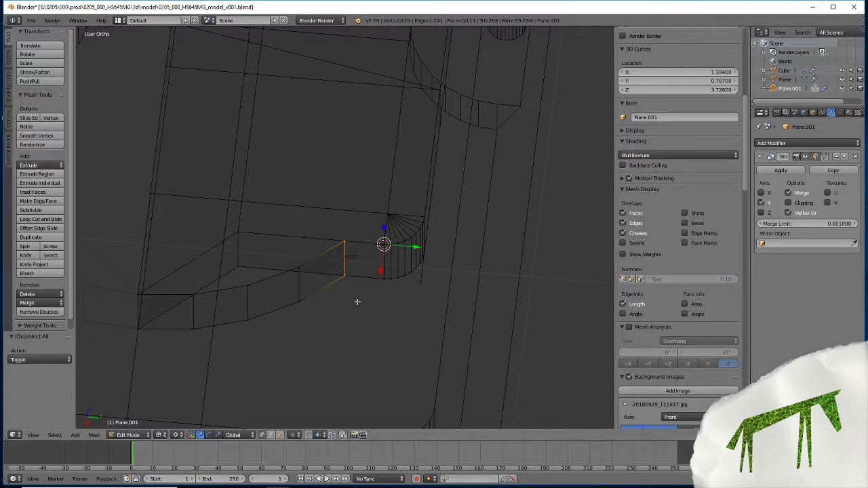
{"action": "key", "text": "s"}
{"action": "key", "text": "x"}
{"action": "key", "text": "0"}
{"action": "key", "text": "Return"}
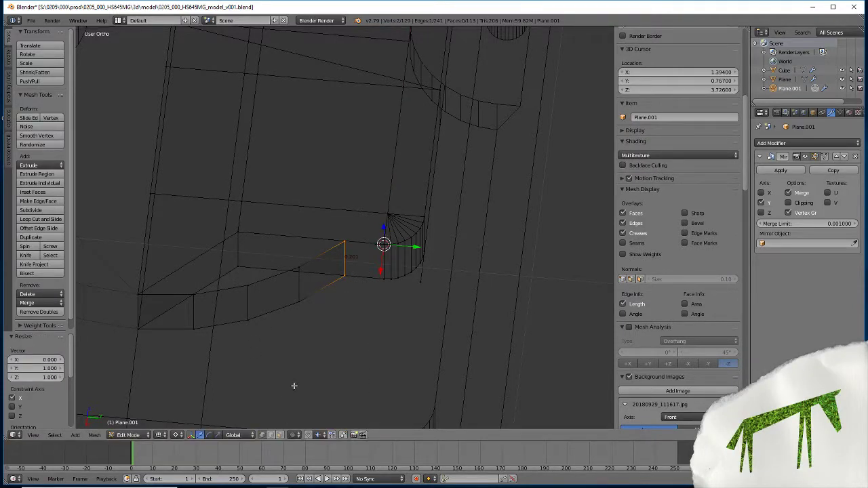
Return to solid shading and delete the sloped face beside the arc.
{"action": "key", "text": "z"}
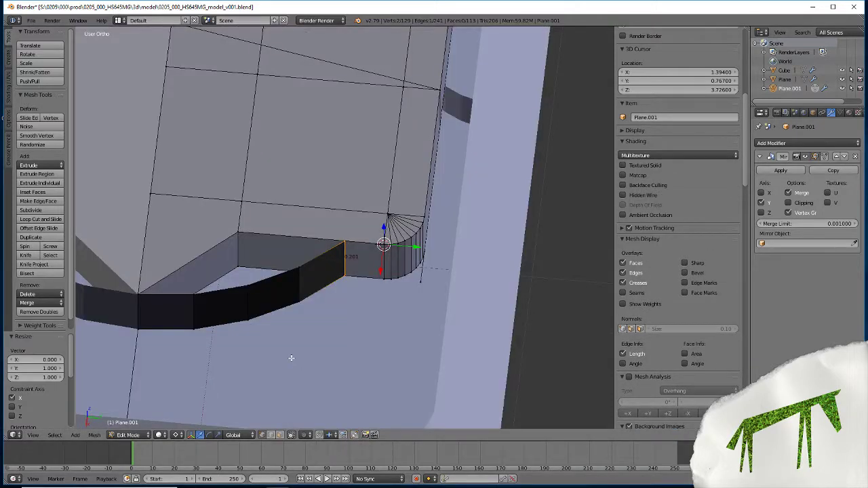
{"action": "left_click", "coordinate": [280, 435]}
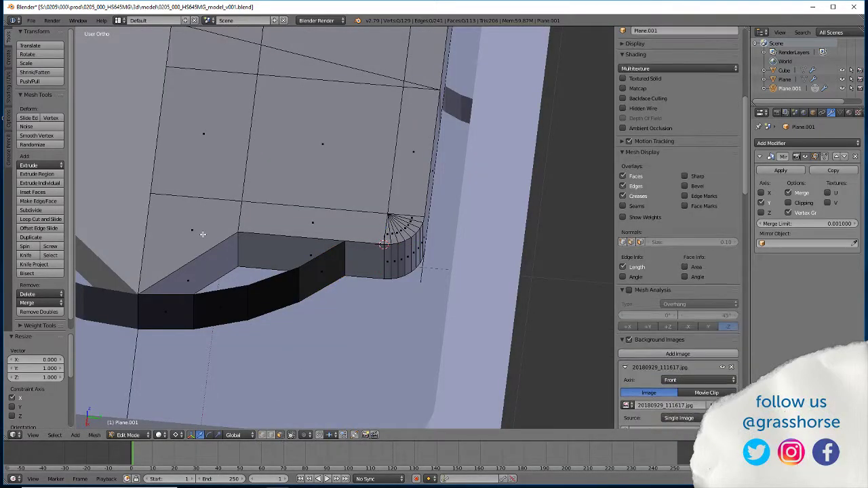
{"action": "right_click", "coordinate": [201, 264]}
{"action": "key", "text": "x"}
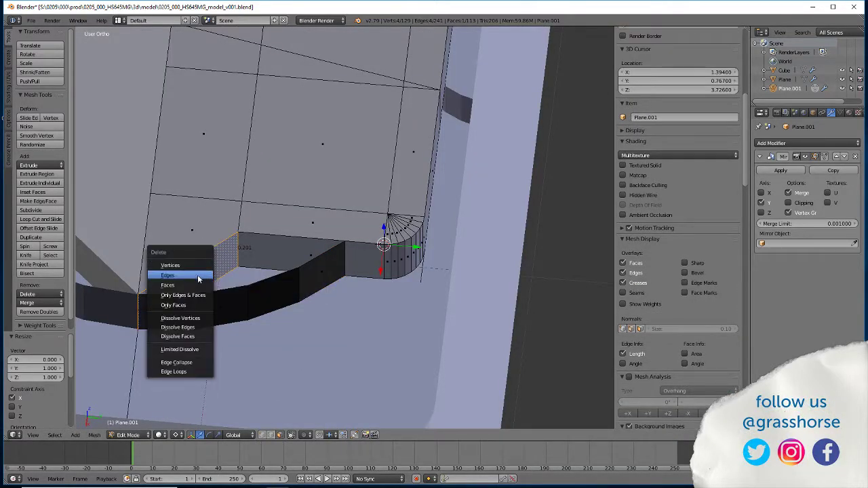
{"action": "left_click", "coordinate": [181, 285]}
{"action": "right_click", "coordinate": [269, 249]}
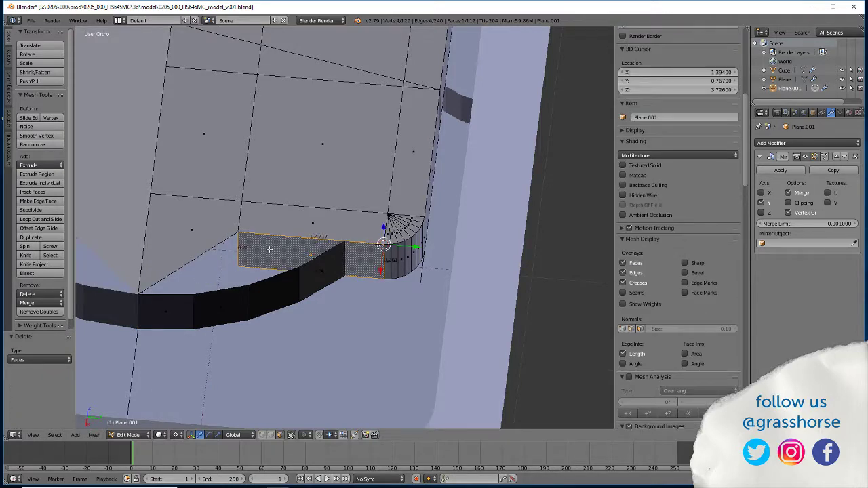
Orbit to the underside, switch to edge select mode and pick the cut's corner vertex.
{"action": "middle_click_drag", "start_coordinate": [270, 249], "coordinate": [324, 234]}
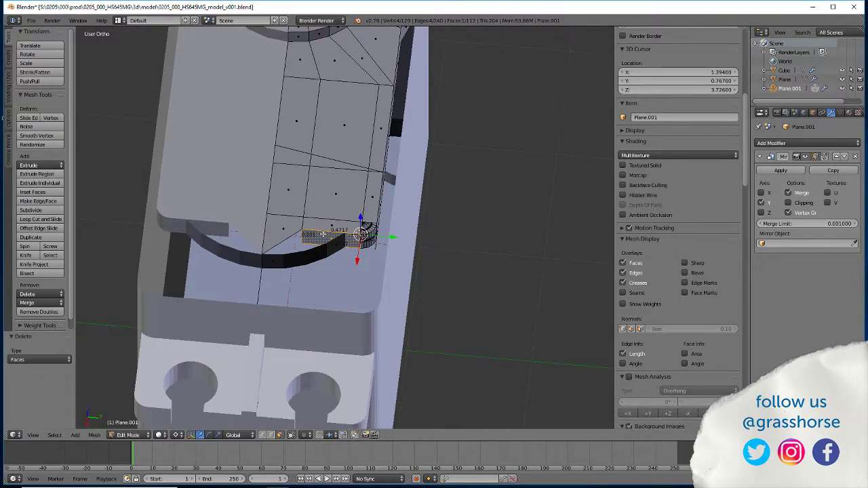
{"action": "scroll", "coordinate": [324, 234], "scroll_direction": "down", "scroll_amount": 3}
{"action": "scroll", "coordinate": [323, 234], "scroll_direction": "up", "scroll_amount": 6}
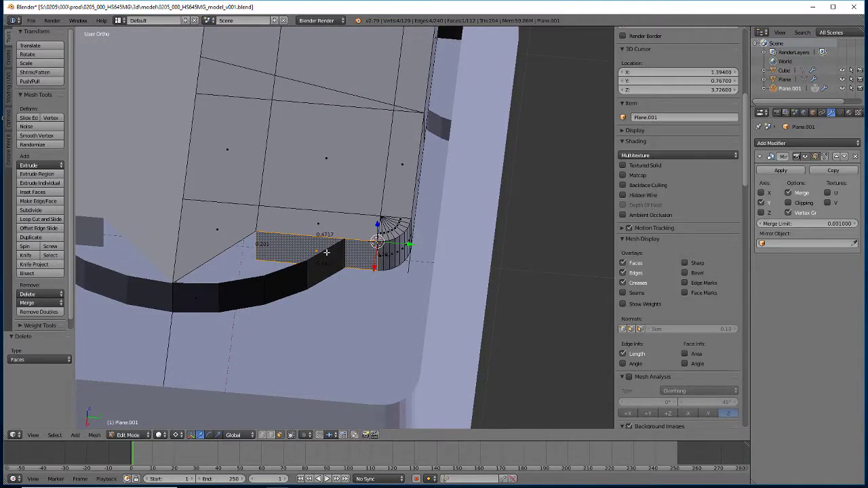
{"action": "left_click", "coordinate": [269, 435]}
{"action": "right_click", "coordinate": [341, 241]}
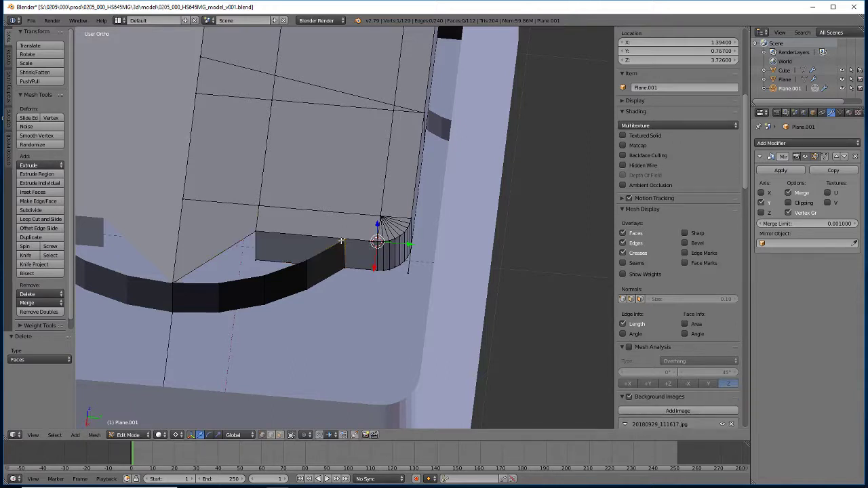
{"action": "middle_click_drag", "start_coordinate": [341, 241], "coordinate": [356, 213]}
{"action": "scroll", "coordinate": [292, 99], "scroll_direction": "down", "scroll_amount": 2}
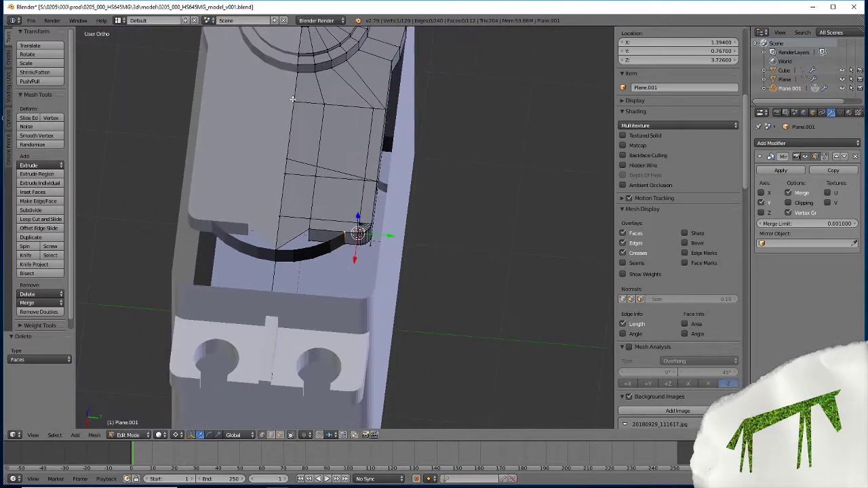
Snap the 3D cursor to the corner vertex and select the column of edges above the cut.
{"action": "key", "text": "shift+s"}
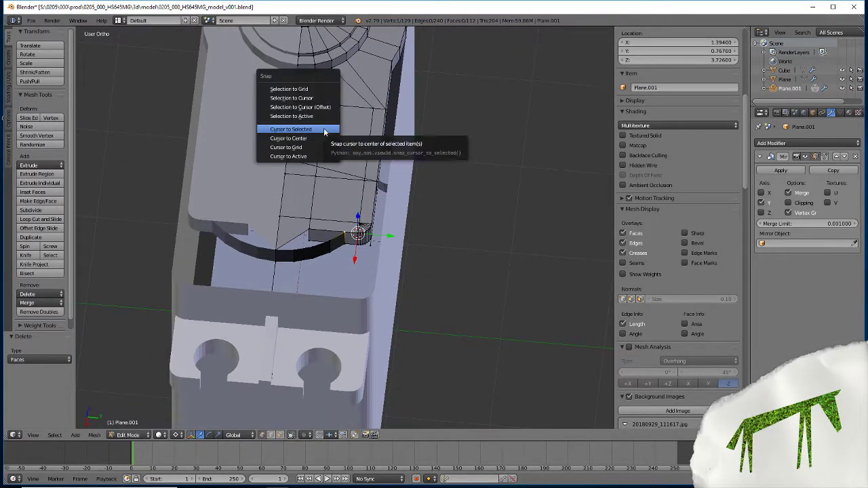
{"action": "left_click", "coordinate": [319, 130]}
{"action": "scroll", "coordinate": [297, 237], "scroll_direction": "up", "scroll_amount": 4}
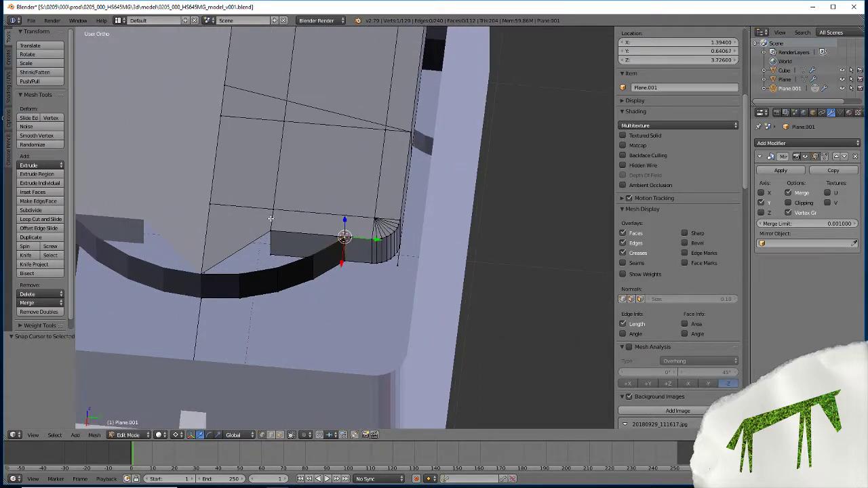
{"action": "right_click", "coordinate": [268, 256]}
{"action": "right_click", "coordinate": [282, 203], "text": "shift"}
{"action": "right_click", "coordinate": [286, 117], "text": "shift"}
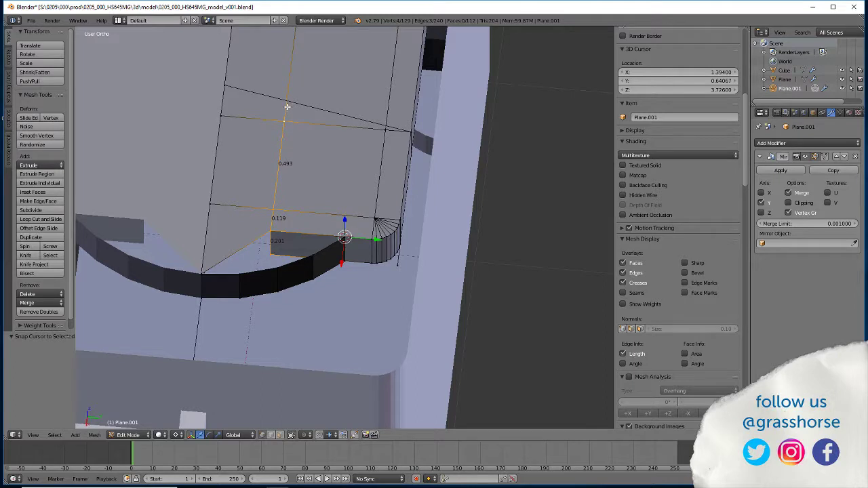
{"action": "scroll", "coordinate": [287, 106], "scroll_direction": "down", "scroll_amount": 4}
{"action": "right_click", "coordinate": [326, 104], "text": "shift"}
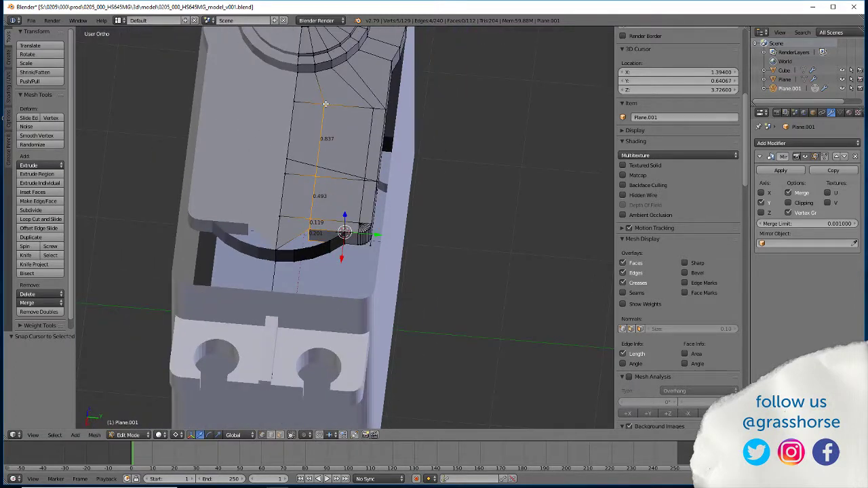
Flatten the selected edge column to zero along Y through the cursor.
{"action": "key", "text": "s"}
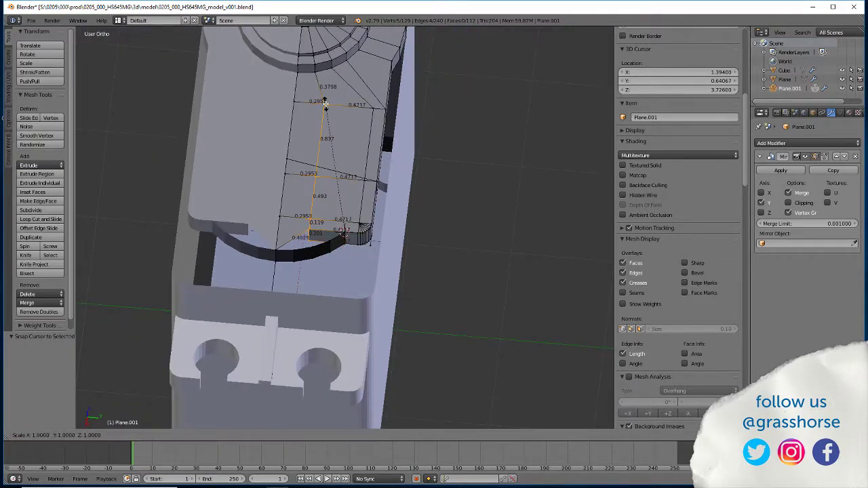
{"action": "key", "text": "y"}
{"action": "key", "text": "0"}
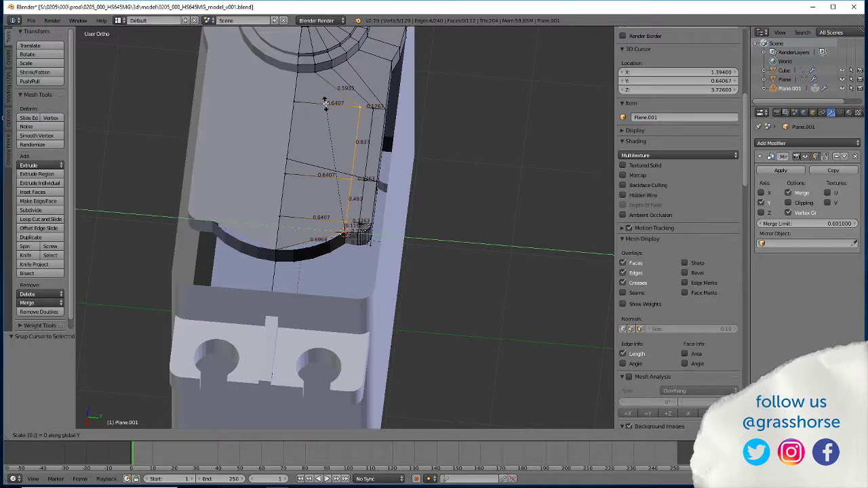
{"action": "type", "text": ".4"}
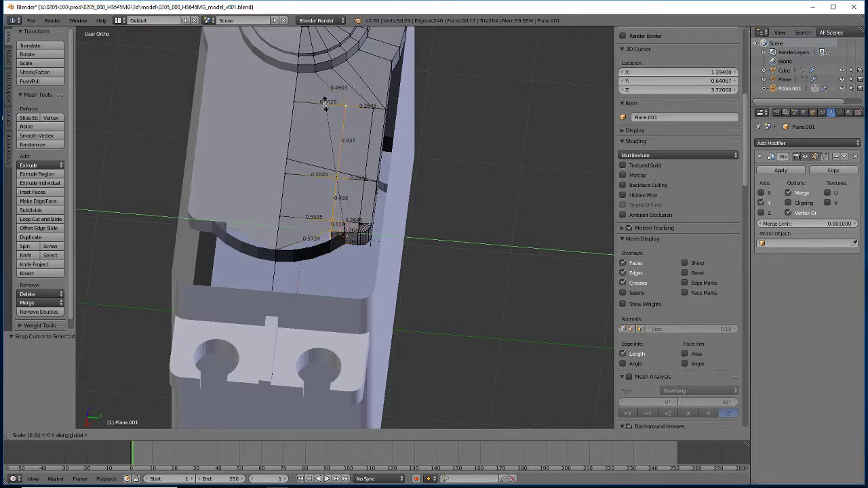
{"action": "key", "text": "Return"}
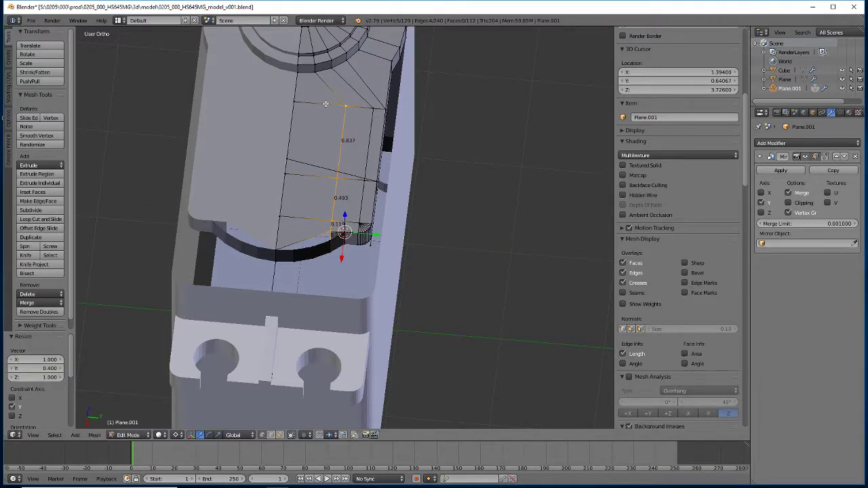
{"action": "scroll", "coordinate": [305, 279], "scroll_direction": "up", "scroll_amount": 3}
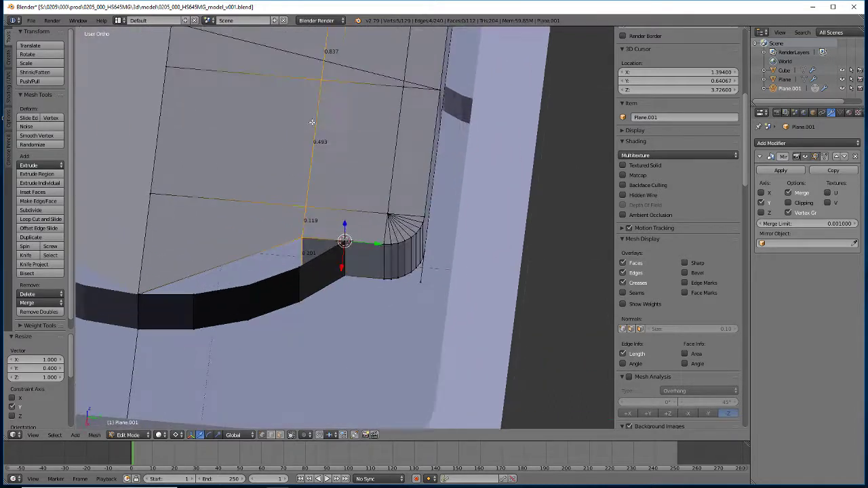
{"action": "type", "text": "sy0"}
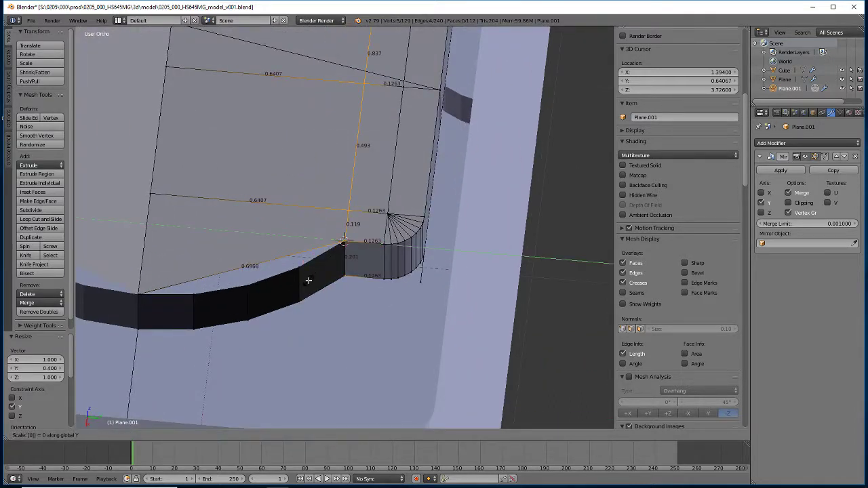
{"action": "key", "text": "Return"}
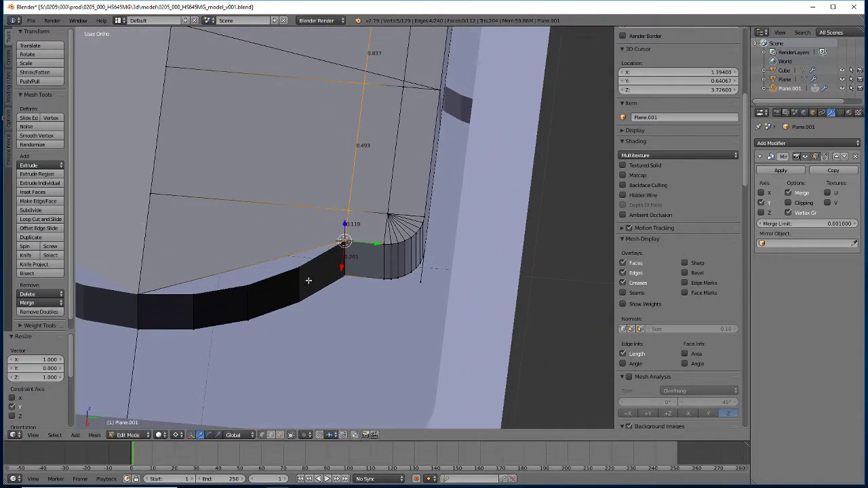
Remove Doubles across the whole mesh, merging 2 vertices to leave 129.
{"action": "key", "text": "a"}
{"action": "key", "text": "w"}
{"action": "left_click", "coordinate": [355, 198]}
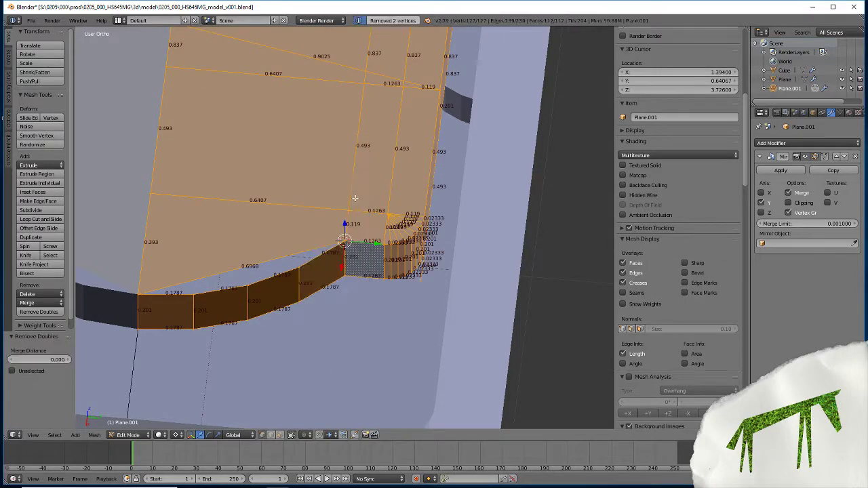
{"action": "key", "text": "a"}
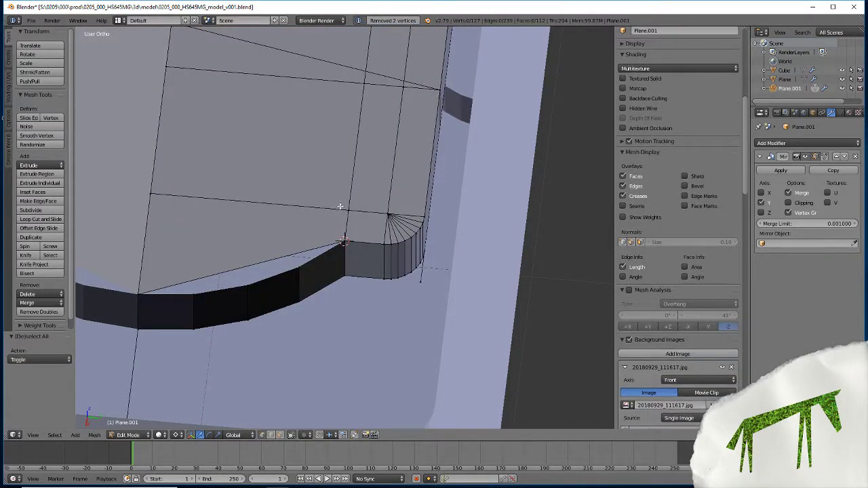
{"action": "scroll", "coordinate": [339, 316], "scroll_direction": "down", "scroll_amount": 5}
{"action": "middle_click_drag", "start_coordinate": [337, 314], "coordinate": [352, 274]}
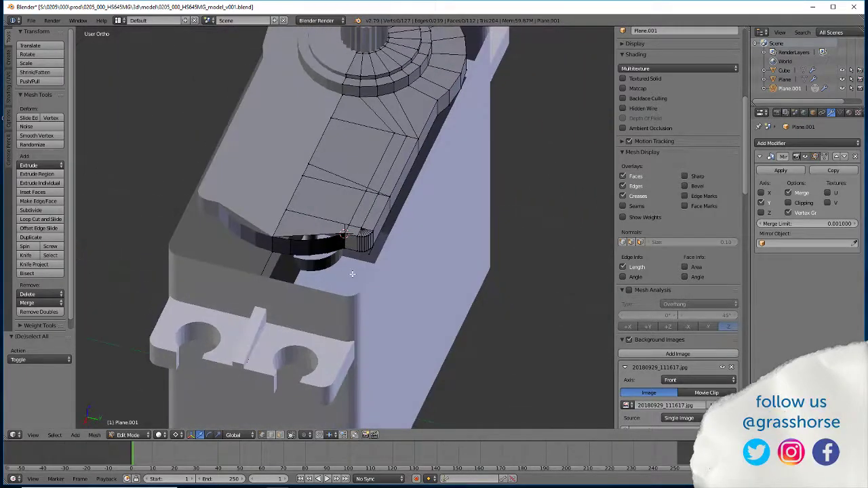
Select the edge loops on the top surface ending at the corner.
{"action": "right_click", "coordinate": [366, 238], "text": "ctrl+alt"}
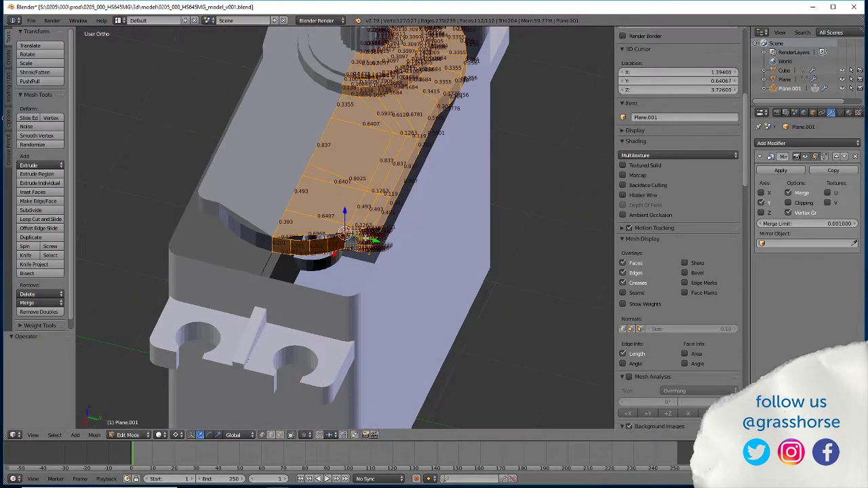
{"action": "key", "text": "a"}
{"action": "right_click", "coordinate": [366, 237], "text": "alt"}
{"action": "right_click", "coordinate": [367, 239], "text": "alt"}
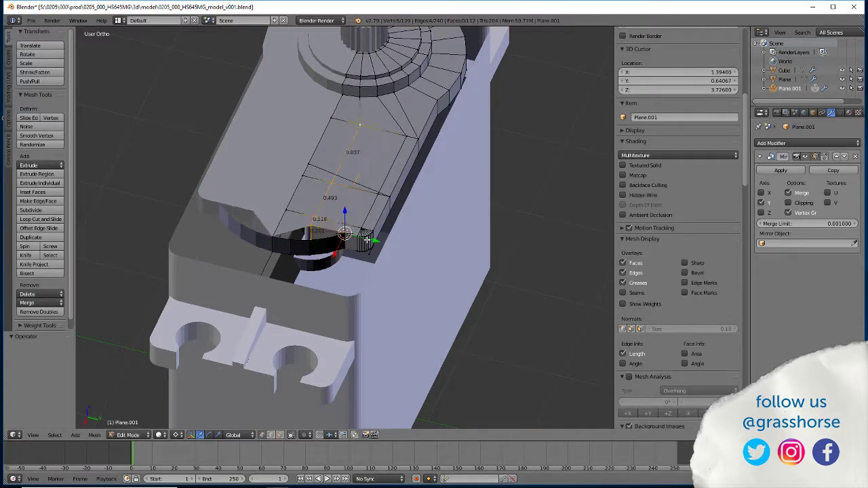
{"action": "scroll", "coordinate": [346, 262], "scroll_direction": "up", "scroll_amount": 5}
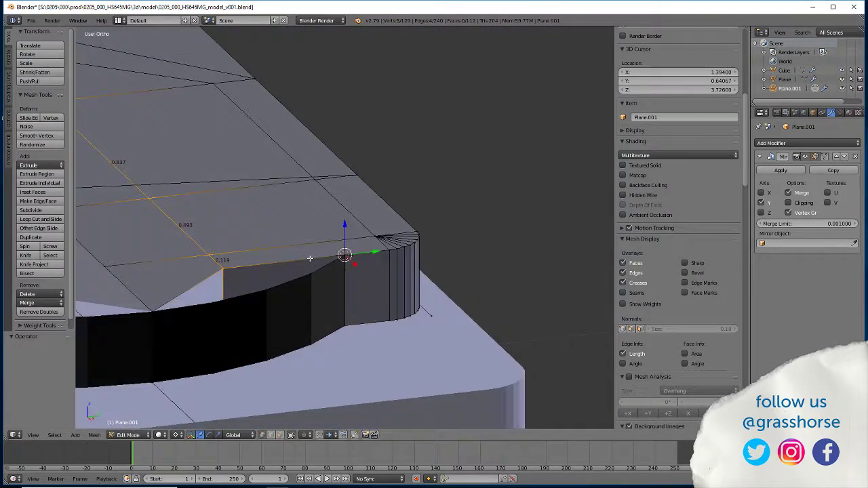
Delete the small quad face below the corner of the cut.
{"action": "middle_click_drag", "start_coordinate": [310, 259], "coordinate": [215, 253]}
{"action": "right_click", "coordinate": [228, 271], "text": "shift"}
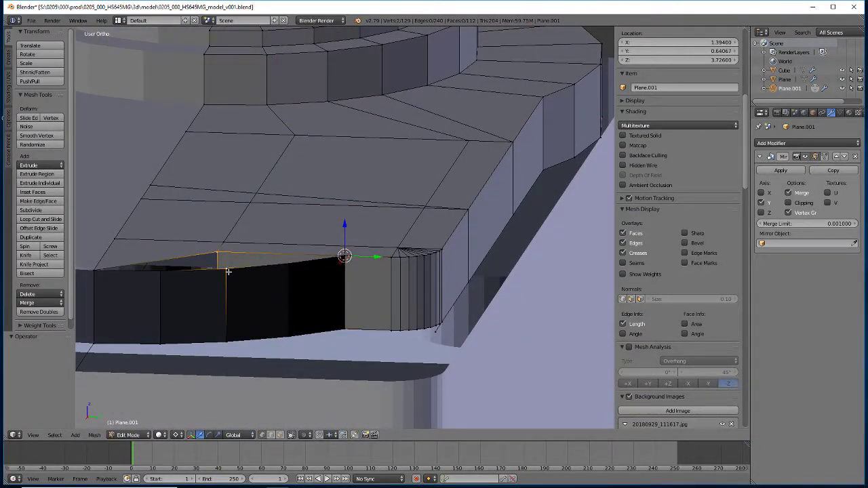
{"action": "middle_click_drag", "start_coordinate": [258, 293], "coordinate": [280, 308]}
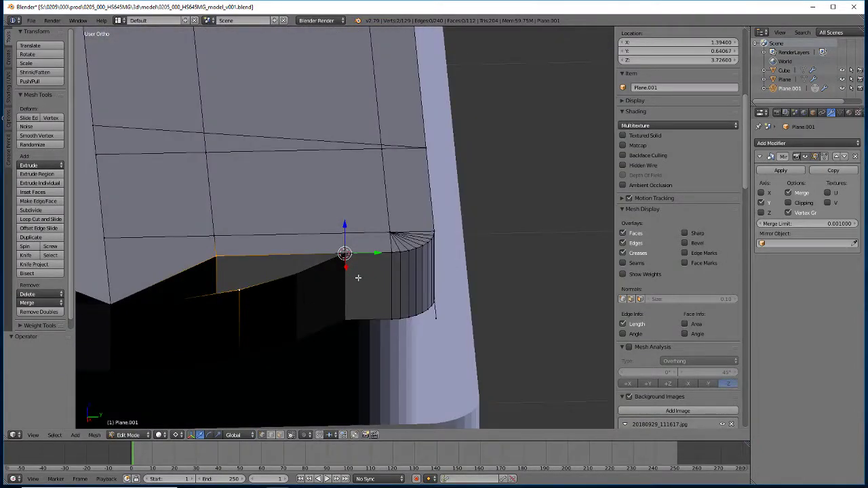
{"action": "left_click", "coordinate": [280, 435]}
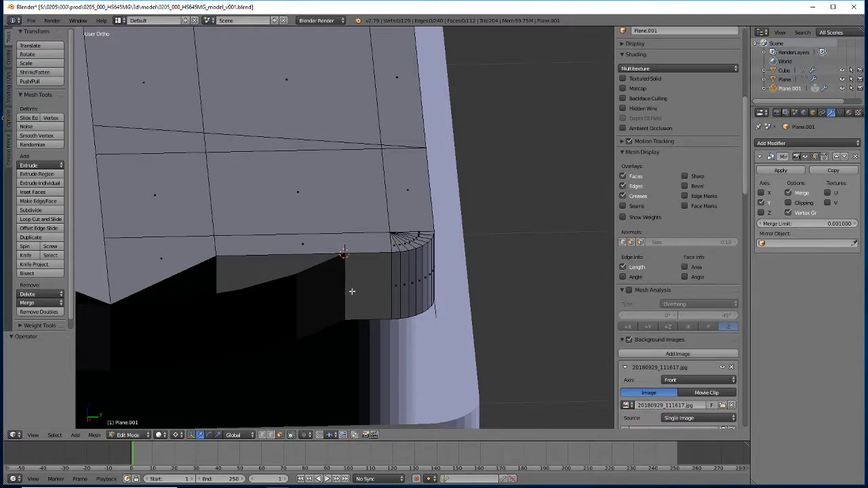
{"action": "right_click", "coordinate": [371, 279]}
{"action": "key", "text": "x"}
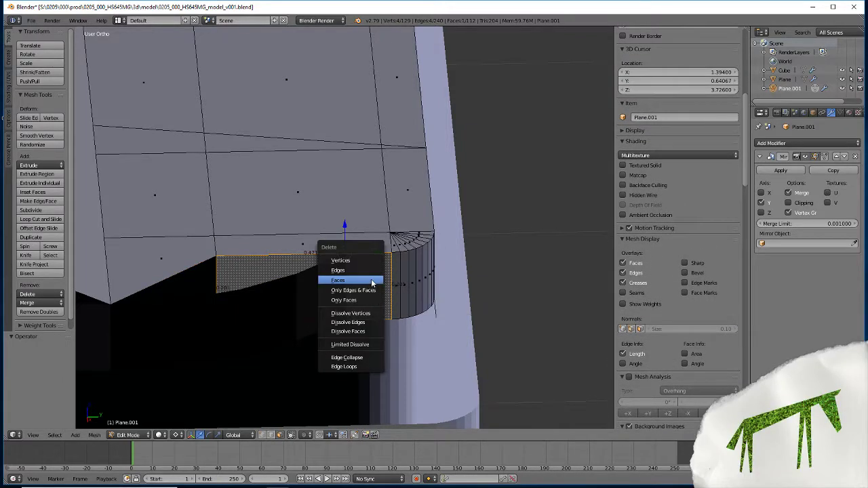
{"action": "left_click", "coordinate": [372, 281]}
Recalculate all mesh normals to face outward, then select the corner vertex.
{"action": "middle_click_drag", "start_coordinate": [233, 305], "coordinate": [270, 324]}
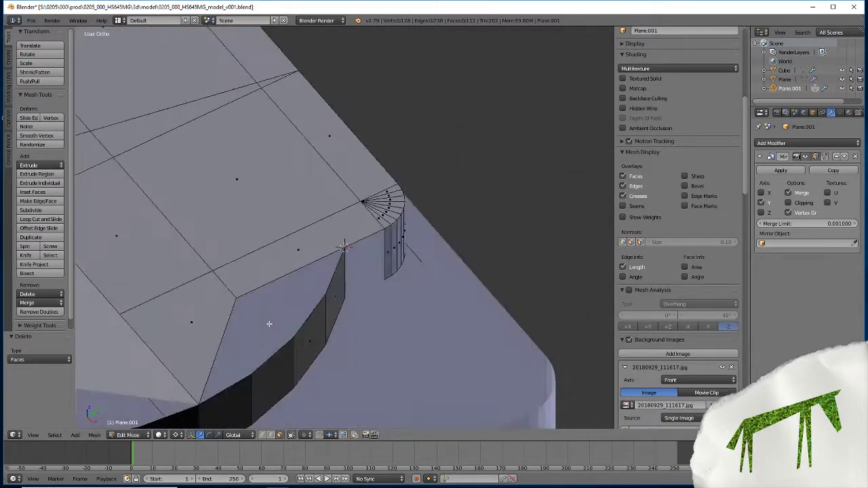
{"action": "key", "text": "a"}
{"action": "key", "text": "a"}
{"action": "key", "text": "a"}
{"action": "key", "text": "ctrl+n"}
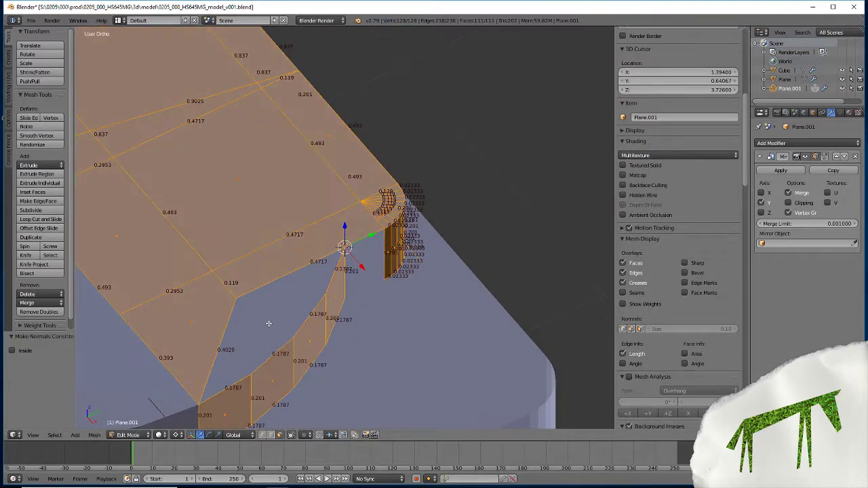
{"action": "middle_click_drag", "start_coordinate": [342, 339], "coordinate": [319, 315]}
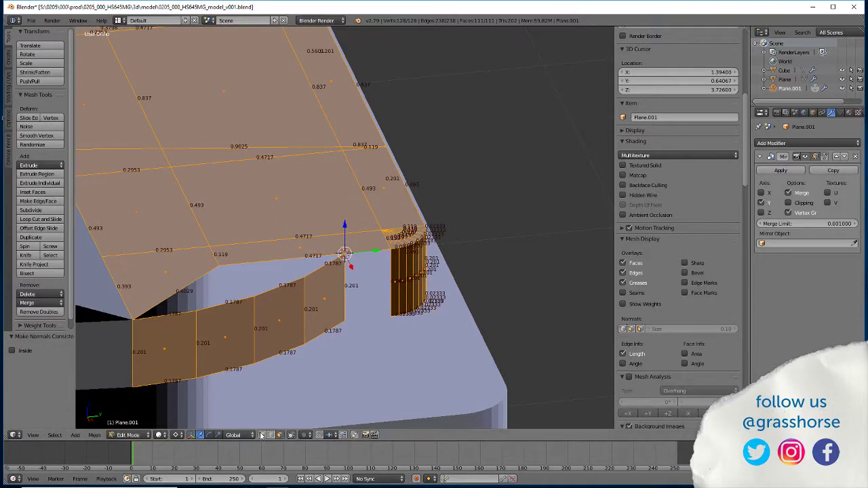
{"action": "right_click", "coordinate": [222, 271]}
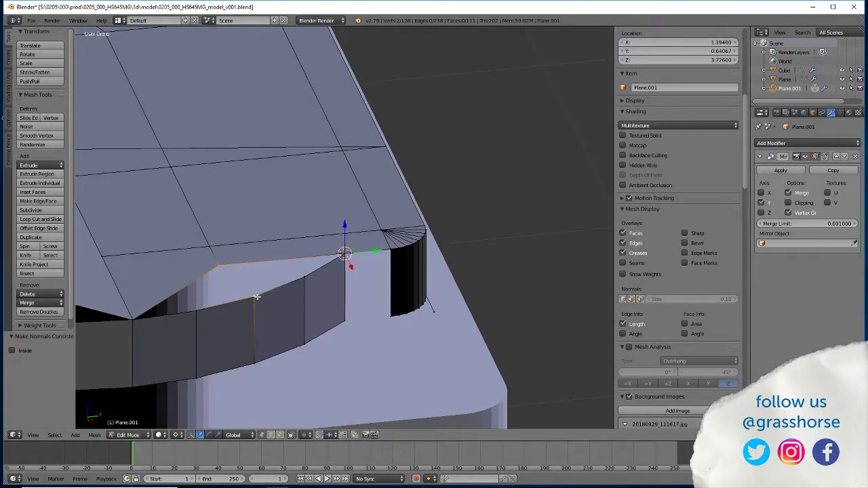
Merge the selected corner vertices at the last selected vertex.
{"action": "key", "text": "alt+m"}
{"action": "left_click", "coordinate": [257, 298]}
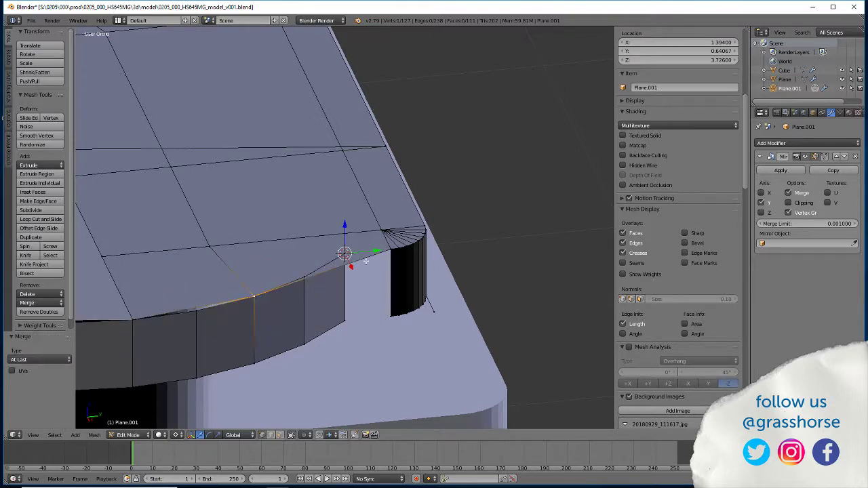
{"action": "middle_click_drag", "start_coordinate": [318, 282], "coordinate": [342, 272]}
Select the two vertical edges on either side of the side-wall gap.
{"action": "scroll", "coordinate": [345, 297], "scroll_direction": "up", "scroll_amount": 4}
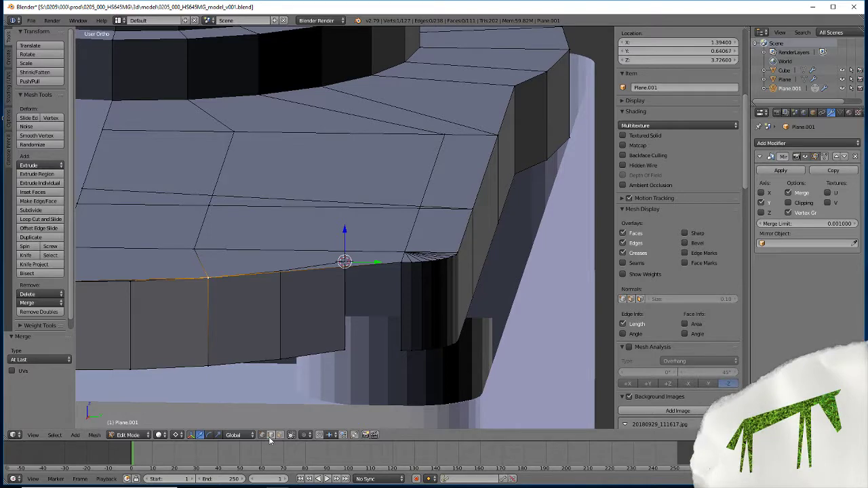
{"action": "right_click", "coordinate": [346, 309]}
{"action": "right_click", "coordinate": [401, 298], "text": "shift"}
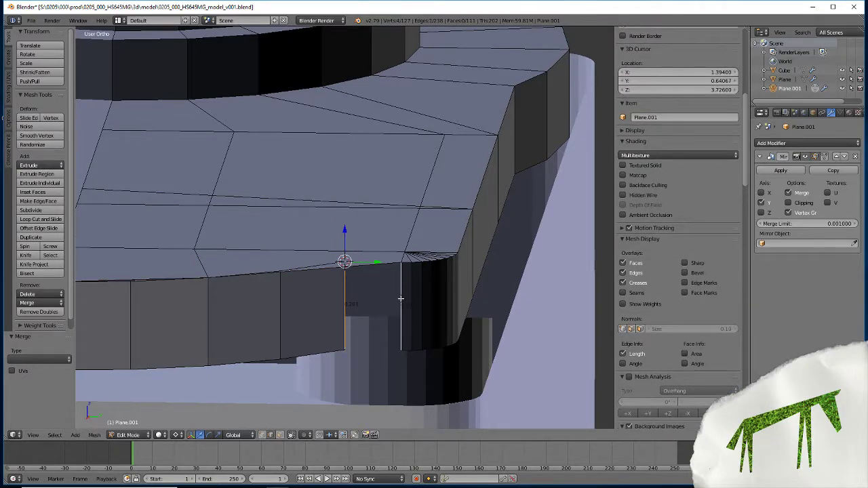
Make a face between the two vertical edges with F and inspect the filled rim wall.
{"action": "key", "text": "f"}
{"action": "scroll", "coordinate": [398, 319], "scroll_direction": "down", "scroll_amount": 2}
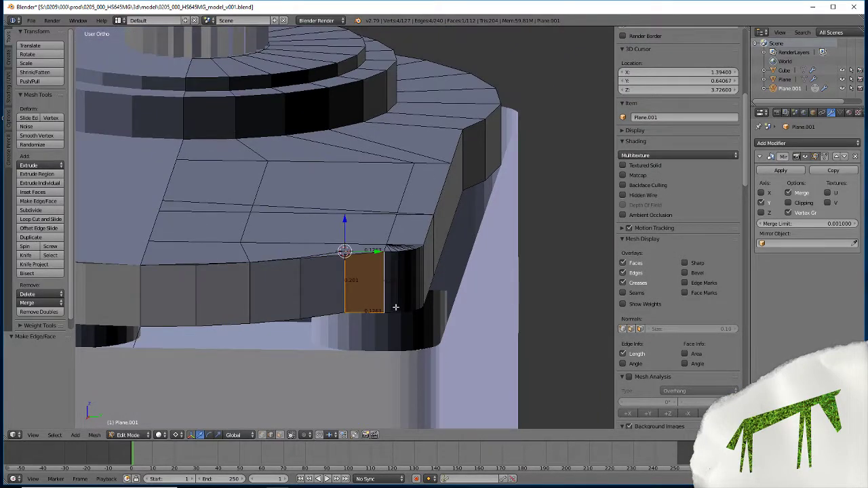
{"action": "scroll", "coordinate": [396, 308], "scroll_direction": "down", "scroll_amount": 2}
{"action": "middle_click_drag", "start_coordinate": [396, 308], "coordinate": [390, 338]}
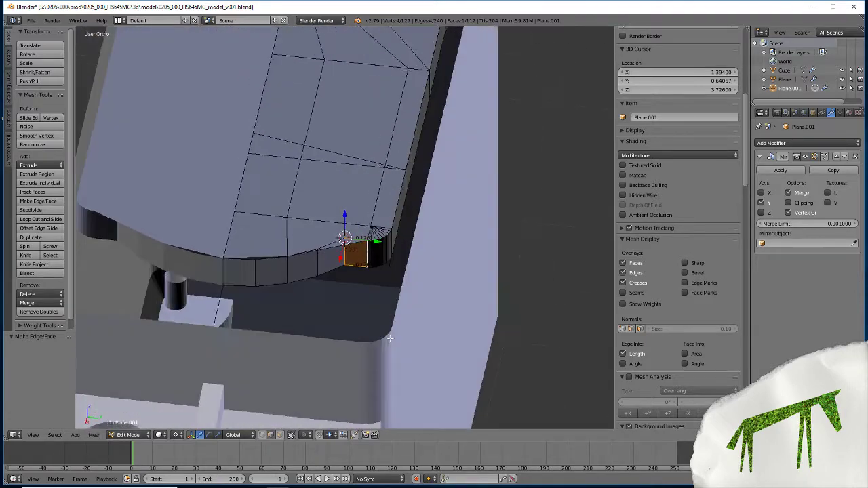
{"action": "scroll", "coordinate": [391, 338], "scroll_direction": "down", "scroll_amount": 5}
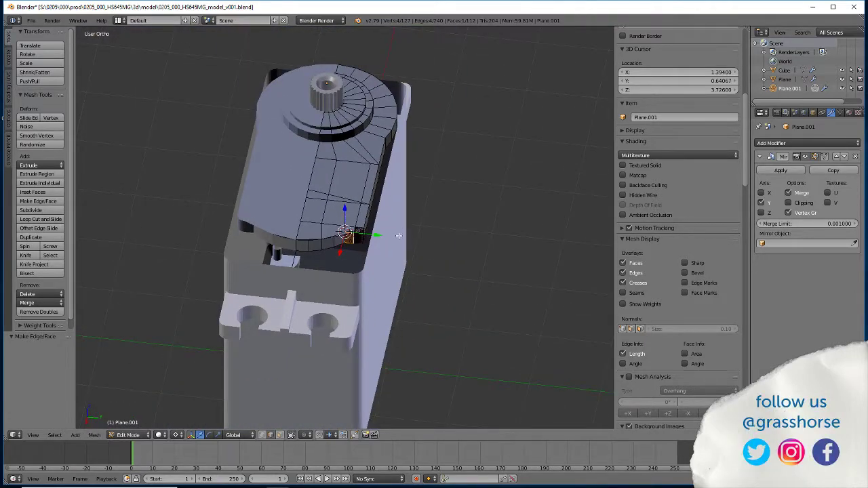
{"action": "scroll", "coordinate": [398, 235], "scroll_direction": "up", "scroll_amount": 10}
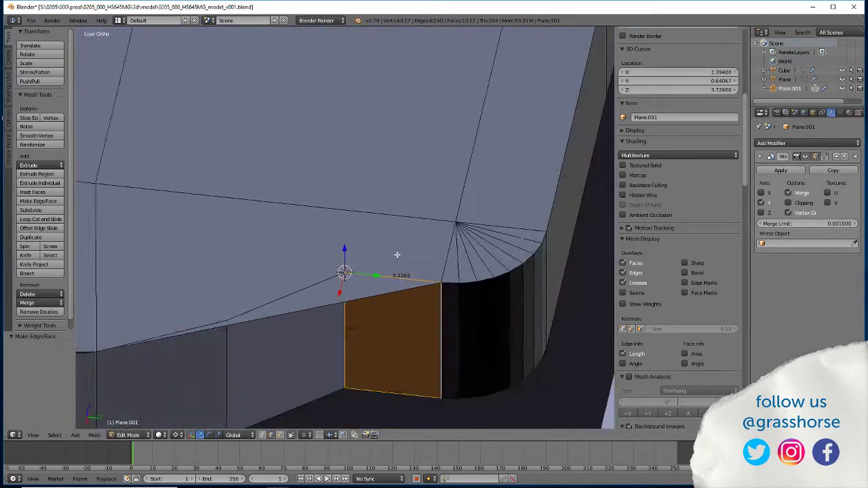
{"action": "scroll", "coordinate": [398, 255], "scroll_direction": "down", "scroll_amount": 6}
{"action": "scroll", "coordinate": [397, 255], "scroll_direction": "up", "scroll_amount": 3}
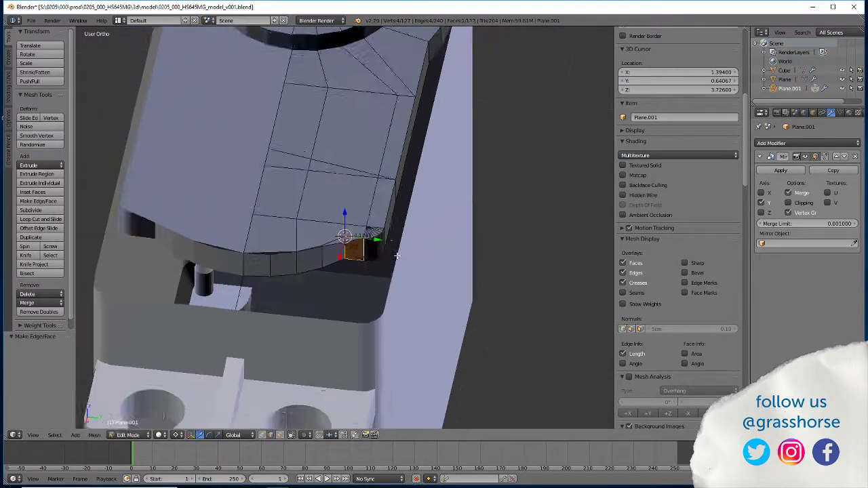
{"action": "scroll", "coordinate": [397, 255], "scroll_direction": "down", "scroll_amount": 2}
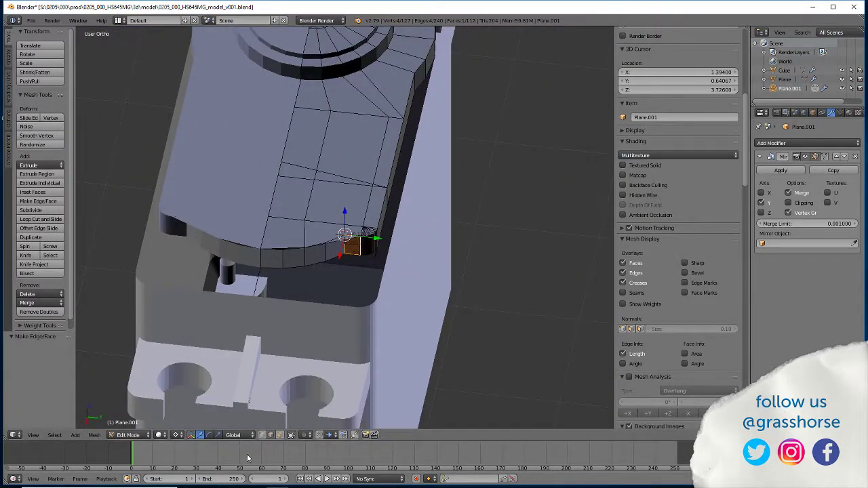
Delete the unwanted edge running across the top face.
{"action": "right_click", "coordinate": [334, 176]}
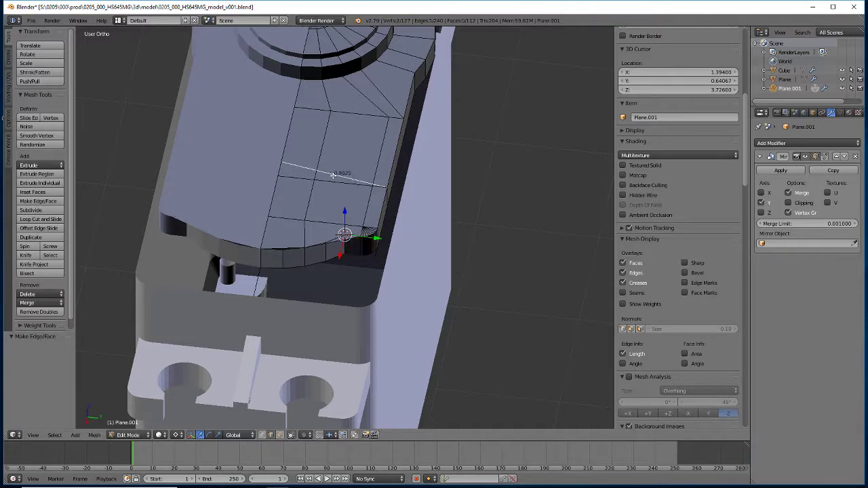
{"action": "key", "text": "x"}
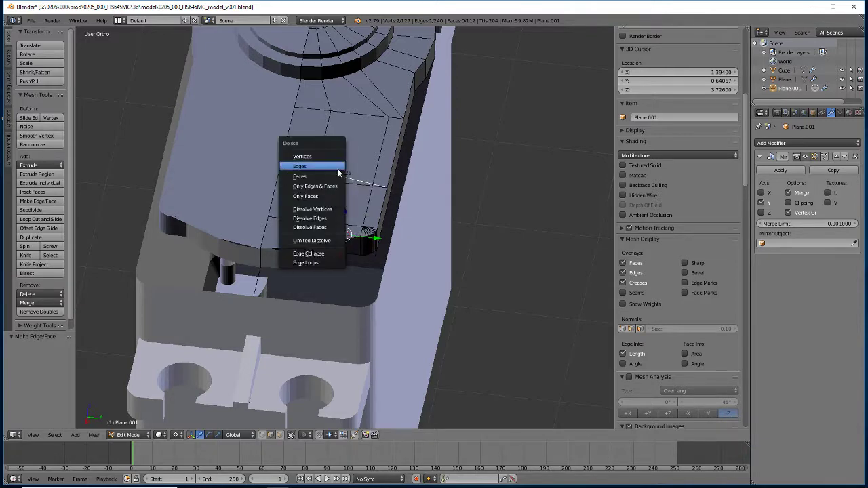
{"action": "left_click", "coordinate": [337, 169]}
{"action": "scroll", "coordinate": [354, 211], "scroll_direction": "up", "scroll_amount": 2}
{"action": "middle_click_drag", "start_coordinate": [354, 211], "coordinate": [334, 232]}
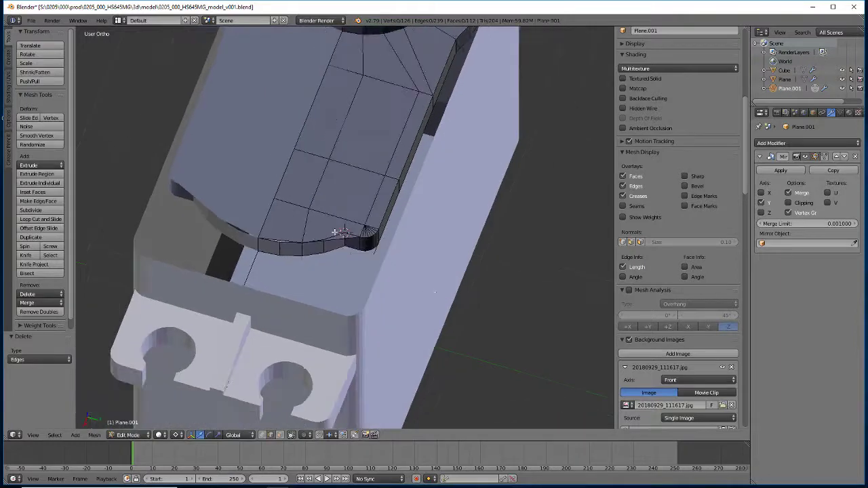
Remove the stray vertex near the curved corner and inspect the cleaned-up mesh.
{"action": "right_click", "coordinate": [375, 251]}
{"action": "key", "text": "ctrl+v"}
{"action": "left_click", "coordinate": [378, 251]}
{"action": "middle_click_drag", "start_coordinate": [378, 252], "coordinate": [364, 230]}
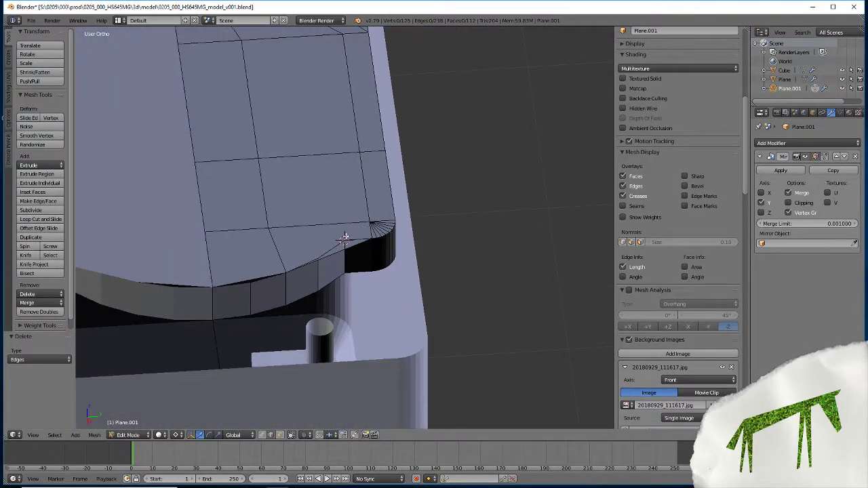
{"action": "middle_click_drag", "start_coordinate": [311, 262], "coordinate": [330, 230]}
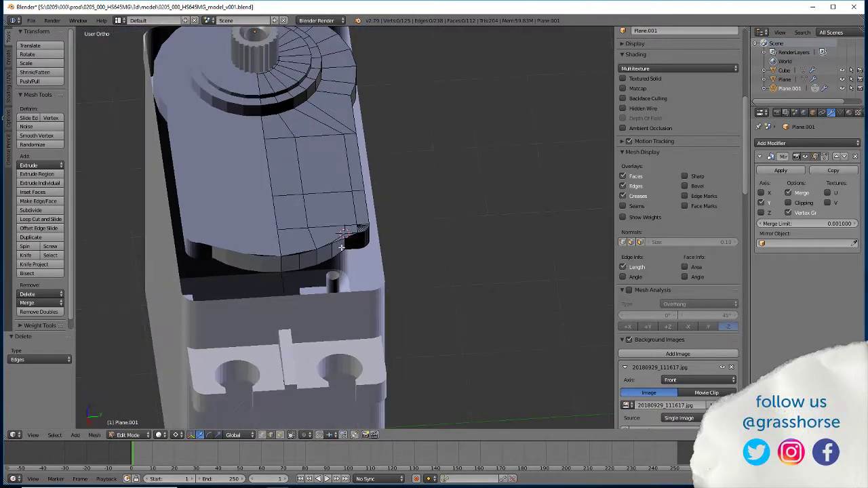
{"action": "scroll", "coordinate": [334, 253], "scroll_direction": "up", "scroll_amount": 8}
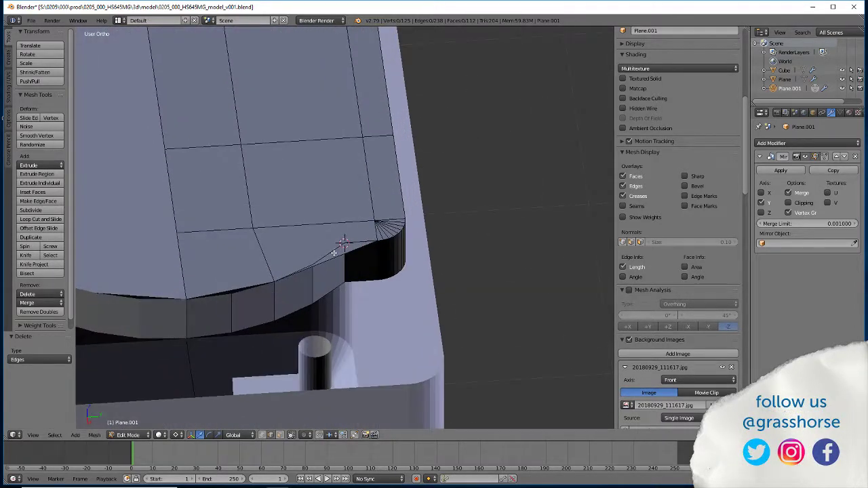
{"action": "scroll", "coordinate": [154, 193], "scroll_direction": "down", "scroll_amount": 2}
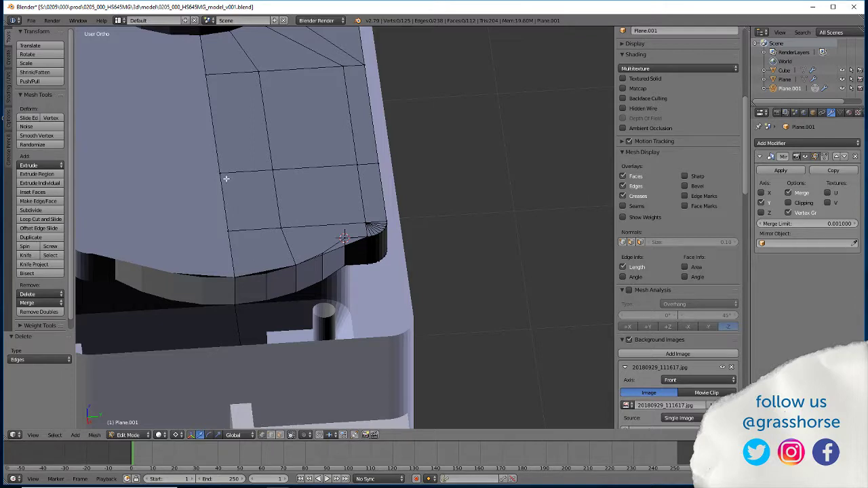
Snap the 3D cursor onto the front centre-line vertex at X 0.782, Y 0, Z 3.726.
{"action": "key", "text": "ctrl+z"}
{"action": "key", "text": "shift+s"}
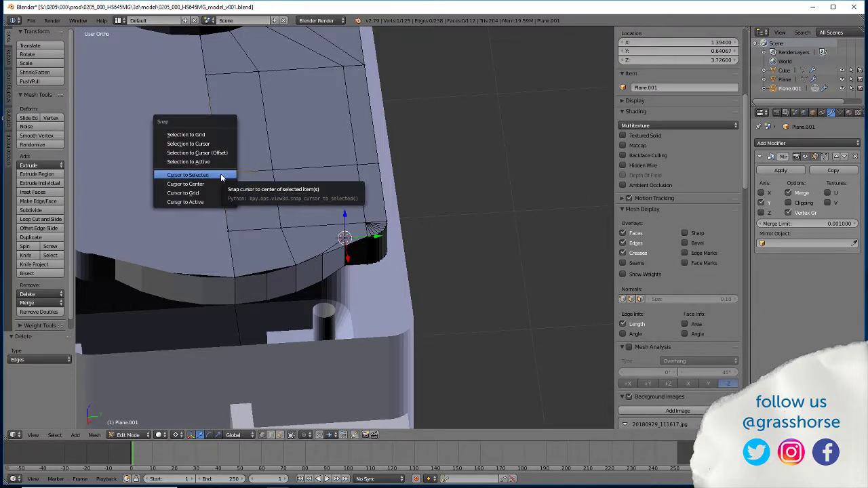
{"action": "left_click", "coordinate": [221, 175]}
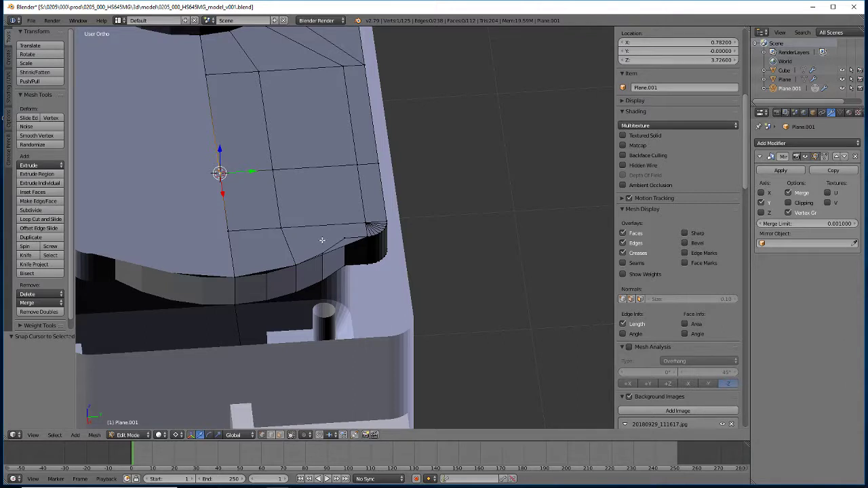
{"action": "right_click", "coordinate": [283, 229]}
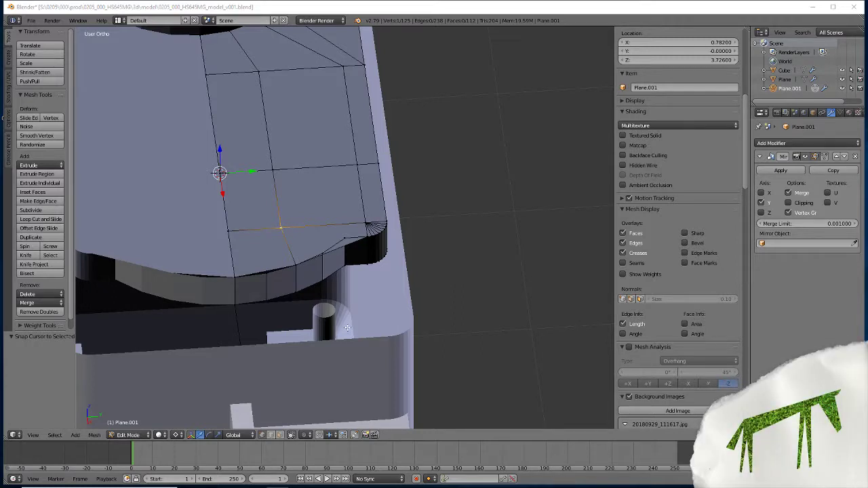
{"action": "left_click", "coordinate": [279, 436]}
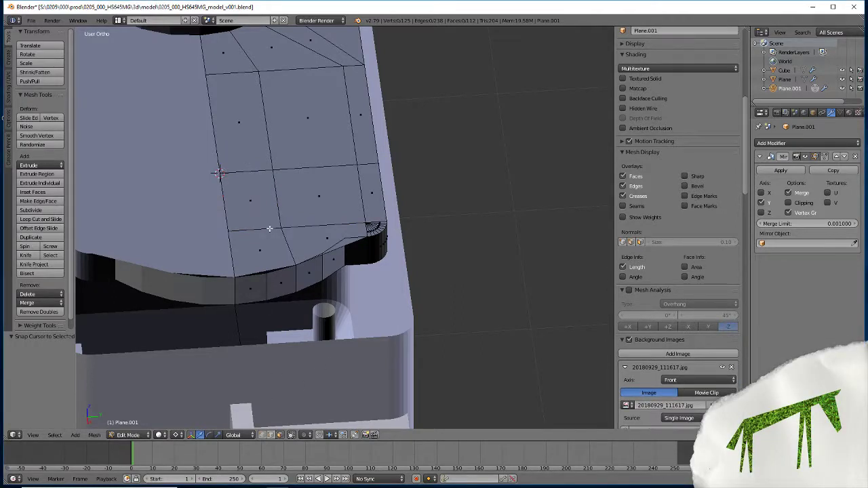
Select the four top-surface faces beside the centre line and delete them.
{"action": "right_click", "coordinate": [255, 251]}
{"action": "right_click", "coordinate": [321, 237], "text": "shift"}
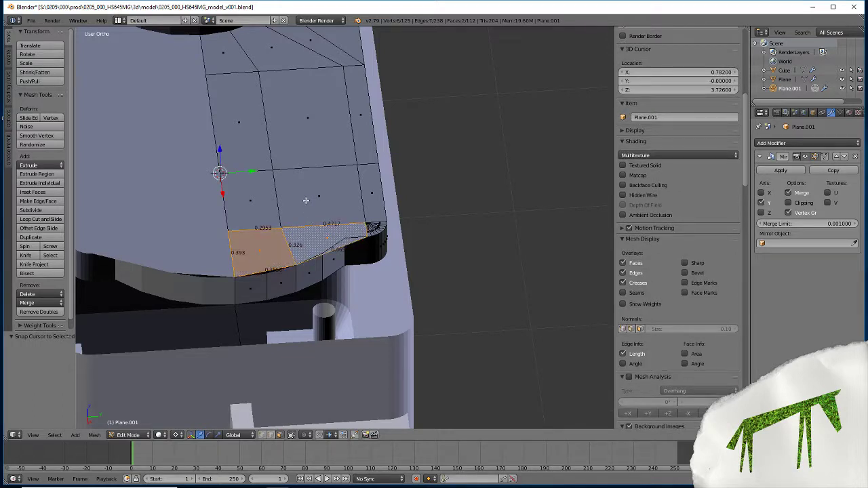
{"action": "right_click", "coordinate": [305, 201], "text": "shift"}
{"action": "right_click", "coordinate": [261, 203], "text": "shift"}
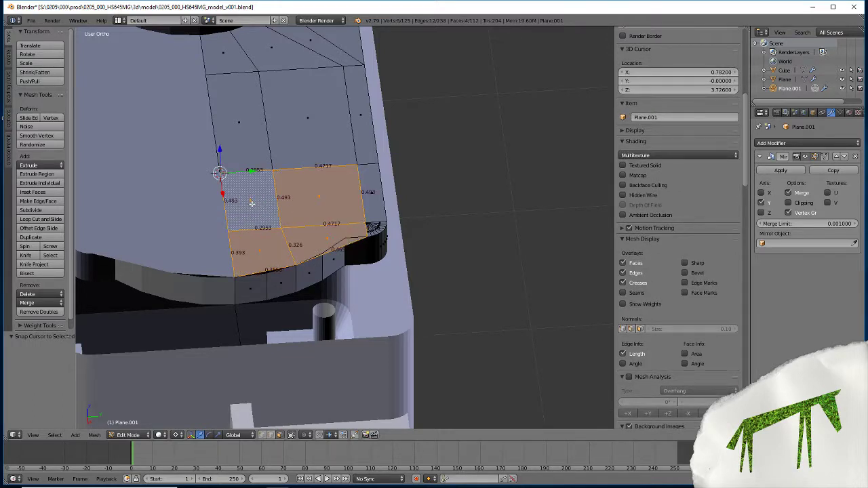
{"action": "key", "text": "x"}
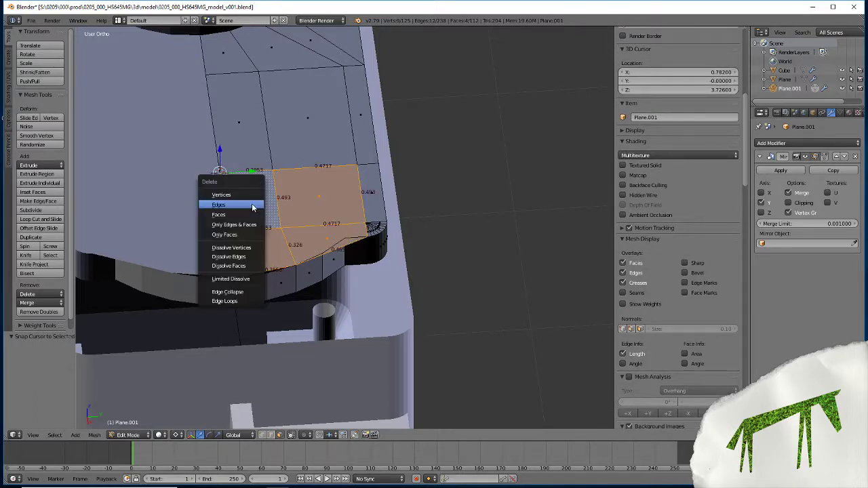
{"action": "left_click", "coordinate": [219, 214]}
{"action": "middle_click_drag", "start_coordinate": [257, 196], "coordinate": [253, 162]}
{"action": "scroll", "coordinate": [253, 162], "scroll_direction": "up", "scroll_amount": 2}
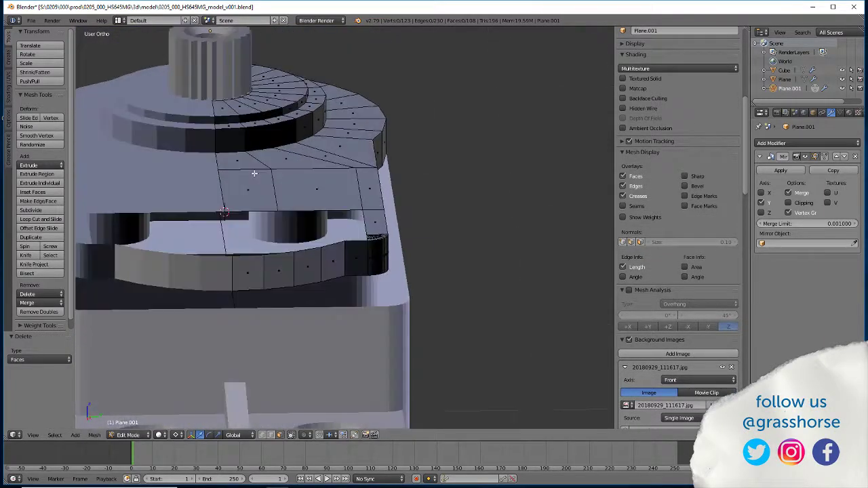
{"action": "middle_click_drag", "start_coordinate": [269, 276], "coordinate": [244, 277]}
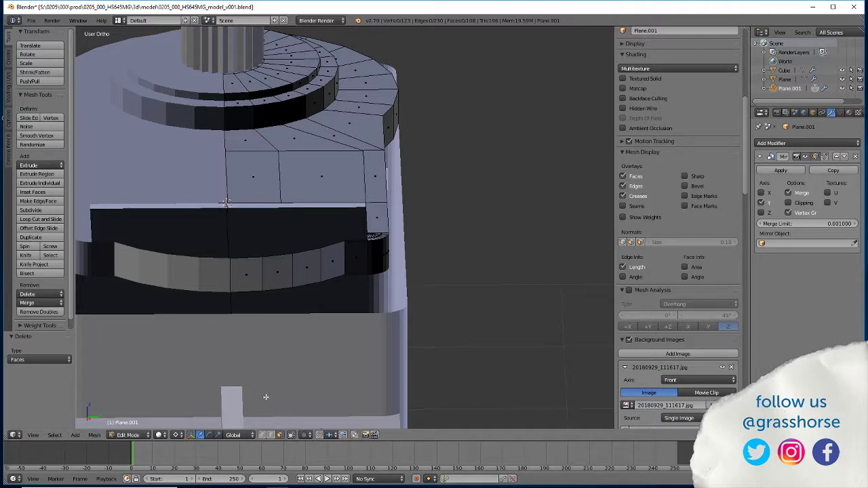
{"action": "left_click", "coordinate": [263, 435]}
Extrude a vertex from the centre front vertex, scale it to 0, and switch to Top Ortho view.
{"action": "right_click", "coordinate": [233, 253]}
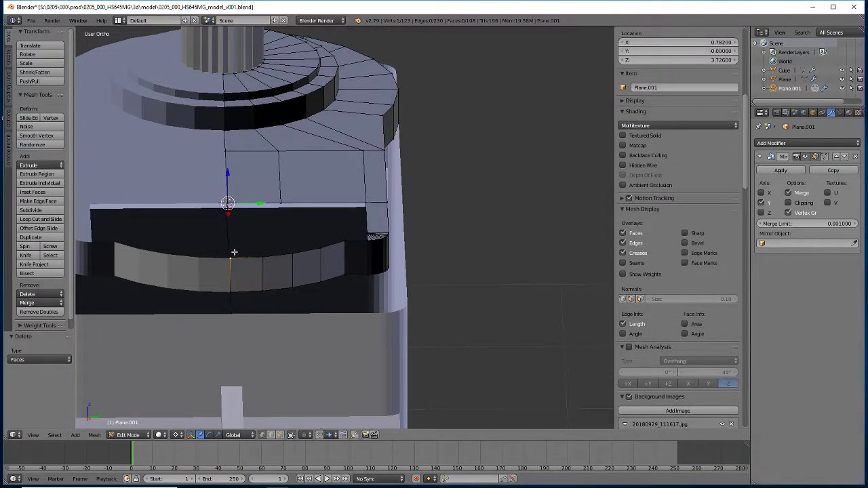
{"action": "key", "text": "e"}
{"action": "right_click", "coordinate": [271, 225]}
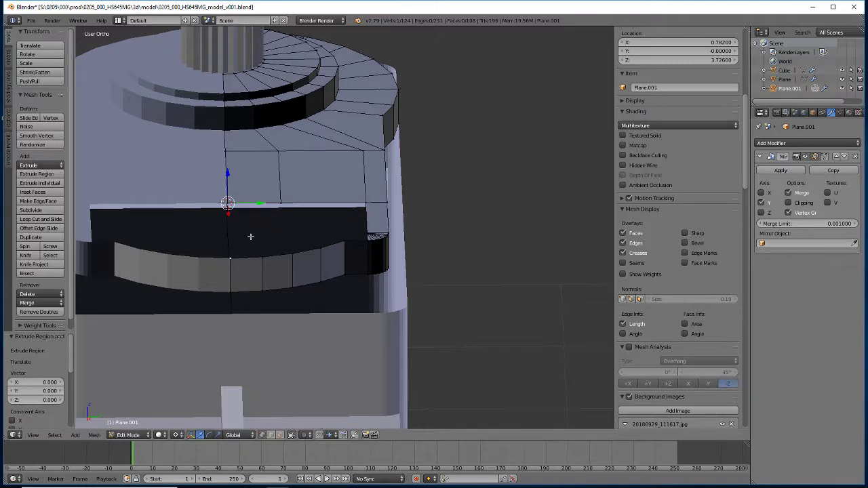
{"action": "key", "text": "s"}
{"action": "key", "text": "0"}
{"action": "key", "text": "Return"}
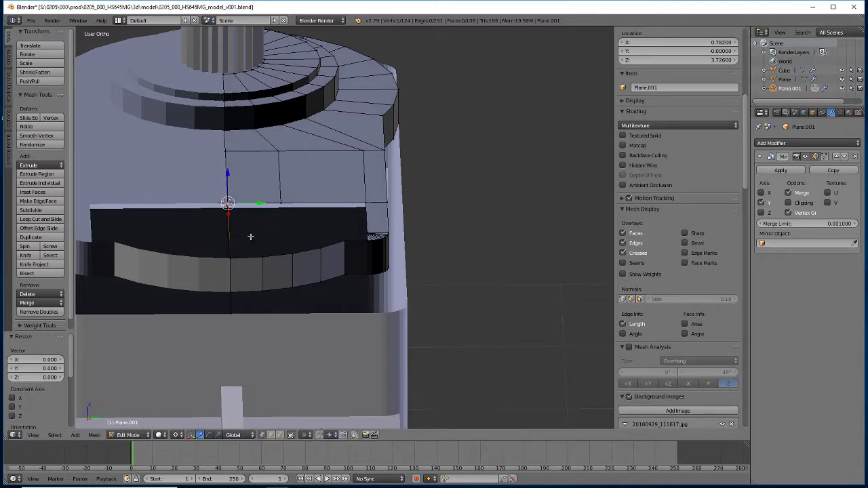
{"action": "key", "text": "KP_7"}
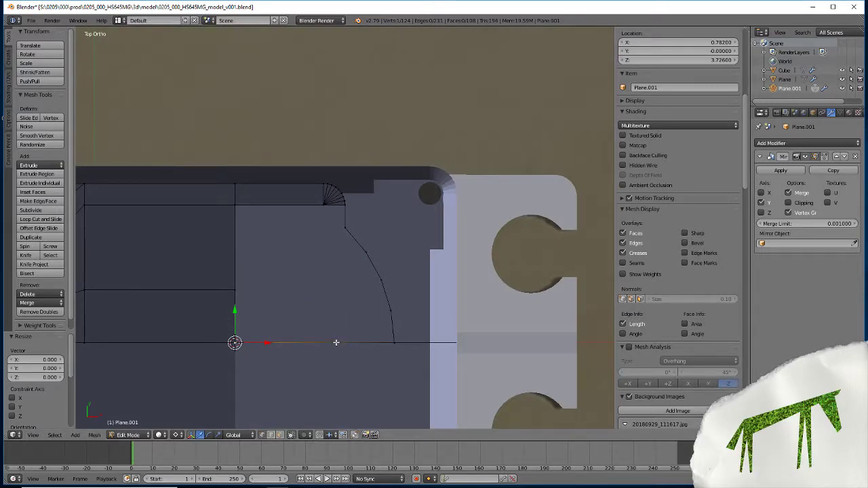
Spin the new edge 4 steps by -46.3° around the cursor, then Remove Doubles to merge 9 vertices.
{"action": "right_click", "coordinate": [301, 342]}
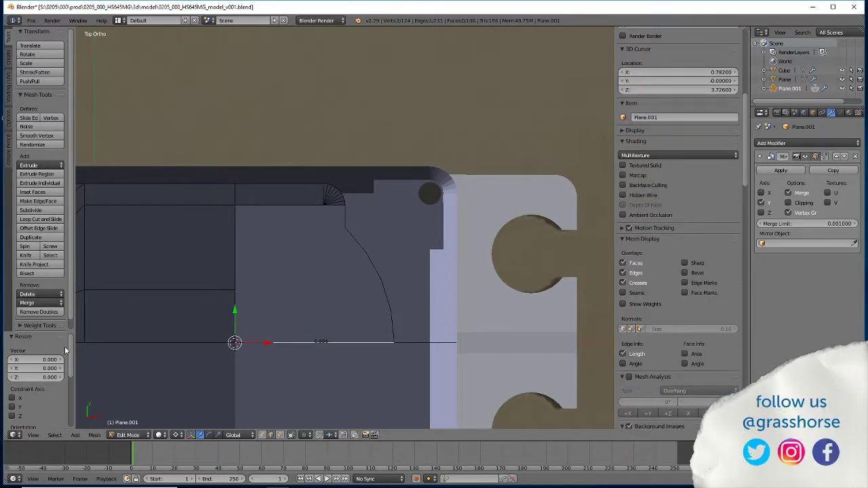
{"action": "left_click", "coordinate": [28, 248]}
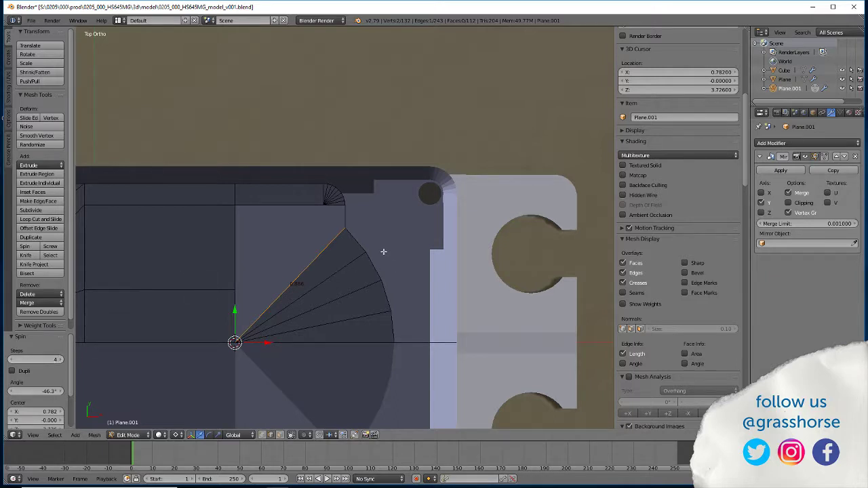
{"action": "key", "text": "a"}
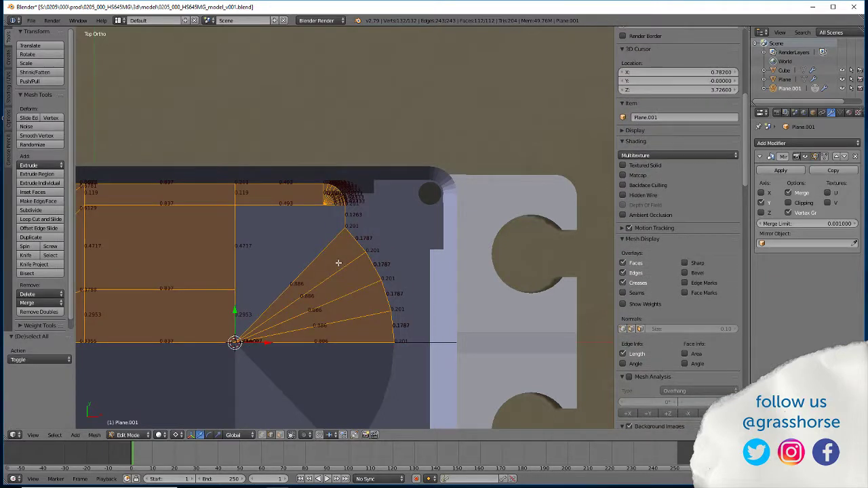
{"action": "key", "text": "w"}
{"action": "left_click", "coordinate": [338, 263]}
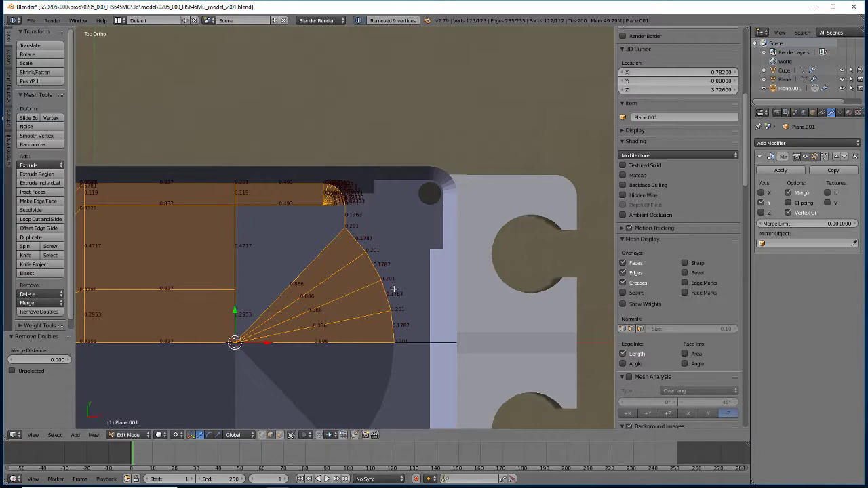
Check the fan's outer corner vertex connections with a cancelled trial move.
{"action": "middle_click_drag", "start_coordinate": [394, 290], "coordinate": [337, 251]}
{"action": "scroll", "coordinate": [340, 252], "scroll_direction": "up", "scroll_amount": 2}
{"action": "scroll", "coordinate": [340, 252], "scroll_direction": "down", "scroll_amount": 1}
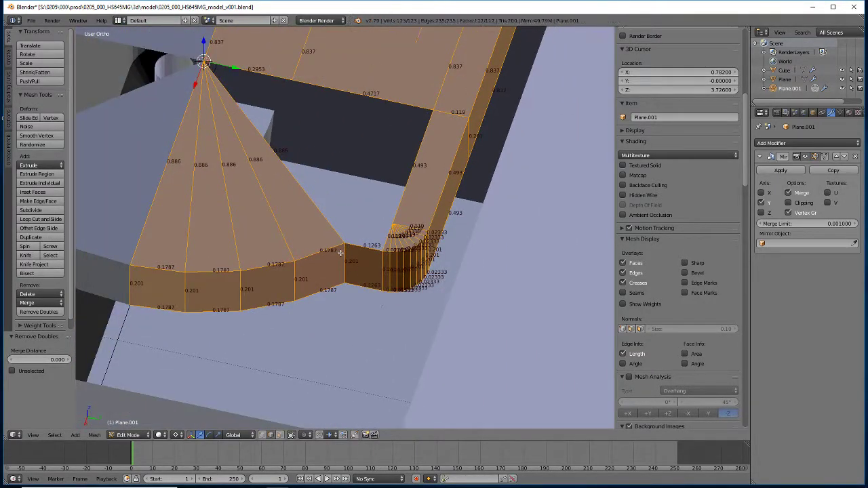
{"action": "scroll", "coordinate": [341, 253], "scroll_direction": "down", "scroll_amount": 3}
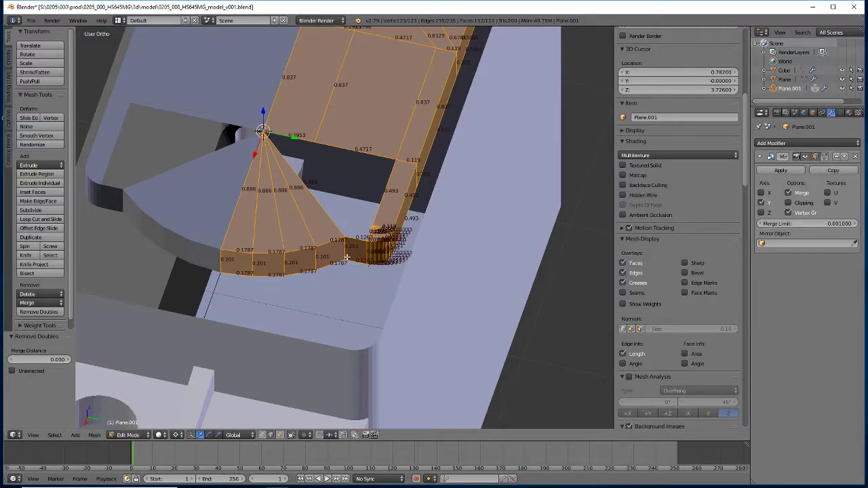
{"action": "scroll", "coordinate": [347, 257], "scroll_direction": "up", "scroll_amount": 3}
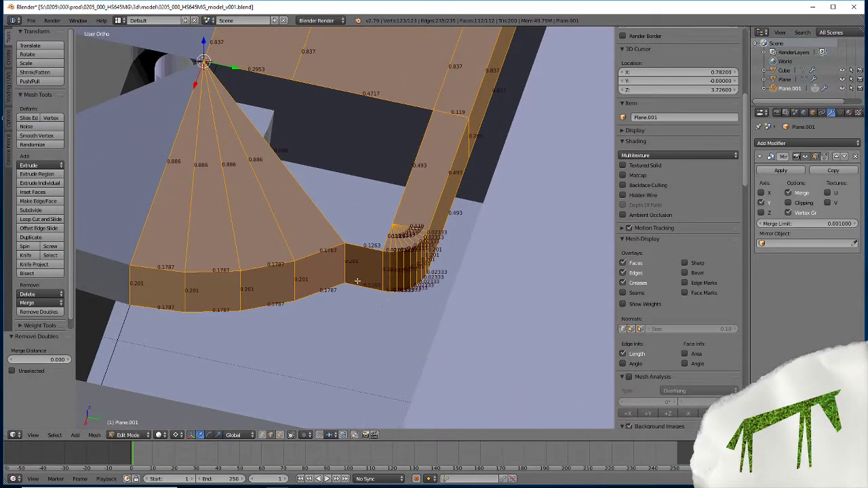
{"action": "scroll", "coordinate": [358, 280], "scroll_direction": "down", "scroll_amount": 2}
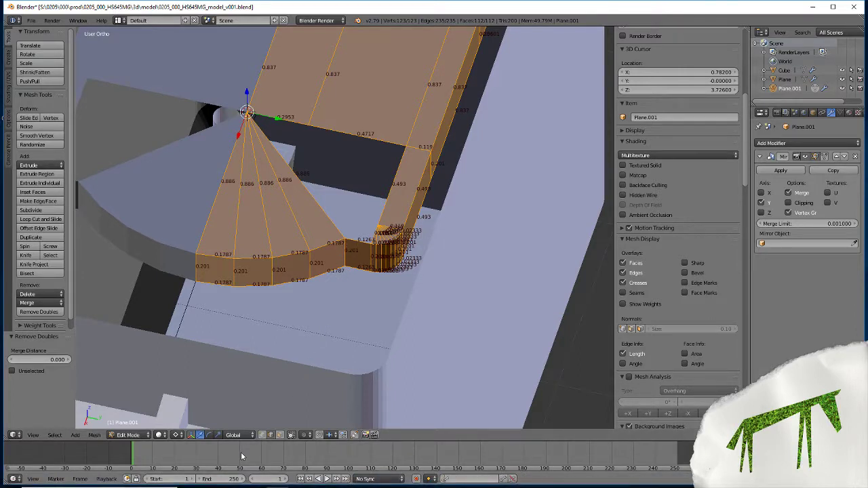
{"action": "right_click", "coordinate": [343, 237]}
{"action": "key", "text": "g"}
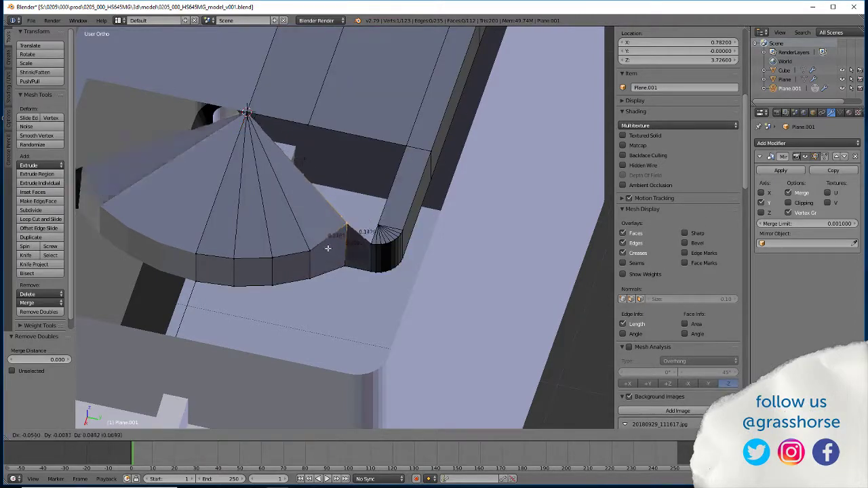
{"action": "right_click", "coordinate": [327, 239]}
{"action": "middle_click_drag", "start_coordinate": [274, 249], "coordinate": [248, 304]}
Fill a face between the fan's short side edge and the body's inner edge.
{"action": "left_click", "coordinate": [271, 434]}
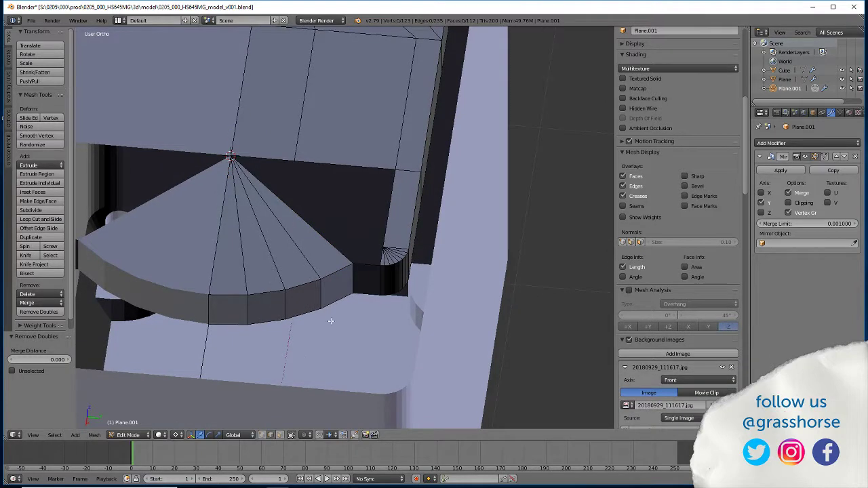
{"action": "right_click", "coordinate": [366, 234]}
{"action": "right_click", "coordinate": [350, 161], "text": "shift"}
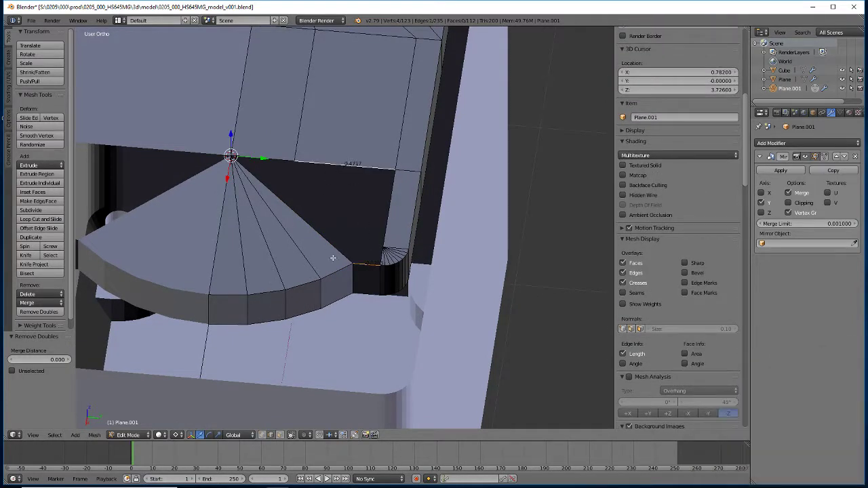
{"action": "key", "text": "f"}
{"action": "middle_click_drag", "start_coordinate": [343, 313], "coordinate": [251, 312]}
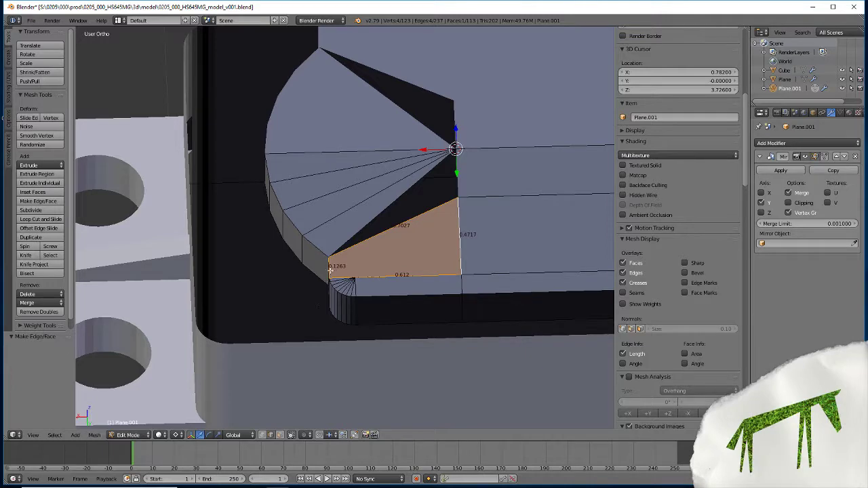
Add a new edge partway across the face with Offset Edge Slide.
{"action": "scroll", "coordinate": [330, 270], "scroll_direction": "up", "scroll_amount": 2}
{"action": "scroll", "coordinate": [305, 325], "scroll_direction": "up", "scroll_amount": 3}
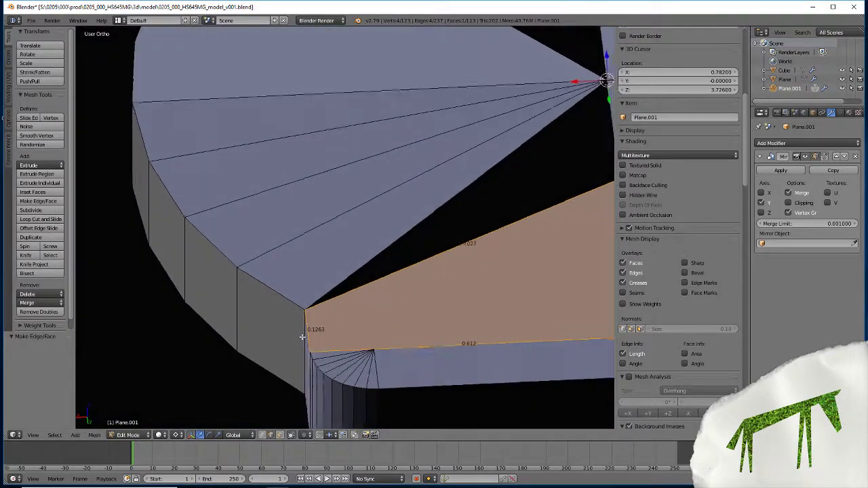
{"action": "mouse_move", "coordinate": [302, 337]}
{"action": "middle_mouse_down"}
{"action": "mouse_move", "coordinate": [304, 358]}
{"action": "mouse_move", "coordinate": [300, 342]}
{"action": "middle_mouse_up"}
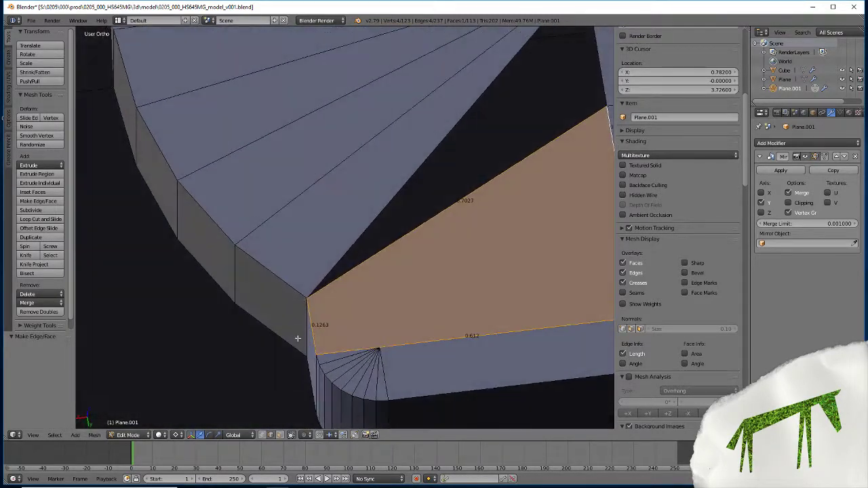
{"action": "left_click", "coordinate": [28, 229]}
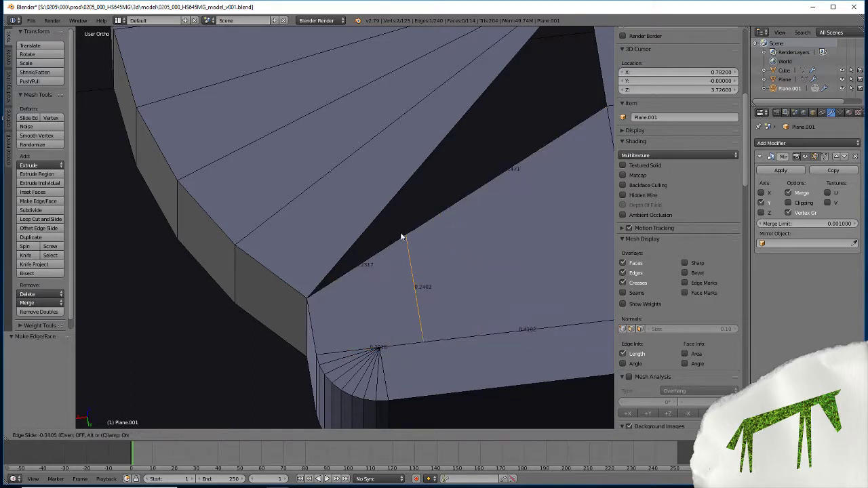
{"action": "left_click", "coordinate": [365, 253]}
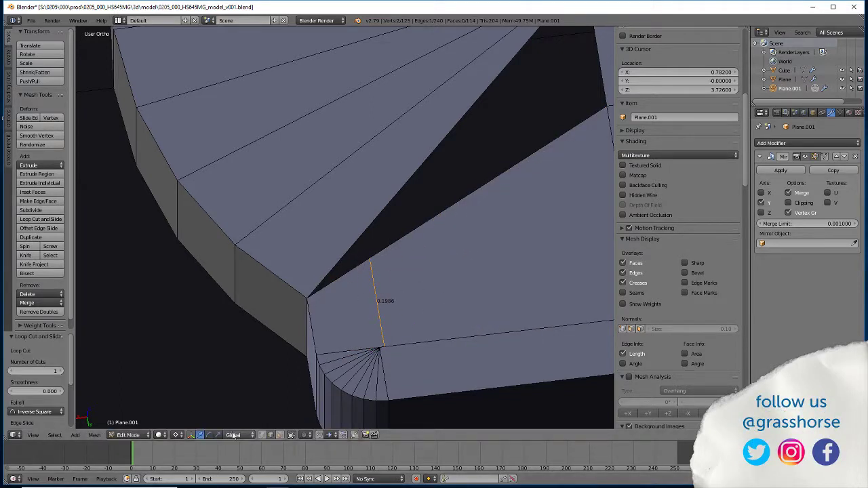
Snap the cursor to the corner vertex and scale the new edge to 0 on X to align it.
{"action": "right_click", "coordinate": [375, 358], "text": "shift"}
{"action": "right_click", "coordinate": [376, 351]}
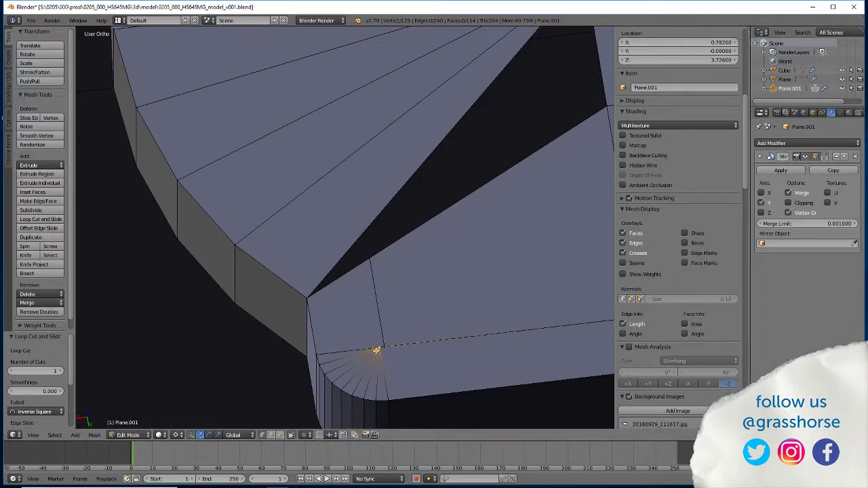
{"action": "key", "text": "shift+s"}
{"action": "left_click", "coordinate": [377, 349]}
{"action": "right_click", "coordinate": [378, 303], "text": "shift"}
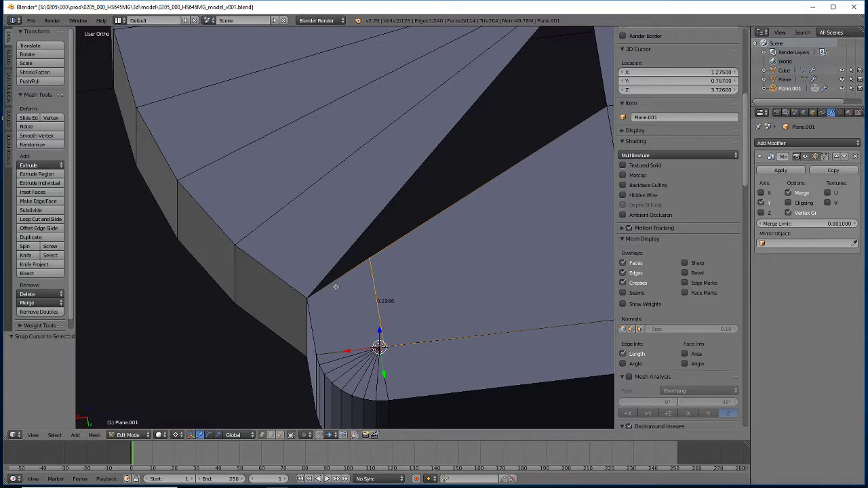
{"action": "key", "text": "s"}
{"action": "key", "text": "x"}
{"action": "key", "text": "0"}
{"action": "key", "text": "Return"}
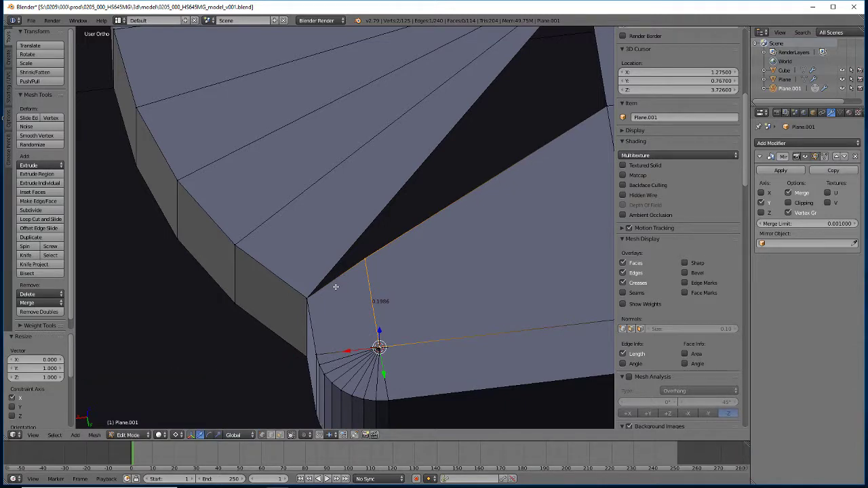
Remove Doubles across the mesh to merge away the duplicate vertex.
{"action": "key", "text": "a"}
{"action": "key", "text": "a"}
{"action": "key", "text": "w"}
{"action": "left_click", "coordinate": [336, 287]}
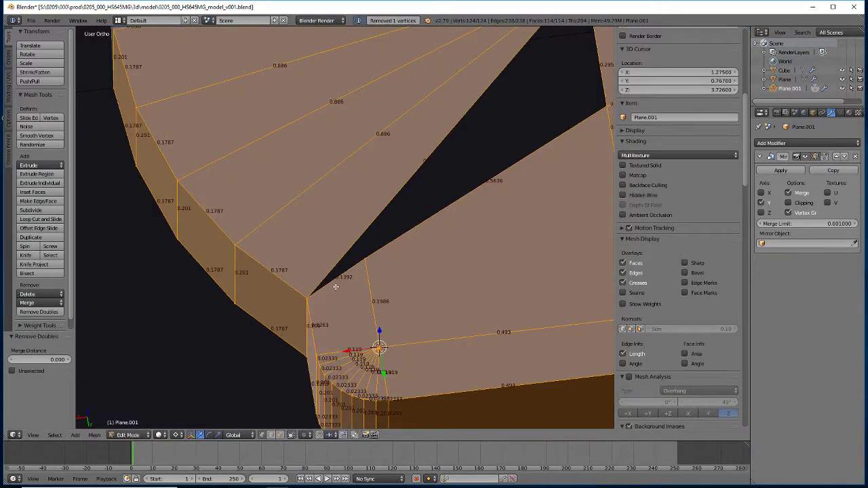
{"action": "key", "text": "a"}
{"action": "scroll", "coordinate": [320, 262], "scroll_direction": "down", "scroll_amount": 5}
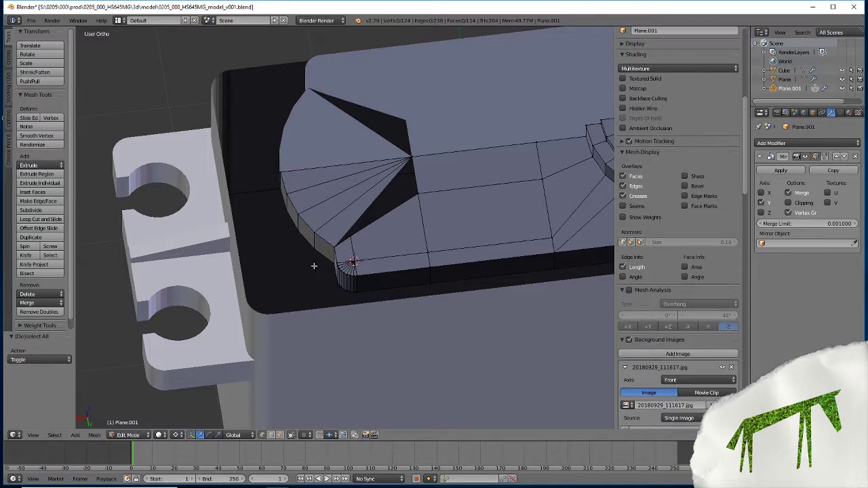
{"action": "scroll", "coordinate": [316, 260], "scroll_direction": "up", "scroll_amount": 3}
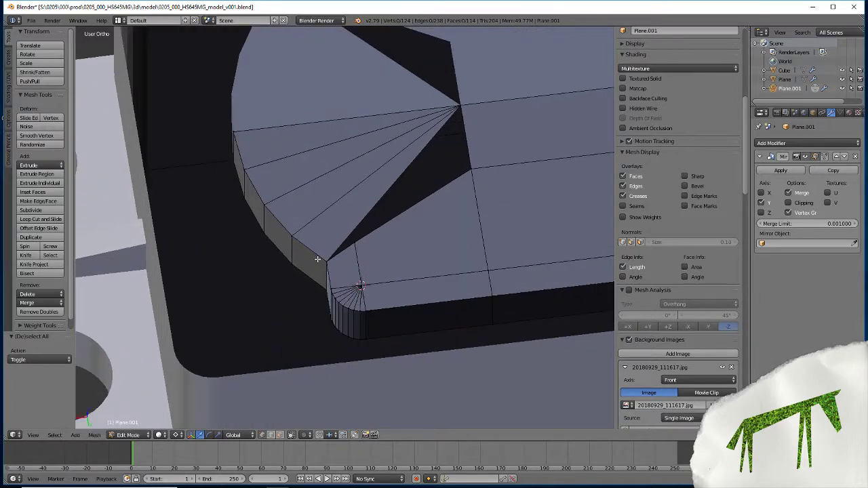
{"action": "scroll", "coordinate": [317, 259], "scroll_direction": "down", "scroll_amount": 2}
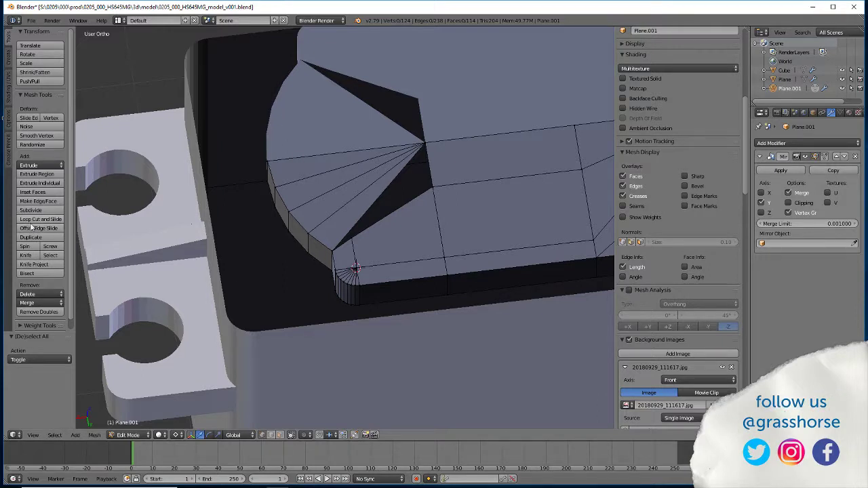
{"action": "key", "text": "k"}
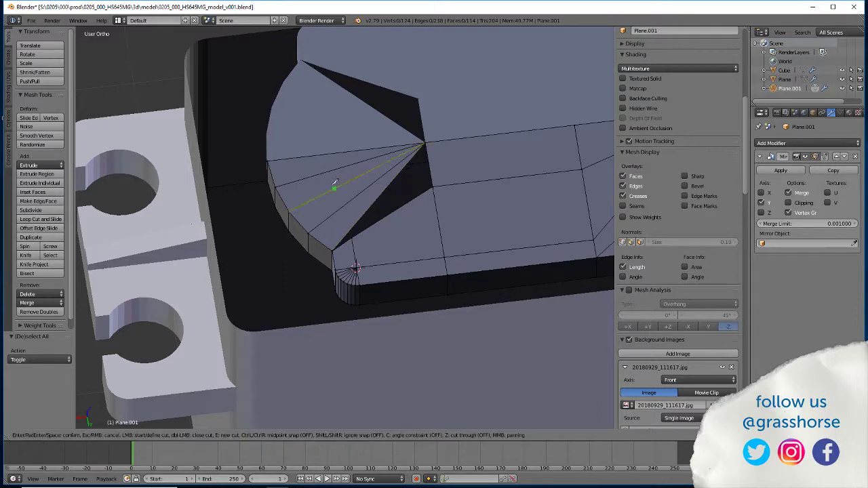
{"action": "key", "text": "ctrl"}
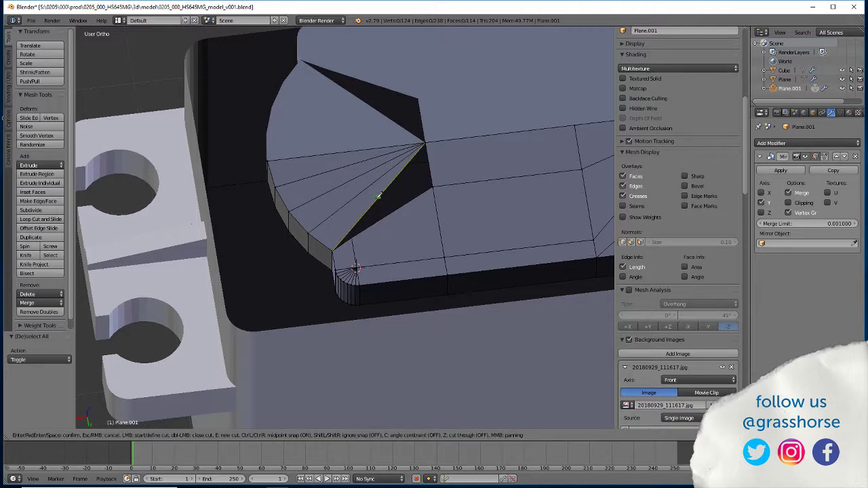
{"action": "left_click", "coordinate": [378, 196]}
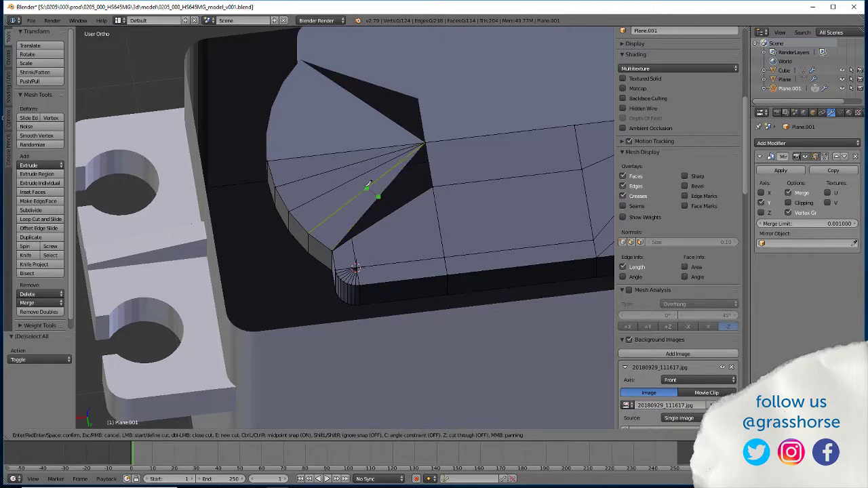
{"action": "left_click", "coordinate": [351, 149]}
{"action": "key", "text": "Return"}
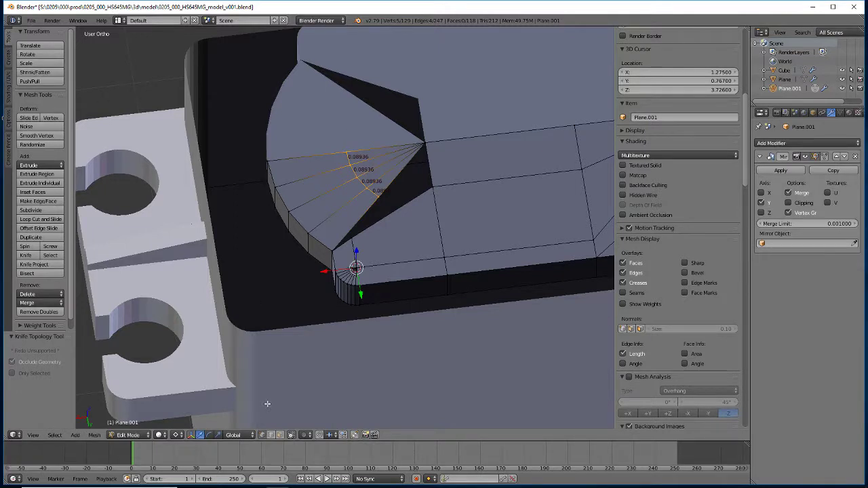
{"action": "right_click", "coordinate": [433, 180]}
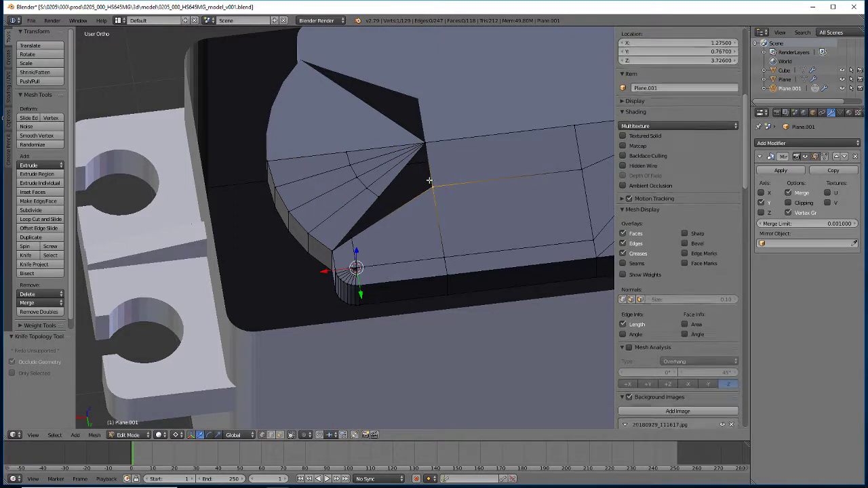
{"action": "right_click", "coordinate": [376, 199], "text": "shift"}
{"action": "key", "text": "alt+m"}
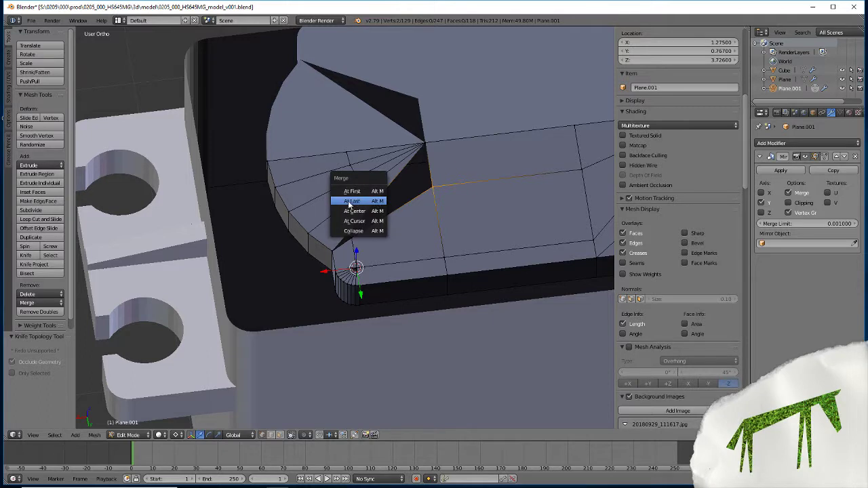
{"action": "left_click", "coordinate": [348, 202]}
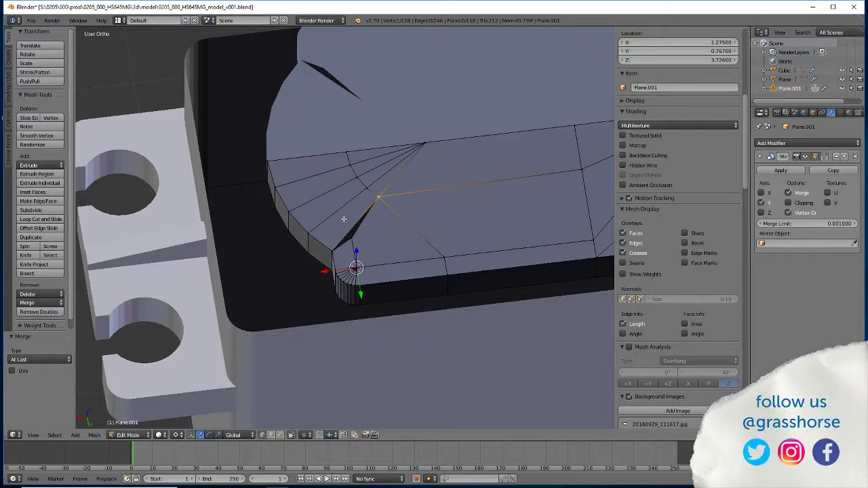
{"action": "key", "text": "ctrl+z"}
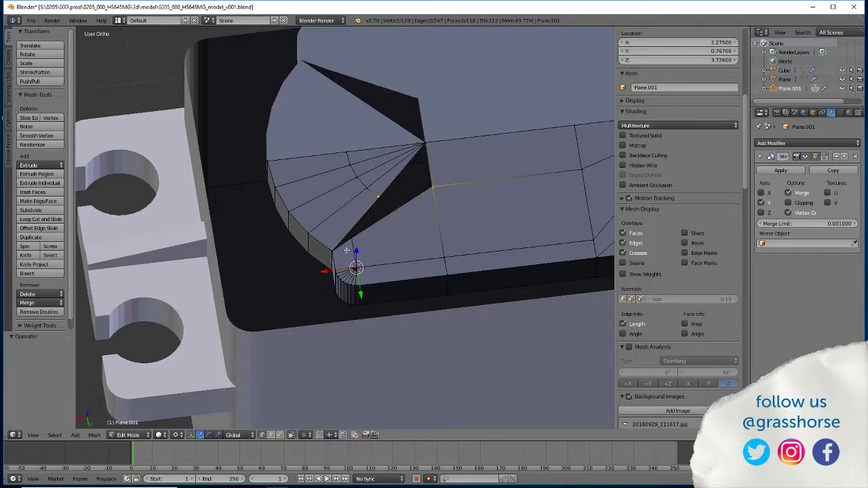
{"action": "key", "text": "ctrl+z"}
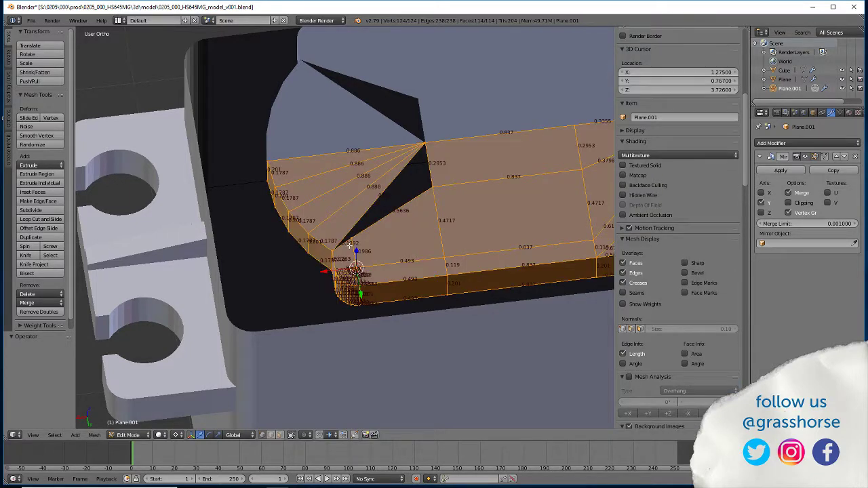
{"action": "key", "text": "ctrl+z"}
{"action": "left_click", "coordinate": [41, 219]}
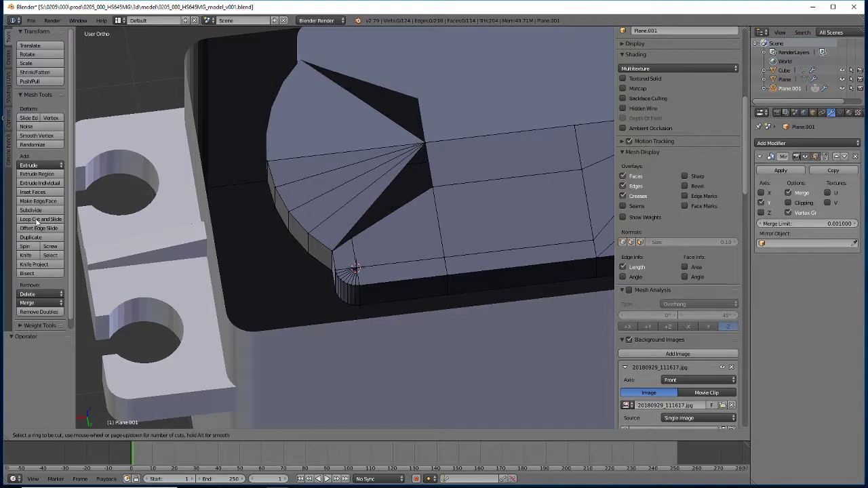
Abandon the loop cut and knife a first cut across the fan to its top edge.
{"action": "key", "text": "Escape"}
{"action": "scroll", "coordinate": [87, 213], "scroll_direction": "up", "scroll_amount": 1}
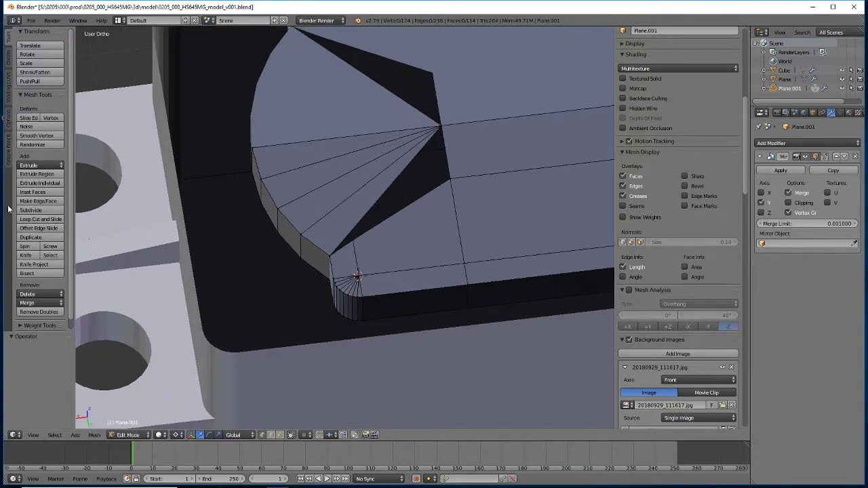
{"action": "left_click", "coordinate": [41, 219]}
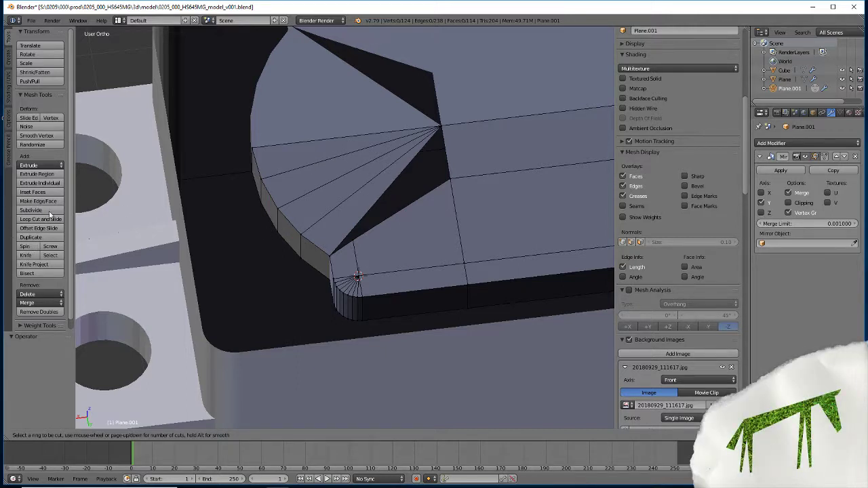
{"action": "key", "text": "Escape"}
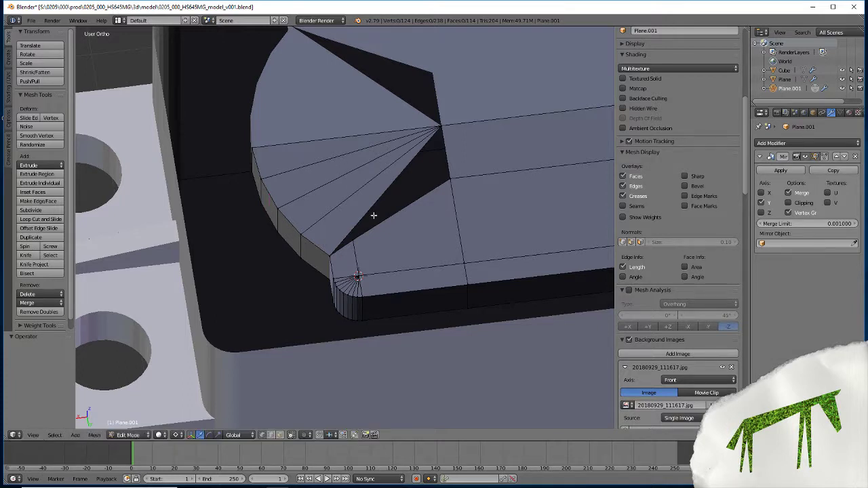
{"action": "key", "text": "k"}
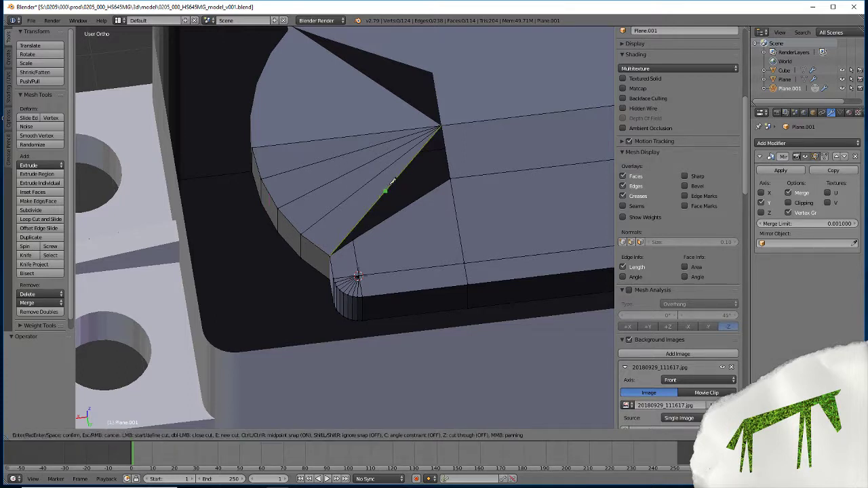
{"action": "left_click", "coordinate": [386, 190]}
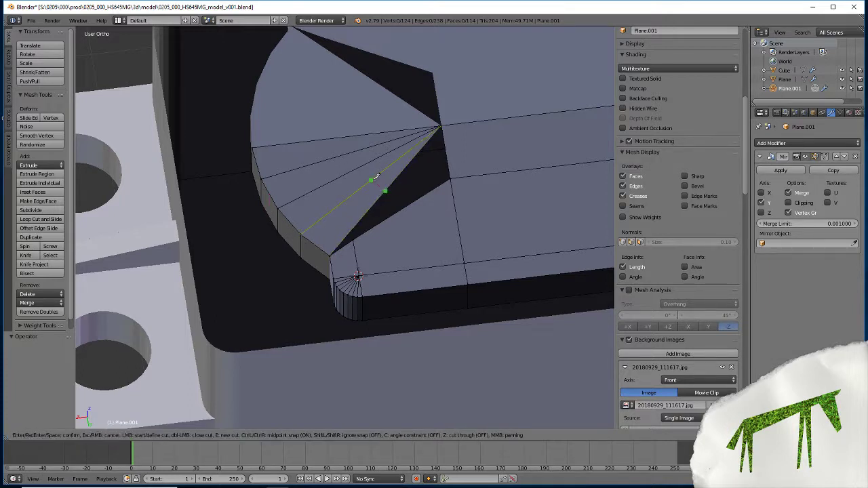
{"action": "left_click", "coordinate": [348, 140]}
{"action": "key", "text": "Return"}
Knife a second cut from the fan's lower edge up to its top edge.
{"action": "key", "text": "k"}
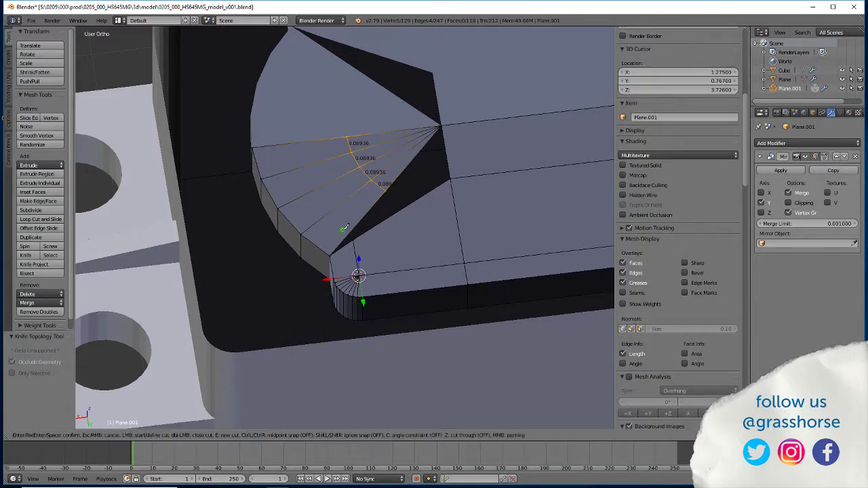
{"action": "left_click", "coordinate": [356, 223]}
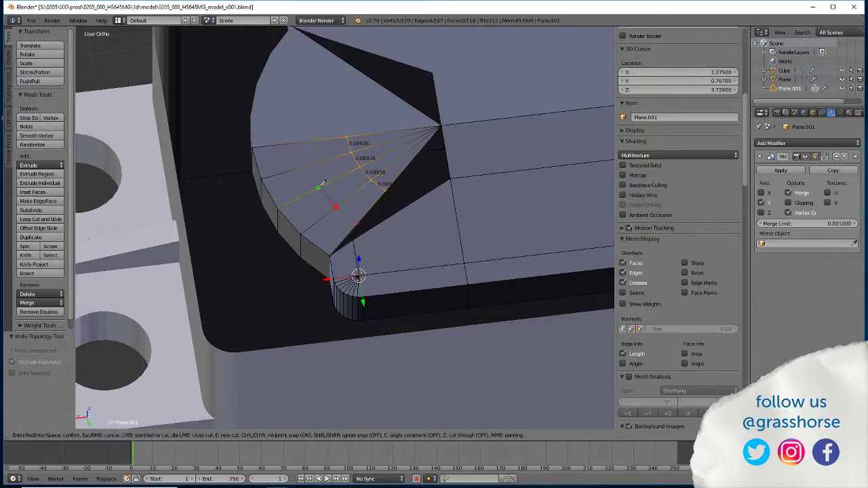
{"action": "left_click", "coordinate": [299, 142]}
{"action": "key", "text": "Return"}
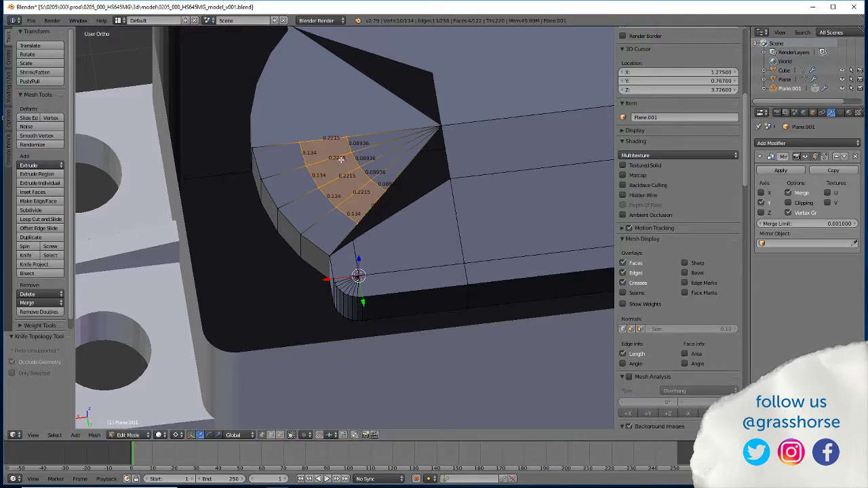
Merge the stray cut vertex and the corner vertex into the fan At Last.
{"action": "right_click", "coordinate": [359, 222]}
{"action": "key", "text": "alt+m"}
{"action": "left_click", "coordinate": [359, 224]}
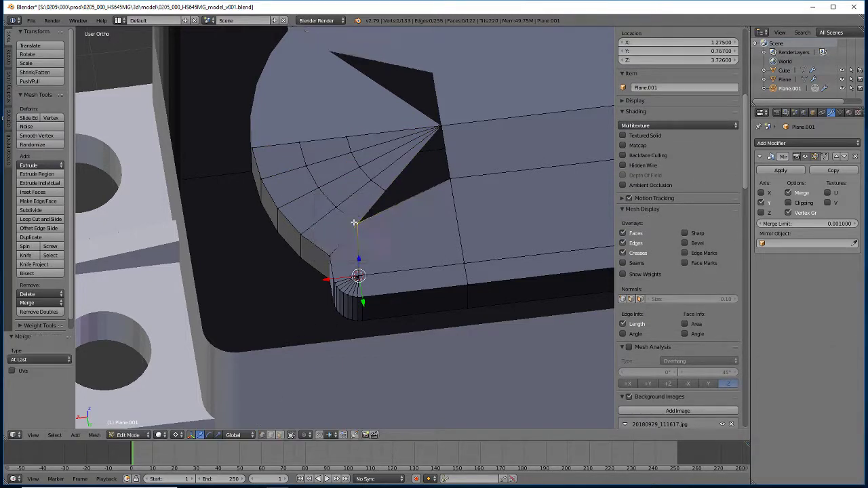
{"action": "right_click", "coordinate": [449, 183], "text": "shift"}
{"action": "key", "text": "alt+m"}
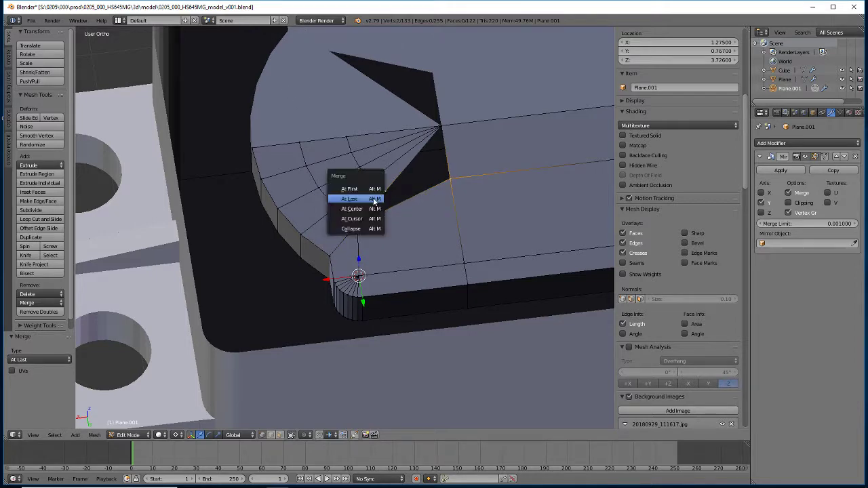
{"action": "left_click", "coordinate": [360, 196]}
Orbit to check the merged corner, then extrude the fan edge to a new vertex.
{"action": "scroll", "coordinate": [320, 262], "scroll_direction": "down", "scroll_amount": 6}
{"action": "middle_click_drag", "start_coordinate": [308, 289], "coordinate": [311, 219]}
{"action": "scroll", "coordinate": [325, 268], "scroll_direction": "up", "scroll_amount": 5}
{"action": "mouse_move", "coordinate": [325, 268]}
{"action": "middle_mouse_down"}
{"action": "mouse_move", "coordinate": [322, 299]}
{"action": "mouse_move", "coordinate": [320, 274]}
{"action": "middle_mouse_up"}
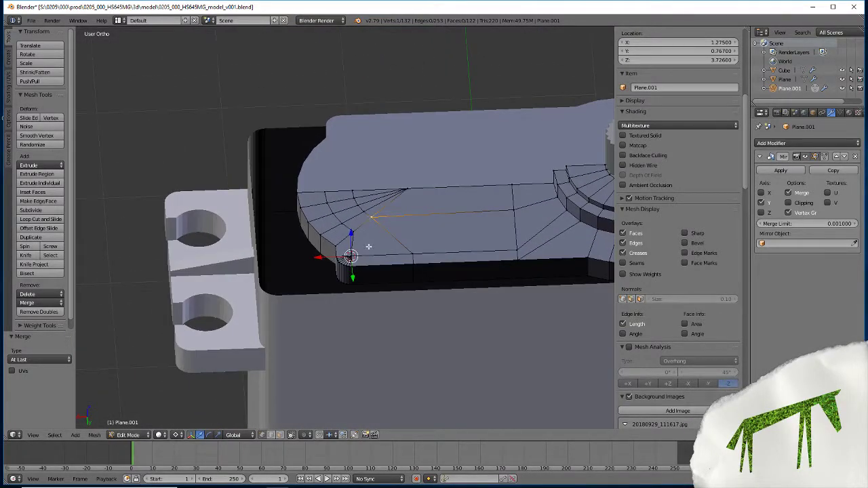
{"action": "middle_click_drag", "start_coordinate": [368, 246], "coordinate": [385, 278]}
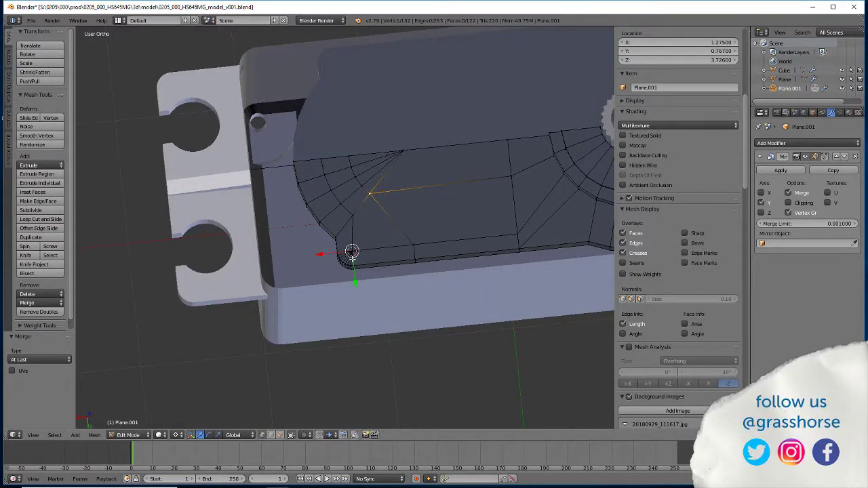
{"action": "key", "text": "e"}
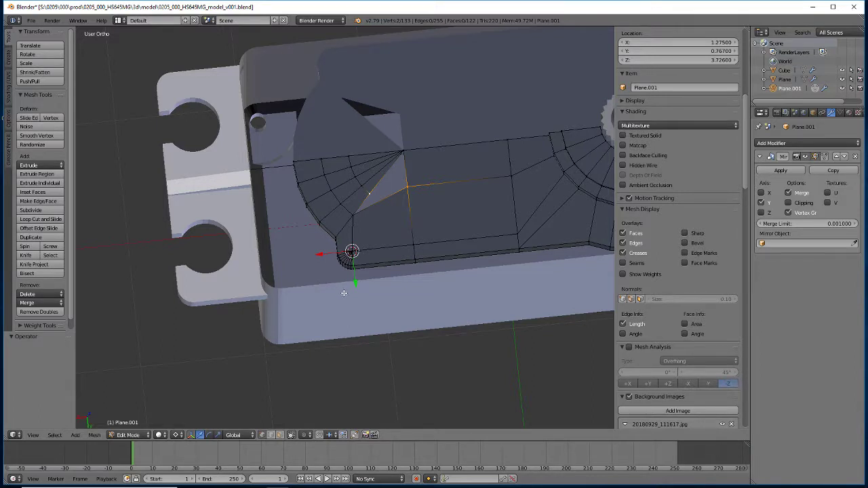
In top view, deselect all and select the inner end vertex of the arc.
{"action": "scroll", "coordinate": [345, 302], "scroll_direction": "up", "scroll_amount": 5}
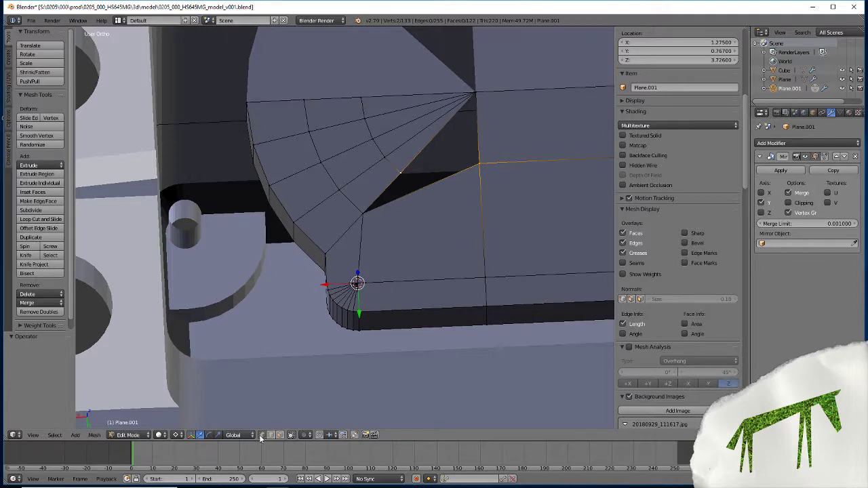
{"action": "key", "text": "a"}
{"action": "key", "text": "KP_7"}
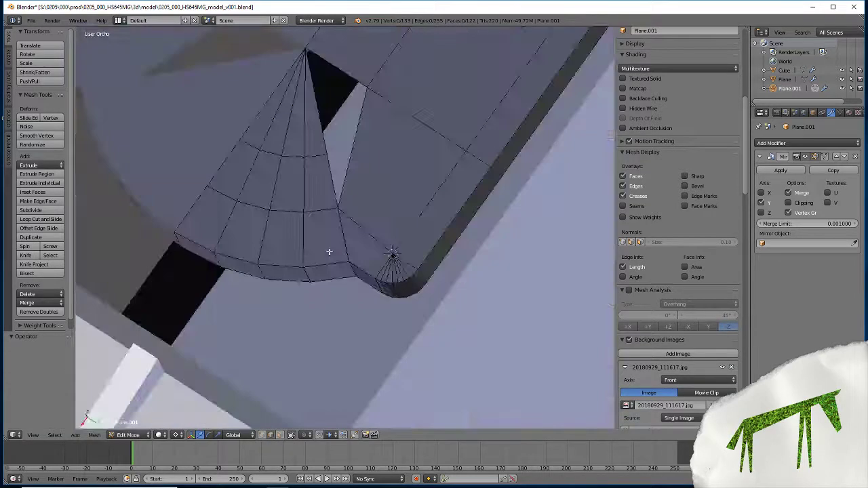
{"action": "left_click", "coordinate": [325, 260]}
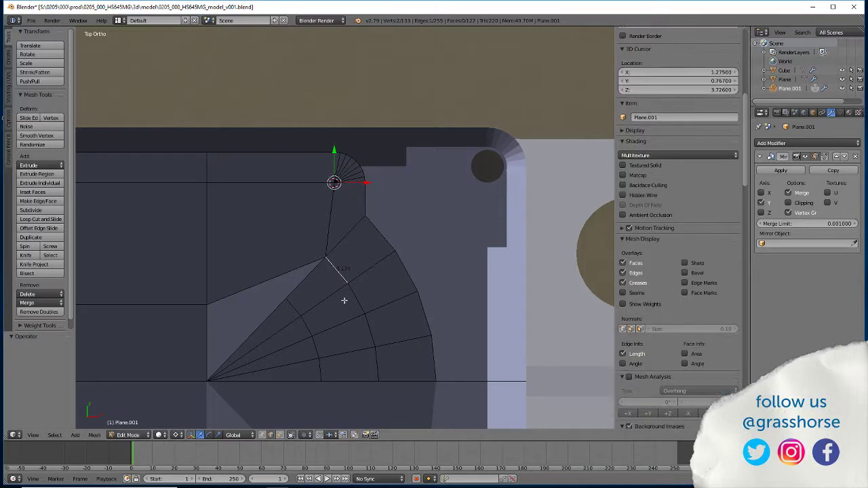
Select the arc edges in wireframe and edge-slide them outward to factor -0.227.
{"action": "left_click", "coordinate": [359, 319], "text": "ctrl"}
{"action": "left_click", "coordinate": [377, 365], "text": "ctrl"}
{"action": "key", "text": "z"}
{"action": "key", "text": "g"}
{"action": "key", "text": "g"}
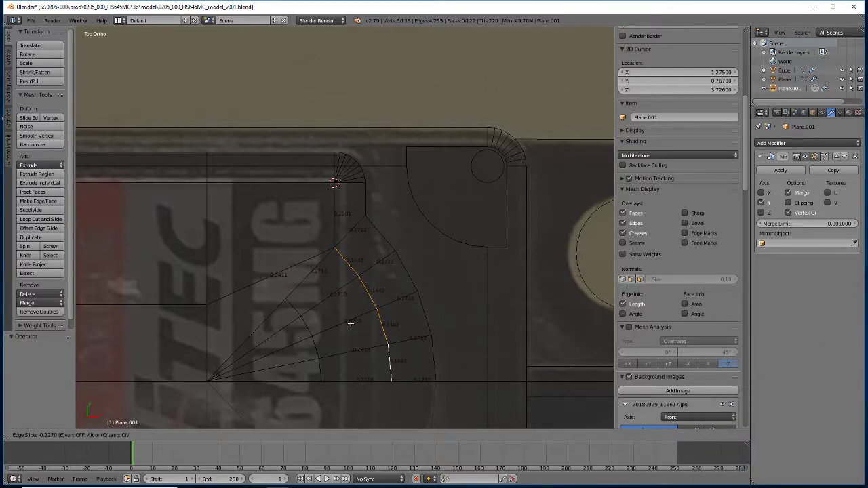
{"action": "left_click", "coordinate": [351, 323]}
Return to solid shading and orbit around the servo body to inspect the slid arc.
{"action": "mouse_move", "coordinate": [265, 322]}
{"action": "middle_mouse_down"}
{"action": "mouse_move", "coordinate": [267, 333]}
{"action": "mouse_move", "coordinate": [293, 318]}
{"action": "mouse_move", "coordinate": [158, 306]}
{"action": "mouse_move", "coordinate": [329, 264]}
{"action": "mouse_move", "coordinate": [310, 262]}
{"action": "mouse_move", "coordinate": [282, 326]}
{"action": "middle_mouse_up"}
{"action": "key", "text": "z"}
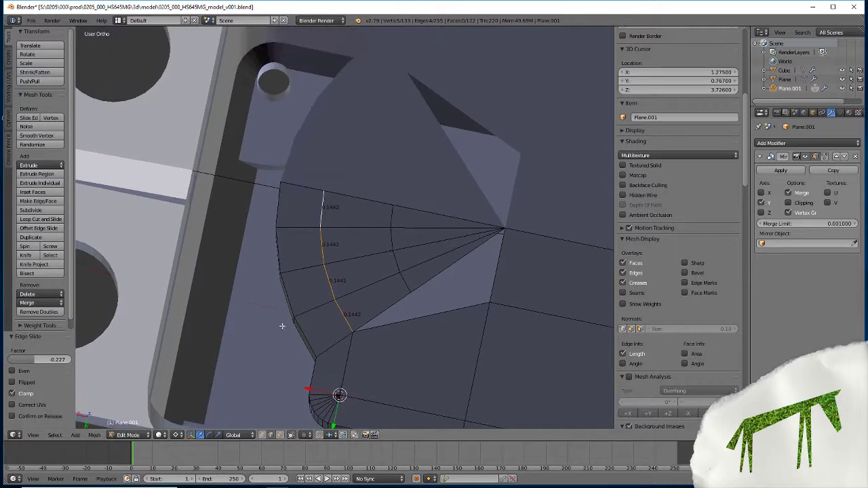
{"action": "middle_click_drag", "start_coordinate": [299, 280], "coordinate": [221, 251], "text": "shift"}
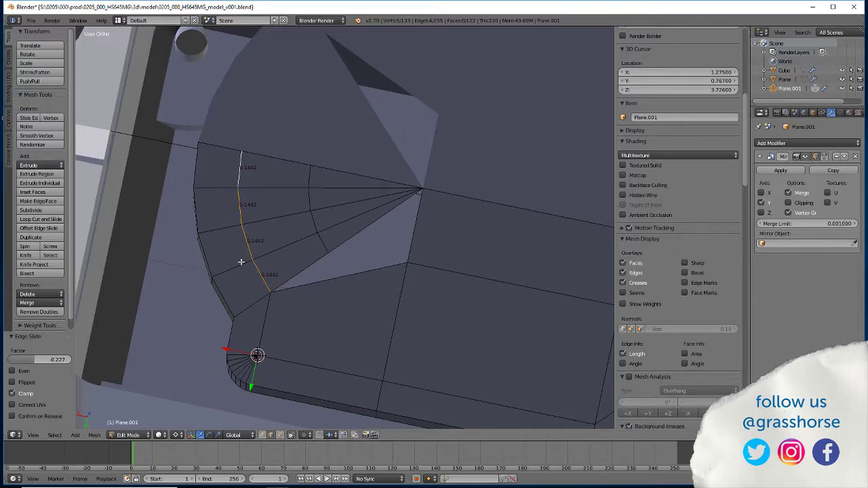
{"action": "middle_click_drag", "start_coordinate": [259, 294], "coordinate": [274, 280]}
{"action": "scroll", "coordinate": [246, 251], "scroll_direction": "down", "scroll_amount": 5}
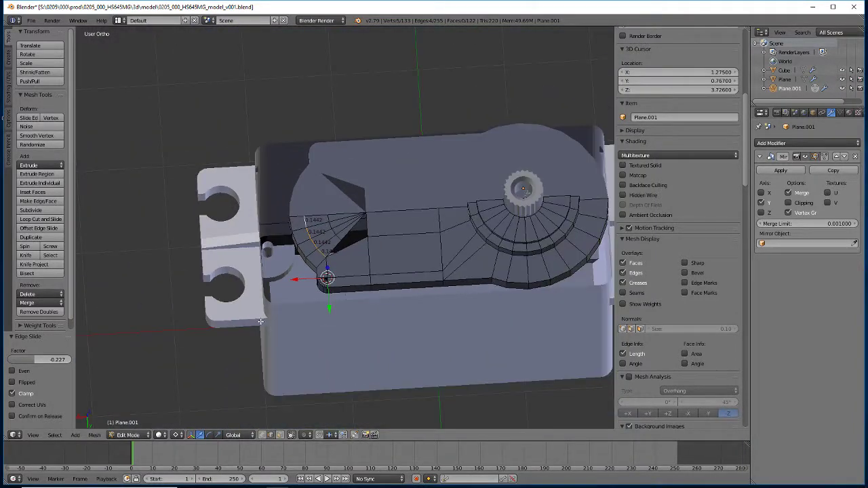
{"action": "scroll", "coordinate": [262, 320], "scroll_direction": "up", "scroll_amount": 6}
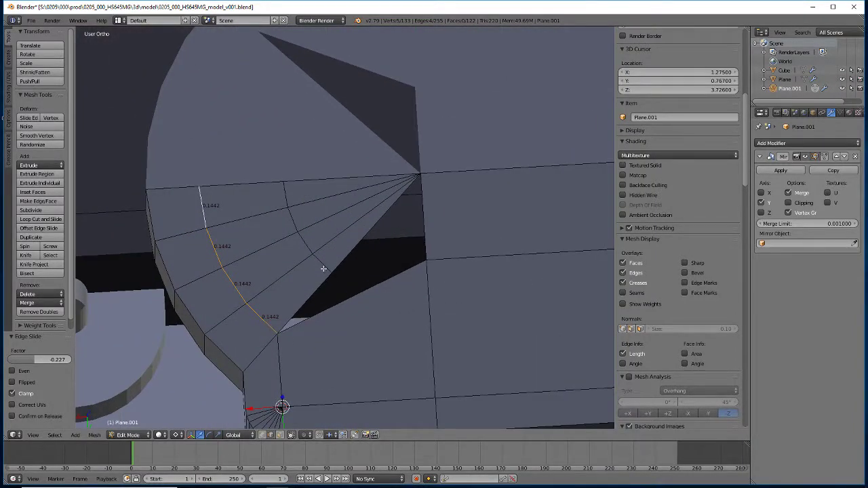
{"action": "scroll", "coordinate": [308, 267], "scroll_direction": "down", "scroll_amount": 3}
{"action": "scroll", "coordinate": [310, 268], "scroll_direction": "down", "scroll_amount": 2}
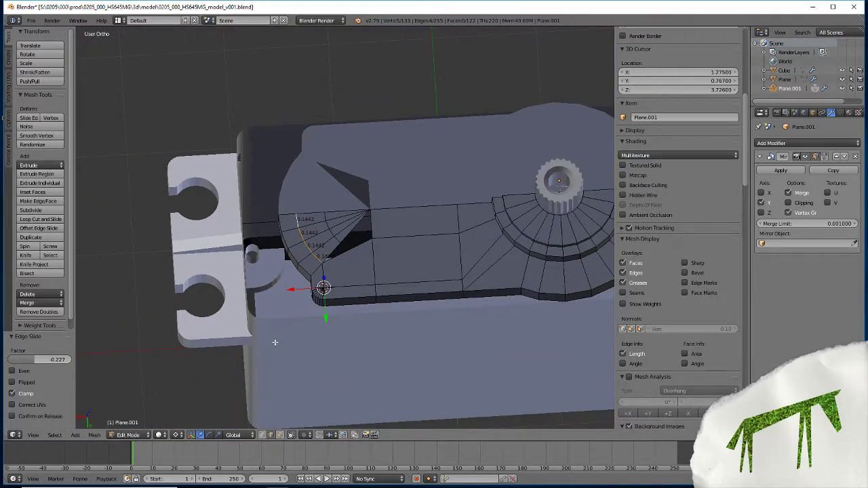
{"action": "middle_click_drag", "start_coordinate": [275, 343], "coordinate": [306, 330]}
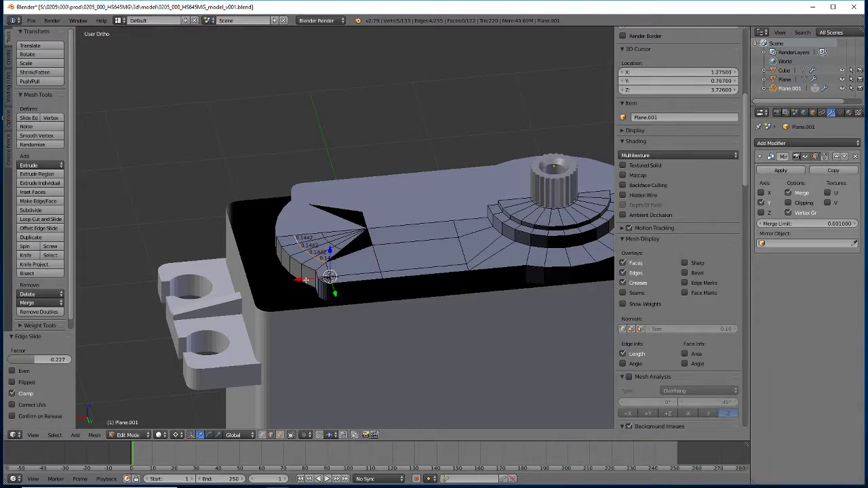
{"action": "middle_click_drag", "start_coordinate": [306, 279], "coordinate": [302, 254]}
{"action": "middle_click_drag", "start_coordinate": [300, 215], "coordinate": [266, 241]}
{"action": "scroll", "coordinate": [298, 239], "scroll_direction": "up", "scroll_amount": 3}
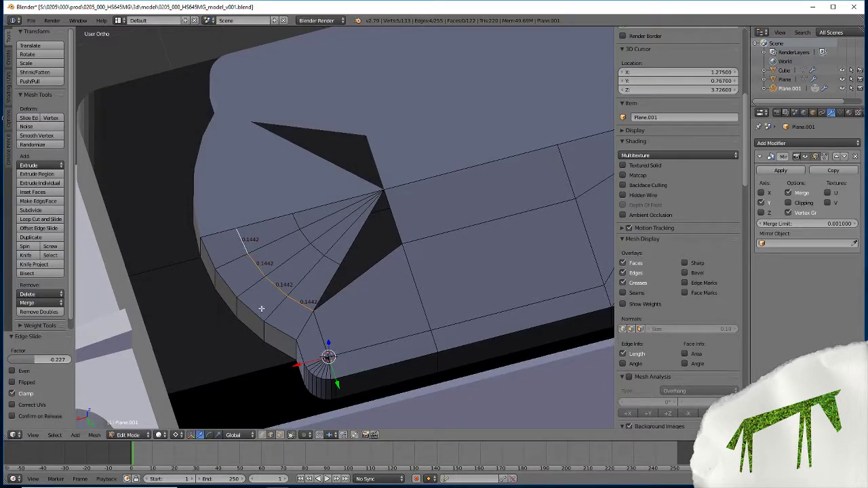
{"action": "mouse_move", "coordinate": [263, 306]}
{"action": "middle_mouse_down"}
{"action": "mouse_move", "coordinate": [260, 289]}
{"action": "mouse_move", "coordinate": [253, 304]}
{"action": "middle_mouse_up"}
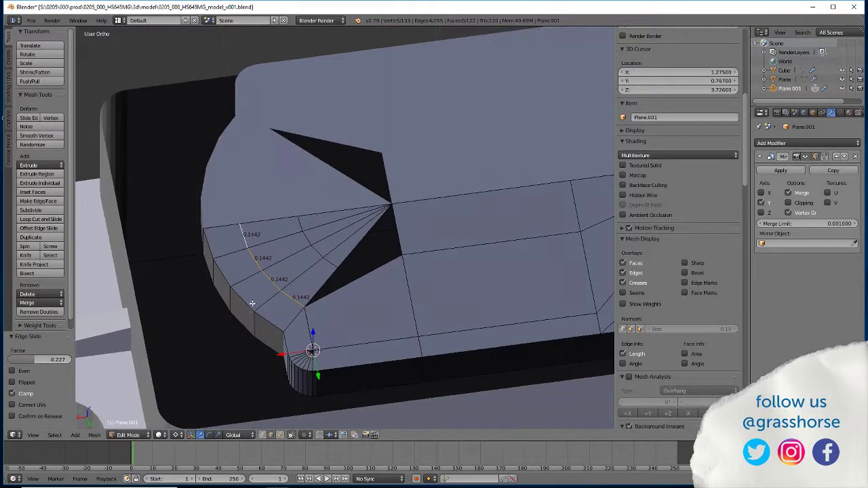
Knife a cut from the lower to the upper edge near the rounded corner.
{"action": "key", "text": "k"}
{"action": "left_click", "coordinate": [284, 331]}
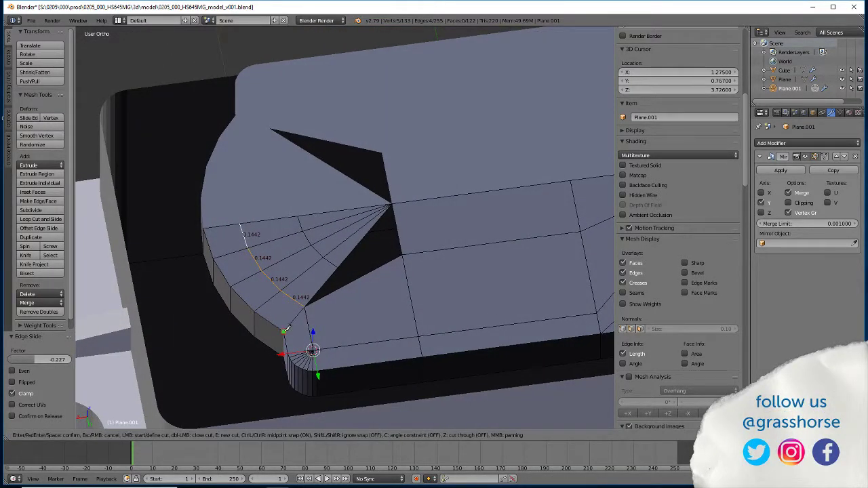
{"action": "left_click", "coordinate": [282, 293]}
{"action": "key", "text": "Return"}
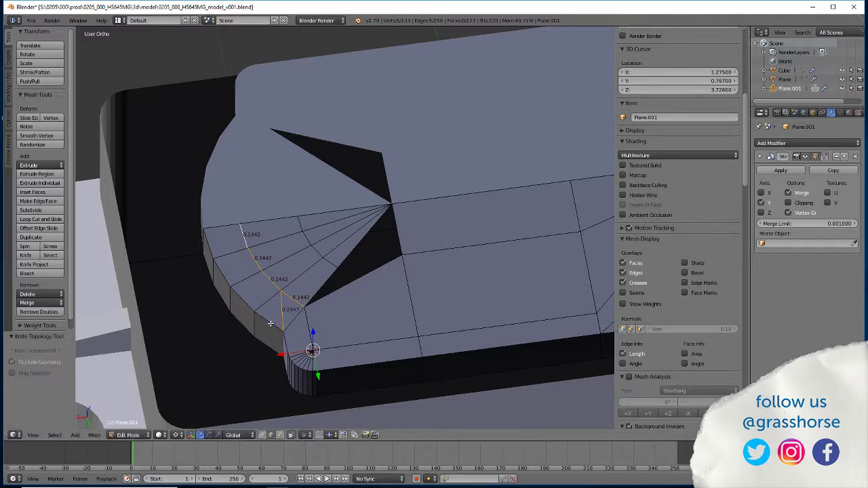
In top-view wireframe with vertex select mode, select the single vertex inside the fan.
{"action": "key", "text": "KP_7"}
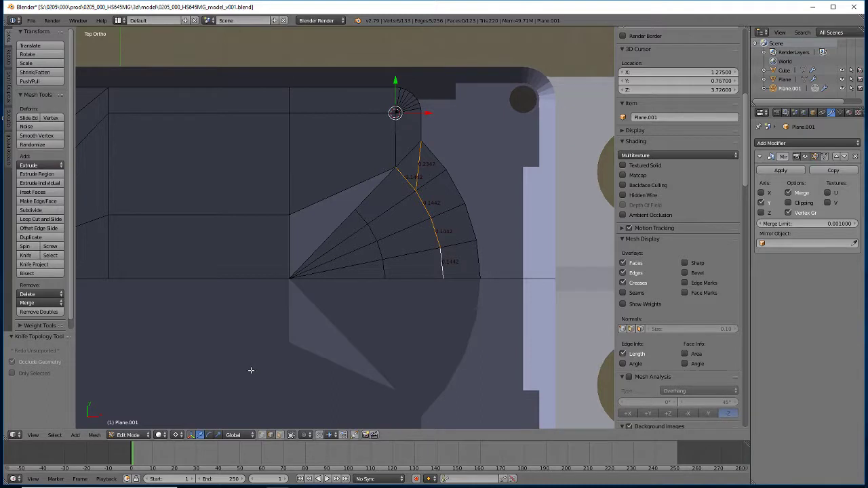
{"action": "key", "text": "z"}
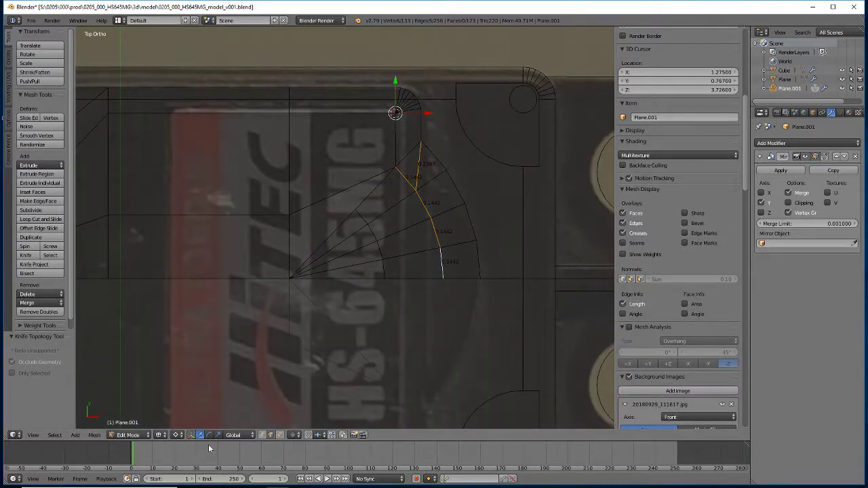
{"action": "left_click", "coordinate": [262, 436]}
{"action": "scroll", "coordinate": [413, 183], "scroll_direction": "up", "scroll_amount": 3}
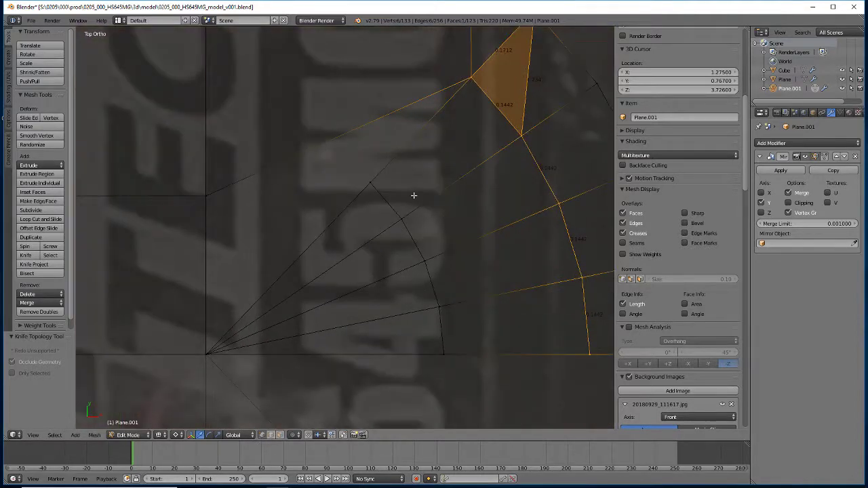
{"action": "middle_click_drag", "start_coordinate": [479, 202], "coordinate": [393, 333], "text": "shift"}
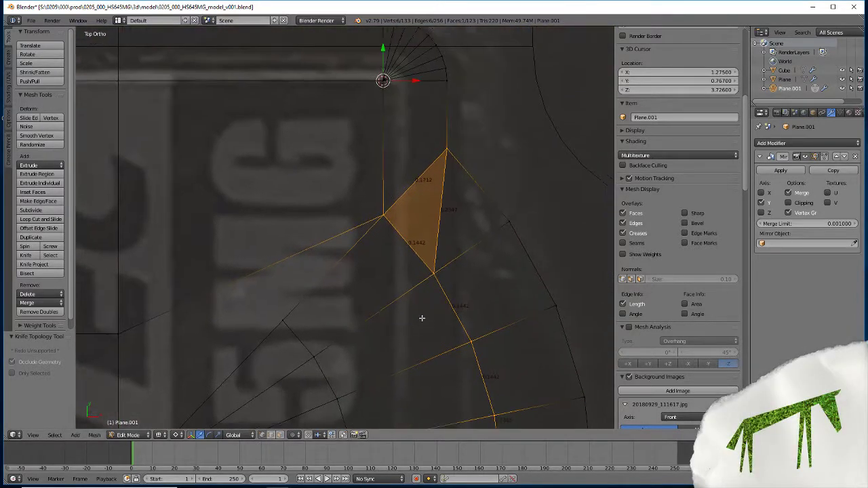
{"action": "right_click", "coordinate": [432, 278]}
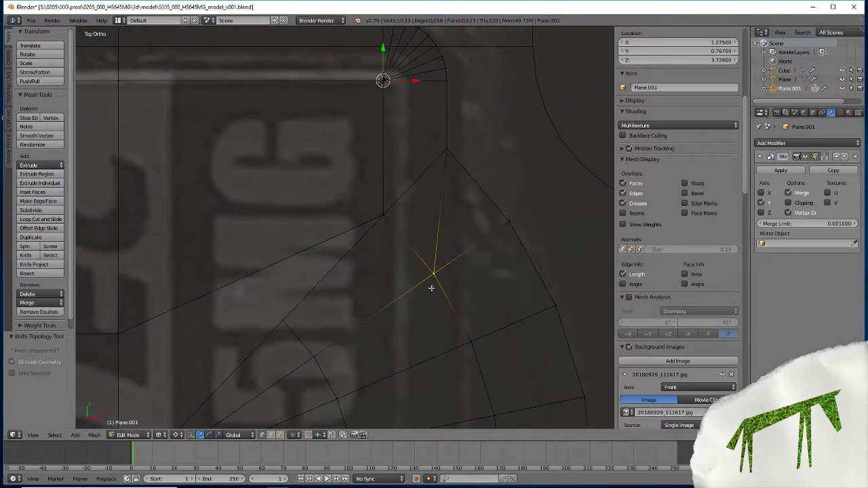
Vertex-slide the first fan vertex along its edge and check it in solid shading.
{"action": "key", "text": "shift+v"}
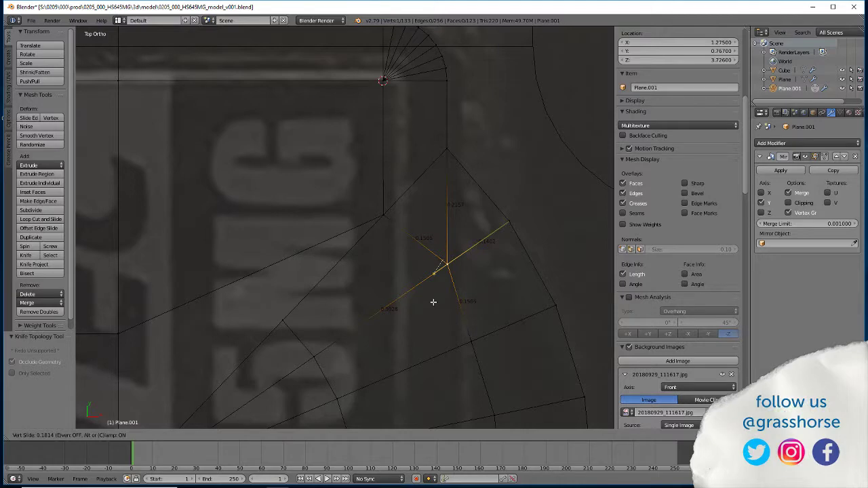
{"action": "left_click", "coordinate": [433, 302]}
{"action": "scroll", "coordinate": [411, 389], "scroll_direction": "up", "scroll_amount": 2}
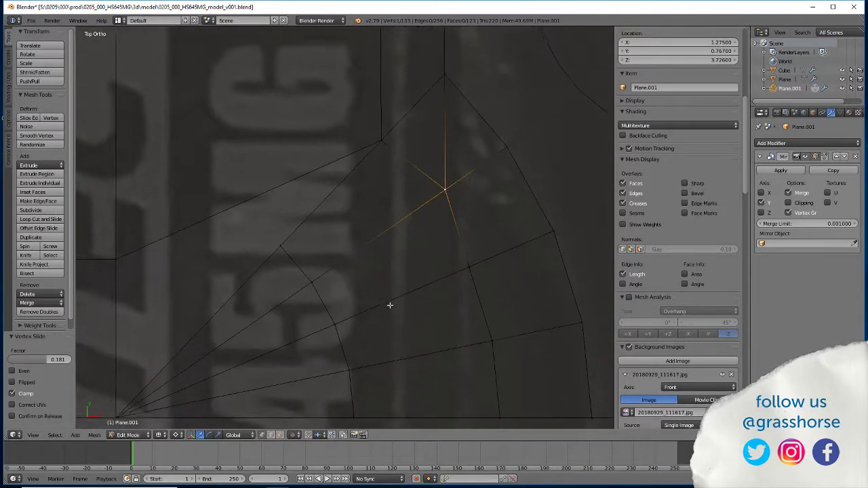
{"action": "key", "text": "z"}
{"action": "mouse_move", "coordinate": [393, 305]}
{"action": "middle_mouse_down"}
{"action": "mouse_move", "coordinate": [378, 273]}
{"action": "mouse_move", "coordinate": [329, 304]}
{"action": "middle_mouse_up"}
{"action": "scroll", "coordinate": [378, 273], "scroll_direction": "down", "scroll_amount": 2}
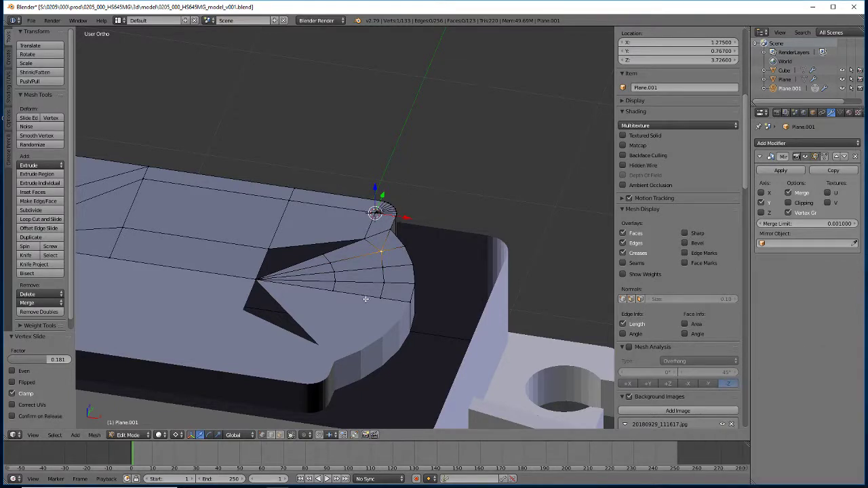
{"action": "key", "text": "z"}
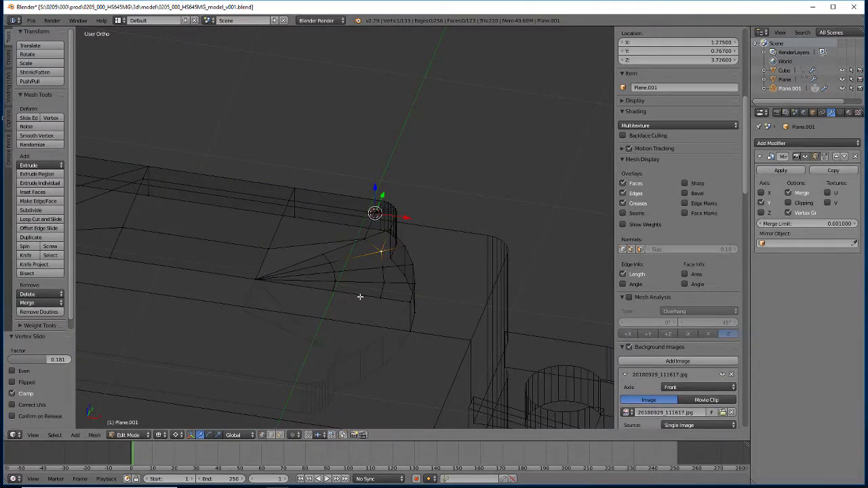
{"action": "key", "text": "KP_7"}
{"action": "scroll", "coordinate": [354, 304], "scroll_direction": "up", "scroll_amount": 8}
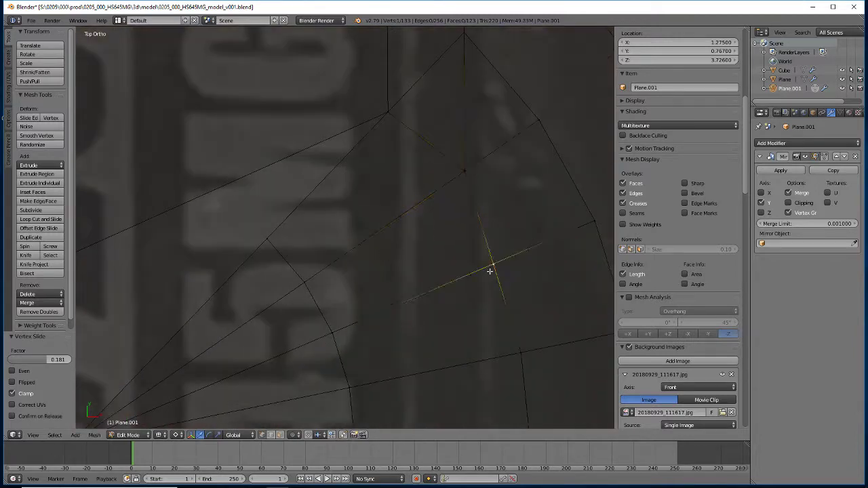
Slide the next fan vertex and the bottom-edge vertex along their edges into the column.
{"action": "key", "text": "shift+v"}
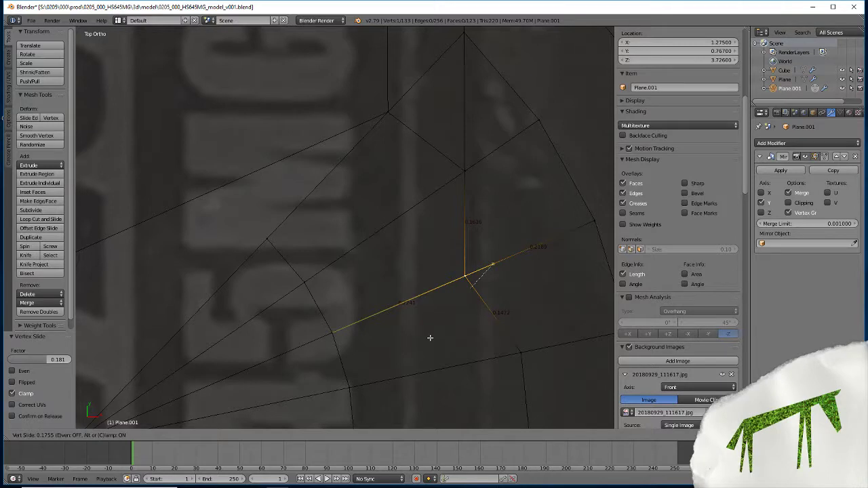
{"action": "left_click", "coordinate": [430, 338]}
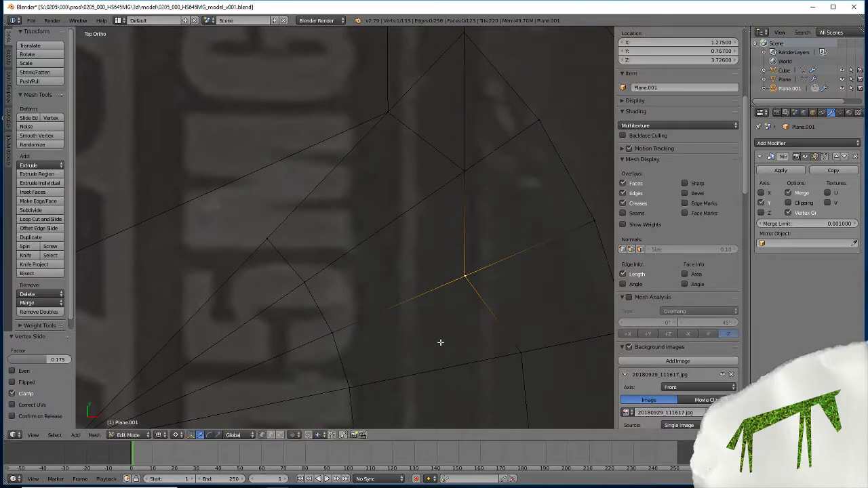
{"action": "middle_click_drag", "start_coordinate": [421, 414], "coordinate": [412, 339], "text": "shift"}
{"action": "right_click", "coordinate": [512, 301]}
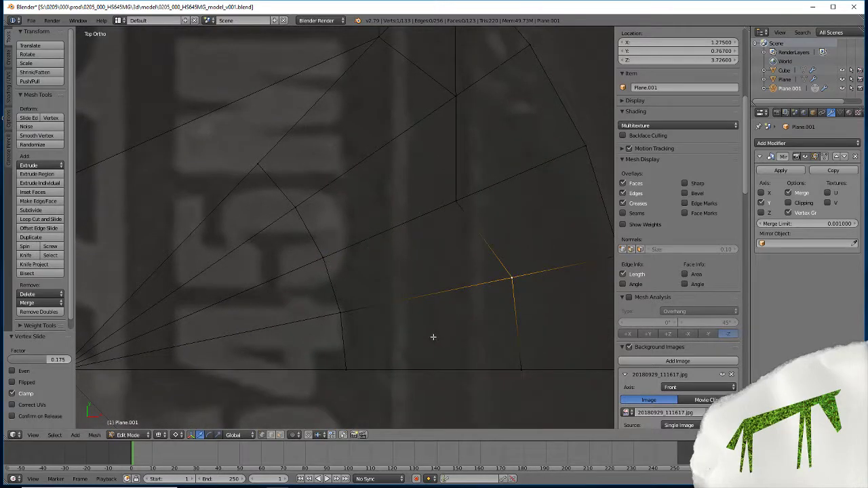
{"action": "key", "text": "shift+v"}
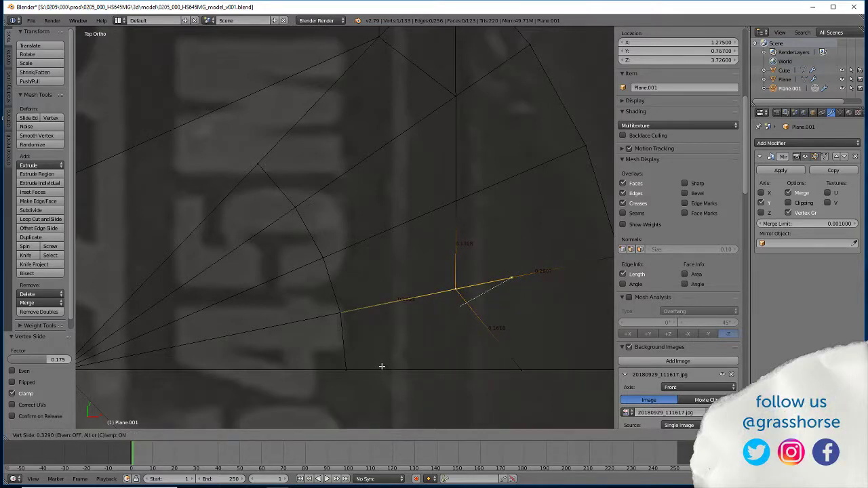
{"action": "left_click", "coordinate": [382, 366]}
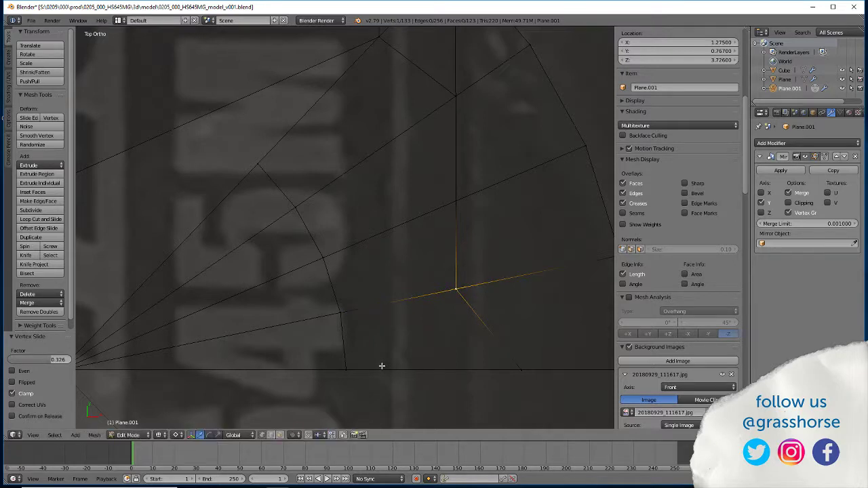
{"action": "right_click", "coordinate": [520, 372]}
{"action": "key", "text": "g"}
{"action": "key", "text": "g"}
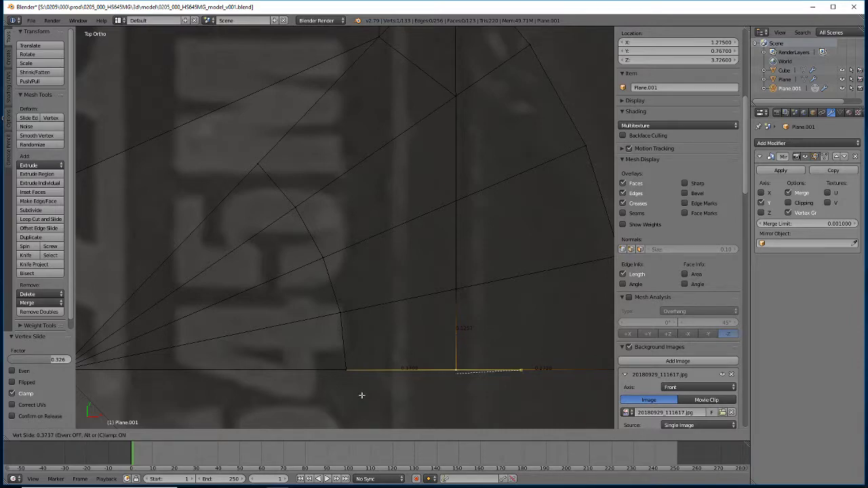
{"action": "left_click", "coordinate": [361, 396]}
{"action": "middle_click_drag", "start_coordinate": [362, 388], "coordinate": [398, 203]}
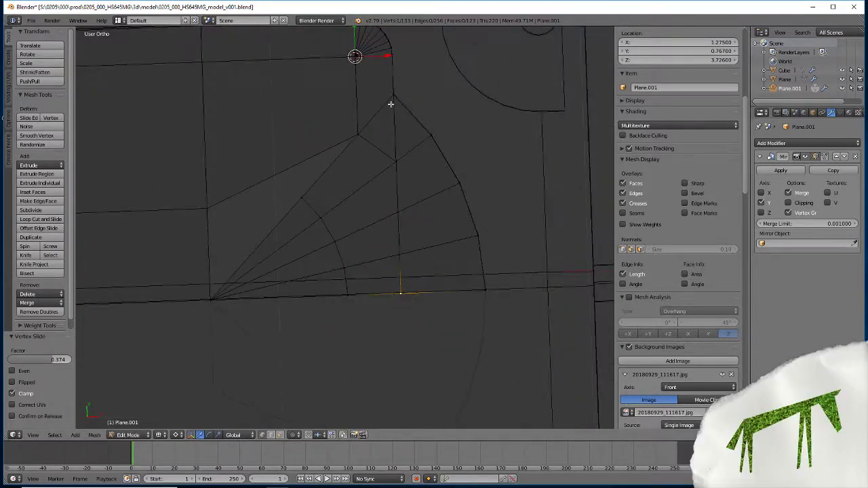
Snap the 3D cursor to the top corner vertex and scale the four vertices below to 0 on X.
{"action": "right_click", "coordinate": [392, 107]}
{"action": "key", "text": "shift+s"}
{"action": "left_click", "coordinate": [384, 111]}
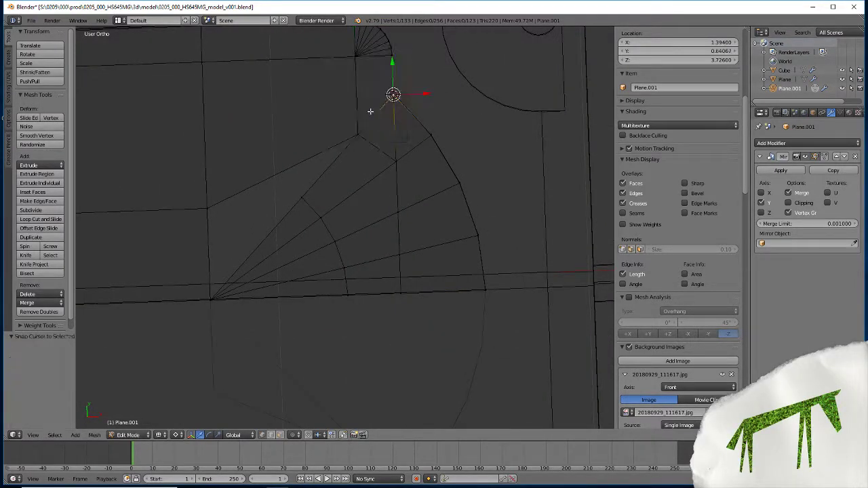
{"action": "right_click", "coordinate": [394, 160]}
{"action": "right_click", "coordinate": [397, 218], "text": "shift"}
{"action": "right_click", "coordinate": [398, 258], "text": "shift"}
{"action": "right_click", "coordinate": [400, 294], "text": "shift"}
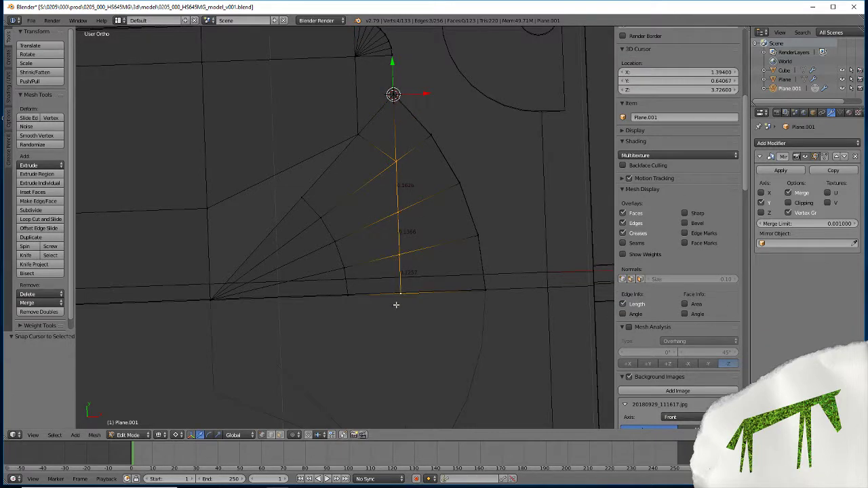
{"action": "key", "text": "s"}
{"action": "key", "text": "x"}
{"action": "key", "text": "0"}
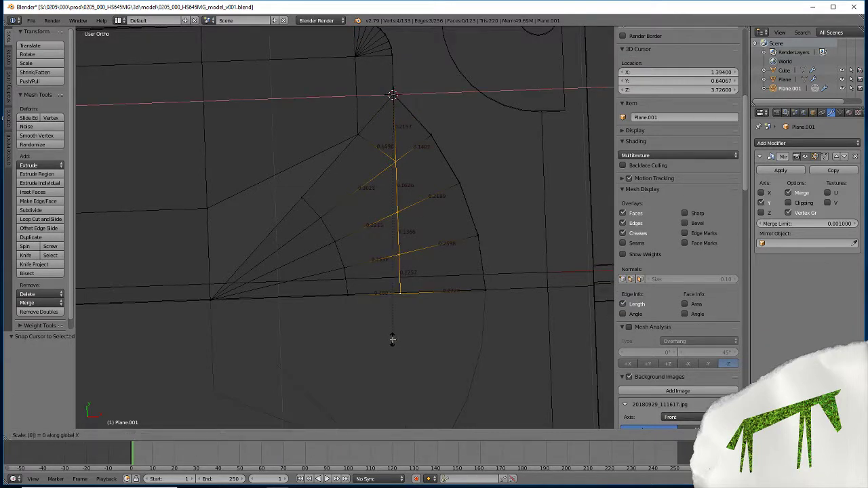
{"action": "key", "text": "Return"}
Orbit in solid shading to inspect the straightened edge chain and curved side wall.
{"action": "mouse_move", "coordinate": [352, 331]}
{"action": "middle_mouse_down"}
{"action": "mouse_move", "coordinate": [298, 287]}
{"action": "mouse_move", "coordinate": [389, 269]}
{"action": "mouse_move", "coordinate": [281, 344]}
{"action": "mouse_move", "coordinate": [232, 368]}
{"action": "mouse_move", "coordinate": [188, 368]}
{"action": "mouse_move", "coordinate": [183, 384]}
{"action": "mouse_move", "coordinate": [187, 398]}
{"action": "mouse_move", "coordinate": [275, 415]}
{"action": "mouse_move", "coordinate": [345, 397]}
{"action": "mouse_move", "coordinate": [340, 384]}
{"action": "middle_mouse_up"}
{"action": "key", "text": "z"}
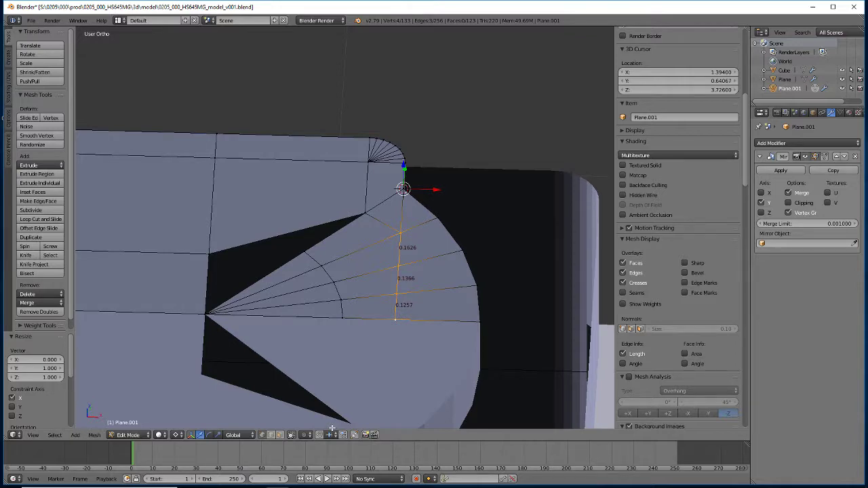
{"action": "middle_click_drag", "start_coordinate": [325, 391], "coordinate": [306, 431]}
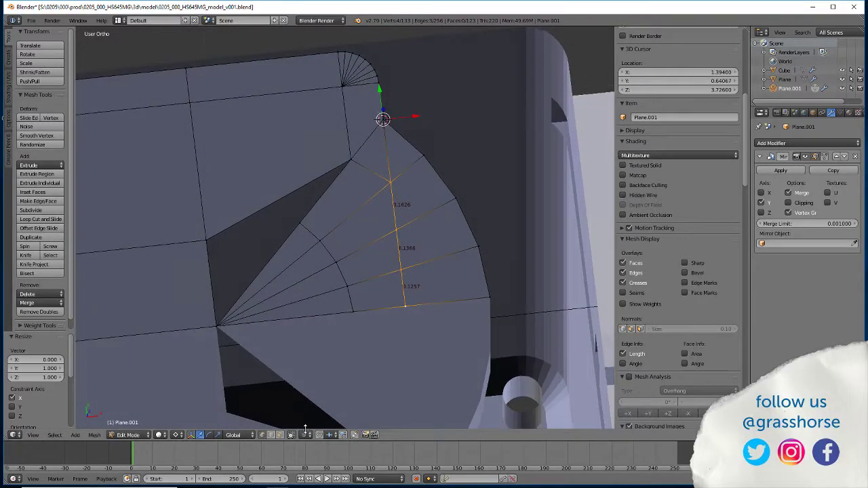
{"action": "middle_click_drag", "start_coordinate": [281, 375], "coordinate": [257, 361]}
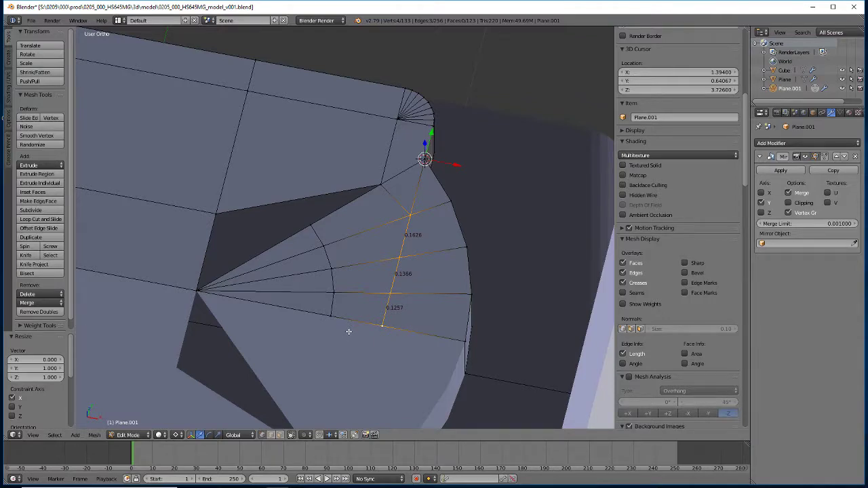
{"action": "middle_click_drag", "start_coordinate": [353, 324], "coordinate": [217, 333]}
{"action": "scroll", "coordinate": [217, 333], "scroll_direction": "down", "scroll_amount": 4}
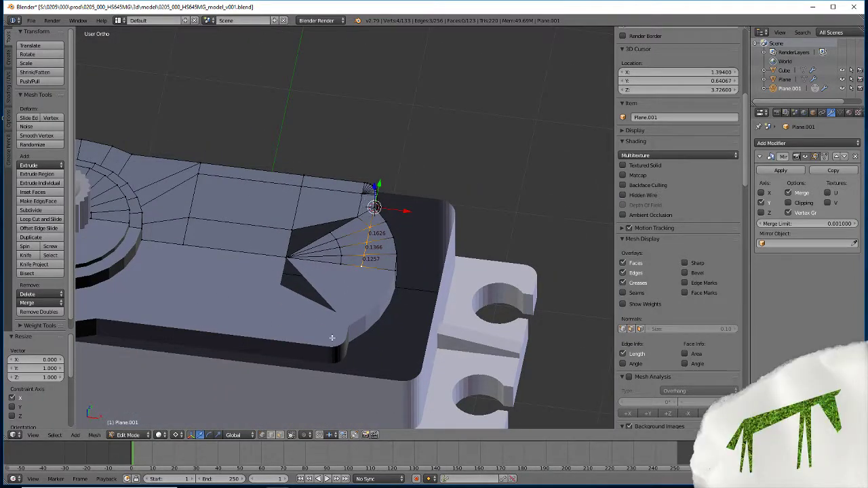
{"action": "scroll", "coordinate": [331, 337], "scroll_direction": "up", "scroll_amount": 6}
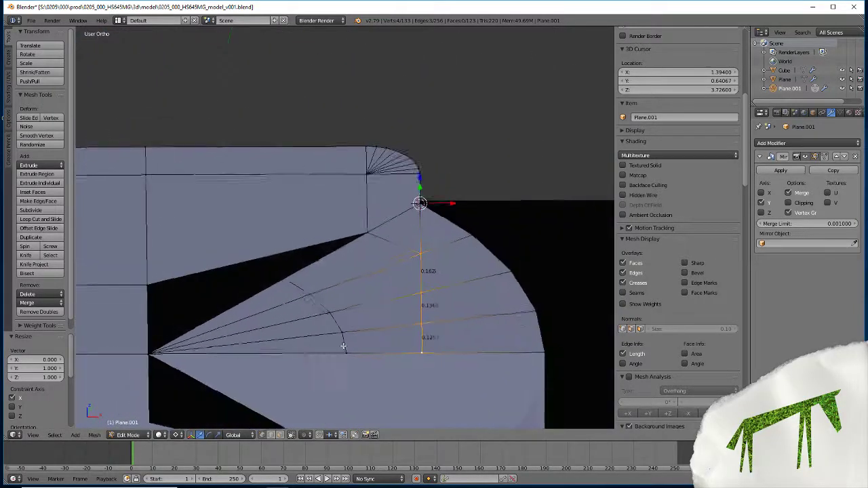
{"action": "middle_click_drag", "start_coordinate": [343, 346], "coordinate": [291, 382]}
In top-view wireframe, vertex-slide the vertex on the diagonal fan edge.
{"action": "right_click", "coordinate": [339, 274]}
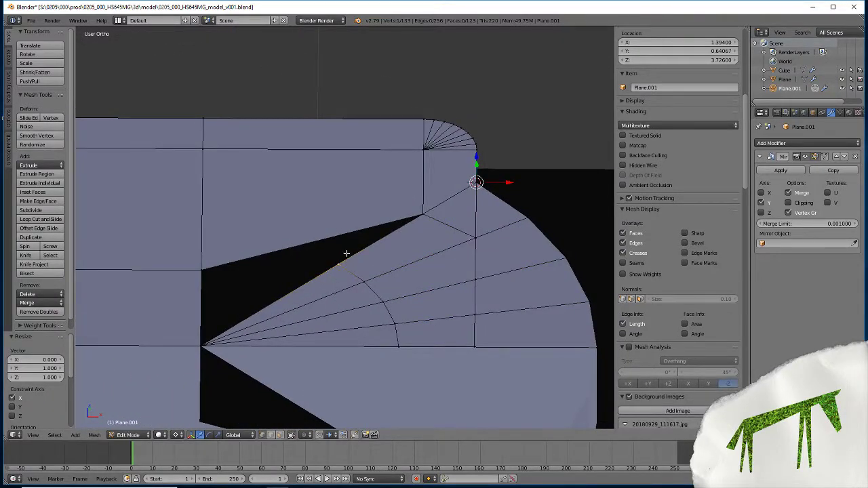
{"action": "key", "text": "z"}
{"action": "key", "text": "KP_7"}
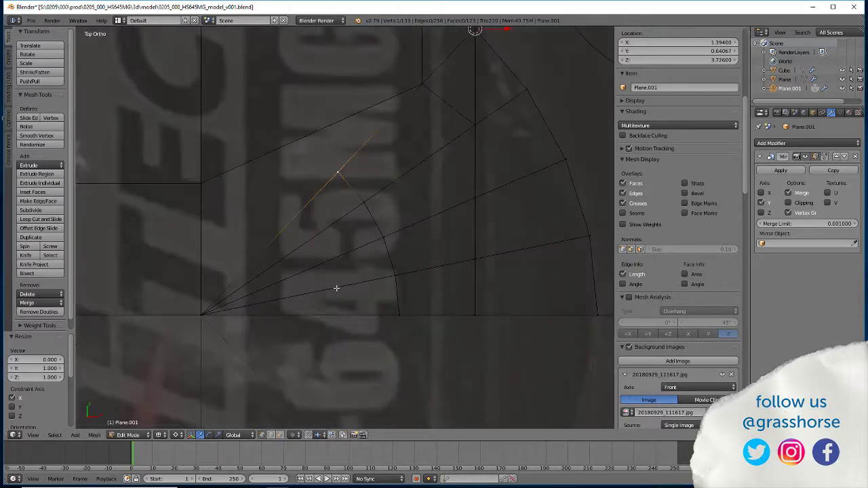
{"action": "middle_click_drag", "start_coordinate": [338, 287], "coordinate": [360, 414], "text": "shift"}
{"action": "key", "text": "shift+v"}
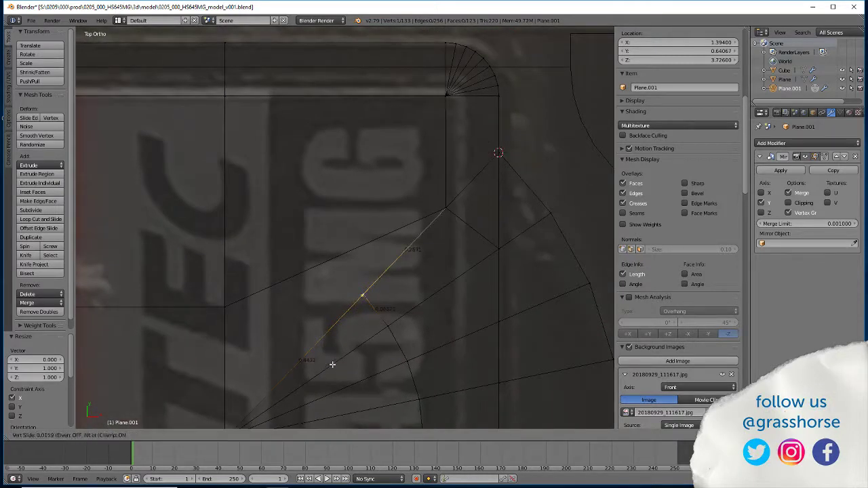
{"action": "left_click", "coordinate": [385, 294]}
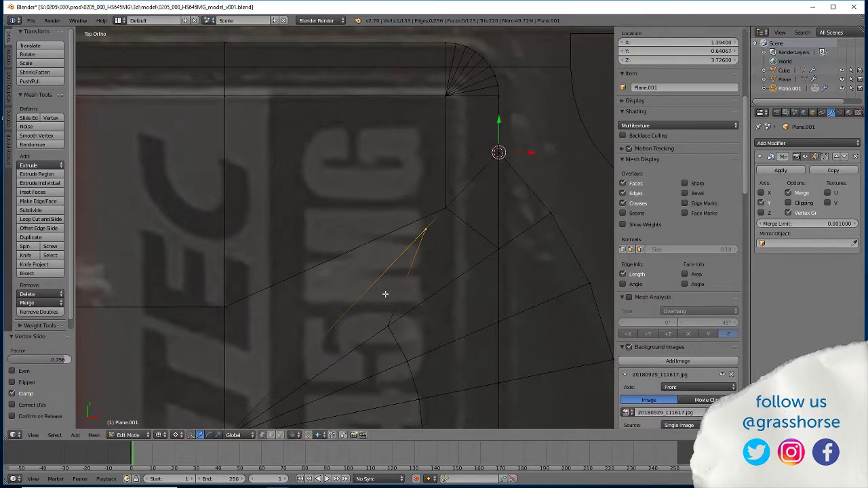
Snap the 3D cursor to a fan vertex and scale the nearby vertex onto it.
{"action": "right_click", "coordinate": [441, 217]}
{"action": "key", "text": "shift+s"}
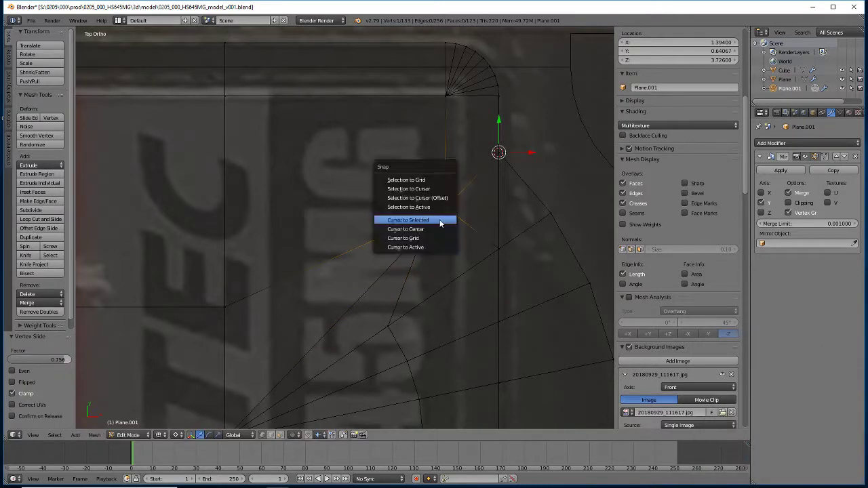
{"action": "left_click", "coordinate": [442, 221]}
{"action": "right_click", "coordinate": [423, 235]}
{"action": "key", "text": "s"}
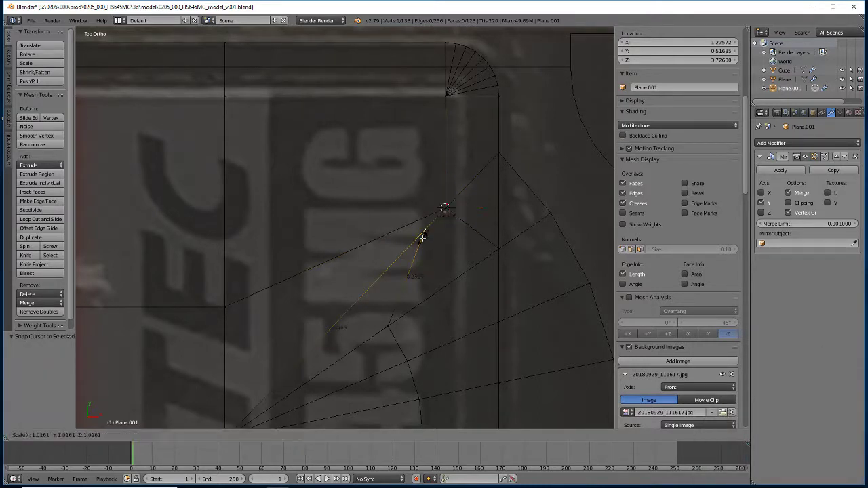
{"action": "key", "text": "0"}
{"action": "key", "text": "Return"}
Vertex-slide the two lower fan vertices along their edges.
{"action": "right_click", "coordinate": [381, 341]}
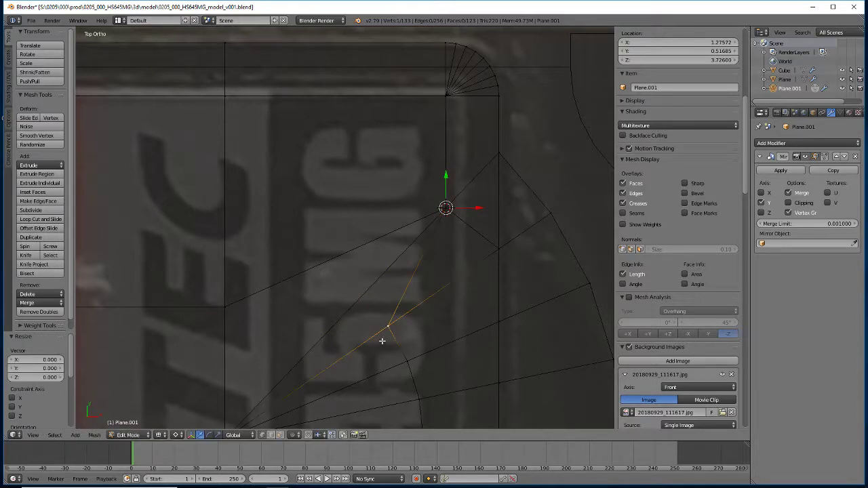
{"action": "key", "text": "shift+v"}
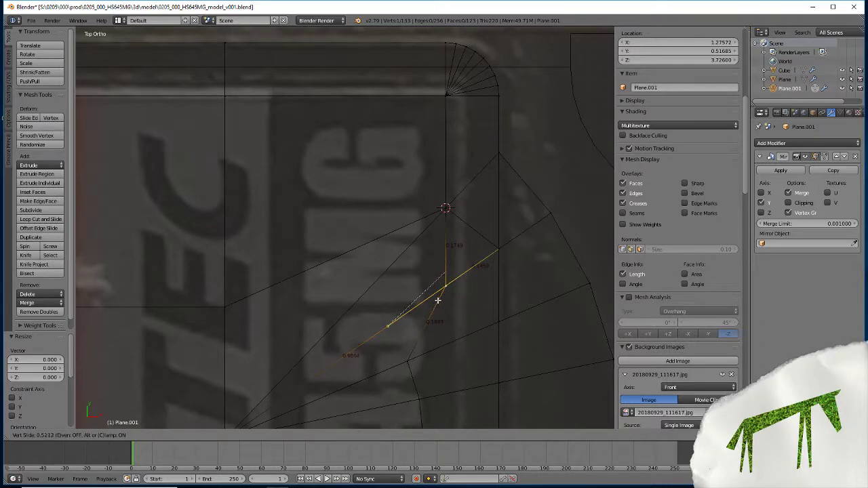
{"action": "left_click", "coordinate": [439, 299]}
{"action": "right_click", "coordinate": [404, 367]}
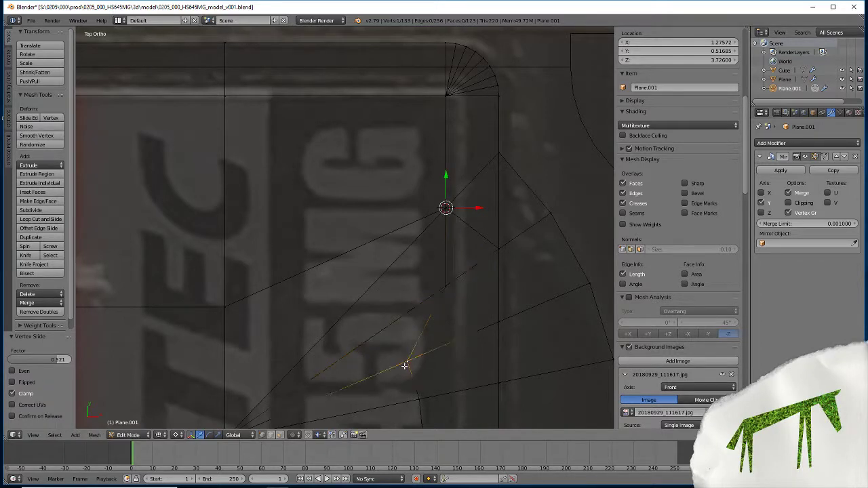
{"action": "key", "text": "shift+v"}
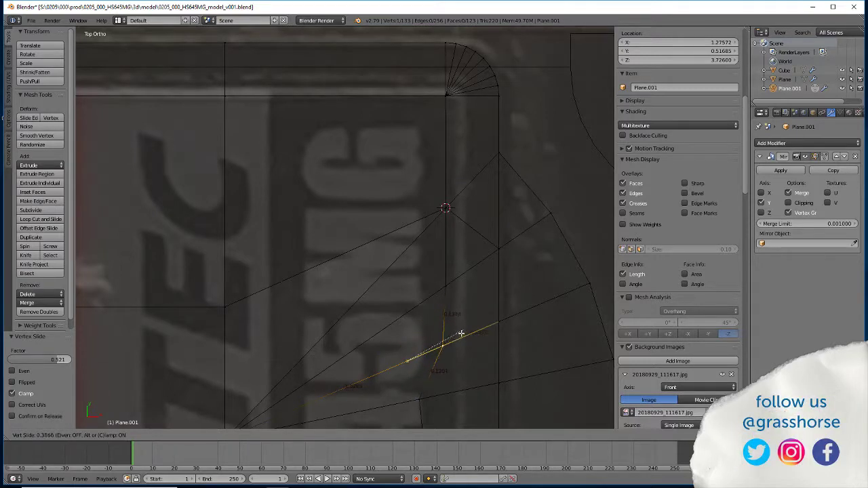
{"action": "left_click", "coordinate": [431, 346]}
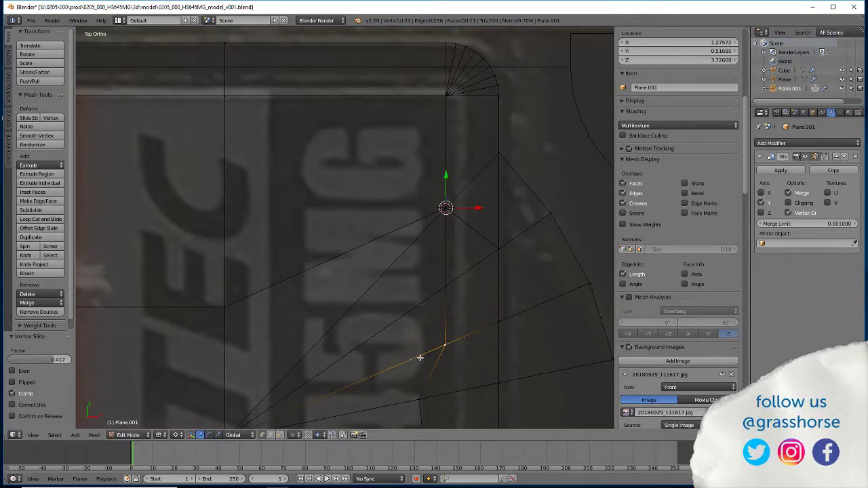
{"action": "key", "text": "shift+v"}
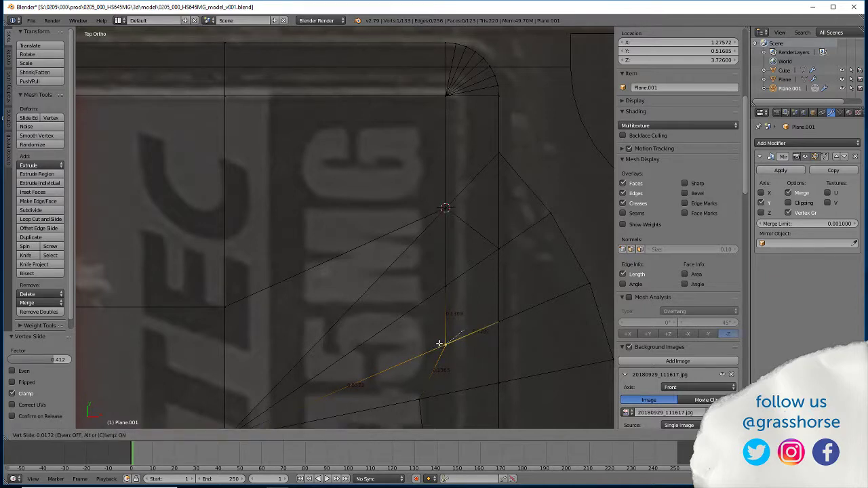
{"action": "left_click", "coordinate": [439, 344]}
Slide one vertex to factor 0.336 and the bottom-edge vertex to factor 0.299.
{"action": "scroll", "coordinate": [407, 365], "scroll_direction": "up", "scroll_amount": 2}
{"action": "middle_click_drag", "start_coordinate": [407, 365], "coordinate": [392, 281], "text": "shift"}
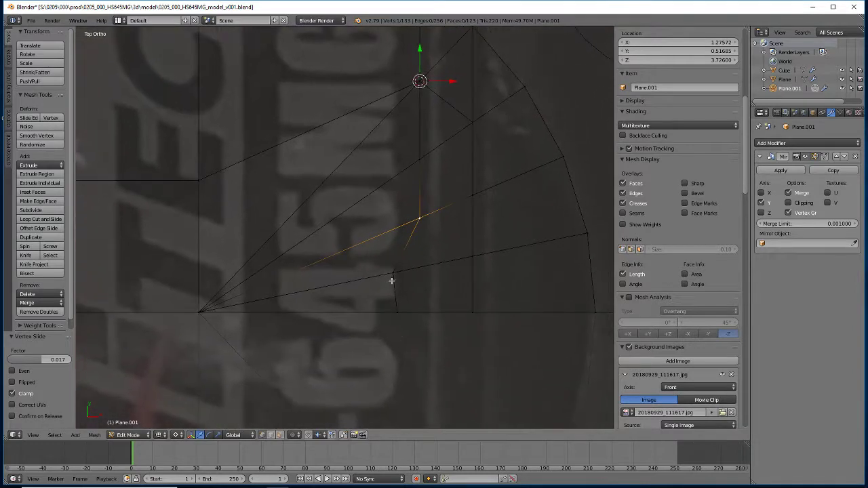
{"action": "key", "text": "shift+v"}
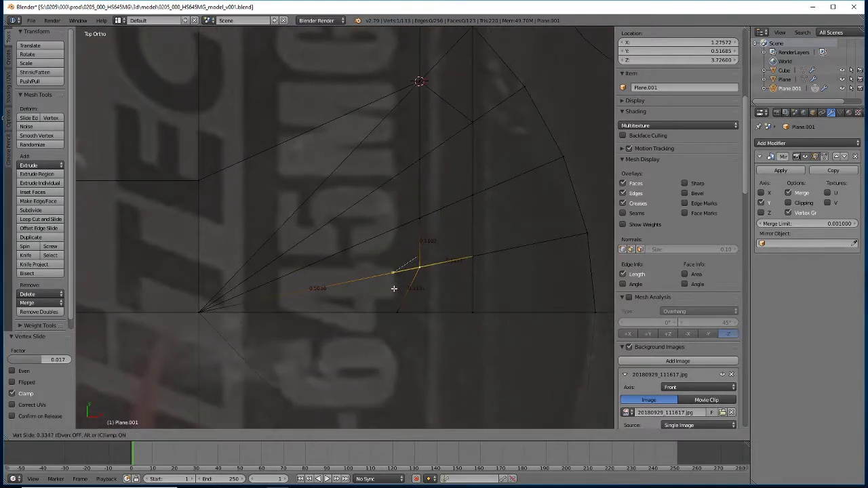
{"action": "left_click", "coordinate": [394, 288]}
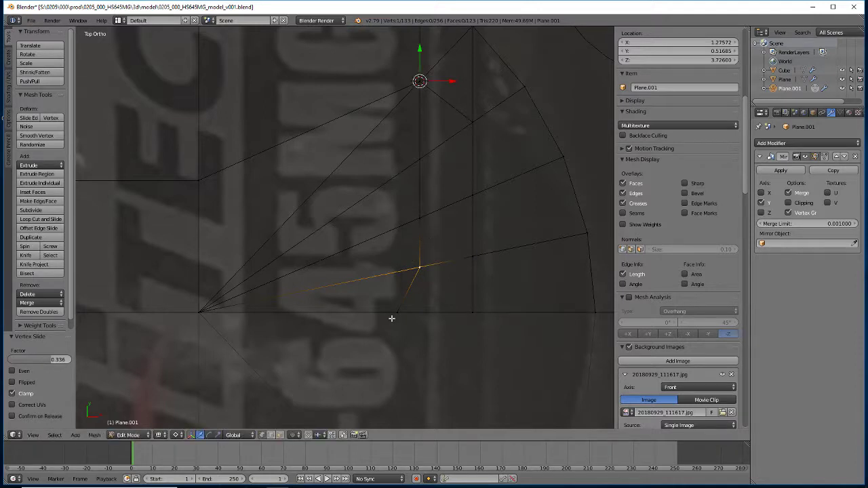
{"action": "right_click", "coordinate": [391, 318]}
{"action": "key", "text": "shift+v"}
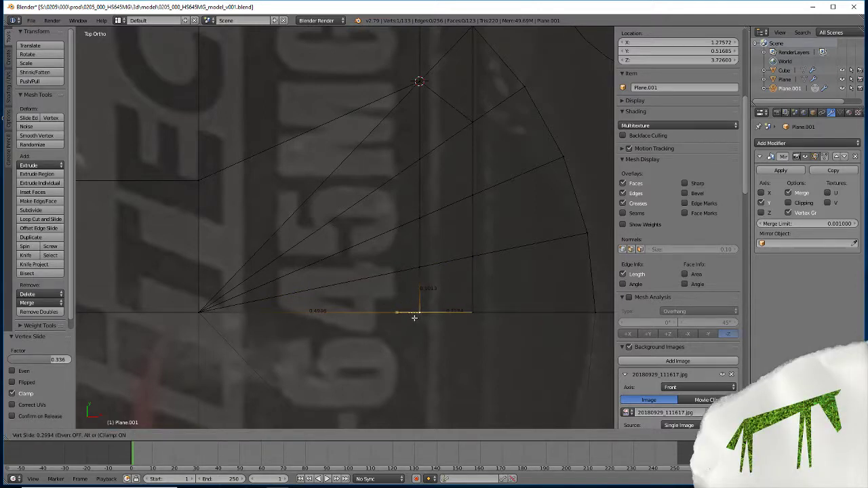
{"action": "left_click", "coordinate": [414, 317]}
Add the three vertices on the vertical edge line to the selection.
{"action": "middle_click_drag", "start_coordinate": [387, 228], "coordinate": [397, 294], "text": "shift"}
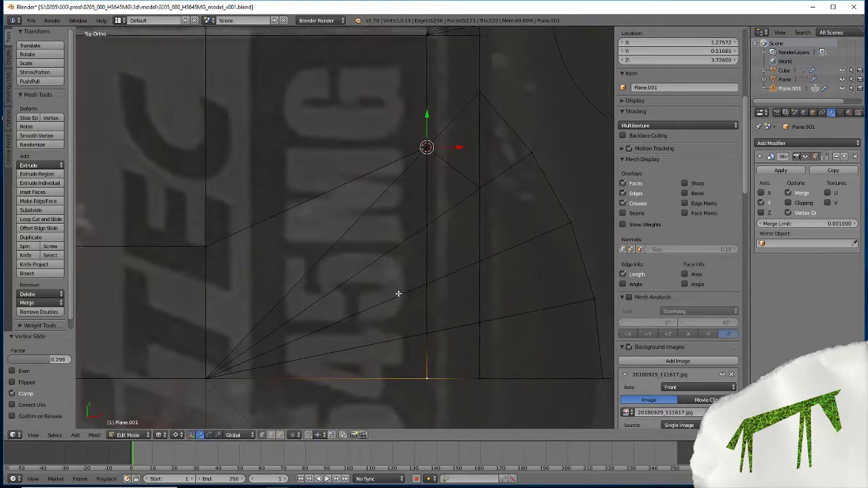
{"action": "right_click", "coordinate": [426, 221], "text": "shift"}
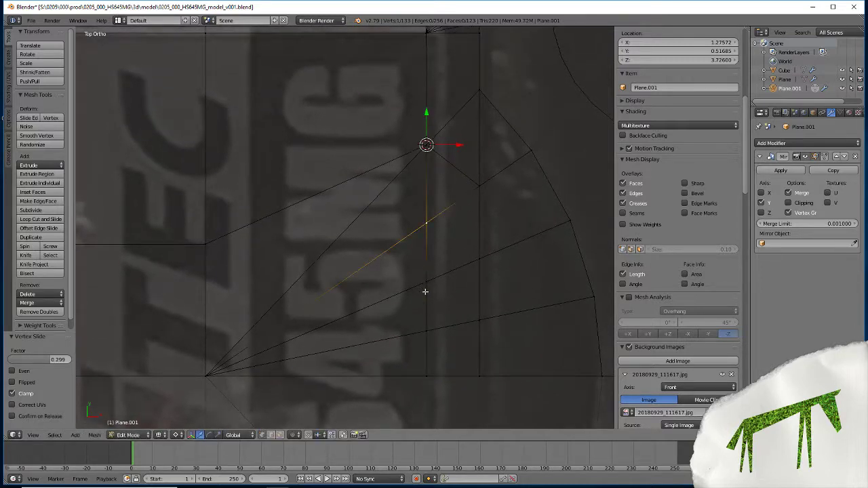
{"action": "right_click", "coordinate": [425, 288], "text": "shift"}
{"action": "right_click", "coordinate": [426, 339], "text": "shift"}
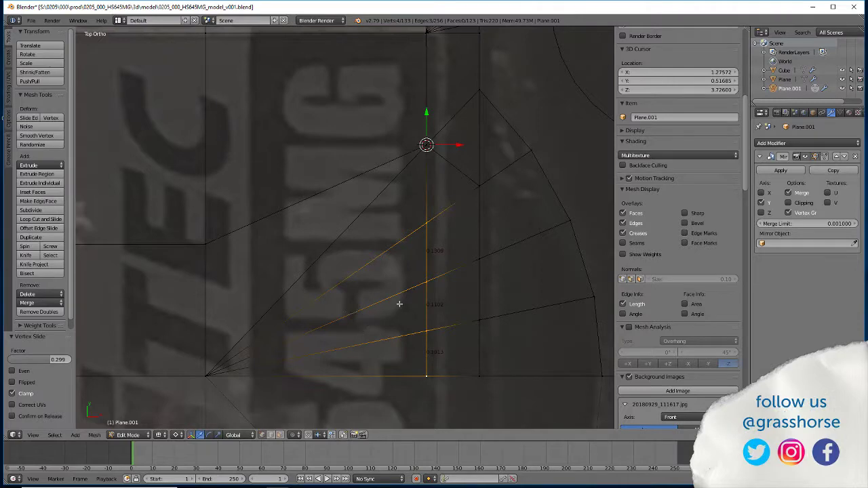
Scale the selected vertices to 0 on the X axis.
{"action": "key", "text": "s"}
{"action": "key", "text": "x"}
{"action": "key", "text": "0"}
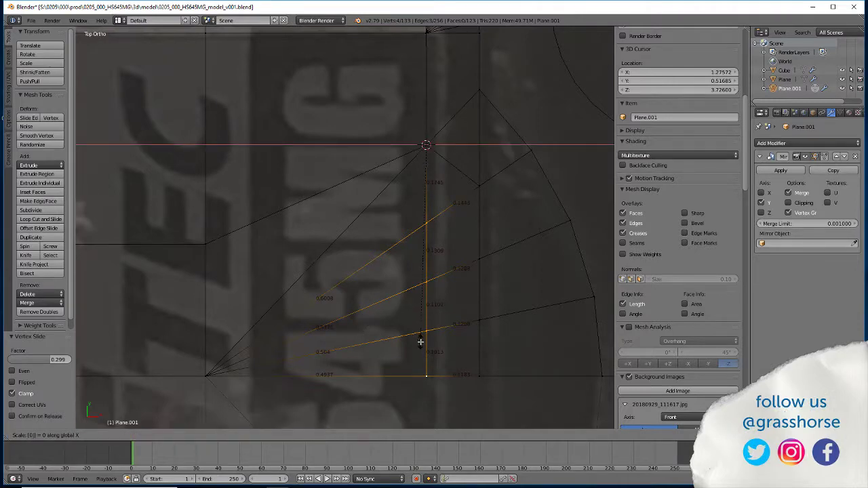
{"action": "key", "text": "Return"}
Inspect the column in solid shading, then select the small faces beside the fan's tip.
{"action": "middle_click_drag", "start_coordinate": [413, 365], "coordinate": [369, 305]}
{"action": "scroll", "coordinate": [274, 362], "scroll_direction": "down", "scroll_amount": 3}
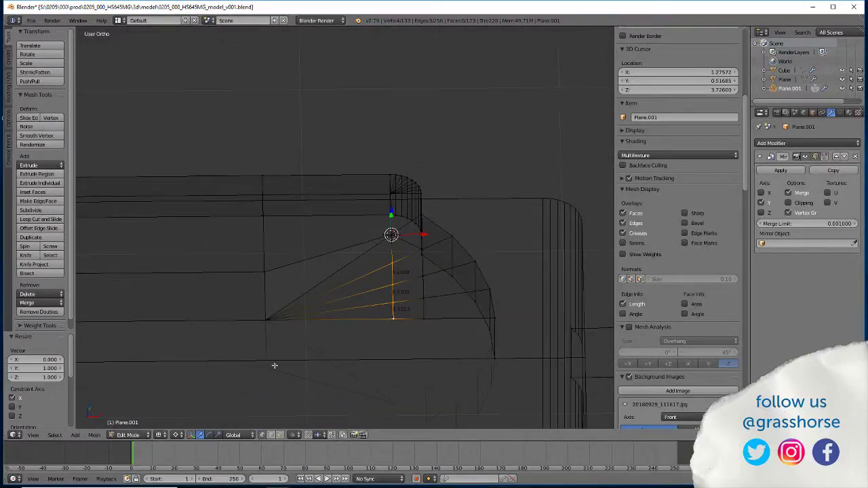
{"action": "key", "text": "z"}
{"action": "mouse_move", "coordinate": [302, 369]}
{"action": "middle_mouse_down"}
{"action": "mouse_move", "coordinate": [240, 373]}
{"action": "mouse_move", "coordinate": [210, 360]}
{"action": "mouse_move", "coordinate": [233, 331]}
{"action": "mouse_move", "coordinate": [231, 346]}
{"action": "mouse_move", "coordinate": [177, 330]}
{"action": "mouse_move", "coordinate": [237, 350]}
{"action": "mouse_move", "coordinate": [245, 336]}
{"action": "mouse_move", "coordinate": [238, 359]}
{"action": "mouse_move", "coordinate": [246, 363]}
{"action": "mouse_move", "coordinate": [223, 350]}
{"action": "mouse_move", "coordinate": [278, 383]}
{"action": "middle_mouse_up"}
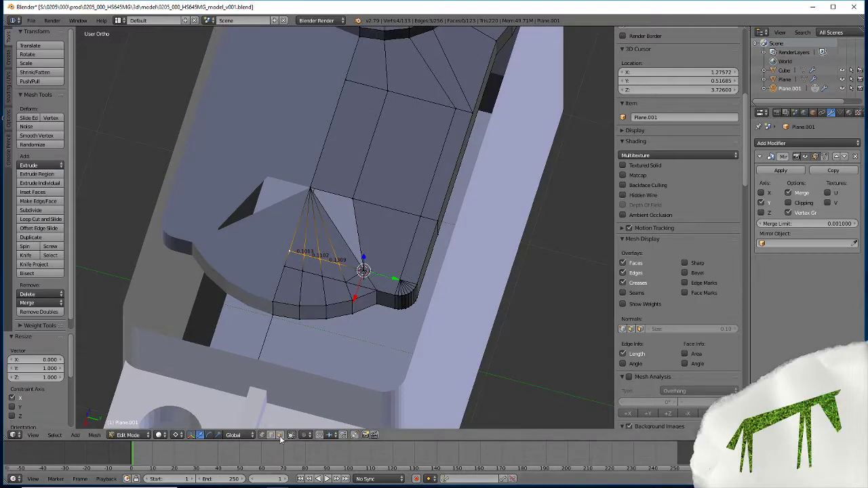
{"action": "key", "text": "a"}
{"action": "right_click", "coordinate": [351, 275]}
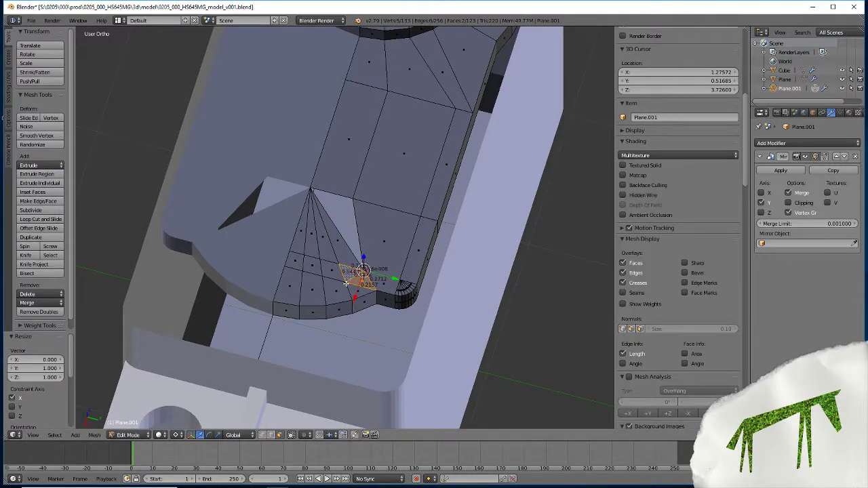
Merge the two small faces beside the fan tip into one five-sided face, then inspect it.
{"action": "key", "text": "f"}
{"action": "middle_click_drag", "start_coordinate": [344, 282], "coordinate": [286, 333]}
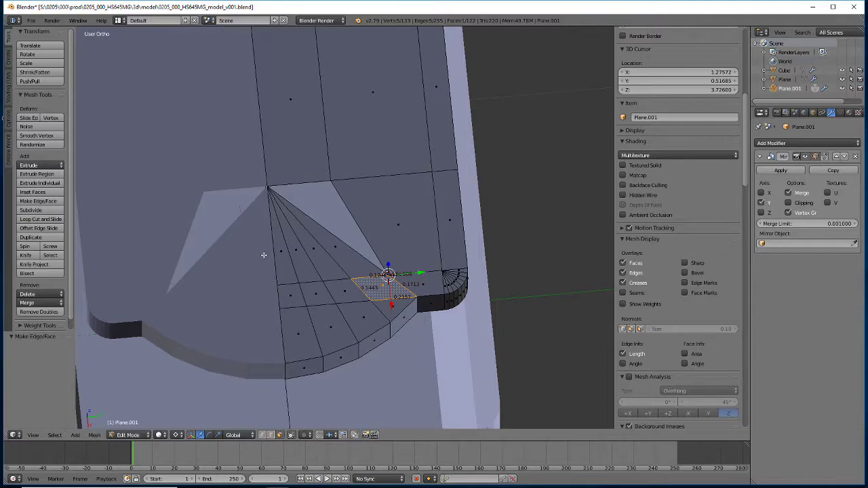
{"action": "middle_click_drag", "start_coordinate": [266, 234], "coordinate": [257, 190]}
{"action": "scroll", "coordinate": [262, 188], "scroll_direction": "up", "scroll_amount": 5}
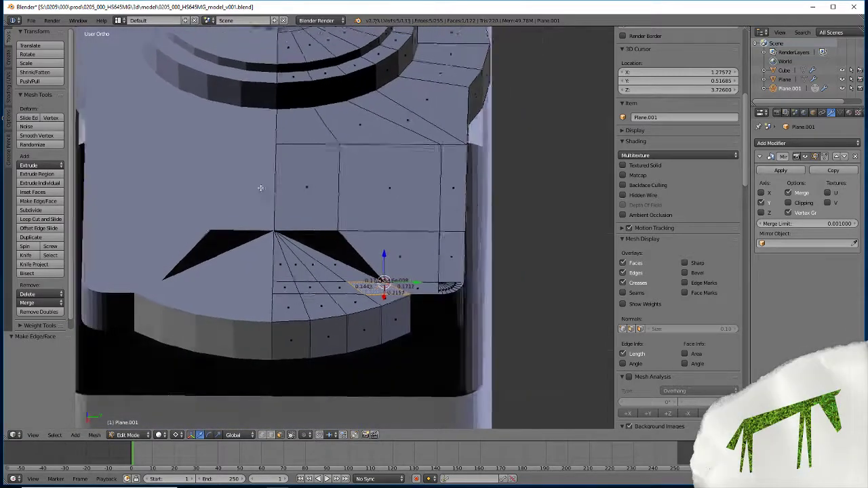
{"action": "middle_click_drag", "start_coordinate": [218, 317], "coordinate": [254, 356]}
{"action": "key", "text": "space"}
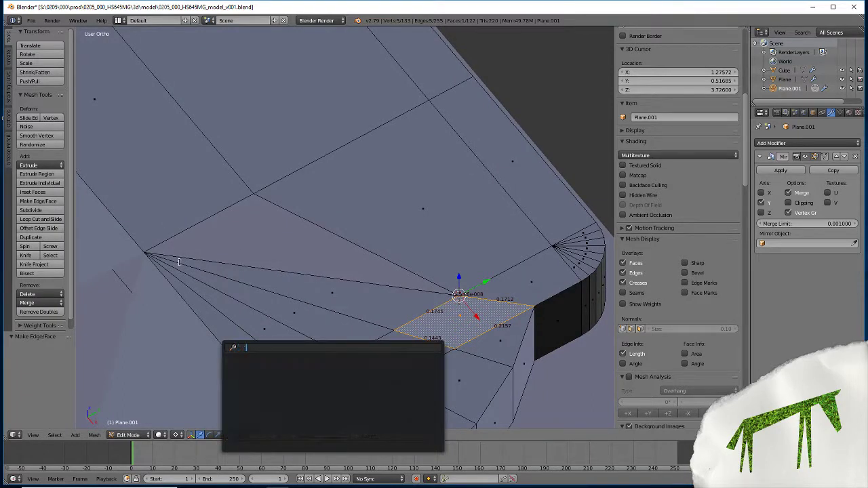
{"action": "key", "text": "Escape"}
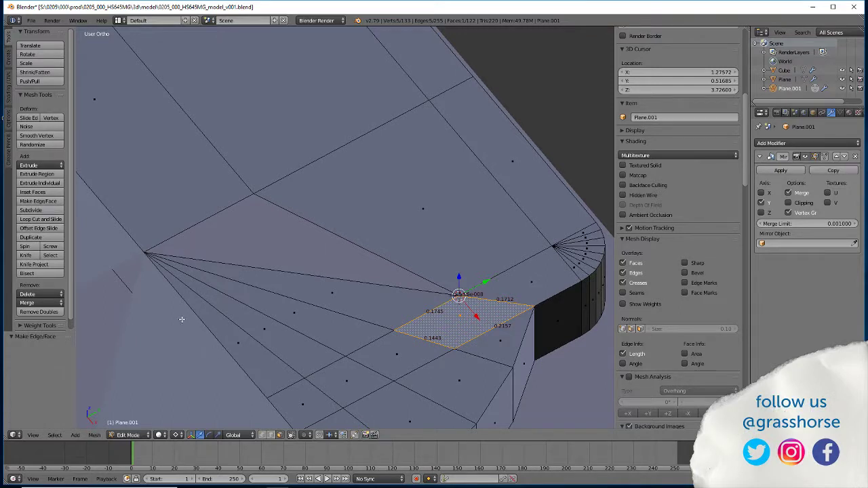
Snap the 3D cursor to the fan's pivot vertex and switch to top view.
{"action": "right_click", "coordinate": [148, 254]}
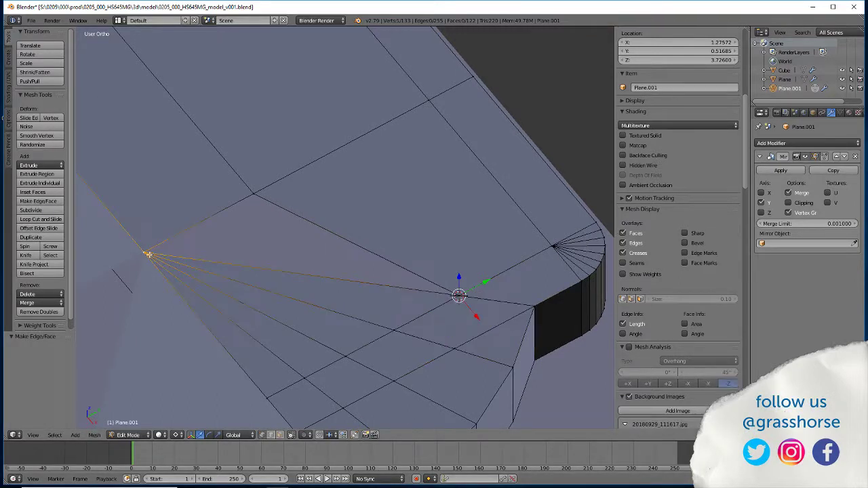
{"action": "key", "text": "shift+s"}
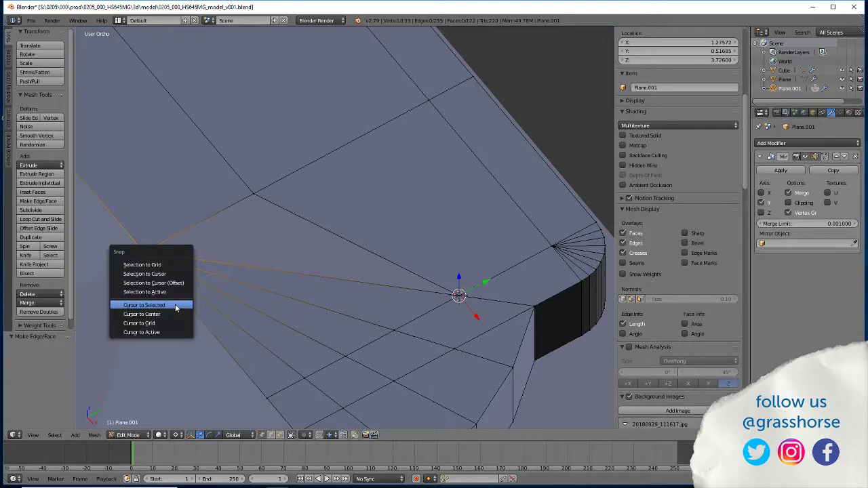
{"action": "left_click", "coordinate": [136, 305]}
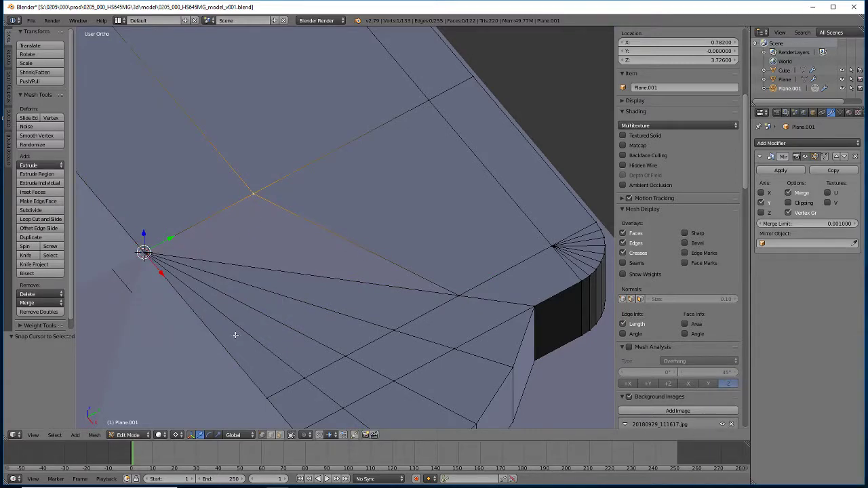
{"action": "key", "text": "KP_7"}
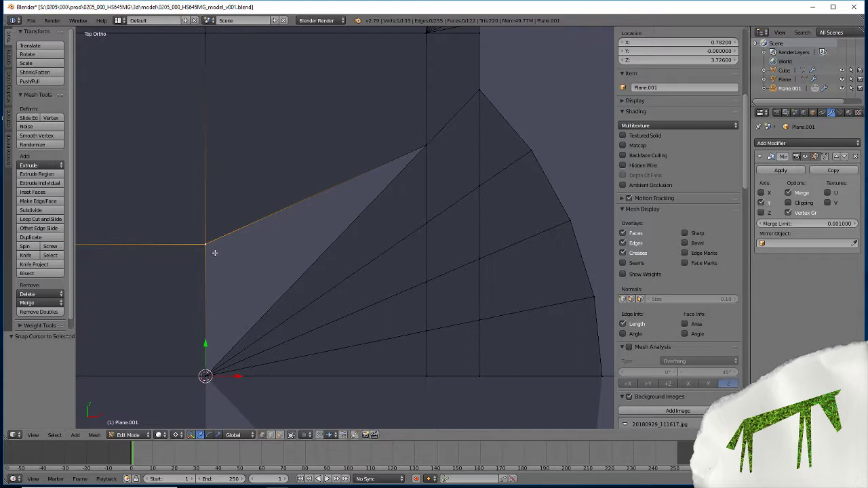
Spin the selected edges 90° around the cursor, settling on 6 steps.
{"action": "left_click", "coordinate": [24, 247]}
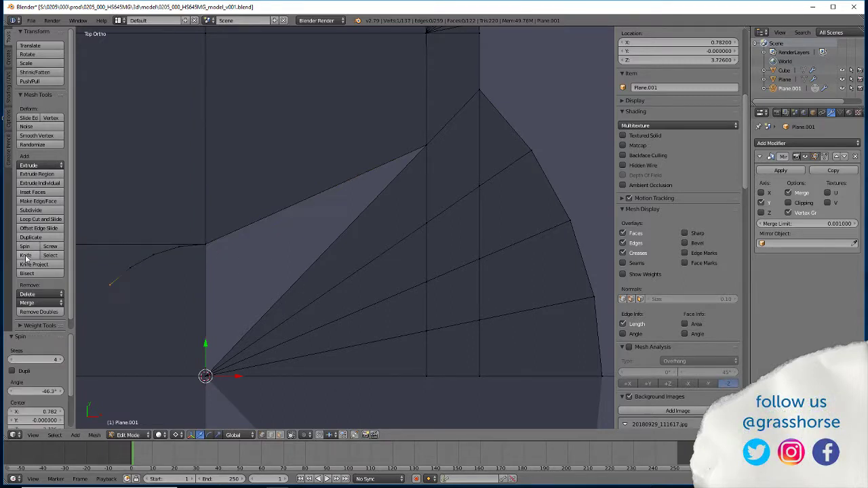
{"action": "left_click", "coordinate": [41, 360]}
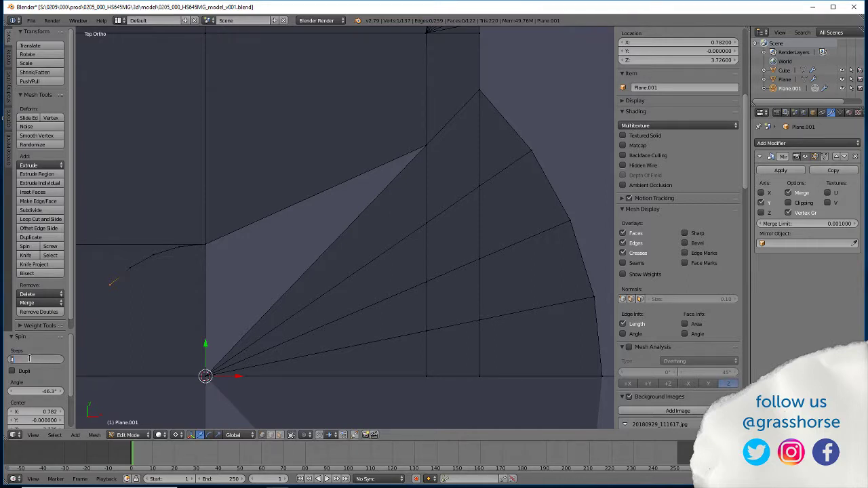
{"action": "type", "text": "5"}
{"action": "left_click", "coordinate": [38, 392]}
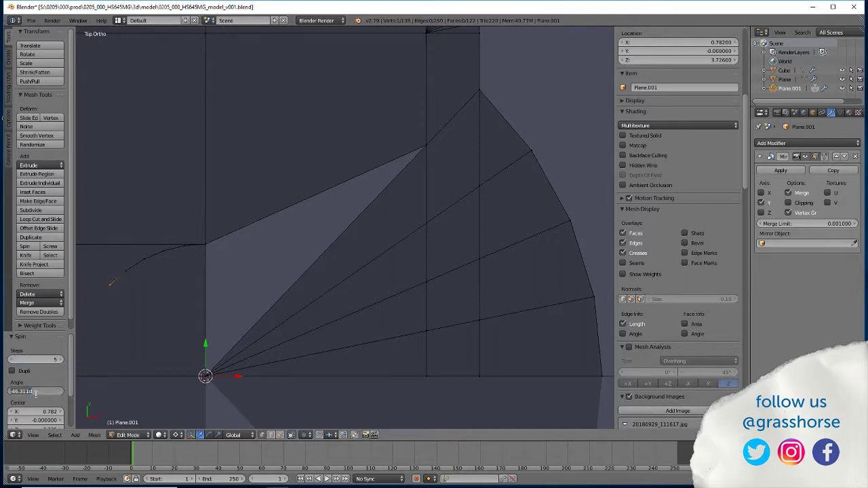
{"action": "type", "text": "90"}
{"action": "key", "text": "Return"}
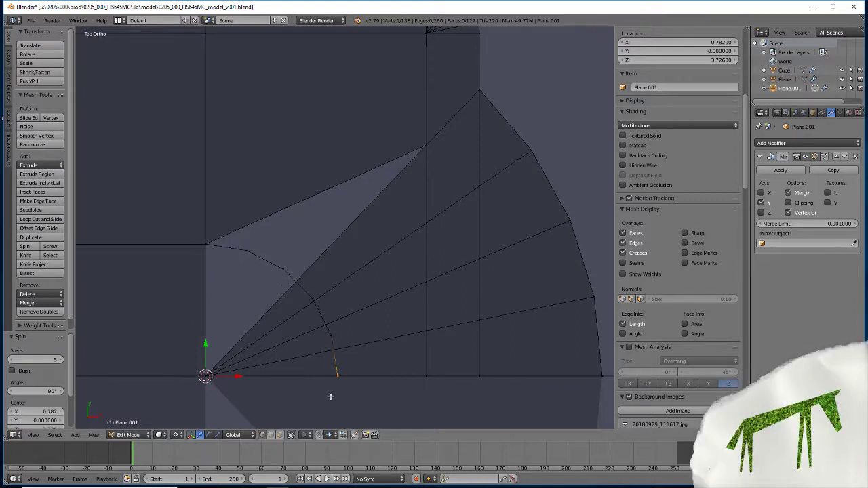
{"action": "left_click", "coordinate": [12, 360]}
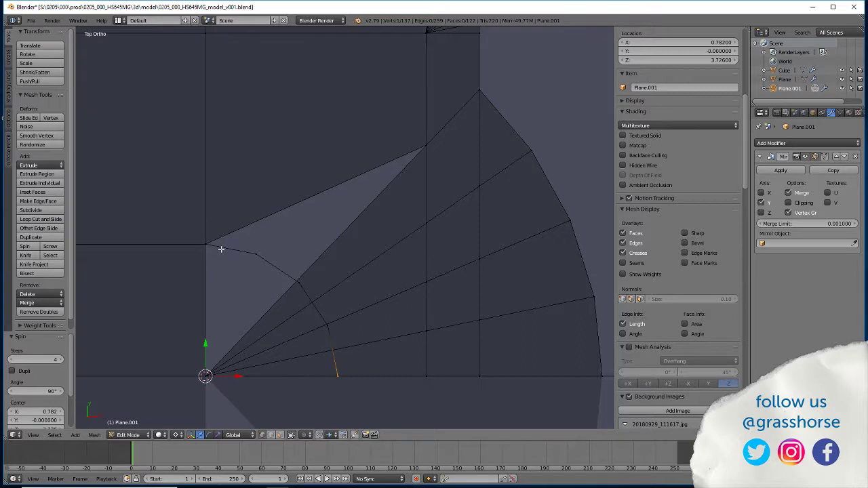
{"action": "left_click", "coordinate": [61, 360]}
{"action": "left_click", "coordinate": [61, 359]}
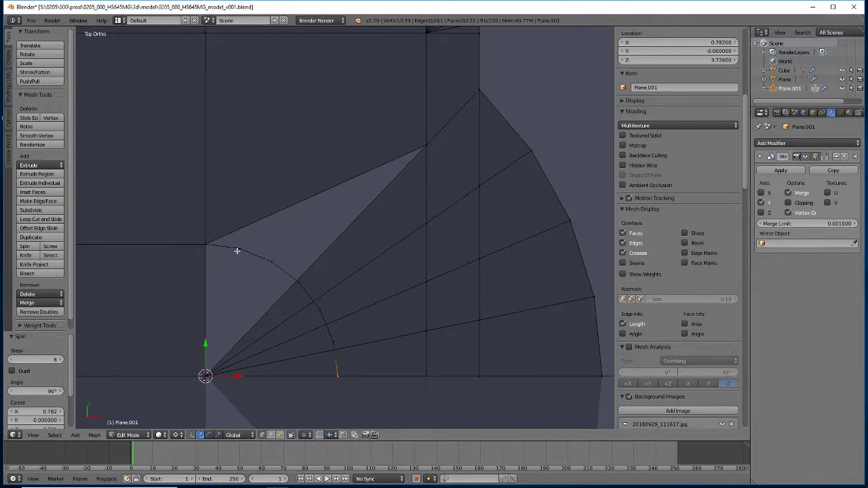
{"action": "scroll", "coordinate": [204, 264], "scroll_direction": "down", "scroll_amount": 5}
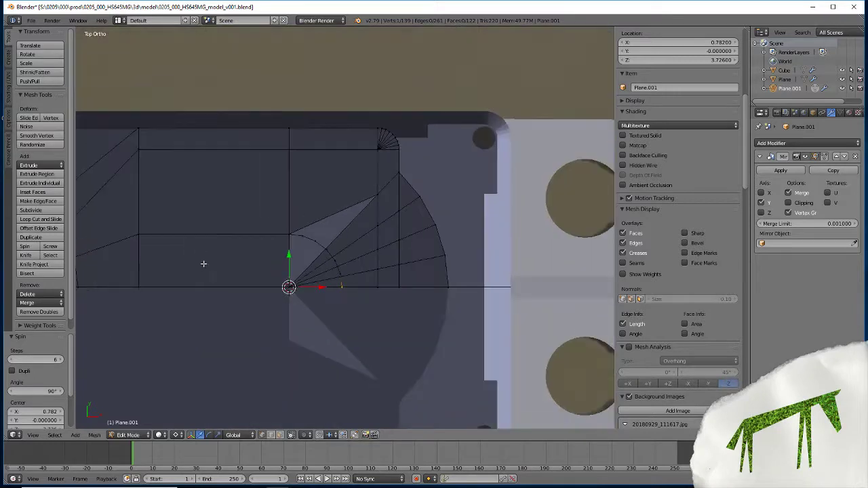
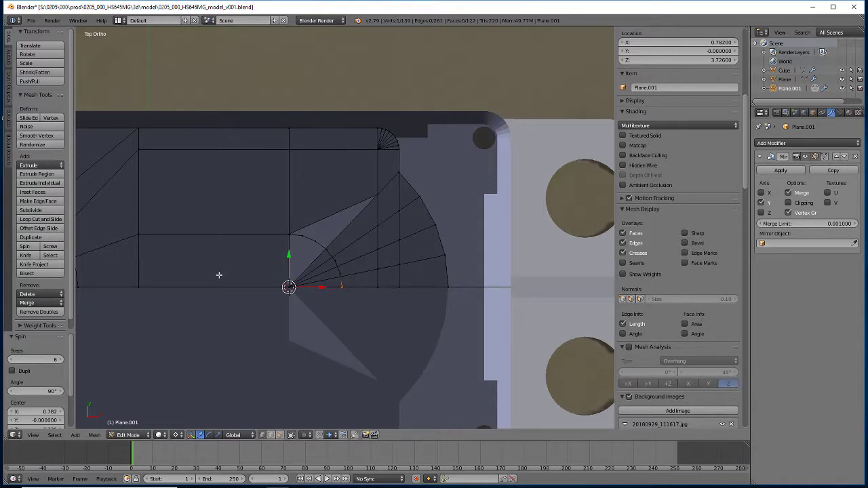
Raise the corner spin fan from 6 to 8 steps and inspect its spokes.
{"action": "left_click", "coordinate": [61, 359]}
{"action": "left_click", "coordinate": [61, 359]}
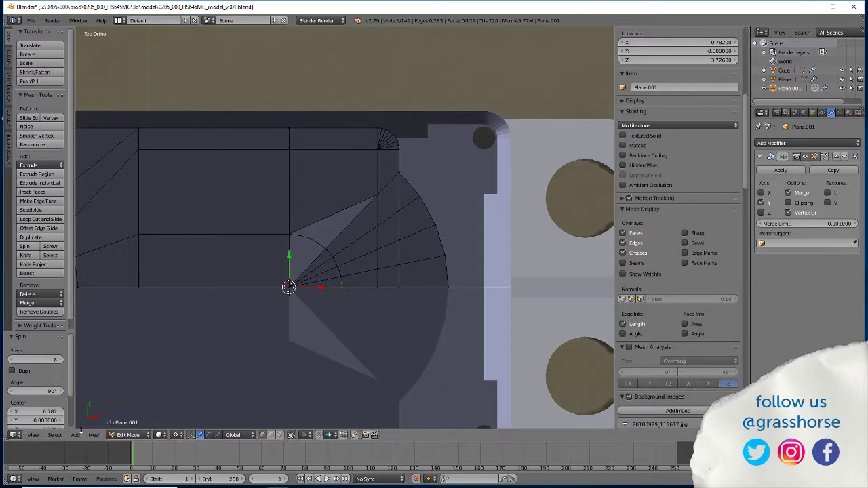
{"action": "scroll", "coordinate": [299, 299], "scroll_direction": "up", "scroll_amount": 4}
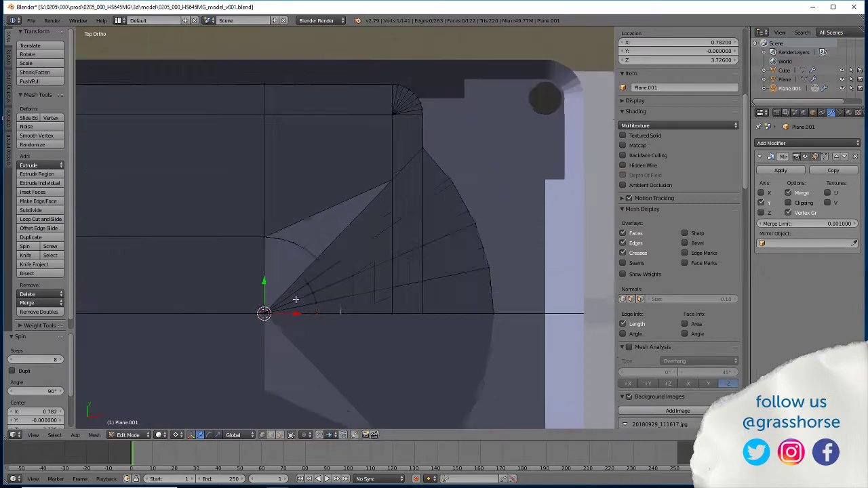
{"action": "middle_click_drag", "start_coordinate": [267, 352], "coordinate": [299, 374]}
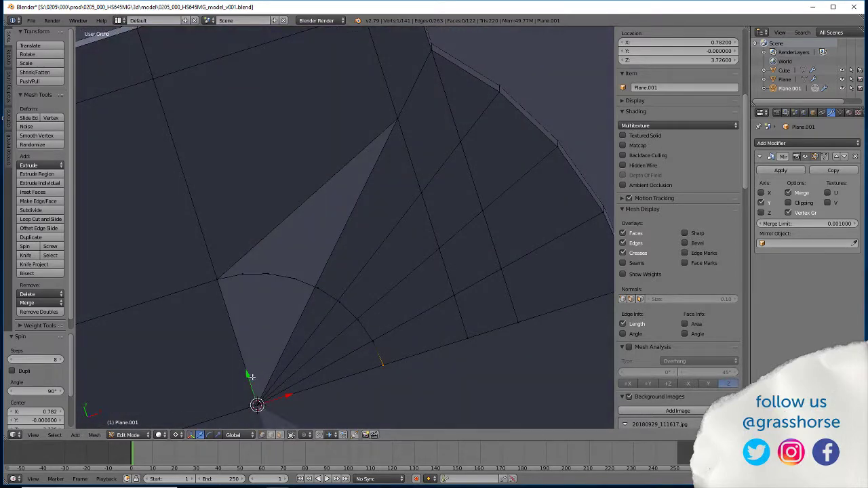
{"action": "scroll", "coordinate": [251, 377], "scroll_direction": "down", "scroll_amount": 3}
{"action": "middle_click_drag", "start_coordinate": [254, 333], "coordinate": [210, 330]}
{"action": "scroll", "coordinate": [210, 329], "scroll_direction": "down", "scroll_amount": 4}
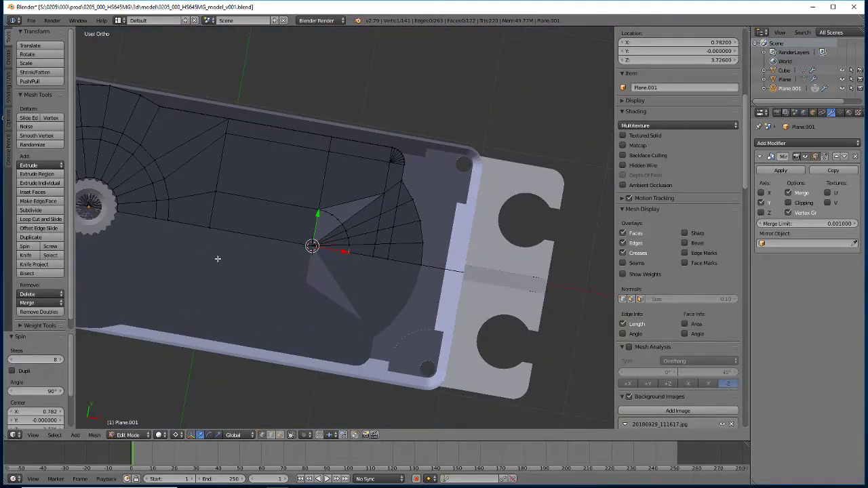
{"action": "scroll", "coordinate": [296, 273], "scroll_direction": "up", "scroll_amount": 6}
{"action": "middle_click_drag", "start_coordinate": [296, 273], "coordinate": [311, 310]}
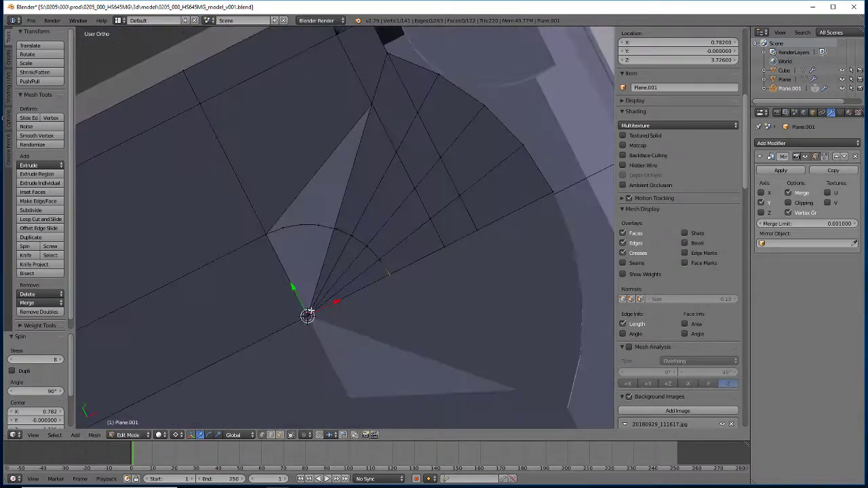
{"action": "middle_click_drag", "start_coordinate": [204, 294], "coordinate": [283, 278], "text": "shift"}
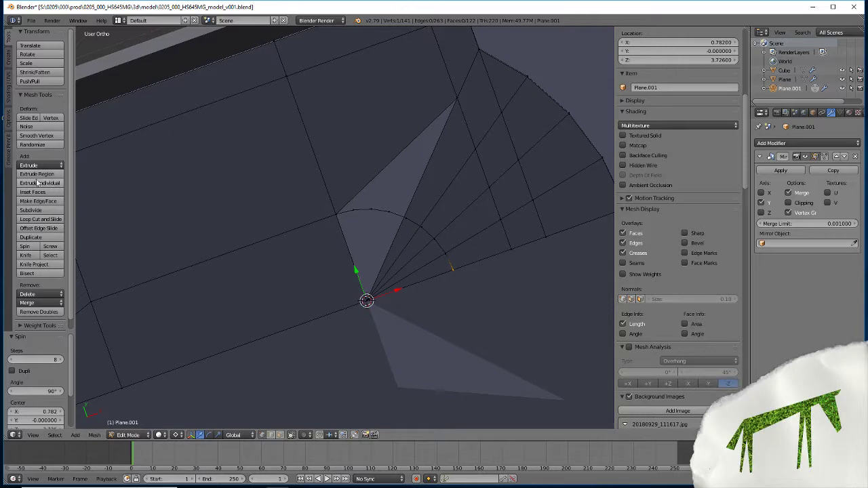
Knife-cut a new edge row across the fan spokes, snapping to their midpoints.
{"action": "key", "text": "k"}
{"action": "key", "text": "ctrl"}
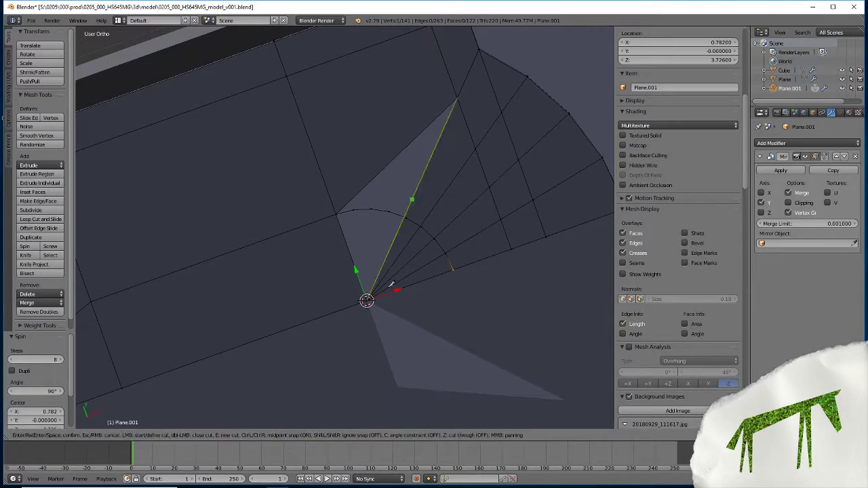
{"action": "left_click", "coordinate": [442, 270]}
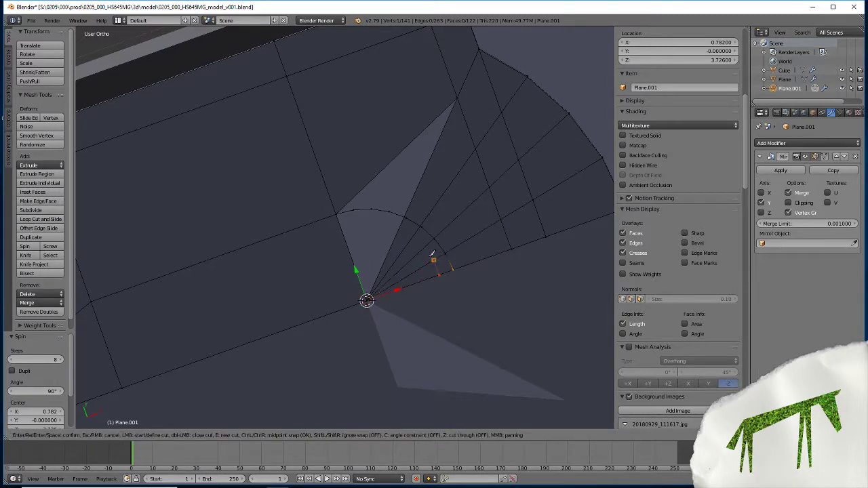
{"action": "left_click", "coordinate": [413, 199]}
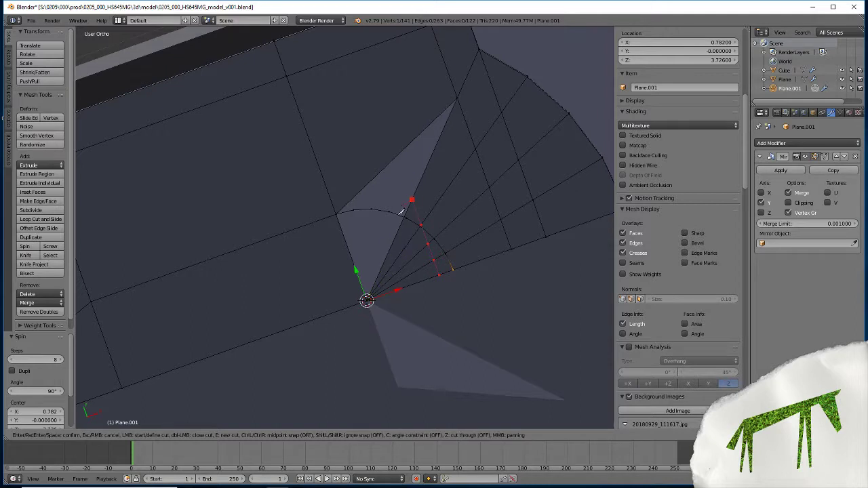
{"action": "key", "text": "Return"}
Merge the extra right-hand edge and the next stray vertex at last.
{"action": "scroll", "coordinate": [411, 277], "scroll_direction": "up", "scroll_amount": 3}
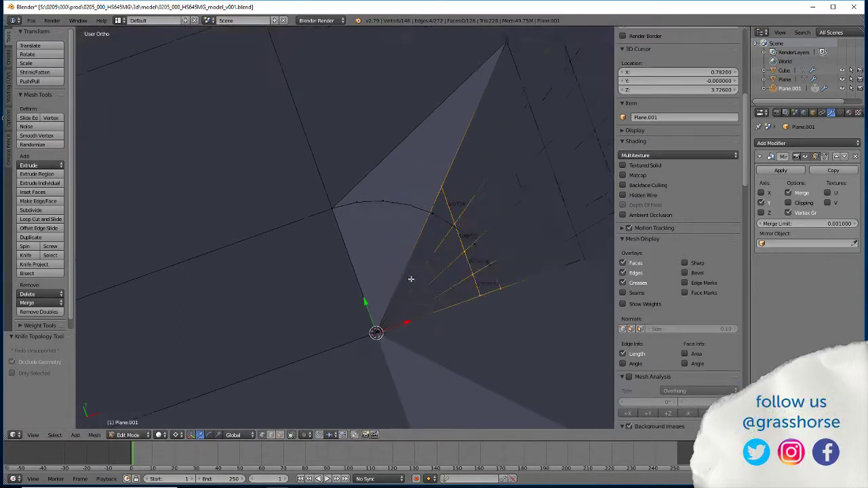
{"action": "right_click", "coordinate": [514, 309]}
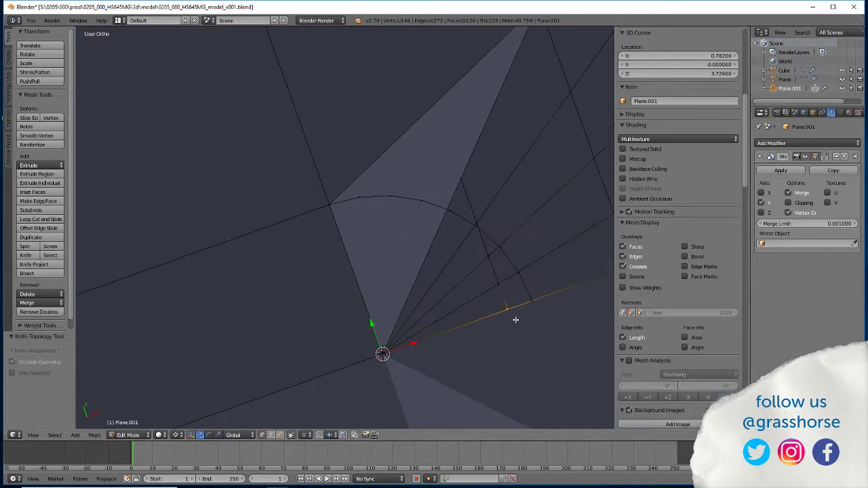
{"action": "key", "text": "alt+m"}
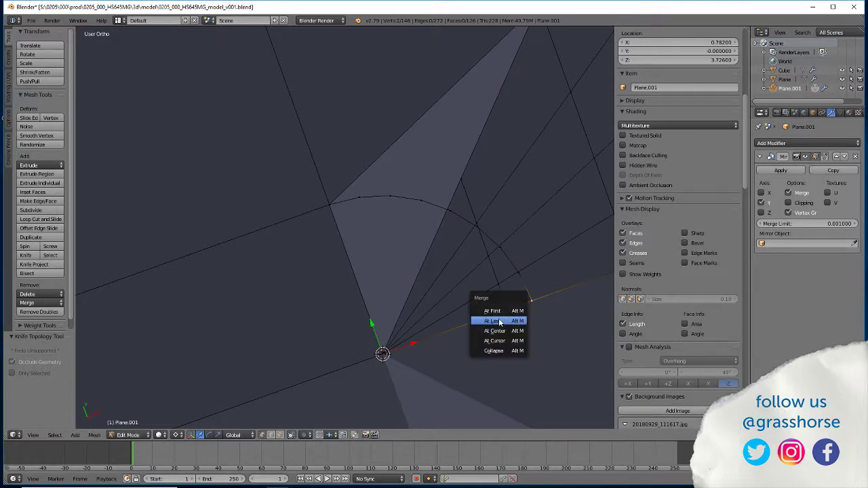
{"action": "left_click", "coordinate": [505, 322]}
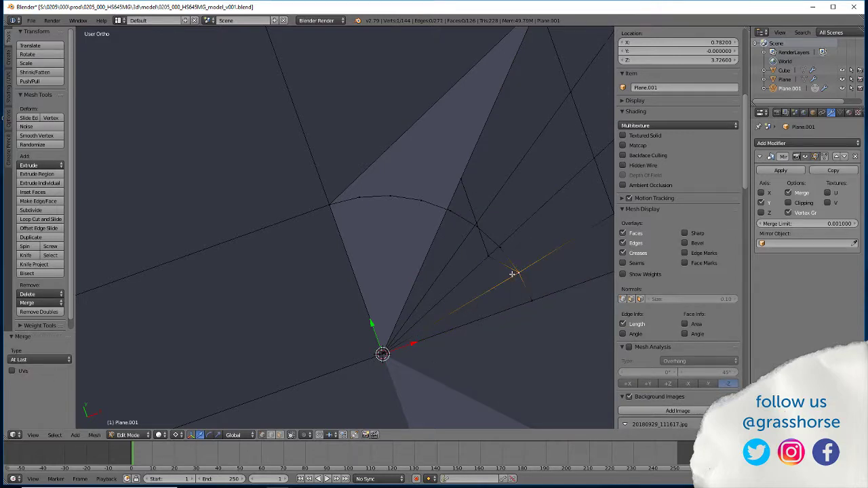
{"action": "right_click", "coordinate": [488, 258]}
{"action": "key", "text": "alt+m"}
{"action": "left_click", "coordinate": [502, 254]}
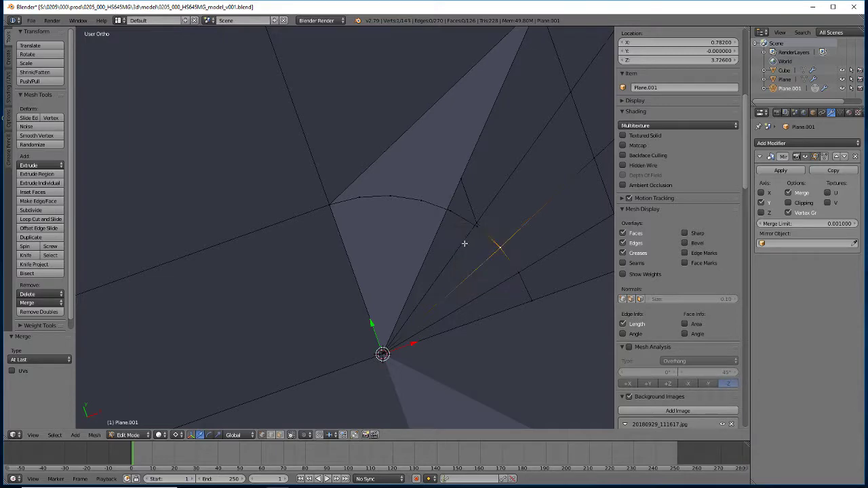
Merge the remaining stray vertices near the fan arc, leaving 141 vertices.
{"action": "right_click", "coordinate": [478, 224]}
{"action": "key", "text": "alt+m"}
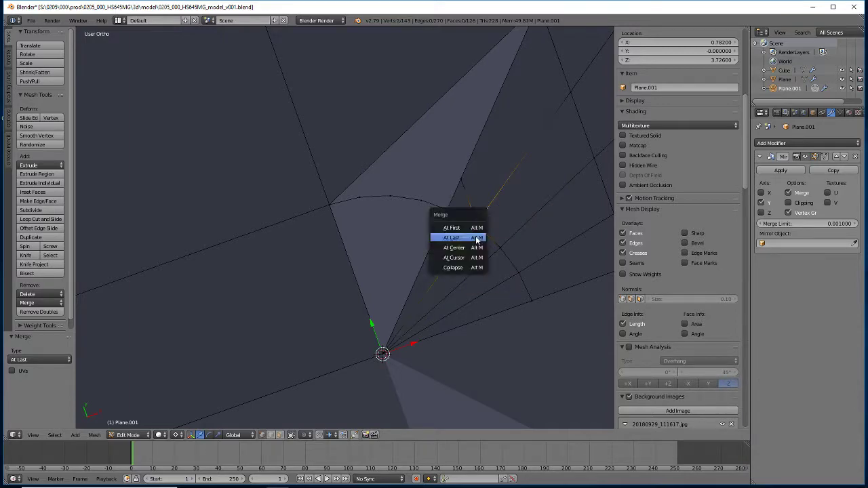
{"action": "left_click", "coordinate": [475, 237]}
{"action": "left_click", "coordinate": [449, 214]}
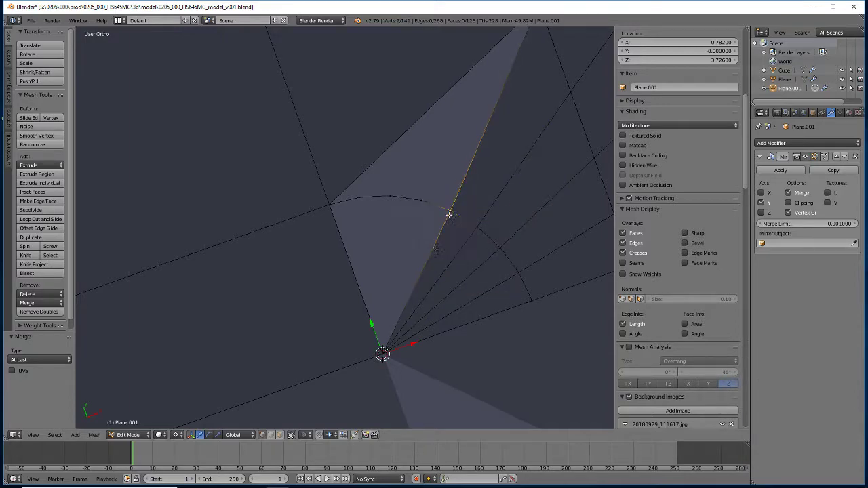
{"action": "middle_click_drag", "start_coordinate": [348, 354], "coordinate": [250, 380]}
{"action": "middle_click_drag", "start_coordinate": [224, 353], "coordinate": [199, 346]}
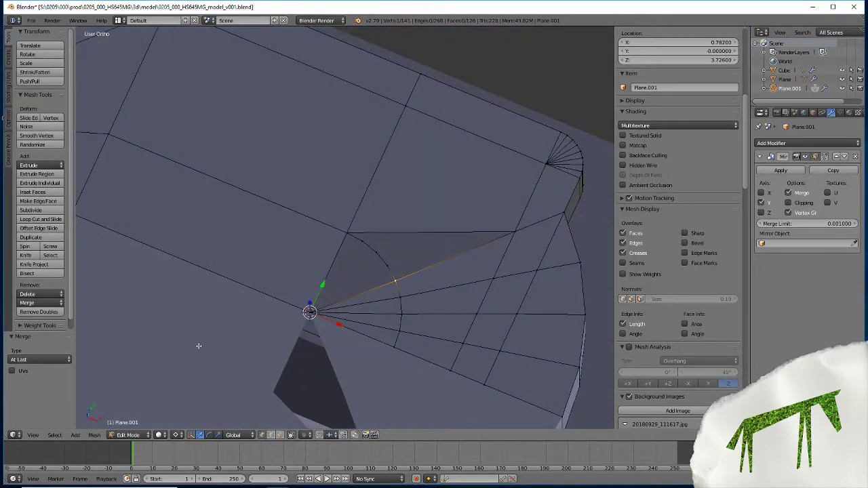
Delete the single quad face above the corner fan.
{"action": "left_click", "coordinate": [279, 435]}
{"action": "right_click", "coordinate": [390, 229]}
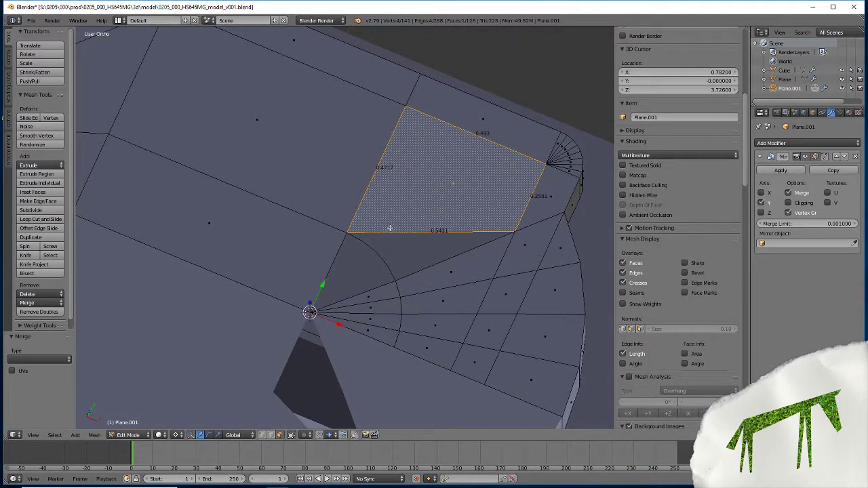
{"action": "key", "text": "x"}
{"action": "left_click", "coordinate": [350, 229]}
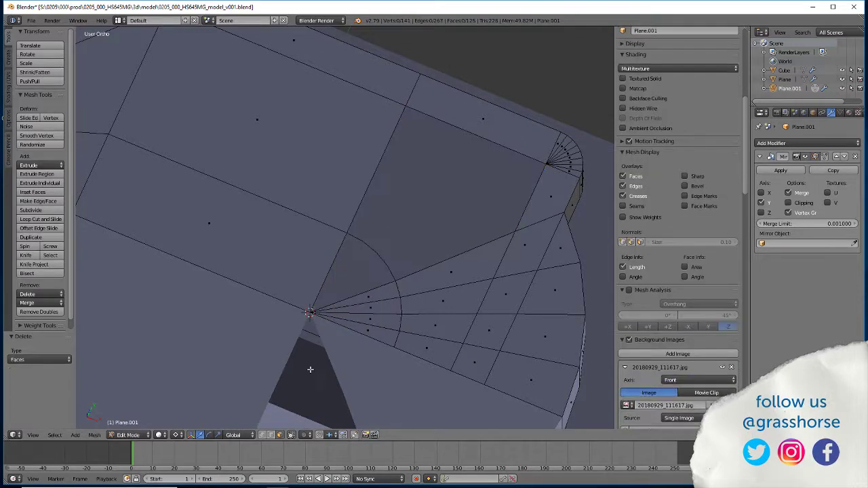
{"action": "middle_click_drag", "start_coordinate": [351, 229], "coordinate": [357, 380]}
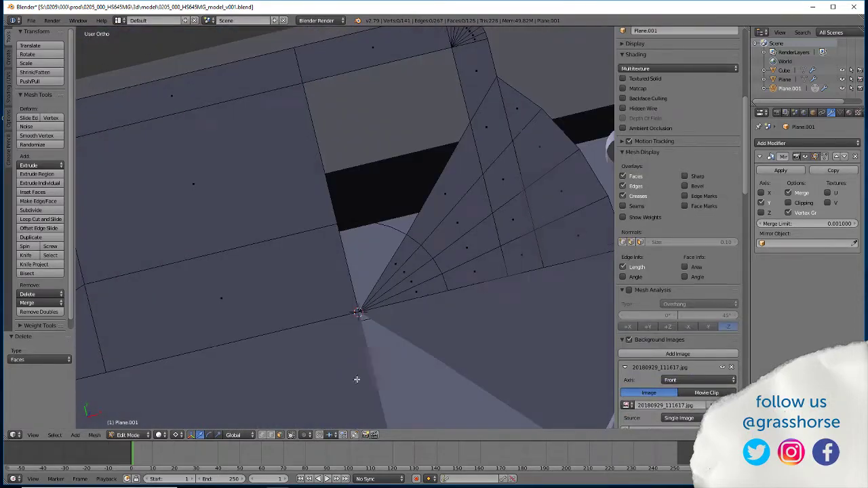
Recalculate normals across the whole mesh so they point consistently outward.
{"action": "left_click", "coordinate": [263, 434]}
{"action": "middle_click_drag", "start_coordinate": [352, 246], "coordinate": [328, 258]}
{"action": "key", "text": "a"}
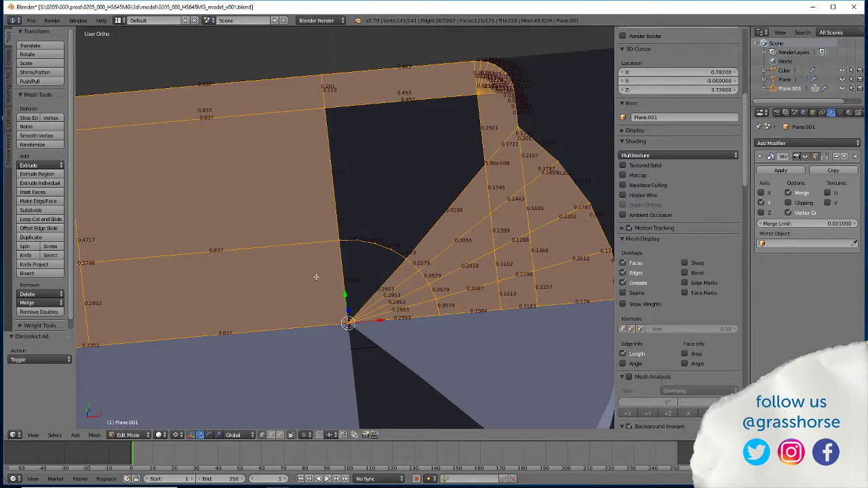
{"action": "key", "text": "ctrl+n"}
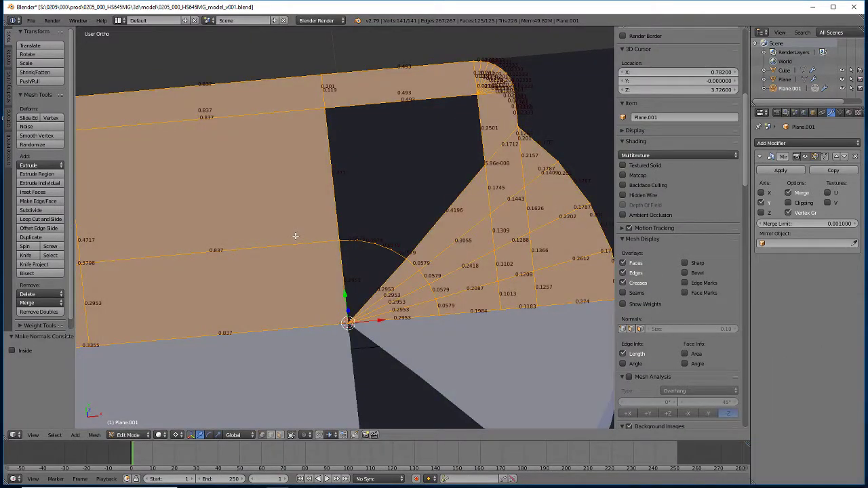
{"action": "key", "text": "a"}
{"action": "middle_click_drag", "start_coordinate": [316, 287], "coordinate": [325, 335]}
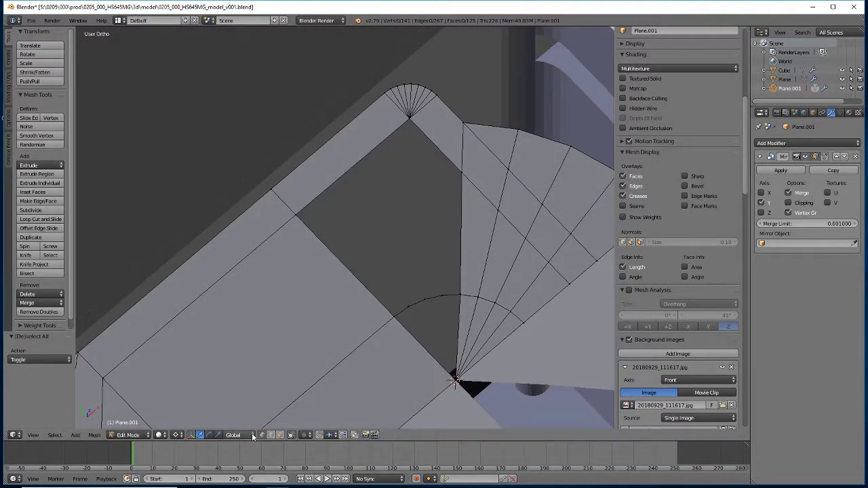
Fill the wedge between the fan's centre and arc vertex, undoing a wrong first face.
{"action": "right_click", "coordinate": [451, 376]}
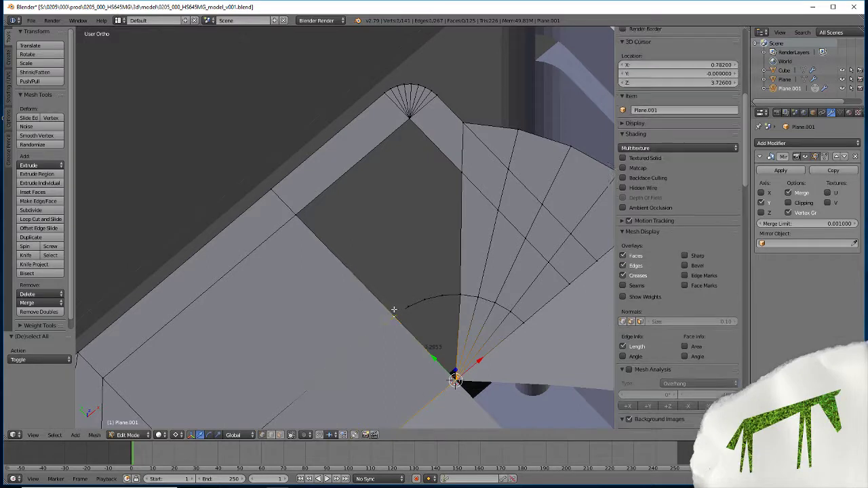
{"action": "key", "text": "f"}
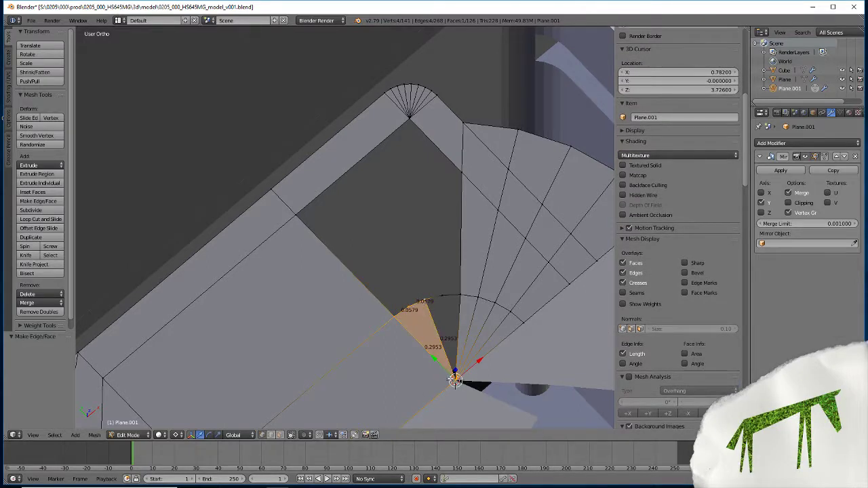
{"action": "key", "text": "ctrl+z"}
{"action": "right_click", "coordinate": [462, 294], "text": "shift"}
{"action": "key", "text": "f"}
{"action": "key", "text": "f"}
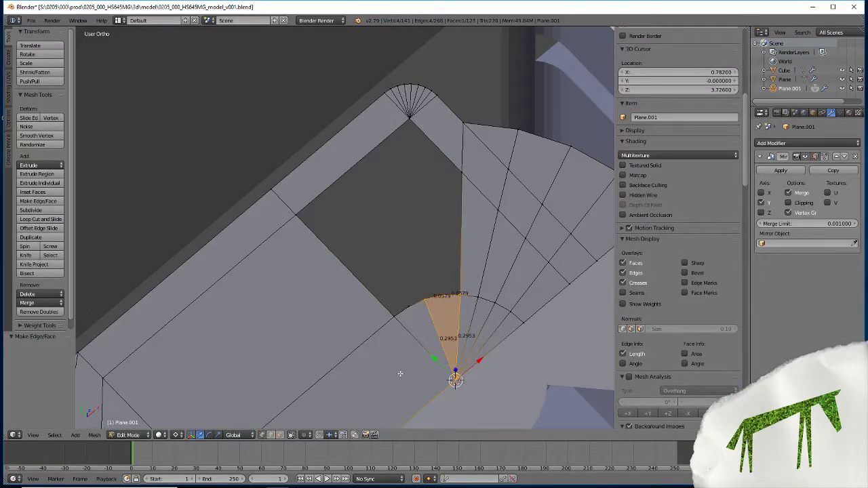
{"action": "right_click", "coordinate": [440, 295], "text": "shift"}
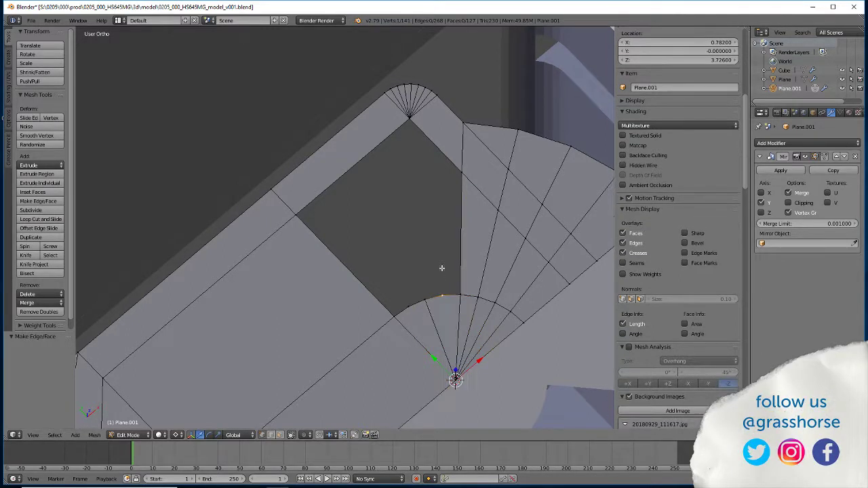
Fill thin triangles between the fan arc and the top corner-fan vertex.
{"action": "right_click", "coordinate": [461, 294], "text": "shift"}
{"action": "key", "text": "f"}
{"action": "right_click", "coordinate": [462, 294], "text": "shift"}
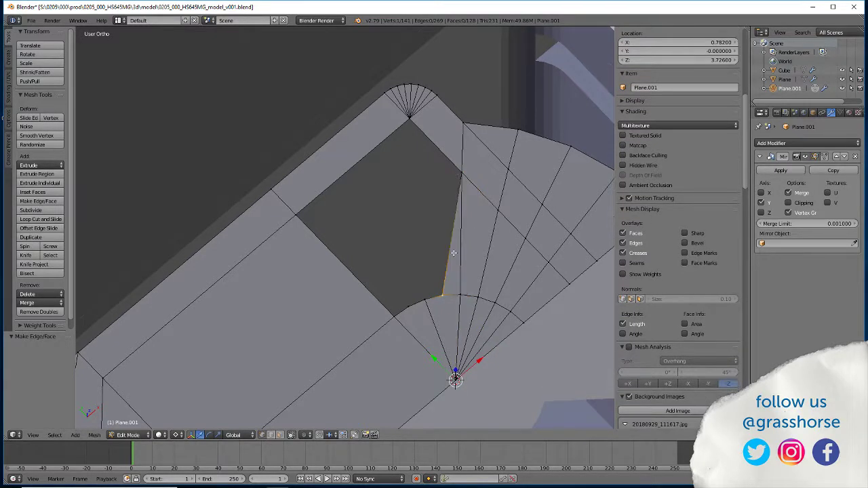
{"action": "right_click", "coordinate": [409, 117], "text": "shift"}
{"action": "key", "text": "f"}
Fill faces between the top corner-fan vertex and the lower arc vertices.
{"action": "right_click", "coordinate": [439, 297]}
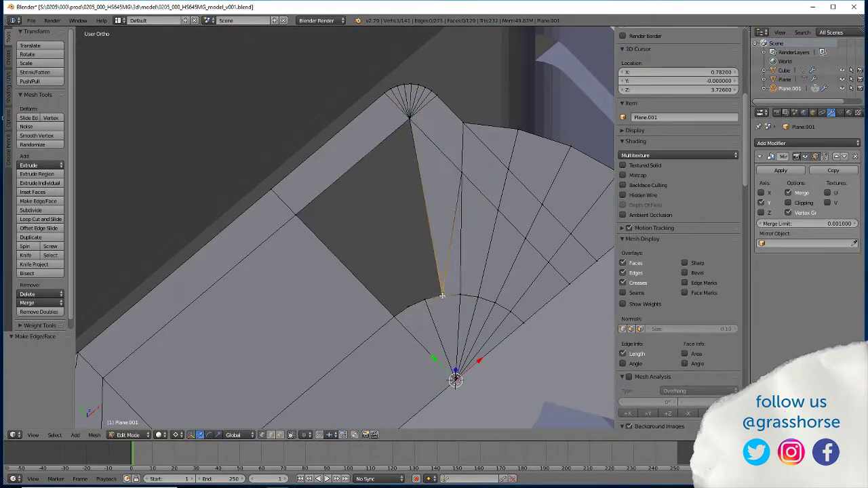
{"action": "right_click", "coordinate": [410, 120], "text": "shift"}
{"action": "right_click", "coordinate": [415, 250], "text": "shift"}
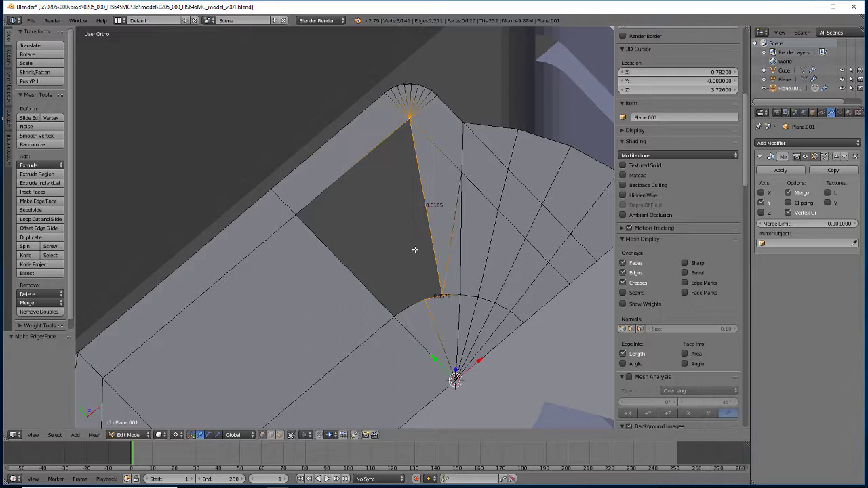
{"action": "key", "text": "f"}
{"action": "right_click", "coordinate": [425, 298]}
{"action": "right_click", "coordinate": [411, 119], "text": "shift"}
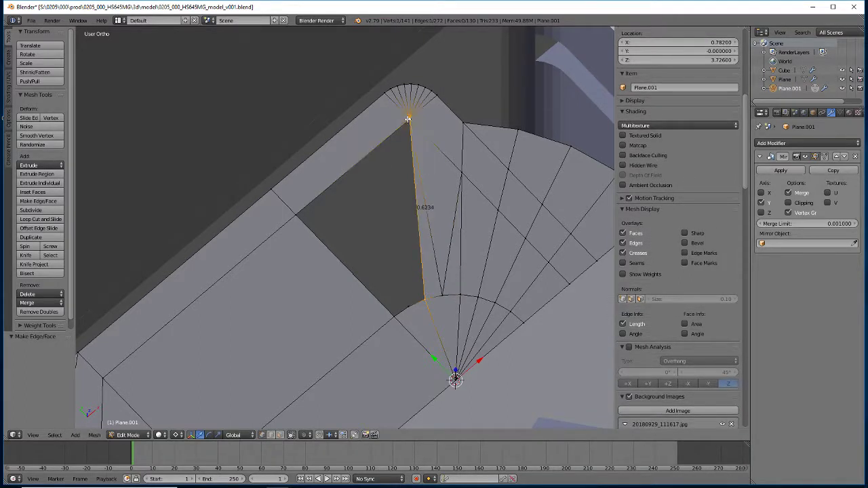
{"action": "right_click", "coordinate": [407, 307], "text": "shift"}
{"action": "key", "text": "f"}
Fill the remaining faces out to the left vertex beside the corner fan.
{"action": "right_click", "coordinate": [408, 307]}
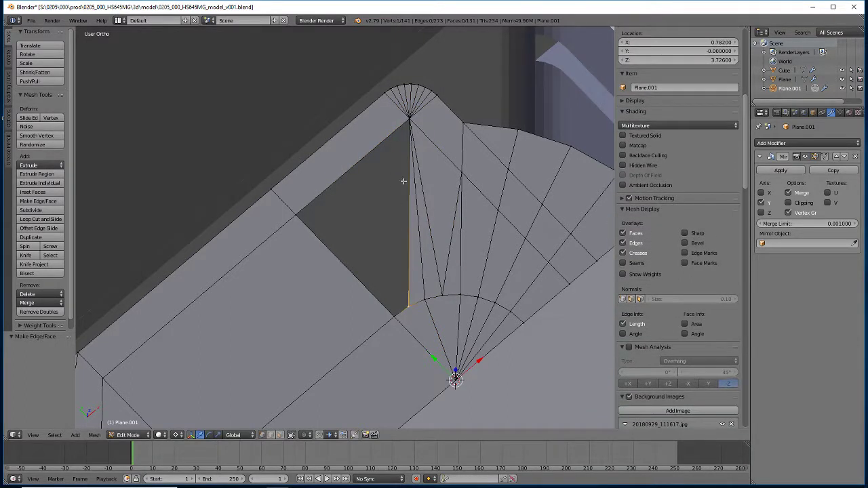
{"action": "right_click", "coordinate": [410, 118], "text": "shift"}
{"action": "right_click", "coordinate": [297, 217], "text": "shift"}
{"action": "key", "text": "f"}
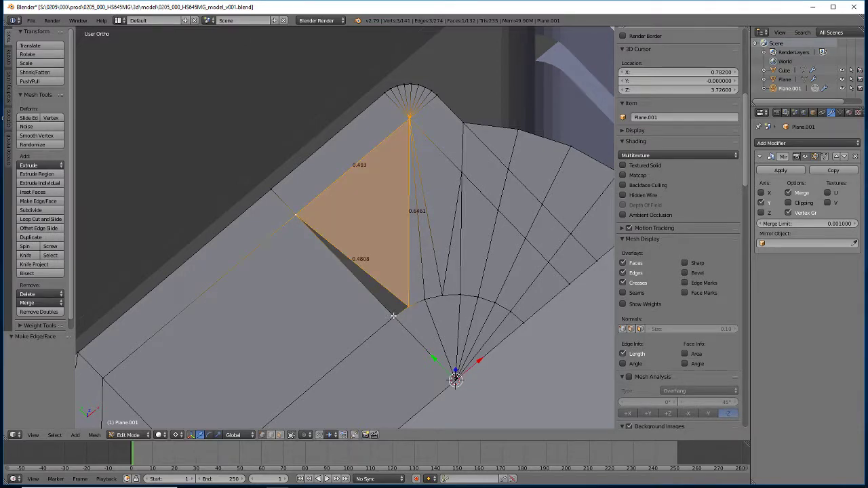
{"action": "right_click", "coordinate": [394, 314]}
{"action": "right_click", "coordinate": [297, 216], "text": "shift"}
{"action": "right_click", "coordinate": [407, 309], "text": "shift"}
{"action": "key", "text": "f"}
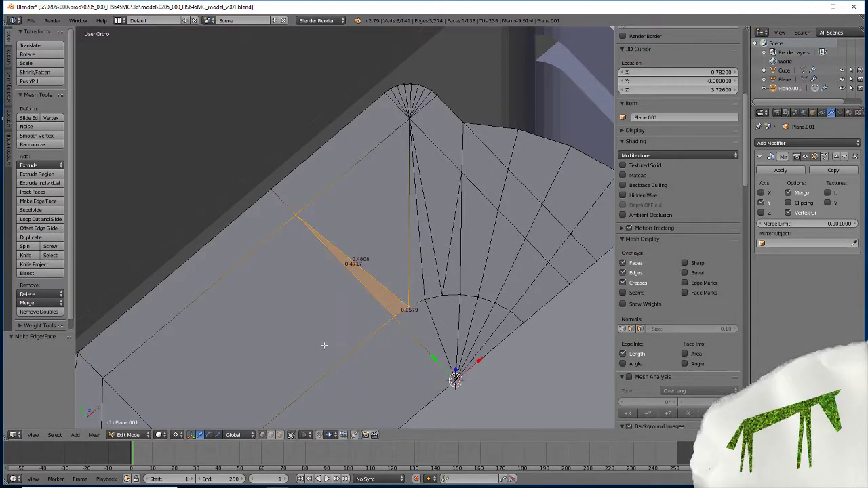
{"action": "mouse_move", "coordinate": [332, 343]}
{"action": "middle_mouse_down"}
{"action": "mouse_move", "coordinate": [334, 318]}
{"action": "mouse_move", "coordinate": [333, 331]}
{"action": "middle_mouse_up"}
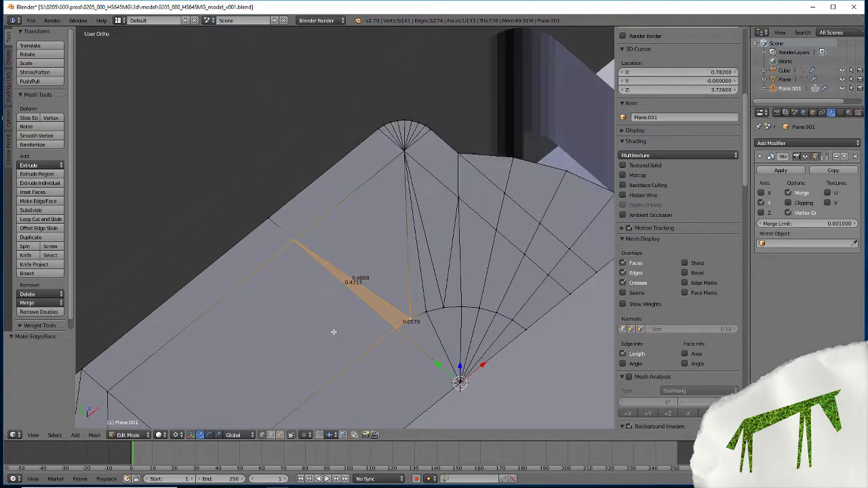
{"action": "middle_click_drag", "start_coordinate": [299, 275], "coordinate": [282, 291]}
{"action": "scroll", "coordinate": [297, 279], "scroll_direction": "down", "scroll_amount": 4}
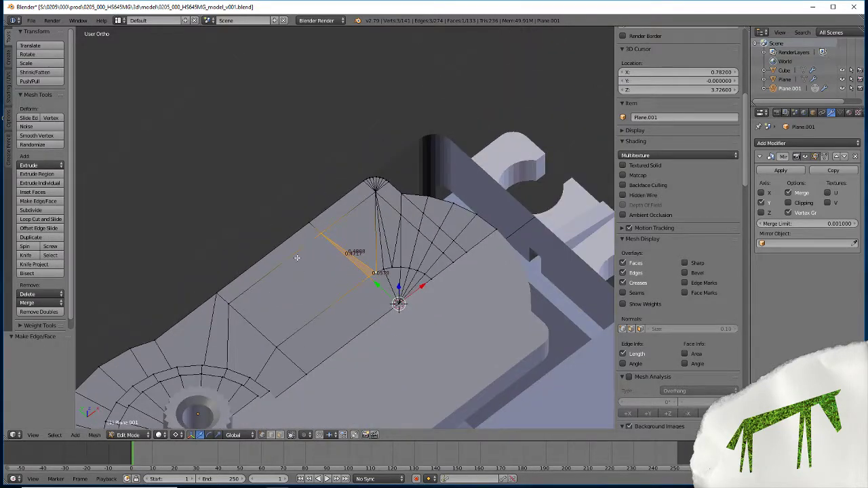
{"action": "mouse_move", "coordinate": [297, 258]}
{"action": "middle_mouse_down"}
{"action": "mouse_move", "coordinate": [232, 271]}
{"action": "mouse_move", "coordinate": [227, 304]}
{"action": "mouse_move", "coordinate": [228, 291]}
{"action": "mouse_move", "coordinate": [215, 280]}
{"action": "mouse_move", "coordinate": [262, 297]}
{"action": "mouse_move", "coordinate": [291, 291]}
{"action": "mouse_move", "coordinate": [301, 271]}
{"action": "middle_mouse_up"}
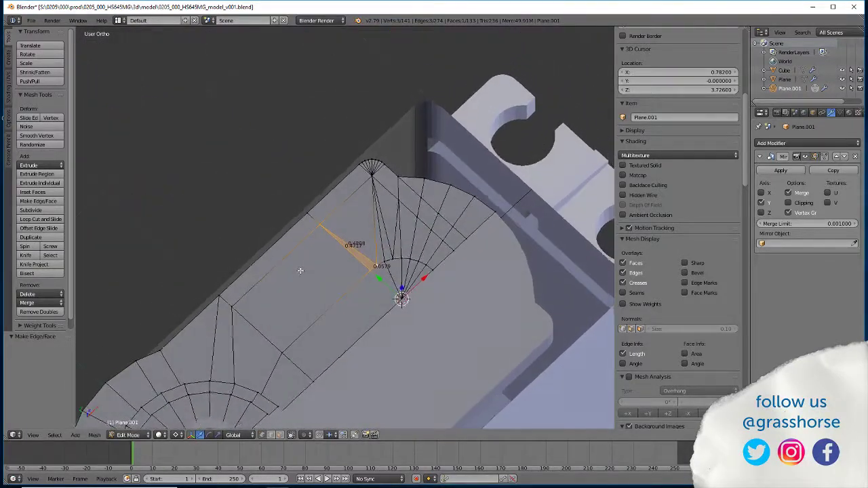
{"action": "scroll", "coordinate": [389, 236], "scroll_direction": "up", "scroll_amount": 4}
{"action": "middle_click_drag", "start_coordinate": [396, 274], "coordinate": [400, 275]}
Knife-cut edges from the fan's bottom vertex to the top vertex and the corner vertex.
{"action": "key", "text": "k"}
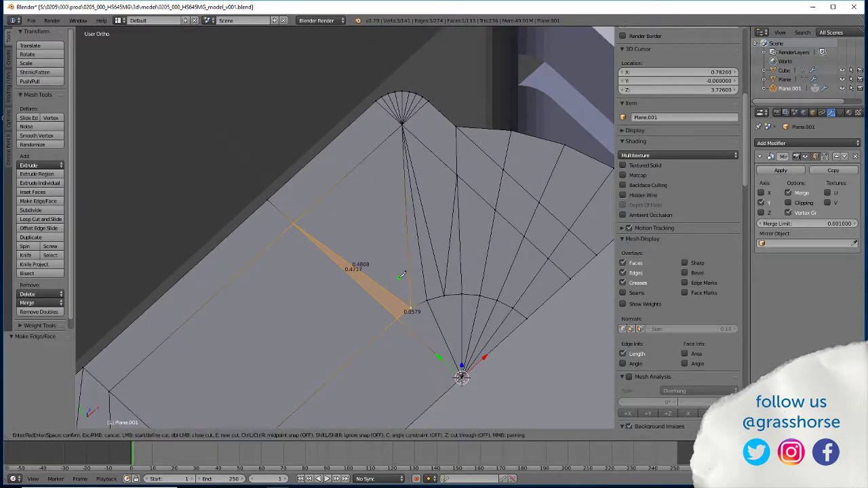
{"action": "left_click", "coordinate": [443, 294]}
{"action": "left_click", "coordinate": [431, 147]}
{"action": "left_click", "coordinate": [429, 100]}
{"action": "key", "text": "Return"}
{"action": "middle_click_drag", "start_coordinate": [423, 235], "coordinate": [396, 242]}
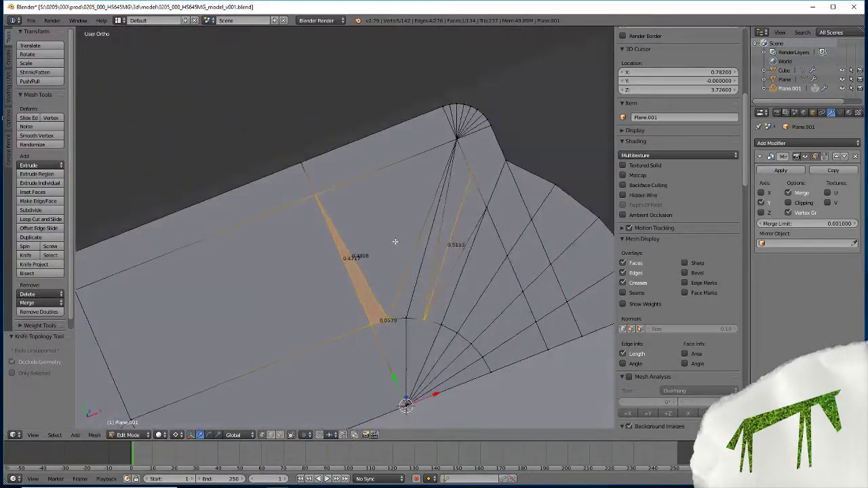
{"action": "key", "text": "k"}
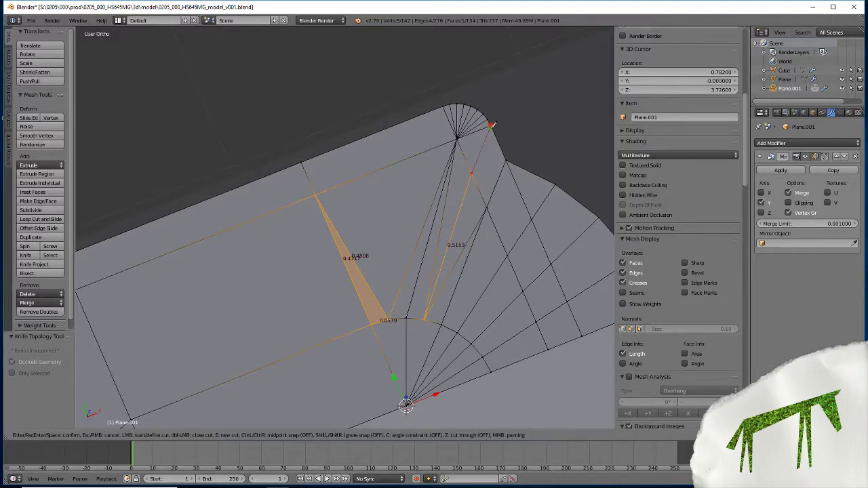
{"action": "left_click", "coordinate": [491, 125]}
{"action": "key", "text": "Return"}
Remove duplicate vertices across the mesh and nudge the new cut-edge vertex.
{"action": "key", "text": "a"}
{"action": "key", "text": "a"}
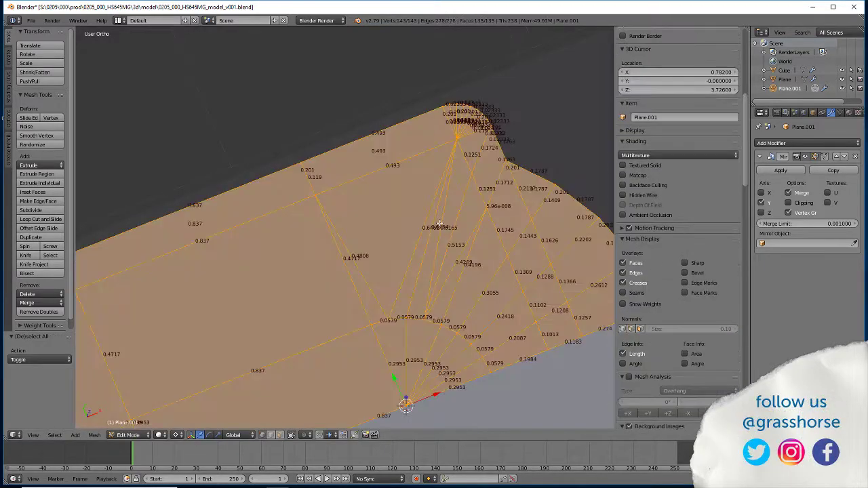
{"action": "key", "text": "w"}
{"action": "left_click", "coordinate": [413, 224]}
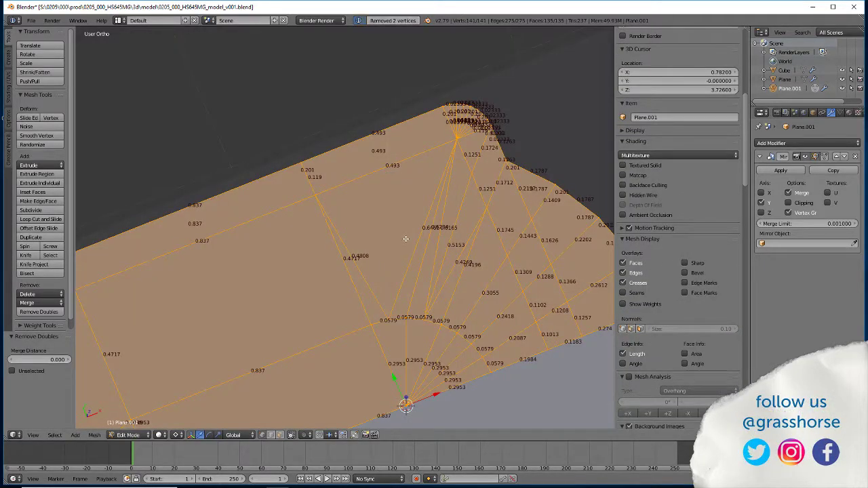
{"action": "key", "text": "a"}
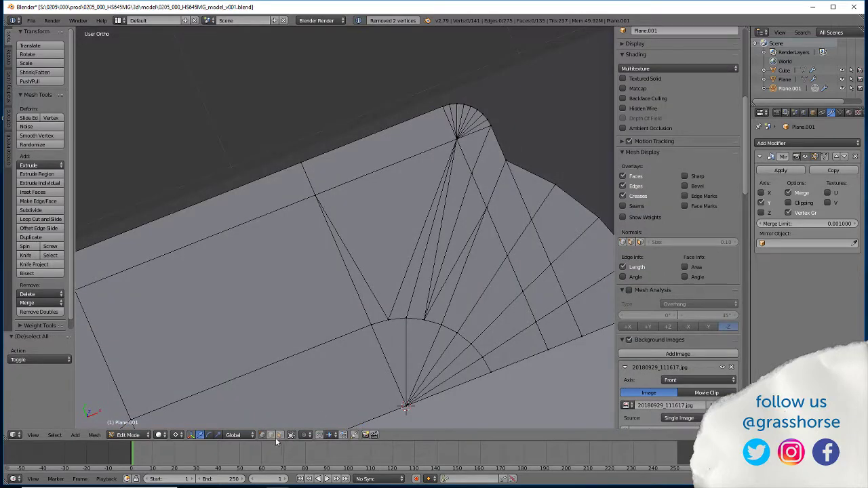
{"action": "right_click", "coordinate": [467, 178]}
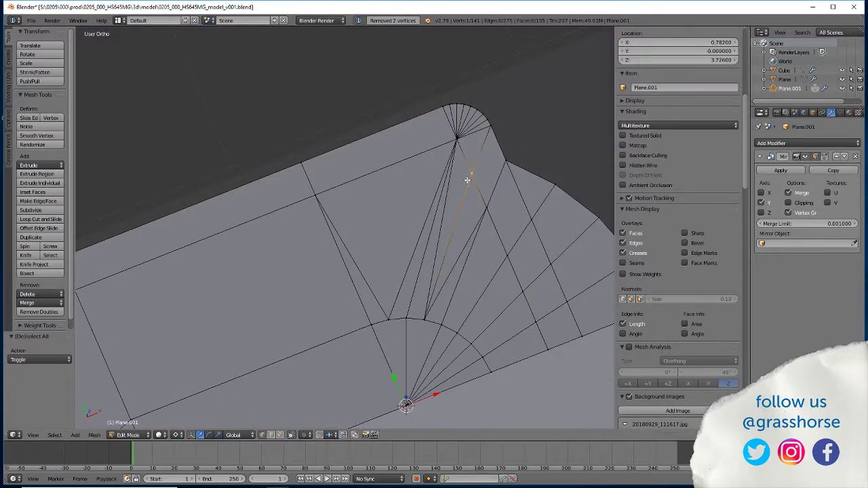
{"action": "key", "text": "g"}
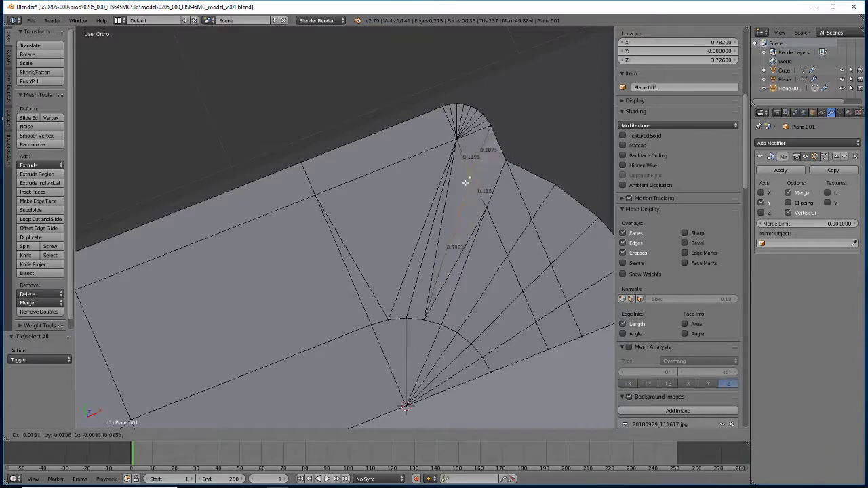
{"action": "left_click", "coordinate": [466, 183]}
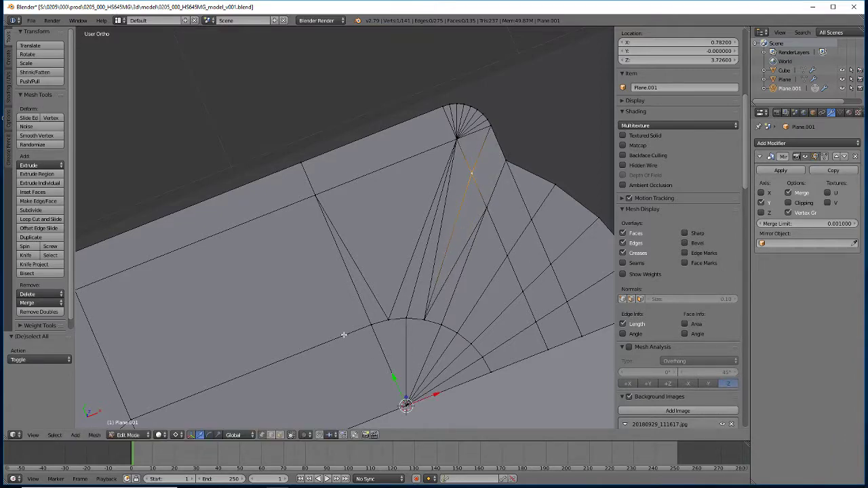
Knife-cut another edge from a fan vertex up to the top outer edge.
{"action": "middle_click_drag", "start_coordinate": [344, 334], "coordinate": [321, 333]}
{"action": "key", "text": "k"}
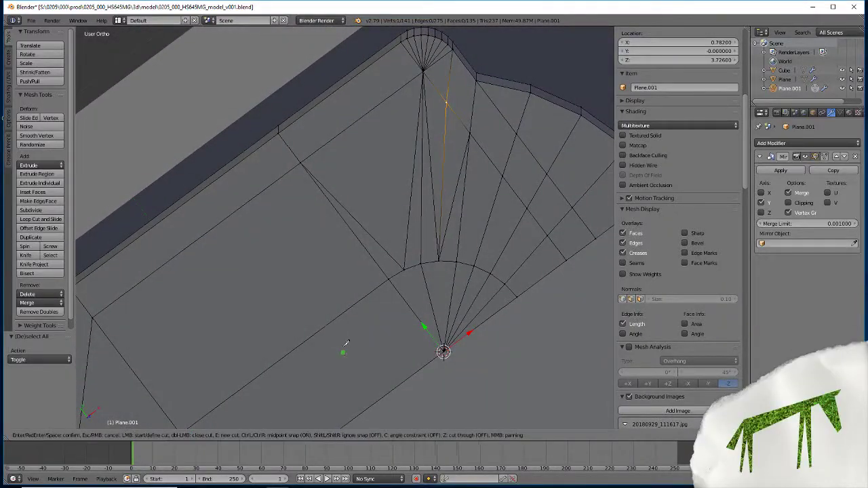
{"action": "left_click", "coordinate": [405, 268]}
{"action": "left_click", "coordinate": [341, 81]}
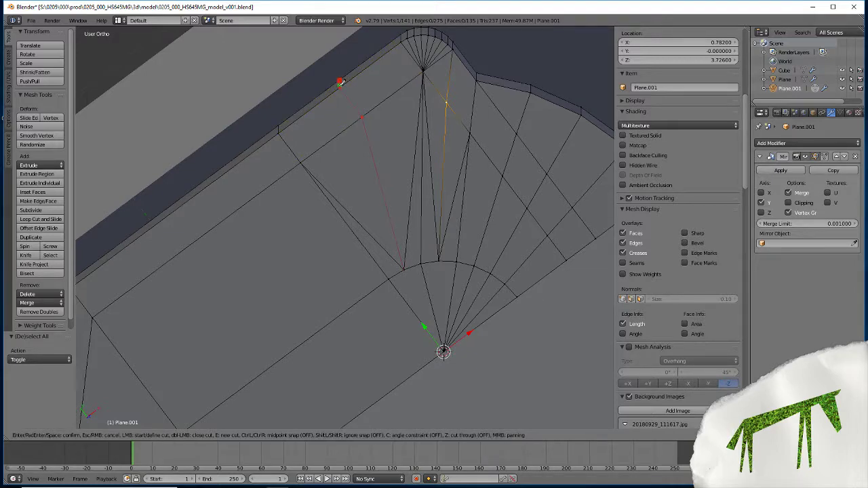
{"action": "key", "text": "Return"}
{"action": "middle_click_drag", "start_coordinate": [348, 304], "coordinate": [240, 236]}
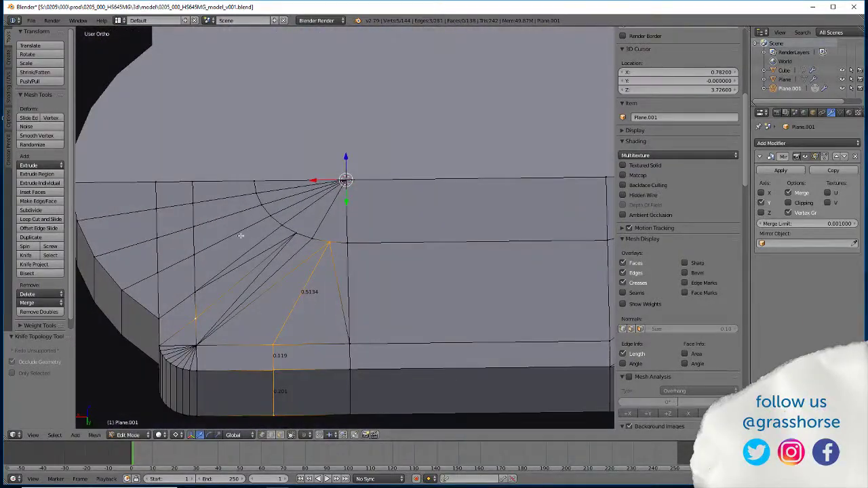
Join the thin sliver faces with their neighbouring triangles into single quads.
{"action": "left_click", "coordinate": [280, 435]}
{"action": "left_click", "coordinate": [340, 258], "text": "shift"}
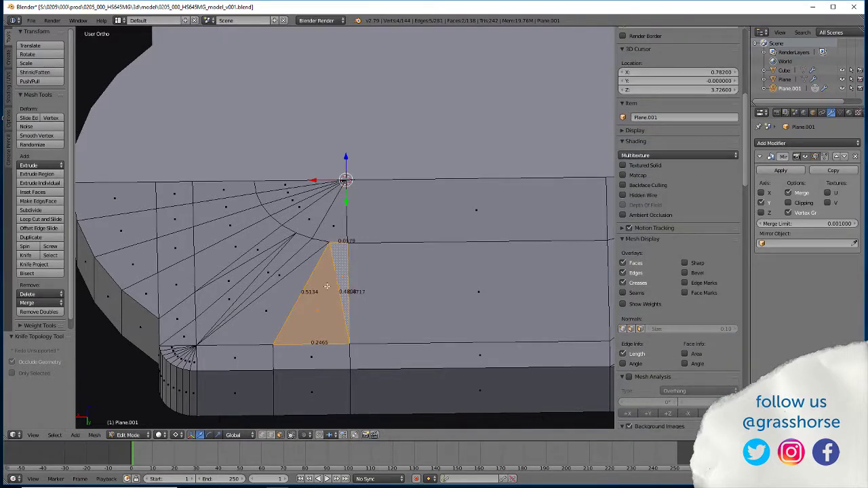
{"action": "key", "text": "f"}
{"action": "middle_click_drag", "start_coordinate": [283, 270], "coordinate": [306, 391]}
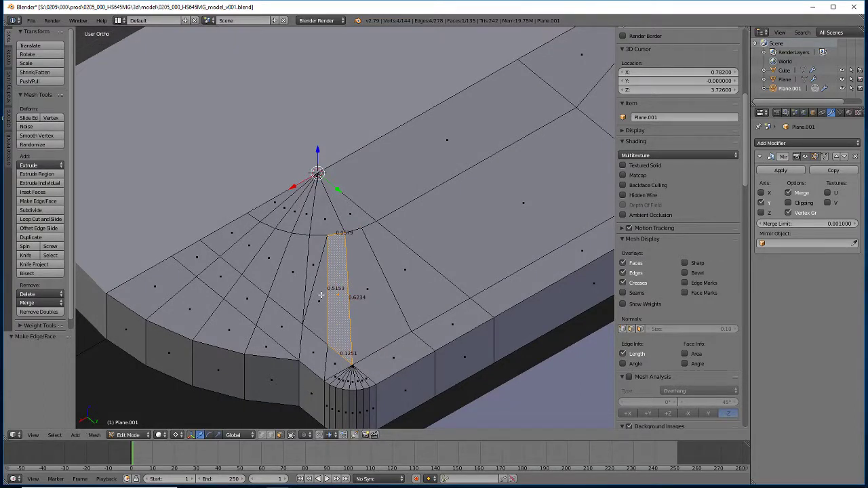
{"action": "key", "text": "f"}
{"action": "middle_click_drag", "start_coordinate": [317, 270], "coordinate": [353, 380]}
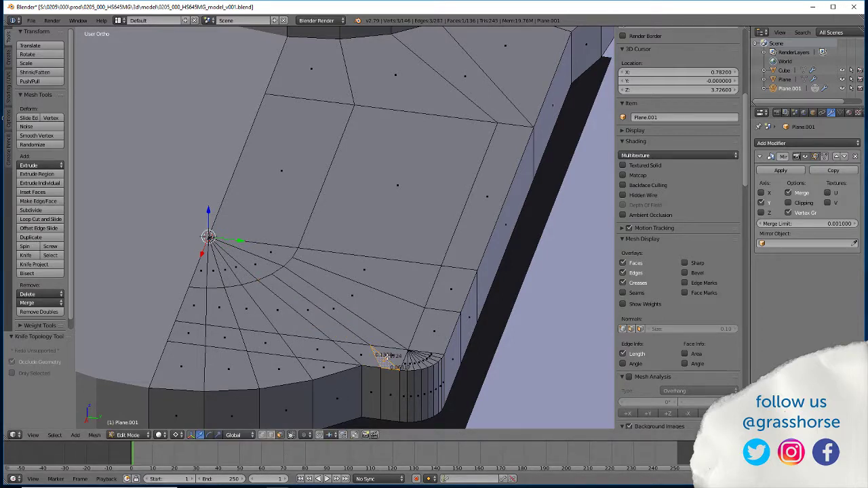
{"action": "middle_click_drag", "start_coordinate": [367, 366], "coordinate": [291, 407]}
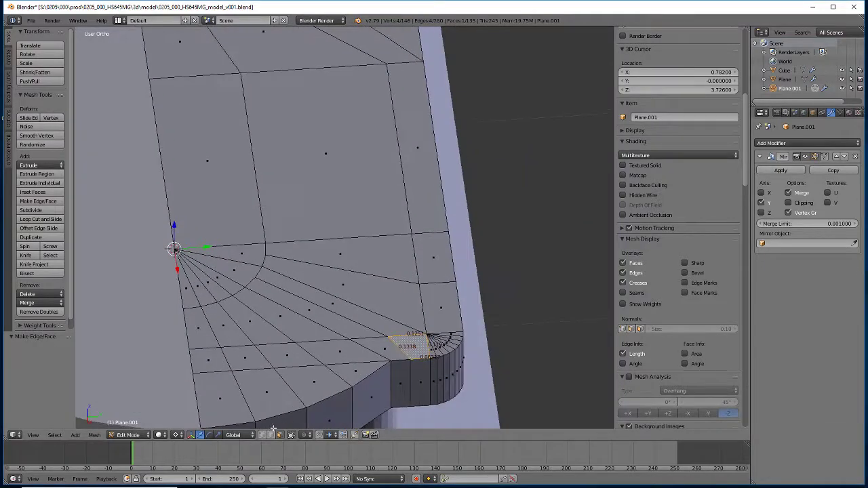
Select a rounded-corner vertex, then a corner fan face, and inspect the housing and gear.
{"action": "right_click", "coordinate": [410, 362]}
{"action": "middle_click_drag", "start_coordinate": [294, 385], "coordinate": [233, 388]}
{"action": "scroll", "coordinate": [238, 390], "scroll_direction": "down", "scroll_amount": 4}
{"action": "scroll", "coordinate": [232, 388], "scroll_direction": "up", "scroll_amount": 6}
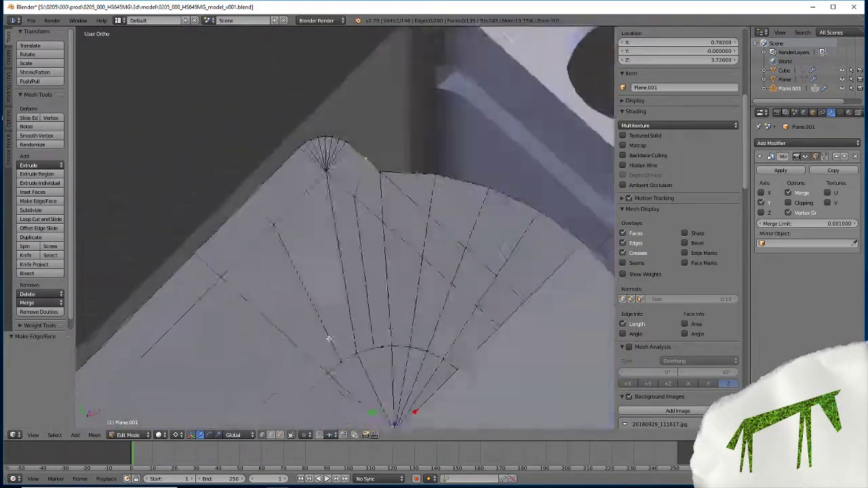
{"action": "mouse_move", "coordinate": [329, 338]}
{"action": "middle_mouse_down"}
{"action": "mouse_move", "coordinate": [324, 306]}
{"action": "mouse_move", "coordinate": [319, 348]}
{"action": "mouse_move", "coordinate": [307, 298]}
{"action": "mouse_move", "coordinate": [316, 341]}
{"action": "mouse_move", "coordinate": [372, 333]}
{"action": "mouse_move", "coordinate": [314, 356]}
{"action": "mouse_move", "coordinate": [318, 346]}
{"action": "middle_mouse_up"}
{"action": "left_click", "coordinate": [276, 435]}
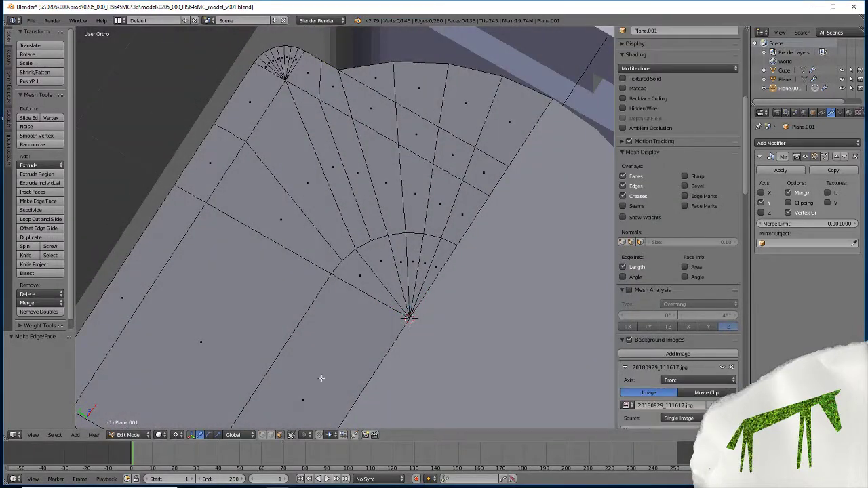
{"action": "right_click", "coordinate": [414, 243]}
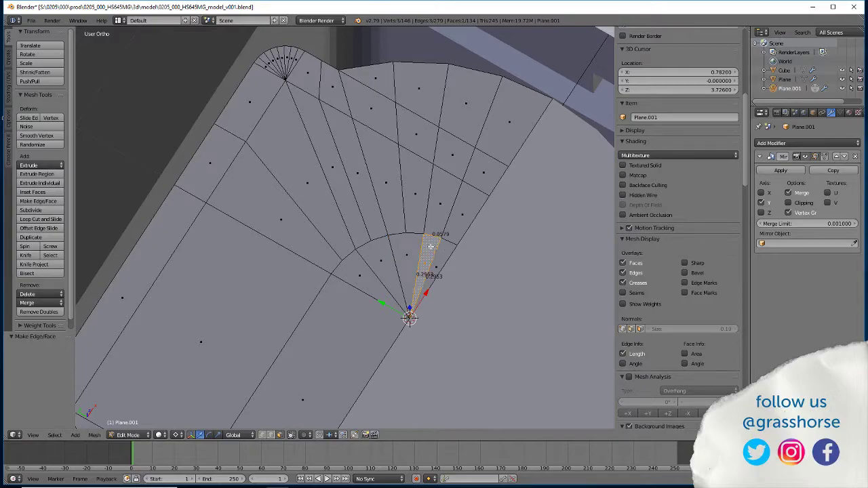
{"action": "middle_click_drag", "start_coordinate": [370, 384], "coordinate": [191, 373]}
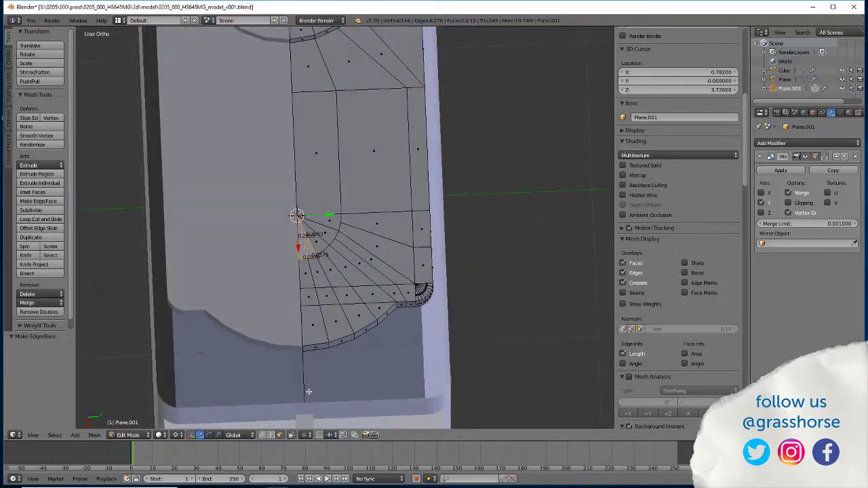
{"action": "mouse_move", "coordinate": [309, 392]}
{"action": "middle_mouse_down"}
{"action": "mouse_move", "coordinate": [298, 363]}
{"action": "mouse_move", "coordinate": [228, 343]}
{"action": "mouse_move", "coordinate": [322, 377]}
{"action": "mouse_move", "coordinate": [287, 333]}
{"action": "mouse_move", "coordinate": [217, 325]}
{"action": "mouse_move", "coordinate": [256, 335]}
{"action": "mouse_move", "coordinate": [310, 385]}
{"action": "middle_mouse_up"}
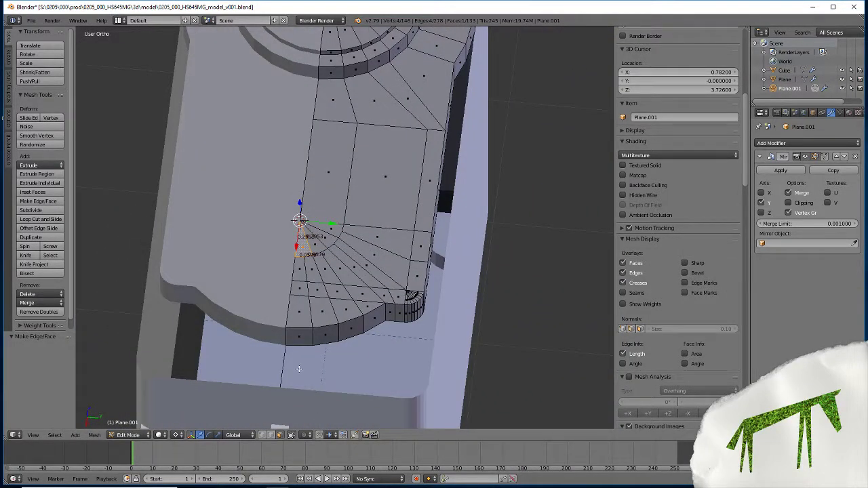
{"action": "middle_click_drag", "start_coordinate": [299, 369], "coordinate": [274, 379]}
{"action": "scroll", "coordinate": [223, 374], "scroll_direction": "down", "scroll_amount": 4}
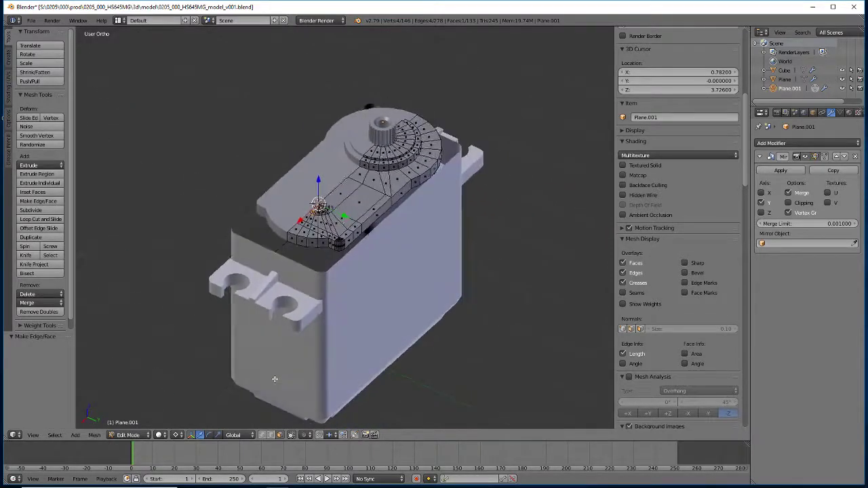
{"action": "left_click", "coordinate": [31, 21]}
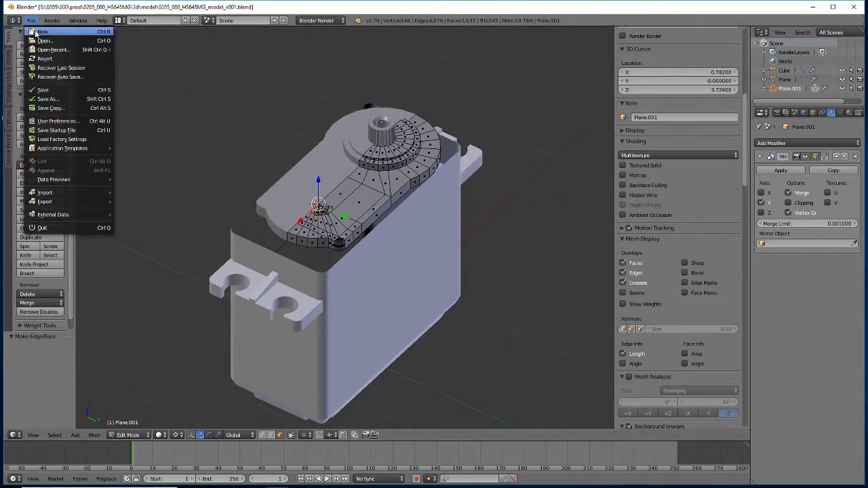
{"action": "left_click", "coordinate": [44, 90]}
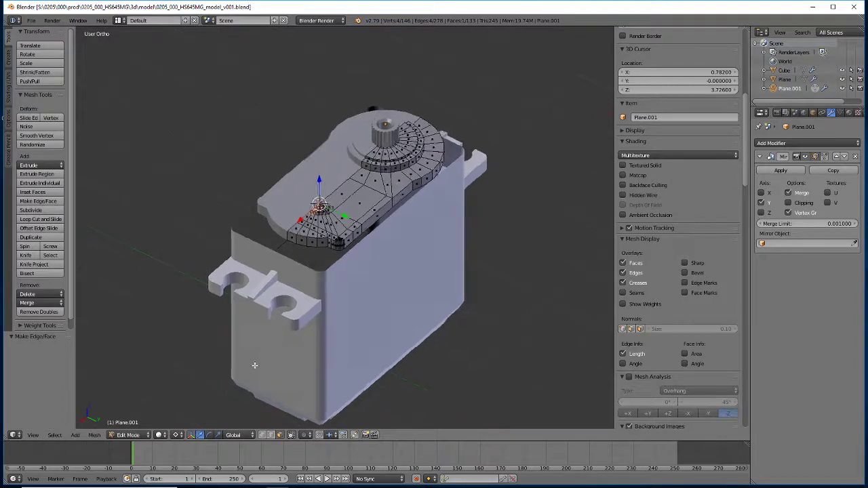
{"action": "scroll", "coordinate": [246, 382], "scroll_direction": "up", "scroll_amount": 6}
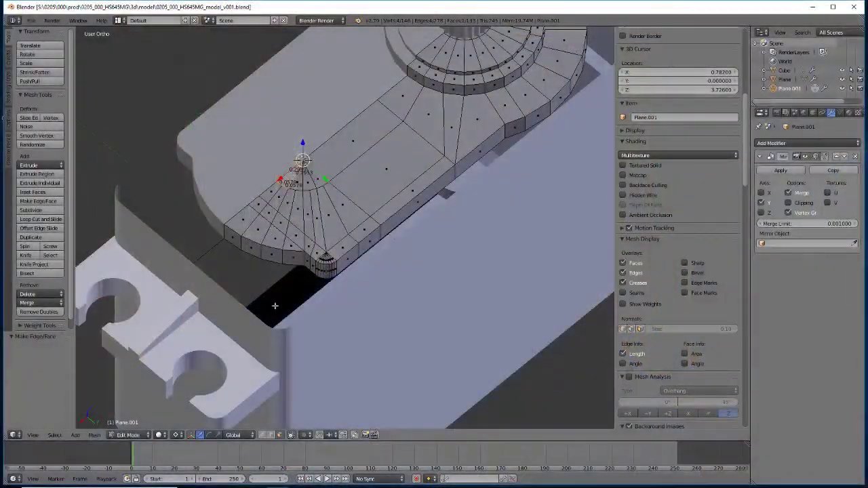
{"action": "middle_click_drag", "start_coordinate": [275, 304], "coordinate": [304, 292]}
{"action": "scroll", "coordinate": [306, 292], "scroll_direction": "down", "scroll_amount": 4}
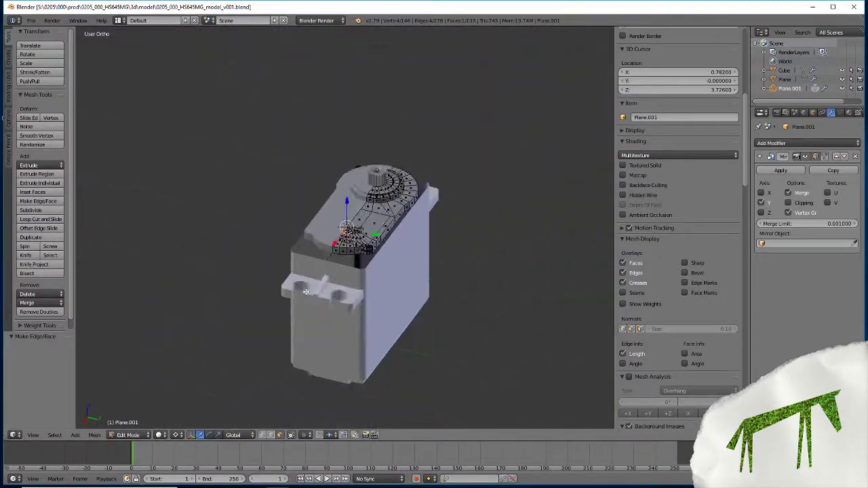
{"action": "scroll", "coordinate": [305, 291], "scroll_direction": "up", "scroll_amount": 10}
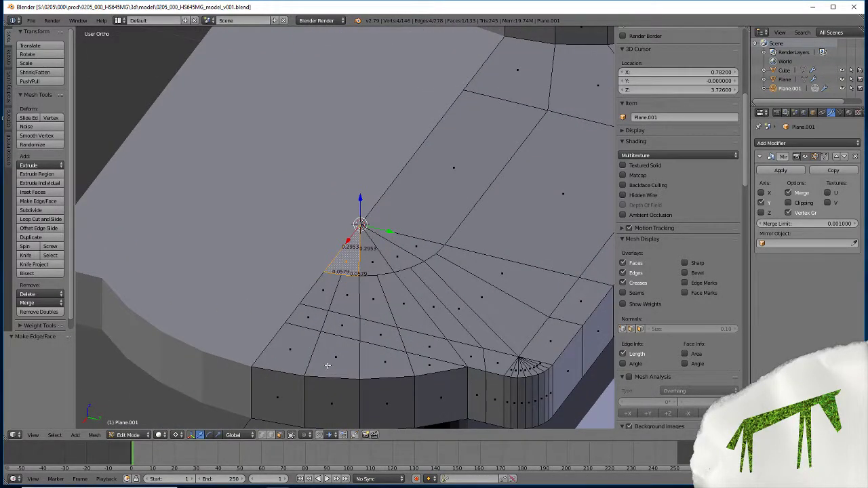
{"action": "middle_click_drag", "start_coordinate": [445, 377], "coordinate": [345, 335], "text": "shift"}
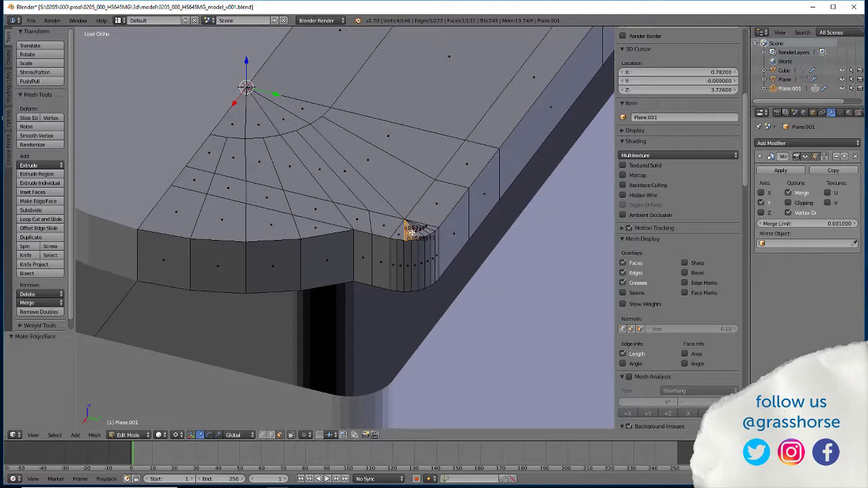
{"action": "left_click", "coordinate": [421, 230], "text": "shift"}
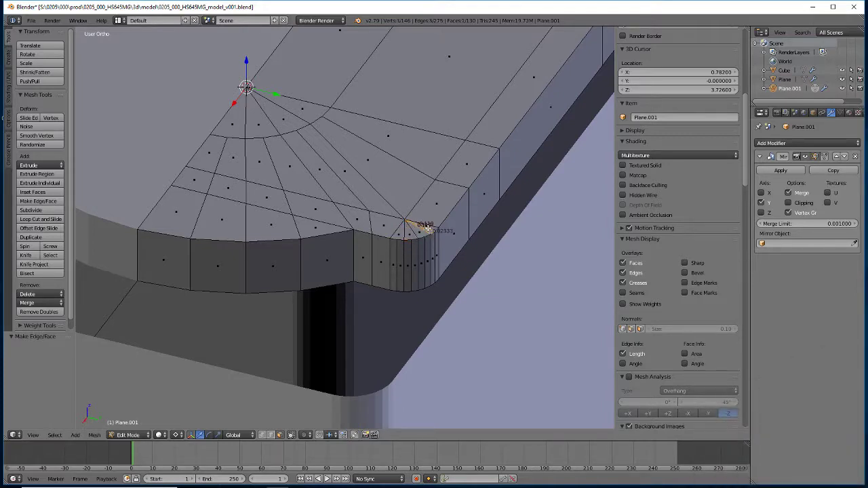
{"action": "middle_click_drag", "start_coordinate": [354, 340], "coordinate": [249, 306]}
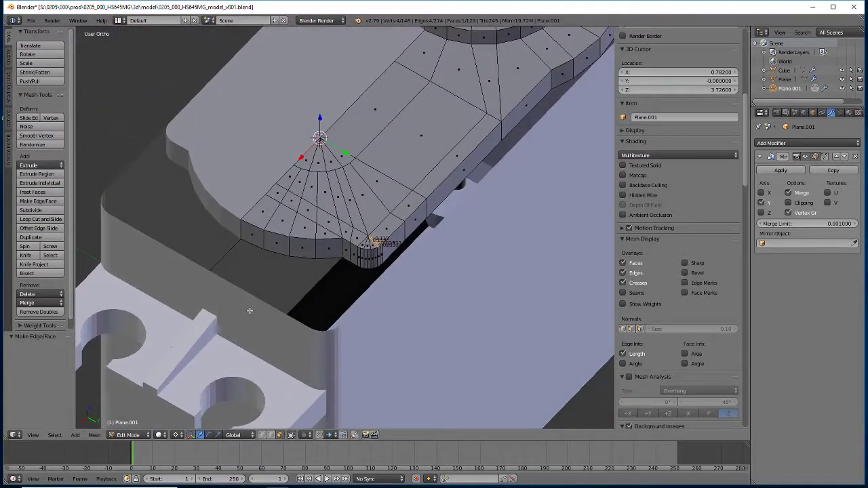
{"action": "scroll", "coordinate": [299, 279], "scroll_direction": "down", "scroll_amount": 4}
{"action": "scroll", "coordinate": [299, 279], "scroll_direction": "up", "scroll_amount": 6}
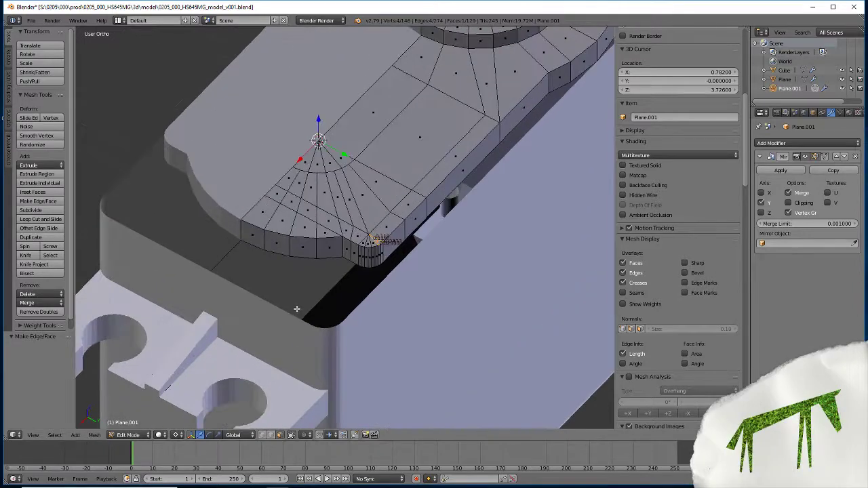
{"action": "middle_click_drag", "start_coordinate": [291, 300], "coordinate": [363, 276]}
{"action": "middle_click_drag", "start_coordinate": [451, 294], "coordinate": [343, 378]}
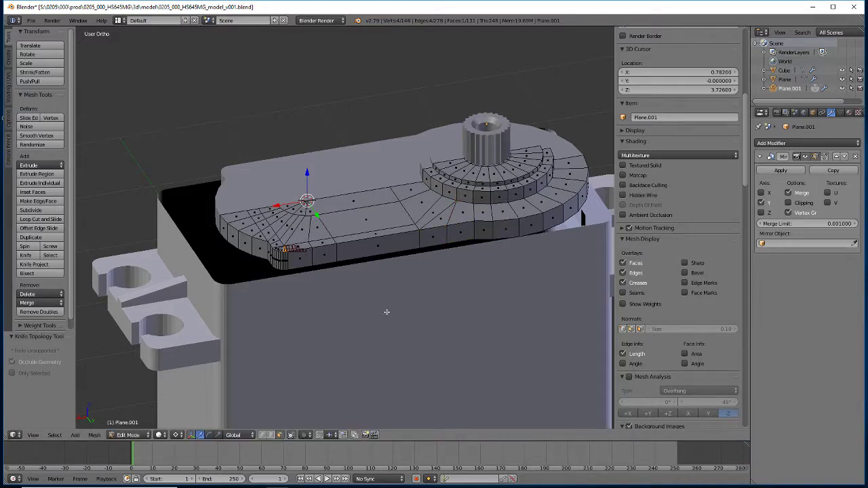
{"action": "scroll", "coordinate": [317, 293], "scroll_direction": "up", "scroll_amount": 4}
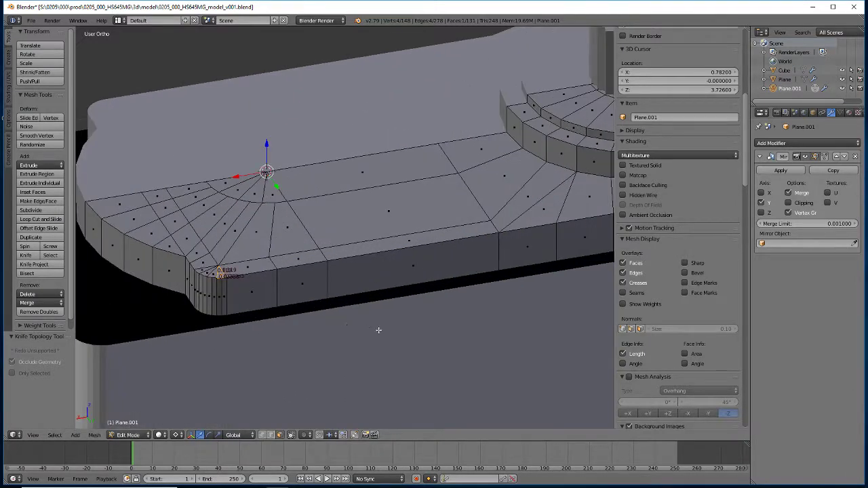
{"action": "middle_click_drag", "start_coordinate": [425, 298], "coordinate": [247, 386]}
{"action": "scroll", "coordinate": [229, 284], "scroll_direction": "down", "scroll_amount": 3}
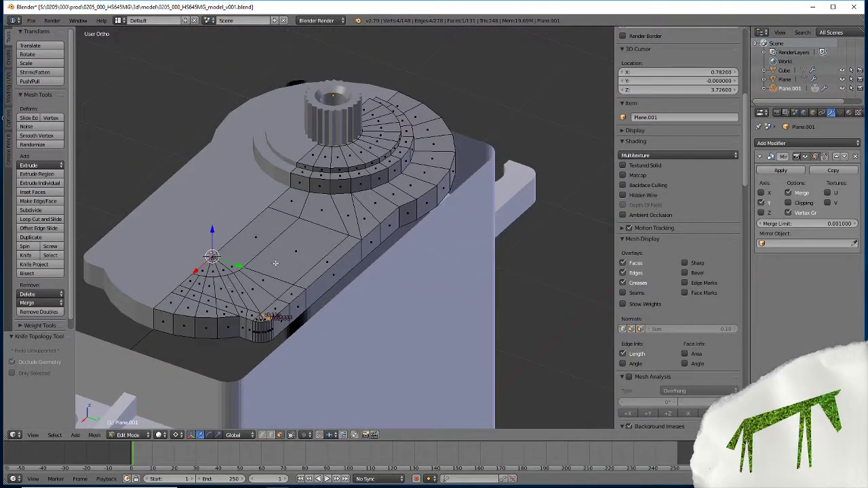
{"action": "middle_click_drag", "start_coordinate": [275, 263], "coordinate": [287, 295]}
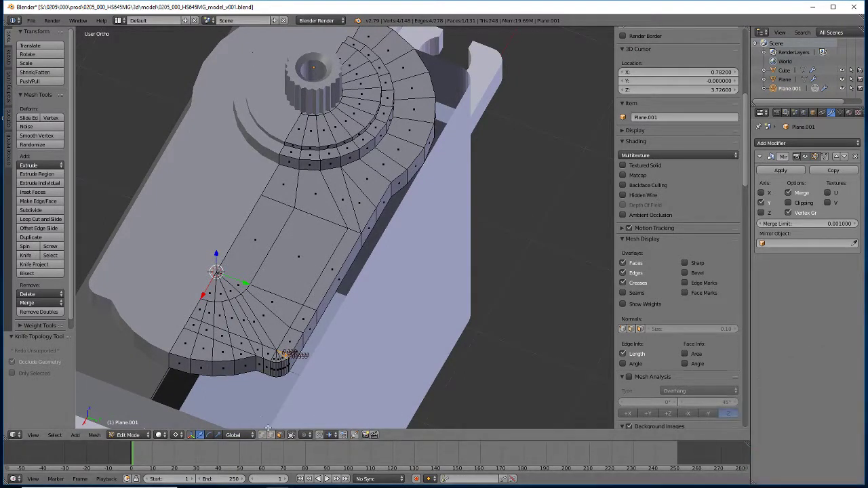
Delete the two faces beside the gear ring.
{"action": "right_click", "coordinate": [346, 211]}
{"action": "right_click", "coordinate": [367, 184], "text": "shift"}
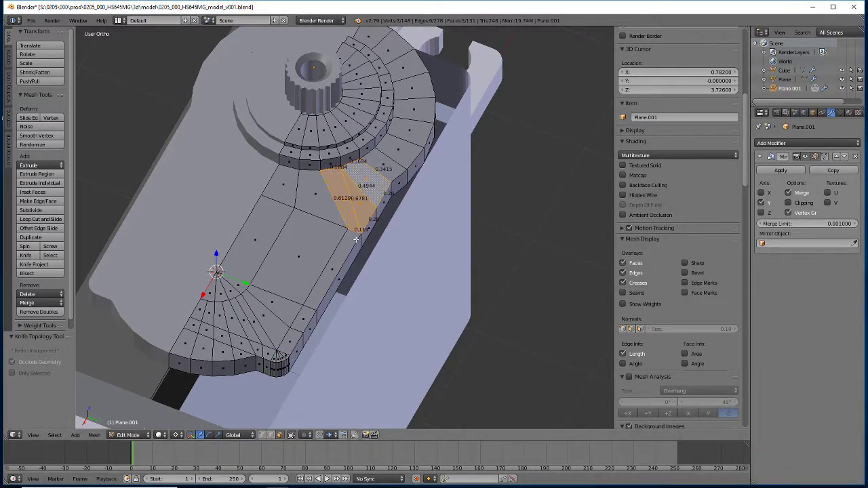
{"action": "key", "text": "x"}
{"action": "left_click", "coordinate": [318, 240]}
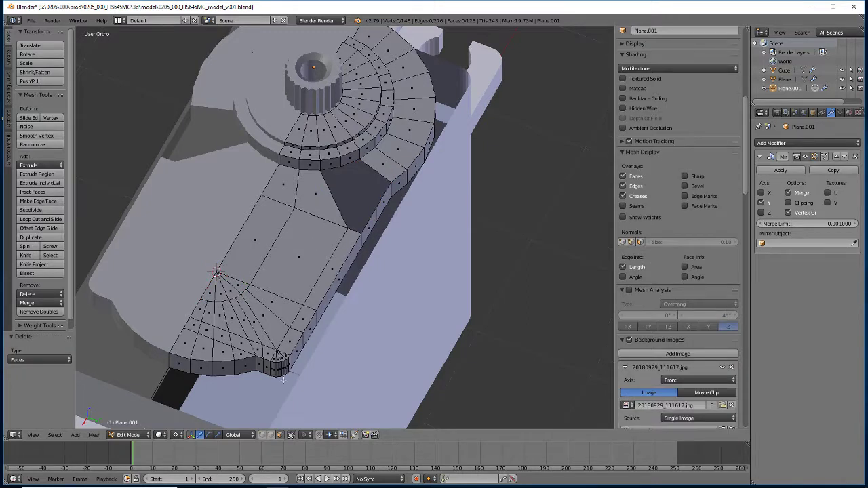
Snap the 3D cursor to the side-edge vertex.
{"action": "left_click", "coordinate": [261, 434]}
{"action": "right_click", "coordinate": [342, 233]}
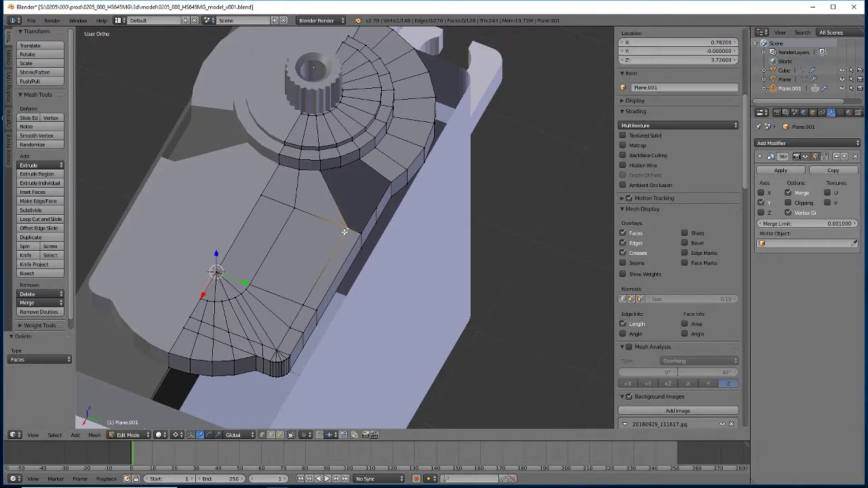
{"action": "key", "text": "shift+s"}
{"action": "left_click", "coordinate": [344, 233]}
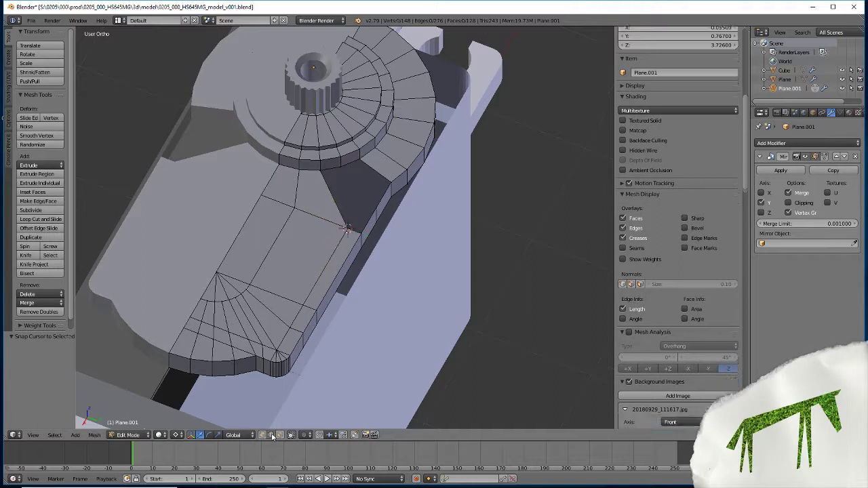
Extrude the three side-edge vertices and flatten them to zero along Y.
{"action": "right_click", "coordinate": [374, 214], "text": "shift"}
{"action": "right_click", "coordinate": [390, 191], "text": "shift"}
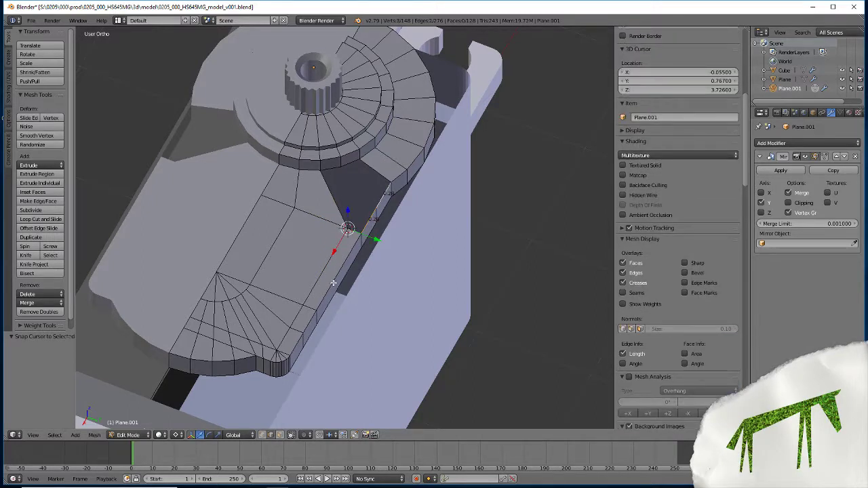
{"action": "key", "text": "e"}
{"action": "right_click", "coordinate": [333, 283]}
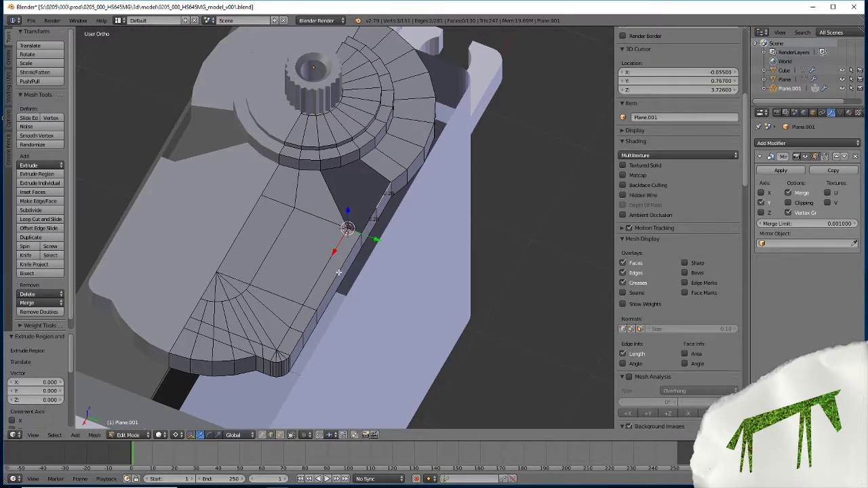
{"action": "key", "text": "s"}
{"action": "key", "text": "y"}
{"action": "key", "text": "0"}
{"action": "key", "text": "Return"}
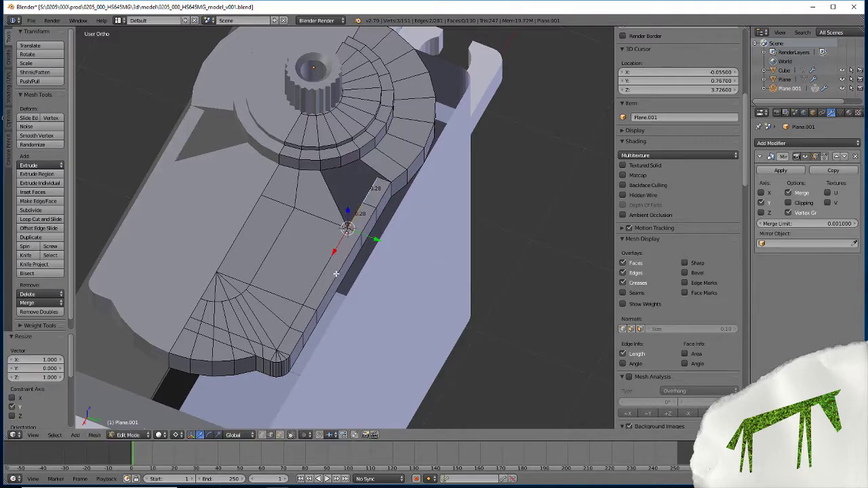
Remove duplicate vertices across the whole mesh, leaving 150 vertices.
{"action": "key", "text": "a"}
{"action": "key", "text": "w"}
{"action": "left_click", "coordinate": [336, 274]}
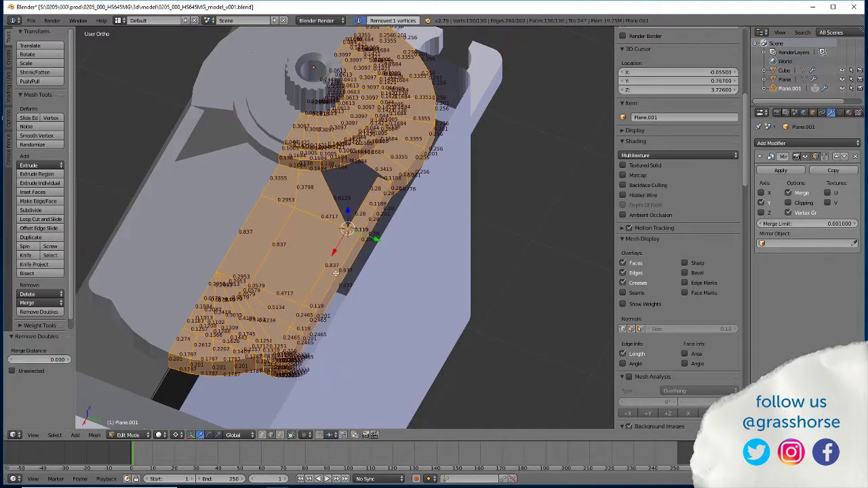
{"action": "key", "text": "a"}
{"action": "middle_click_drag", "start_coordinate": [318, 297], "coordinate": [271, 247]}
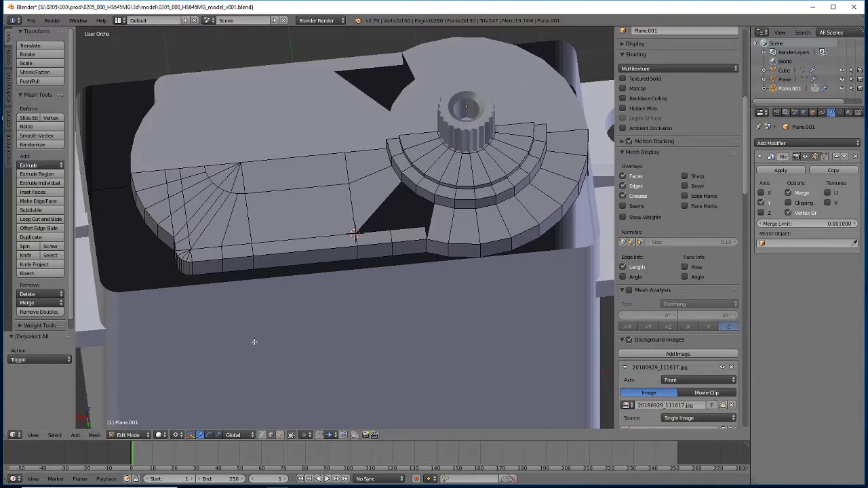
Add a loop cut through the gear ring, working in top wireframe view.
{"action": "key", "text": "KP_7"}
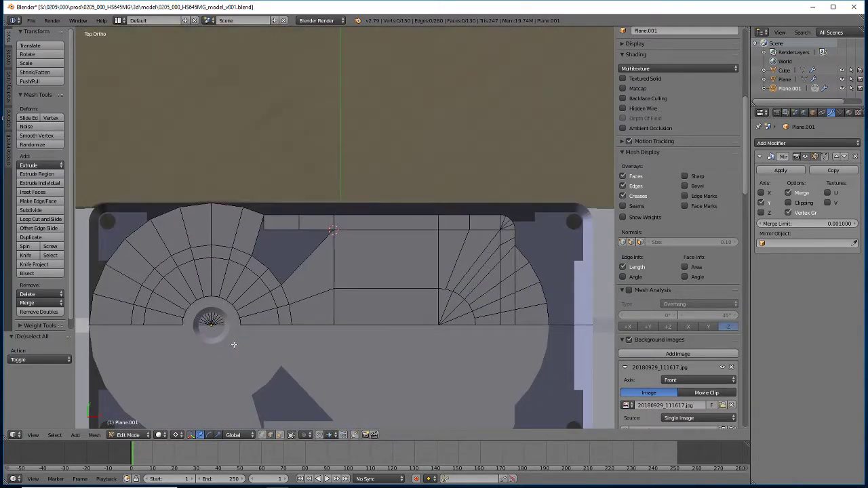
{"action": "key", "text": "z"}
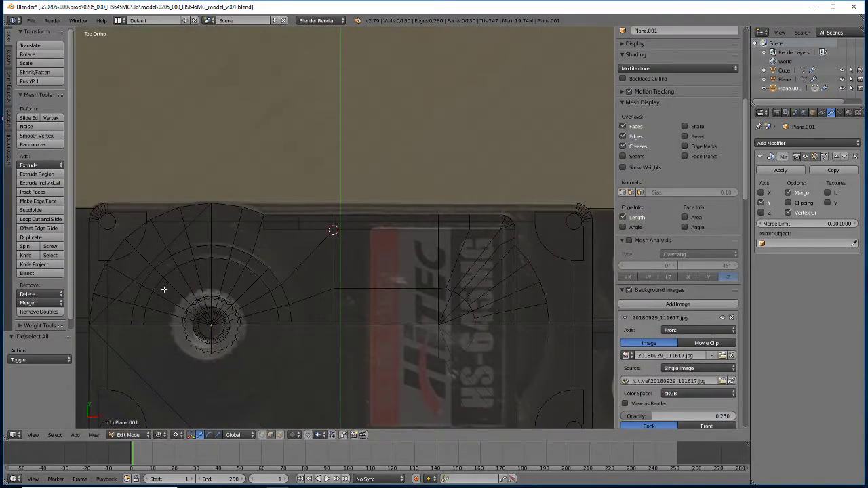
{"action": "middle_click_drag", "start_coordinate": [164, 289], "coordinate": [388, 298], "text": "shift"}
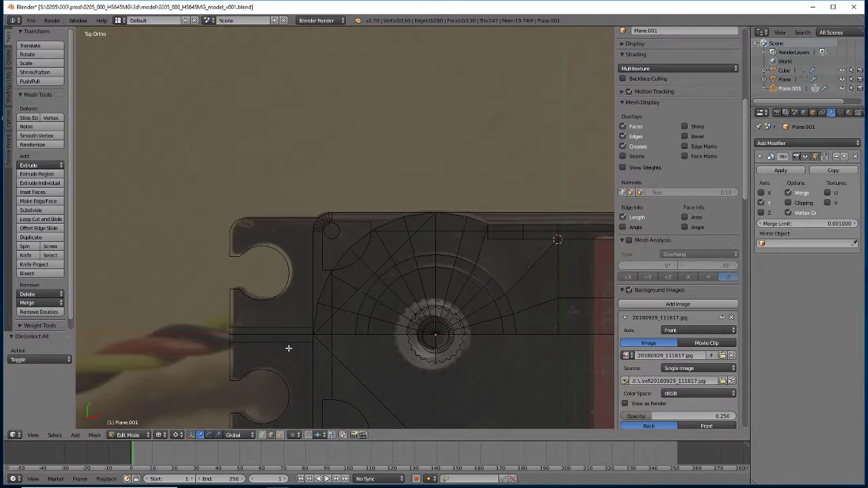
{"action": "mouse_move", "coordinate": [313, 319]}
{"action": "middle_mouse_down", "text": "shift"}
{"action": "mouse_move", "coordinate": [190, 248]}
{"action": "mouse_move", "coordinate": [296, 319]}
{"action": "middle_mouse_up", "text": "shift"}
{"action": "left_click", "coordinate": [33, 219]}
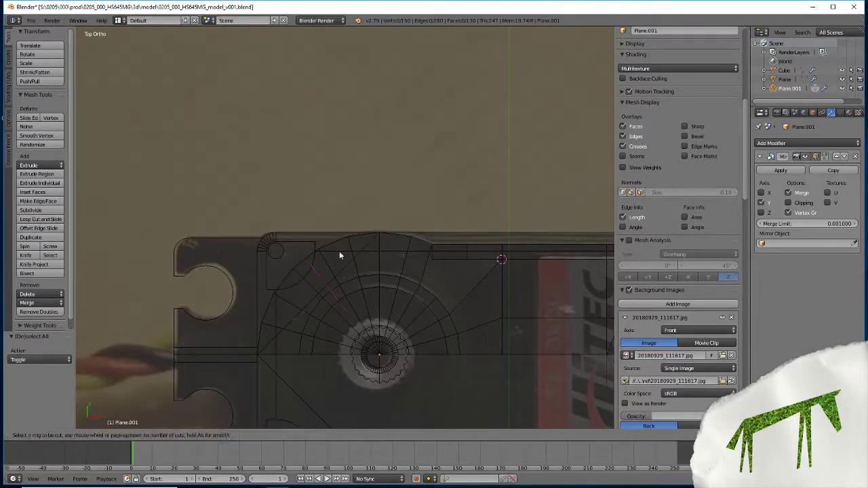
{"action": "left_click", "coordinate": [423, 266]}
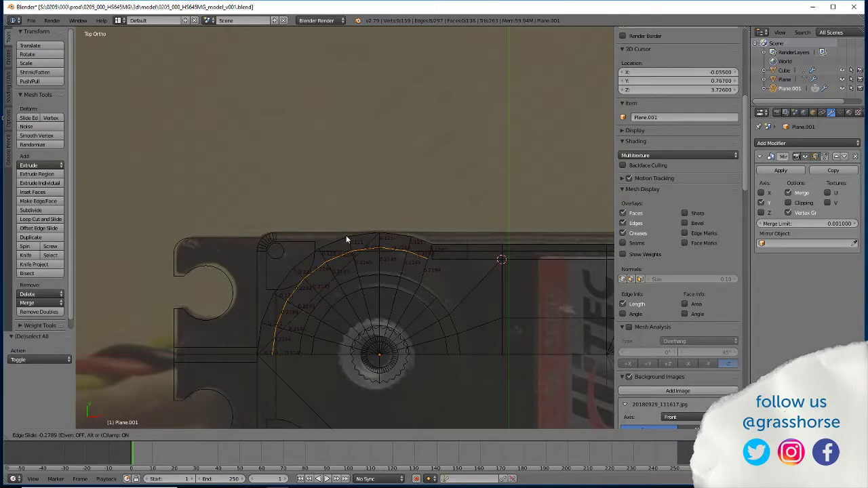
{"action": "left_click", "coordinate": [346, 235]}
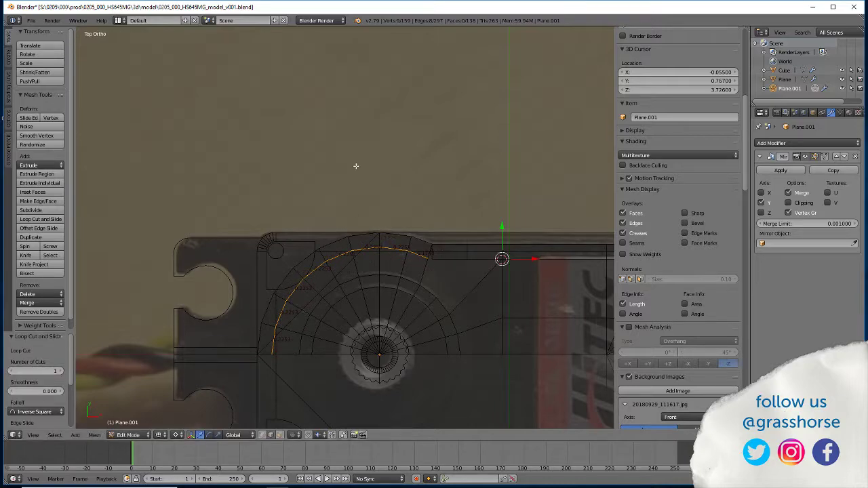
{"action": "key", "text": "z"}
Snap the 3D cursor to the new loop's end vertex, then move that vertex along X.
{"action": "middle_click_drag", "start_coordinate": [367, 360], "coordinate": [383, 339]}
{"action": "scroll", "coordinate": [325, 354], "scroll_direction": "up", "scroll_amount": 5}
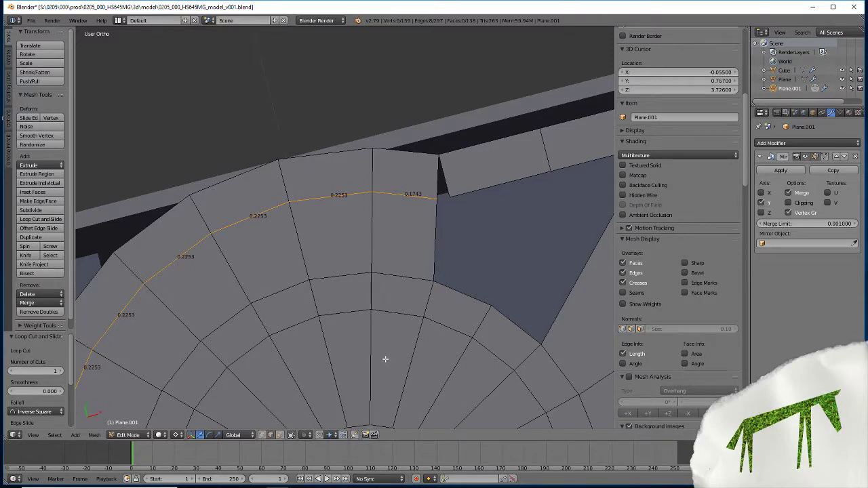
{"action": "left_click", "coordinate": [262, 435]}
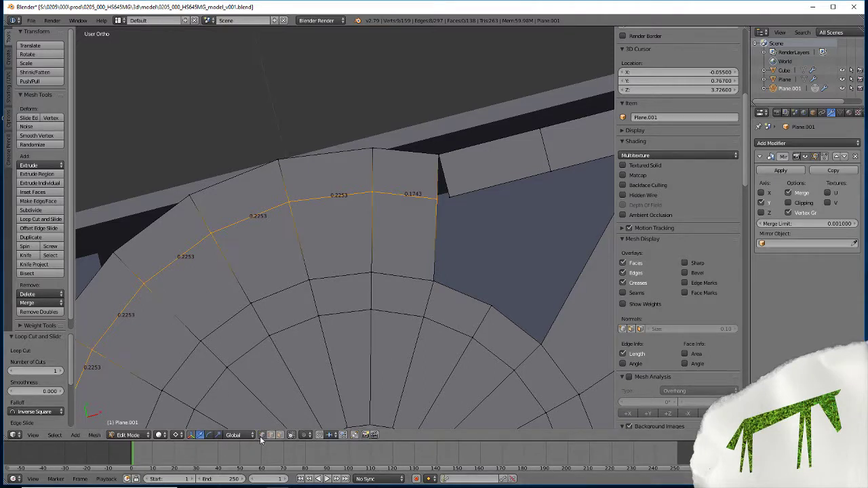
{"action": "left_click", "coordinate": [414, 234]}
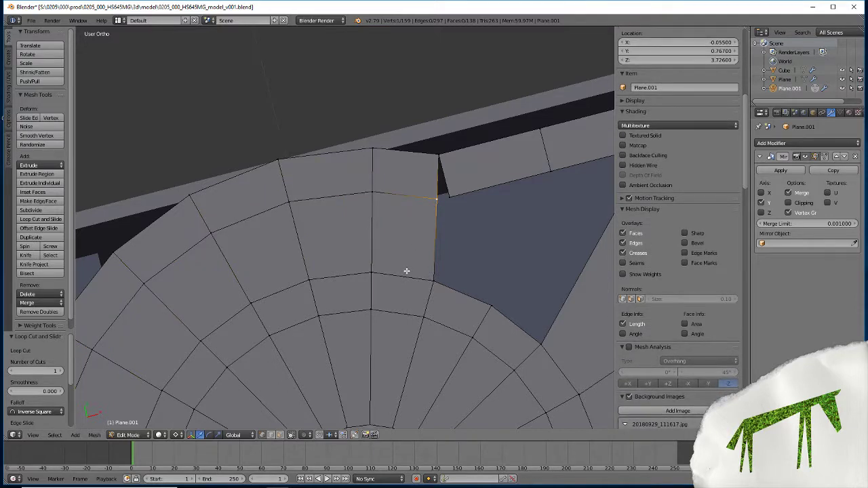
{"action": "key", "text": "shift+s"}
{"action": "left_click", "coordinate": [372, 272]}
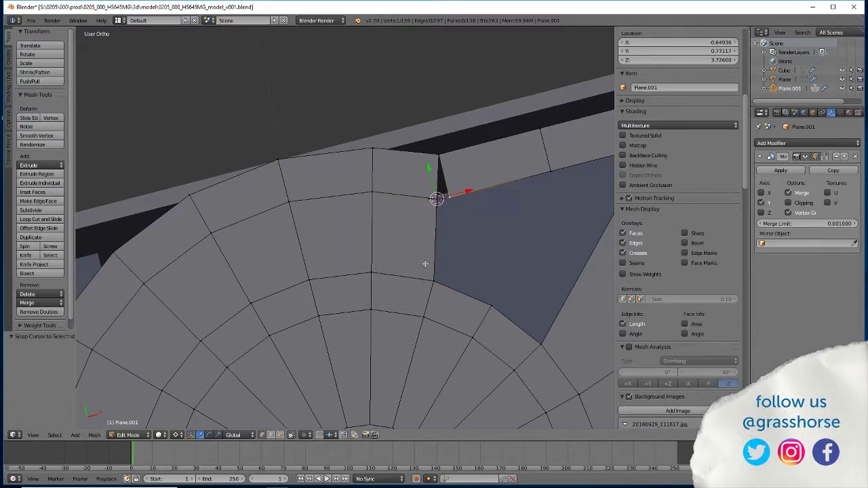
{"action": "key", "text": "g"}
{"action": "key", "text": "x"}
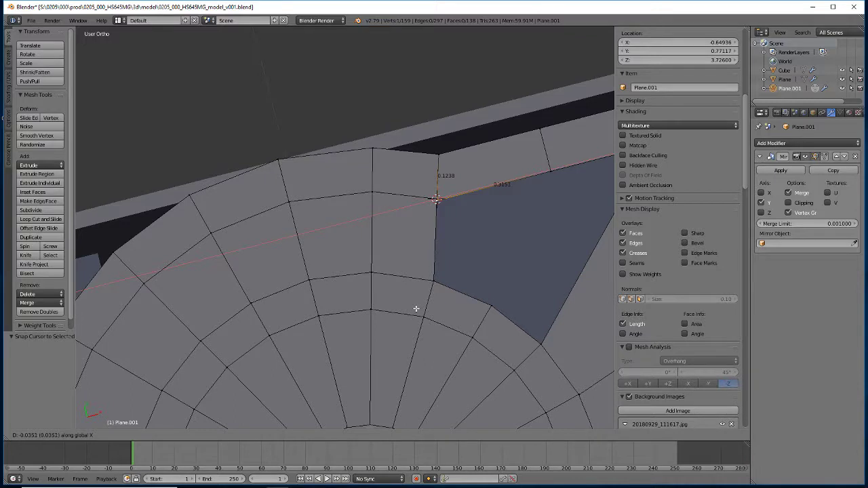
{"action": "left_click", "coordinate": [416, 308]}
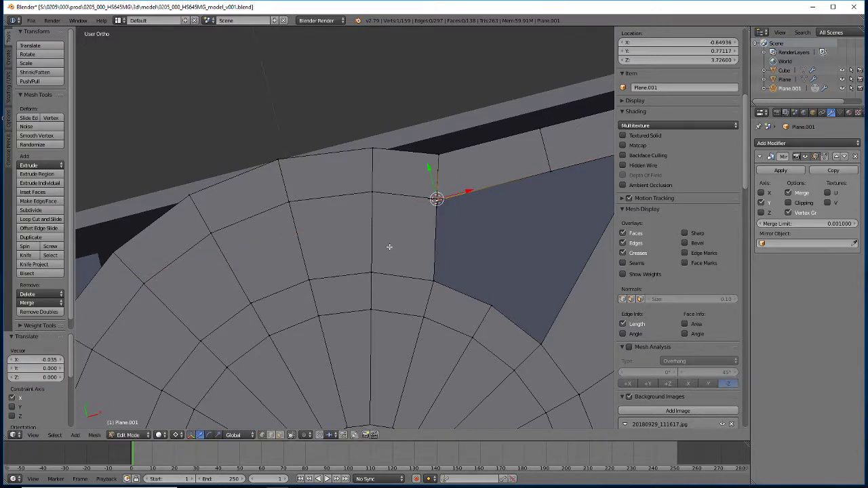
Edge-slide the curved edge loop so its end lines up with the corner vertex.
{"action": "right_click", "coordinate": [394, 198], "text": "alt"}
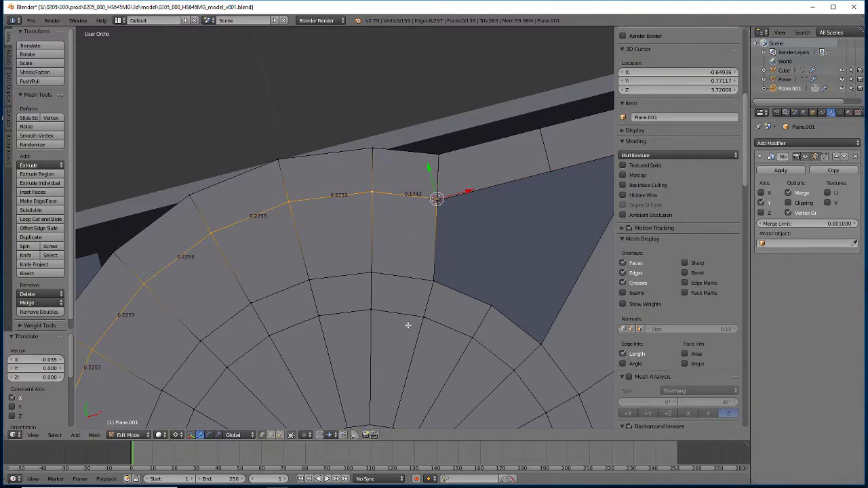
{"action": "key", "text": "z"}
{"action": "key", "text": "KP_7"}
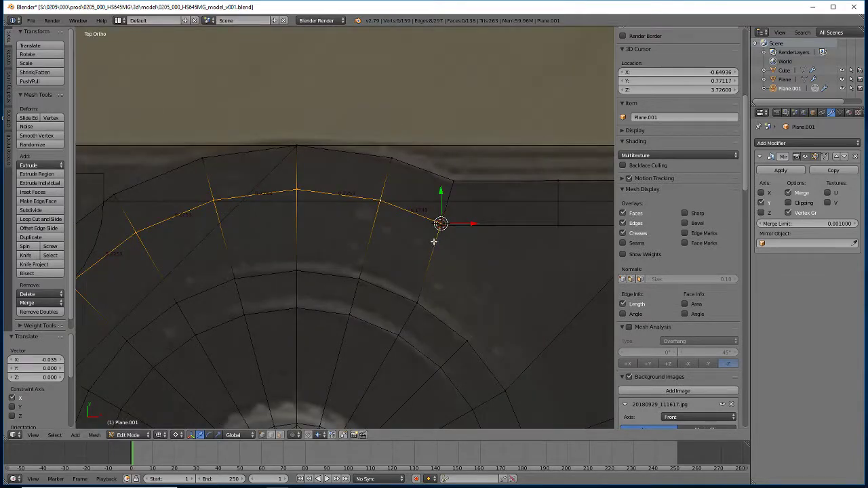
{"action": "scroll", "coordinate": [435, 241], "scroll_direction": "up", "scroll_amount": 4}
{"action": "middle_click_drag", "start_coordinate": [525, 247], "coordinate": [224, 312], "text": "shift"}
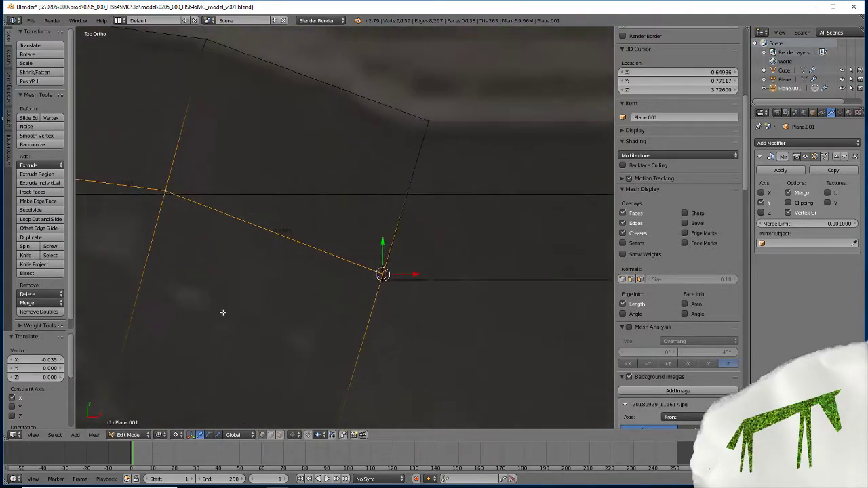
{"action": "scroll", "coordinate": [373, 308], "scroll_direction": "up", "scroll_amount": 6}
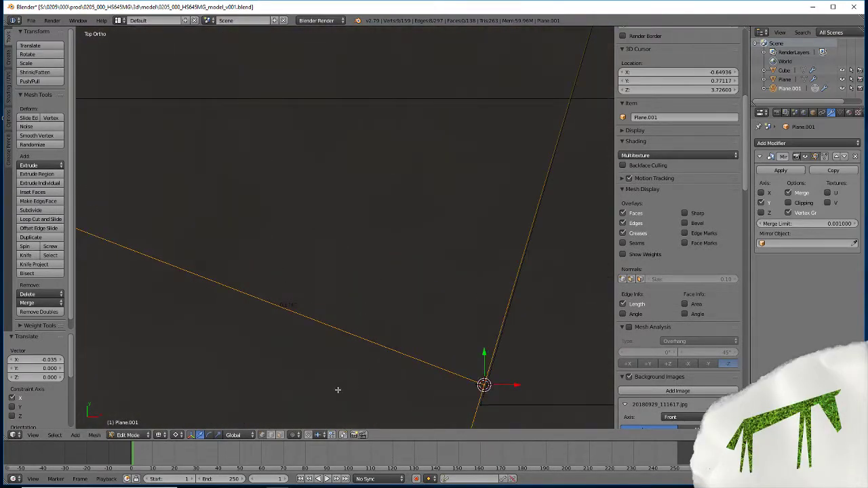
{"action": "middle_click_drag", "start_coordinate": [338, 390], "coordinate": [325, 186], "text": "shift"}
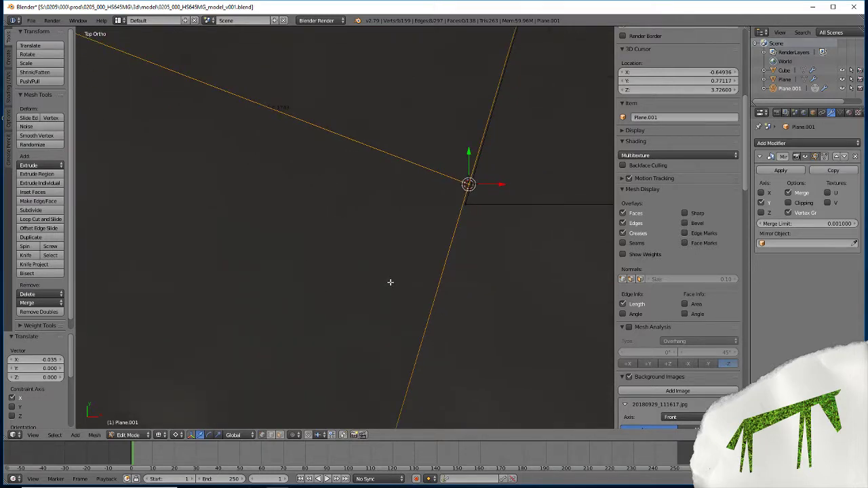
{"action": "key", "text": "g"}
{"action": "key", "text": "g"}
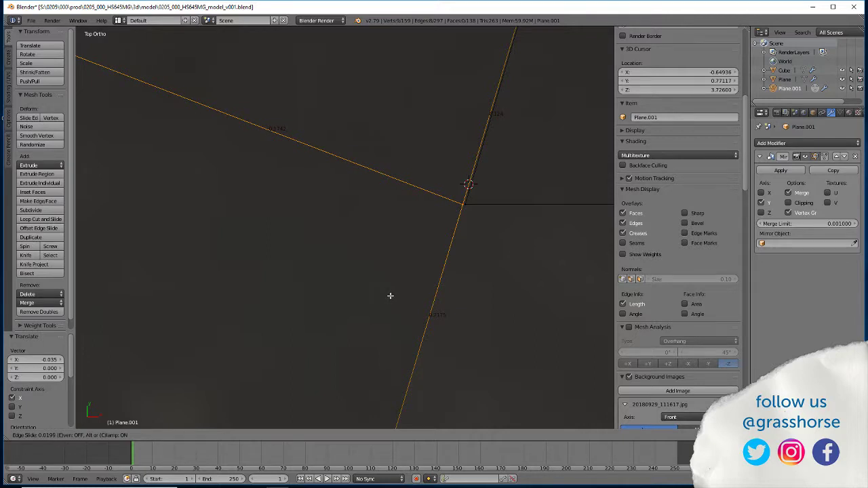
{"action": "left_click", "coordinate": [390, 296]}
Merge the loop's end vertex and the corner vertex At Last.
{"action": "right_click", "coordinate": [465, 221]}
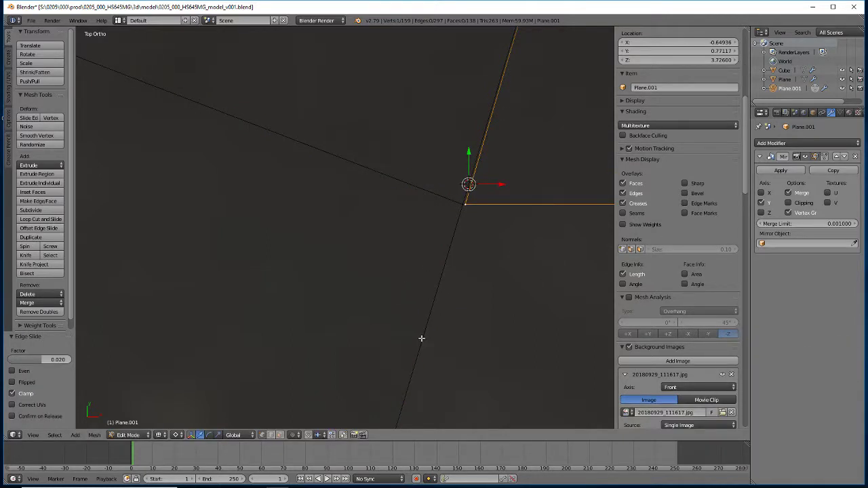
{"action": "right_click", "coordinate": [453, 216], "text": "alt"}
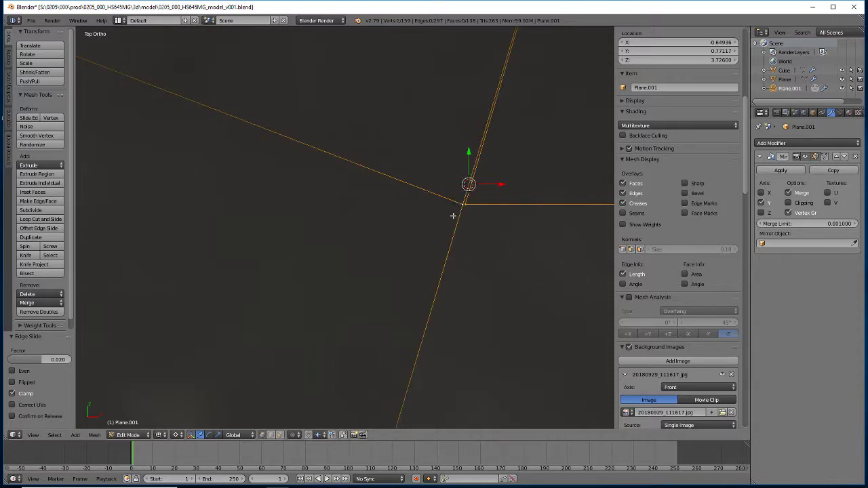
{"action": "key", "text": "alt+m"}
{"action": "left_click", "coordinate": [398, 257]}
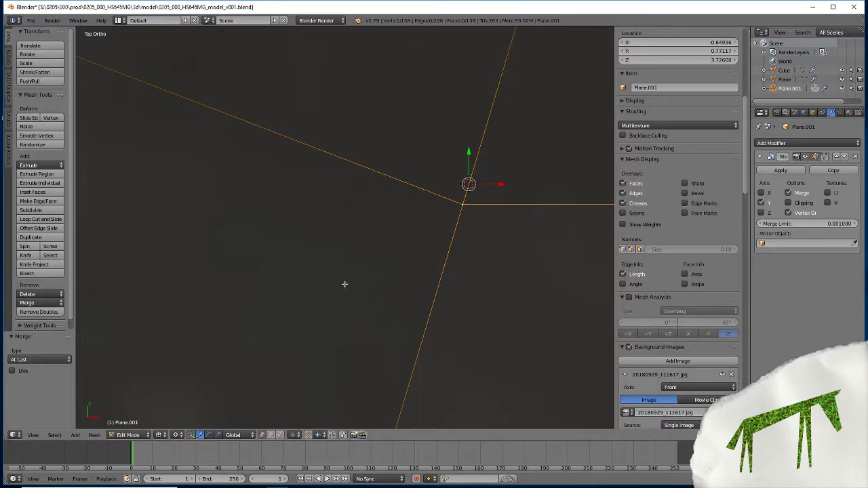
{"action": "scroll", "coordinate": [319, 280], "scroll_direction": "down", "scroll_amount": 5}
{"action": "scroll", "coordinate": [336, 343], "scroll_direction": "down", "scroll_amount": 4}
Box-select the four vertices around the gap beside the gear ring and fill them with a face.
{"action": "key", "text": "z"}
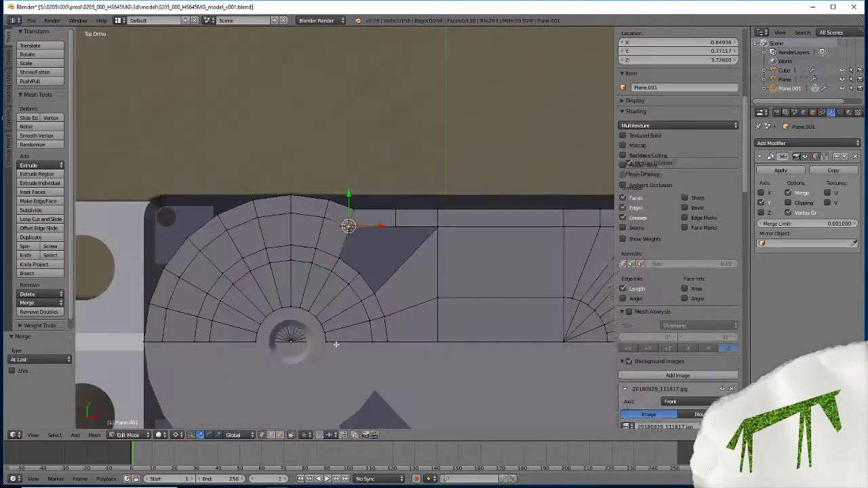
{"action": "middle_click_drag", "start_coordinate": [288, 343], "coordinate": [263, 374]}
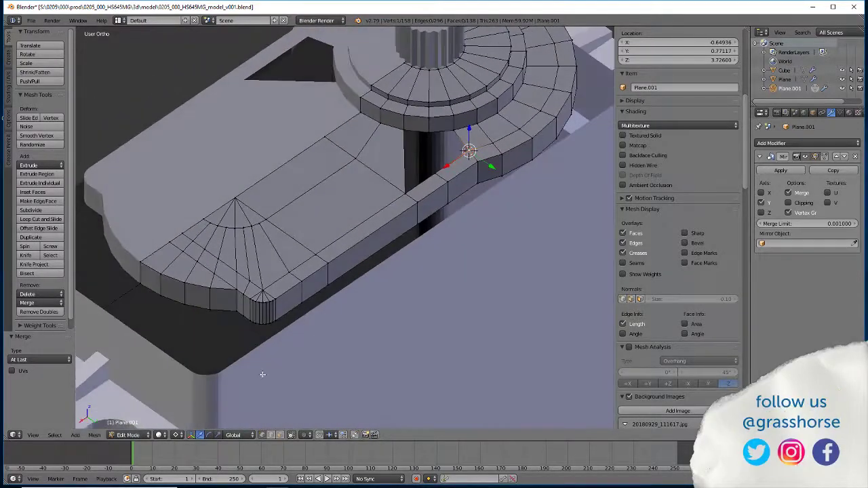
{"action": "left_click", "coordinate": [276, 436]}
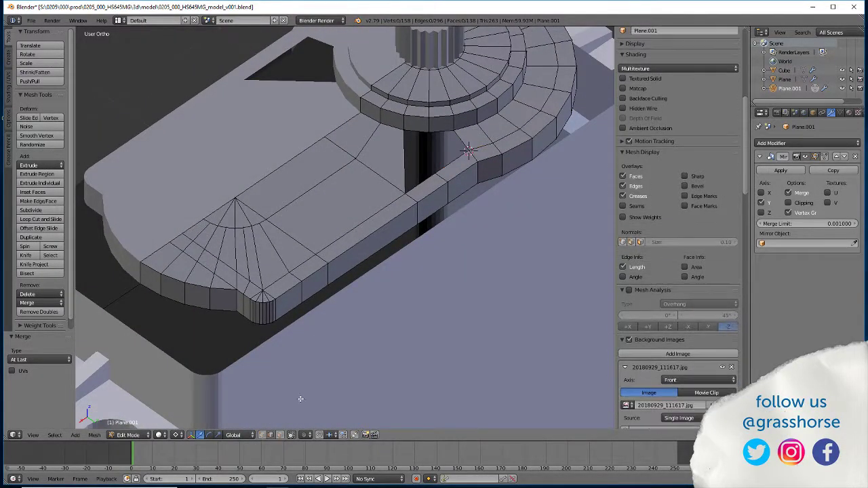
{"action": "left_click_drag", "start_coordinate": [426, 184], "coordinate": [417, 126]}
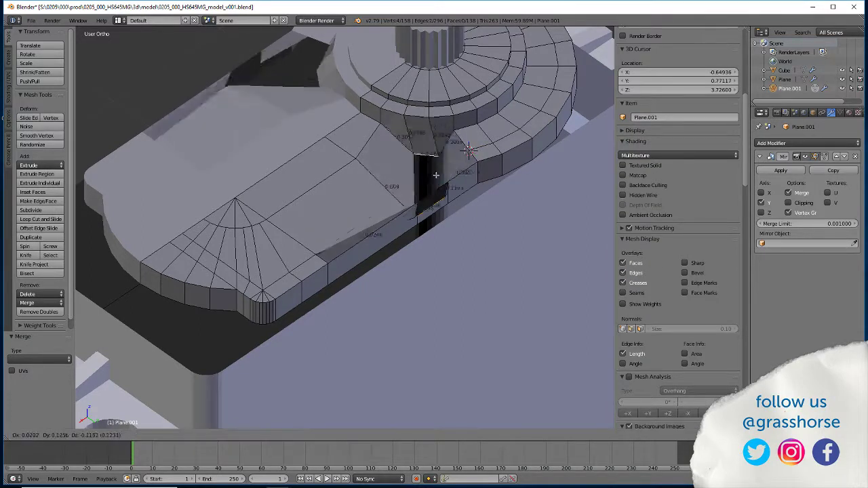
{"action": "key", "text": "f"}
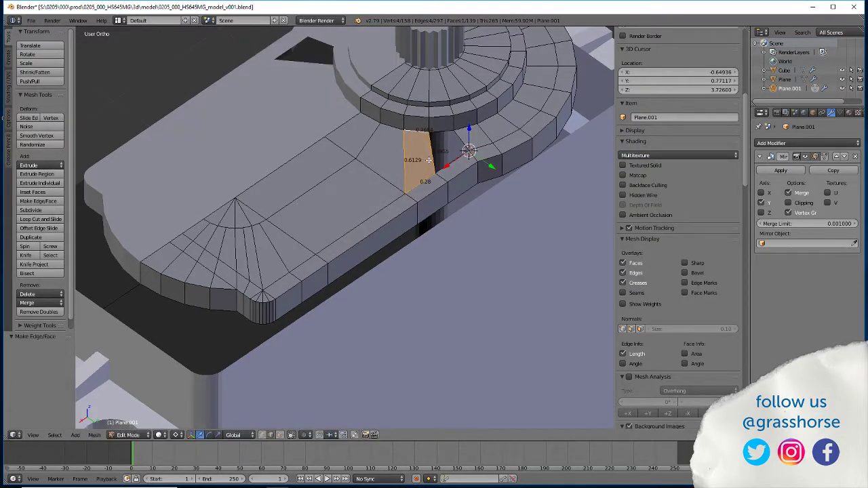
{"action": "key", "text": "g"}
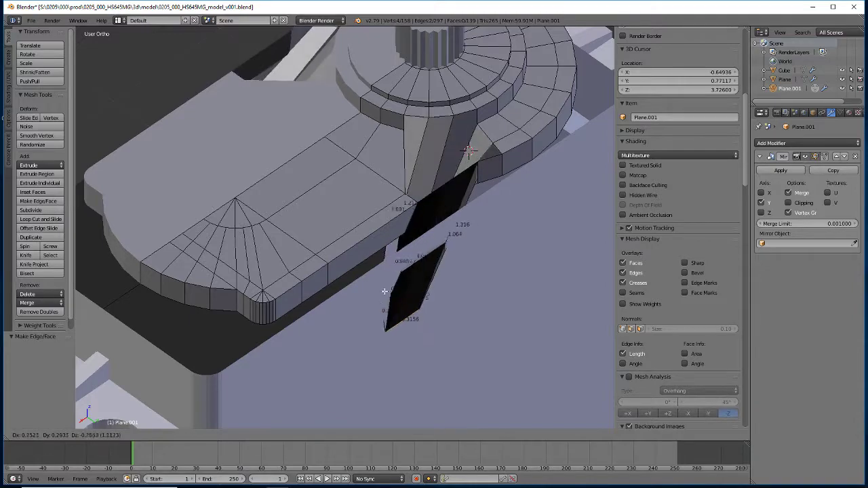
{"action": "key", "text": "Escape"}
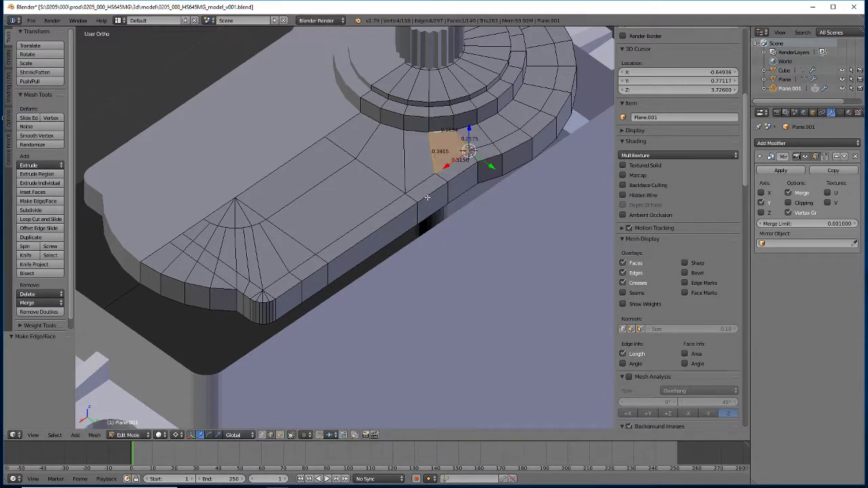
{"action": "middle_click_drag", "start_coordinate": [428, 197], "coordinate": [305, 349]}
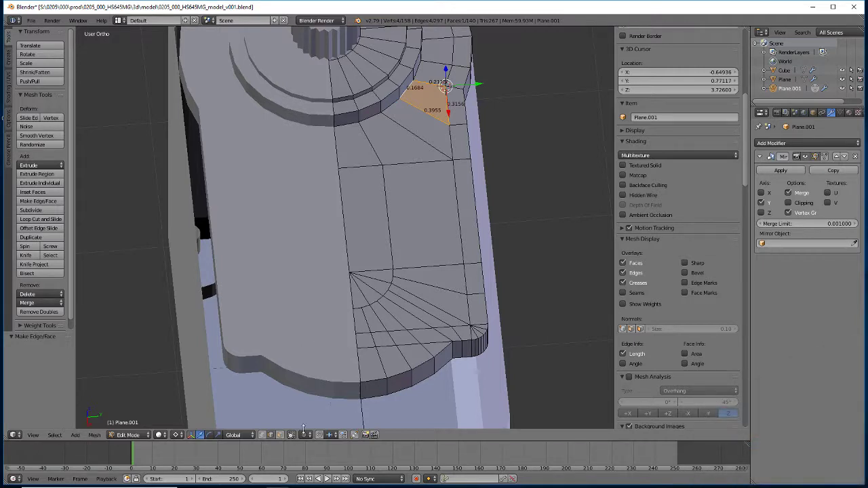
Delete the fan faces and the large adjoining face at the lower corner.
{"action": "left_click", "coordinate": [280, 435]}
{"action": "left_click", "coordinate": [376, 288]}
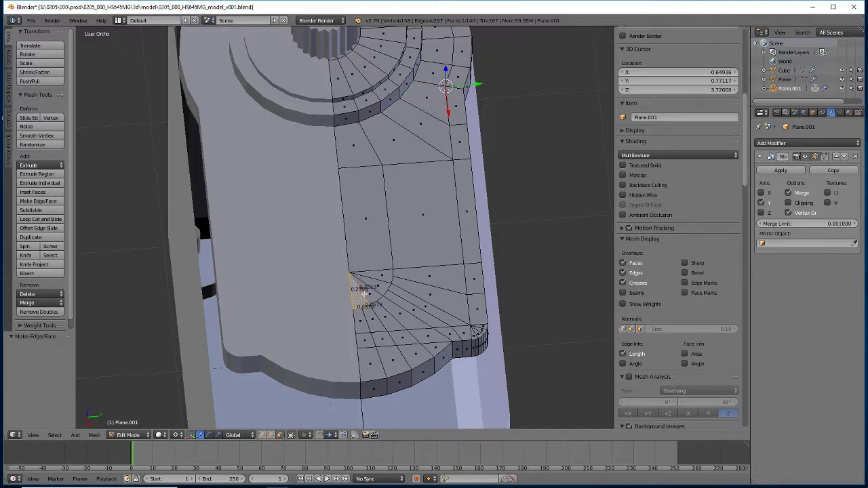
{"action": "left_click", "coordinate": [372, 286], "text": "shift"}
{"action": "left_click", "coordinate": [378, 279], "text": "shift"}
{"action": "left_click", "coordinate": [417, 290], "text": "shift"}
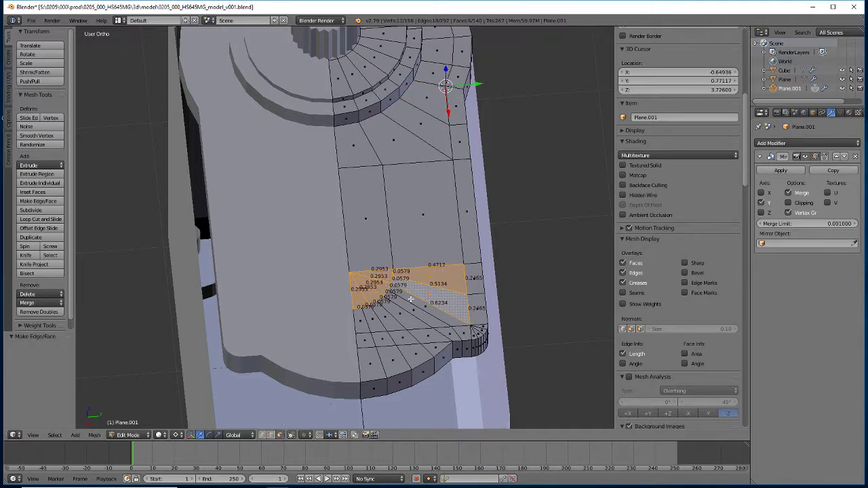
{"action": "left_click", "coordinate": [400, 305], "text": "shift"}
{"action": "left_click", "coordinate": [388, 313], "text": "shift"}
{"action": "left_click", "coordinate": [378, 320], "text": "shift"}
{"action": "left_click", "coordinate": [363, 326], "text": "shift"}
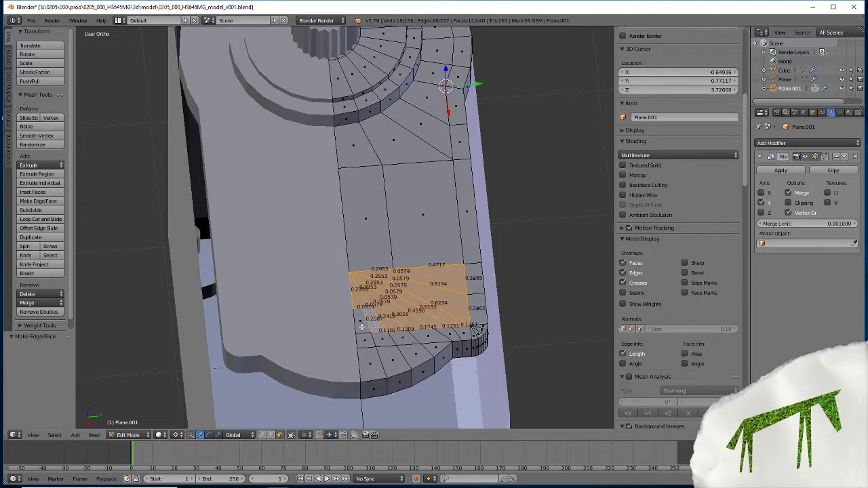
{"action": "key", "text": "x"}
{"action": "left_click", "coordinate": [332, 329]}
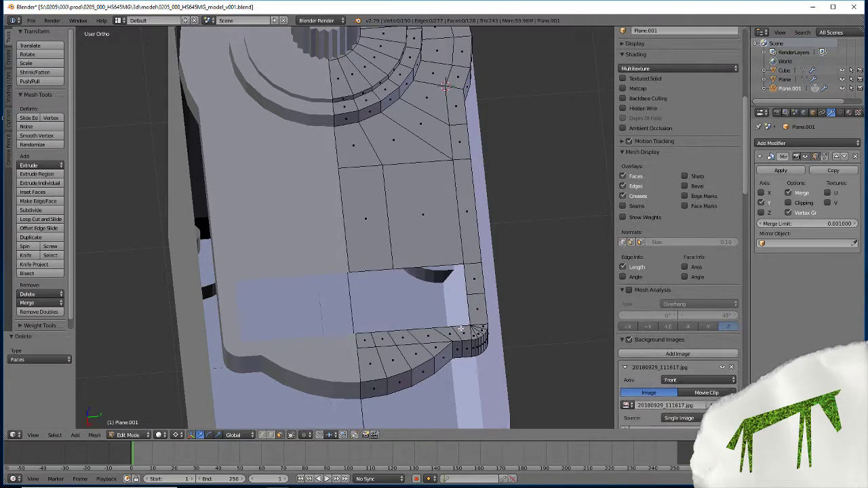
Delete the row of fan faces along the cut edge.
{"action": "left_click", "coordinate": [465, 332], "text": "shift"}
{"action": "left_click", "coordinate": [441, 334], "text": "shift"}
{"action": "left_click", "coordinate": [413, 337], "text": "shift"}
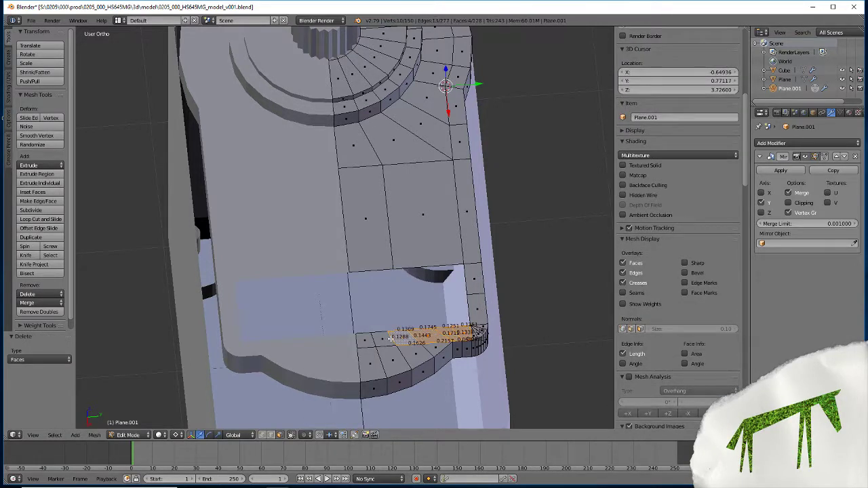
{"action": "left_click", "coordinate": [390, 338], "text": "shift"}
{"action": "left_click", "coordinate": [363, 338], "text": "shift"}
{"action": "left_click", "coordinate": [362, 338], "text": "shift"}
{"action": "key", "text": "x"}
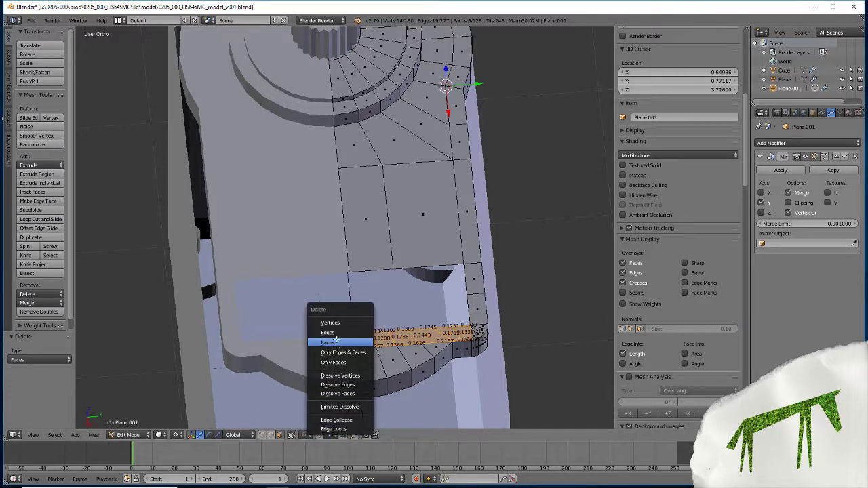
{"action": "left_click", "coordinate": [333, 342]}
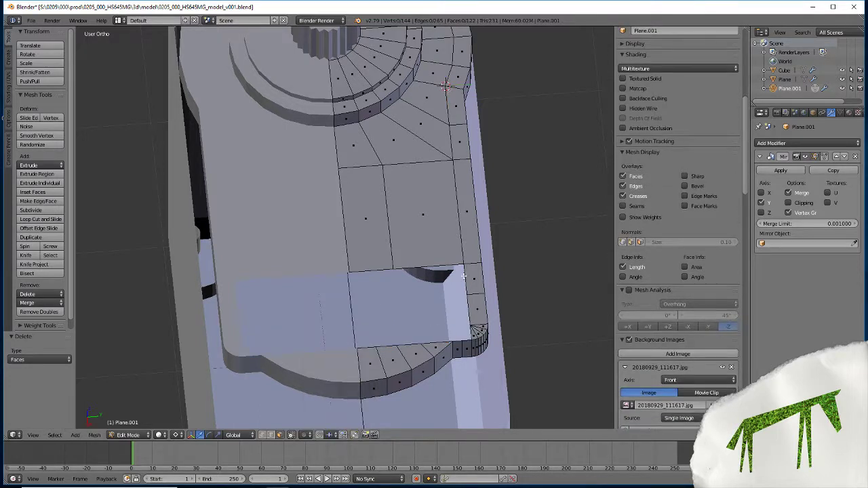
Snap the 3D cursor onto the corner vertex.
{"action": "left_click", "coordinate": [262, 434]}
{"action": "left_click", "coordinate": [468, 324]}
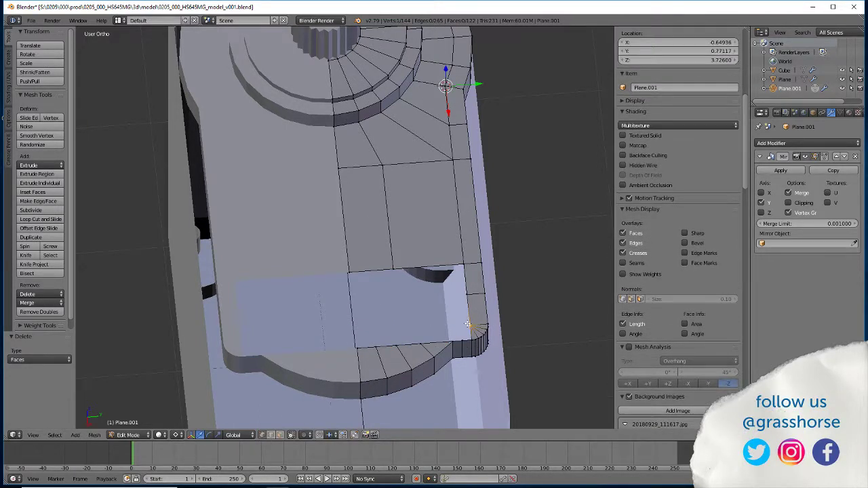
{"action": "key", "text": "shift+s"}
{"action": "left_click", "coordinate": [441, 329]}
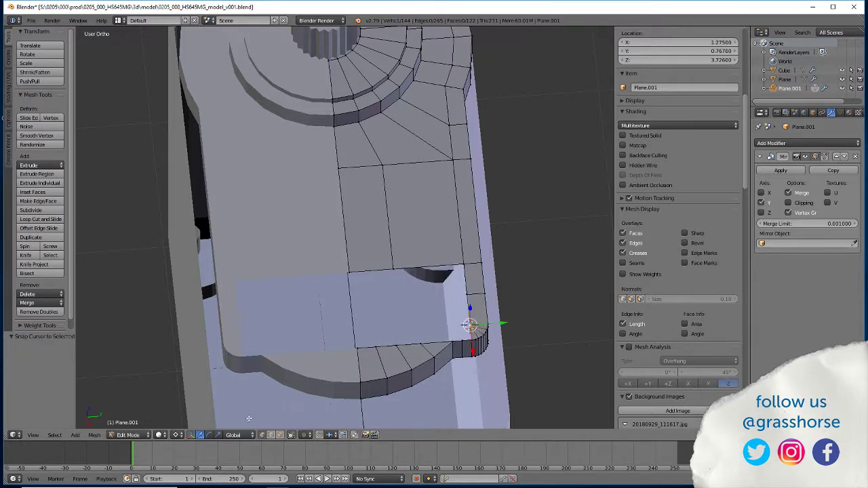
Extrude the bottom-edge vertex chain in place and scale it to 0 on X.
{"action": "left_click", "coordinate": [367, 347]}
{"action": "left_click", "coordinate": [426, 341], "text": "ctrl"}
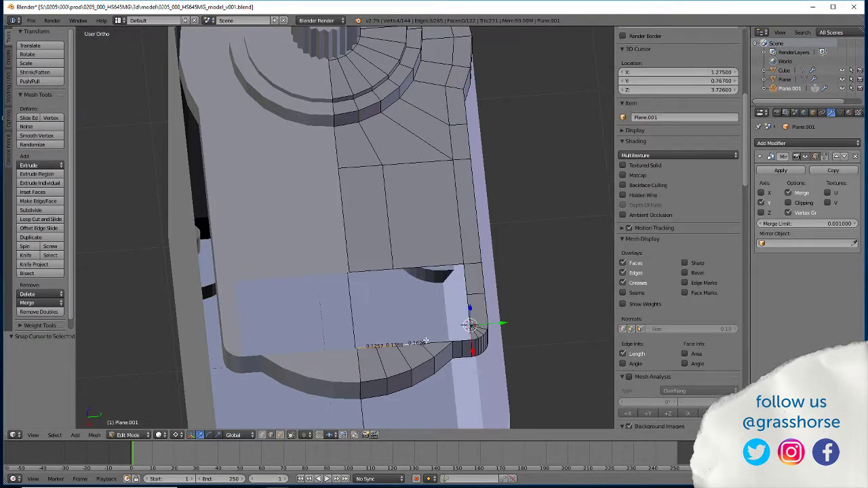
{"action": "left_click", "coordinate": [475, 338], "text": "ctrl"}
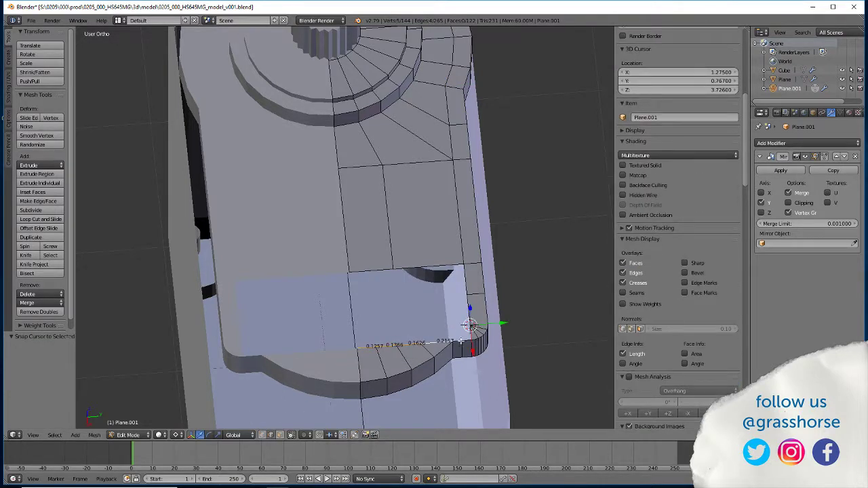
{"action": "key", "text": "e"}
{"action": "right_click", "coordinate": [391, 375]}
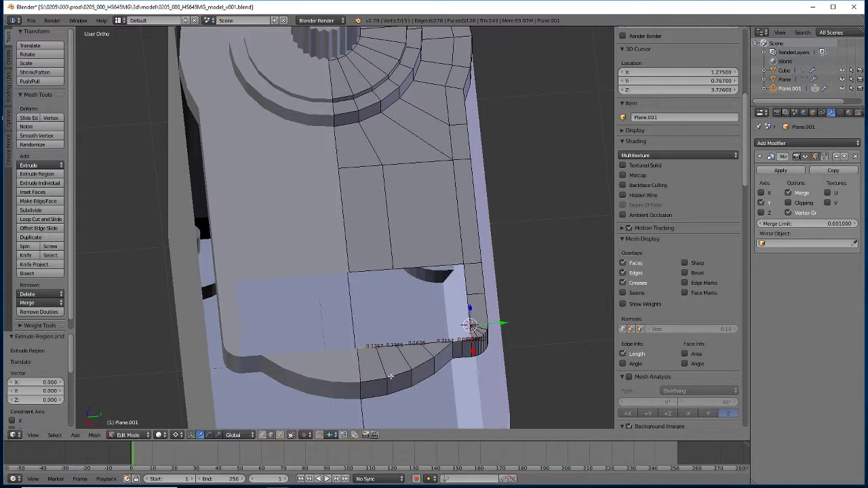
{"action": "key", "text": "s"}
{"action": "key", "text": "x"}
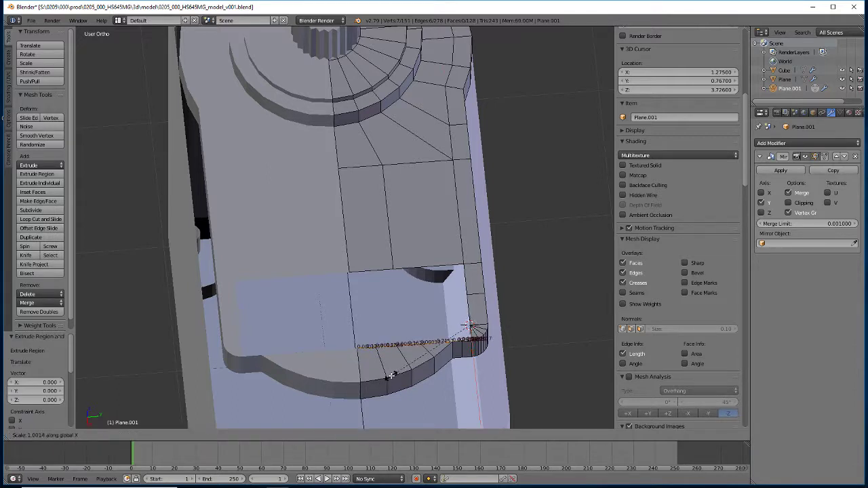
{"action": "key", "text": "0"}
{"action": "key", "text": "Return"}
Remove doubles across the whole mesh, leaving 150 vertices.
{"action": "key", "text": "a"}
{"action": "key", "text": "a"}
{"action": "key", "text": "w"}
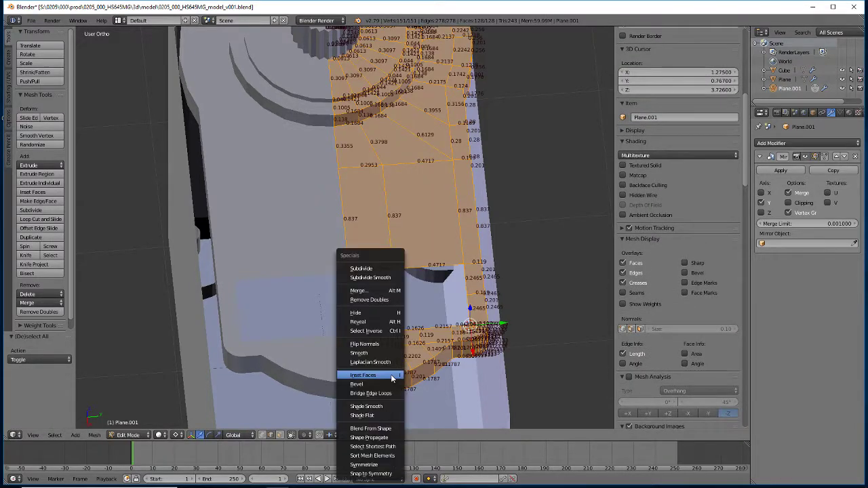
{"action": "left_click", "coordinate": [392, 375]}
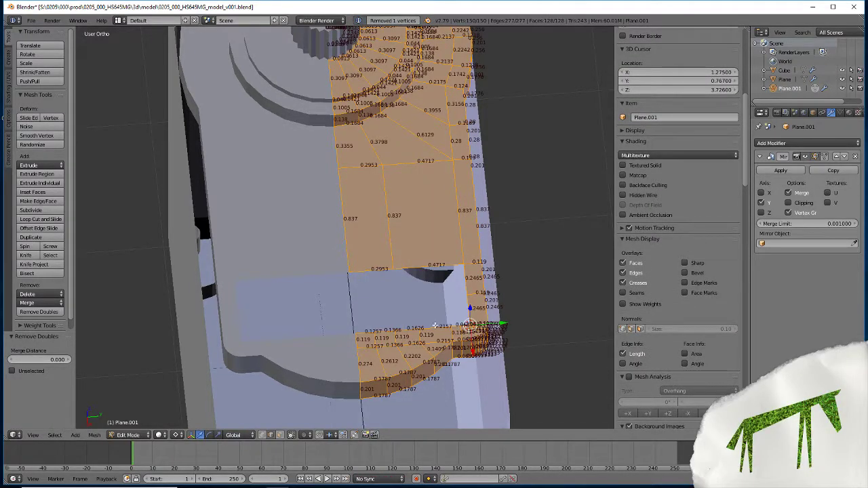
{"action": "key", "text": "a"}
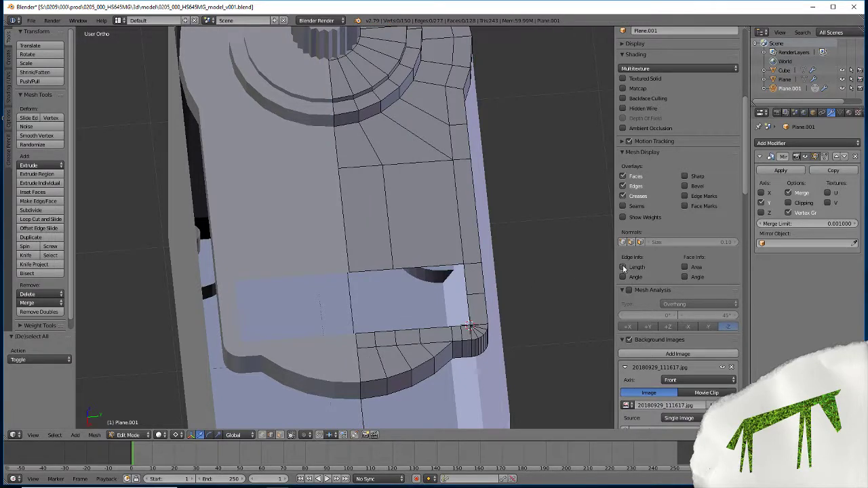
Collapse the three short edges at the rounded corner At Last, reaching 147 vertices.
{"action": "scroll", "coordinate": [287, 362], "scroll_direction": "up", "scroll_amount": 3}
{"action": "middle_click_drag", "start_coordinate": [287, 362], "coordinate": [315, 396]}
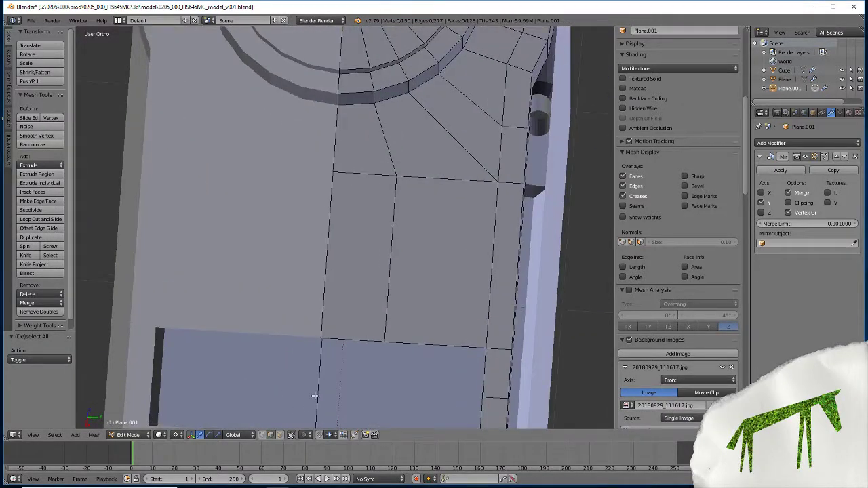
{"action": "middle_click_drag", "start_coordinate": [393, 333], "coordinate": [320, 288]}
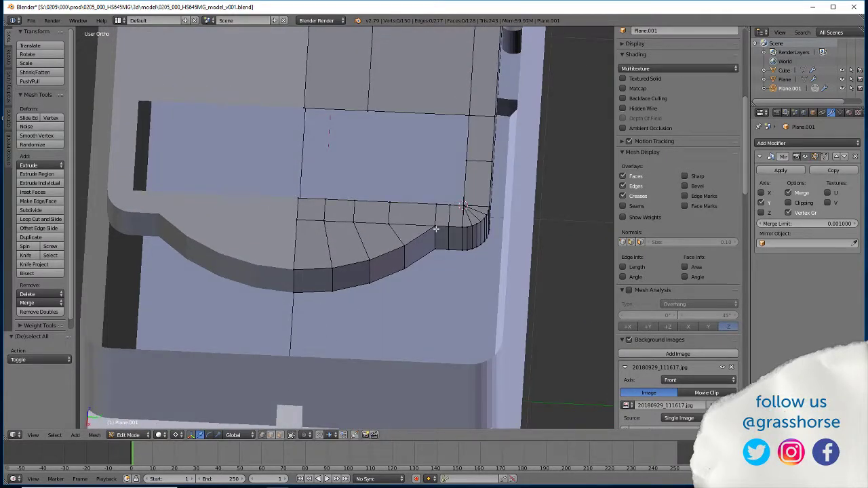
{"action": "right_click", "coordinate": [435, 204]}
{"action": "key", "text": "alt+m"}
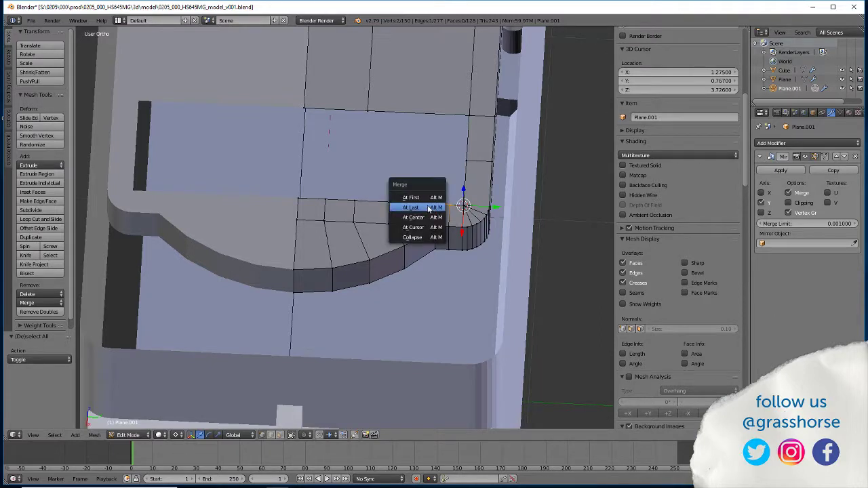
{"action": "left_click", "coordinate": [434, 207]}
{"action": "right_click", "coordinate": [433, 224]}
{"action": "key", "text": "alt+m"}
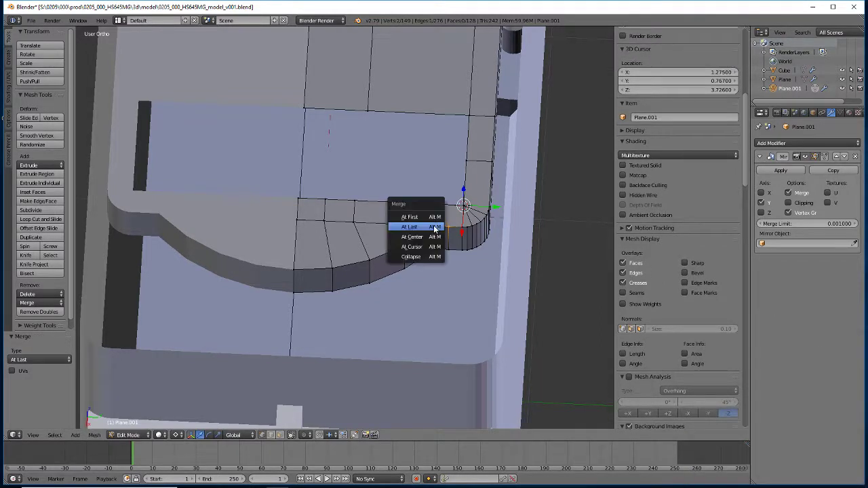
{"action": "left_click", "coordinate": [434, 224]}
{"action": "right_click", "coordinate": [429, 249]}
{"action": "key", "text": "alt+m"}
{"action": "left_click", "coordinate": [429, 249]}
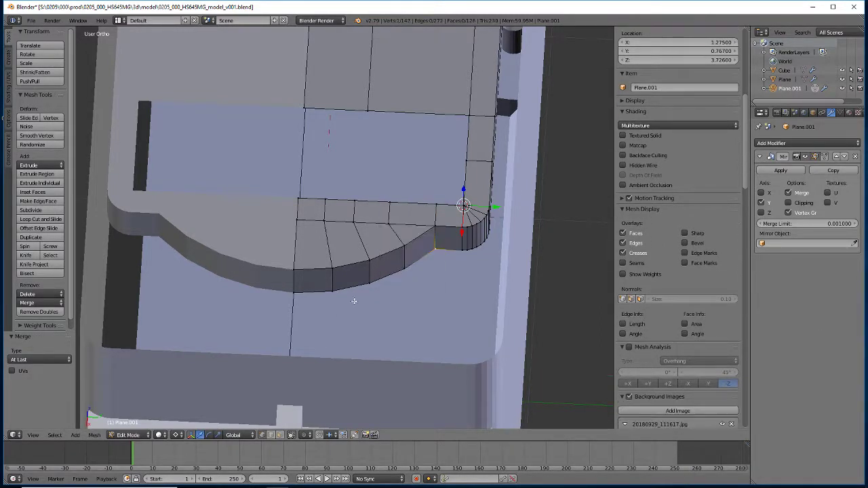
Orbit and tilt the view to inspect the corner's side edge.
{"action": "middle_click_drag", "start_coordinate": [352, 300], "coordinate": [294, 341]}
{"action": "key", "text": "KP_8"}
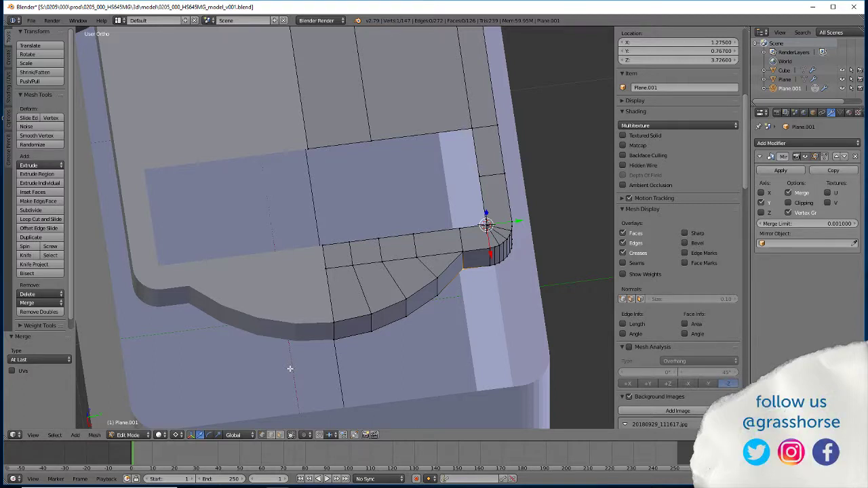
{"action": "scroll", "coordinate": [290, 368], "scroll_direction": "down", "scroll_amount": 1}
{"action": "scroll", "coordinate": [337, 277], "scroll_direction": "up", "scroll_amount": 2}
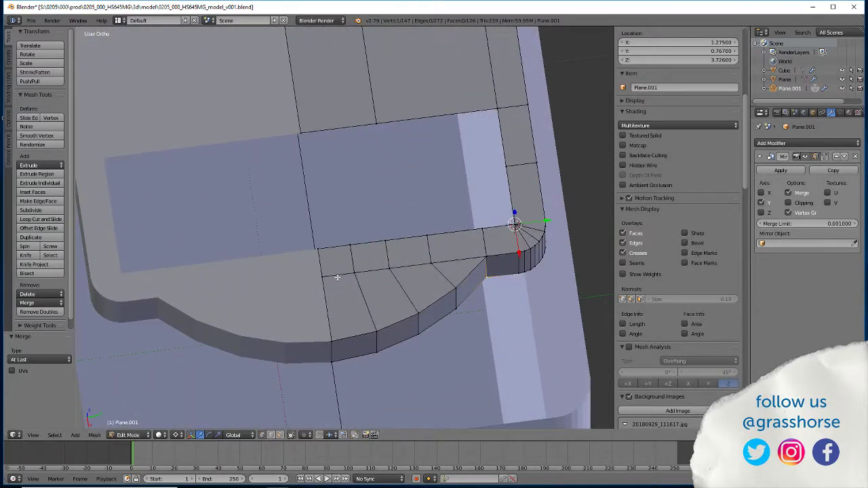
Try deleting the five-face strip along the top of the fan, then undo it.
{"action": "left_click", "coordinate": [280, 434]}
{"action": "right_click", "coordinate": [332, 261]}
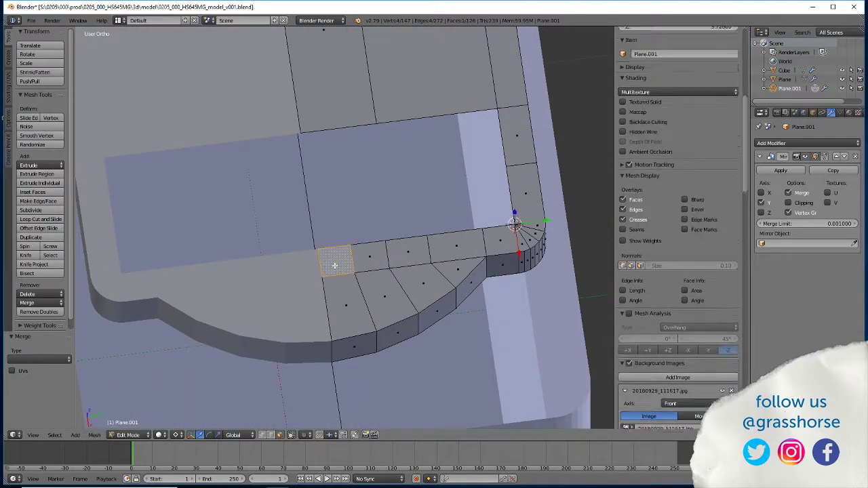
{"action": "right_click", "coordinate": [368, 259], "text": "shift"}
{"action": "right_click", "coordinate": [408, 252], "text": "shift"}
{"action": "right_click", "coordinate": [457, 246], "text": "shift"}
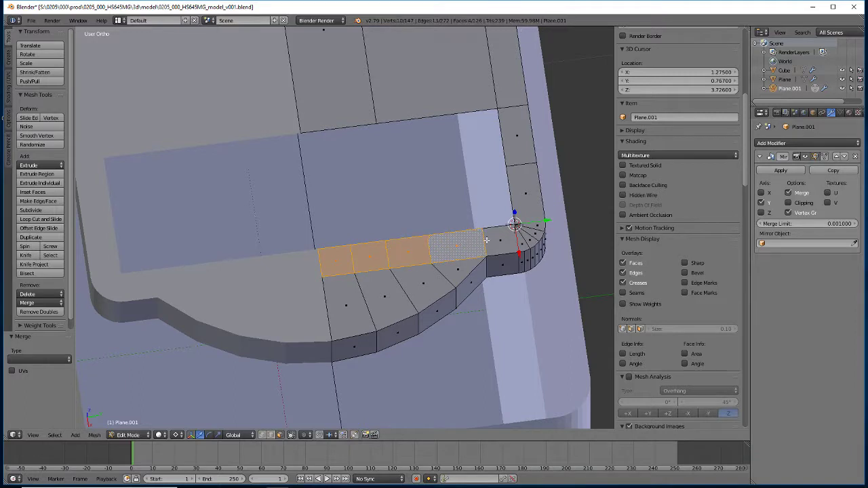
{"action": "right_click", "coordinate": [500, 240], "text": "shift"}
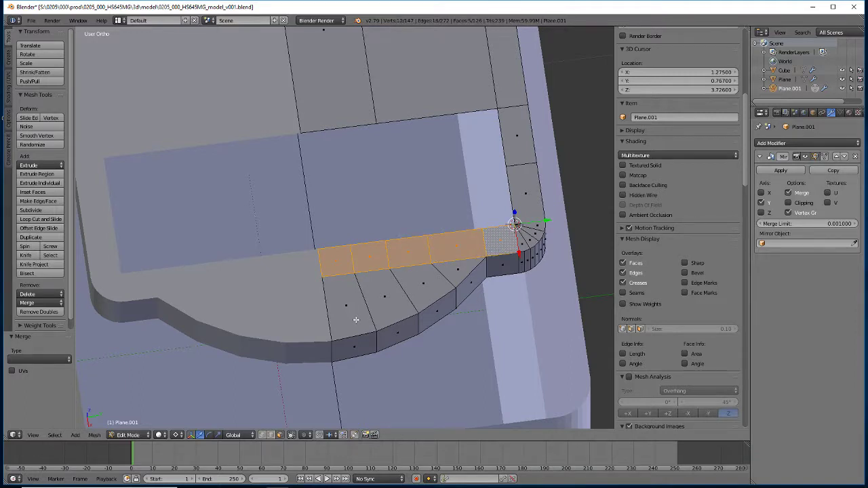
{"action": "key", "text": "x"}
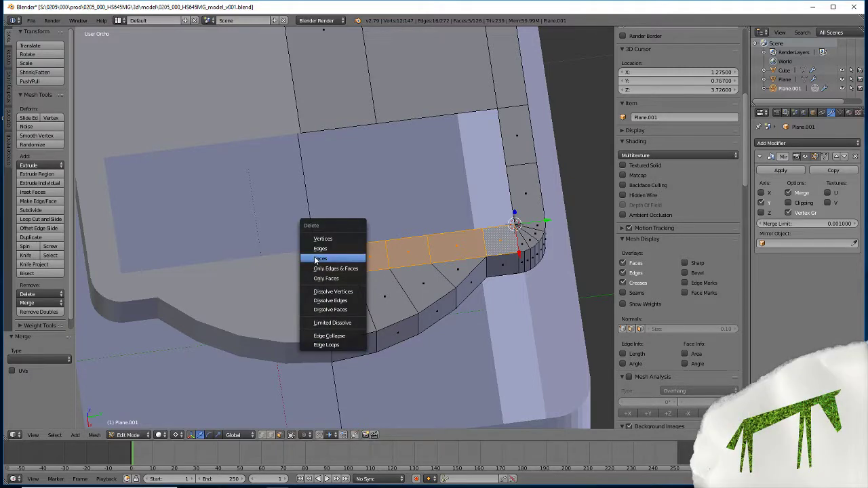
{"action": "left_click", "coordinate": [316, 260]}
{"action": "mouse_move", "coordinate": [266, 339]}
{"action": "middle_mouse_down"}
{"action": "mouse_move", "coordinate": [248, 339]}
{"action": "mouse_move", "coordinate": [269, 343]}
{"action": "middle_mouse_up"}
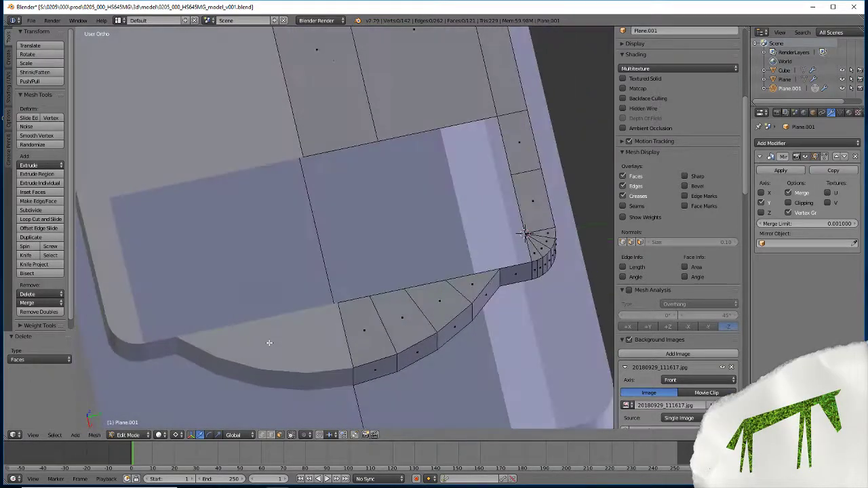
{"action": "key", "text": "ctrl+z"}
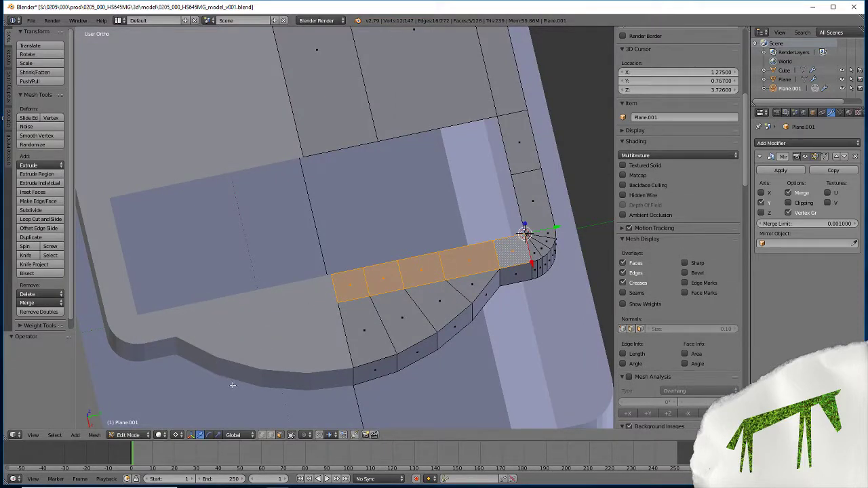
Keep only the strip's four inner top vertices selected and delete them.
{"action": "right_click", "coordinate": [337, 297], "text": "shift"}
{"action": "right_click", "coordinate": [332, 277], "text": "shift"}
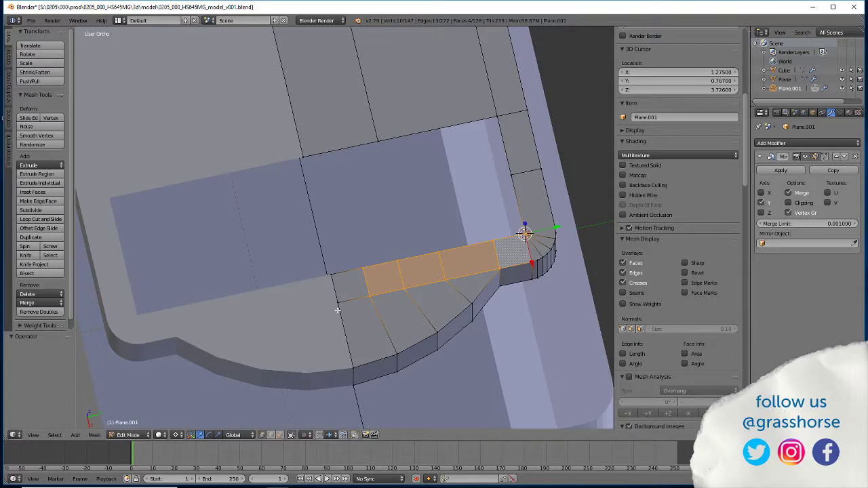
{"action": "right_click", "coordinate": [519, 235], "text": "shift"}
{"action": "right_click", "coordinate": [530, 258], "text": "shift"}
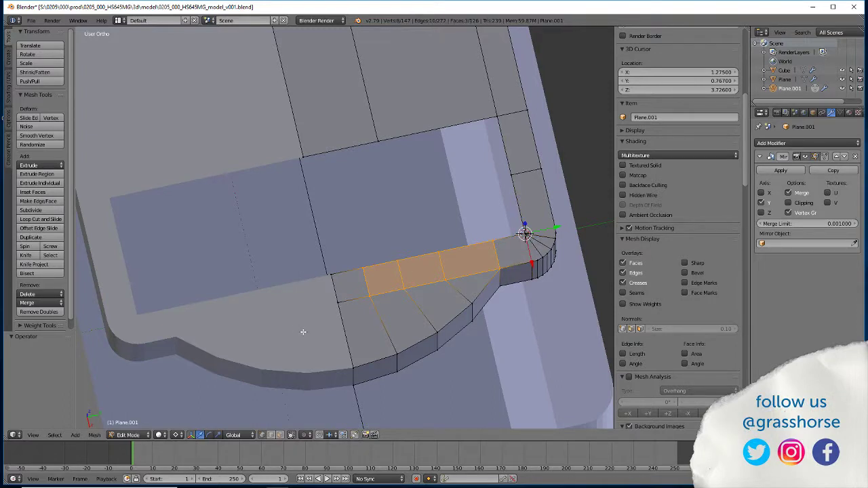
{"action": "right_click", "coordinate": [499, 268], "text": "shift"}
{"action": "right_click", "coordinate": [445, 277], "text": "shift"}
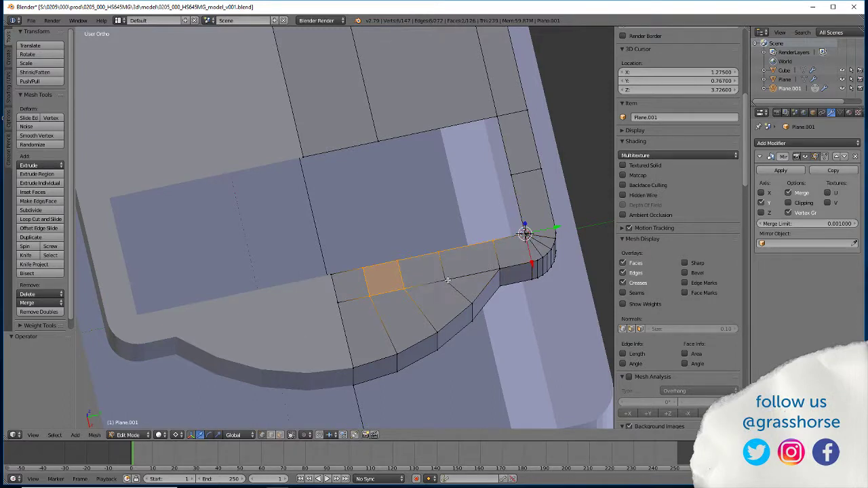
{"action": "right_click", "coordinate": [401, 289], "text": "shift"}
{"action": "right_click", "coordinate": [365, 302], "text": "shift"}
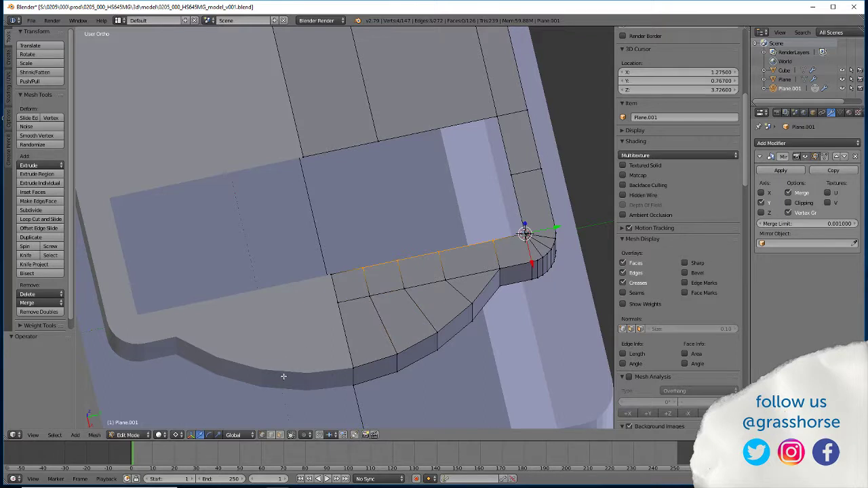
{"action": "key", "text": "x"}
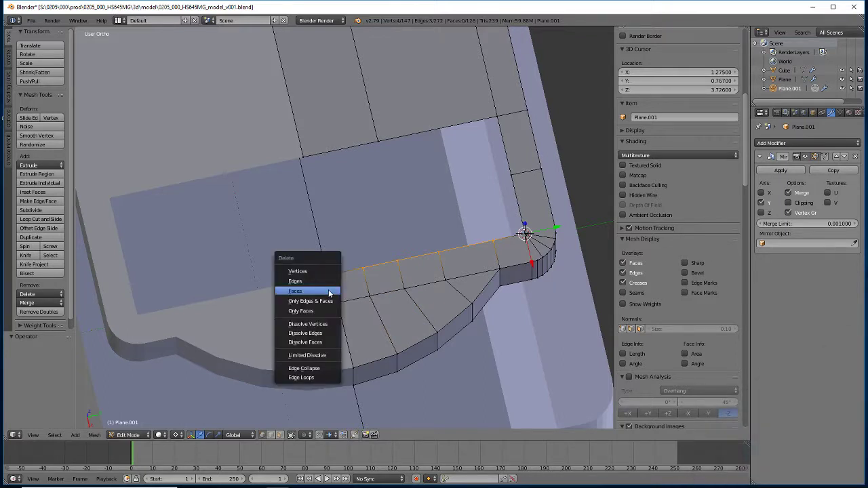
{"action": "left_click", "coordinate": [296, 275]}
{"action": "middle_click_drag", "start_coordinate": [299, 330], "coordinate": [296, 301]}
{"action": "right_click", "coordinate": [512, 234]}
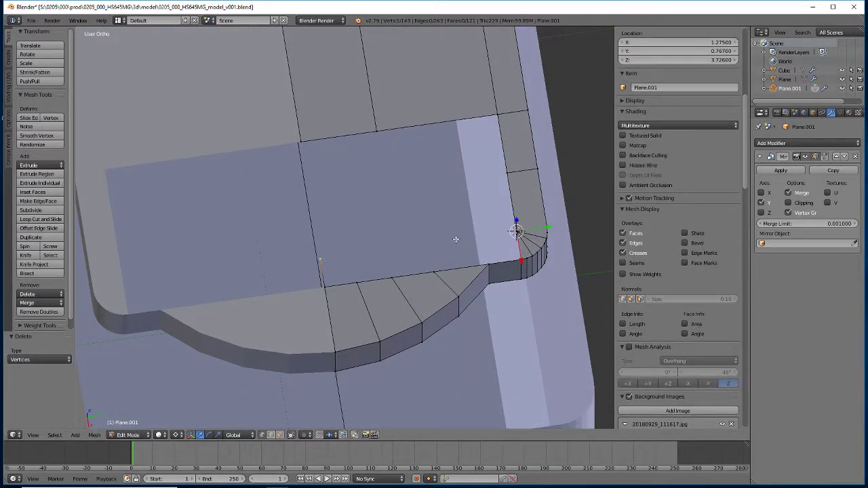
Extrude a new vertex from the corner, scale it to 0, and remove doubles.
{"action": "key", "text": "e"}
{"action": "right_click", "coordinate": [331, 243]}
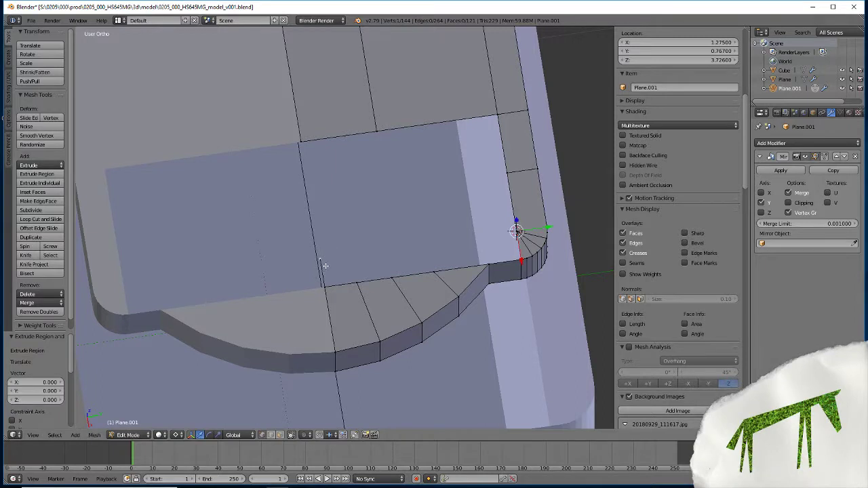
{"action": "key", "text": "s"}
{"action": "key", "text": "0"}
{"action": "key", "text": "Return"}
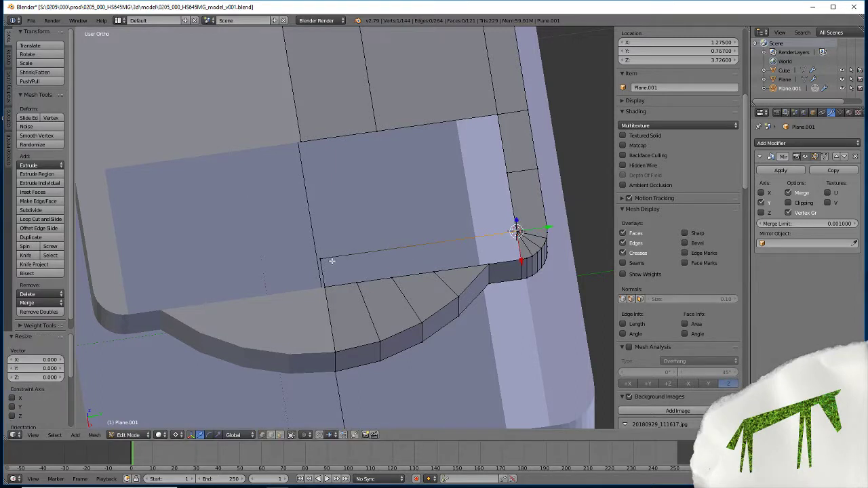
{"action": "key", "text": "a"}
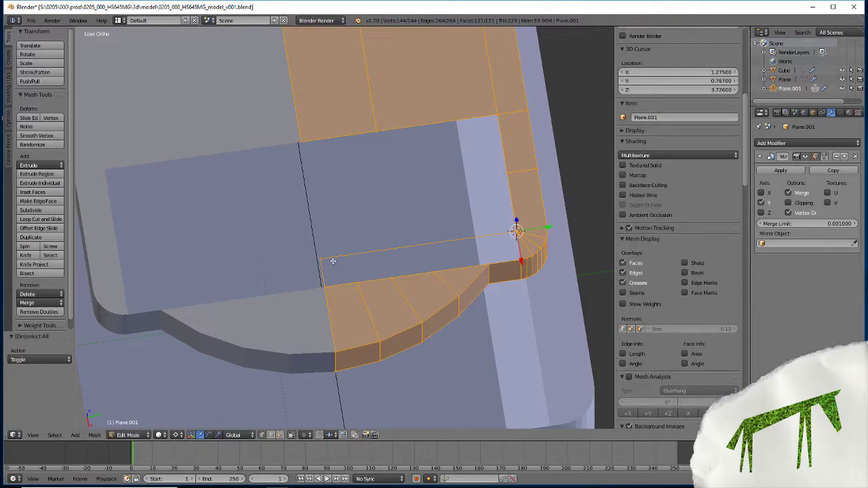
{"action": "key", "text": "w"}
{"action": "left_click", "coordinate": [332, 260]}
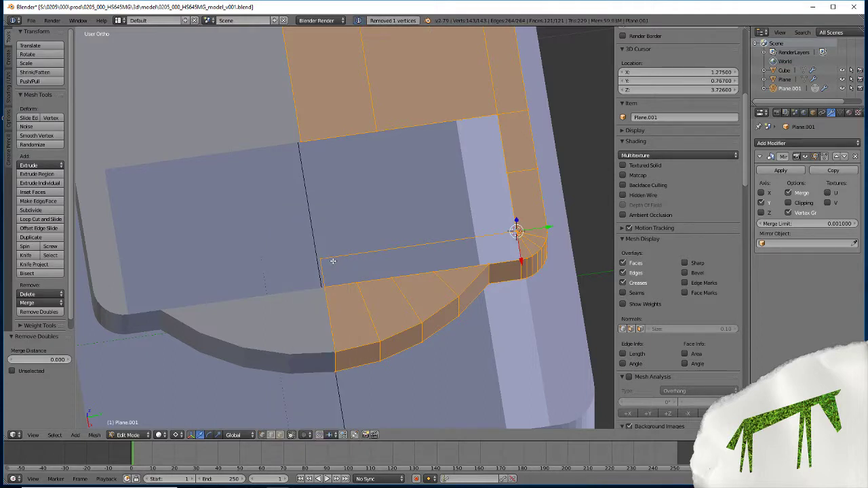
Add a 4-cut loop across the strip and fill the gaps beside the corner fan with faces.
{"action": "middle_click_drag", "start_coordinate": [333, 257], "coordinate": [326, 275], "text": "shift"}
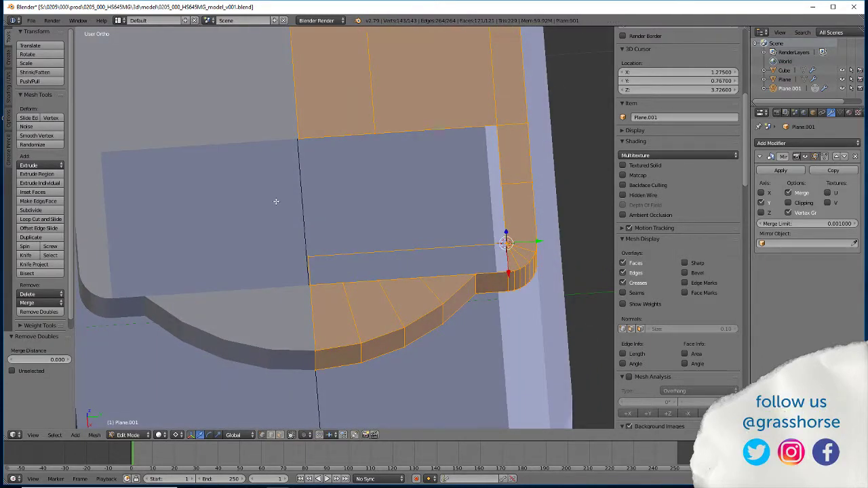
{"action": "left_click", "coordinate": [41, 220]}
{"action": "scroll", "coordinate": [415, 255], "scroll_direction": "up", "scroll_amount": 1}
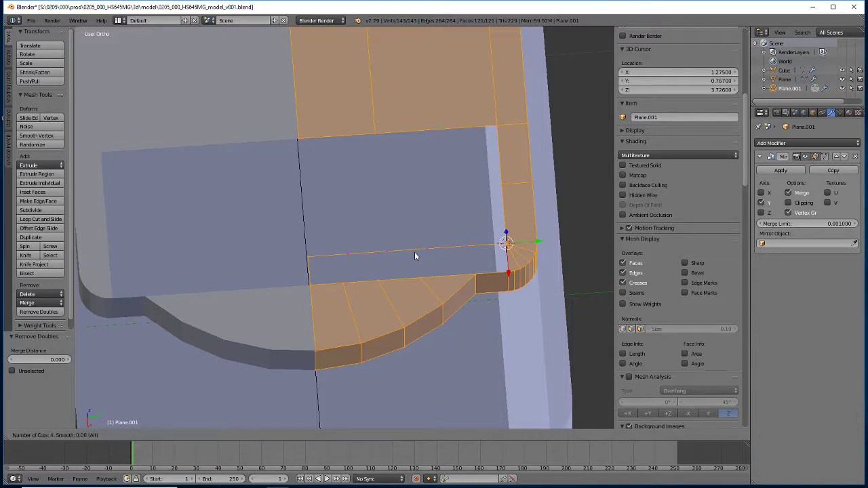
{"action": "left_click", "coordinate": [415, 255]}
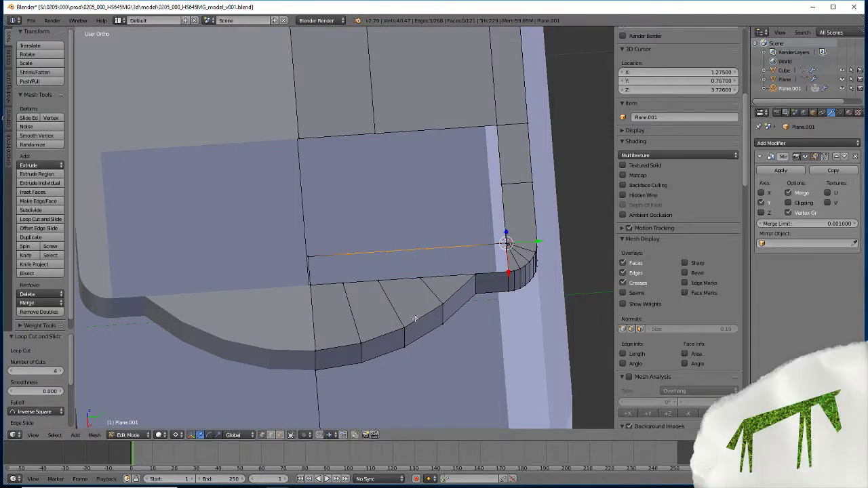
{"action": "right_click", "coordinate": [484, 272]}
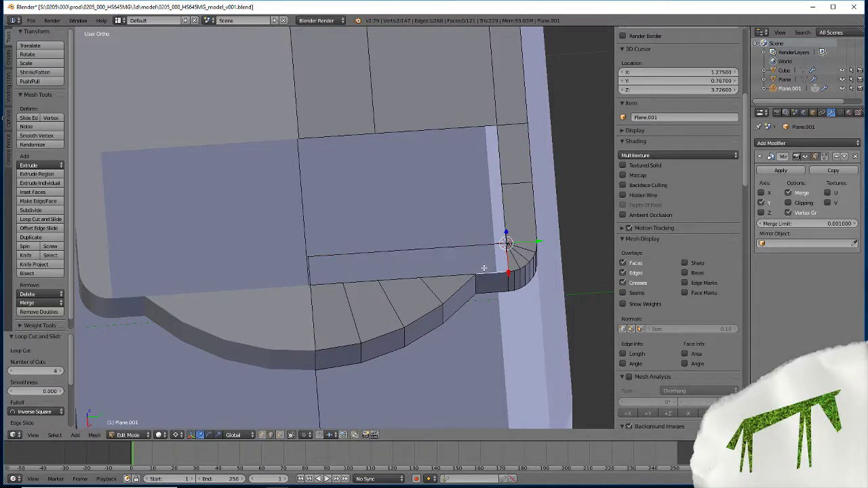
{"action": "key", "text": "f"}
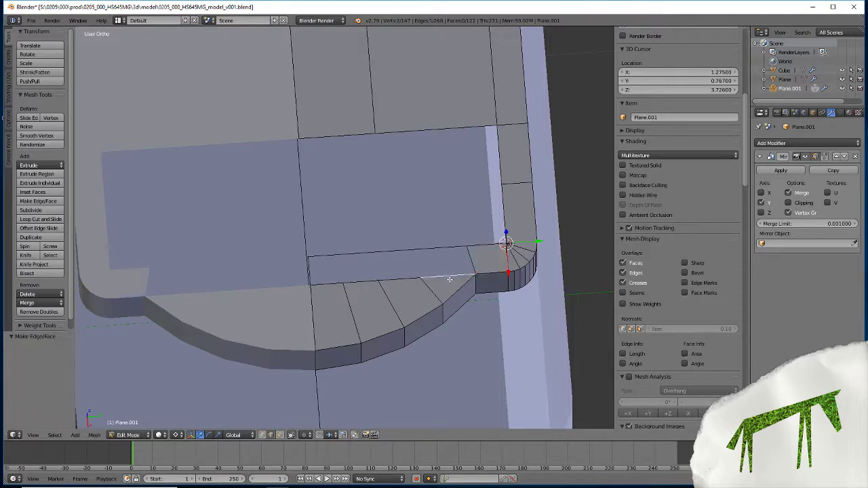
{"action": "key", "text": "f"}
{"action": "key", "text": "f"}
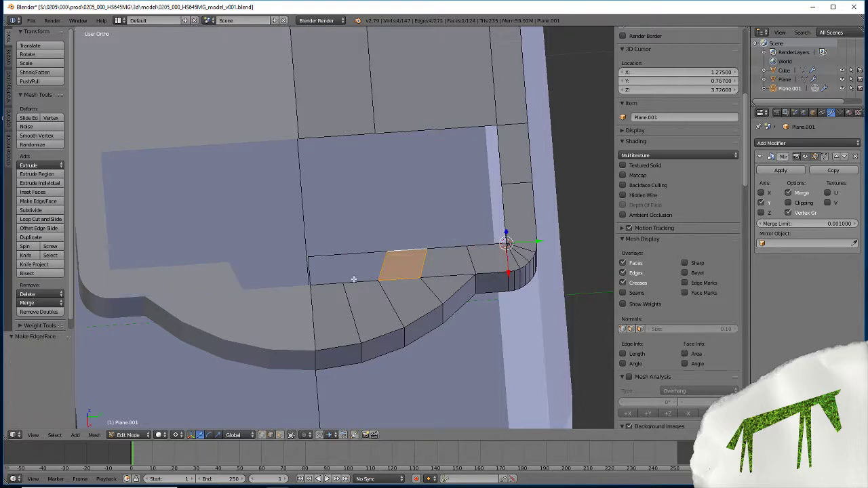
{"action": "key", "text": "f"}
{"action": "key", "text": "f"}
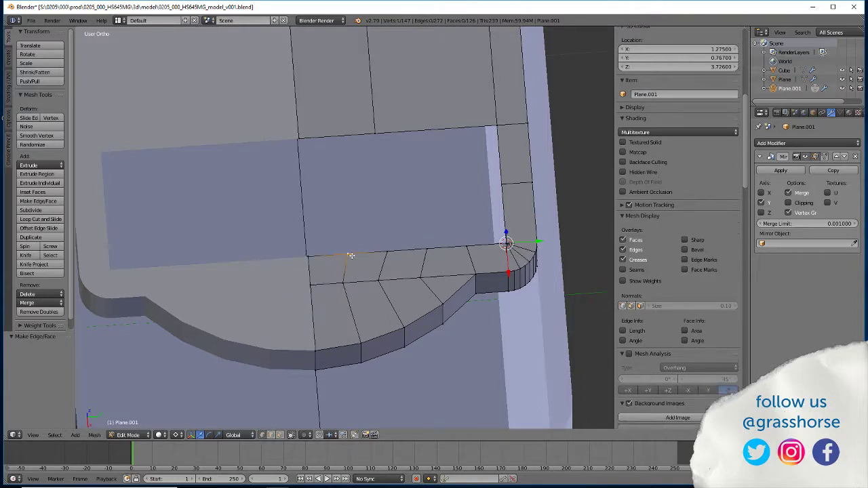
Snap the 3D cursor to the selected face and flatten the adjacent edge to zero along Y.
{"action": "key", "text": "shift+s"}
{"action": "left_click", "coordinate": [346, 255]}
{"action": "right_click", "coordinate": [347, 318]}
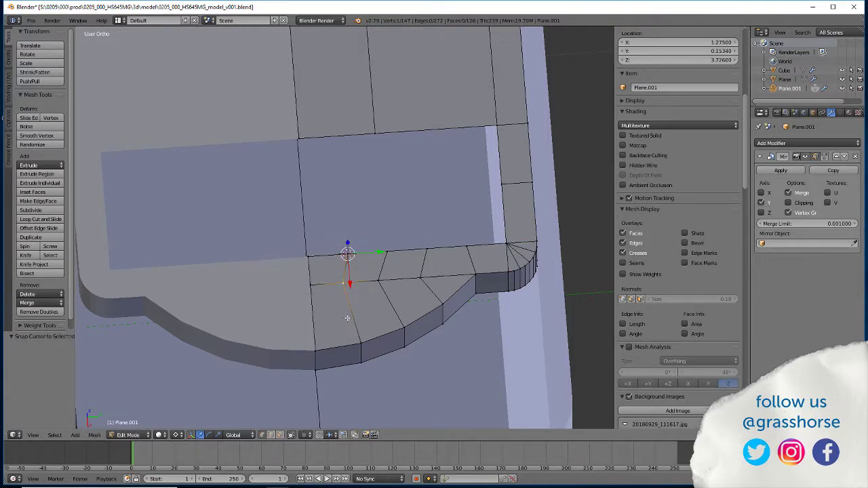
{"action": "key", "text": "s"}
{"action": "key", "text": "y"}
{"action": "key", "text": "0"}
{"action": "key", "text": "Return"}
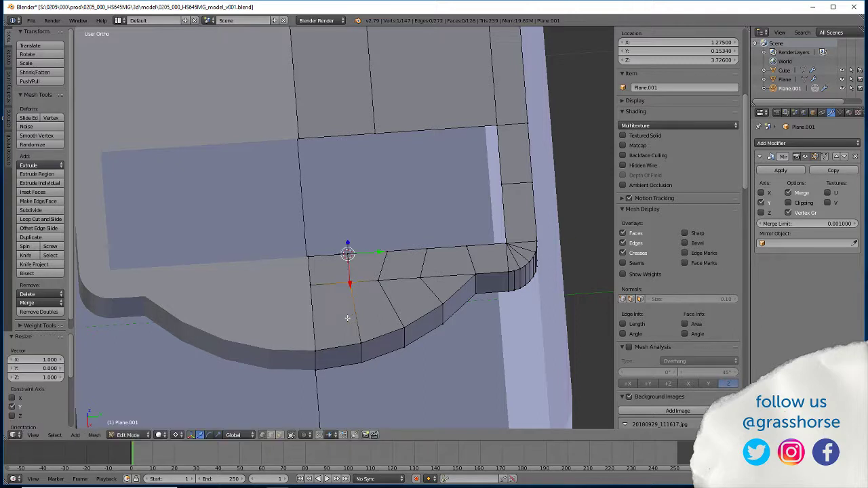
Snap the cursor to the next short edge and scale it to zero along Y.
{"action": "right_click", "coordinate": [387, 270]}
{"action": "key", "text": "shift+s"}
{"action": "left_click", "coordinate": [388, 283]}
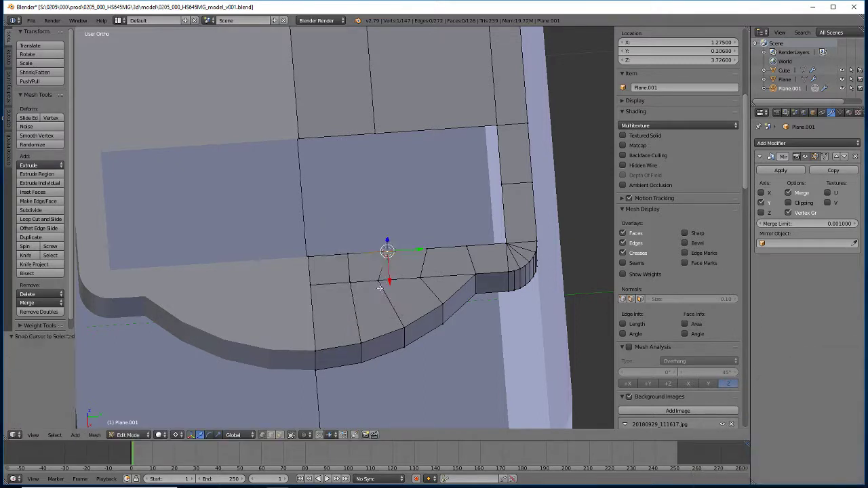
{"action": "key", "text": "s"}
{"action": "key", "text": "y"}
{"action": "key", "text": "0"}
{"action": "key", "text": "Return"}
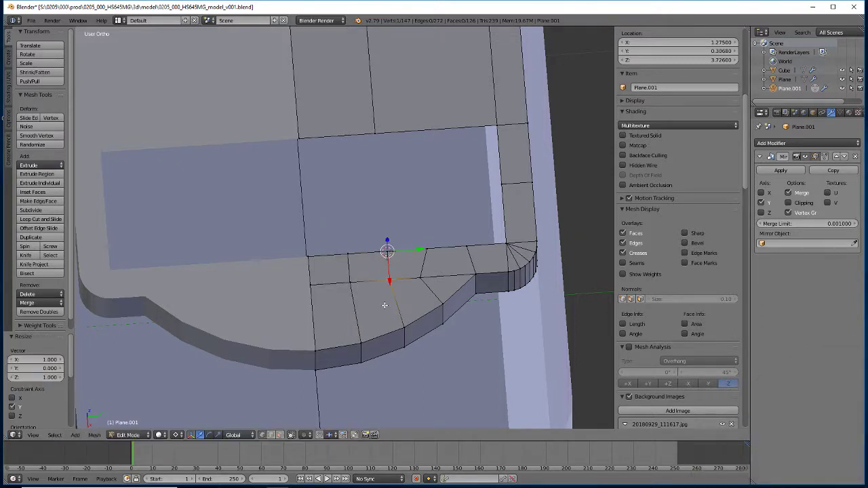
Snap the cursor to a vertex and line up the next vertex at zero Y scale.
{"action": "key", "text": "shift+s"}
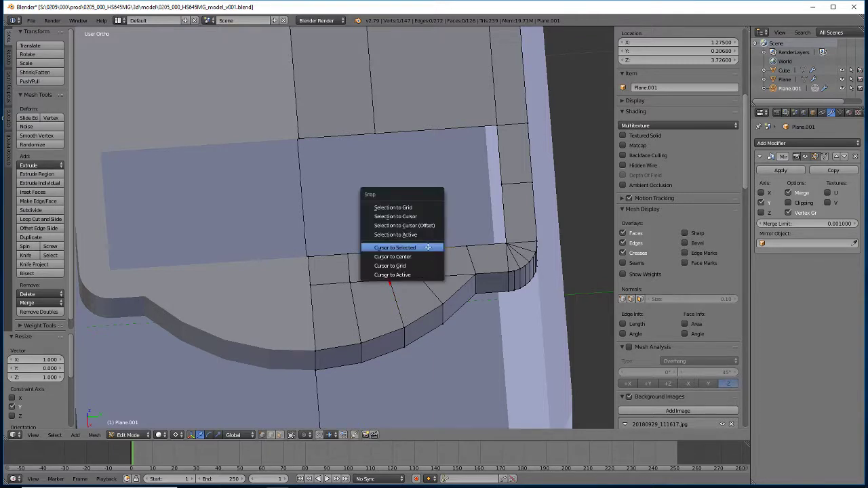
{"action": "left_click", "coordinate": [428, 248]}
{"action": "right_click", "coordinate": [421, 281]}
{"action": "key", "text": "s"}
{"action": "key", "text": "y"}
{"action": "key", "text": "0"}
{"action": "key", "text": "Return"}
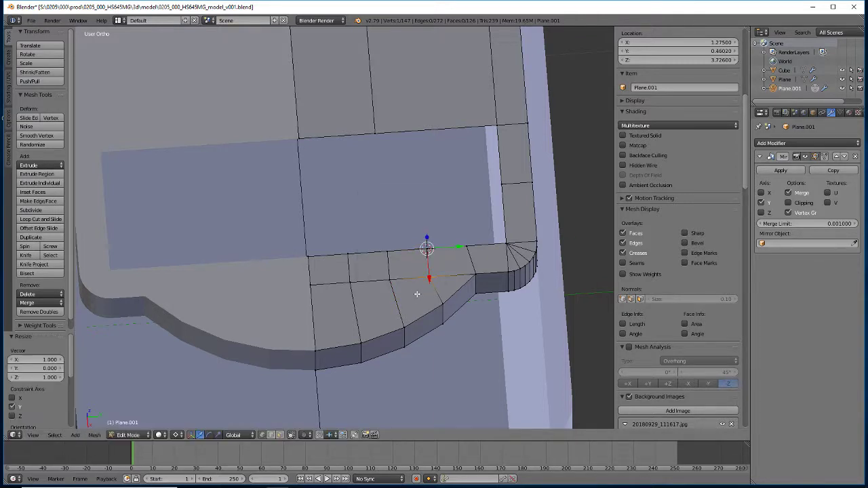
{"action": "middle_click_drag", "start_coordinate": [325, 272], "coordinate": [292, 293]}
{"action": "scroll", "coordinate": [314, 225], "scroll_direction": "down", "scroll_amount": 3}
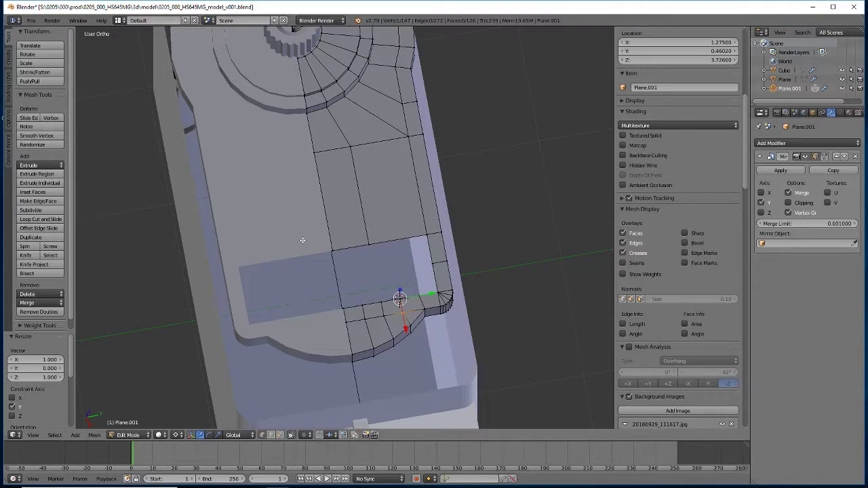
Orbit the view round to the housing's far end near the output gear.
{"action": "middle_click_drag", "start_coordinate": [343, 337], "coordinate": [230, 261]}
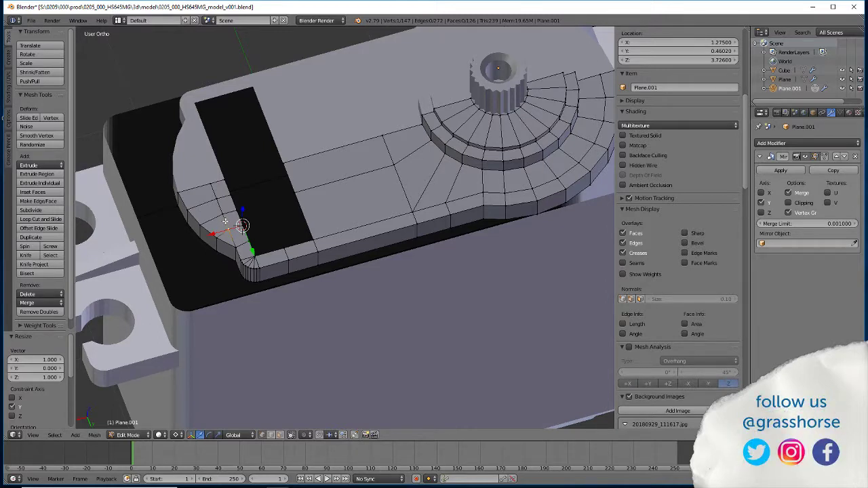
Calculate 12.75/2 = 6.375 in Windows Calculator, then minimise it.
{"action": "mouse_move", "coordinate": [549, 483]}
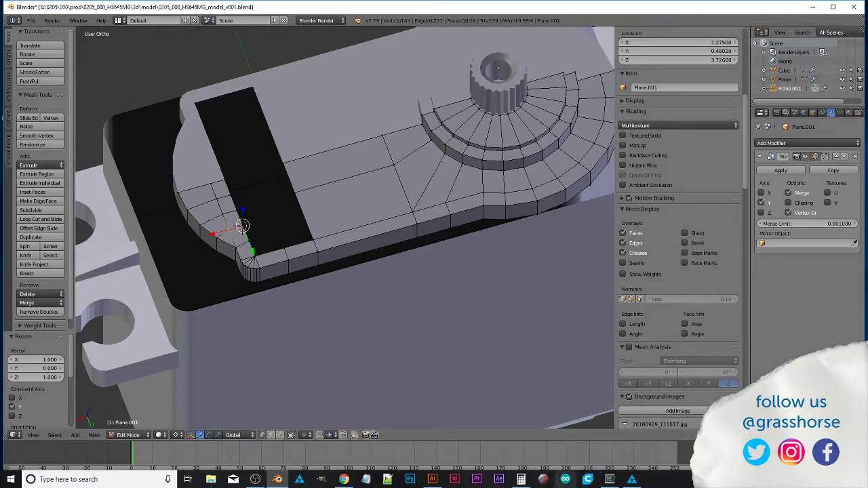
{"action": "left_click", "coordinate": [521, 479]}
{"action": "type", "text": "1"}
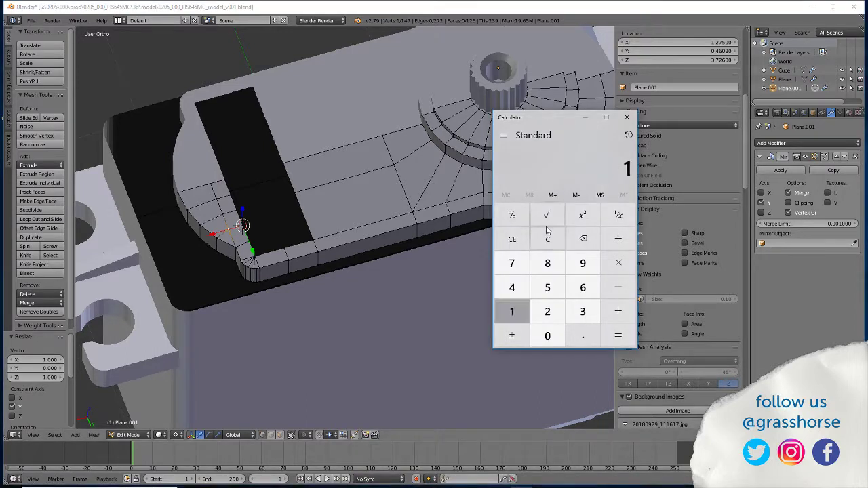
{"action": "type", "text": "2.75/2"}
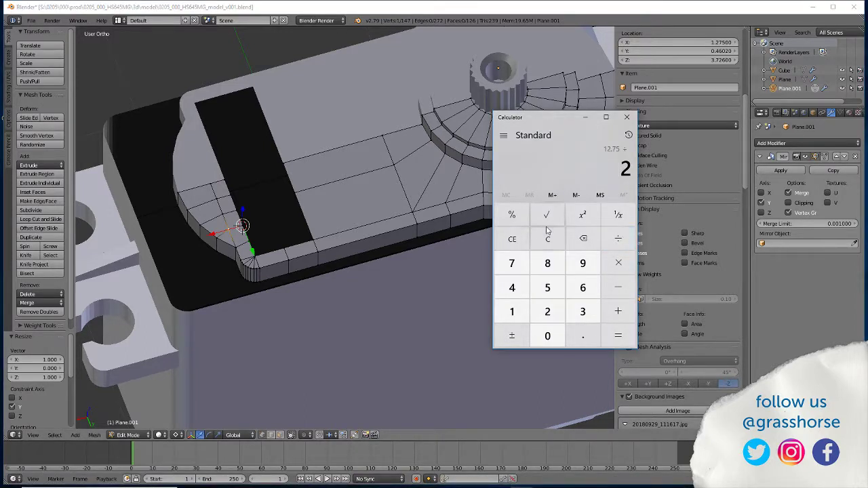
{"action": "left_click", "coordinate": [618, 337]}
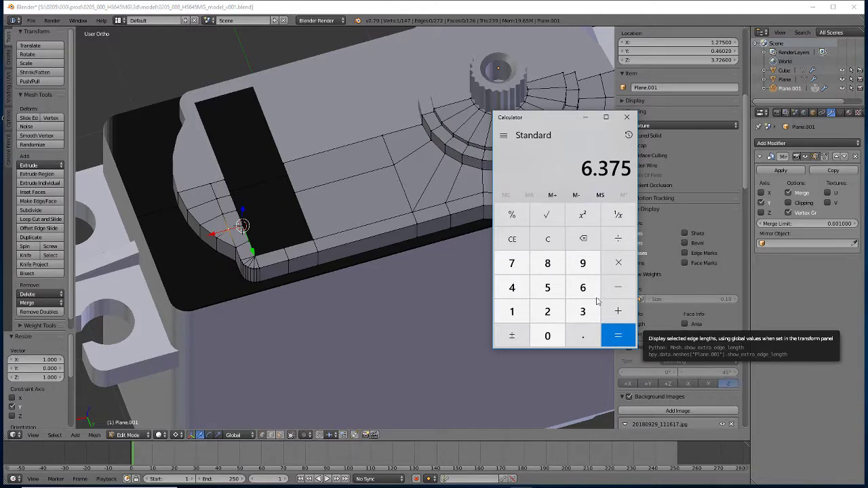
{"action": "left_click", "coordinate": [586, 120]}
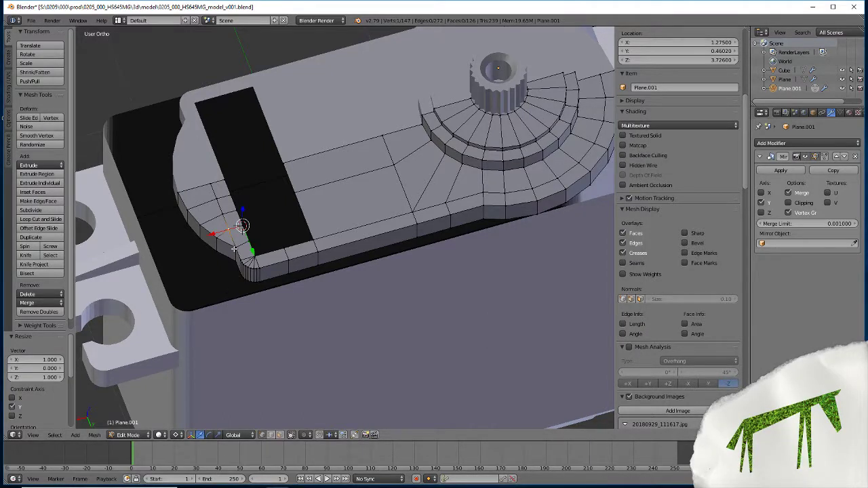
Add a centred loop cut across the housing top.
{"action": "right_click", "coordinate": [212, 191]}
{"action": "left_click", "coordinate": [280, 162]}
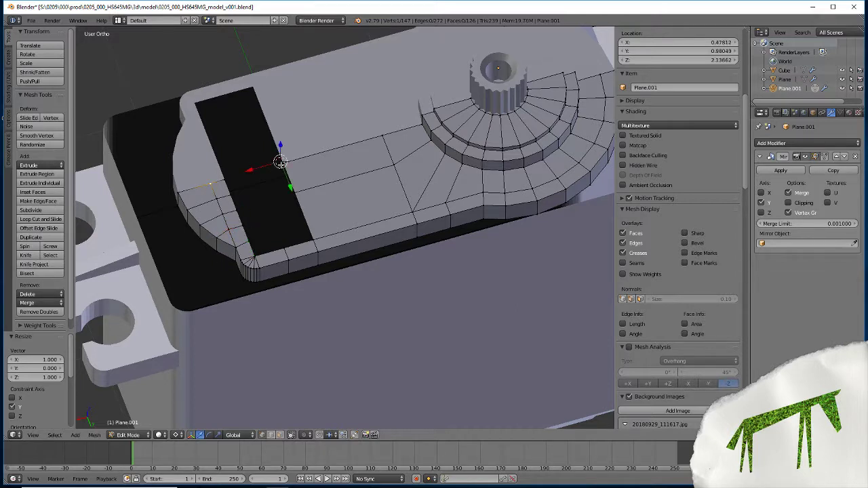
{"action": "middle_click_drag", "start_coordinate": [165, 191], "coordinate": [282, 194]}
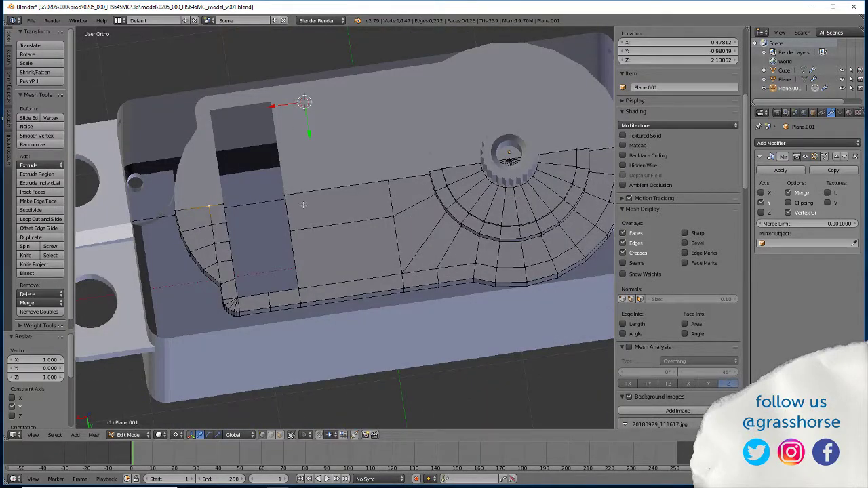
{"action": "left_click", "coordinate": [39, 219]}
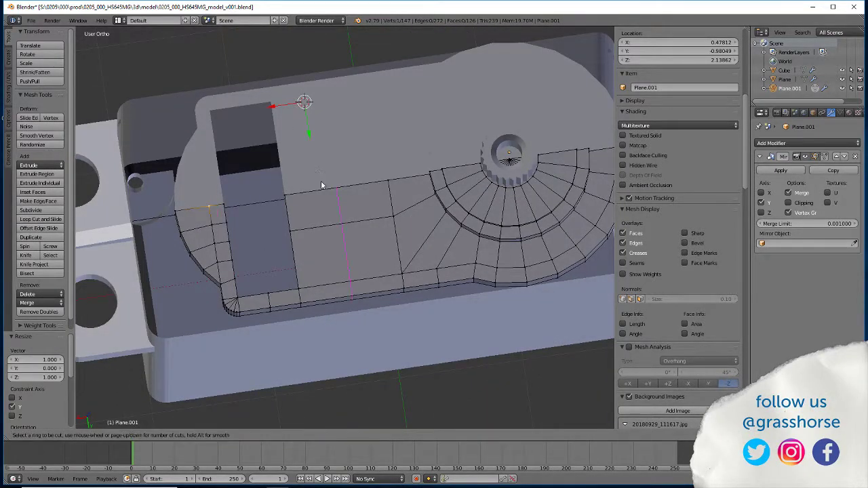
{"action": "left_click", "coordinate": [331, 209]}
{"action": "right_click", "coordinate": [315, 207]}
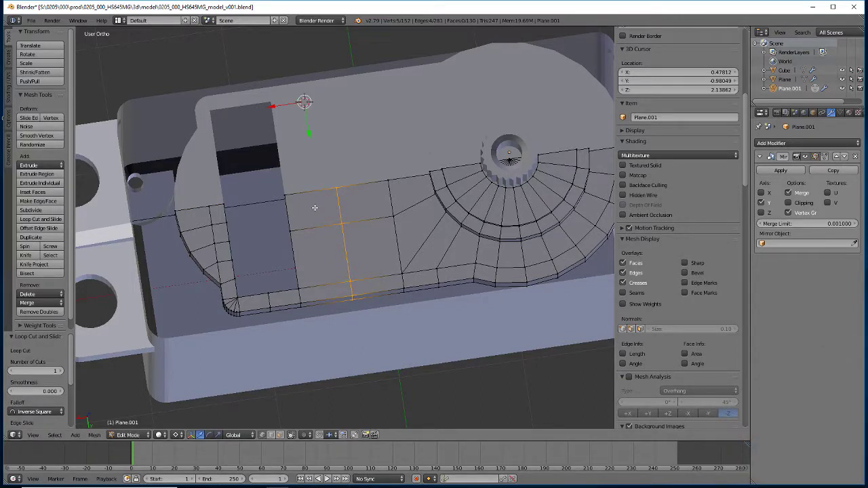
Snap the cursor to a housing vertex and straighten the new loop to zero X scale.
{"action": "right_click", "coordinate": [208, 210]}
{"action": "key", "text": "shift+s"}
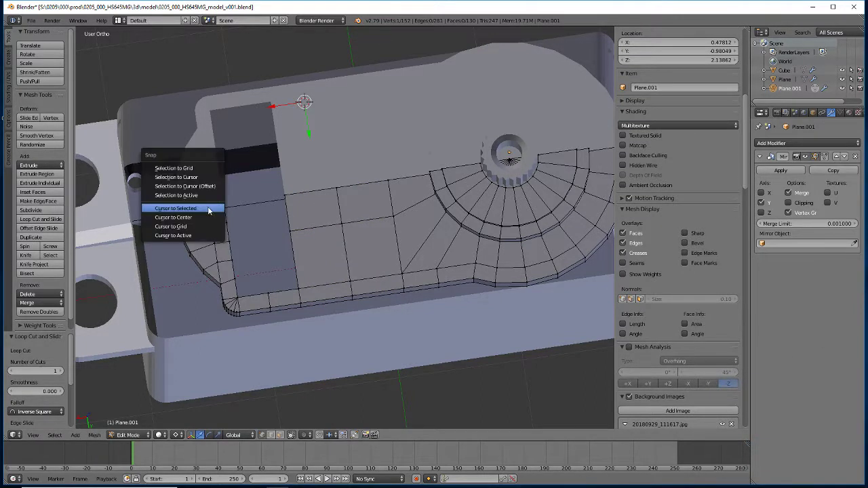
{"action": "left_click", "coordinate": [197, 209]}
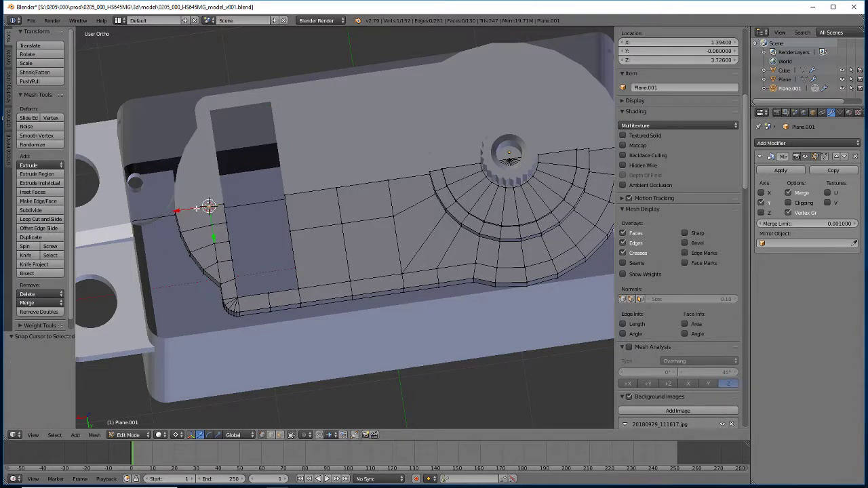
{"action": "right_click", "coordinate": [344, 257], "text": "alt"}
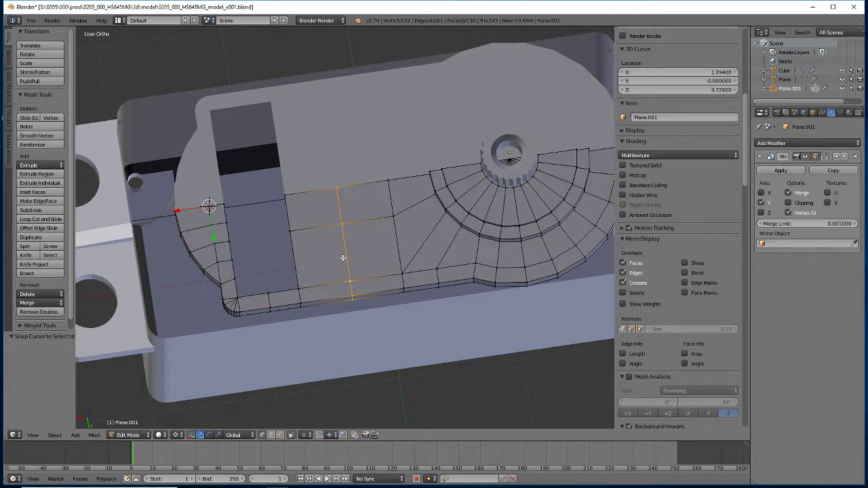
{"action": "key", "text": "s"}
{"action": "key", "text": "x"}
{"action": "key", "text": "0"}
{"action": "key", "text": "Return"}
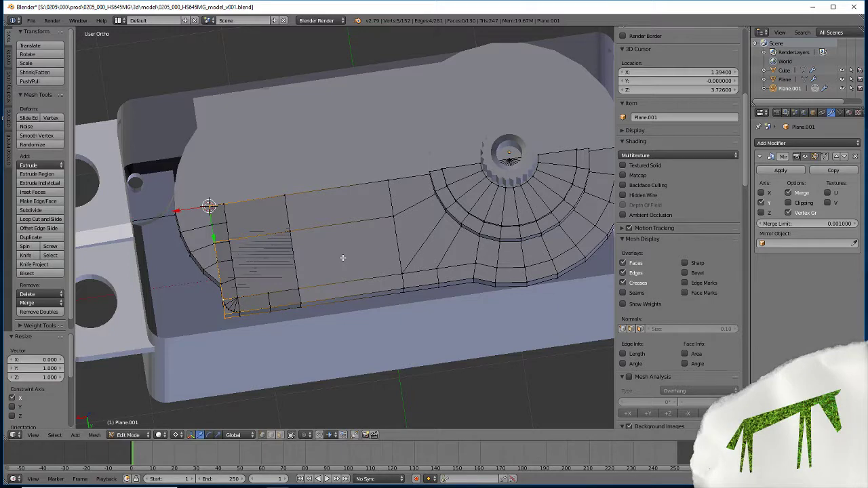
Move the loop -0.6375 along X and snap the cursor to a bevelled-corner vertex.
{"action": "key", "text": "g"}
{"action": "key", "text": "x"}
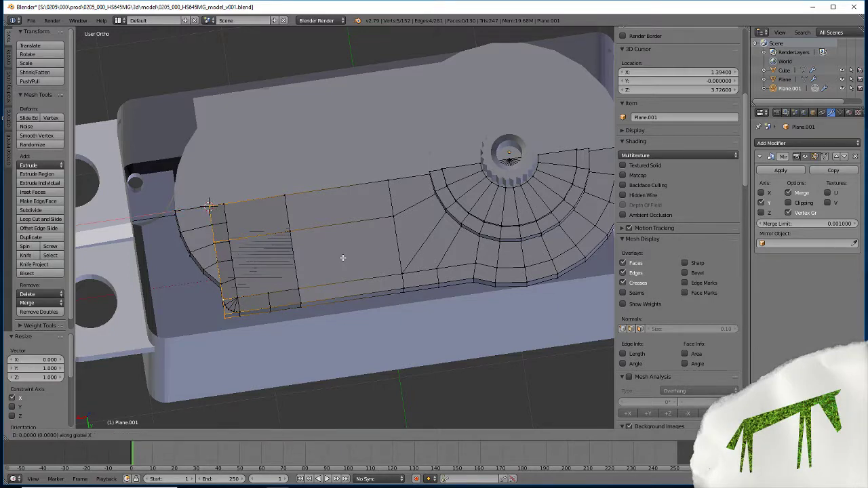
{"action": "type", "text": "-.6375|) = -"}
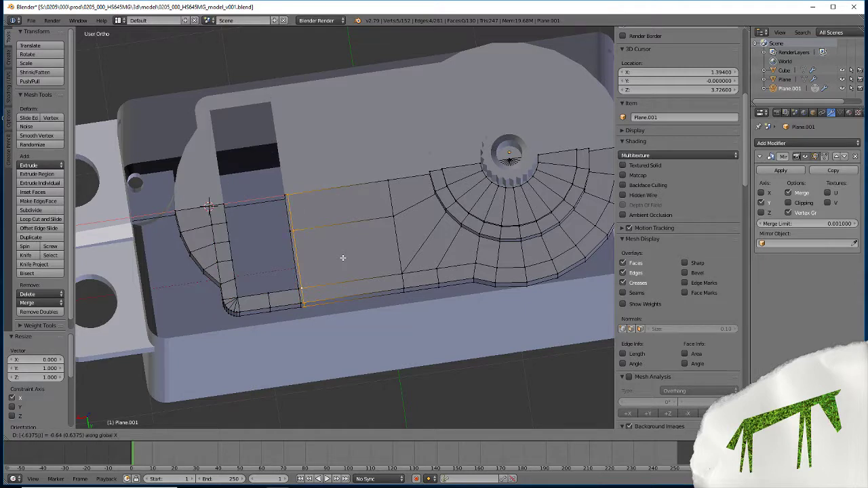
{"action": "key", "text": "Return"}
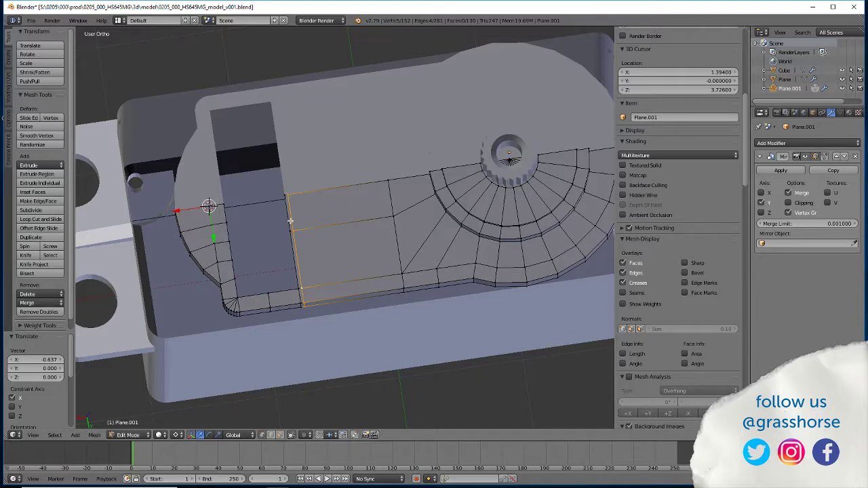
{"action": "scroll", "coordinate": [679, 203], "scroll_direction": "down", "scroll_amount": 2}
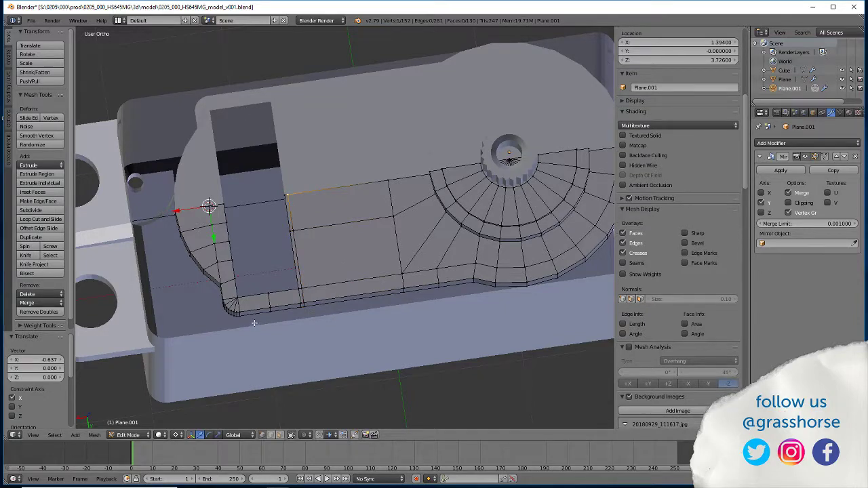
{"action": "middle_click_drag", "start_coordinate": [256, 323], "coordinate": [257, 304]}
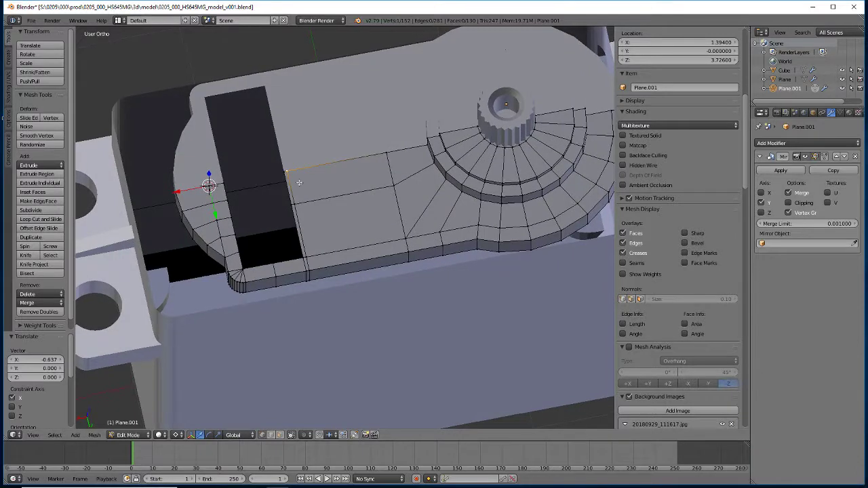
{"action": "key", "text": "shift+s"}
{"action": "left_click", "coordinate": [273, 175]}
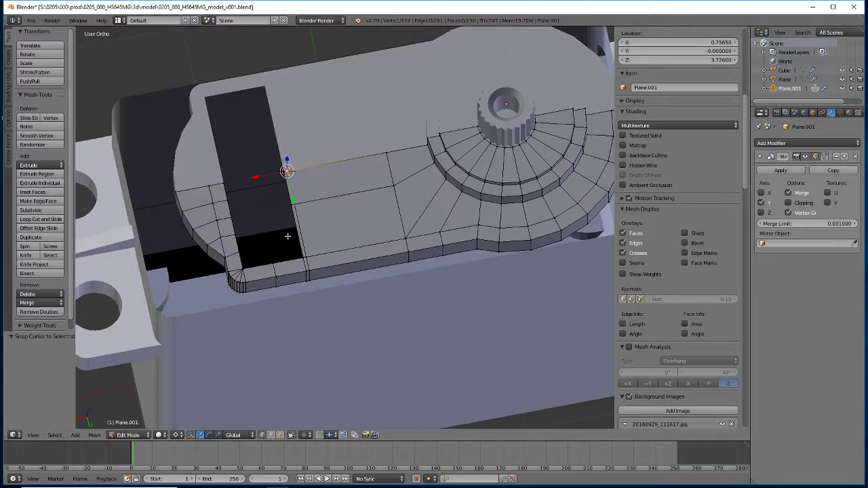
{"action": "right_click", "coordinate": [243, 282], "text": "shift"}
Select the rounded-corner edge chain vertices up to its top vertex.
{"action": "right_click", "coordinate": [239, 282], "text": "shift"}
{"action": "right_click", "coordinate": [235, 280], "text": "shift"}
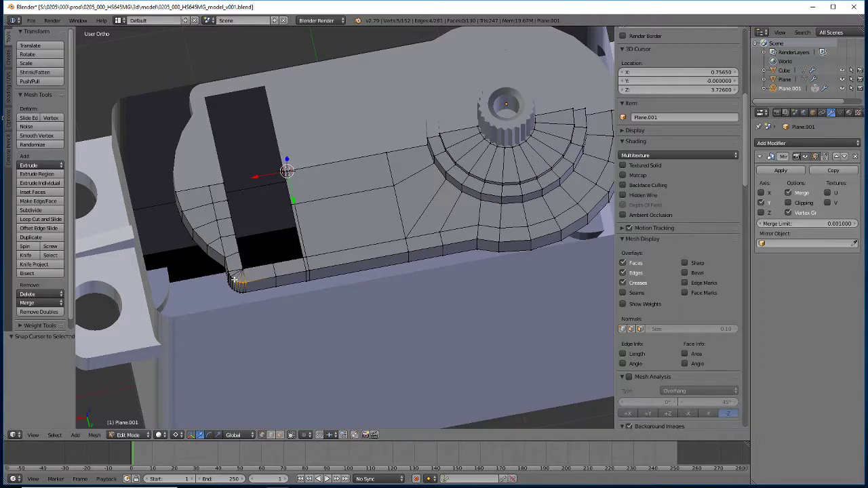
{"action": "right_click", "coordinate": [231, 276], "text": "shift"}
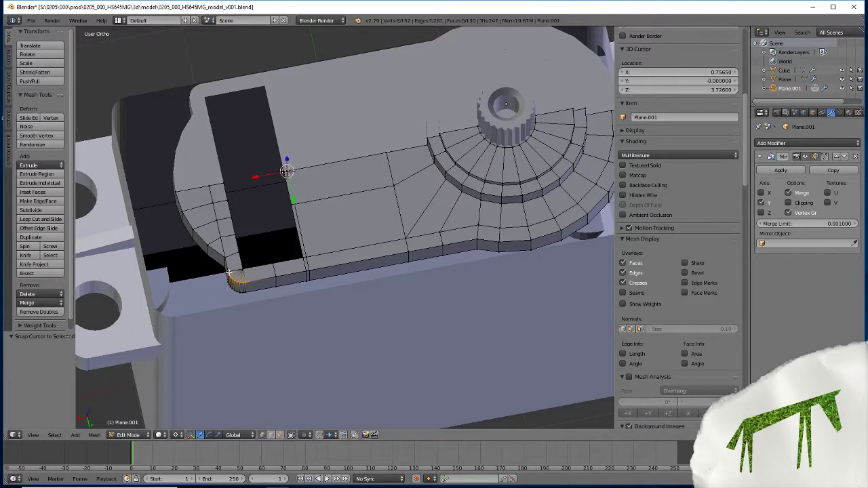
{"action": "right_click", "coordinate": [228, 269], "text": "shift"}
{"action": "right_click", "coordinate": [225, 257], "text": "shift"}
{"action": "right_click", "coordinate": [221, 242], "text": "shift"}
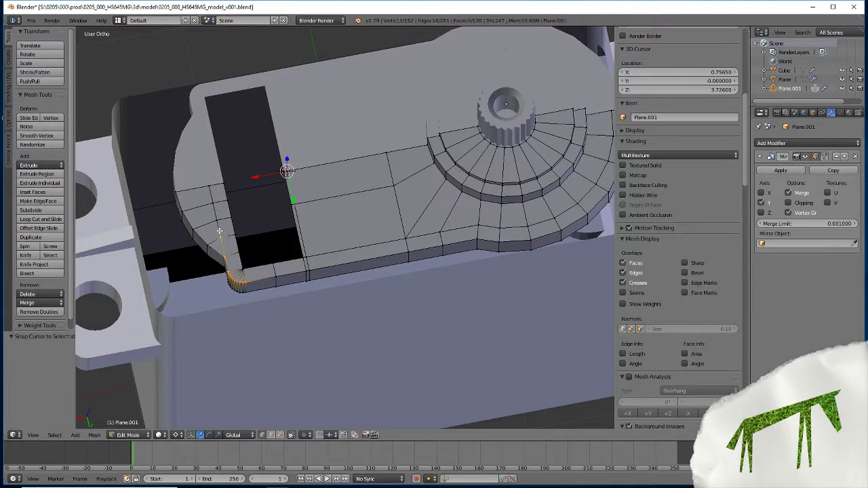
{"action": "right_click", "coordinate": [213, 198], "text": "shift"}
{"action": "right_click", "coordinate": [209, 185], "text": "shift"}
Duplicate the chain in place and mirror the copy with sx-1 along X.
{"action": "key", "text": "e"}
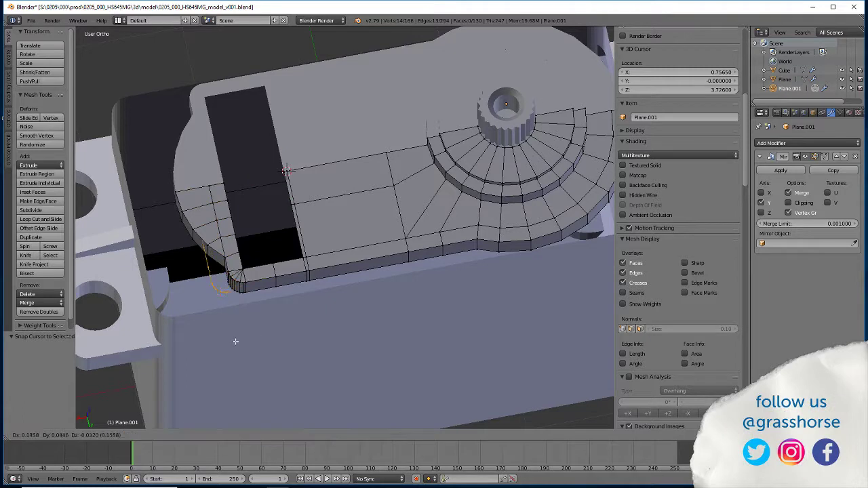
{"action": "key", "text": "Escape"}
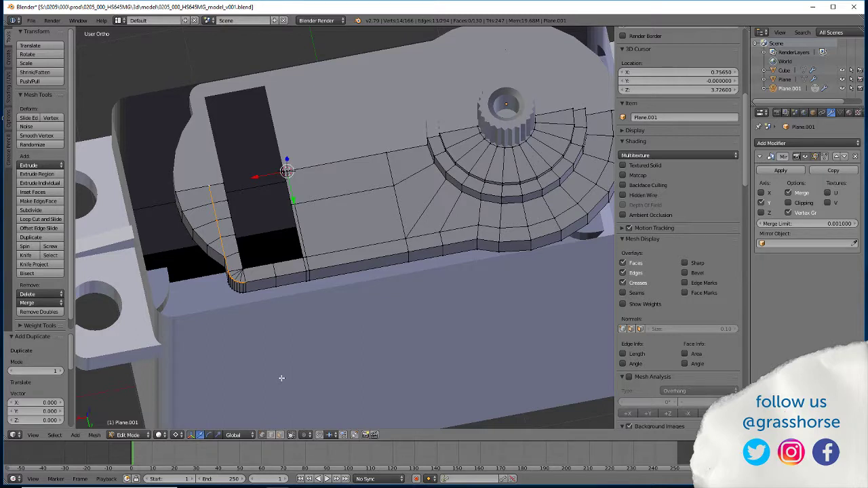
{"action": "type", "text": "sx"}
{"action": "type", "text": "-1"}
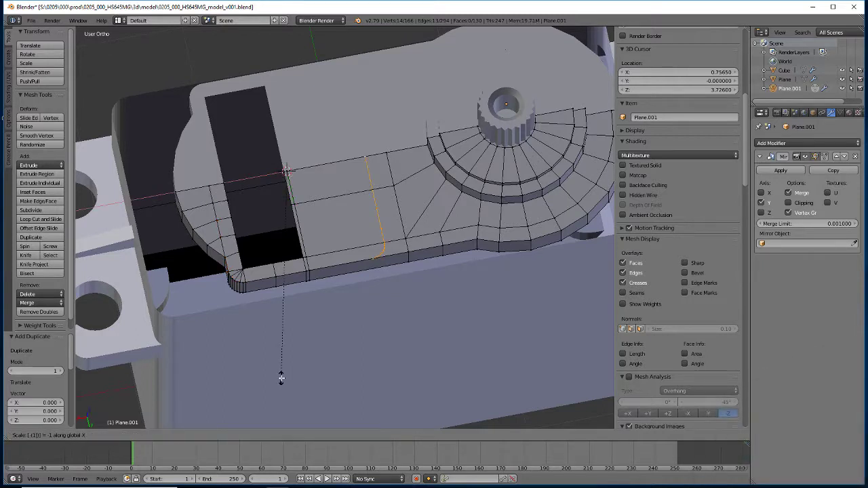
{"action": "key", "text": "Return"}
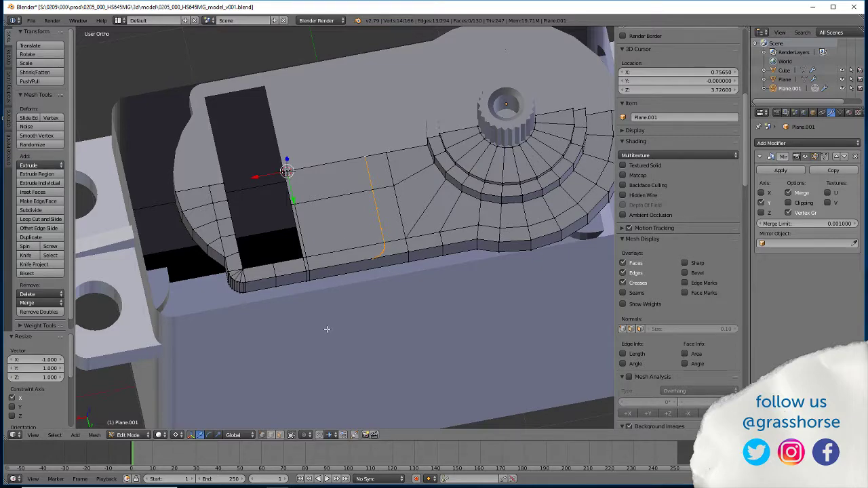
{"action": "middle_click_drag", "start_coordinate": [326, 329], "coordinate": [265, 382]}
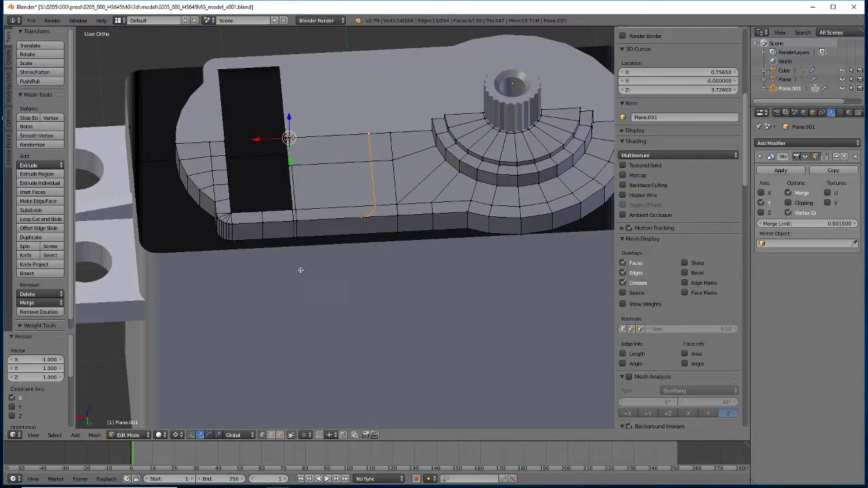
Copy the arm-top vertex in place and move the copy -0.1845 along X.
{"action": "middle_click_drag", "start_coordinate": [296, 202], "coordinate": [318, 354]}
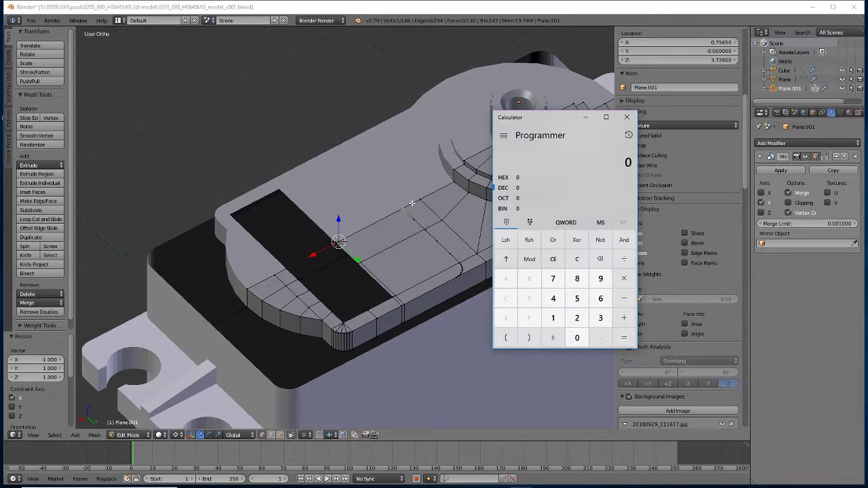
{"action": "key", "text": "alt+Tab"}
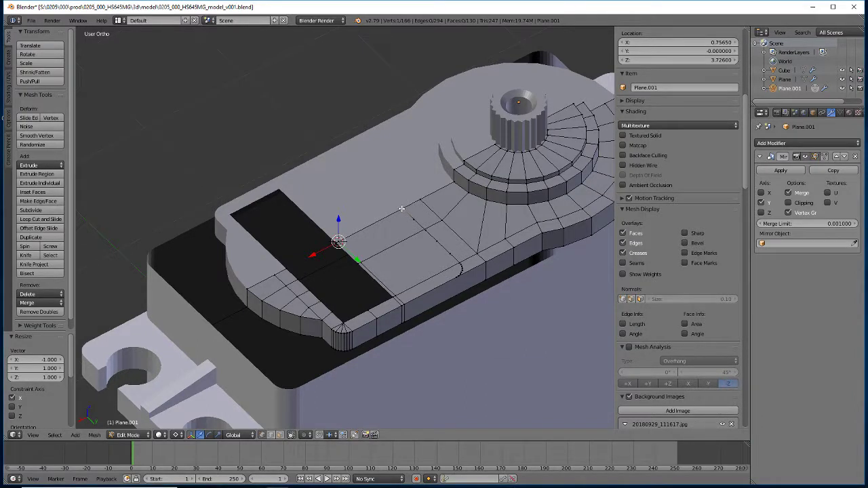
{"action": "key", "text": "e"}
{"action": "right_click", "coordinate": [443, 205]}
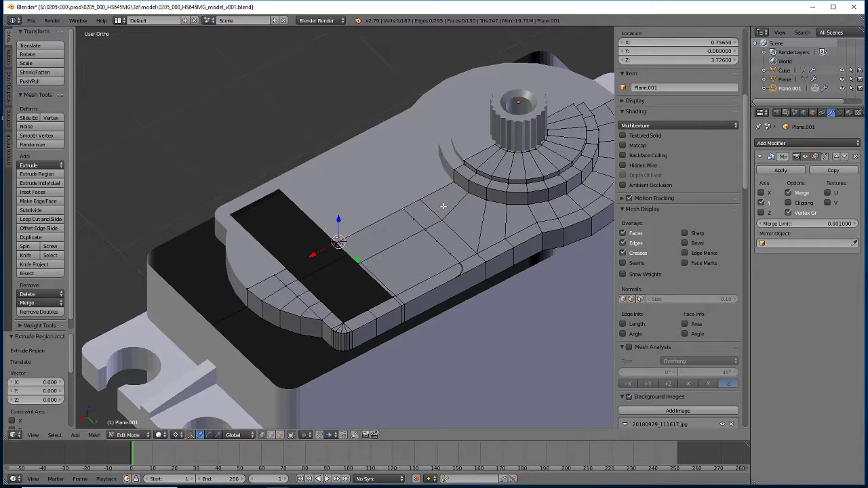
{"action": "left_click", "coordinate": [521, 480]}
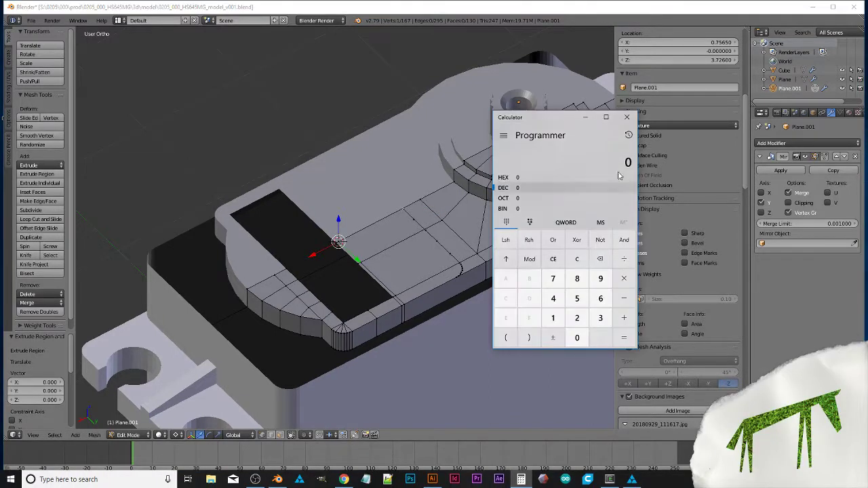
{"action": "key", "text": "alt+Tab"}
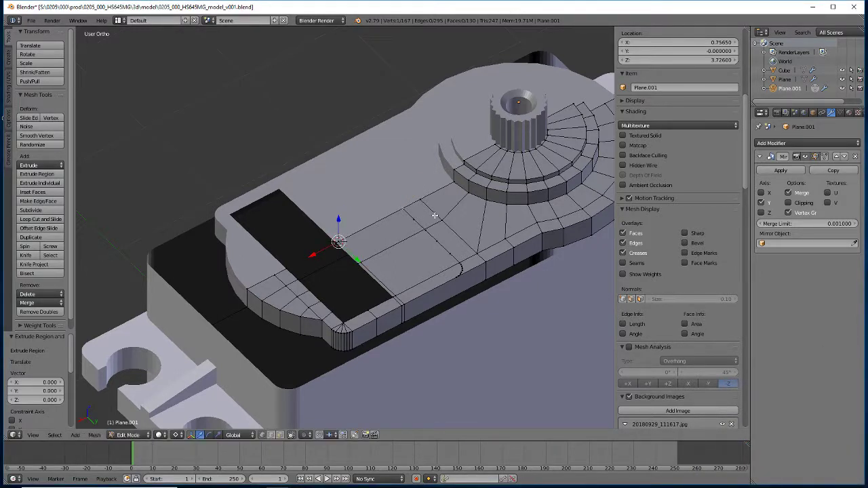
{"action": "key", "text": "g"}
{"action": "key", "text": "x"}
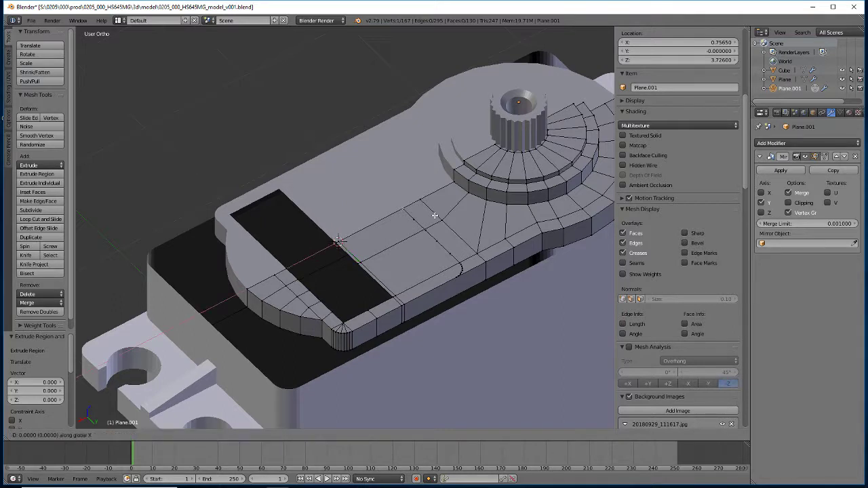
{"action": "type", "text": "-.1845|) = -"}
{"action": "key", "text": "Return"}
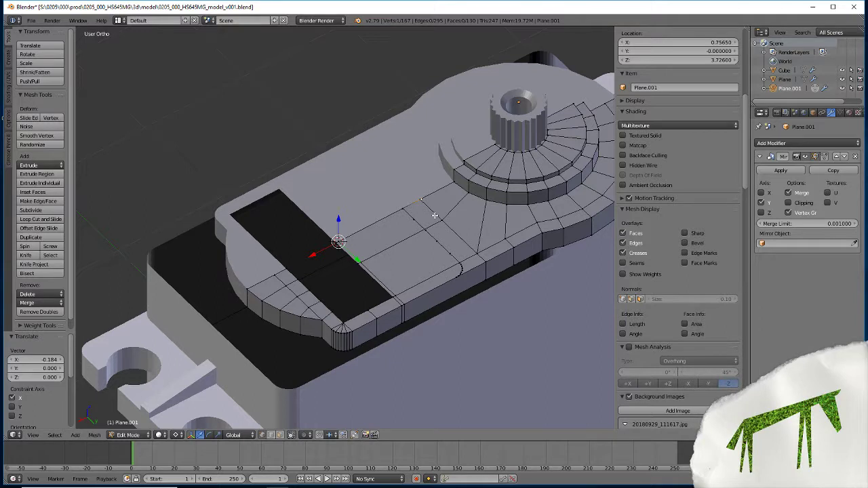
{"action": "key", "text": "a"}
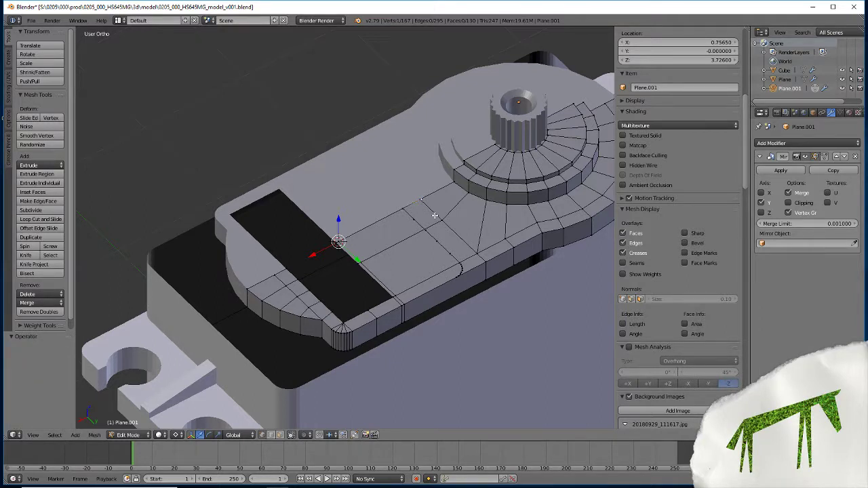
Frame the rounded corner and snap the 3D cursor to the arm's top-edge pivot vertex.
{"action": "scroll", "coordinate": [435, 216], "scroll_direction": "up", "scroll_amount": 8}
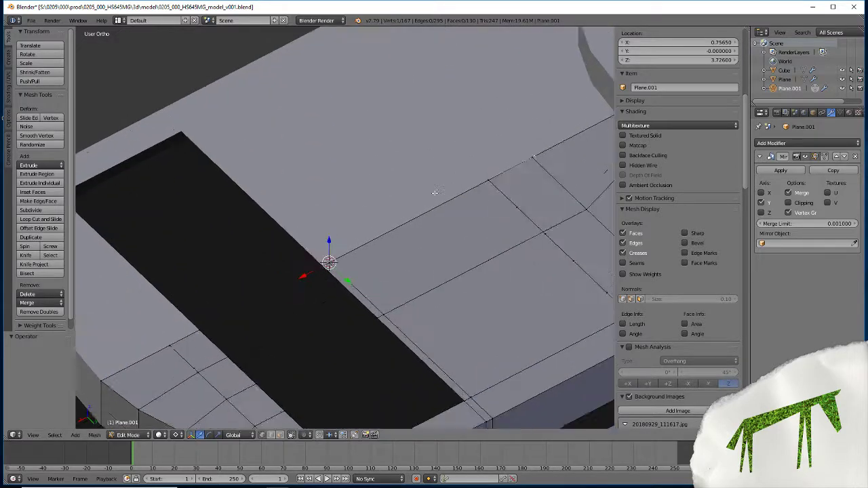
{"action": "scroll", "coordinate": [533, 243], "scroll_direction": "down", "scroll_amount": 3}
{"action": "middle_click_drag", "start_coordinate": [533, 242], "coordinate": [285, 330], "text": "shift"}
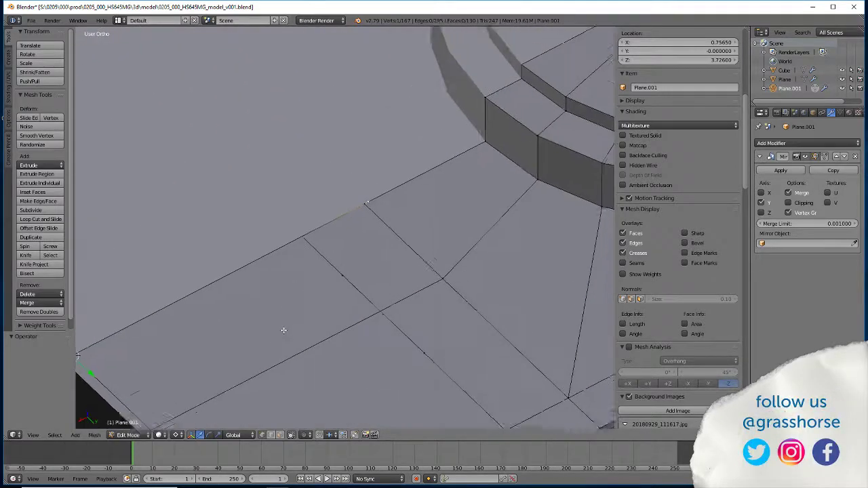
{"action": "scroll", "coordinate": [281, 285], "scroll_direction": "up", "scroll_amount": 3}
{"action": "scroll", "coordinate": [262, 234], "scroll_direction": "down", "scroll_amount": 1}
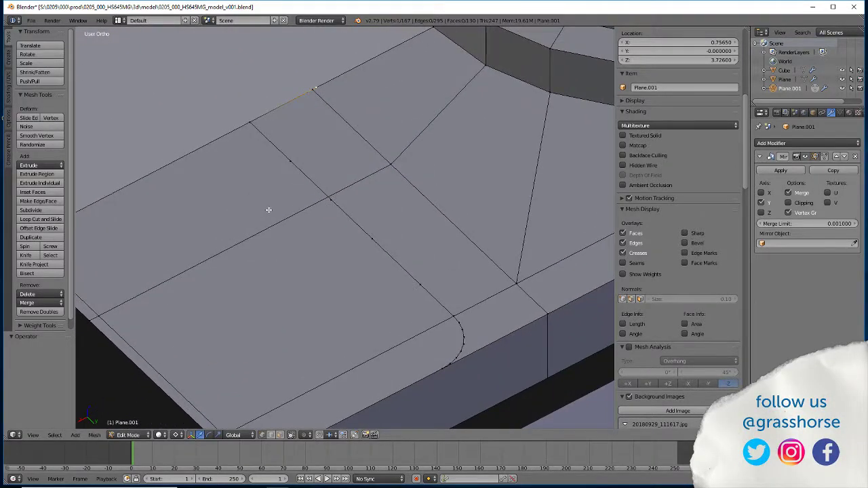
{"action": "scroll", "coordinate": [273, 201], "scroll_direction": "down", "scroll_amount": 2}
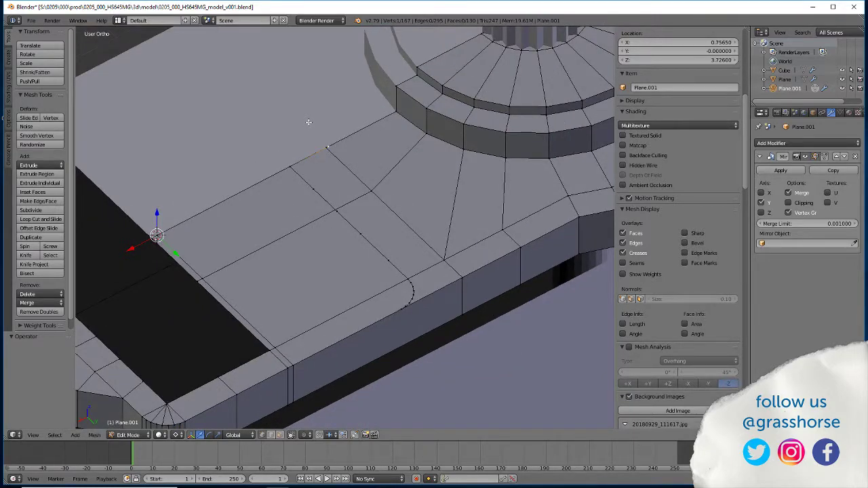
{"action": "scroll", "coordinate": [345, 229], "scroll_direction": "down", "scroll_amount": 5}
{"action": "scroll", "coordinate": [266, 254], "scroll_direction": "up", "scroll_amount": 6}
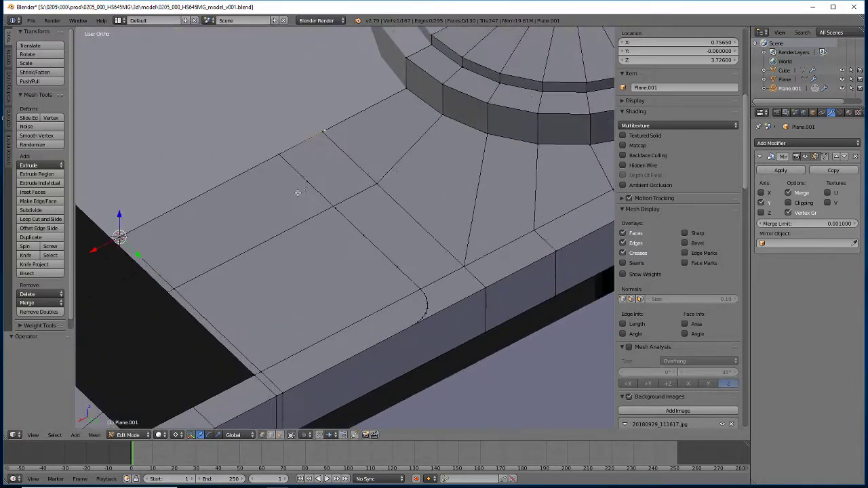
{"action": "key", "text": "shift+s"}
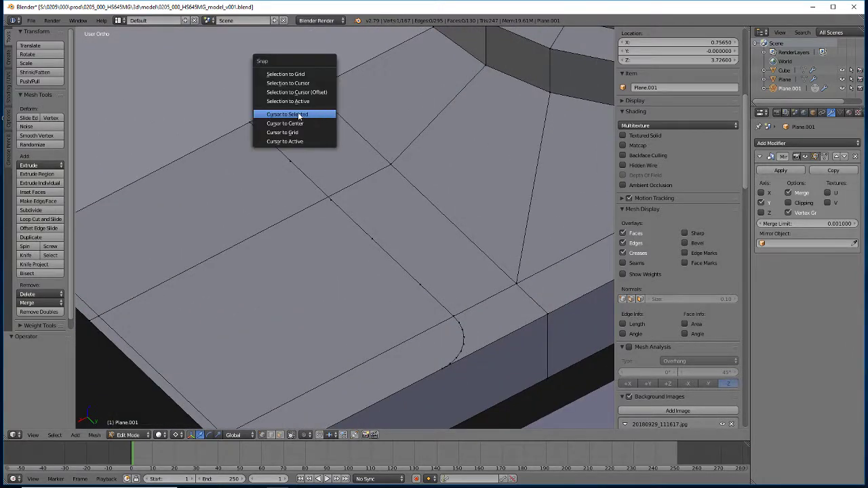
{"action": "left_click", "coordinate": [282, 116]}
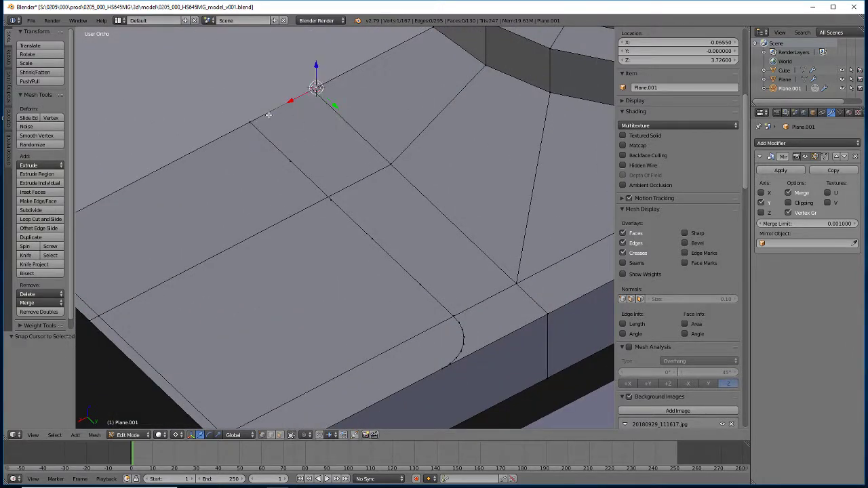
{"action": "right_click", "coordinate": [248, 129]}
{"action": "key", "text": "shift+s"}
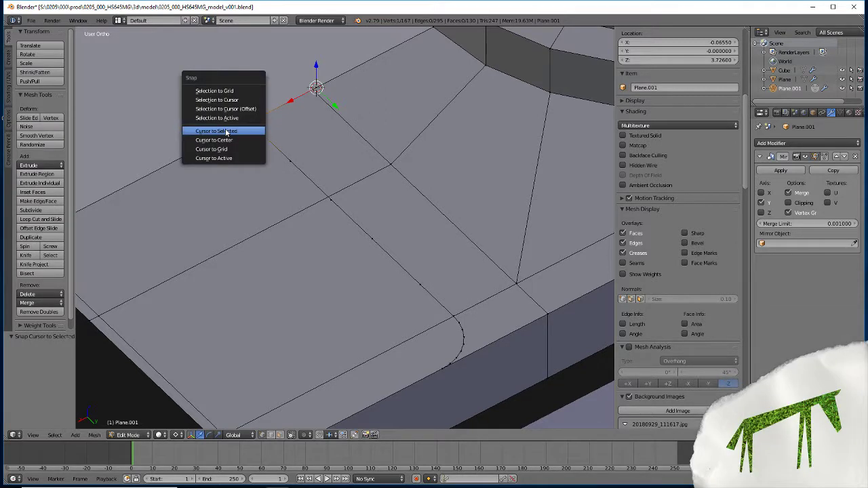
{"action": "left_click", "coordinate": [227, 131]}
Spin a vertex 90° in 8 steps around the cursor in top wireframe view.
{"action": "right_click", "coordinate": [318, 89]}
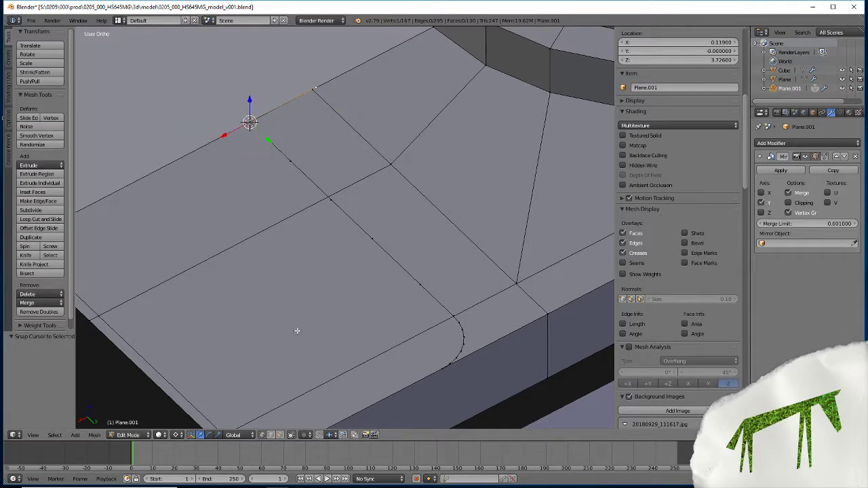
{"action": "key", "text": "KP_7"}
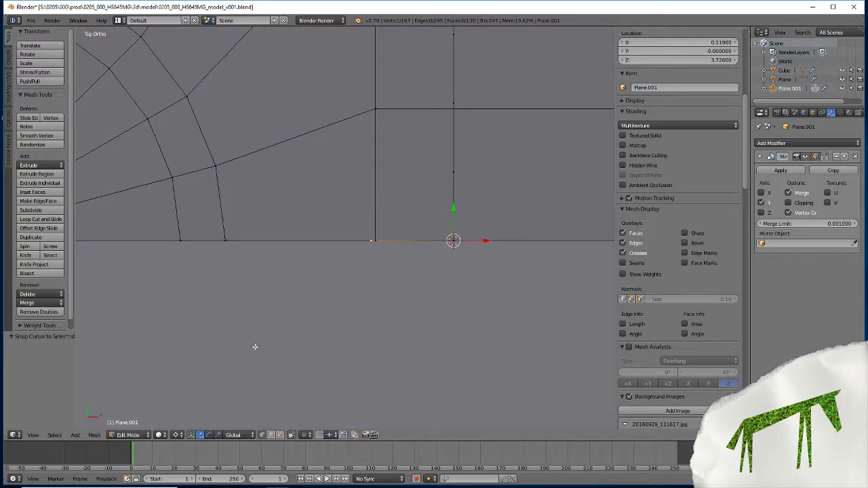
{"action": "key", "text": "z"}
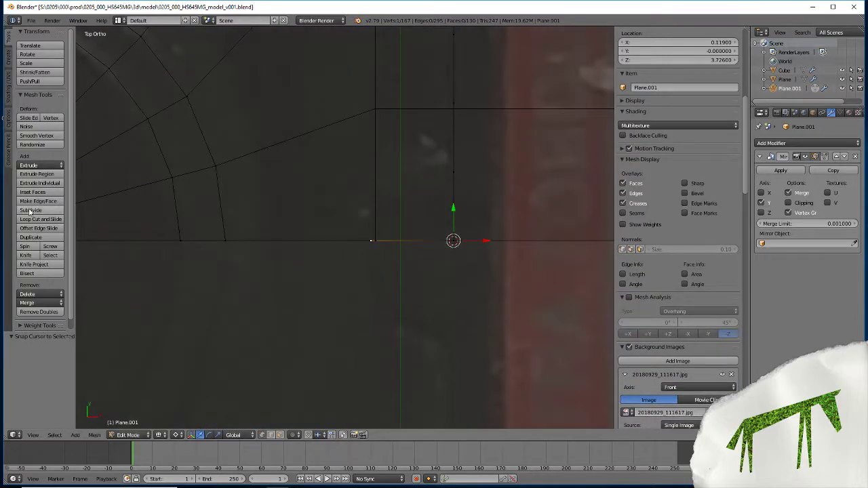
{"action": "left_click", "coordinate": [25, 247]}
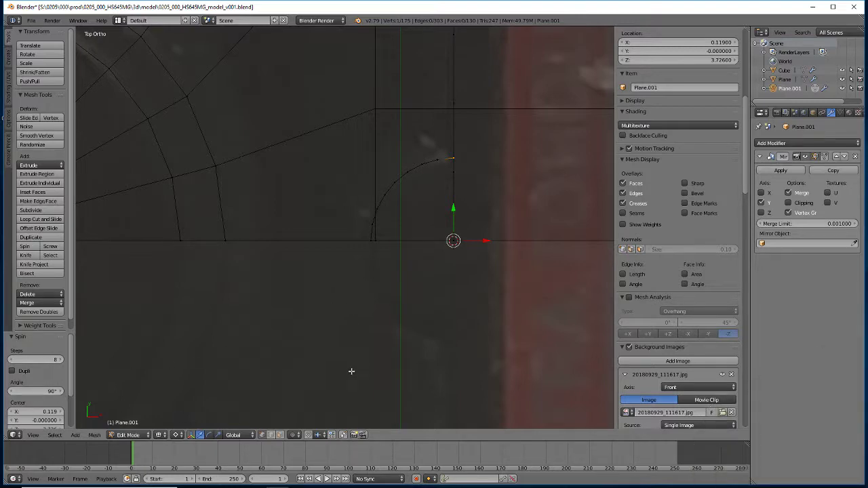
Merge the arc's end vertex onto the neighbouring edge vertex at last.
{"action": "key", "text": "z"}
{"action": "mouse_move", "coordinate": [356, 349]}
{"action": "middle_mouse_down"}
{"action": "mouse_move", "coordinate": [304, 313]}
{"action": "mouse_move", "coordinate": [219, 278]}
{"action": "mouse_move", "coordinate": [226, 246]}
{"action": "mouse_move", "coordinate": [273, 294]}
{"action": "mouse_move", "coordinate": [281, 320]}
{"action": "mouse_move", "coordinate": [244, 316]}
{"action": "mouse_move", "coordinate": [286, 333]}
{"action": "mouse_move", "coordinate": [294, 265]}
{"action": "mouse_move", "coordinate": [200, 305]}
{"action": "middle_mouse_up"}
{"action": "right_click", "coordinate": [302, 224]}
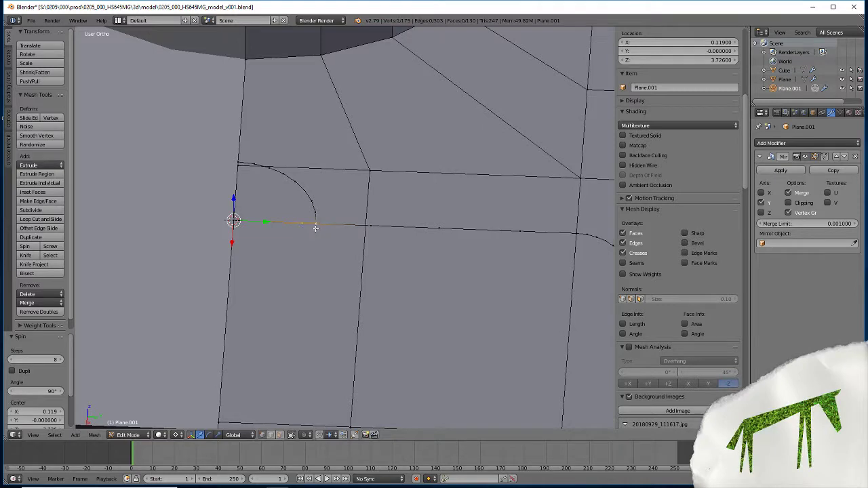
{"action": "key", "text": "alt+m"}
{"action": "left_click", "coordinate": [312, 227]}
{"action": "mouse_move", "coordinate": [228, 250]}
{"action": "middle_mouse_down"}
{"action": "mouse_move", "coordinate": [229, 241]}
{"action": "mouse_move", "coordinate": [242, 258]}
{"action": "mouse_move", "coordinate": [237, 252]}
{"action": "middle_mouse_up"}
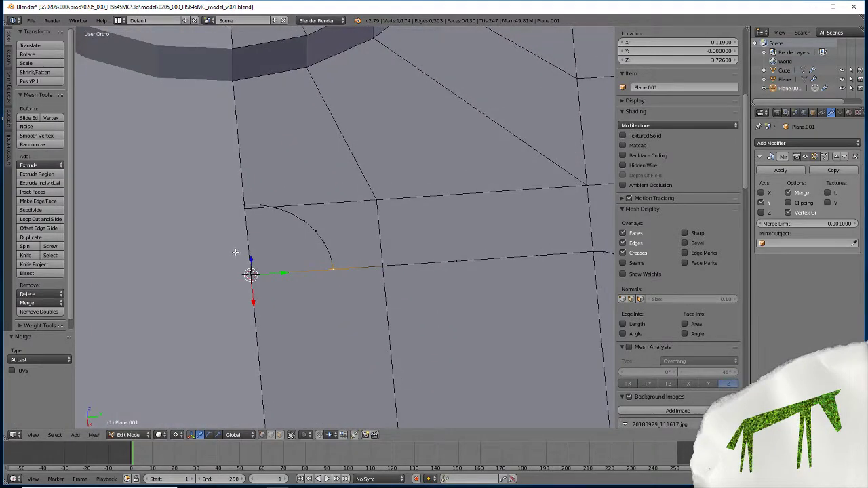
{"action": "left_click", "coordinate": [280, 435]}
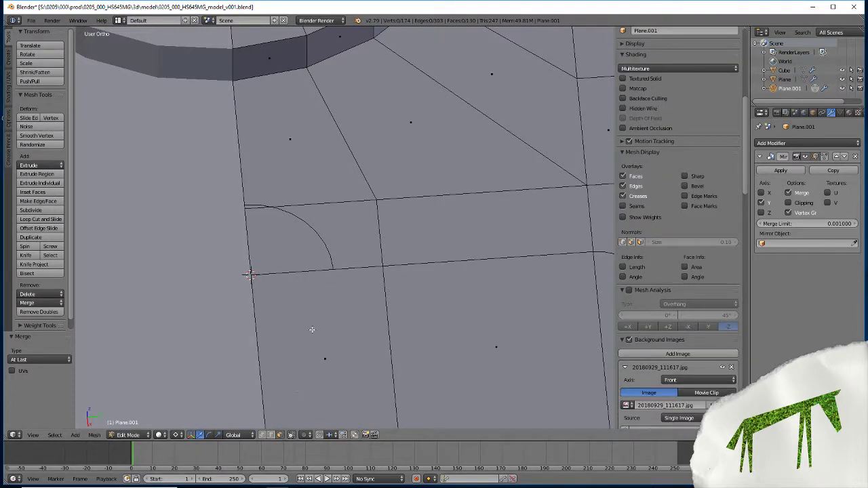
Delete the face covering the arc corner.
{"action": "right_click", "coordinate": [337, 232]}
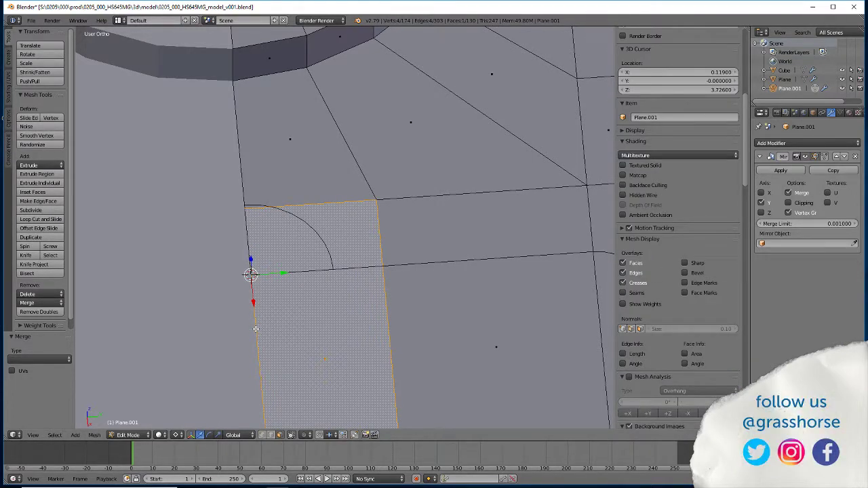
{"action": "key", "text": "z"}
{"action": "key", "text": "x"}
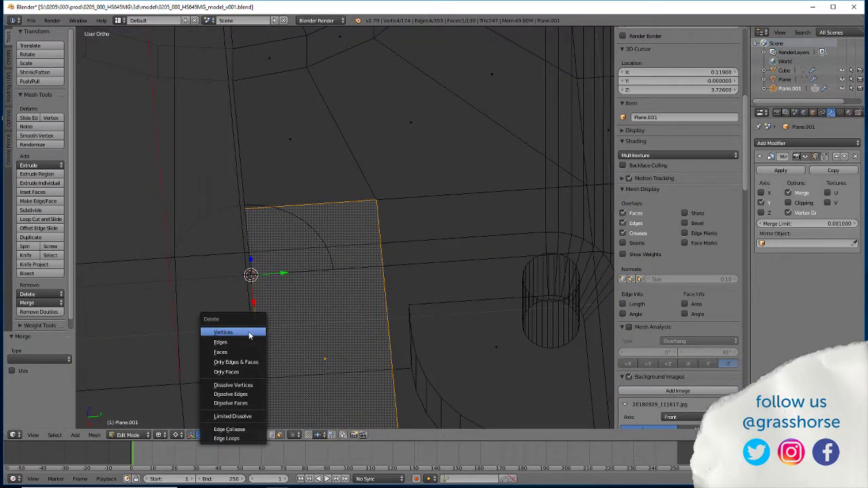
{"action": "left_click", "coordinate": [221, 352]}
{"action": "key", "text": "z"}
{"action": "mouse_move", "coordinate": [248, 333]}
{"action": "middle_mouse_down"}
{"action": "mouse_move", "coordinate": [210, 302]}
{"action": "mouse_move", "coordinate": [224, 295]}
{"action": "mouse_move", "coordinate": [222, 285]}
{"action": "mouse_move", "coordinate": [217, 312]}
{"action": "mouse_move", "coordinate": [261, 302]}
{"action": "mouse_move", "coordinate": [272, 318]}
{"action": "mouse_move", "coordinate": [301, 333]}
{"action": "mouse_move", "coordinate": [339, 310]}
{"action": "mouse_move", "coordinate": [292, 348]}
{"action": "mouse_move", "coordinate": [296, 314]}
{"action": "middle_mouse_up"}
{"action": "scroll", "coordinate": [221, 285], "scroll_direction": "up", "scroll_amount": 3}
{"action": "scroll", "coordinate": [325, 295], "scroll_direction": "up", "scroll_amount": 4}
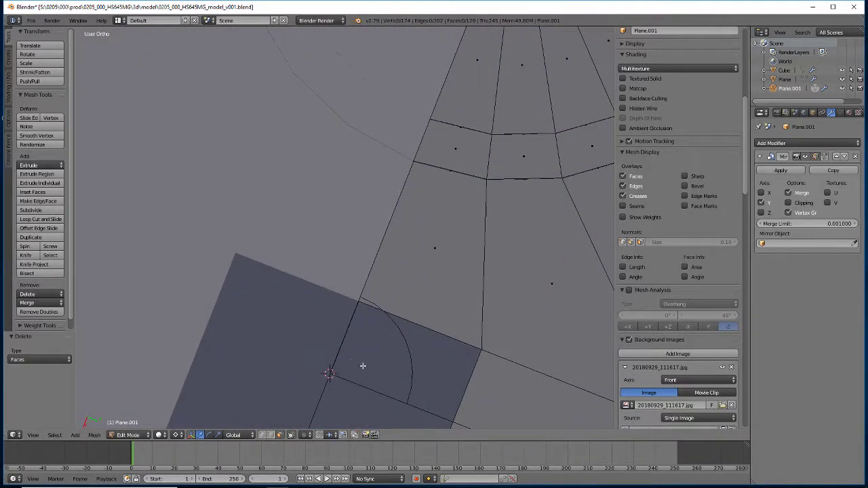
{"action": "middle_click_drag", "start_coordinate": [363, 366], "coordinate": [319, 369]}
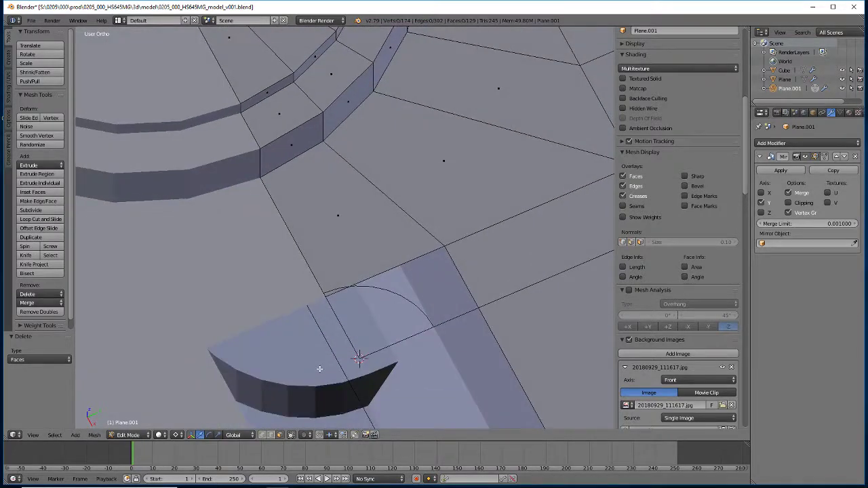
Spin the corner edge into a 90° fan from top view and remove duplicate vertices.
{"action": "left_click", "coordinate": [271, 435]}
{"action": "right_click", "coordinate": [347, 337]}
{"action": "key", "text": "KP_7"}
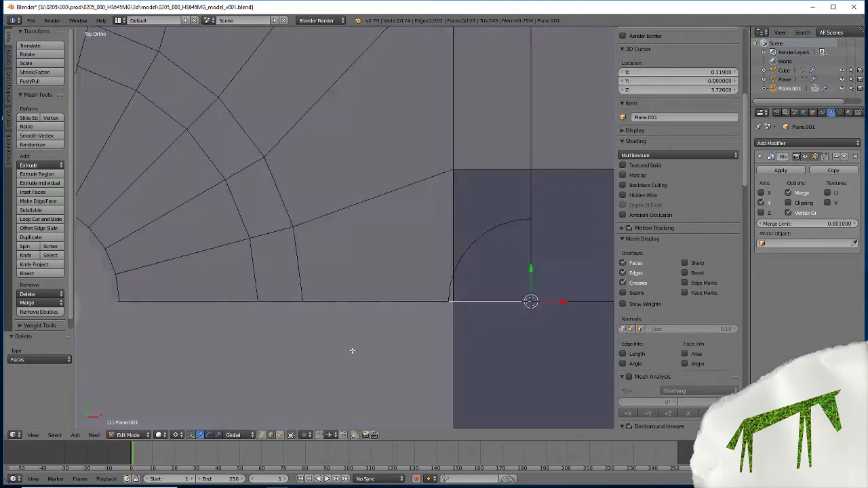
{"action": "left_click", "coordinate": [26, 249]}
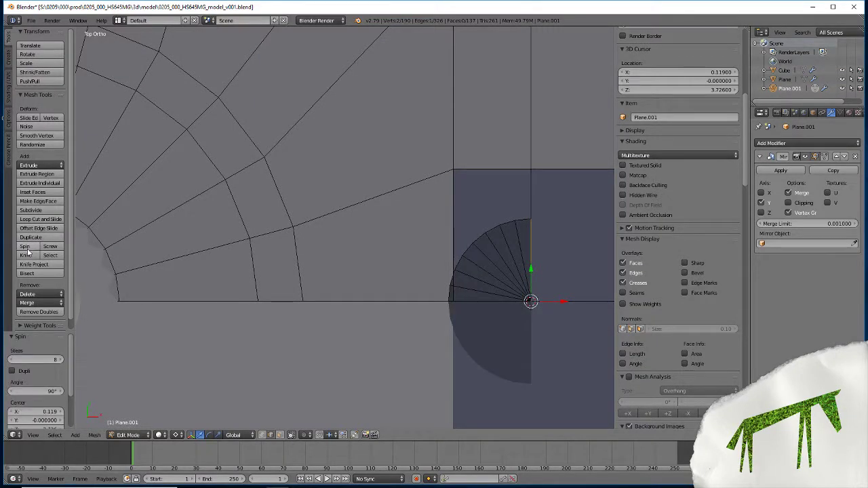
{"action": "key", "text": "a"}
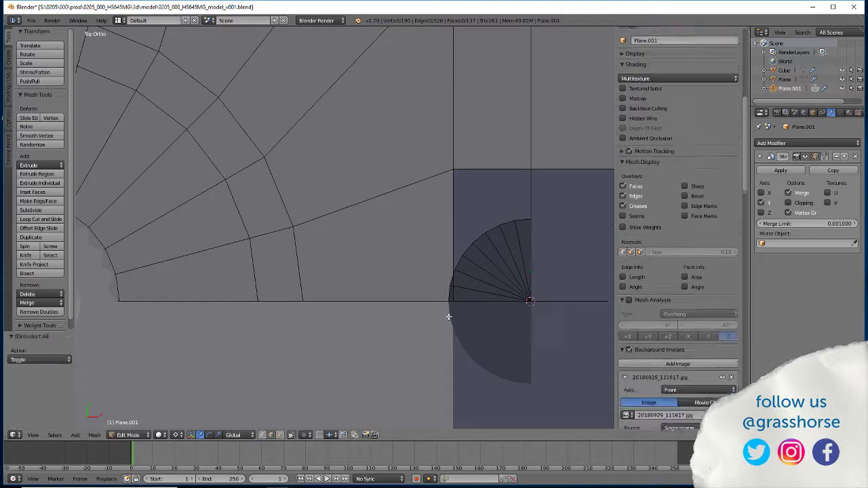
{"action": "key", "text": "a"}
{"action": "key", "text": "w"}
{"action": "left_click", "coordinate": [448, 316]}
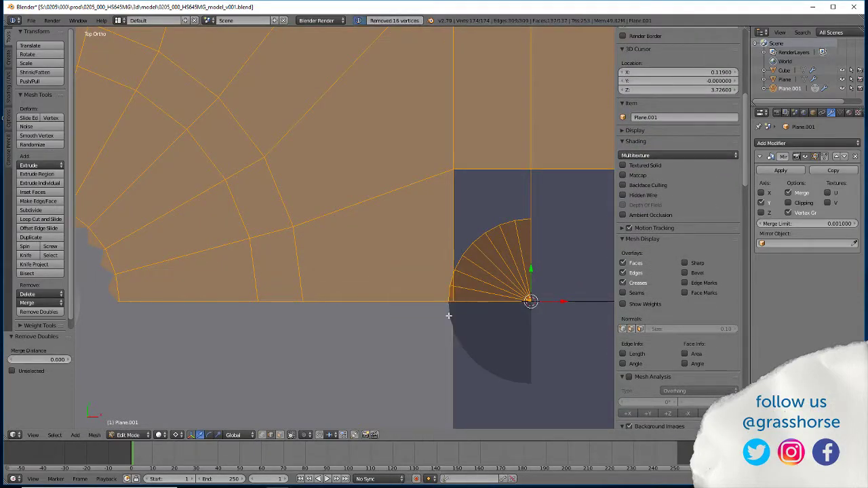
Recalculate normals across the whole mesh so they face consistently.
{"action": "key", "text": "a"}
{"action": "middle_click_drag", "start_coordinate": [448, 316], "coordinate": [334, 258]}
{"action": "key", "text": "a"}
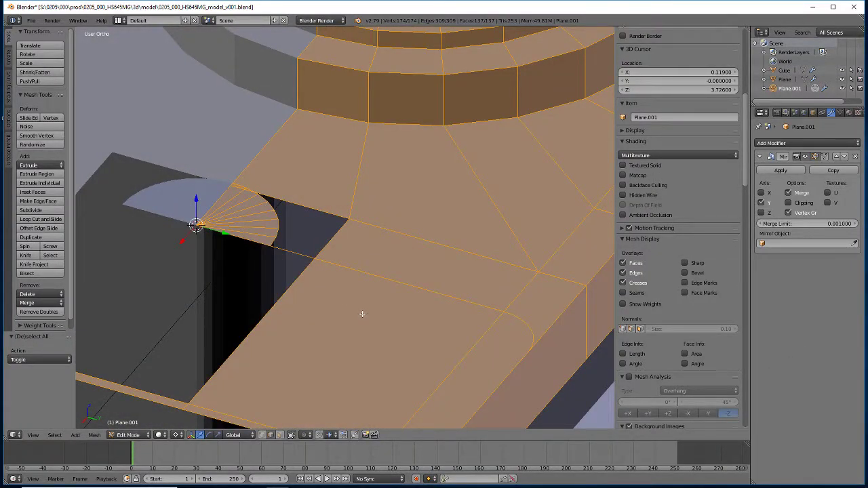
{"action": "key", "text": "ctrl+n"}
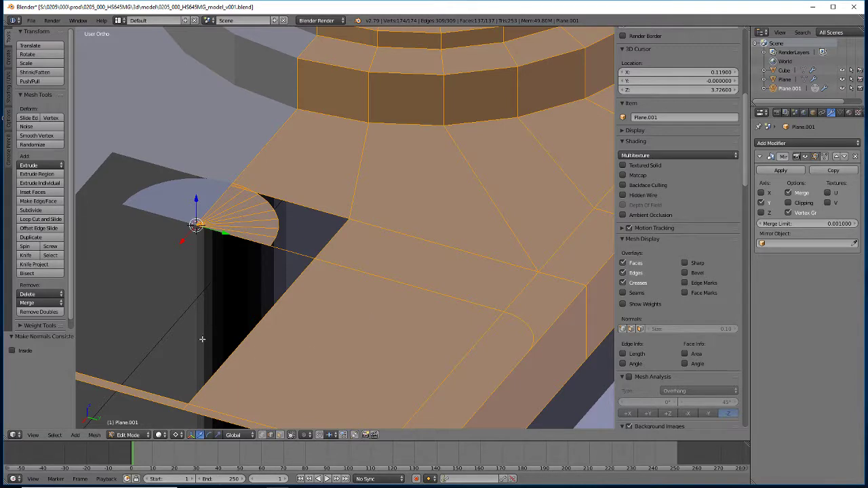
{"action": "middle_click_drag", "start_coordinate": [250, 350], "coordinate": [272, 303]}
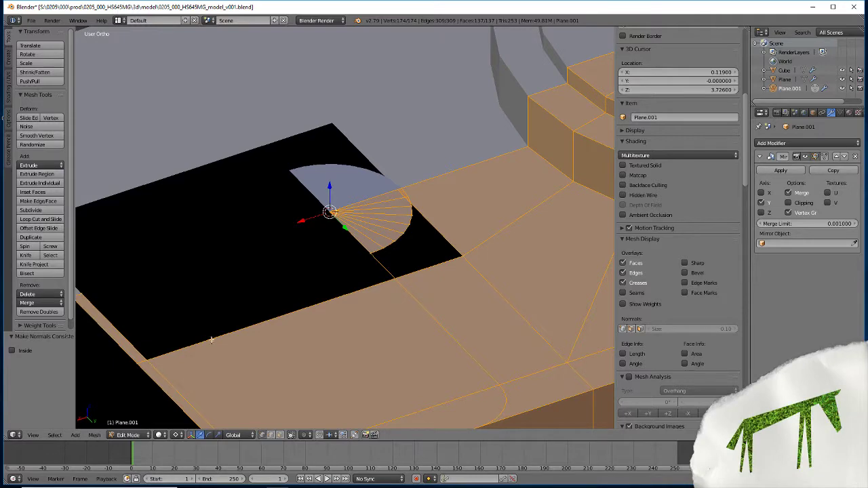
{"action": "middle_click_drag", "start_coordinate": [210, 340], "coordinate": [345, 328]}
Add a loop cut across the housing and snap the cursor to the cutout's corner vertex.
{"action": "scroll", "coordinate": [204, 318], "scroll_direction": "down", "scroll_amount": 4}
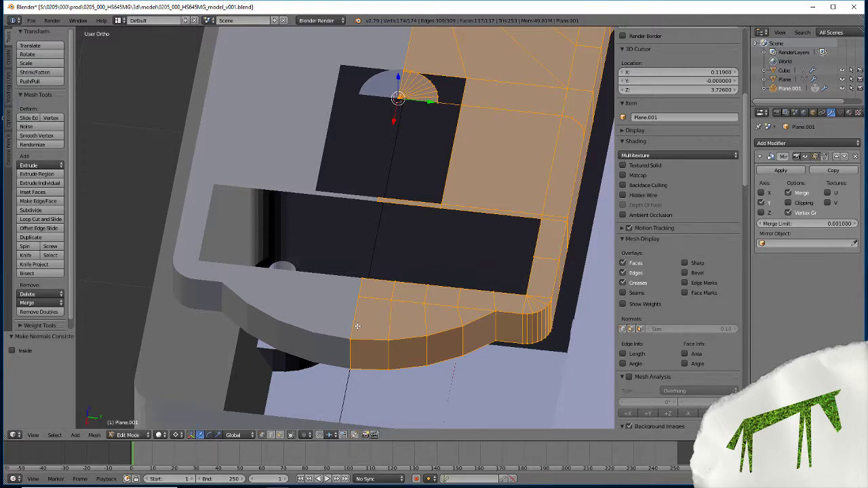
{"action": "left_click", "coordinate": [31, 221]}
{"action": "left_click", "coordinate": [408, 205]}
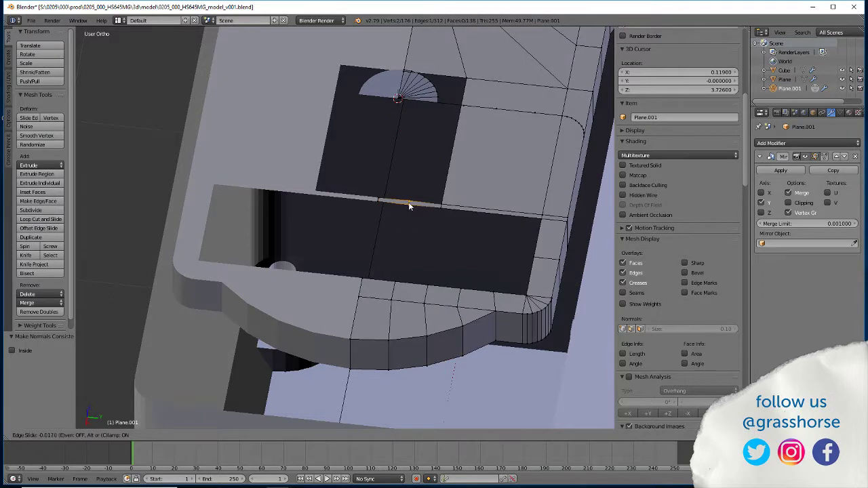
{"action": "left_click", "coordinate": [409, 202]}
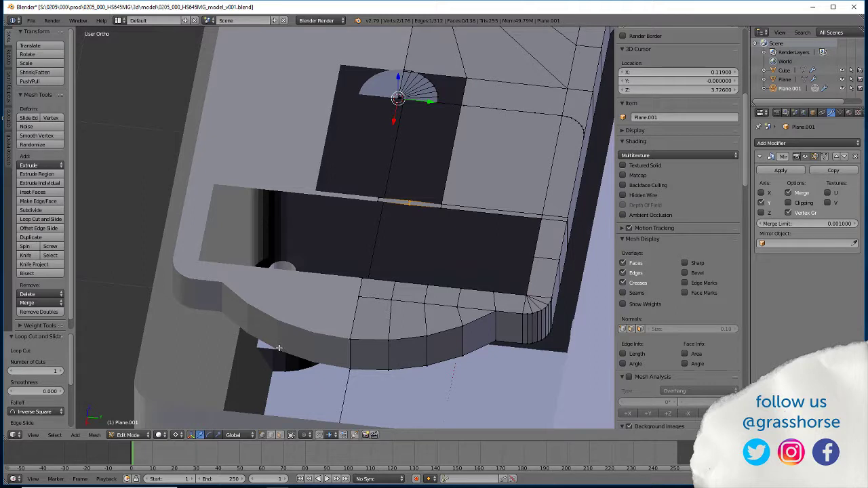
{"action": "right_click", "coordinate": [437, 108]}
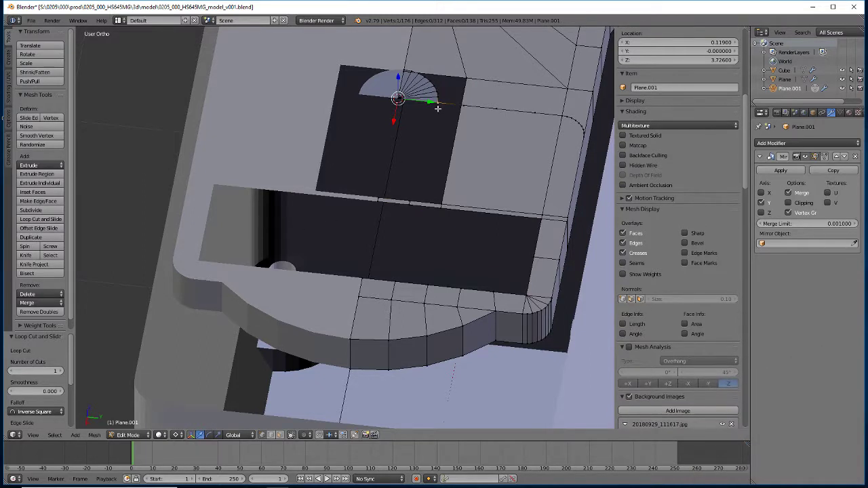
{"action": "key", "text": "shift+s"}
{"action": "left_click", "coordinate": [425, 110]}
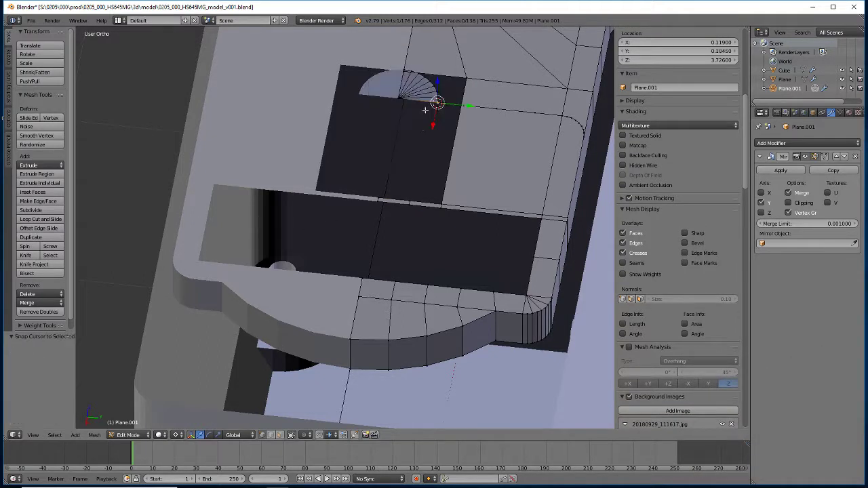
Try lining up two vertices at zero Y scale, then undo it.
{"action": "right_click", "coordinate": [410, 200]}
{"action": "right_click", "coordinate": [392, 299], "text": "shift"}
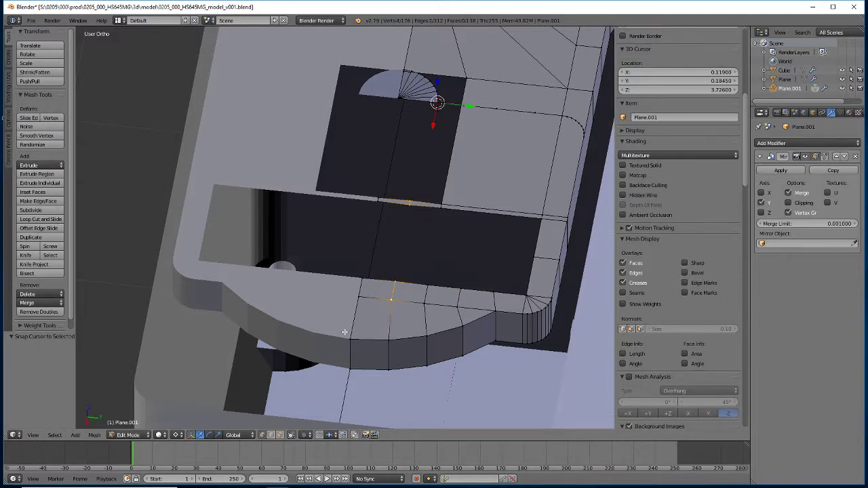
{"action": "key", "text": "s"}
{"action": "key", "text": "y"}
{"action": "key", "text": "0"}
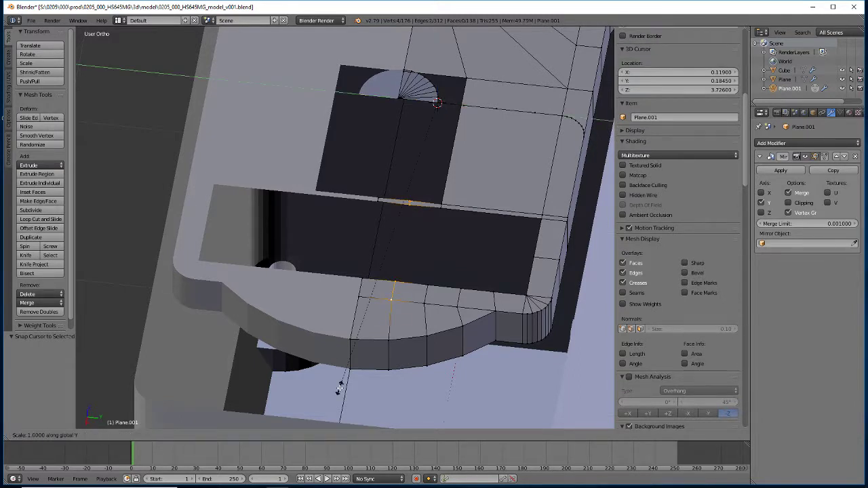
{"action": "key", "text": "Return"}
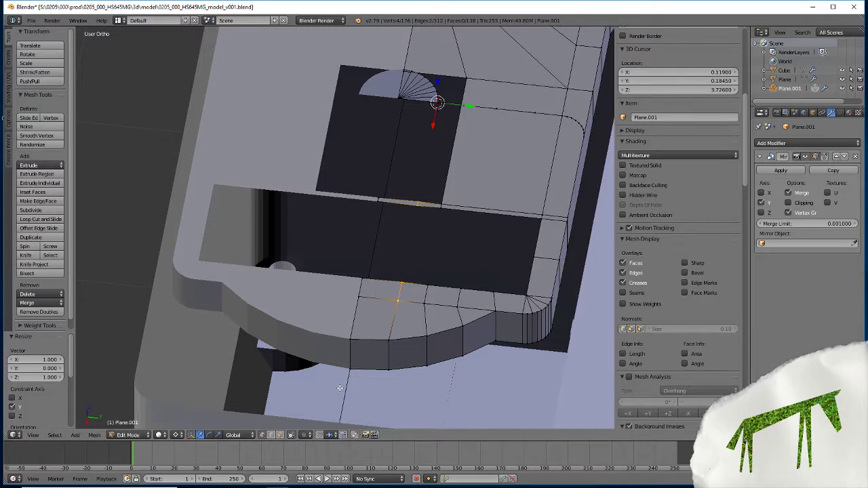
{"action": "key", "text": "ctrl+z"}
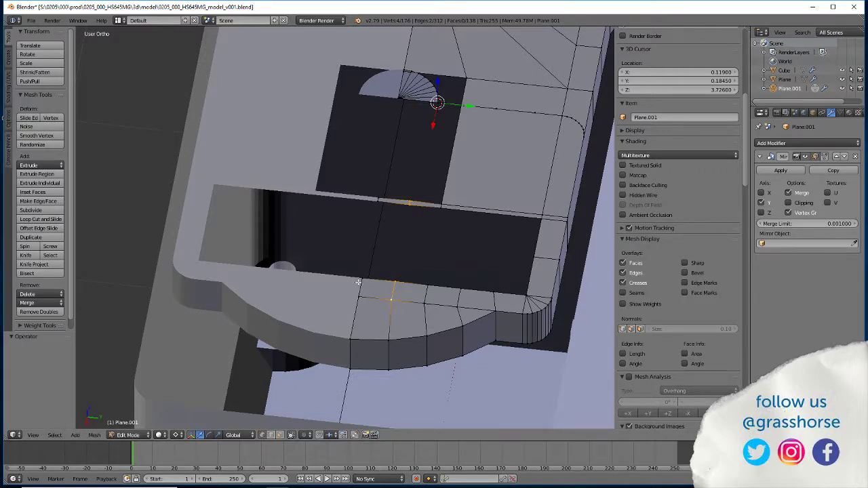
{"action": "left_click", "coordinate": [271, 434]}
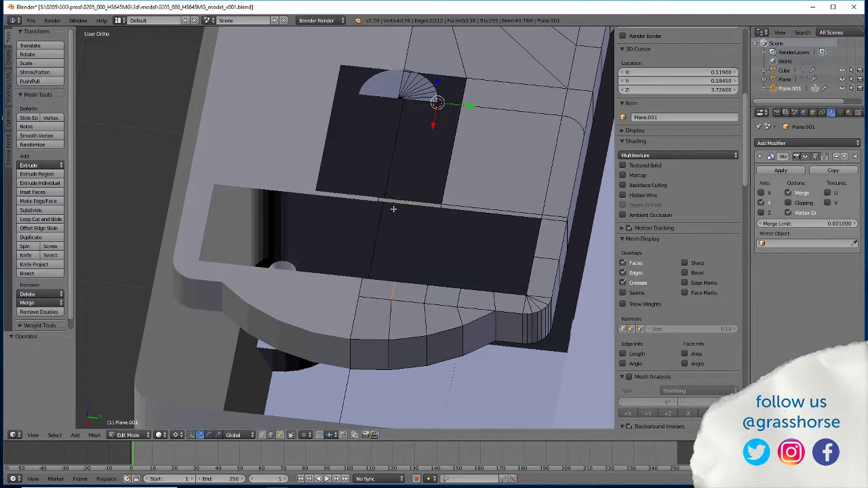
Fill three quad faces between edge pairs below the semicircle fan.
{"action": "right_click", "coordinate": [395, 196]}
{"action": "right_click", "coordinate": [423, 102], "text": "shift"}
{"action": "key", "text": "f"}
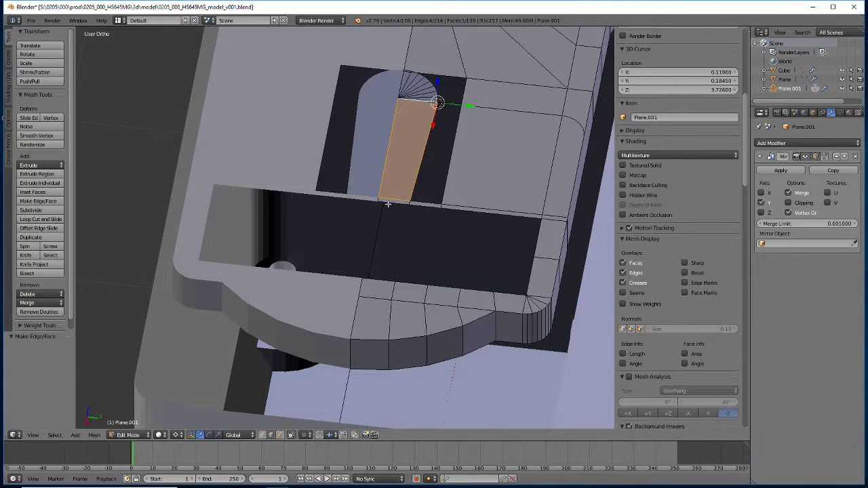
{"action": "right_click", "coordinate": [388, 202]}
{"action": "right_click", "coordinate": [375, 278], "text": "shift"}
{"action": "key", "text": "f"}
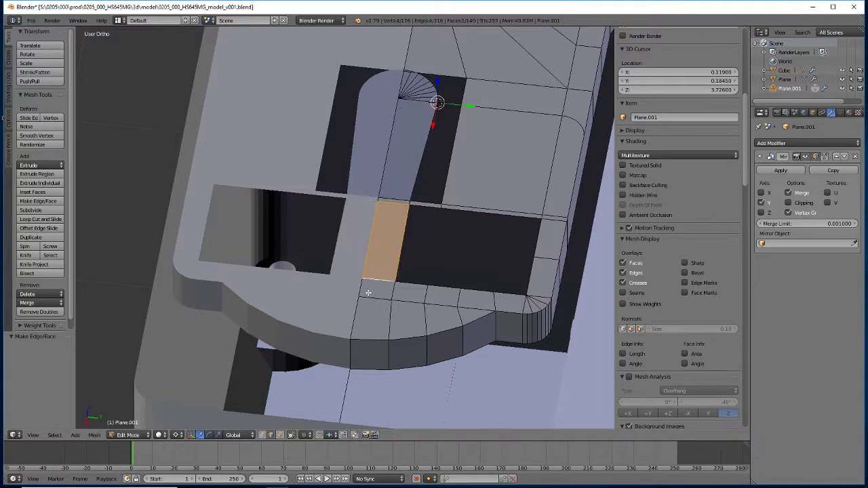
{"action": "right_click", "coordinate": [426, 206]}
{"action": "right_click", "coordinate": [409, 283], "text": "shift"}
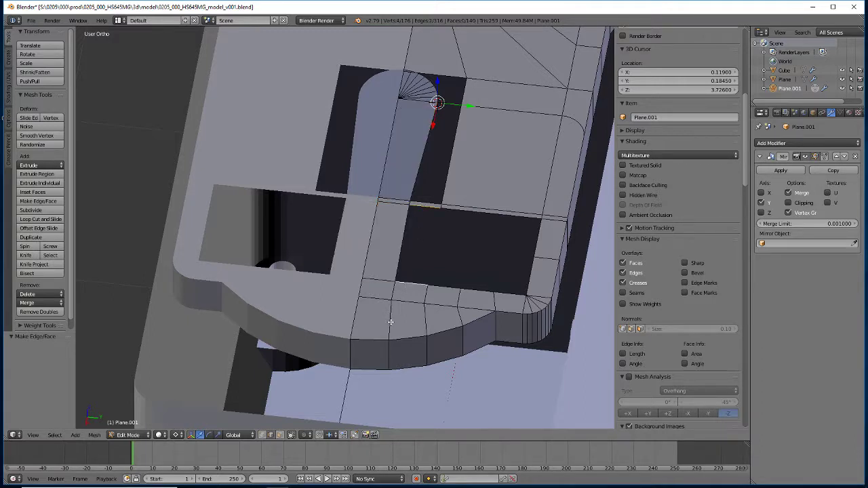
{"action": "key", "text": "f"}
Fill a face from four vertices between the new loop and the fan's edge.
{"action": "middle_click_drag", "start_coordinate": [415, 217], "coordinate": [394, 317]}
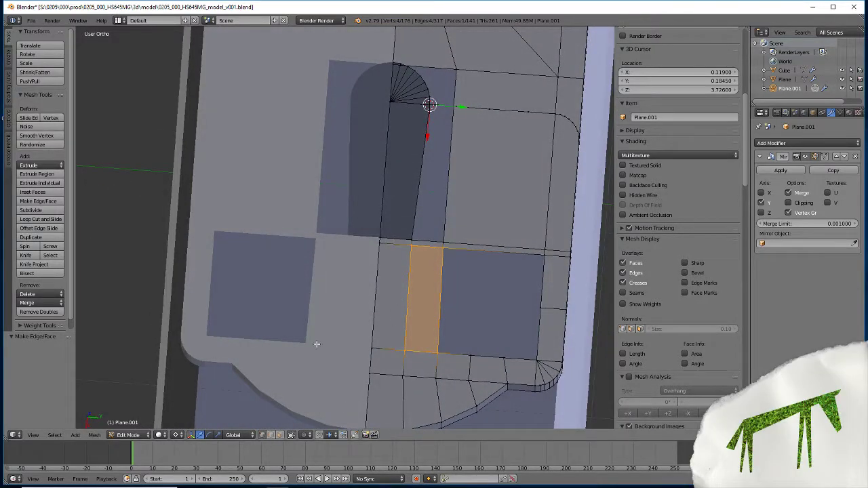
{"action": "right_click", "coordinate": [380, 239]}
{"action": "right_click", "coordinate": [411, 243], "text": "shift"}
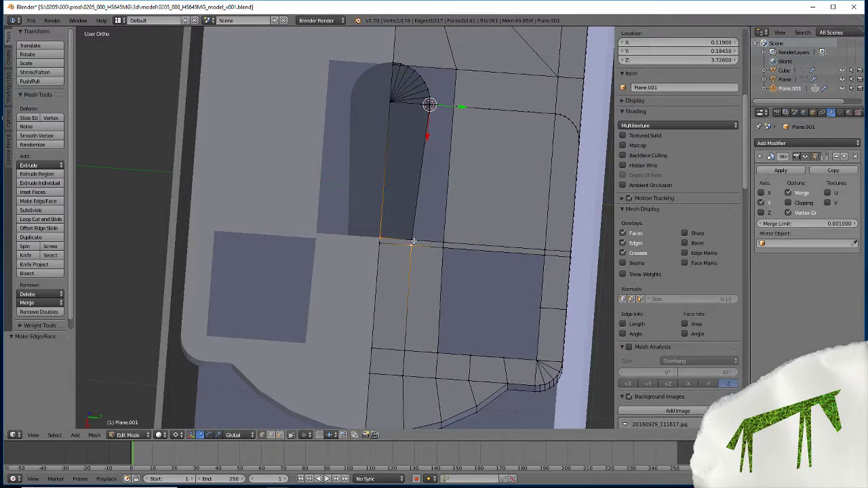
{"action": "right_click", "coordinate": [391, 100], "text": "shift"}
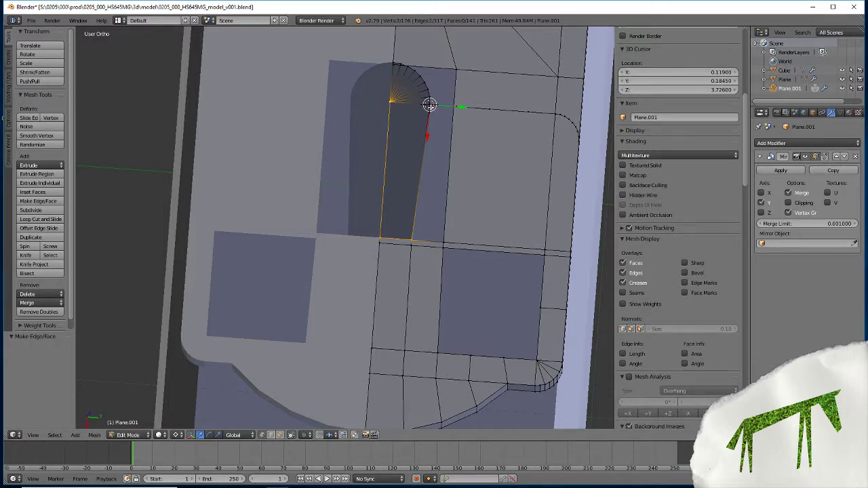
{"action": "right_click", "coordinate": [423, 121], "text": "shift"}
{"action": "right_click", "coordinate": [412, 241]}
{"action": "right_click", "coordinate": [445, 243], "text": "shift"}
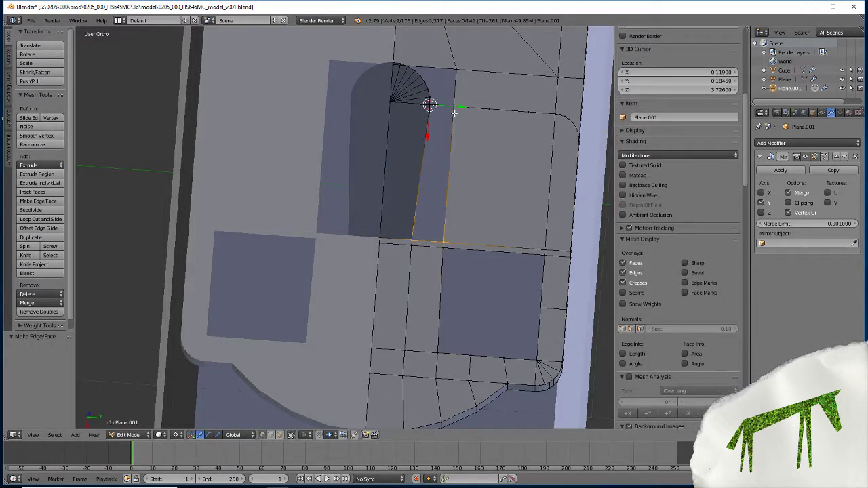
{"action": "right_click", "coordinate": [427, 107], "text": "shift"}
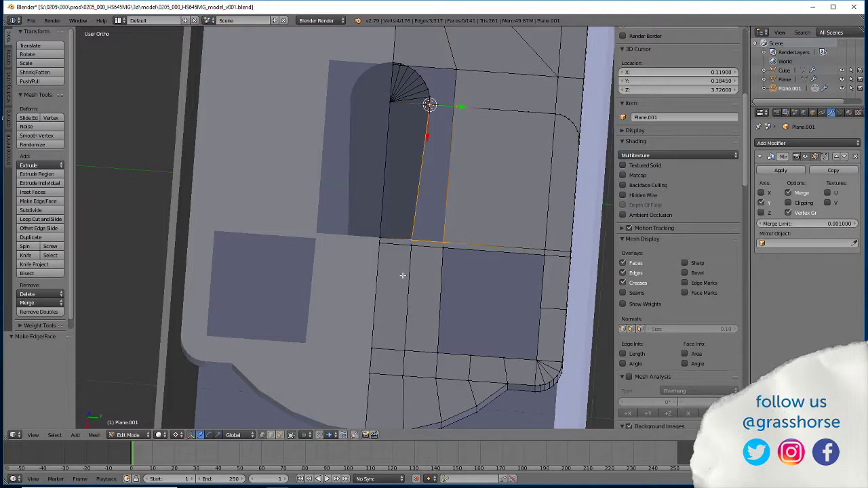
{"action": "key", "text": "f"}
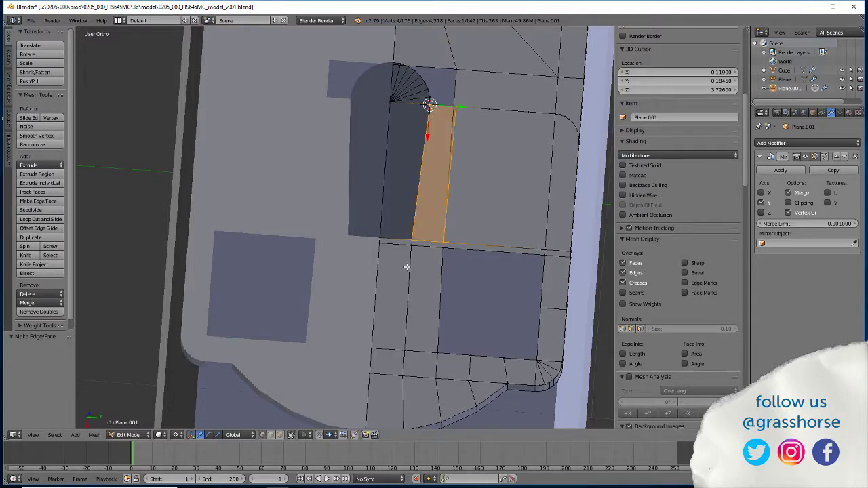
Delete the larger unneeded face beside the strip in face mode.
{"action": "key", "text": "ctrl+Tab"}
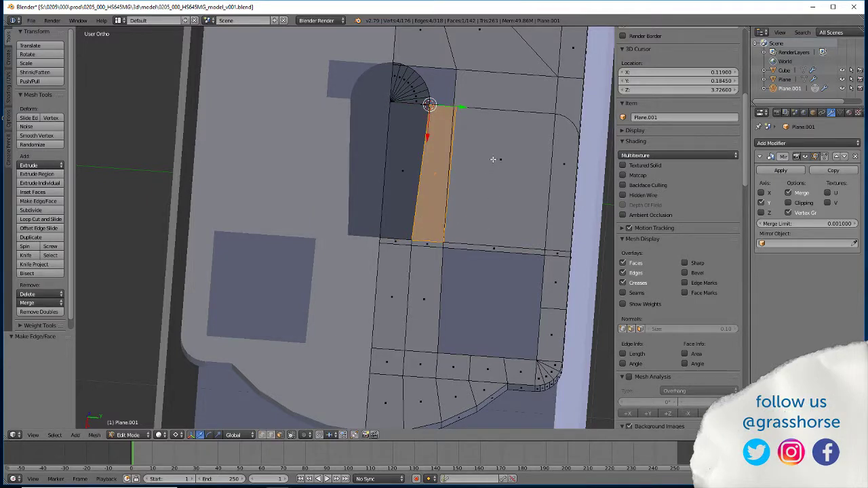
{"action": "right_click", "coordinate": [494, 159]}
{"action": "key", "text": "x"}
{"action": "left_click", "coordinate": [494, 160]}
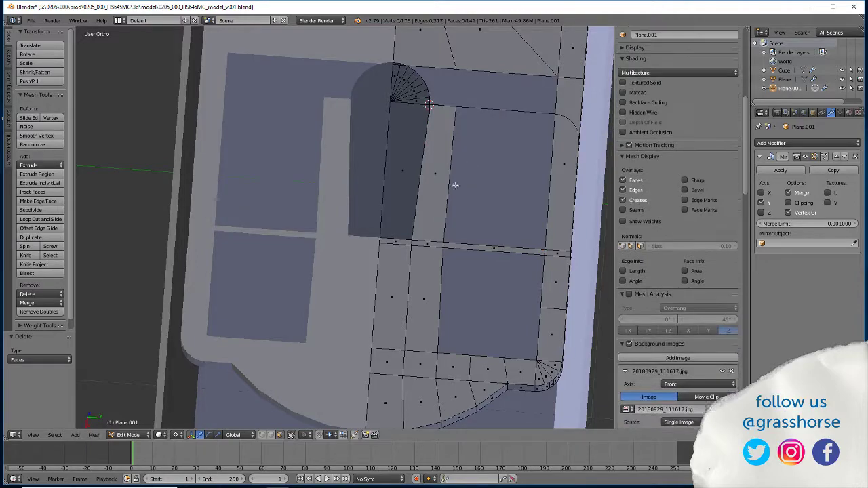
{"action": "scroll", "coordinate": [679, 272], "scroll_direction": "down", "scroll_amount": 3}
{"action": "middle_click_drag", "start_coordinate": [441, 224], "coordinate": [412, 296]}
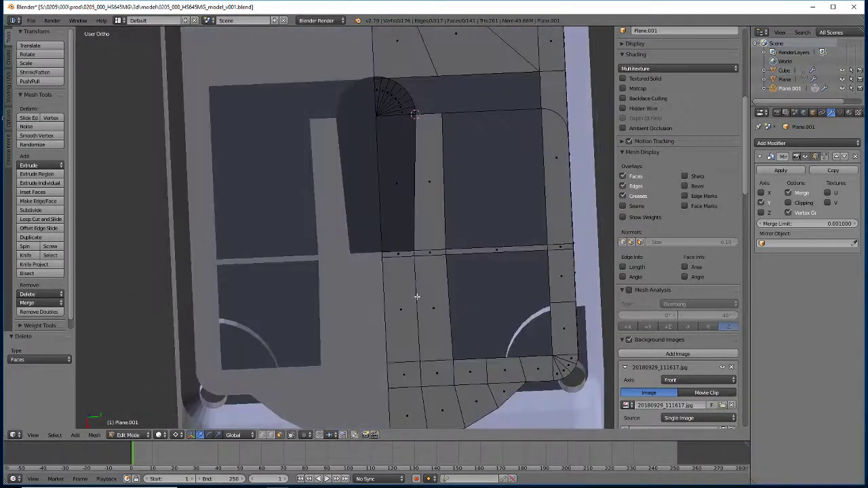
{"action": "middle_click_drag", "start_coordinate": [369, 274], "coordinate": [372, 239]}
Recalculate normals on the whole mesh so the dark face shades correctly.
{"action": "key", "text": "a"}
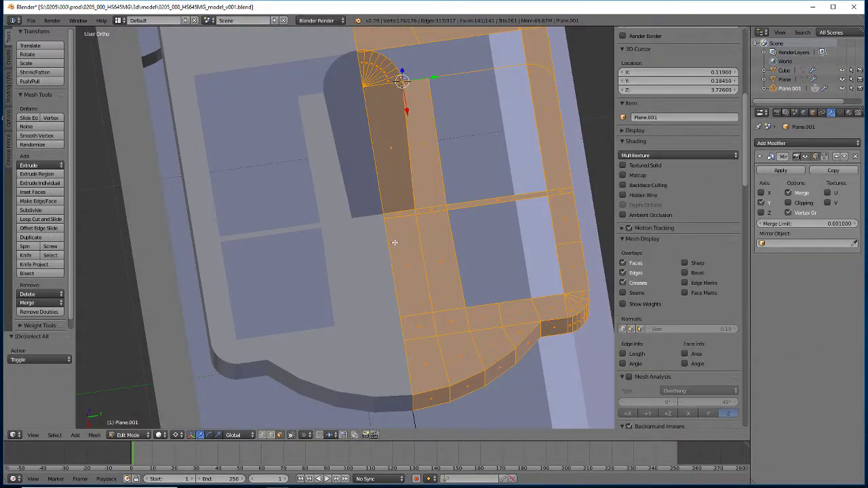
{"action": "key", "text": "ctrl+n"}
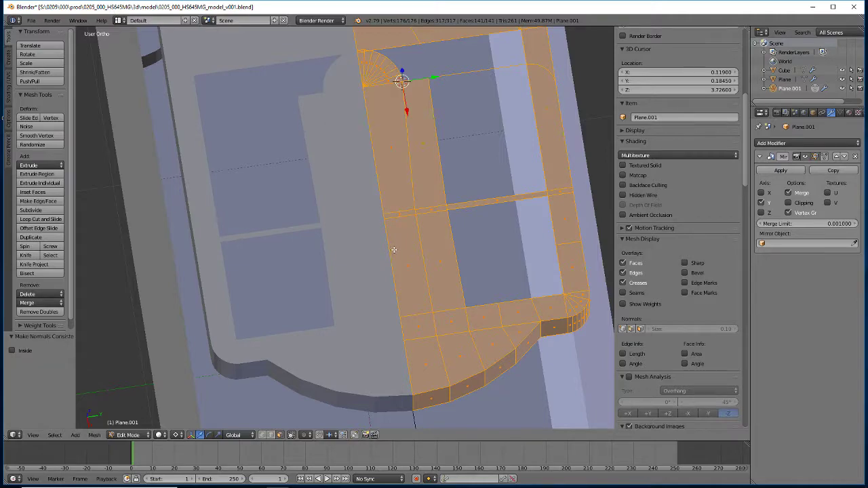
{"action": "key", "text": "a"}
{"action": "middle_click_drag", "start_coordinate": [398, 252], "coordinate": [422, 314]}
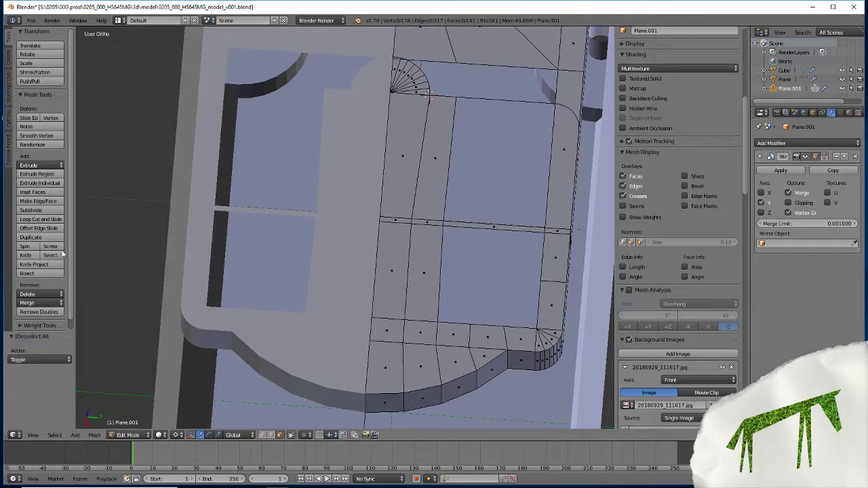
Add two edge loops across the housing with Loop Cut and Slide.
{"action": "left_click", "coordinate": [40, 219]}
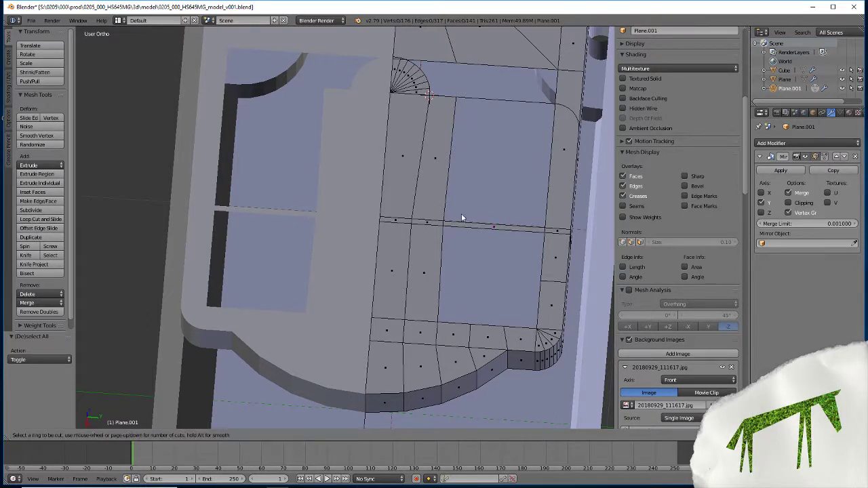
{"action": "scroll", "coordinate": [488, 231], "scroll_direction": "up", "scroll_amount": 2}
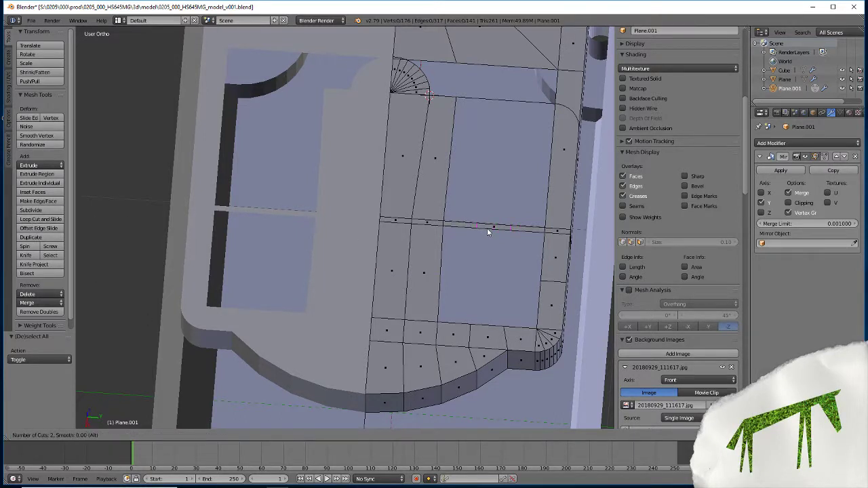
{"action": "left_click", "coordinate": [487, 228]}
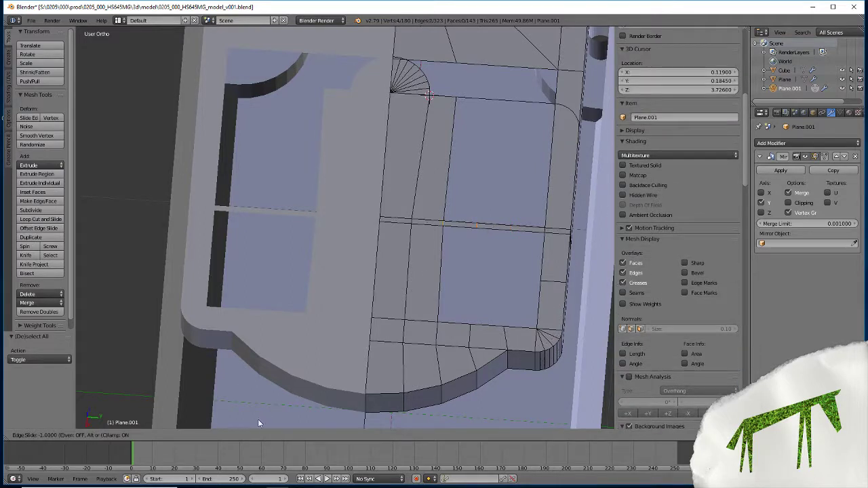
{"action": "left_click", "coordinate": [463, 321]}
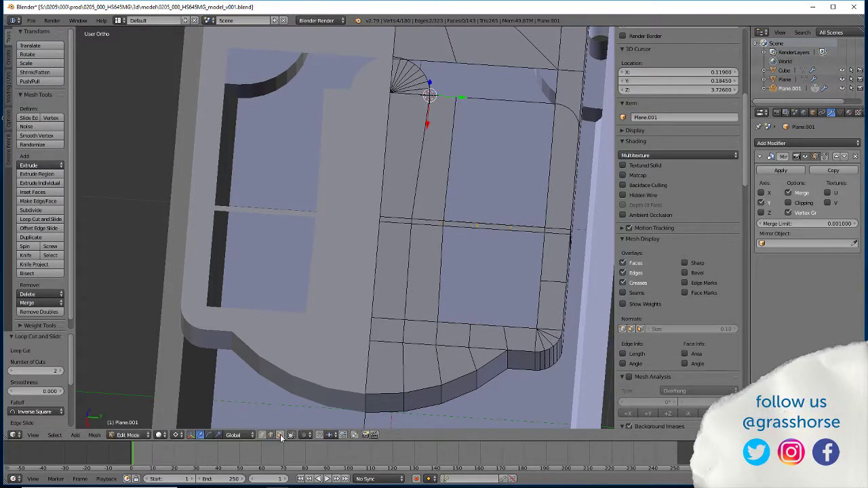
Fill a quad between two edges of the gap and select the next edge pair.
{"action": "right_click", "coordinate": [447, 326]}
{"action": "right_click", "coordinate": [462, 227], "text": "shift"}
{"action": "key", "text": "f"}
{"action": "key", "text": "f"}
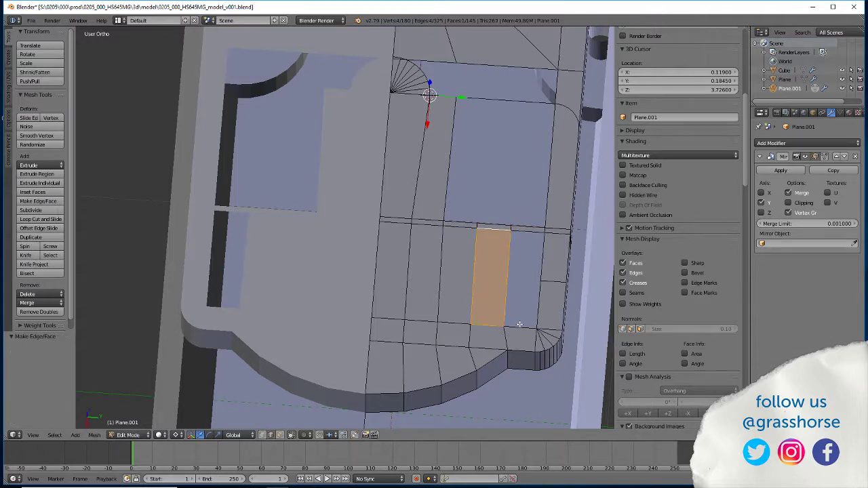
{"action": "right_click", "coordinate": [525, 309]}
{"action": "right_click", "coordinate": [528, 237], "text": "shift"}
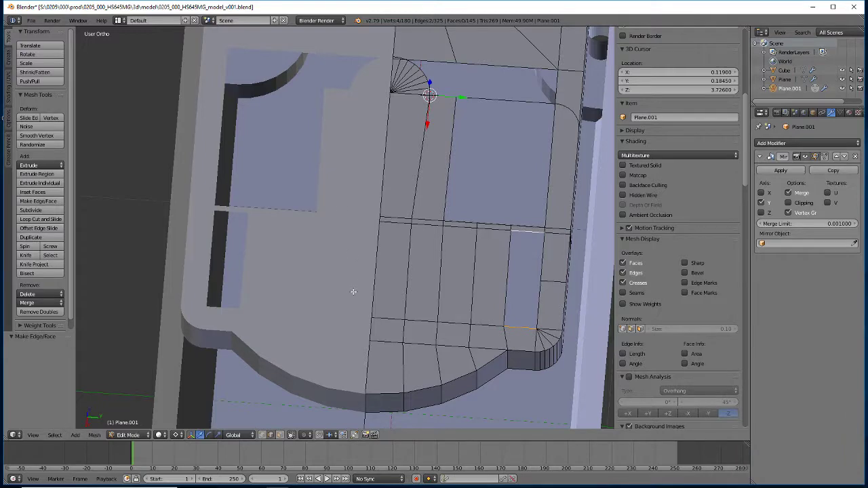
Add another single edge loop across the faces.
{"action": "left_click", "coordinate": [41, 219]}
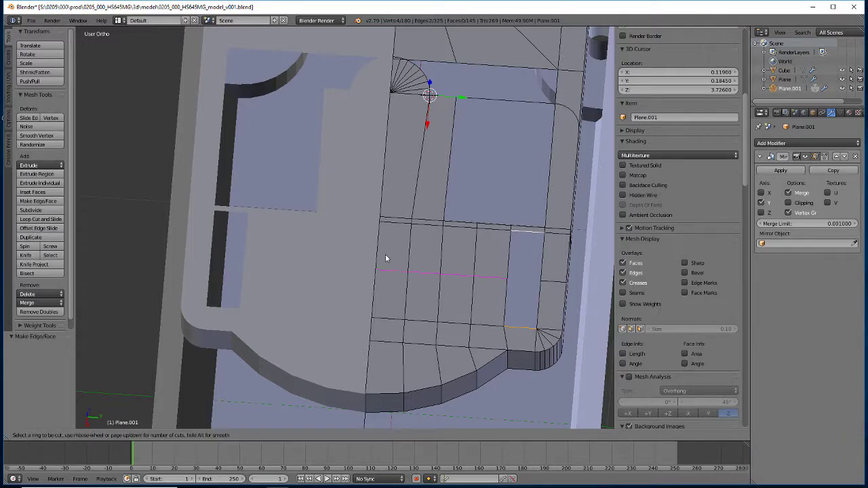
{"action": "left_click", "coordinate": [470, 282]}
{"action": "left_click", "coordinate": [451, 278]}
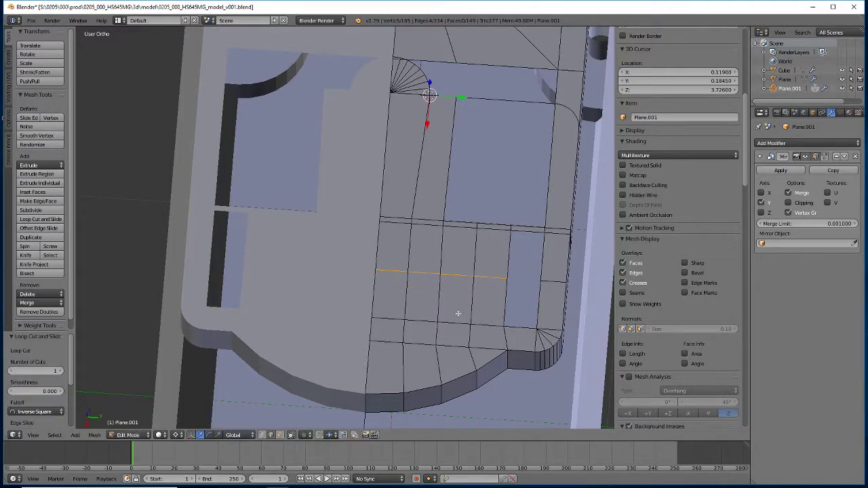
{"action": "middle_click_drag", "start_coordinate": [393, 313], "coordinate": [392, 364]}
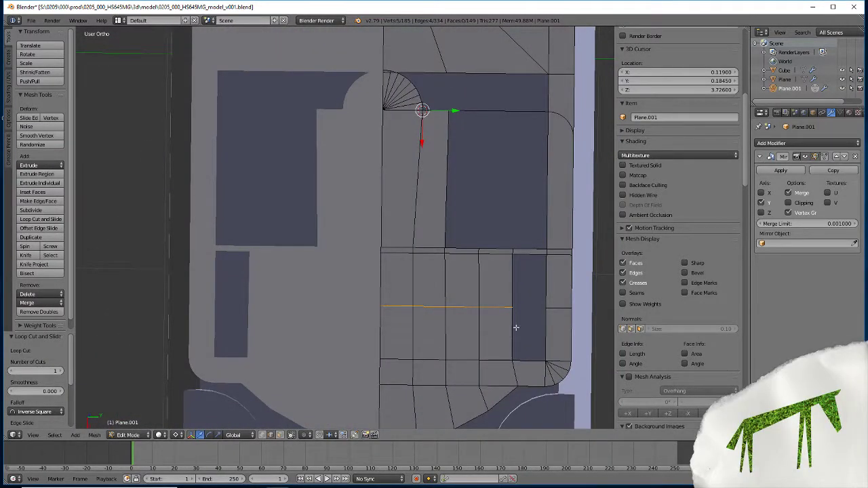
Fill two quad faces in the next gap of the top surface.
{"action": "right_click", "coordinate": [546, 328], "text": "shift"}
{"action": "key", "text": "f"}
{"action": "right_click", "coordinate": [510, 288]}
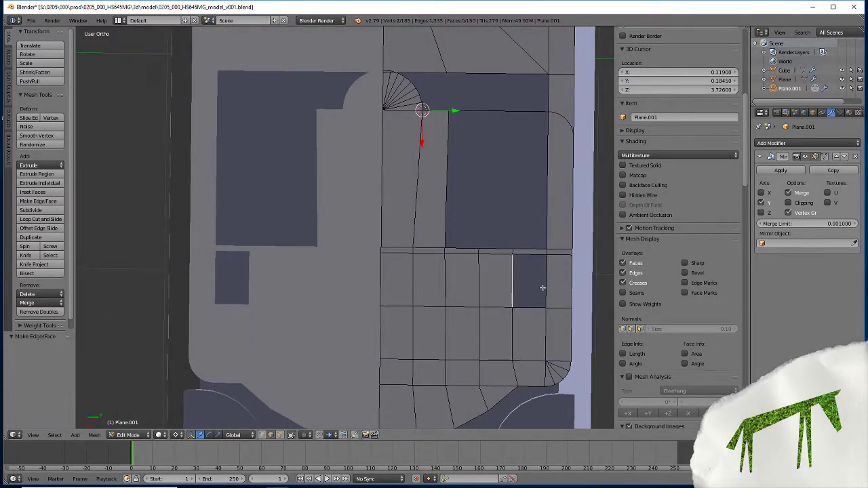
{"action": "right_click", "coordinate": [544, 288], "text": "shift"}
{"action": "key", "text": "f"}
Fill the three remaining faces in the upper gap strip.
{"action": "middle_click_drag", "start_coordinate": [428, 322], "coordinate": [400, 215]}
{"action": "right_click", "coordinate": [474, 111]}
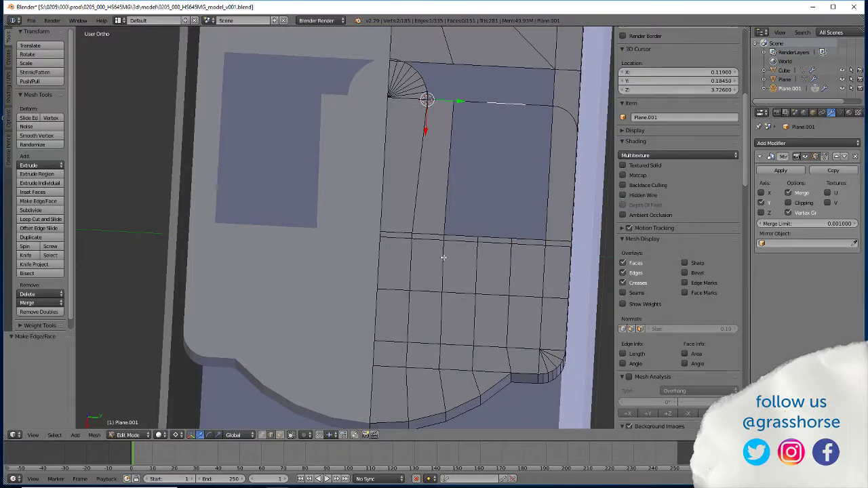
{"action": "key", "text": "f"}
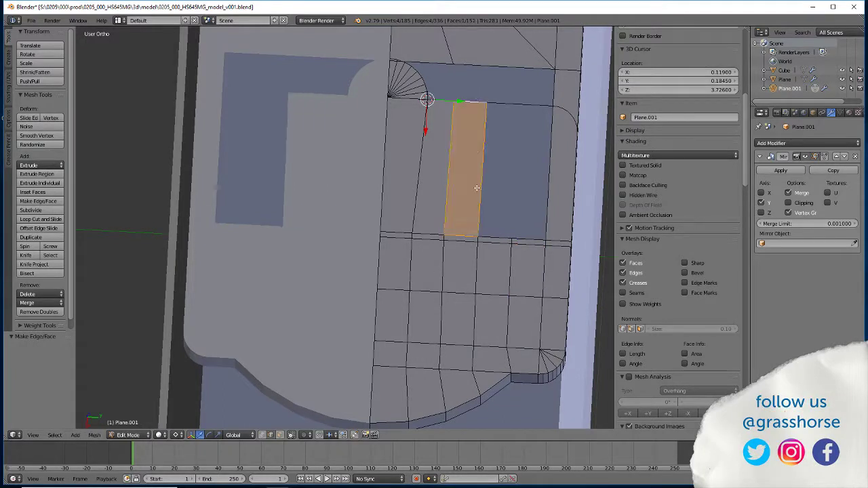
{"action": "right_click", "coordinate": [498, 224]}
{"action": "key", "text": "f"}
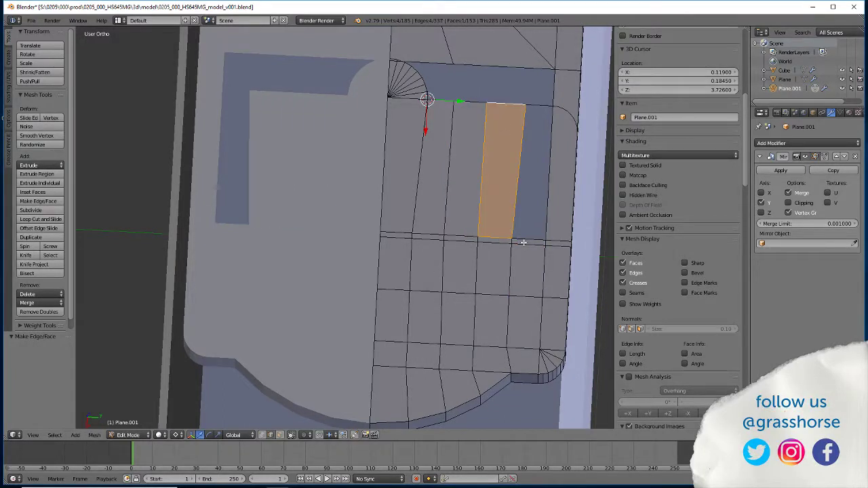
{"action": "right_click", "coordinate": [526, 240]}
{"action": "key", "text": "f"}
Delete the unwanted strip face along the lower edge.
{"action": "middle_click_drag", "start_coordinate": [522, 137], "coordinate": [267, 246]}
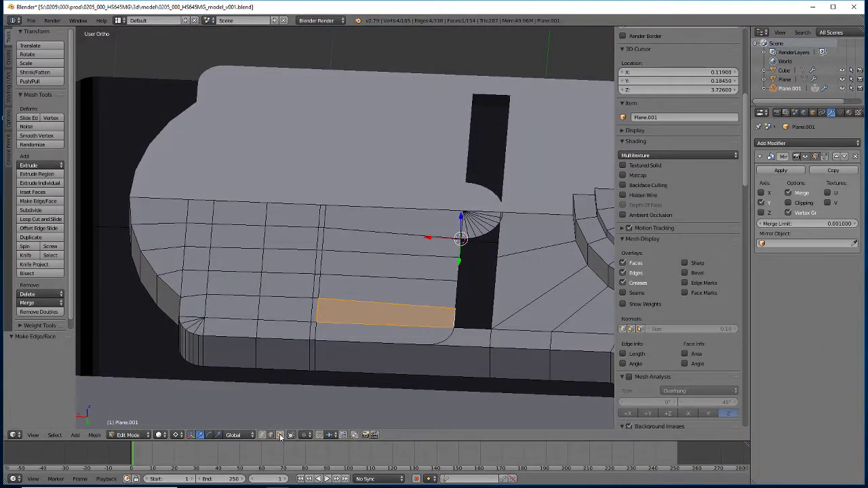
{"action": "right_click", "coordinate": [464, 337]}
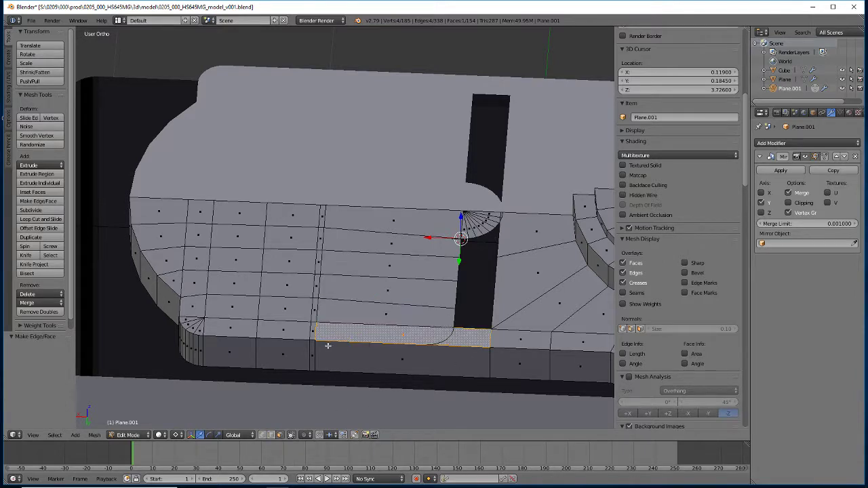
{"action": "key", "text": "x"}
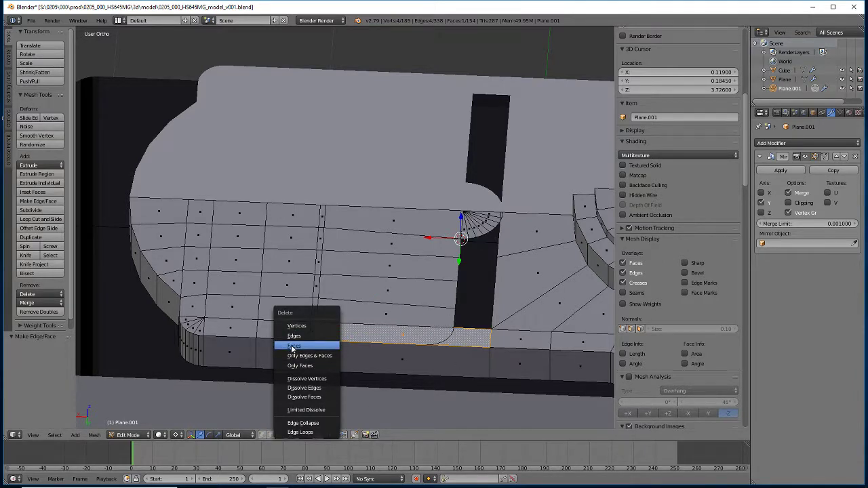
{"action": "left_click", "coordinate": [293, 348]}
{"action": "middle_click_drag", "start_coordinate": [294, 347], "coordinate": [218, 370]}
Add a centred vertical edge loop across the plate beside the slot.
{"action": "left_click", "coordinate": [32, 221]}
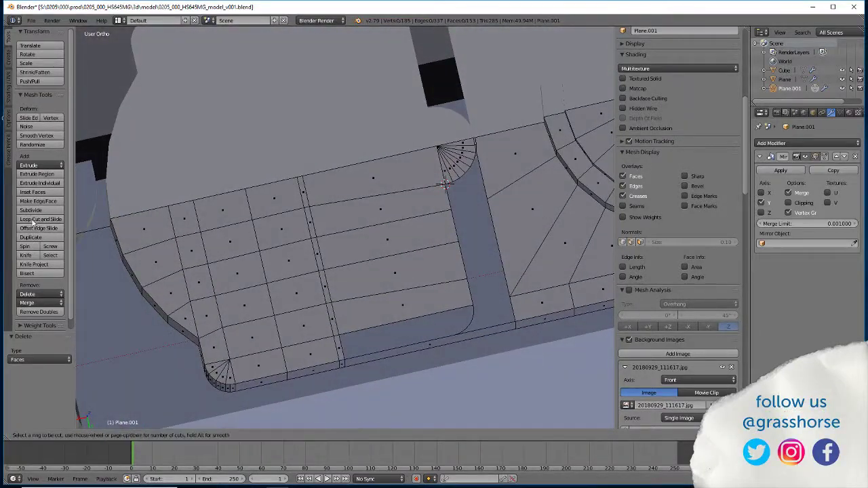
{"action": "left_click", "coordinate": [388, 295]}
{"action": "right_click", "coordinate": [389, 300]}
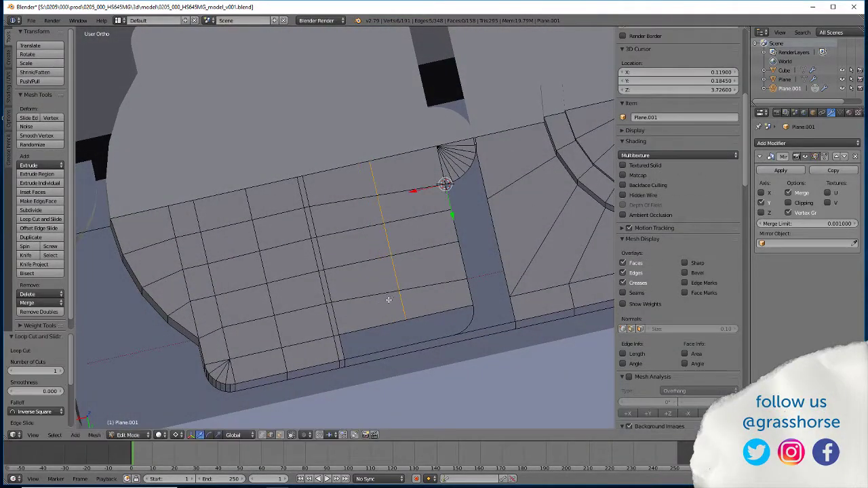
{"action": "middle_click_drag", "start_coordinate": [315, 356], "coordinate": [239, 359]}
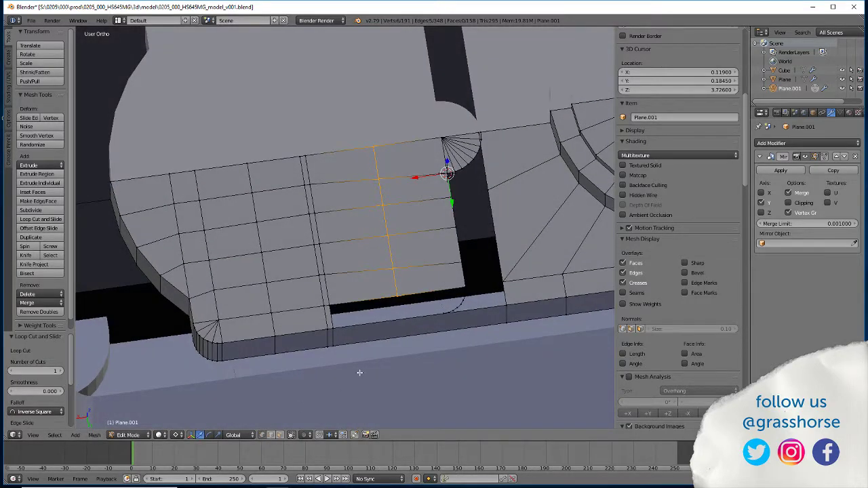
Snap the 3D cursor to a vertex and scale a vertical loop to 0 in X.
{"action": "right_click", "coordinate": [433, 316]}
{"action": "key", "text": "shift+s"}
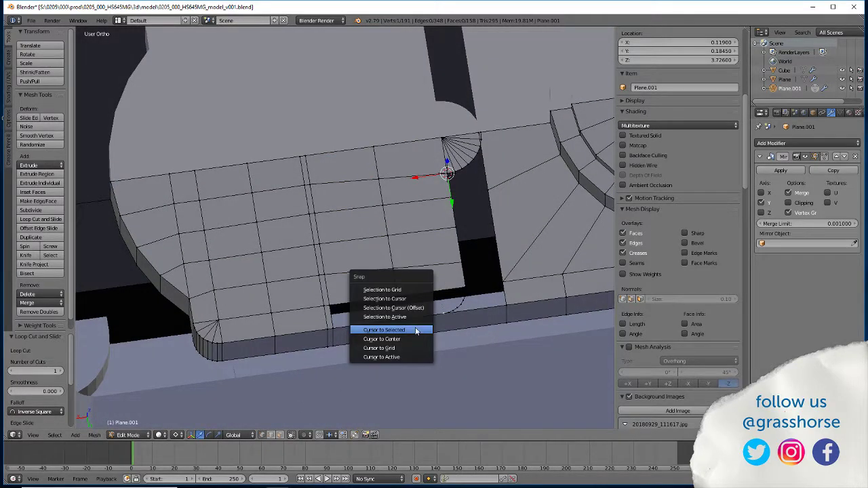
{"action": "left_click", "coordinate": [380, 330]}
{"action": "right_click", "coordinate": [394, 279], "text": "alt"}
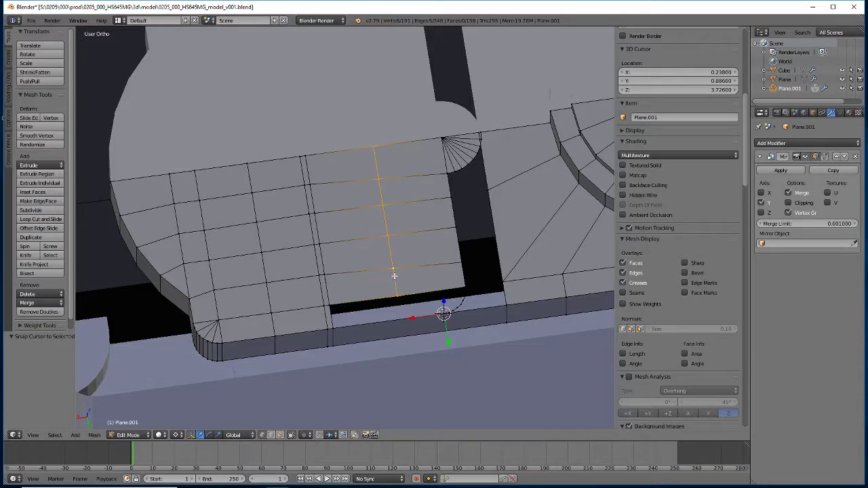
{"action": "key", "text": "s"}
{"action": "key", "text": "x"}
{"action": "key", "text": "0"}
{"action": "key", "text": "Return"}
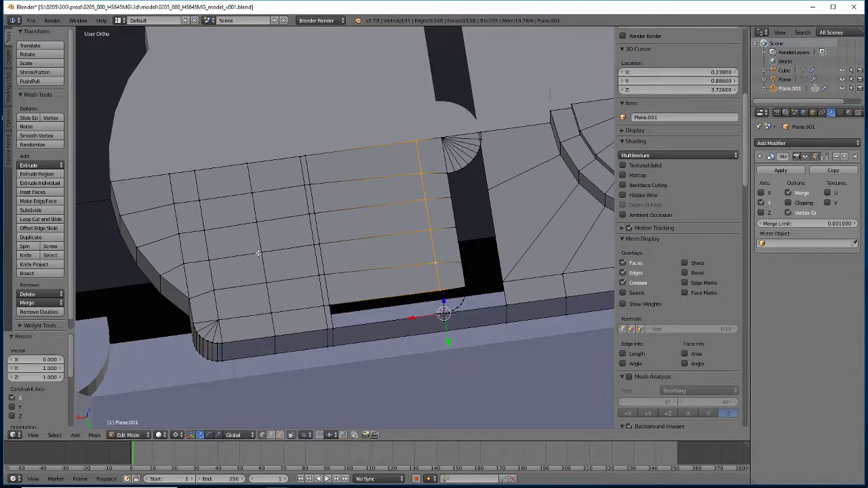
Select a vertical edge and a short edge near the bottom corner.
{"action": "middle_click_drag", "start_coordinate": [258, 253], "coordinate": [328, 339]}
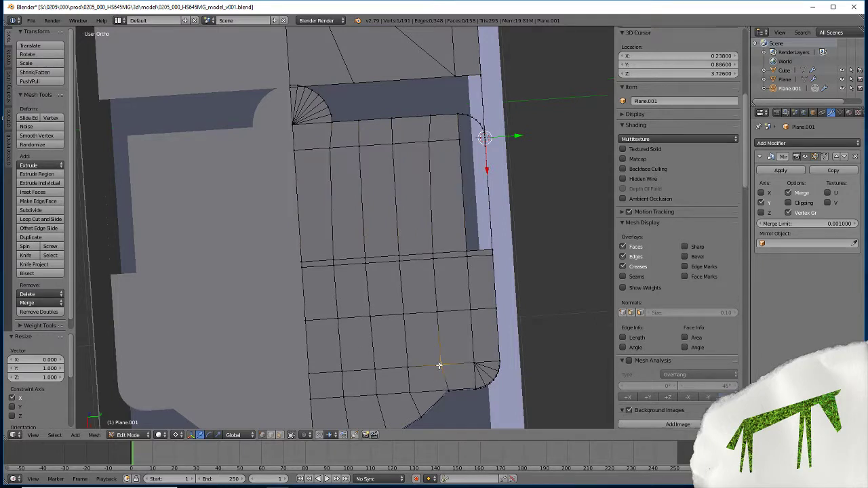
{"action": "right_click", "coordinate": [438, 362]}
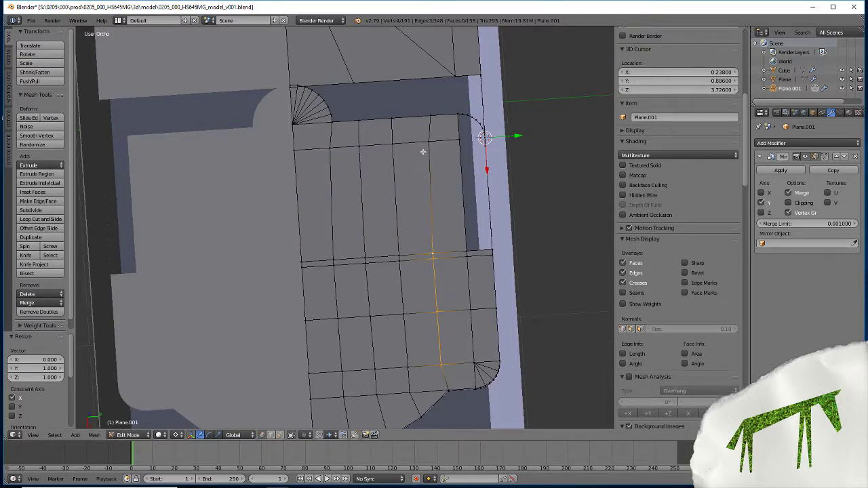
{"action": "right_click", "coordinate": [439, 366]}
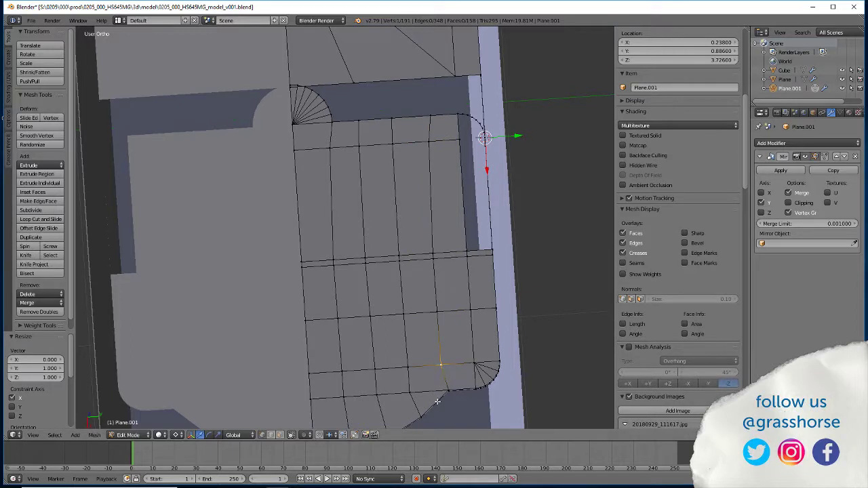
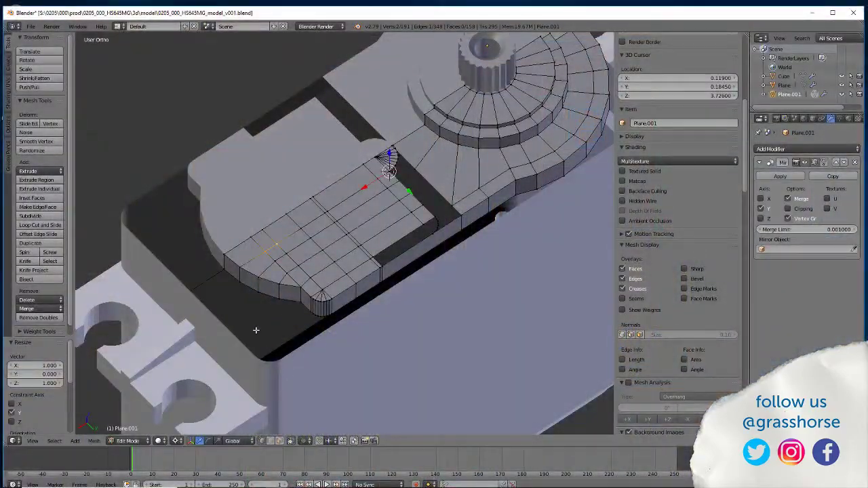
Add an edge loop across the top plate's side face under the rounded corner.
{"action": "middle_click_drag", "start_coordinate": [256, 330], "coordinate": [193, 356]}
{"action": "scroll", "coordinate": [387, 314], "scroll_direction": "up", "scroll_amount": 5}
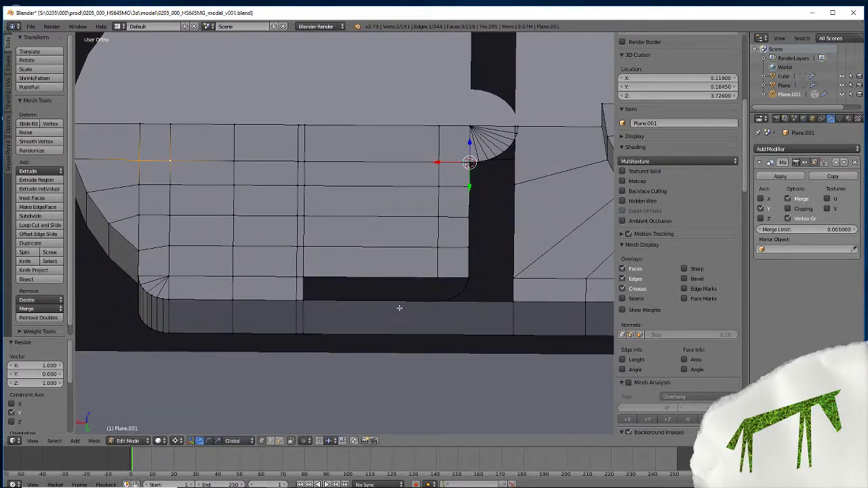
{"action": "mouse_move", "coordinate": [399, 308]}
{"action": "middle_mouse_down"}
{"action": "mouse_move", "coordinate": [397, 317]}
{"action": "mouse_move", "coordinate": [397, 301]}
{"action": "middle_mouse_up"}
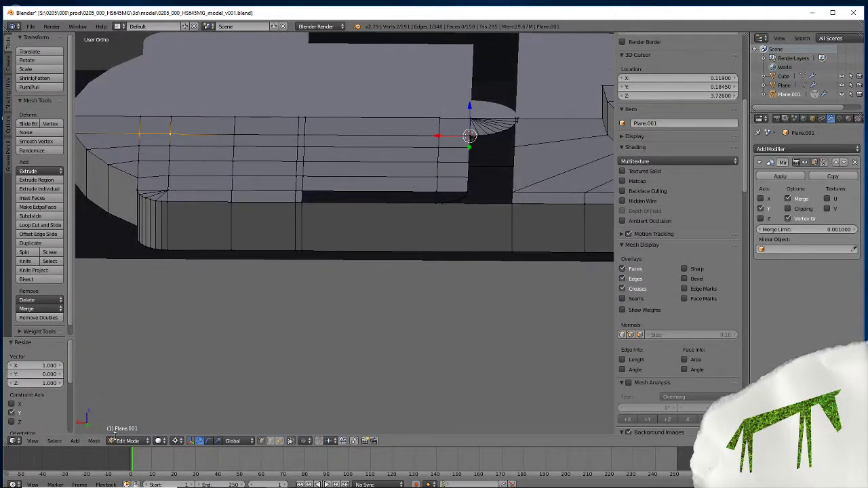
{"action": "left_click", "coordinate": [27, 229]}
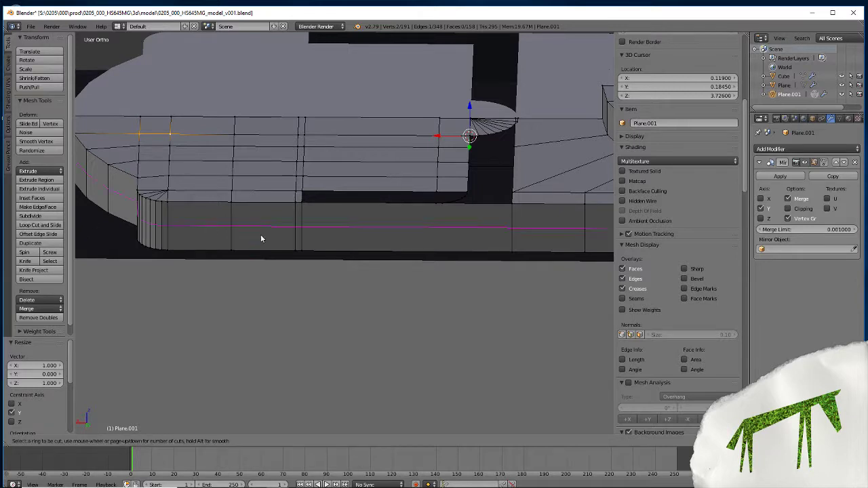
{"action": "left_click", "coordinate": [387, 211]}
{"action": "left_click", "coordinate": [392, 270]}
Snap the cursor to the notch's inner-corner vertex and align the new edge to it (scale X 0).
{"action": "right_click", "coordinate": [429, 211]}
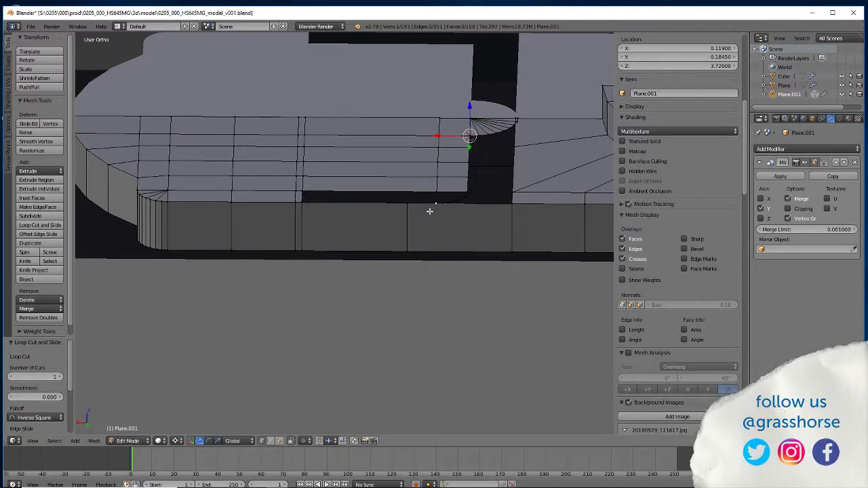
{"action": "key", "text": "shift+s"}
{"action": "left_click", "coordinate": [406, 211]}
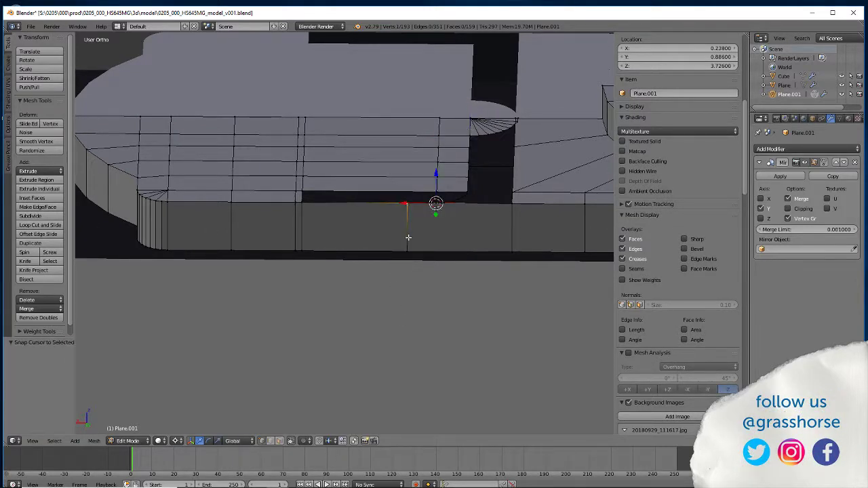
{"action": "right_click", "coordinate": [407, 238]}
{"action": "key", "text": "s"}
{"action": "key", "text": "x"}
{"action": "key", "text": "0"}
{"action": "key", "text": "Return"}
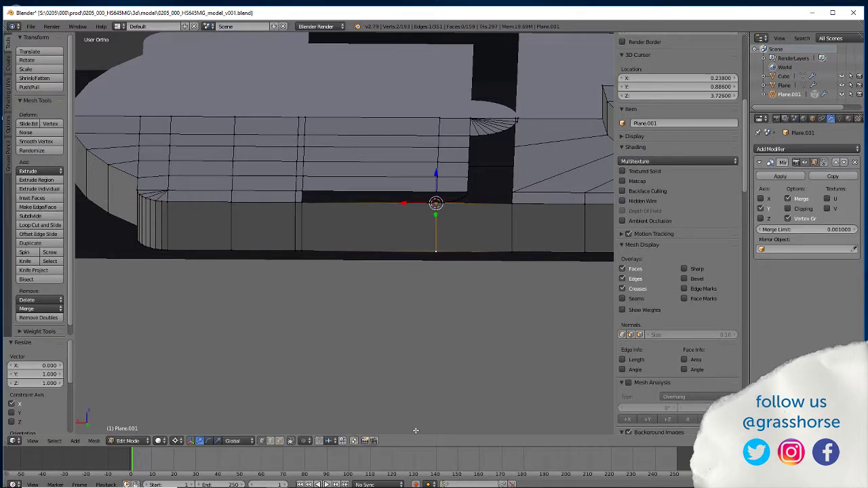
Merge the duplicate vertex across the whole mesh with Remove Doubles.
{"action": "key", "text": "a"}
{"action": "key", "text": "w"}
{"action": "left_click", "coordinate": [397, 244]}
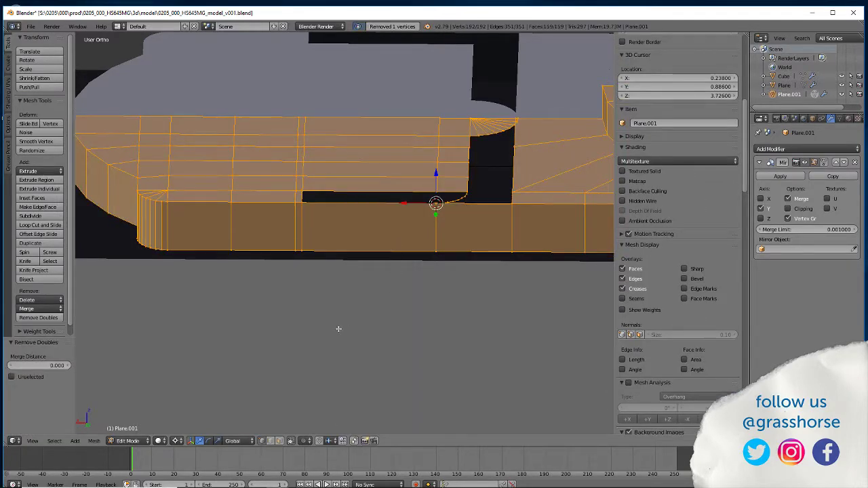
{"action": "middle_click_drag", "start_coordinate": [339, 329], "coordinate": [289, 365]}
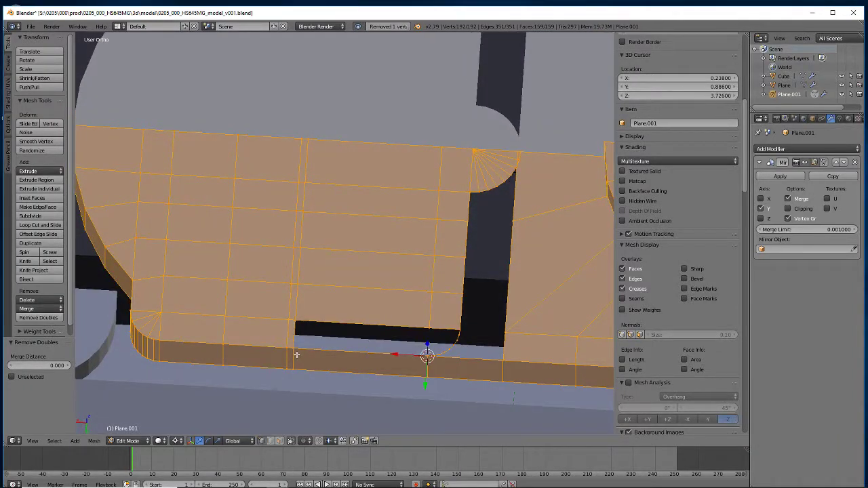
Snap the cursor to the arc's upper end and straighten the notch's side edges onto it (scale X 0).
{"action": "right_click", "coordinate": [524, 149]}
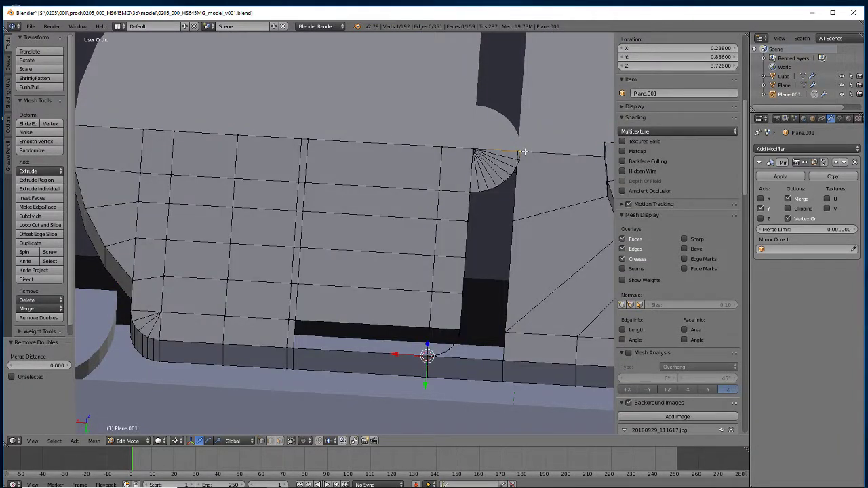
{"action": "key", "text": "shift+s"}
{"action": "left_click", "coordinate": [524, 151]}
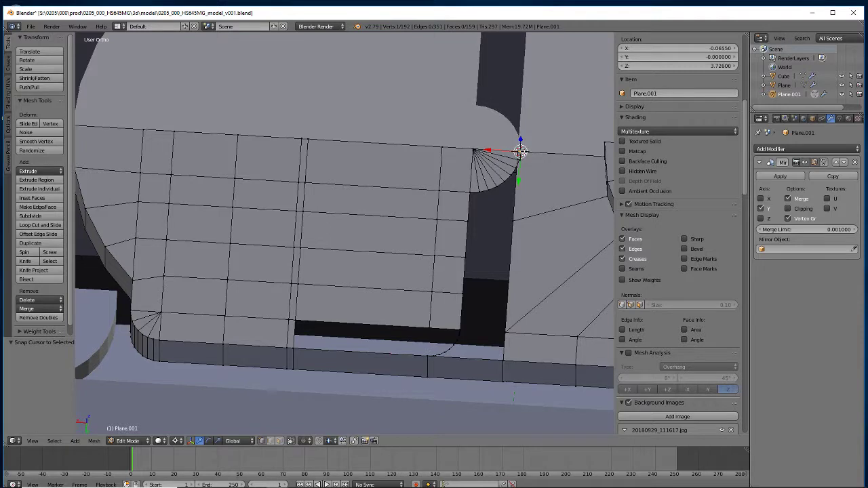
{"action": "right_click", "coordinate": [503, 357], "text": "alt"}
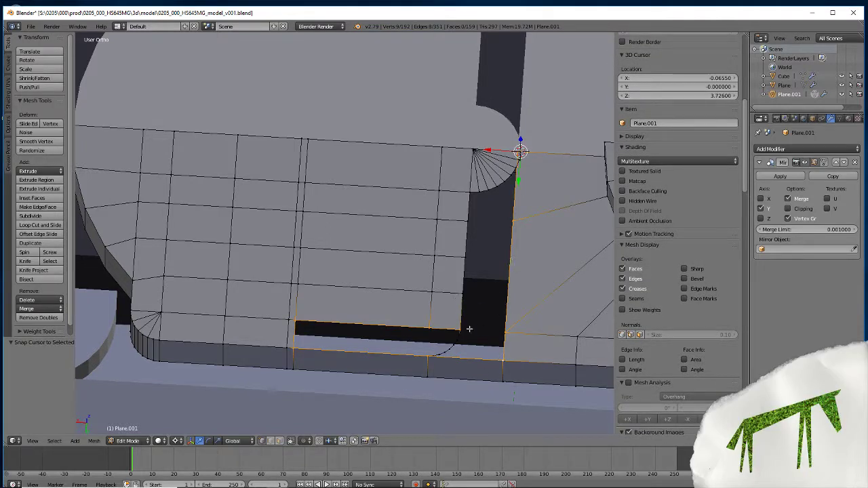
{"action": "right_click", "coordinate": [510, 268], "text": "alt+shift"}
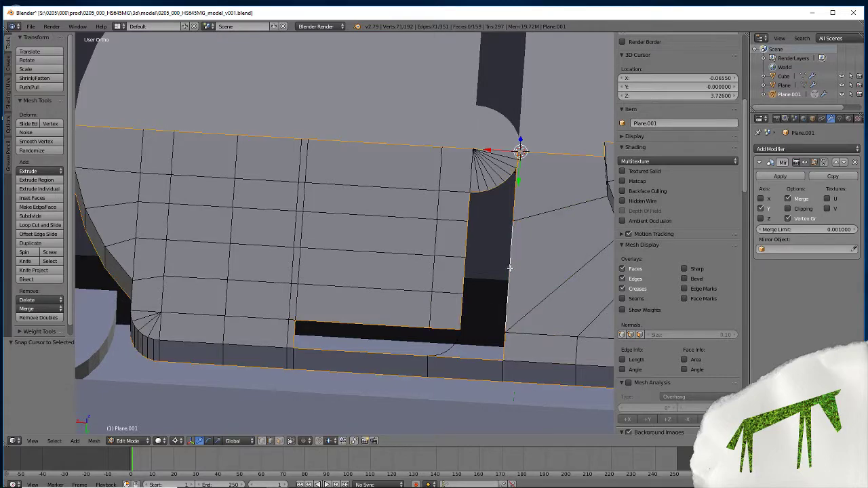
{"action": "middle_click_drag", "start_coordinate": [432, 357], "coordinate": [481, 329]}
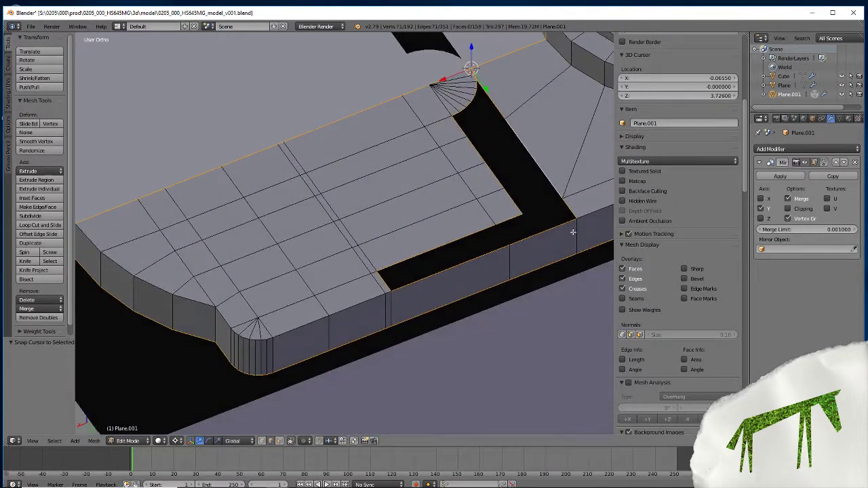
{"action": "right_click", "coordinate": [573, 232]}
{"action": "right_click", "coordinate": [493, 98], "text": "shift"}
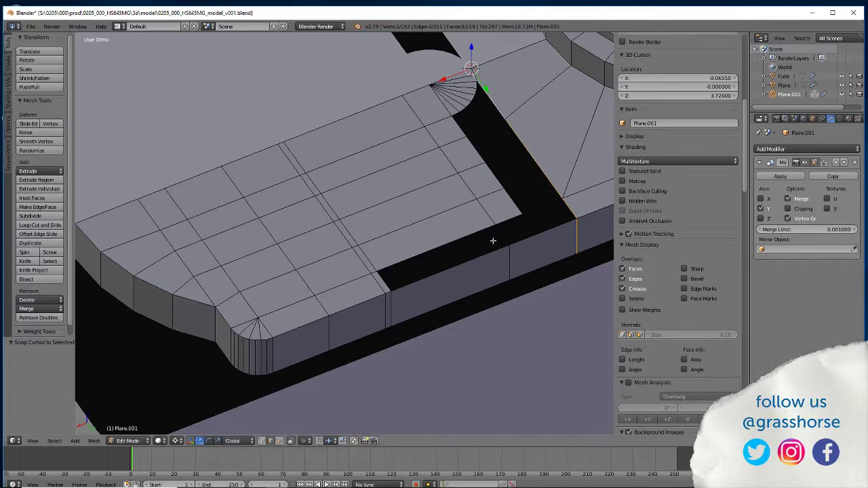
{"action": "key", "text": "s"}
{"action": "key", "text": "x"}
{"action": "key", "text": "0"}
{"action": "key", "text": "Return"}
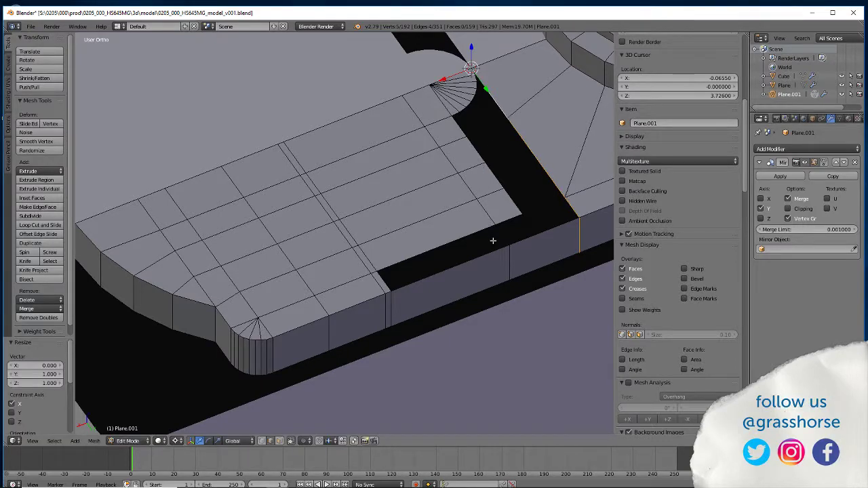
Remove the resulting duplicate vertex with Remove Doubles.
{"action": "key", "text": "a"}
{"action": "key", "text": "a"}
{"action": "key", "text": "w"}
{"action": "left_click", "coordinate": [493, 240]}
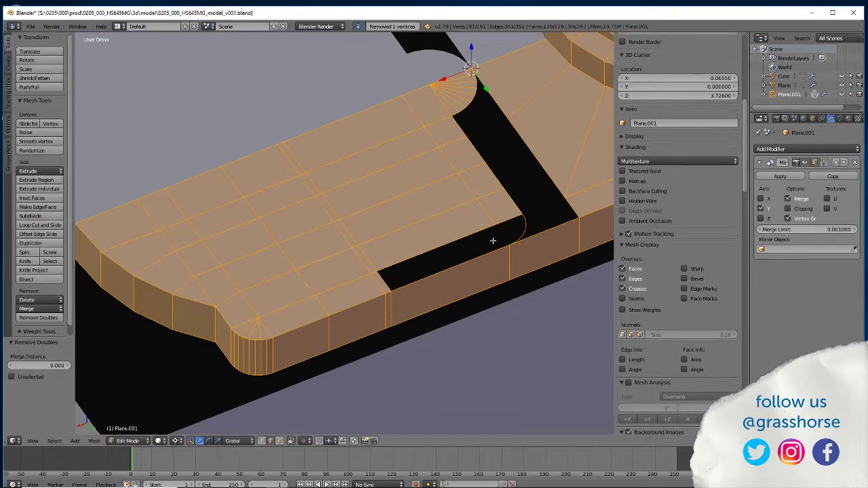
{"action": "key", "text": "a"}
Recalculate normals consistently across the whole mesh with Ctrl+N.
{"action": "middle_click_drag", "start_coordinate": [493, 240], "coordinate": [333, 368]}
{"action": "scroll", "coordinate": [343, 361], "scroll_direction": "up", "scroll_amount": 2}
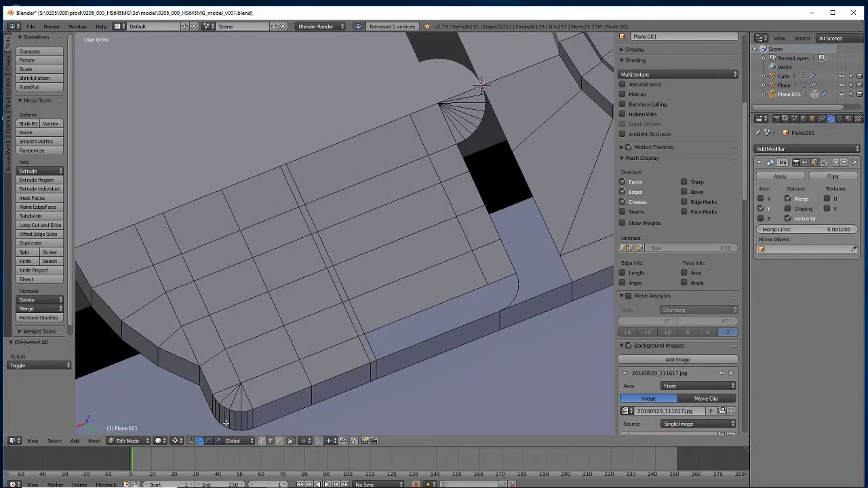
{"action": "right_click", "coordinate": [391, 322]}
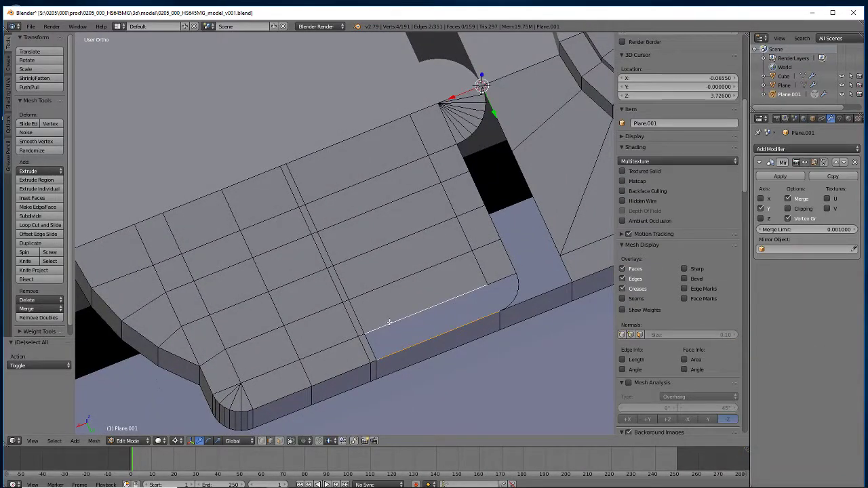
{"action": "key", "text": "a"}
{"action": "key", "text": "a"}
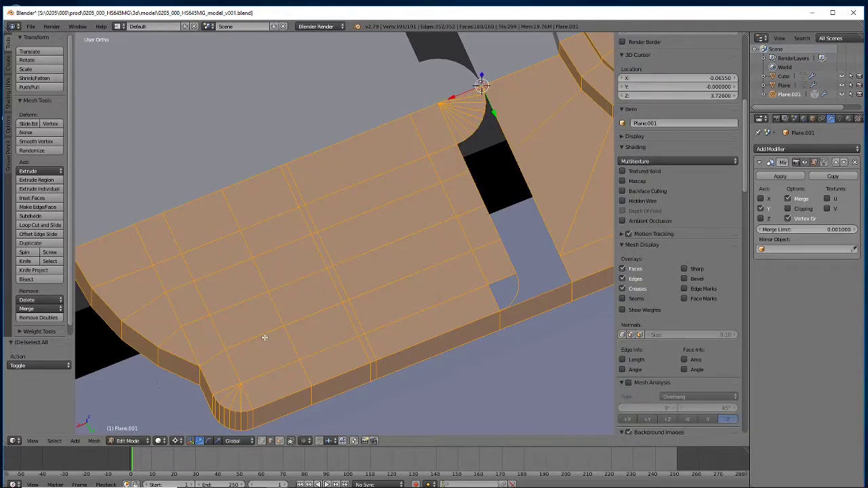
{"action": "key", "text": "ctrl+n"}
Fill the first two faces between the notch's corner vertex and the arc.
{"action": "middle_click_drag", "start_coordinate": [264, 338], "coordinate": [164, 278]}
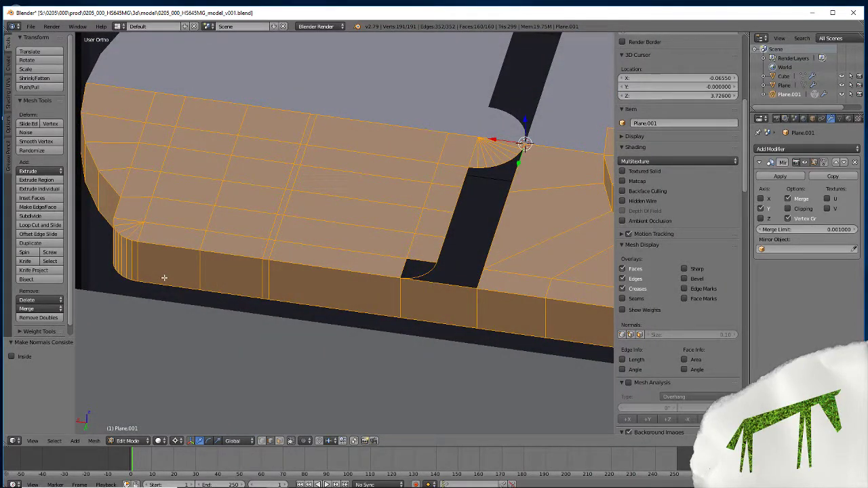
{"action": "scroll", "coordinate": [401, 296], "scroll_direction": "up", "scroll_amount": 5}
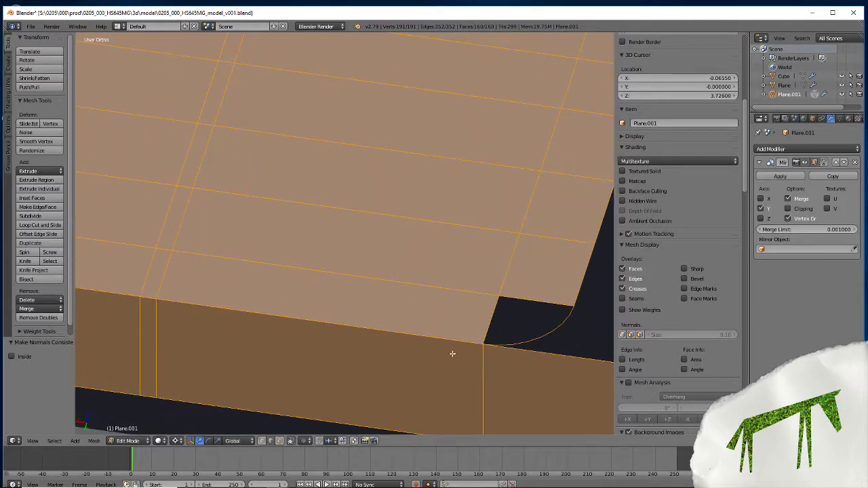
{"action": "scroll", "coordinate": [454, 373], "scroll_direction": "up", "scroll_amount": 2}
{"action": "scroll", "coordinate": [454, 373], "scroll_direction": "down", "scroll_amount": 3}
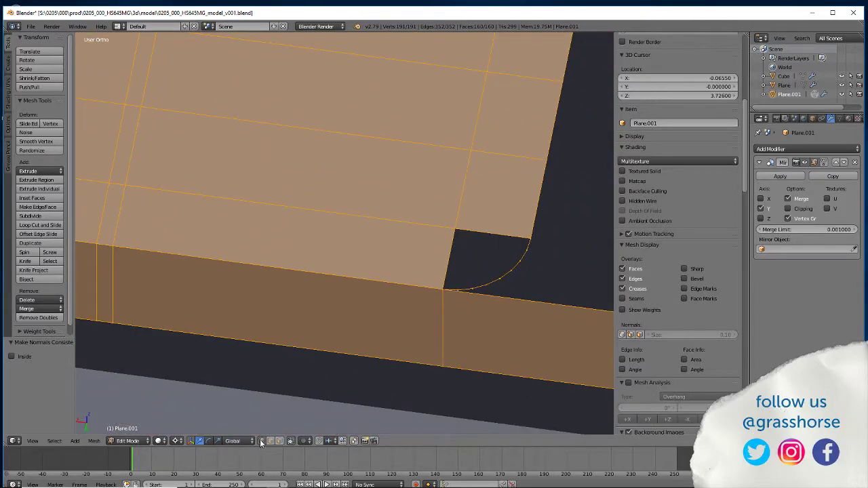
{"action": "right_click", "coordinate": [529, 239]}
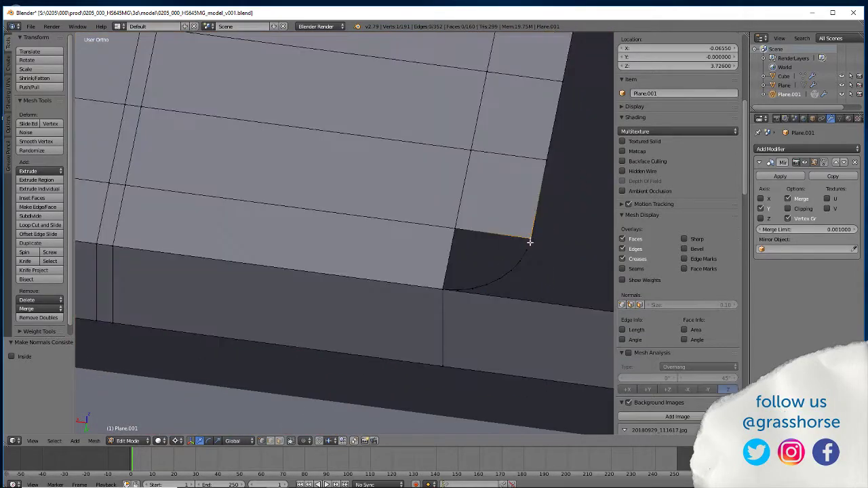
{"action": "right_click", "coordinate": [455, 229], "text": "alt"}
{"action": "key", "text": "f"}
{"action": "right_click", "coordinate": [517, 264], "text": "shift"}
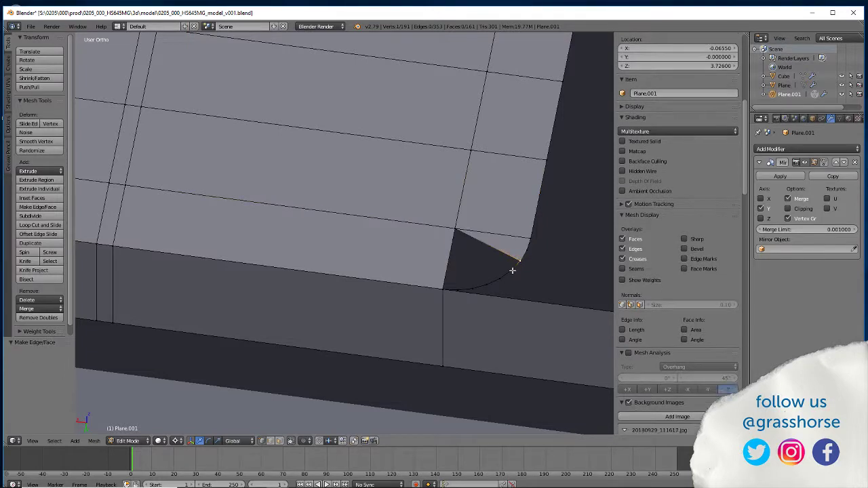
{"action": "right_click", "coordinate": [453, 230], "text": "shift"}
{"action": "key", "text": "f"}
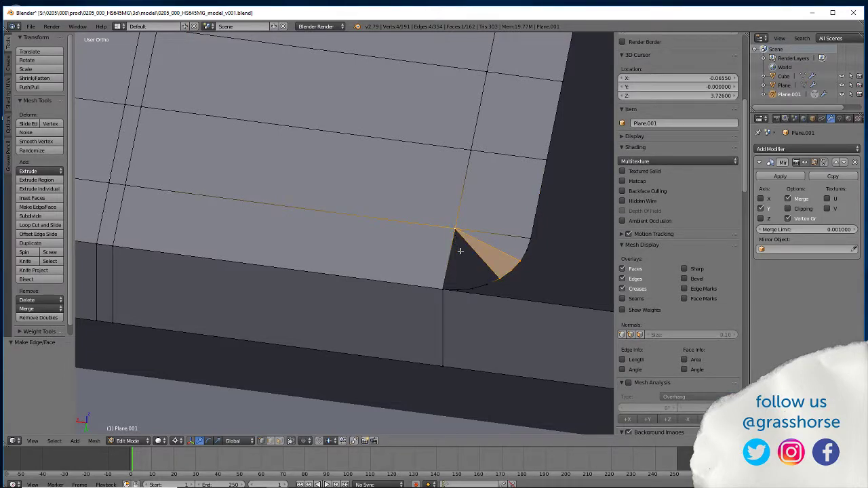
Fill the remaining corner faces linking the arc vertices, lower vertices and corner vertex.
{"action": "right_click", "coordinate": [455, 231]}
{"action": "right_click", "coordinate": [498, 279], "text": "shift"}
{"action": "right_click", "coordinate": [470, 286], "text": "shift"}
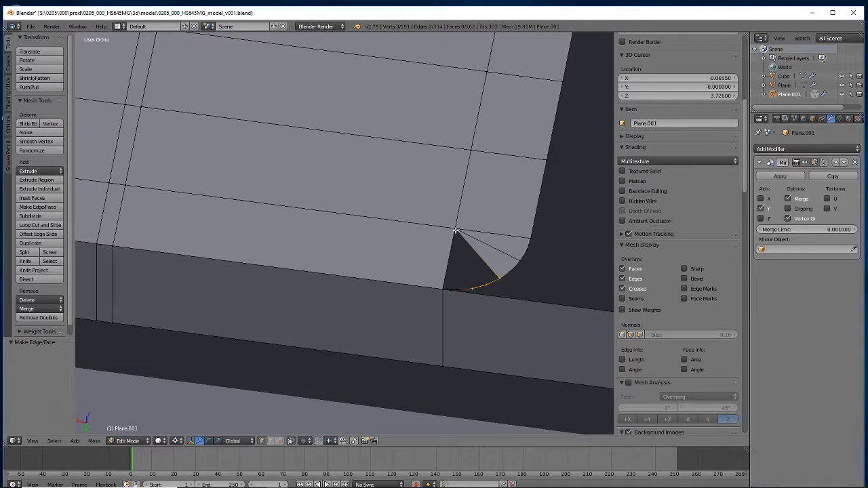
{"action": "key", "text": "f"}
{"action": "right_click", "coordinate": [457, 288]}
{"action": "right_click", "coordinate": [472, 289], "text": "shift"}
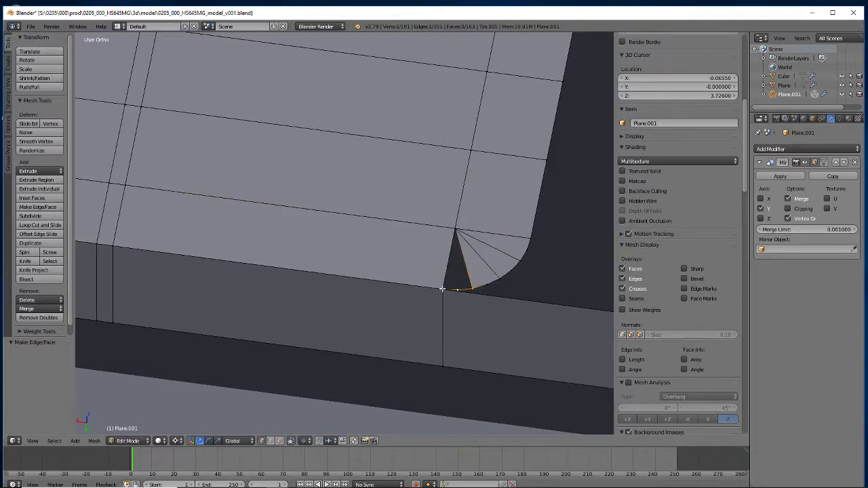
{"action": "right_click", "coordinate": [443, 289], "text": "shift"}
{"action": "right_click", "coordinate": [455, 230], "text": "shift"}
{"action": "key", "text": "f"}
{"action": "mouse_move", "coordinate": [355, 362]}
{"action": "middle_mouse_down"}
{"action": "mouse_move", "coordinate": [324, 314]}
{"action": "mouse_move", "coordinate": [301, 335]}
{"action": "mouse_move", "coordinate": [297, 343]}
{"action": "mouse_move", "coordinate": [322, 346]}
{"action": "mouse_move", "coordinate": [316, 340]}
{"action": "mouse_move", "coordinate": [311, 362]}
{"action": "mouse_move", "coordinate": [370, 362]}
{"action": "middle_mouse_up"}
{"action": "scroll", "coordinate": [348, 354], "scroll_direction": "down", "scroll_amount": 4}
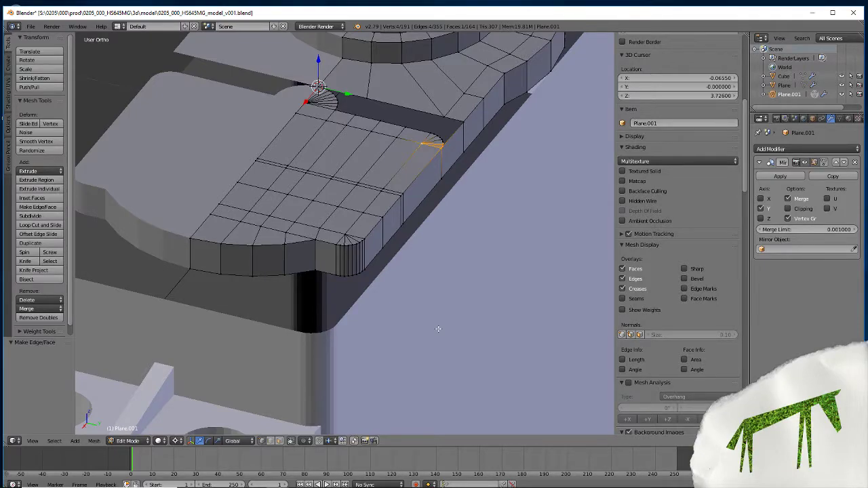
{"action": "middle_click_drag", "start_coordinate": [401, 321], "coordinate": [343, 327]}
{"action": "scroll", "coordinate": [343, 328], "scroll_direction": "up", "scroll_amount": 3}
{"action": "scroll", "coordinate": [327, 351], "scroll_direction": "up", "scroll_amount": 3}
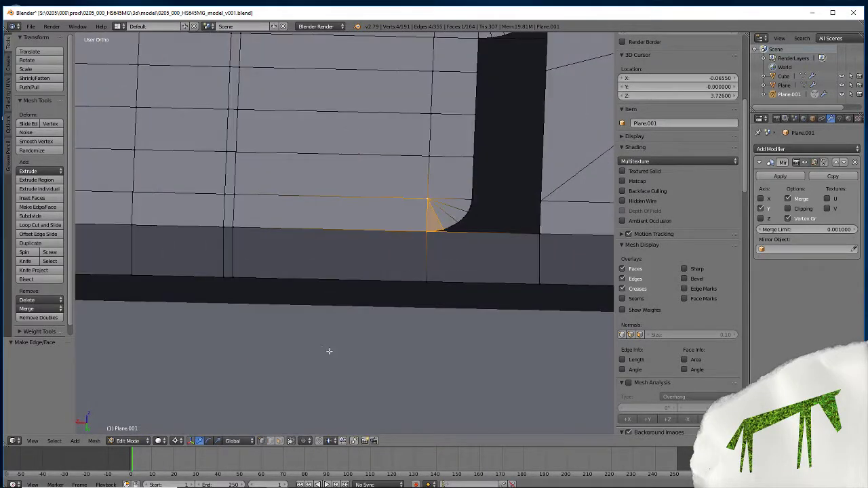
{"action": "middle_click_drag", "start_coordinate": [353, 292], "coordinate": [318, 294]}
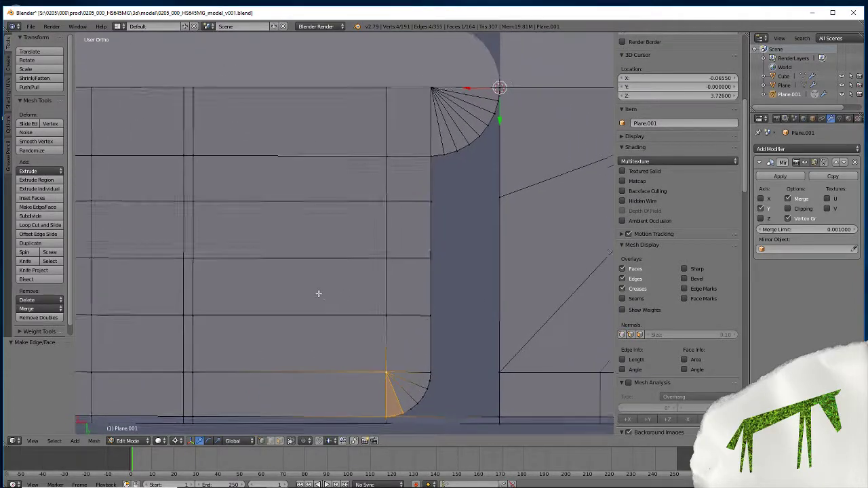
{"action": "middle_click_drag", "start_coordinate": [324, 330], "coordinate": [388, 372]}
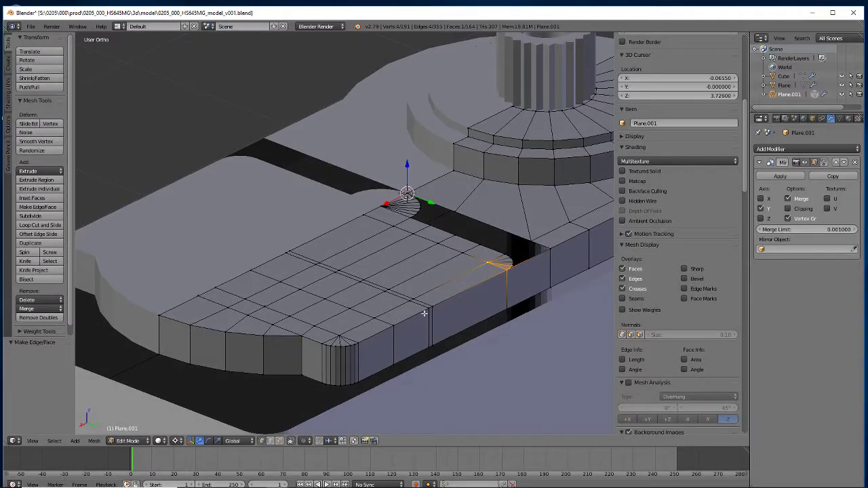
{"action": "middle_click_drag", "start_coordinate": [424, 312], "coordinate": [364, 287]}
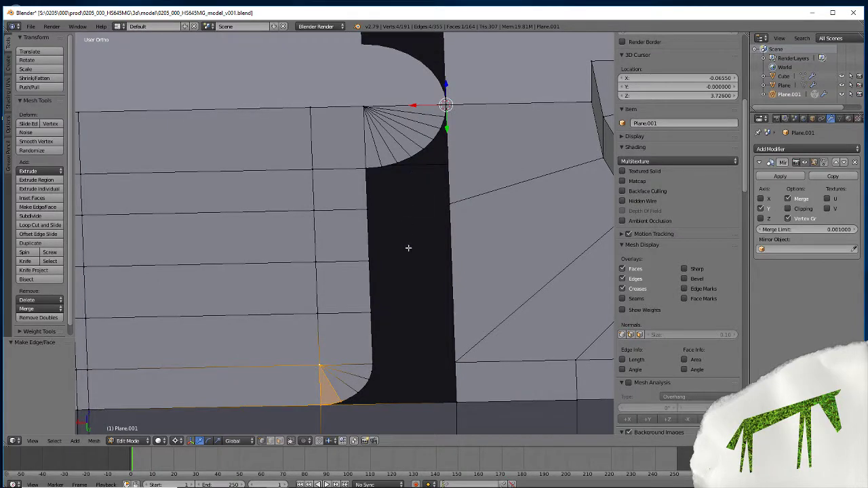
{"action": "middle_click_drag", "start_coordinate": [406, 416], "coordinate": [399, 353], "text": "shift"}
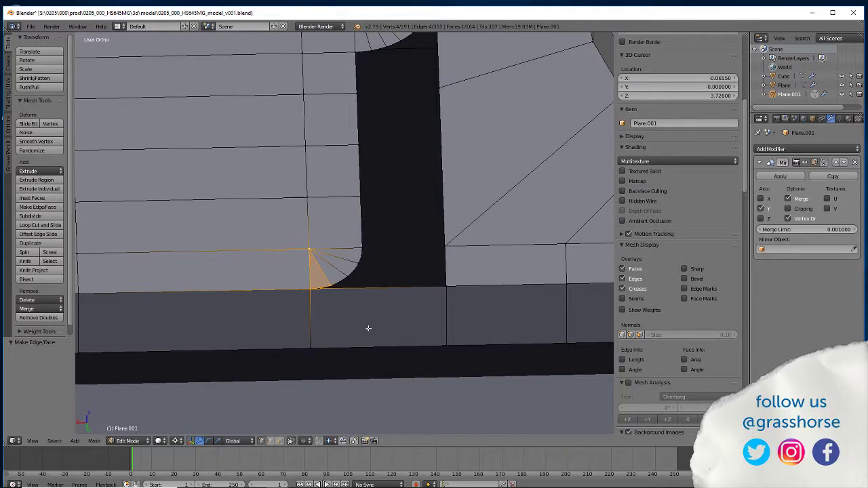
{"action": "scroll", "coordinate": [368, 329], "scroll_direction": "down", "scroll_amount": 6}
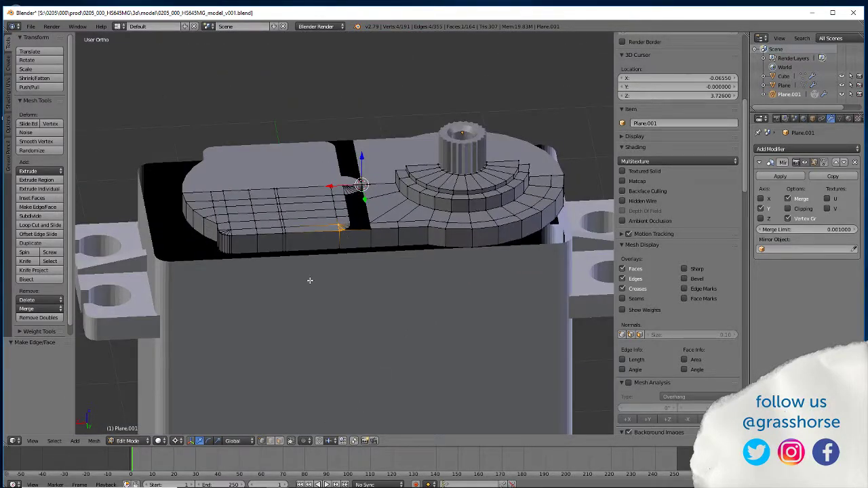
{"action": "scroll", "coordinate": [327, 237], "scroll_direction": "up", "scroll_amount": 4}
{"action": "scroll", "coordinate": [397, 247], "scroll_direction": "down", "scroll_amount": 2}
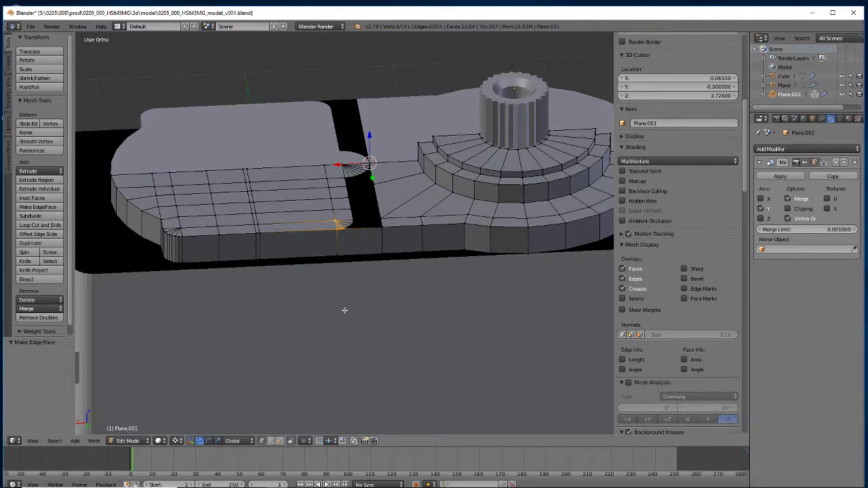
{"action": "middle_click_drag", "start_coordinate": [344, 310], "coordinate": [253, 324]}
{"action": "scroll", "coordinate": [264, 343], "scroll_direction": "down", "scroll_amount": 4}
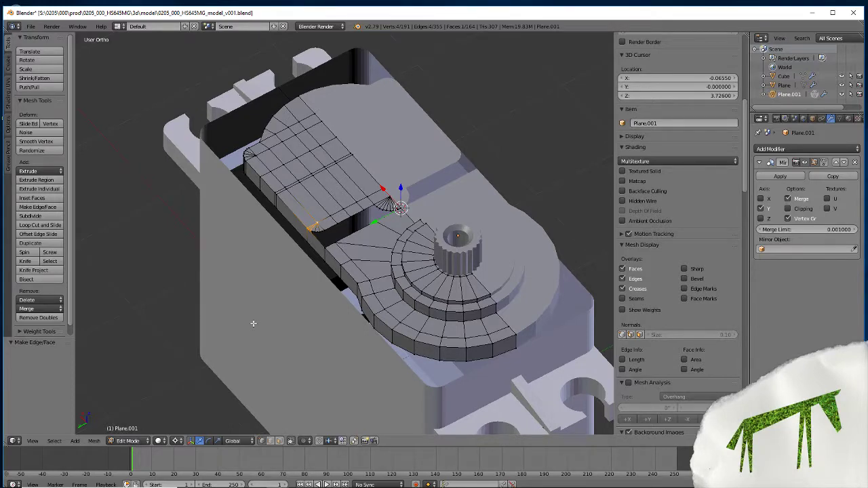
{"action": "scroll", "coordinate": [253, 324], "scroll_direction": "up", "scroll_amount": 6}
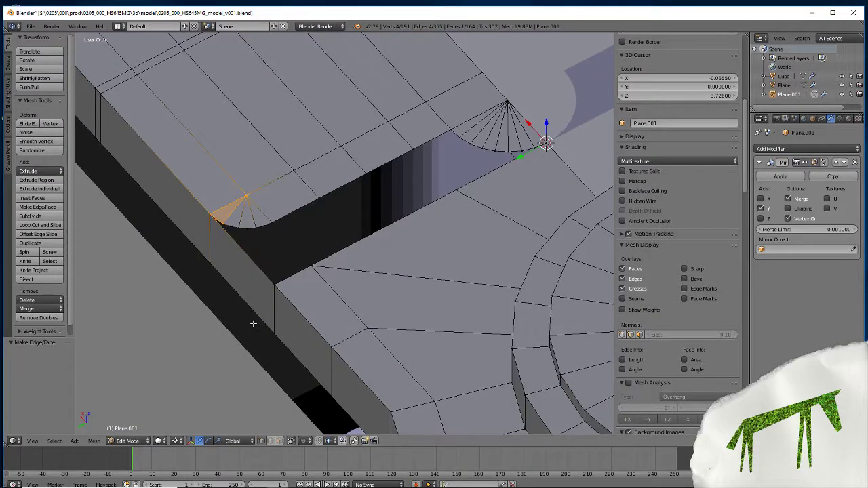
{"action": "middle_click_drag", "start_coordinate": [253, 323], "coordinate": [382, 341]}
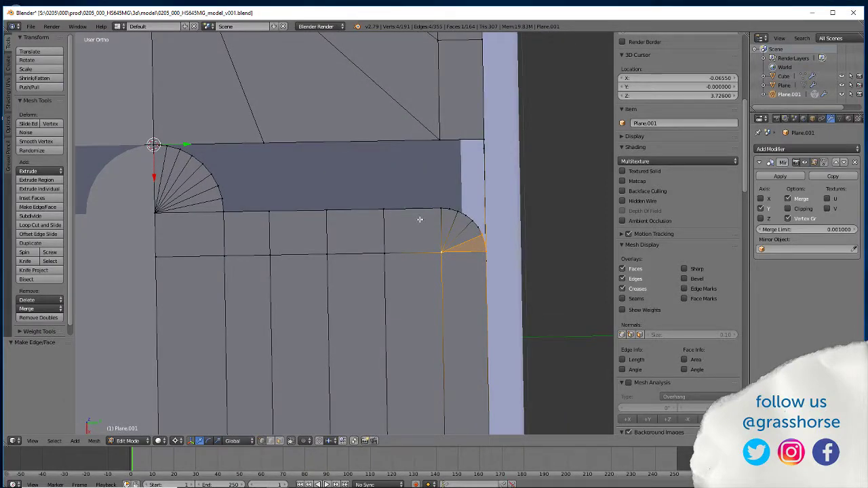
{"action": "right_click", "coordinate": [439, 139]}
{"action": "key", "text": "z"}
{"action": "right_click", "coordinate": [442, 207]}
{"action": "key", "text": "z"}
{"action": "key", "text": "z"}
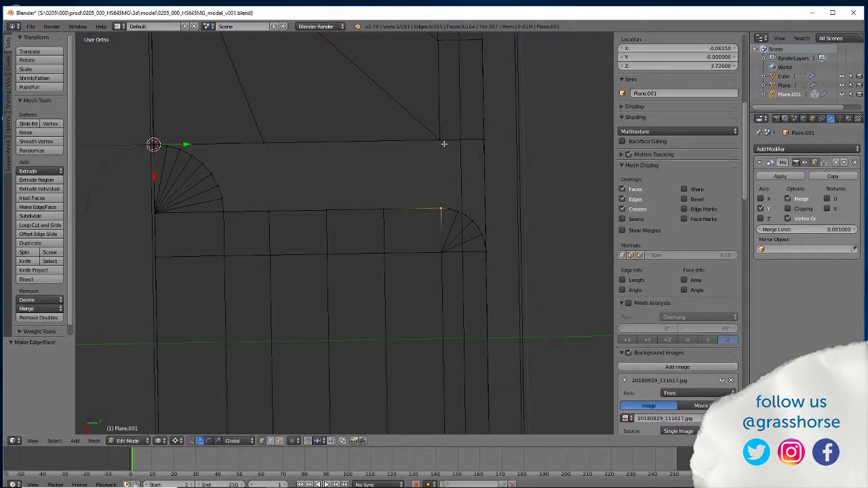
{"action": "key", "text": "z"}
{"action": "right_click", "coordinate": [441, 146], "text": "shift"}
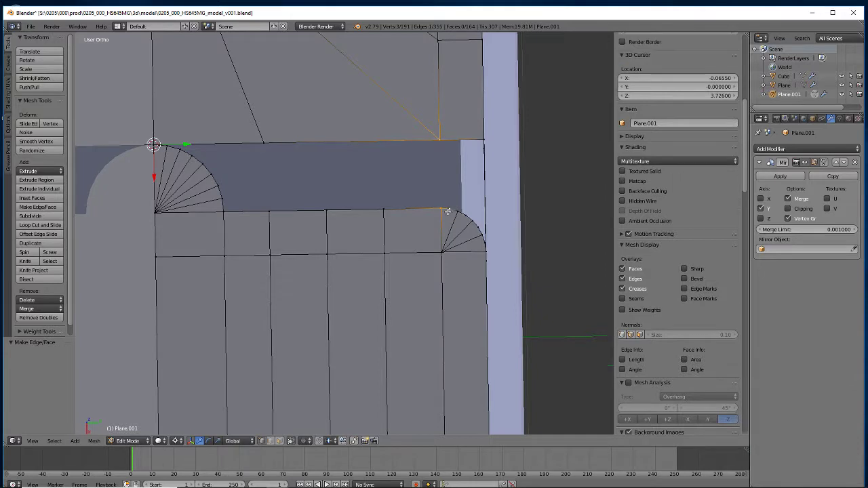
{"action": "key", "text": "f"}
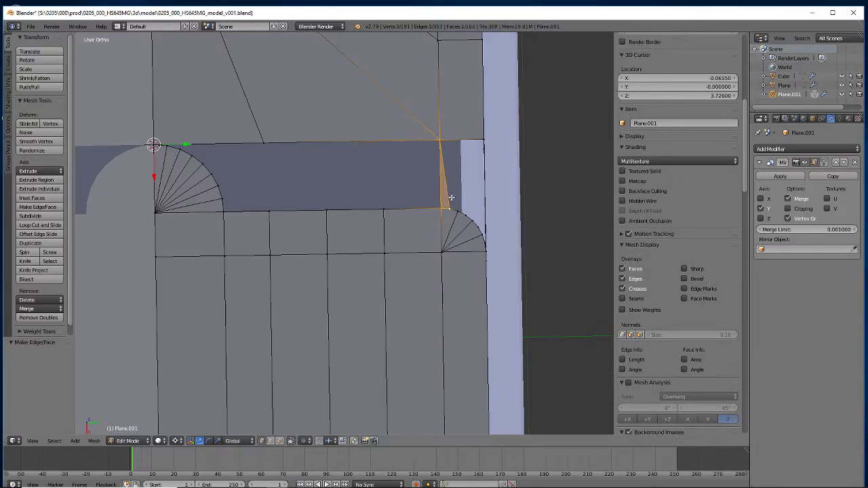
{"action": "right_click", "coordinate": [442, 143]}
{"action": "right_click", "coordinate": [458, 211], "text": "shift"}
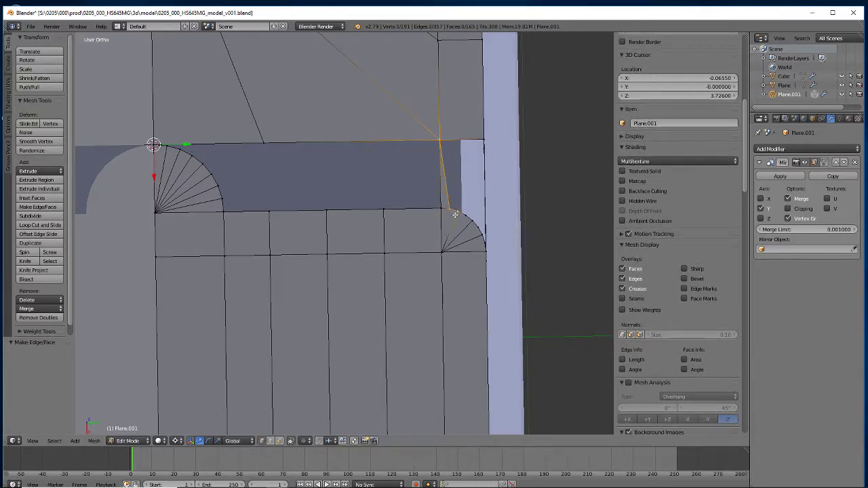
{"action": "key", "text": "f"}
{"action": "right_click", "coordinate": [441, 144]}
{"action": "right_click", "coordinate": [459, 207], "text": "shift"}
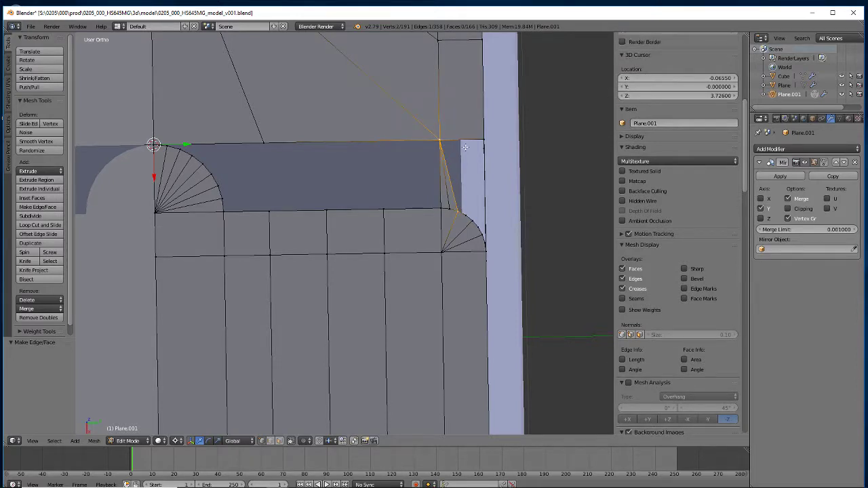
{"action": "right_click", "coordinate": [484, 141], "text": "shift"}
{"action": "key", "text": "f"}
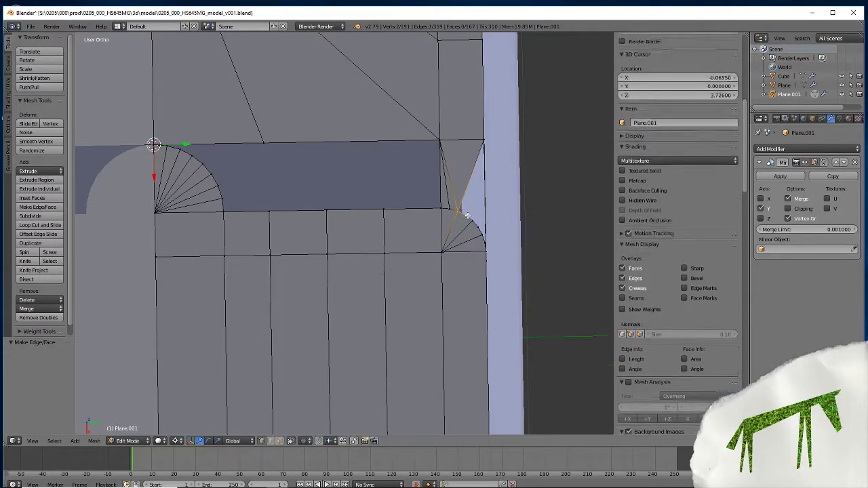
{"action": "right_click", "coordinate": [480, 148], "text": "shift"}
{"action": "key", "text": "j"}
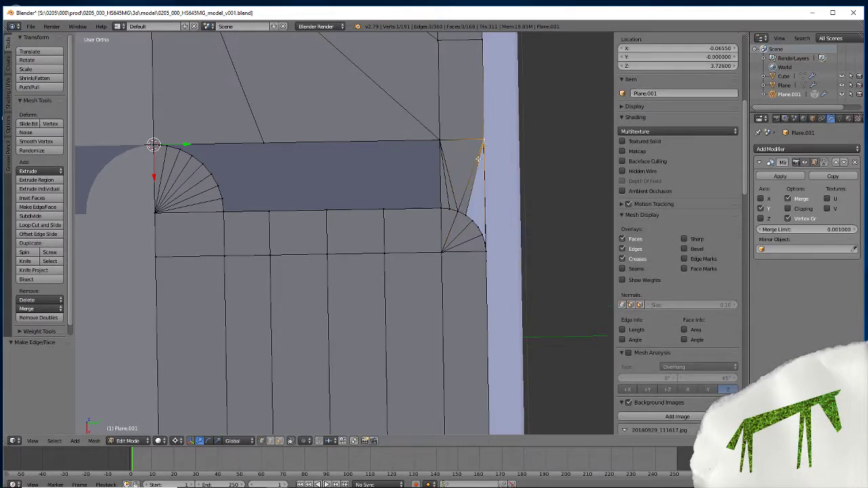
{"action": "key", "text": "j"}
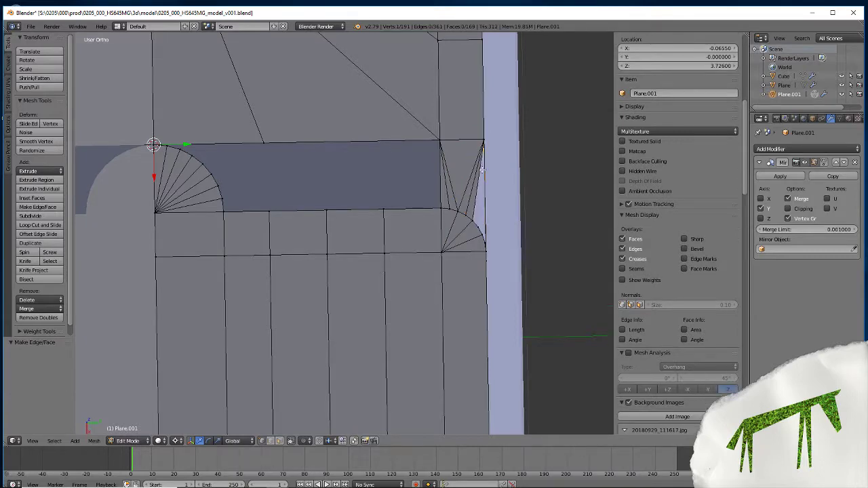
{"action": "right_click", "coordinate": [473, 219], "text": "shift"}
{"action": "right_click", "coordinate": [482, 150], "text": "shift"}
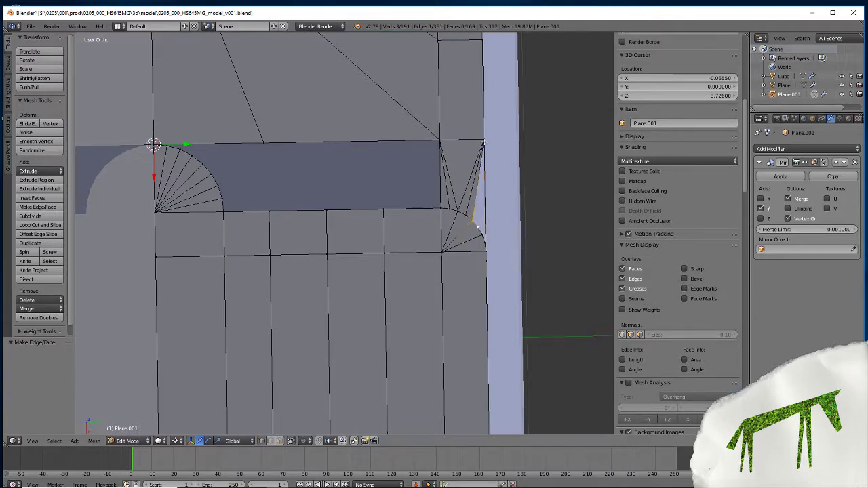
{"action": "middle_click_drag", "start_coordinate": [472, 198], "coordinate": [497, 185]}
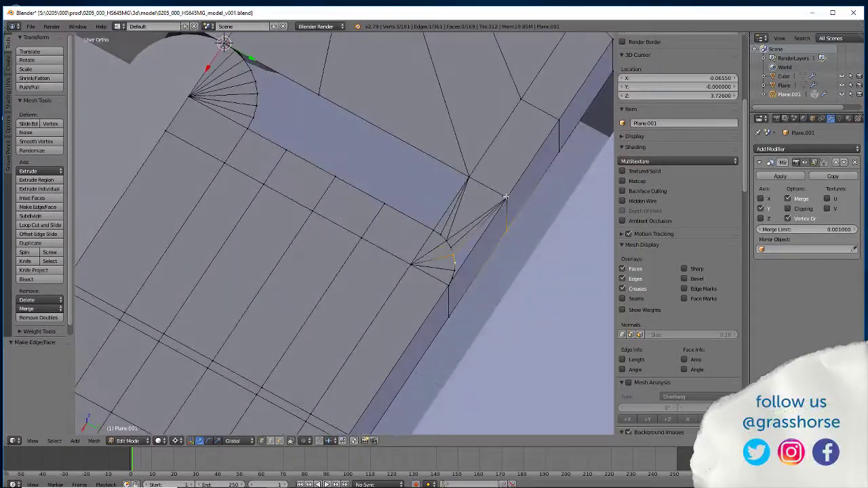
{"action": "middle_click_drag", "start_coordinate": [359, 292], "coordinate": [285, 332]}
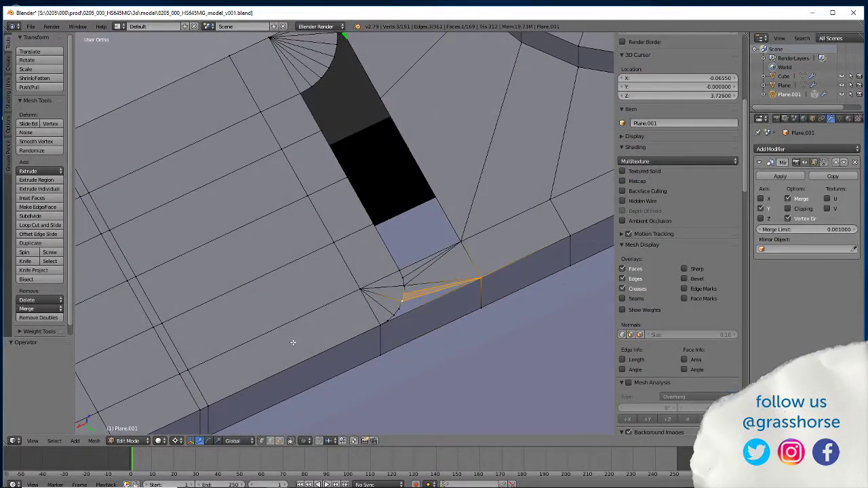
{"action": "key", "text": "ctrl+z"}
{"action": "key", "text": "ctrl+z"}
{"action": "key", "text": "ctrl+z"}
{"action": "key", "text": "ctrl+z"}
{"action": "key", "text": "ctrl+z"}
{"action": "key", "text": "ctrl+z"}
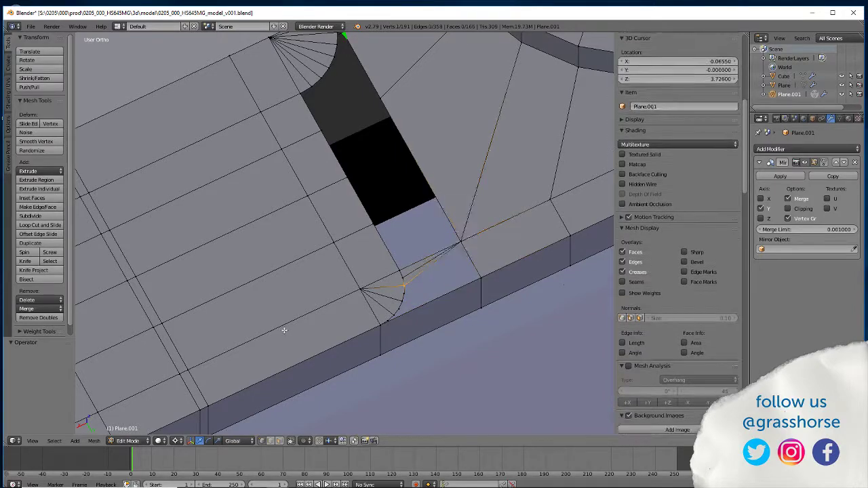
{"action": "key", "text": "ctrl+z"}
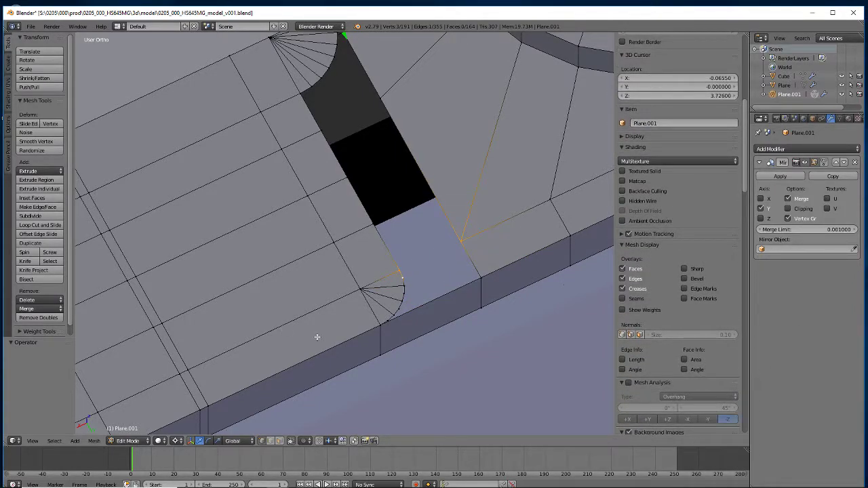
{"action": "mouse_move", "coordinate": [336, 248]}
{"action": "middle_mouse_down"}
{"action": "mouse_move", "coordinate": [295, 207]}
{"action": "mouse_move", "coordinate": [315, 220]}
{"action": "mouse_move", "coordinate": [324, 250]}
{"action": "middle_mouse_up"}
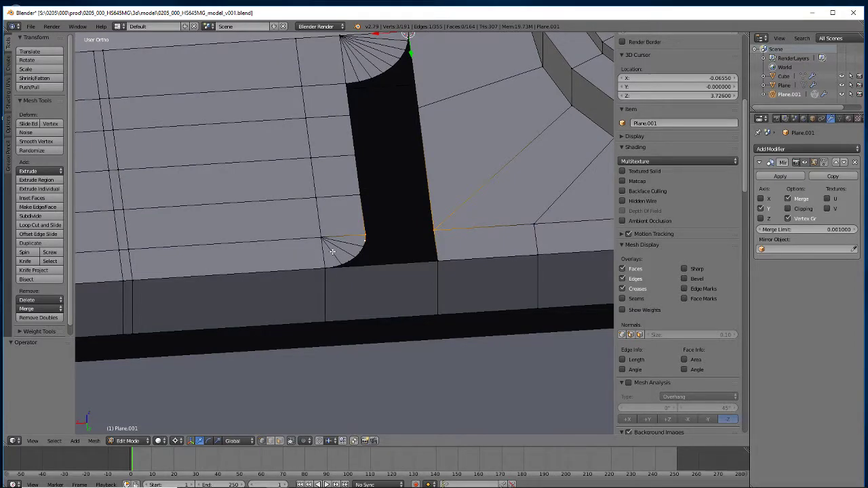
{"action": "scroll", "coordinate": [333, 251], "scroll_direction": "down", "scroll_amount": 5}
{"action": "middle_click_drag", "start_coordinate": [319, 197], "coordinate": [324, 291]}
{"action": "scroll", "coordinate": [317, 299], "scroll_direction": "up", "scroll_amount": 2}
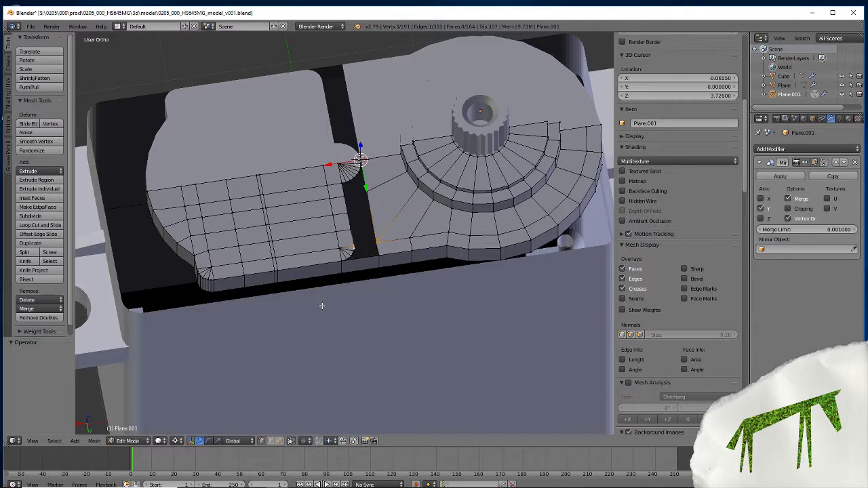
{"action": "scroll", "coordinate": [322, 306], "scroll_direction": "up", "scroll_amount": 6}
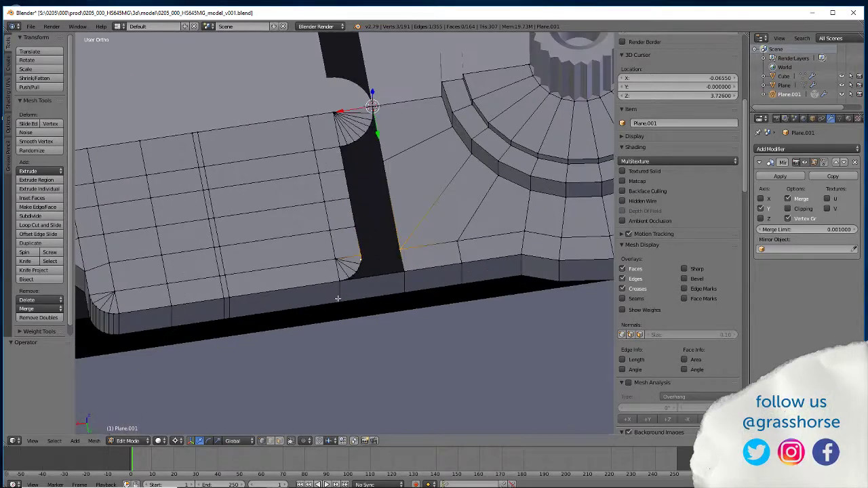
{"action": "middle_click_drag", "start_coordinate": [313, 331], "coordinate": [328, 255]}
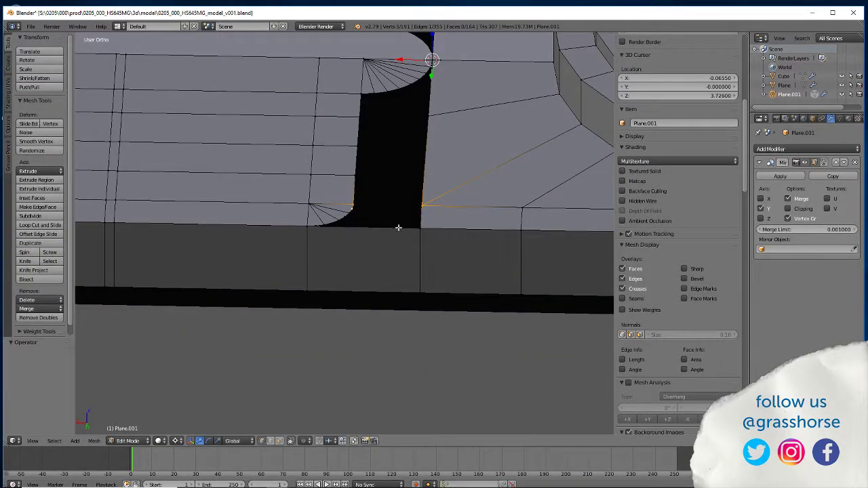
Cut three vertical loops into the side wall beneath the corner and select the wall's top edge.
{"action": "left_click", "coordinate": [41, 226]}
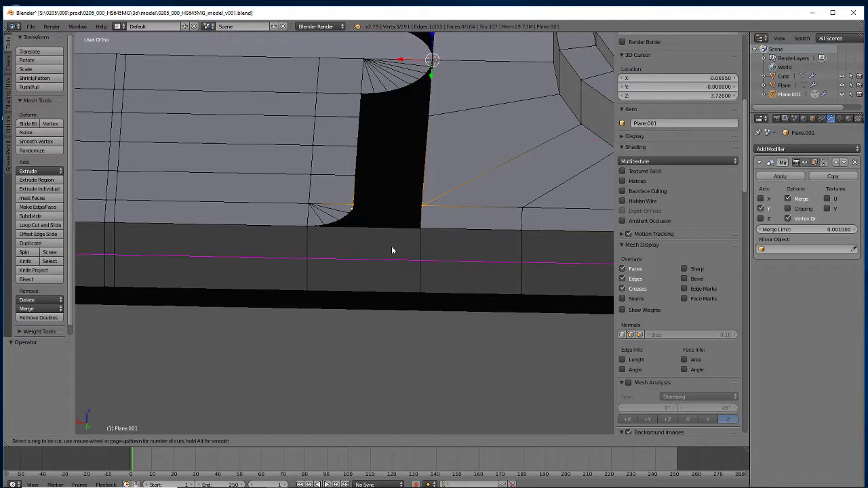
{"action": "scroll", "coordinate": [362, 288], "scroll_direction": "up", "scroll_amount": 1}
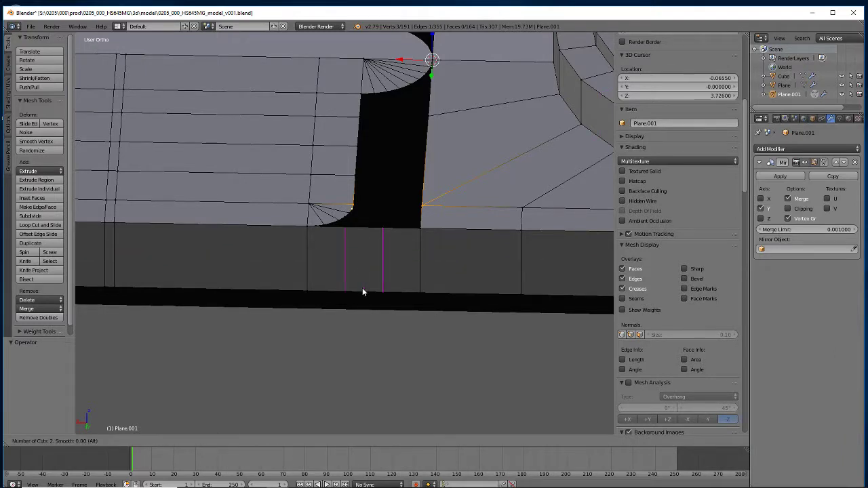
{"action": "scroll", "coordinate": [363, 289], "scroll_direction": "up", "scroll_amount": 1}
{"action": "left_click", "coordinate": [362, 289]}
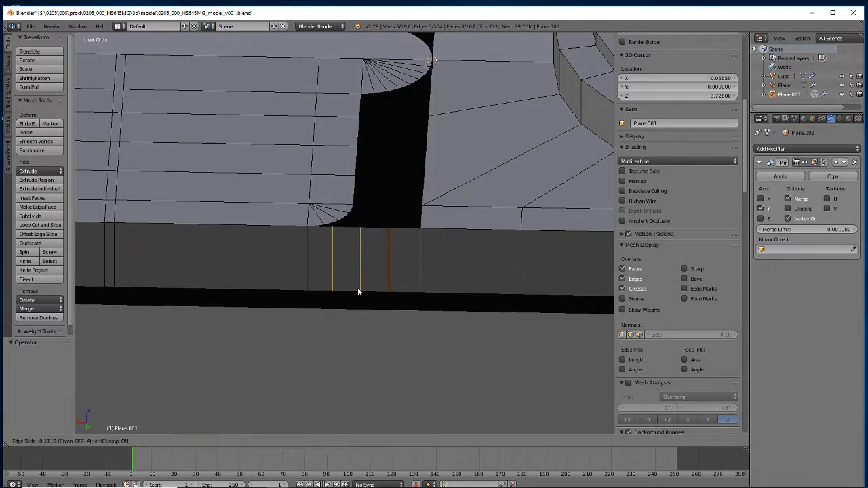
{"action": "left_click", "coordinate": [360, 289]}
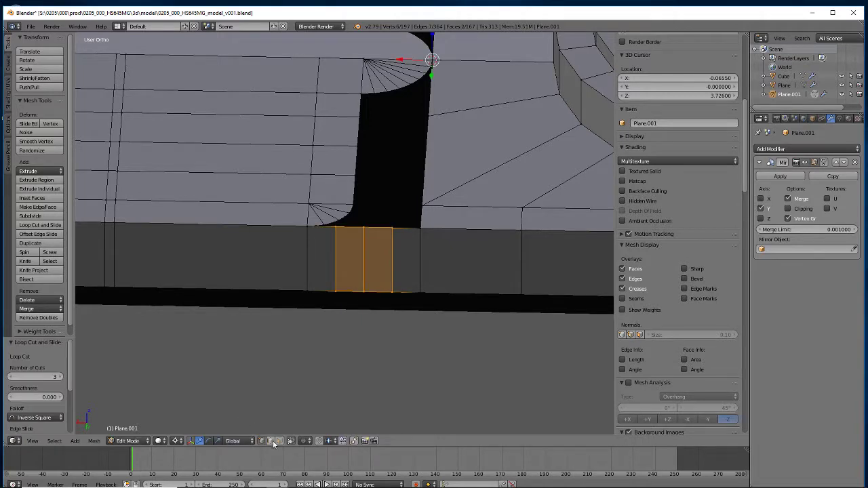
{"action": "left_click", "coordinate": [330, 224]}
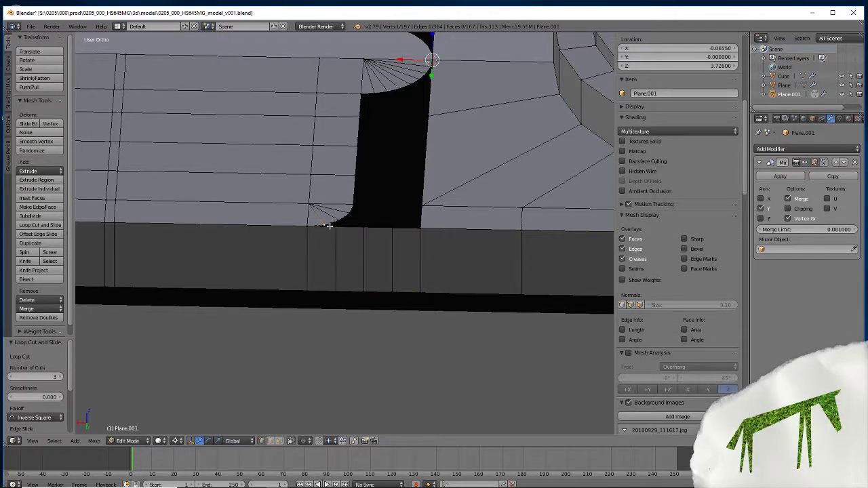
{"action": "left_click", "coordinate": [316, 226]}
Join the wall's top edge to the corner, undo a stray triangle, and fill the first corner face.
{"action": "key", "text": "f"}
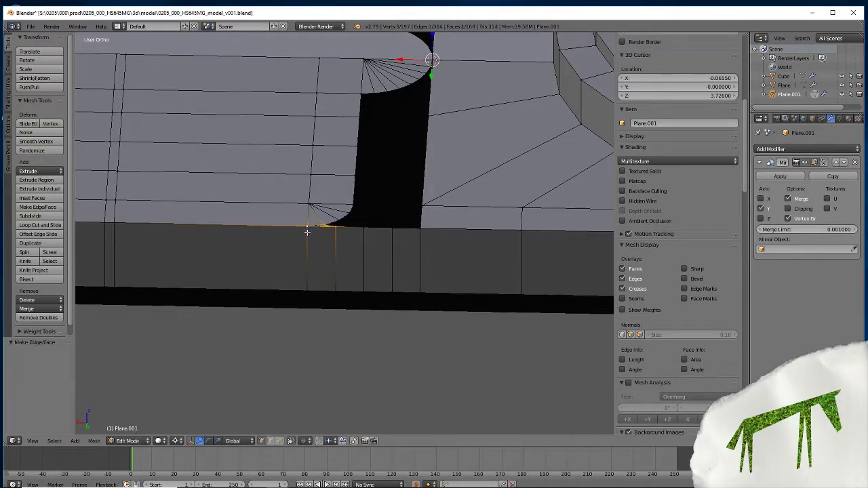
{"action": "scroll", "coordinate": [278, 236], "scroll_direction": "up", "scroll_amount": 3}
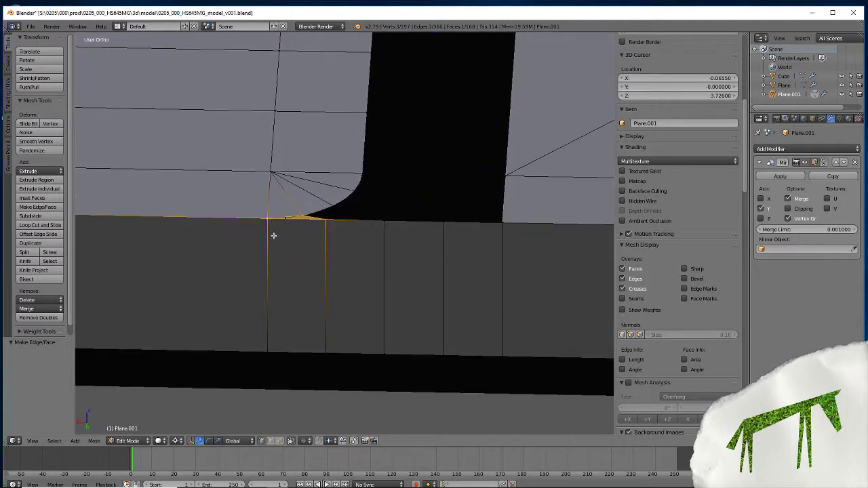
{"action": "key", "text": "ctrl+z"}
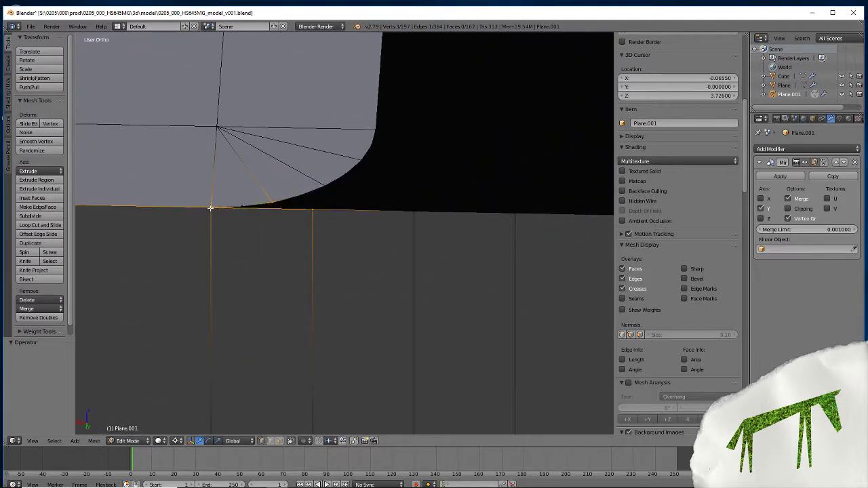
{"action": "right_click", "coordinate": [312, 211], "text": "shift"}
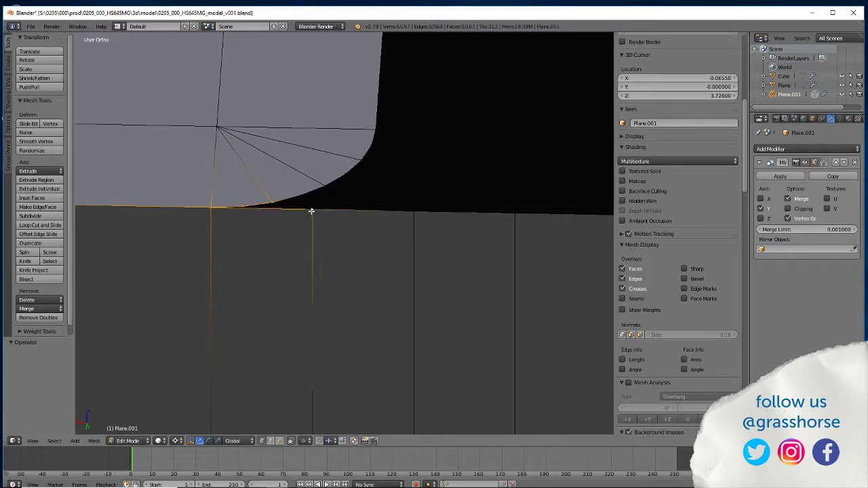
{"action": "key", "text": "f"}
Fill a face linking the new wall edge's top vertex, the corner vertex and the farther wall edge.
{"action": "right_click", "coordinate": [311, 209]}
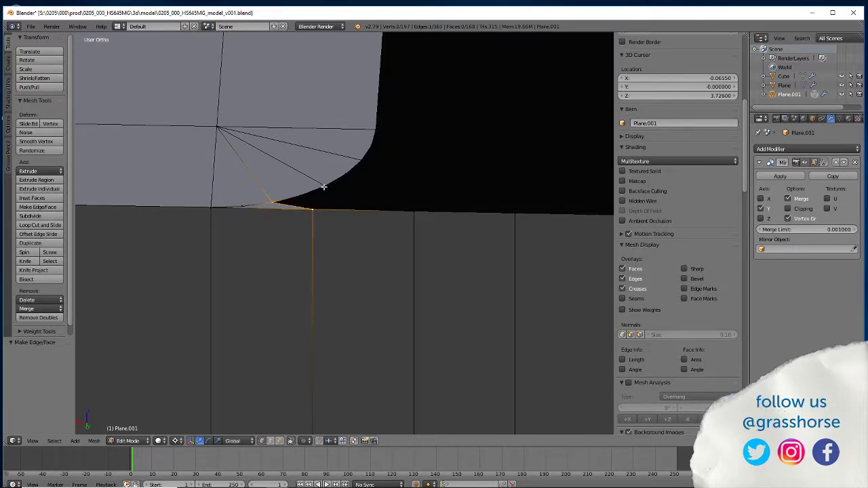
{"action": "right_click", "coordinate": [325, 186], "text": "shift"}
{"action": "right_click", "coordinate": [413, 211], "text": "shift"}
{"action": "key", "text": "f"}
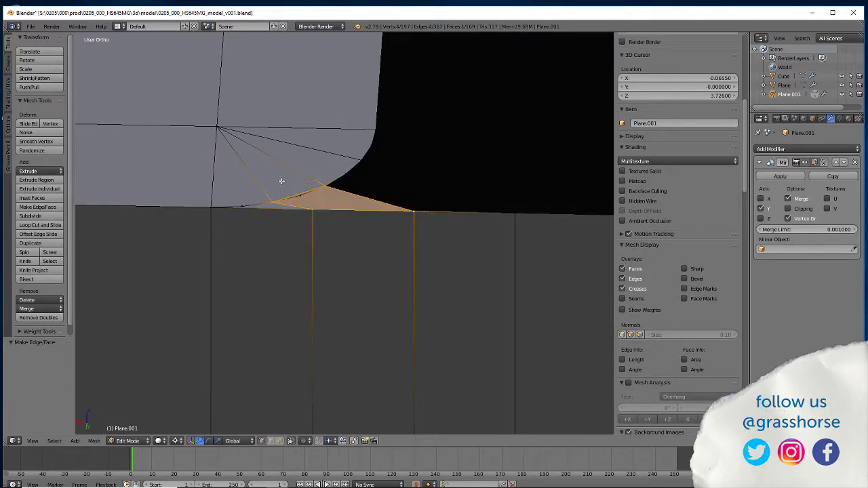
Attempt a face from the arc's end to the wall edge and remove the misplaced triangle.
{"action": "right_click", "coordinate": [272, 202]}
{"action": "right_click", "coordinate": [312, 211], "text": "shift"}
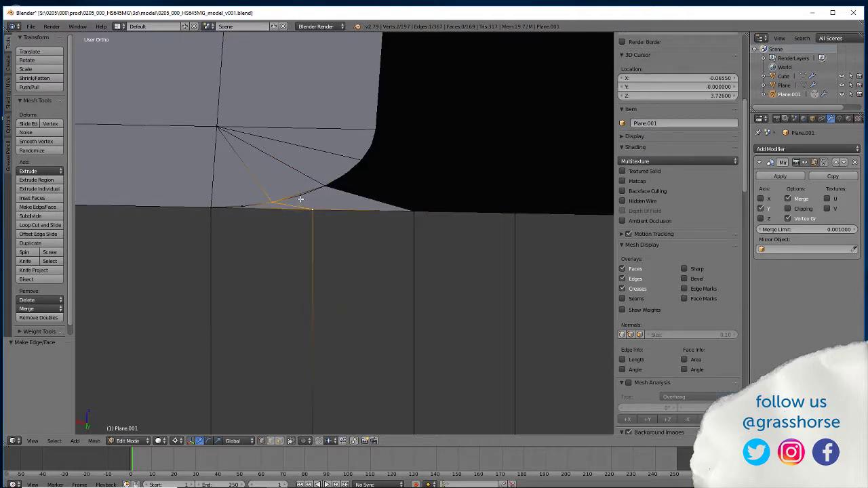
{"action": "right_click", "coordinate": [300, 195], "text": "shift"}
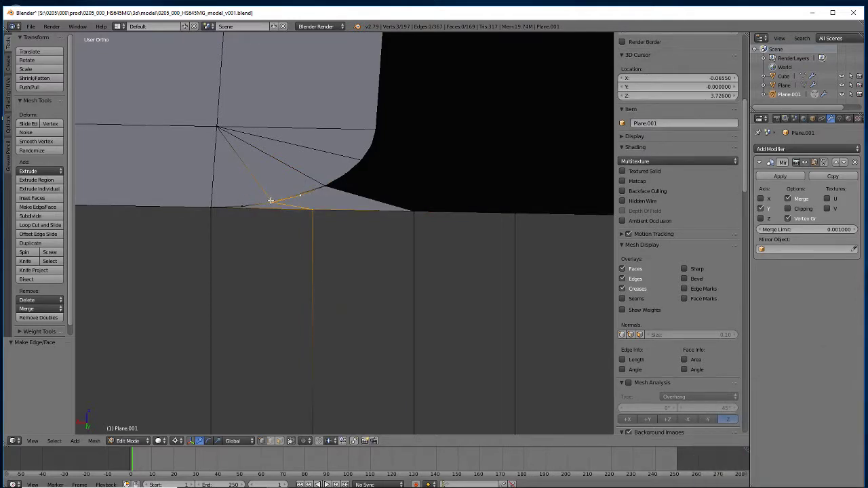
{"action": "right_click", "coordinate": [270, 200]}
{"action": "right_click", "coordinate": [311, 208], "text": "ctrl"}
{"action": "key", "text": "ctrl+KP_Add"}
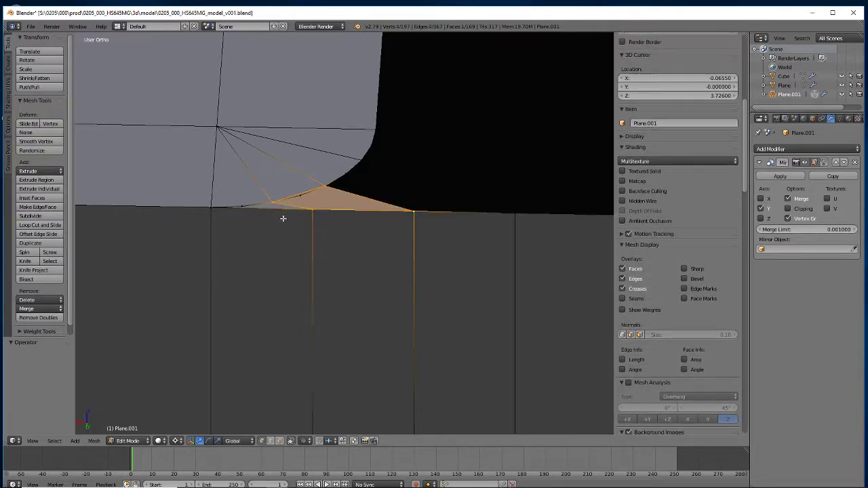
{"action": "key", "text": "ctrl+x"}
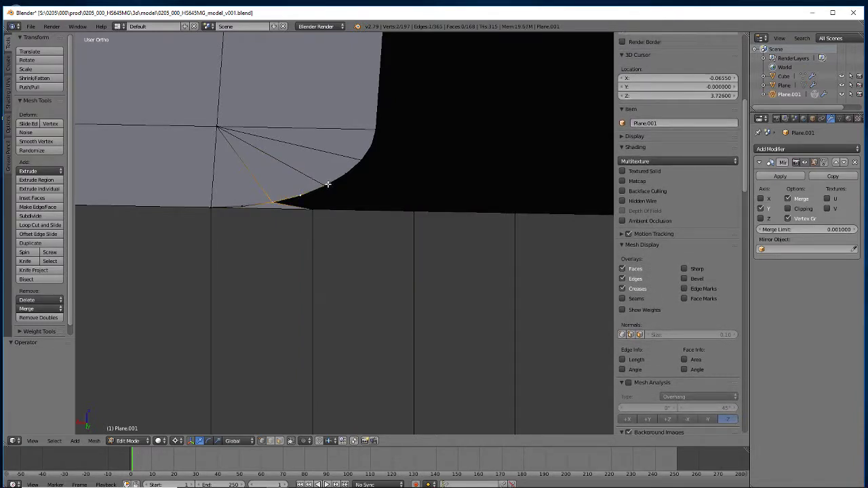
Fill two triangles stepping from the arc toward the wall edges.
{"action": "right_click", "coordinate": [328, 184]}
{"action": "right_click", "coordinate": [312, 211], "text": "shift"}
{"action": "key", "text": "f"}
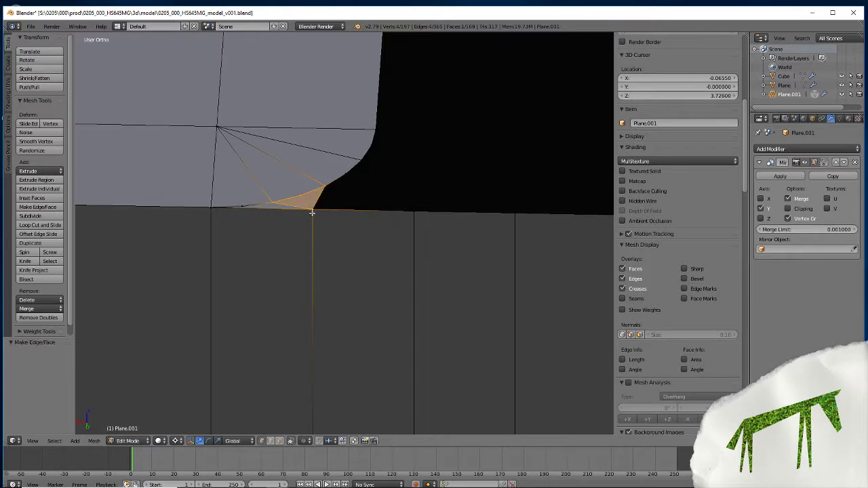
{"action": "right_click", "coordinate": [323, 188]}
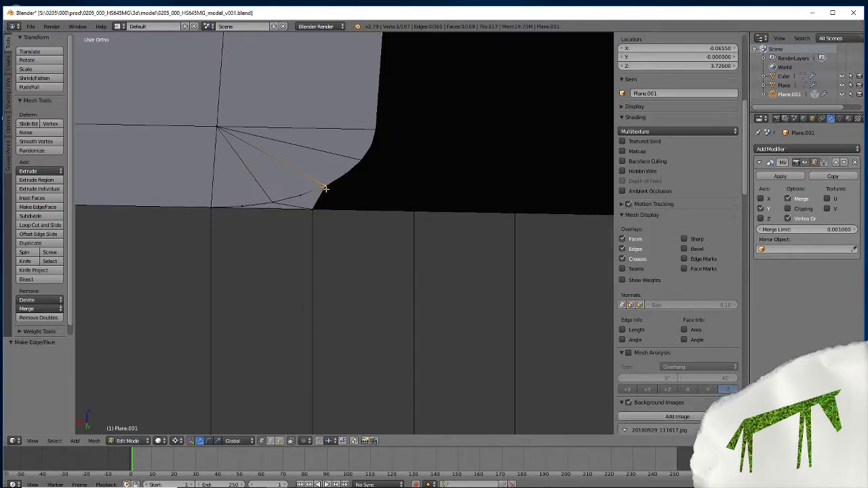
{"action": "right_click", "coordinate": [351, 170], "text": "shift"}
{"action": "right_click", "coordinate": [368, 203], "text": "shift"}
{"action": "key", "text": "f"}
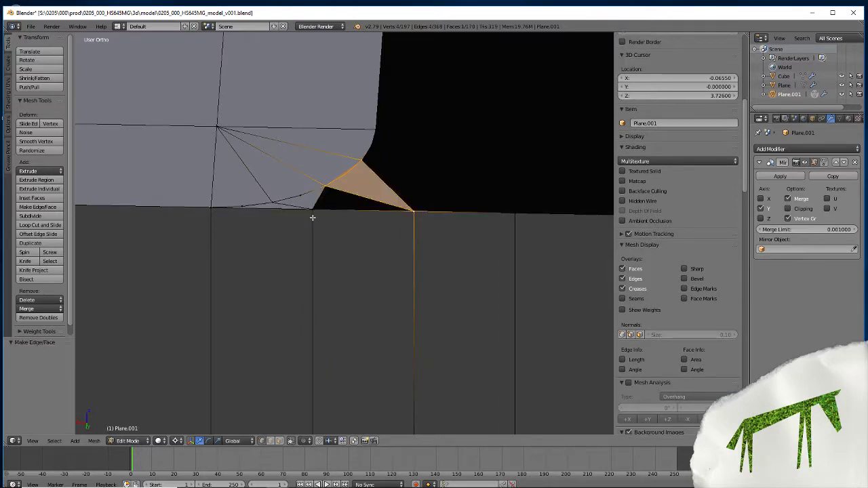
Fill a large face from the arc's upper vertices to the far wall edge.
{"action": "right_click", "coordinate": [363, 161], "text": "shift"}
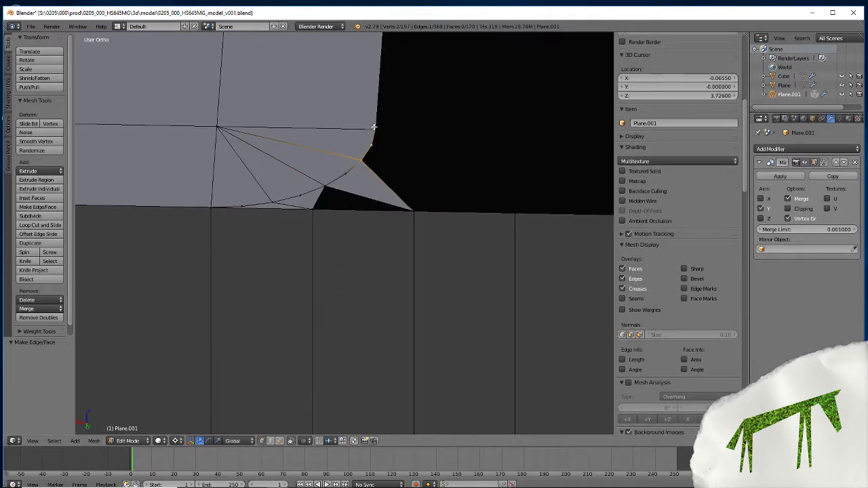
{"action": "right_click", "coordinate": [377, 130], "text": "shift"}
{"action": "right_click", "coordinate": [512, 213], "text": "shift"}
{"action": "key", "text": "f"}
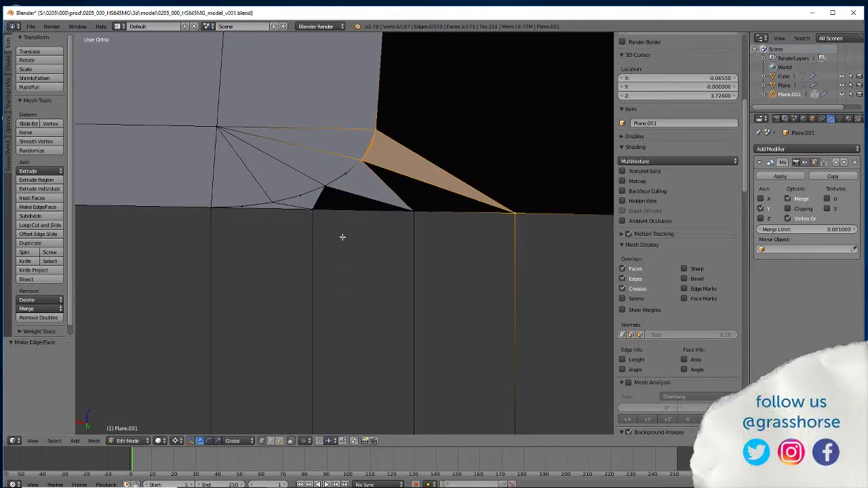
Close the leftover gap with final triangles between the arc and wall vertices.
{"action": "right_click", "coordinate": [312, 209]}
{"action": "right_click", "coordinate": [413, 212], "text": "shift"}
{"action": "right_click", "coordinate": [325, 186], "text": "shift"}
{"action": "key", "text": "f"}
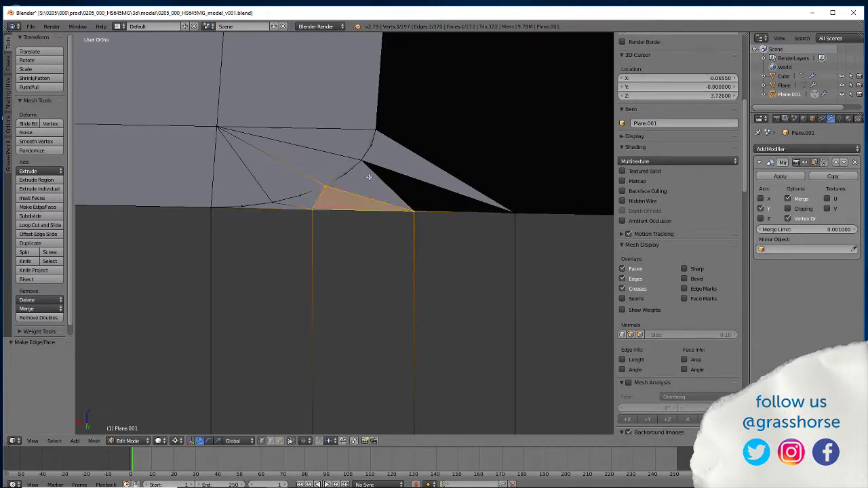
{"action": "right_click", "coordinate": [413, 212]}
{"action": "right_click", "coordinate": [363, 160], "text": "shift"}
{"action": "right_click", "coordinate": [514, 213], "text": "shift"}
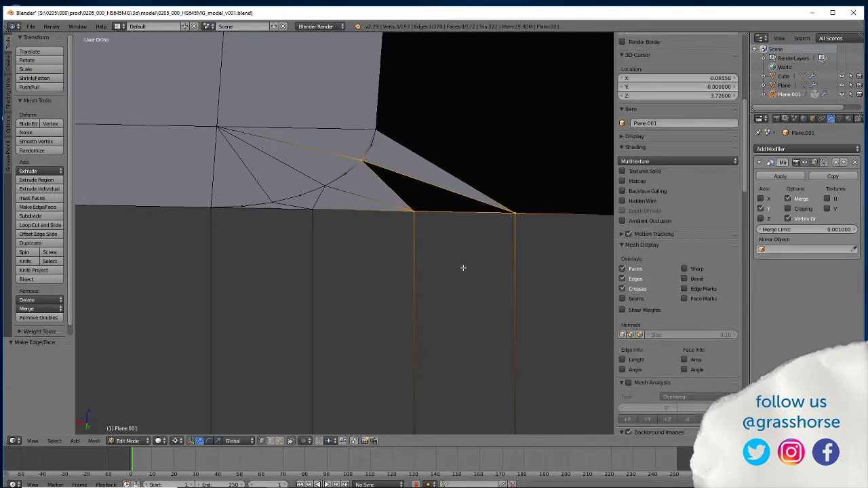
{"action": "key", "text": "f"}
{"action": "scroll", "coordinate": [301, 293], "scroll_direction": "down", "scroll_amount": 3}
{"action": "middle_click_drag", "start_coordinate": [294, 302], "coordinate": [308, 391]}
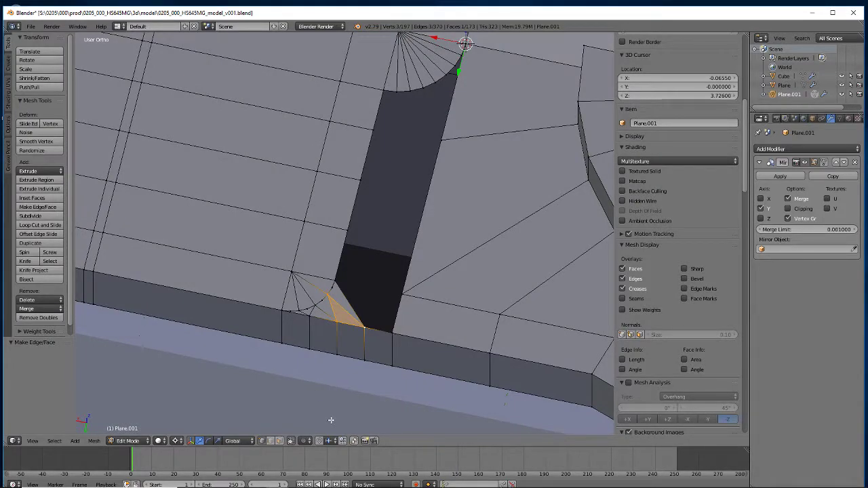
{"action": "middle_click_drag", "start_coordinate": [324, 317], "coordinate": [335, 362]}
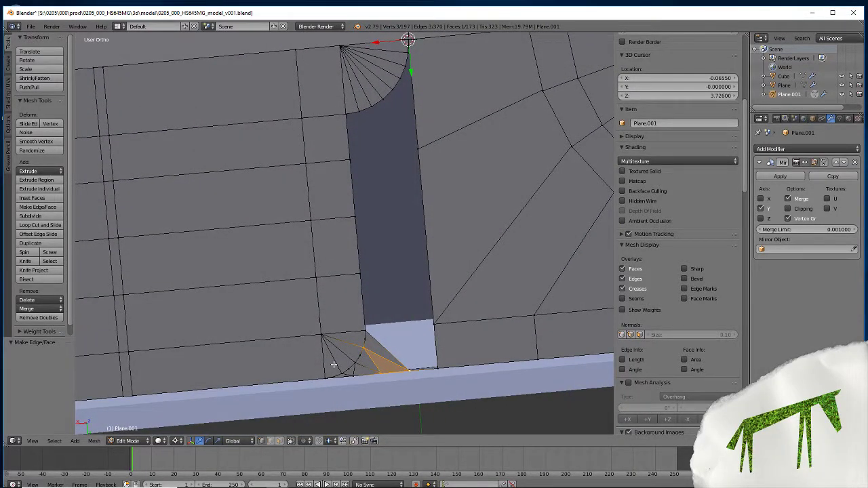
{"action": "mouse_move", "coordinate": [312, 268]}
{"action": "middle_mouse_down"}
{"action": "mouse_move", "coordinate": [310, 281]}
{"action": "mouse_move", "coordinate": [314, 258]}
{"action": "middle_mouse_up"}
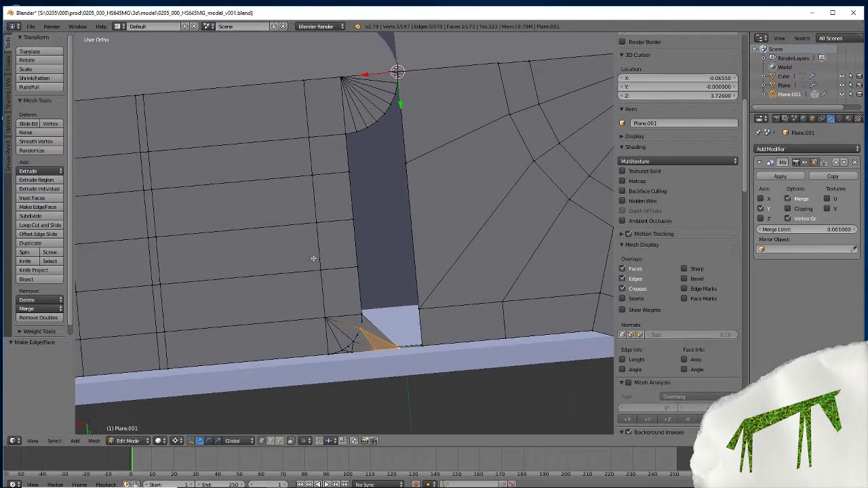
{"action": "right_click", "coordinate": [337, 133]}
Snap the cursor to the selected vertex and align the strip's opposite vertex to it (scale Y 0).
{"action": "key", "text": "shift+s"}
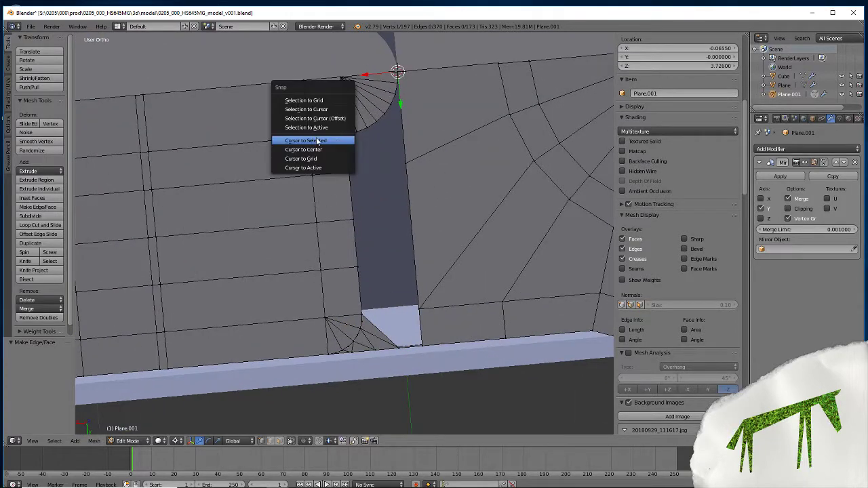
{"action": "left_click", "coordinate": [319, 141]}
{"action": "right_click", "coordinate": [406, 164]}
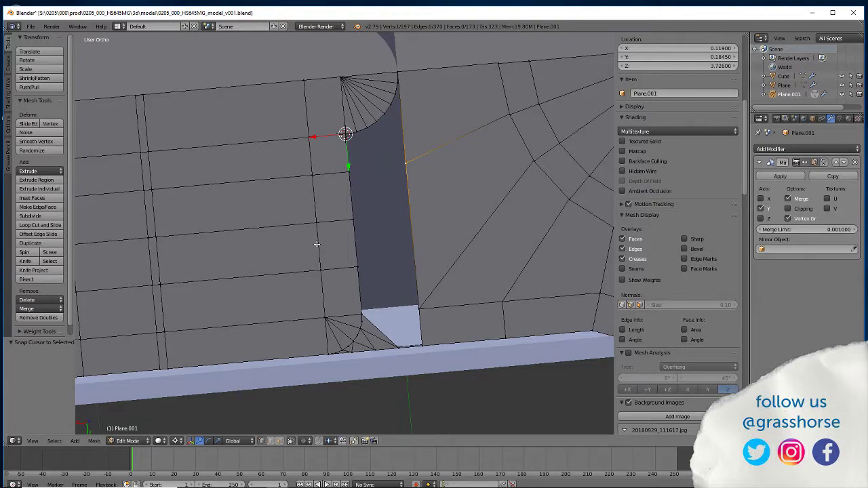
{"action": "key", "text": "s"}
{"action": "key", "text": "y"}
{"action": "key", "text": "0"}
{"action": "key", "text": "Return"}
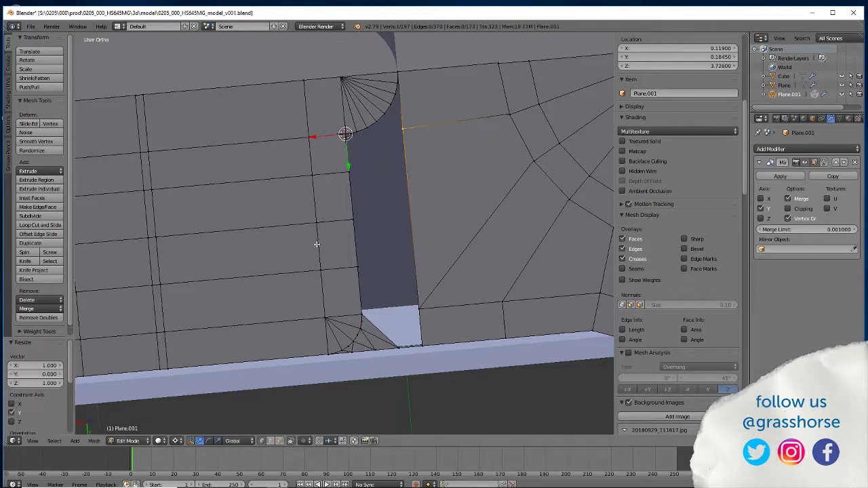
Place the 3D cursor on the corner fan's centre vertex and select the outer corner vertex.
{"action": "middle_click_drag", "start_coordinate": [300, 281], "coordinate": [232, 281]}
{"action": "scroll", "coordinate": [232, 237], "scroll_direction": "up", "scroll_amount": 2}
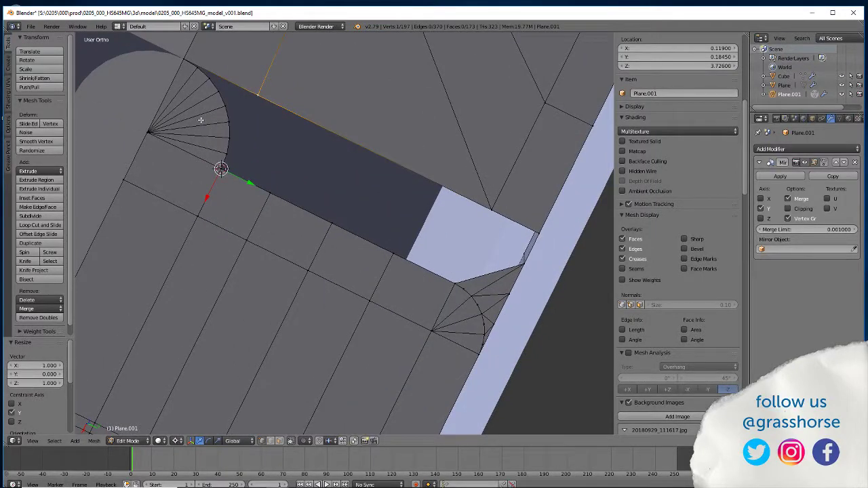
{"action": "middle_click_drag", "start_coordinate": [226, 143], "coordinate": [328, 317], "text": "shift"}
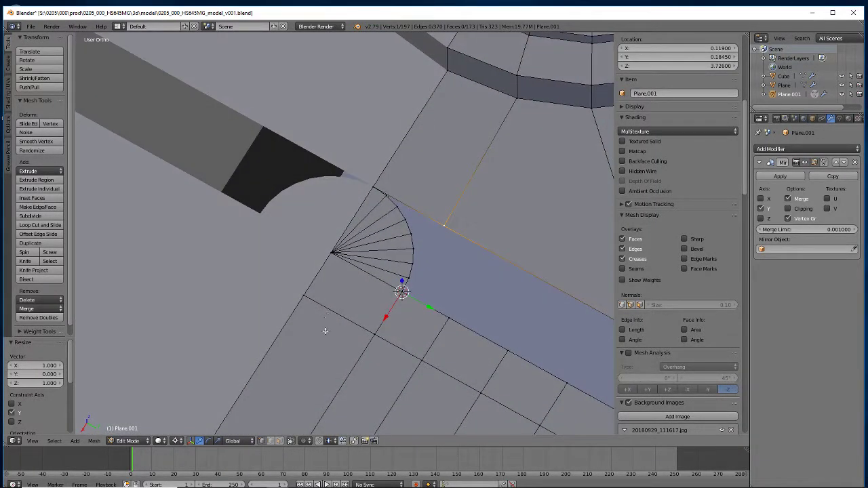
{"action": "scroll", "coordinate": [329, 326], "scroll_direction": "down", "scroll_amount": 4}
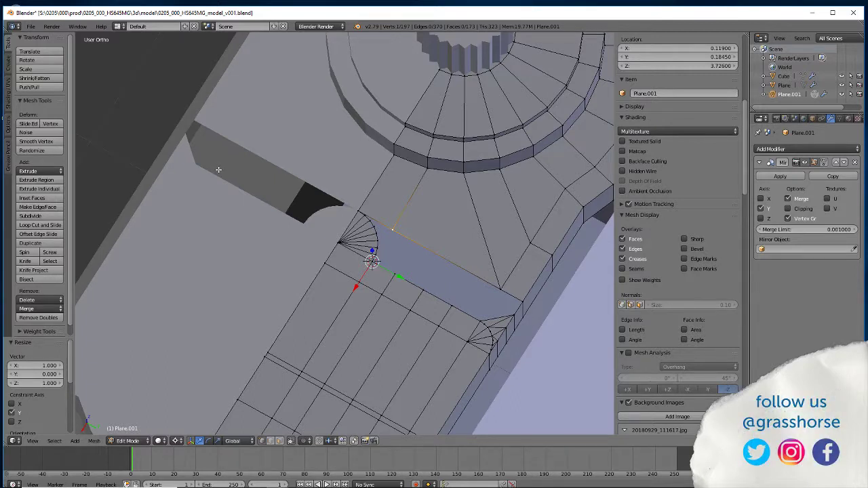
{"action": "right_click", "coordinate": [339, 251]}
{"action": "key", "text": "shift+s"}
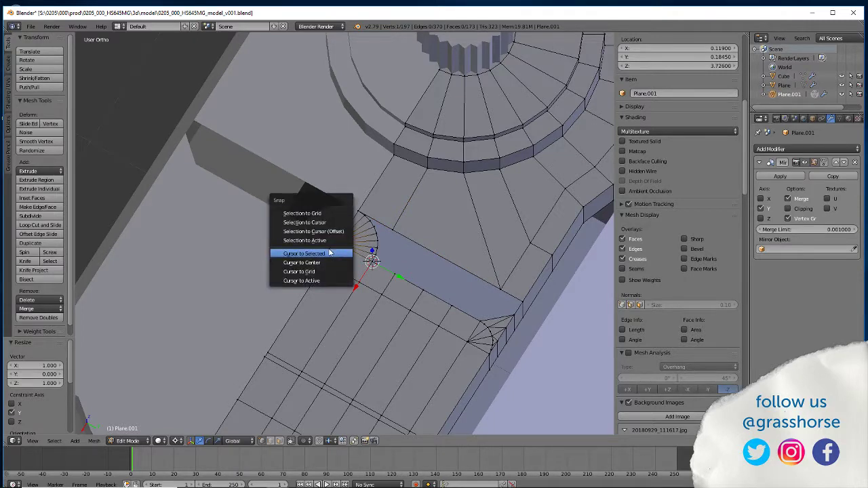
{"action": "left_click", "coordinate": [338, 251]}
{"action": "right_click", "coordinate": [392, 272]}
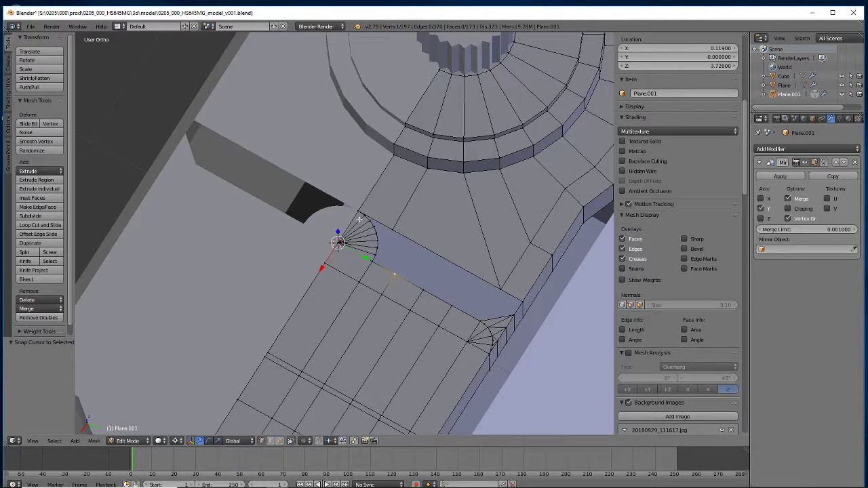
In top wireframe view, spin the outer corner vertex -90° around the cursor, then return to solid shading.
{"action": "key", "text": "KP_7"}
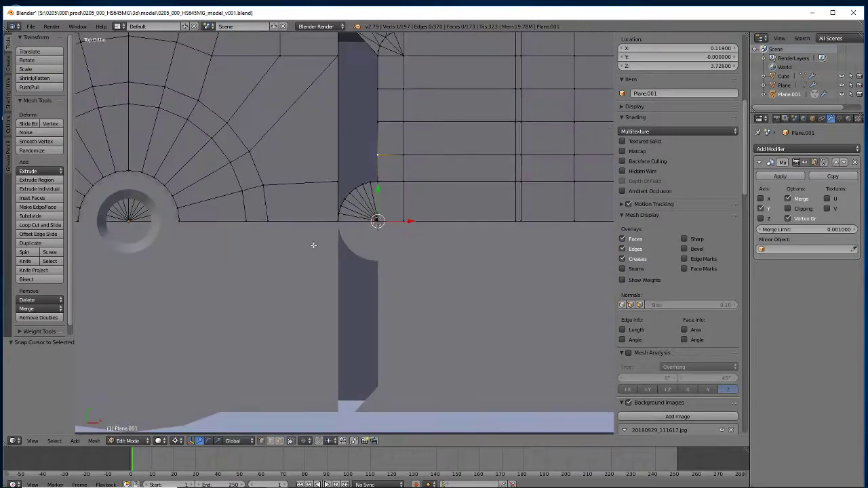
{"action": "key", "text": "z"}
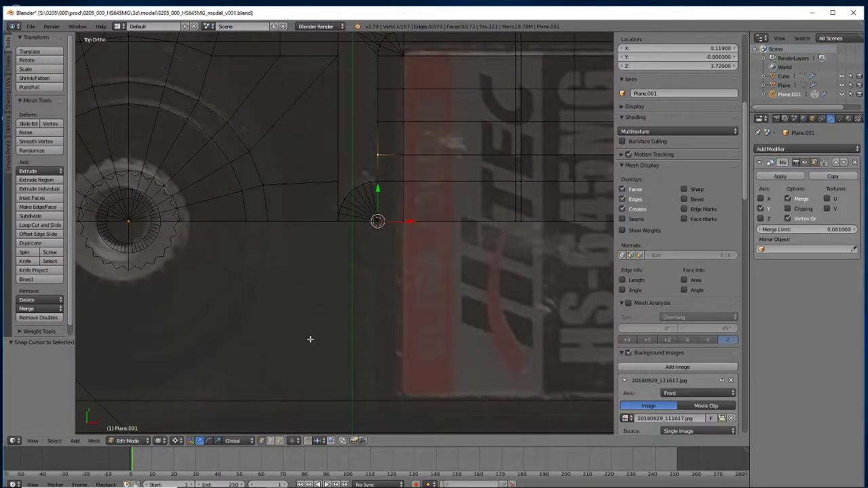
{"action": "left_click", "coordinate": [25, 252]}
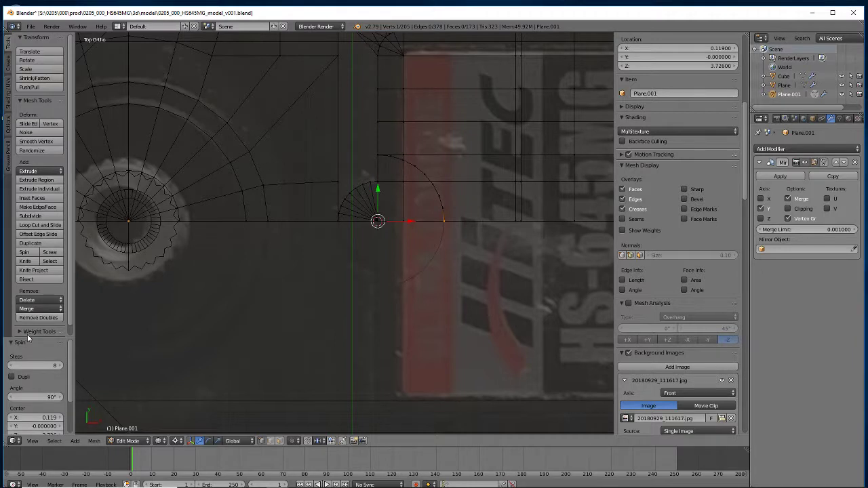
{"action": "left_click", "coordinate": [37, 397]}
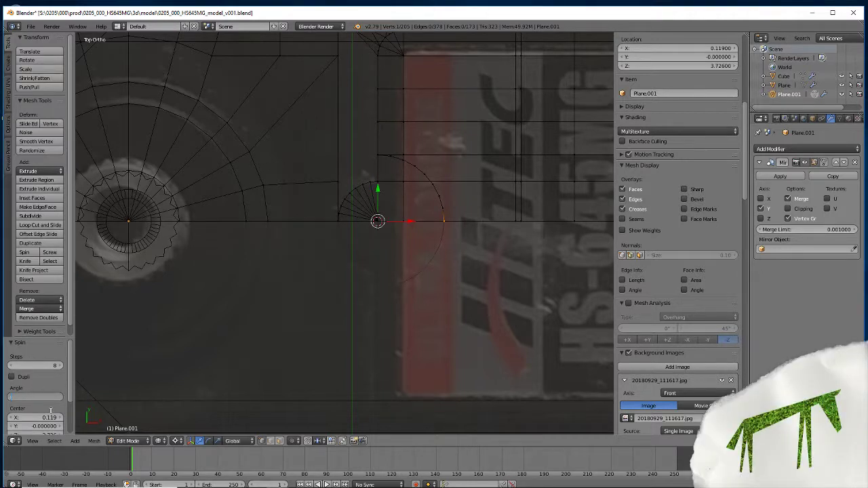
{"action": "type", "text": "-90"}
{"action": "key", "text": "Return"}
{"action": "key", "text": "z"}
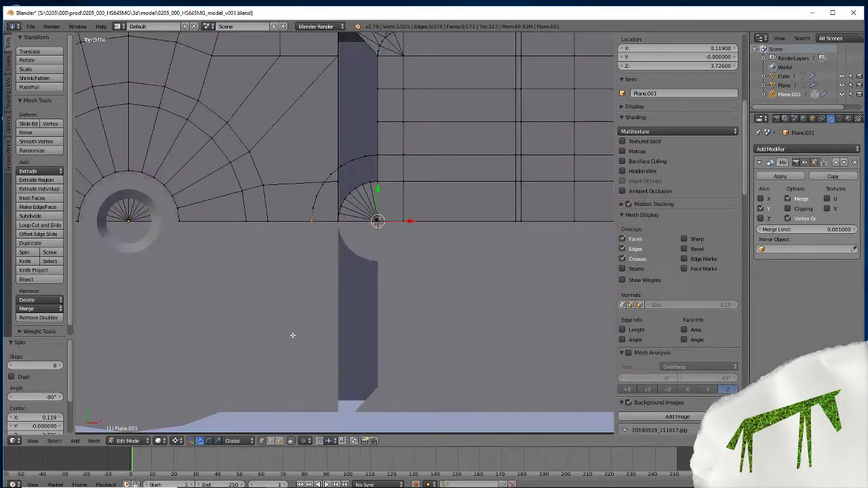
{"action": "mouse_move", "coordinate": [291, 335]}
{"action": "middle_mouse_down"}
{"action": "mouse_move", "coordinate": [248, 285]}
{"action": "mouse_move", "coordinate": [180, 261]}
{"action": "mouse_move", "coordinate": [228, 270]}
{"action": "middle_mouse_up"}
{"action": "scroll", "coordinate": [229, 271], "scroll_direction": "up", "scroll_amount": 4}
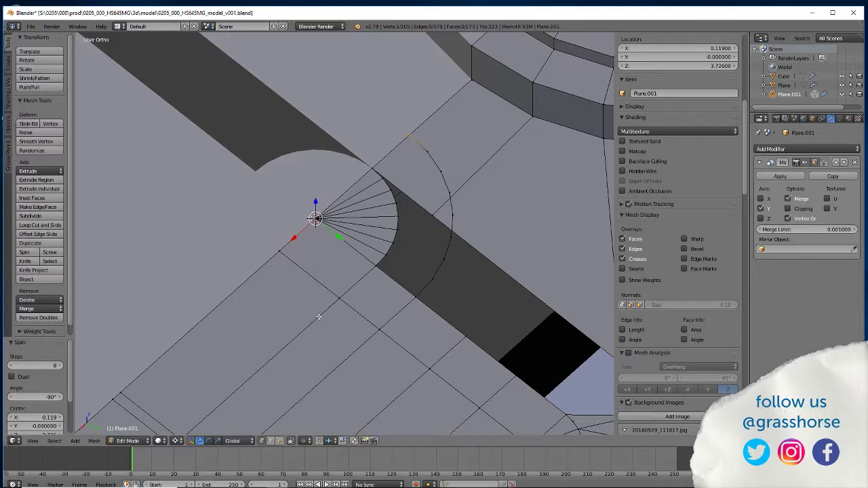
{"action": "left_click", "coordinate": [280, 441]}
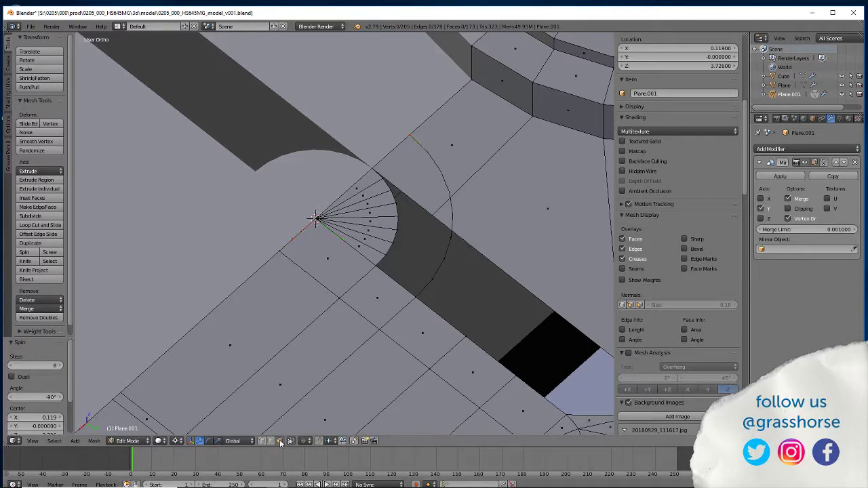
Delete the old corner face next to the new outer arc.
{"action": "right_click", "coordinate": [457, 143]}
{"action": "key", "text": "x"}
{"action": "left_click", "coordinate": [345, 188]}
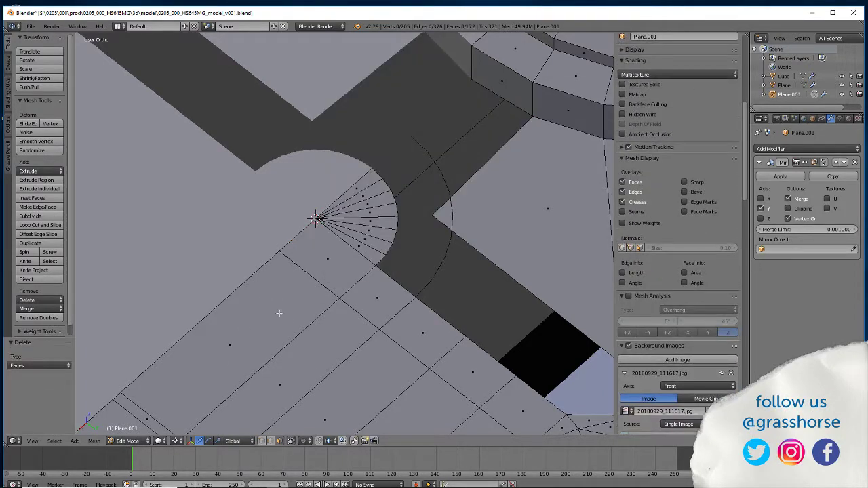
{"action": "middle_click_drag", "start_coordinate": [278, 308], "coordinate": [317, 313]}
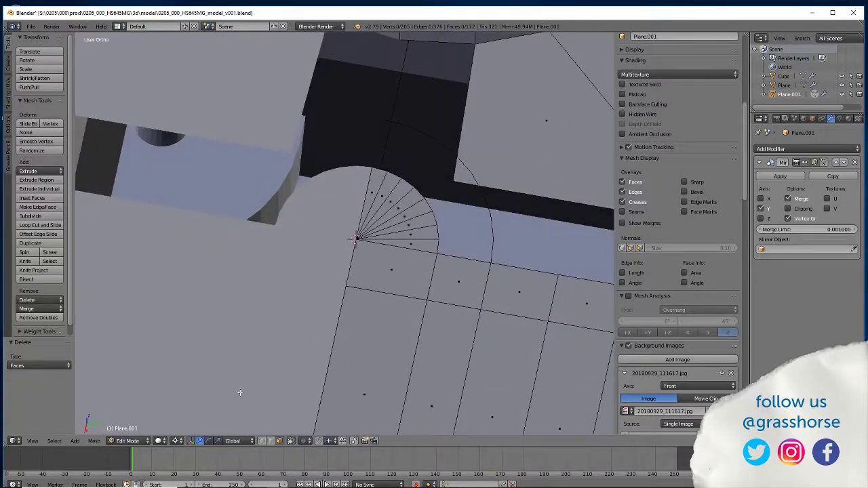
Fill faces across the gap along the arc's upper ring edges.
{"action": "left_click", "coordinate": [270, 440]}
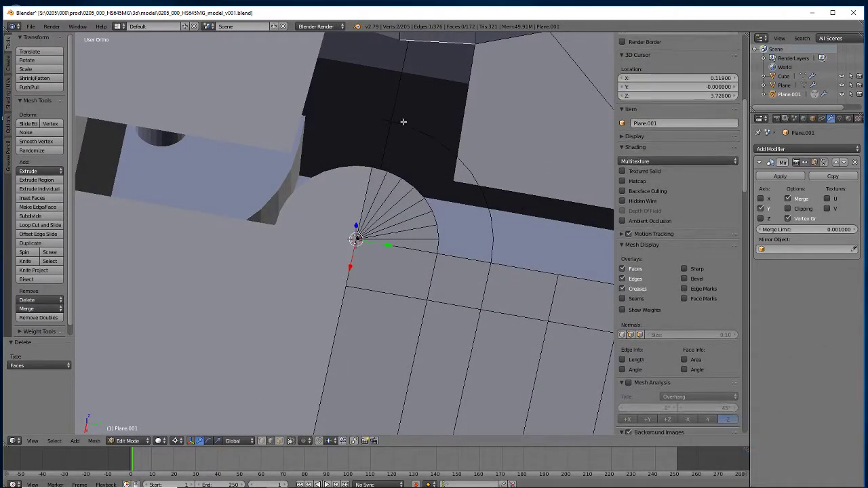
{"action": "key", "text": "f"}
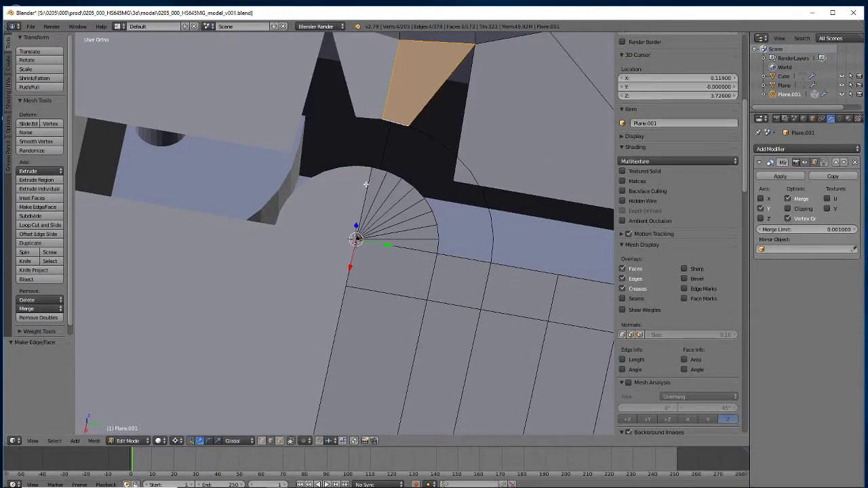
{"action": "middle_click_drag", "start_coordinate": [366, 183], "coordinate": [393, 306]}
{"action": "right_click", "coordinate": [406, 283]}
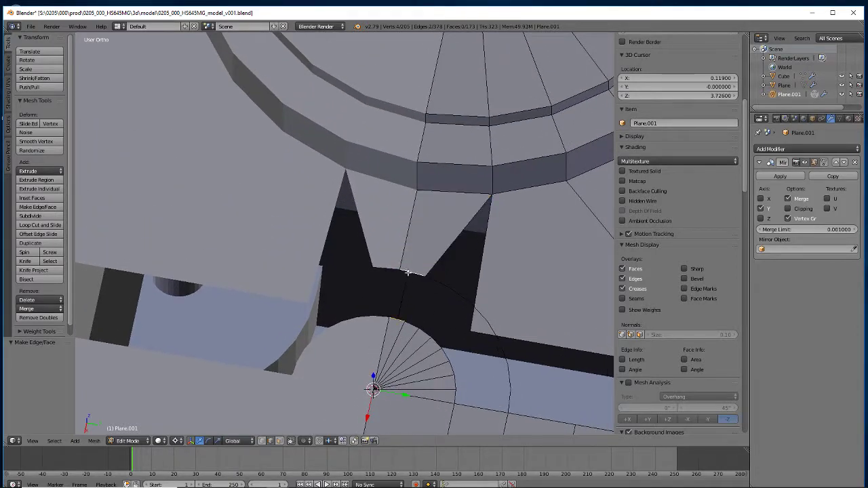
{"action": "key", "text": "f"}
{"action": "right_click", "coordinate": [415, 324]}
{"action": "right_click", "coordinate": [436, 281]}
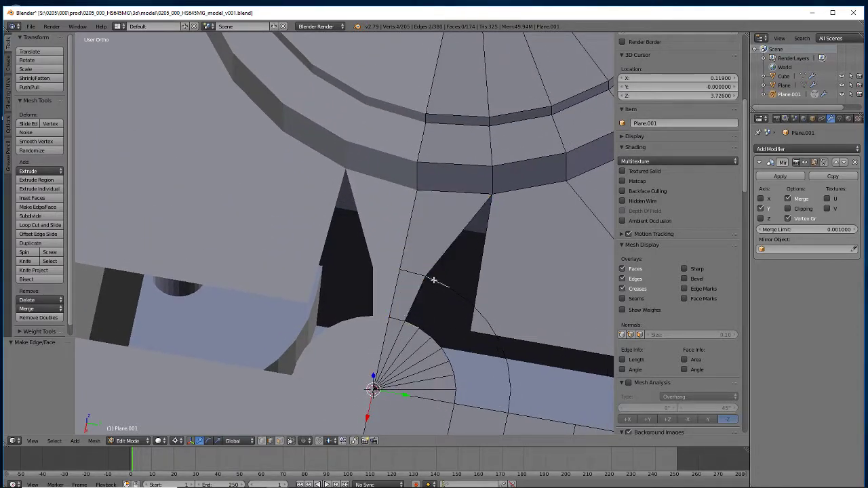
{"action": "key", "text": "f"}
{"action": "right_click", "coordinate": [459, 302]}
{"action": "key", "text": "f"}
Bridge the remaining arc edges to the corner fan with a row of quad faces.
{"action": "right_click", "coordinate": [442, 335]}
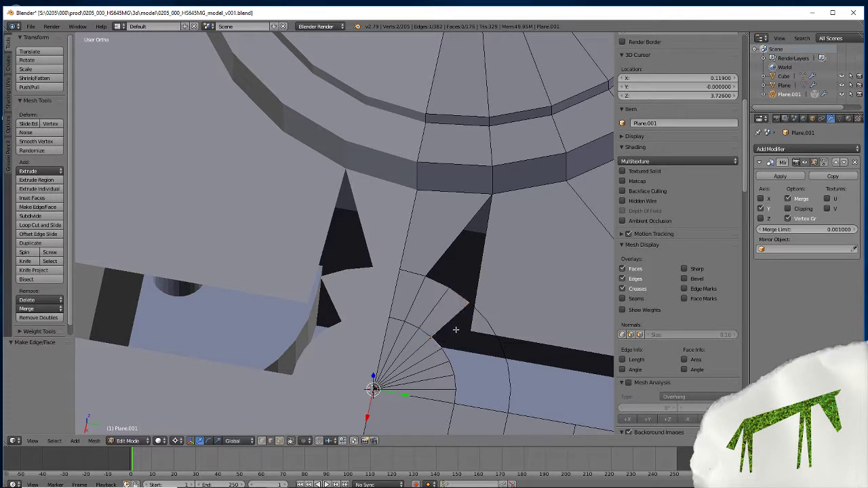
{"action": "right_click", "coordinate": [473, 318], "text": "shift"}
{"action": "key", "text": "f"}
{"action": "right_click", "coordinate": [444, 359]}
{"action": "right_click", "coordinate": [476, 330], "text": "shift"}
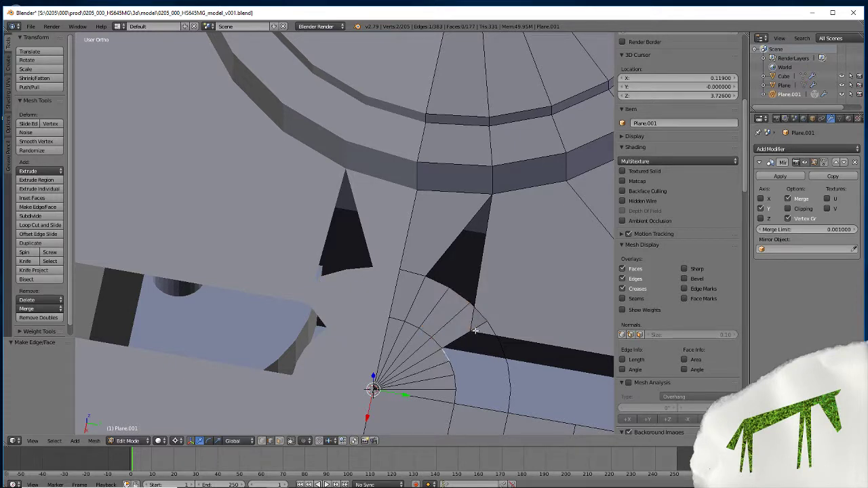
{"action": "key", "text": "f"}
{"action": "right_click", "coordinate": [462, 363]}
{"action": "right_click", "coordinate": [508, 349], "text": "shift"}
{"action": "key", "text": "f"}
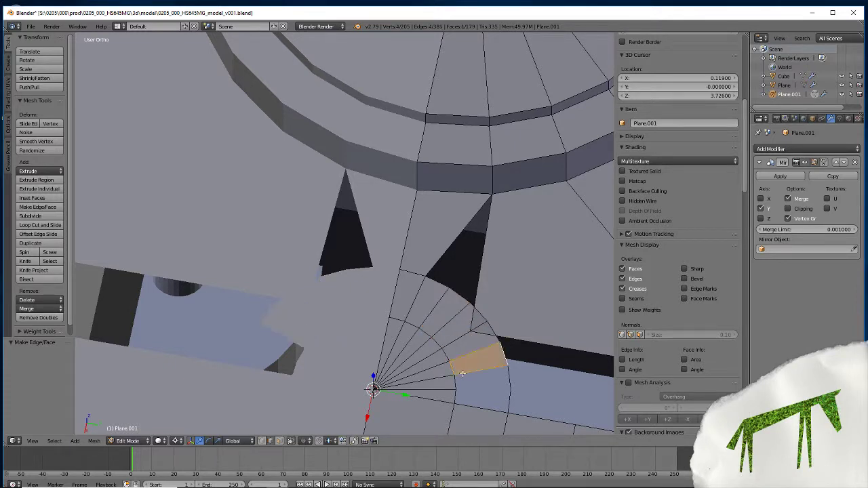
{"action": "right_click", "coordinate": [479, 377]}
{"action": "right_click", "coordinate": [510, 375], "text": "shift"}
{"action": "key", "text": "f"}
{"action": "right_click", "coordinate": [477, 392]}
{"action": "right_click", "coordinate": [510, 399], "text": "shift"}
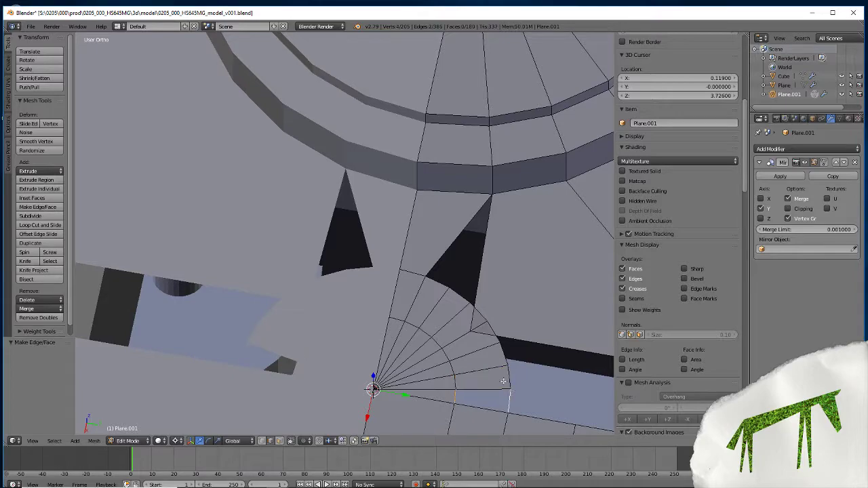
{"action": "key", "text": "f"}
{"action": "scroll", "coordinate": [328, 332], "scroll_direction": "down", "scroll_amount": 5}
{"action": "middle_click_drag", "start_coordinate": [329, 332], "coordinate": [217, 343]}
{"action": "scroll", "coordinate": [217, 344], "scroll_direction": "up", "scroll_amount": 5}
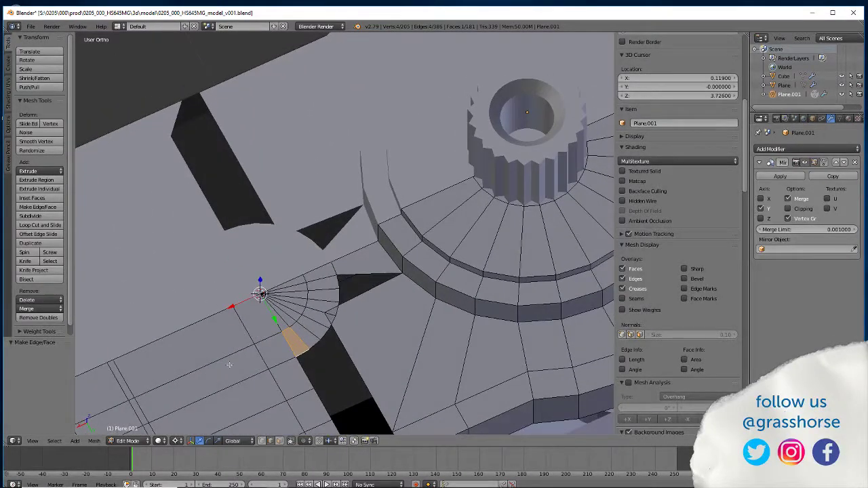
{"action": "middle_click_drag", "start_coordinate": [242, 370], "coordinate": [251, 331], "text": "shift"}
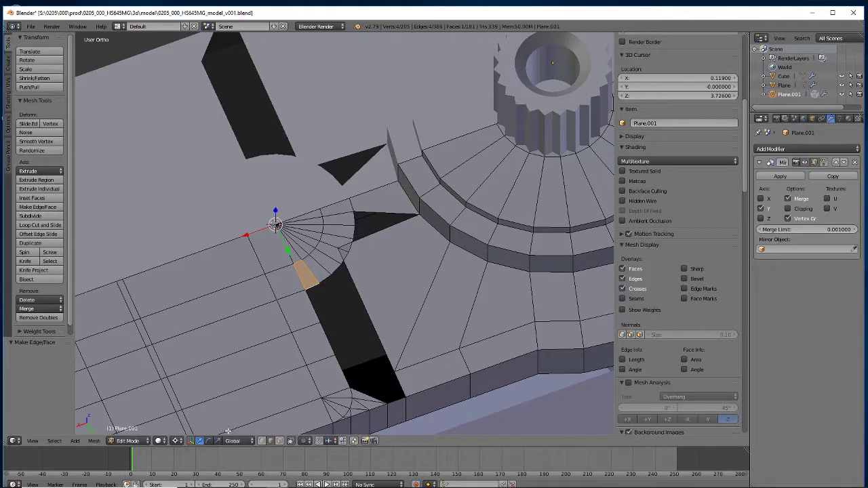
Delete the large face between the corner fan and the gear.
{"action": "left_click", "coordinate": [279, 441]}
{"action": "left_click", "coordinate": [400, 269]}
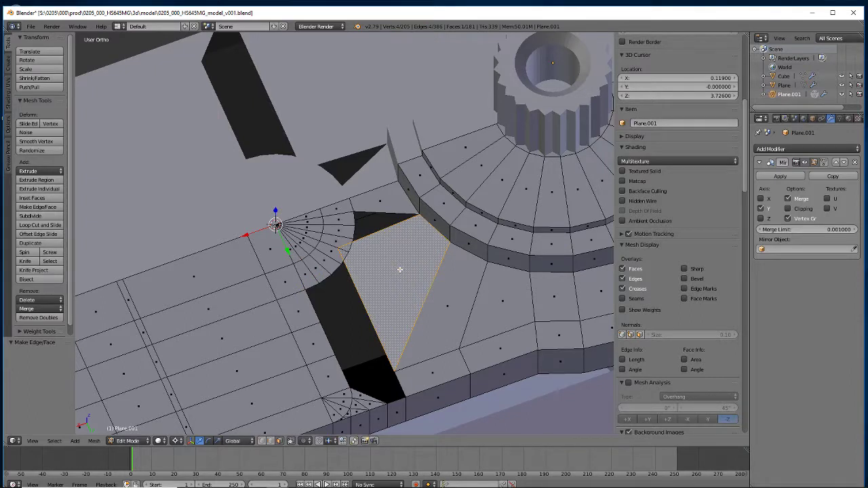
{"action": "key", "text": "x"}
{"action": "left_click", "coordinate": [376, 272]}
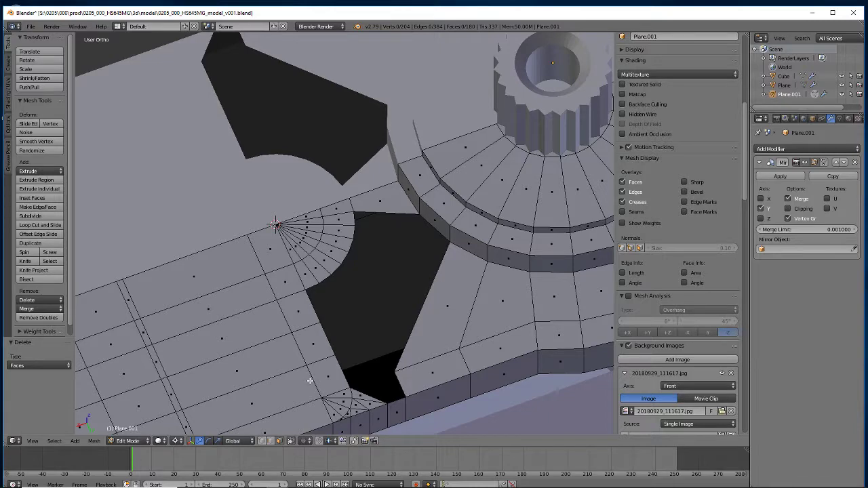
Delete the wedge of triangular faces beside the lower small fan.
{"action": "middle_click_drag", "start_coordinate": [312, 395], "coordinate": [326, 216]}
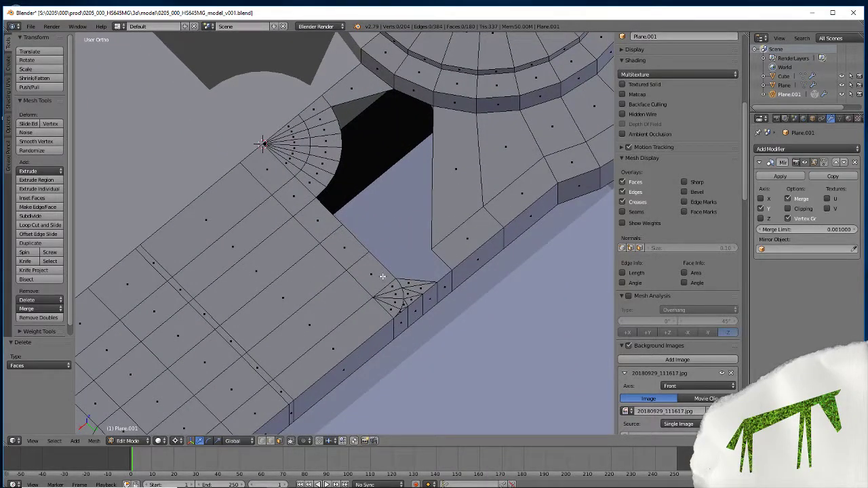
{"action": "scroll", "coordinate": [383, 276], "scroll_direction": "up", "scroll_amount": 5}
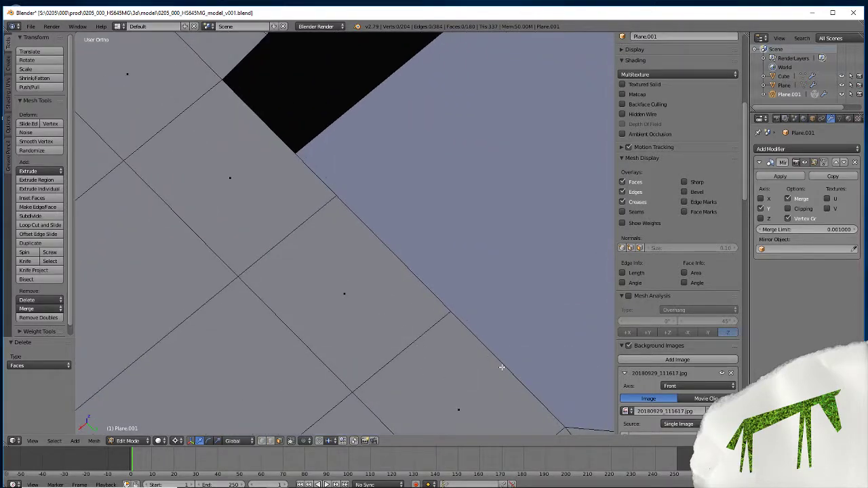
{"action": "scroll", "coordinate": [502, 367], "scroll_direction": "down", "scroll_amount": 5}
{"action": "left_click", "coordinate": [330, 320]}
{"action": "left_click", "coordinate": [360, 251], "text": "shift"}
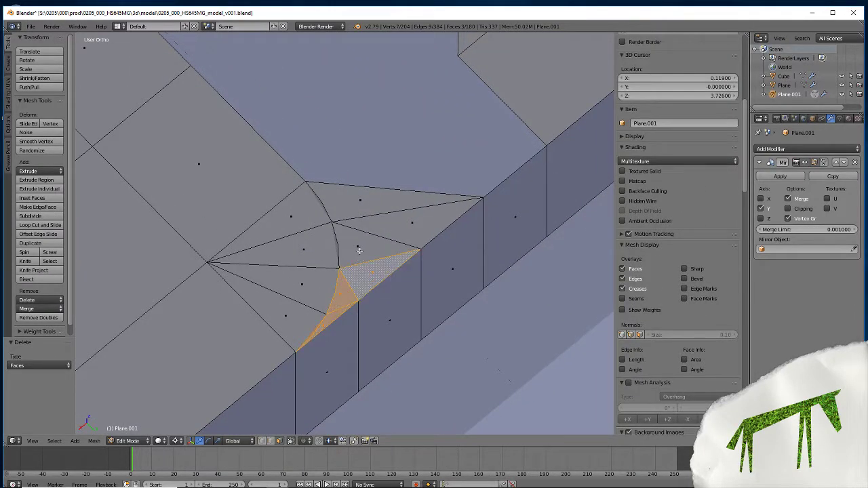
{"action": "left_click", "coordinate": [358, 246], "text": "shift"}
{"action": "left_click", "coordinate": [411, 222], "text": "shift"}
{"action": "left_click", "coordinate": [360, 200], "text": "shift"}
{"action": "key", "text": "x"}
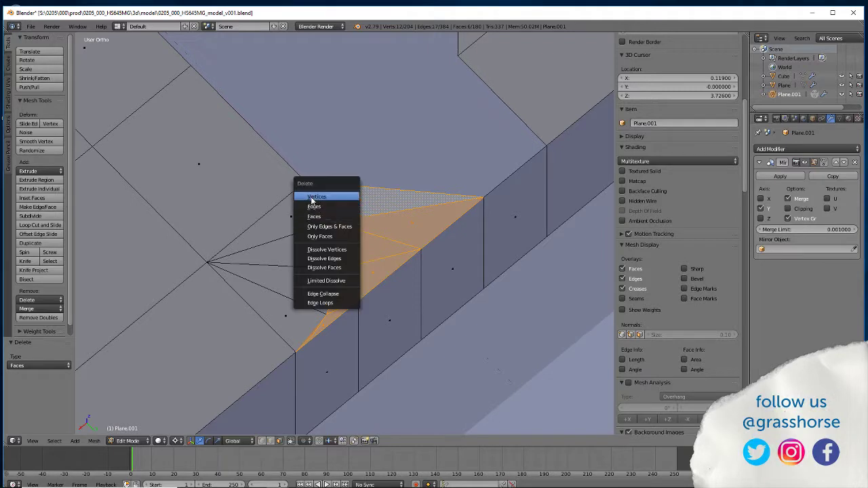
{"action": "left_click", "coordinate": [314, 216]}
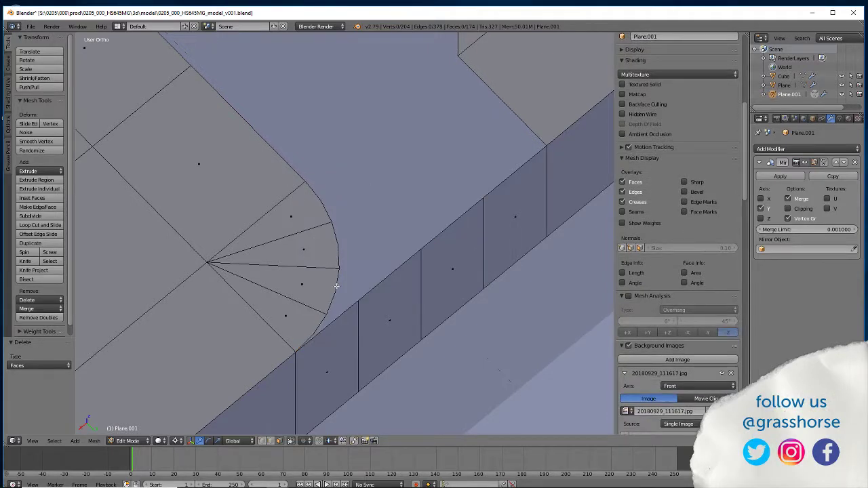
Snap the 3D cursor to the corner fan's centre vertex.
{"action": "left_click", "coordinate": [262, 442]}
{"action": "right_click", "coordinate": [208, 263]}
{"action": "key", "text": "shift+s"}
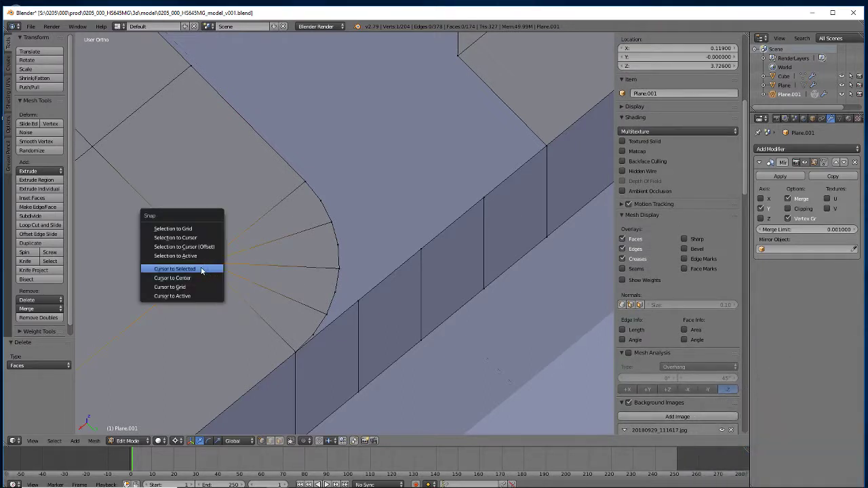
{"action": "left_click", "coordinate": [202, 270]}
Extrude the four corner arc vertices in place and scale them outward about 1.19.
{"action": "key", "text": "a"}
{"action": "right_click", "coordinate": [333, 297]}
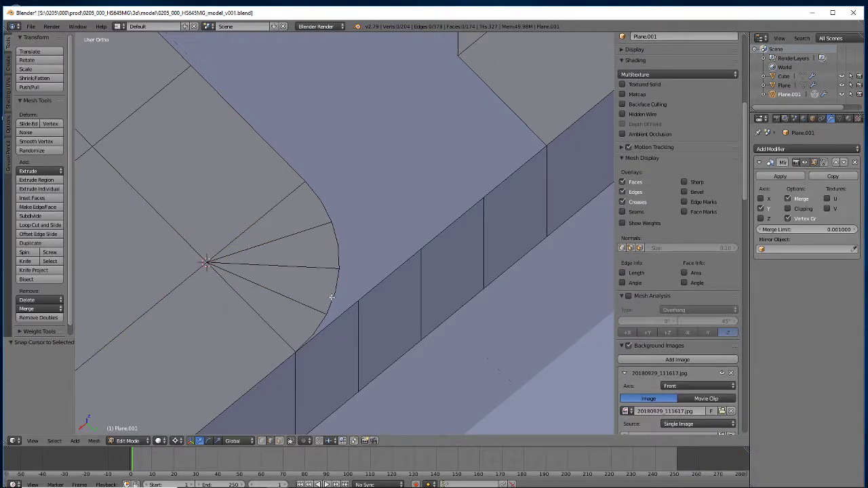
{"action": "right_click", "coordinate": [337, 266], "text": "shift"}
{"action": "right_click", "coordinate": [332, 223], "text": "shift"}
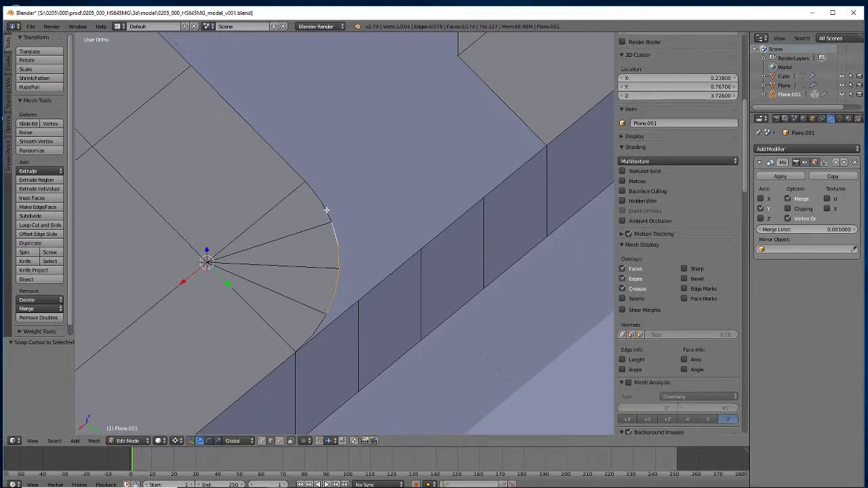
{"action": "right_click", "coordinate": [307, 185], "text": "shift"}
{"action": "key", "text": "e"}
{"action": "right_click", "coordinate": [308, 294]}
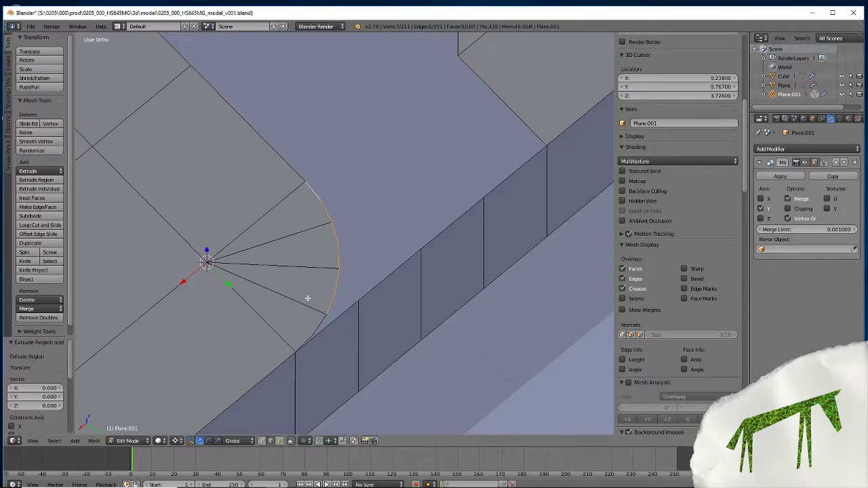
{"action": "key", "text": "s"}
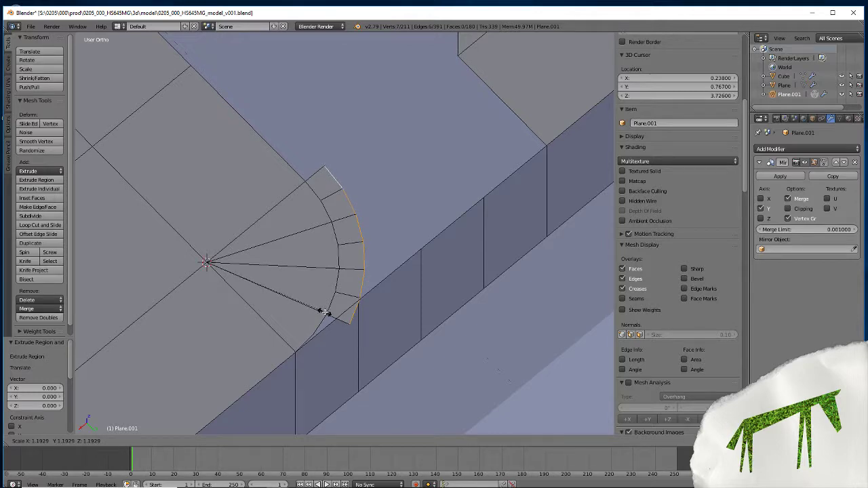
{"action": "left_click", "coordinate": [324, 313]}
{"action": "key", "text": "KP_7"}
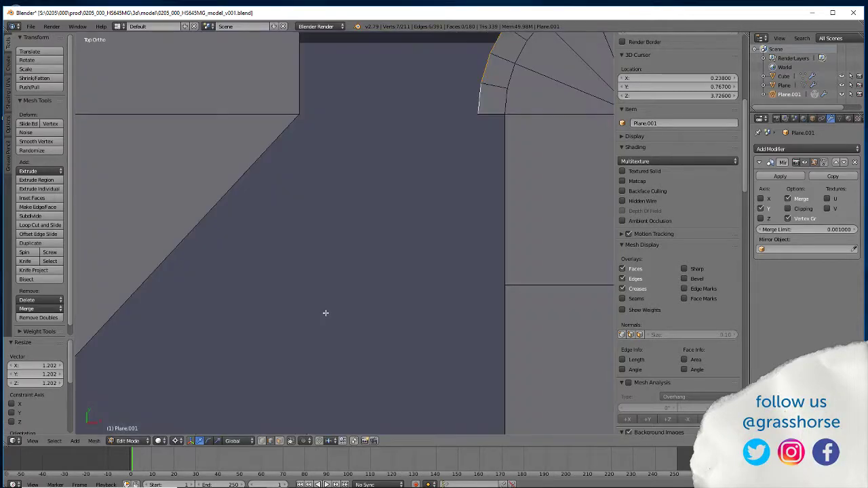
{"action": "scroll", "coordinate": [473, 135], "scroll_direction": "down", "scroll_amount": 3}
{"action": "middle_click_drag", "start_coordinate": [473, 136], "coordinate": [346, 384], "text": "shift"}
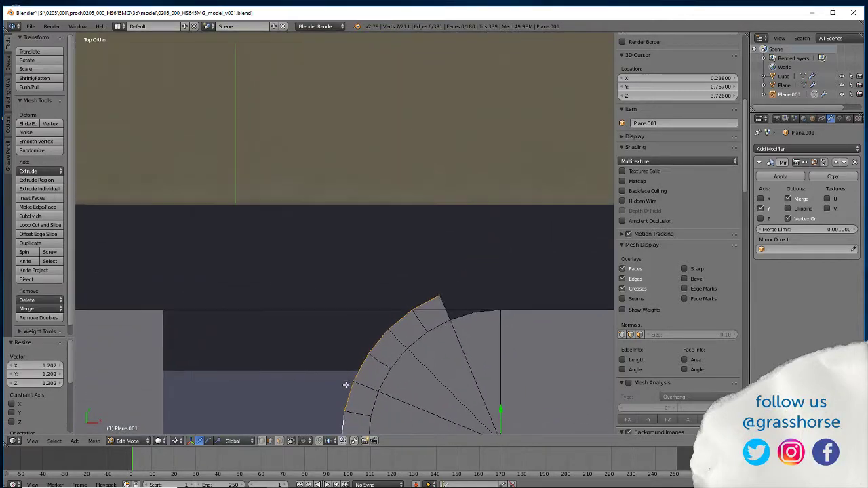
{"action": "scroll", "coordinate": [411, 376], "scroll_direction": "up", "scroll_amount": 6}
{"action": "scroll", "coordinate": [438, 304], "scroll_direction": "up", "scroll_amount": 2}
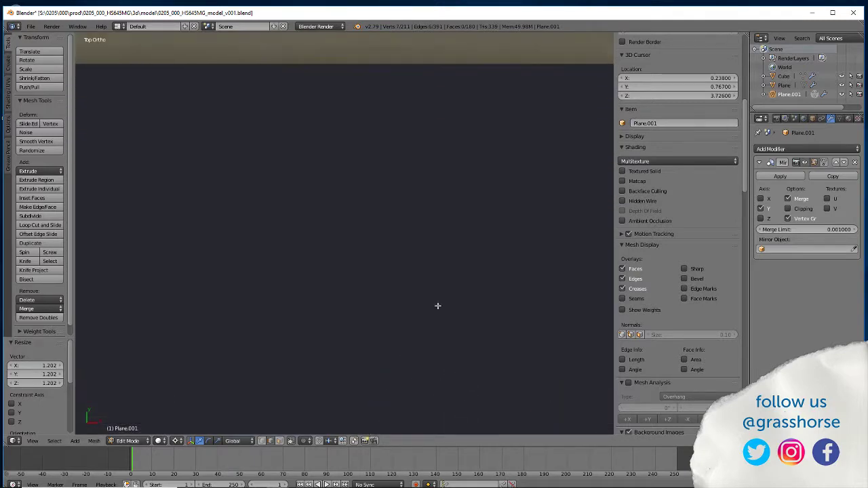
{"action": "scroll", "coordinate": [438, 304], "scroll_direction": "down", "scroll_amount": 5}
{"action": "key", "text": "z"}
{"action": "middle_click_drag", "start_coordinate": [379, 276], "coordinate": [352, 244], "text": "shift"}
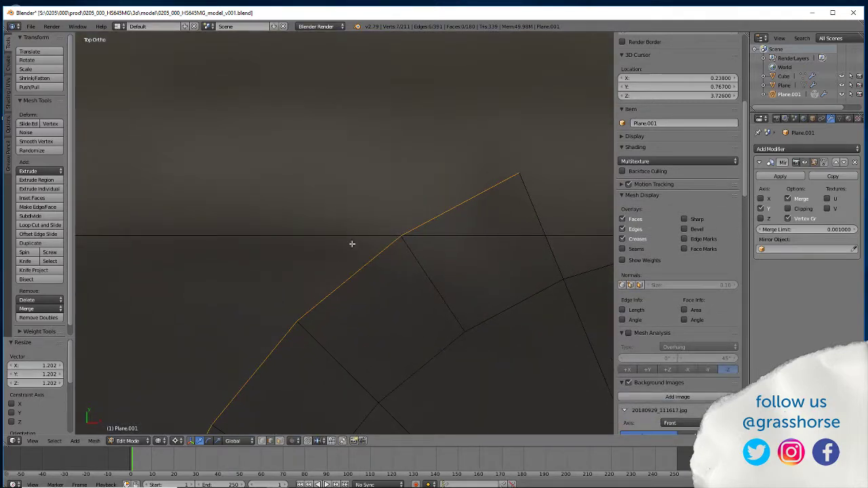
{"action": "key", "text": "s"}
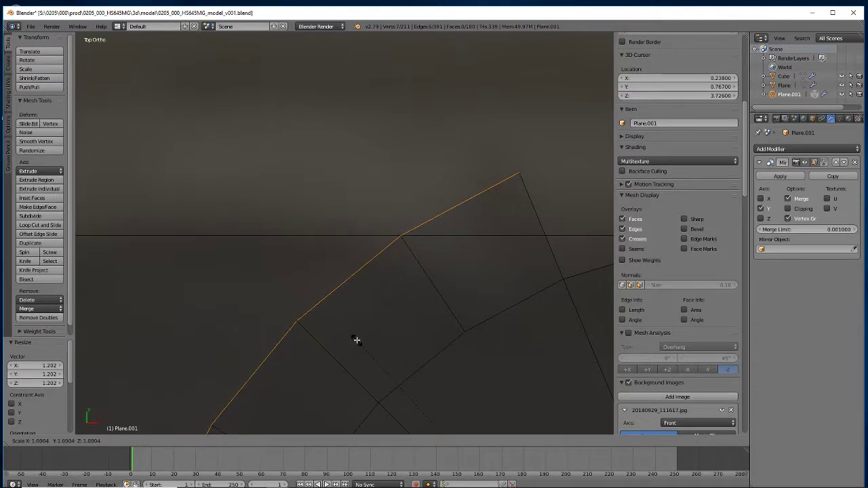
{"action": "left_click", "coordinate": [357, 341]}
{"action": "mouse_move", "coordinate": [366, 355]}
{"action": "middle_mouse_down"}
{"action": "mouse_move", "coordinate": [335, 342]}
{"action": "mouse_move", "coordinate": [341, 349]}
{"action": "mouse_move", "coordinate": [213, 323]}
{"action": "mouse_move", "coordinate": [217, 318]}
{"action": "middle_mouse_up"}
{"action": "key", "text": "z"}
{"action": "scroll", "coordinate": [339, 343], "scroll_direction": "down", "scroll_amount": 4}
{"action": "middle_click_drag", "start_coordinate": [238, 227], "coordinate": [306, 358]}
{"action": "scroll", "coordinate": [304, 359], "scroll_direction": "up", "scroll_amount": 2}
{"action": "scroll", "coordinate": [303, 359], "scroll_direction": "up", "scroll_amount": 6}
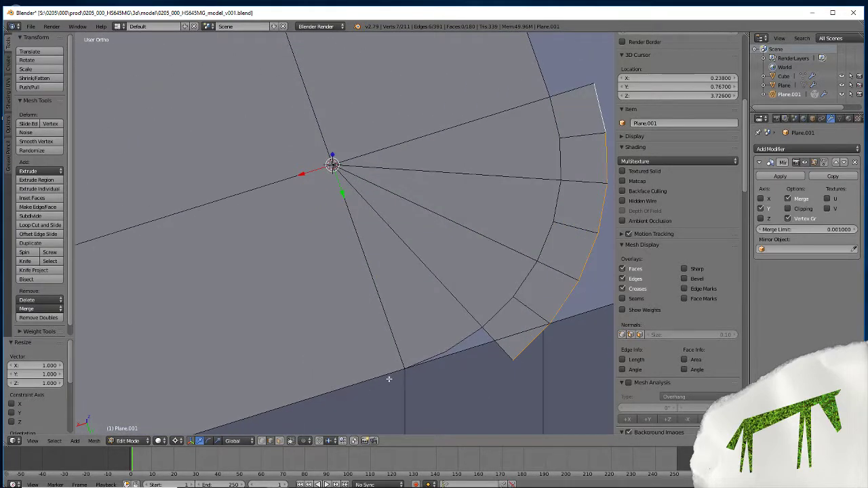
{"action": "middle_click_drag", "start_coordinate": [388, 376], "coordinate": [250, 340], "text": "shift"}
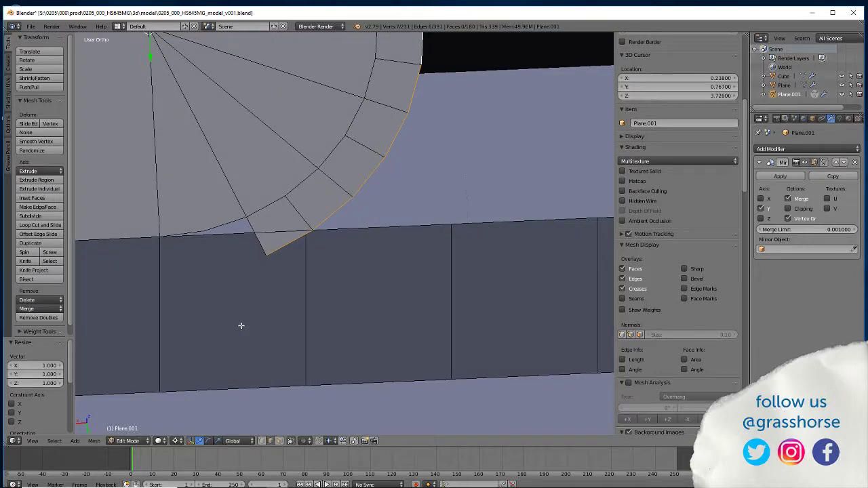
{"action": "key", "text": "KP_7"}
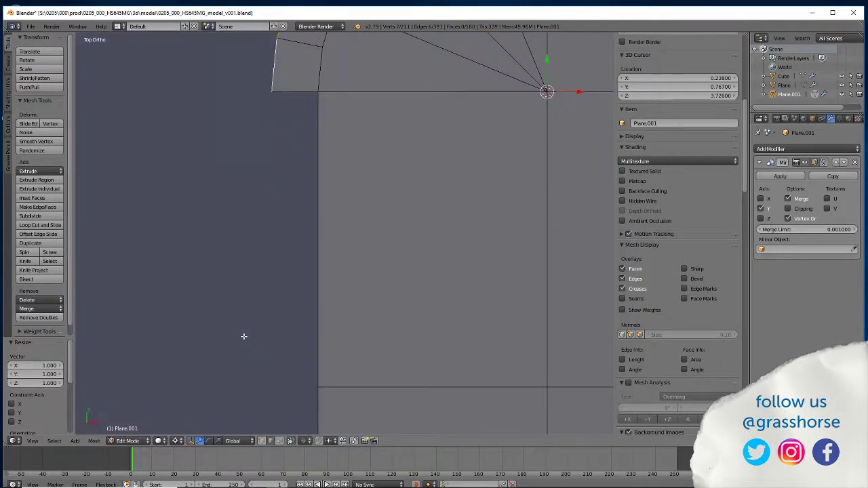
{"action": "key", "text": "z"}
{"action": "middle_click_drag", "start_coordinate": [351, 130], "coordinate": [364, 302], "text": "shift"}
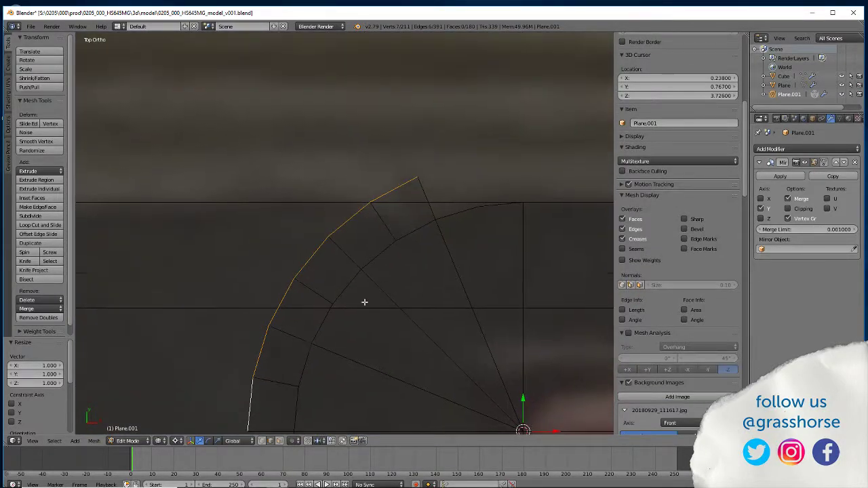
{"action": "scroll", "coordinate": [343, 262], "scroll_direction": "up", "scroll_amount": 5}
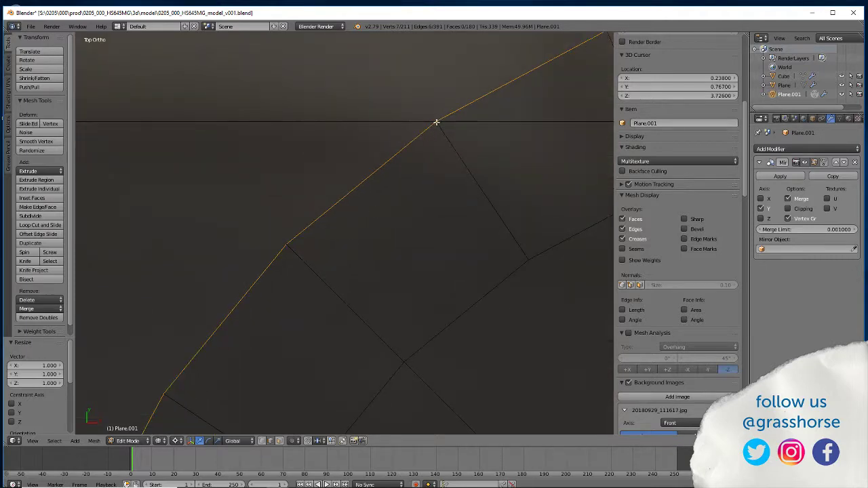
{"action": "scroll", "coordinate": [389, 342], "scroll_direction": "down", "scroll_amount": 6}
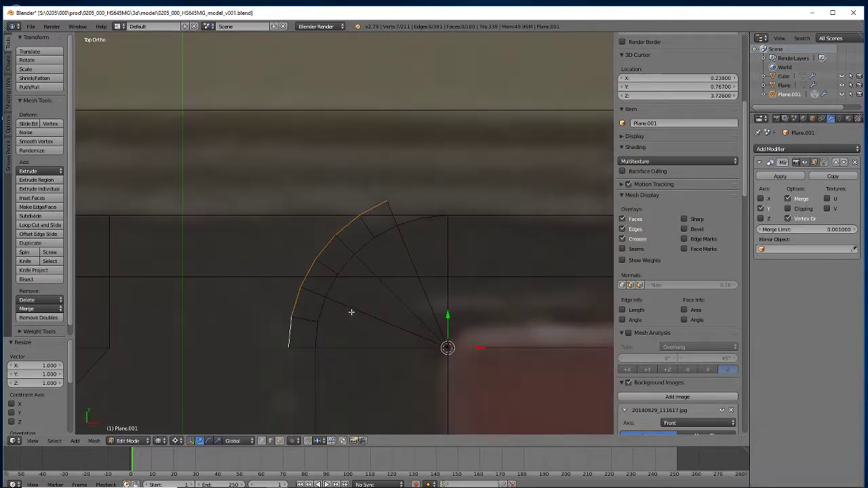
{"action": "middle_click_drag", "start_coordinate": [351, 312], "coordinate": [342, 249]}
{"action": "key", "text": "KP_7"}
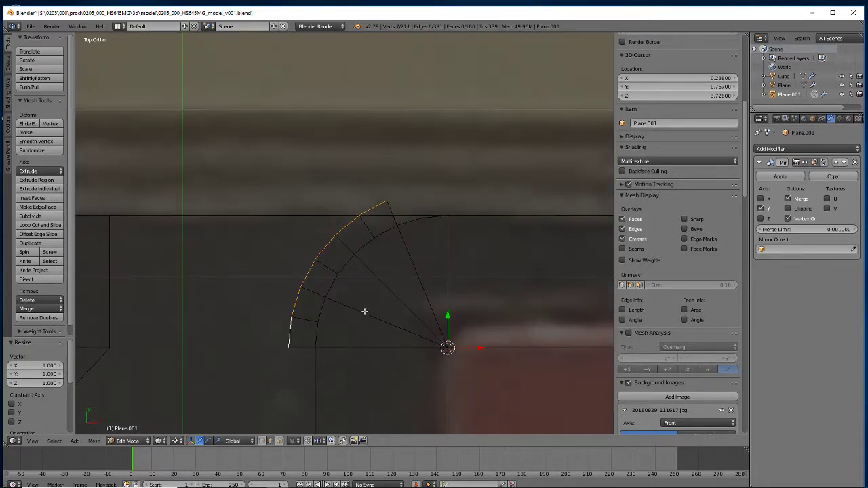
{"action": "mouse_move", "coordinate": [364, 312]}
{"action": "middle_mouse_down"}
{"action": "mouse_move", "coordinate": [277, 326]}
{"action": "mouse_move", "coordinate": [174, 301]}
{"action": "mouse_move", "coordinate": [320, 262]}
{"action": "middle_mouse_up"}
{"action": "key", "text": "z"}
Straighten the wall edge under the arc end with X scale 0 and remove doubles.
{"action": "middle_click_drag", "start_coordinate": [352, 395], "coordinate": [354, 413], "text": "shift"}
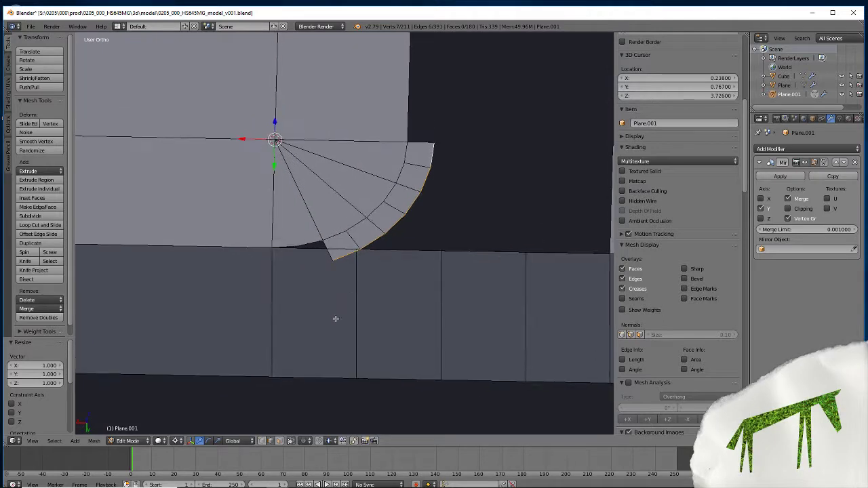
{"action": "right_click", "coordinate": [359, 251]}
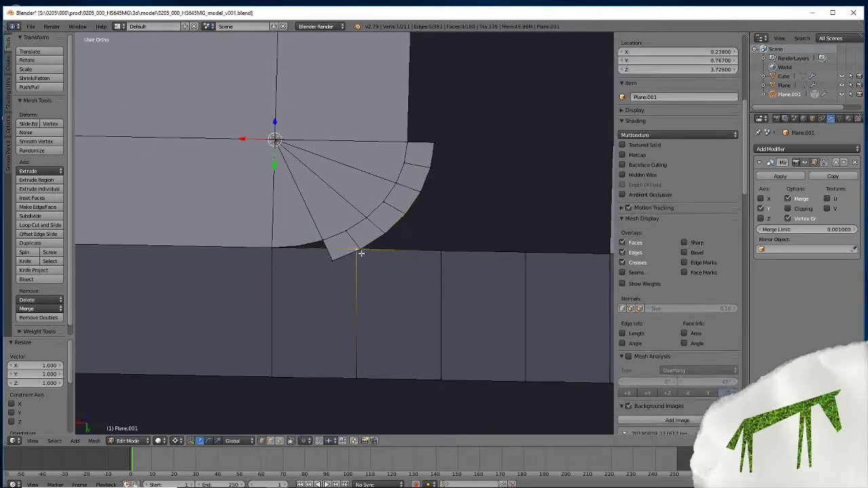
{"action": "key", "text": "shift+s"}
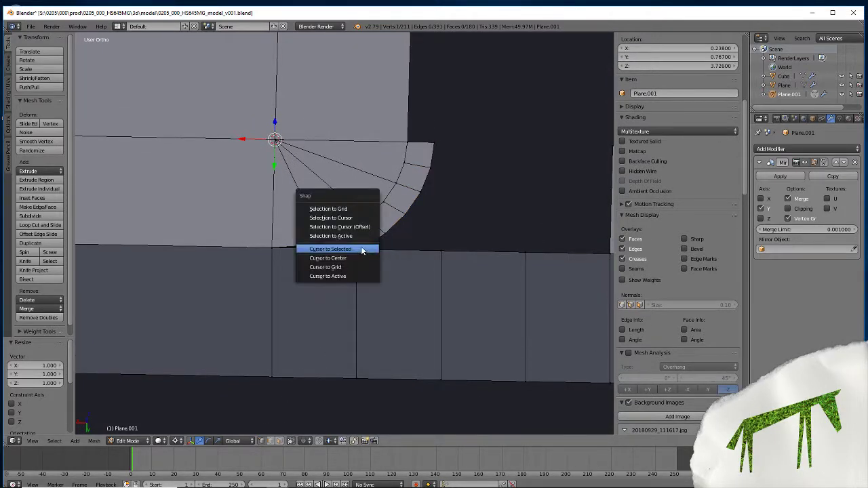
{"action": "left_click", "coordinate": [362, 248]}
{"action": "right_click", "coordinate": [357, 347], "text": "shift"}
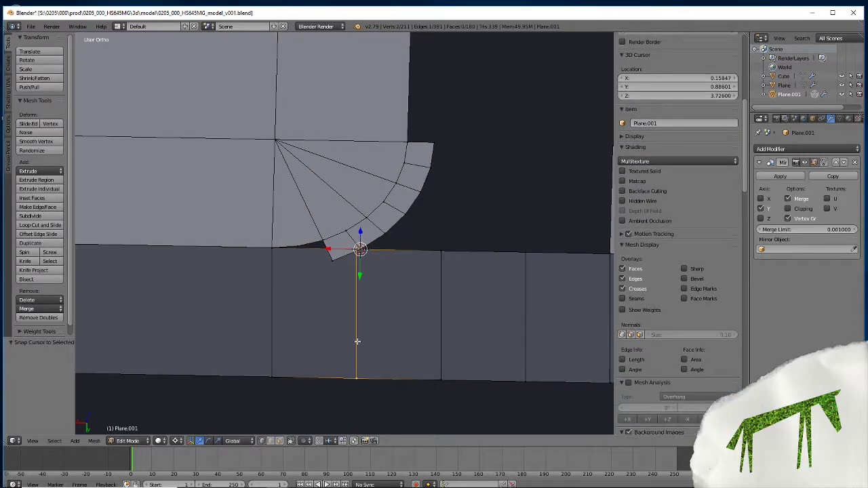
{"action": "key", "text": "s"}
{"action": "key", "text": "x"}
{"action": "key", "text": "0"}
{"action": "key", "text": "Return"}
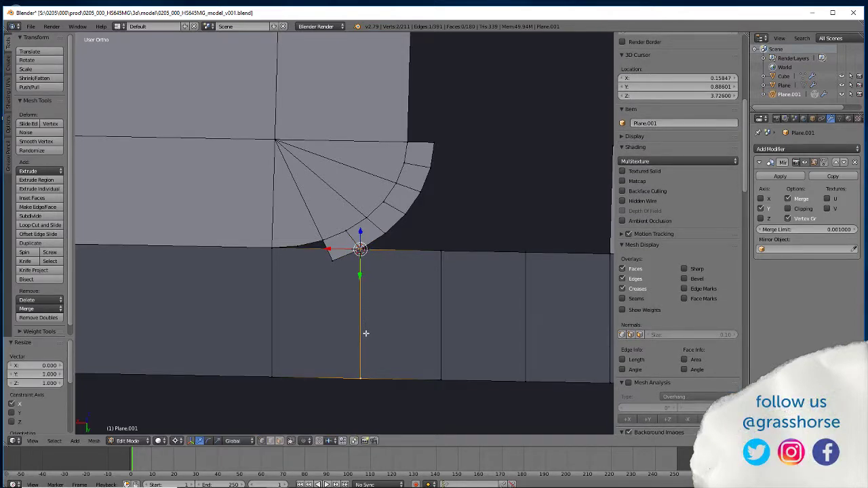
{"action": "key", "text": "w"}
{"action": "left_click", "coordinate": [346, 298]}
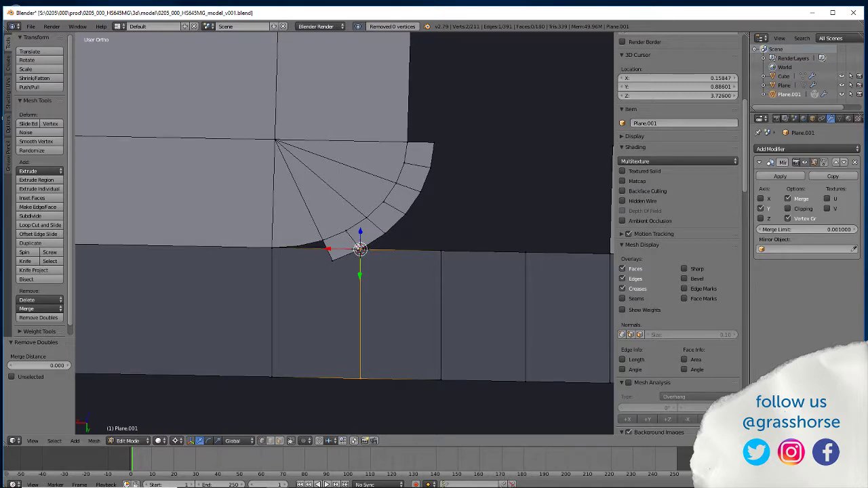
Merge the overlapping fan and wall vertices at the junction using At First.
{"action": "right_click", "coordinate": [362, 264]}
{"action": "key", "text": "a"}
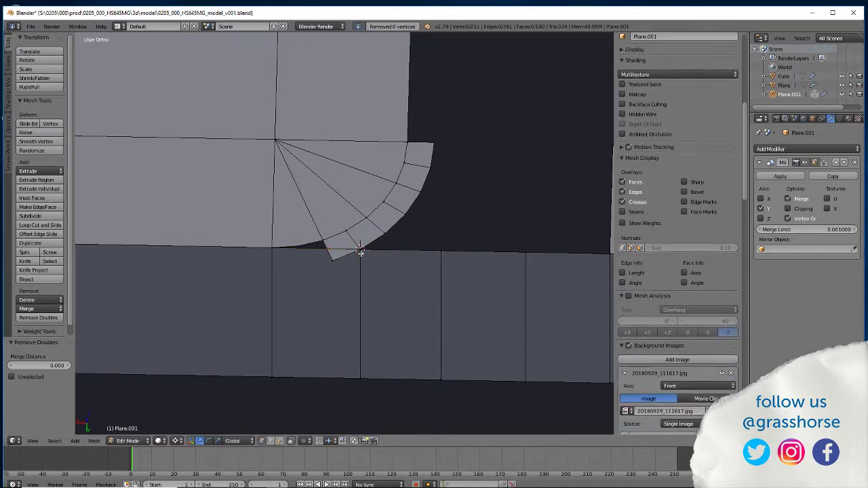
{"action": "scroll", "coordinate": [369, 277], "scroll_direction": "up", "scroll_amount": 6}
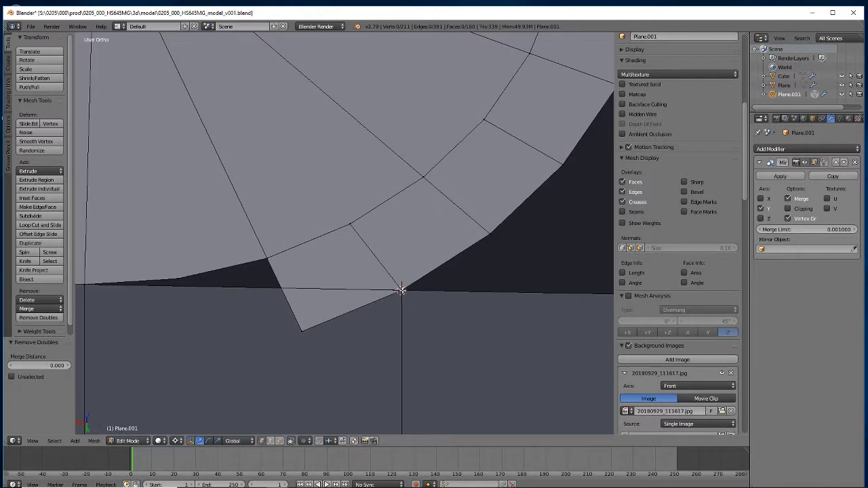
{"action": "right_click", "coordinate": [401, 290]}
{"action": "key", "text": "z"}
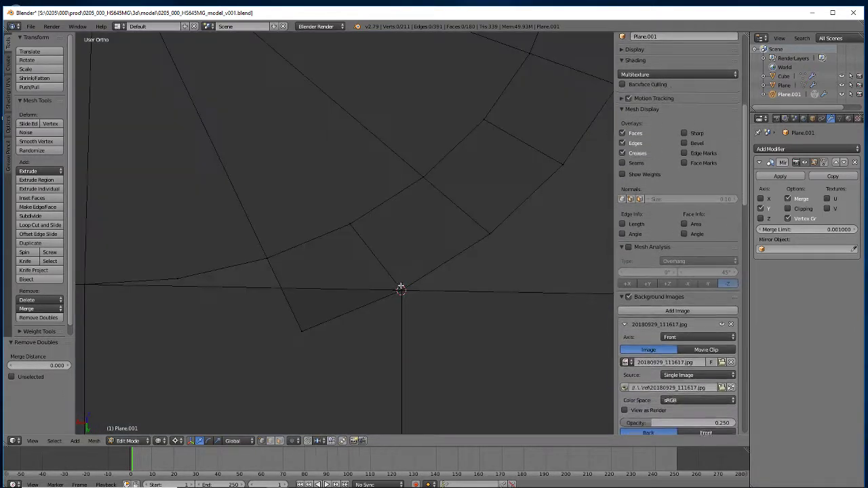
{"action": "right_click", "coordinate": [402, 291]}
{"action": "right_click", "coordinate": [400, 283]}
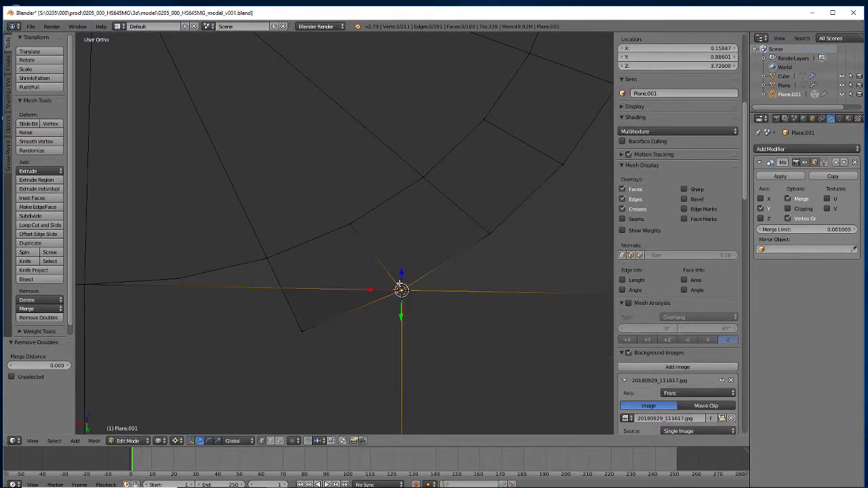
{"action": "key", "text": "alt+m"}
{"action": "left_click", "coordinate": [397, 274]}
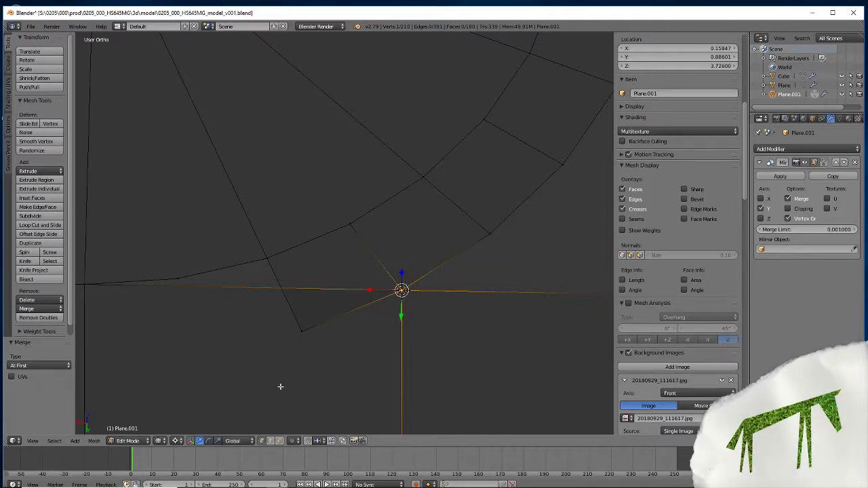
{"action": "scroll", "coordinate": [259, 331], "scroll_direction": "down", "scroll_amount": 3}
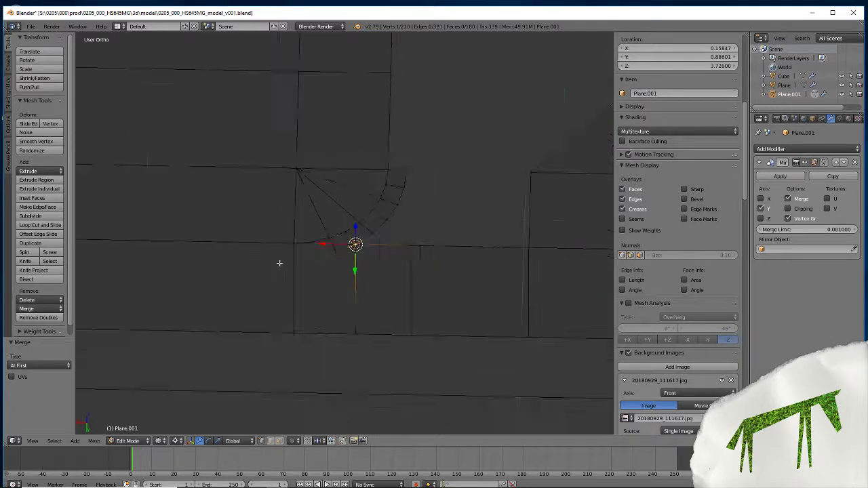
{"action": "scroll", "coordinate": [277, 304], "scroll_direction": "up", "scroll_amount": 5}
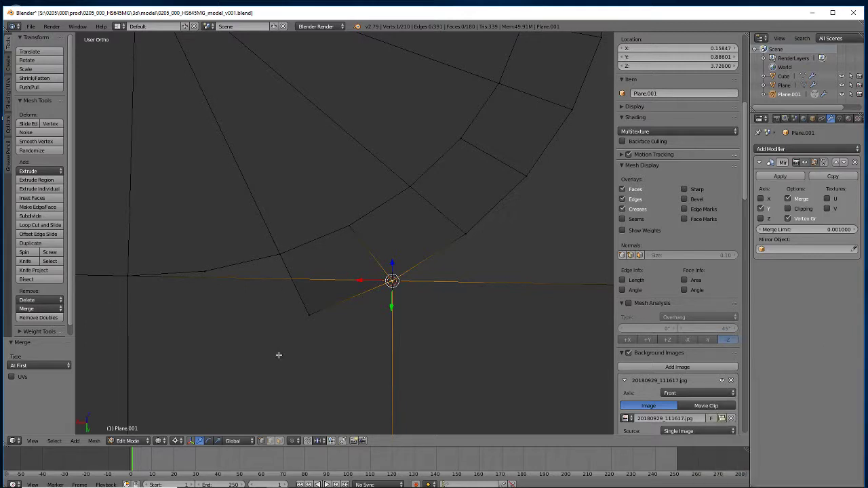
{"action": "scroll", "coordinate": [217, 316], "scroll_direction": "down", "scroll_amount": 3}
Add a loop cut across the plate and slide it toward the arc's end vertex.
{"action": "left_click", "coordinate": [60, 228]}
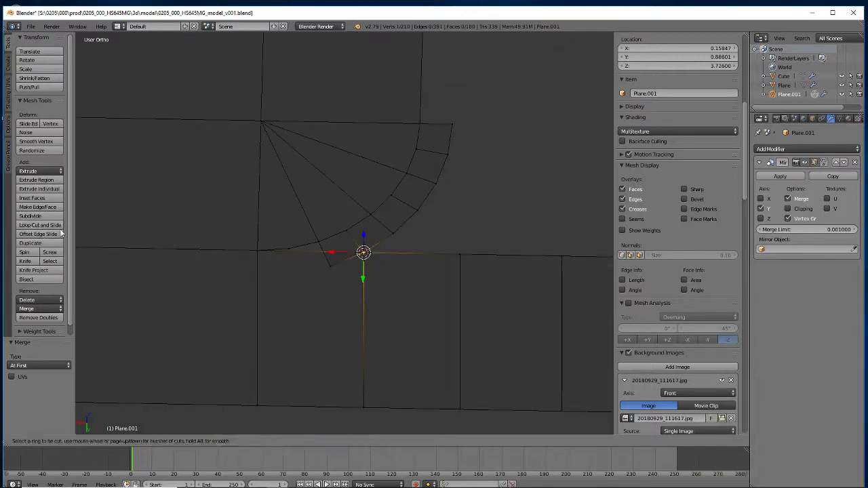
{"action": "left_click", "coordinate": [307, 252]}
{"action": "right_click", "coordinate": [301, 261]}
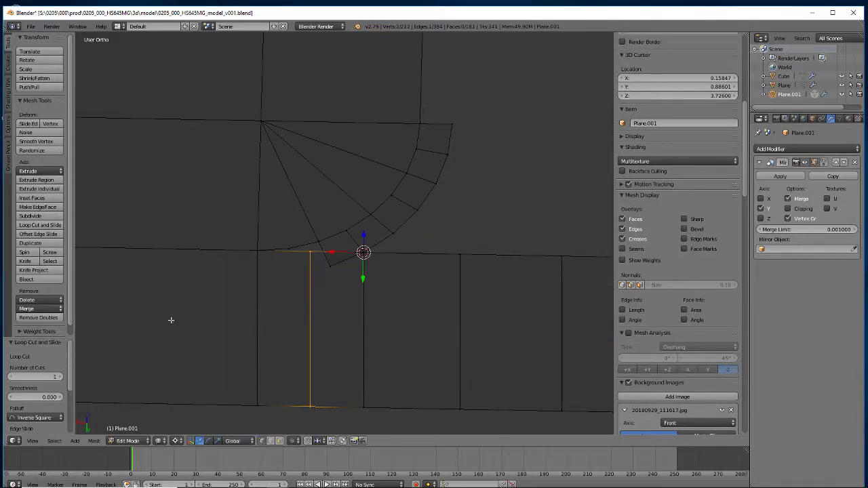
{"action": "scroll", "coordinate": [229, 310], "scroll_direction": "up", "scroll_amount": 3}
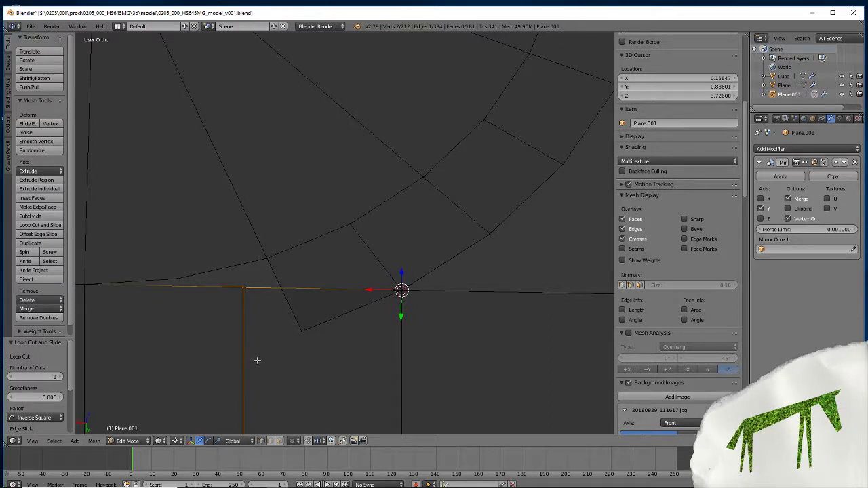
{"action": "key", "text": "g"}
{"action": "key", "text": "g"}
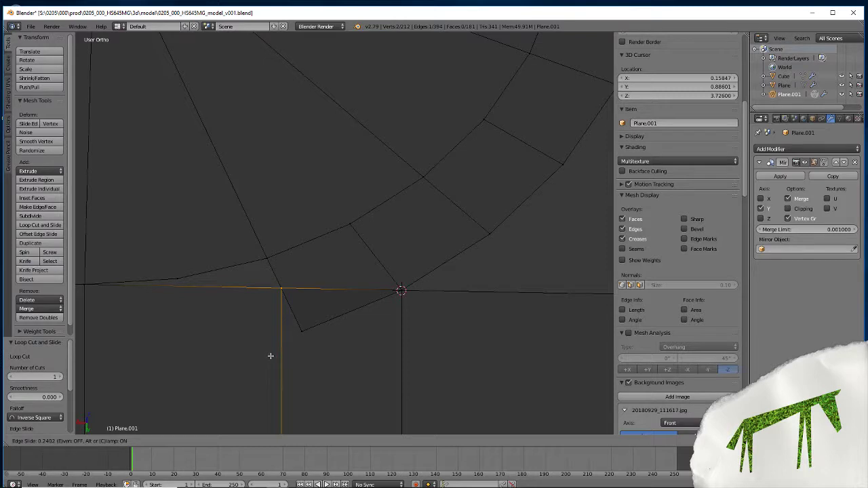
{"action": "left_click", "coordinate": [270, 356]}
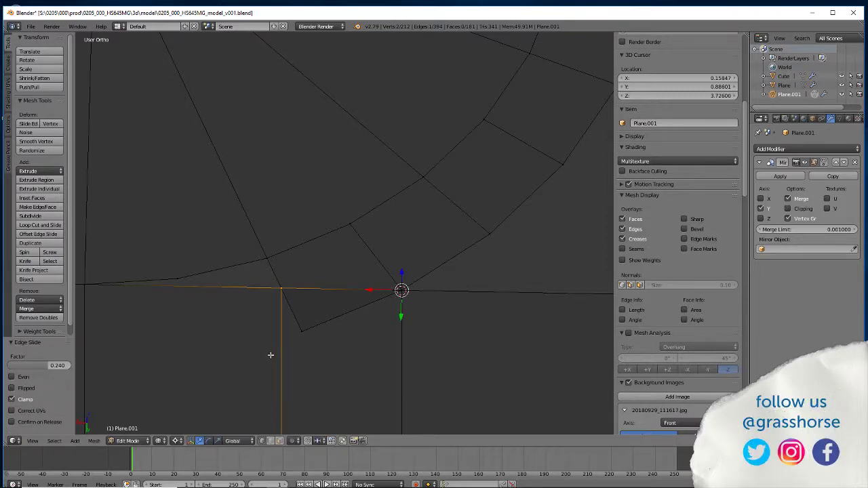
Fine-tune the new loop's slide position from Top Ortho view.
{"action": "key", "text": "KP_7"}
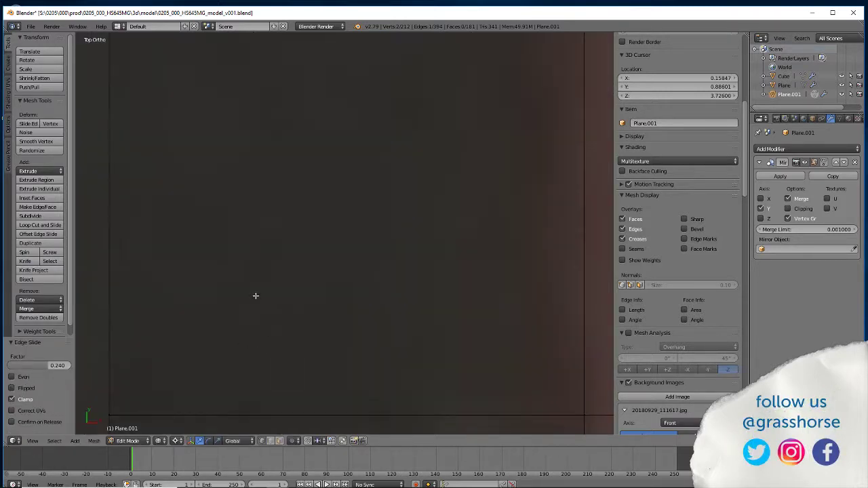
{"action": "key", "text": "KP_Decimal"}
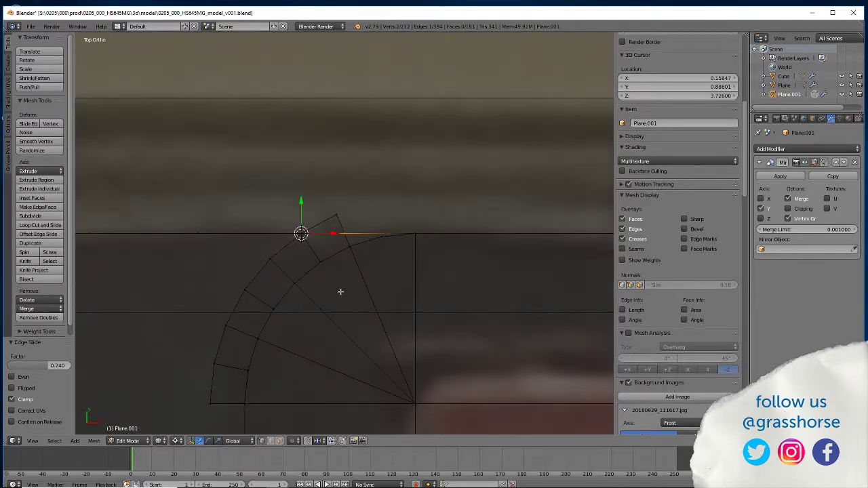
{"action": "scroll", "coordinate": [340, 291], "scroll_direction": "up", "scroll_amount": 1}
{"action": "scroll", "coordinate": [338, 291], "scroll_direction": "up", "scroll_amount": 3}
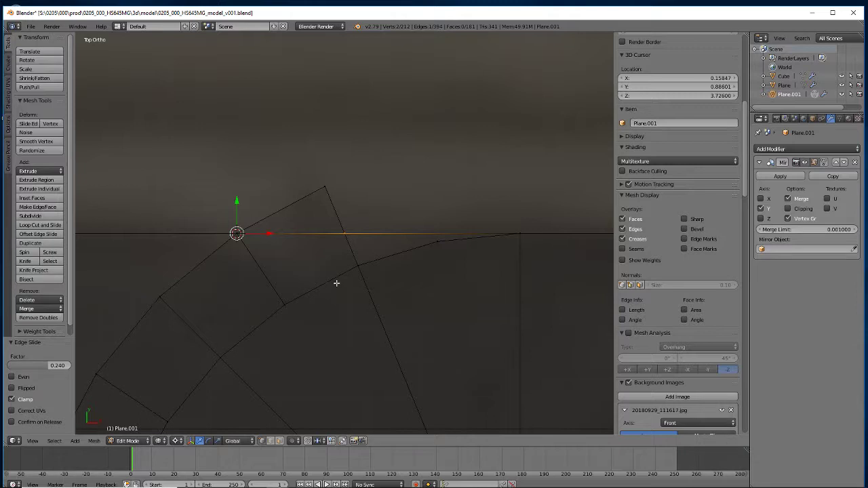
{"action": "scroll", "coordinate": [338, 288], "scroll_direction": "up", "scroll_amount": 7}
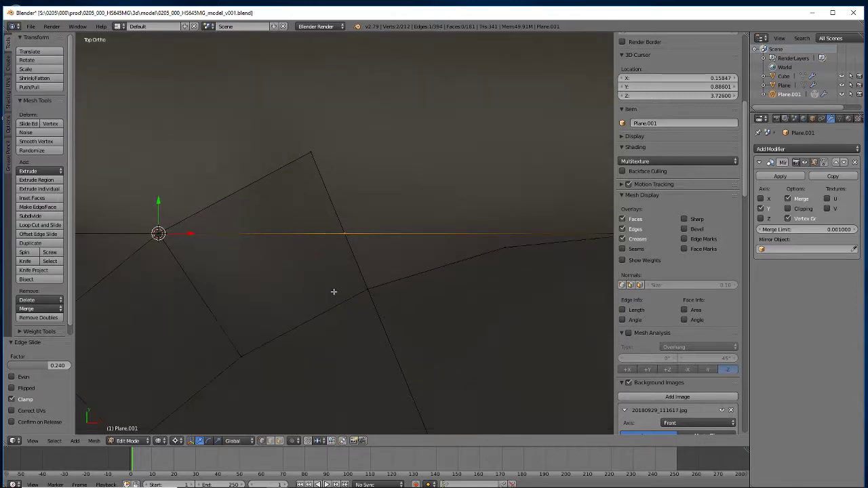
{"action": "scroll", "coordinate": [183, 340], "scroll_direction": "down", "scroll_amount": 3}
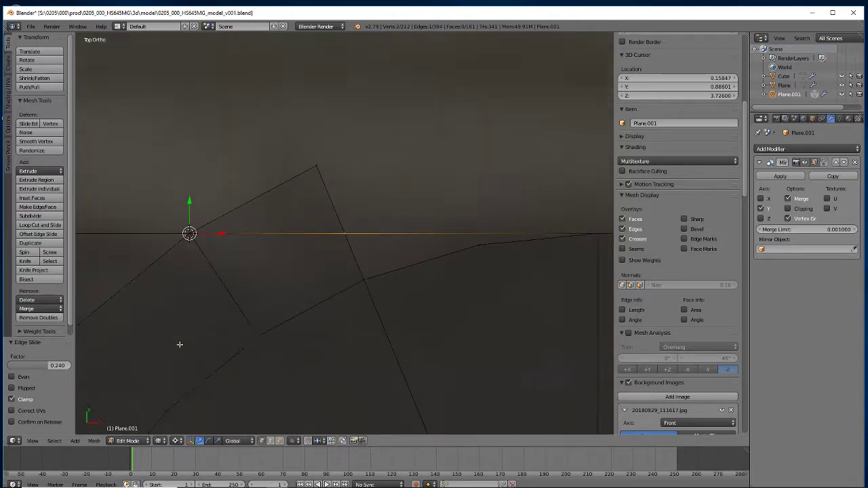
{"action": "scroll", "coordinate": [180, 345], "scroll_direction": "up", "scroll_amount": 7}
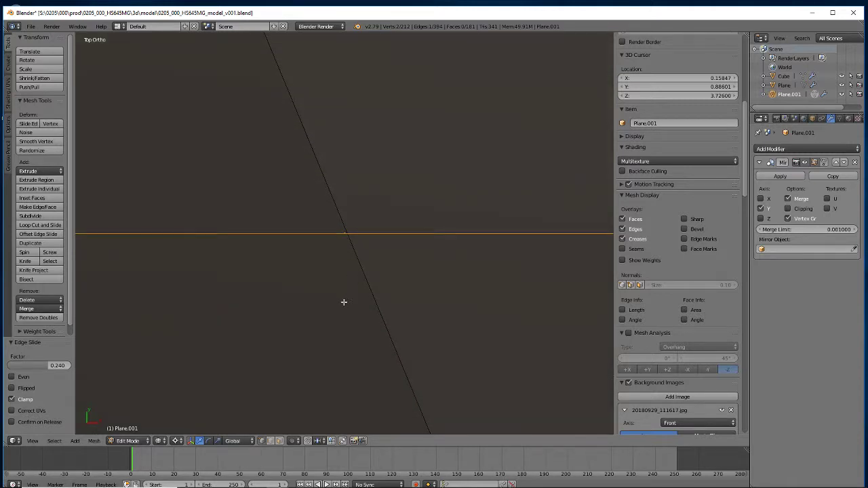
{"action": "key", "text": "g"}
{"action": "key", "text": "g"}
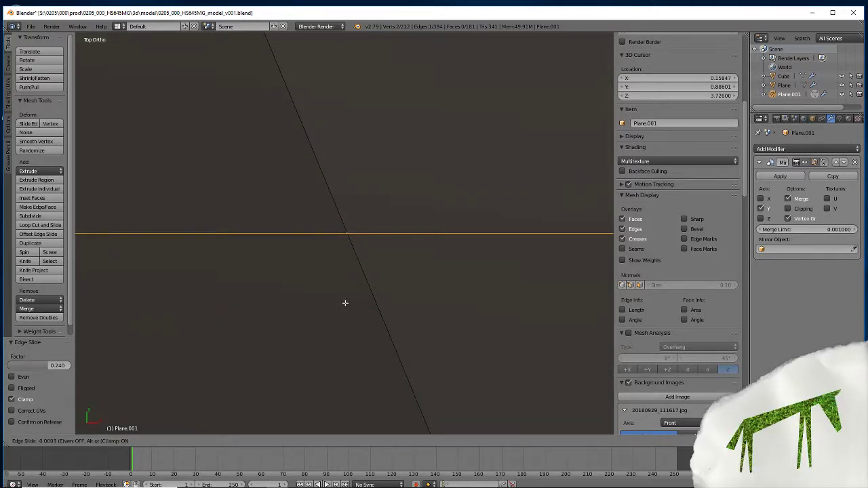
{"action": "left_click", "coordinate": [346, 303]}
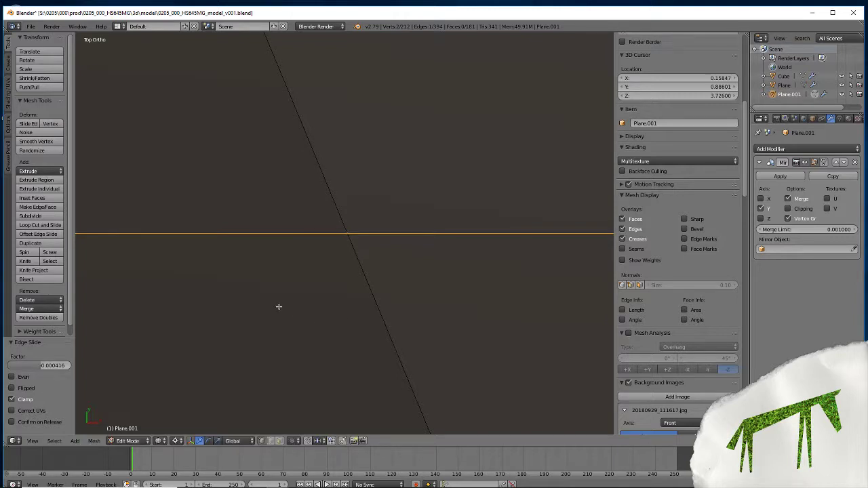
{"action": "middle_click_drag", "start_coordinate": [278, 307], "coordinate": [319, 262]}
Merge the new loop's top vertex onto the arc end vertex with At Last.
{"action": "middle_click_drag", "start_coordinate": [368, 204], "coordinate": [352, 227]}
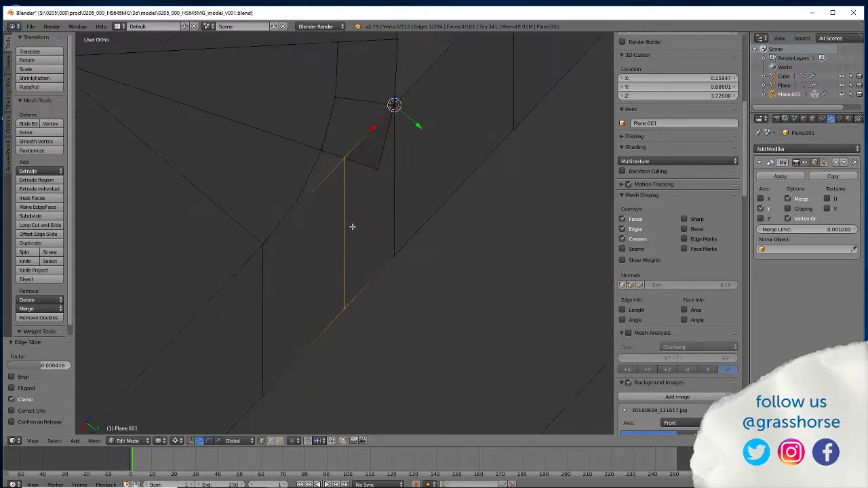
{"action": "right_click", "coordinate": [336, 162]}
{"action": "key", "text": "alt+m"}
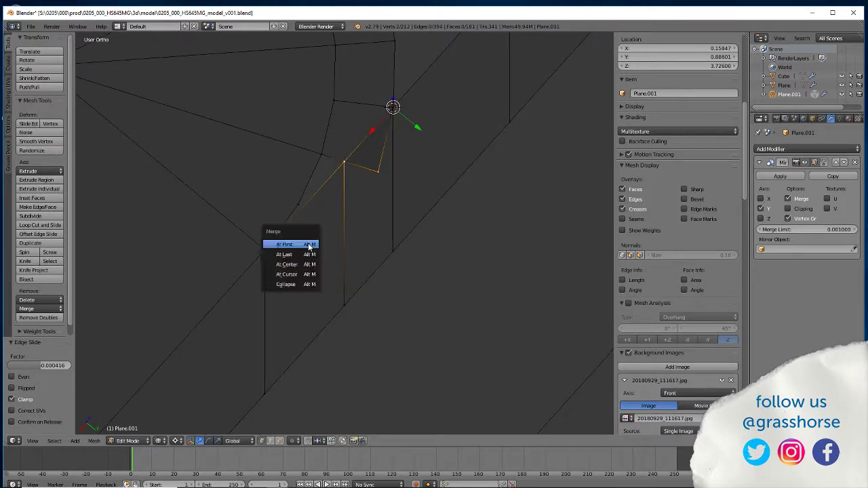
{"action": "left_click", "coordinate": [309, 244]}
{"action": "key", "text": "ctrl+z"}
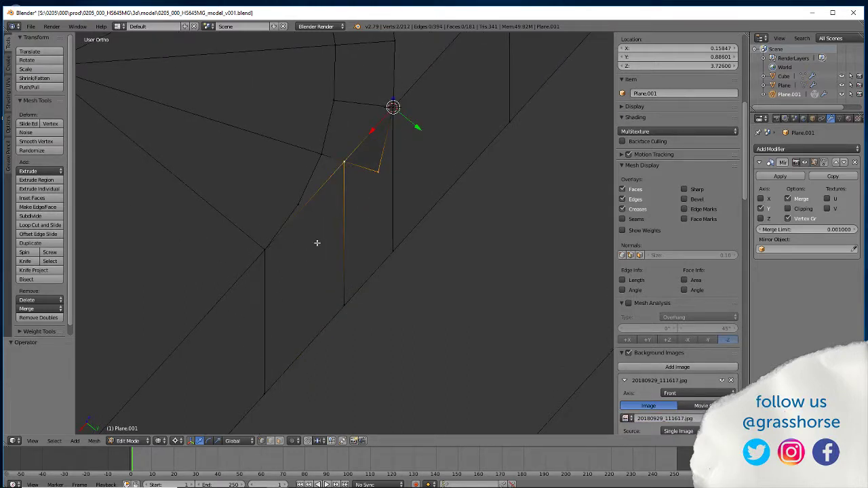
{"action": "key", "text": "alt+m"}
{"action": "left_click", "coordinate": [307, 255]}
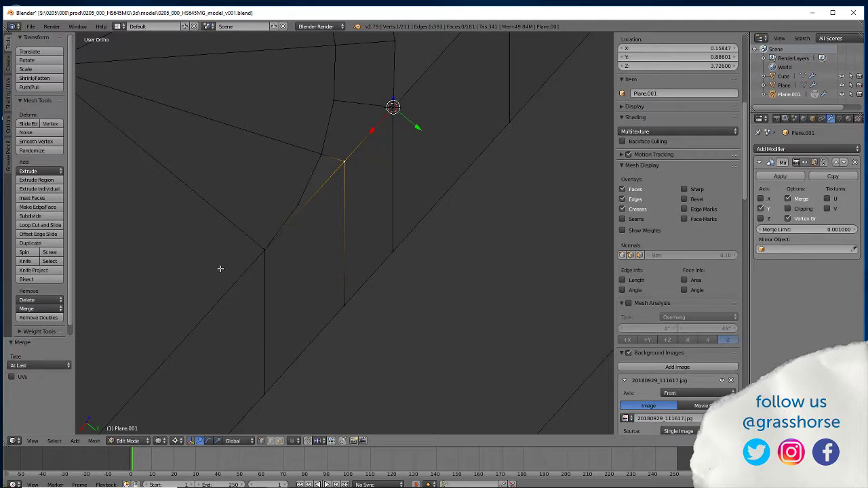
{"action": "scroll", "coordinate": [248, 290], "scroll_direction": "up", "scroll_amount": 5}
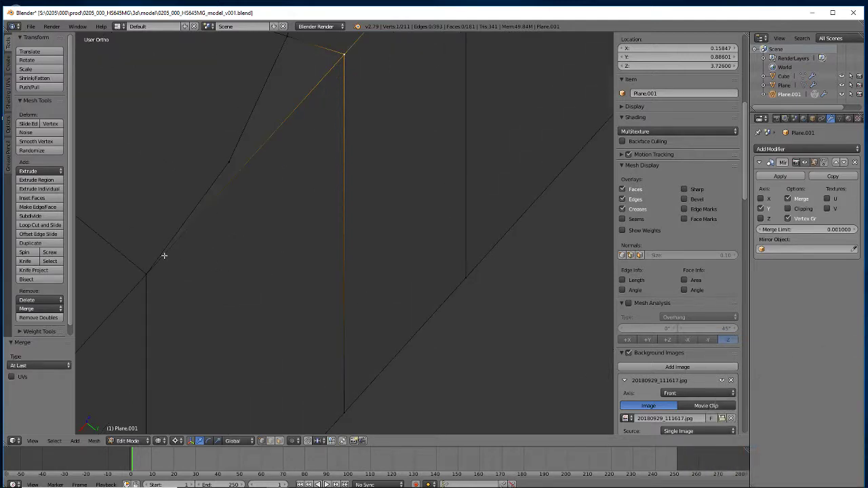
Fill a face between the four corner vertices of the gap.
{"action": "right_click", "coordinate": [147, 272]}
{"action": "right_click", "coordinate": [229, 160], "text": "shift"}
{"action": "right_click", "coordinate": [286, 37], "text": "shift"}
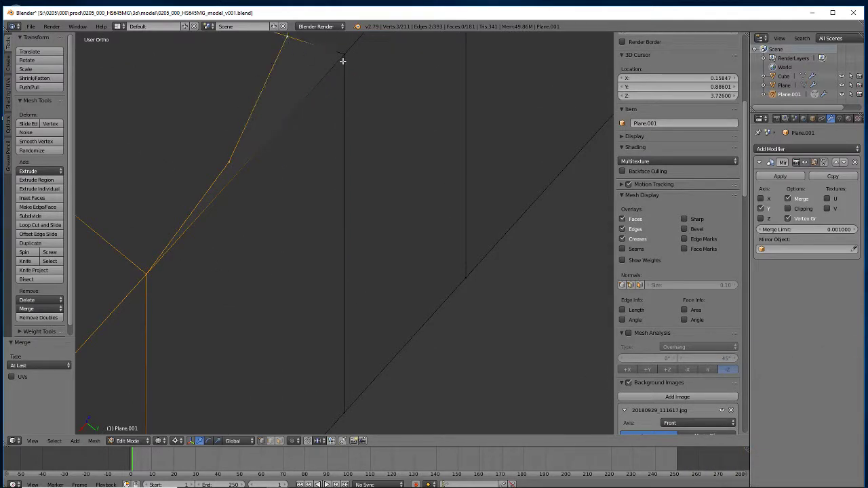
{"action": "right_click", "coordinate": [342, 61], "text": "shift"}
{"action": "key", "text": "f"}
{"action": "mouse_move", "coordinate": [217, 305]}
{"action": "middle_mouse_down"}
{"action": "mouse_move", "coordinate": [216, 324]}
{"action": "mouse_move", "coordinate": [267, 314]}
{"action": "mouse_move", "coordinate": [203, 301]}
{"action": "middle_mouse_up"}
{"action": "scroll", "coordinate": [198, 303], "scroll_direction": "up", "scroll_amount": 2}
Fill the four-vertex gap beside the lower rounded corner with a new face.
{"action": "right_click", "coordinate": [374, 203]}
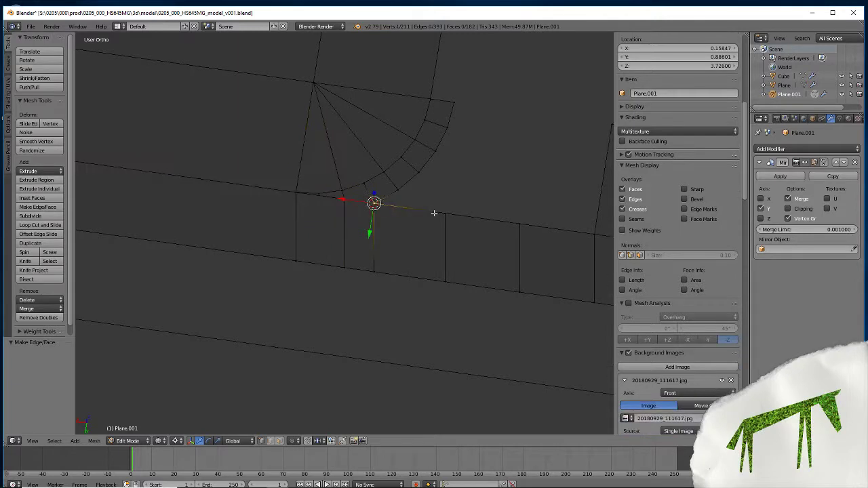
{"action": "right_click", "coordinate": [444, 214], "text": "shift"}
{"action": "right_click", "coordinate": [401, 190], "text": "shift"}
{"action": "right_click", "coordinate": [419, 174], "text": "shift"}
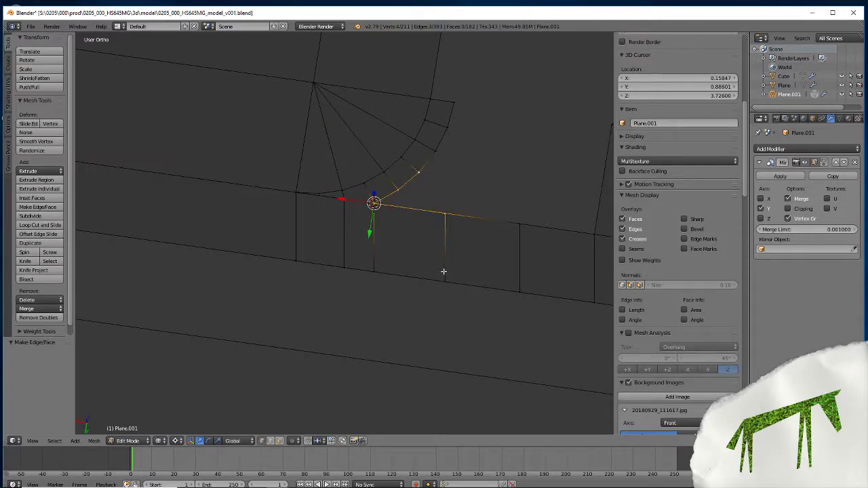
{"action": "key", "text": "f"}
Fill two more faces running from the upper vertices down to the lower vertex.
{"action": "middle_click_drag", "start_coordinate": [382, 322], "coordinate": [327, 312]}
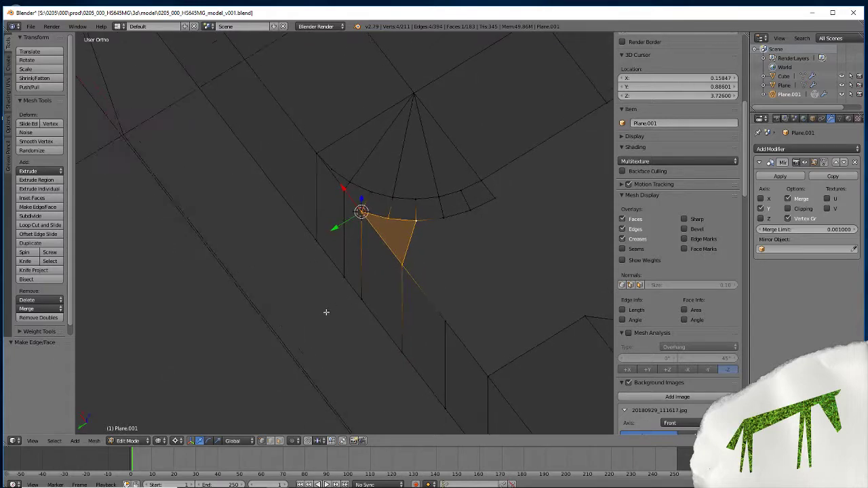
{"action": "right_click", "coordinate": [421, 219], "text": "shift"}
{"action": "right_click", "coordinate": [447, 317], "text": "shift"}
{"action": "key", "text": "f"}
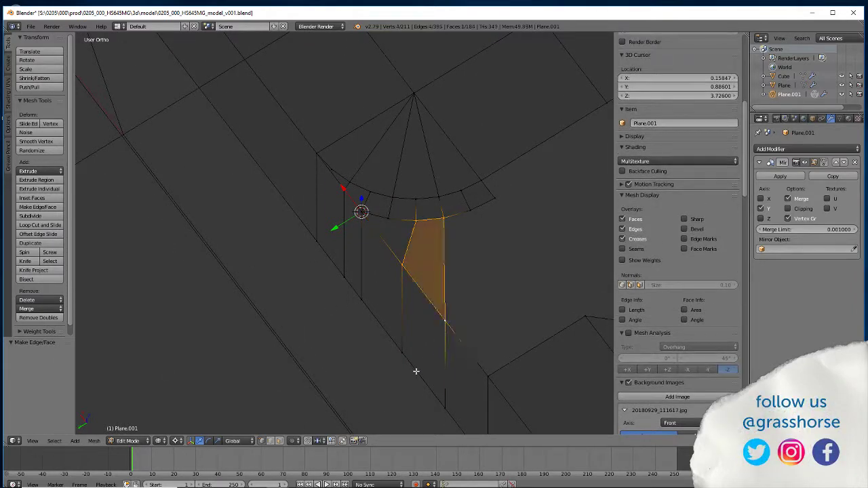
{"action": "right_click", "coordinate": [445, 317]}
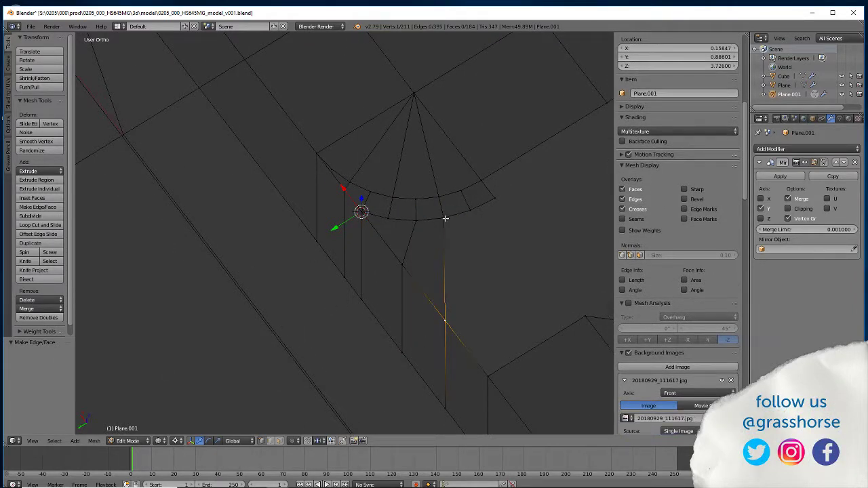
{"action": "right_click", "coordinate": [445, 219], "text": "shift"}
{"action": "right_click", "coordinate": [471, 211], "text": "shift"}
{"action": "right_click", "coordinate": [486, 375], "text": "shift"}
{"action": "key", "text": "f"}
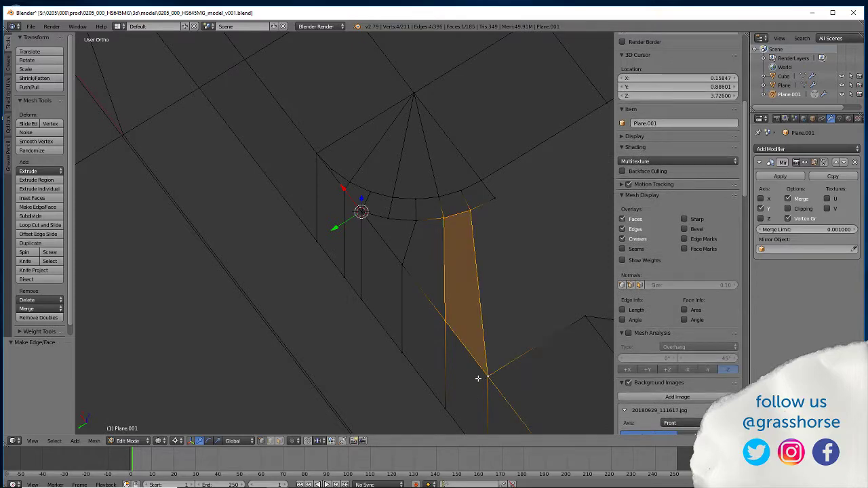
Fill the next four-cornered gap with another face.
{"action": "right_click", "coordinate": [472, 211]}
{"action": "right_click", "coordinate": [495, 198], "text": "shift"}
{"action": "right_click", "coordinate": [586, 318], "text": "shift"}
{"action": "right_click", "coordinate": [485, 375], "text": "shift"}
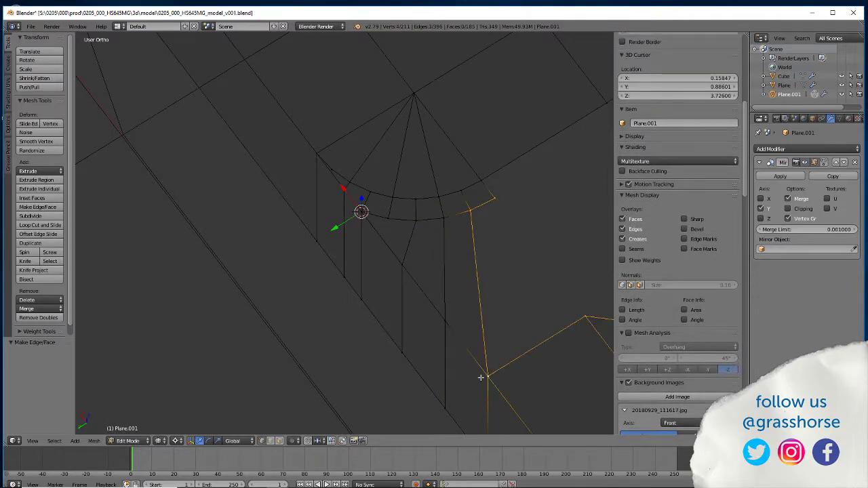
{"action": "key", "text": "f"}
Switch to solid shading and orbit to a level view of the wall opening.
{"action": "scroll", "coordinate": [257, 317], "scroll_direction": "down", "scroll_amount": 4}
{"action": "mouse_move", "coordinate": [248, 323]}
{"action": "middle_mouse_down"}
{"action": "mouse_move", "coordinate": [341, 323]}
{"action": "mouse_move", "coordinate": [320, 304]}
{"action": "middle_mouse_up"}
{"action": "key", "text": "z"}
{"action": "mouse_move", "coordinate": [242, 341]}
{"action": "middle_mouse_down"}
{"action": "mouse_move", "coordinate": [286, 334]}
{"action": "mouse_move", "coordinate": [226, 324]}
{"action": "mouse_move", "coordinate": [232, 351]}
{"action": "mouse_move", "coordinate": [220, 346]}
{"action": "mouse_move", "coordinate": [238, 365]}
{"action": "mouse_move", "coordinate": [229, 336]}
{"action": "mouse_move", "coordinate": [289, 297]}
{"action": "mouse_move", "coordinate": [295, 314]}
{"action": "mouse_move", "coordinate": [336, 182]}
{"action": "mouse_move", "coordinate": [310, 310]}
{"action": "middle_mouse_up"}
{"action": "scroll", "coordinate": [230, 335], "scroll_direction": "up", "scroll_amount": 5}
{"action": "scroll", "coordinate": [306, 326], "scroll_direction": "down", "scroll_amount": 4}
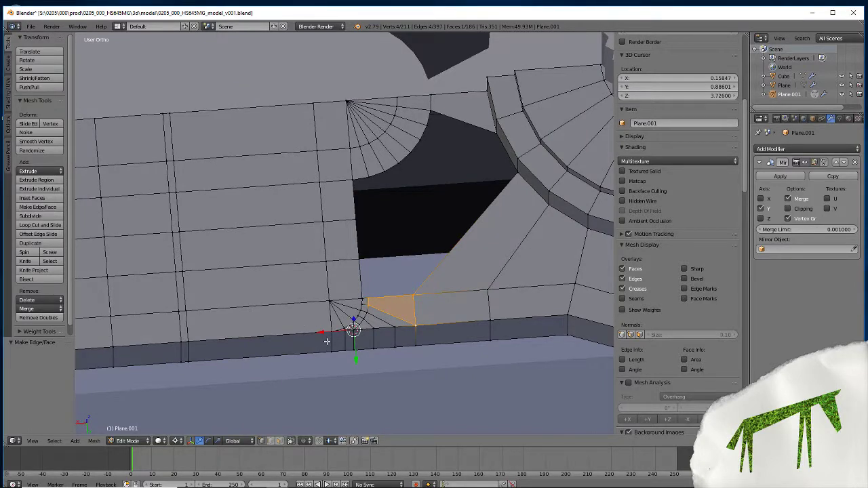
{"action": "mouse_move", "coordinate": [328, 341]}
{"action": "middle_mouse_down"}
{"action": "mouse_move", "coordinate": [319, 360]}
{"action": "mouse_move", "coordinate": [318, 306]}
{"action": "mouse_move", "coordinate": [318, 351]}
{"action": "mouse_move", "coordinate": [332, 386]}
{"action": "mouse_move", "coordinate": [320, 344]}
{"action": "mouse_move", "coordinate": [332, 392]}
{"action": "mouse_move", "coordinate": [326, 397]}
{"action": "middle_mouse_up"}
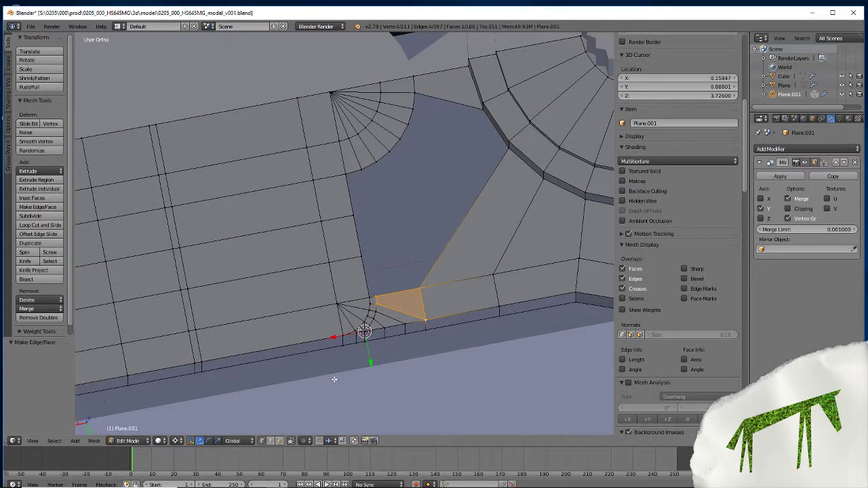
Try a knife cut across the new face, undo it, deselect all, and recentre the lower corner.
{"action": "key", "text": "k"}
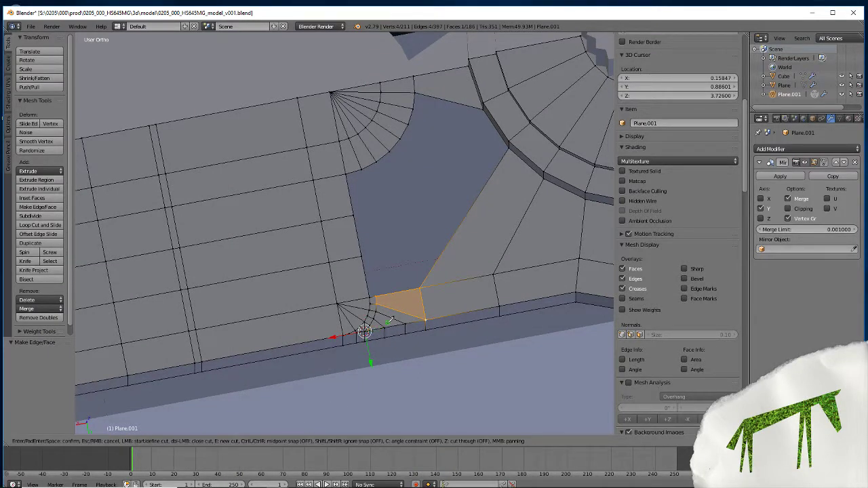
{"action": "left_click", "coordinate": [392, 316]}
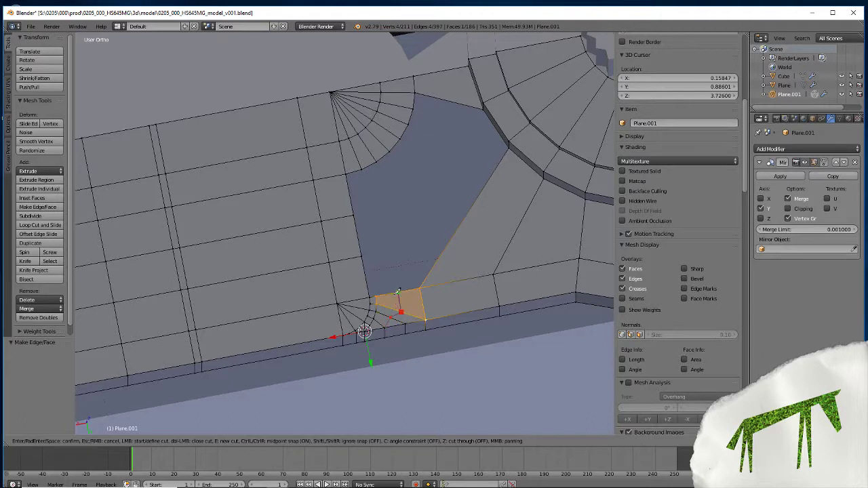
{"action": "key", "text": "Return"}
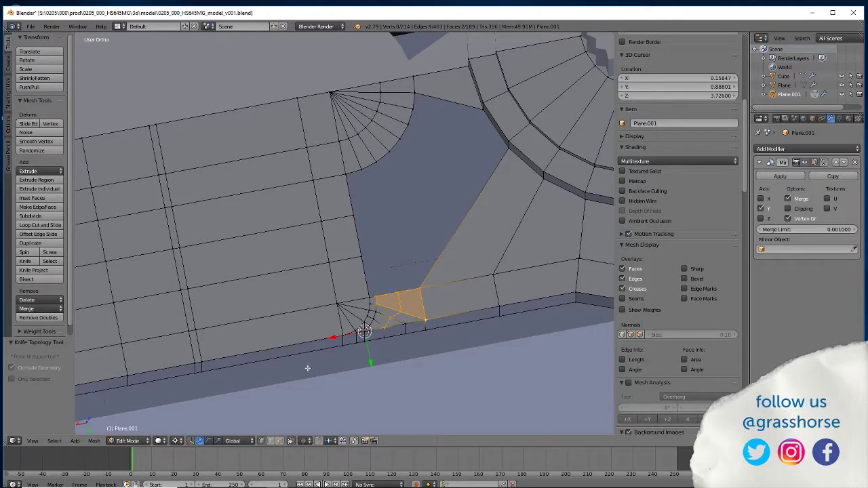
{"action": "key", "text": "ctrl+z"}
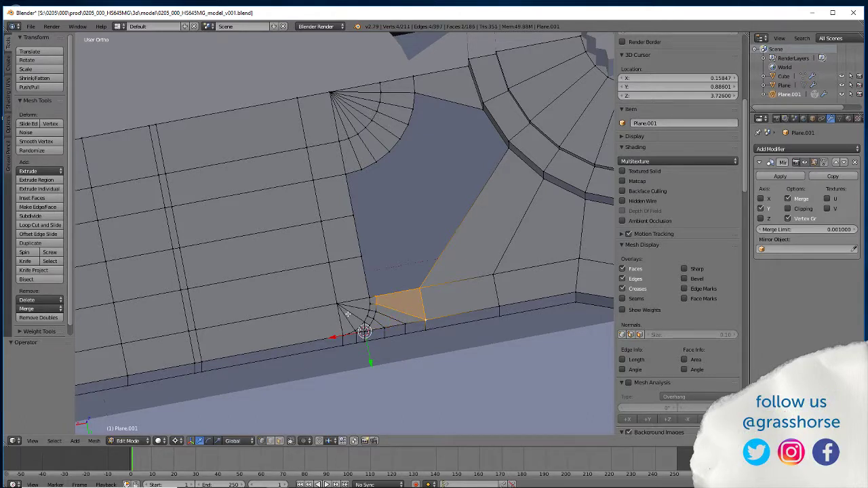
{"action": "key", "text": "a"}
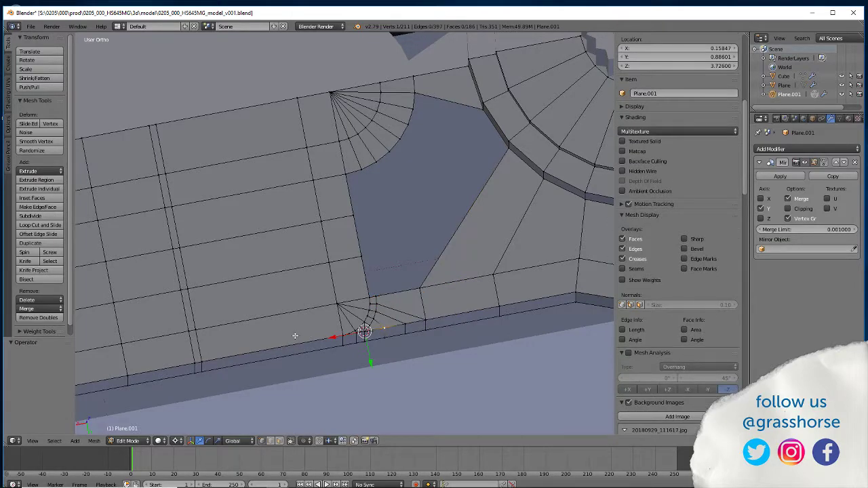
{"action": "scroll", "coordinate": [295, 335], "scroll_direction": "up", "scroll_amount": 7}
{"action": "scroll", "coordinate": [296, 336], "scroll_direction": "down", "scroll_amount": 6}
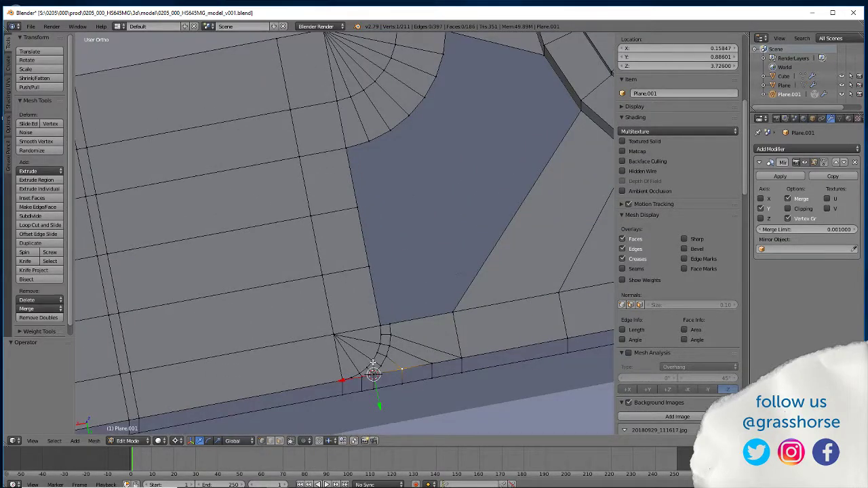
{"action": "middle_click_drag", "start_coordinate": [373, 364], "coordinate": [371, 297], "text": "shift"}
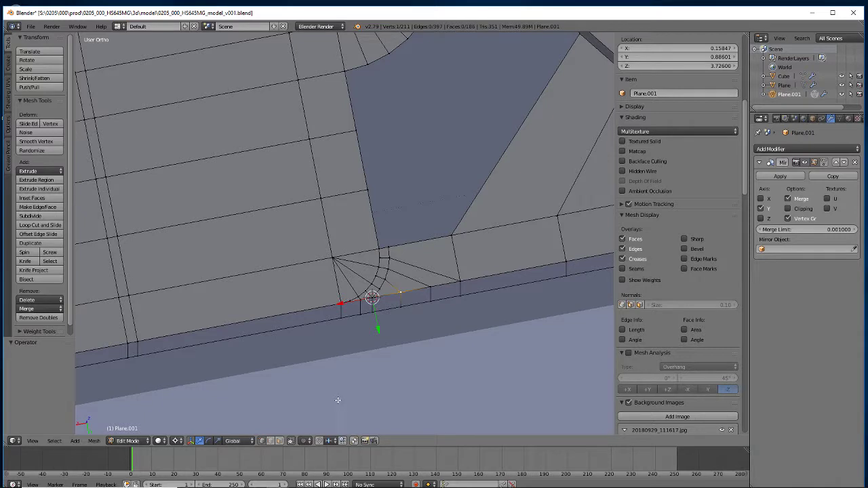
Delete the face next to the corner fan.
{"action": "left_click", "coordinate": [208, 441]}
{"action": "right_click", "coordinate": [406, 268]}
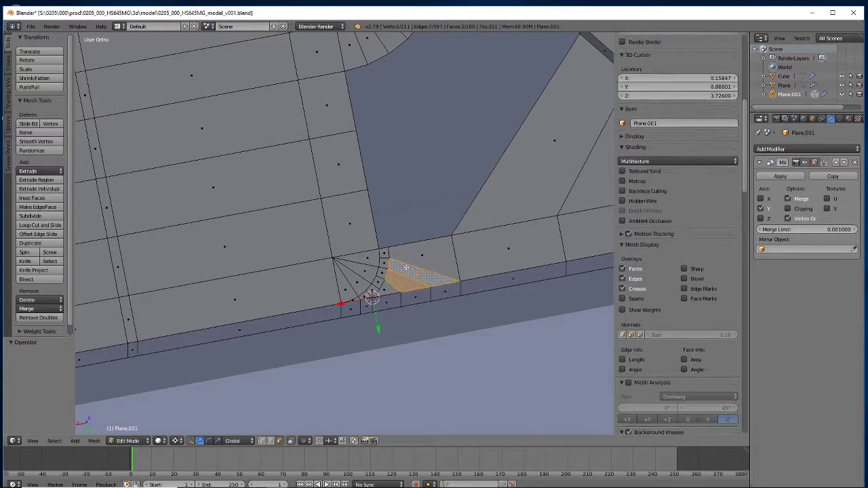
{"action": "key", "text": "x"}
{"action": "left_click", "coordinate": [354, 297]}
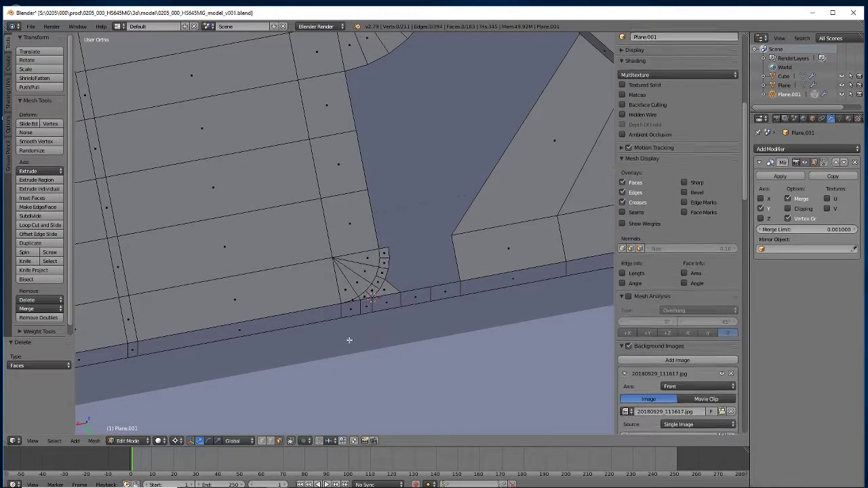
Select the corner's outer arc edges and snap the 3D cursor to the arc's centre vertex.
{"action": "left_click", "coordinate": [270, 441]}
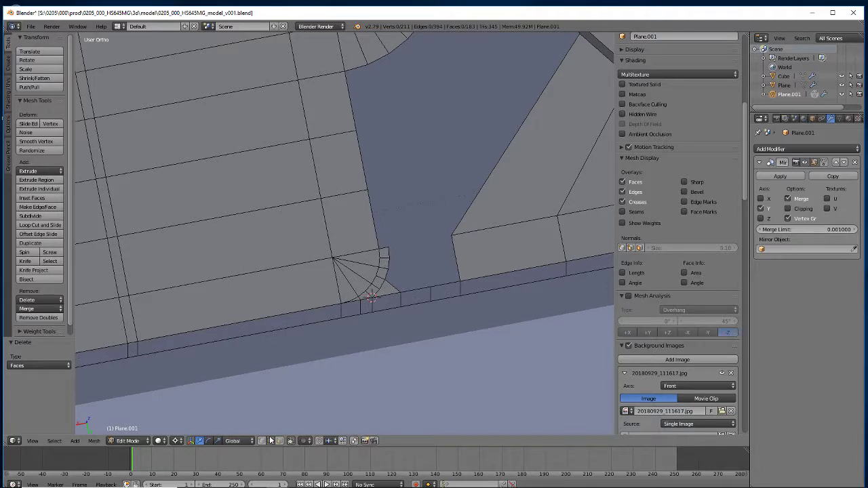
{"action": "right_click", "coordinate": [386, 273], "text": "alt"}
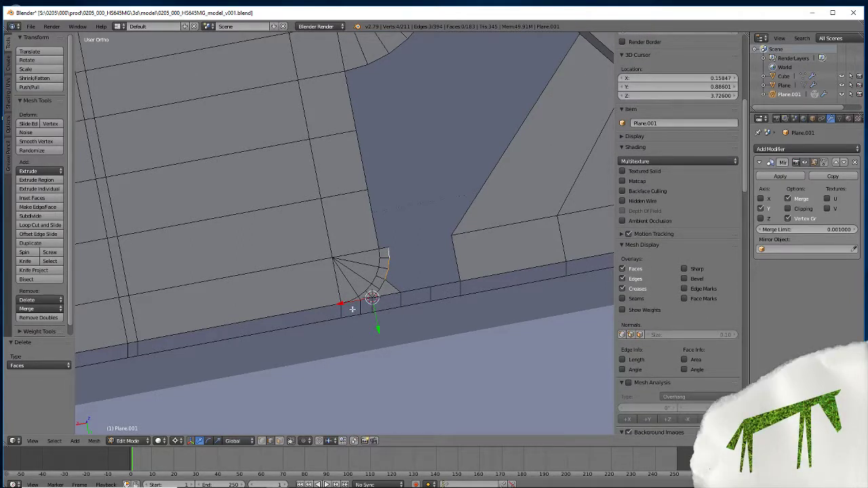
{"action": "key", "text": "KP_7"}
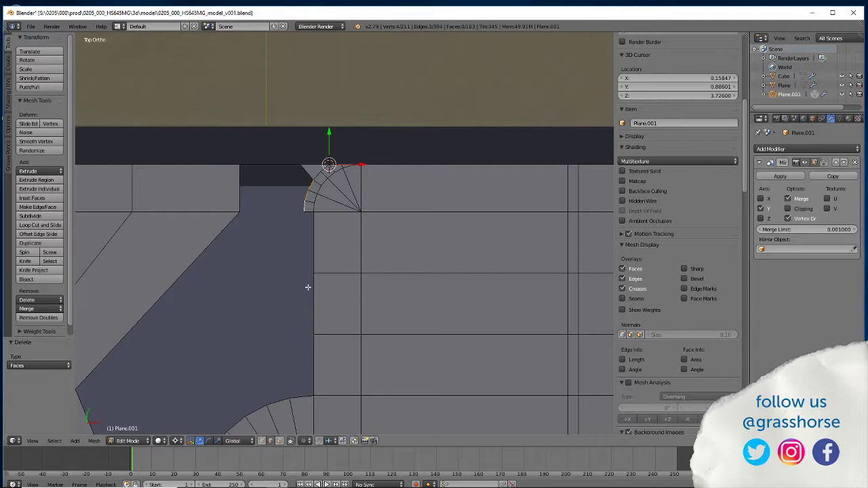
{"action": "key", "text": "z"}
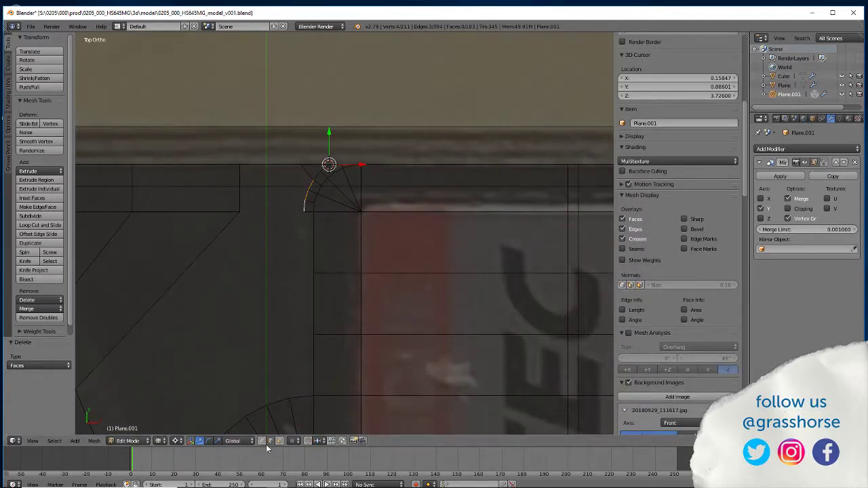
{"action": "right_click", "coordinate": [357, 214]}
{"action": "key", "text": "shift+s"}
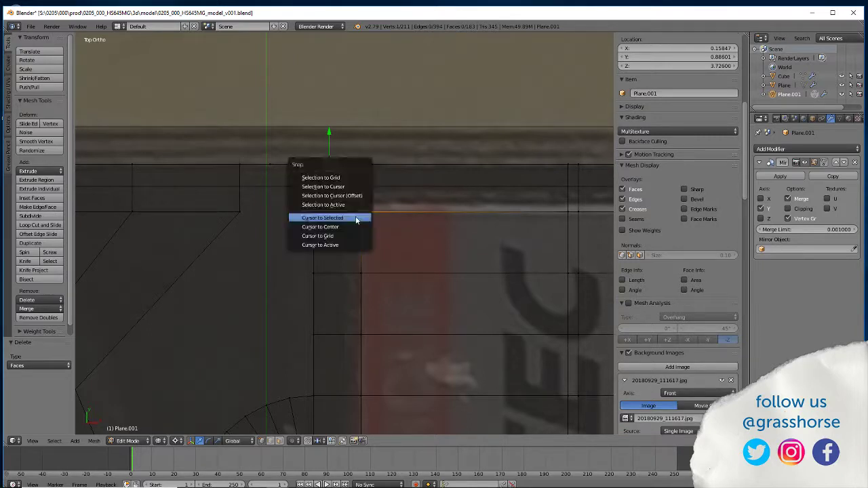
{"action": "left_click", "coordinate": [335, 222]}
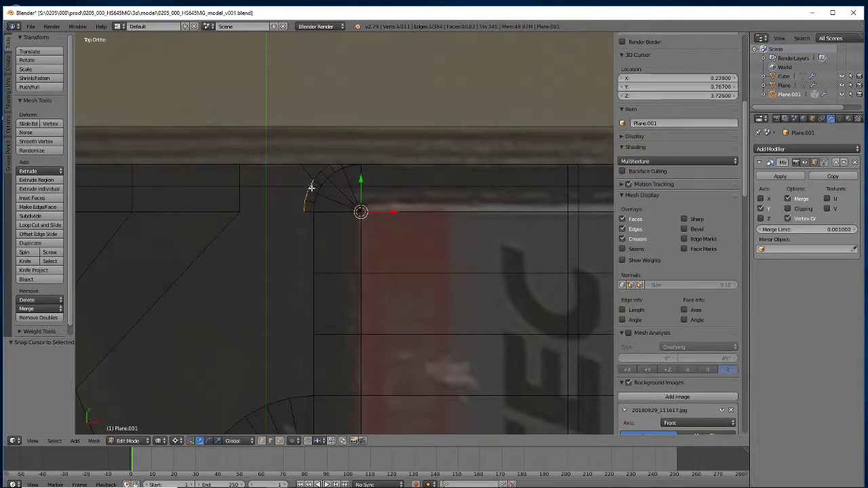
Extrude the arc vertices and scale the copy outward from the corner.
{"action": "key", "text": "e"}
{"action": "right_click", "coordinate": [297, 308]}
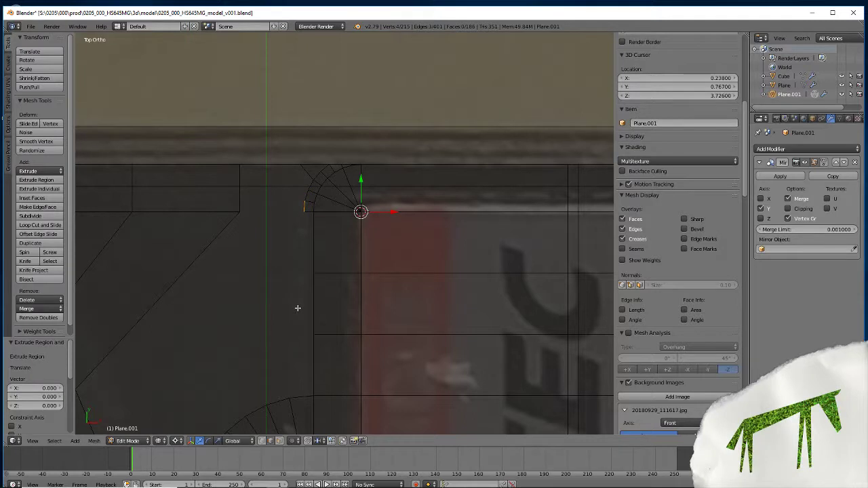
{"action": "key", "text": "s"}
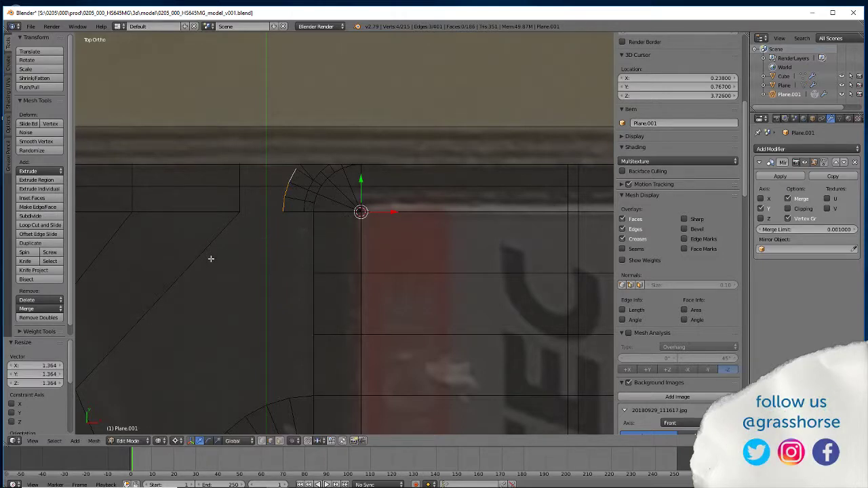
{"action": "key", "text": "KP_3"}
{"action": "key", "text": "KP_1"}
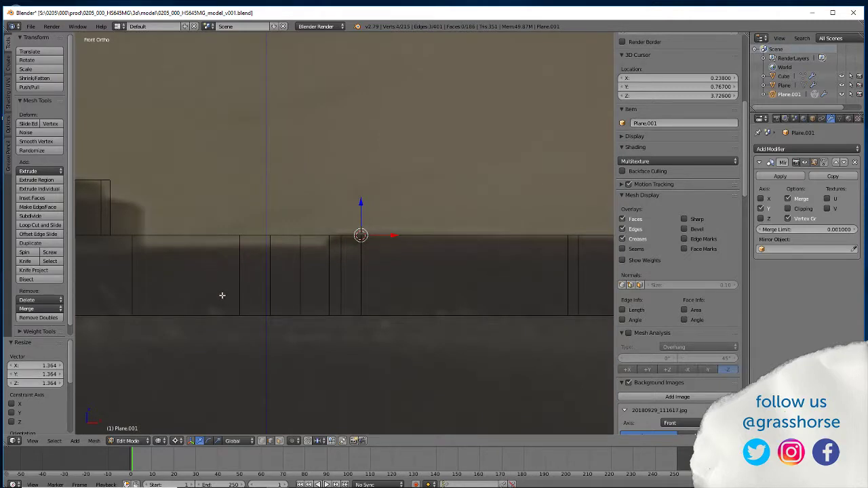
{"action": "key", "text": "KP_7"}
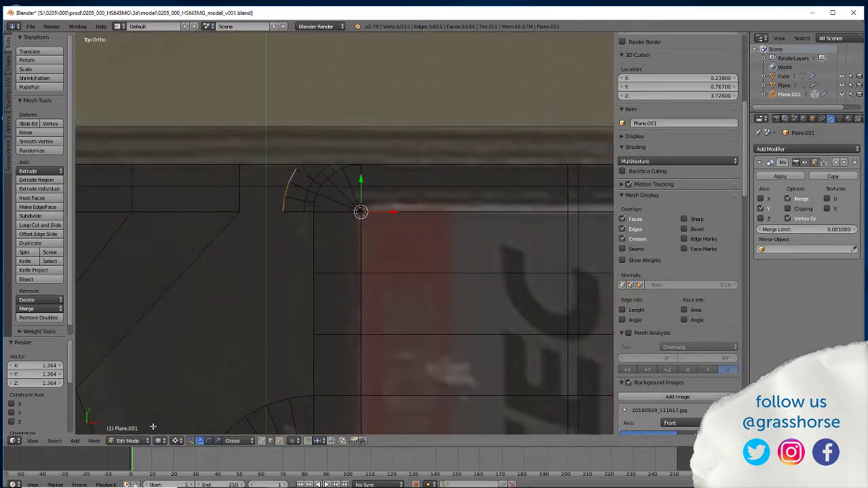
Extrude the lower arc's end vertex and move it along Y level with the upper arc.
{"action": "right_click", "coordinate": [288, 402]}
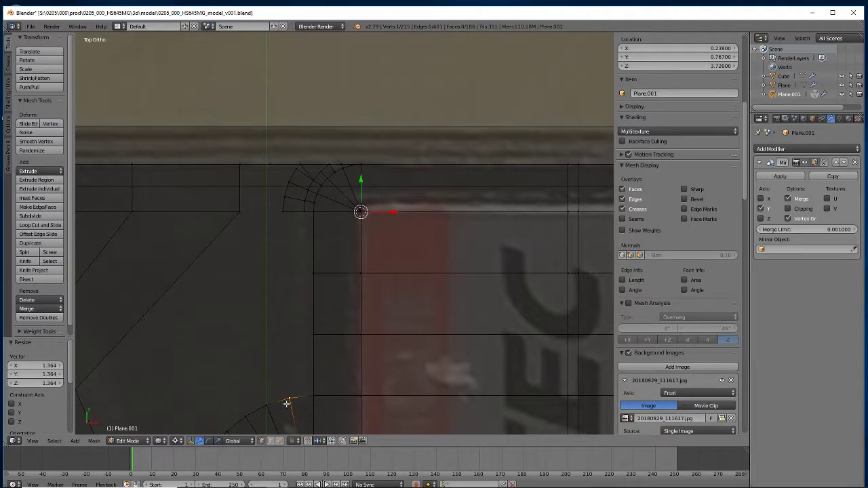
{"action": "key", "text": "e"}
{"action": "right_click", "coordinate": [278, 400]}
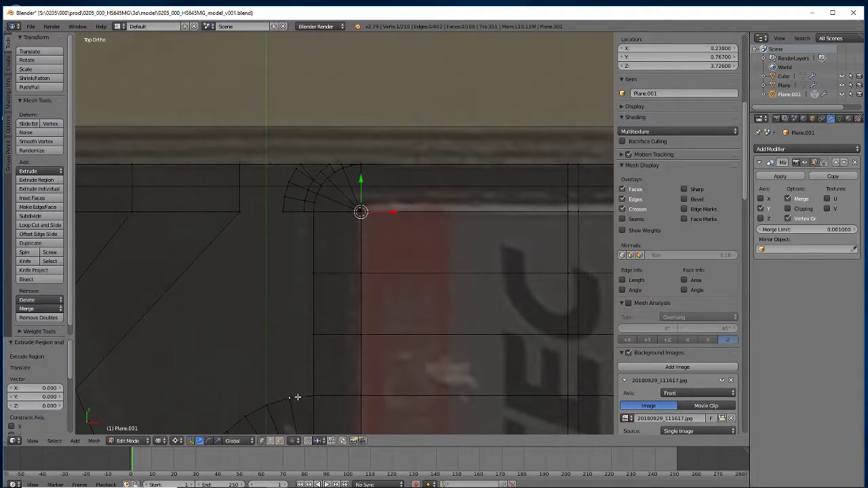
{"action": "key", "text": "g"}
{"action": "key", "text": "y"}
{"action": "left_click", "coordinate": [285, 109]}
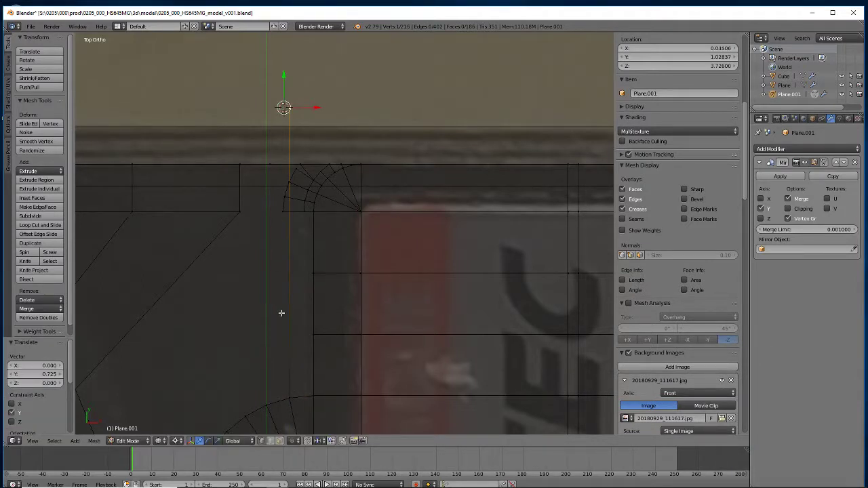
Scale the new arc about the upper corner vertex by 1.010, then its lower vertices by 0.908.
{"action": "right_click", "coordinate": [362, 219]}
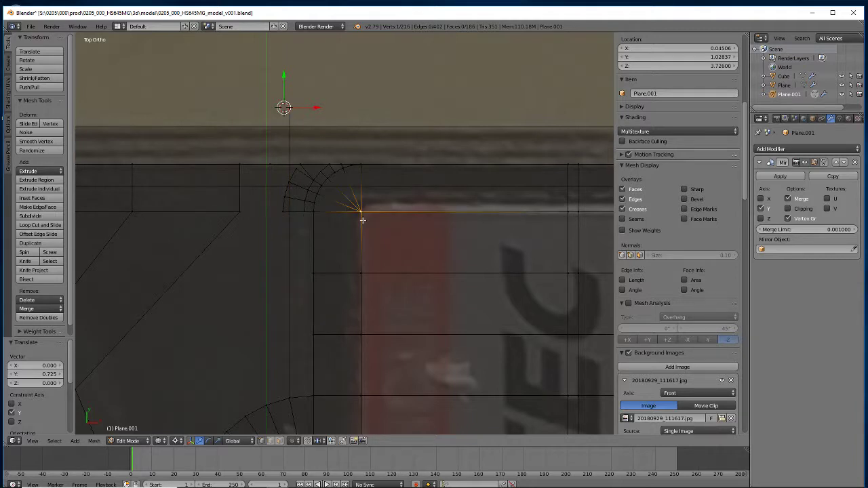
{"action": "key", "text": "shift+s"}
{"action": "left_click", "coordinate": [363, 225]}
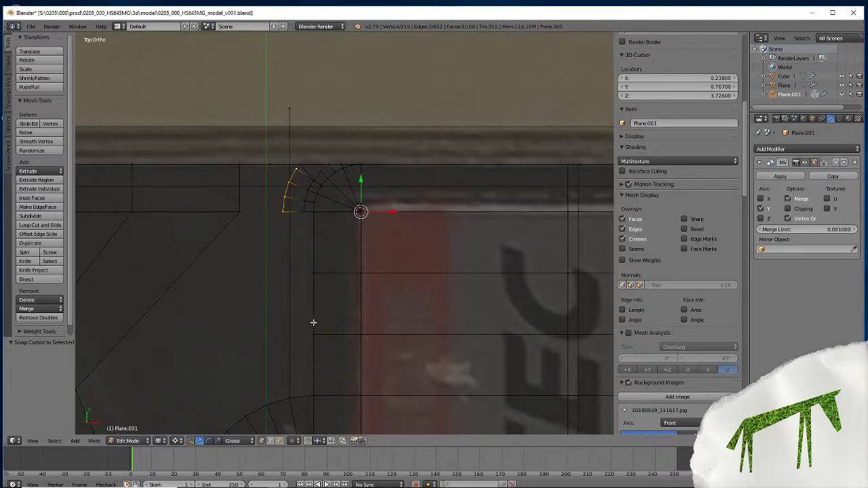
{"action": "key", "text": "s"}
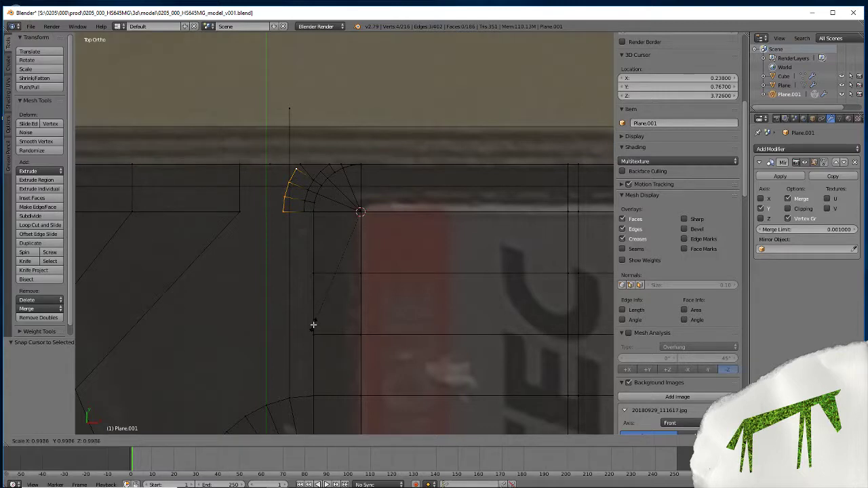
{"action": "left_click", "coordinate": [310, 325]}
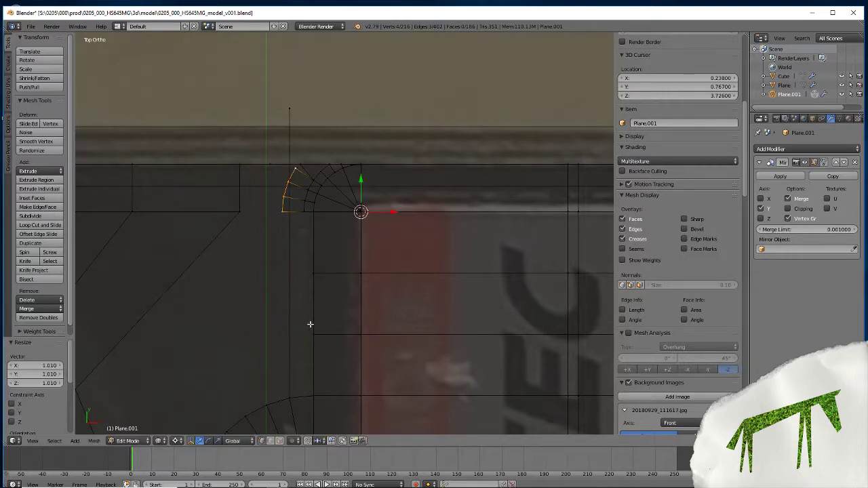
{"action": "right_click", "coordinate": [289, 180], "text": "shift"}
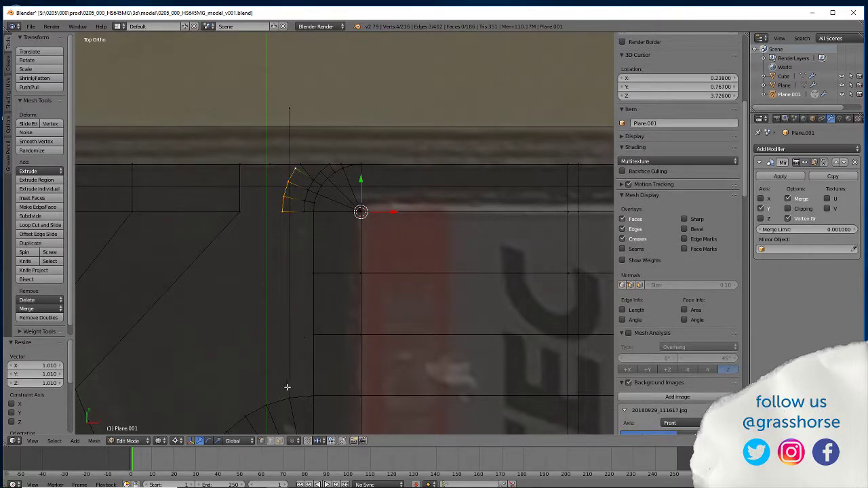
{"action": "key", "text": "s"}
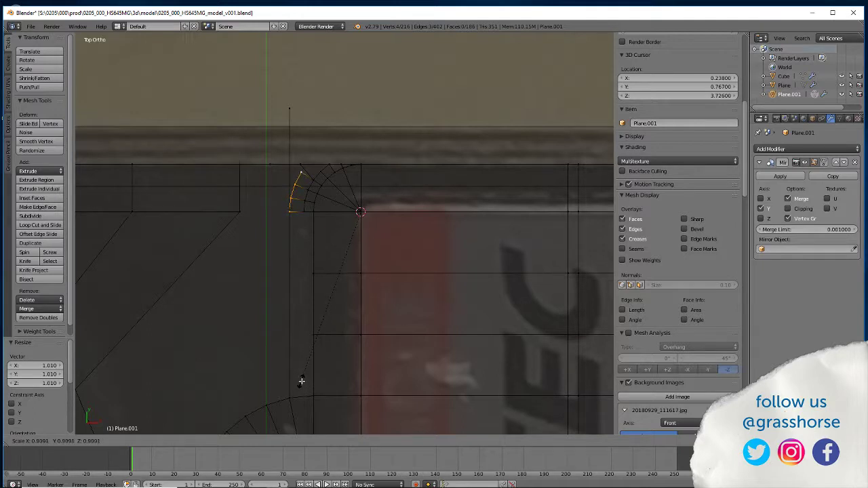
{"action": "left_click", "coordinate": [302, 381]}
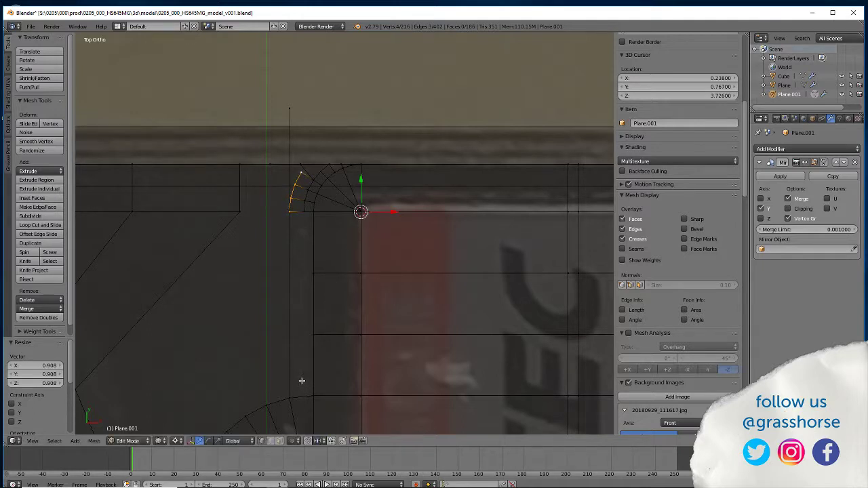
Merge the arc's end vertex into its neighbour at the last selected vertex.
{"action": "right_click", "coordinate": [290, 106]}
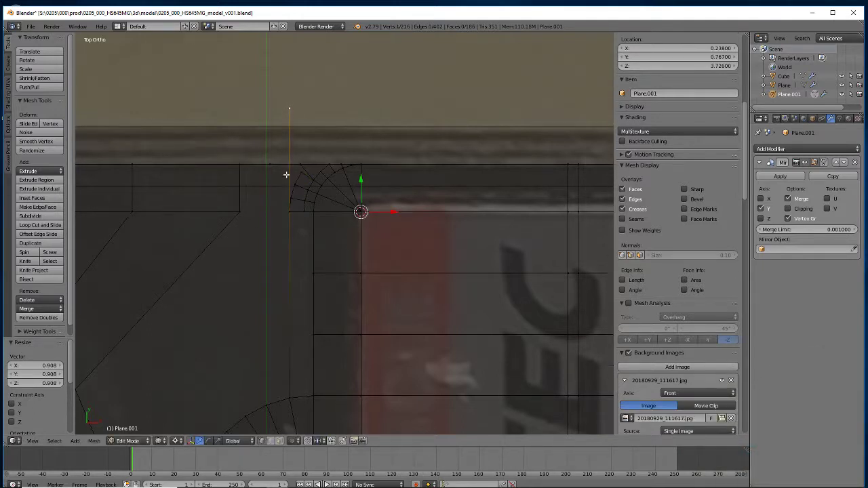
{"action": "key", "text": "alt+m"}
{"action": "left_click", "coordinate": [274, 224]}
{"action": "middle_click_drag", "start_coordinate": [257, 381], "coordinate": [128, 344]}
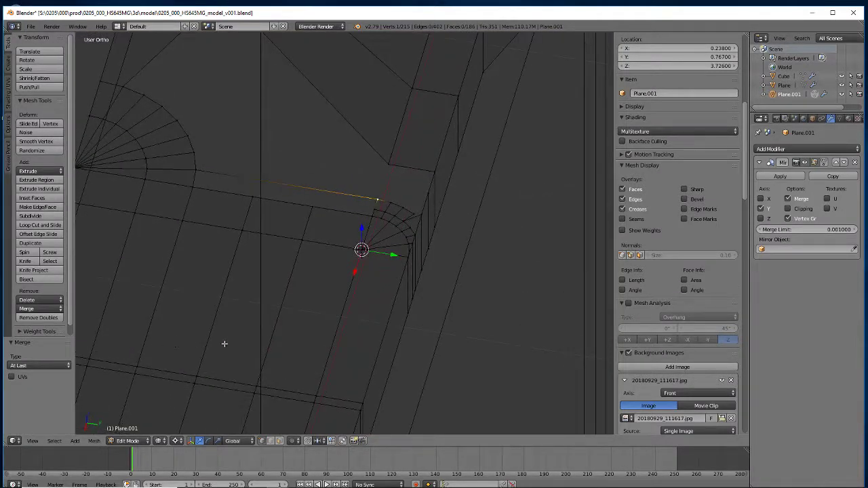
In solid view, snap the 3D cursor to an edge on the upper arc.
{"action": "mouse_move", "coordinate": [224, 343]}
{"action": "middle_mouse_down"}
{"action": "mouse_move", "coordinate": [260, 353]}
{"action": "mouse_move", "coordinate": [226, 349]}
{"action": "middle_mouse_up"}
{"action": "scroll", "coordinate": [226, 349], "scroll_direction": "down", "scroll_amount": 5}
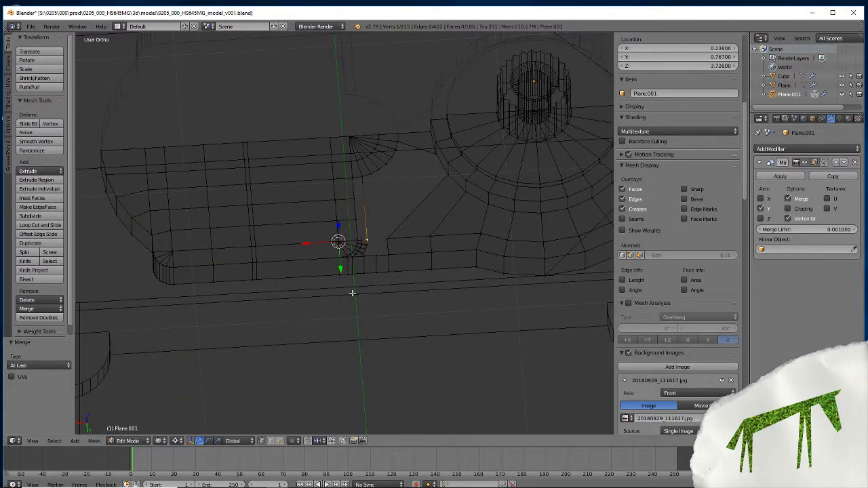
{"action": "key", "text": "z"}
{"action": "mouse_move", "coordinate": [310, 289]}
{"action": "middle_mouse_down"}
{"action": "mouse_move", "coordinate": [305, 251]}
{"action": "mouse_move", "coordinate": [312, 326]}
{"action": "mouse_move", "coordinate": [302, 281]}
{"action": "middle_mouse_up"}
{"action": "scroll", "coordinate": [312, 326], "scroll_direction": "up", "scroll_amount": 3}
{"action": "middle_click_drag", "start_coordinate": [294, 208], "coordinate": [304, 293]}
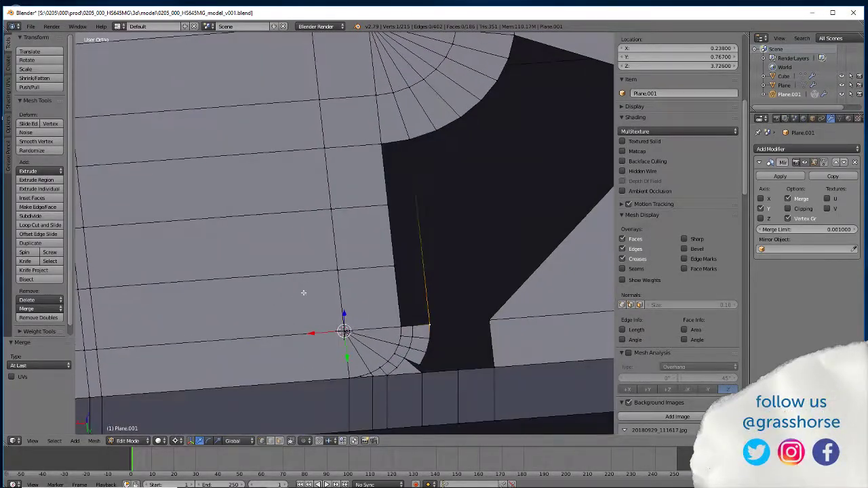
{"action": "middle_click_drag", "start_coordinate": [360, 230], "coordinate": [359, 270]}
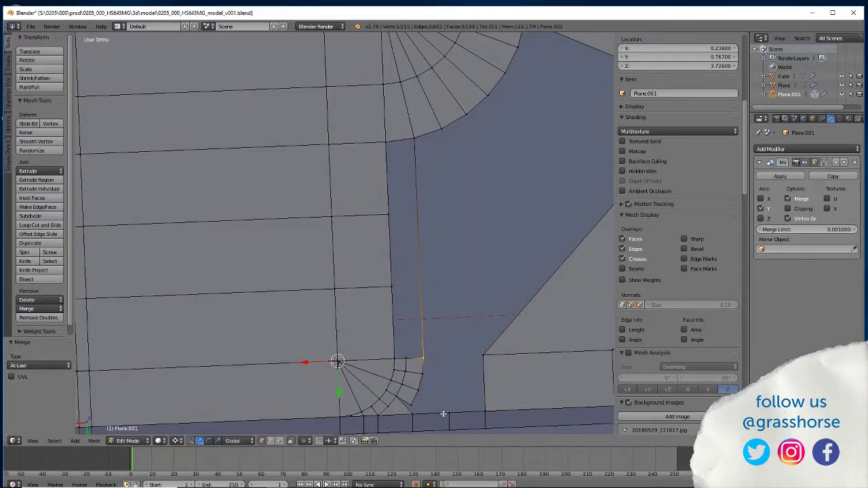
{"action": "right_click", "coordinate": [441, 136]}
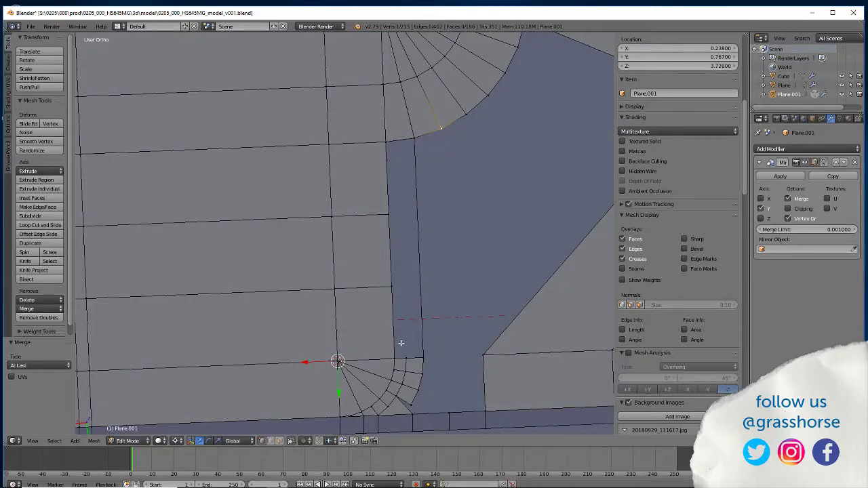
{"action": "middle_click_drag", "start_coordinate": [447, 203], "coordinate": [467, 298]}
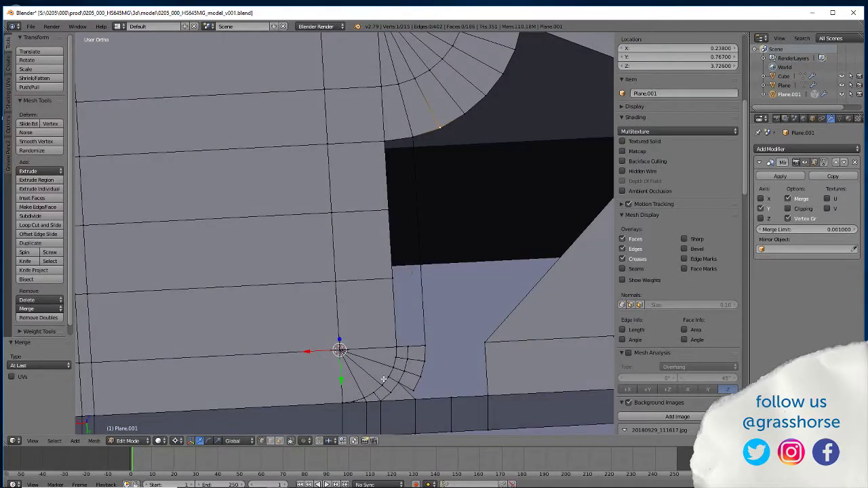
{"action": "key", "text": "shift+s"}
{"action": "left_click", "coordinate": [454, 293]}
Scale the bottom vertical edge to 0 in X so it aligns with the cursor.
{"action": "right_click", "coordinate": [450, 411]}
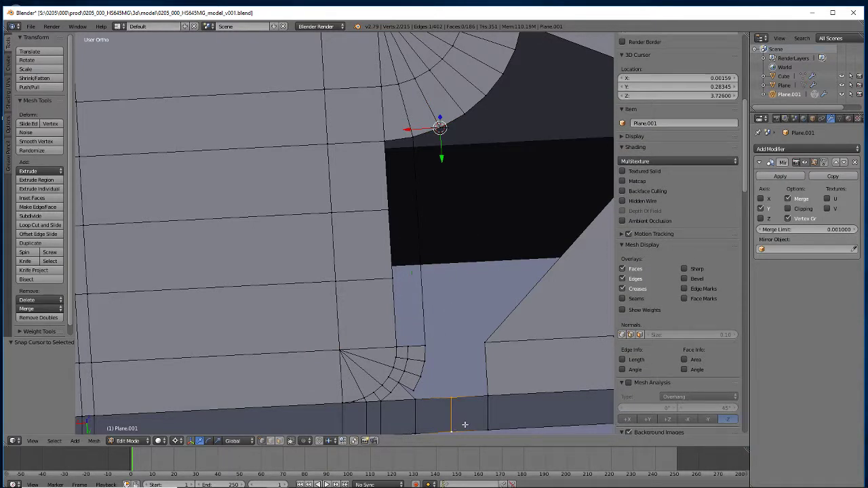
{"action": "key", "text": "s"}
{"action": "key", "text": "x"}
{"action": "key", "text": "0"}
{"action": "key", "text": "Return"}
Snap the cursor to the arc's end edge and line up three lower-right vertices with it in X.
{"action": "right_click", "coordinate": [460, 117]}
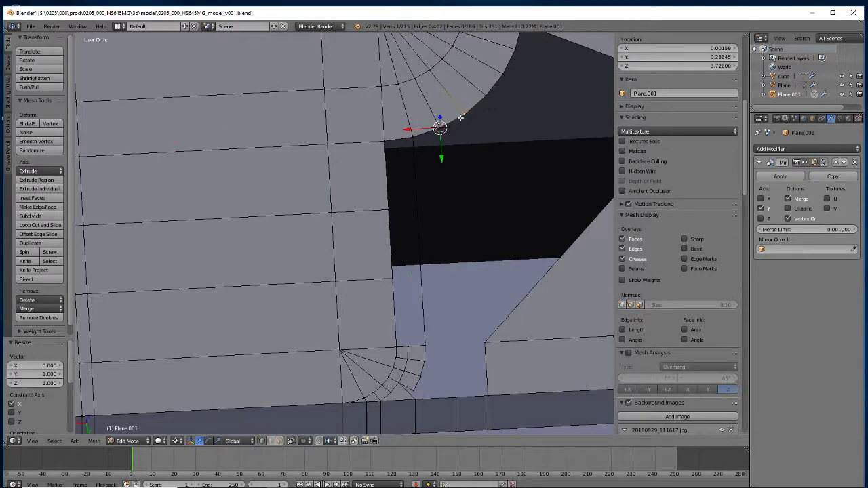
{"action": "key", "text": "shift+s"}
{"action": "left_click", "coordinate": [460, 120]}
{"action": "right_click", "coordinate": [481, 344]}
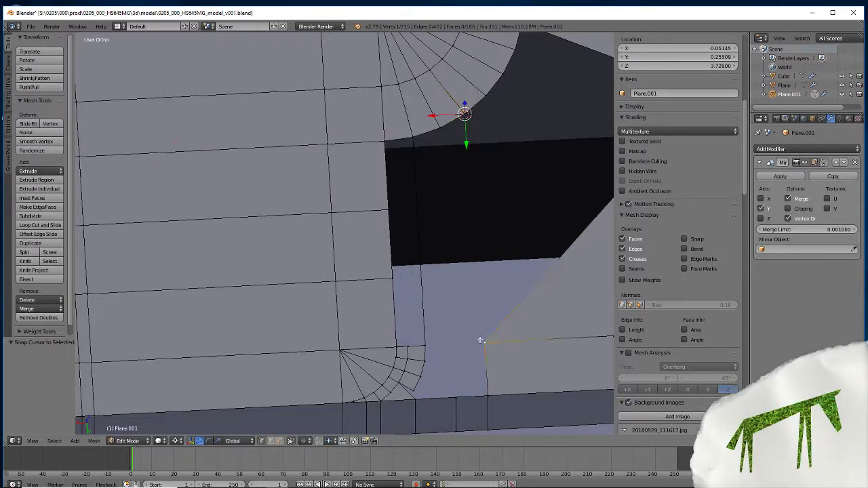
{"action": "right_click", "coordinate": [489, 405], "text": "shift"}
{"action": "right_click", "coordinate": [486, 428], "text": "shift"}
{"action": "key", "text": "s"}
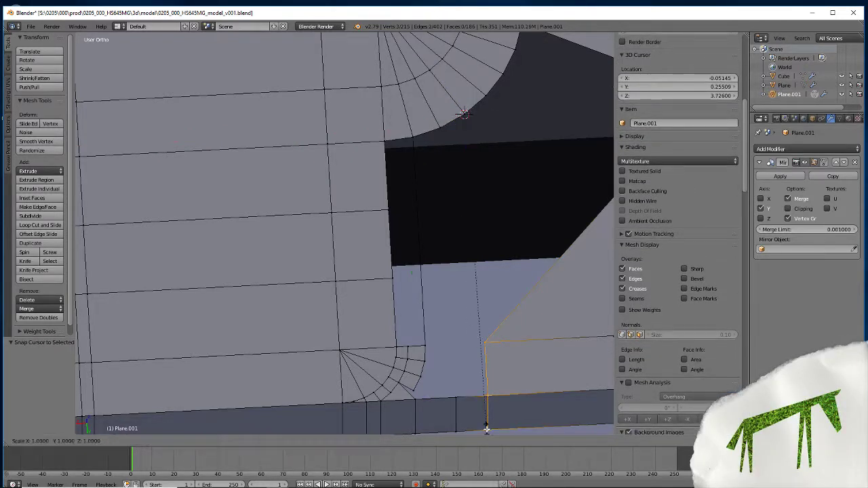
{"action": "key", "text": "x"}
{"action": "key", "text": "0"}
{"action": "key", "text": "Return"}
{"action": "middle_click_drag", "start_coordinate": [337, 354], "coordinate": [403, 394]}
Move a single vertex along Y and snap the 3D cursor to it.
{"action": "left_click", "coordinate": [437, 127]}
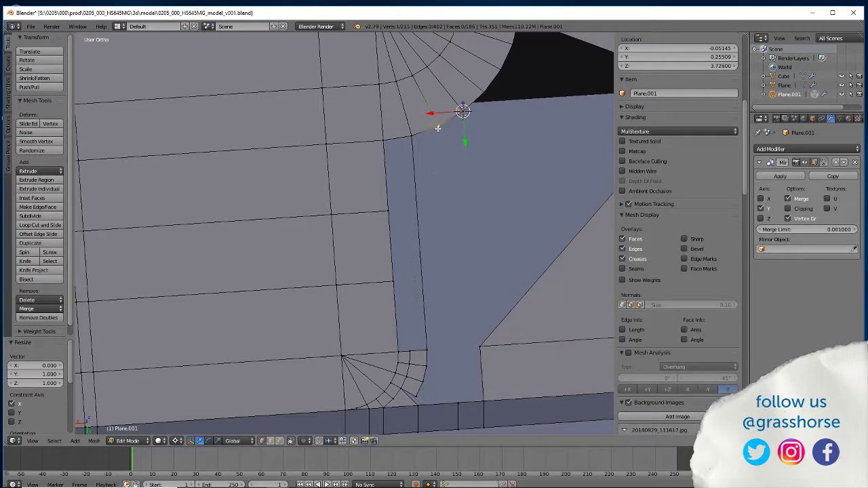
{"action": "key", "text": "g"}
{"action": "left_click", "coordinate": [469, 320]}
{"action": "key", "text": "g"}
{"action": "key", "text": "y"}
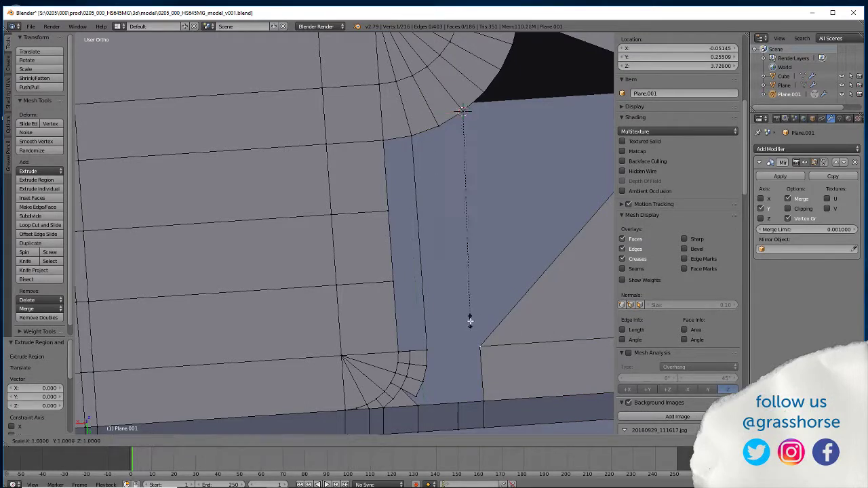
{"action": "left_click", "coordinate": [470, 318]}
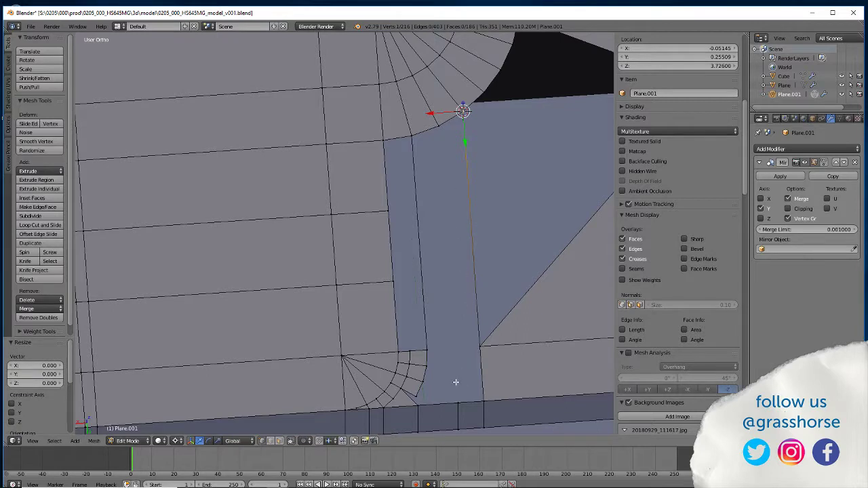
{"action": "key", "text": "shift+s"}
{"action": "left_click", "coordinate": [433, 138]}
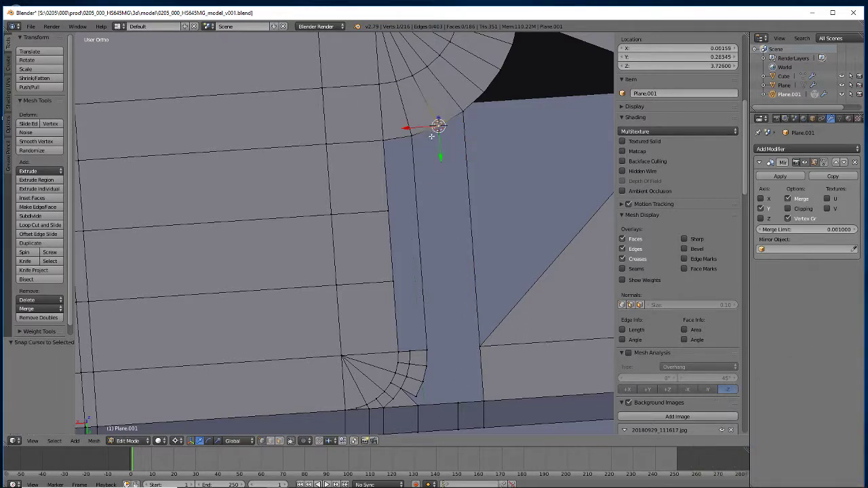
Extrude the strip's bottom vertex and collapse the new vertex onto the cursor, forming a long edge.
{"action": "right_click", "coordinate": [460, 401]}
{"action": "key", "text": "e"}
{"action": "right_click", "coordinate": [414, 401]}
{"action": "key", "text": "s"}
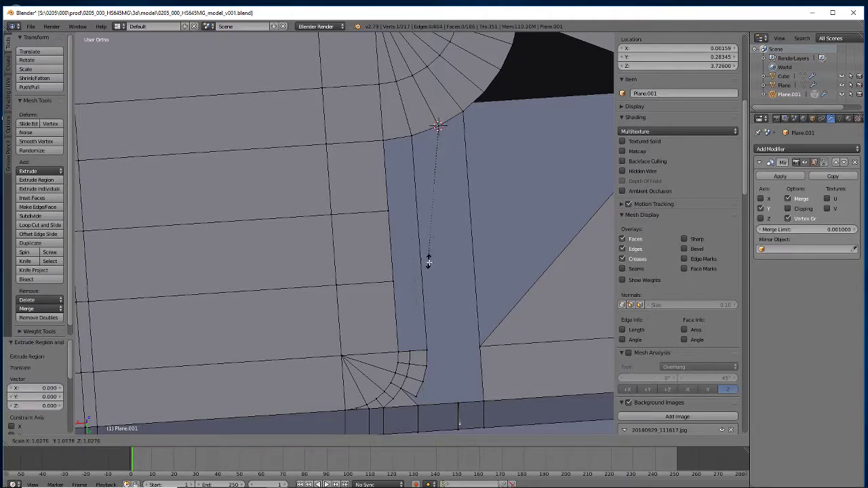
{"action": "key", "text": "0"}
{"action": "key", "text": "Return"}
{"action": "mouse_move", "coordinate": [419, 278]}
{"action": "middle_mouse_down"}
{"action": "mouse_move", "coordinate": [442, 282]}
{"action": "mouse_move", "coordinate": [430, 285]}
{"action": "middle_mouse_up"}
{"action": "middle_click_drag", "start_coordinate": [339, 341], "coordinate": [356, 334]}
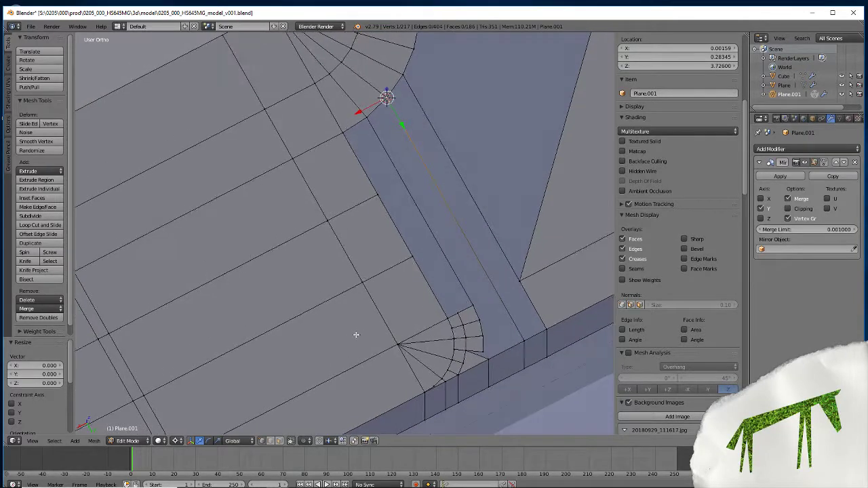
Subdivide the new edge and align its midpoint in Y with the neighbouring row's vertex.
{"action": "left_click", "coordinate": [270, 442]}
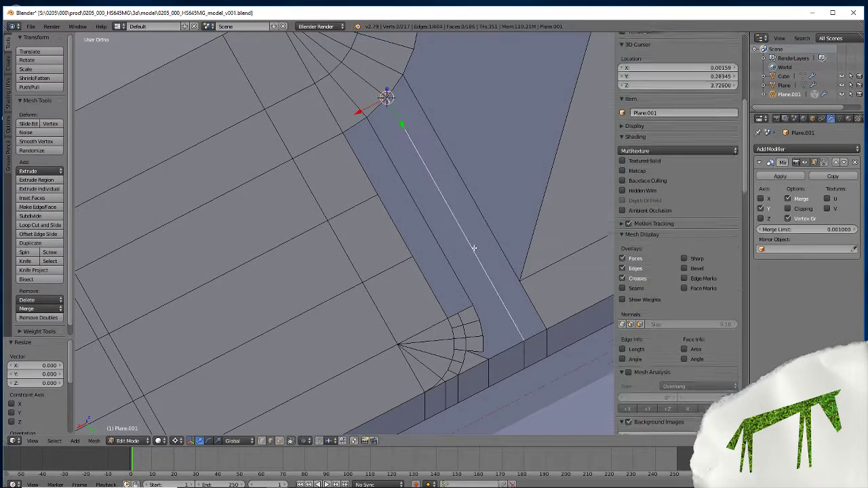
{"action": "left_click", "coordinate": [30, 216]}
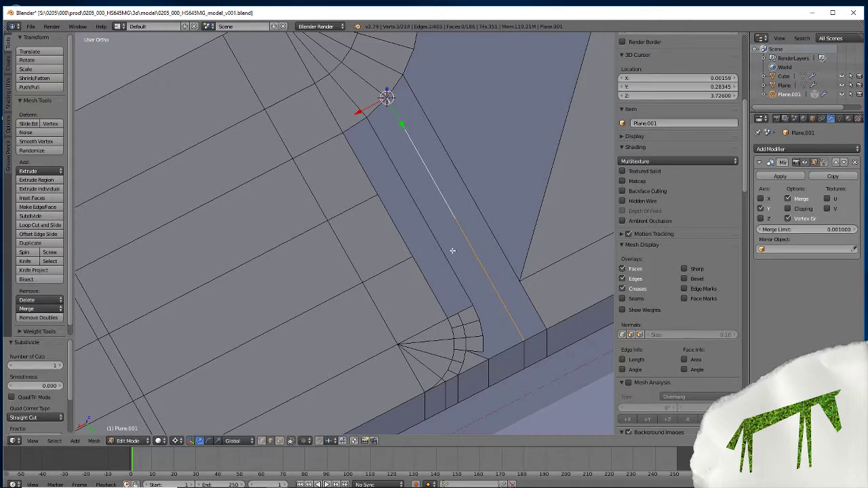
{"action": "left_click", "coordinate": [262, 441]}
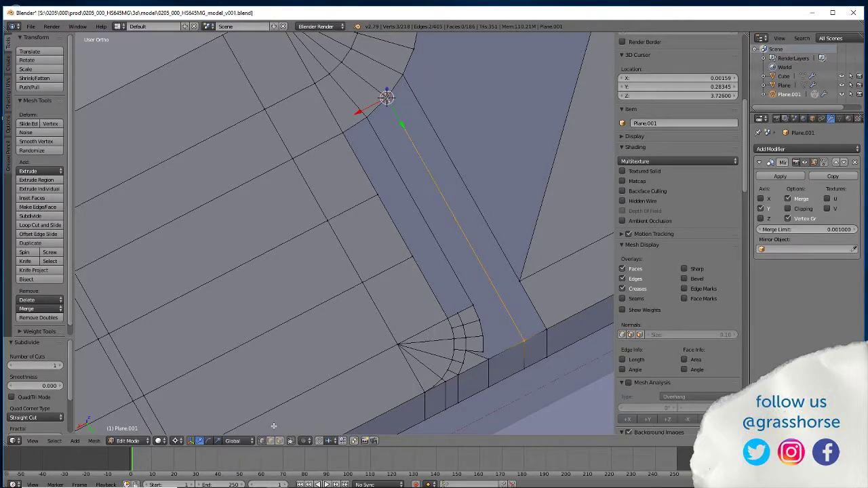
{"action": "right_click", "coordinate": [467, 305]}
{"action": "key", "text": "shift+s"}
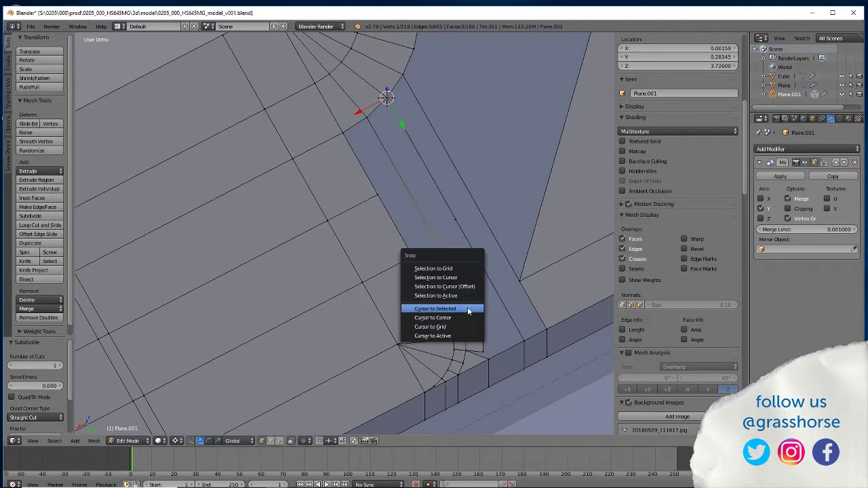
{"action": "left_click", "coordinate": [468, 307]}
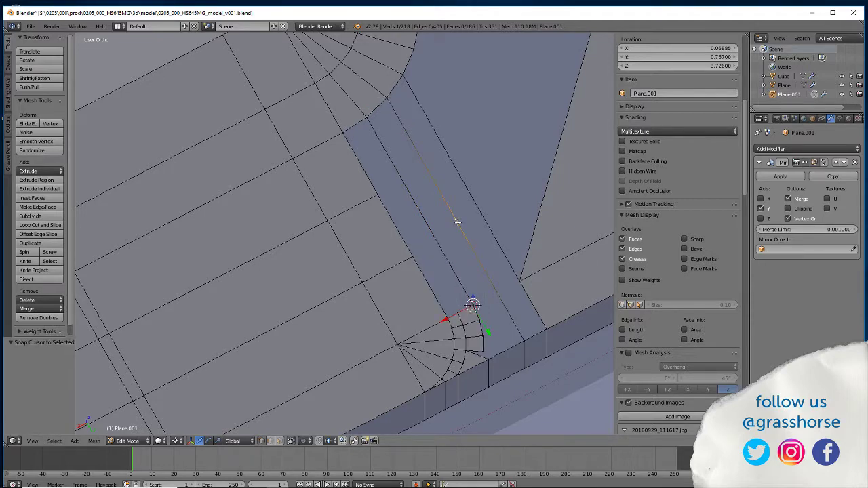
{"action": "key", "text": "s"}
{"action": "key", "text": "y"}
{"action": "key", "text": "0"}
{"action": "key", "text": "Return"}
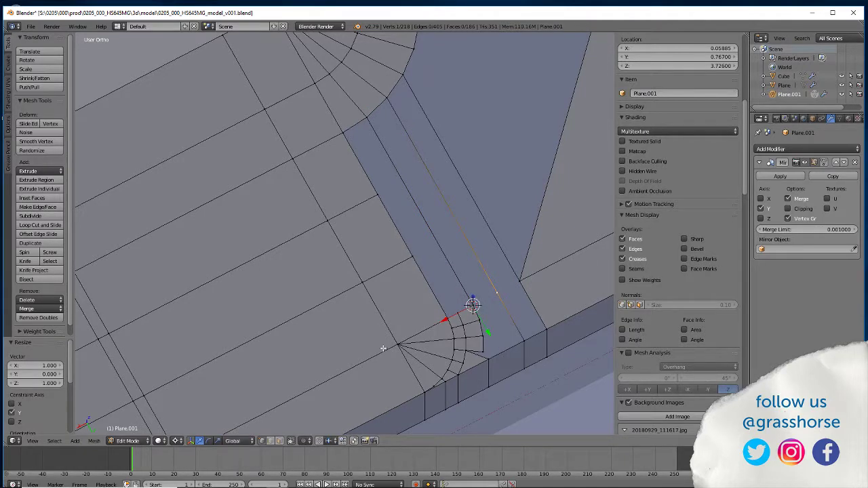
{"action": "middle_click_drag", "start_coordinate": [383, 348], "coordinate": [321, 341]}
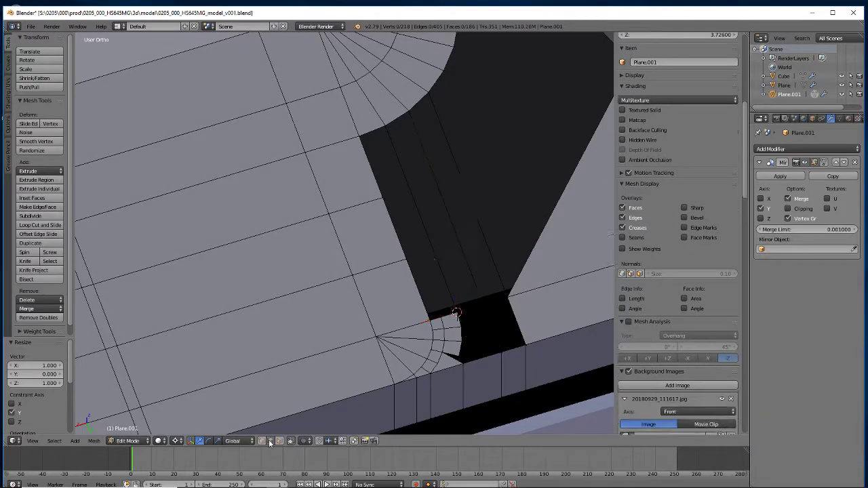
Fill three faces between pairs of strip edges along the slot.
{"action": "right_click", "coordinate": [483, 323]}
{"action": "right_click", "coordinate": [487, 324], "text": "shift"}
{"action": "key", "text": "f"}
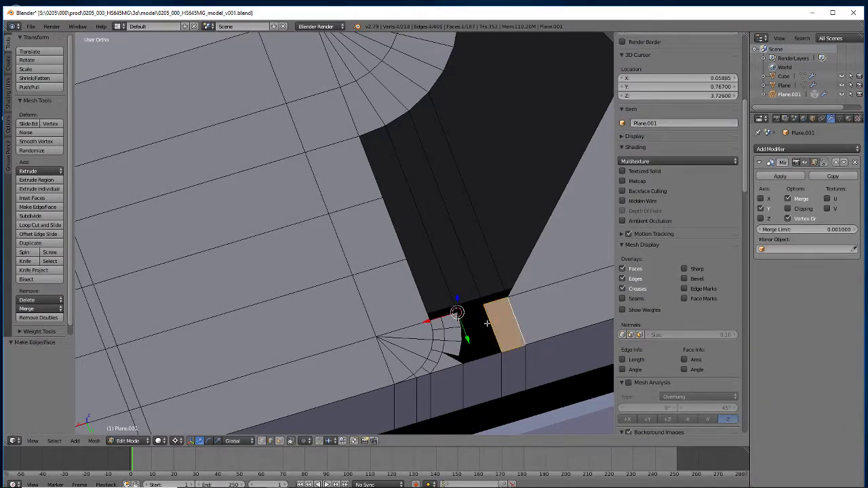
{"action": "middle_click_drag", "start_coordinate": [425, 370], "coordinate": [446, 307]}
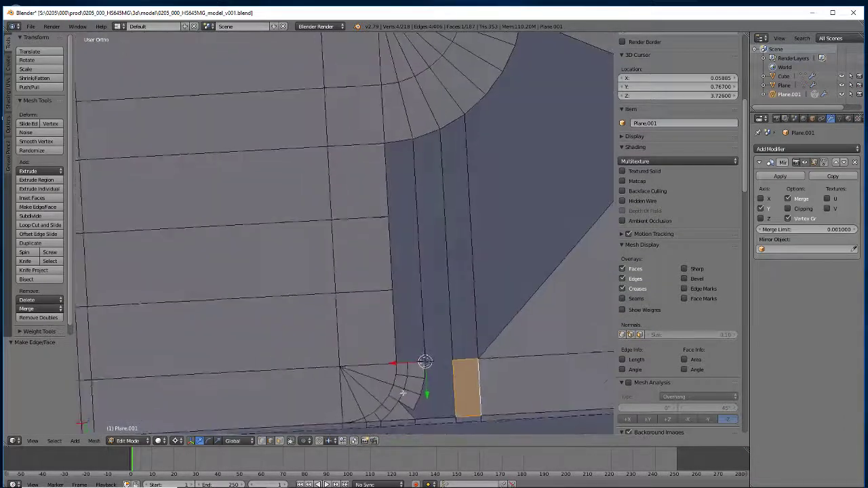
{"action": "right_click", "coordinate": [470, 287]}
{"action": "right_click", "coordinate": [446, 277], "text": "shift"}
{"action": "key", "text": "f"}
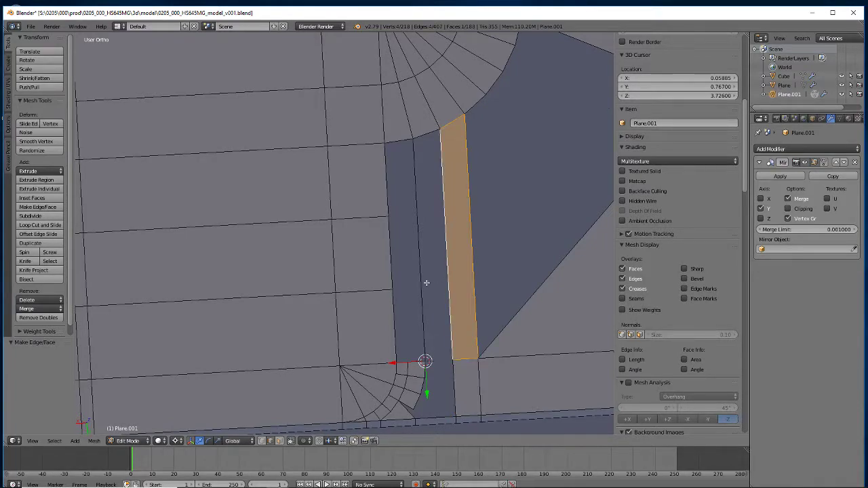
{"action": "right_click", "coordinate": [443, 277]}
{"action": "right_click", "coordinate": [413, 271], "text": "shift"}
{"action": "key", "text": "f"}
{"action": "middle_click_drag", "start_coordinate": [386, 319], "coordinate": [228, 373]}
Delete the quad face beside the strip.
{"action": "left_click", "coordinate": [279, 440]}
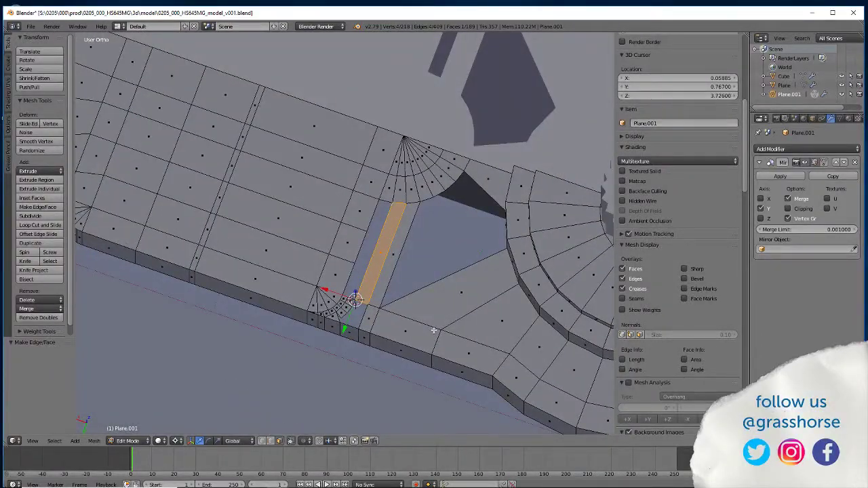
{"action": "right_click", "coordinate": [454, 291]}
{"action": "key", "text": "x"}
{"action": "left_click", "coordinate": [454, 291]}
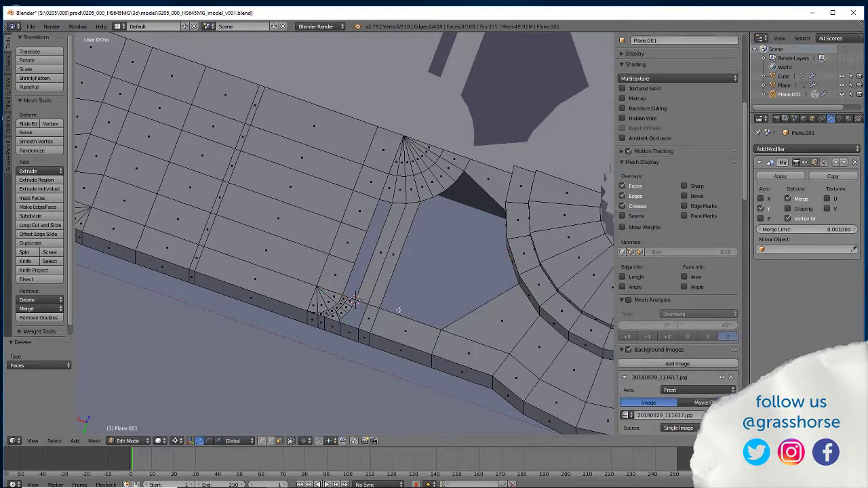
{"action": "middle_click_drag", "start_coordinate": [454, 290], "coordinate": [456, 356]}
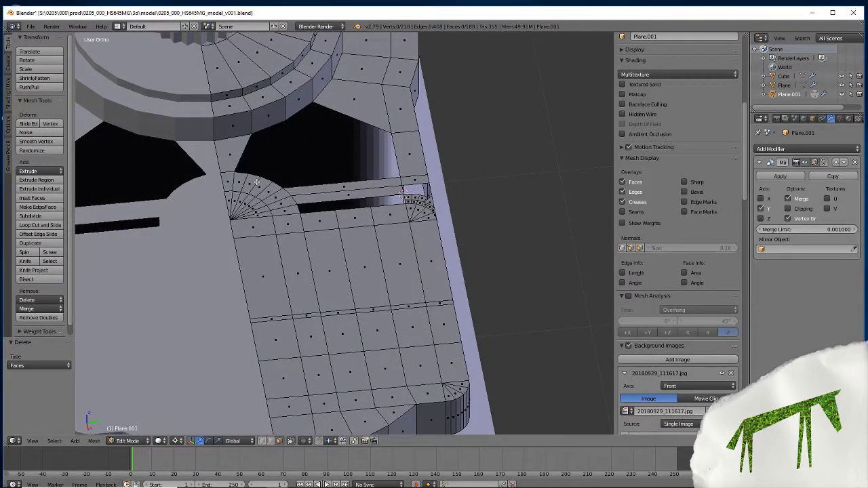
From a straight front view, loop-cut a new edge loop across the plate.
{"action": "middle_click_drag", "start_coordinate": [327, 355], "coordinate": [297, 358]}
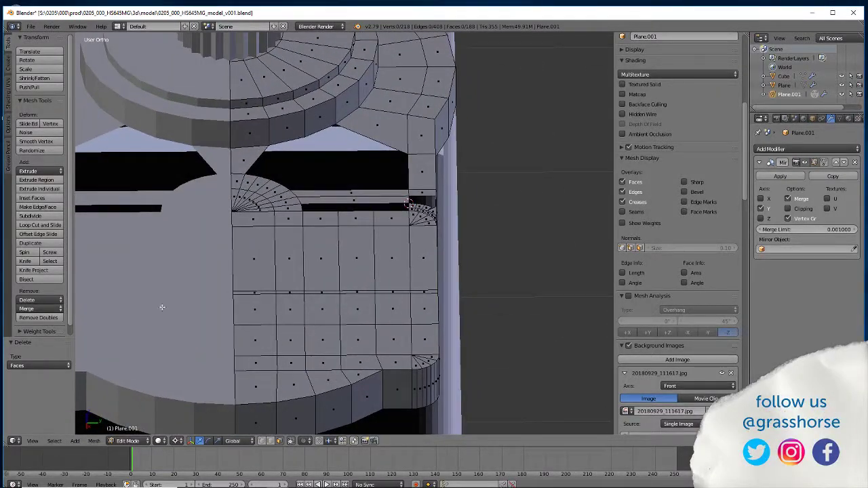
{"action": "left_click", "coordinate": [27, 229]}
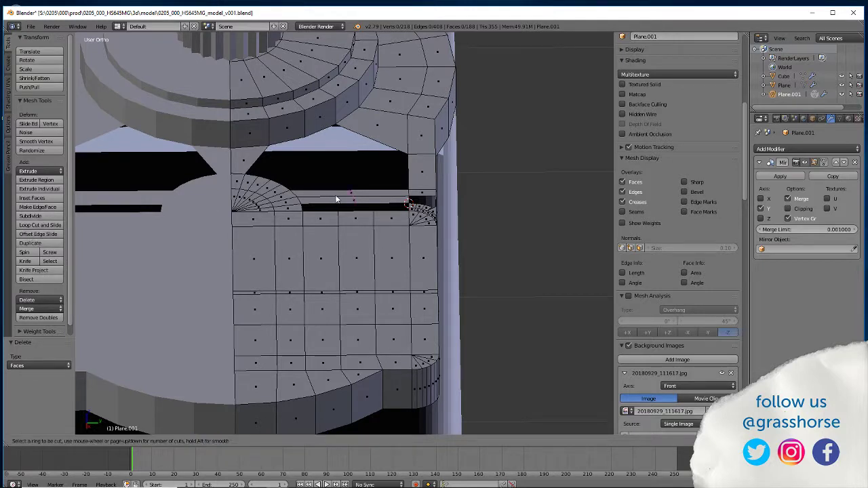
{"action": "left_click", "coordinate": [336, 198]}
{"action": "left_click", "coordinate": [328, 196]}
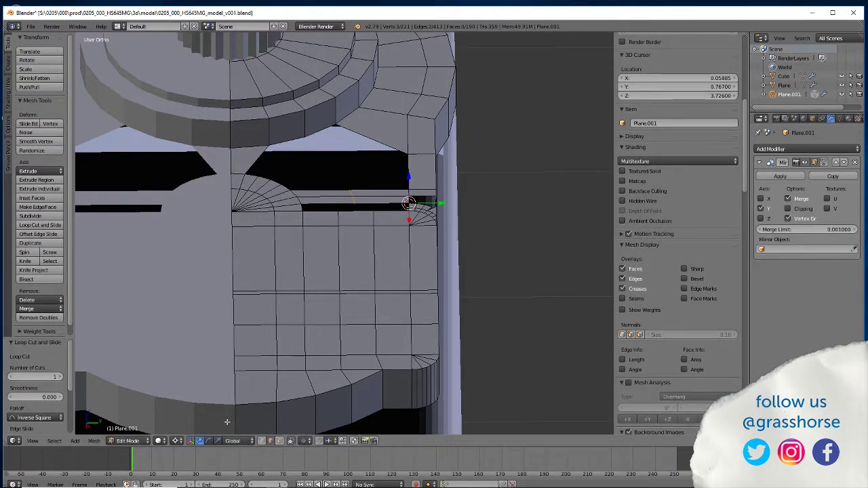
Level the new loop with the arc corner vertex by snapping the cursor there and scaling Y to 0.
{"action": "right_click", "coordinate": [302, 292]}
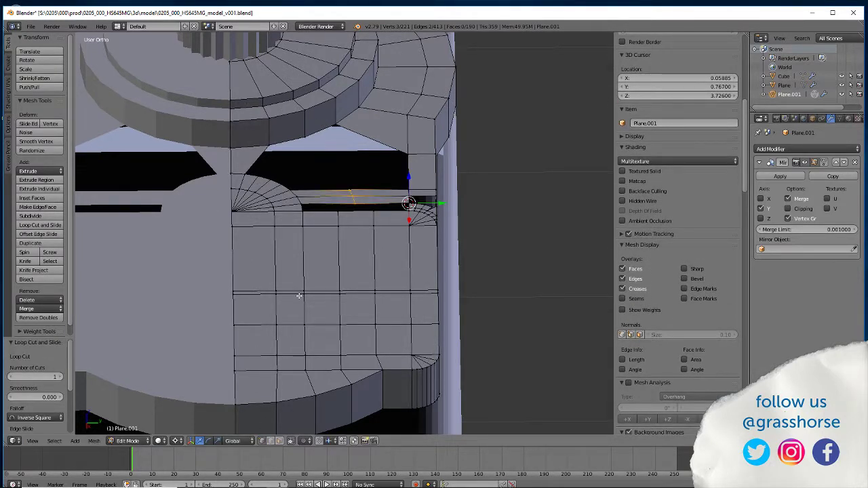
{"action": "key", "text": "shift+s"}
{"action": "left_click", "coordinate": [337, 215]}
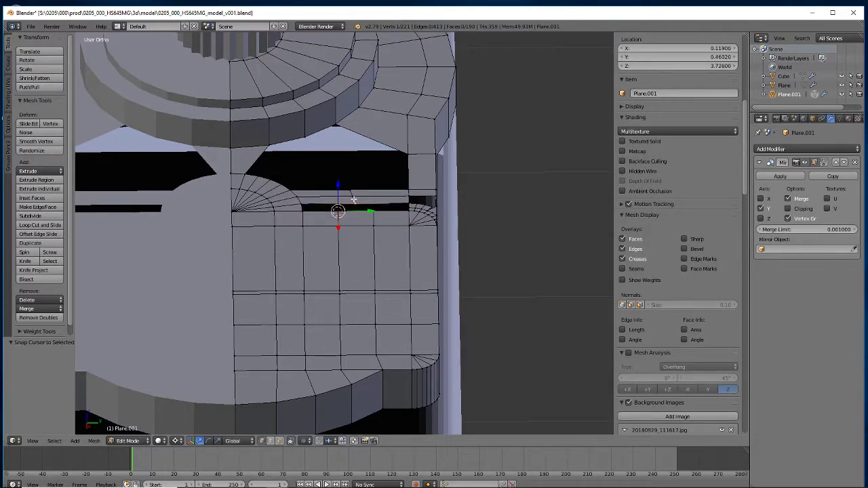
{"action": "key", "text": "s"}
{"action": "key", "text": "y"}
{"action": "key", "text": "0"}
{"action": "key", "text": "Return"}
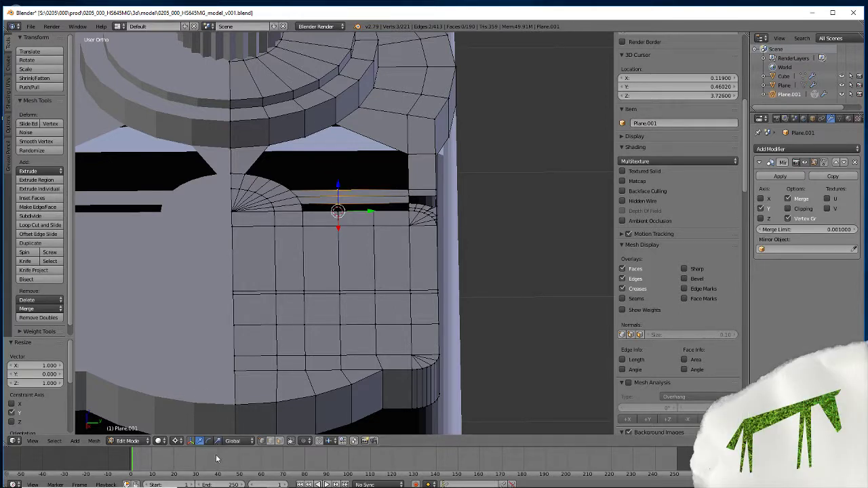
Fill the two gaps beside the slot corner with new faces.
{"action": "left_click", "coordinate": [334, 125]}
{"action": "left_click", "coordinate": [407, 155], "text": "shift"}
{"action": "left_click", "coordinate": [406, 191], "text": "shift"}
{"action": "key", "text": "f"}
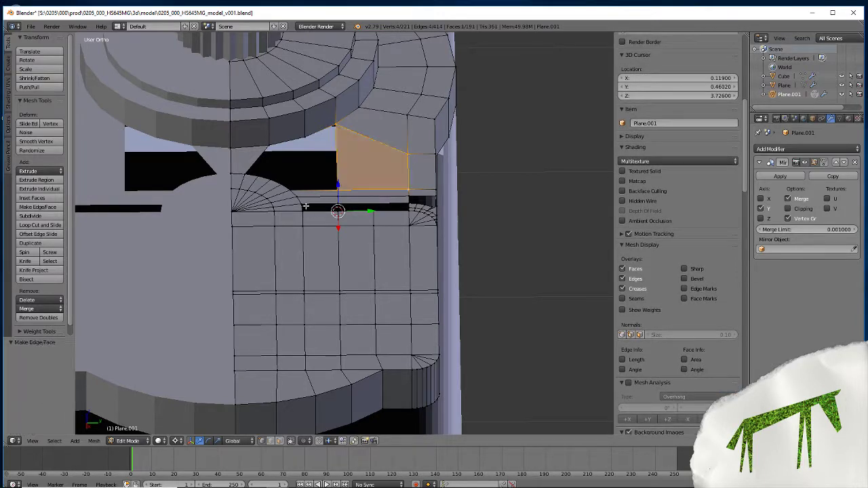
{"action": "left_click", "coordinate": [337, 185]}
{"action": "left_click", "coordinate": [292, 192], "text": "shift"}
{"action": "left_click", "coordinate": [303, 129], "text": "shift"}
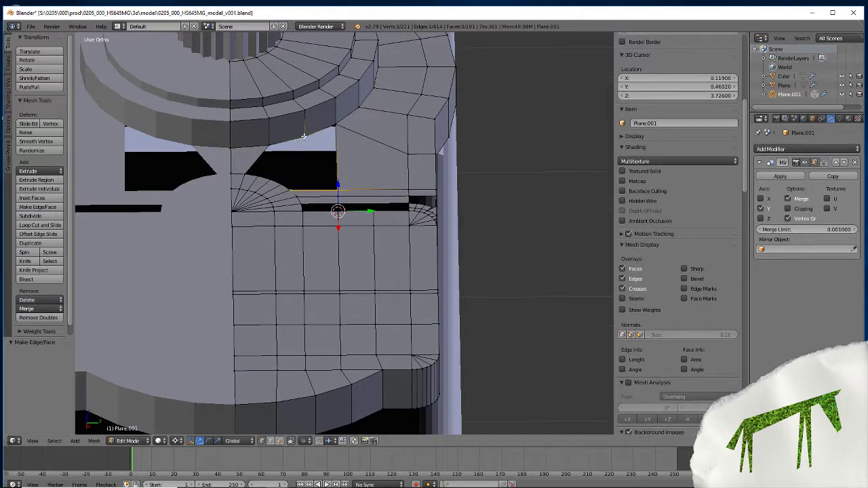
{"action": "left_click", "coordinate": [335, 124], "text": "shift"}
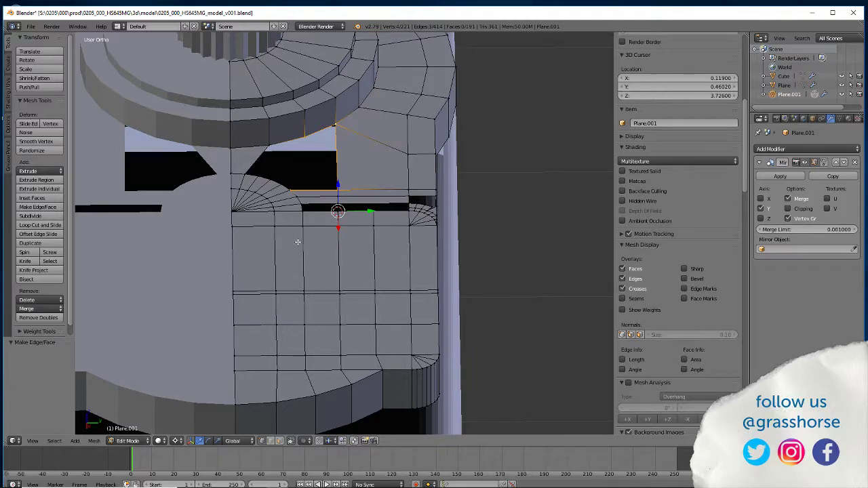
{"action": "key", "text": "f"}
Fill the left part of the dark strip by the slot corners with a face.
{"action": "middle_click_drag", "start_coordinate": [243, 326], "coordinate": [268, 339]}
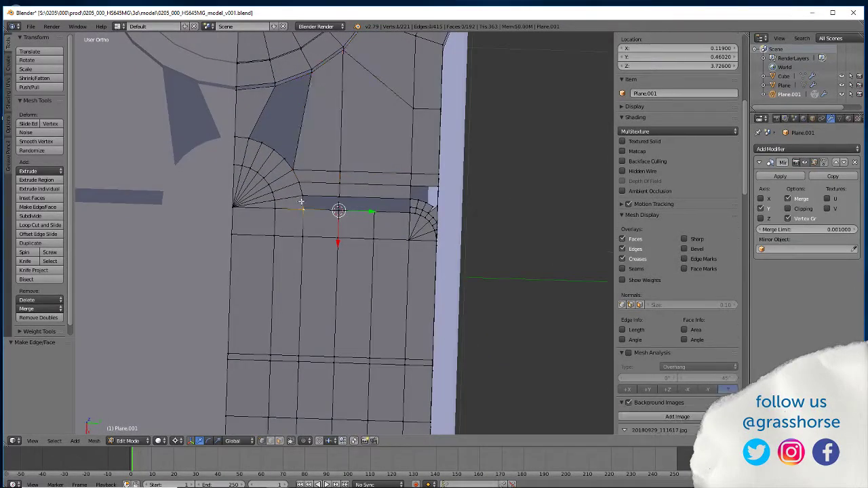
{"action": "left_click", "coordinate": [303, 209]}
{"action": "left_click", "coordinate": [339, 211], "text": "ctrl"}
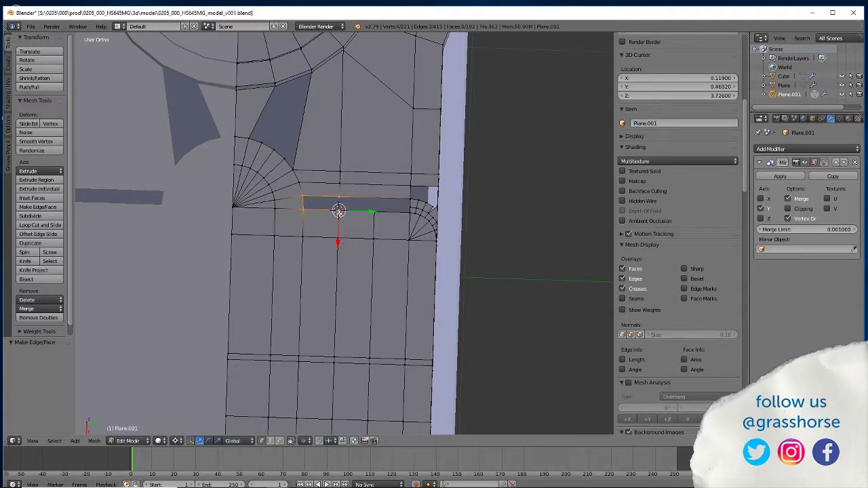
{"action": "key", "text": "f"}
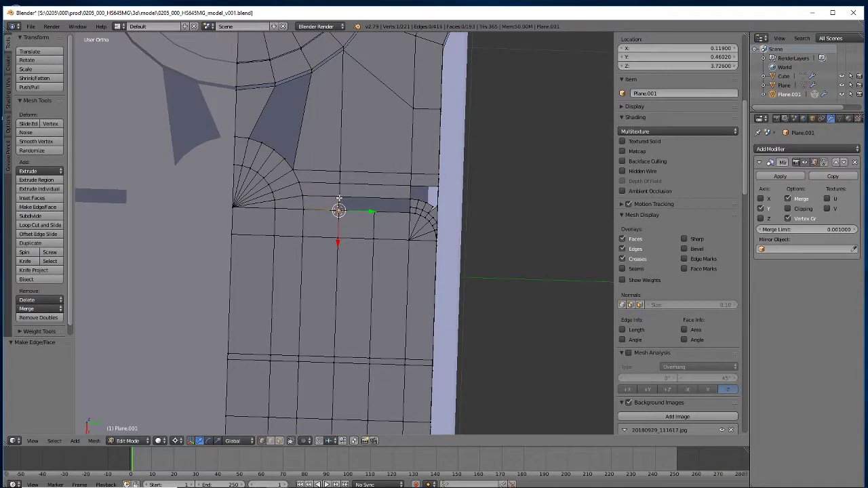
{"action": "left_click", "coordinate": [340, 206]}
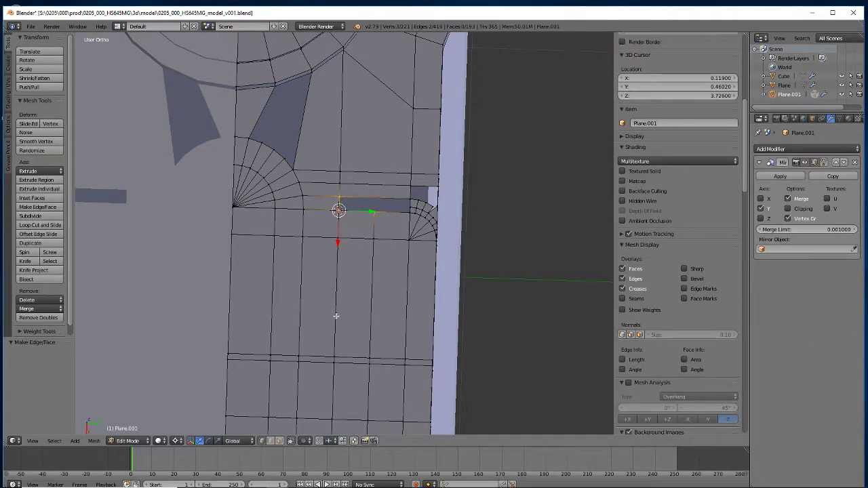
{"action": "middle_click_drag", "start_coordinate": [336, 316], "coordinate": [328, 337]}
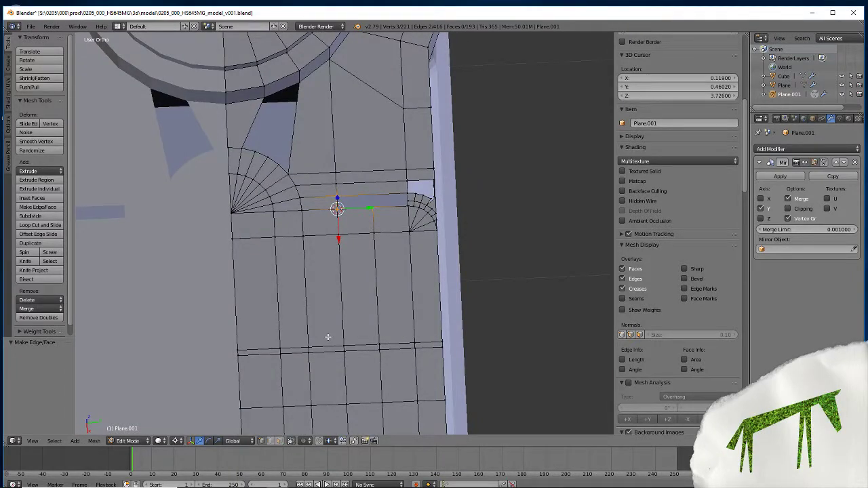
{"action": "scroll", "coordinate": [328, 337], "scroll_direction": "down", "scroll_amount": 5}
{"action": "middle_click_drag", "start_coordinate": [328, 337], "coordinate": [222, 348]}
{"action": "scroll", "coordinate": [303, 313], "scroll_direction": "up", "scroll_amount": 5}
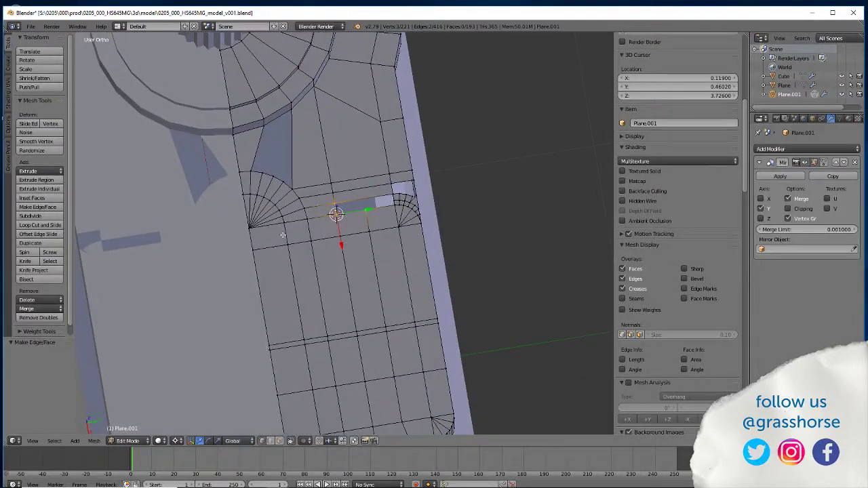
Fill the gap above the left corner arc with a face.
{"action": "right_click", "coordinate": [272, 175]}
{"action": "right_click", "coordinate": [259, 175], "text": "shift"}
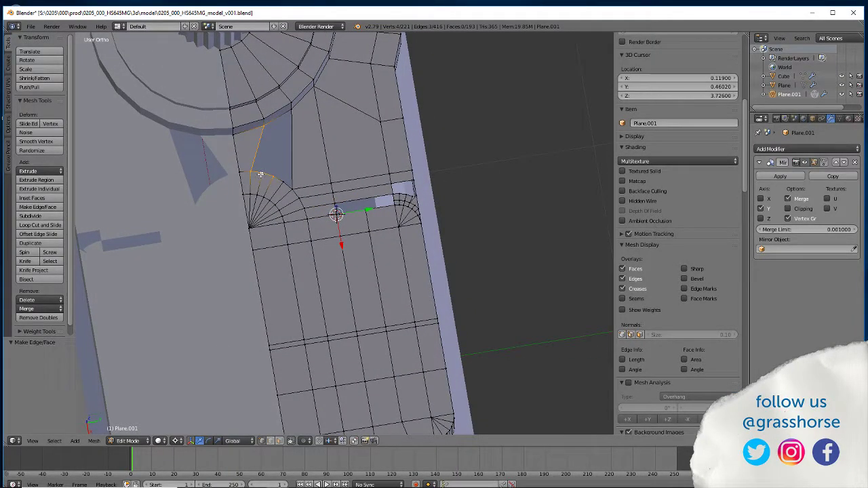
{"action": "key", "text": "f"}
Knife-cut an edge up the side wall to the arc's corner vertex.
{"action": "middle_click_drag", "start_coordinate": [242, 201], "coordinate": [241, 240]}
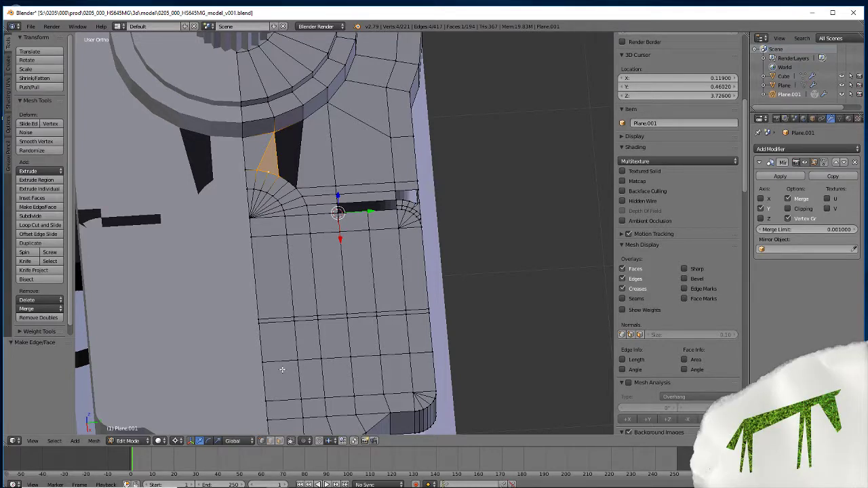
{"action": "middle_click_drag", "start_coordinate": [298, 344], "coordinate": [194, 351]}
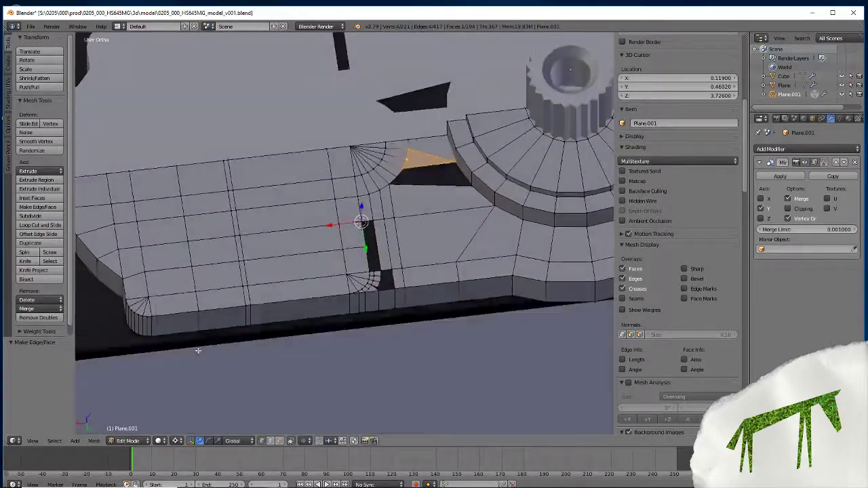
{"action": "scroll", "coordinate": [368, 266], "scroll_direction": "up", "scroll_amount": 3}
{"action": "scroll", "coordinate": [368, 266], "scroll_direction": "up", "scroll_amount": 3}
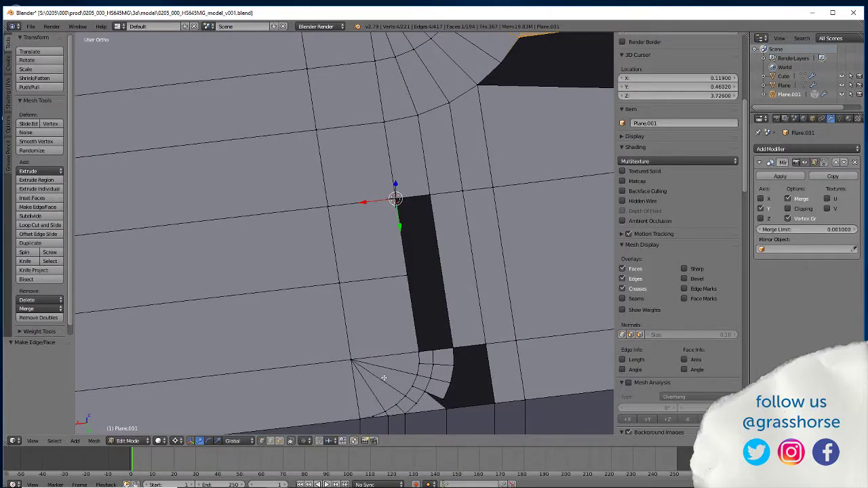
{"action": "middle_click_drag", "start_coordinate": [384, 378], "coordinate": [305, 251]}
{"action": "mouse_move", "coordinate": [301, 291]}
{"action": "middle_mouse_down"}
{"action": "mouse_move", "coordinate": [306, 276]}
{"action": "mouse_move", "coordinate": [297, 269]}
{"action": "mouse_move", "coordinate": [237, 253]}
{"action": "mouse_move", "coordinate": [258, 319]}
{"action": "mouse_move", "coordinate": [265, 289]}
{"action": "mouse_move", "coordinate": [286, 277]}
{"action": "mouse_move", "coordinate": [287, 294]}
{"action": "mouse_move", "coordinate": [299, 299]}
{"action": "middle_mouse_up"}
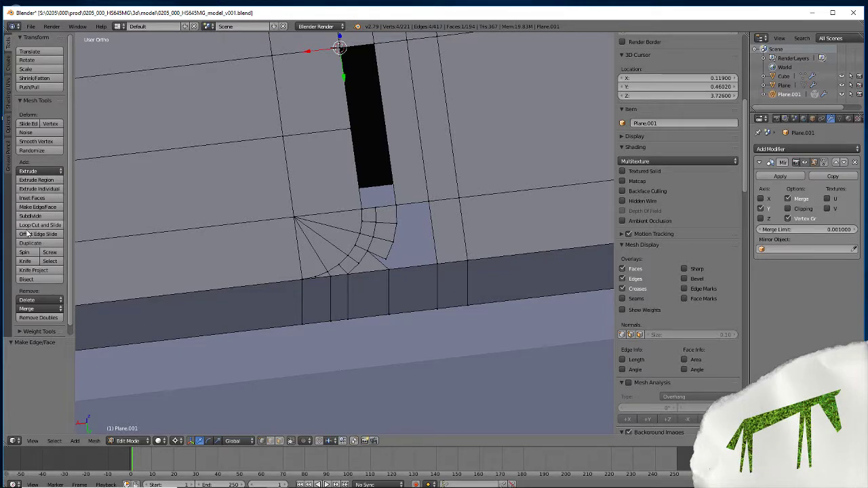
{"action": "key", "text": "k"}
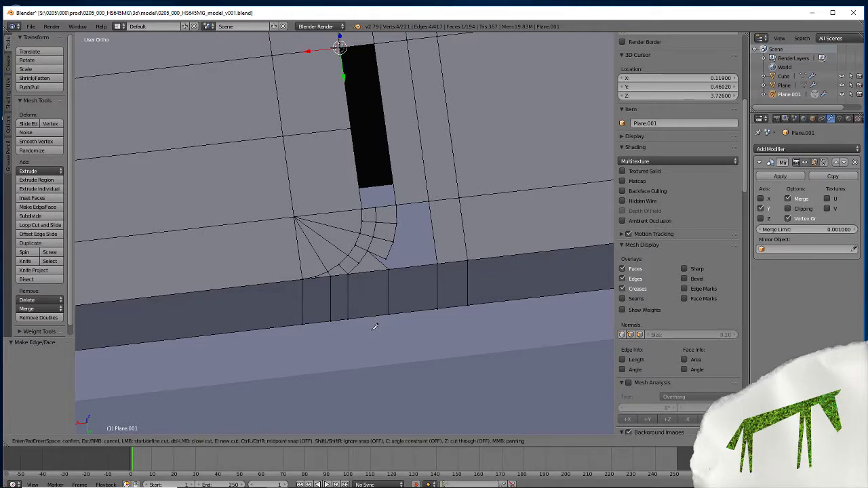
{"action": "left_click", "coordinate": [367, 317]}
{"action": "left_click", "coordinate": [369, 267]}
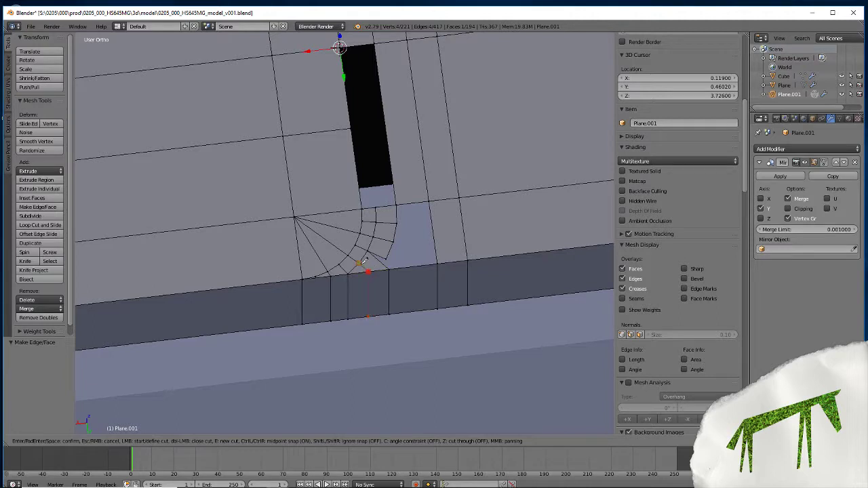
{"action": "left_click", "coordinate": [359, 263]}
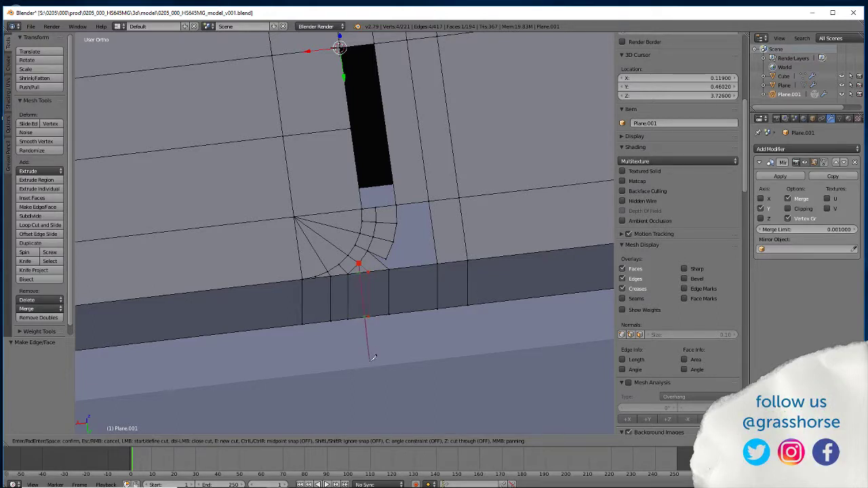
{"action": "key", "text": "Return"}
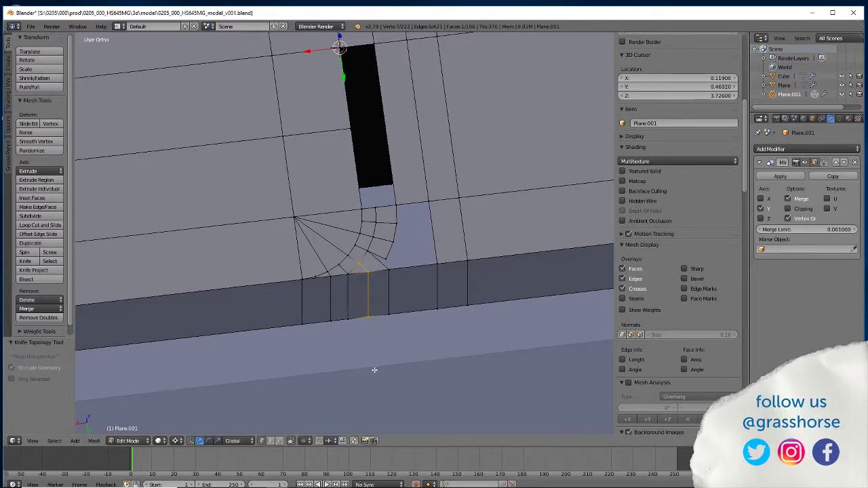
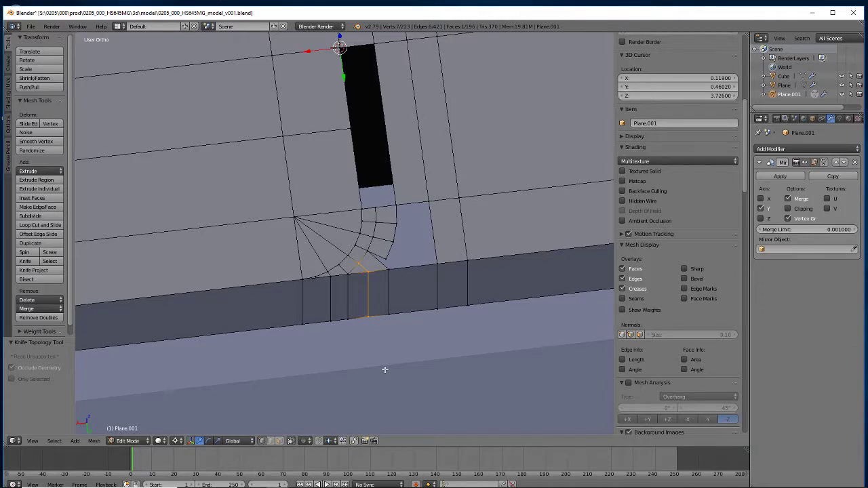
Try a knife cut at the rounded corner, undo it, and face the slotted strip.
{"action": "key", "text": "k"}
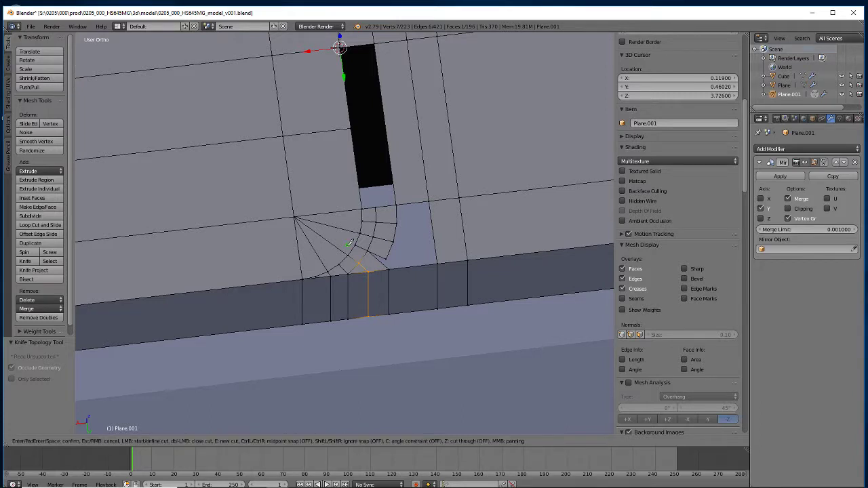
{"action": "left_click", "coordinate": [367, 271]}
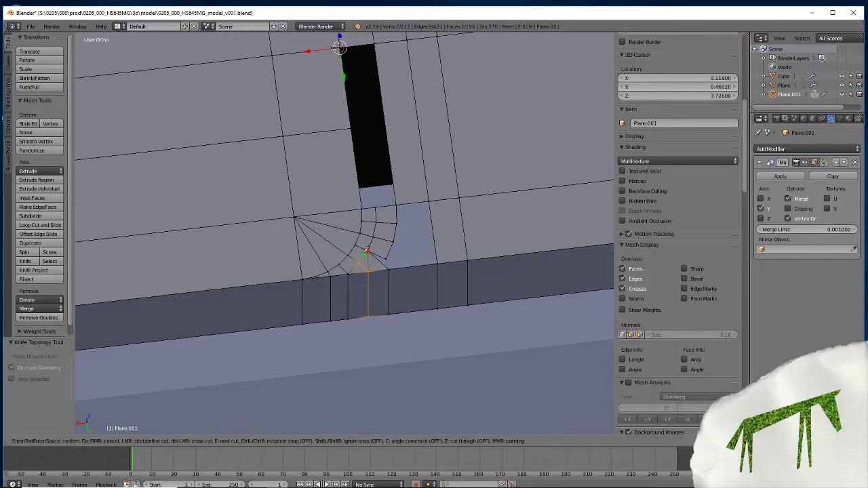
{"action": "key", "text": "Return"}
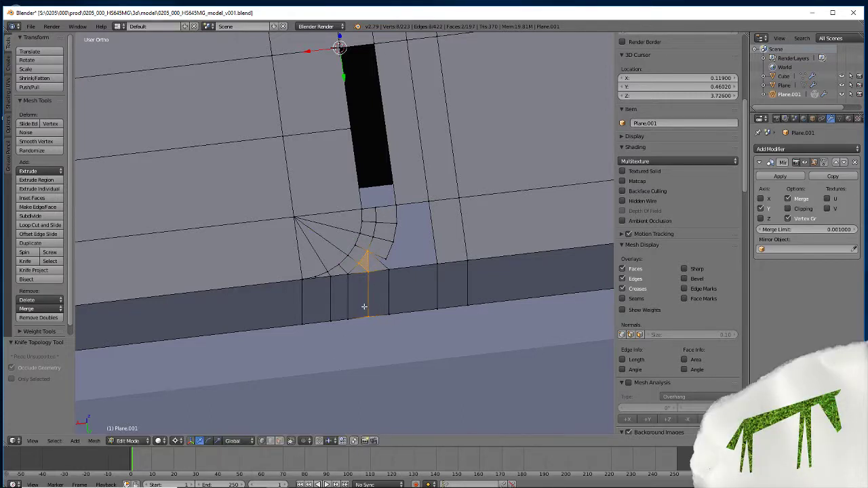
{"action": "key", "text": "ctrl+z"}
{"action": "scroll", "coordinate": [278, 325], "scroll_direction": "down", "scroll_amount": 4}
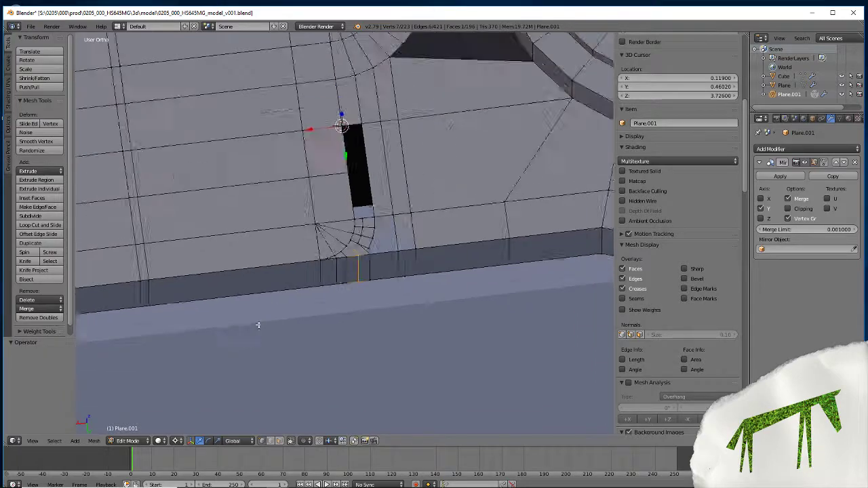
{"action": "middle_click_drag", "start_coordinate": [257, 324], "coordinate": [319, 309]}
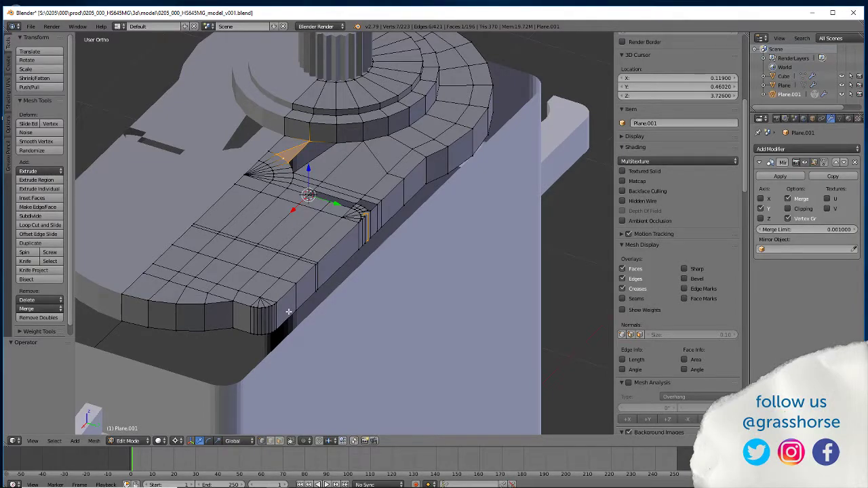
{"action": "middle_click_drag", "start_coordinate": [288, 312], "coordinate": [258, 282]}
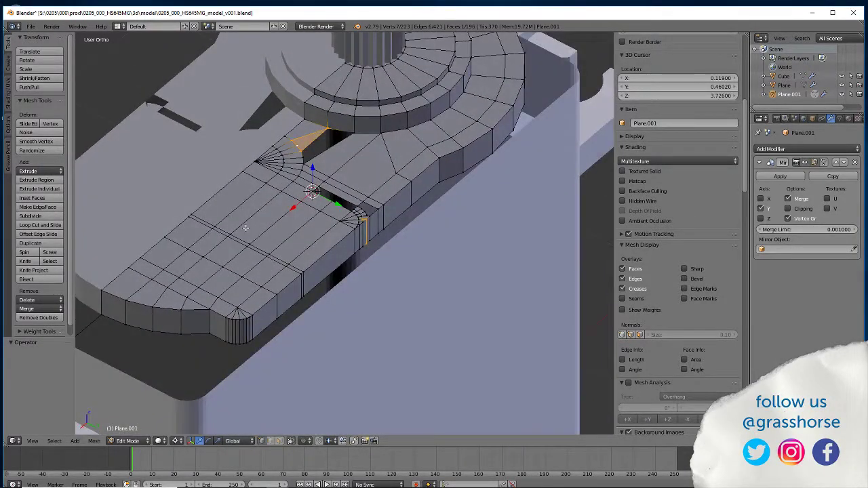
{"action": "middle_click_drag", "start_coordinate": [246, 227], "coordinate": [293, 305]}
Knife-cut a trial path from the bottom edge around the gear ring to the top, then undo it.
{"action": "key", "text": "k"}
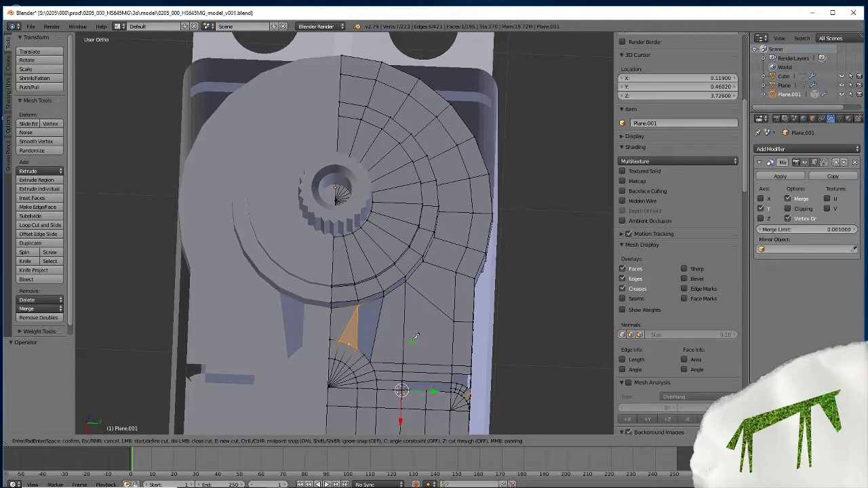
{"action": "left_click", "coordinate": [428, 378]}
{"action": "left_click", "coordinate": [430, 301]}
{"action": "left_click", "coordinate": [450, 242]}
{"action": "left_click", "coordinate": [399, 108]}
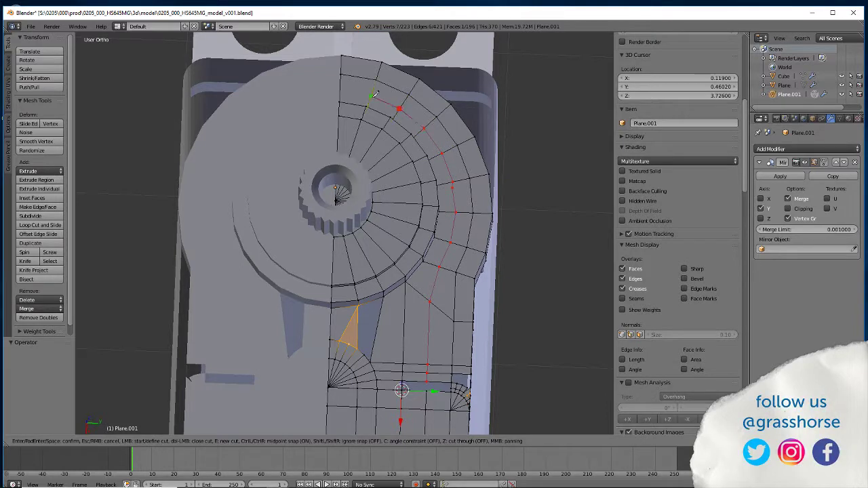
{"action": "left_click", "coordinate": [373, 96]}
{"action": "left_click", "coordinate": [339, 87]}
{"action": "key", "text": "Return"}
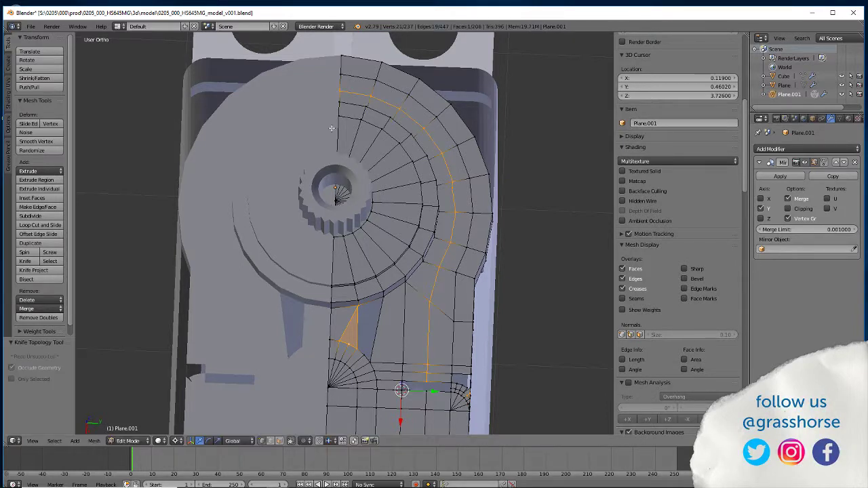
{"action": "key", "text": "ctrl+z"}
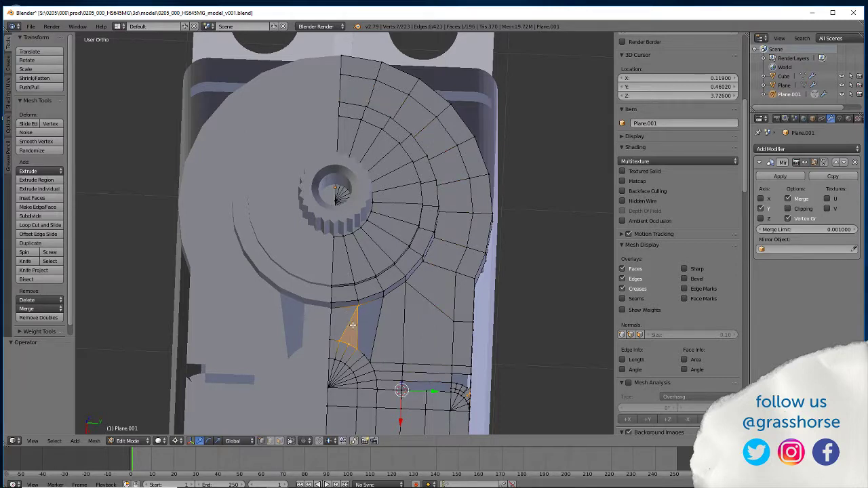
Knife-cut a new edge line from the lower edge, curving around the gear ring to the top edge.
{"action": "key", "text": "k"}
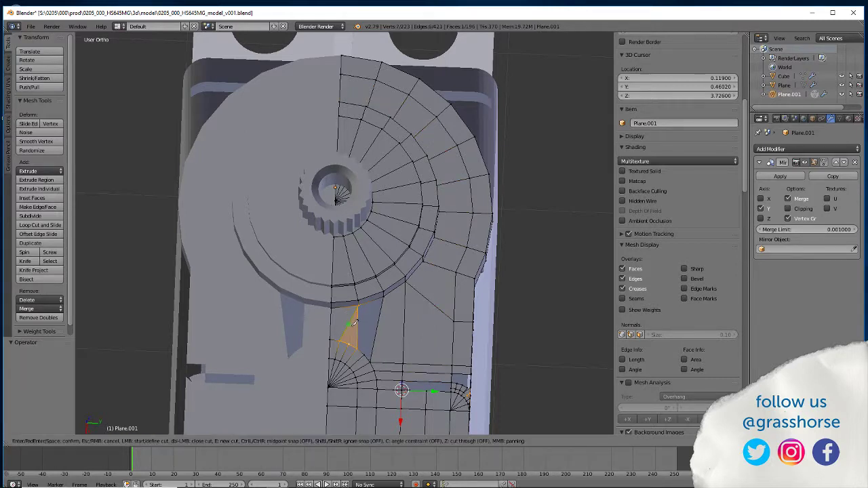
{"action": "left_click", "coordinate": [427, 371]}
{"action": "left_click", "coordinate": [429, 302]}
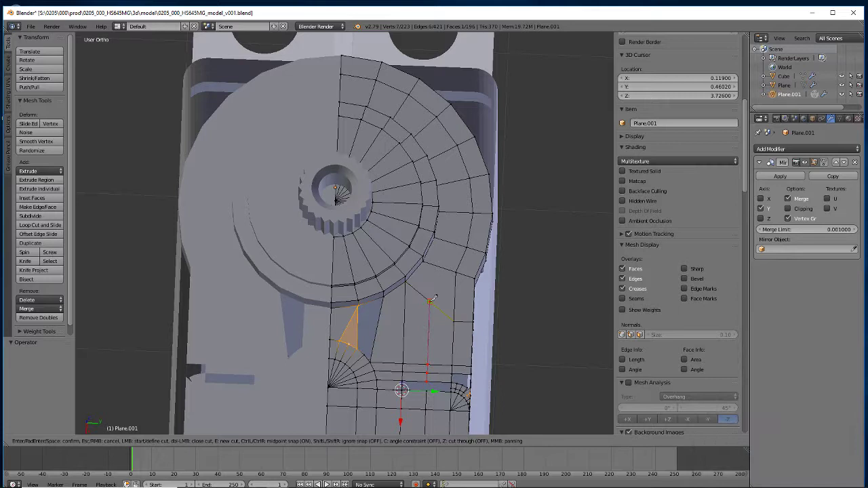
{"action": "left_click", "coordinate": [440, 268]}
{"action": "left_click", "coordinate": [450, 242]}
{"action": "left_click", "coordinate": [455, 212]}
{"action": "left_click", "coordinate": [453, 183]}
{"action": "left_click", "coordinate": [441, 155]}
{"action": "left_click", "coordinate": [424, 129]}
{"action": "left_click", "coordinate": [400, 109]}
{"action": "left_click", "coordinate": [340, 87]}
{"action": "key", "text": "Return"}
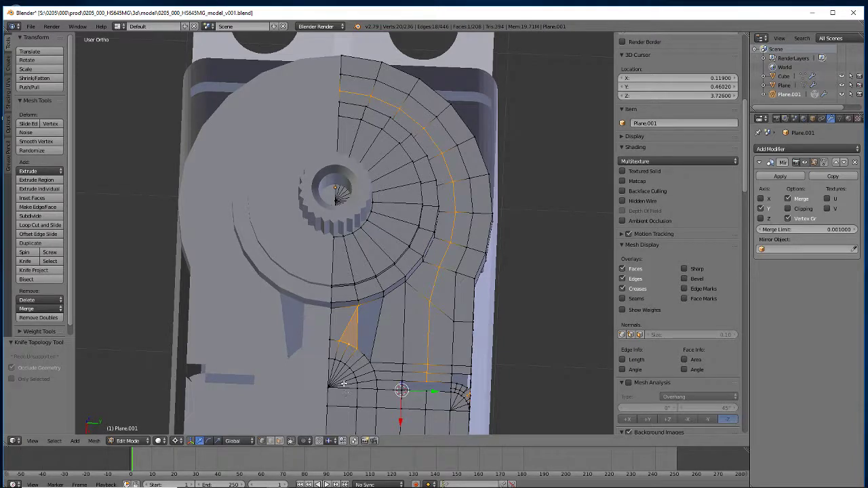
Select the two faces beside the corner gap, then the edge at the gap.
{"action": "middle_click_drag", "start_coordinate": [344, 384], "coordinate": [329, 385]}
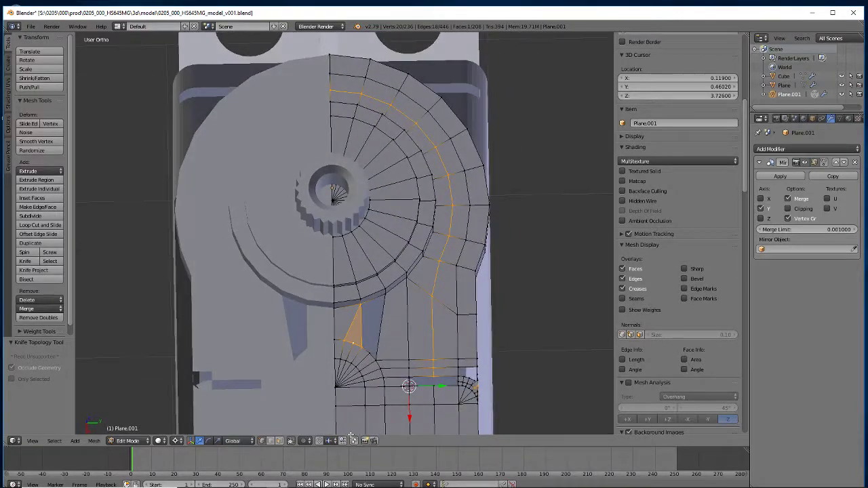
{"action": "left_click", "coordinate": [279, 441]}
{"action": "left_click", "coordinate": [421, 386]}
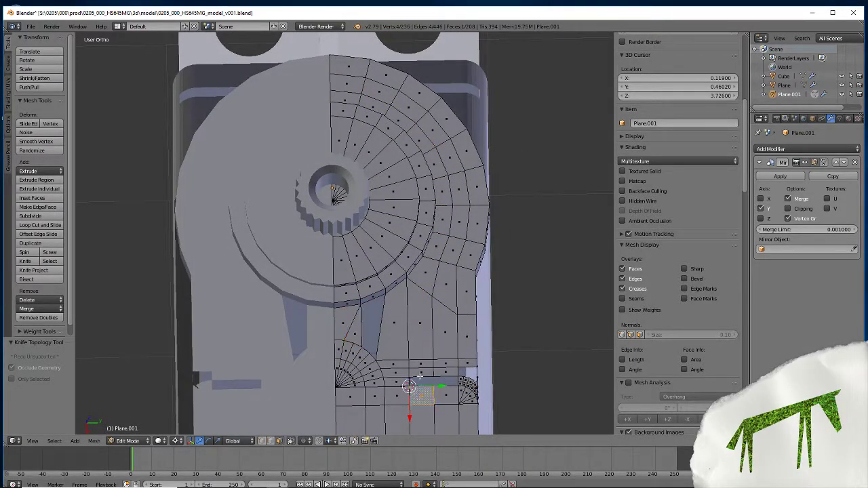
{"action": "left_click", "coordinate": [420, 375], "text": "shift"}
{"action": "left_click", "coordinate": [270, 441]}
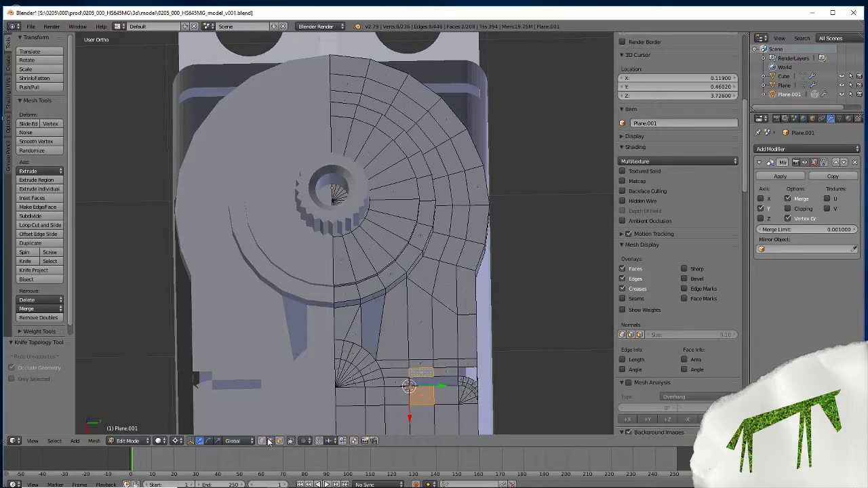
{"action": "left_click", "coordinate": [426, 377]}
Fill two faces across the corner gap and zoom in toward the gear.
{"action": "key", "text": "f"}
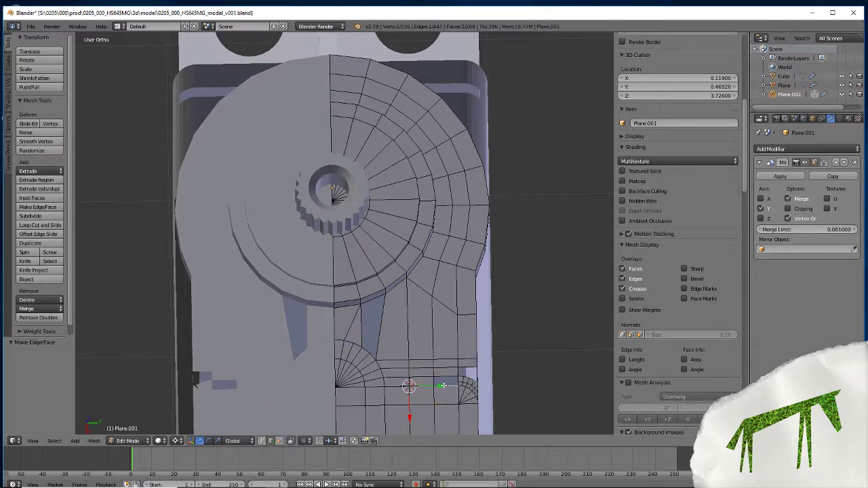
{"action": "key", "text": "f"}
{"action": "middle_click_drag", "start_coordinate": [441, 373], "coordinate": [461, 285]}
{"action": "scroll", "coordinate": [316, 388], "scroll_direction": "up", "scroll_amount": 4}
{"action": "scroll", "coordinate": [401, 353], "scroll_direction": "up", "scroll_amount": 3}
{"action": "scroll", "coordinate": [374, 297], "scroll_direction": "up", "scroll_amount": 2}
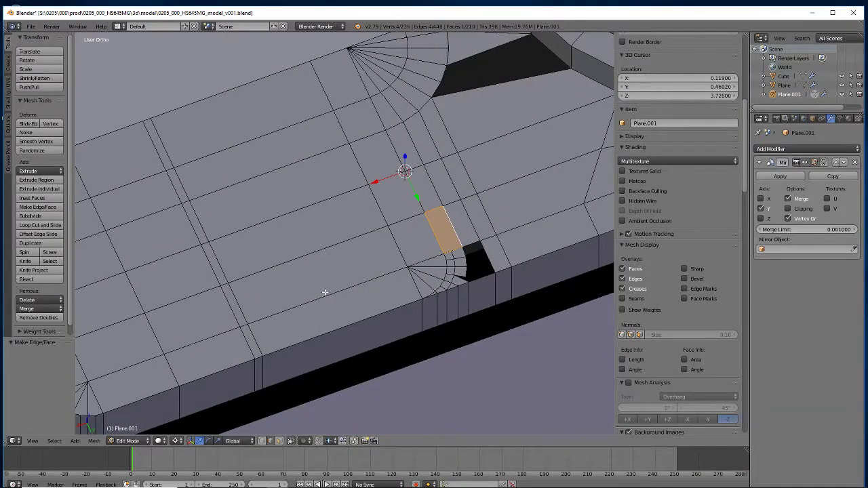
{"action": "scroll", "coordinate": [446, 321], "scroll_direction": "up", "scroll_amount": 3}
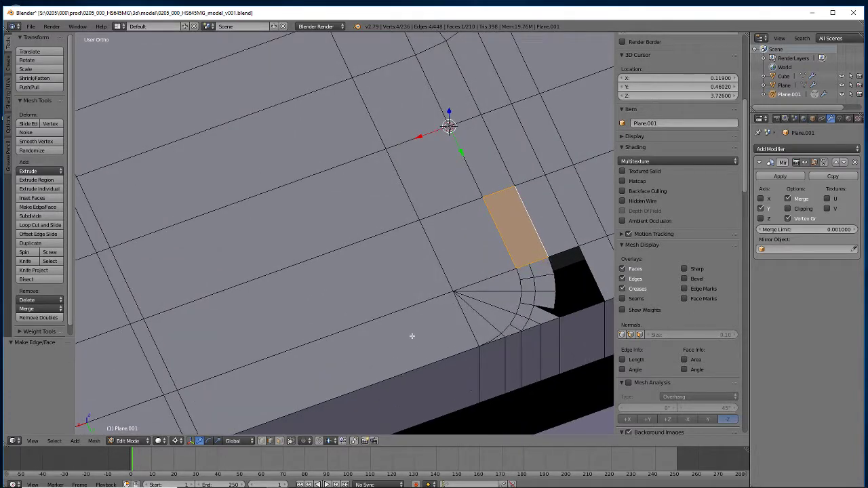
Merge the first two corner vertex pairs At Last along the rounded arc.
{"action": "left_click", "coordinate": [261, 441]}
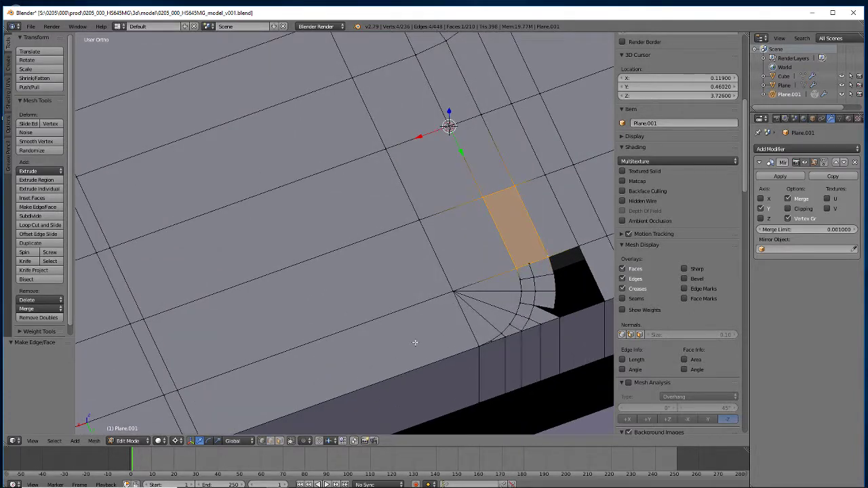
{"action": "left_click", "coordinate": [544, 259]}
{"action": "key", "text": "alt+m"}
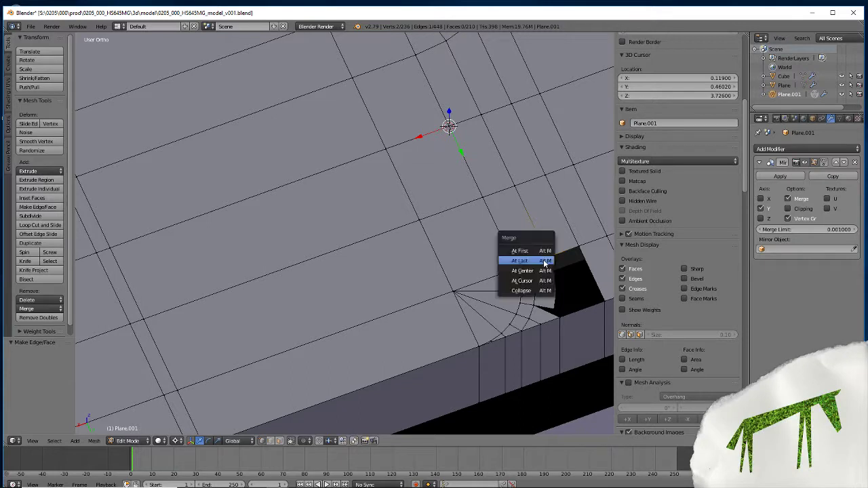
{"action": "left_click", "coordinate": [533, 261]}
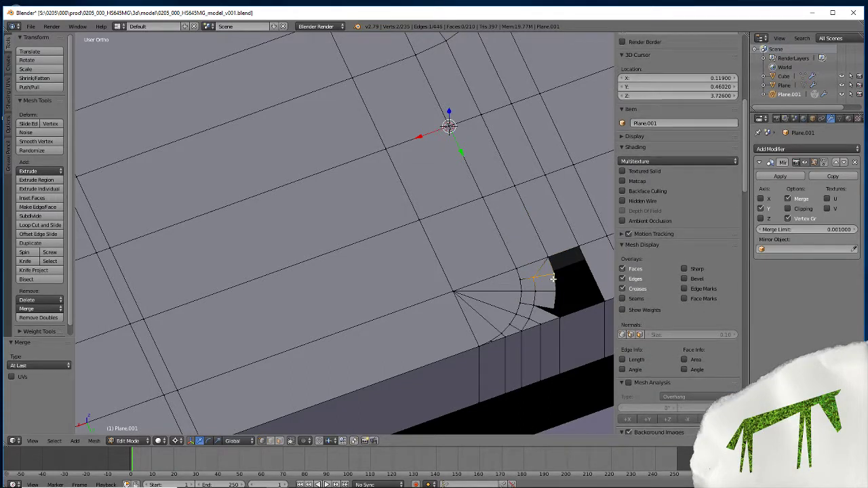
{"action": "key", "text": "alt+m"}
{"action": "left_click", "coordinate": [553, 281]}
Merge the remaining arc vertex pairs, including the stray vertex by the lower strip.
{"action": "key", "text": "alt+m"}
{"action": "left_click", "coordinate": [555, 297]}
{"action": "key", "text": "alt+m"}
{"action": "left_click", "coordinate": [553, 312]}
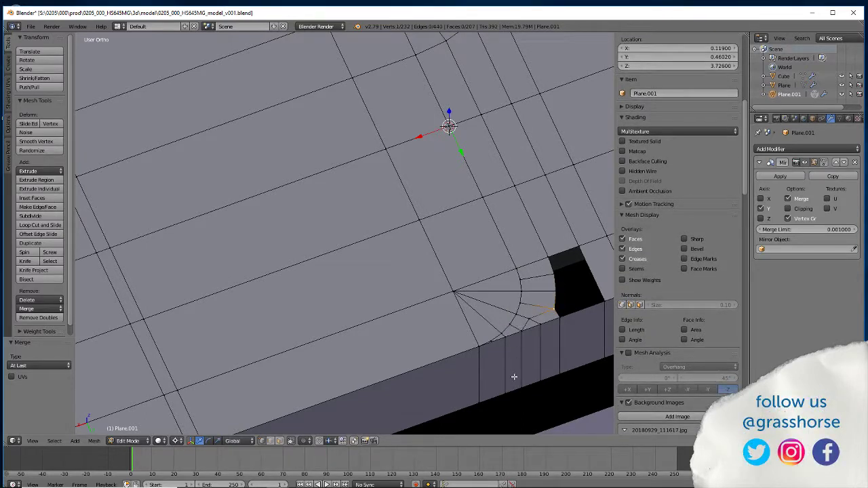
{"action": "right_click", "coordinate": [529, 319]}
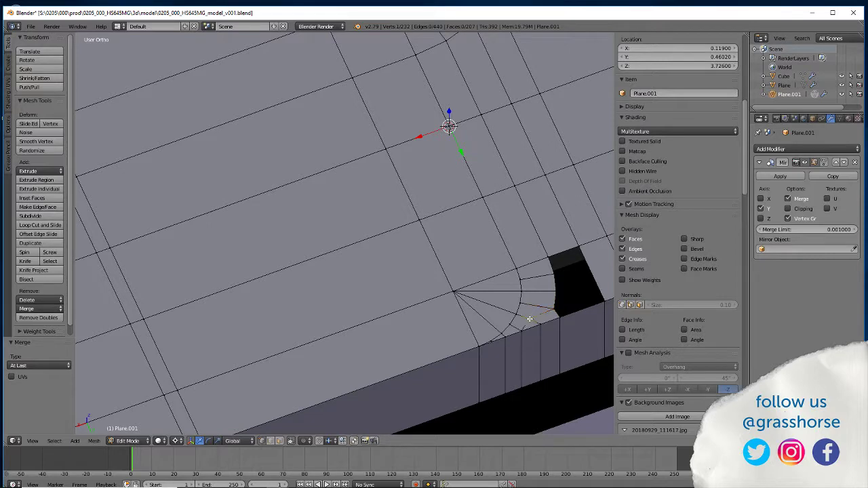
{"action": "key", "text": "alt+m"}
{"action": "left_click", "coordinate": [509, 375]}
{"action": "middle_click_drag", "start_coordinate": [439, 344], "coordinate": [368, 301]}
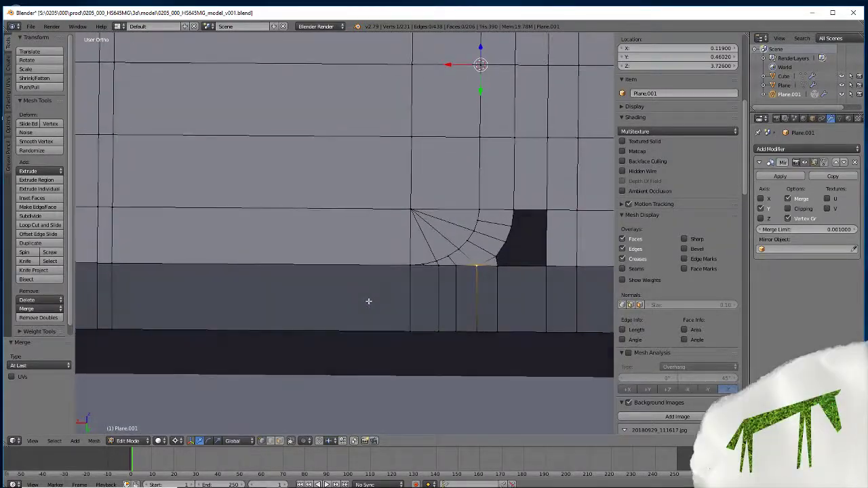
{"action": "middle_click_drag", "start_coordinate": [411, 325], "coordinate": [382, 377]}
{"action": "scroll", "coordinate": [383, 376], "scroll_direction": "up", "scroll_amount": 4}
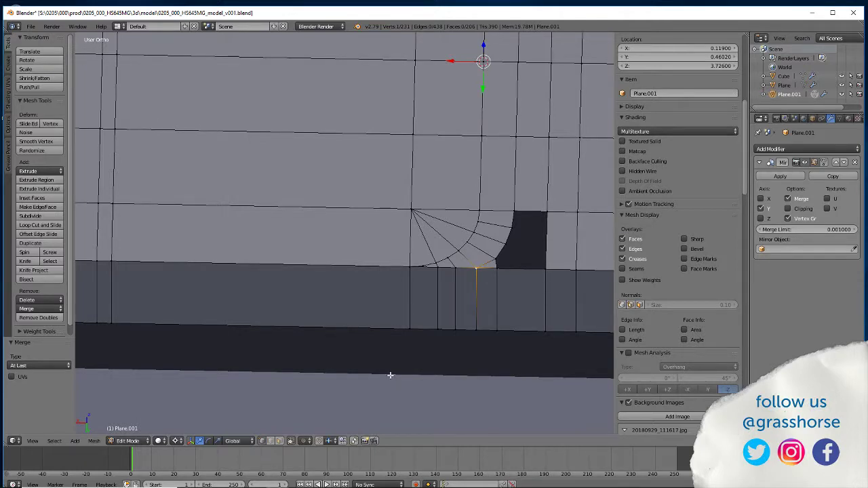
{"action": "scroll", "coordinate": [241, 339], "scroll_direction": "down", "scroll_amount": 3}
{"action": "mouse_move", "coordinate": [423, 213]}
{"action": "middle_mouse_down"}
{"action": "mouse_move", "coordinate": [320, 254]}
{"action": "mouse_move", "coordinate": [418, 204]}
{"action": "middle_mouse_up"}
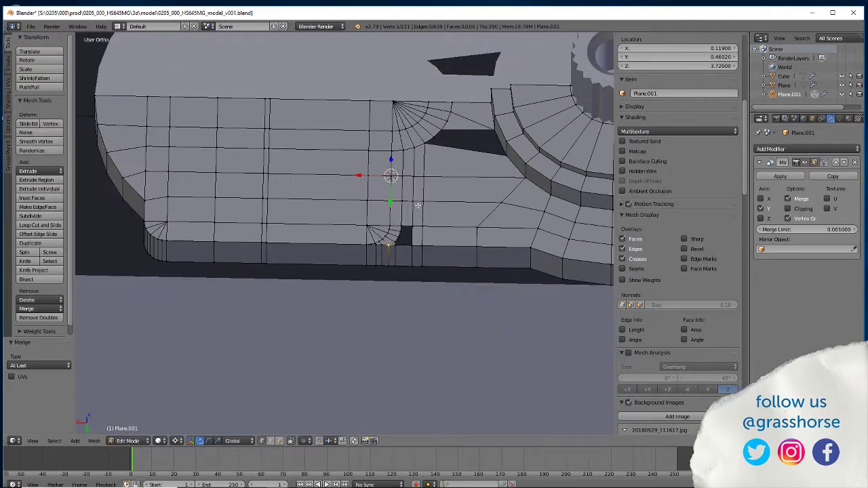
{"action": "middle_click_drag", "start_coordinate": [356, 367], "coordinate": [243, 254]}
{"action": "middle_click_drag", "start_coordinate": [183, 192], "coordinate": [385, 319], "text": "shift"}
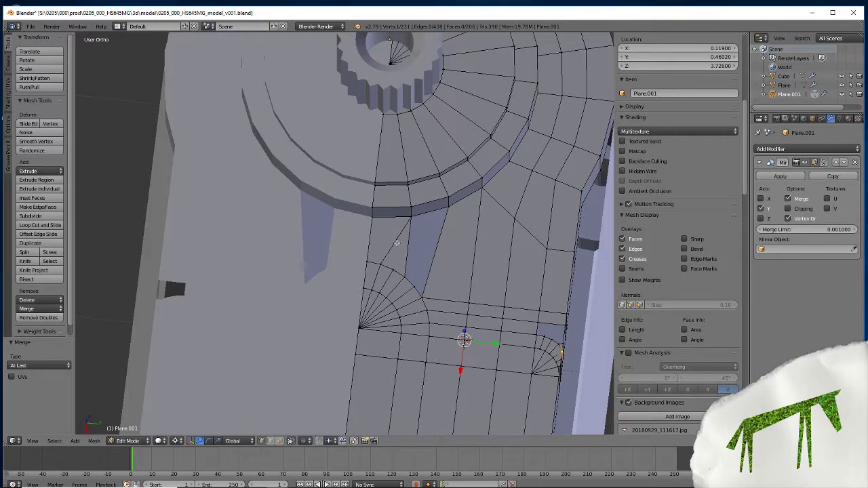
{"action": "middle_click_drag", "start_coordinate": [404, 366], "coordinate": [344, 304]}
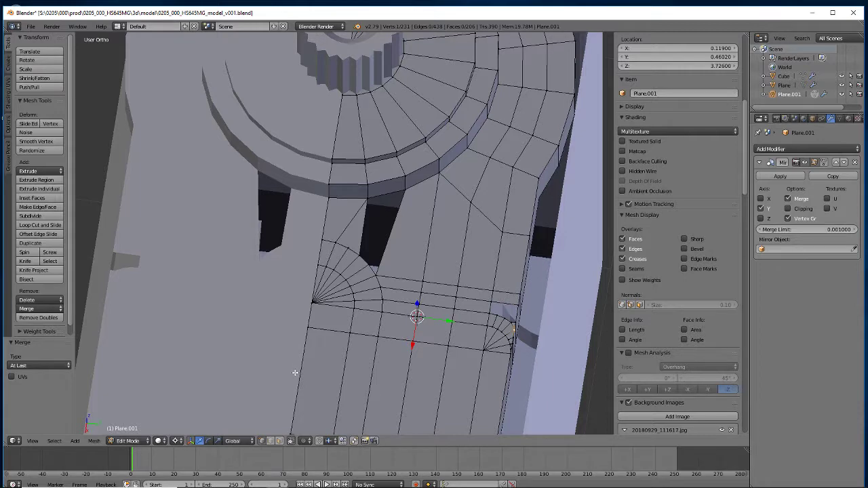
Delete the warped triangular faces between the gear ring and the panel corner.
{"action": "right_click", "coordinate": [347, 233]}
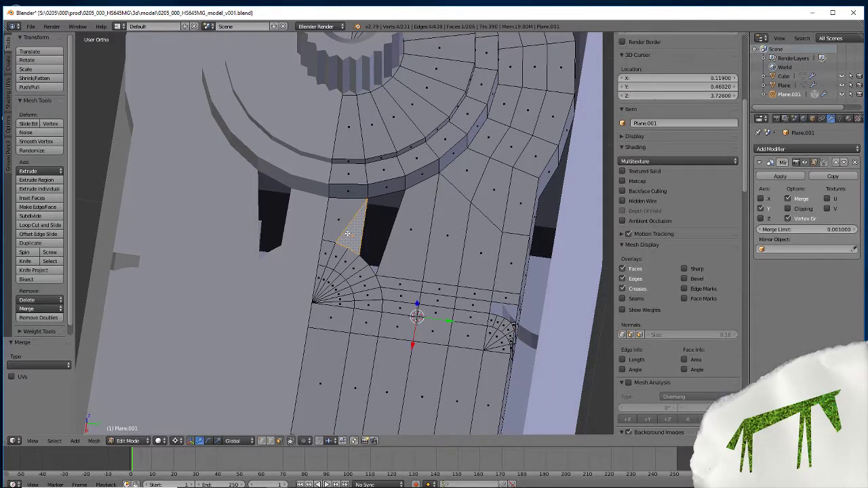
{"action": "key", "text": "x"}
{"action": "left_click", "coordinate": [334, 230]}
{"action": "key", "text": "x"}
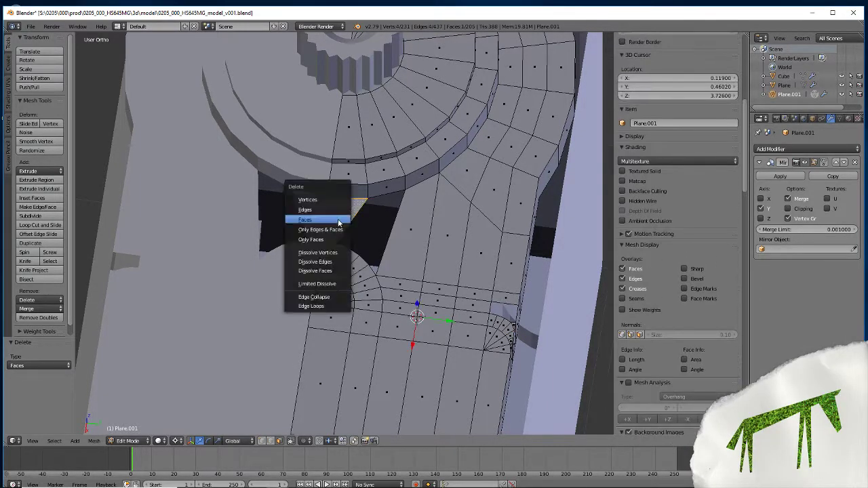
{"action": "left_click", "coordinate": [321, 221]}
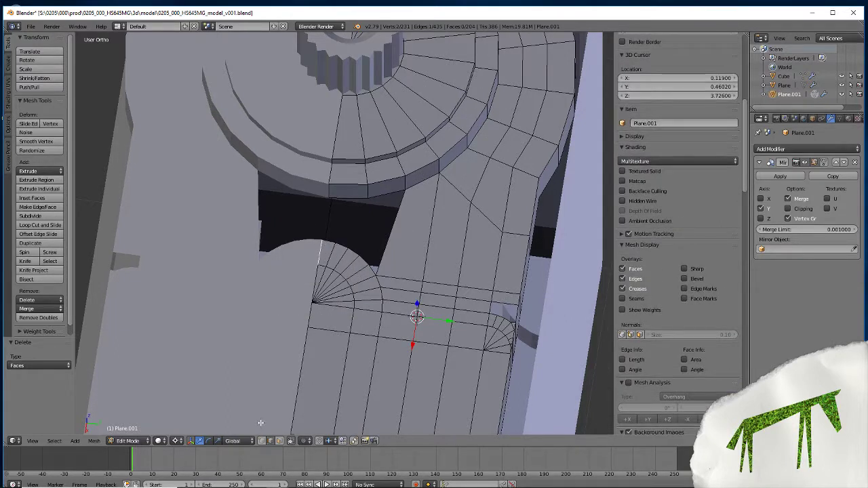
Fill new triangles between selected vertices across the gap.
{"action": "left_click", "coordinate": [328, 199], "text": "shift"}
{"action": "key", "text": "f"}
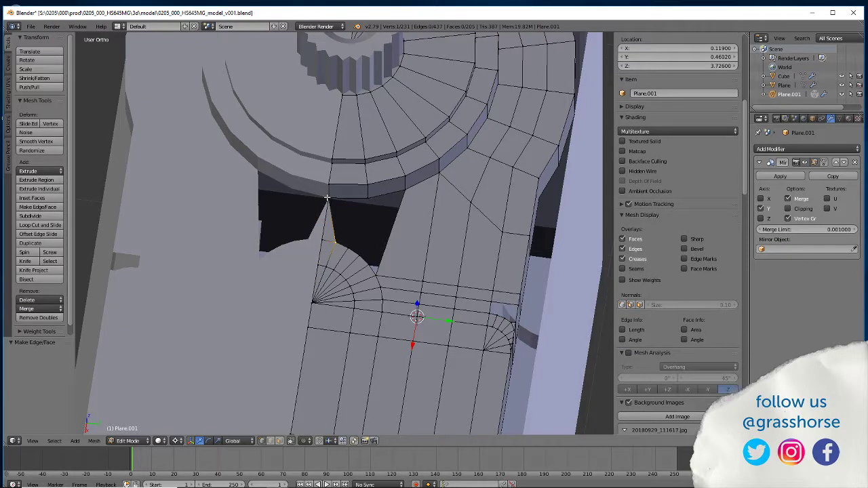
{"action": "right_click", "coordinate": [335, 241]}
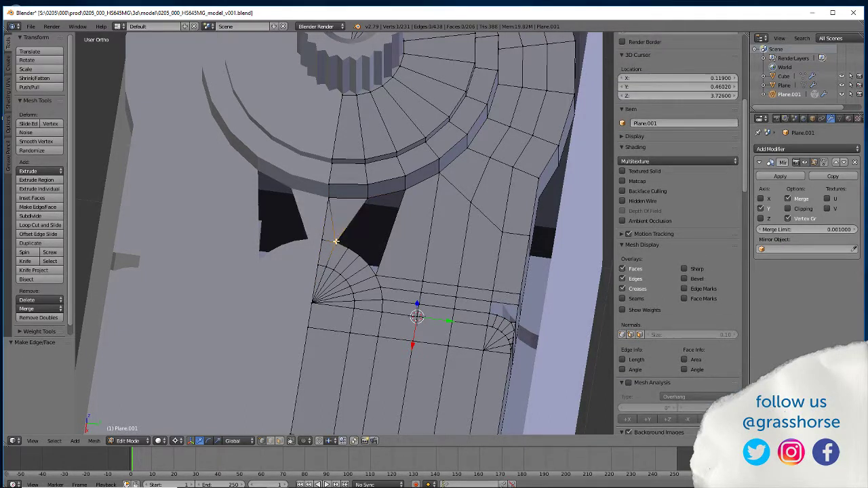
{"action": "right_click", "coordinate": [367, 198], "text": "shift"}
{"action": "key", "text": "f"}
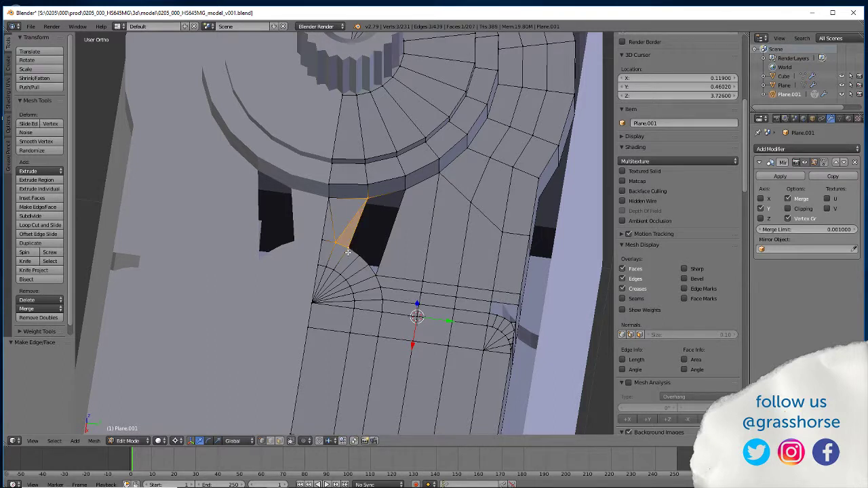
{"action": "key", "text": "f"}
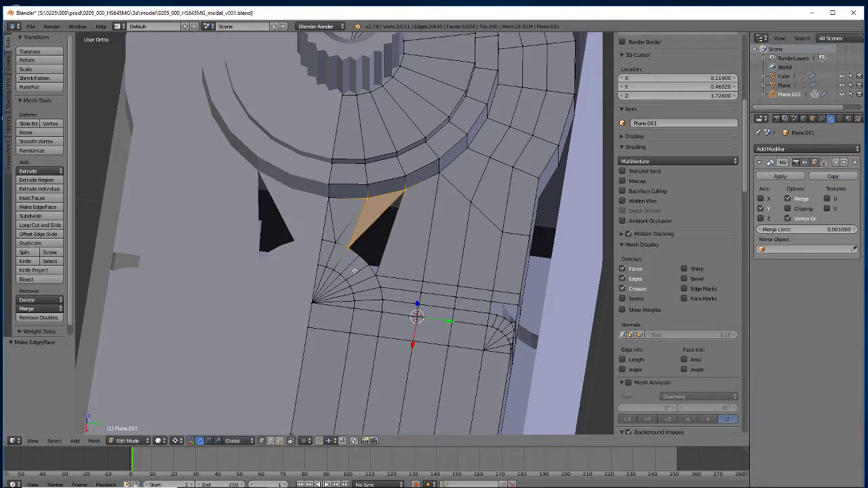
Undo a misplaced triangle and fill further faces across the remaining gap.
{"action": "right_click", "coordinate": [404, 192]}
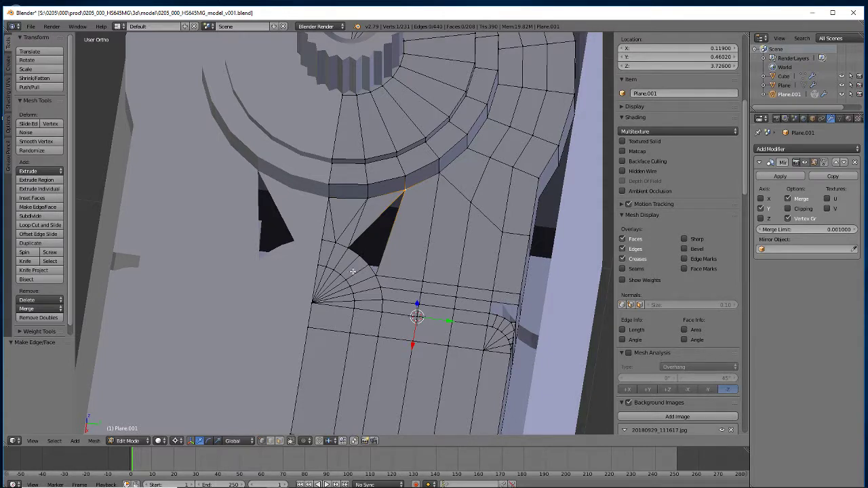
{"action": "key", "text": "ctrl+z"}
{"action": "key", "text": "ctrl+z"}
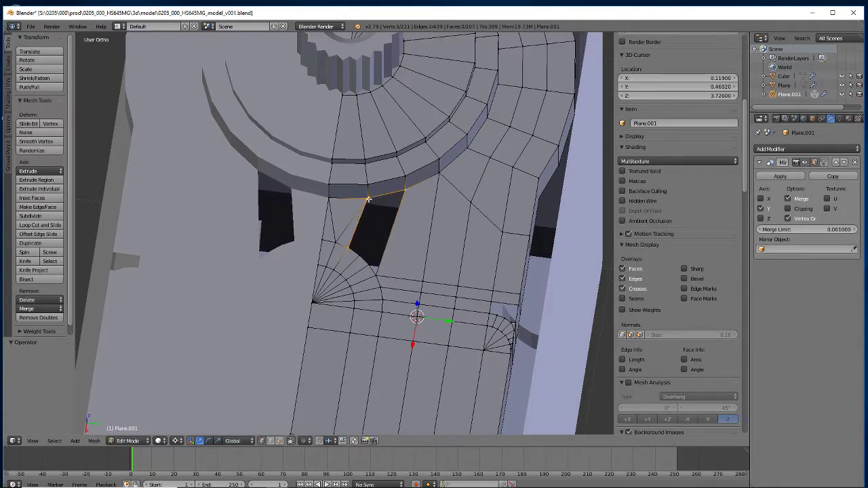
{"action": "right_click", "coordinate": [360, 253], "text": "shift"}
{"action": "key", "text": "f"}
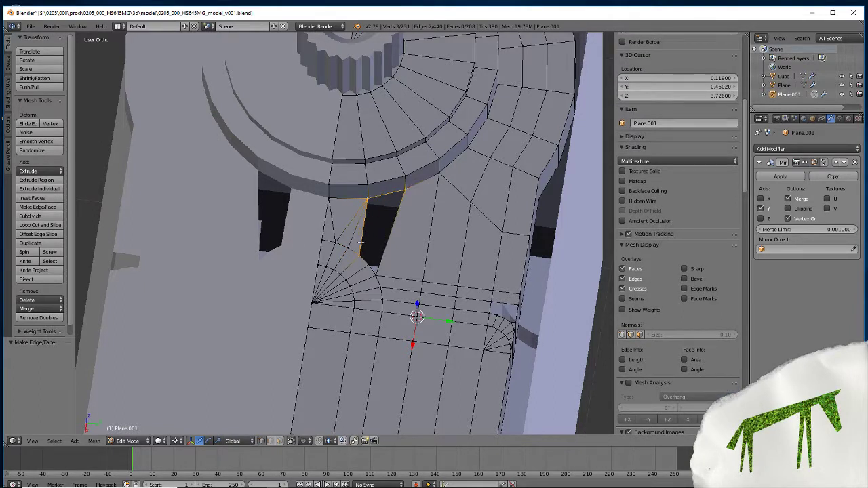
{"action": "key", "text": "f"}
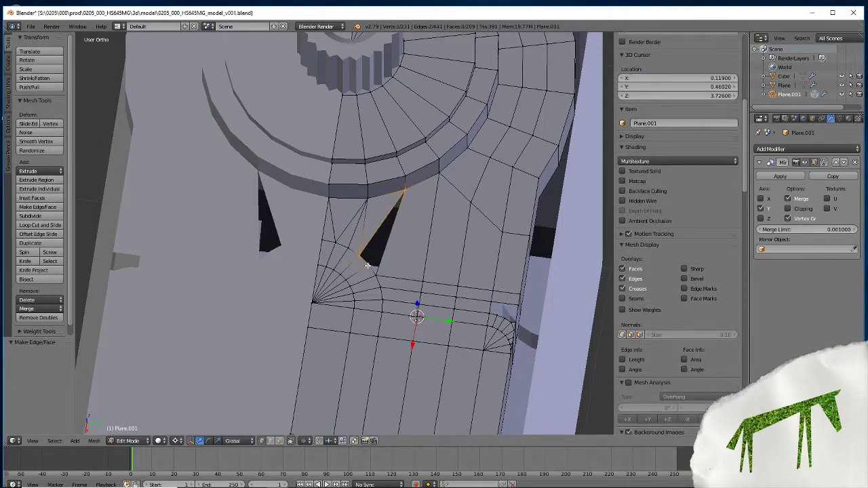
{"action": "key", "text": "f"}
{"action": "right_click", "coordinate": [376, 274], "text": "shift"}
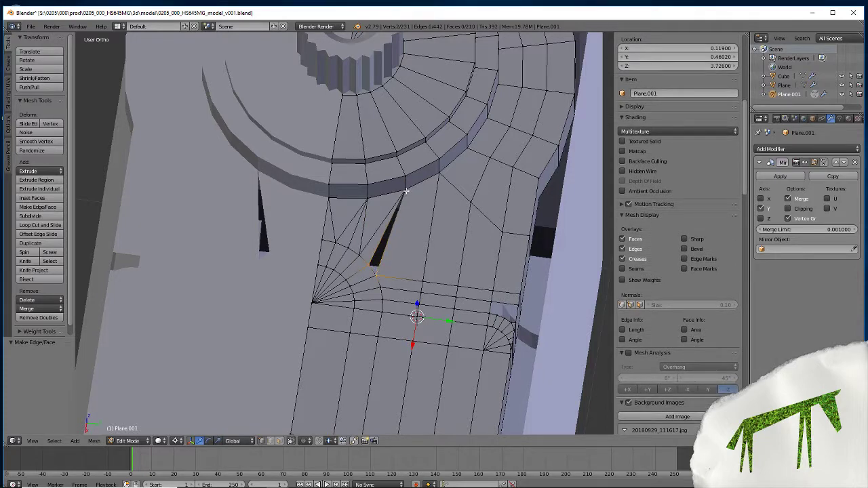
Fill the last triangle closing the gap and select the quad beside the thin triangle.
{"action": "key", "text": "f"}
{"action": "middle_click_drag", "start_coordinate": [383, 170], "coordinate": [308, 357]}
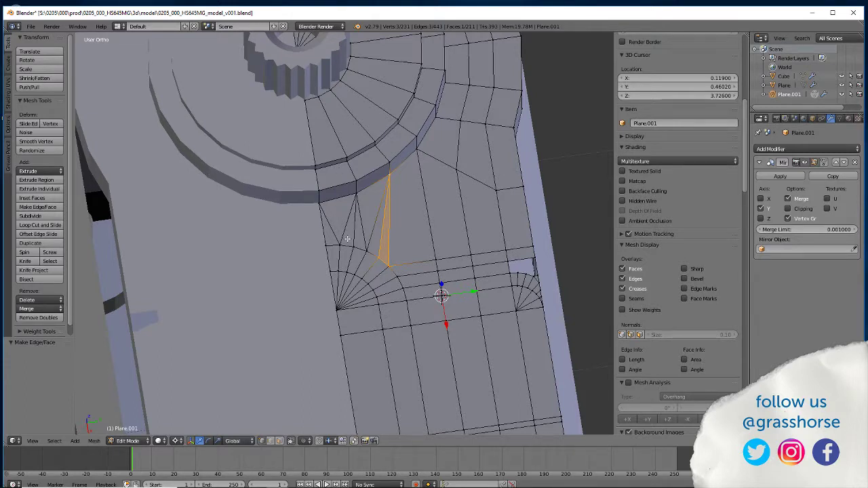
{"action": "left_click", "coordinate": [280, 441]}
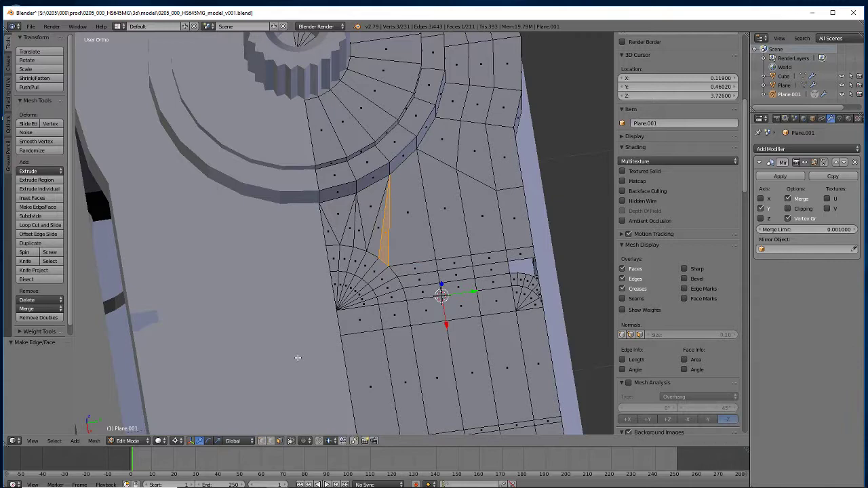
{"action": "right_click", "coordinate": [348, 231]}
{"action": "right_click", "coordinate": [343, 219], "text": "shift"}
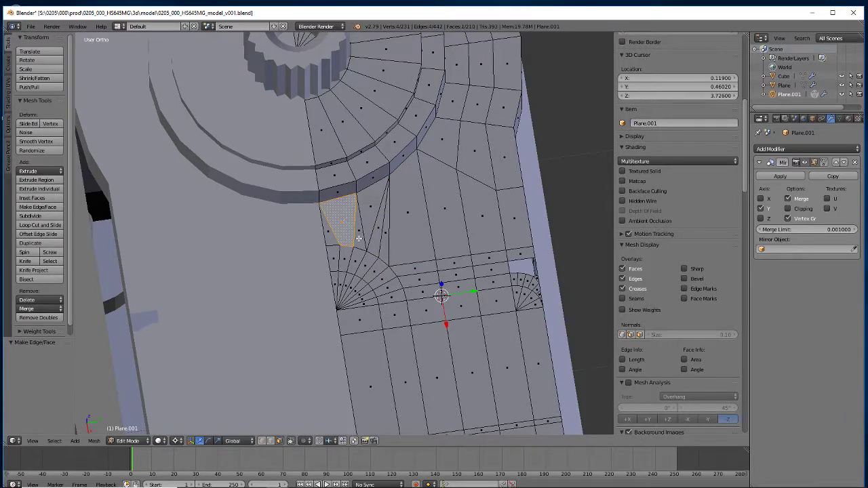
{"action": "key", "text": "ctrl+z"}
{"action": "key", "text": "ctrl+z"}
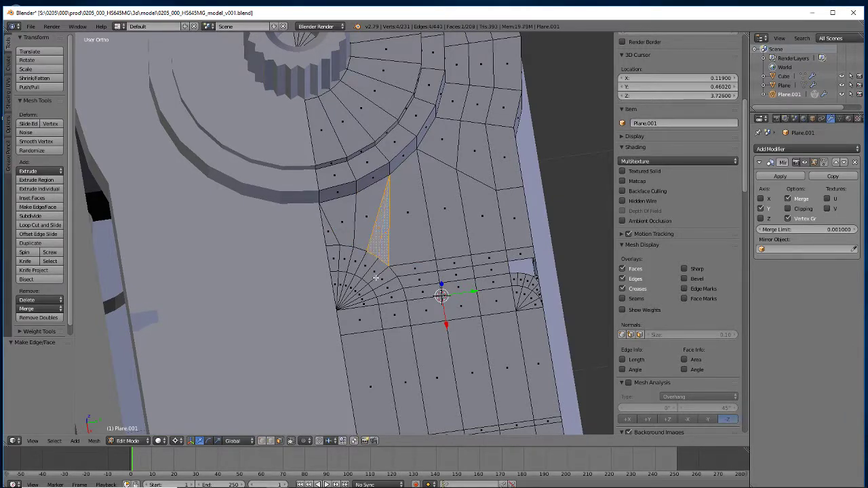
{"action": "middle_click_drag", "start_coordinate": [304, 317], "coordinate": [299, 298]}
{"action": "scroll", "coordinate": [309, 268], "scroll_direction": "up", "scroll_amount": 3}
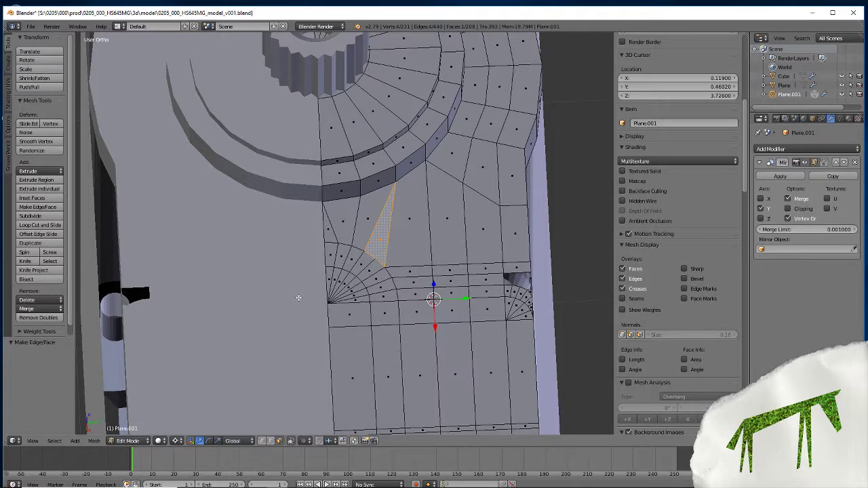
Merge the short edge's two vertices into one.
{"action": "left_click", "coordinate": [261, 440]}
{"action": "right_click", "coordinate": [319, 244]}
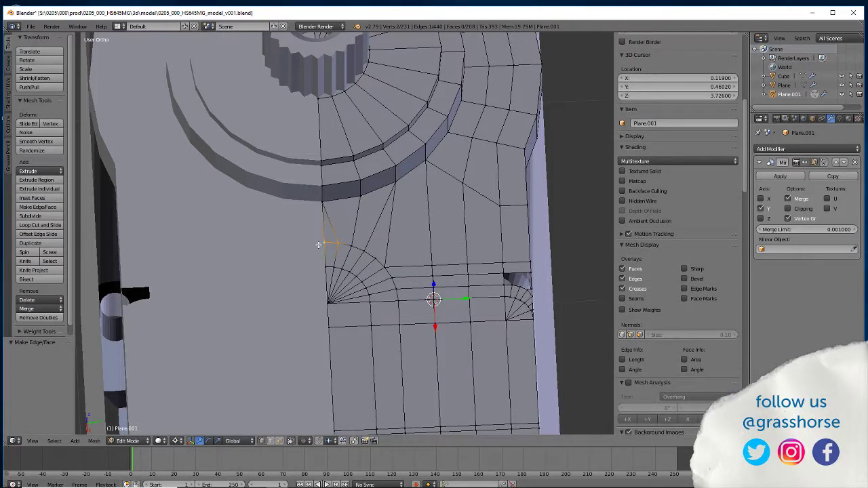
{"action": "key", "text": "alt+m"}
{"action": "left_click", "coordinate": [316, 248]}
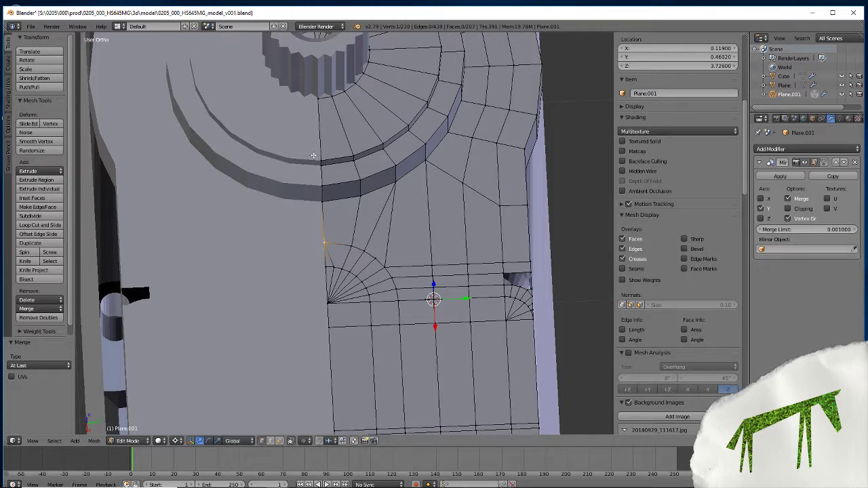
Merge a fan vertex into the corner vertex, then undo that merge.
{"action": "right_click", "coordinate": [385, 269]}
{"action": "right_click", "coordinate": [365, 252]}
{"action": "right_click", "coordinate": [383, 266], "text": "shift"}
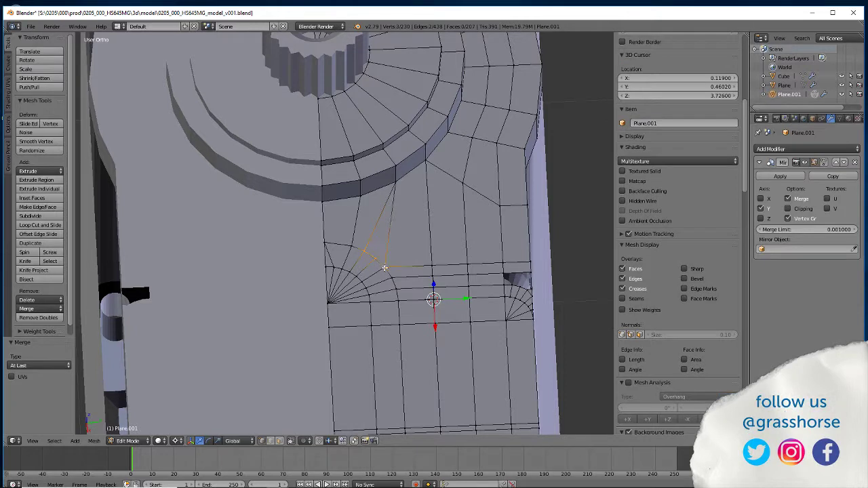
{"action": "key", "text": "alt+m"}
{"action": "left_click", "coordinate": [384, 267]}
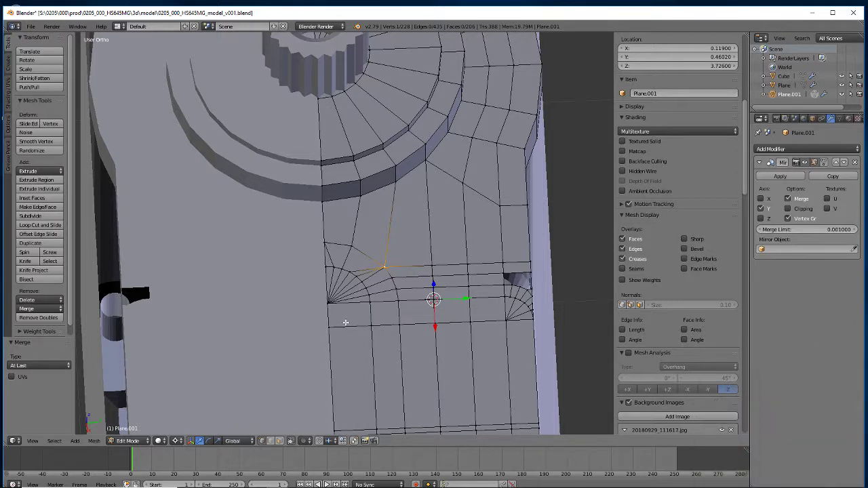
{"action": "key", "text": "ctrl+z"}
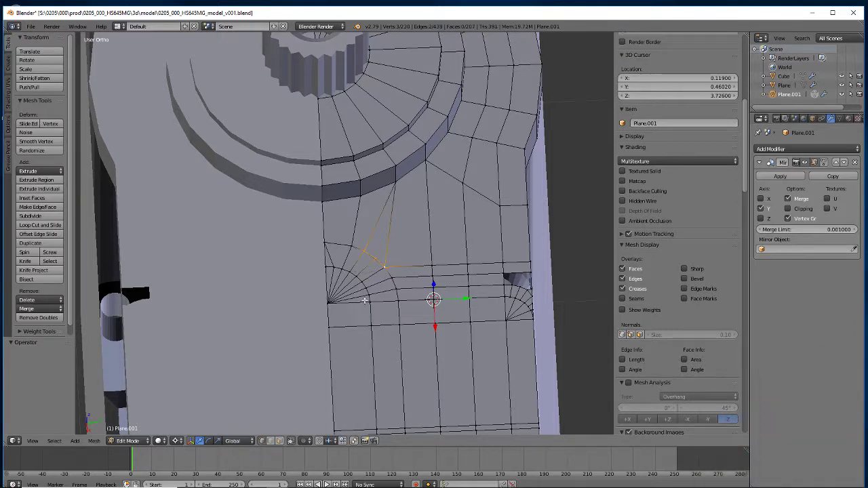
{"action": "key", "text": "ctrl+z"}
Merge the stray fan vertices At Last into the corner fan vertex.
{"action": "key", "text": "alt+m"}
{"action": "left_click", "coordinate": [375, 257]}
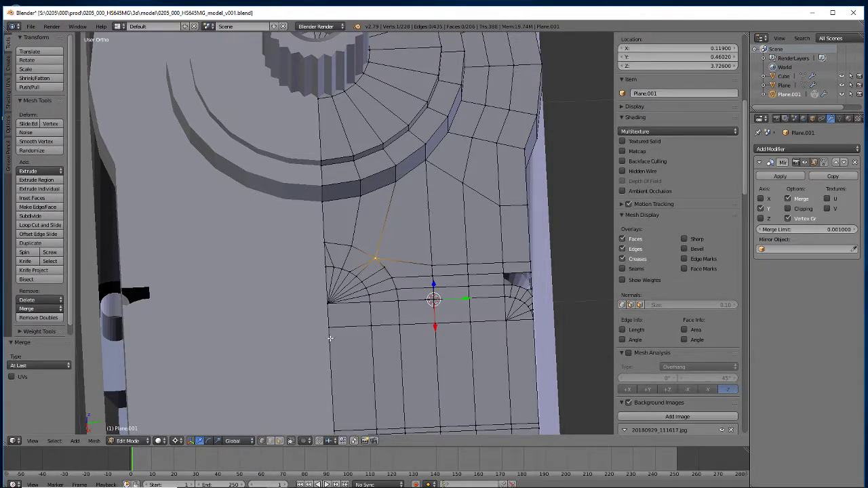
{"action": "left_click", "coordinate": [368, 251], "text": "shift"}
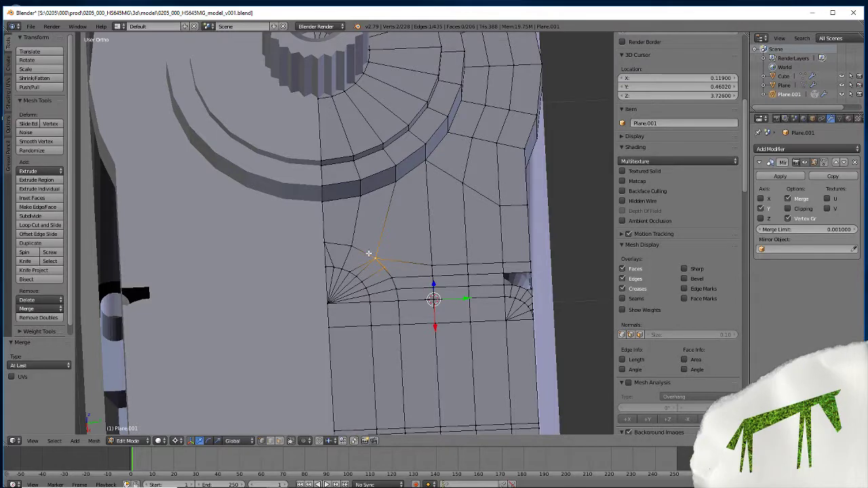
{"action": "key", "text": "alt+m"}
{"action": "left_click", "coordinate": [369, 255]}
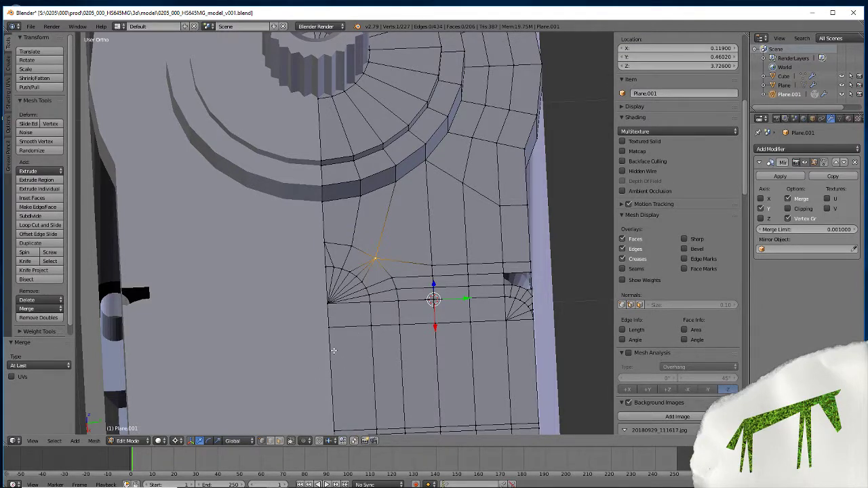
{"action": "middle_click_drag", "start_coordinate": [333, 350], "coordinate": [283, 330]}
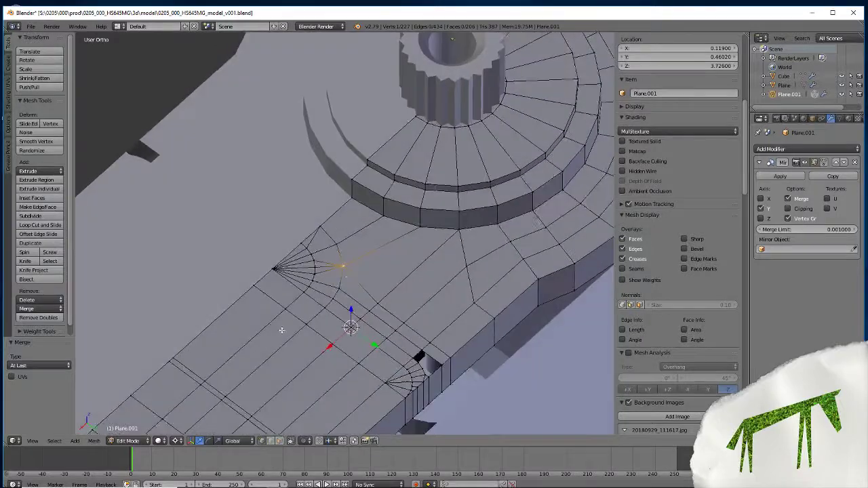
Snap the 3D cursor to the selected vertex and scale the edge to 0 along X.
{"action": "key", "text": "shift+s"}
{"action": "left_click", "coordinate": [343, 267]}
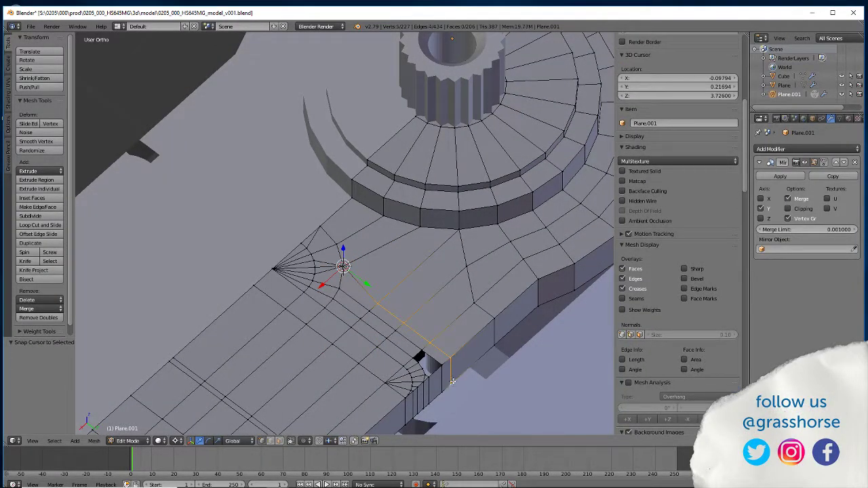
{"action": "key", "text": "s"}
{"action": "key", "text": "x"}
{"action": "key", "text": "0"}
{"action": "key", "text": "Return"}
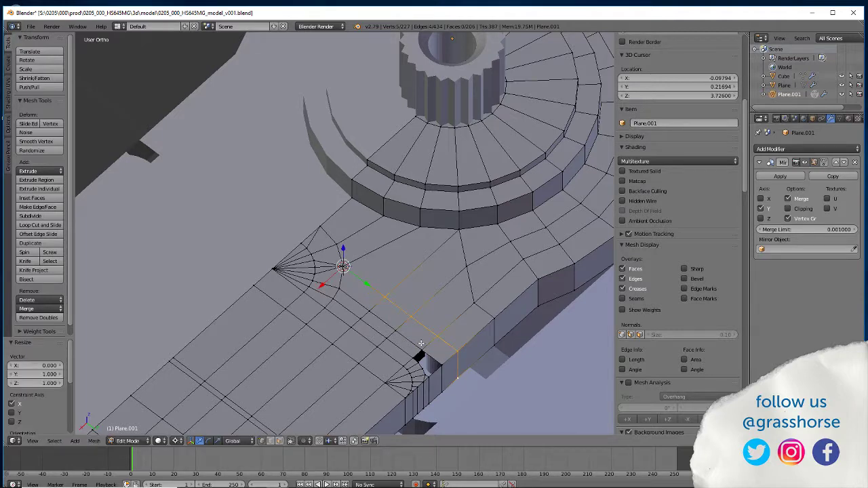
Rebuild the corner face from the triangle's vertices as a single quad.
{"action": "middle_click_drag", "start_coordinate": [277, 298], "coordinate": [310, 355]}
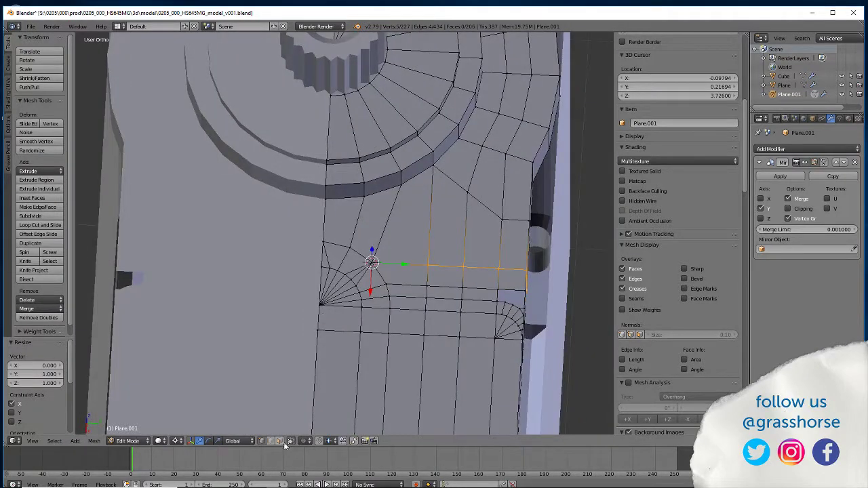
{"action": "right_click", "coordinate": [352, 273]}
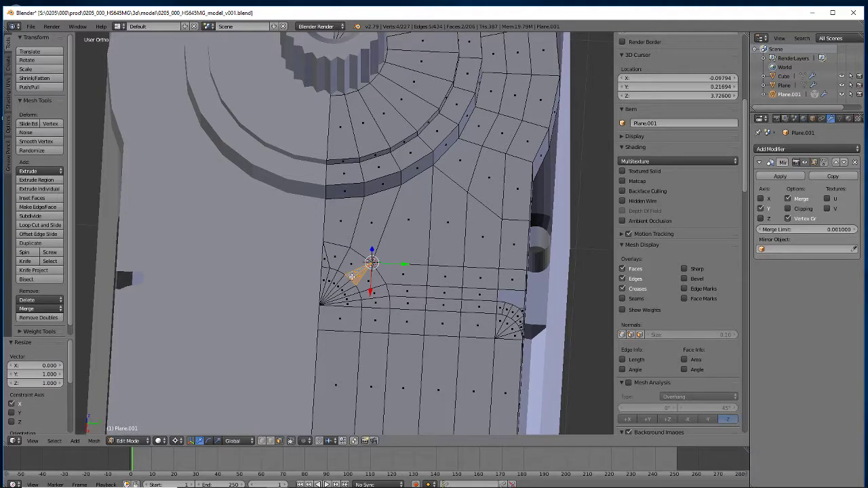
{"action": "key", "text": "f"}
{"action": "middle_click_drag", "start_coordinate": [354, 333], "coordinate": [276, 313]}
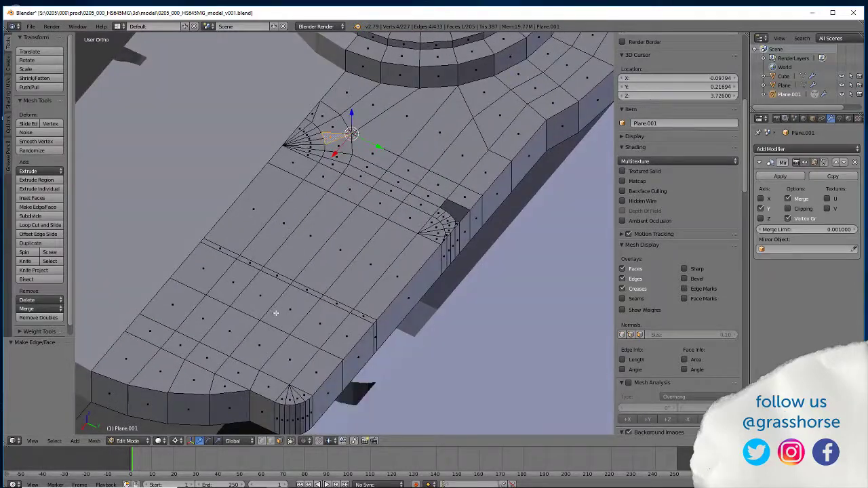
Select the whole mesh, recalculate normals with Ctrl+N, then deselect.
{"action": "scroll", "coordinate": [276, 313], "scroll_direction": "down", "scroll_amount": 5}
{"action": "scroll", "coordinate": [356, 280], "scroll_direction": "up", "scroll_amount": 4}
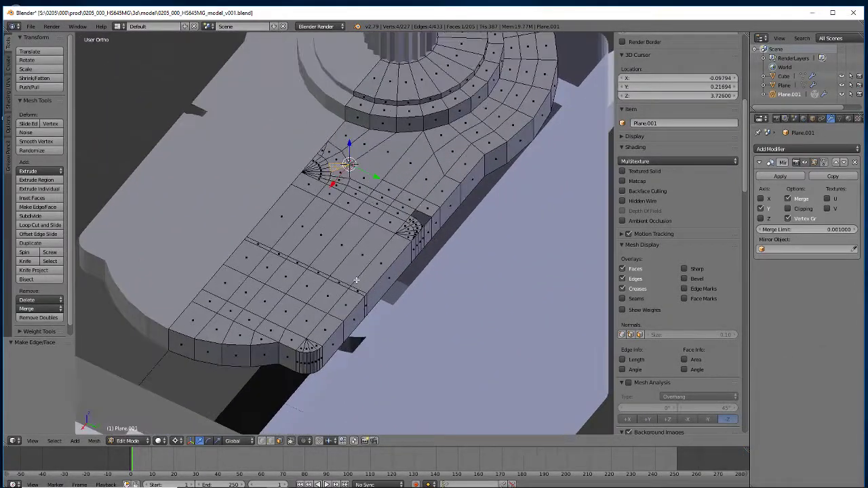
{"action": "key", "text": "a"}
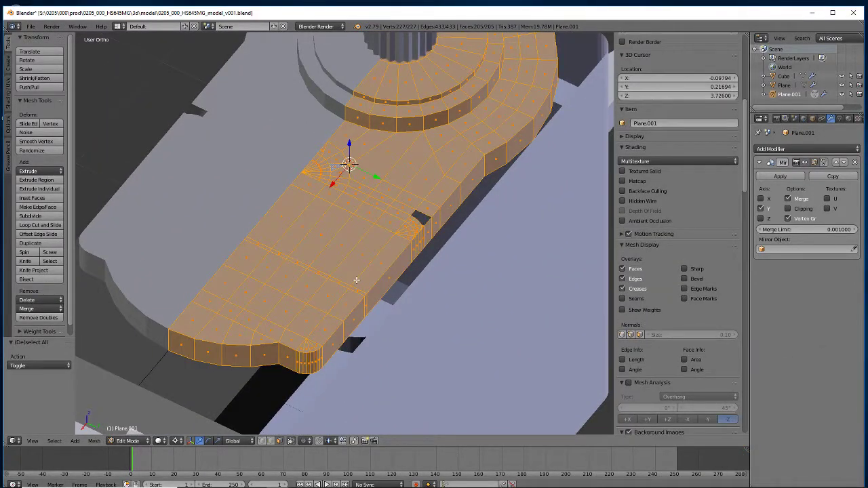
{"action": "key", "text": "ctrl+n"}
{"action": "key", "text": "a"}
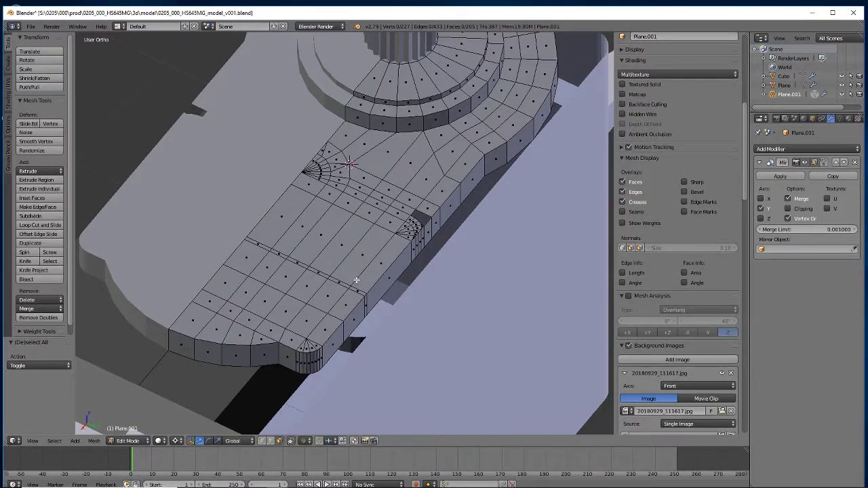
Orbit and zoom to inspect the dark hole at the panel's lower corner.
{"action": "middle_click_drag", "start_coordinate": [356, 281], "coordinate": [380, 319]}
{"action": "scroll", "coordinate": [404, 347], "scroll_direction": "up", "scroll_amount": 6}
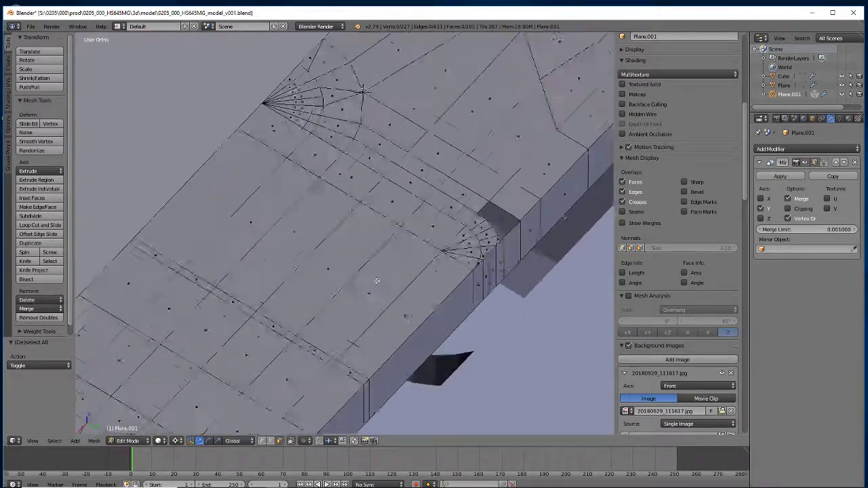
{"action": "middle_click_drag", "start_coordinate": [404, 346], "coordinate": [276, 326]}
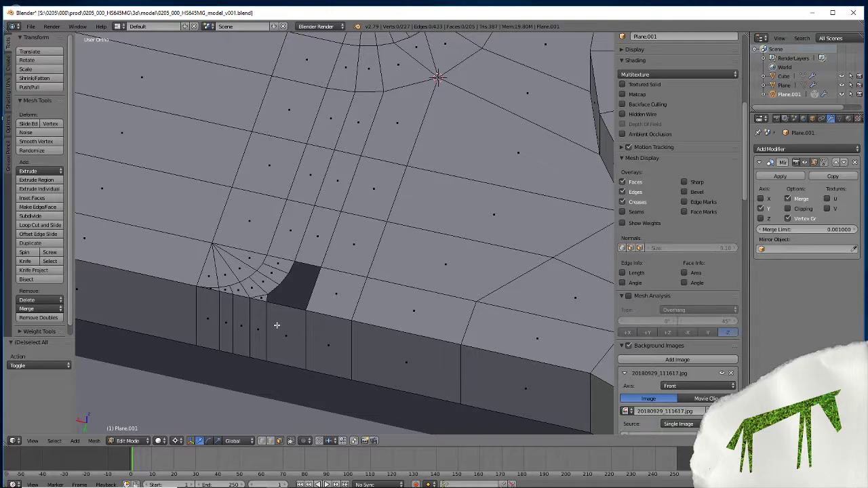
{"action": "scroll", "coordinate": [277, 326], "scroll_direction": "down", "scroll_amount": 5}
{"action": "middle_click_drag", "start_coordinate": [229, 295], "coordinate": [252, 310]}
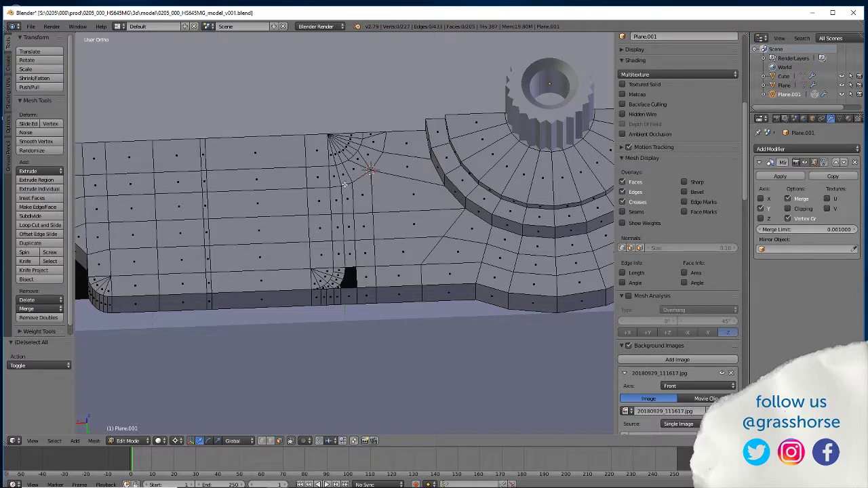
{"action": "scroll", "coordinate": [301, 266], "scroll_direction": "up", "scroll_amount": 5}
{"action": "middle_click_drag", "start_coordinate": [294, 356], "coordinate": [291, 380]}
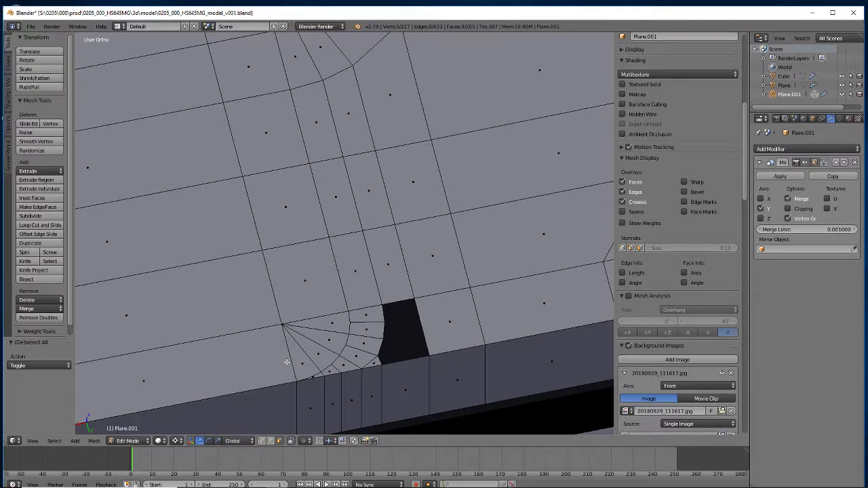
{"action": "middle_click_drag", "start_coordinate": [287, 363], "coordinate": [282, 366]}
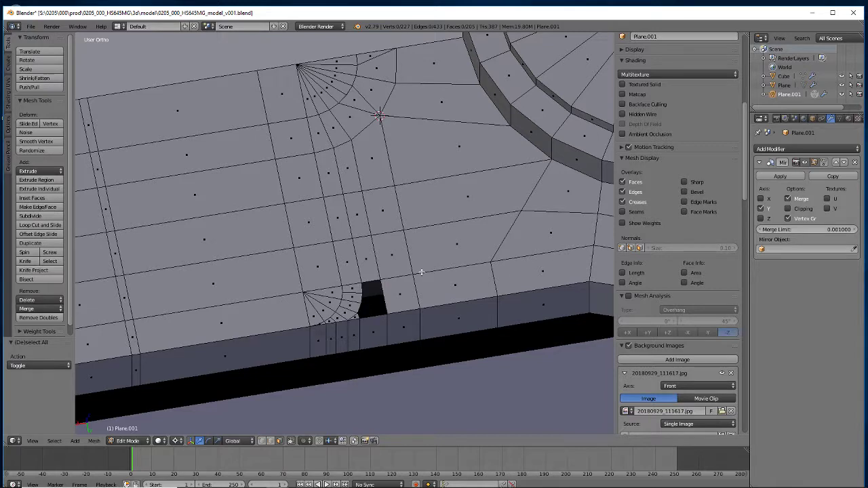
In vertex select mode, merge the stray vertex beside the corner hole at last.
{"action": "left_click", "coordinate": [262, 441]}
{"action": "right_click", "coordinate": [362, 301]}
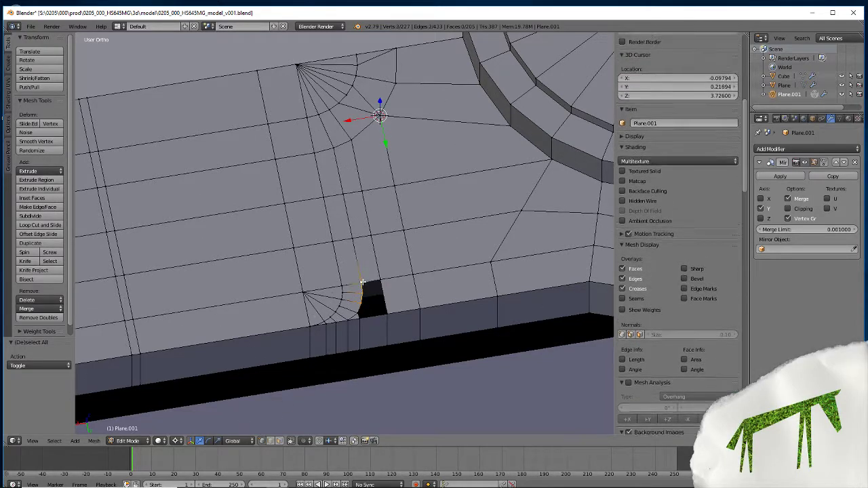
{"action": "key", "text": "alt+m"}
{"action": "left_click", "coordinate": [363, 288]}
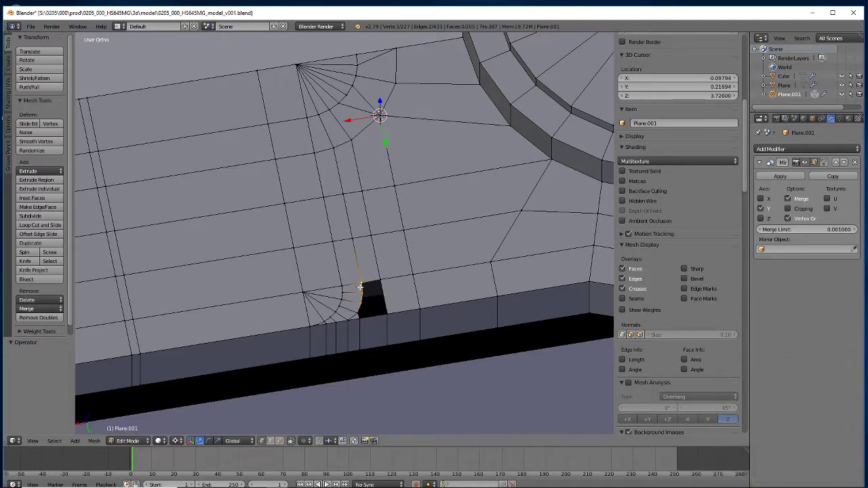
Reposition the vertices beside the hole and fill triangular faces into its corner, redoing failed fills.
{"action": "right_click_drag", "start_coordinate": [360, 287], "coordinate": [377, 280]}
{"action": "right_click", "coordinate": [365, 287]}
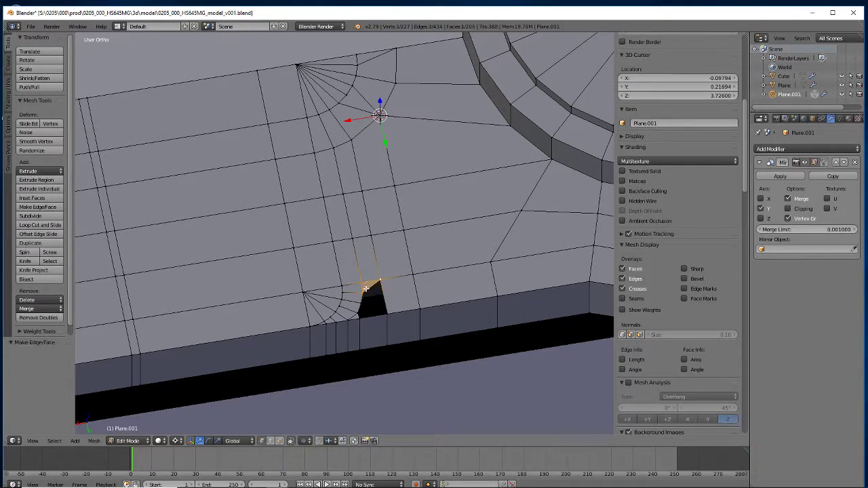
{"action": "key", "text": "f"}
{"action": "key", "text": "f"}
{"action": "key", "text": "ctrl+z"}
{"action": "key", "text": "ctrl+z"}
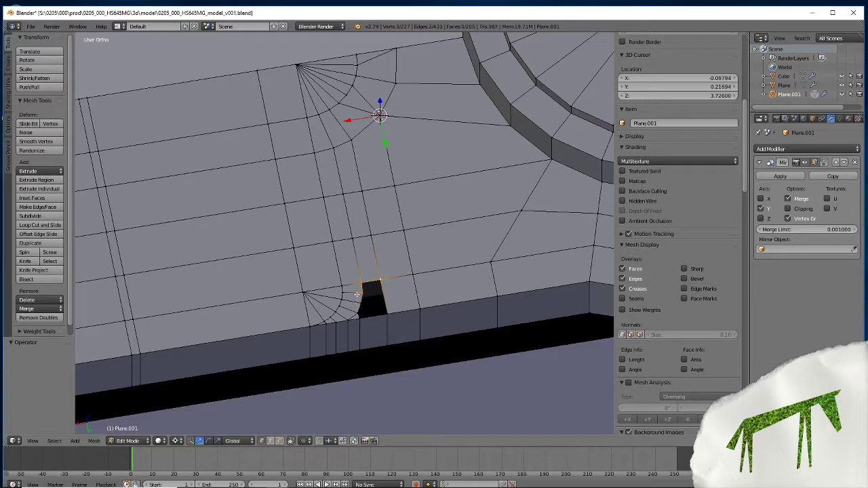
{"action": "key", "text": "ctrl+z"}
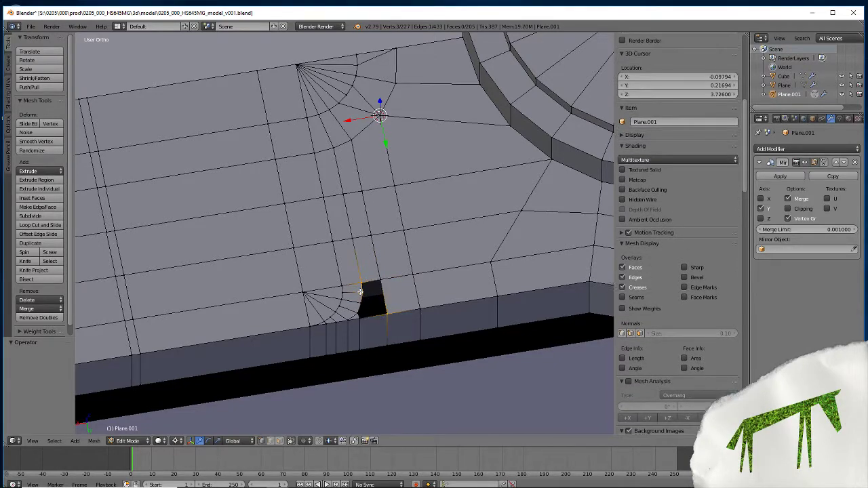
{"action": "key", "text": "f"}
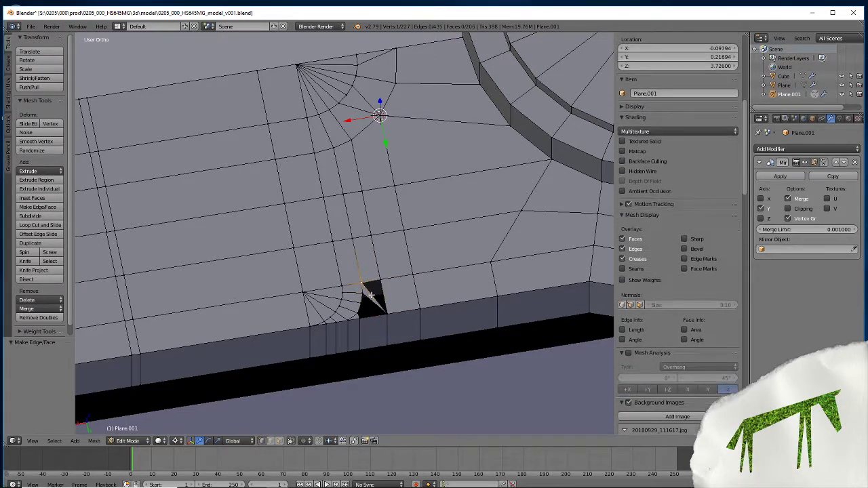
{"action": "key", "text": "f"}
Fill the small triangles between the hole's vertices to close the remaining black gap.
{"action": "right_click", "coordinate": [365, 297]}
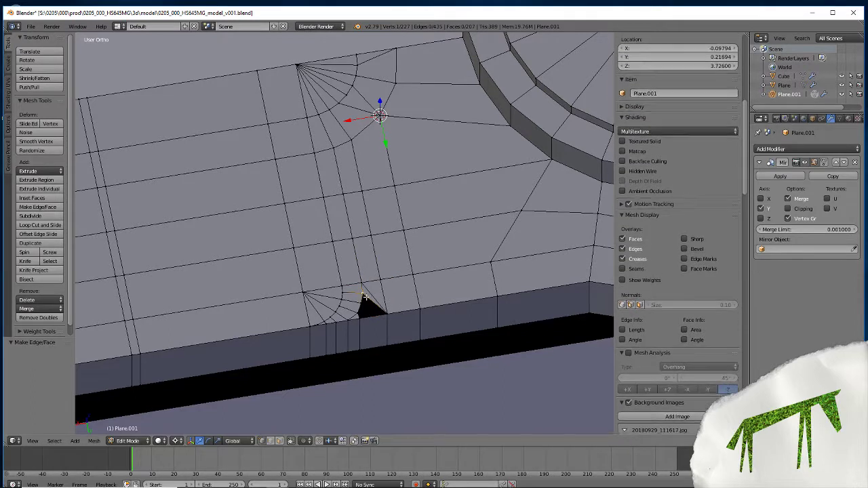
{"action": "key", "text": "f"}
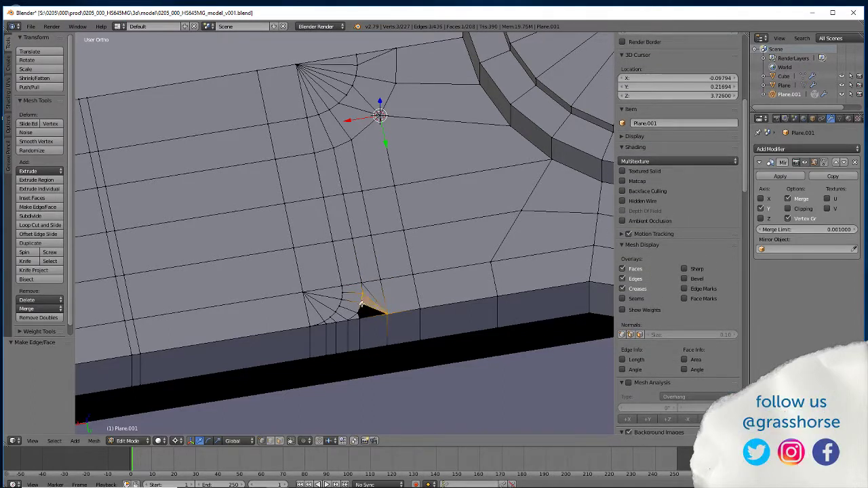
{"action": "right_click", "coordinate": [382, 311], "text": "shift"}
{"action": "right_click", "coordinate": [356, 311], "text": "shift"}
{"action": "key", "text": "f"}
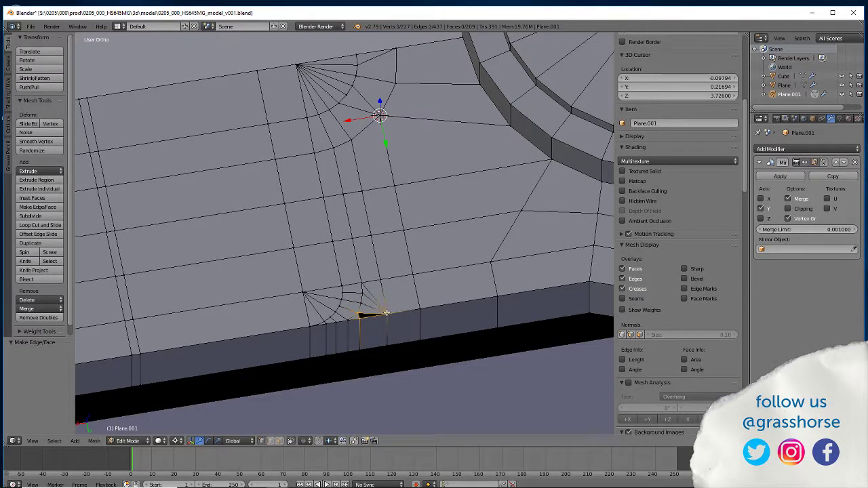
{"action": "key", "text": "f"}
With hidden geometry selectable, select the two faces at the filled corner and fill them.
{"action": "middle_click_drag", "start_coordinate": [324, 307], "coordinate": [294, 339]}
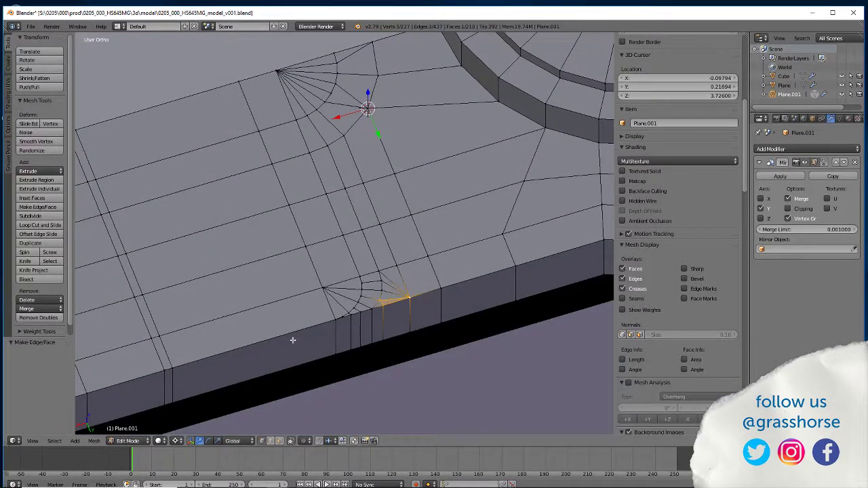
{"action": "scroll", "coordinate": [297, 333], "scroll_direction": "up", "scroll_amount": 3}
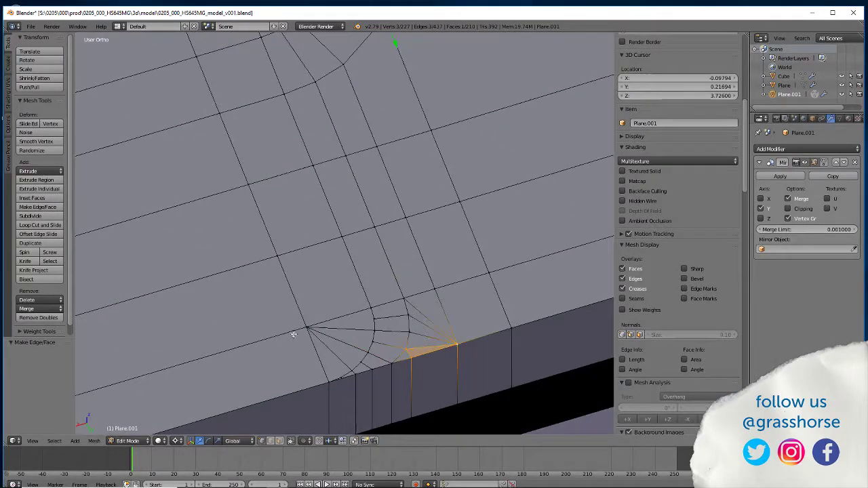
{"action": "left_click", "coordinate": [290, 441]}
{"action": "right_click", "coordinate": [415, 382]}
{"action": "right_click", "coordinate": [428, 376], "text": "shift"}
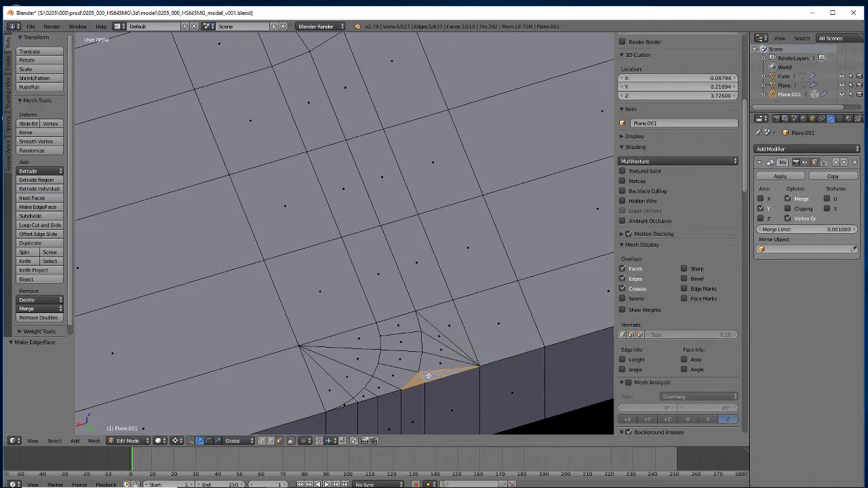
{"action": "key", "text": "f"}
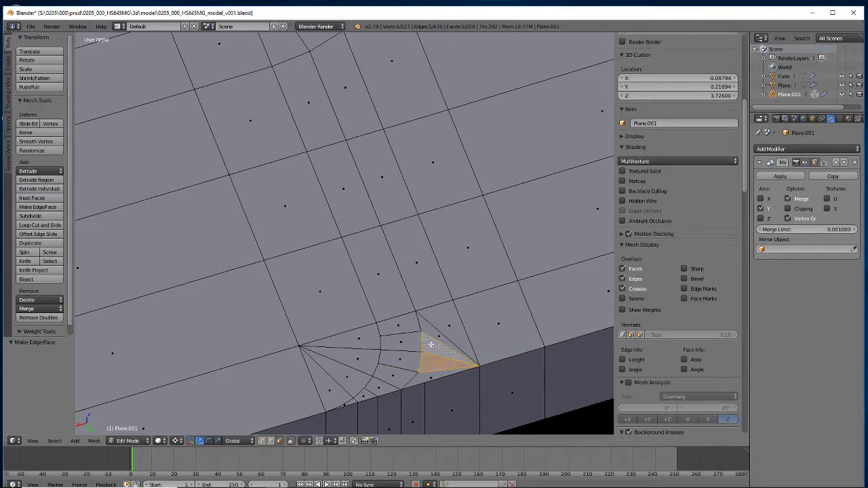
Select the larger corner triangle and its neighbour, then view the wall from the side.
{"action": "right_click", "coordinate": [432, 336]}
{"action": "right_click", "coordinate": [435, 314], "text": "shift"}
{"action": "middle_click_drag", "start_coordinate": [350, 369], "coordinate": [303, 346]}
{"action": "scroll", "coordinate": [261, 331], "scroll_direction": "down", "scroll_amount": 3}
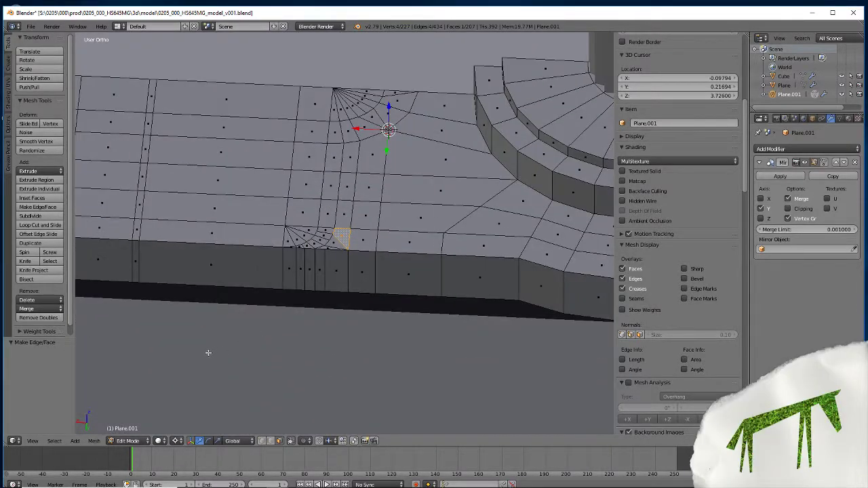
Undo the corner face edits back to a single open quad hole.
{"action": "middle_click_drag", "start_coordinate": [209, 353], "coordinate": [258, 382]}
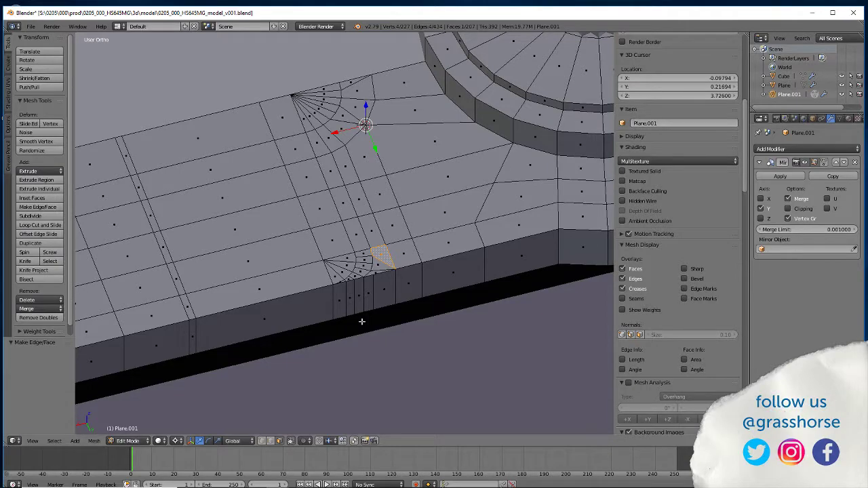
{"action": "scroll", "coordinate": [251, 305], "scroll_direction": "down", "scroll_amount": 8}
{"action": "scroll", "coordinate": [241, 332], "scroll_direction": "up", "scroll_amount": 10}
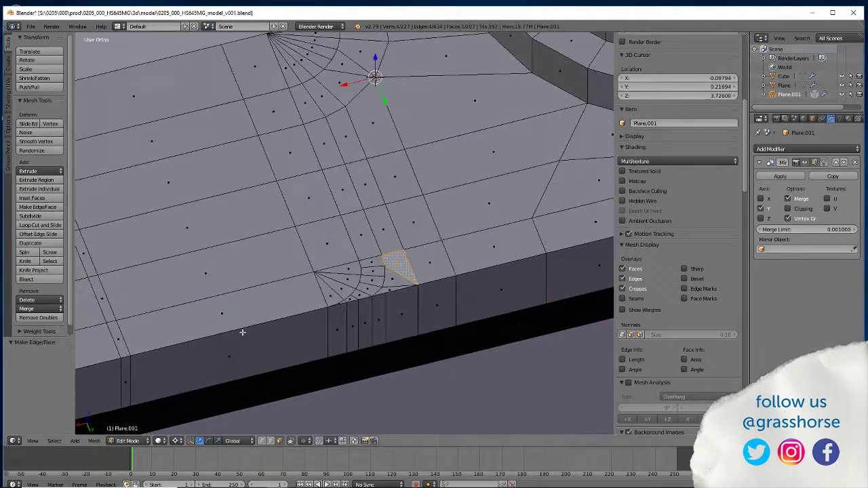
{"action": "scroll", "coordinate": [243, 334], "scroll_direction": "up", "scroll_amount": 4}
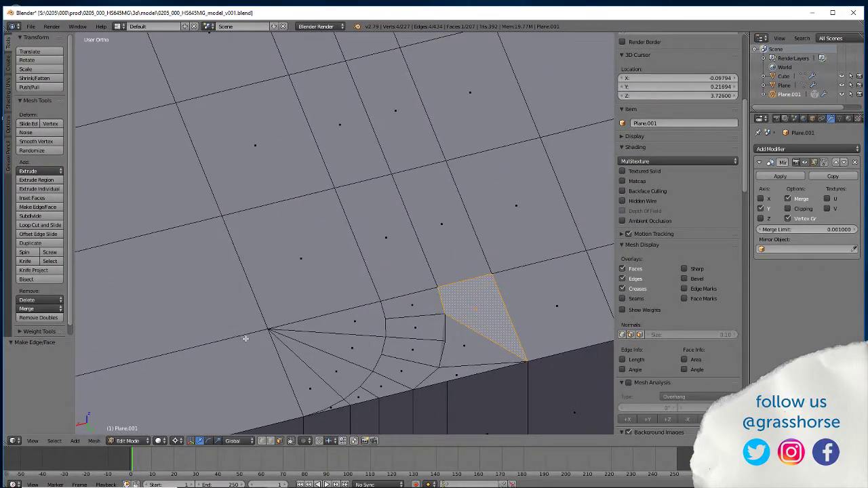
{"action": "scroll", "coordinate": [251, 354], "scroll_direction": "down", "scroll_amount": 2}
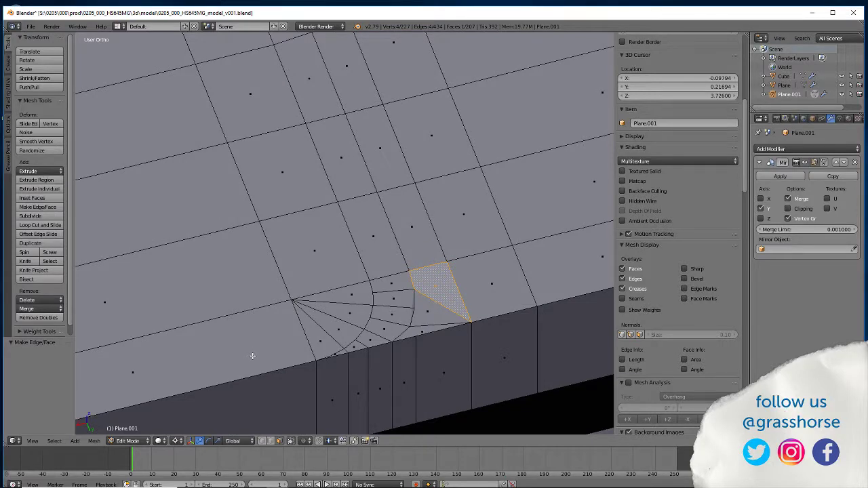
{"action": "key", "text": "g"}
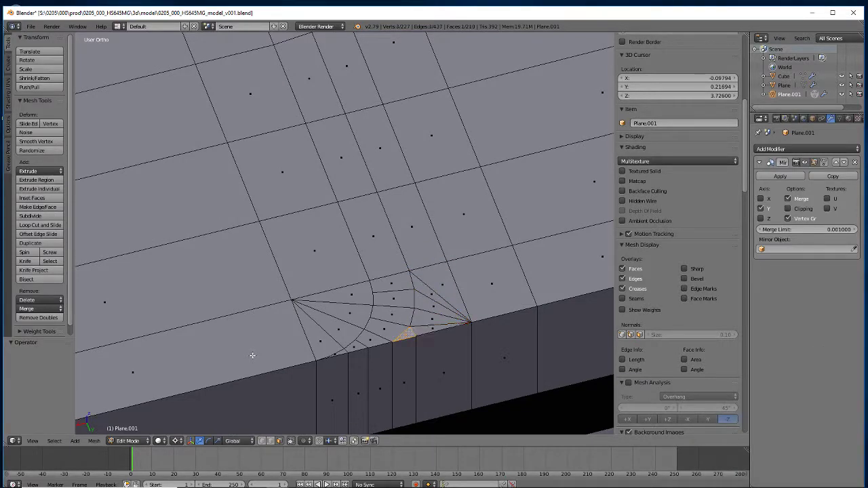
{"action": "key", "text": "ctrl+z"}
{"action": "key", "text": "ctrl+z"}
{"action": "key", "text": "ctrl+z"}
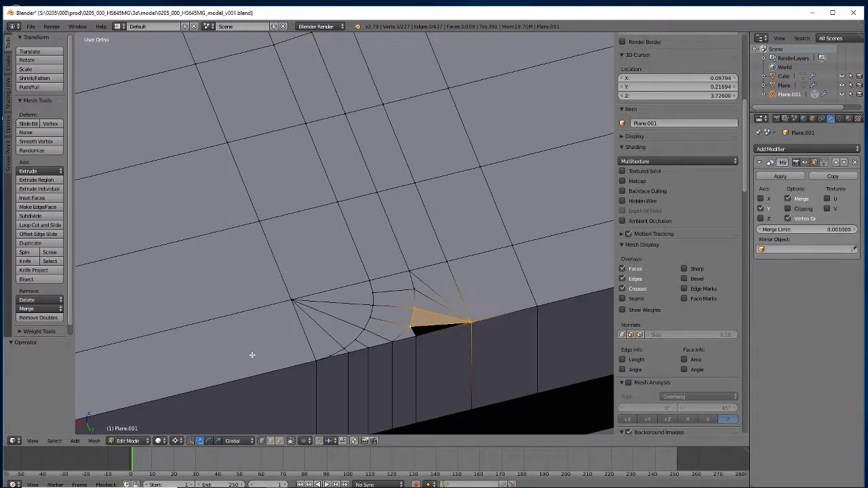
{"action": "key", "text": "ctrl+z"}
{"action": "key", "text": "ctrl+z"}
{"action": "key", "text": "ctrl+z"}
{"action": "key", "text": "ctrl+z"}
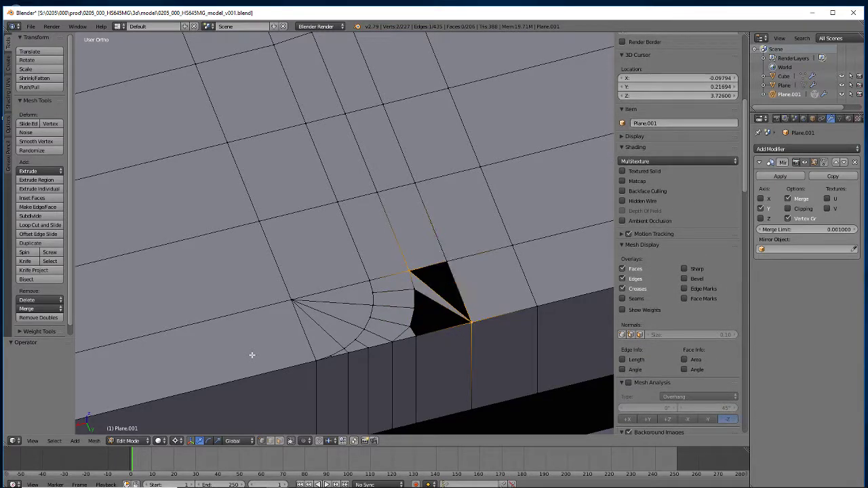
{"action": "key", "text": "ctrl+z"}
Fill two triangular faces between the vertices at the hole's corner.
{"action": "middle_click_drag", "start_coordinate": [257, 355], "coordinate": [348, 274]}
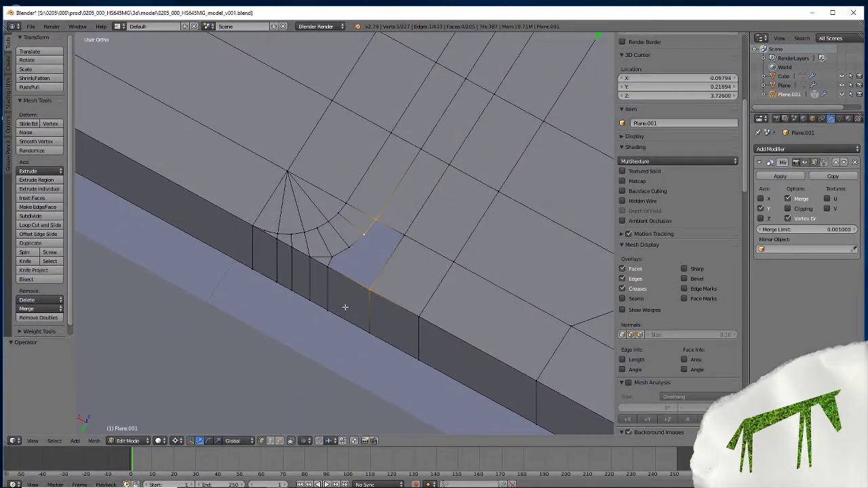
{"action": "right_click", "coordinate": [372, 309]}
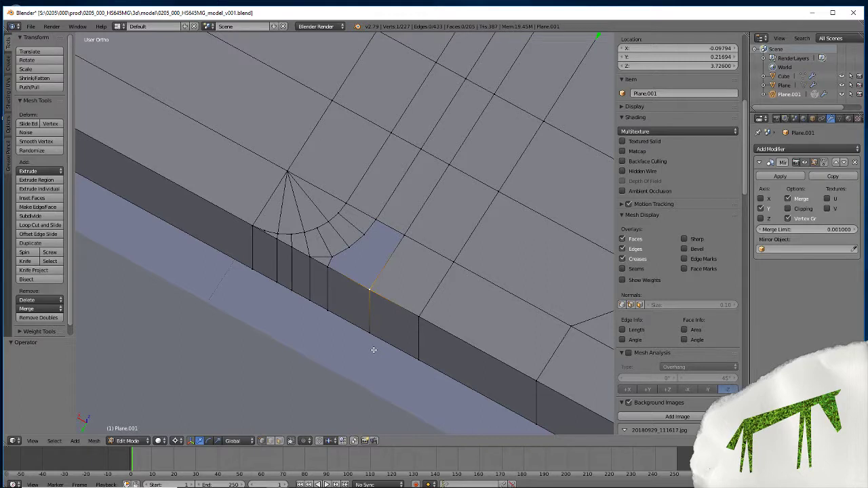
{"action": "right_click", "coordinate": [352, 245]}
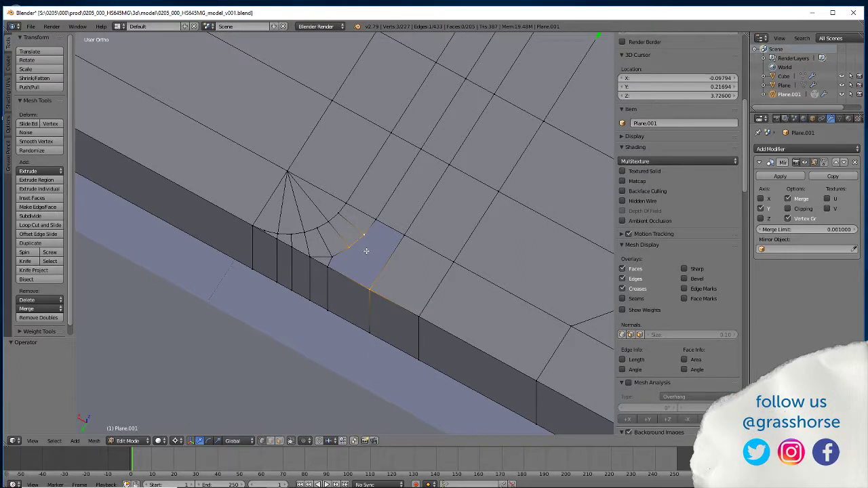
{"action": "key", "text": "f"}
{"action": "right_click", "coordinate": [370, 287]}
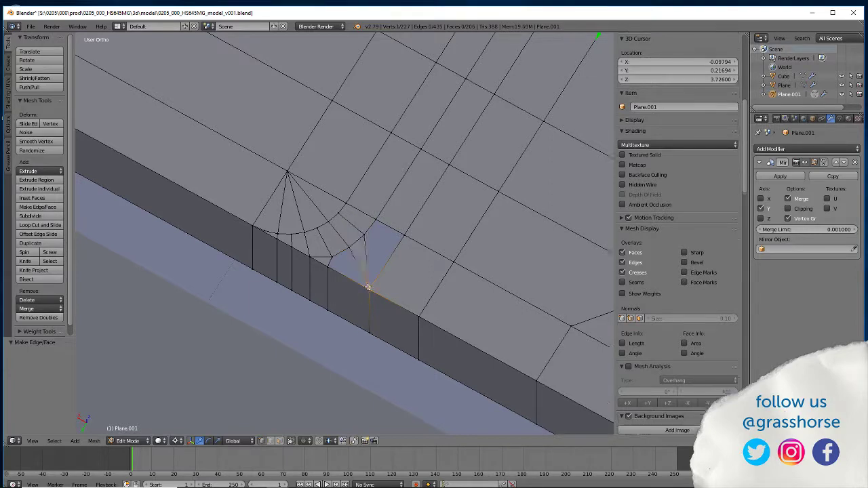
{"action": "right_click", "coordinate": [331, 256], "text": "shift"}
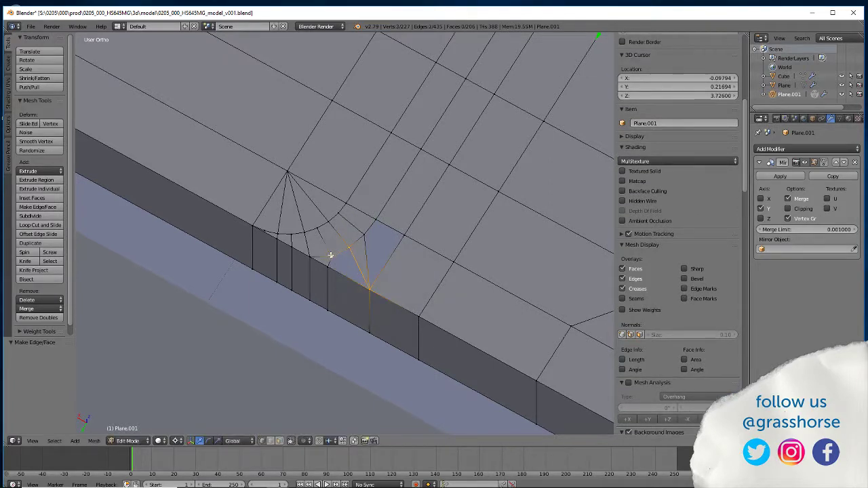
{"action": "key", "text": "f"}
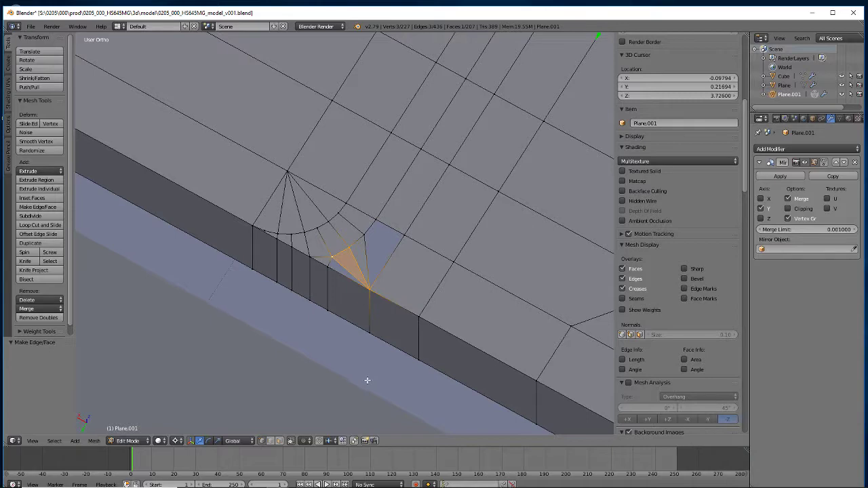
Merge the two neighbouring corner vertices into one at the last selected.
{"action": "middle_click_drag", "start_coordinate": [282, 380], "coordinate": [311, 415]}
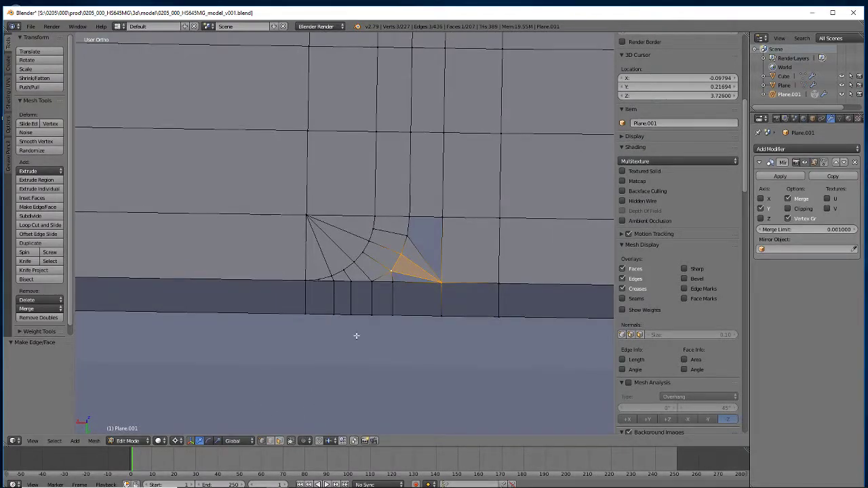
{"action": "right_click", "coordinate": [389, 272]}
{"action": "right_click", "coordinate": [392, 283], "text": "shift"}
{"action": "key", "text": "alt+m"}
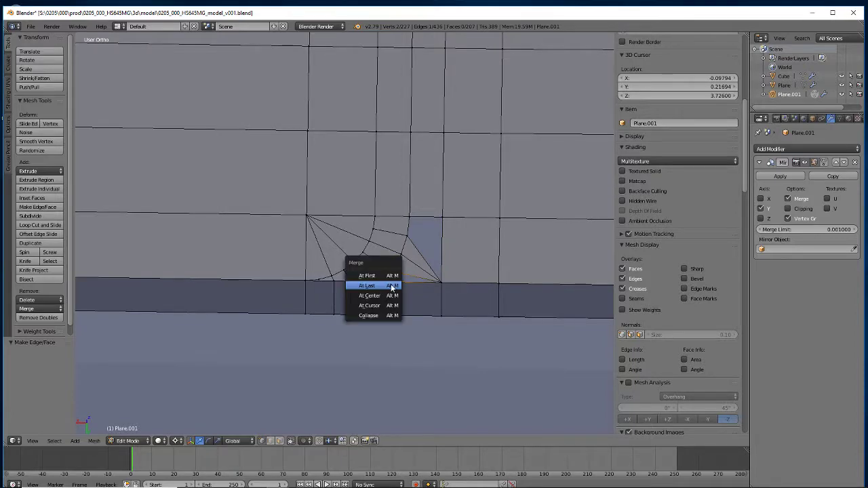
{"action": "left_click", "coordinate": [379, 287]}
{"action": "middle_click_drag", "start_coordinate": [374, 360], "coordinate": [307, 382]}
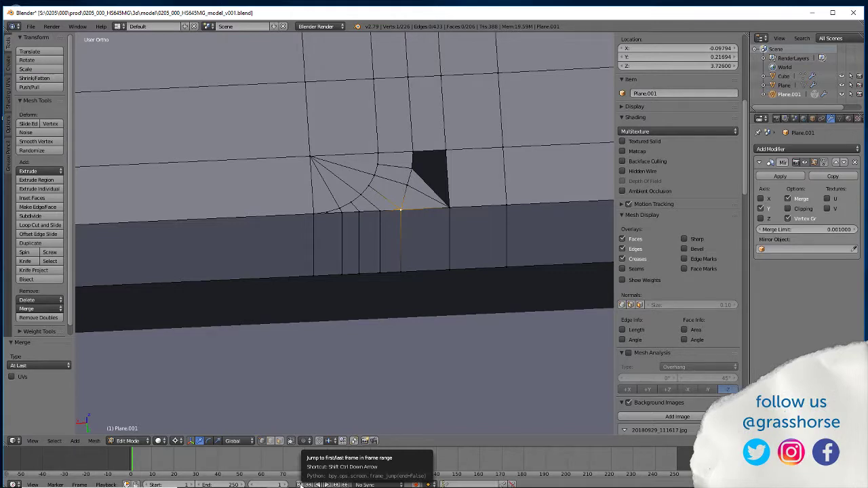
Edge-slide the vertical side-wall edge below the corner sideways.
{"action": "right_click", "coordinate": [396, 295]}
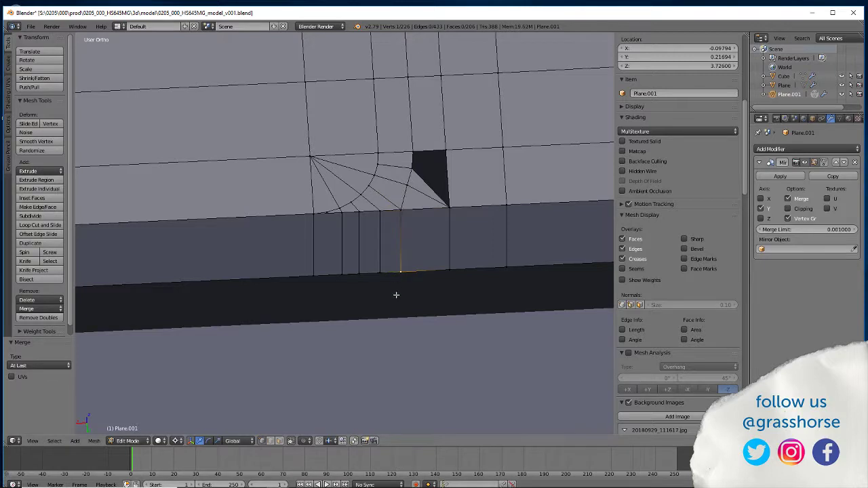
{"action": "right_click", "coordinate": [398, 224], "text": "shift"}
{"action": "key", "text": "g"}
{"action": "key", "text": "g"}
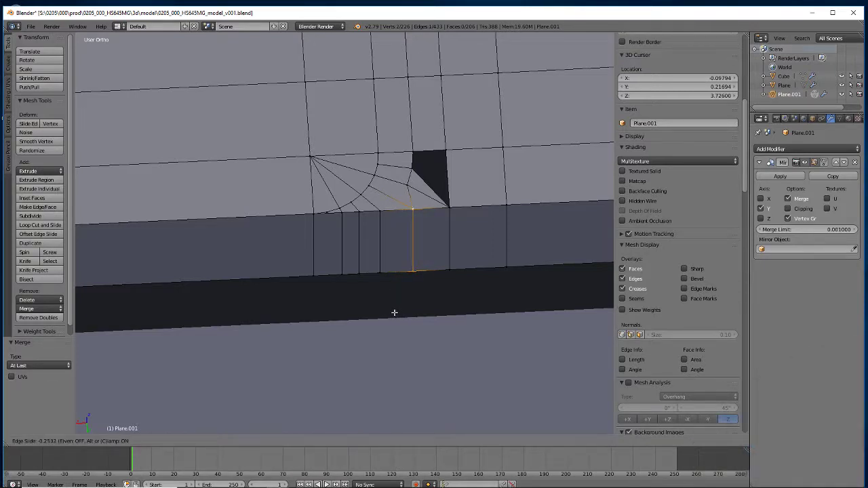
{"action": "left_click", "coordinate": [394, 313]}
{"action": "middle_click_drag", "start_coordinate": [393, 288], "coordinate": [310, 323]}
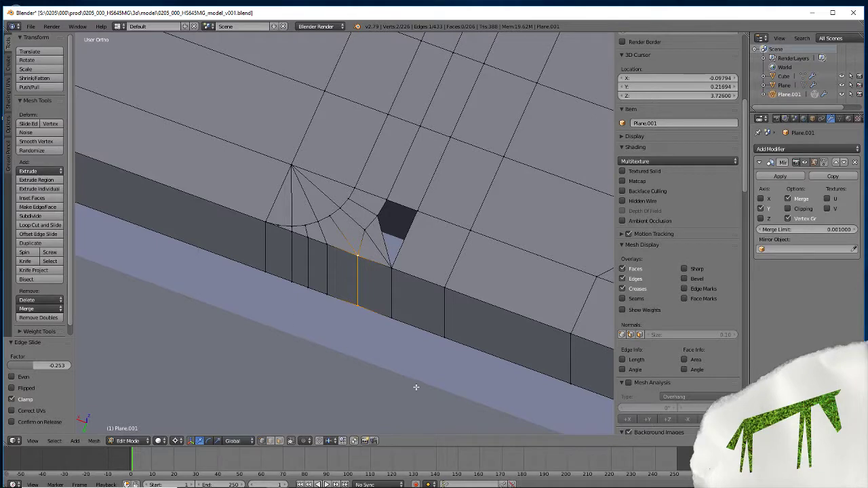
Delete the quad face beside the dark corner face.
{"action": "left_click", "coordinate": [31, 225]}
{"action": "key", "text": "Escape"}
{"action": "right_click", "coordinate": [430, 243]}
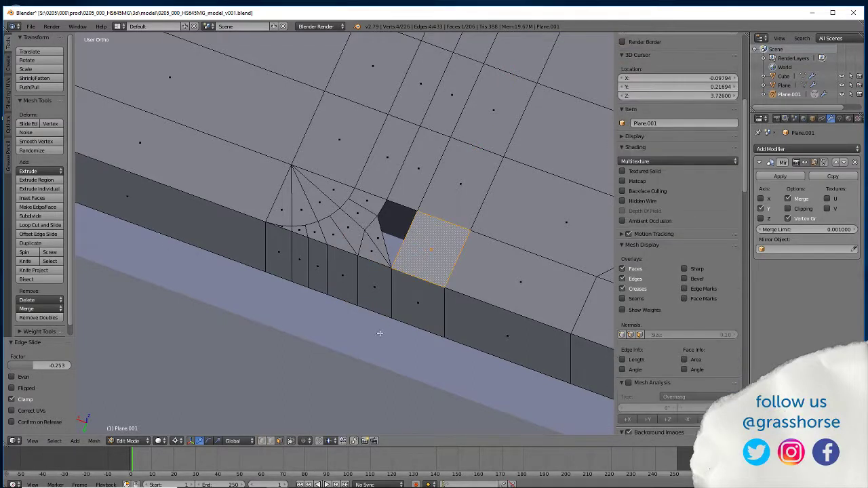
{"action": "key", "text": "x"}
{"action": "left_click", "coordinate": [339, 333]}
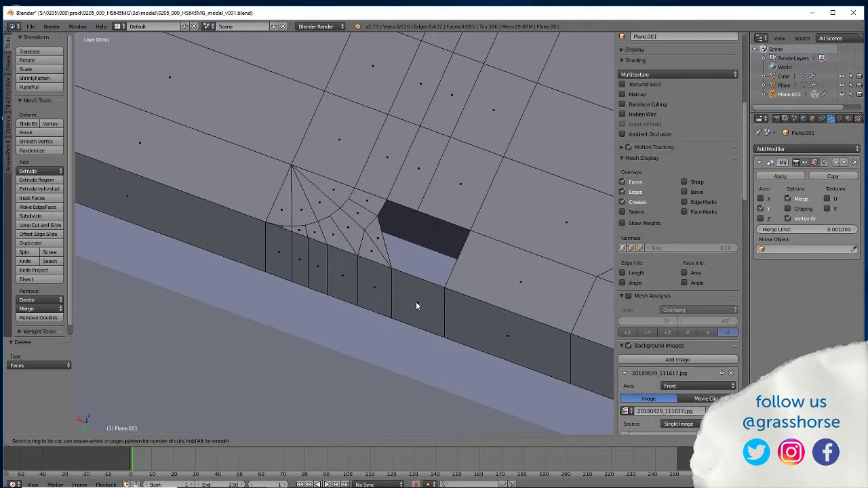
Place a vertical loop cut through the side wall beneath the gap.
{"action": "left_click", "coordinate": [40, 224]}
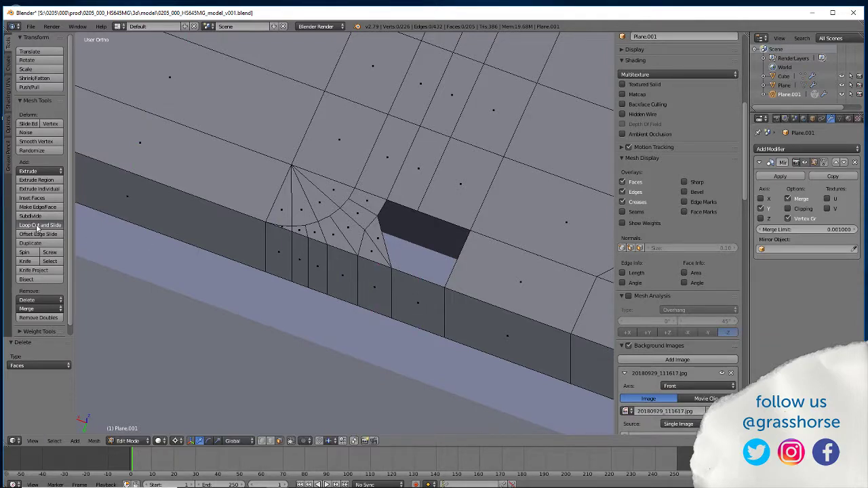
{"action": "left_click", "coordinate": [415, 278]}
{"action": "left_click", "coordinate": [416, 278]}
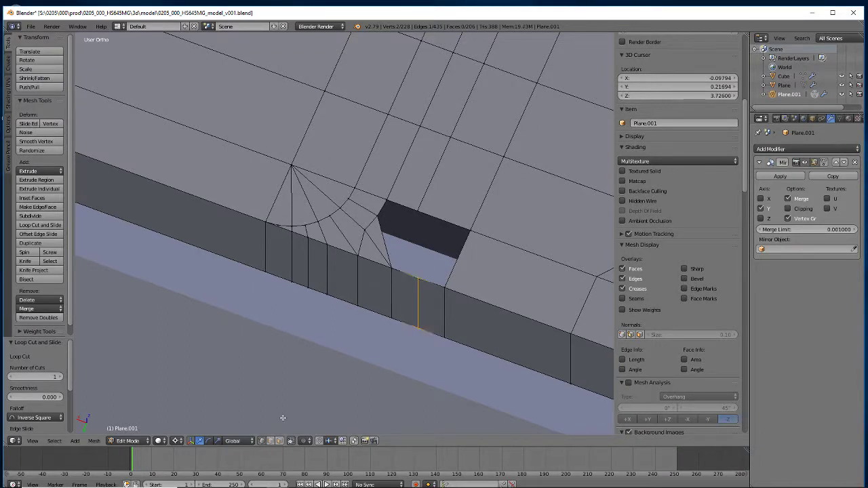
Test-fill two faces in the gap from chosen vertices, then undo both fills.
{"action": "left_click", "coordinate": [391, 268], "text": "shift"}
{"action": "left_click", "coordinate": [379, 216], "text": "shift"}
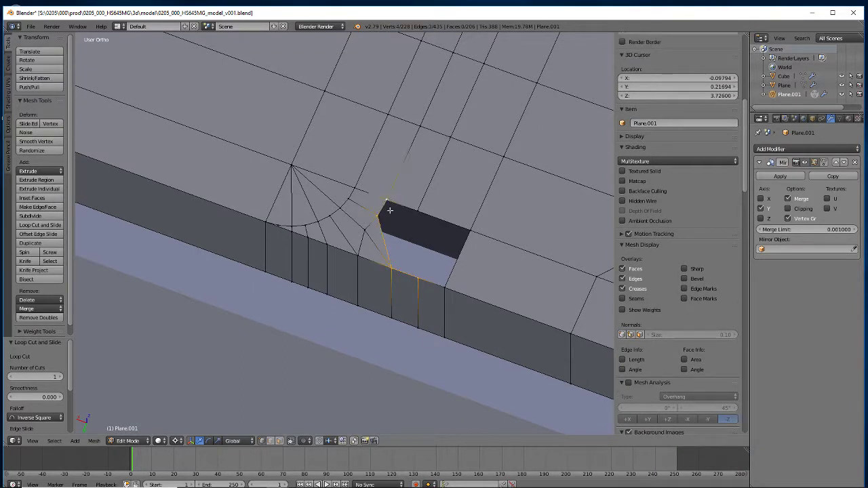
{"action": "key", "text": "f"}
{"action": "left_click", "coordinate": [416, 278]}
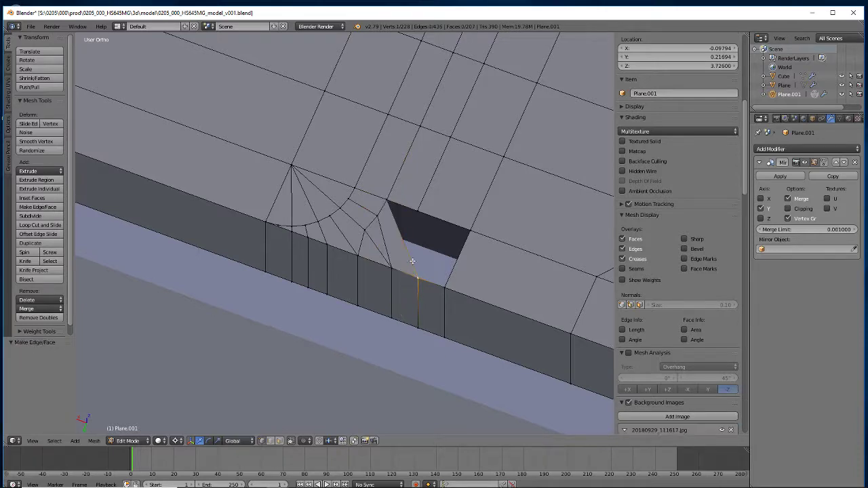
{"action": "left_click", "coordinate": [388, 202], "text": "shift"}
{"action": "left_click", "coordinate": [444, 288], "text": "shift"}
{"action": "key", "text": "f"}
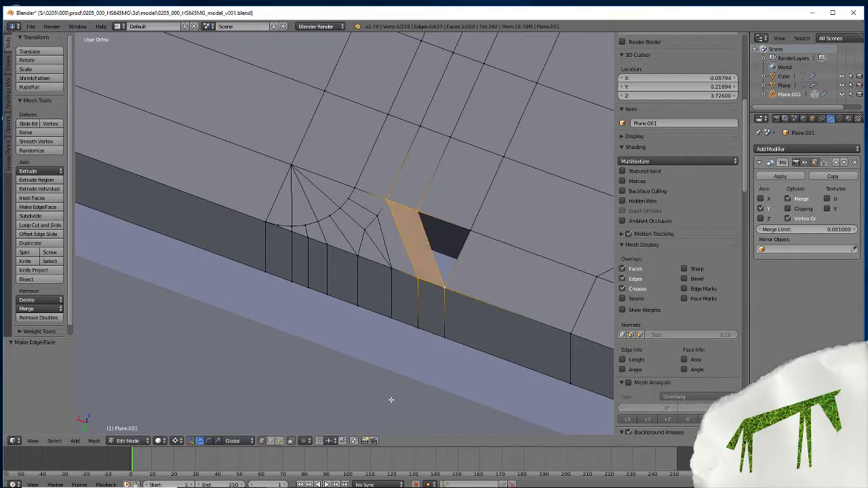
{"action": "mouse_move", "coordinate": [317, 368]}
{"action": "middle_mouse_down"}
{"action": "mouse_move", "coordinate": [339, 368]}
{"action": "mouse_move", "coordinate": [355, 388]}
{"action": "mouse_move", "coordinate": [313, 370]}
{"action": "middle_mouse_up"}
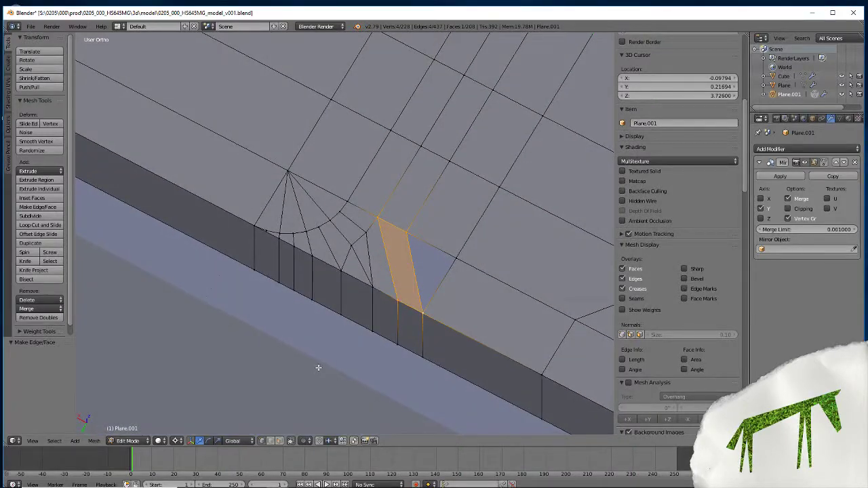
{"action": "key", "text": "ctrl+z"}
{"action": "key", "text": "ctrl+z"}
{"action": "key", "text": "ctrl+z"}
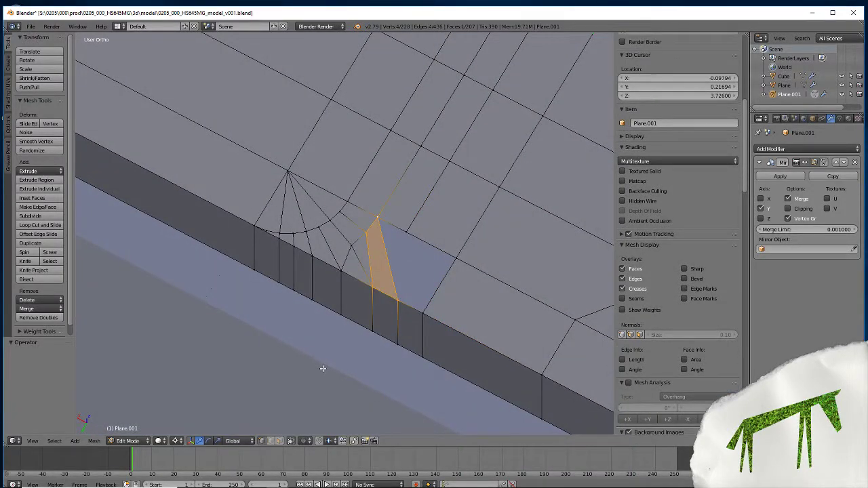
{"action": "key", "text": "ctrl+z"}
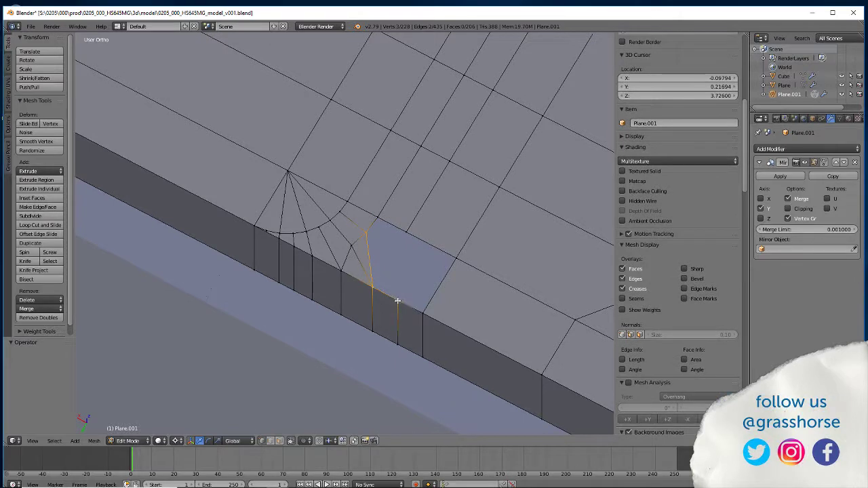
Fill a face from three gap vertices and try, then undo, a triangle at the side-wall cut.
{"action": "key", "text": "f"}
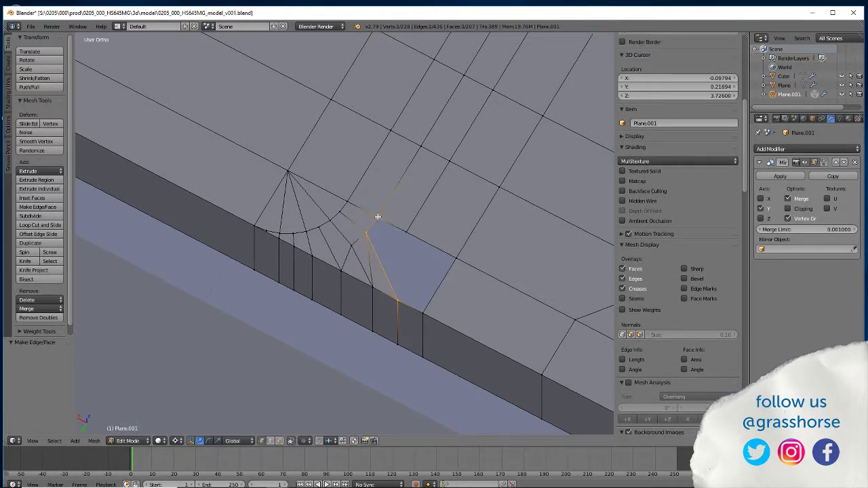
{"action": "right_click", "coordinate": [421, 313], "text": "shift"}
{"action": "right_click", "coordinate": [398, 303], "text": "shift"}
{"action": "key", "text": "f"}
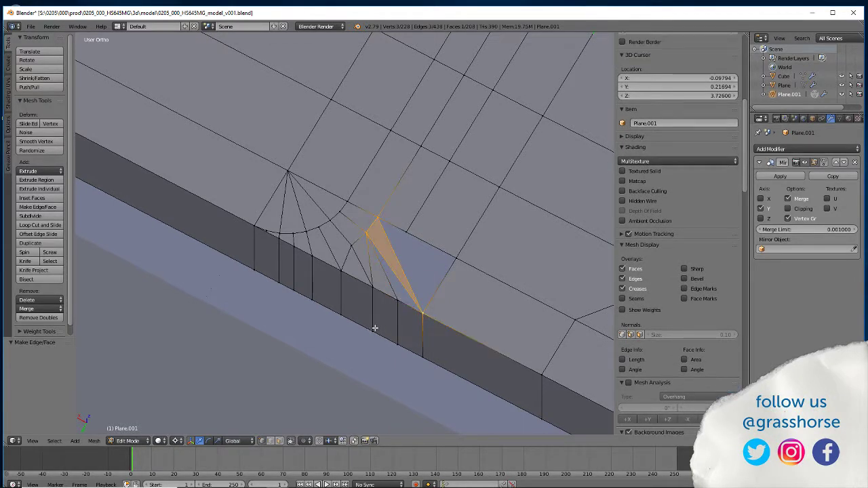
{"action": "key", "text": "ctrl+z"}
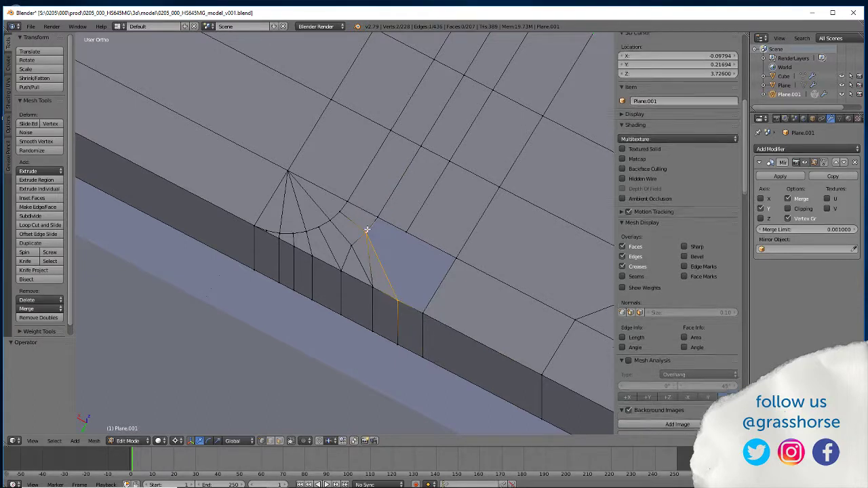
Fill a face from the side-wall cut vertex to the upper vertex, plus the adjacent quad.
{"action": "right_click", "coordinate": [422, 312], "text": "shift"}
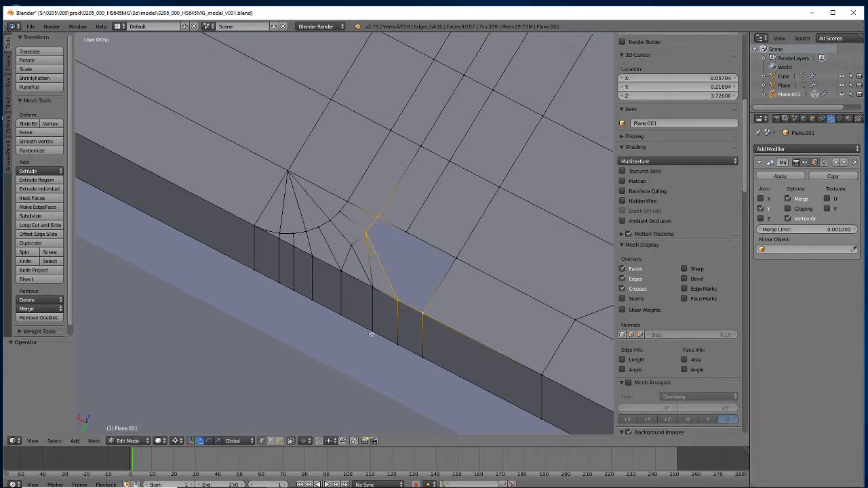
{"action": "right_click", "coordinate": [407, 231], "text": "shift"}
{"action": "key", "text": "f"}
{"action": "right_click", "coordinate": [399, 299]}
{"action": "right_click", "coordinate": [406, 232], "text": "shift"}
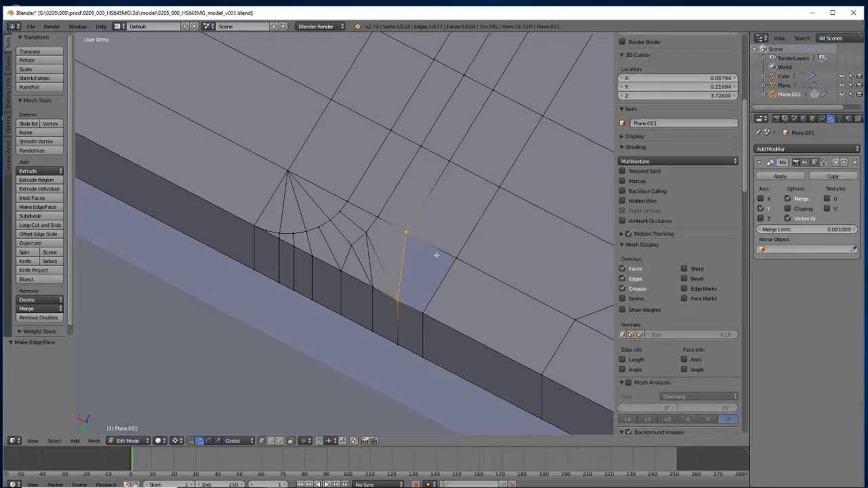
{"action": "right_click", "coordinate": [455, 259], "text": "shift"}
{"action": "right_click", "coordinate": [422, 312], "text": "shift"}
{"action": "key", "text": "f"}
In face select mode, select the triangular face in the corner.
{"action": "middle_click_drag", "start_coordinate": [289, 359], "coordinate": [419, 288]}
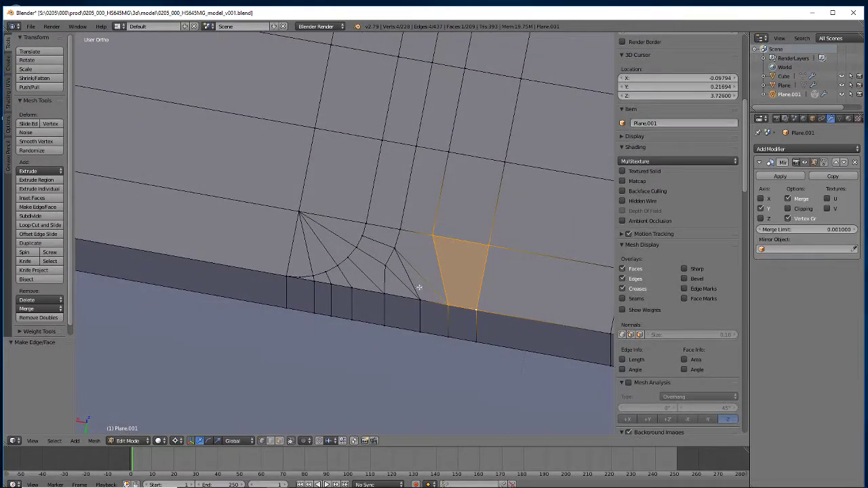
{"action": "right_click", "coordinate": [401, 283]}
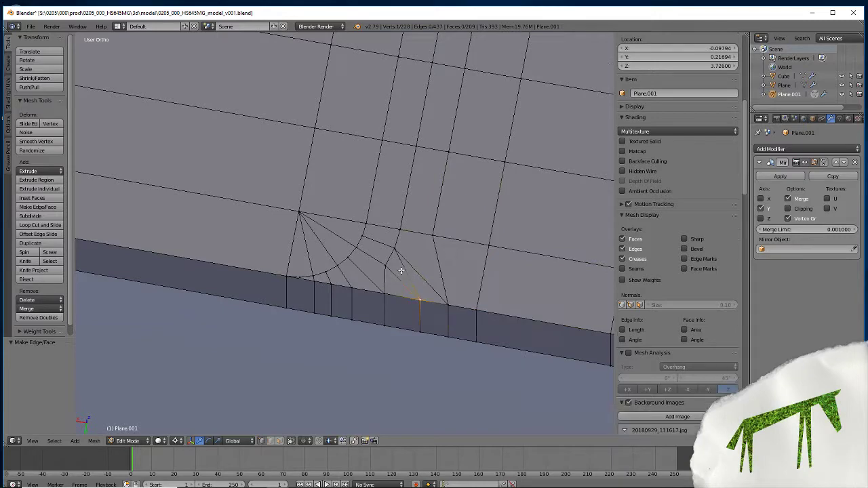
{"action": "left_click", "coordinate": [209, 441]}
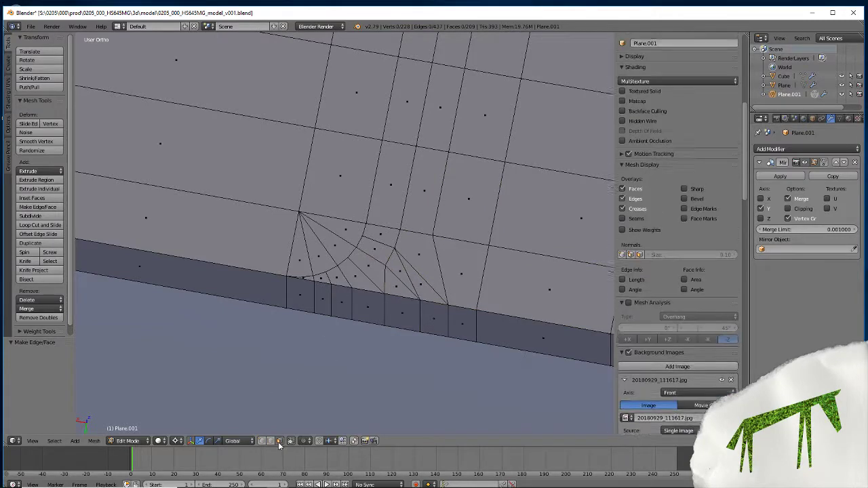
{"action": "right_click", "coordinate": [412, 274]}
{"action": "middle_click_drag", "start_coordinate": [302, 333], "coordinate": [338, 348]}
Triangulate the chosen face, then rejoin the thin sliver with its neighbouring triangle.
{"action": "key", "text": "ctrl+t"}
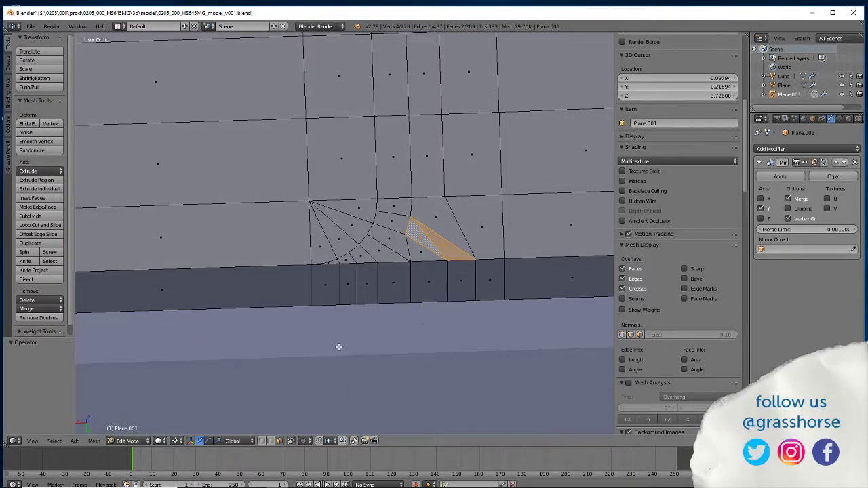
{"action": "right_click", "coordinate": [414, 249]}
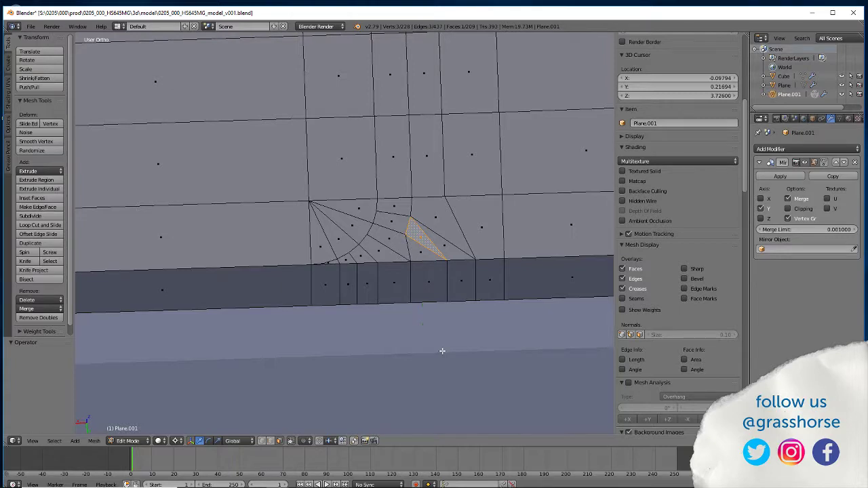
{"action": "right_click", "coordinate": [416, 243], "text": "shift"}
{"action": "key", "text": "f"}
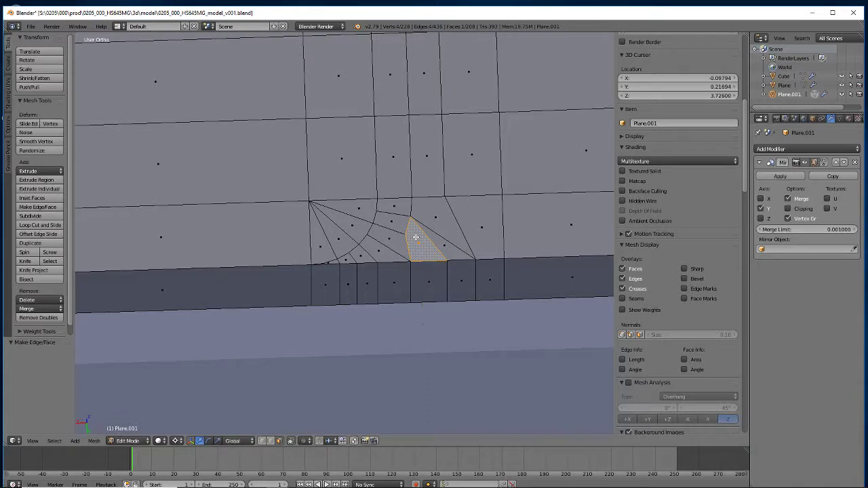
Knife-cut an edge from the upper vertex to the lower vertex and merge the sliver into one face.
{"action": "key", "text": "k"}
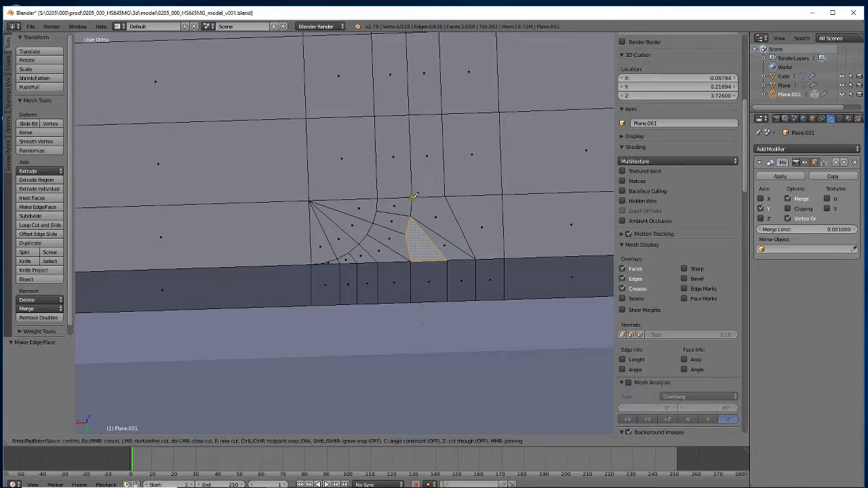
{"action": "left_click", "coordinate": [413, 198]}
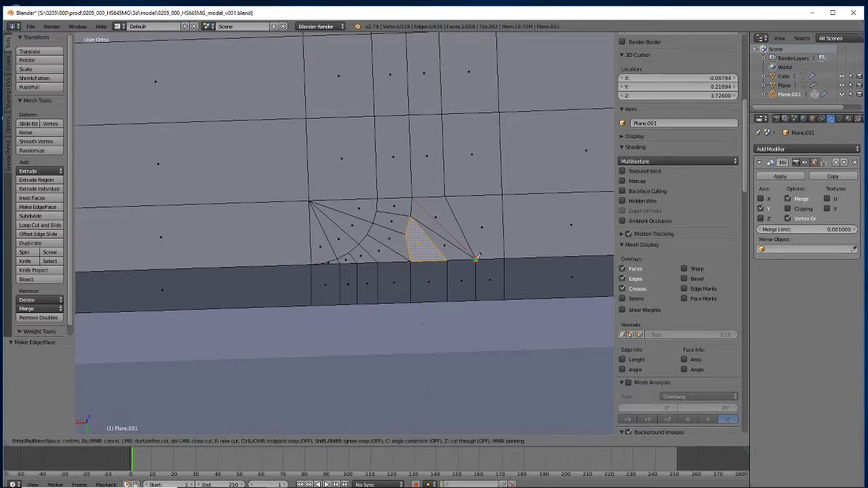
{"action": "left_click", "coordinate": [476, 257]}
{"action": "key", "text": "Return"}
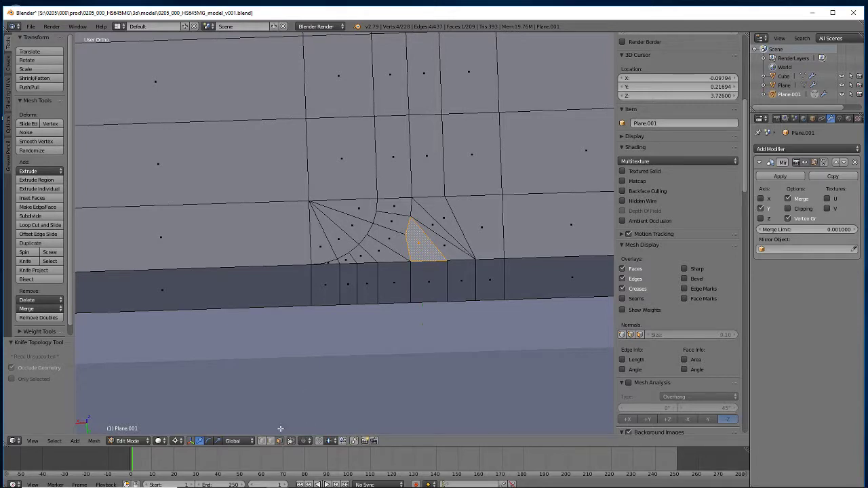
{"action": "left_click", "coordinate": [437, 240], "text": "shift"}
{"action": "key", "text": "f"}
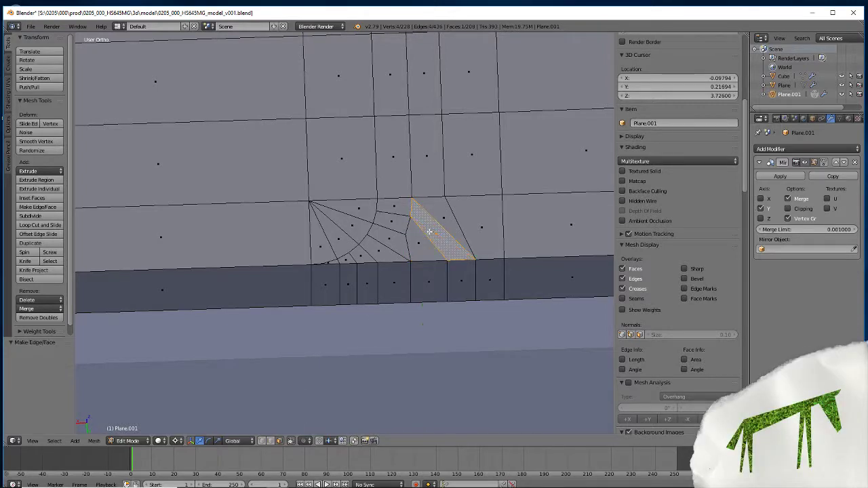
Knife-cut from the upper vertex to the lower-right vertex and merge sliver and triangle into one quad.
{"action": "key", "text": "k"}
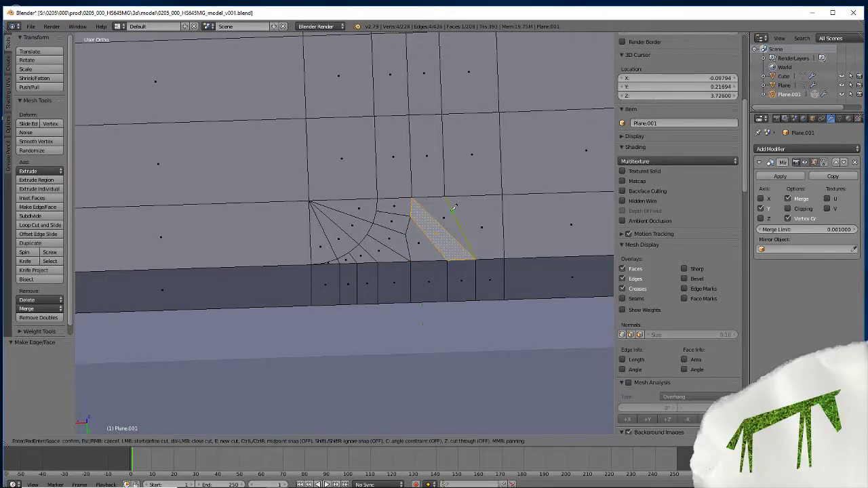
{"action": "left_click", "coordinate": [444, 197]}
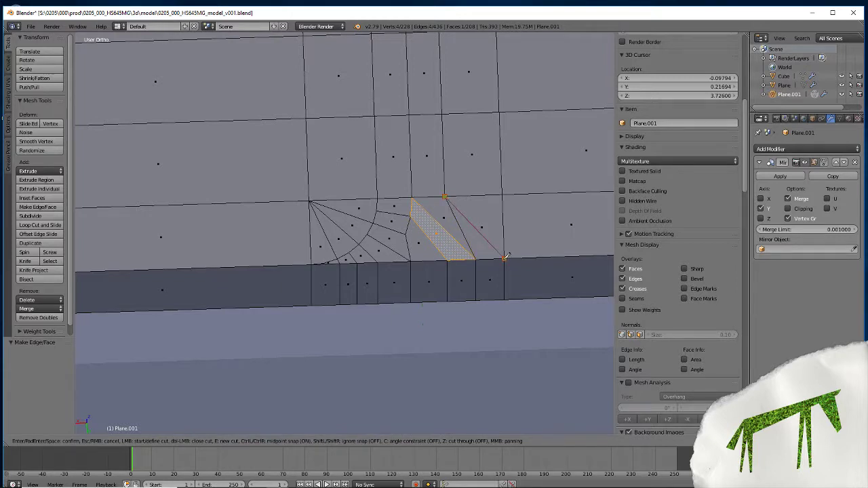
{"action": "left_click", "coordinate": [504, 257]}
{"action": "key", "text": "Return"}
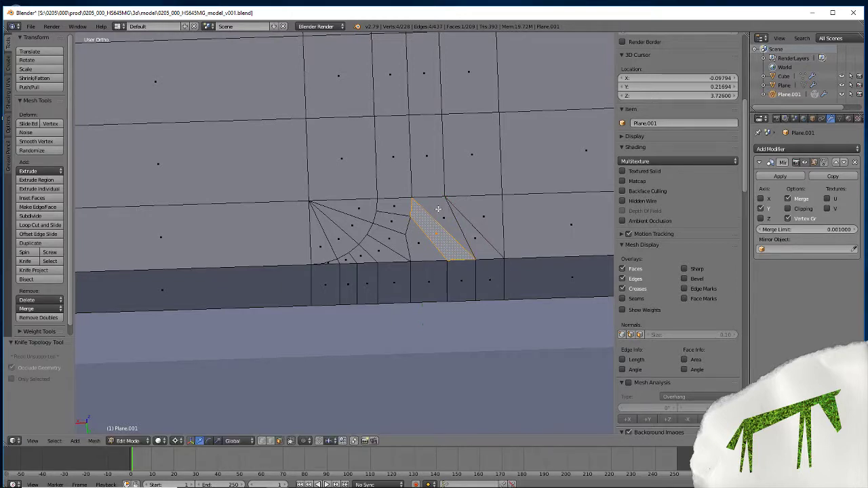
{"action": "left_click", "coordinate": [463, 229], "text": "shift"}
{"action": "key", "text": "f"}
{"action": "middle_click_drag", "start_coordinate": [466, 255], "coordinate": [298, 348]}
{"action": "scroll", "coordinate": [298, 347], "scroll_direction": "down", "scroll_amount": 6}
{"action": "scroll", "coordinate": [296, 346], "scroll_direction": "up", "scroll_amount": 10}
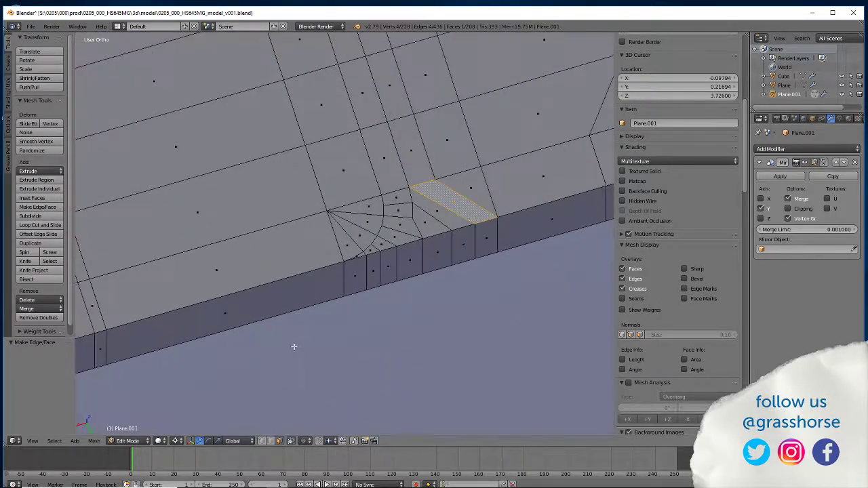
{"action": "middle_click_drag", "start_coordinate": [358, 324], "coordinate": [352, 299]}
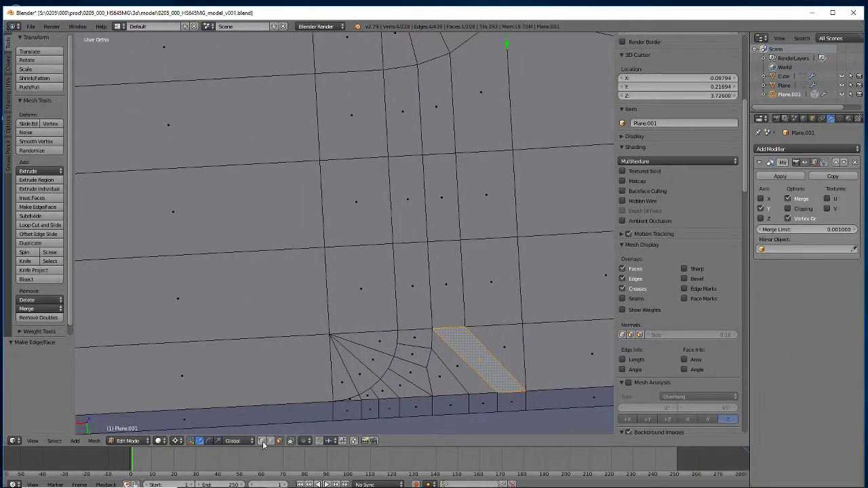
Snap the 3D cursor to the top vertex and scale the column to zero on X.
{"action": "right_click", "coordinate": [433, 331]}
{"action": "key", "text": "shift+s"}
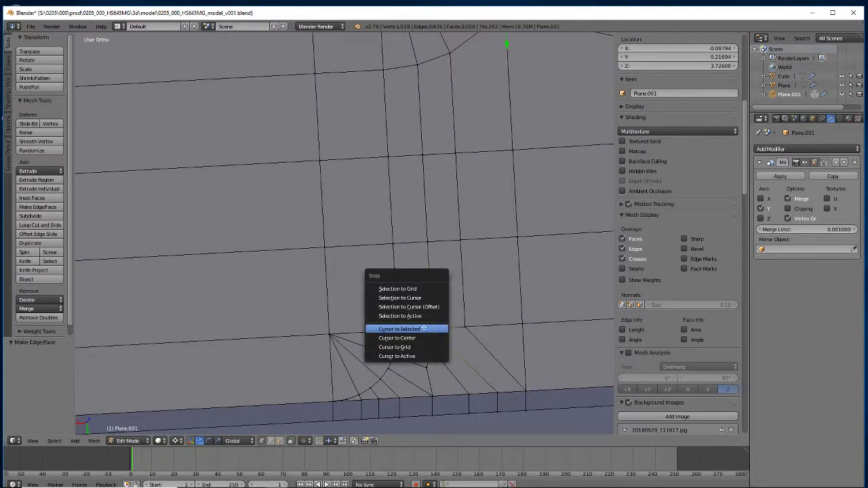
{"action": "left_click", "coordinate": [424, 329]}
{"action": "right_click", "coordinate": [430, 396], "text": "ctrl"}
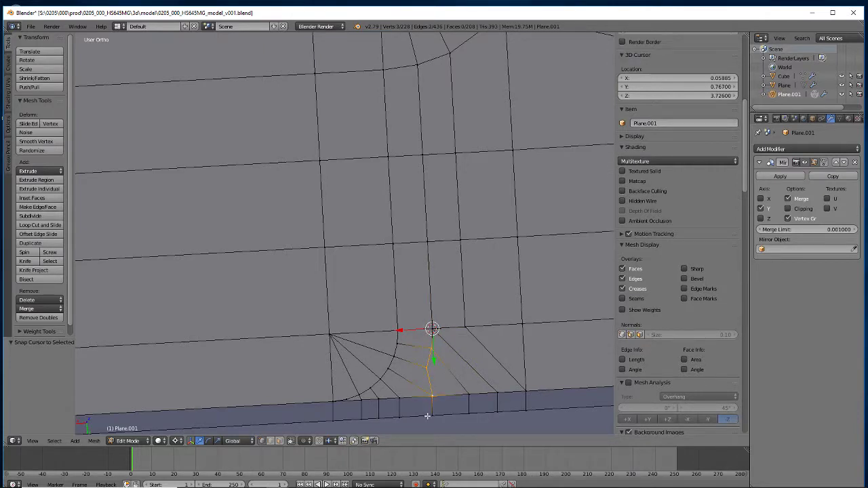
{"action": "key", "text": "s"}
{"action": "key", "text": "x"}
{"action": "key", "text": "0"}
{"action": "key", "text": "Return"}
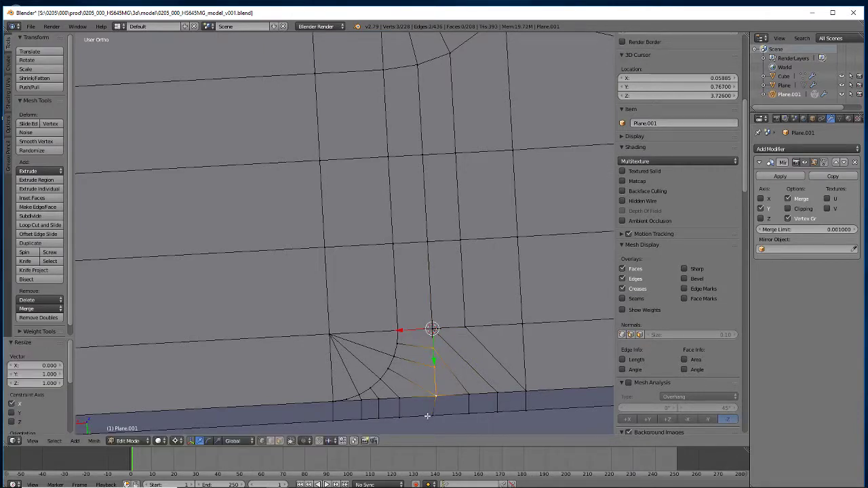
{"action": "right_click", "coordinate": [429, 416]}
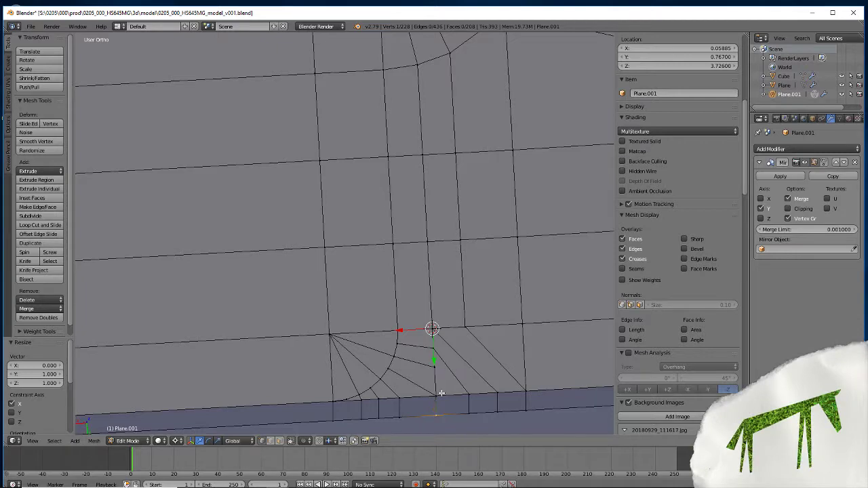
Edge-slide the vertical side-wall edge below the fan sideways by a factor of -0.118.
{"action": "middle_click_drag", "start_coordinate": [357, 380], "coordinate": [369, 364]}
{"action": "middle_click_drag", "start_coordinate": [350, 268], "coordinate": [353, 301]}
{"action": "right_click", "coordinate": [383, 319], "text": "shift"}
{"action": "key", "text": "g"}
{"action": "key", "text": "g"}
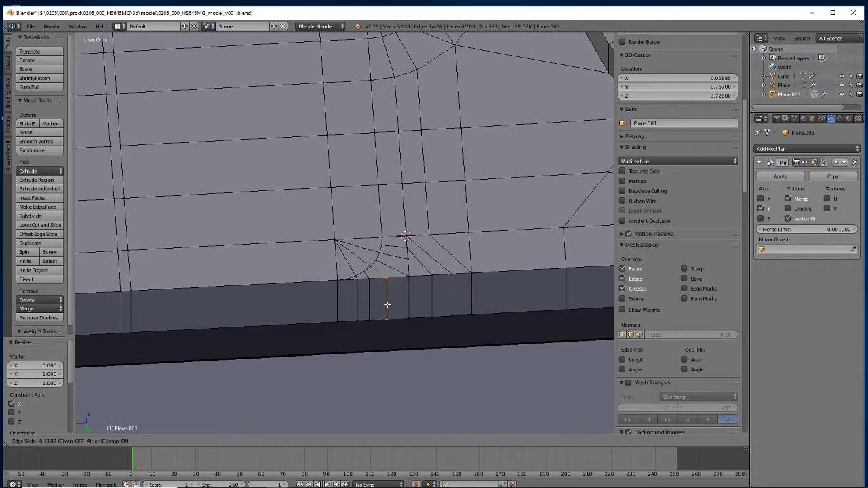
{"action": "left_click", "coordinate": [387, 305]}
{"action": "key", "text": "ctrl+shift+z"}
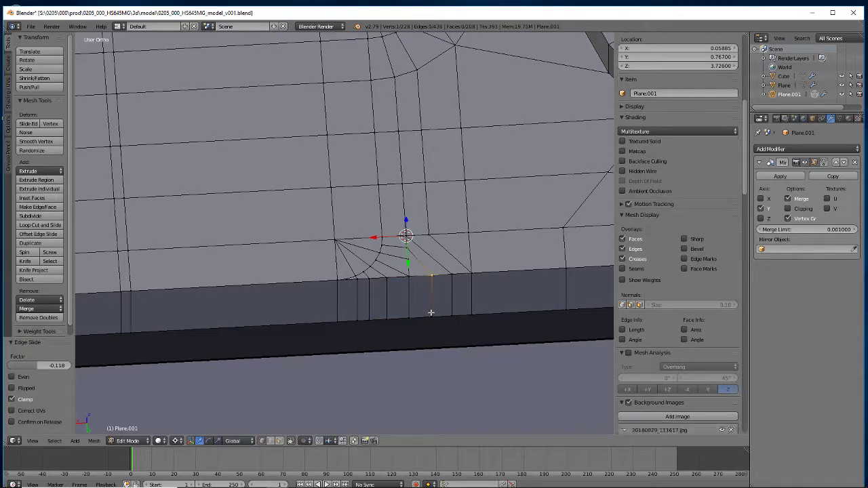
Edge-slide the side-wall edge twice to settle it in its new position.
{"action": "key", "text": "g"}
{"action": "key", "text": "g"}
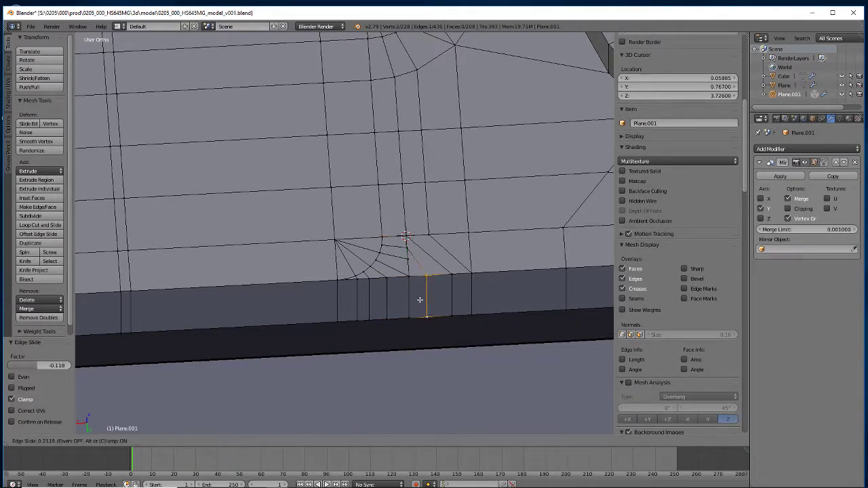
{"action": "left_click", "coordinate": [421, 300]}
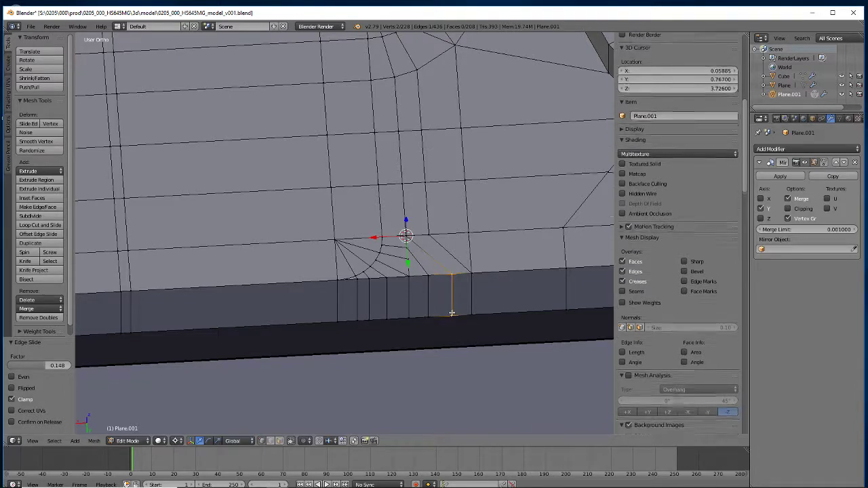
{"action": "key", "text": "g"}
{"action": "key", "text": "g"}
{"action": "left_click", "coordinate": [441, 306]}
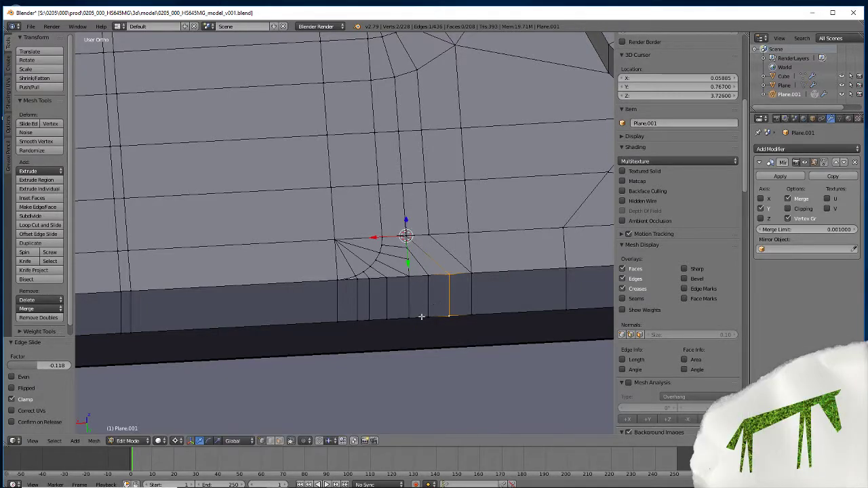
Slide the vertical edge run above the corner fan into place.
{"action": "middle_click_drag", "start_coordinate": [420, 316], "coordinate": [364, 388]}
{"action": "scroll", "coordinate": [367, 250], "scroll_direction": "up", "scroll_amount": 4}
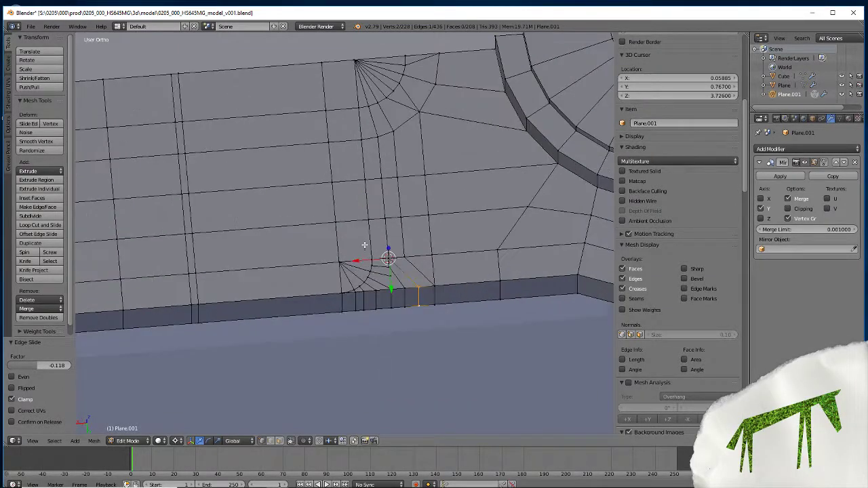
{"action": "scroll", "coordinate": [377, 294], "scroll_direction": "up", "scroll_amount": 1}
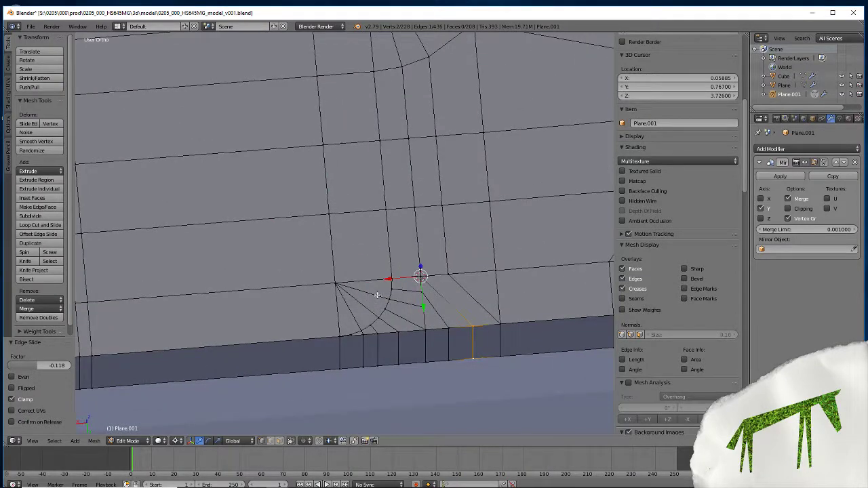
{"action": "scroll", "coordinate": [376, 295], "scroll_direction": "down", "scroll_amount": 3}
{"action": "scroll", "coordinate": [378, 296], "scroll_direction": "up", "scroll_amount": 2}
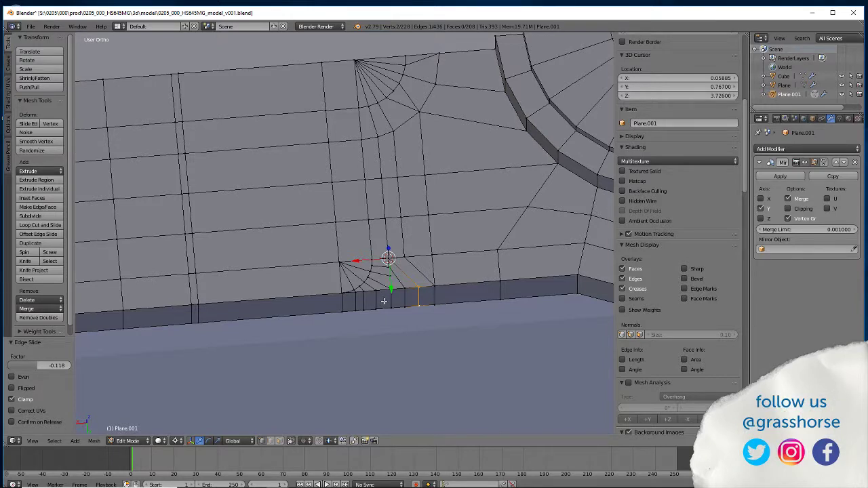
{"action": "right_click", "coordinate": [399, 217], "text": "alt"}
{"action": "key", "text": "g"}
{"action": "key", "text": "g"}
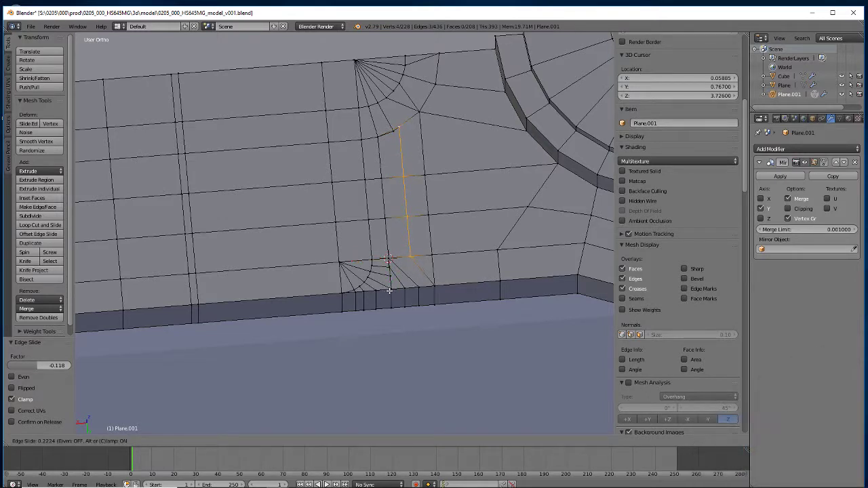
{"action": "left_click", "coordinate": [388, 292]}
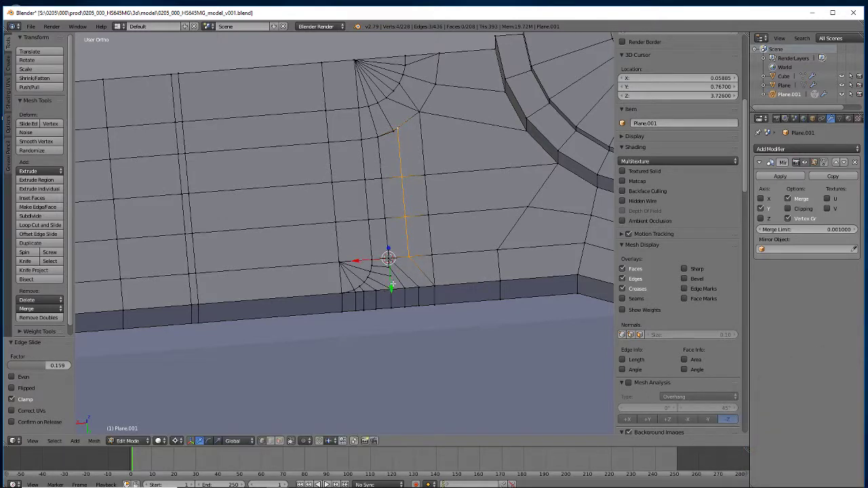
Merge the stray vertex near the top into the last-picked vertex (At Last).
{"action": "right_click", "coordinate": [397, 128]}
{"action": "key", "text": "alt+m"}
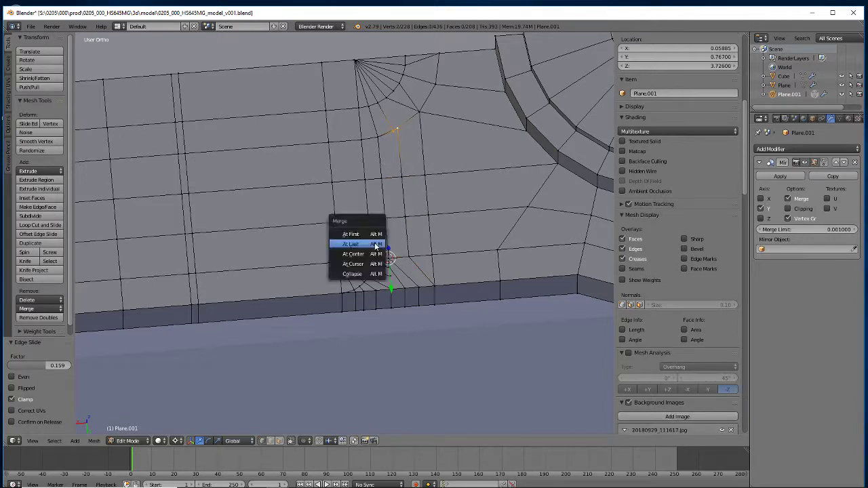
{"action": "left_click", "coordinate": [376, 245]}
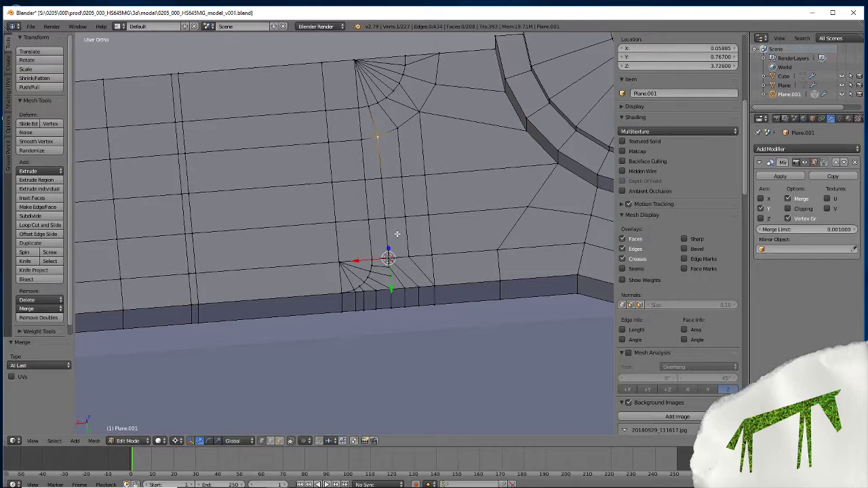
{"action": "scroll", "coordinate": [377, 279], "scroll_direction": "up", "scroll_amount": 2}
Vertex-slide the fan's inner vertex along its edge to a factor of 0.177, then orbit to check.
{"action": "mouse_move", "coordinate": [374, 368]}
{"action": "middle_mouse_down"}
{"action": "mouse_move", "coordinate": [373, 338]}
{"action": "mouse_move", "coordinate": [364, 333]}
{"action": "mouse_move", "coordinate": [371, 358]}
{"action": "middle_mouse_up"}
{"action": "key", "text": "shift+v"}
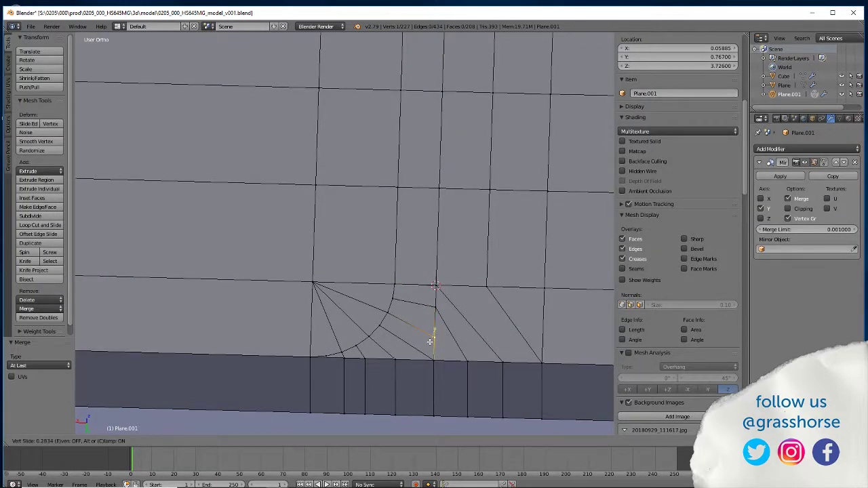
{"action": "left_click", "coordinate": [429, 341]}
{"action": "key", "text": "shift+v"}
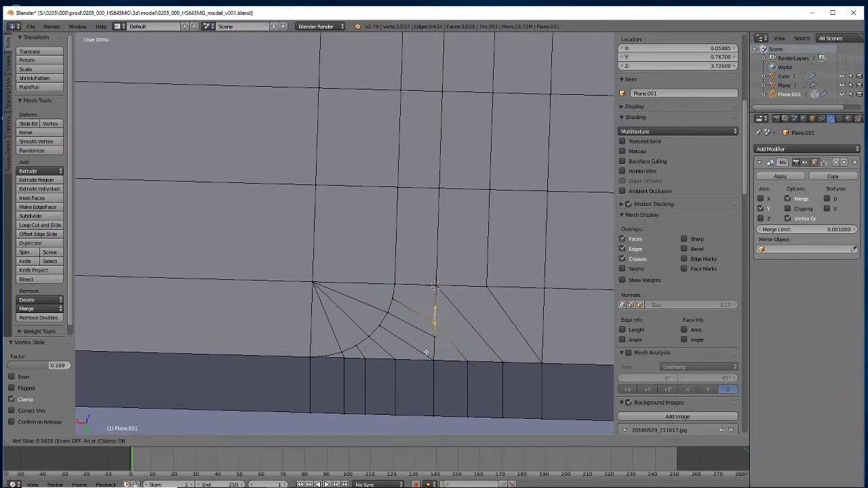
{"action": "left_click", "coordinate": [426, 347]}
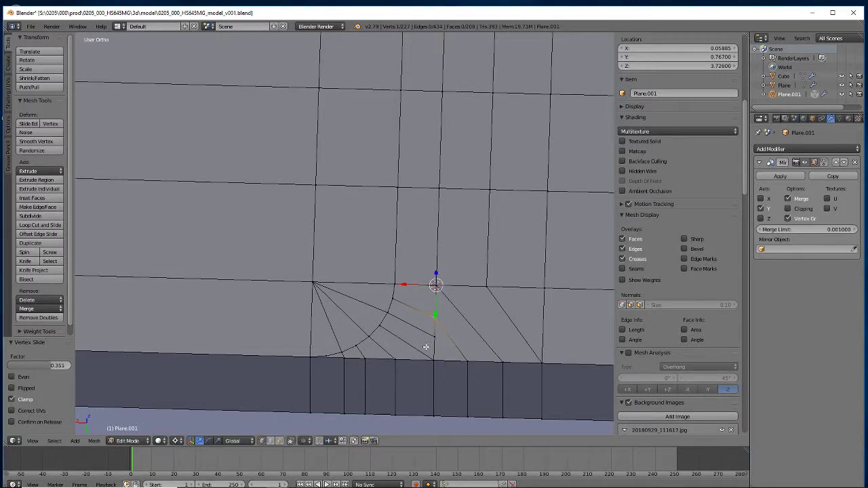
{"action": "key", "text": "shift+v"}
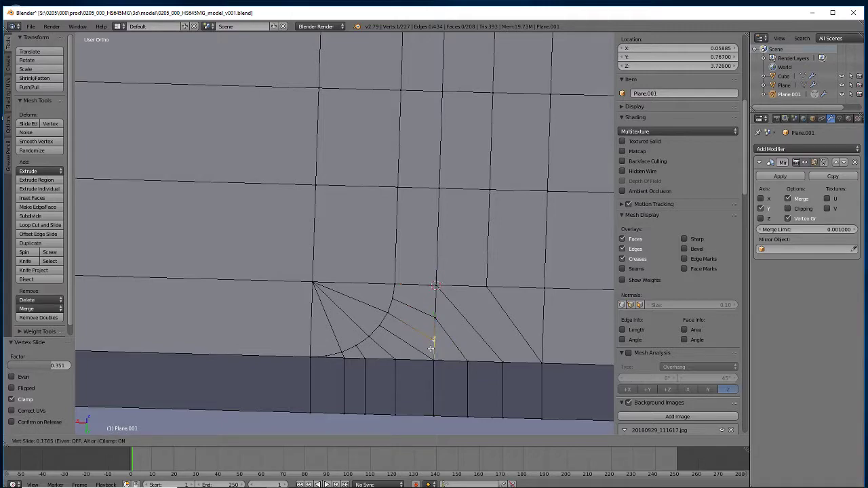
{"action": "left_click", "coordinate": [431, 348]}
{"action": "scroll", "coordinate": [296, 364], "scroll_direction": "down", "scroll_amount": 3}
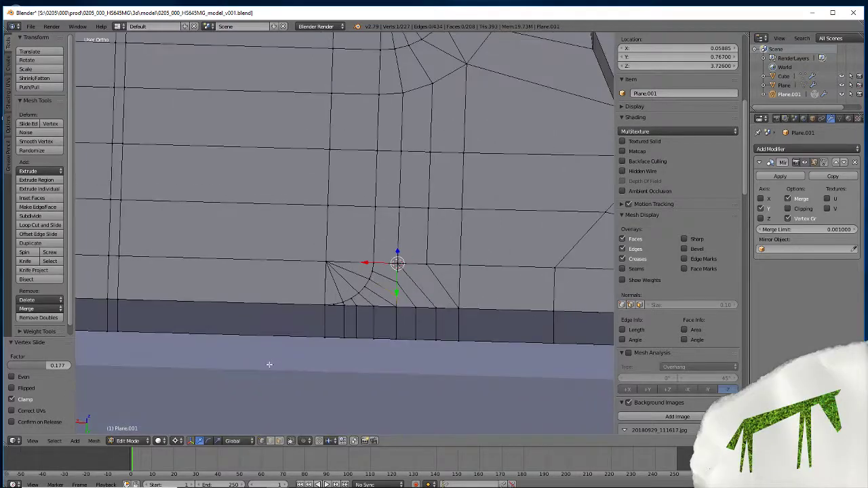
{"action": "middle_click_drag", "start_coordinate": [269, 362], "coordinate": [252, 362]}
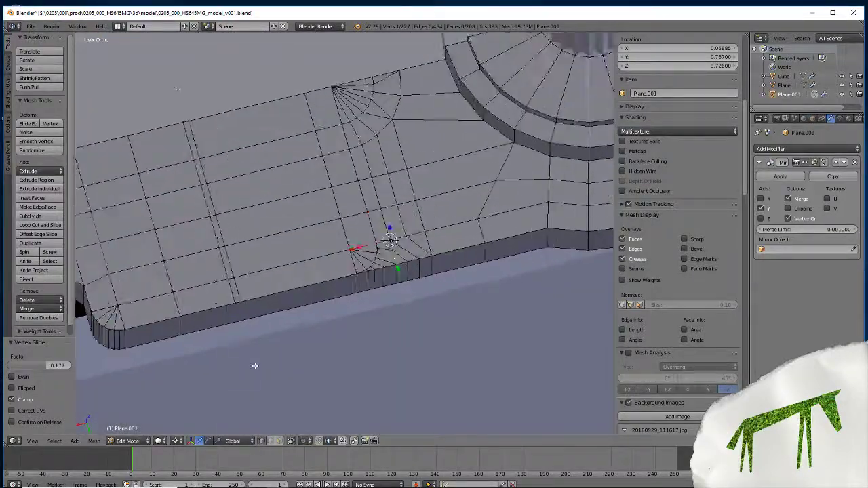
{"action": "scroll", "coordinate": [266, 366], "scroll_direction": "up", "scroll_amount": 5}
{"action": "mouse_move", "coordinate": [317, 372]}
{"action": "middle_mouse_down"}
{"action": "mouse_move", "coordinate": [289, 348]}
{"action": "mouse_move", "coordinate": [323, 361]}
{"action": "mouse_move", "coordinate": [317, 387]}
{"action": "mouse_move", "coordinate": [310, 382]}
{"action": "middle_mouse_up"}
{"action": "scroll", "coordinate": [367, 270], "scroll_direction": "down", "scroll_amount": 4}
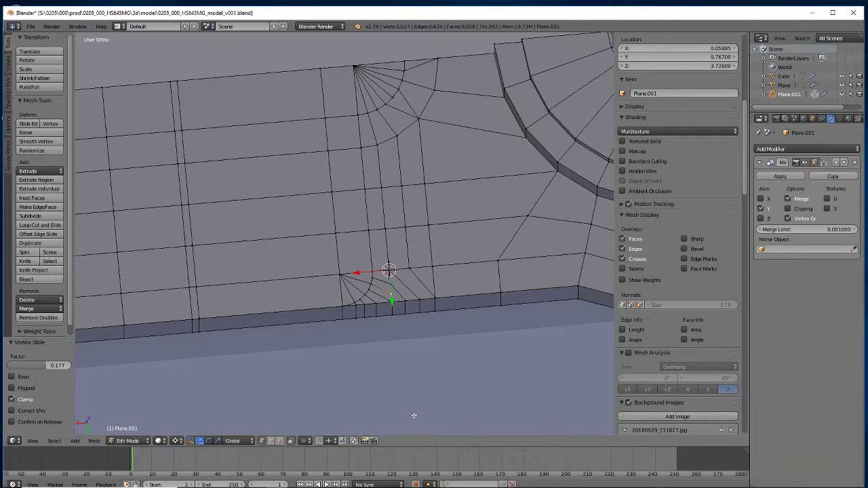
Orbit and zoom around the rounded corner fan at the panel's lower edge to inspect it.
{"action": "middle_click_drag", "start_coordinate": [278, 393], "coordinate": [331, 337]}
{"action": "scroll", "coordinate": [316, 407], "scroll_direction": "down", "scroll_amount": 4}
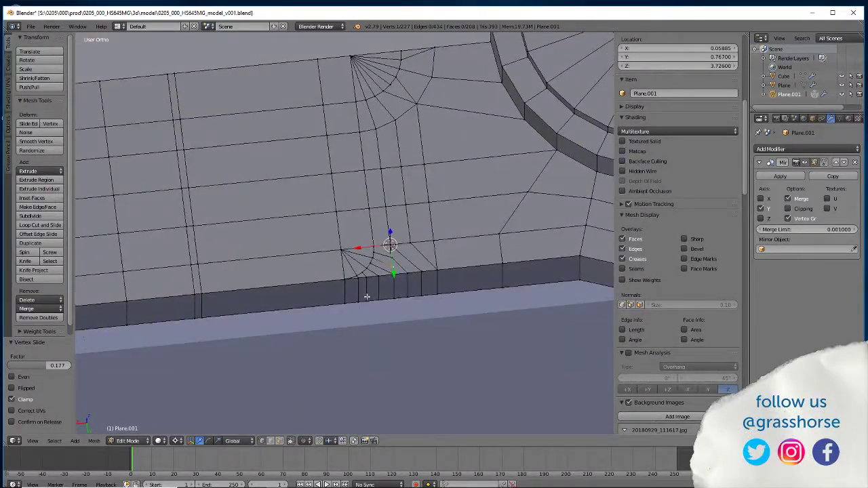
{"action": "middle_click_drag", "start_coordinate": [370, 295], "coordinate": [273, 332]}
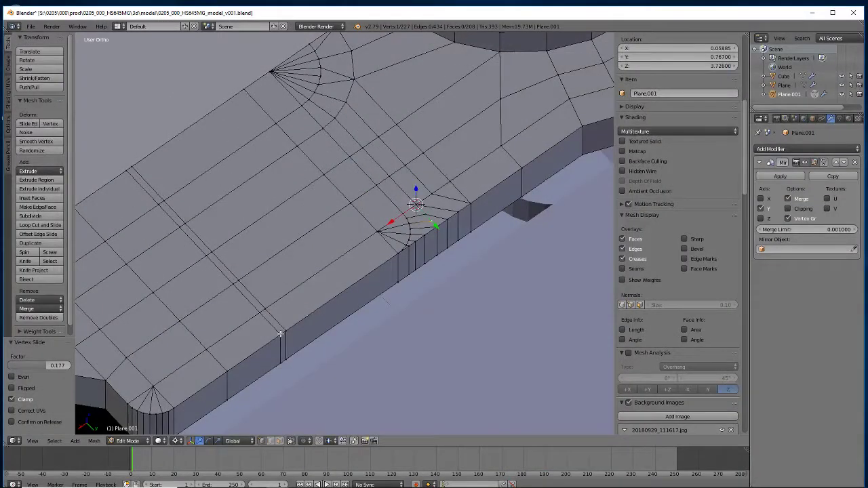
{"action": "middle_click_drag", "start_coordinate": [280, 334], "coordinate": [347, 413]}
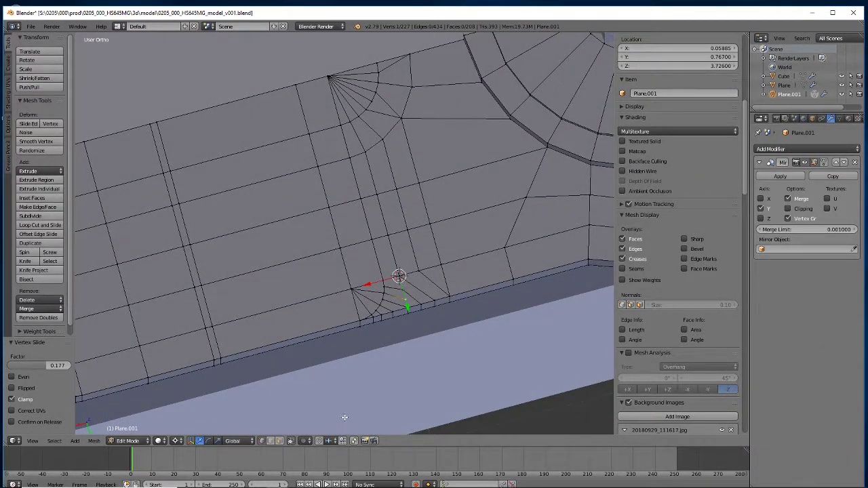
{"action": "scroll", "coordinate": [344, 364], "scroll_direction": "up", "scroll_amount": 7}
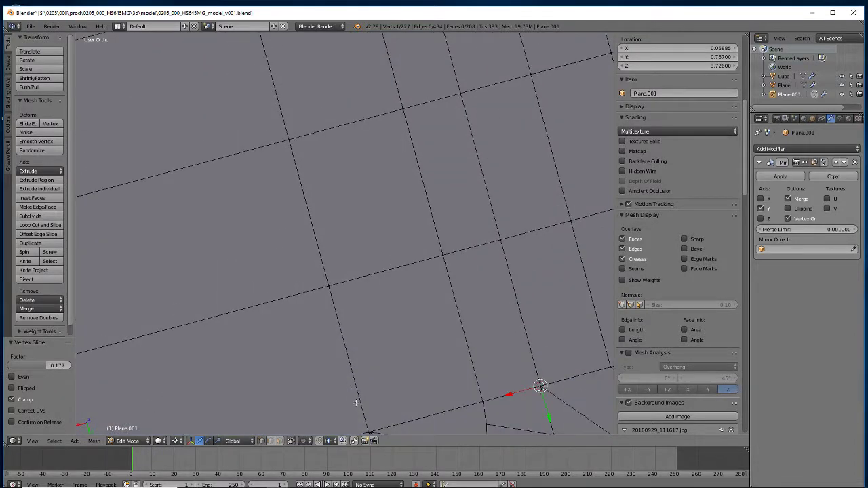
{"action": "scroll", "coordinate": [437, 373], "scroll_direction": "down", "scroll_amount": 5}
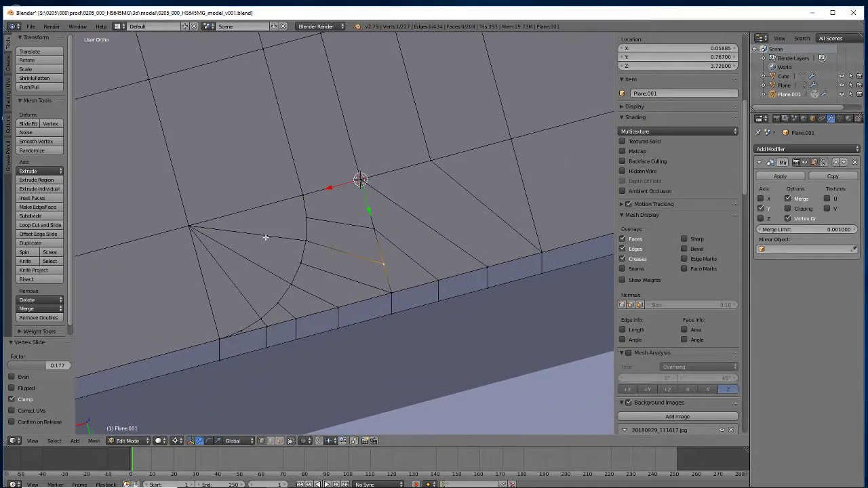
{"action": "scroll", "coordinate": [265, 237], "scroll_direction": "up", "scroll_amount": 3}
{"action": "middle_click_drag", "start_coordinate": [260, 247], "coordinate": [259, 245]}
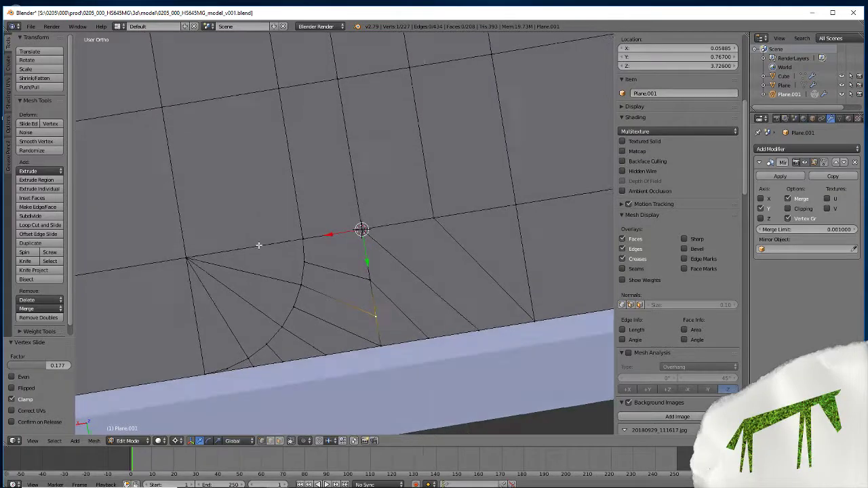
{"action": "scroll", "coordinate": [266, 247], "scroll_direction": "down", "scroll_amount": 4}
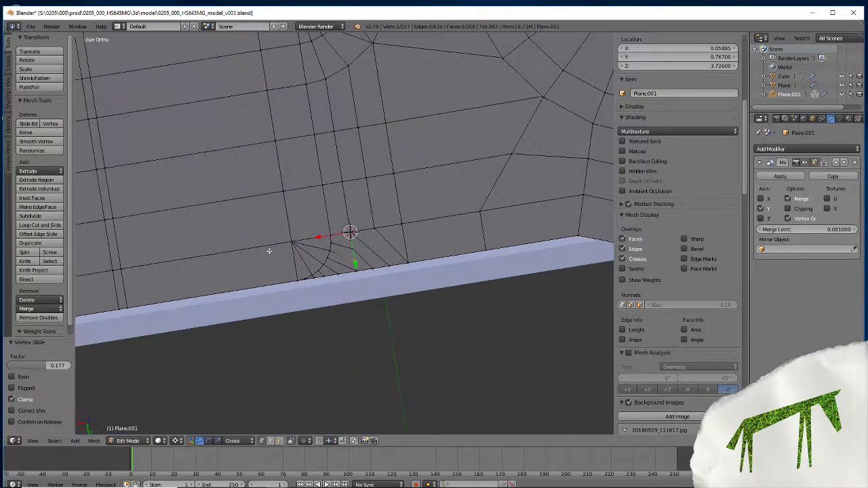
{"action": "scroll", "coordinate": [269, 251], "scroll_direction": "down", "scroll_amount": 4}
{"action": "scroll", "coordinate": [270, 248], "scroll_direction": "up", "scroll_amount": 6}
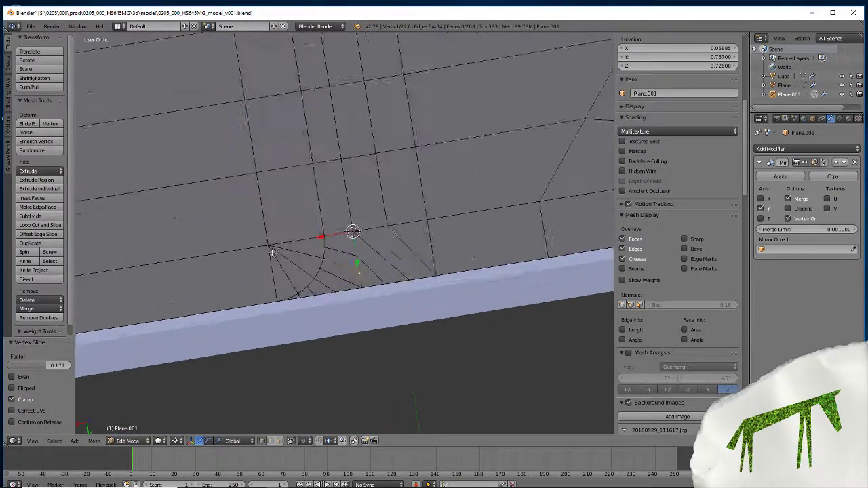
Knife-cut new edges from the corner fan down to the panel's lower edge.
{"action": "key", "text": "k"}
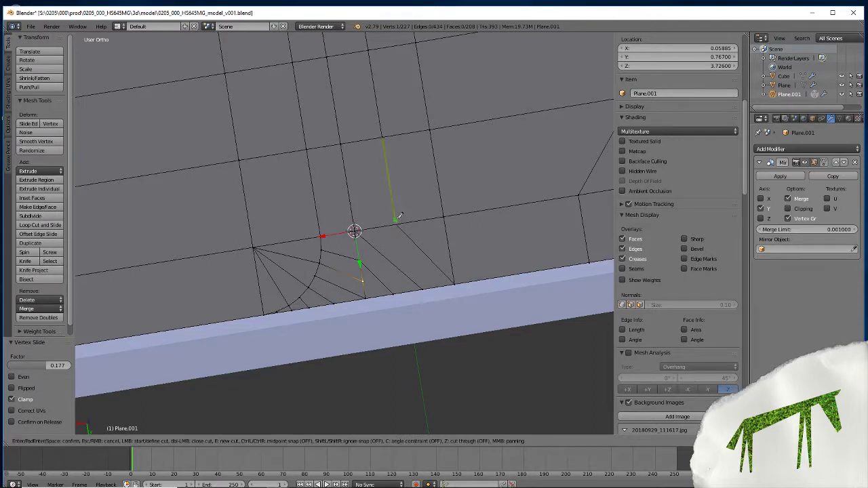
{"action": "left_click", "coordinate": [396, 225]}
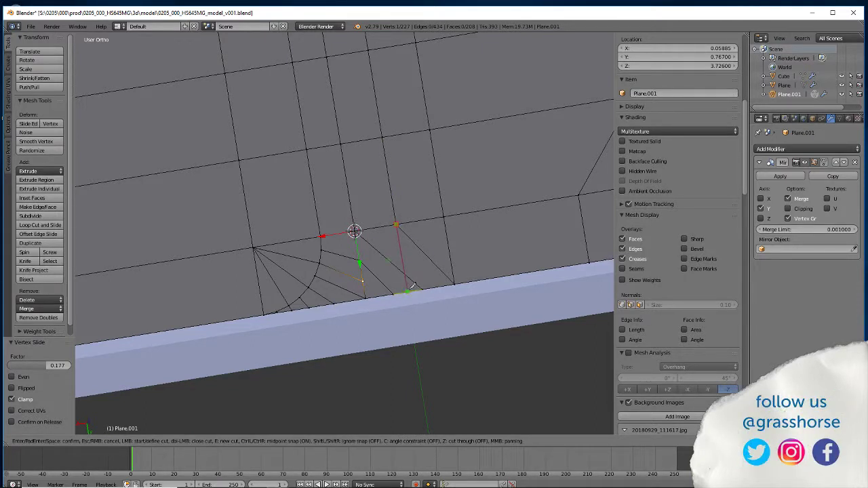
{"action": "left_click", "coordinate": [409, 287]}
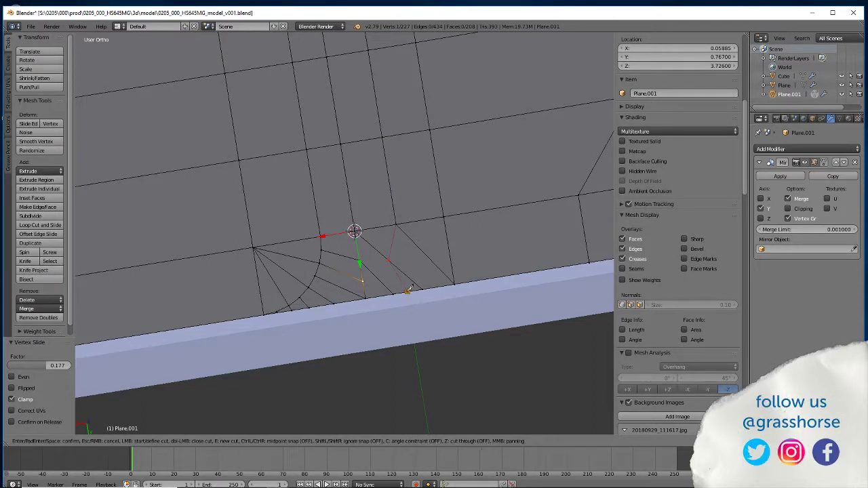
{"action": "key", "text": "Return"}
{"action": "key", "text": "k"}
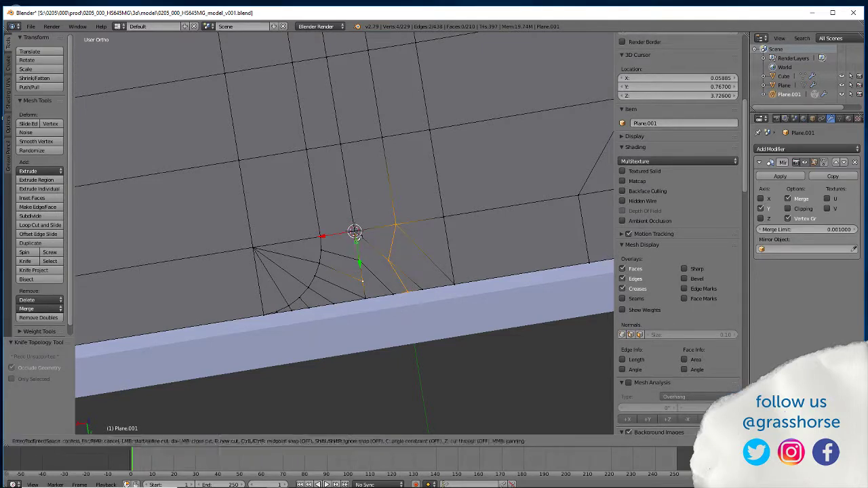
{"action": "left_click", "coordinate": [366, 296]}
{"action": "key", "text": "Return"}
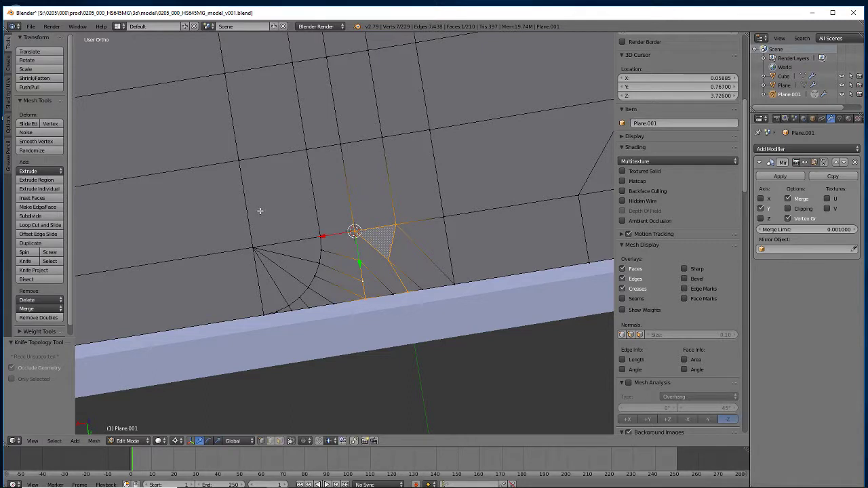
Snap the 3D cursor to the cut's top vertex and line up both vertices by scaling X to 0.
{"action": "left_click", "coordinate": [394, 229]}
{"action": "key", "text": "shift+s"}
{"action": "left_click", "coordinate": [388, 230]}
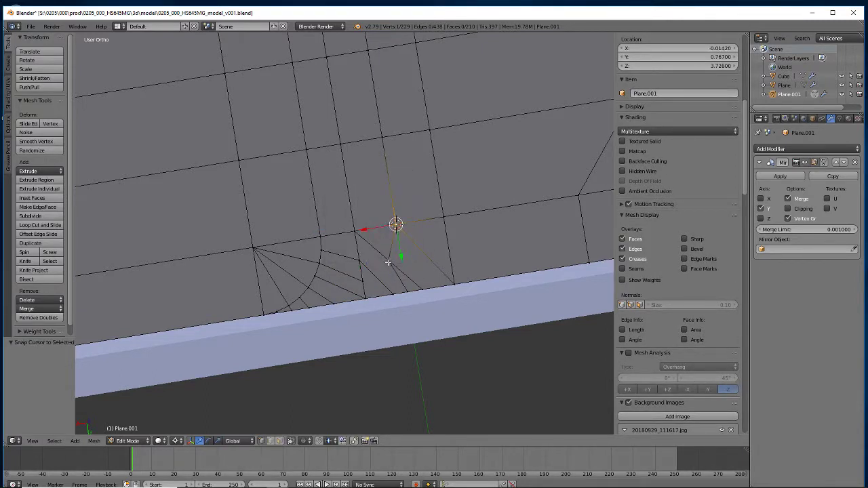
{"action": "left_click", "coordinate": [423, 293]}
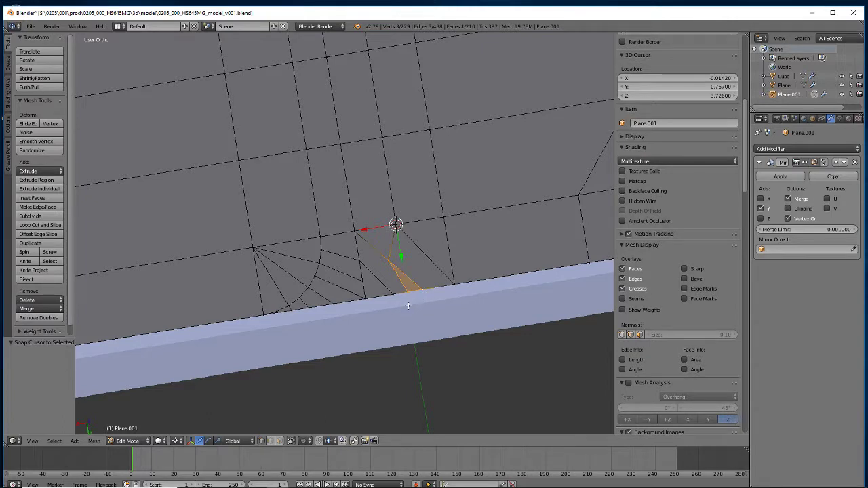
{"action": "key", "text": "s"}
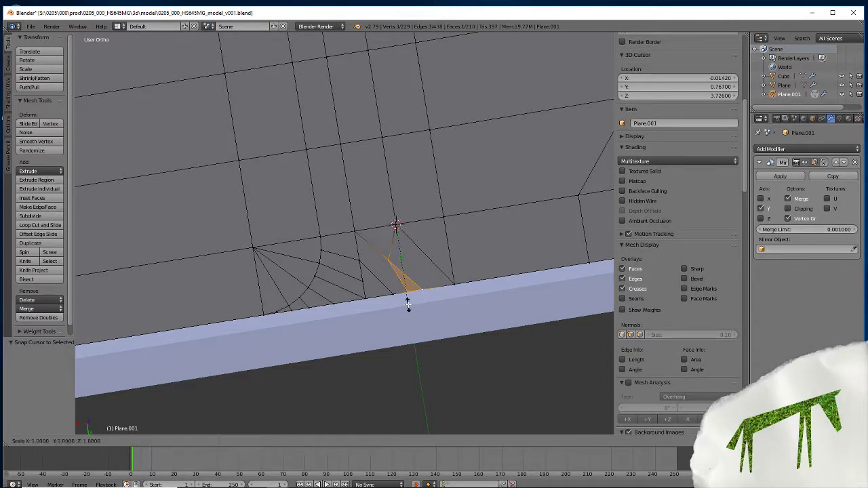
{"action": "key", "text": "x"}
{"action": "key", "text": "0"}
{"action": "key", "text": "Return"}
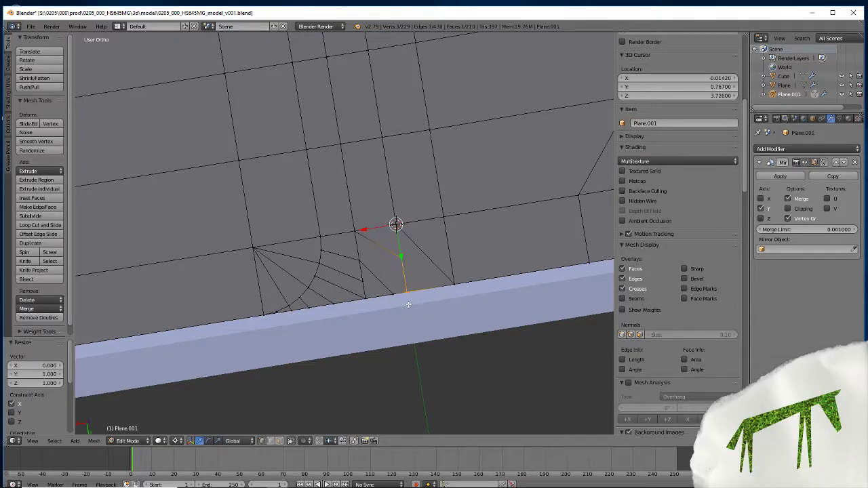
Remove duplicate vertices and merge the short vertical edge at its last vertex.
{"action": "key", "text": "a"}
{"action": "key", "text": "w"}
{"action": "left_click", "coordinate": [408, 304]}
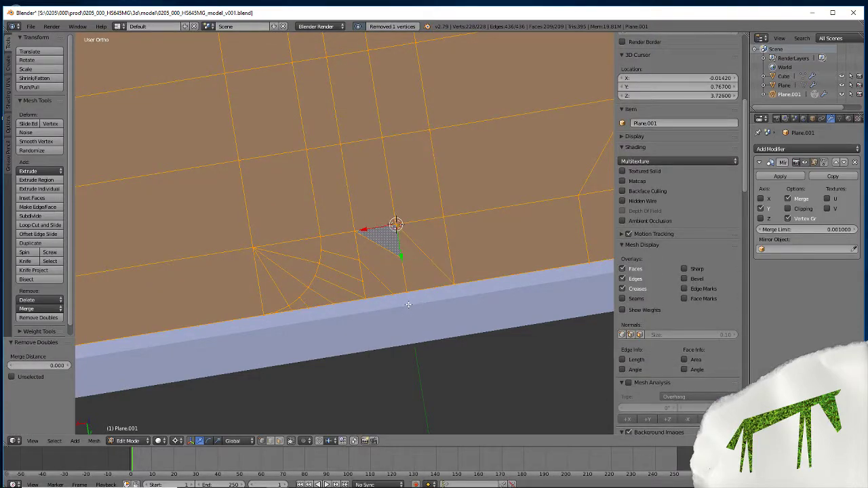
{"action": "key", "text": "a"}
{"action": "left_click", "coordinate": [407, 295]}
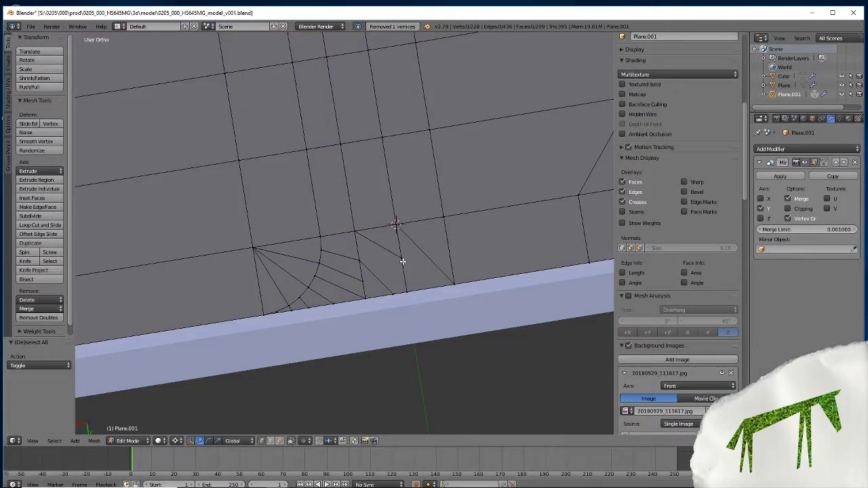
{"action": "key", "text": "alt+m"}
{"action": "left_click", "coordinate": [390, 302]}
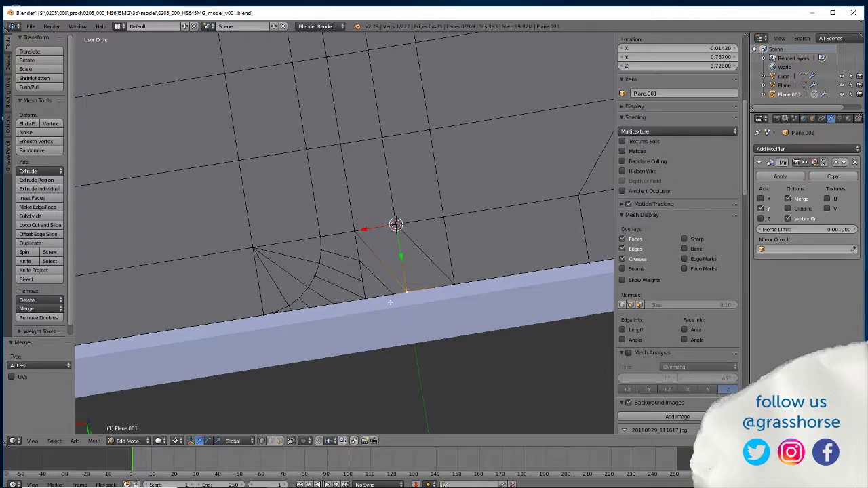
Join the two triangles beside the new edge into one quad face.
{"action": "left_click", "coordinate": [280, 441]}
{"action": "left_click", "coordinate": [423, 239]}
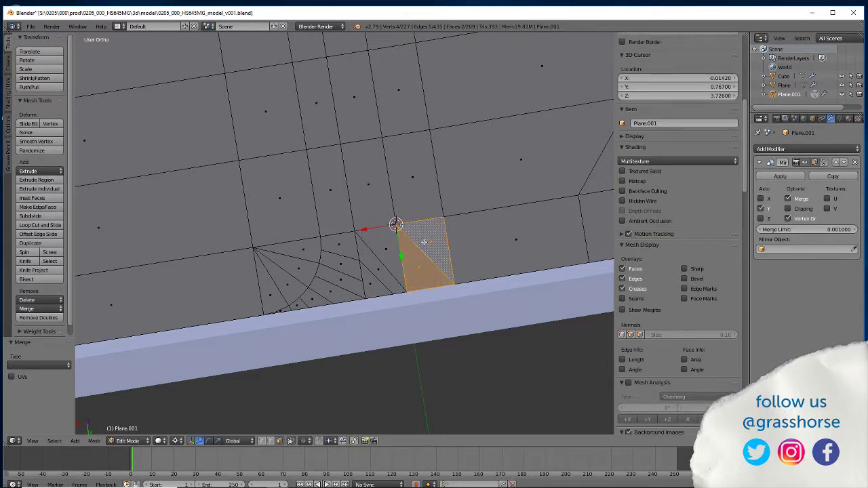
{"action": "key", "text": "f"}
{"action": "scroll", "coordinate": [292, 336], "scroll_direction": "down", "scroll_amount": 5}
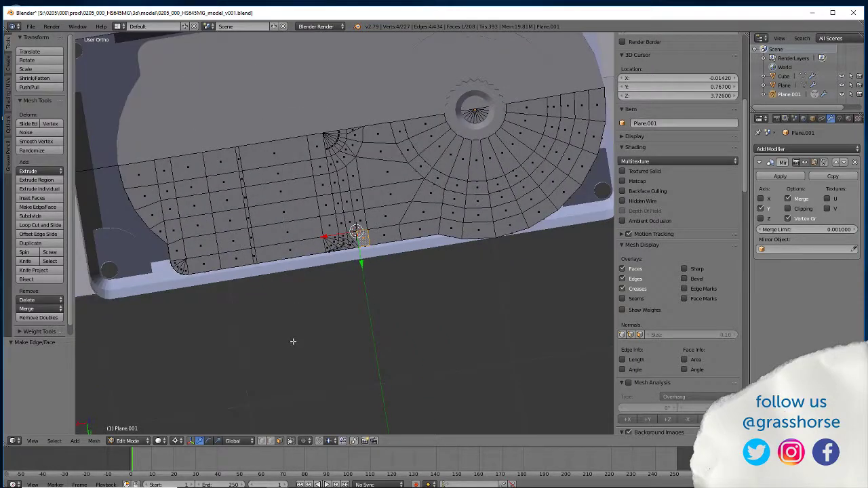
{"action": "scroll", "coordinate": [293, 342], "scroll_direction": "up", "scroll_amount": 5}
{"action": "middle_click_drag", "start_coordinate": [301, 345], "coordinate": [288, 334]}
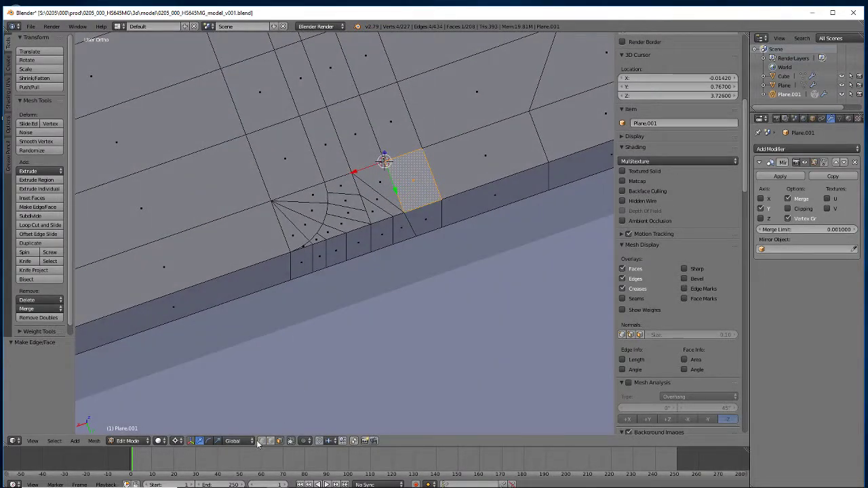
{"action": "left_click", "coordinate": [404, 211]}
{"action": "key", "text": "shift+s"}
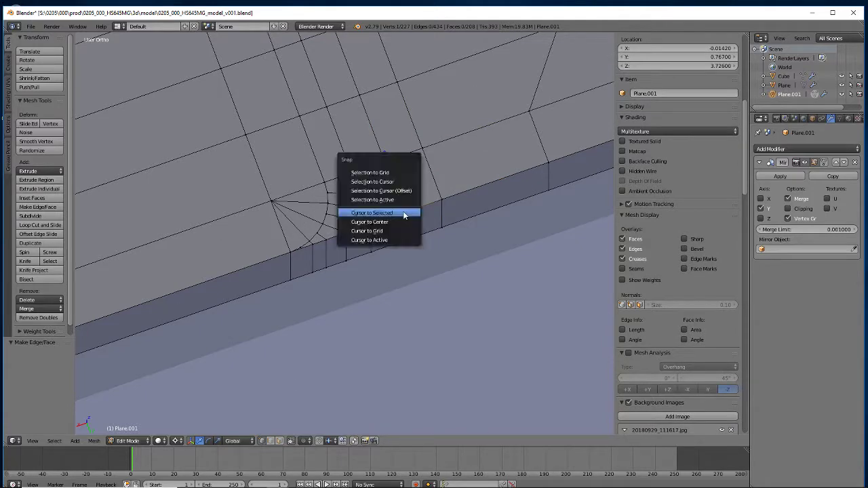
{"action": "left_click", "coordinate": [405, 212]}
{"action": "key", "text": "s"}
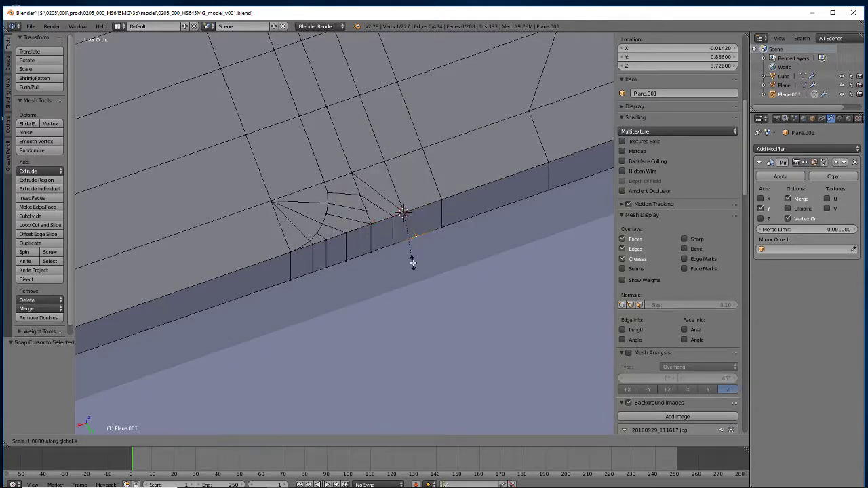
{"action": "key", "text": "x"}
{"action": "key", "text": "0"}
{"action": "key", "text": "Return"}
{"action": "scroll", "coordinate": [321, 315], "scroll_direction": "down", "scroll_amount": 5}
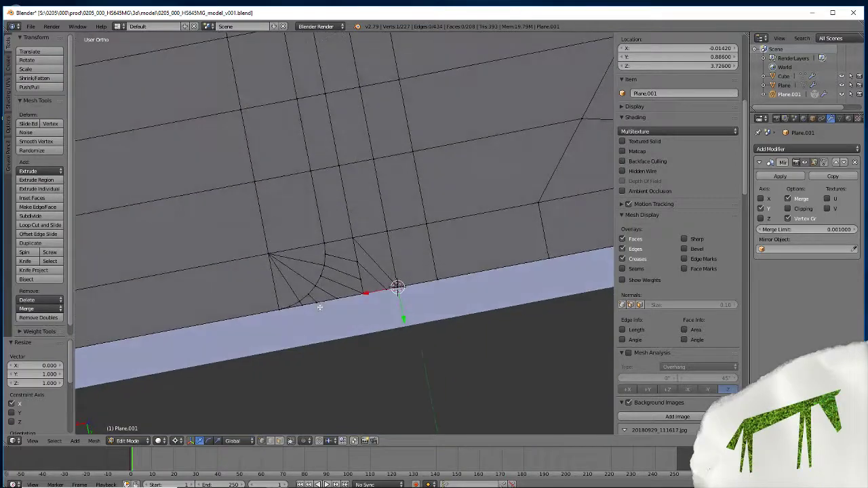
{"action": "middle_click_drag", "start_coordinate": [310, 294], "coordinate": [264, 343]}
{"action": "scroll", "coordinate": [249, 294], "scroll_direction": "up", "scroll_amount": 5}
{"action": "scroll", "coordinate": [249, 293], "scroll_direction": "up", "scroll_amount": 4}
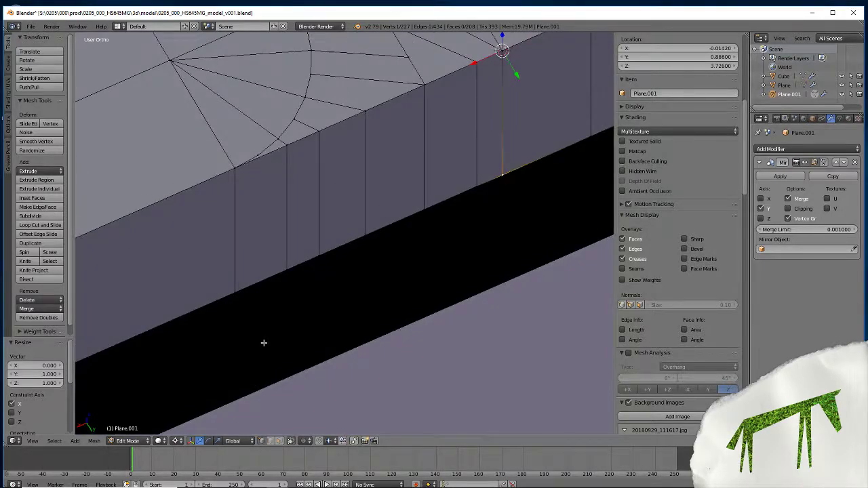
{"action": "scroll", "coordinate": [264, 344], "scroll_direction": "down", "scroll_amount": 5}
{"action": "scroll", "coordinate": [265, 345], "scroll_direction": "up", "scroll_amount": 6}
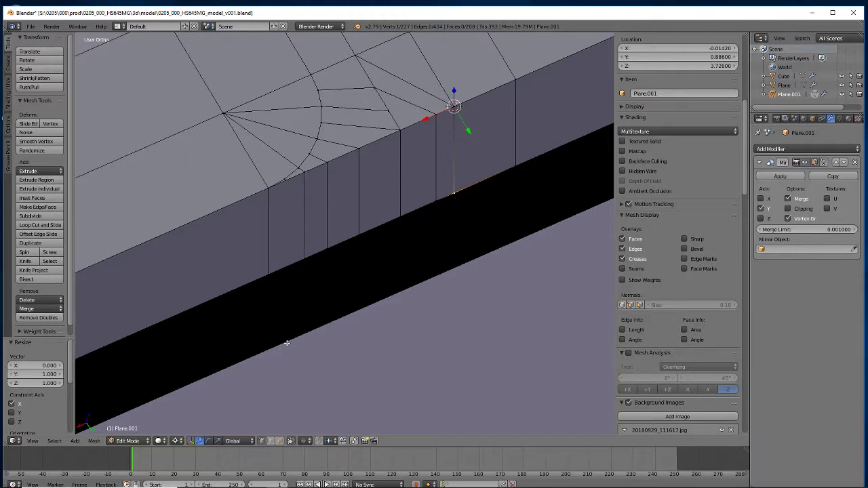
{"action": "scroll", "coordinate": [369, 324], "scroll_direction": "down", "scroll_amount": 3}
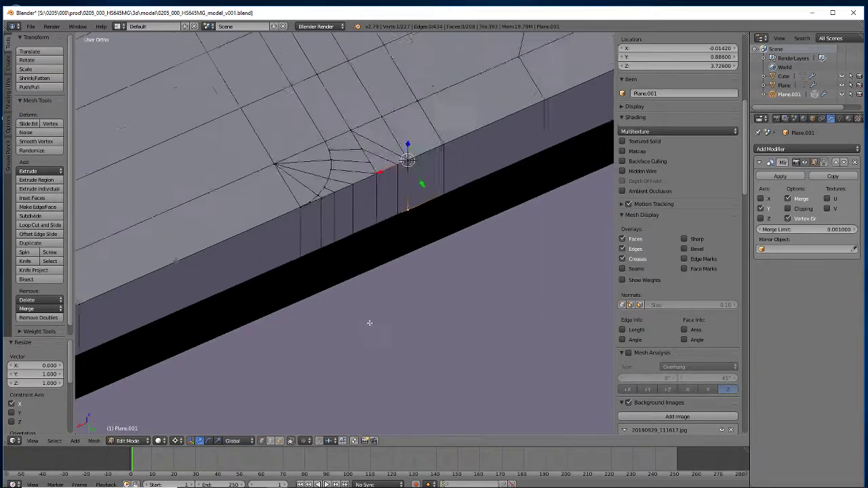
{"action": "middle_click_drag", "start_coordinate": [359, 329], "coordinate": [342, 331]}
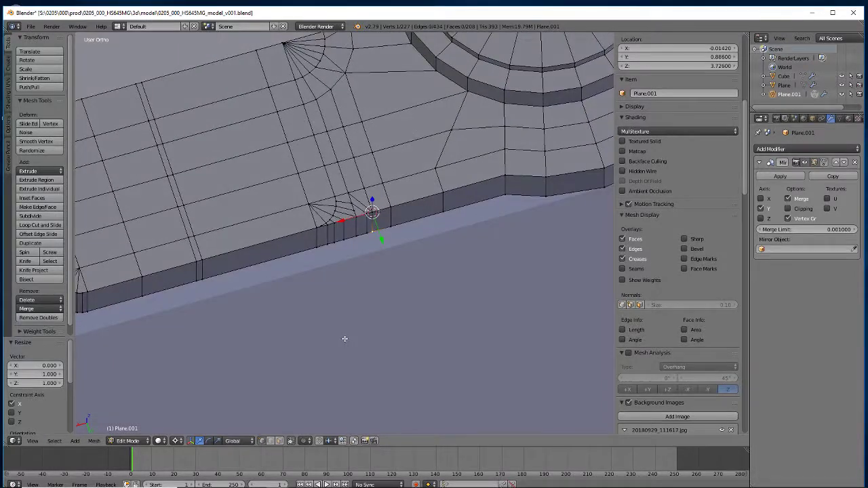
{"action": "scroll", "coordinate": [342, 331], "scroll_direction": "up", "scroll_amount": 3}
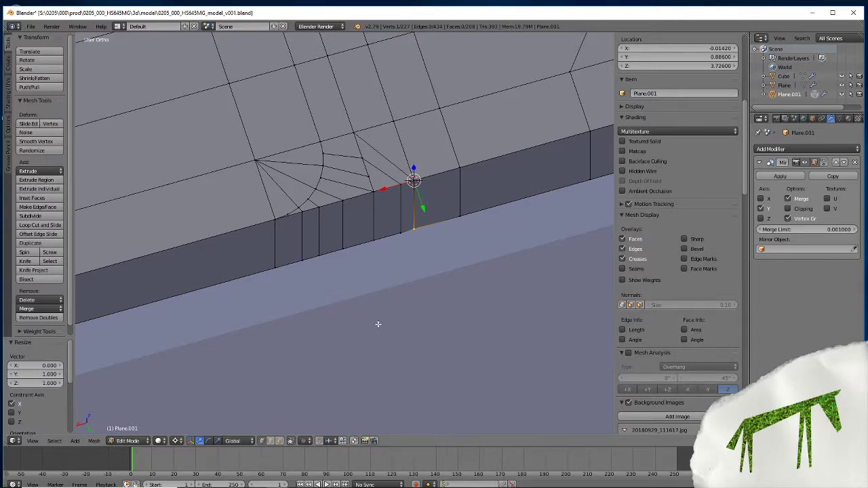
{"action": "scroll", "coordinate": [252, 313], "scroll_direction": "down", "scroll_amount": 2}
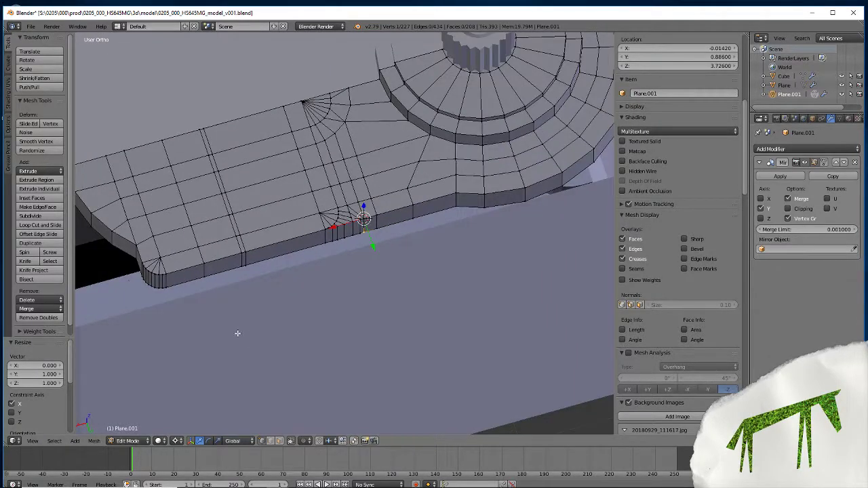
{"action": "middle_click_drag", "start_coordinate": [237, 333], "coordinate": [173, 324]}
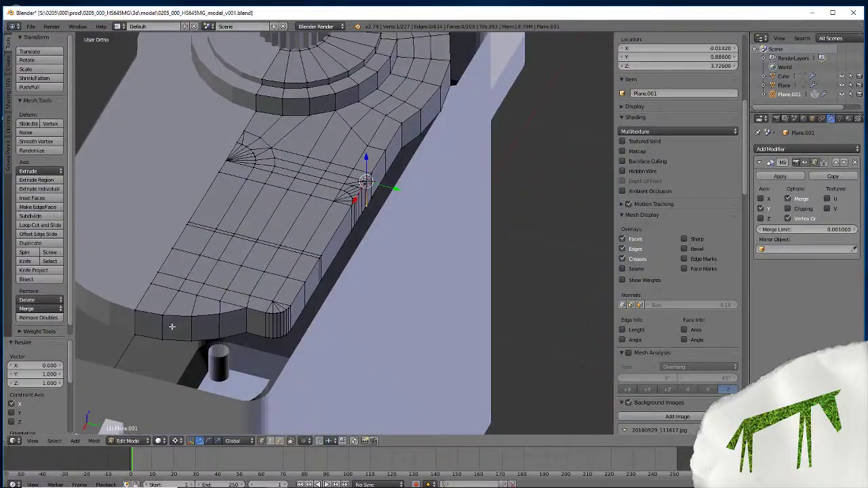
{"action": "scroll", "coordinate": [301, 365], "scroll_direction": "up", "scroll_amount": 3}
{"action": "middle_click_drag", "start_coordinate": [301, 365], "coordinate": [339, 360]}
{"action": "scroll", "coordinate": [339, 360], "scroll_direction": "up", "scroll_amount": 5}
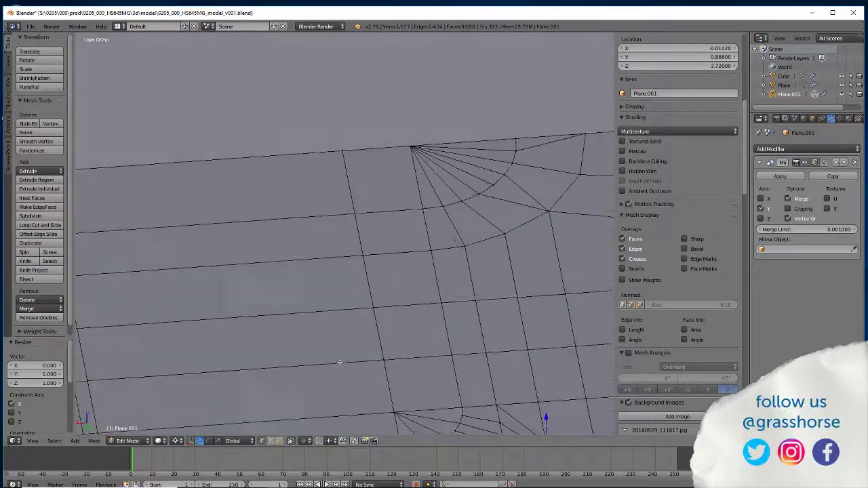
{"action": "middle_click_drag", "start_coordinate": [363, 397], "coordinate": [335, 358]}
{"action": "scroll", "coordinate": [335, 356], "scroll_direction": "up", "scroll_amount": 2}
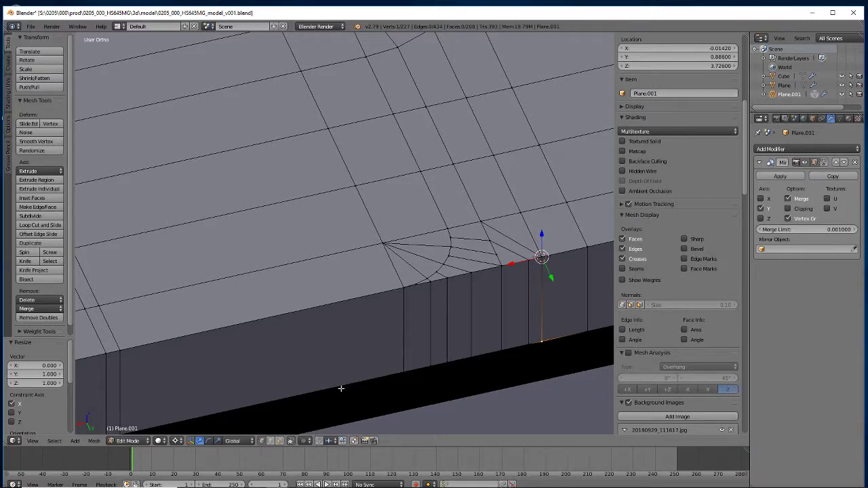
{"action": "middle_click_drag", "start_coordinate": [342, 389], "coordinate": [321, 390]}
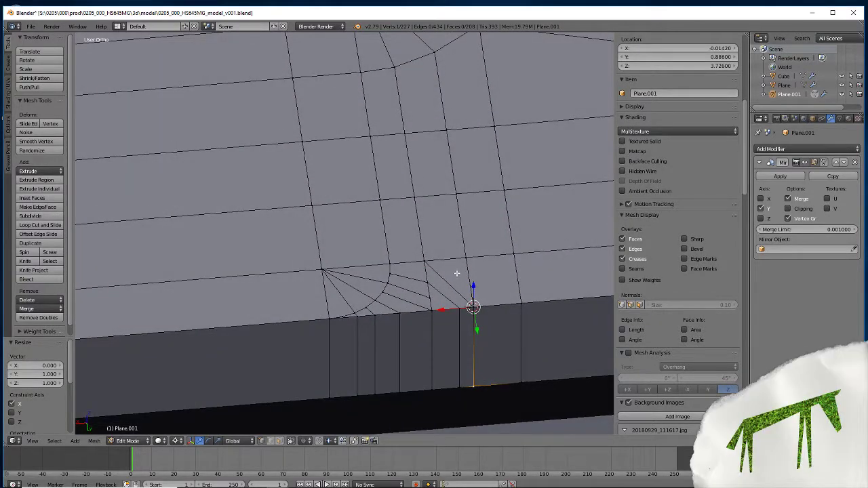
Select the slim triangular face at the panel's corner in face select mode.
{"action": "left_click", "coordinate": [280, 440]}
{"action": "left_click", "coordinate": [453, 299]}
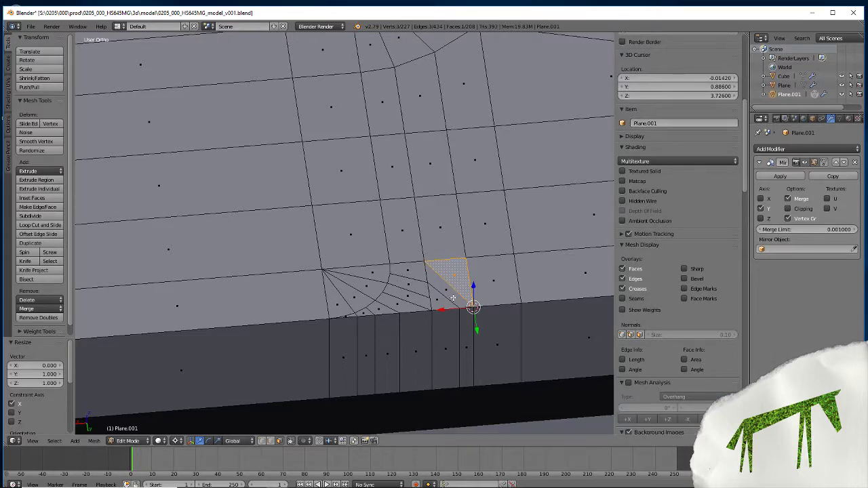
{"action": "left_click", "coordinate": [437, 299]}
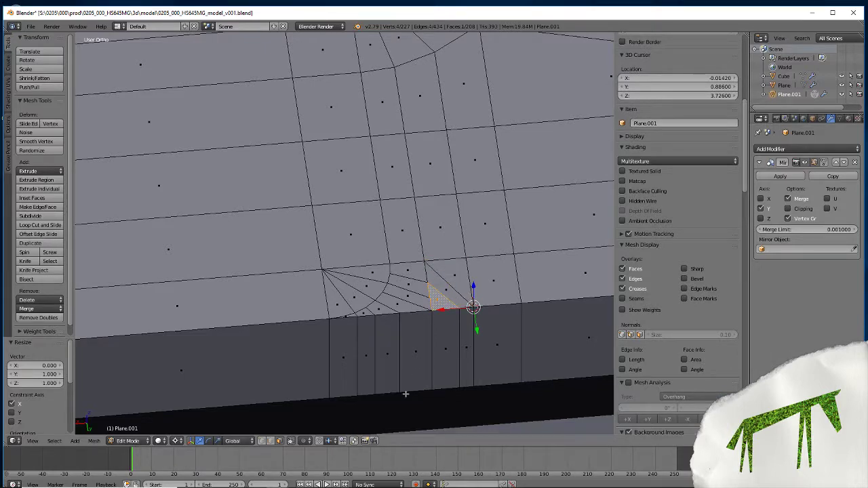
{"action": "scroll", "coordinate": [404, 352], "scroll_direction": "up", "scroll_amount": 4}
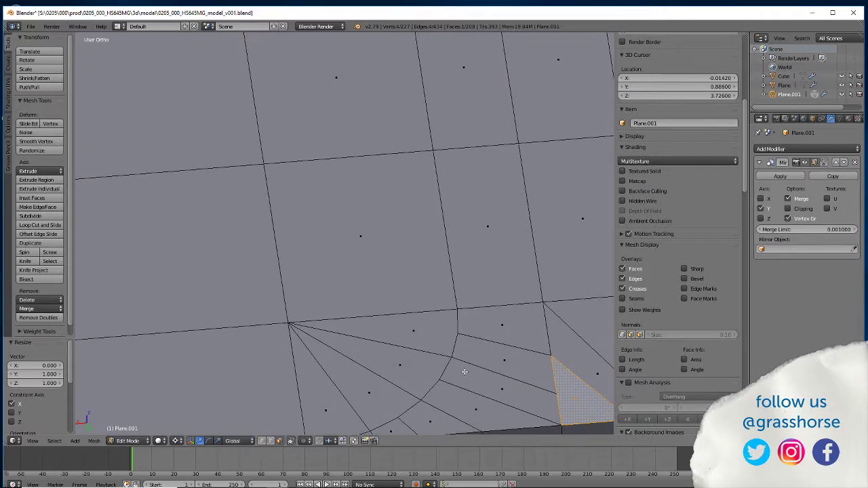
{"action": "scroll", "coordinate": [415, 366], "scroll_direction": "down", "scroll_amount": 3}
{"action": "middle_click_drag", "start_coordinate": [415, 366], "coordinate": [249, 357], "text": "shift"}
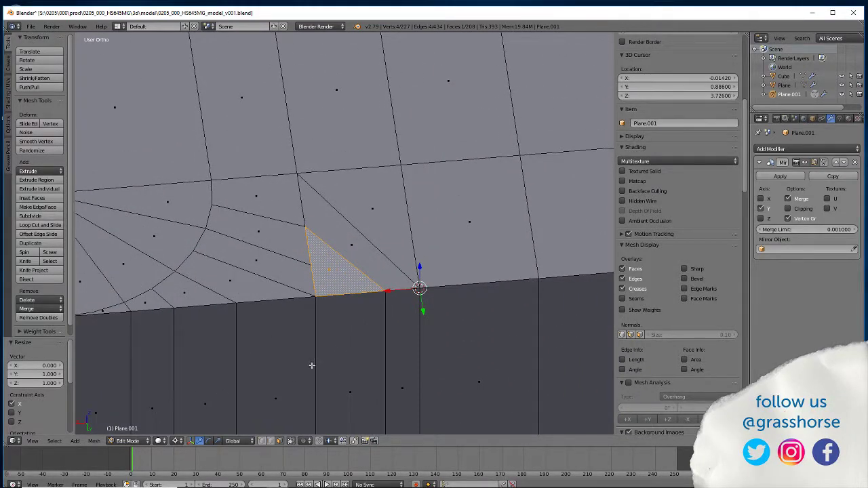
Knife-cut an edge from the triangle's side to the diagonal edge.
{"action": "key", "text": "k"}
{"action": "left_click", "coordinate": [346, 256]}
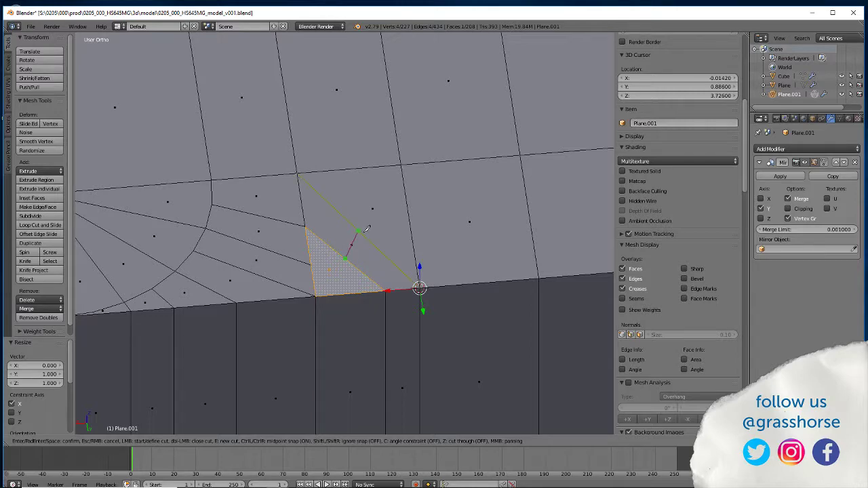
{"action": "left_click", "coordinate": [358, 232]}
{"action": "key", "text": "Return"}
{"action": "scroll", "coordinate": [285, 347], "scroll_direction": "down", "scroll_amount": 4, "text": "shift"}
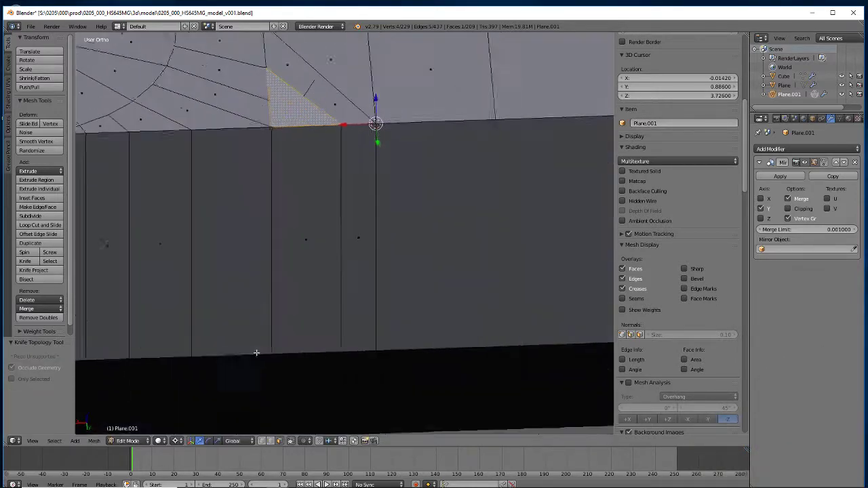
{"action": "scroll", "coordinate": [268, 380], "scroll_direction": "up", "scroll_amount": 3, "text": "shift"}
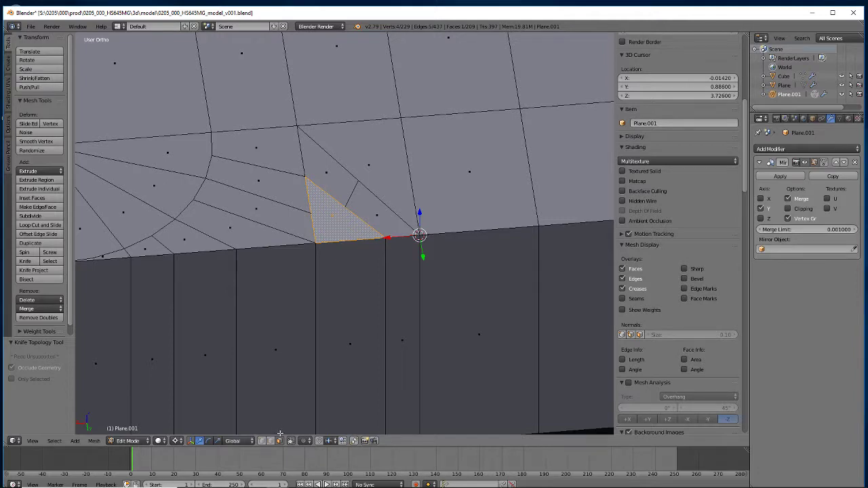
Knife-cut a second edge from the upper vertex to the triangle's lower vertex, snapping to midpoints.
{"action": "key", "text": "k"}
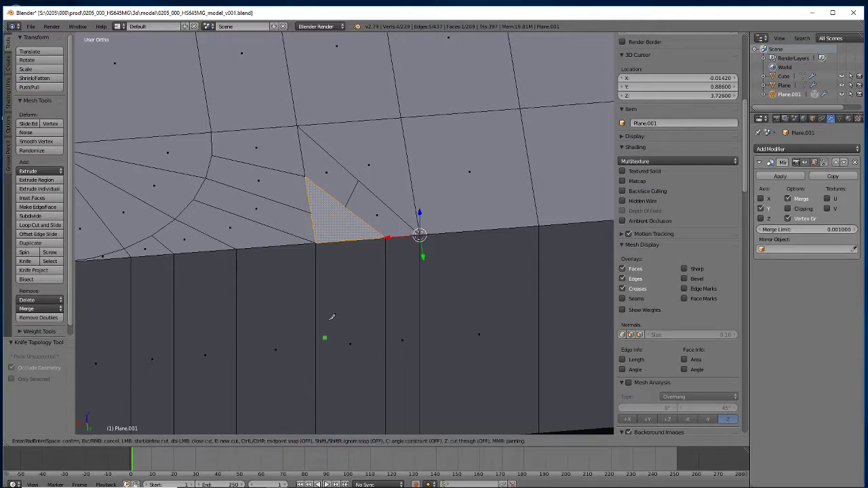
{"action": "left_click", "coordinate": [400, 118]}
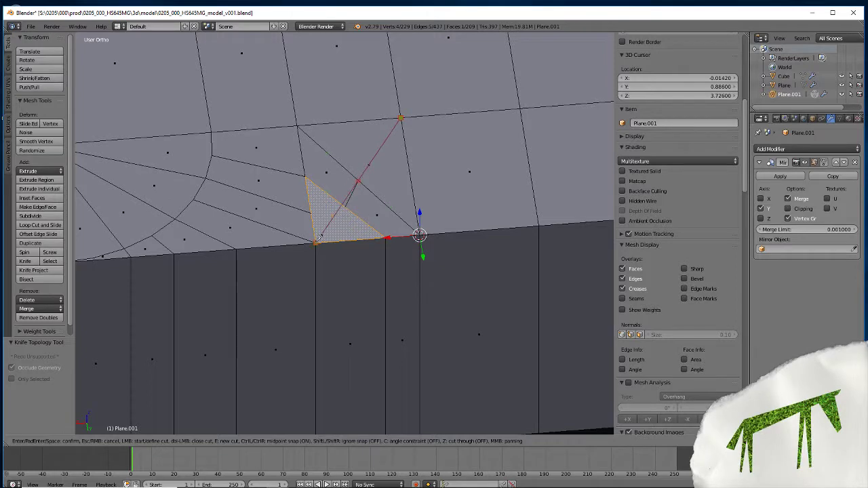
{"action": "key", "text": "ctrl"}
{"action": "left_click", "coordinate": [314, 245]}
{"action": "key", "text": "Return"}
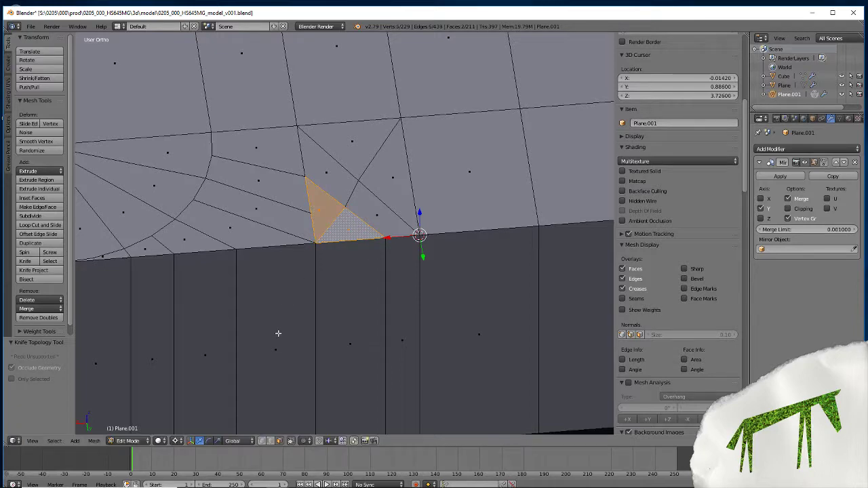
{"action": "middle_click_drag", "start_coordinate": [278, 334], "coordinate": [278, 399]}
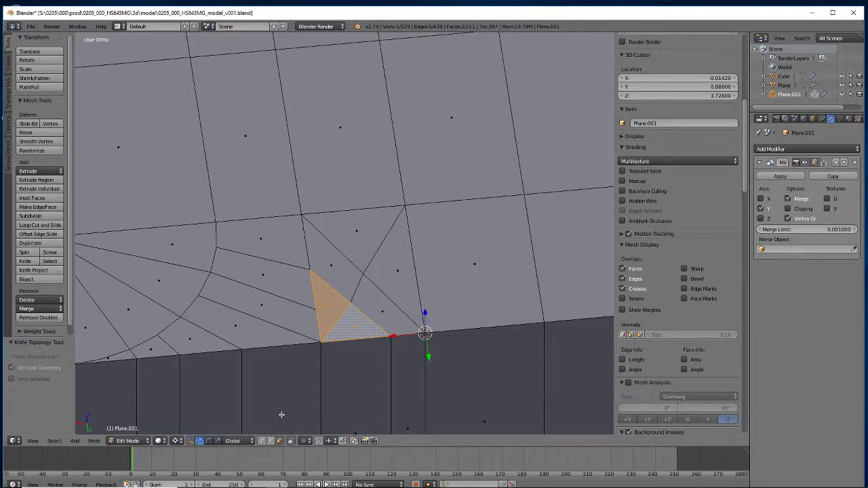
{"action": "key", "text": "k"}
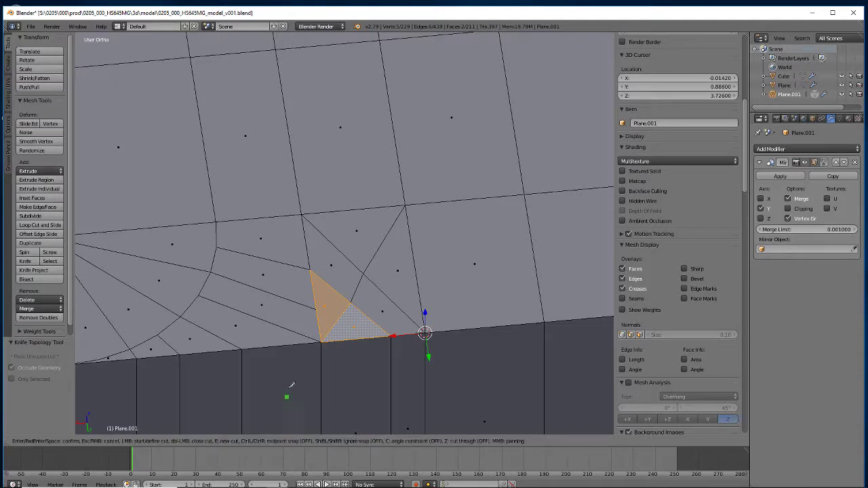
{"action": "left_click", "coordinate": [310, 270]}
{"action": "left_click", "coordinate": [364, 272]}
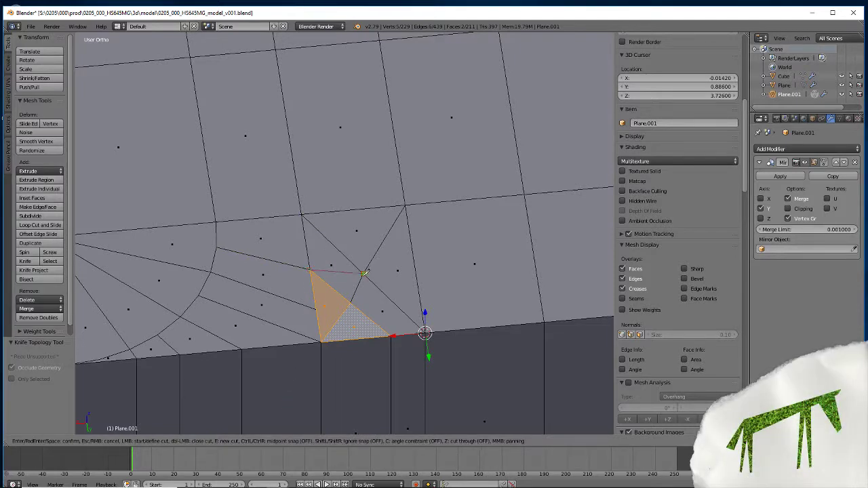
{"action": "key", "text": "Return"}
{"action": "key", "text": "k"}
{"action": "left_click", "coordinate": [392, 335]}
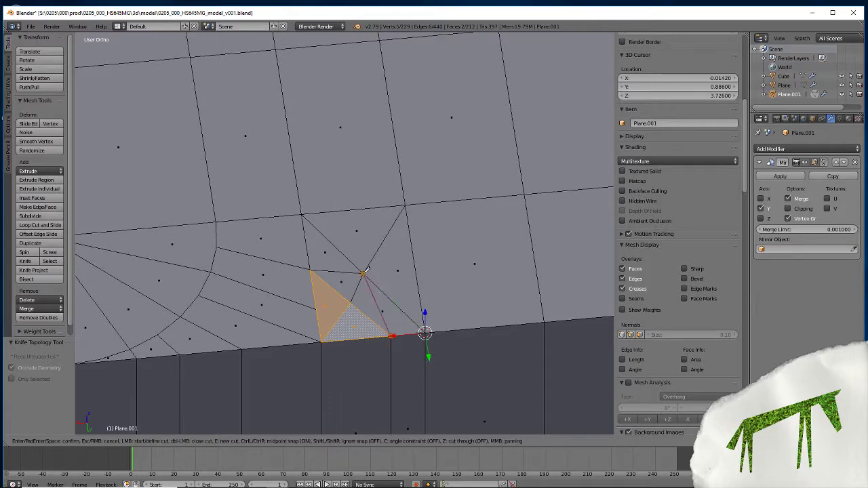
{"action": "left_click", "coordinate": [364, 273]}
{"action": "key", "text": "Return"}
{"action": "middle_click_drag", "start_coordinate": [289, 366], "coordinate": [284, 387]}
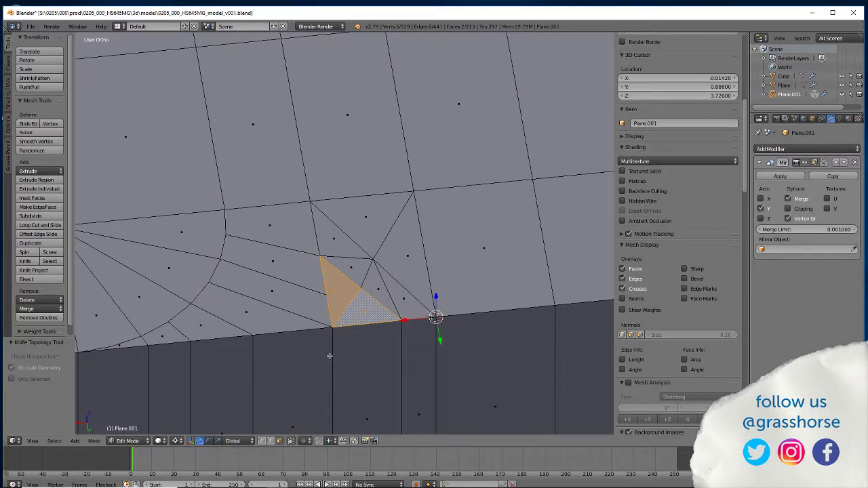
{"action": "key", "text": "ctrl+z"}
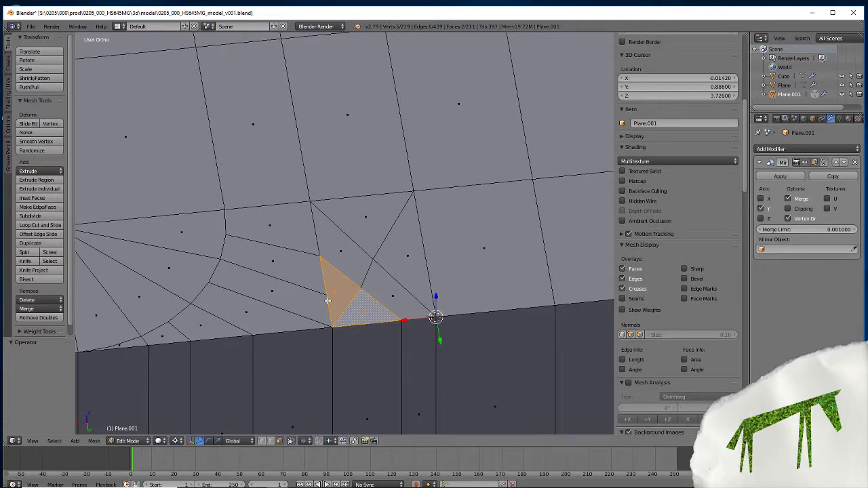
{"action": "scroll", "coordinate": [327, 300], "scroll_direction": "down", "scroll_amount": 7}
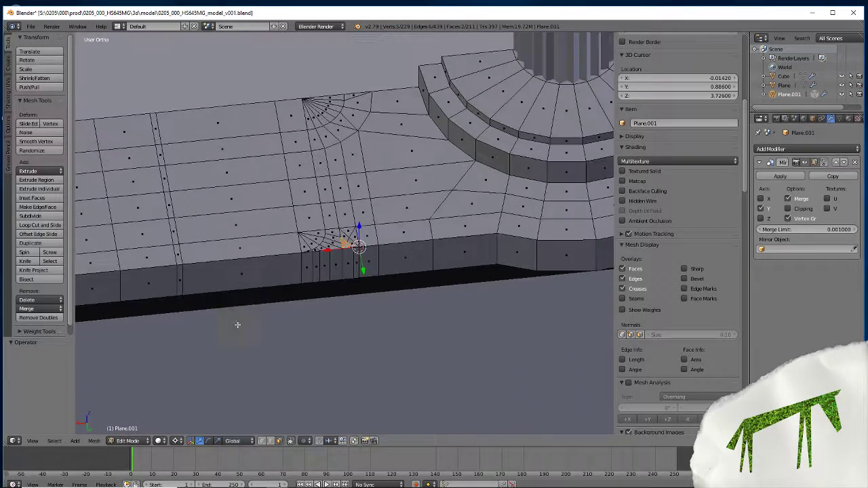
{"action": "middle_click_drag", "start_coordinate": [313, 339], "coordinate": [364, 366]}
{"action": "middle_click_drag", "start_coordinate": [403, 332], "coordinate": [239, 354]}
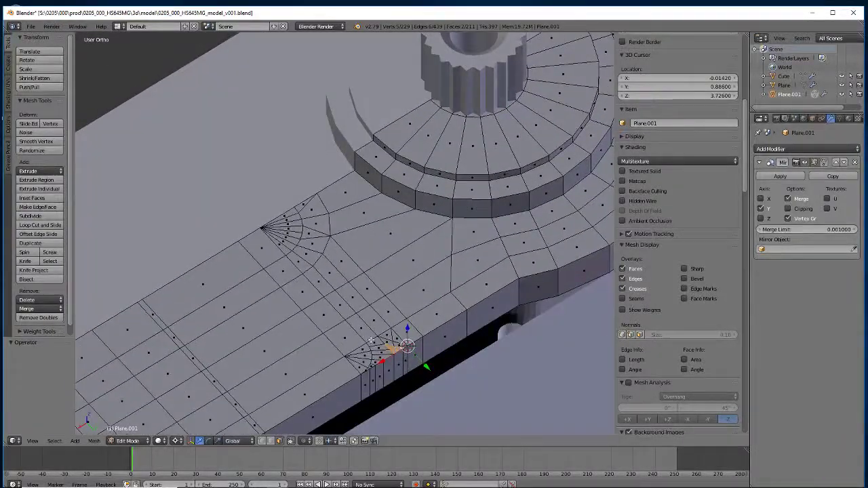
{"action": "scroll", "coordinate": [371, 348], "scroll_direction": "up", "scroll_amount": 7}
{"action": "scroll", "coordinate": [376, 409], "scroll_direction": "down", "scroll_amount": 5}
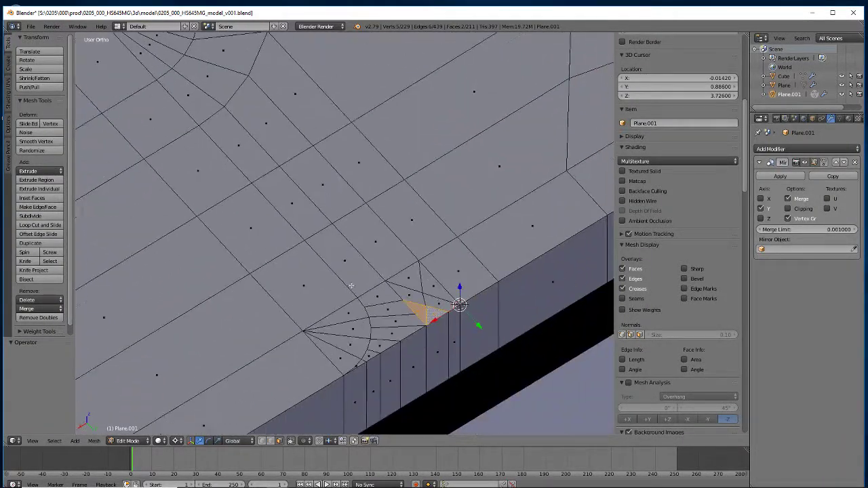
{"action": "middle_click_drag", "start_coordinate": [377, 409], "coordinate": [344, 272]}
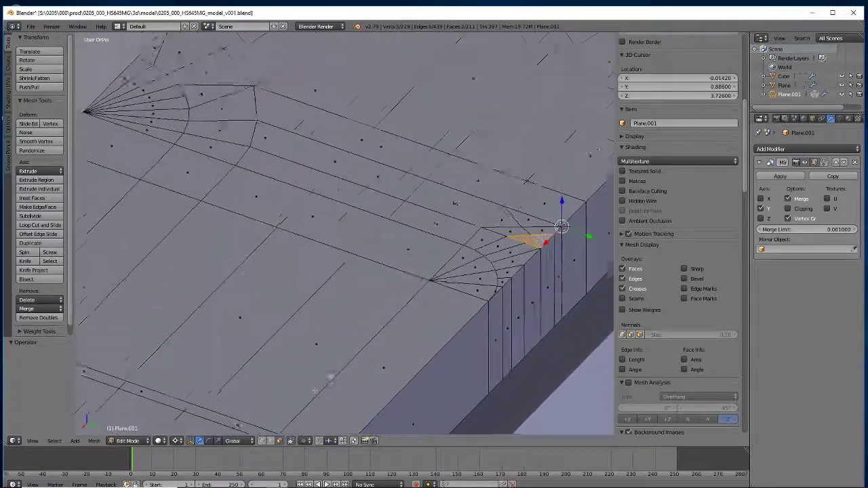
{"action": "scroll", "coordinate": [348, 333], "scroll_direction": "up", "scroll_amount": 8}
{"action": "middle_click_drag", "start_coordinate": [348, 333], "coordinate": [240, 353]}
{"action": "scroll", "coordinate": [240, 352], "scroll_direction": "down", "scroll_amount": 5}
{"action": "scroll", "coordinate": [207, 327], "scroll_direction": "down", "scroll_amount": 3}
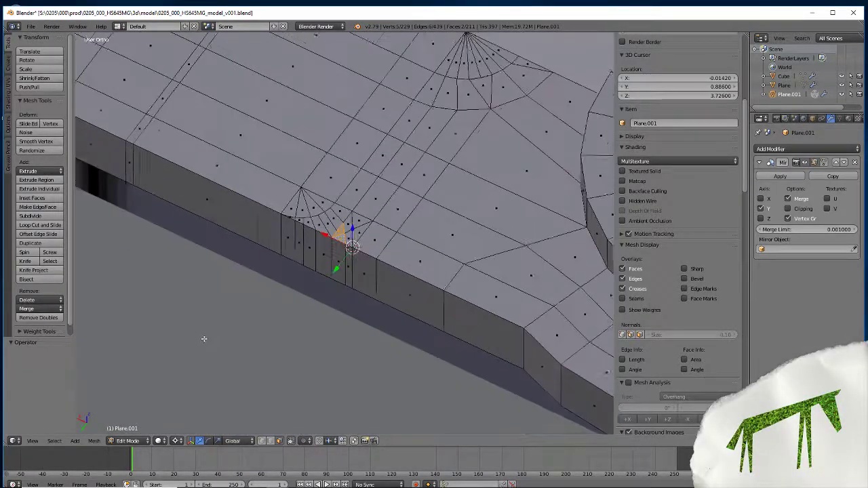
{"action": "middle_click_drag", "start_coordinate": [207, 327], "coordinate": [312, 336]}
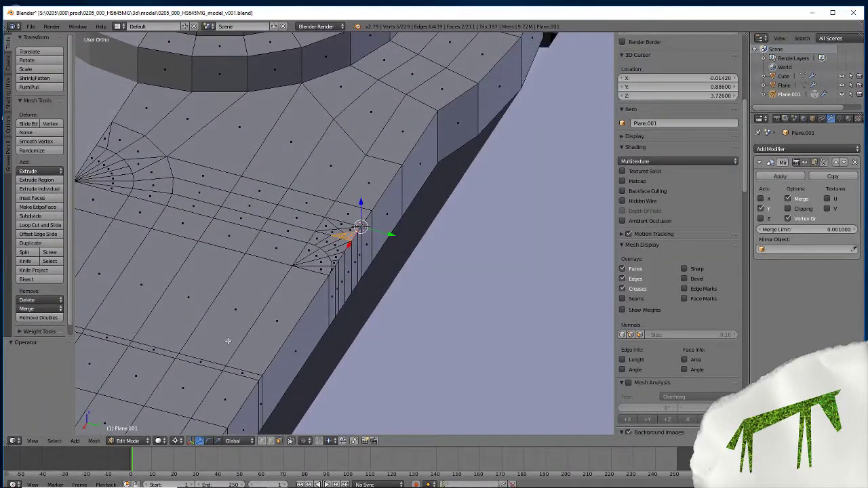
{"action": "middle_click_drag", "start_coordinate": [228, 341], "coordinate": [283, 362]}
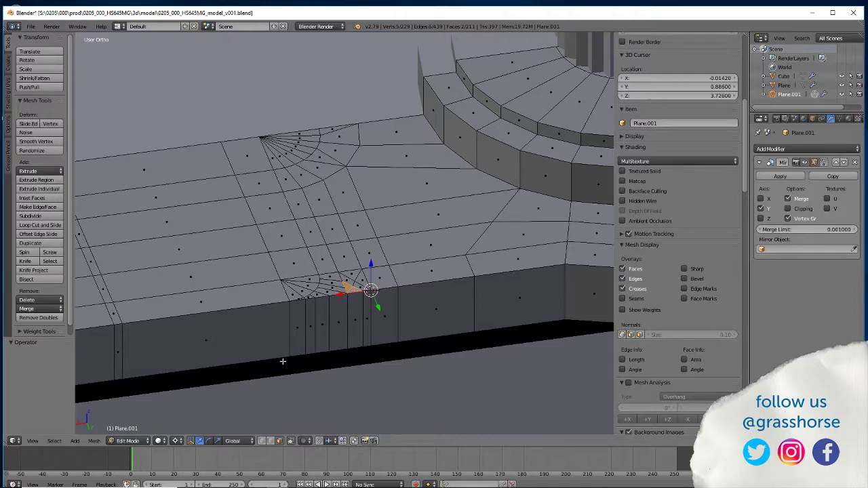
{"action": "middle_click_drag", "start_coordinate": [283, 362], "coordinate": [284, 340]}
{"action": "mouse_move", "coordinate": [262, 310]}
{"action": "middle_mouse_down"}
{"action": "mouse_move", "coordinate": [251, 304]}
{"action": "mouse_move", "coordinate": [250, 317]}
{"action": "mouse_move", "coordinate": [256, 306]}
{"action": "middle_mouse_up"}
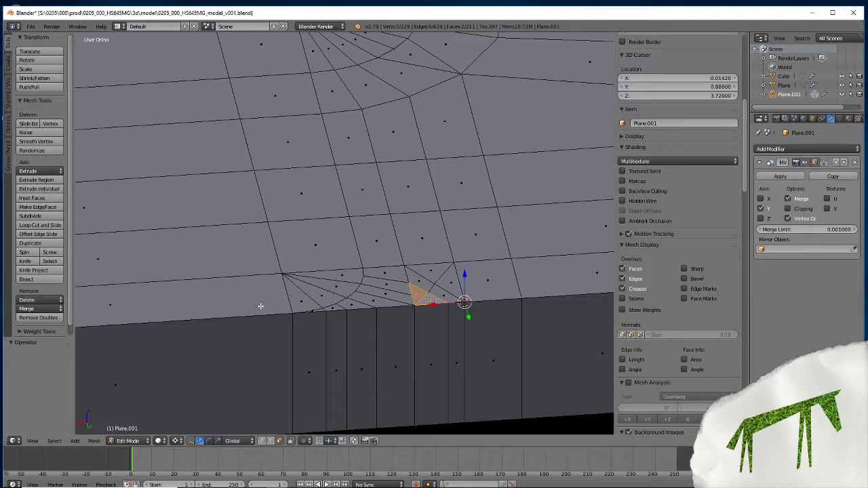
{"action": "scroll", "coordinate": [251, 281], "scroll_direction": "down", "scroll_amount": 4}
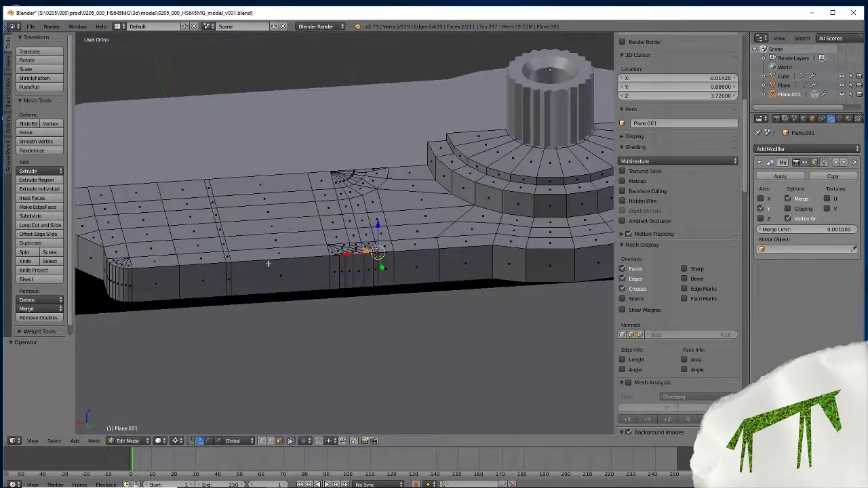
{"action": "scroll", "coordinate": [216, 347], "scroll_direction": "up", "scroll_amount": 2}
{"action": "scroll", "coordinate": [174, 319], "scroll_direction": "down", "scroll_amount": 1}
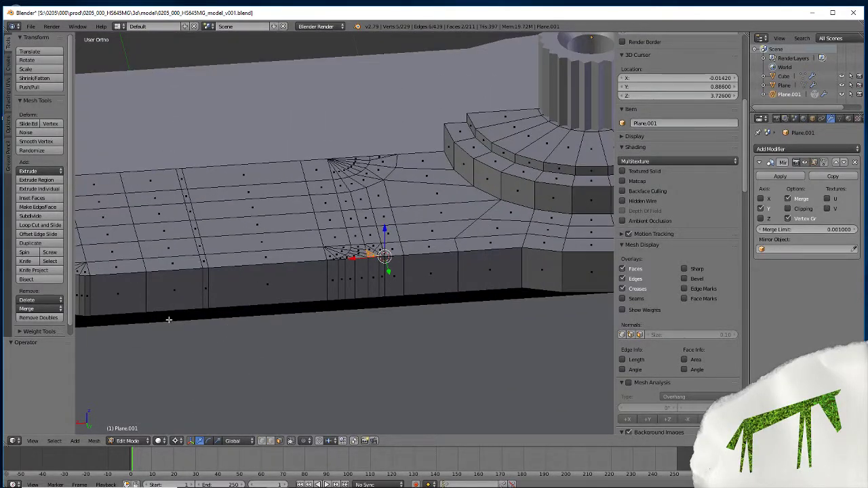
{"action": "middle_click_drag", "start_coordinate": [170, 319], "coordinate": [291, 330]}
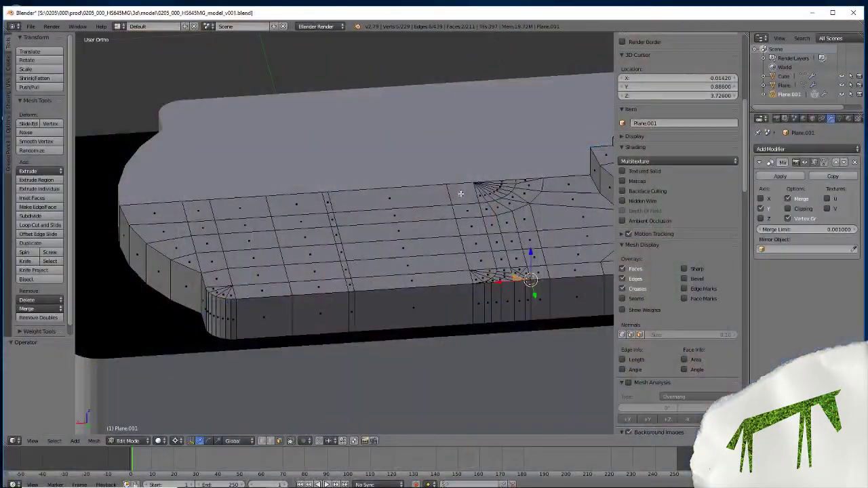
Select the U-shaped border strip of faces around the top panel, including the rounded corner.
{"action": "right_click", "coordinate": [462, 195]}
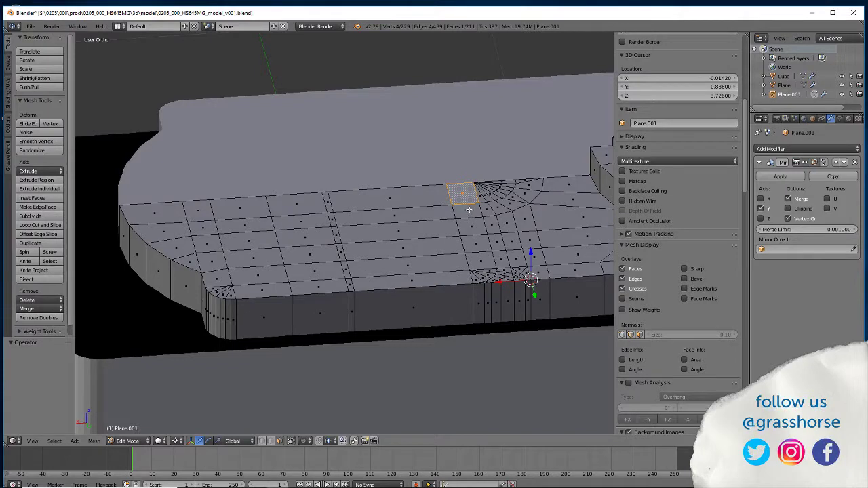
{"action": "right_click", "coordinate": [467, 211], "text": "shift"}
{"action": "right_click", "coordinate": [471, 228], "text": "shift"}
{"action": "right_click", "coordinate": [475, 244], "text": "shift"}
{"action": "right_click", "coordinate": [480, 261], "text": "shift"}
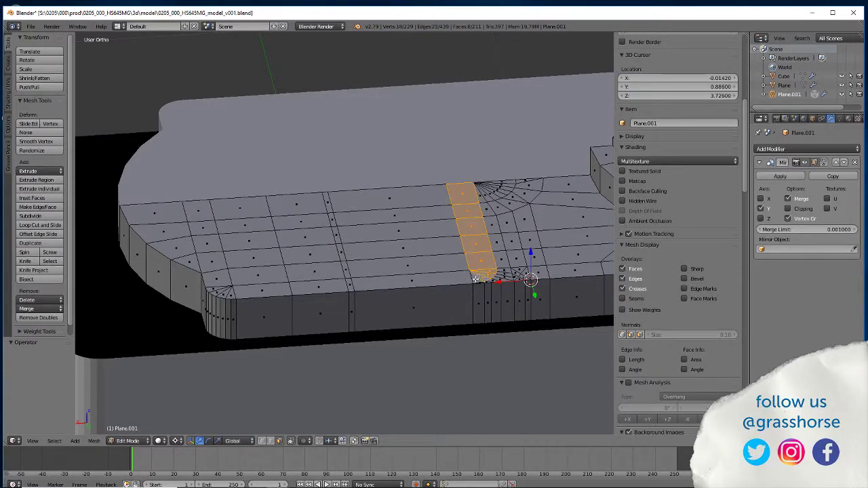
{"action": "right_click", "coordinate": [486, 197], "text": "shift"}
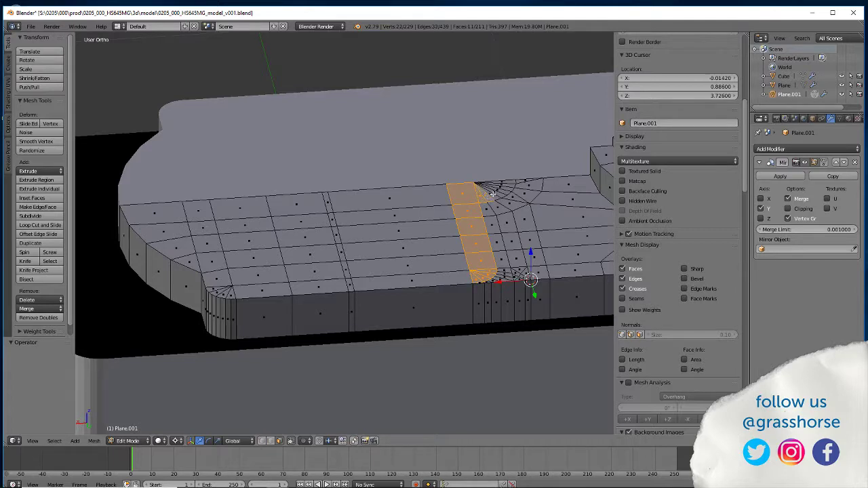
{"action": "right_click", "coordinate": [502, 188], "text": "shift"}
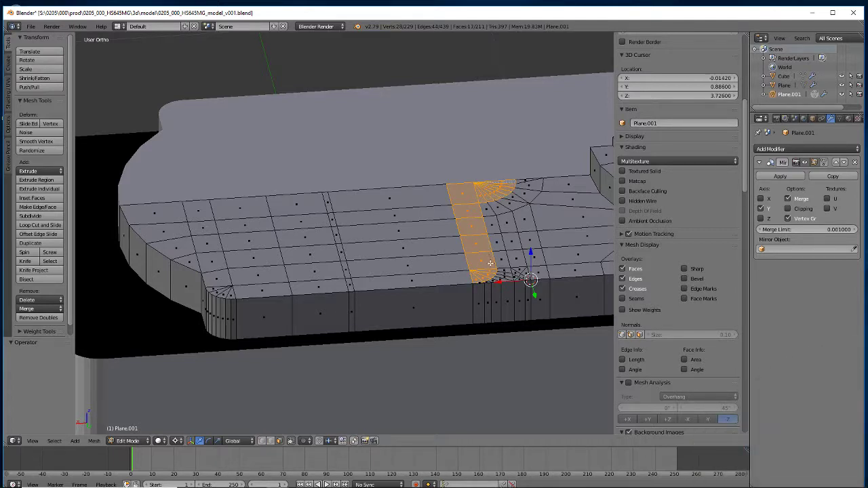
{"action": "right_click", "coordinate": [455, 274], "text": "shift"}
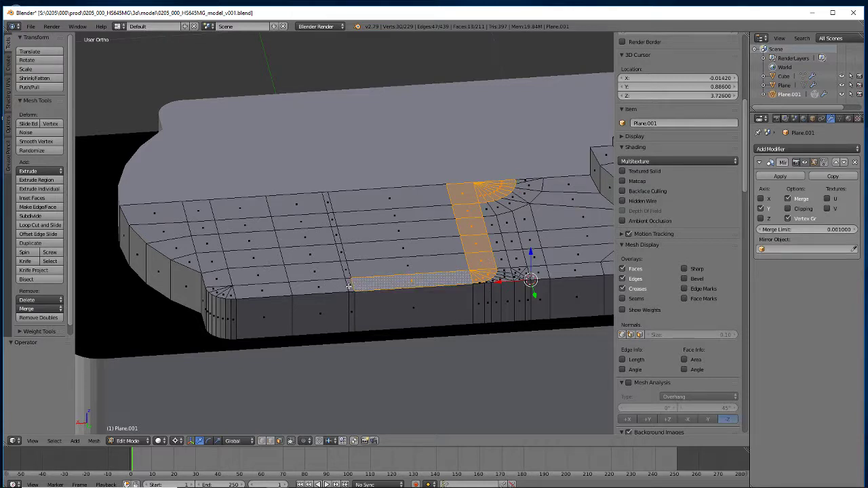
{"action": "right_click", "coordinate": [309, 285], "text": "shift"}
{"action": "right_click", "coordinate": [253, 288], "text": "shift"}
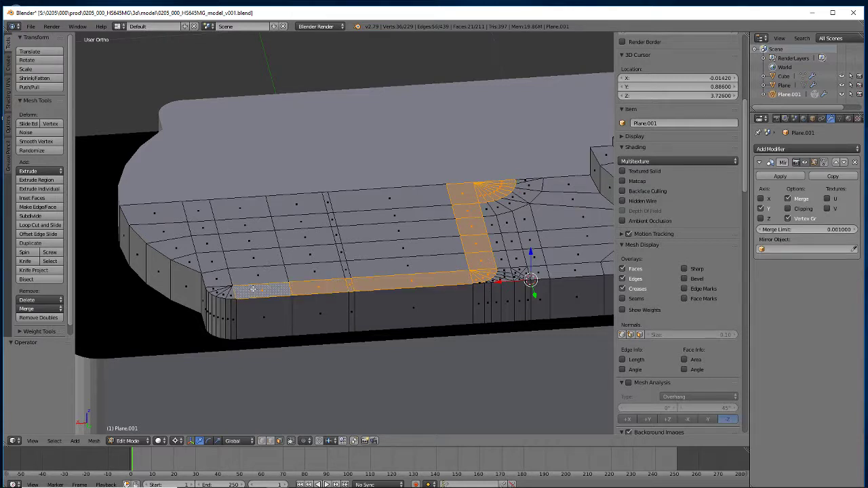
{"action": "right_click", "coordinate": [216, 290], "text": "shift"}
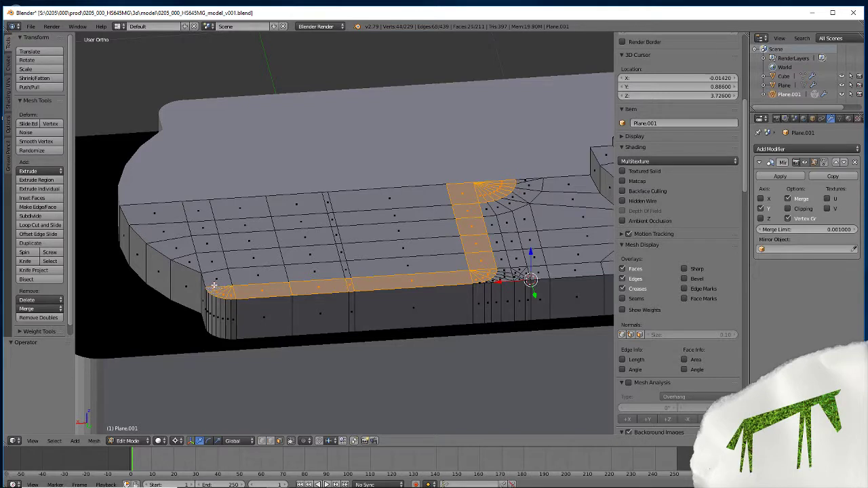
{"action": "right_click", "coordinate": [214, 265], "text": "shift"}
{"action": "right_click", "coordinate": [208, 248], "text": "shift"}
{"action": "right_click", "coordinate": [203, 230], "text": "shift"}
{"action": "right_click", "coordinate": [197, 210], "text": "shift"}
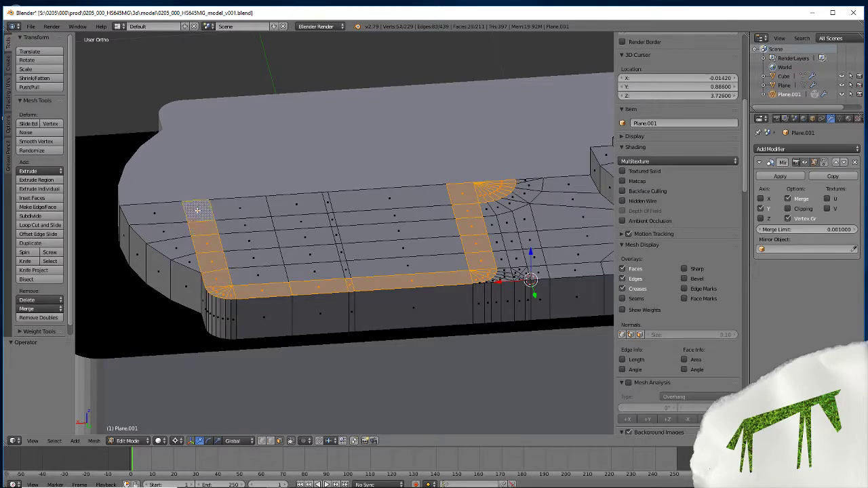
Extrude the border strip in place and raise it 0.025 along Z.
{"action": "key", "text": "e"}
{"action": "right_click", "coordinate": [248, 293]}
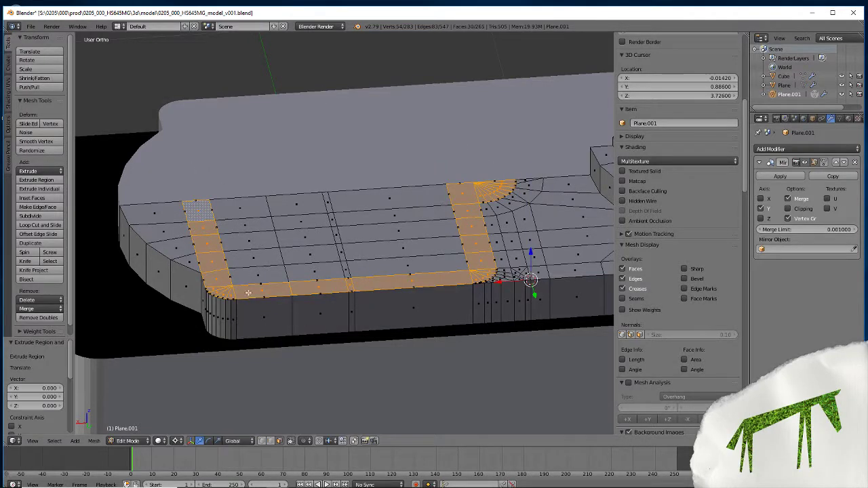
{"action": "key", "text": "g"}
{"action": "key", "text": "z"}
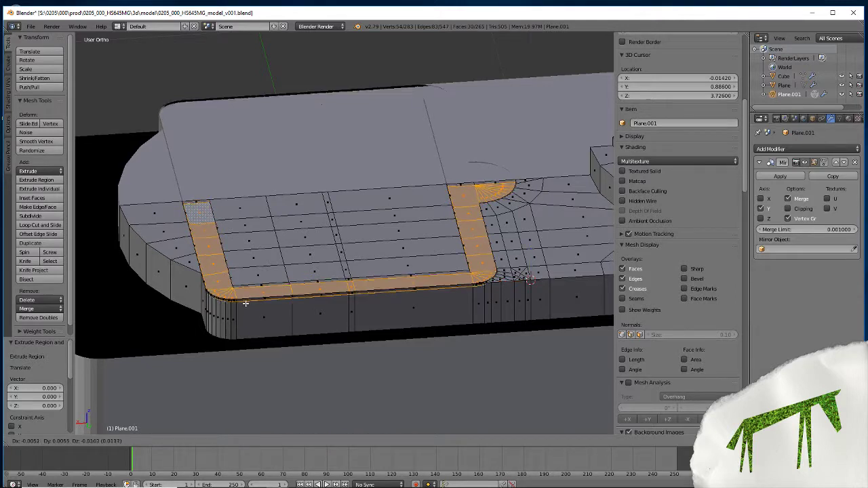
{"action": "type", "text": ".0"}
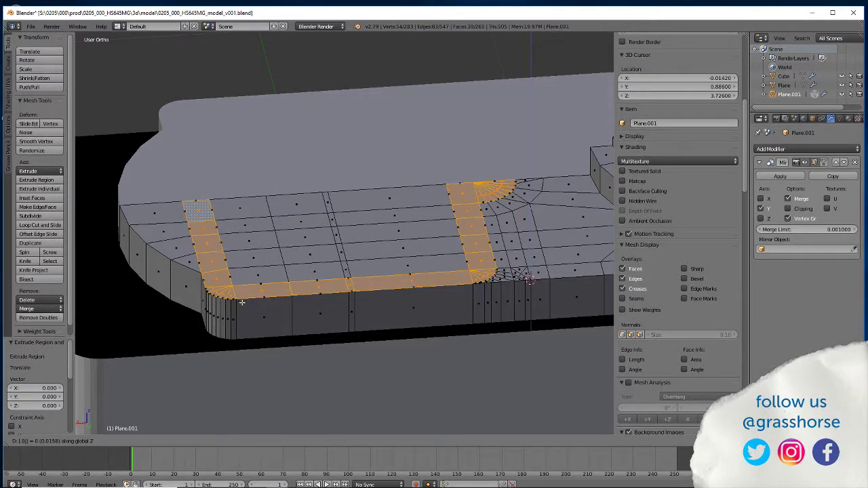
{"action": "type", "text": "25"}
{"action": "key", "text": "Return"}
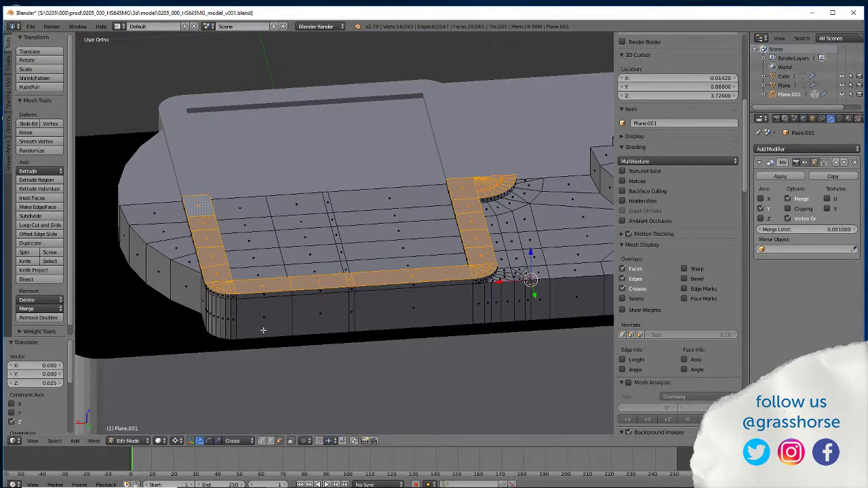
Select a three-row rectangular block of top-panel faces.
{"action": "mouse_move", "coordinate": [235, 365]}
{"action": "middle_mouse_down"}
{"action": "mouse_move", "coordinate": [297, 355]}
{"action": "mouse_move", "coordinate": [213, 350]}
{"action": "mouse_move", "coordinate": [306, 351]}
{"action": "mouse_move", "coordinate": [262, 364]}
{"action": "mouse_move", "coordinate": [222, 330]}
{"action": "mouse_move", "coordinate": [145, 330]}
{"action": "mouse_move", "coordinate": [447, 162]}
{"action": "mouse_move", "coordinate": [236, 348]}
{"action": "middle_mouse_up"}
{"action": "scroll", "coordinate": [349, 225], "scroll_direction": "up", "scroll_amount": 3}
{"action": "left_click", "coordinate": [306, 197]}
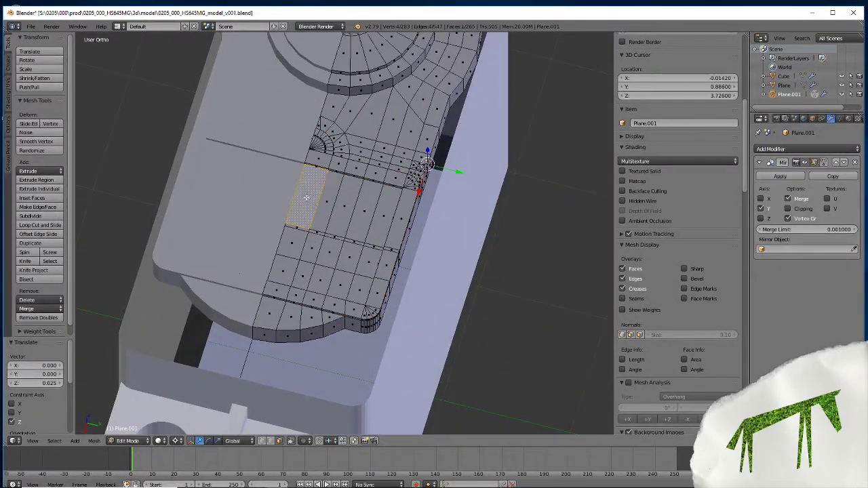
{"action": "left_click", "coordinate": [329, 207], "text": "shift"}
{"action": "left_click", "coordinate": [349, 204], "text": "shift"}
{"action": "left_click", "coordinate": [369, 207], "text": "shift"}
{"action": "left_click", "coordinate": [388, 210], "text": "shift"}
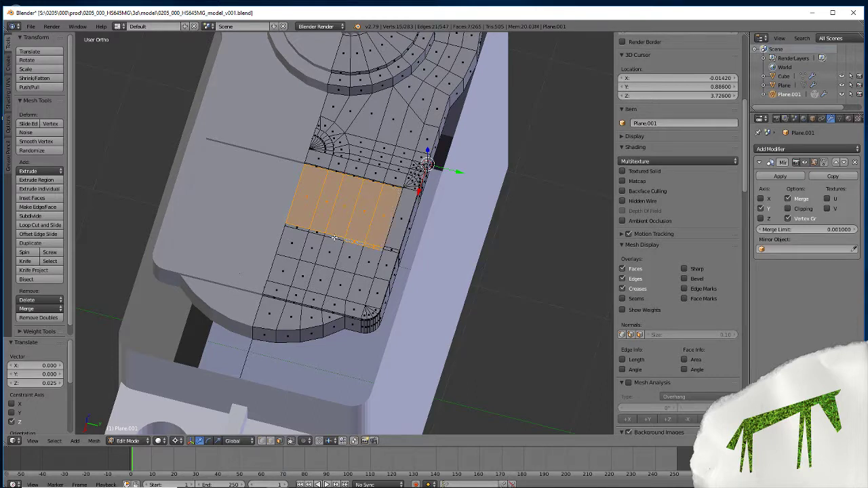
{"action": "left_click", "coordinate": [292, 243], "text": "shift"}
{"action": "left_click", "coordinate": [313, 255], "text": "shift"}
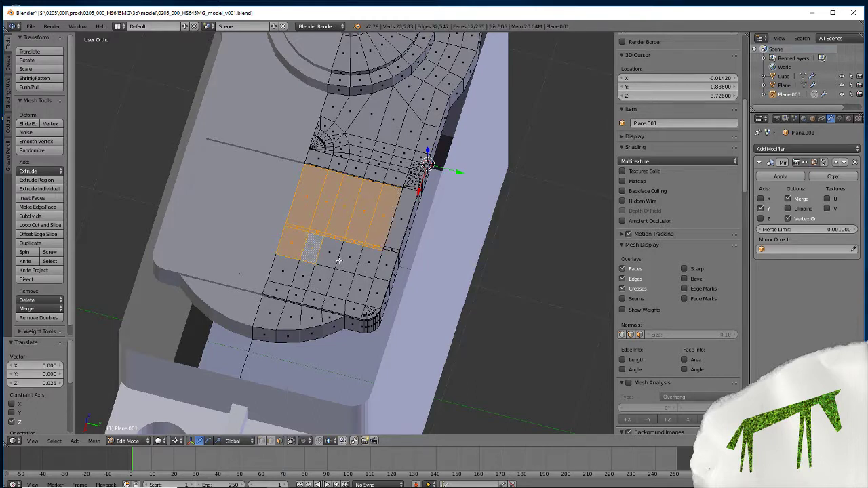
{"action": "left_click", "coordinate": [331, 256], "text": "shift"}
{"action": "left_click", "coordinate": [351, 259], "text": "shift"}
{"action": "left_click", "coordinate": [370, 267], "text": "shift"}
{"action": "left_click", "coordinate": [359, 289], "text": "shift"}
{"action": "left_click", "coordinate": [340, 284], "text": "shift"}
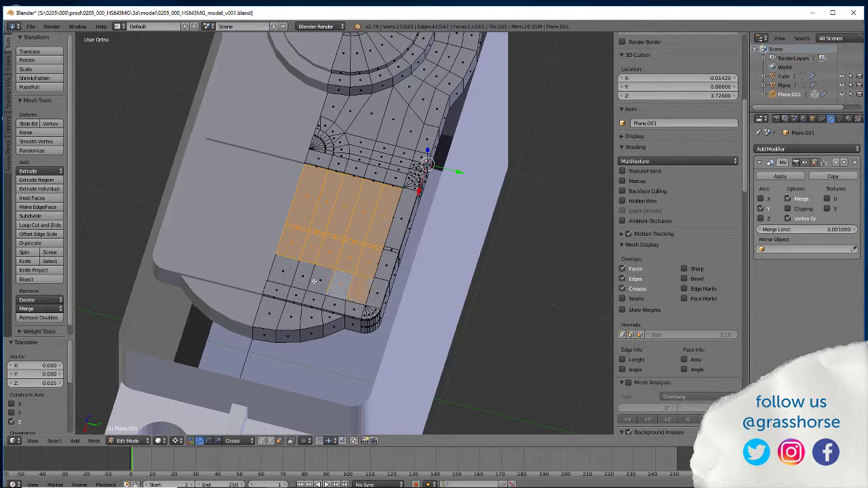
{"action": "left_click", "coordinate": [321, 278], "text": "shift"}
{"action": "left_click", "coordinate": [298, 274], "text": "shift"}
{"action": "left_click", "coordinate": [283, 270], "text": "shift"}
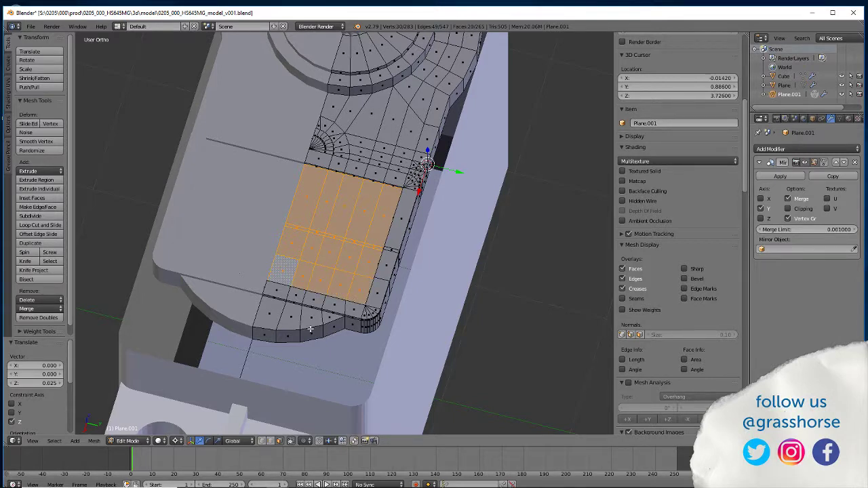
Extrude the face block 0.0125 along Z, undoing a too-tall 0.125 try, and return to Object Mode.
{"action": "key", "text": "e"}
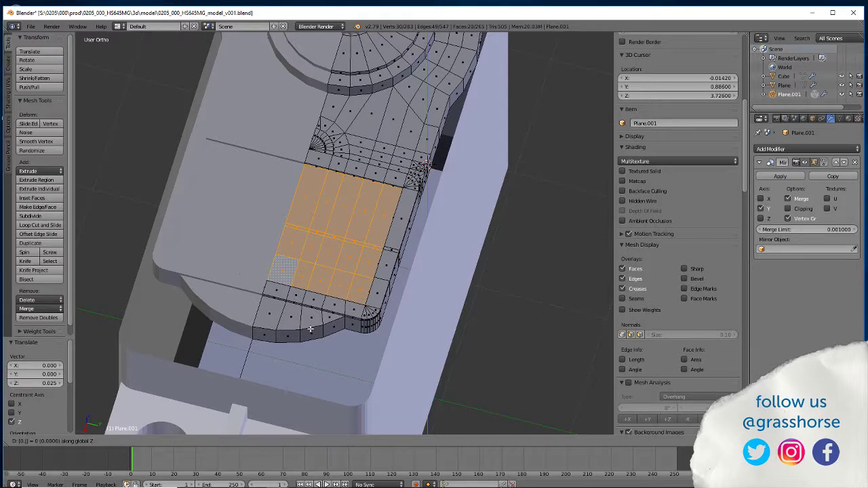
{"action": "type", "text": ".125"}
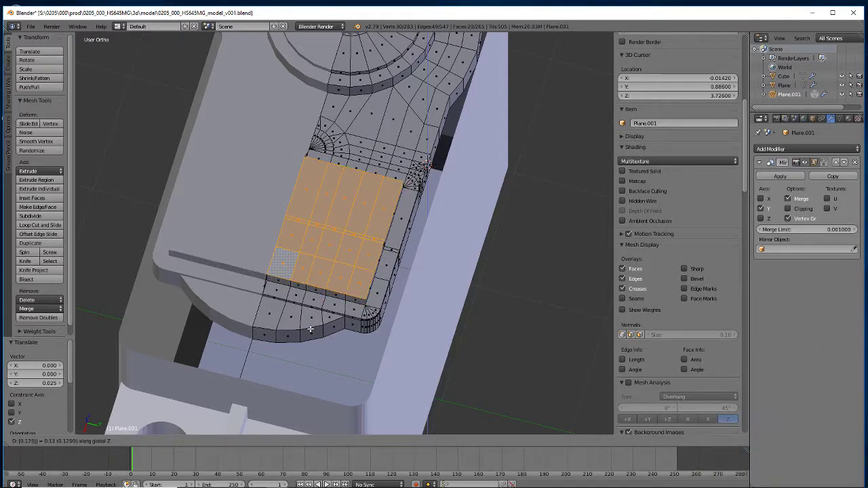
{"action": "key", "text": "Return"}
{"action": "key", "text": "ctrl+z"}
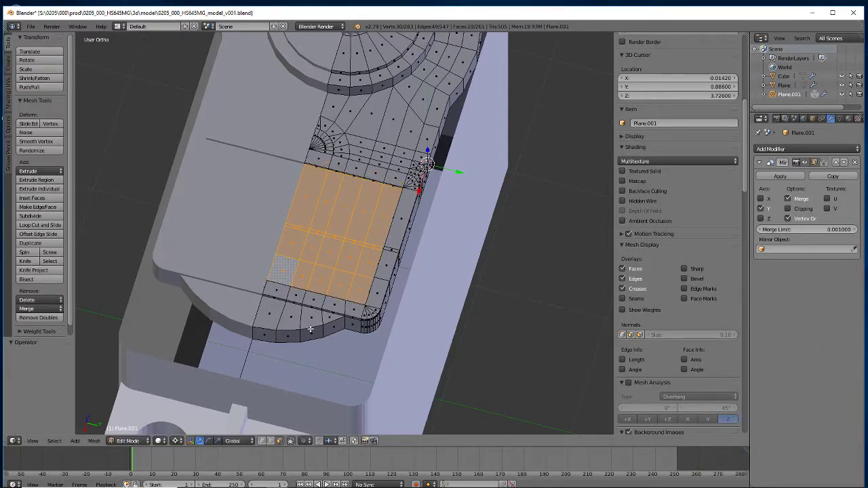
{"action": "key", "text": "e"}
{"action": "type", "text": "z"}
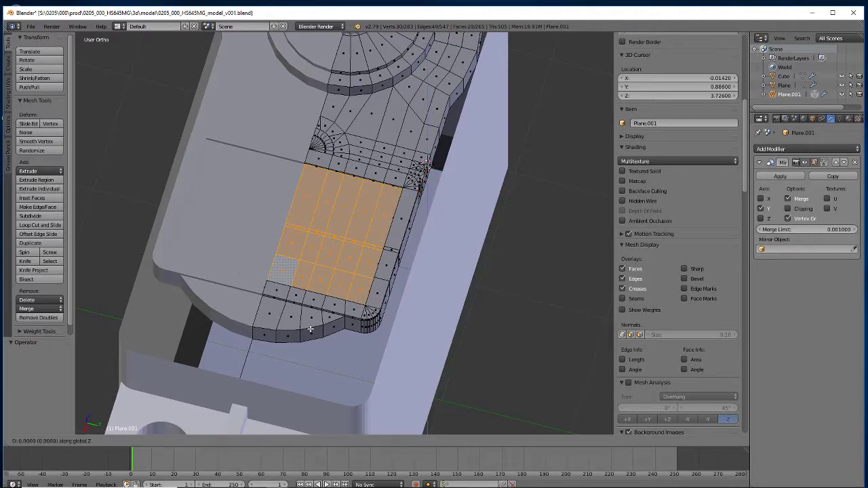
{"action": "type", "text": "0.0125"}
{"action": "key", "text": "Return"}
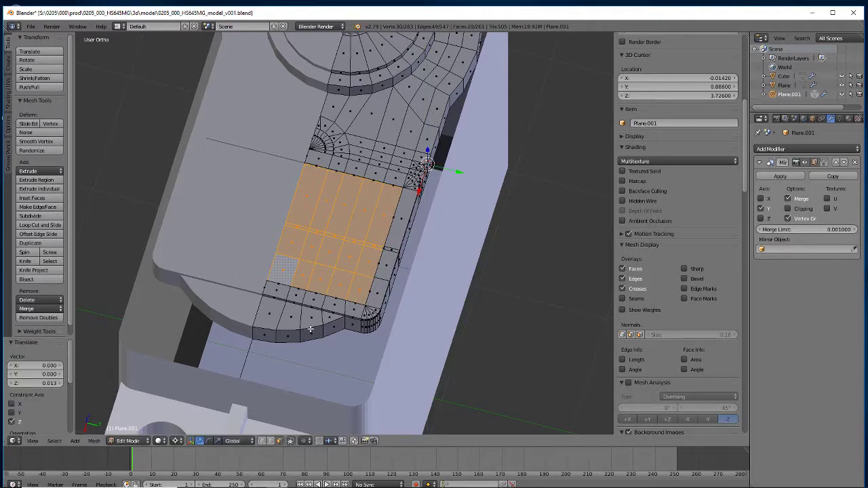
{"action": "middle_click_drag", "start_coordinate": [310, 329], "coordinate": [258, 366]}
{"action": "key", "text": "Tab"}
Orbit around the servo housing while toggling into and out of Edit Mode.
{"action": "scroll", "coordinate": [303, 361], "scroll_direction": "down", "scroll_amount": 4}
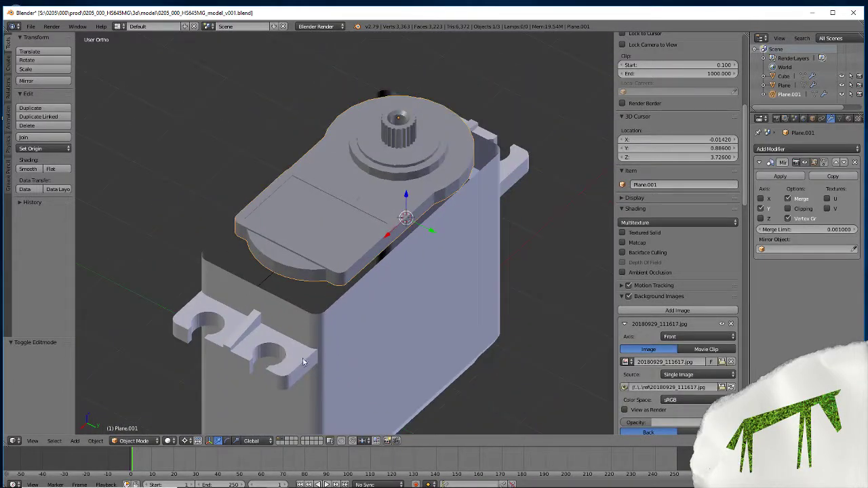
{"action": "key", "text": "Tab"}
{"action": "middle_click_drag", "start_coordinate": [360, 250], "coordinate": [408, 266]}
{"action": "key", "text": "Tab"}
{"action": "key", "text": "Tab"}
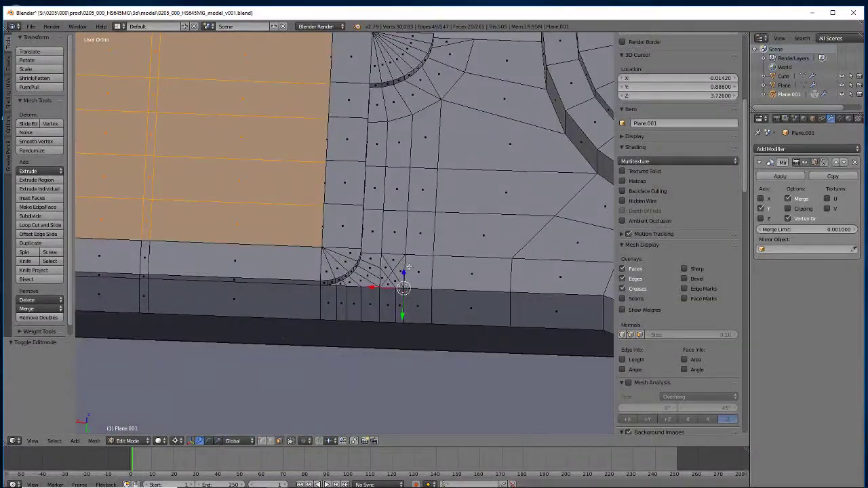
Orbit and zoom onto the rounded corner where the top panel meets the wall.
{"action": "scroll", "coordinate": [277, 293], "scroll_direction": "down", "scroll_amount": 3}
{"action": "middle_click_drag", "start_coordinate": [278, 293], "coordinate": [295, 170]}
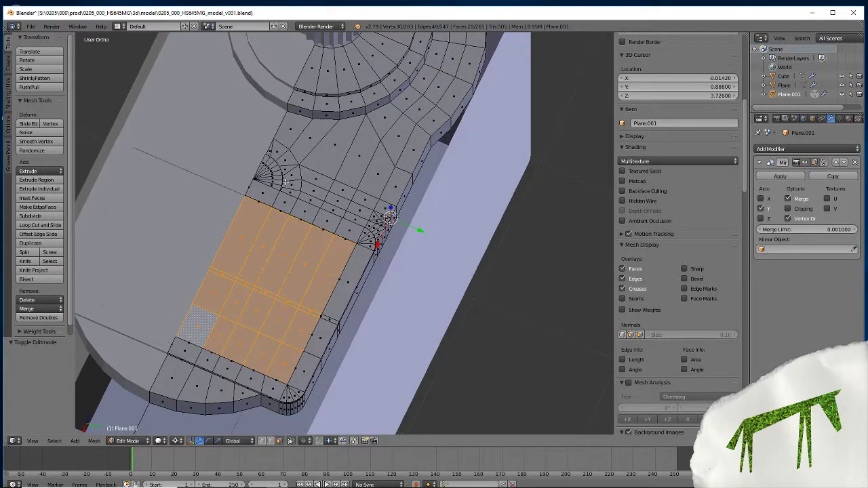
{"action": "scroll", "coordinate": [375, 205], "scroll_direction": "up", "scroll_amount": 5}
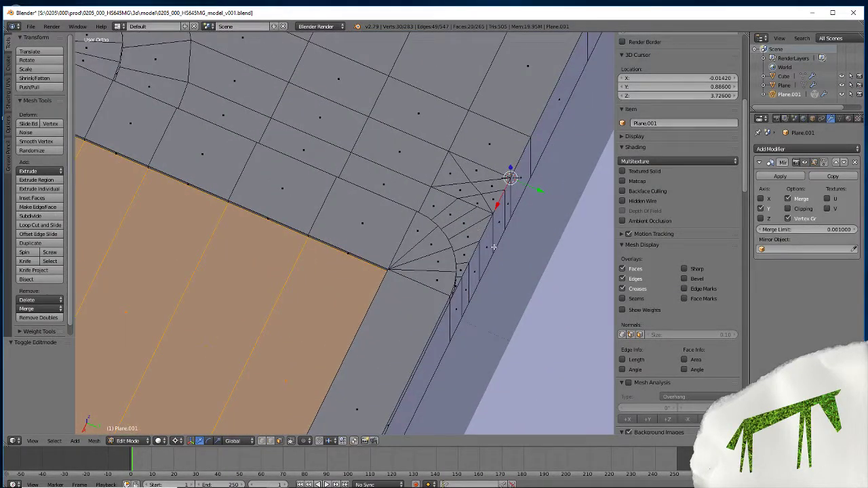
{"action": "middle_click_drag", "start_coordinate": [415, 331], "coordinate": [335, 319]}
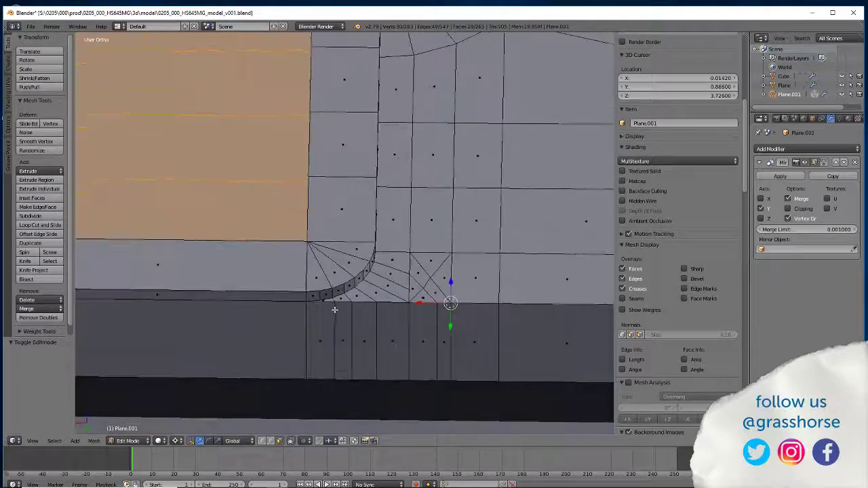
{"action": "middle_click_drag", "start_coordinate": [302, 370], "coordinate": [274, 348]}
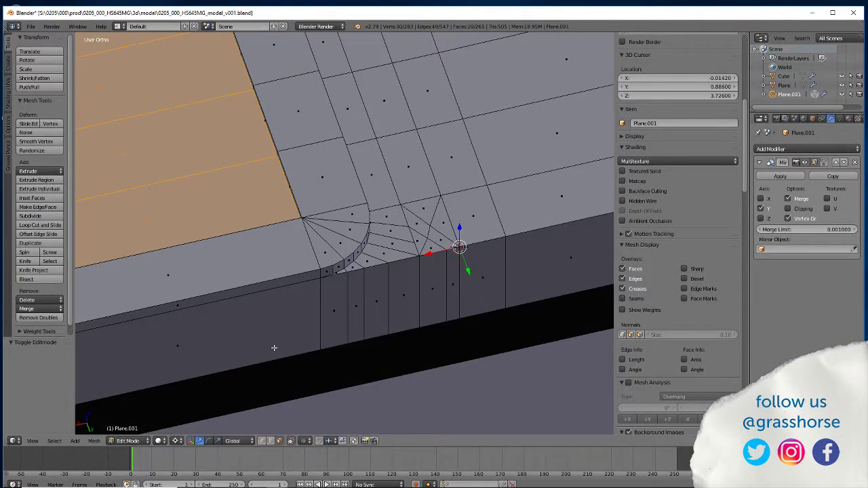
{"action": "scroll", "coordinate": [361, 282], "scroll_direction": "down", "scroll_amount": 6}
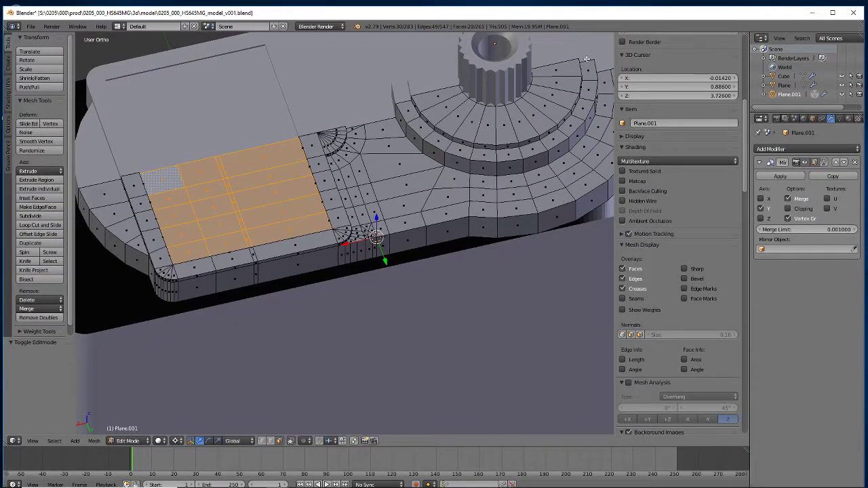
{"action": "middle_click_drag", "start_coordinate": [511, 339], "coordinate": [311, 308]}
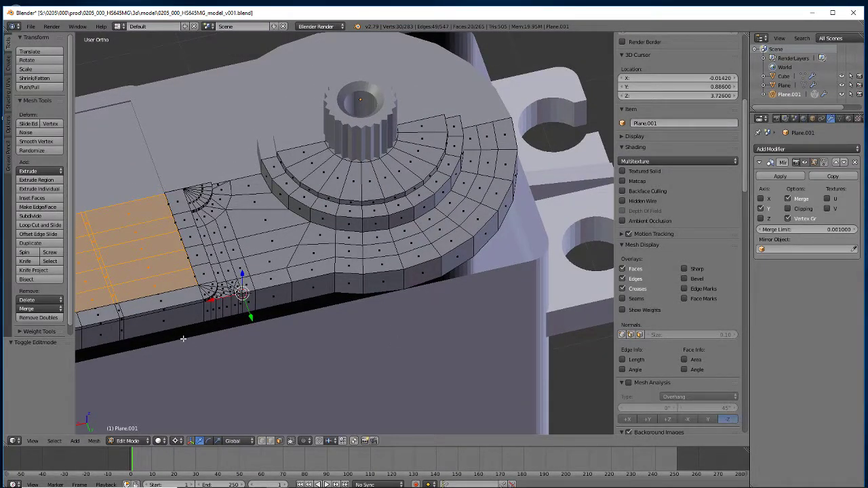
{"action": "scroll", "coordinate": [163, 366], "scroll_direction": "up", "scroll_amount": 3}
{"action": "scroll", "coordinate": [149, 380], "scroll_direction": "up", "scroll_amount": 3}
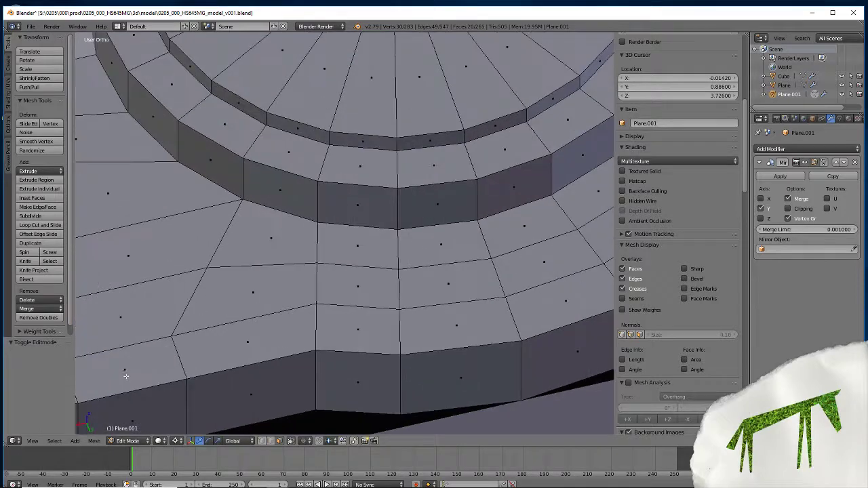
{"action": "middle_click_drag", "start_coordinate": [153, 375], "coordinate": [373, 370]}
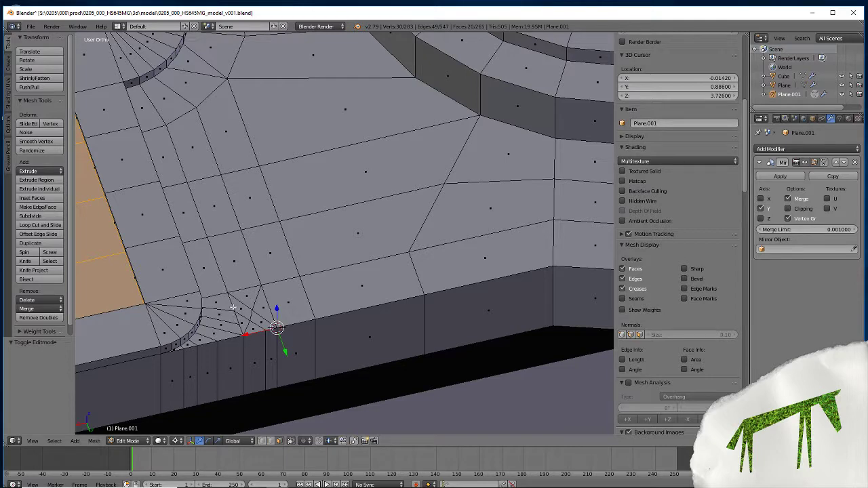
{"action": "scroll", "coordinate": [227, 331], "scroll_direction": "down", "scroll_amount": 5}
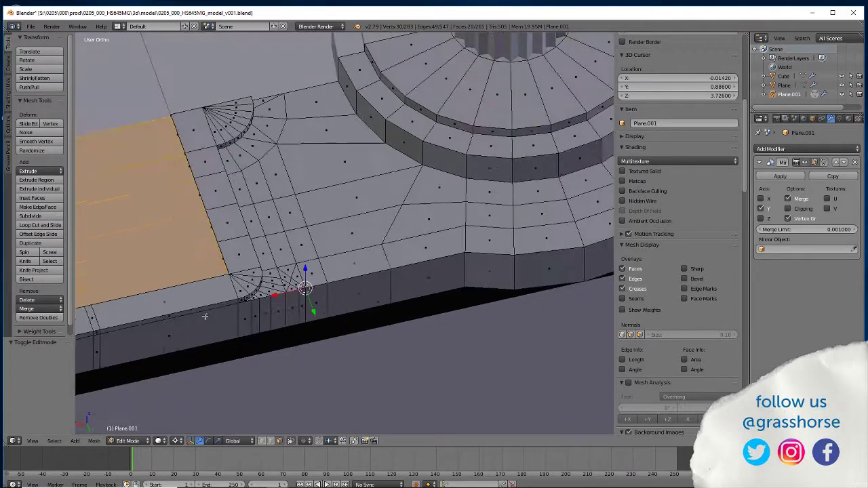
{"action": "scroll", "coordinate": [228, 330], "scroll_direction": "up", "scroll_amount": 5}
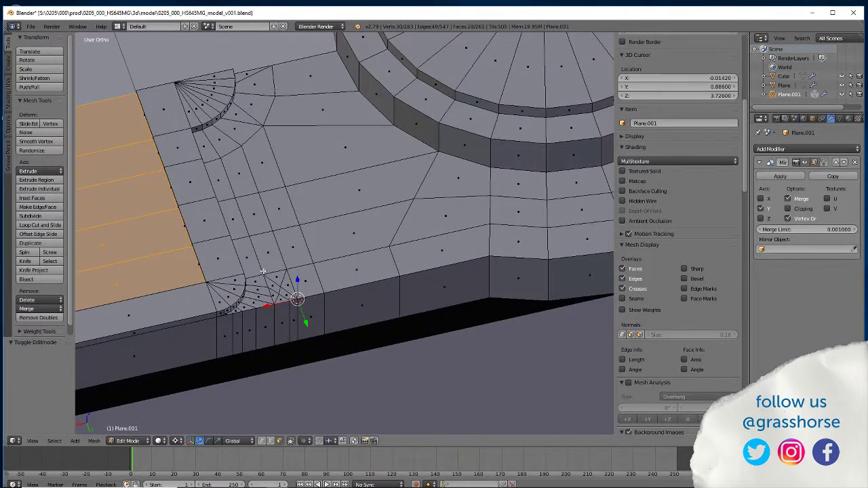
Delete the cluttered triangular faces at the corner beside the fan.
{"action": "right_click", "coordinate": [280, 299]}
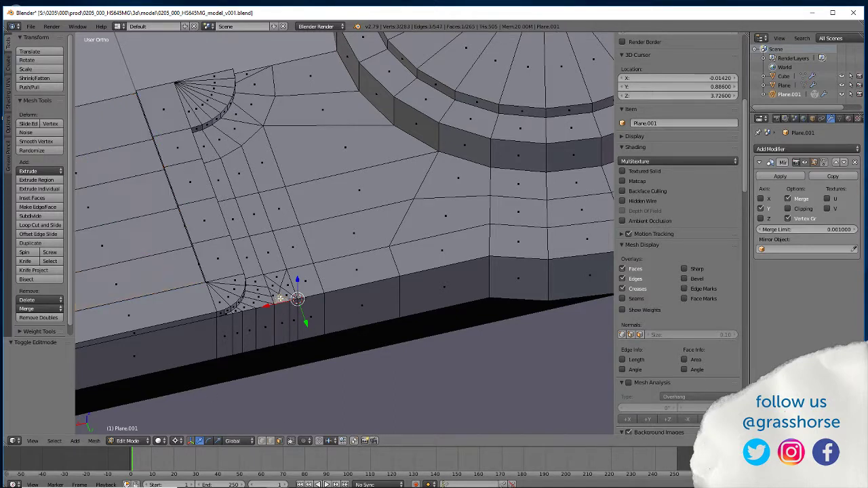
{"action": "right_click", "coordinate": [283, 293], "text": "shift"}
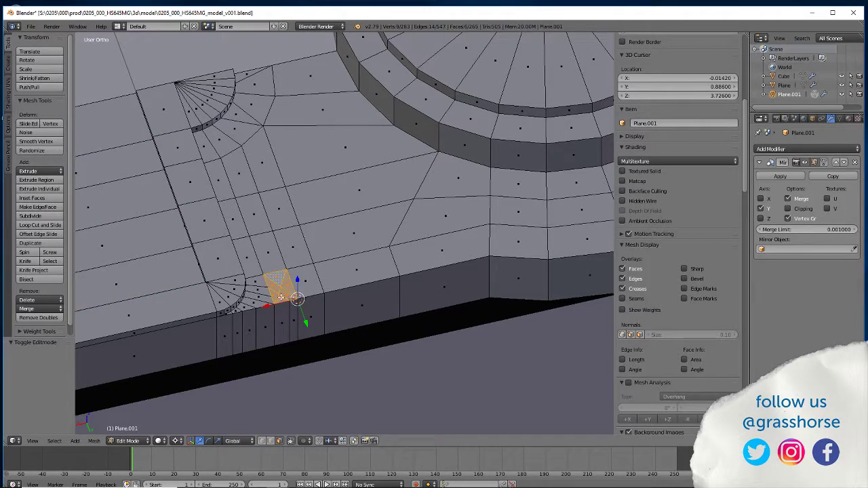
{"action": "key", "text": "x"}
{"action": "left_click", "coordinate": [280, 291]}
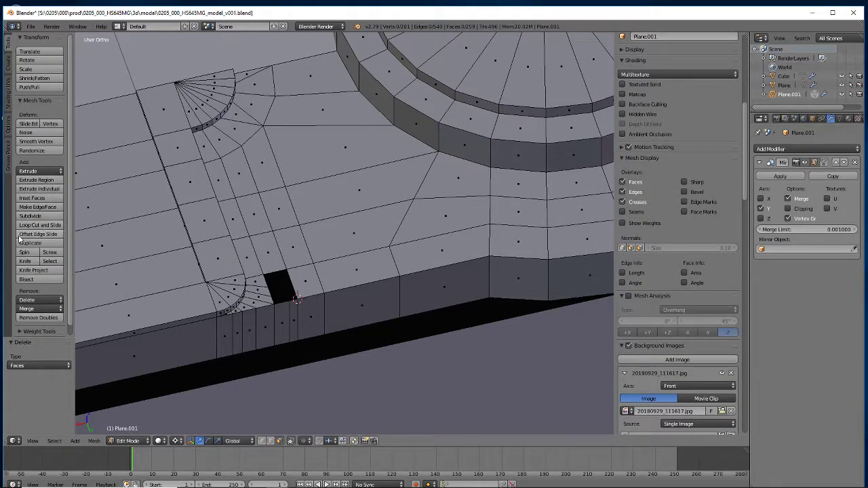
Add a two-cut loop along the wall with Ctrl+R.
{"action": "left_click", "coordinate": [39, 225]}
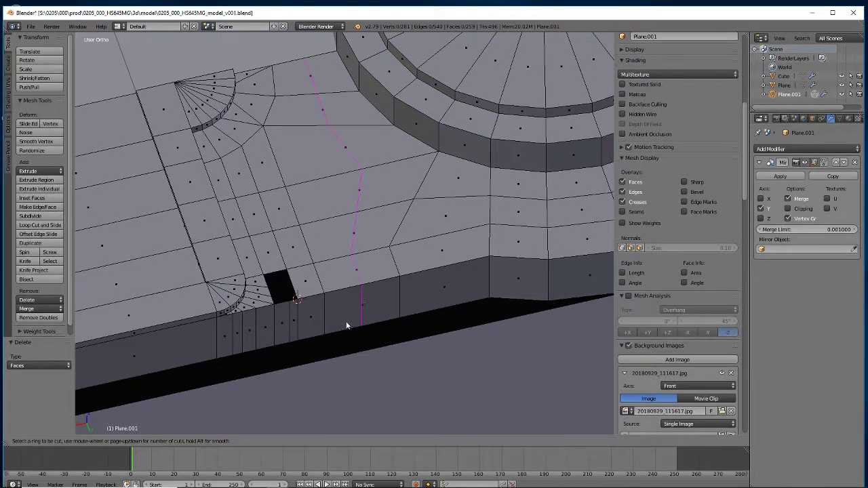
{"action": "left_click", "coordinate": [298, 289]}
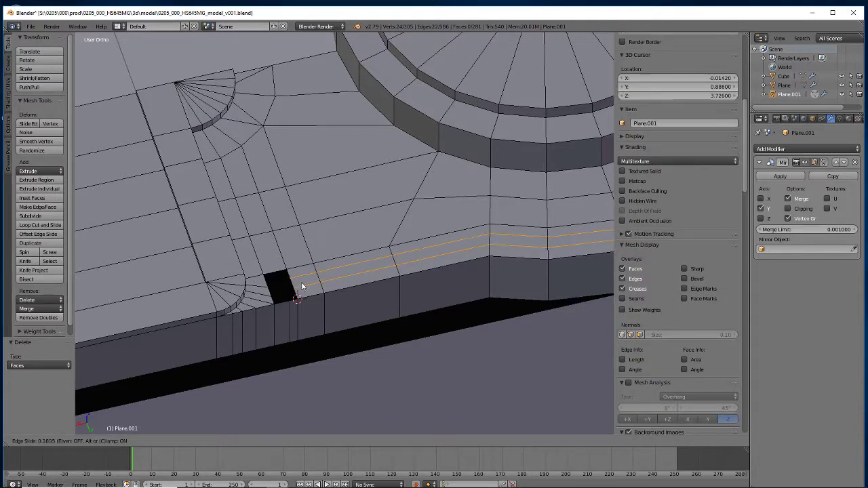
{"action": "left_click", "coordinate": [303, 287]}
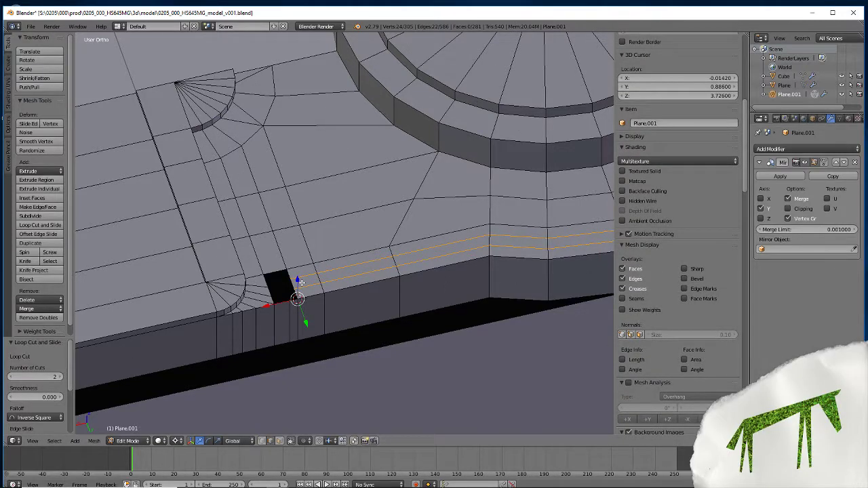
{"action": "scroll", "coordinate": [222, 295], "scroll_direction": "up", "scroll_amount": 4}
{"action": "middle_click_drag", "start_coordinate": [158, 288], "coordinate": [350, 196], "text": "shift"}
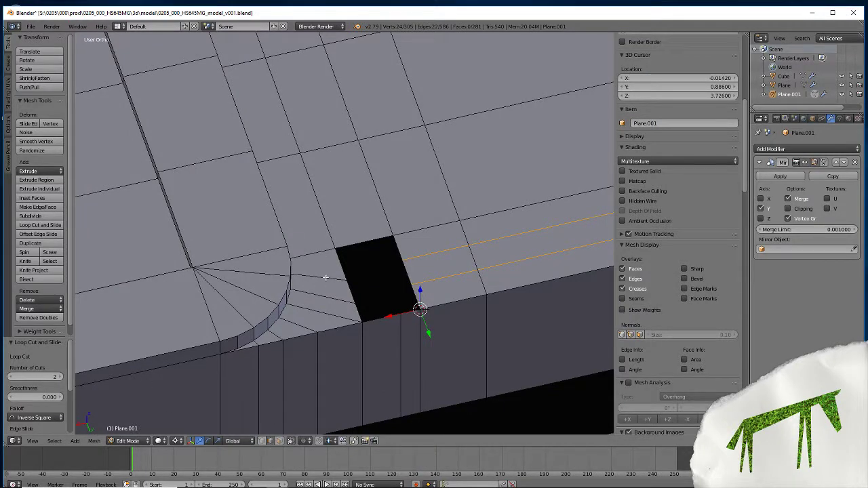
Fill the holes left at the corner with new faces.
{"action": "right_click", "coordinate": [342, 263]}
{"action": "key", "text": "f"}
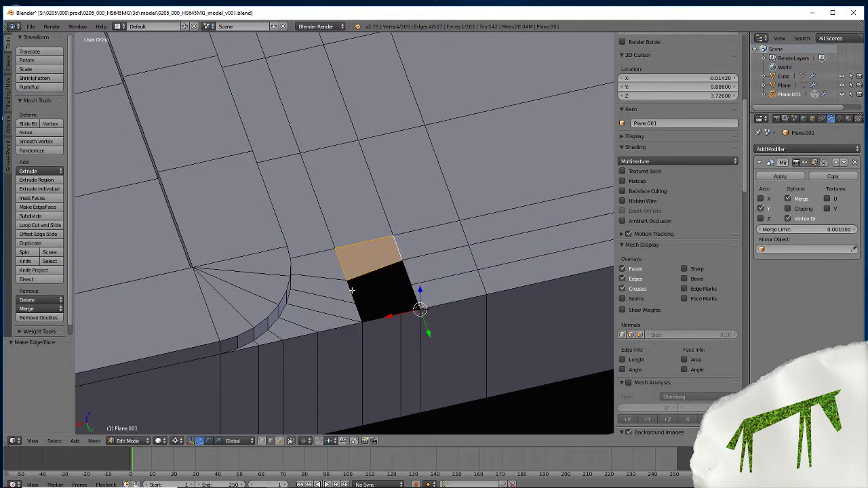
{"action": "key", "text": "ctrl+z"}
{"action": "key", "text": "f"}
{"action": "right_click", "coordinate": [357, 311]}
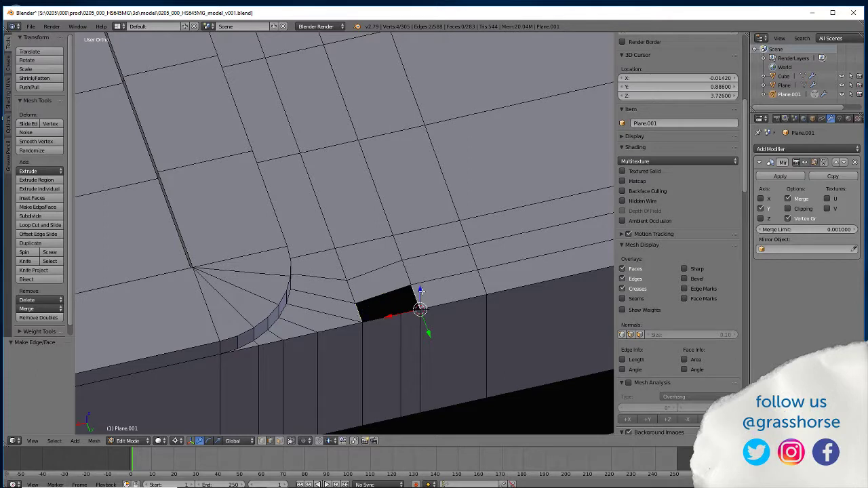
{"action": "key", "text": "f"}
Snap the 3D cursor to the new face and flatten the stray vertex onto it with S Y 0.
{"action": "left_click", "coordinate": [261, 442]}
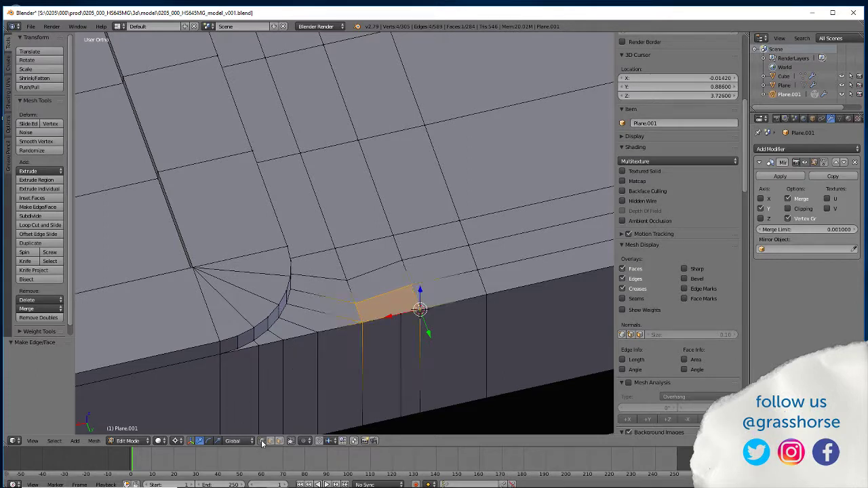
{"action": "key", "text": "shift+s"}
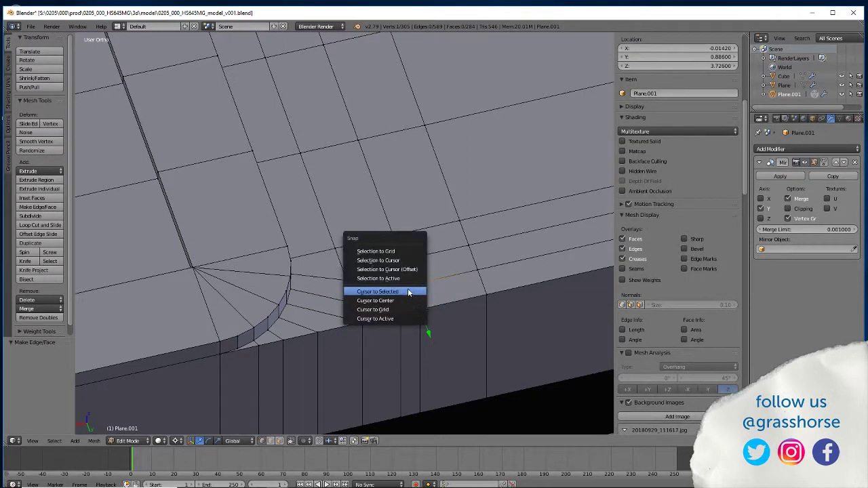
{"action": "left_click", "coordinate": [408, 293]}
{"action": "right_click", "coordinate": [354, 306]}
{"action": "key", "text": "s"}
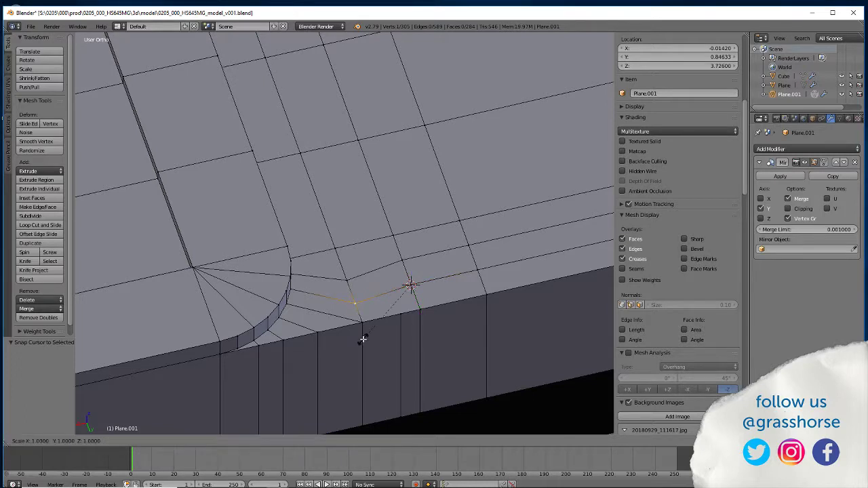
{"action": "key", "text": "y"}
{"action": "key", "text": "0"}
{"action": "key", "text": "Return"}
Snap the cursor to the next vertex and align another vertex to it with S Y 0.
{"action": "right_click", "coordinate": [404, 261]}
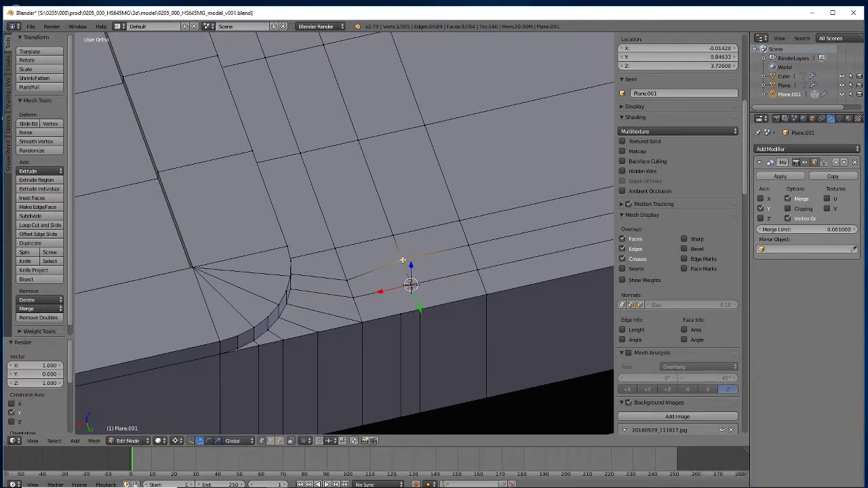
{"action": "key", "text": "shift+s"}
{"action": "left_click", "coordinate": [402, 260]}
{"action": "right_click", "coordinate": [341, 279]}
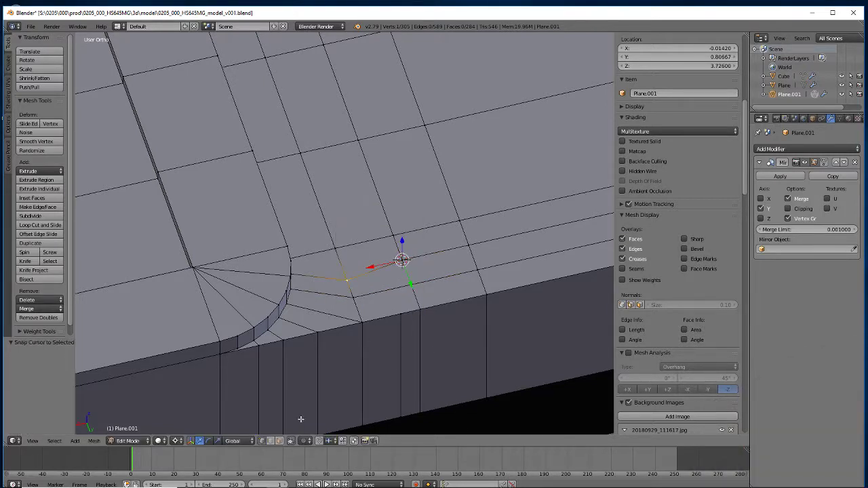
{"action": "key", "text": "s"}
{"action": "key", "text": "y"}
{"action": "key", "text": "0"}
{"action": "key", "text": "Return"}
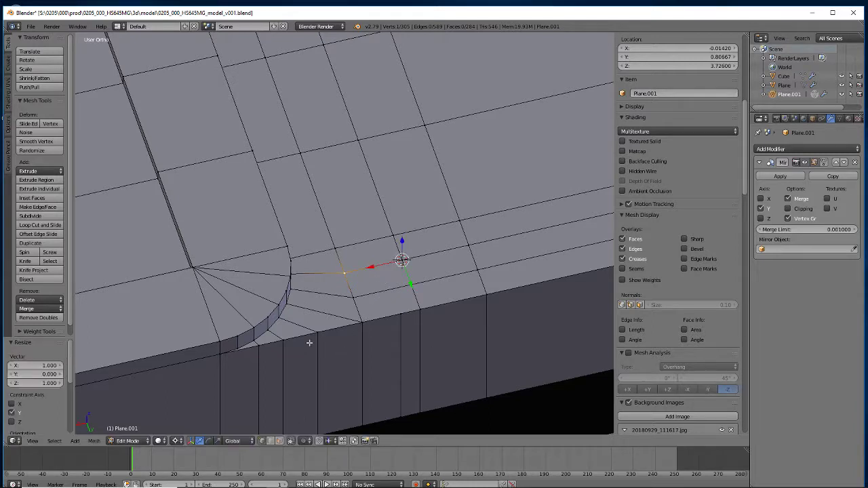
Merge the two leftover vertex pairs using Alt+M At Last.
{"action": "right_click", "coordinate": [400, 315]}
{"action": "right_click", "coordinate": [421, 310], "text": "shift"}
{"action": "key", "text": "alt+m"}
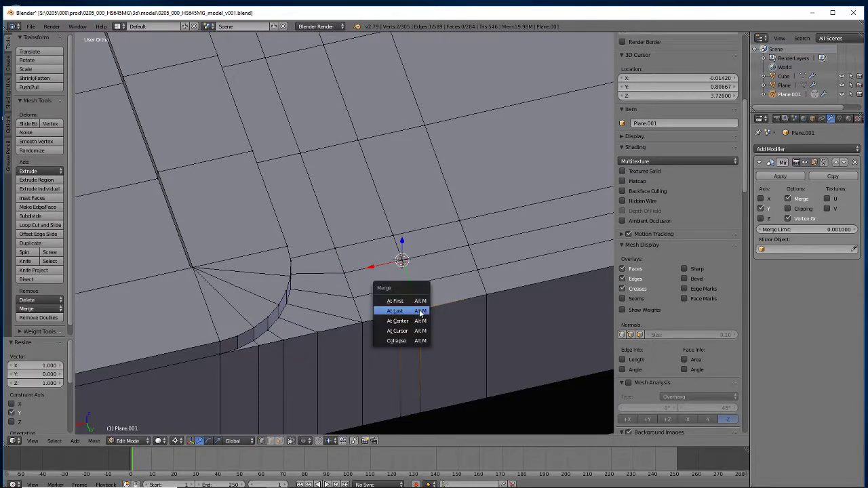
{"action": "left_click", "coordinate": [418, 310]}
{"action": "right_click", "coordinate": [421, 412], "text": "shift"}
{"action": "key", "text": "alt+m"}
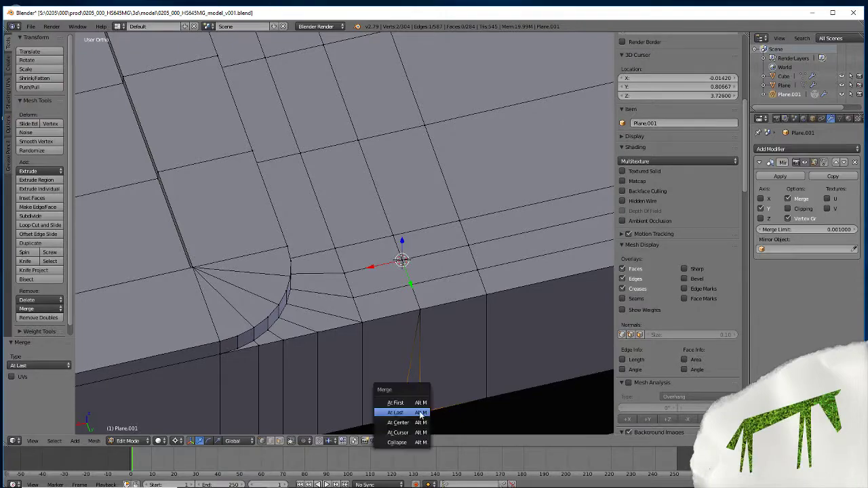
{"action": "left_click", "coordinate": [421, 412]}
{"action": "middle_click_drag", "start_coordinate": [304, 412], "coordinate": [322, 278], "text": "shift"}
{"action": "middle_click_drag", "start_coordinate": [209, 310], "coordinate": [255, 366], "text": "shift"}
{"action": "scroll", "coordinate": [248, 298], "scroll_direction": "down", "scroll_amount": 6}
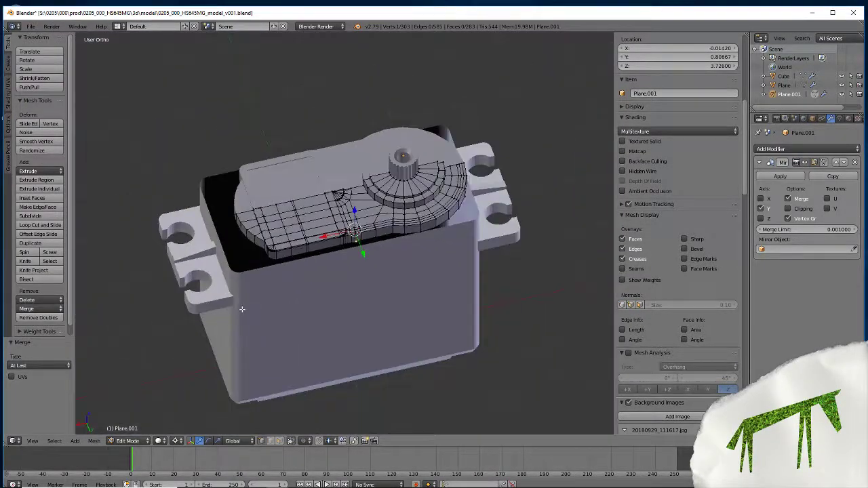
{"action": "scroll", "coordinate": [237, 306], "scroll_direction": "up", "scroll_amount": 4}
{"action": "middle_click_drag", "start_coordinate": [238, 305], "coordinate": [361, 354]}
{"action": "middle_click_drag", "start_coordinate": [368, 347], "coordinate": [350, 301]}
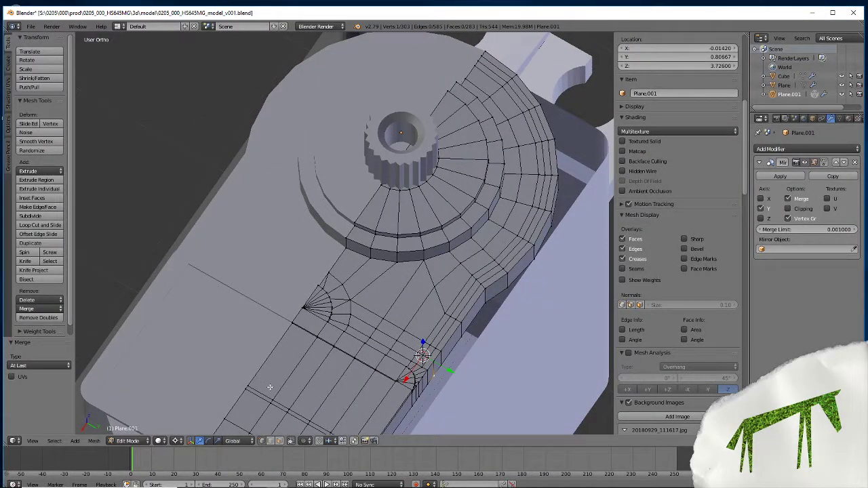
{"action": "middle_click_drag", "start_coordinate": [270, 387], "coordinate": [228, 343]}
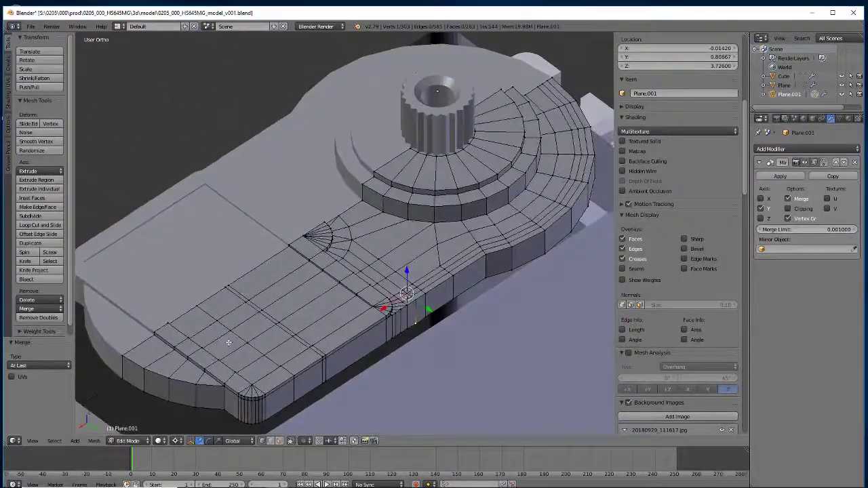